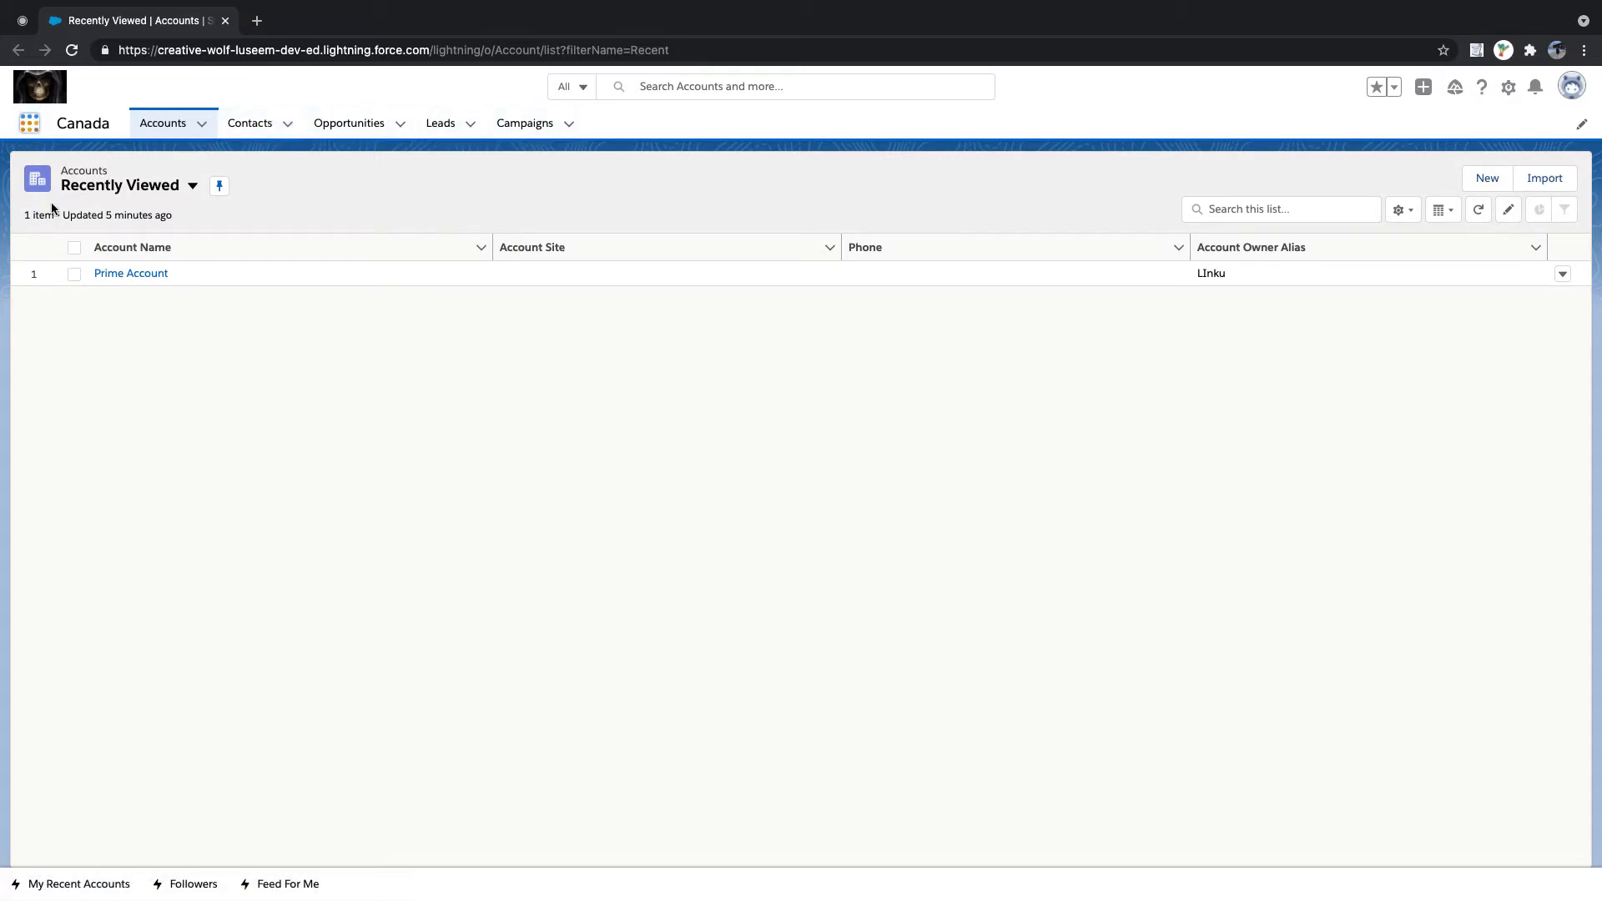
- Browse all available apps and items in the App Launcher, and close it again
left_click(62, 419)
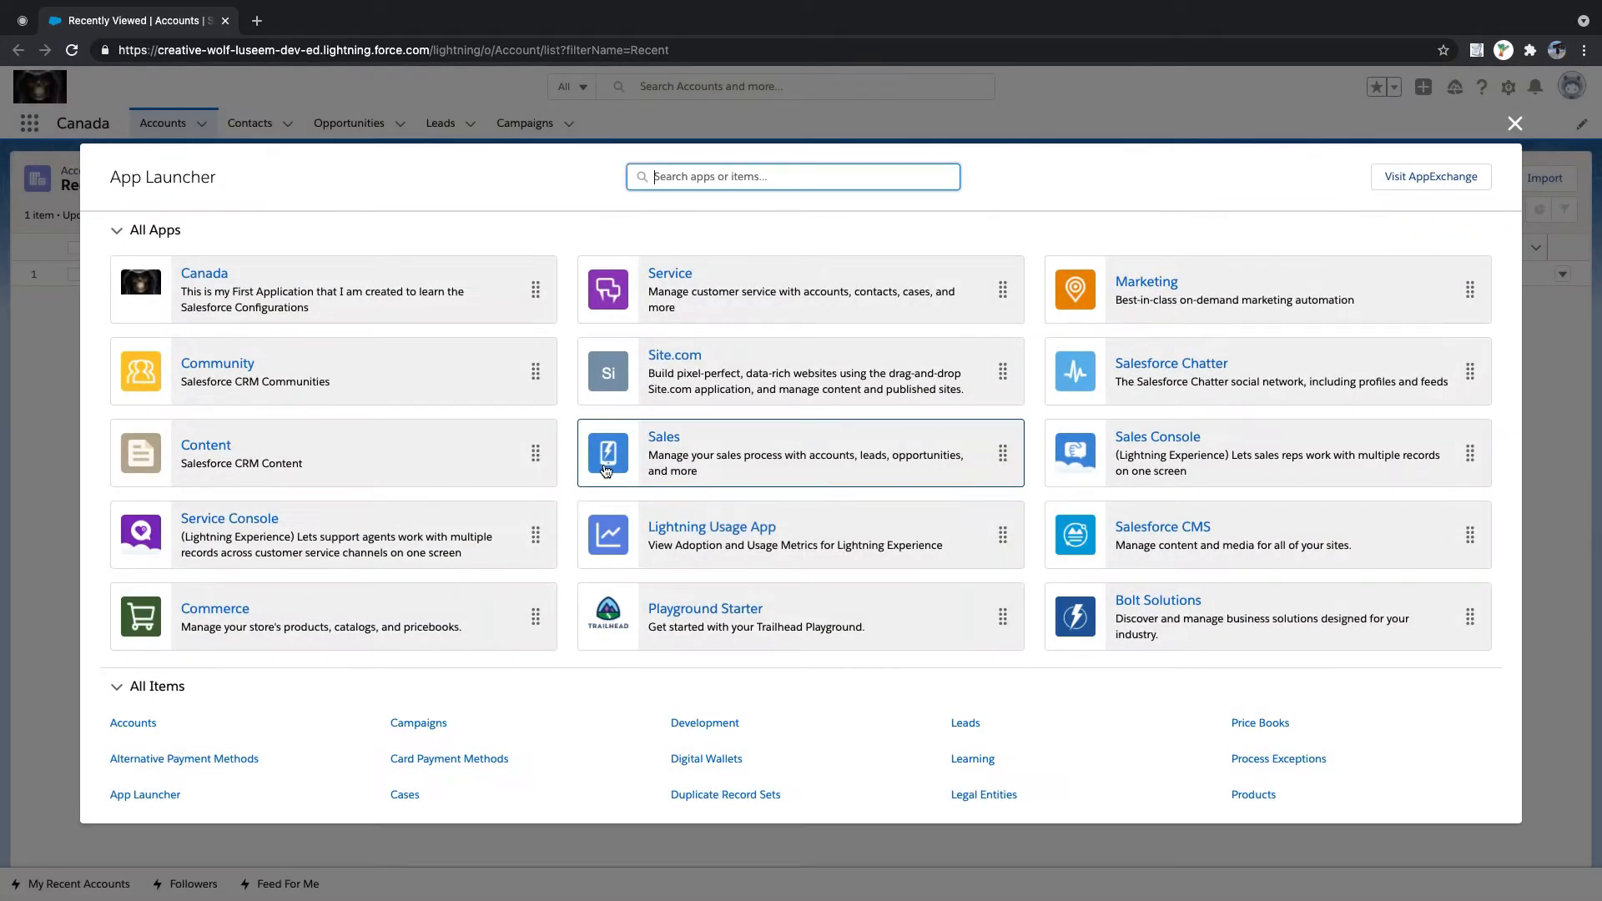
scroll(577, 519, "down", 6)
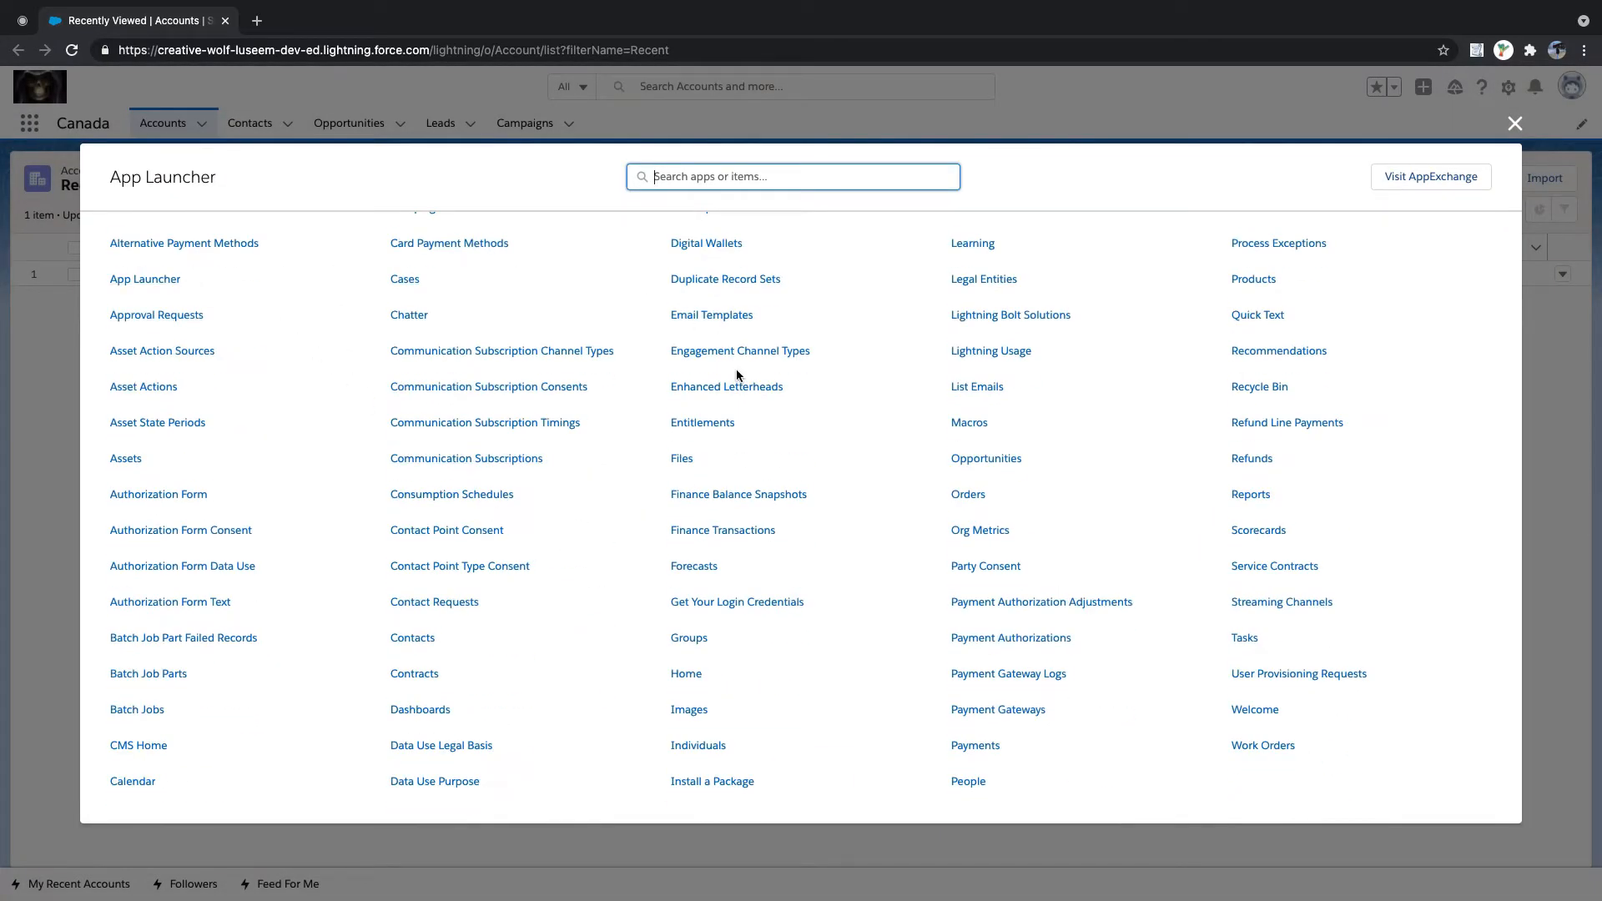
scroll(717, 351, "up", 2)
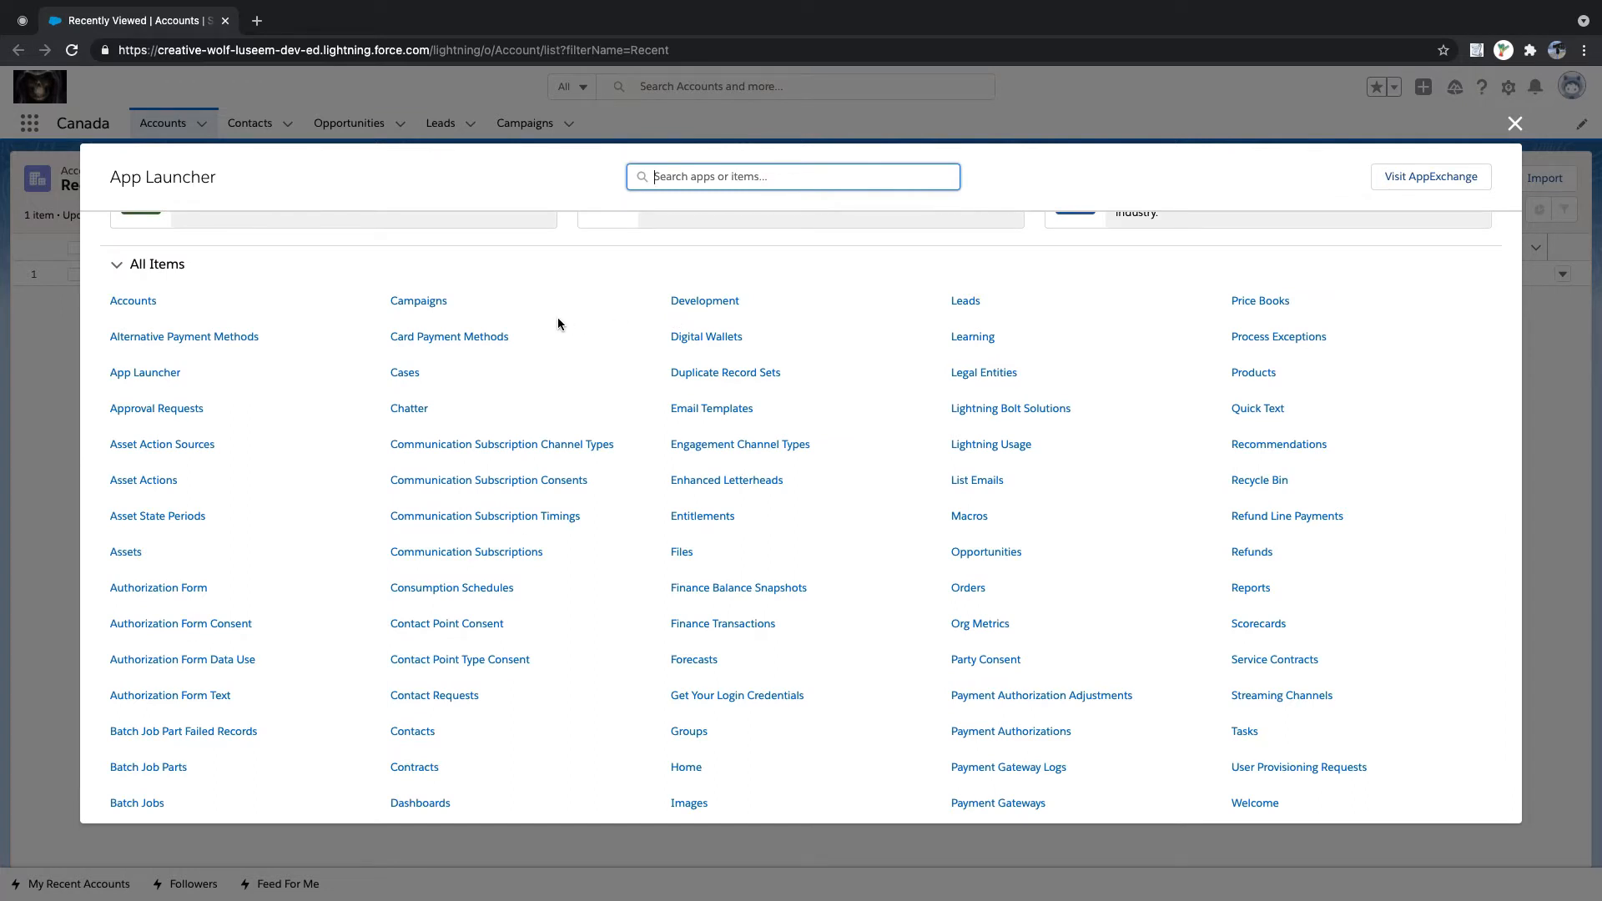
scroll(558, 323, "up", 6)
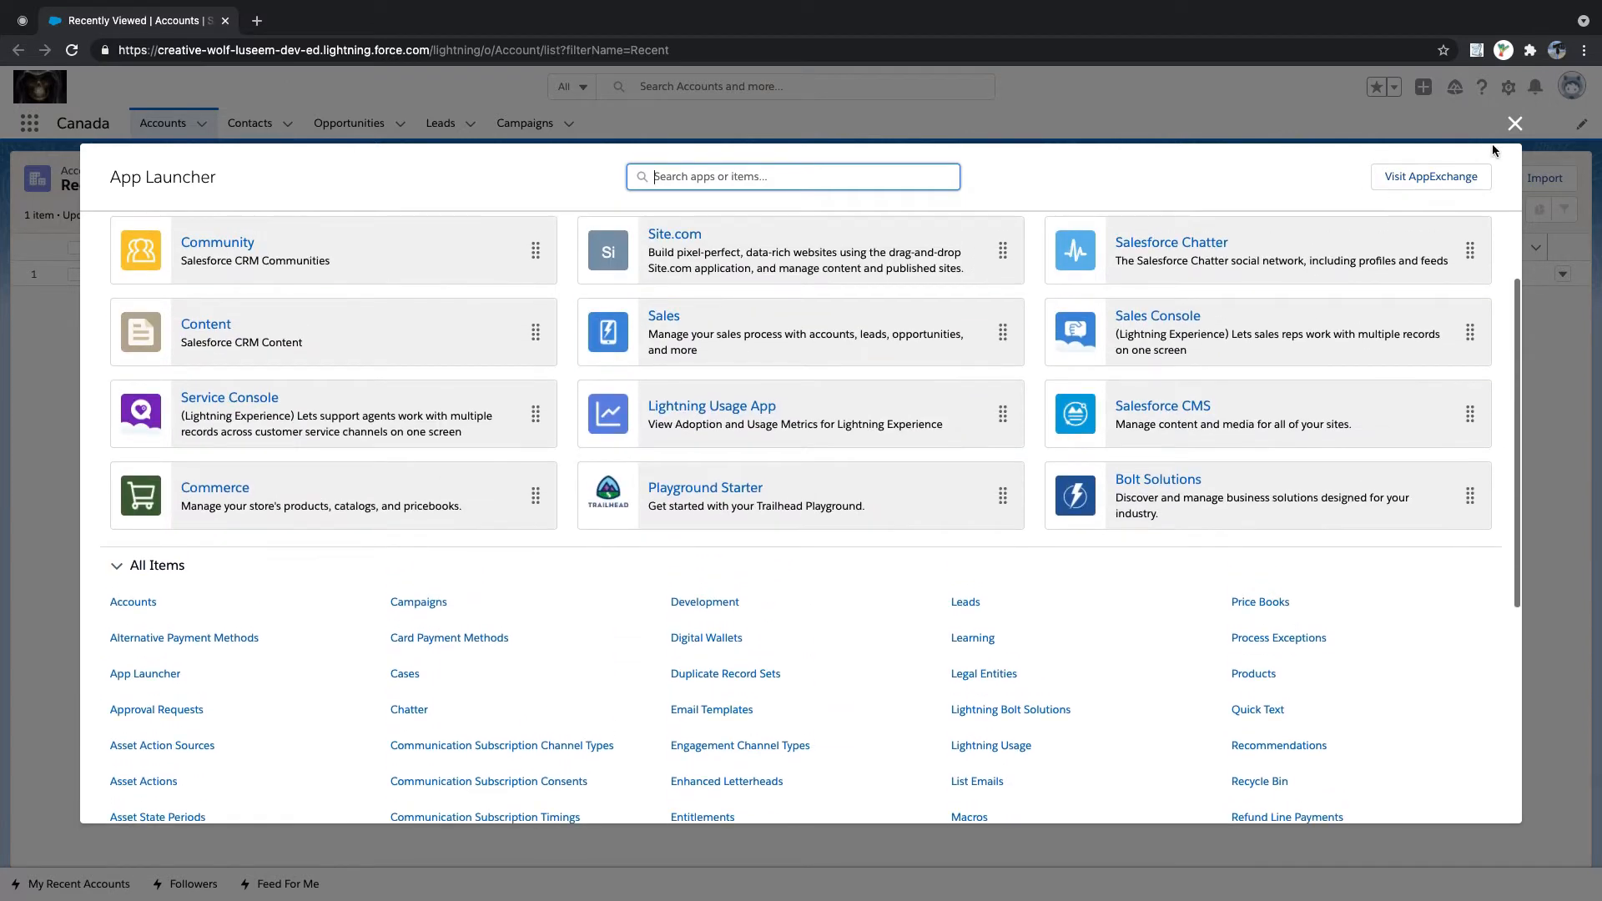
left_click(1515, 124)
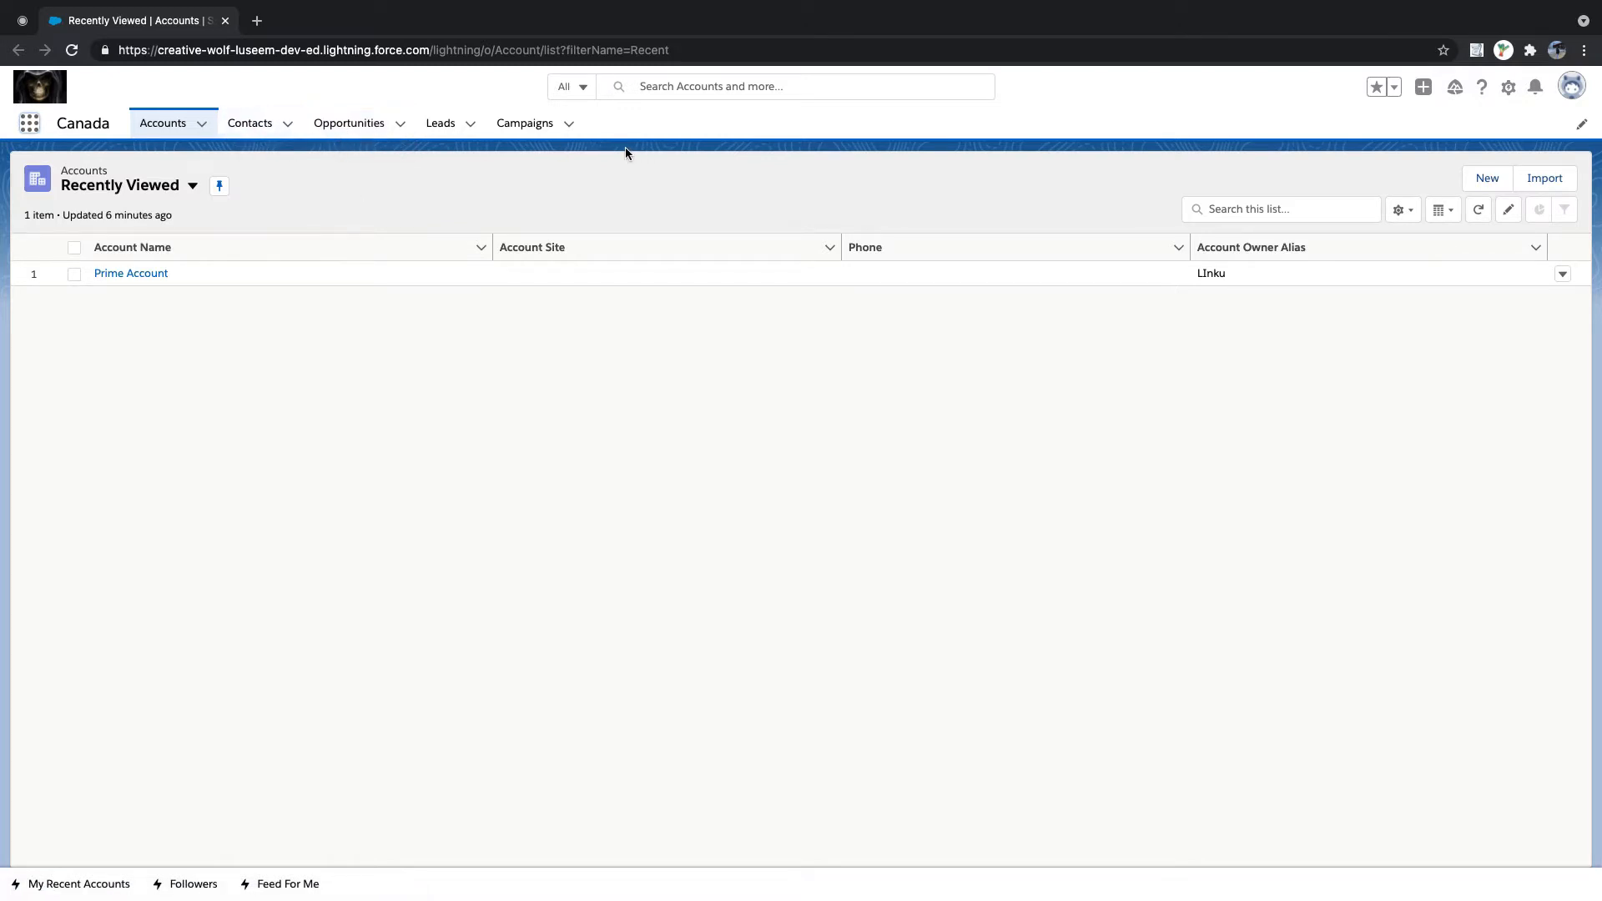
- Open the Prime Account record and examine the fields in its details
left_click(133, 278)
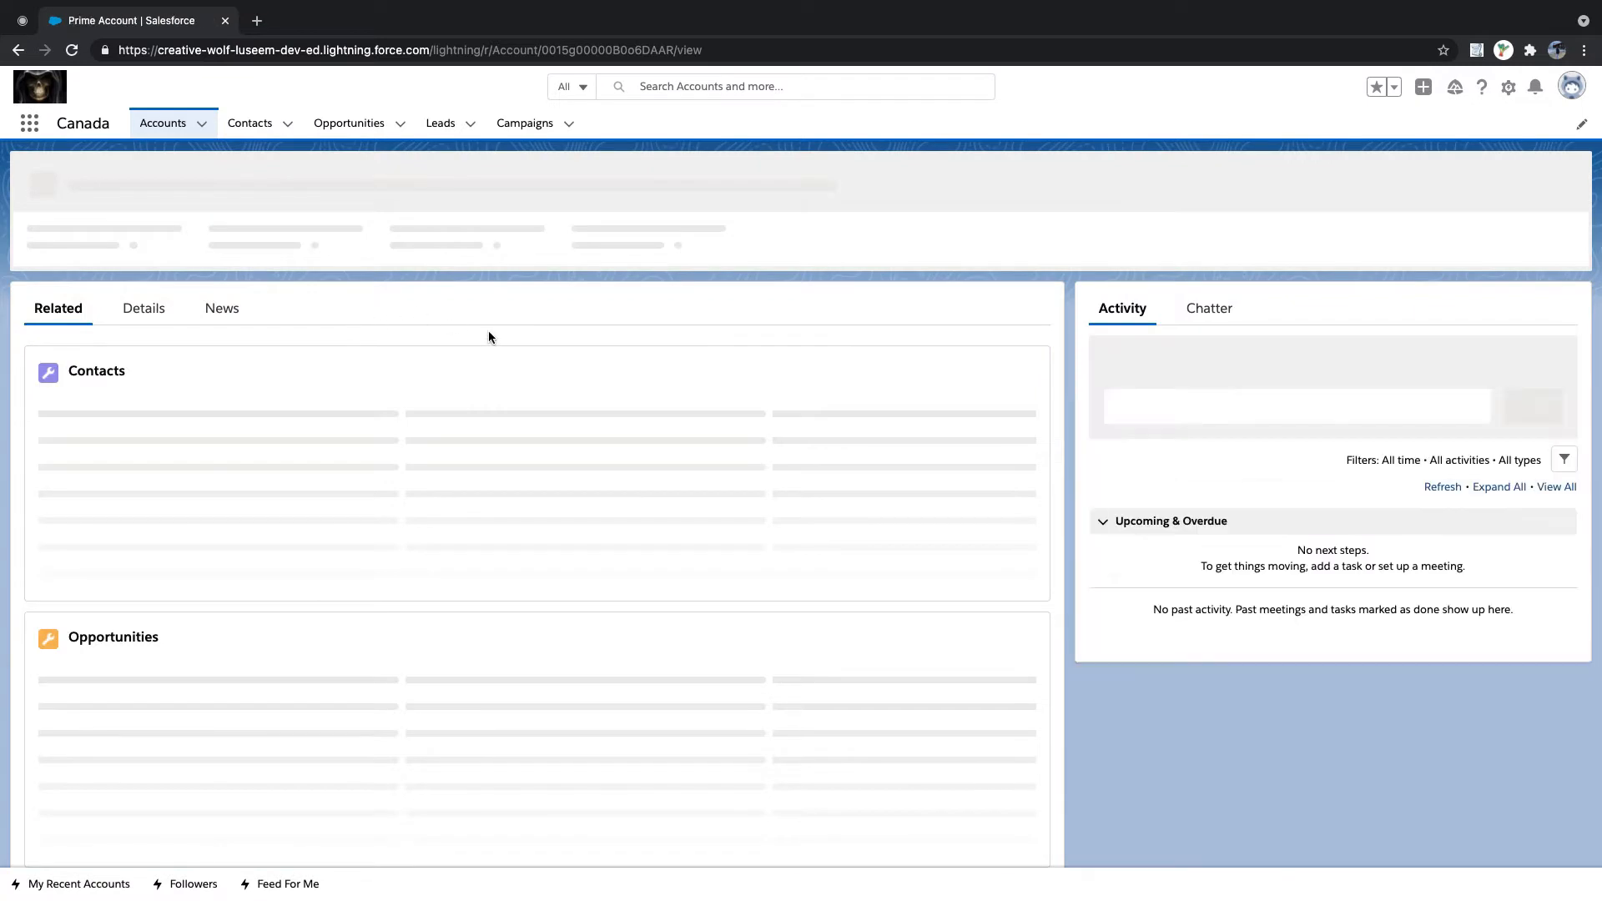
left_click(146, 305)
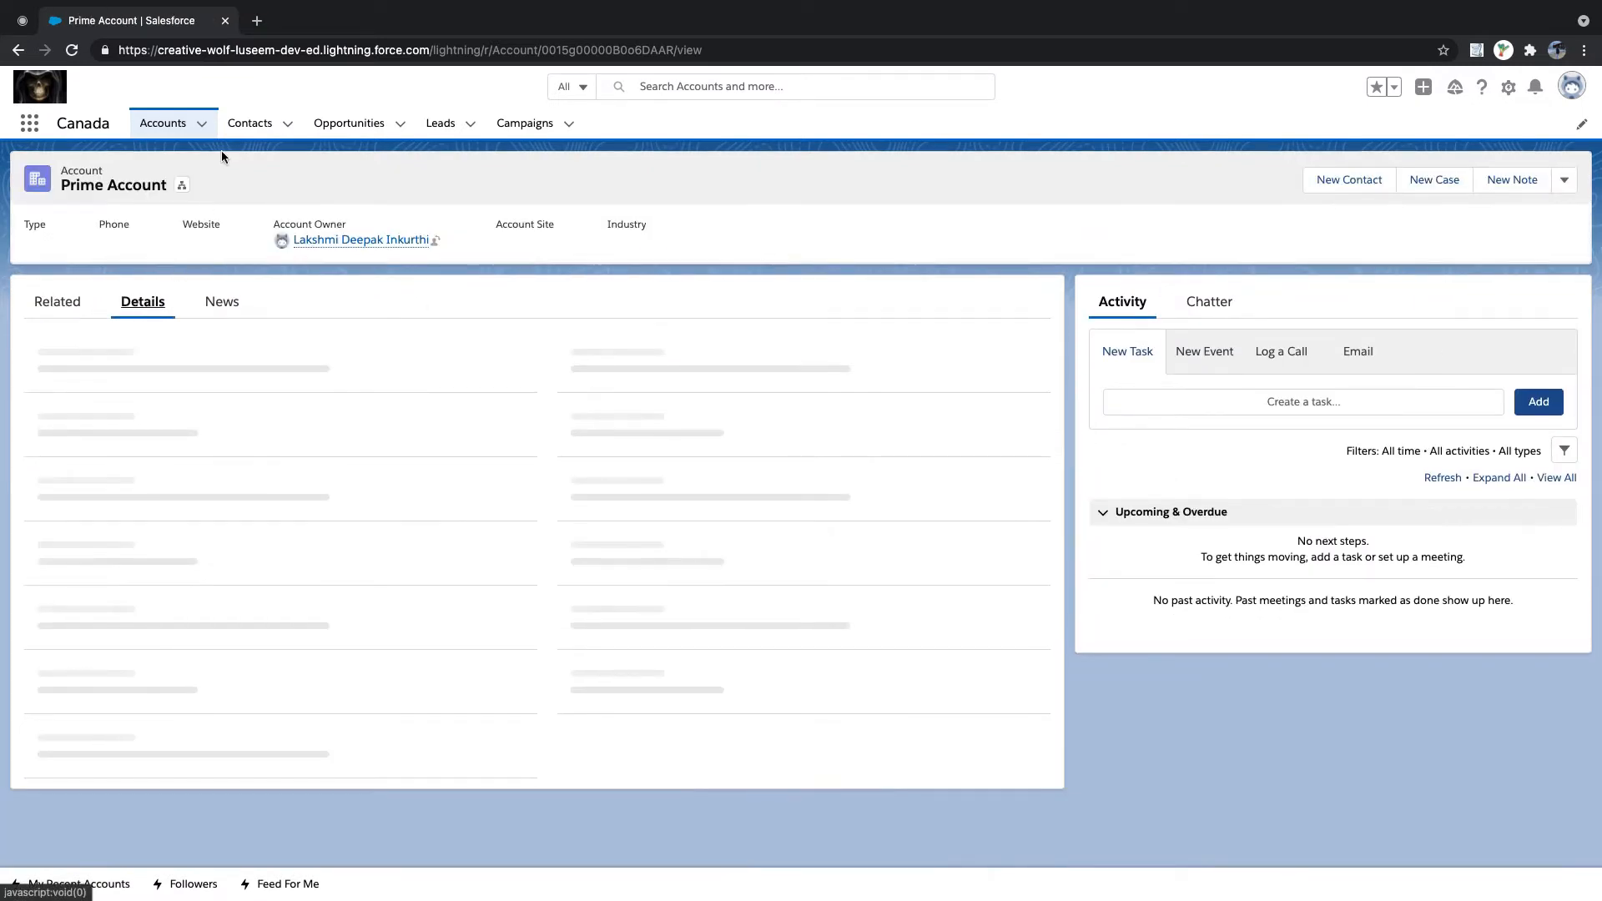
scroll(348, 298, "down", 2)
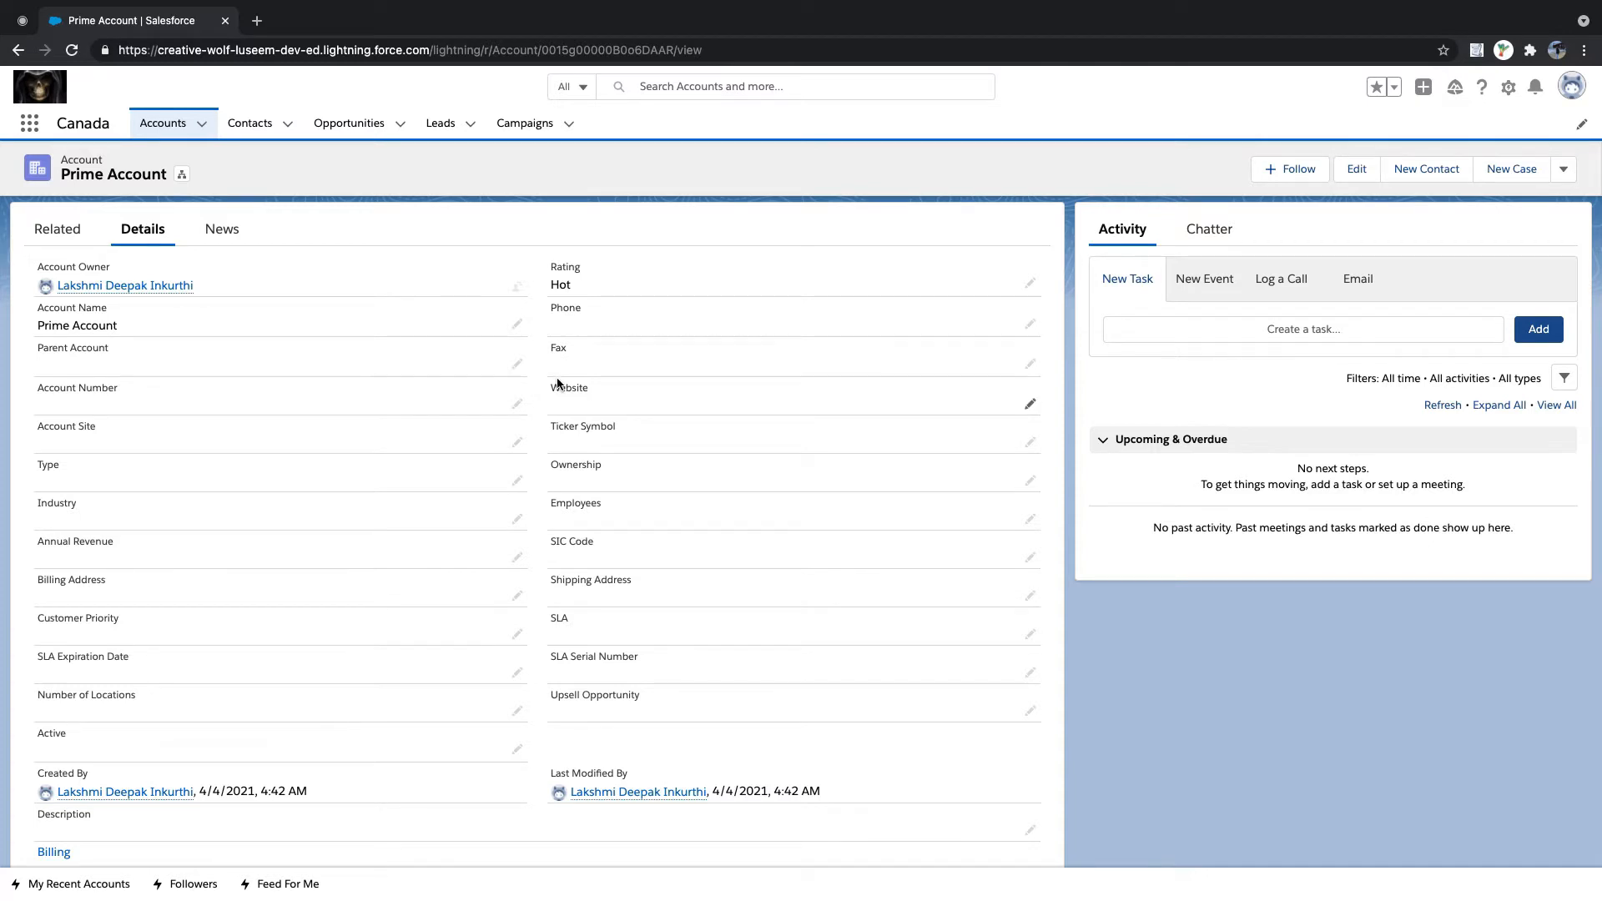
left_click_drag(552, 388, 682, 448)
- Open Setup for the current app and go to the Object Manager
left_click(1508, 90)
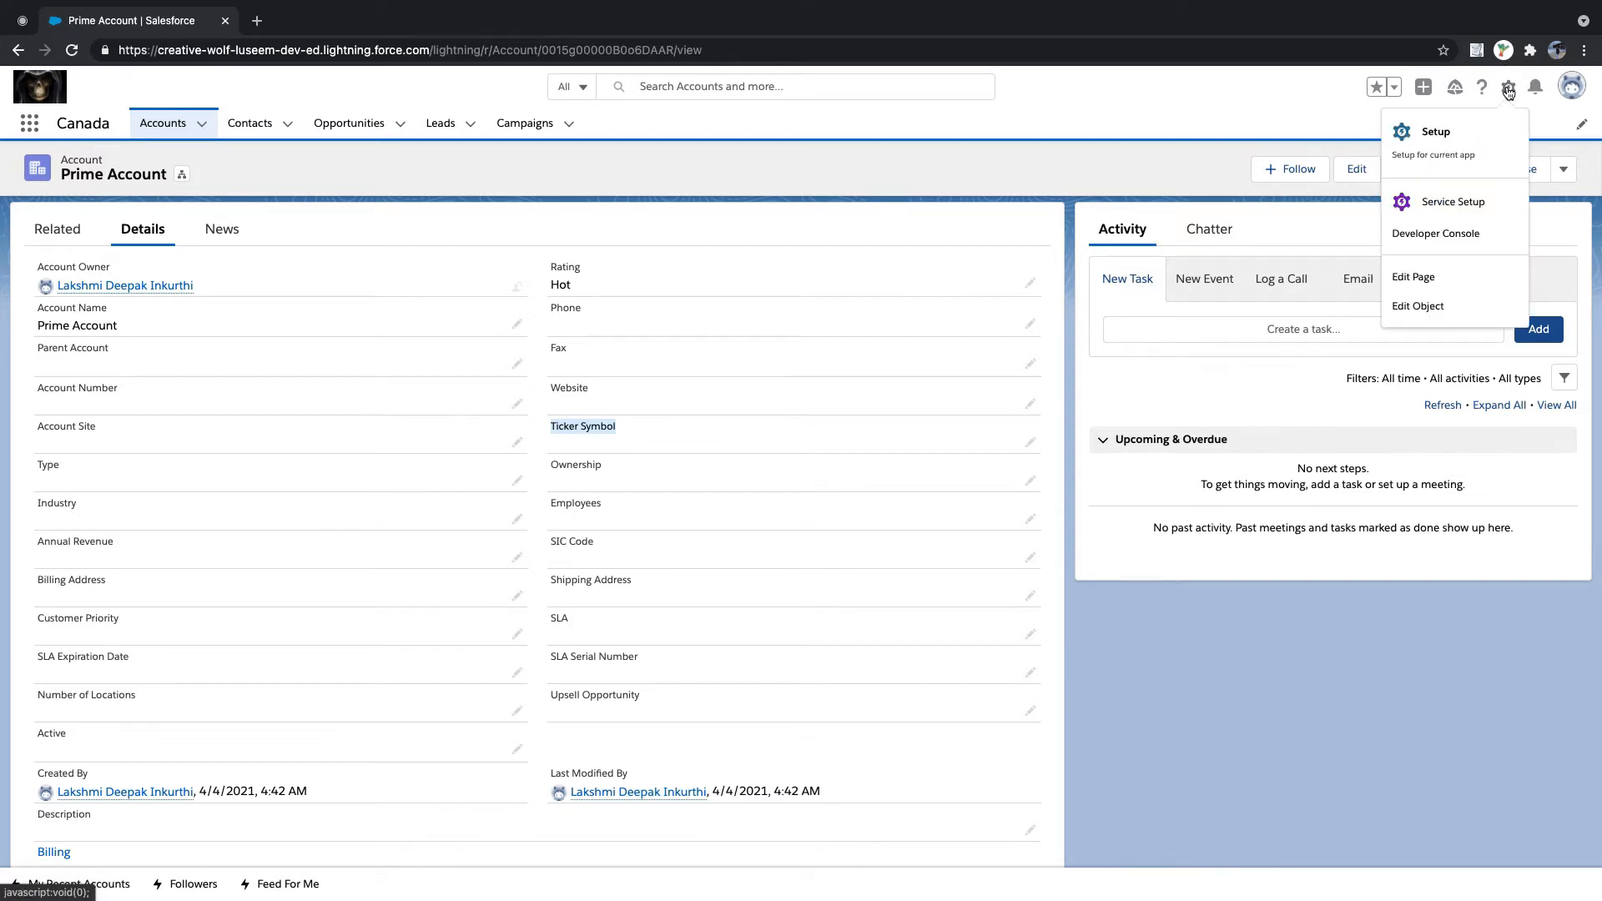
left_click(1447, 153)
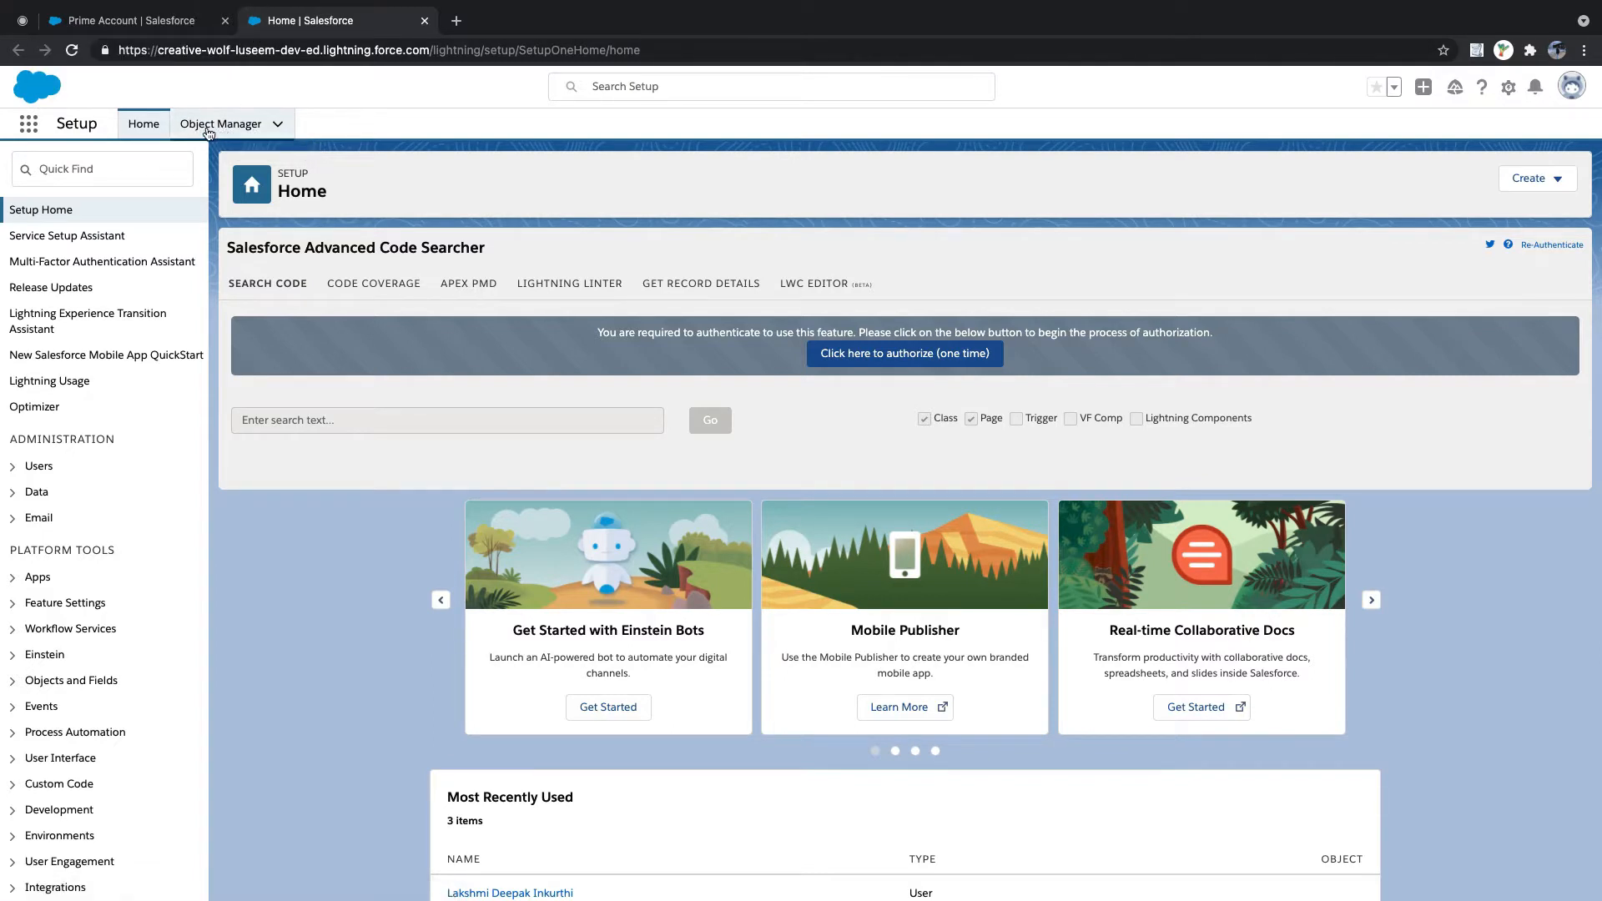
left_click(220, 134)
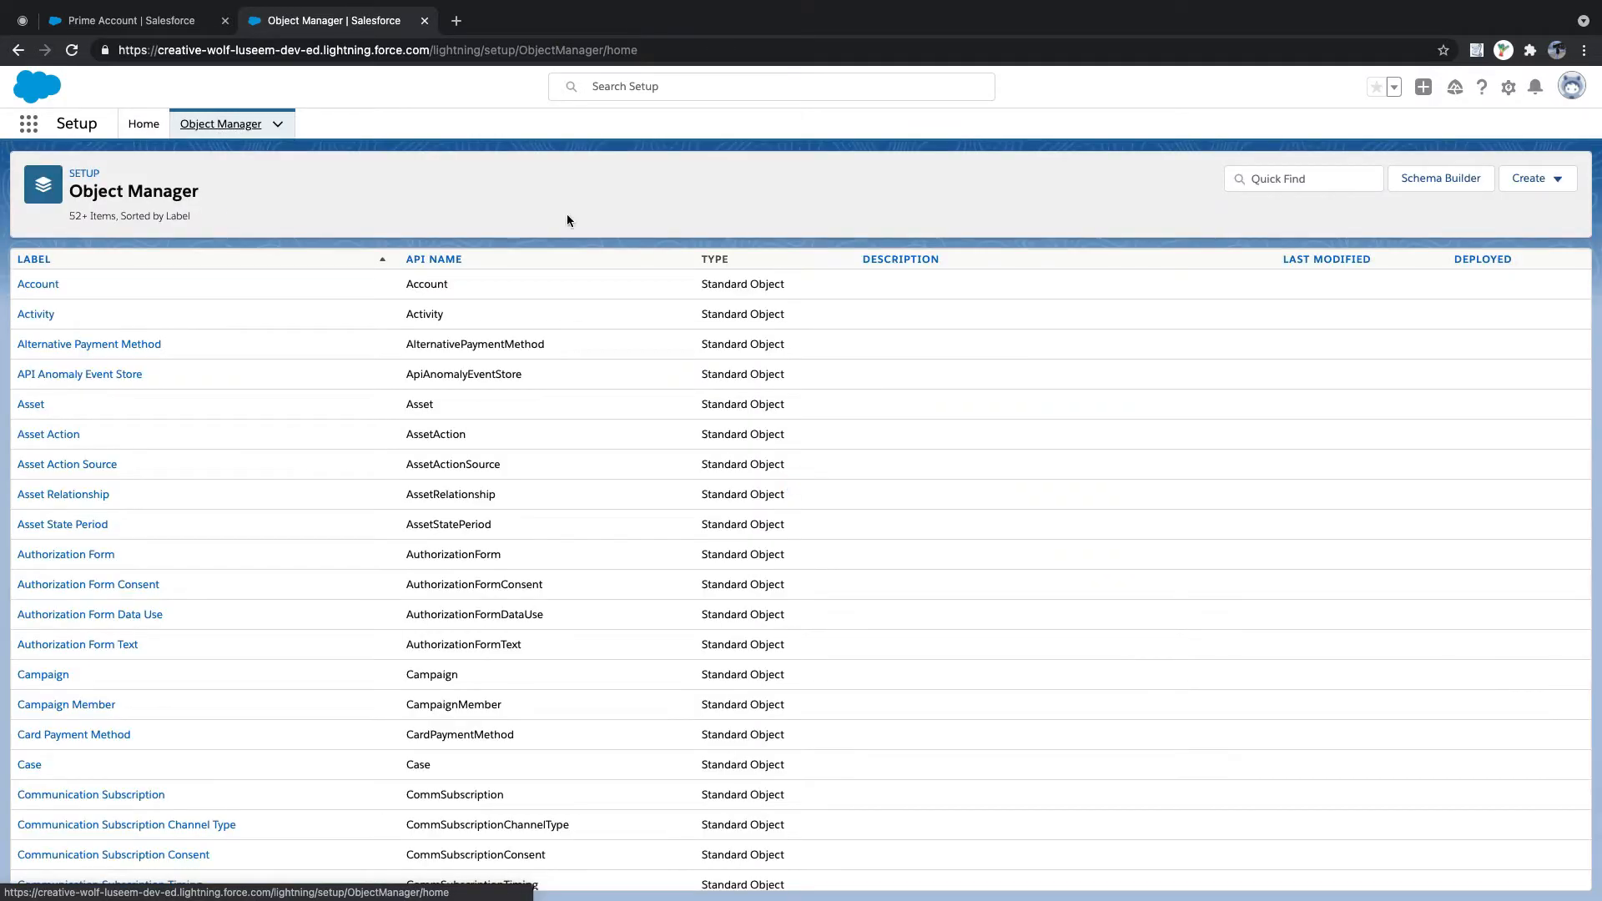
- Search the objects for "Acc", clear the search, and open the Account object from the full list
left_click(1294, 180)
type("Acc")
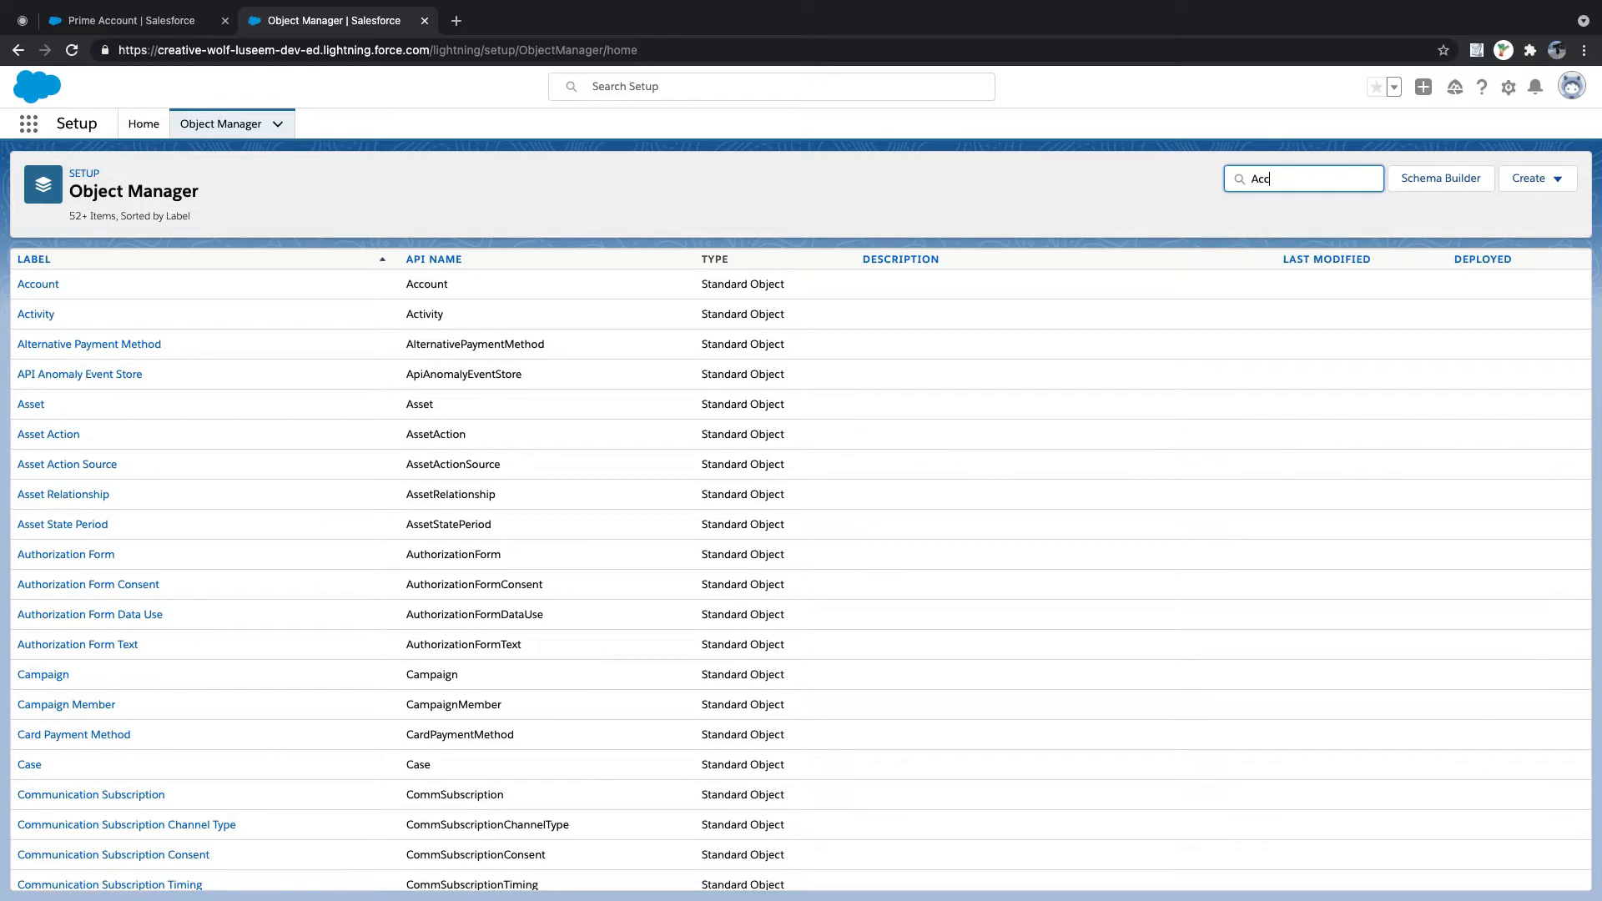
key("BackSpace")
key("BackSpace")
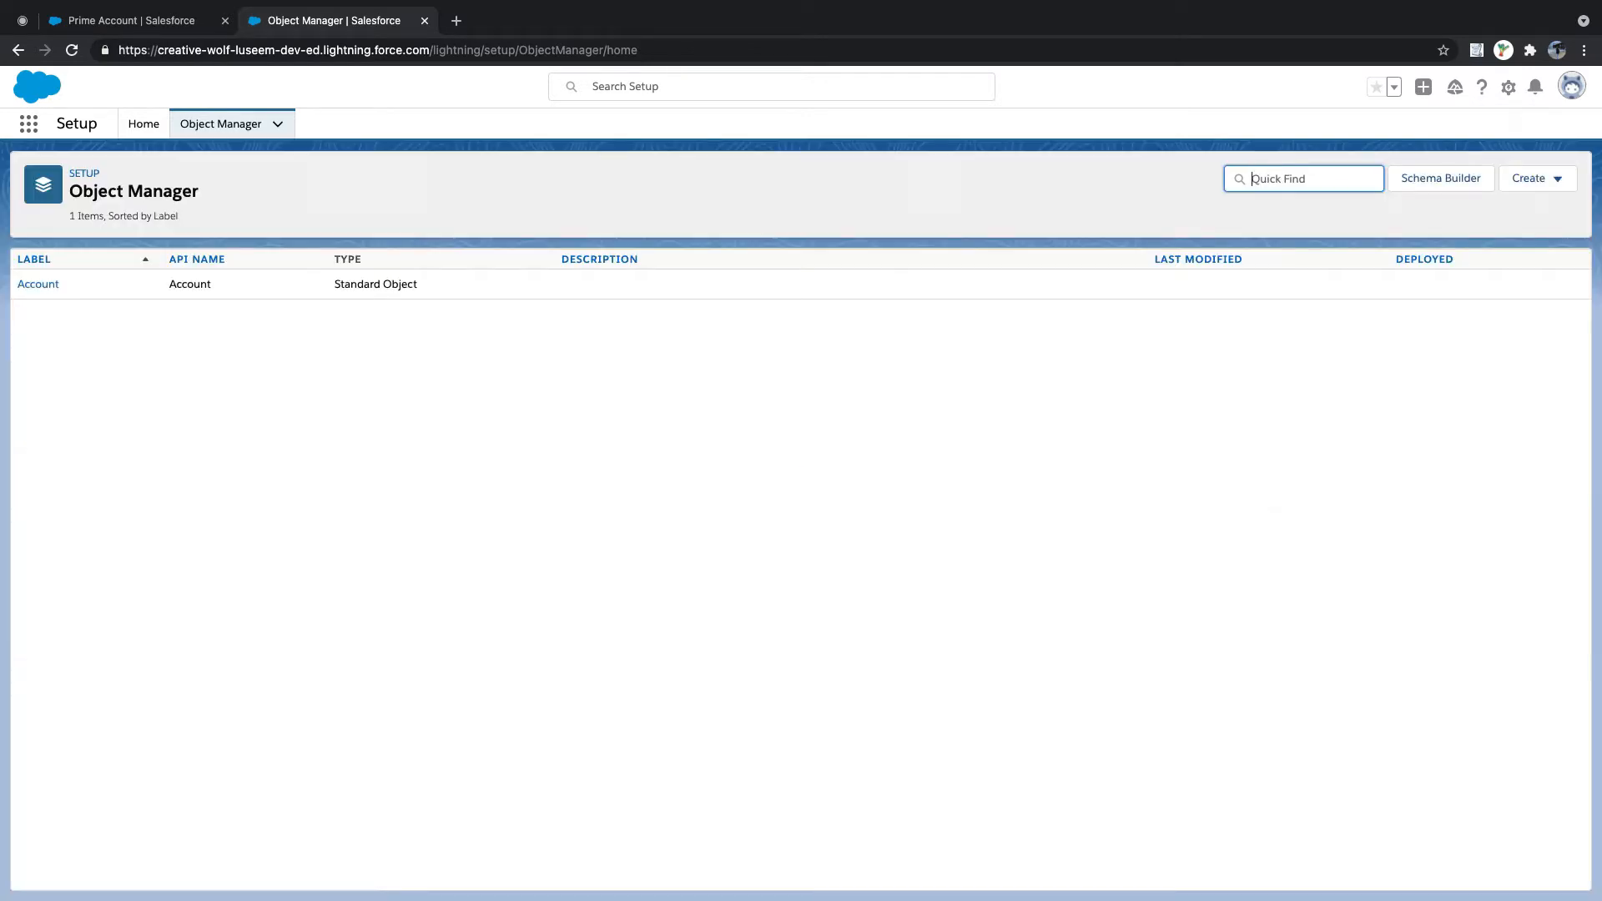
scroll(370, 395, "down", 15)
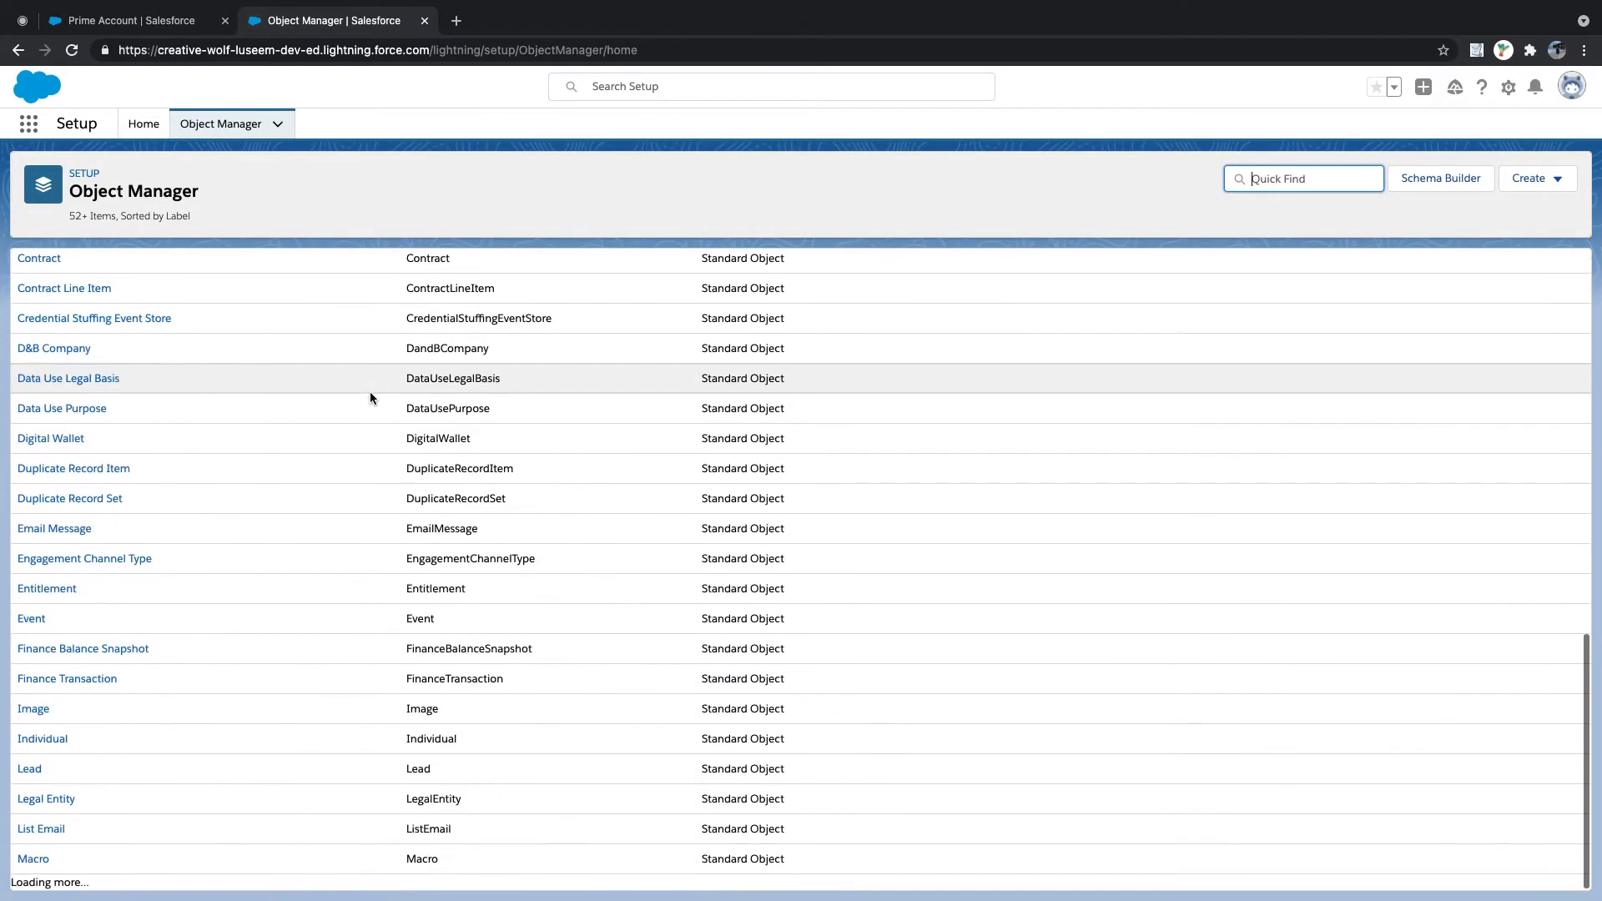
scroll(369, 392, "up", 15)
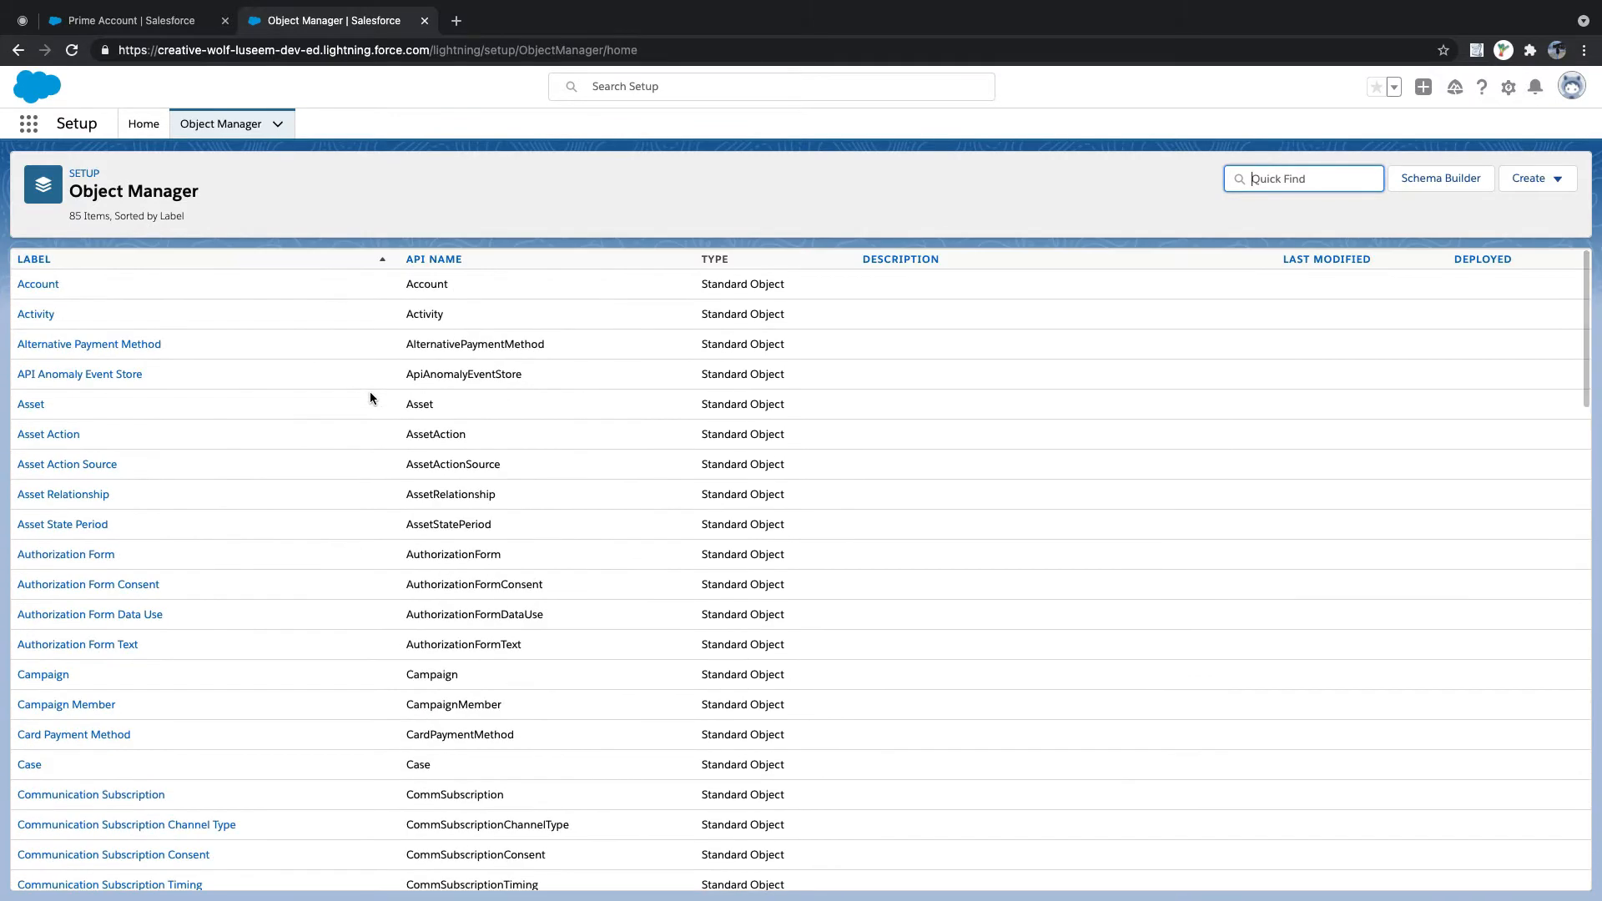
left_click(34, 292)
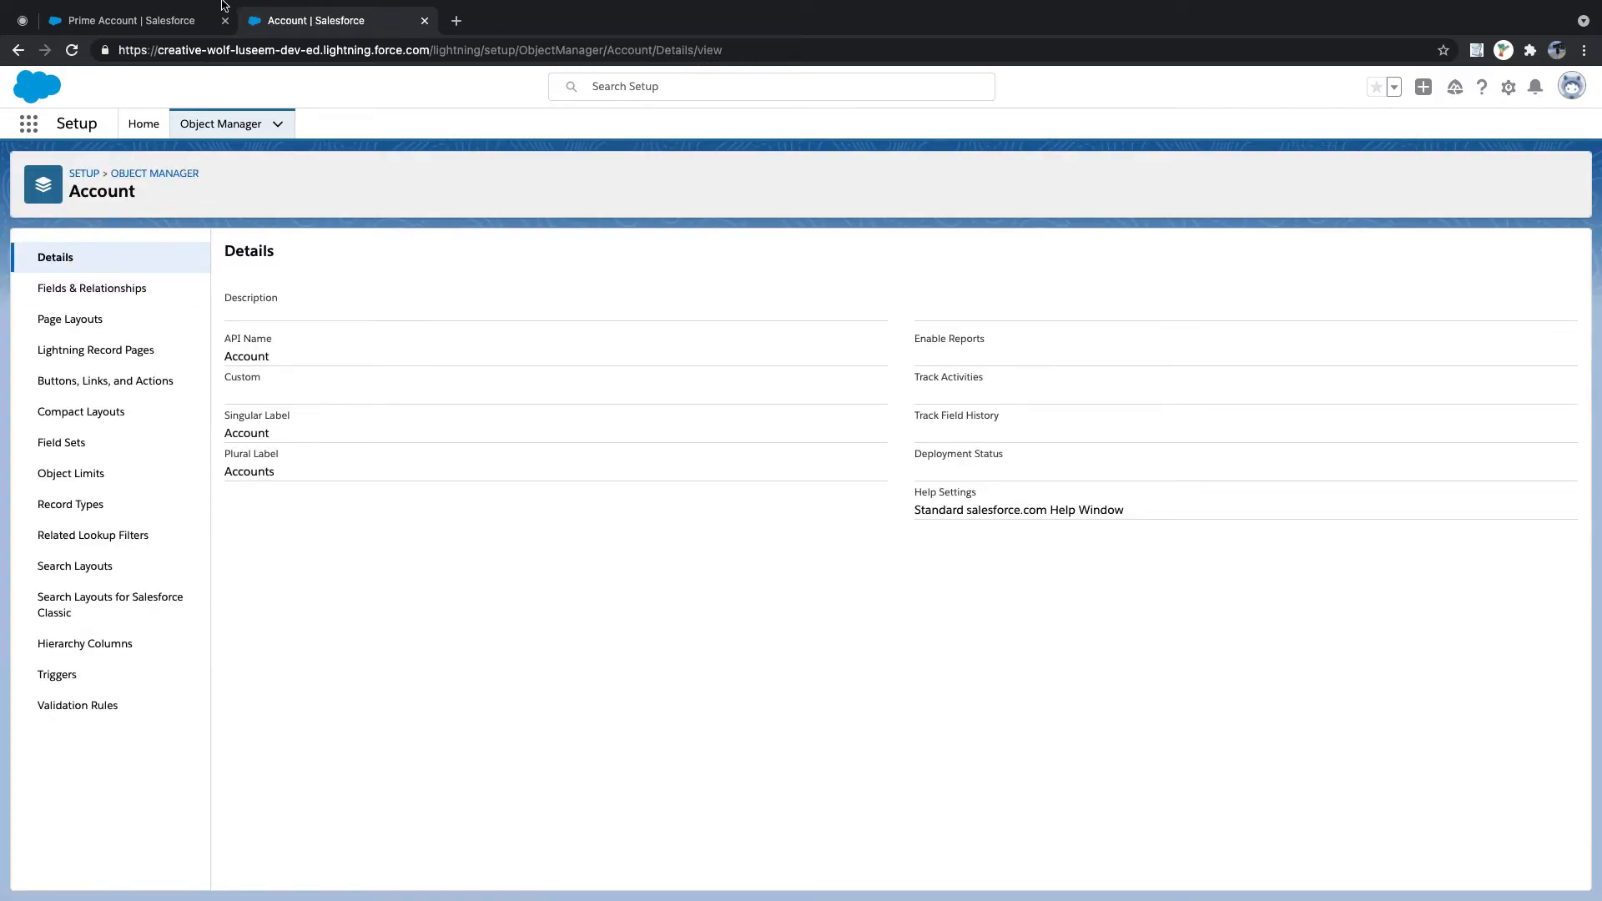
- Show the Account object's fields and relationships and start creating a new custom field
left_click(158, 18)
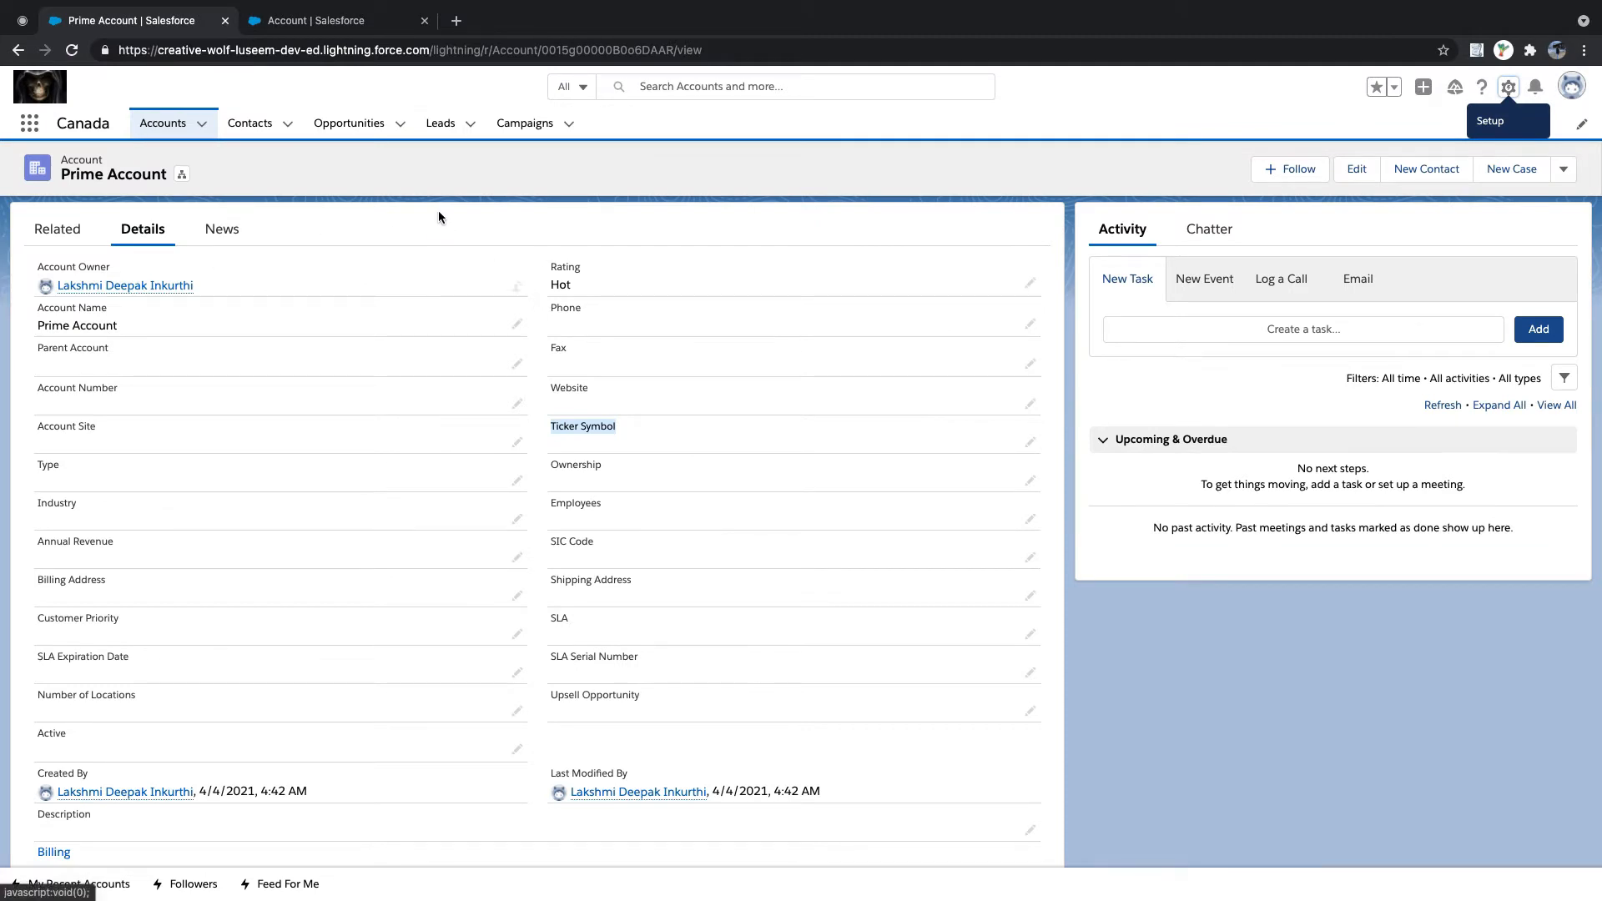
left_click(322, 26)
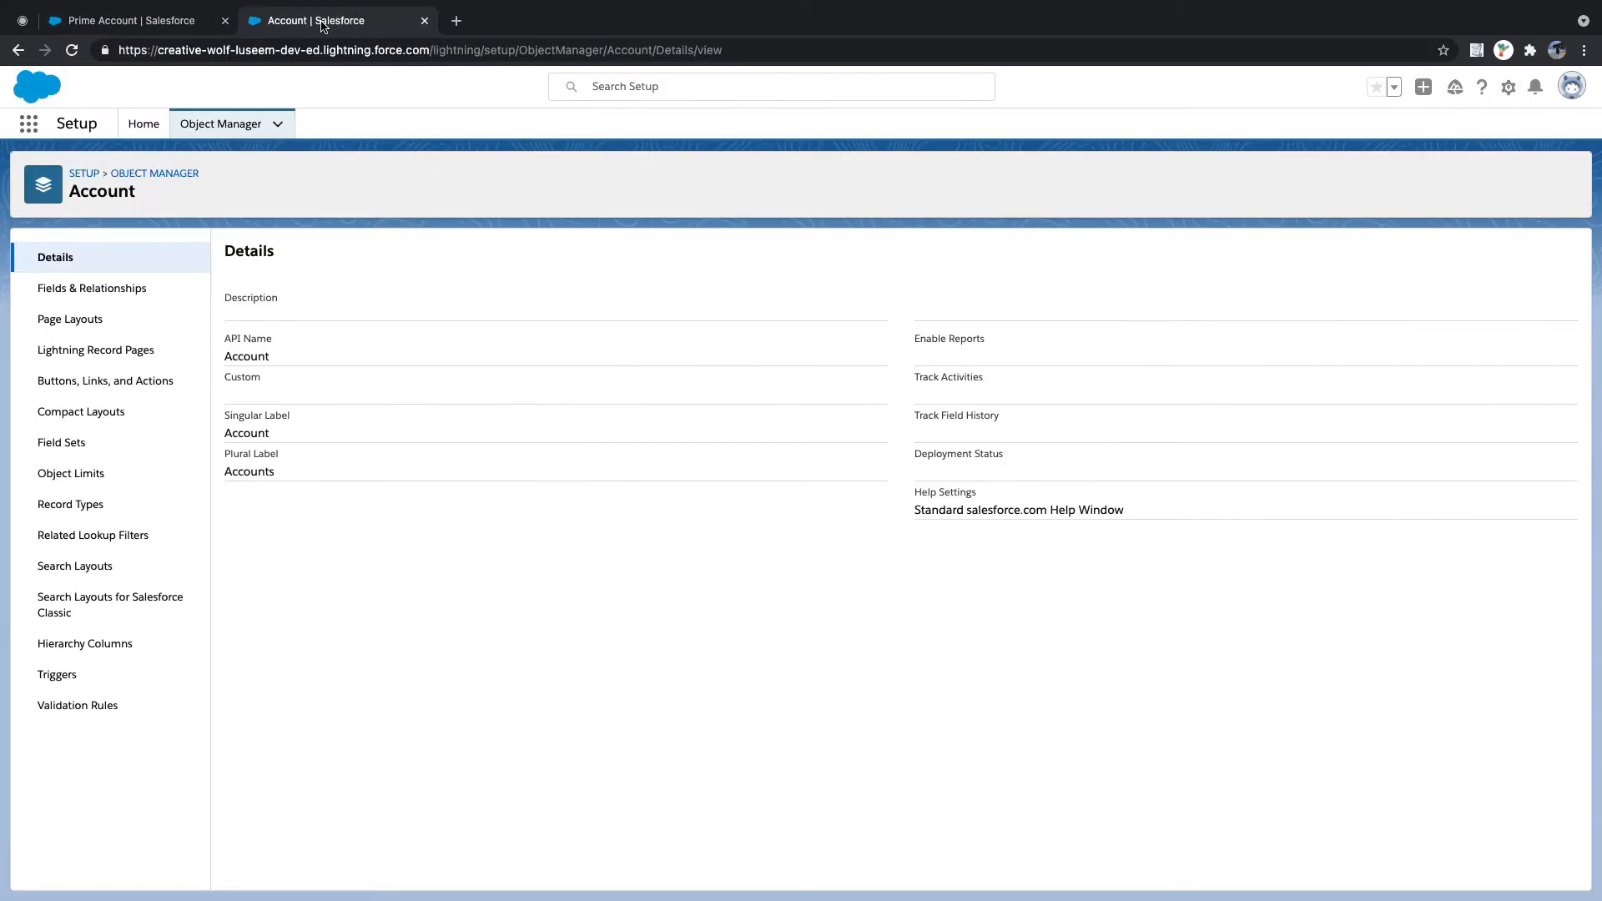
left_click(90, 294)
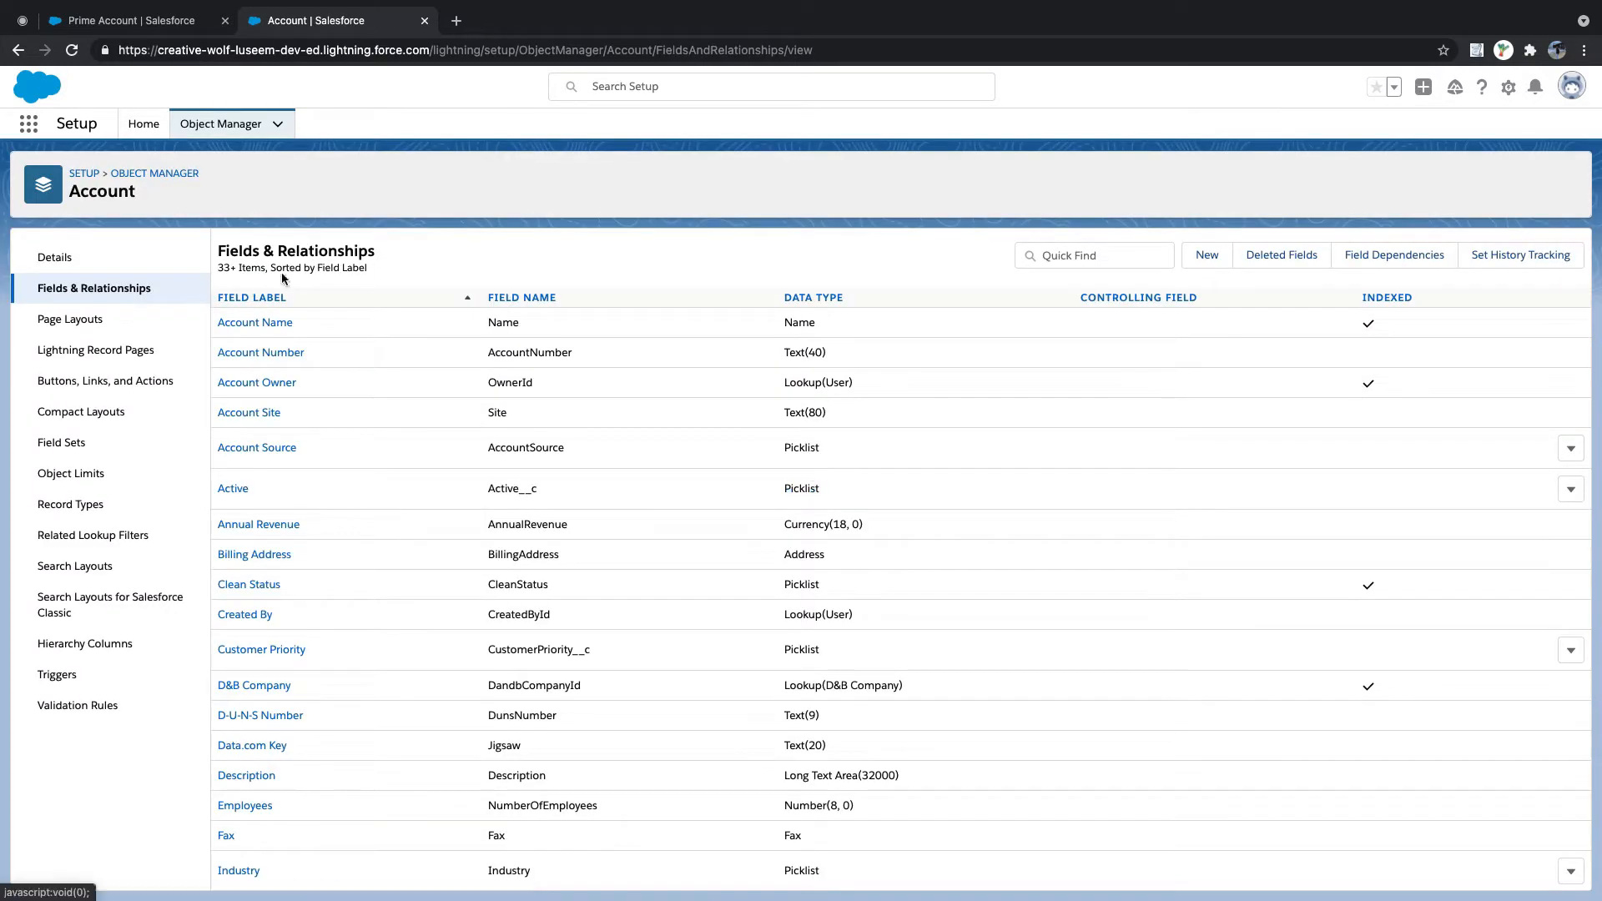
left_click(1214, 264)
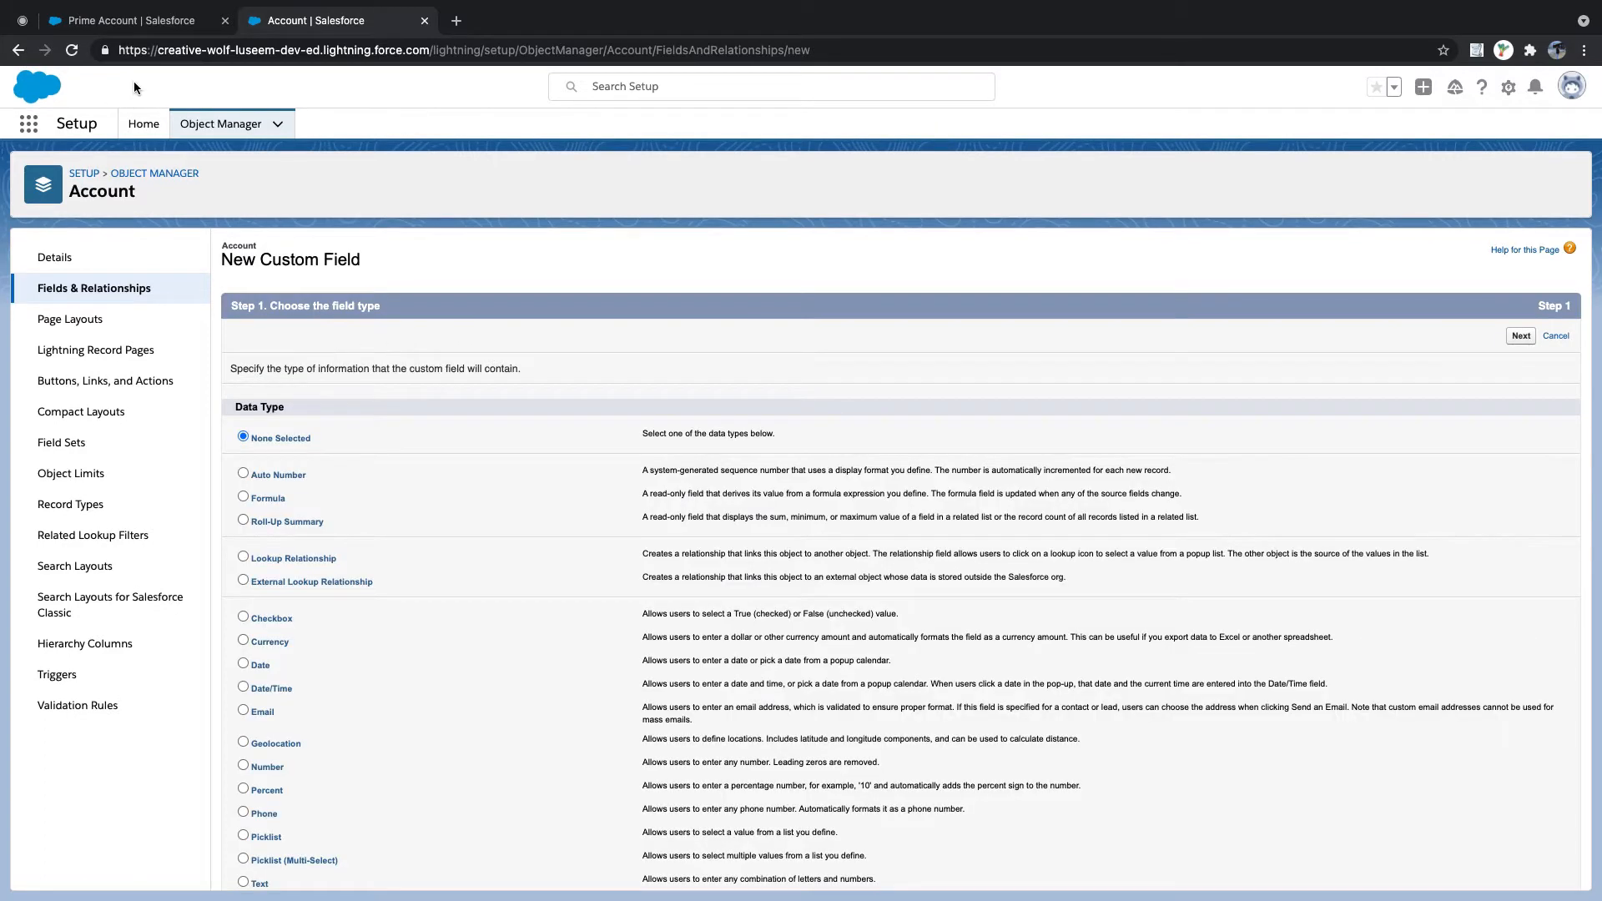
- Choose Email as the new custom field's data type and continue to the field details
left_click(134, 20)
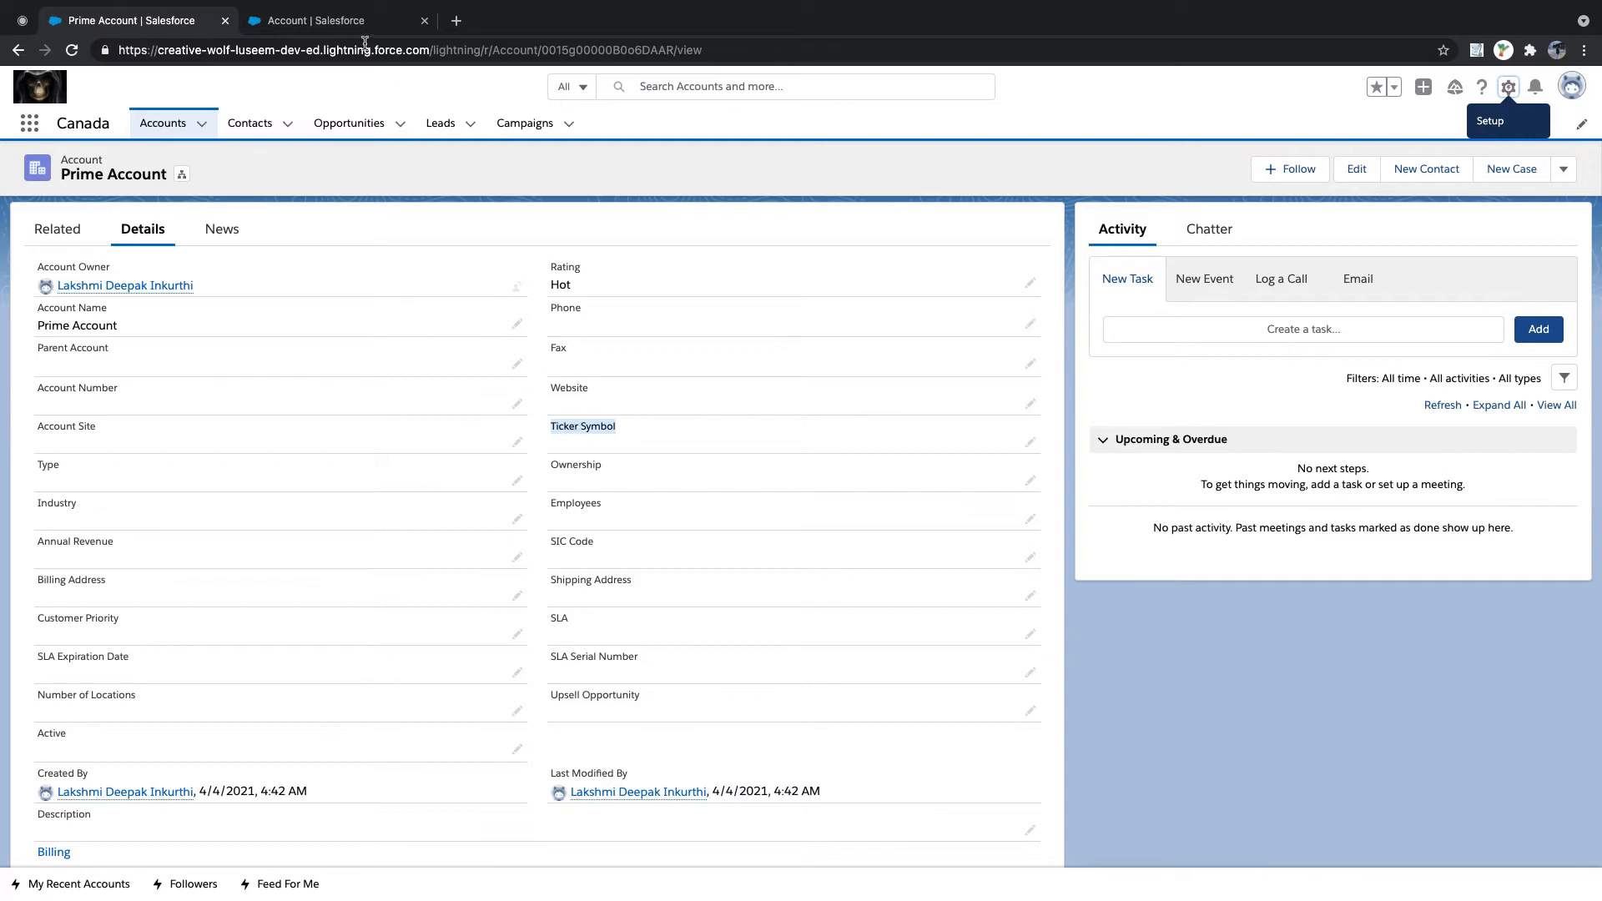
left_click(327, 28)
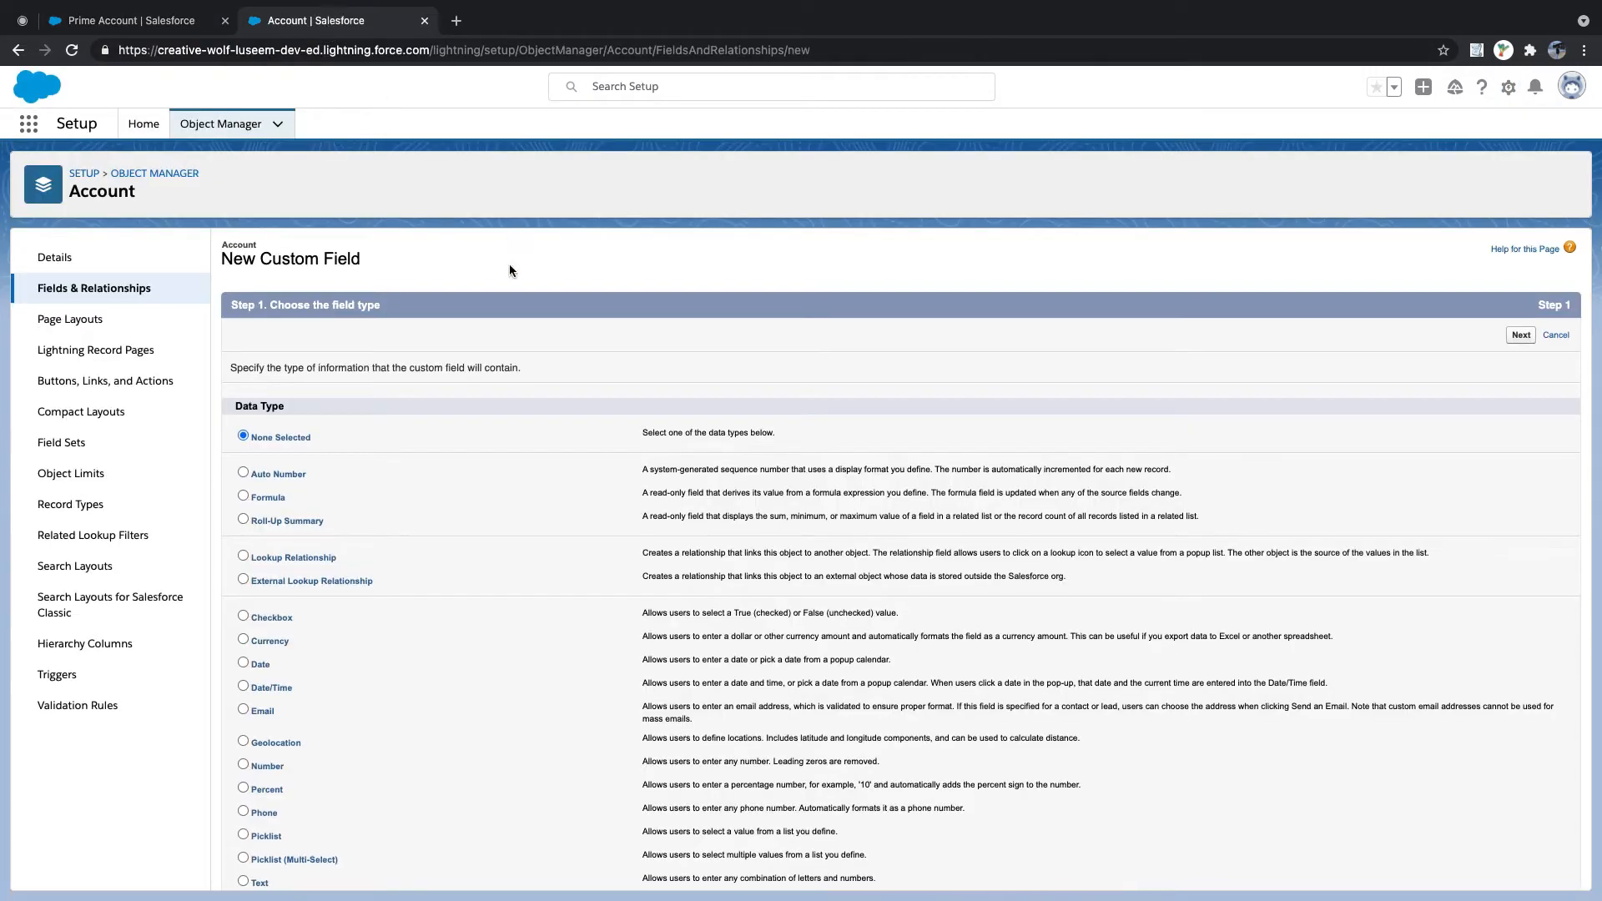
scroll(510, 263, "down", 3)
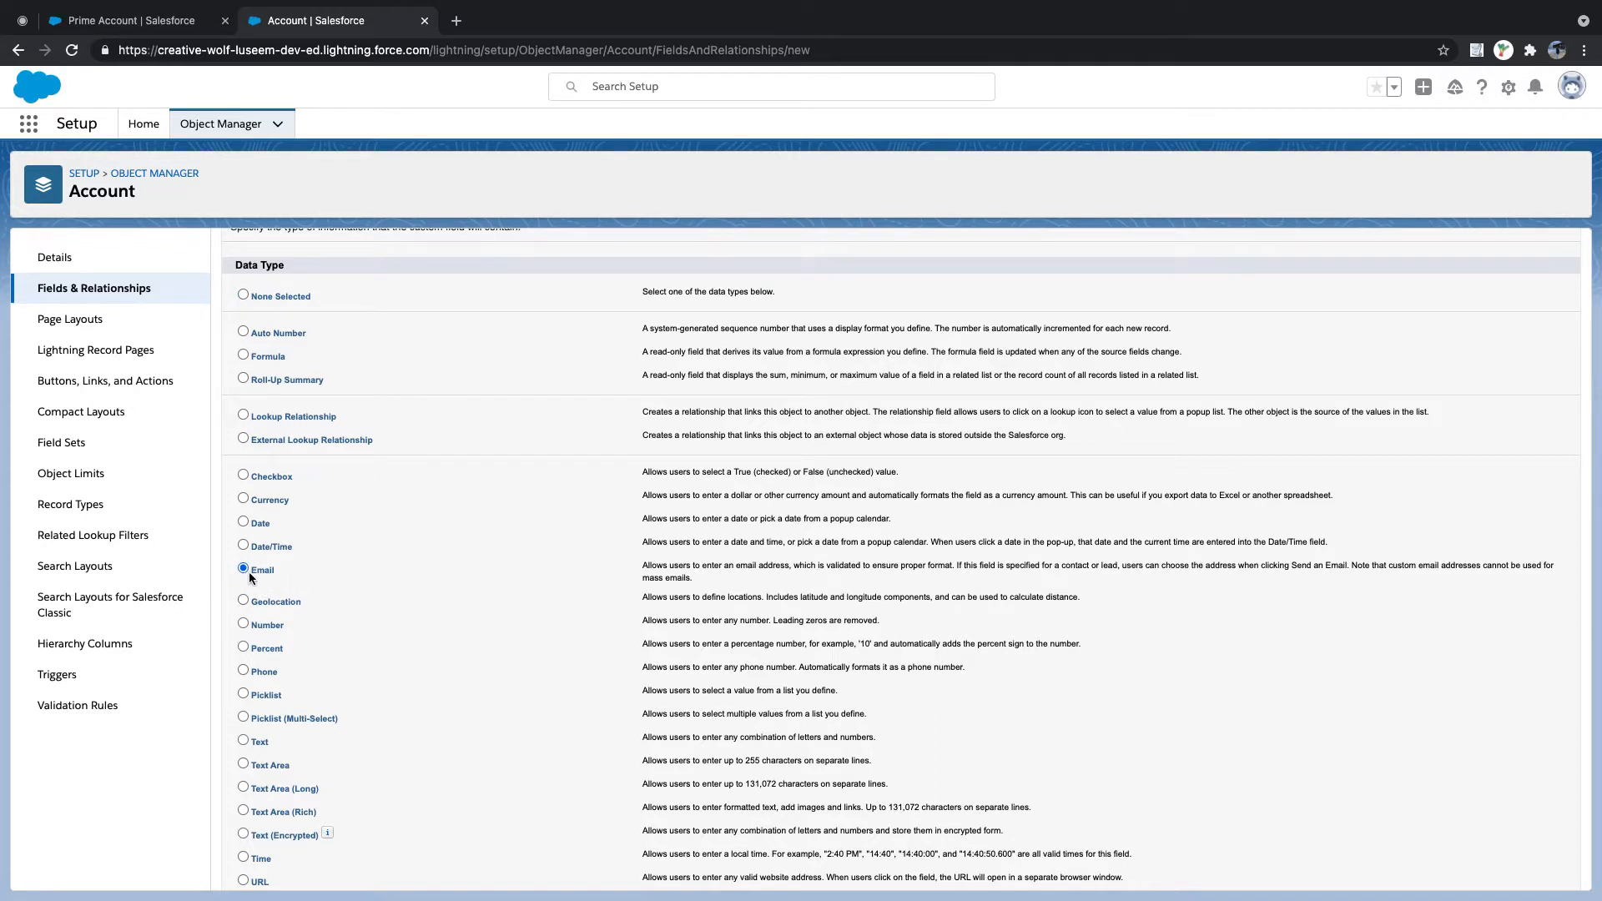
scroll(248, 574, "up", 2)
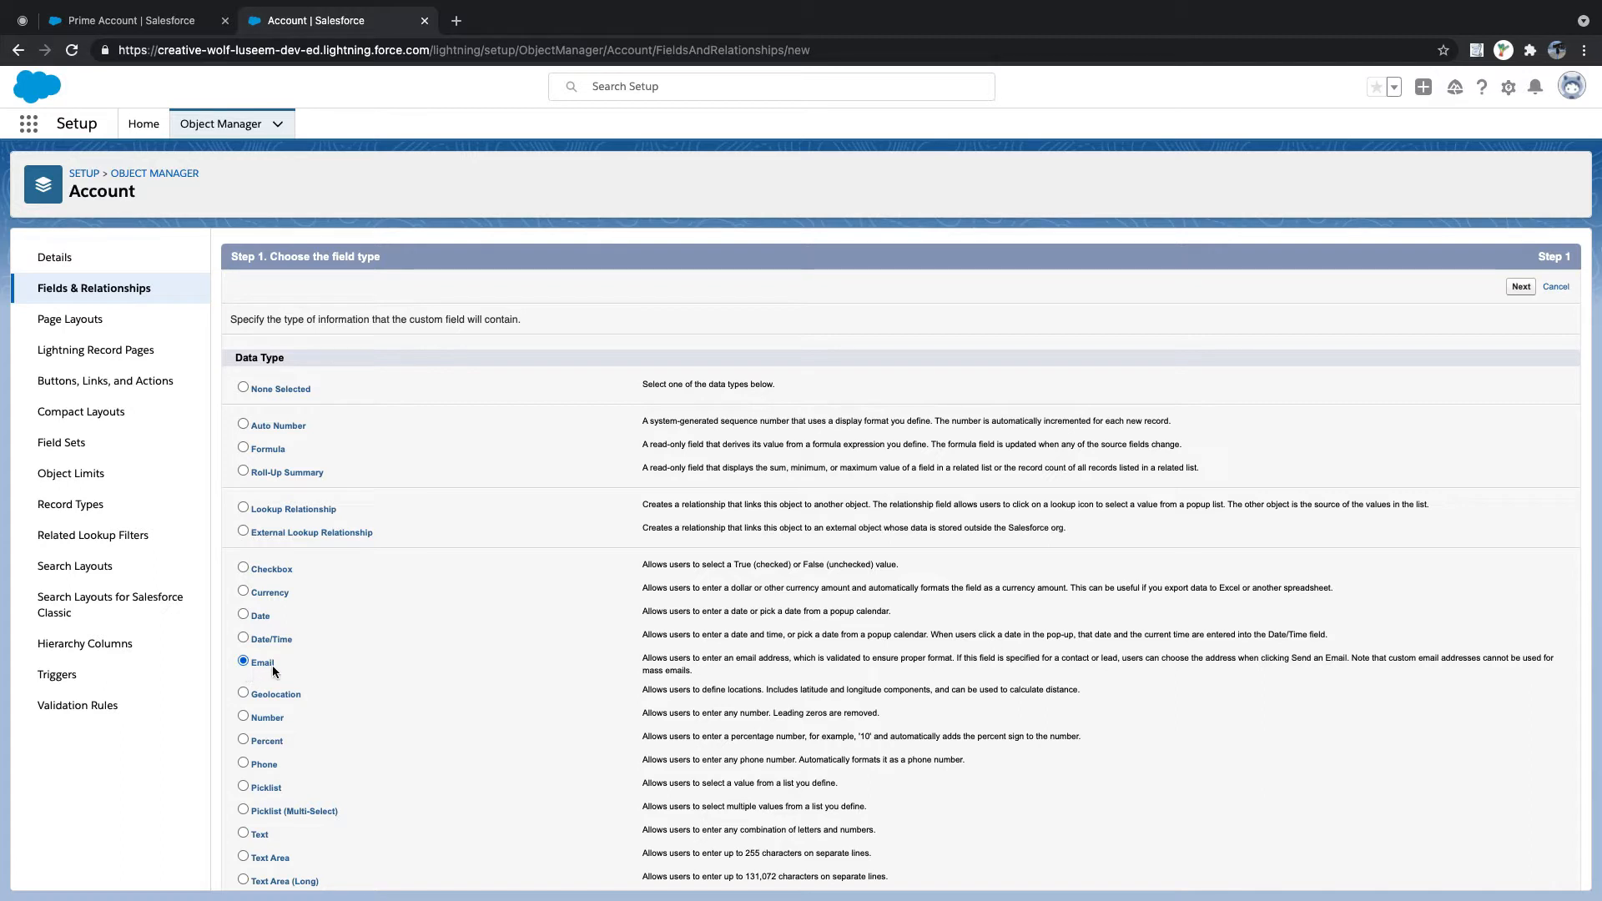
scroll(277, 665, "down", 3)
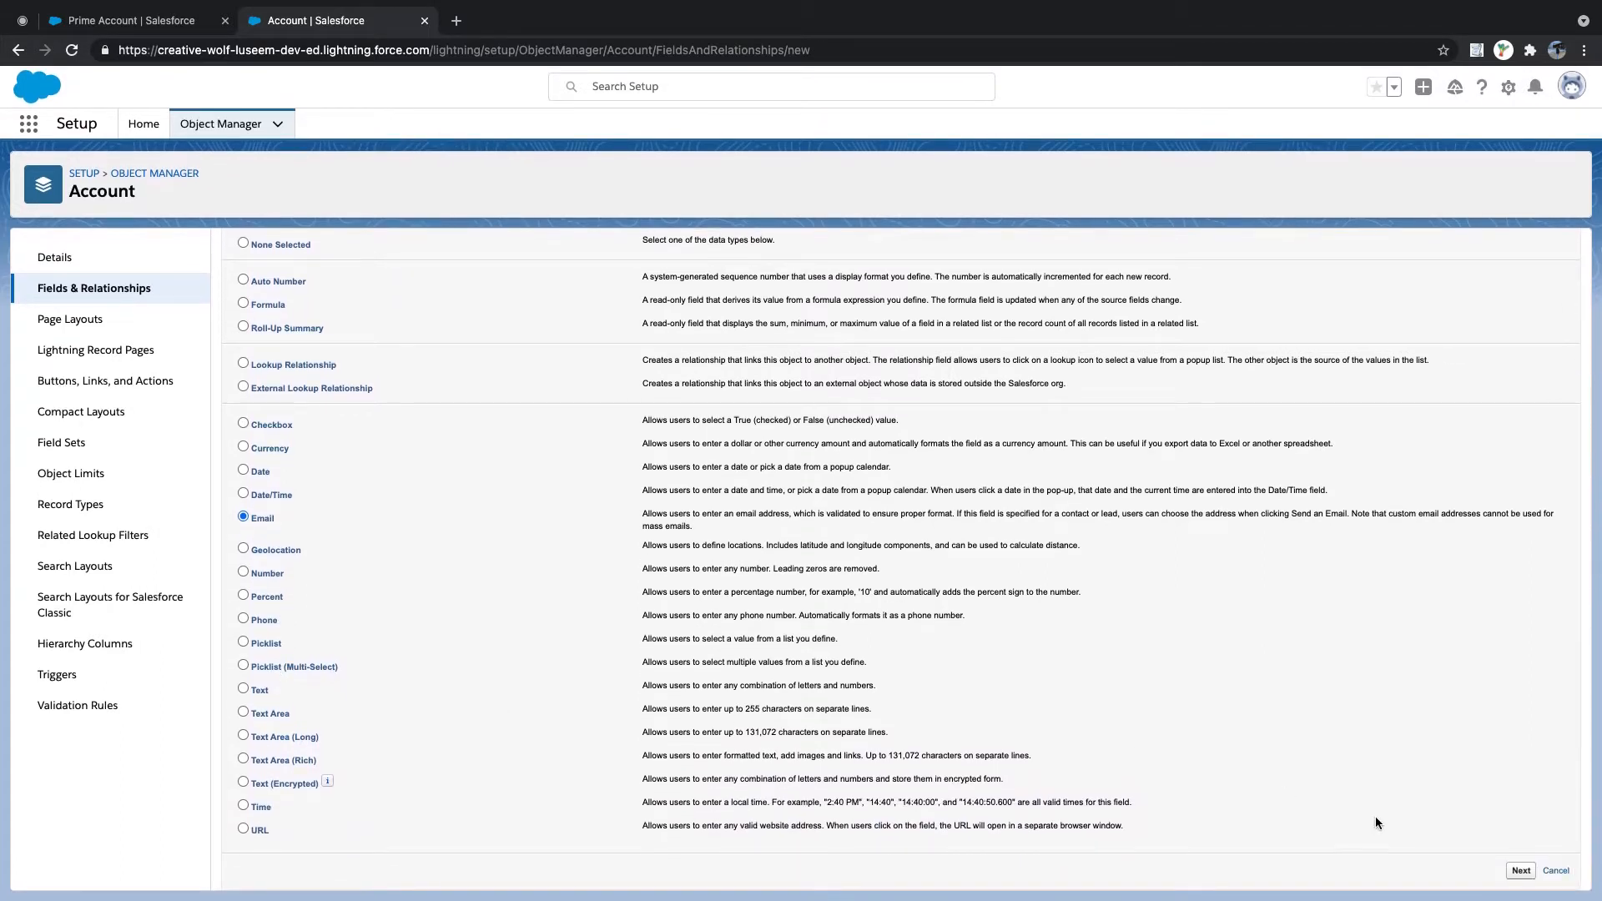
left_click(1522, 872)
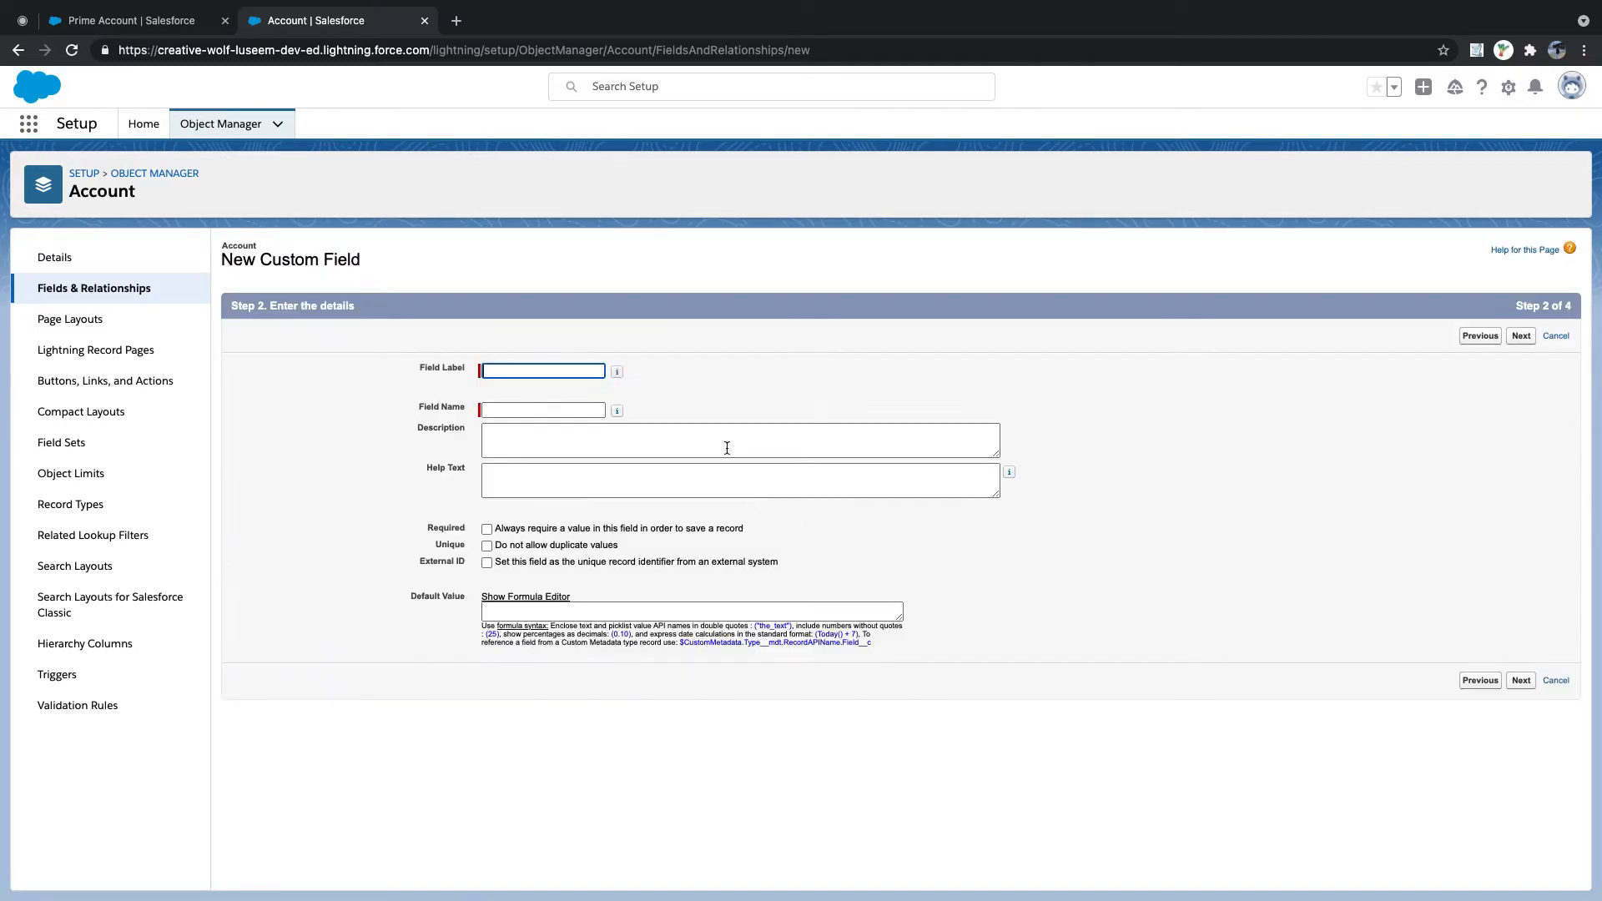
- Enter "Company Email" as the field label, letting the field name fill in as Company_Email
left_click(565, 371)
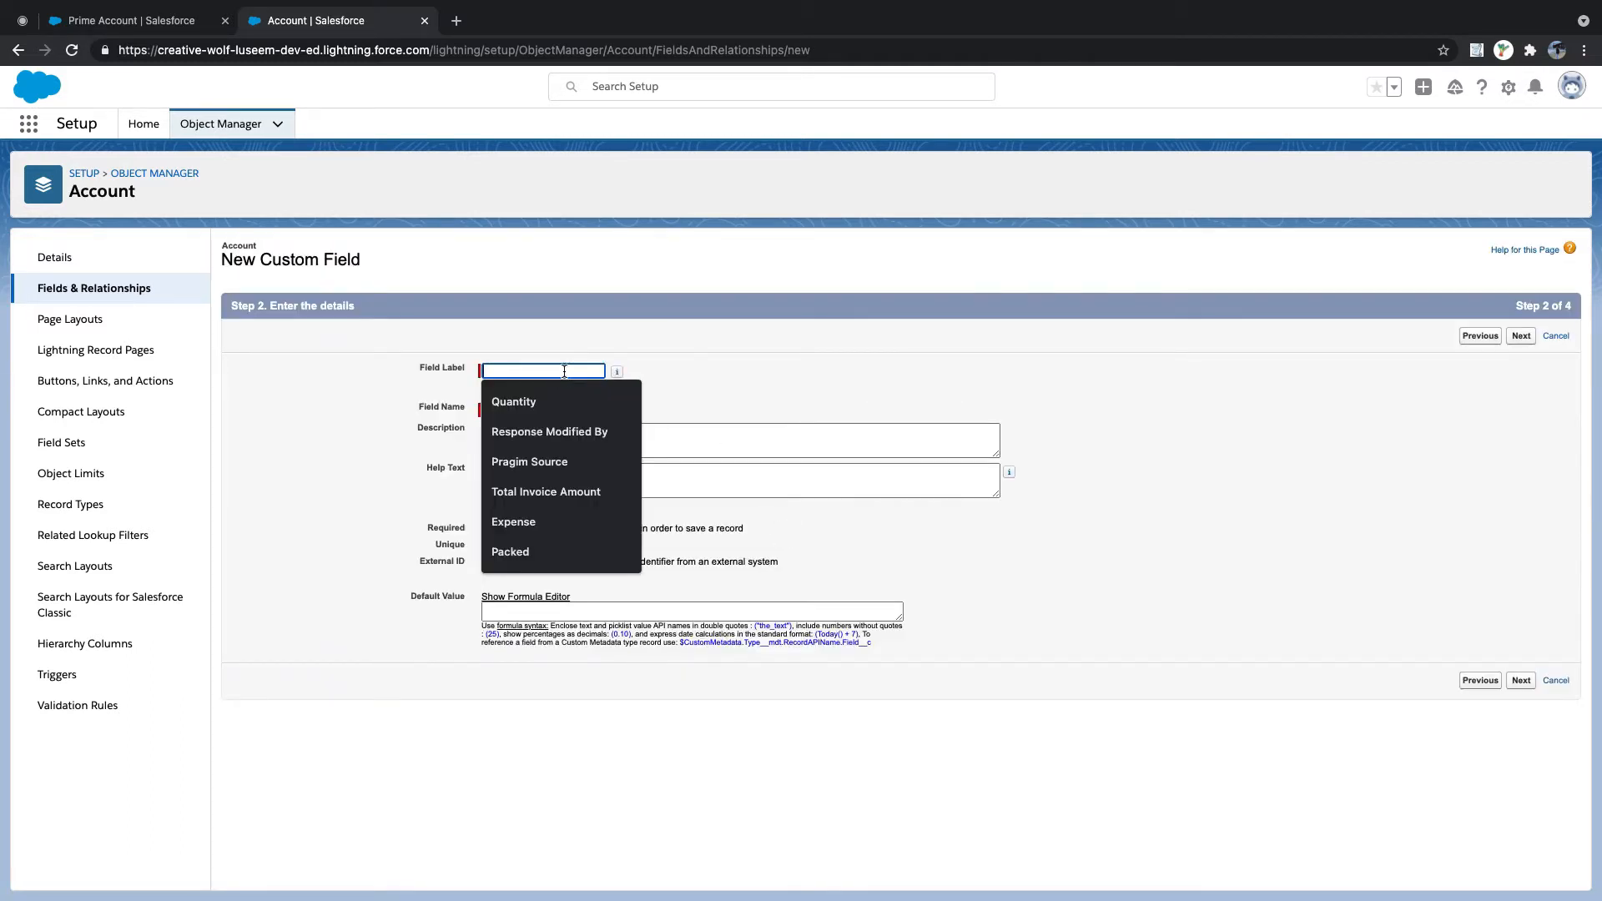
type("Company EMai")
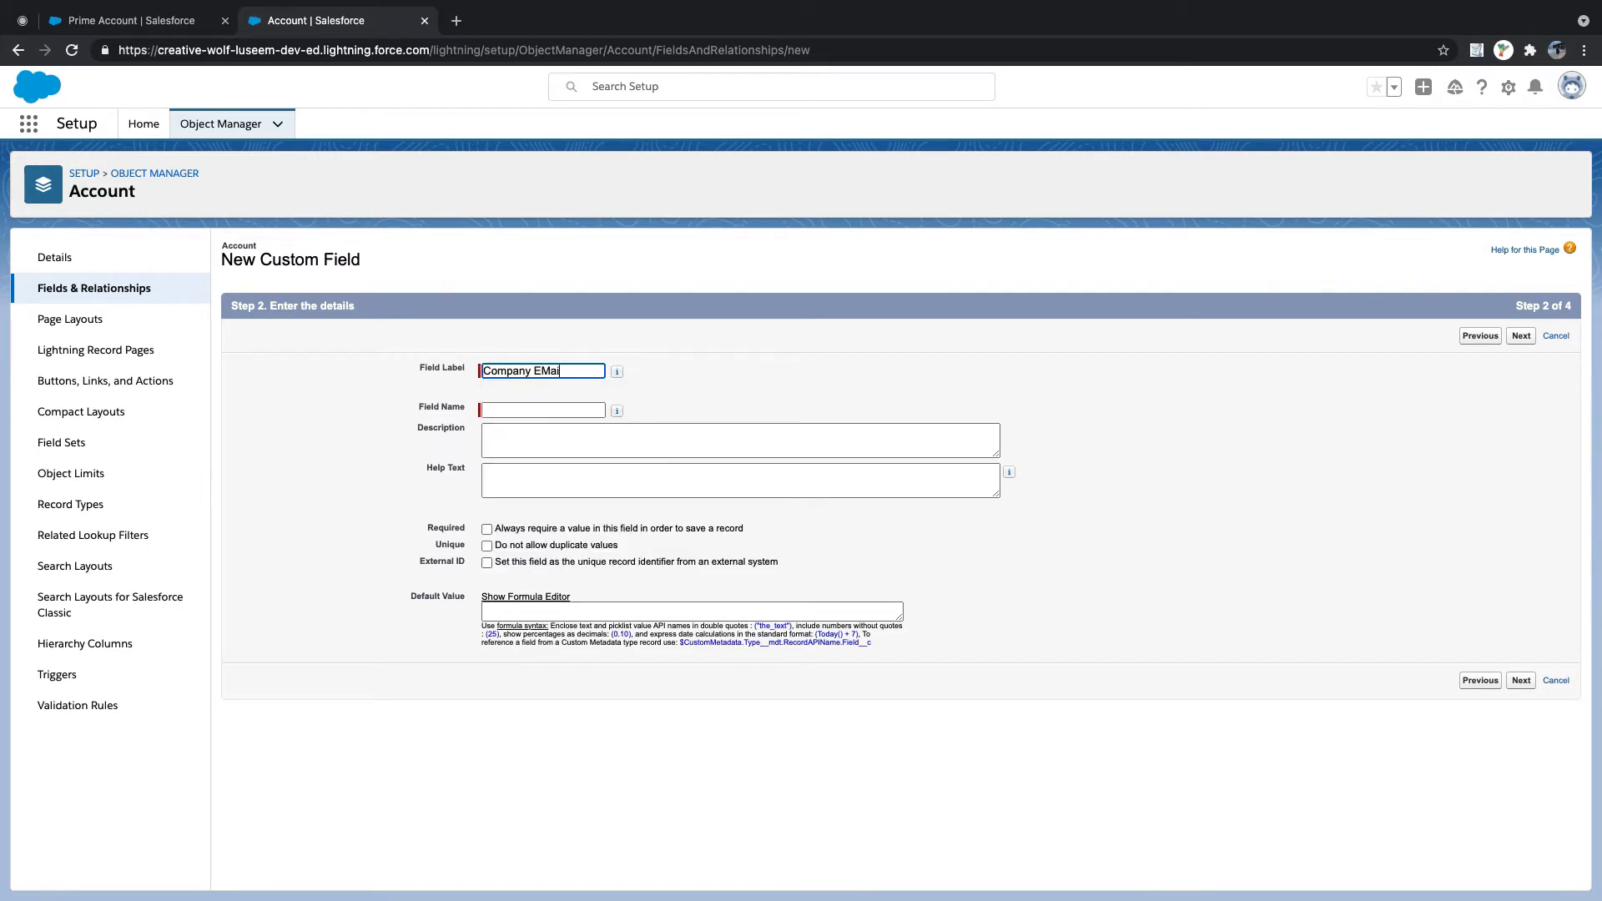
type("l")
key("BackSpace")
key("BackSpace")
key("BackSpace")
key("BackSpace")
type("mai")
left_click(171, 21)
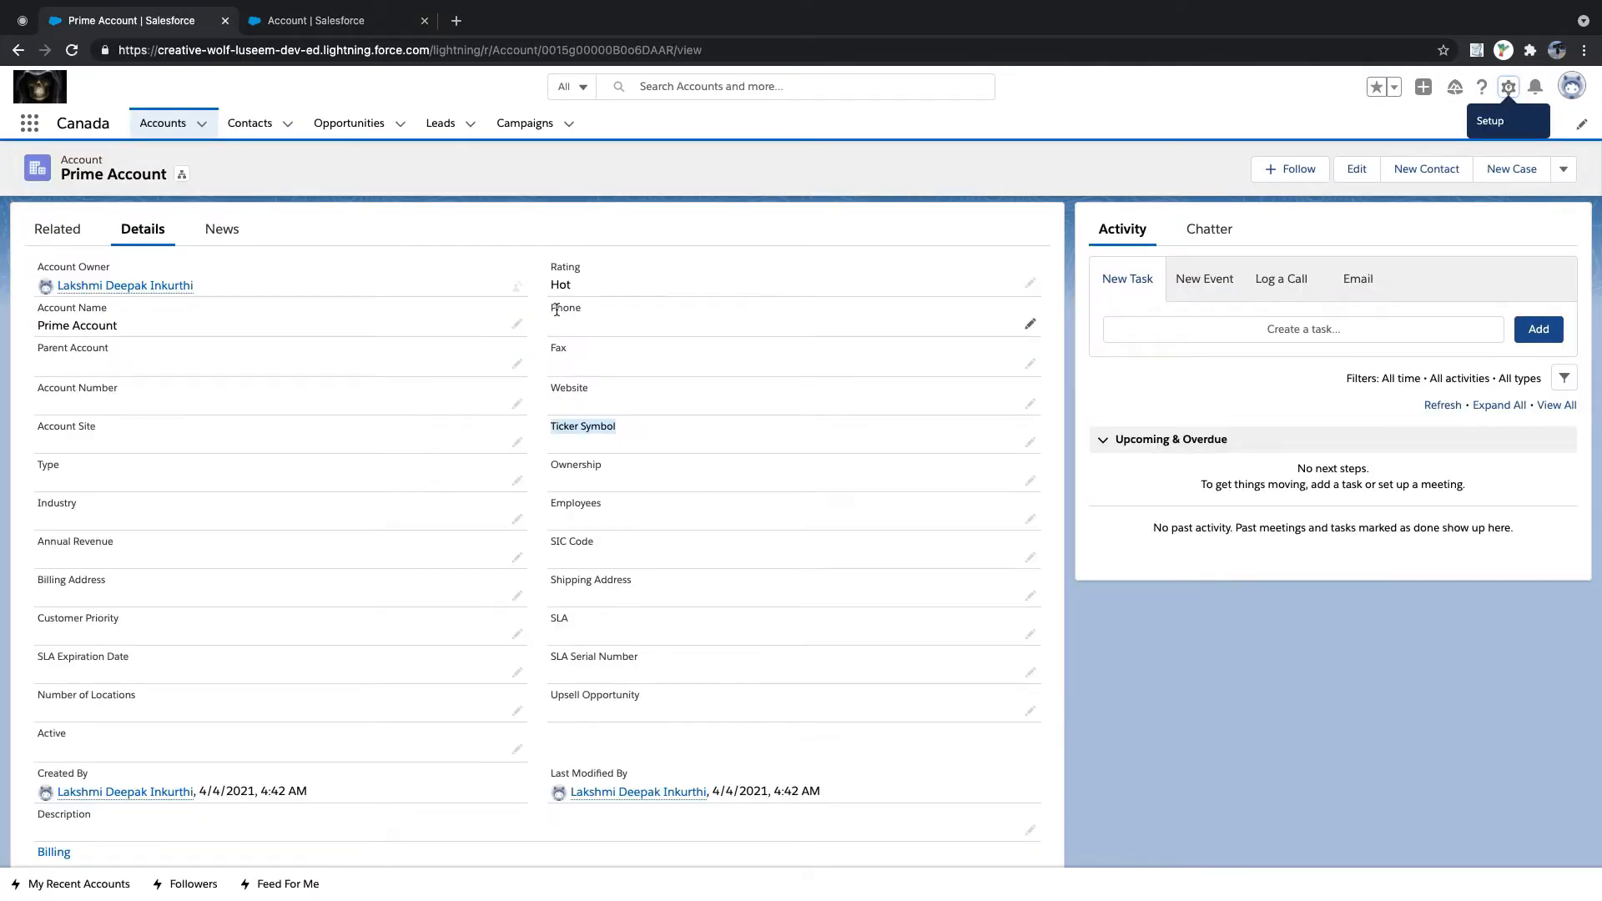
left_click(350, 21)
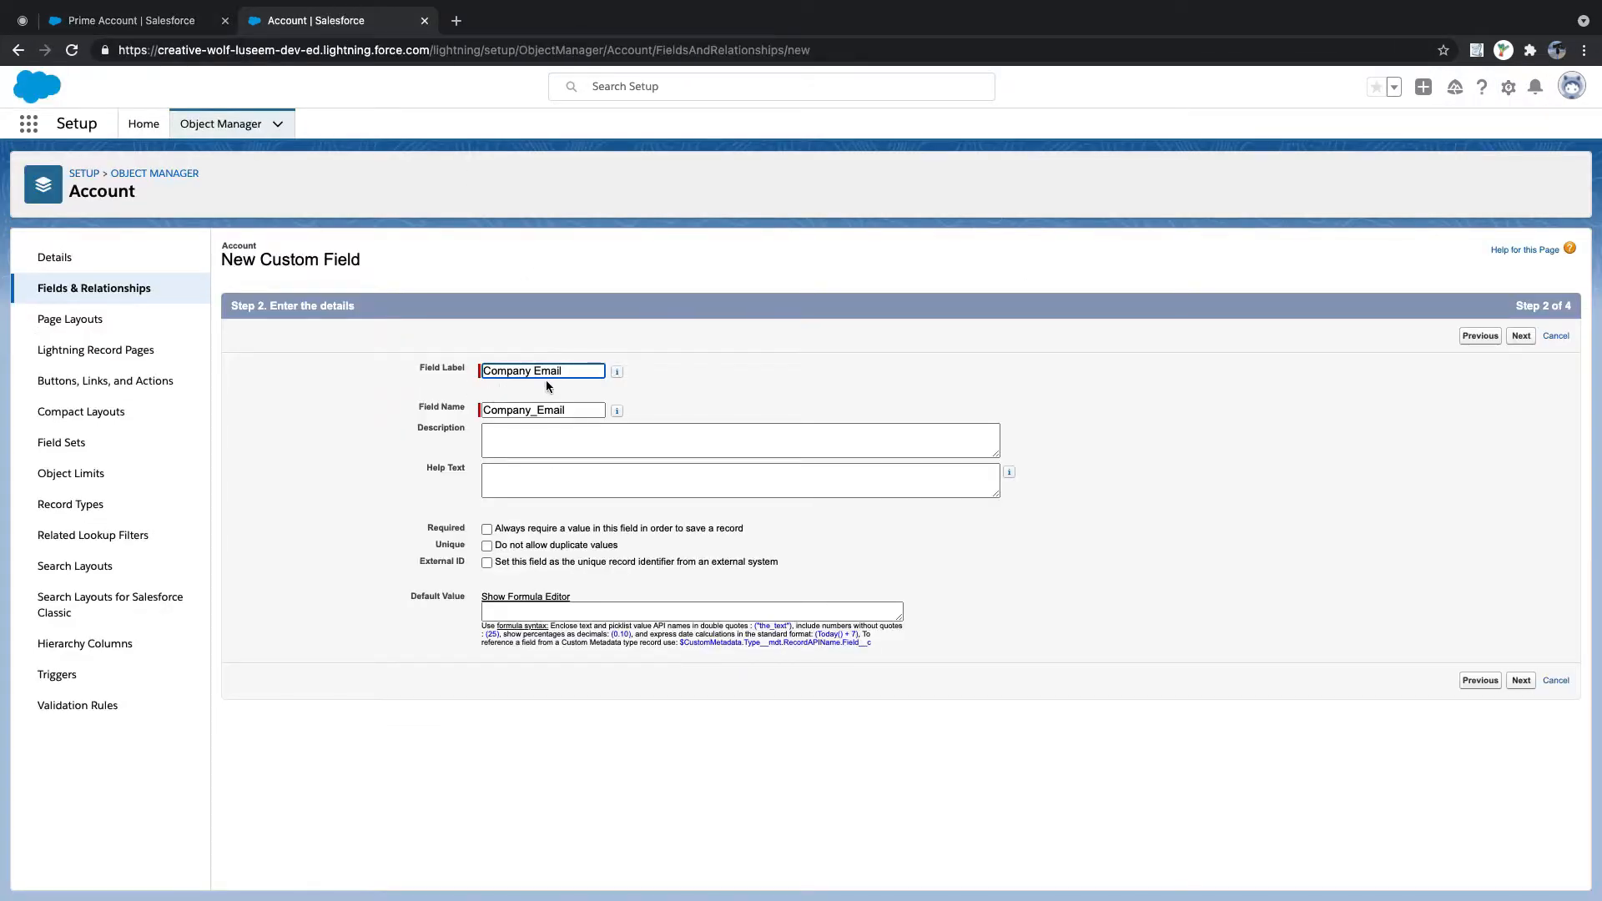
left_click_drag(561, 373, 478, 373)
left_click_drag(415, 413, 464, 409)
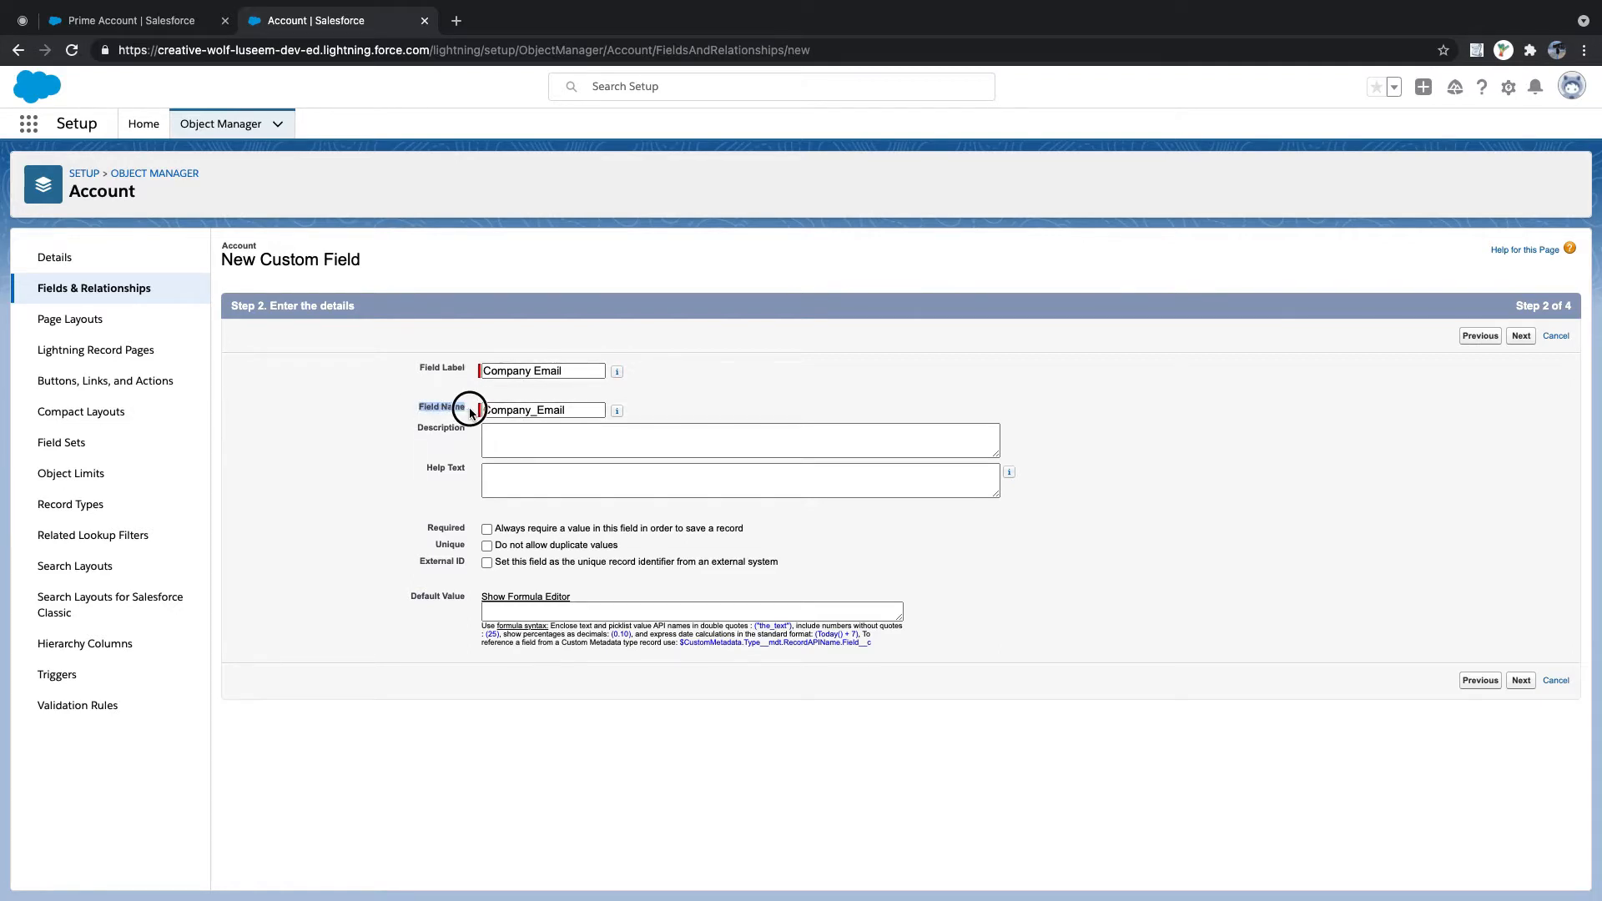
left_click(528, 443)
left_click_drag(569, 410, 480, 412)
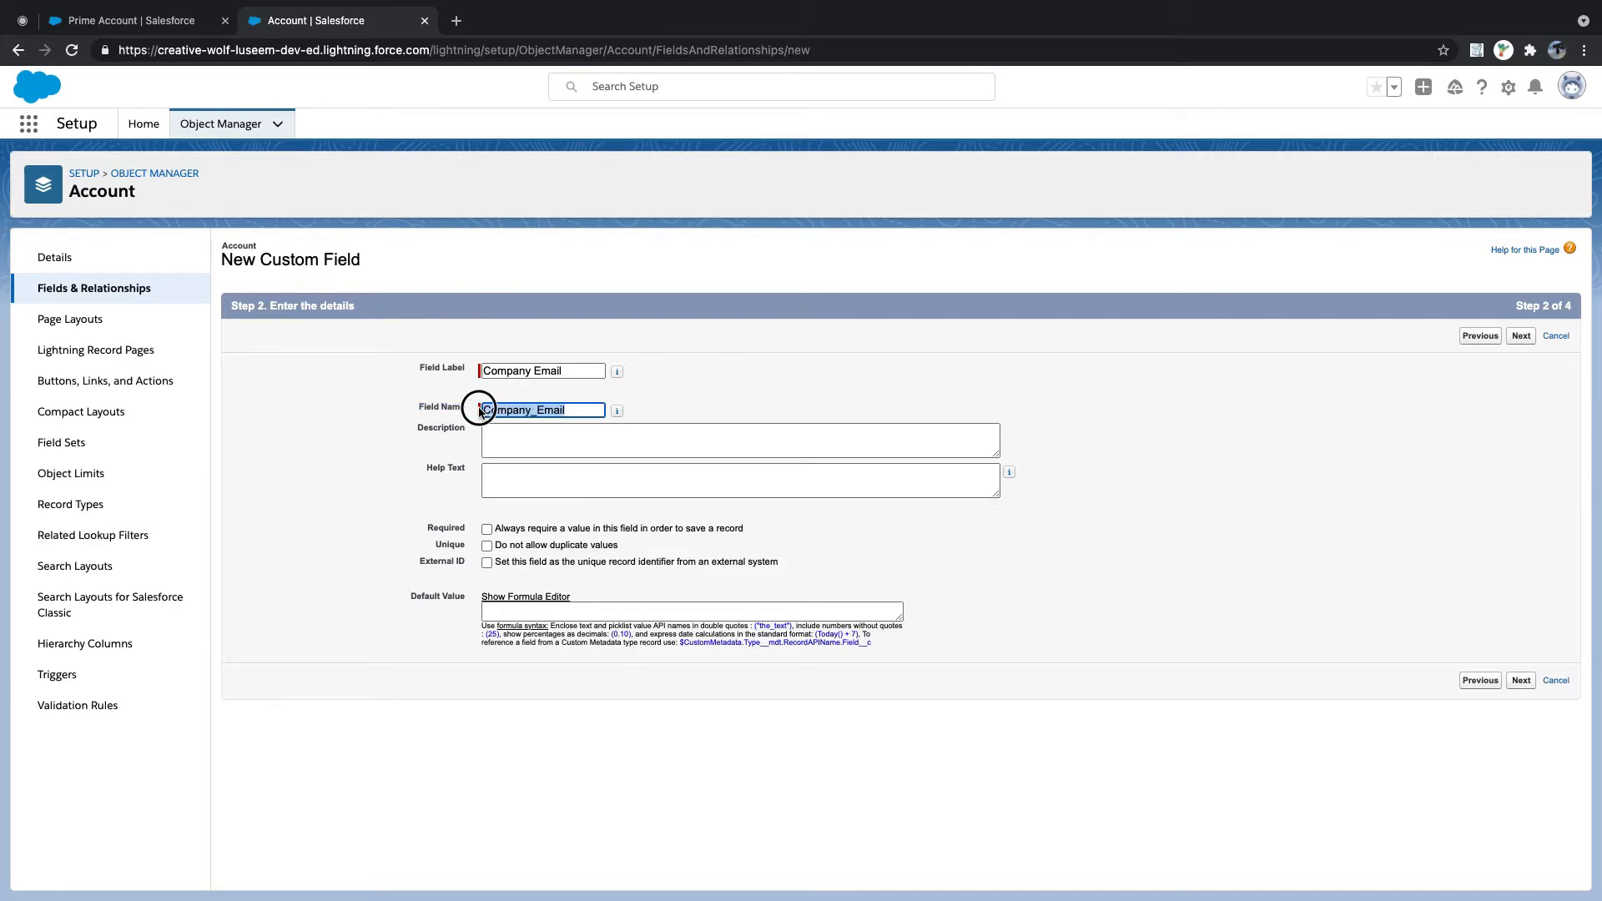
- Enter "API Name --> Application Program Interface" as the first line of the Company Email field's description
left_click(510, 446)
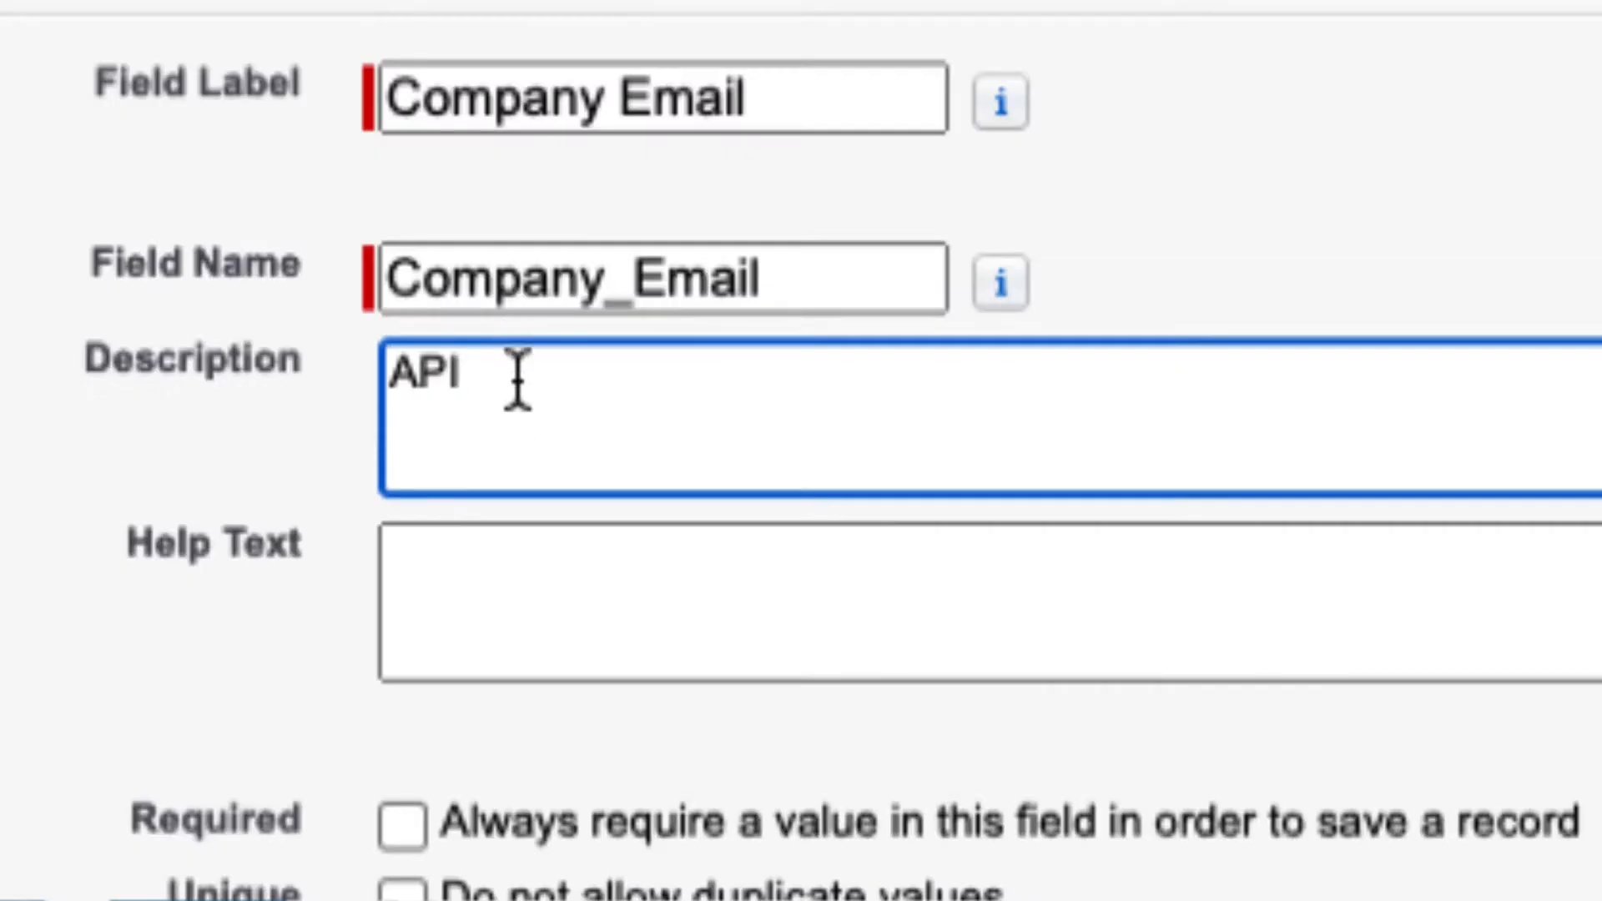
type("API Name")
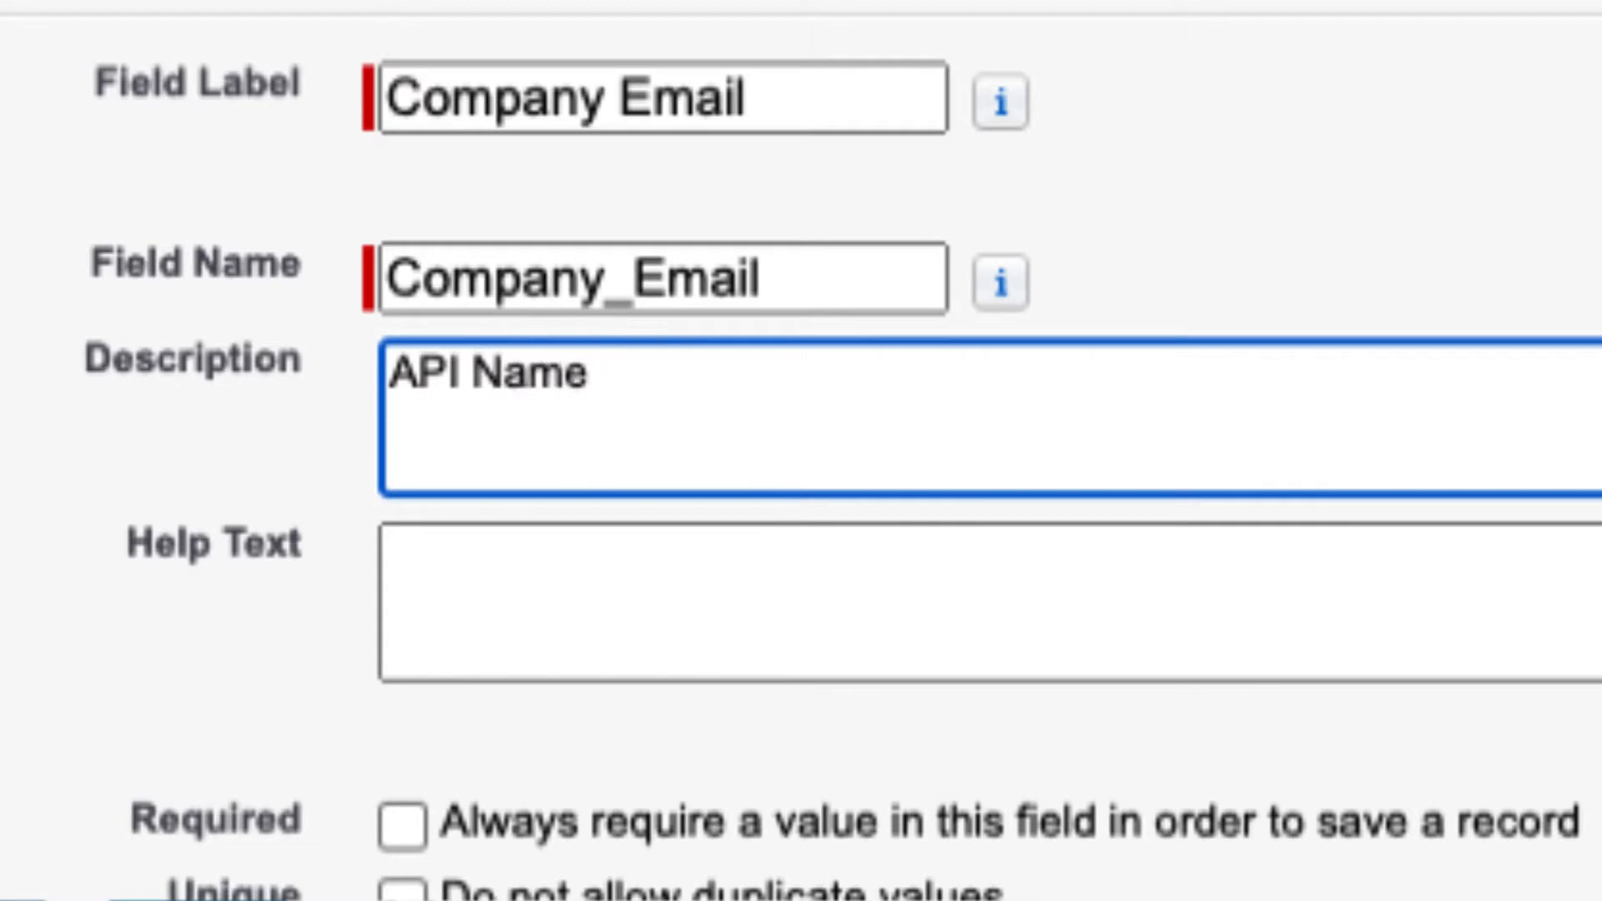
left_click_drag(615, 383, 395, 380)
left_click(615, 393)
type("--> Application ")
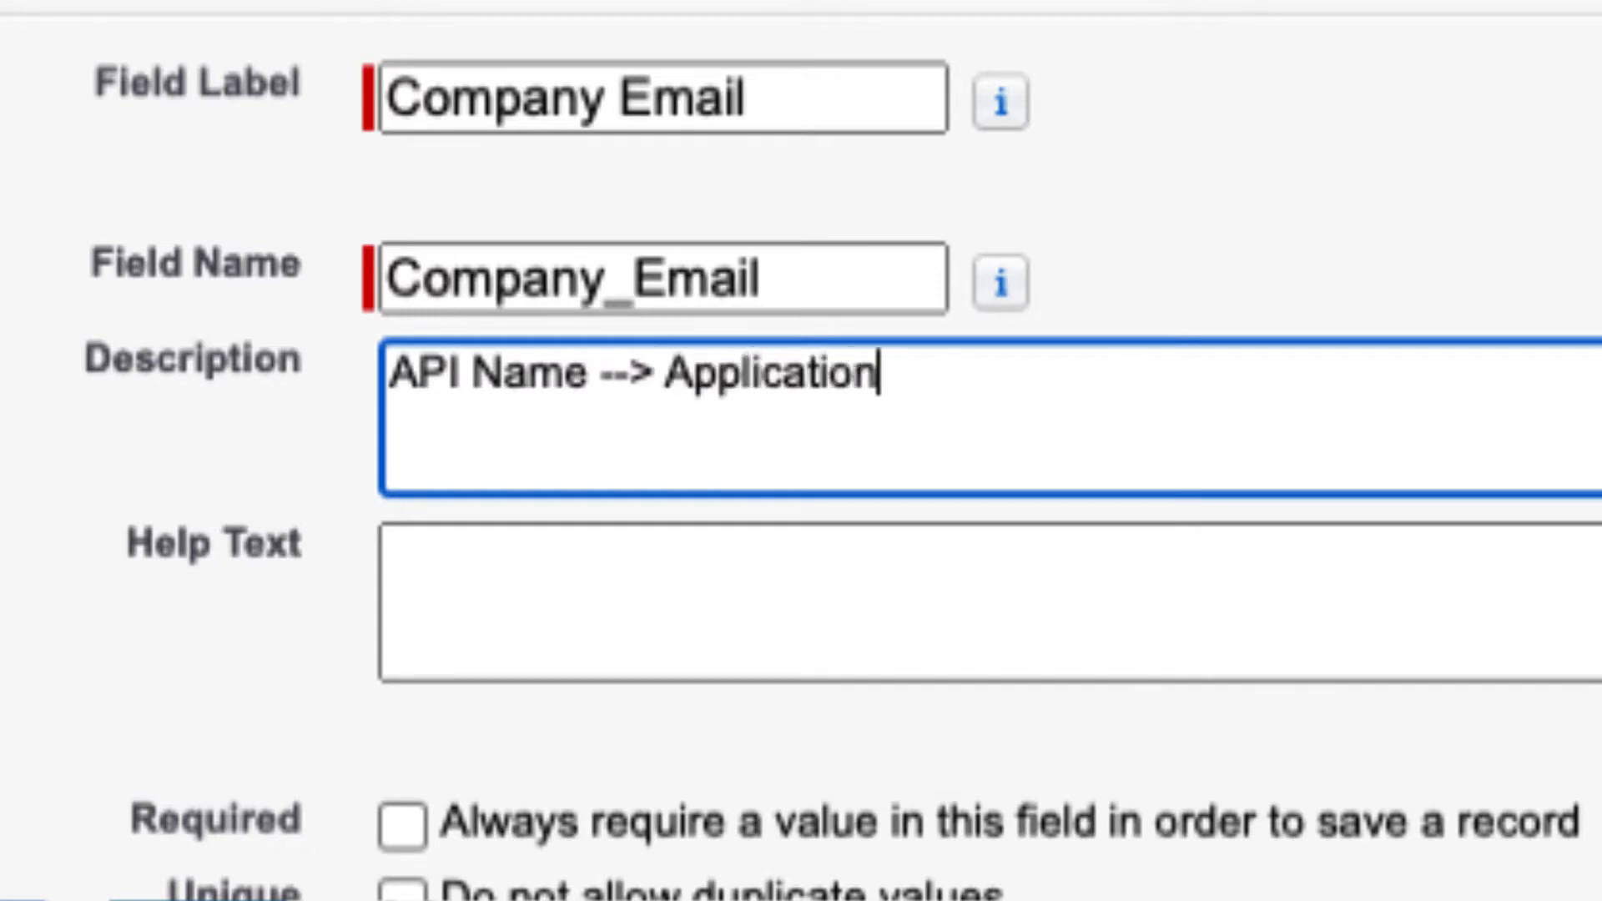
type("Program ")
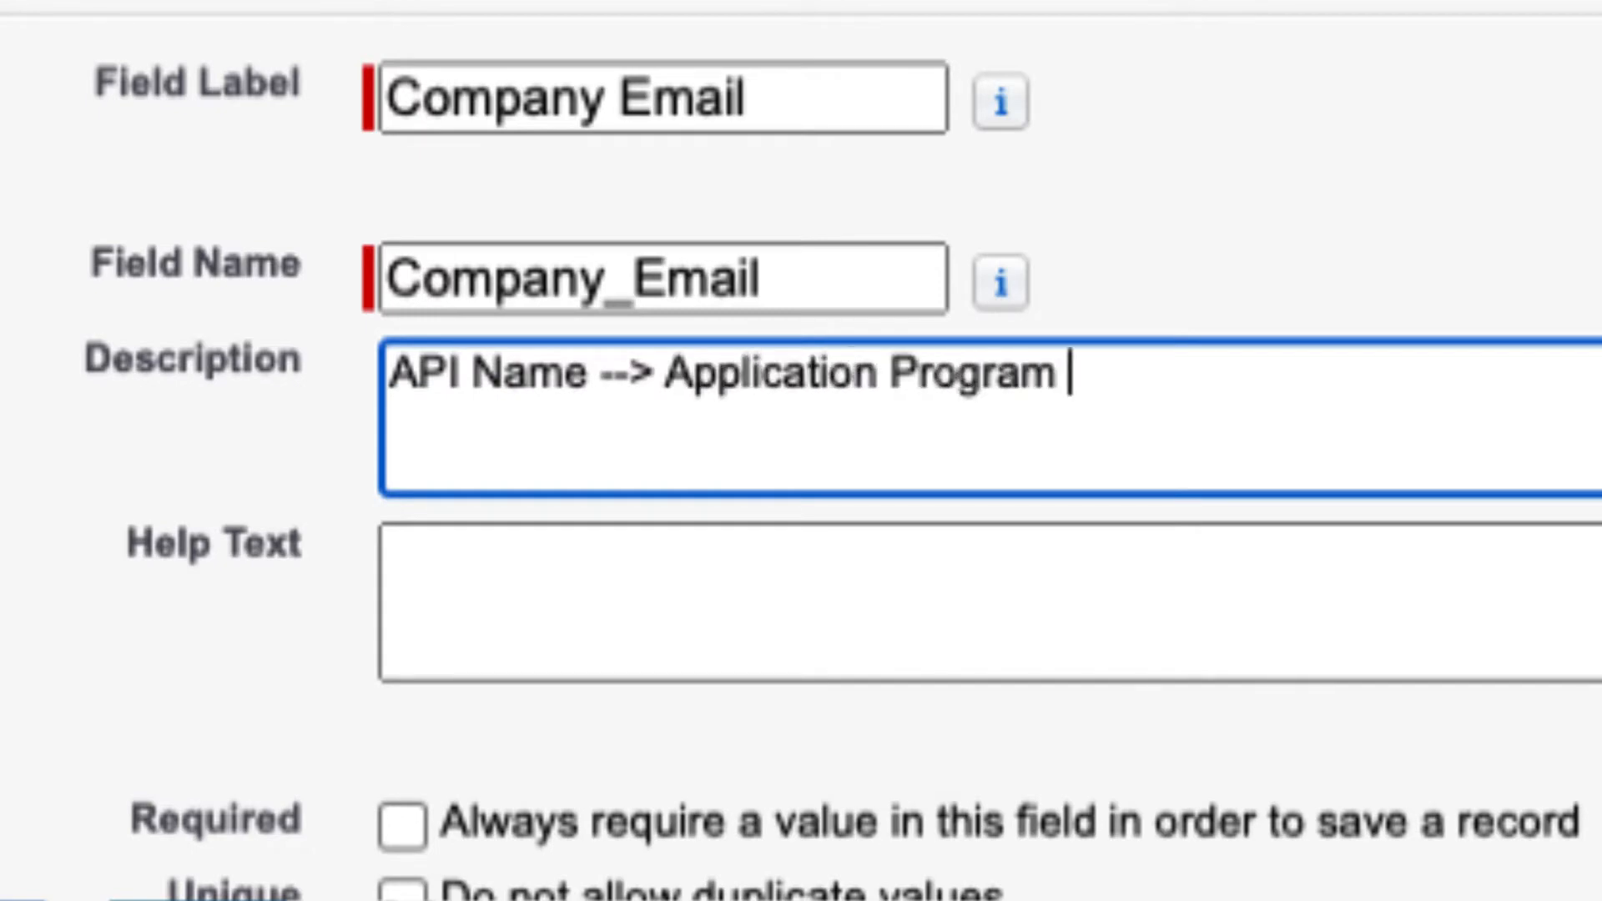
type("Interface")
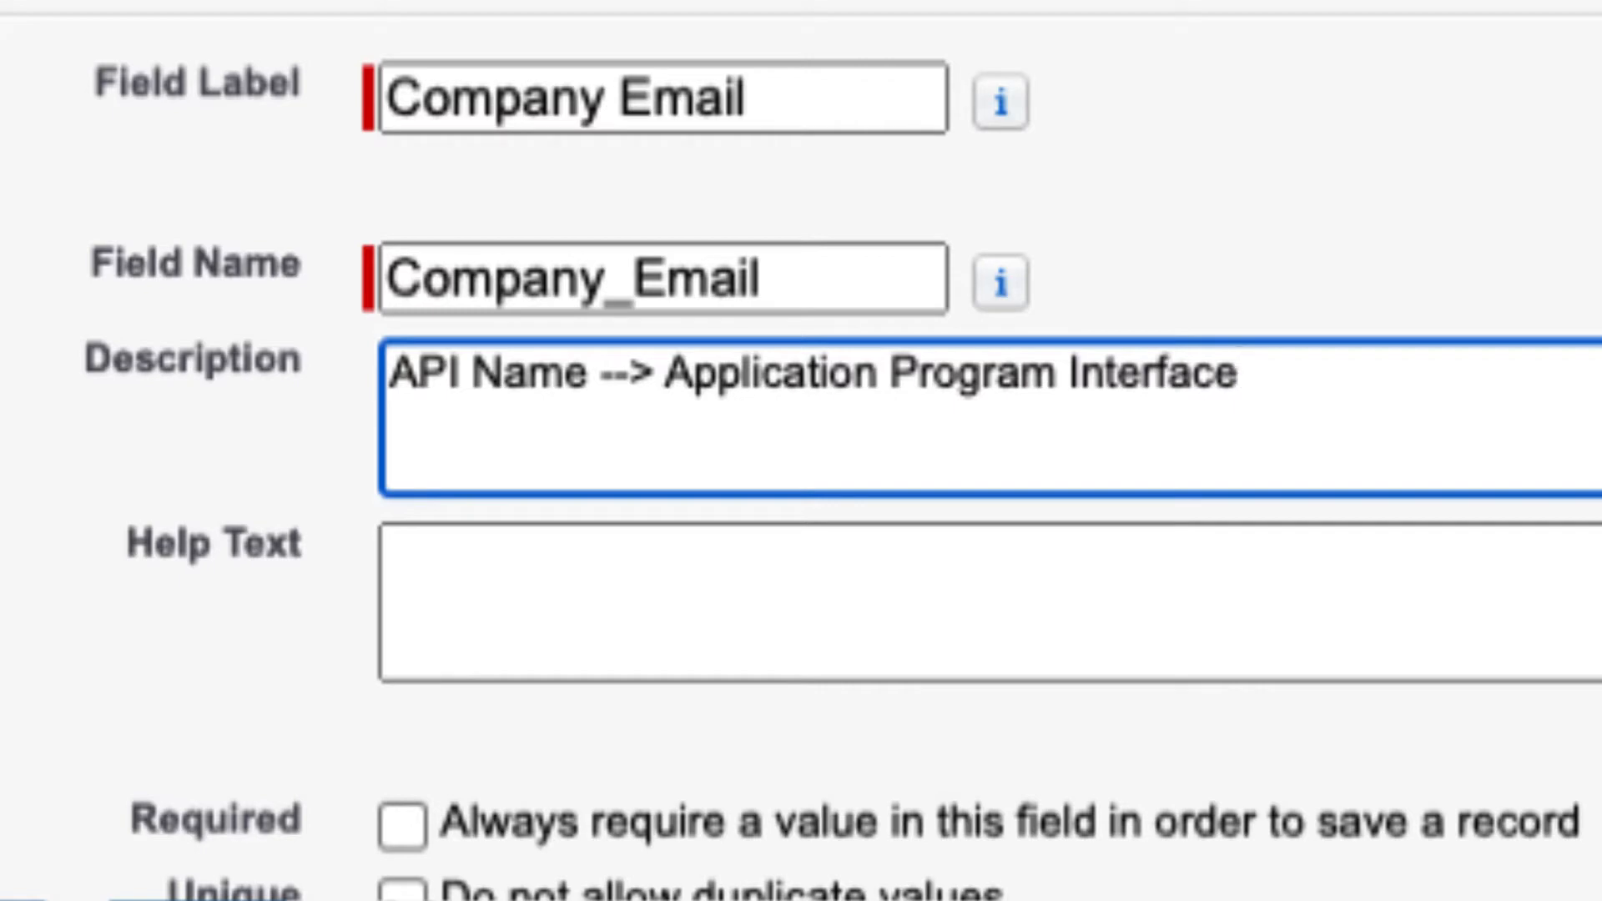
- Add a second description line reading "Query , UI and Apex"
key("Return")
type("S")
key("BackSpace")
type("Query ,")
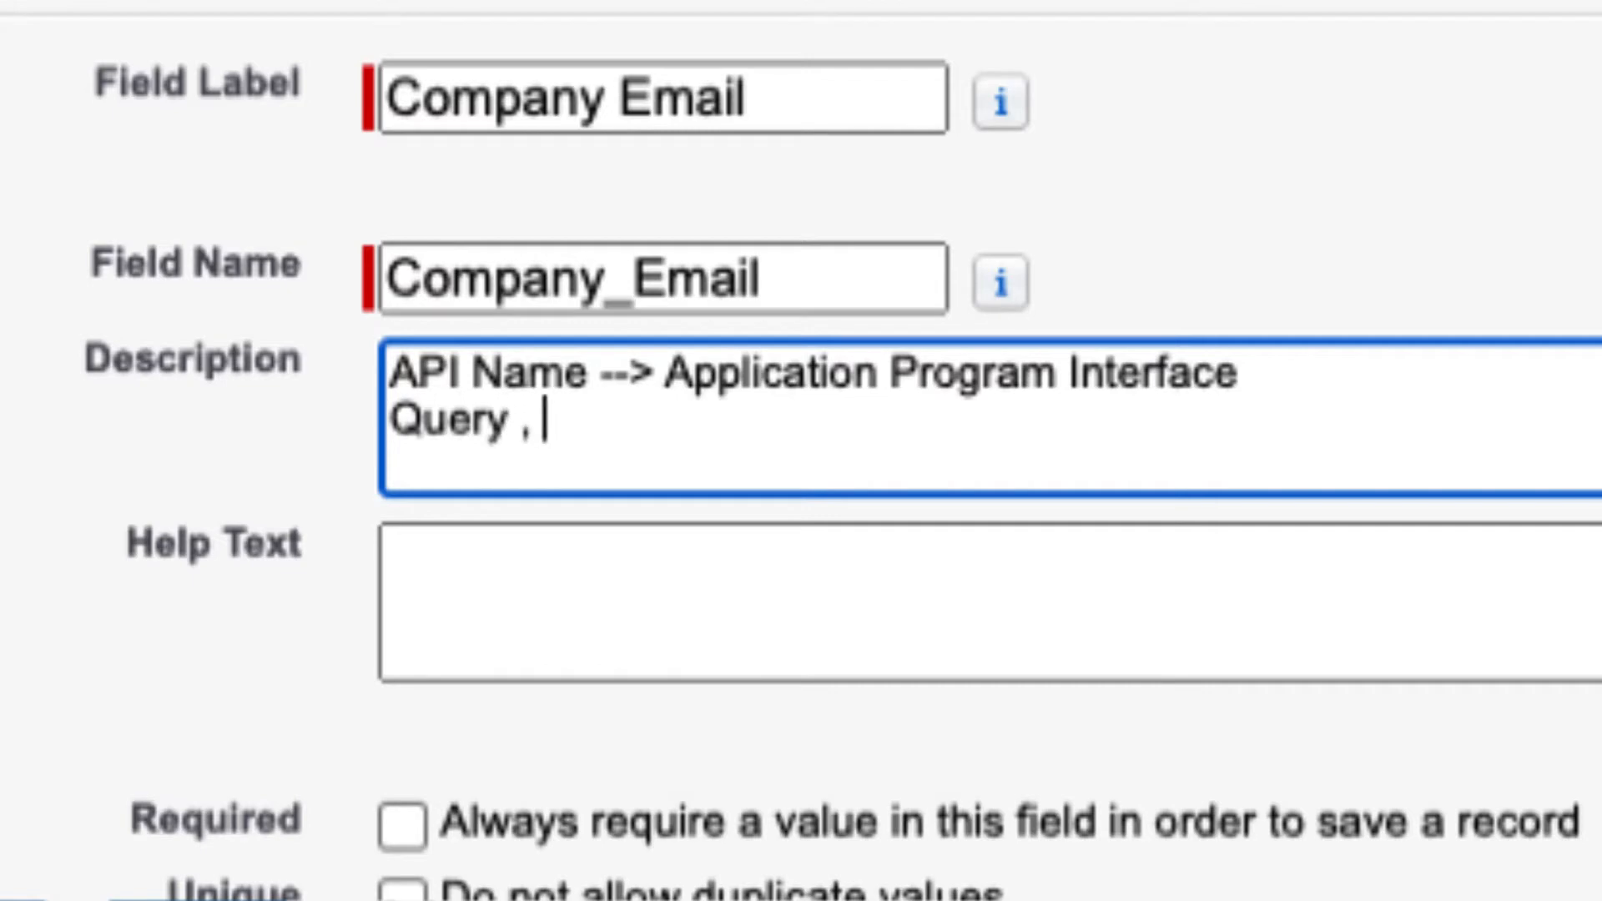
type(" UI ")
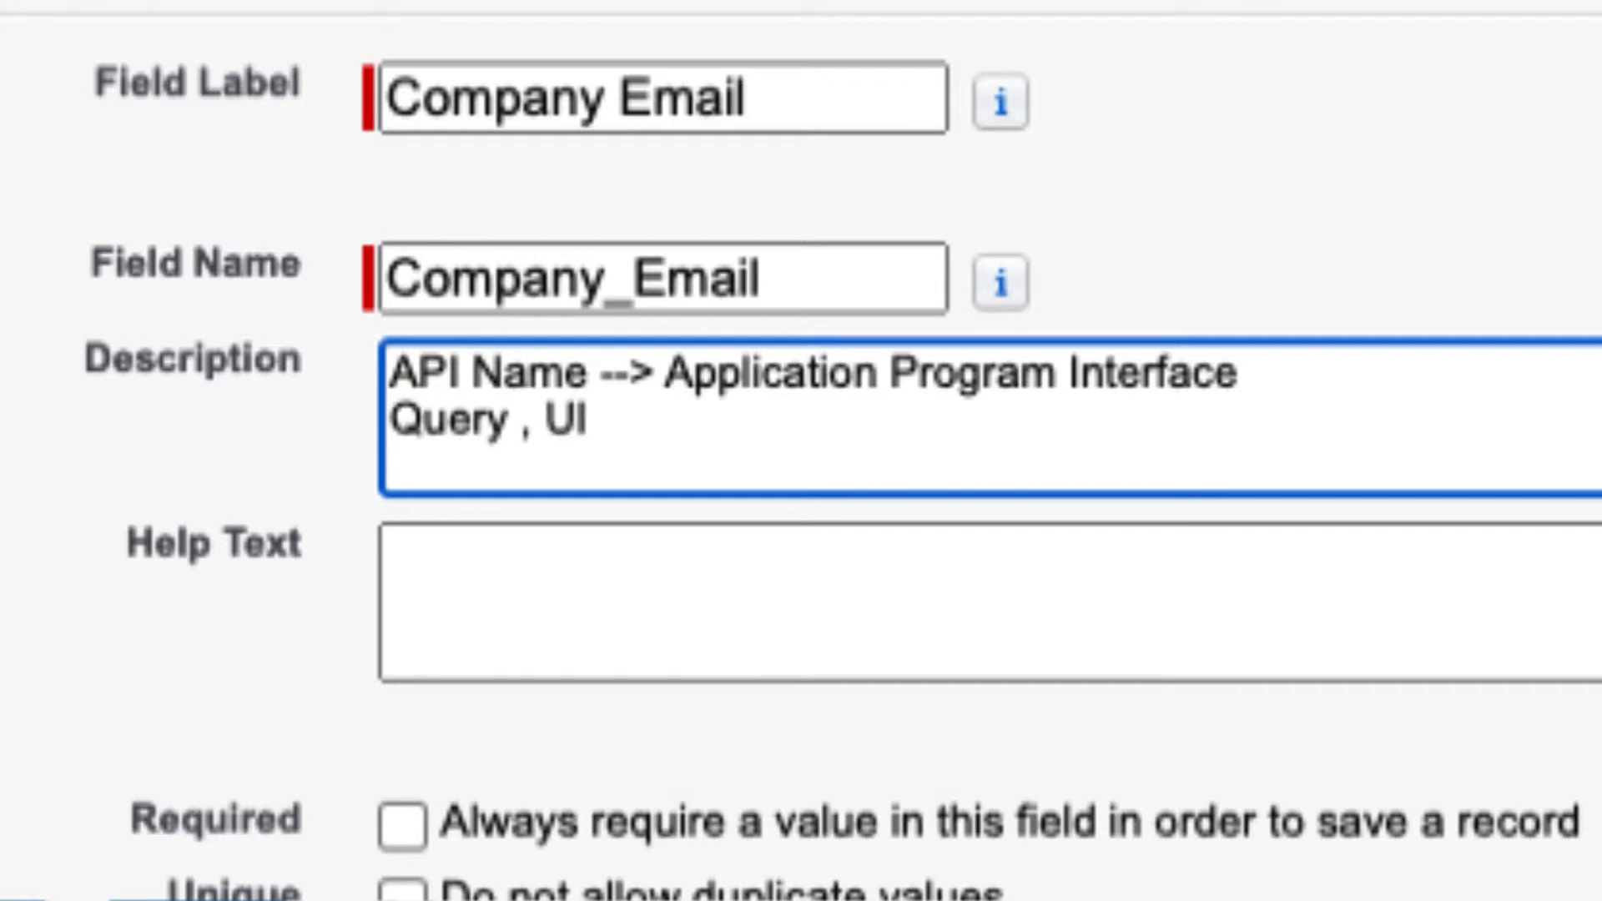
type("and Apex")
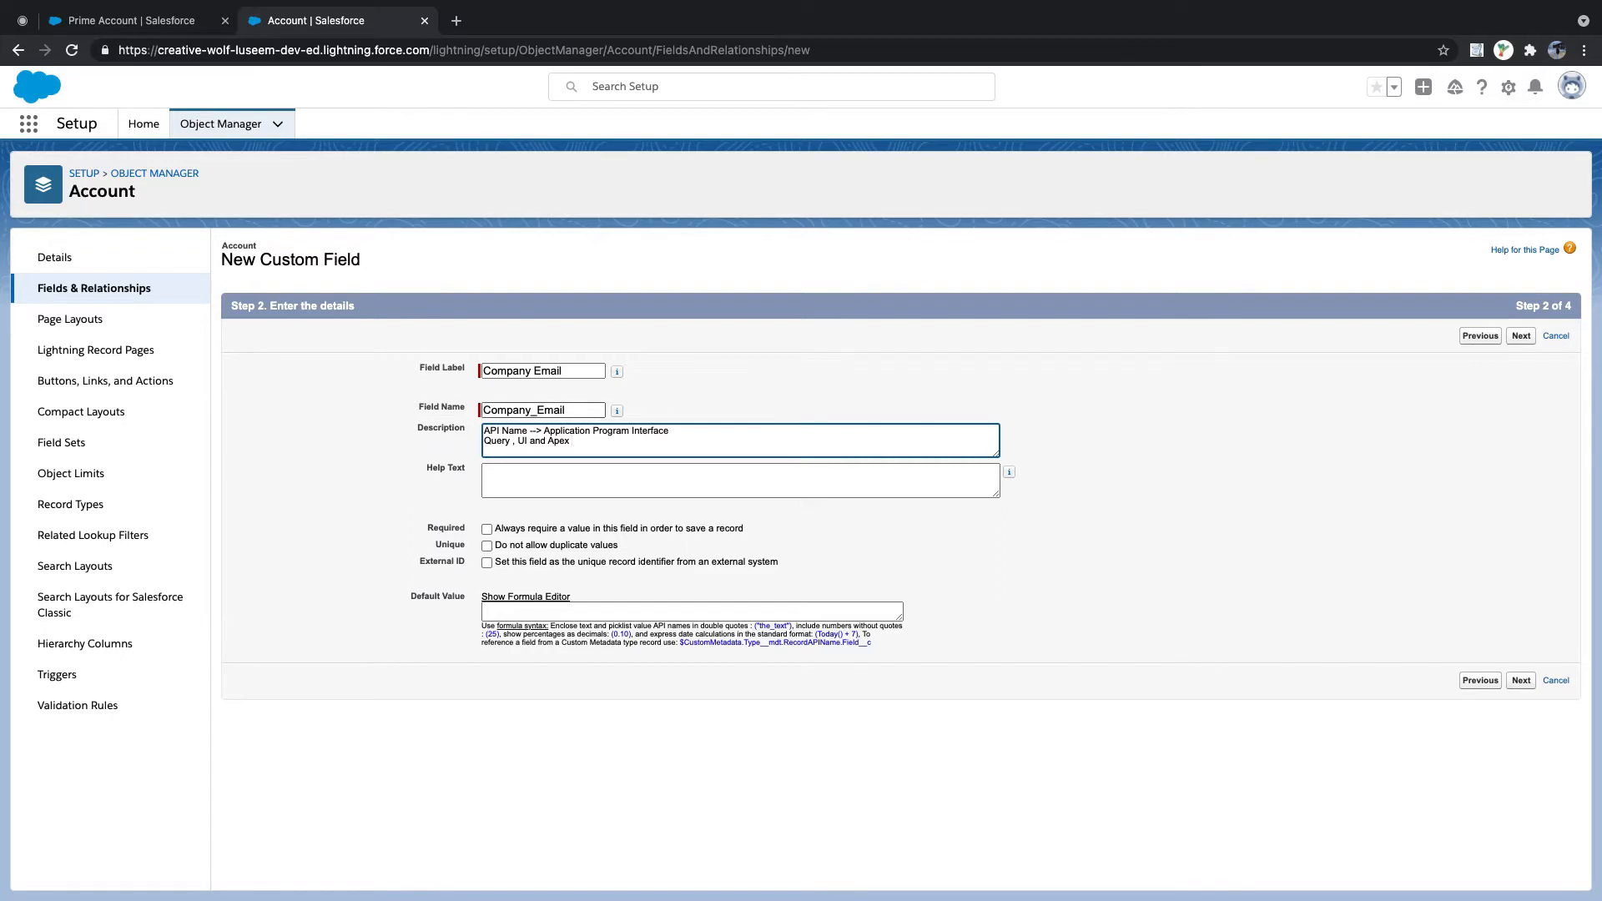
- Copy the field name Company_Email and compare its underscore with the space in the field label
key("shift+Tab")
key("ctrl+c")
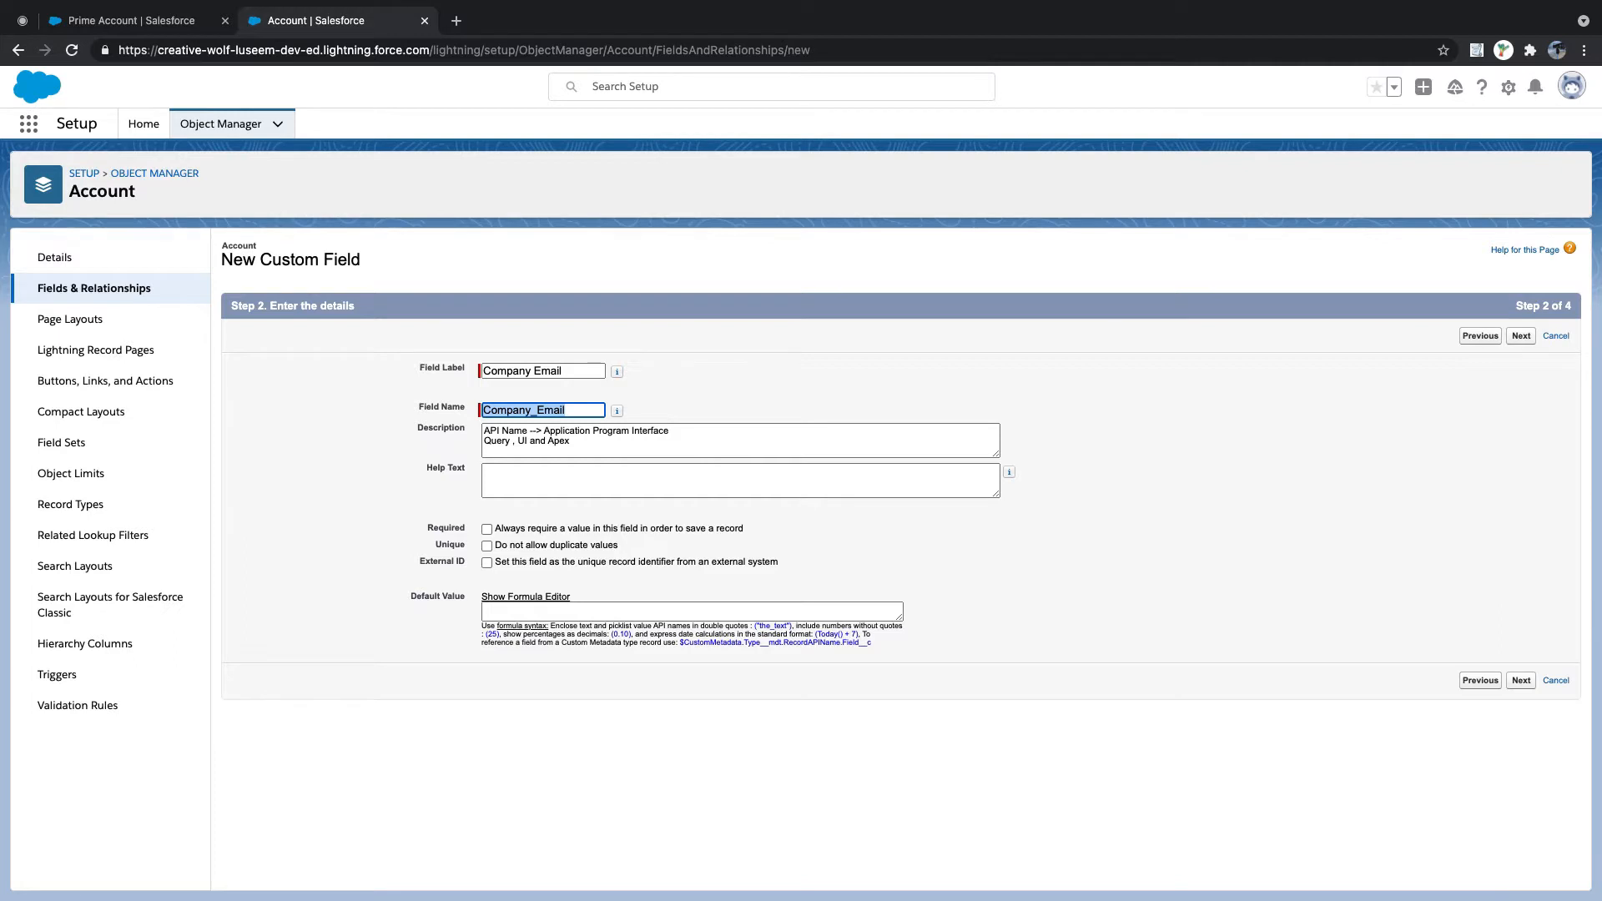
key("Tab")
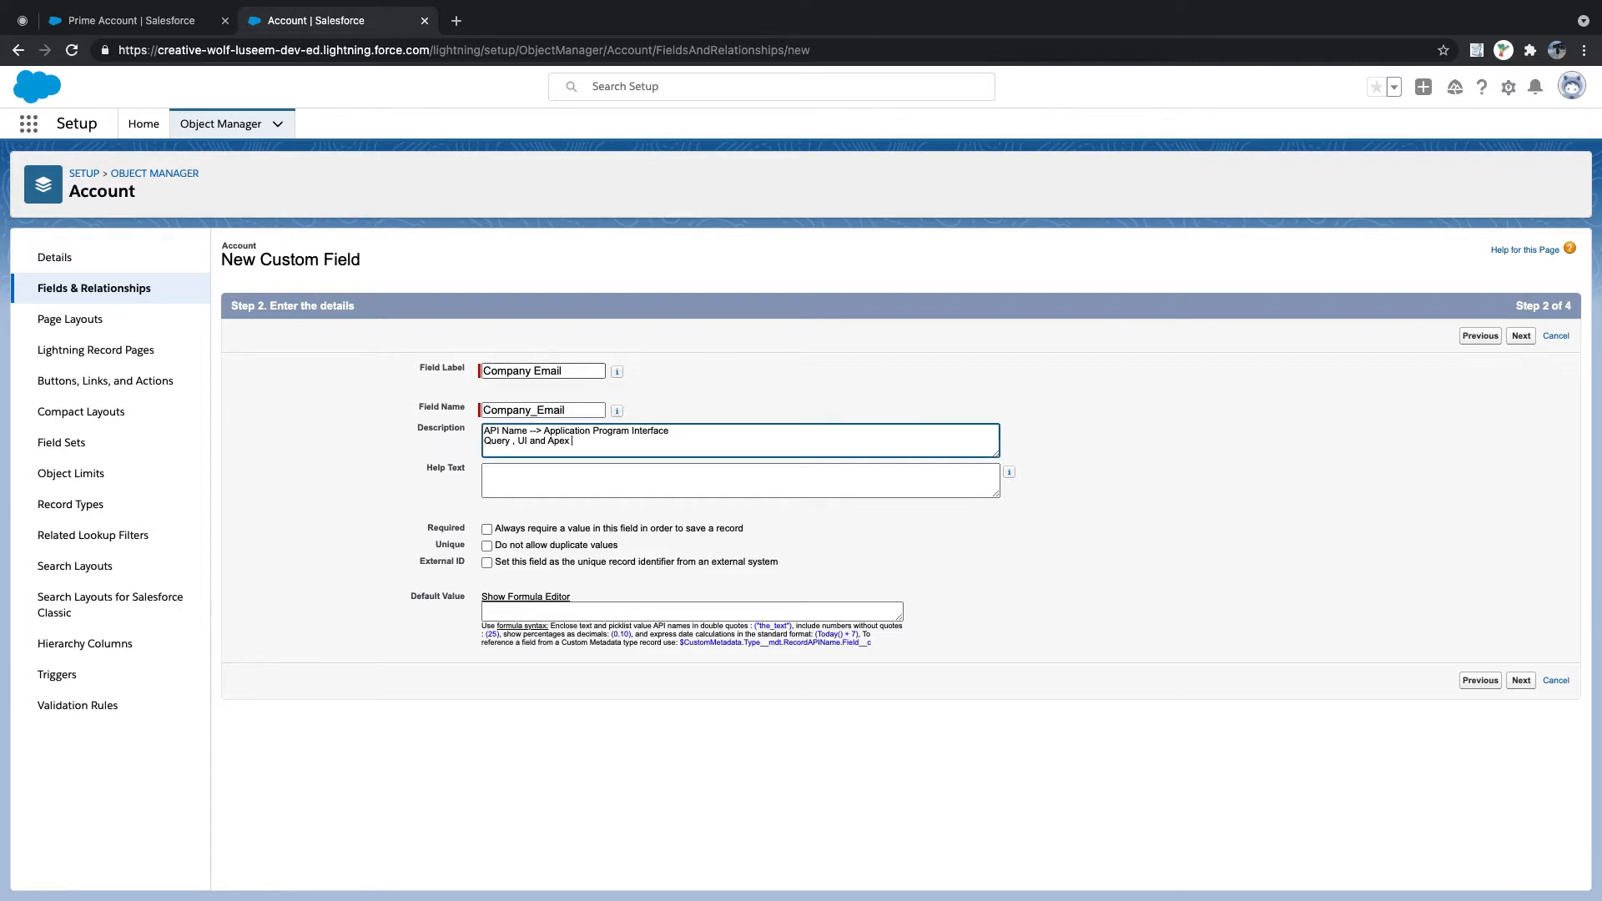
left_click_drag(531, 372, 535, 372)
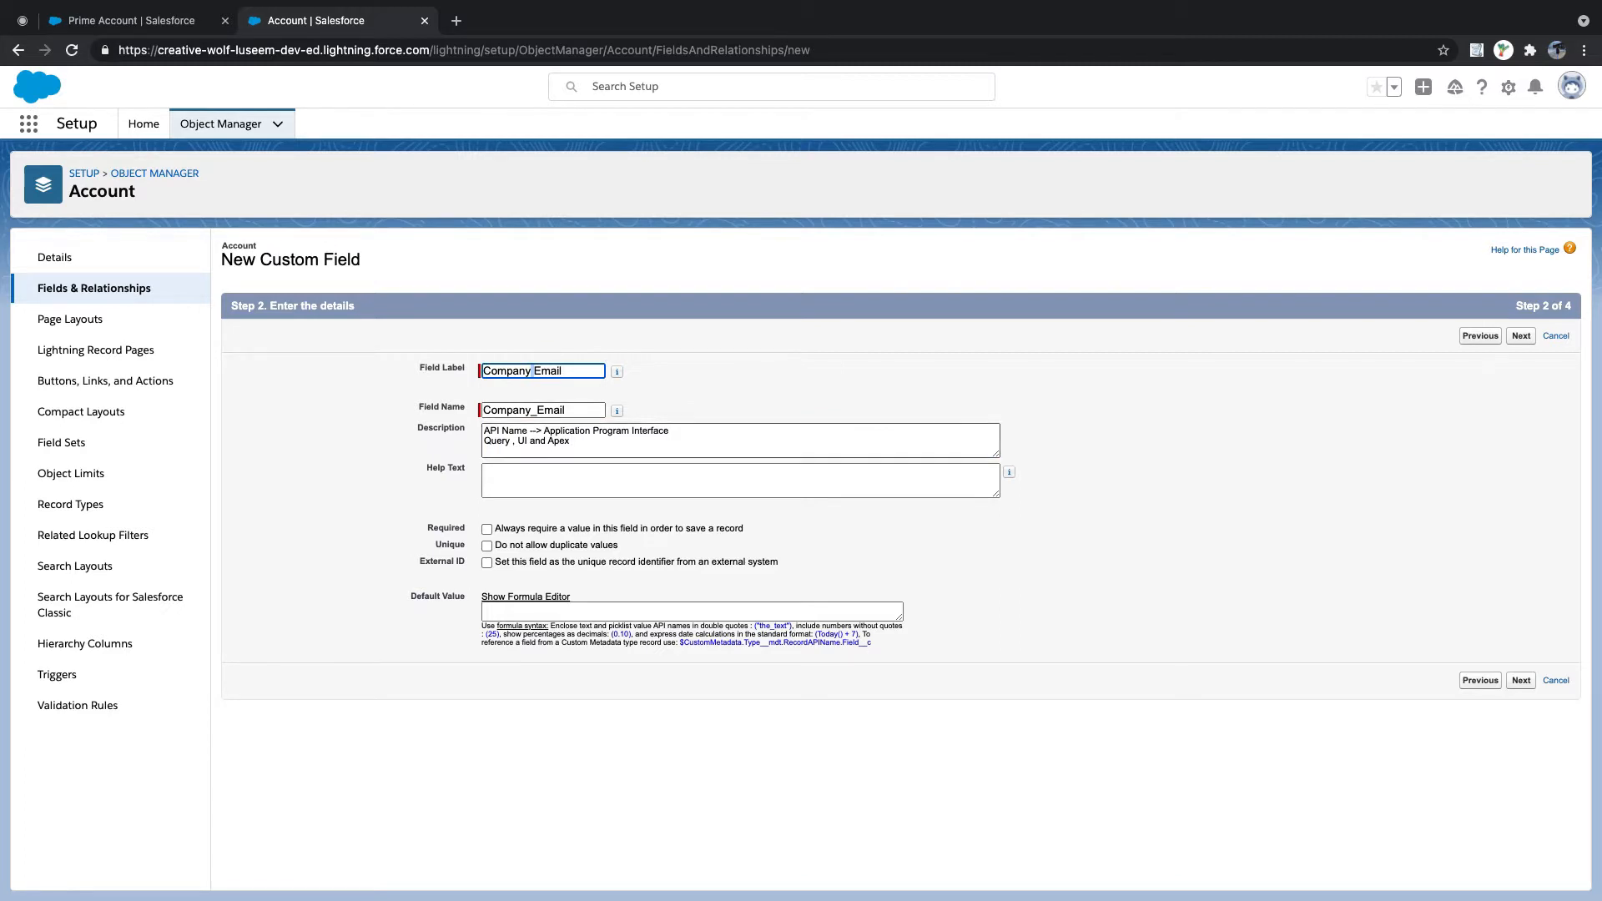
left_click(573, 442)
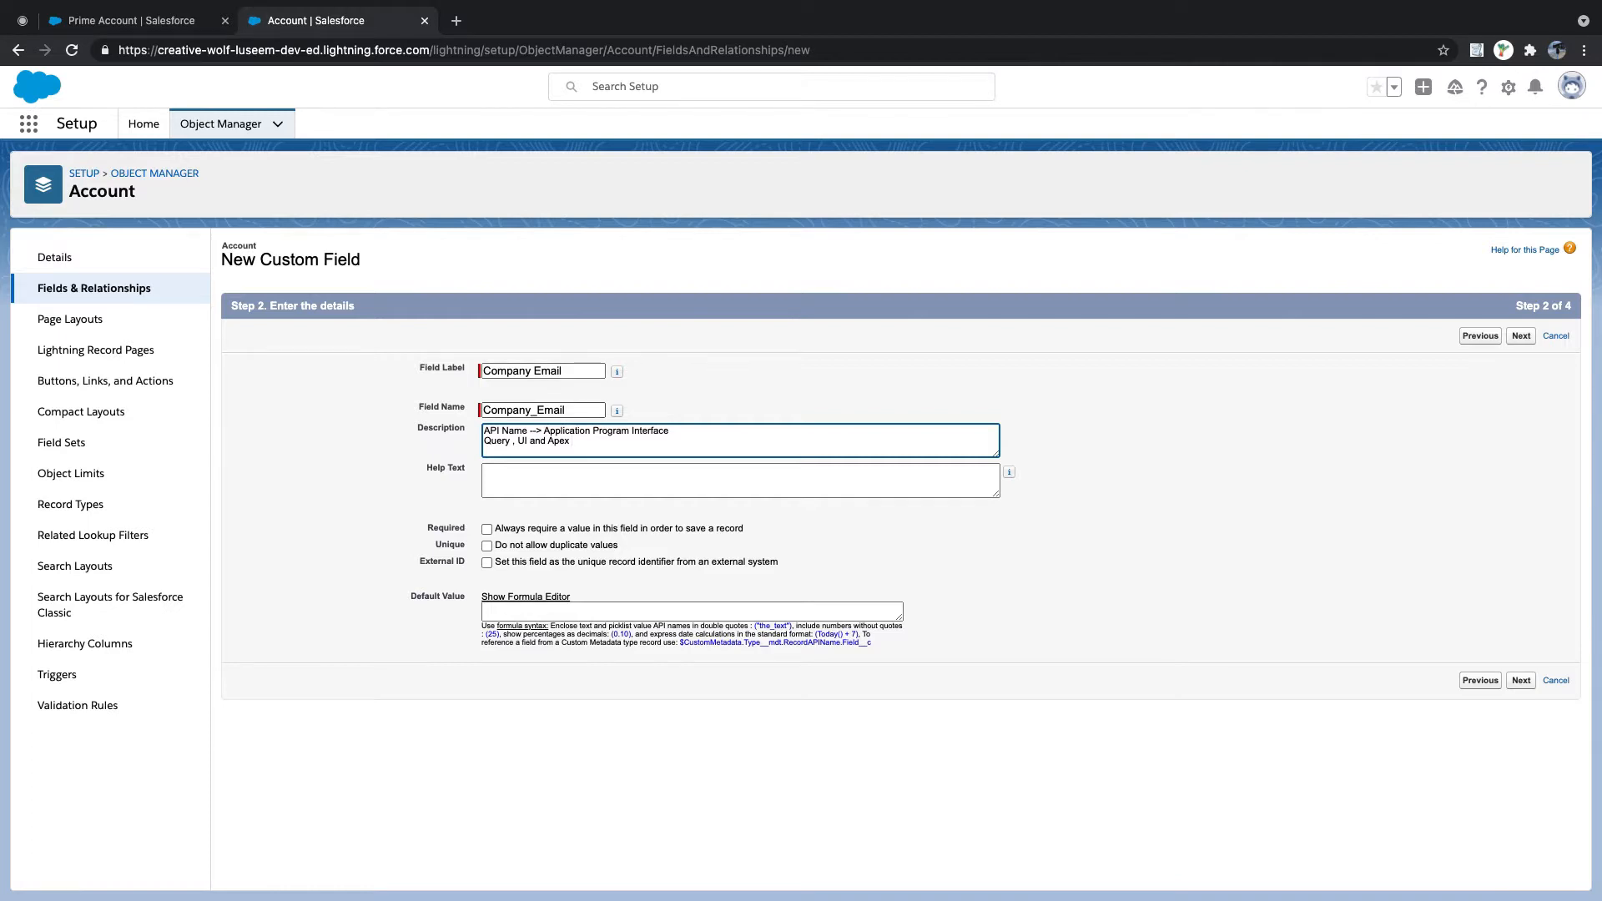
left_click(536, 411)
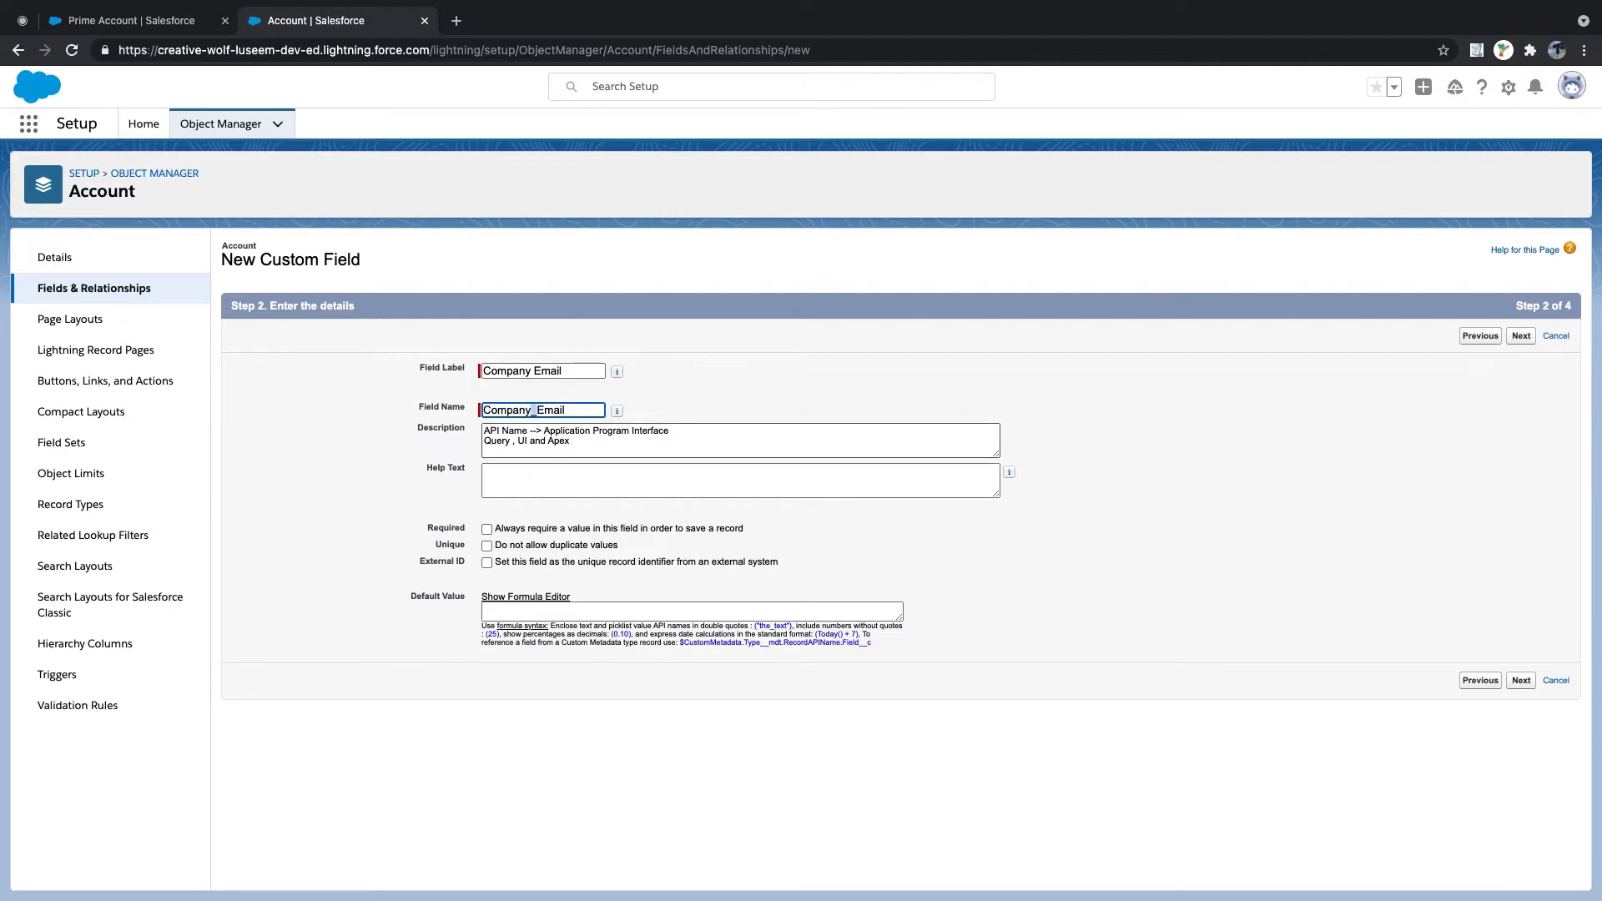
left_click(573, 441)
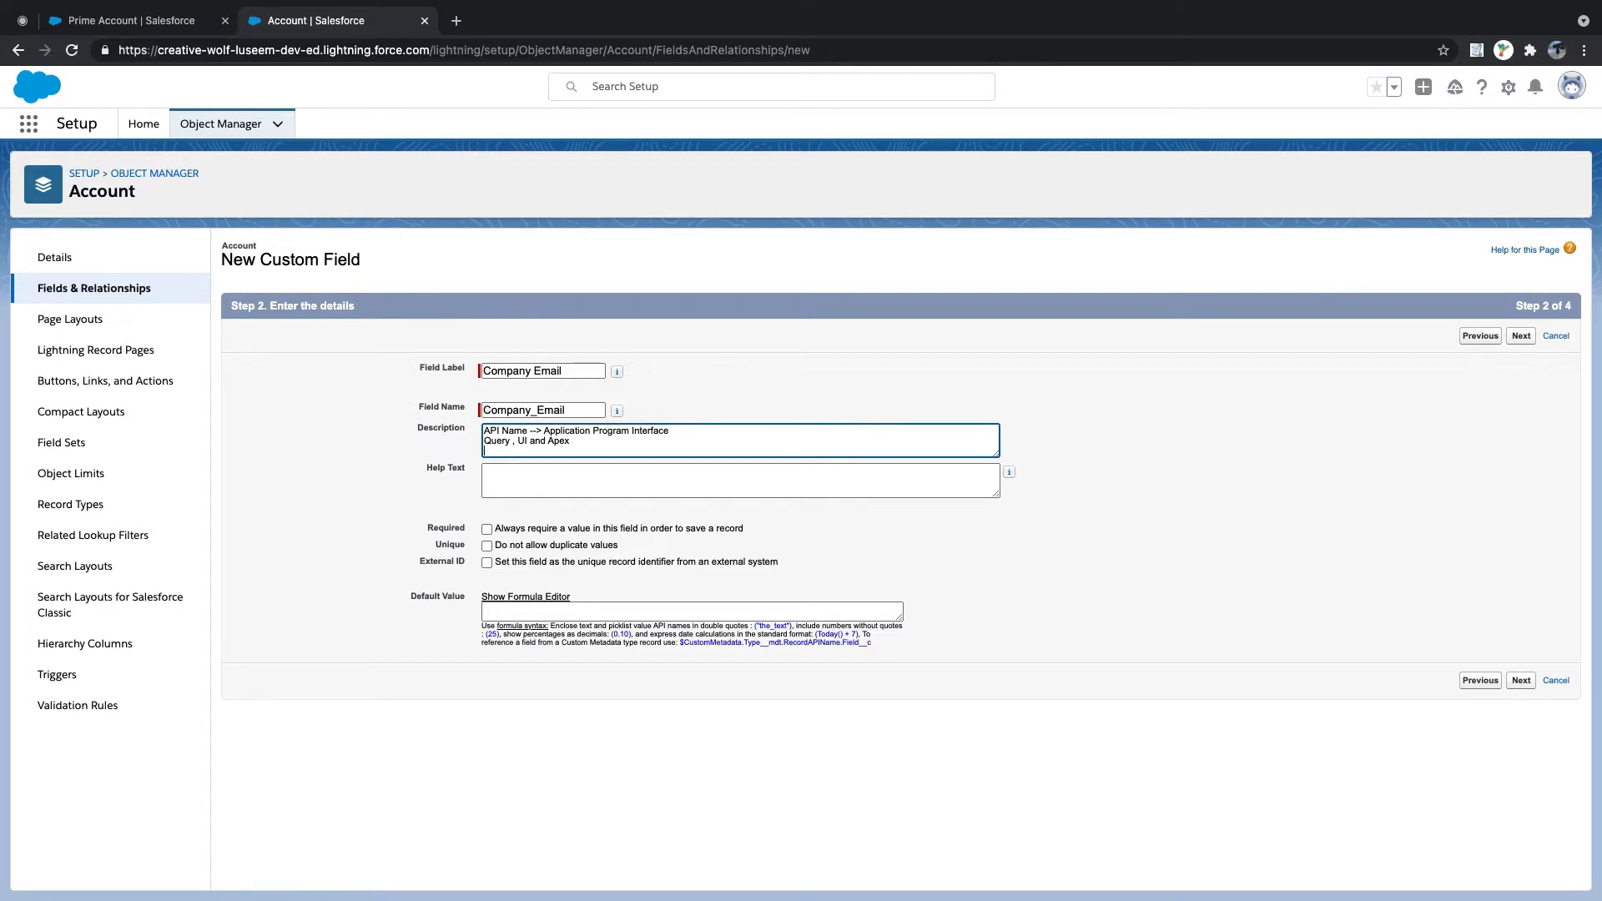
- Add the line "Account.Company_Email__c" to the description using the copied field name, and enlarge the description box
key("Return")
key("ctrl+v")
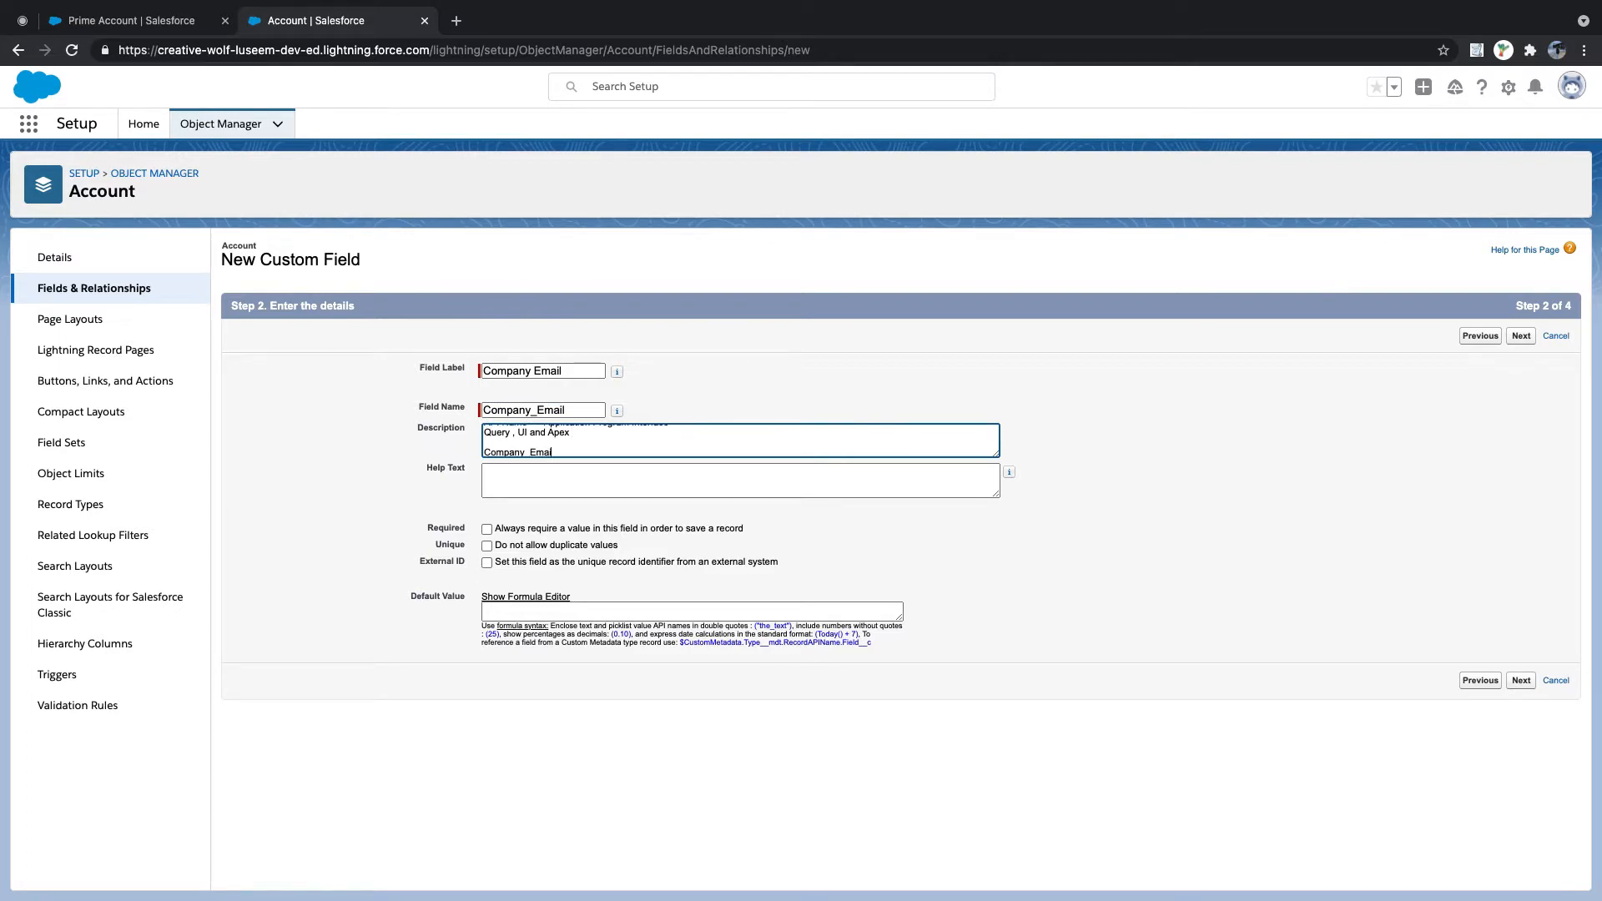
key("BackSpace")
key("BackSpace")
key("BackSpace")
key("BackSpace")
key("BackSpace")
key("BackSpace")
key("ctrl+v")
left_click_drag(998, 455, 1042, 648)
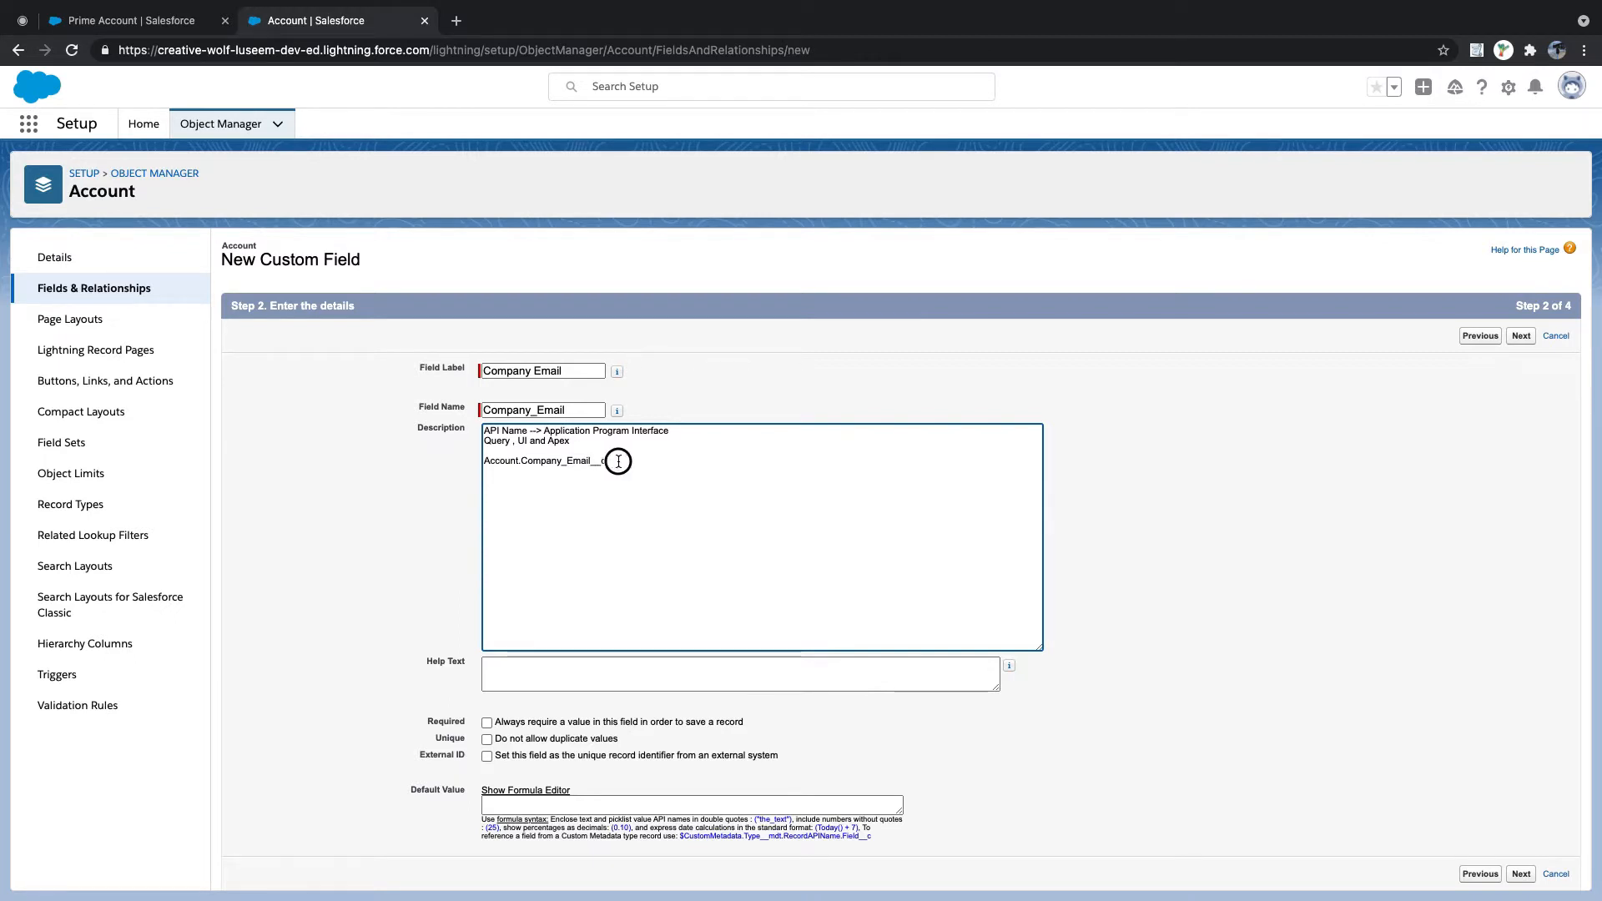
- Delete all the text in the Company Email field's description
left_click_drag(615, 464, 480, 461)
left_click(618, 464)
left_click_drag(606, 463, 473, 422)
key("BackSpace")
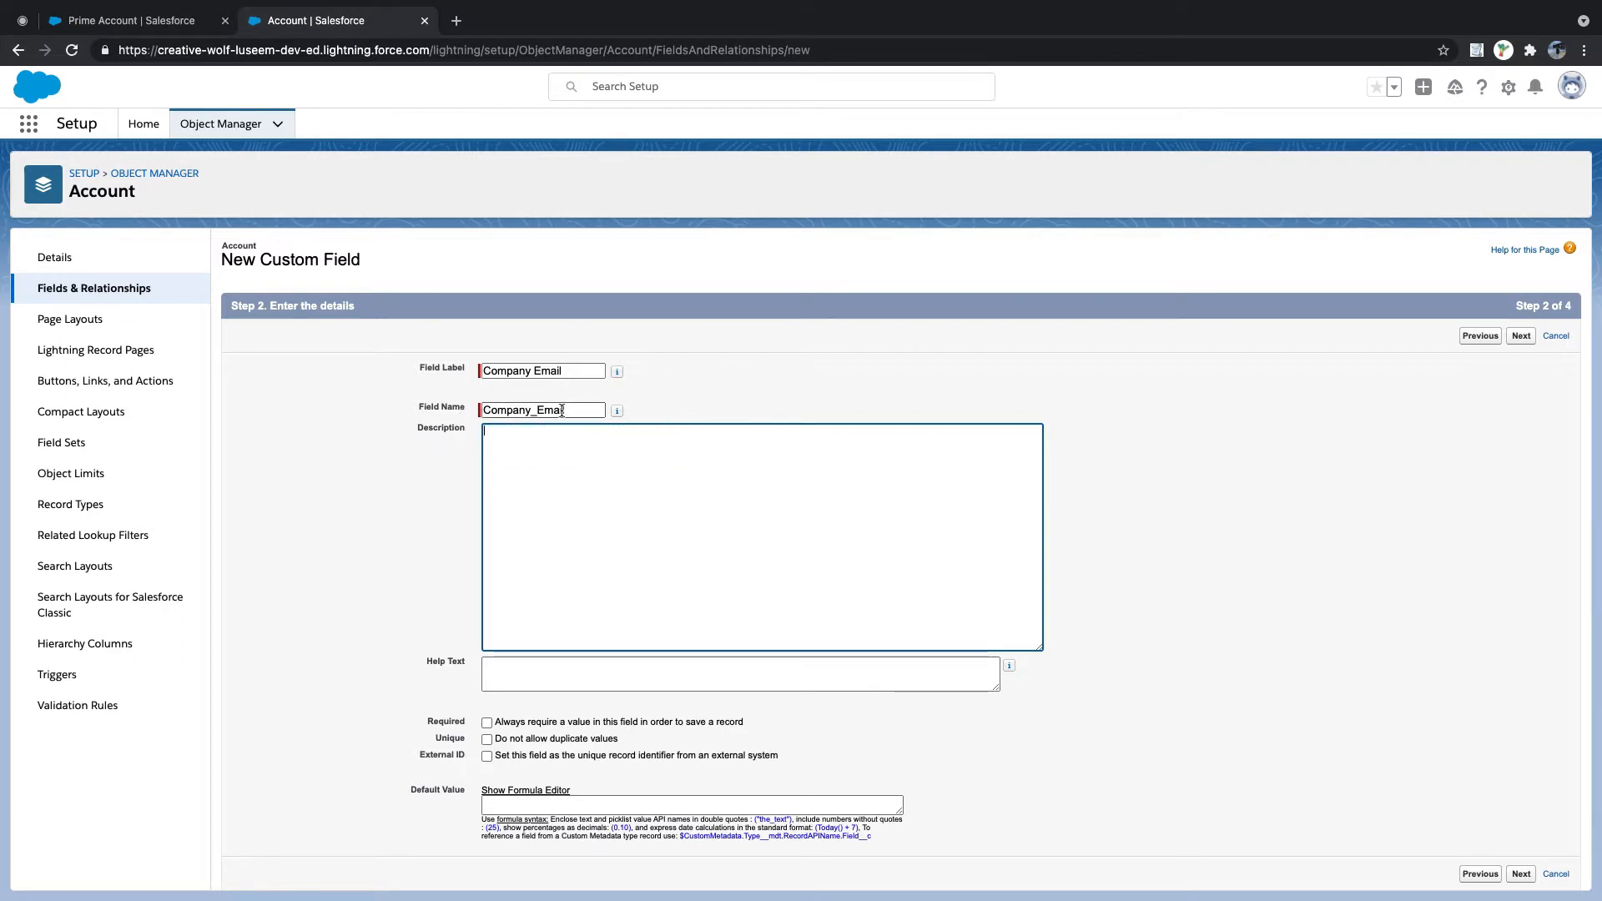
- Review the field name and label, and continue from the field details to the field-level security stage
left_click_drag(585, 410, 492, 397)
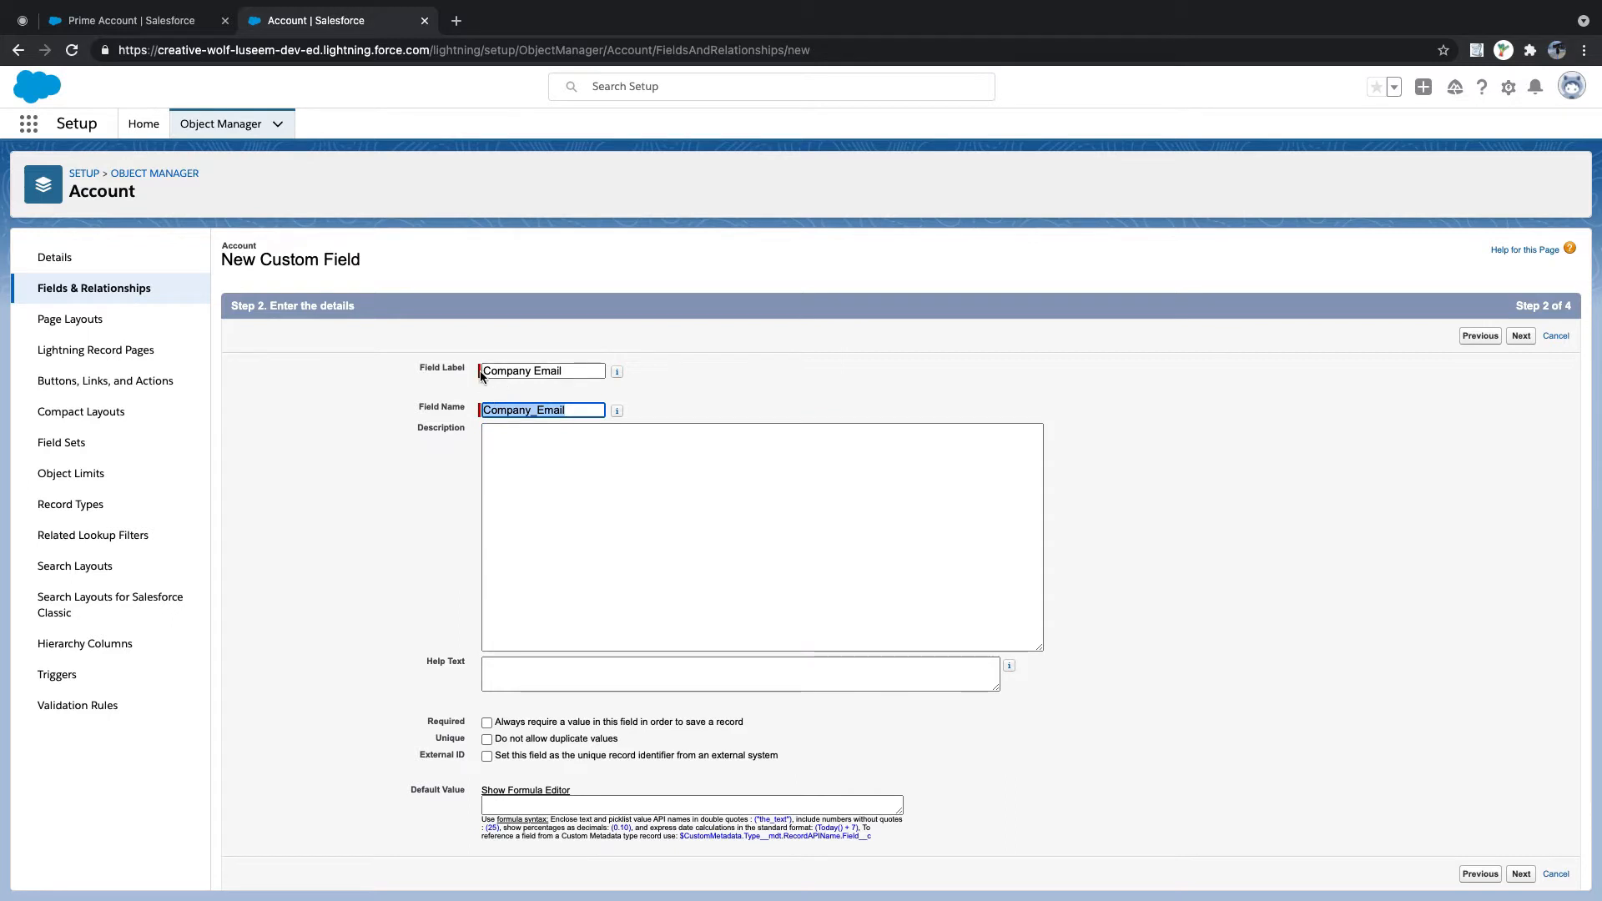
left_click_drag(586, 371, 450, 367)
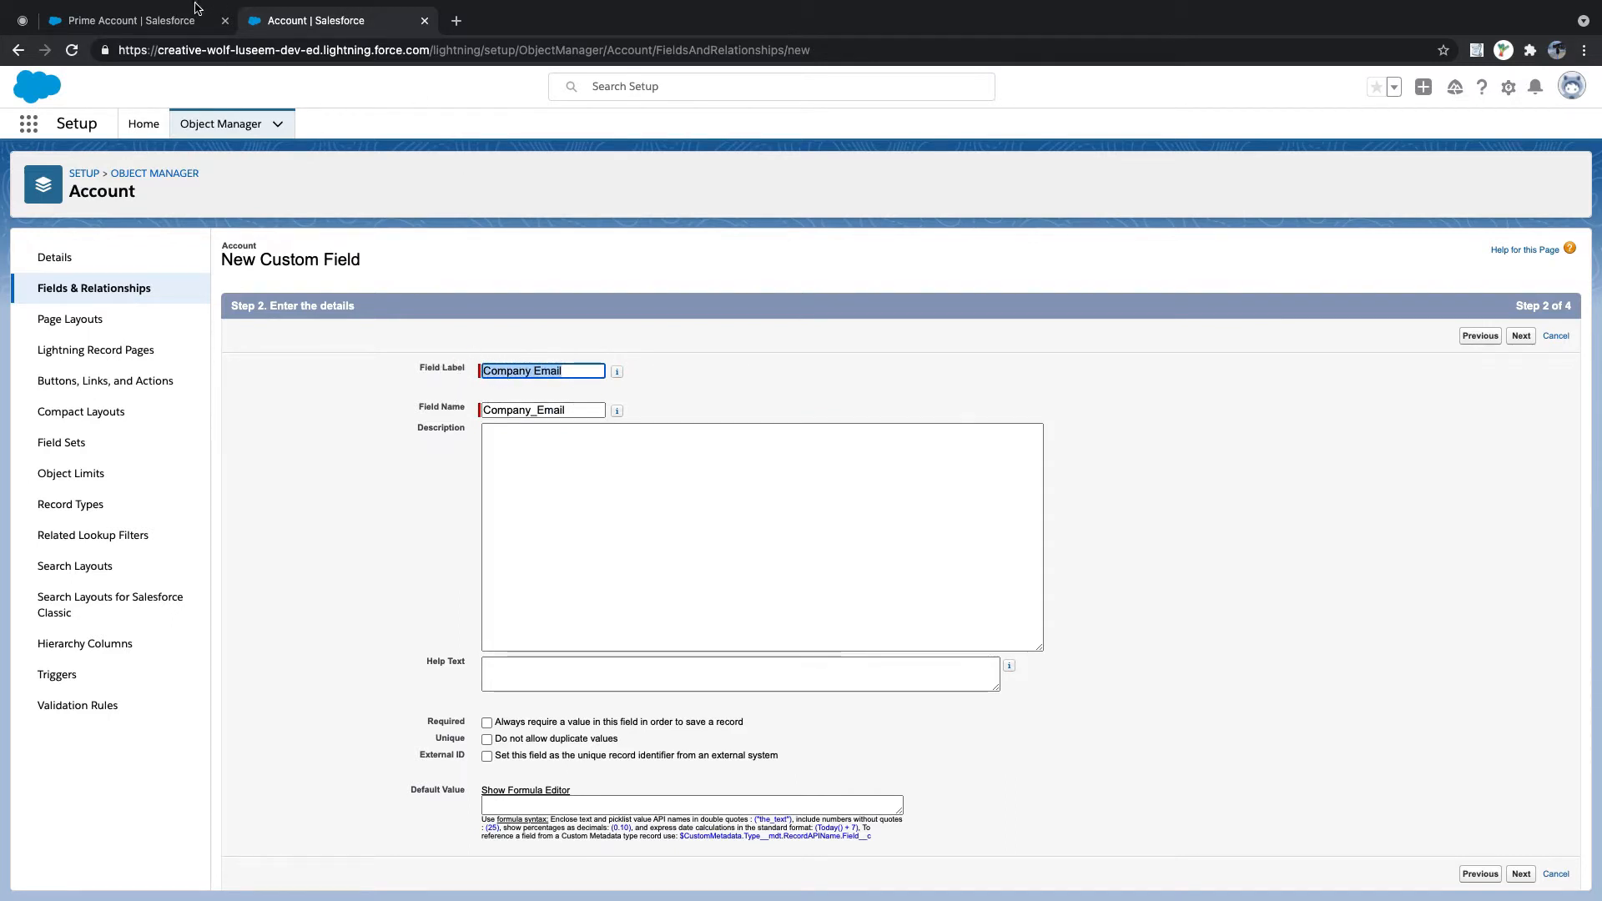
left_click(167, 20)
left_click(393, 21)
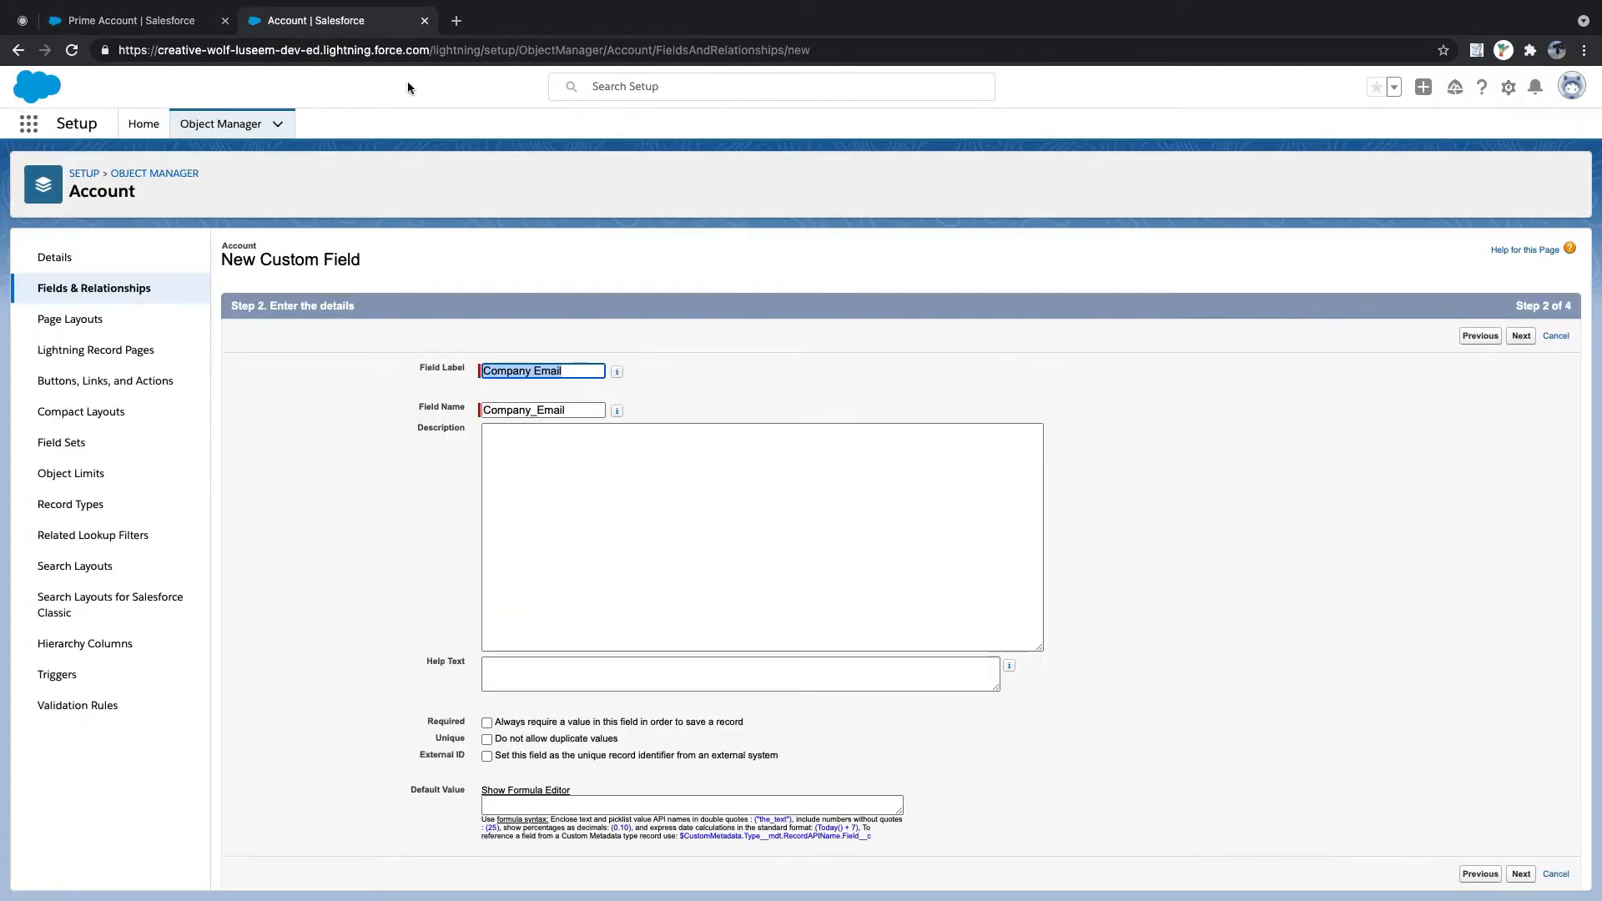
left_click(1523, 337)
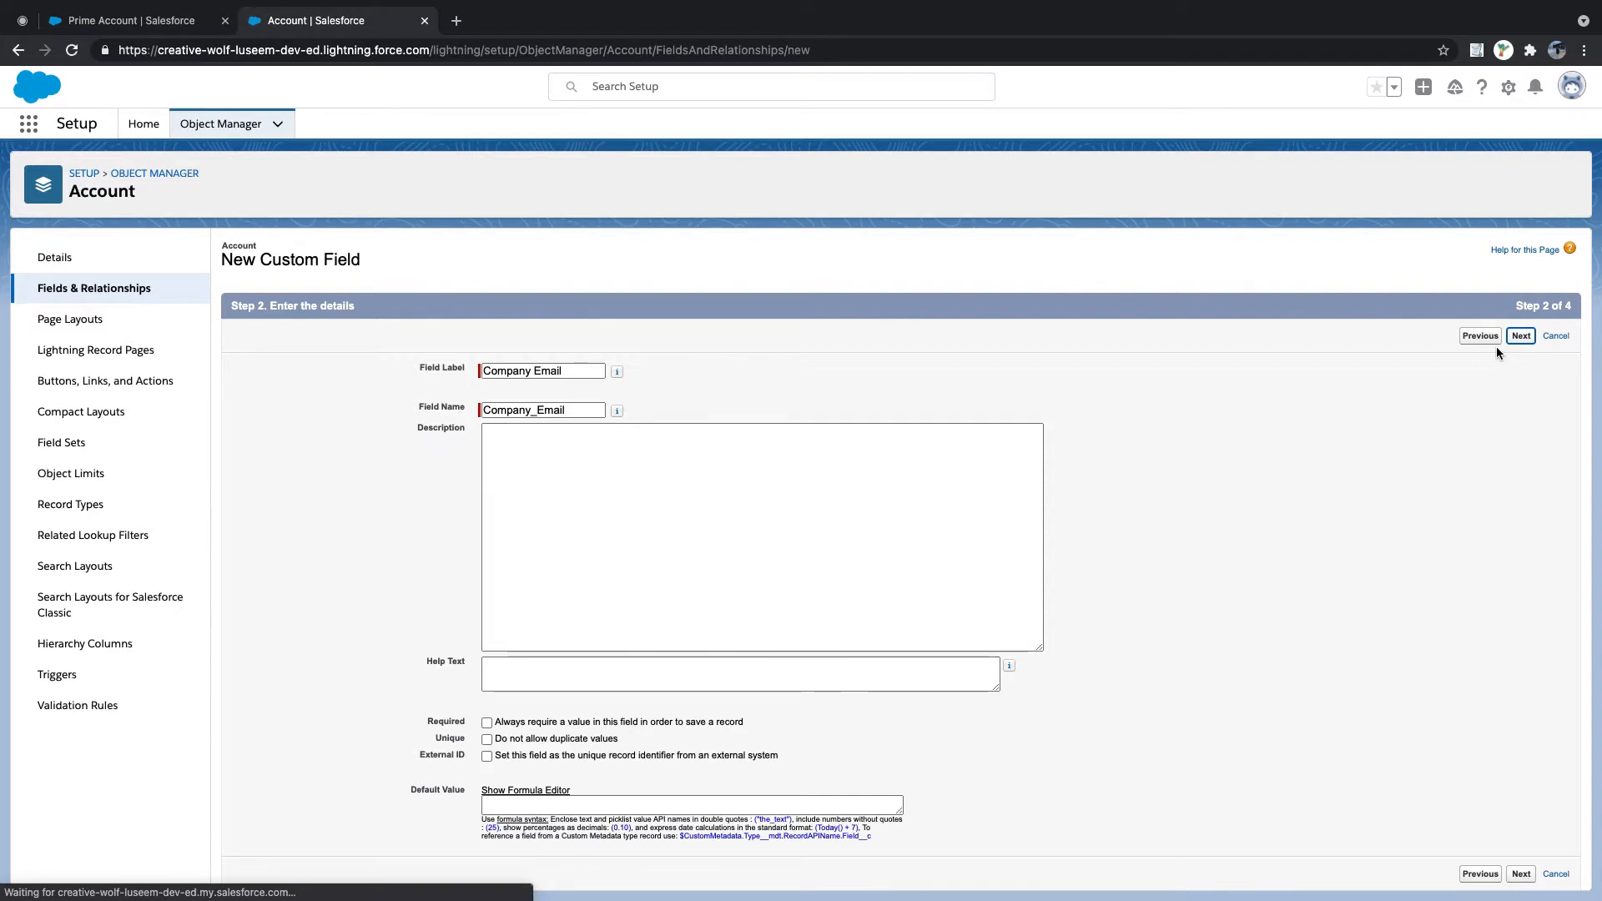
left_click(1416, 364)
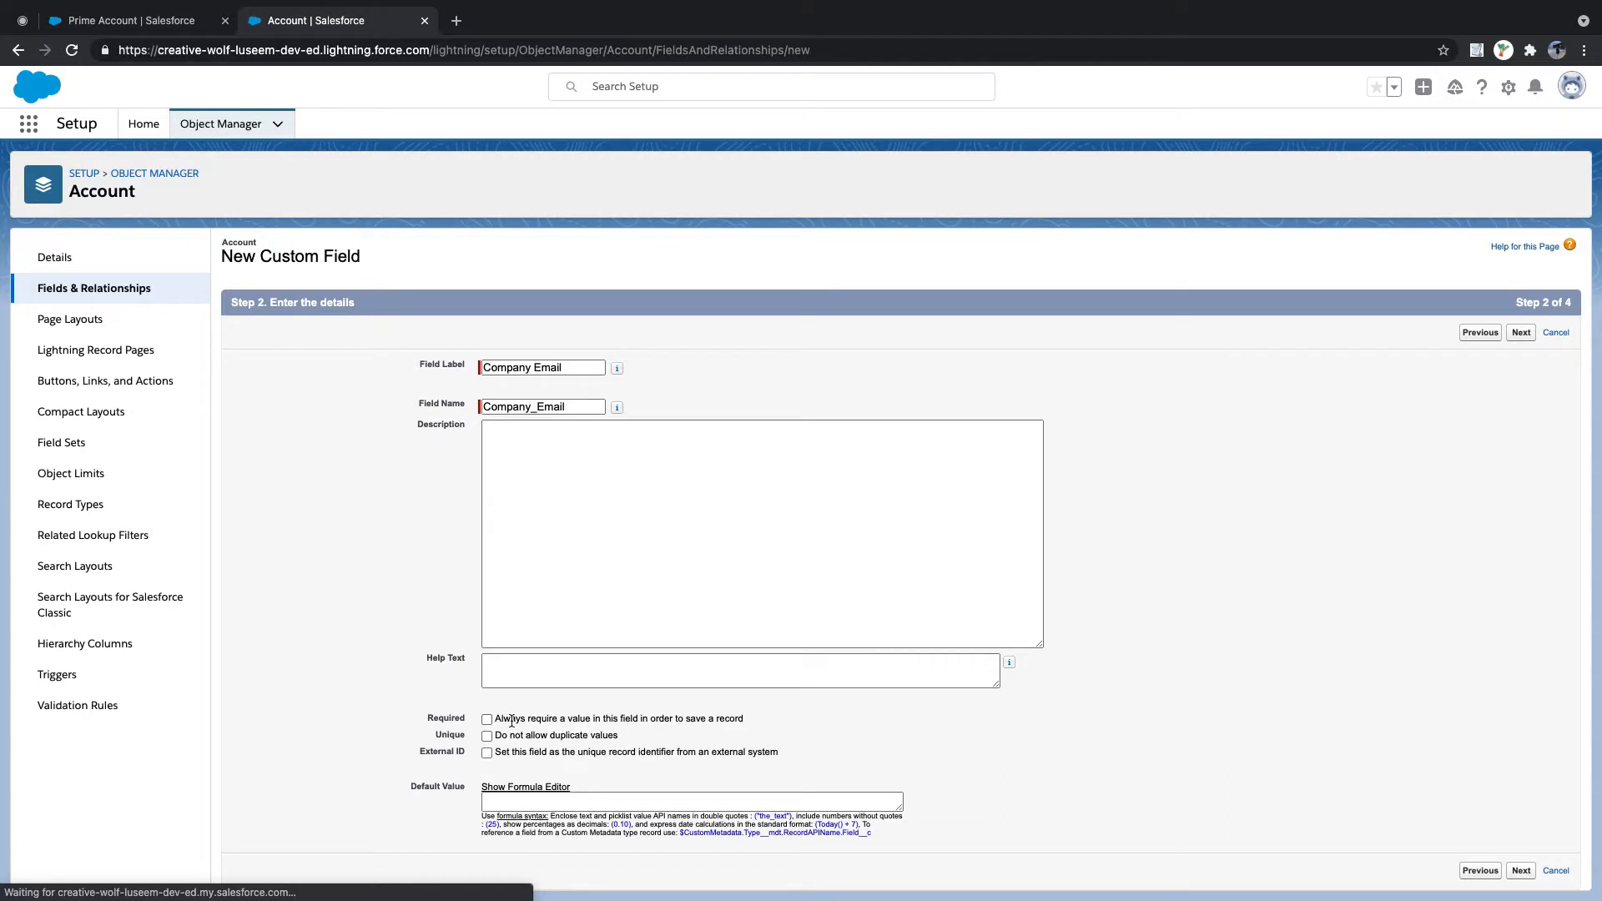
- Start a new account from the Accounts list and try to save it without an account name to examine the required-field check
left_click_drag(574, 367, 468, 367)
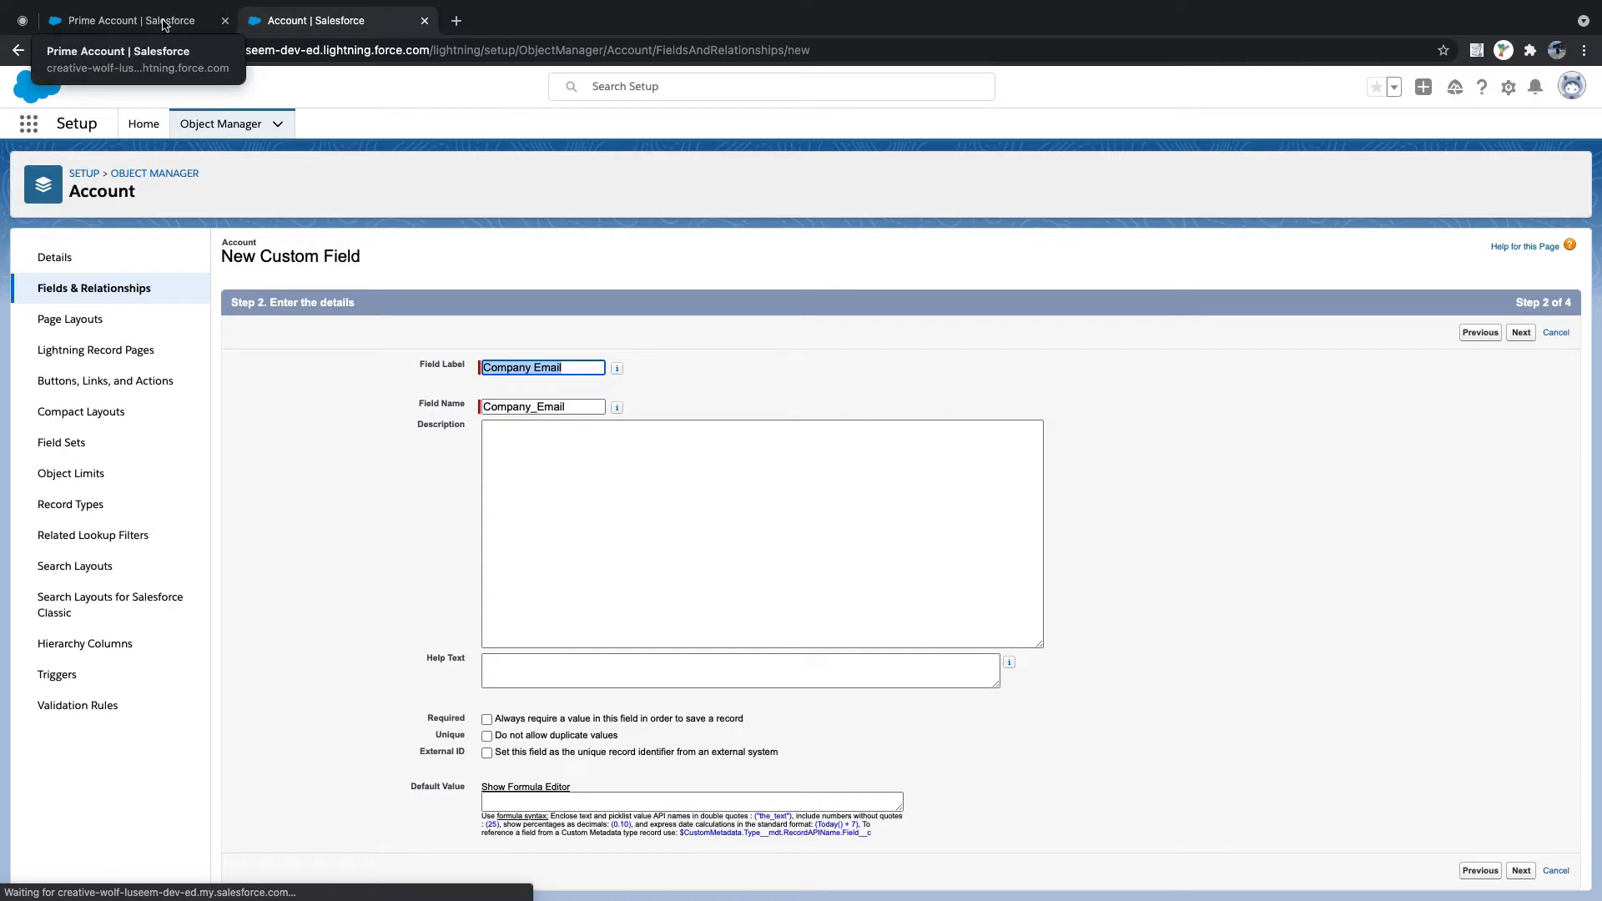
left_click(134, 20)
left_click(163, 123)
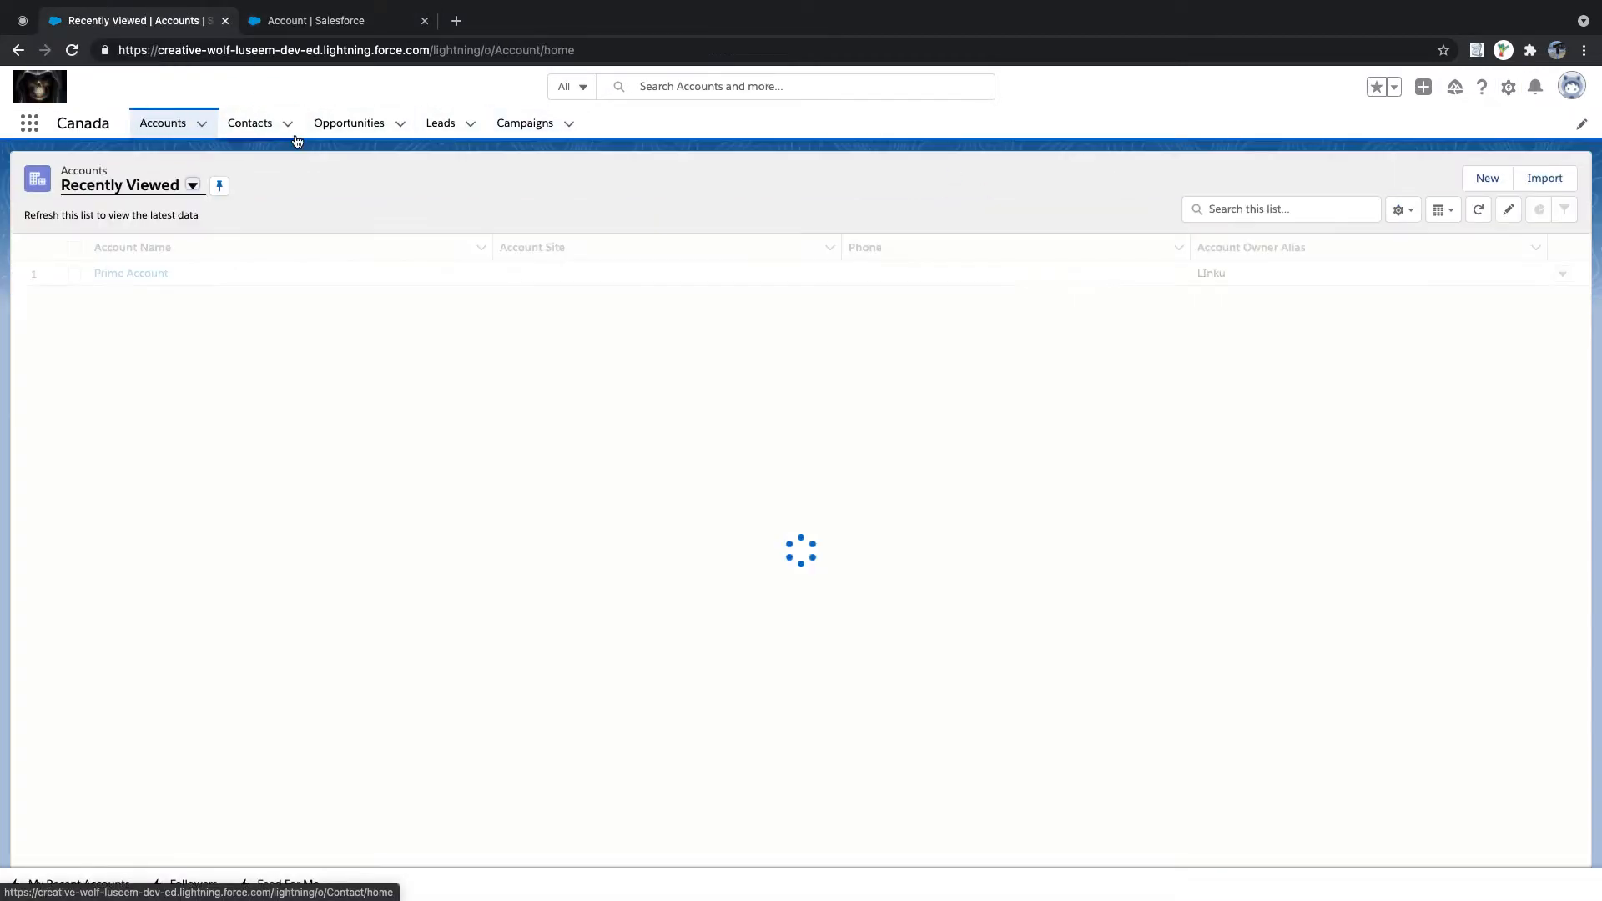
left_click(1489, 179)
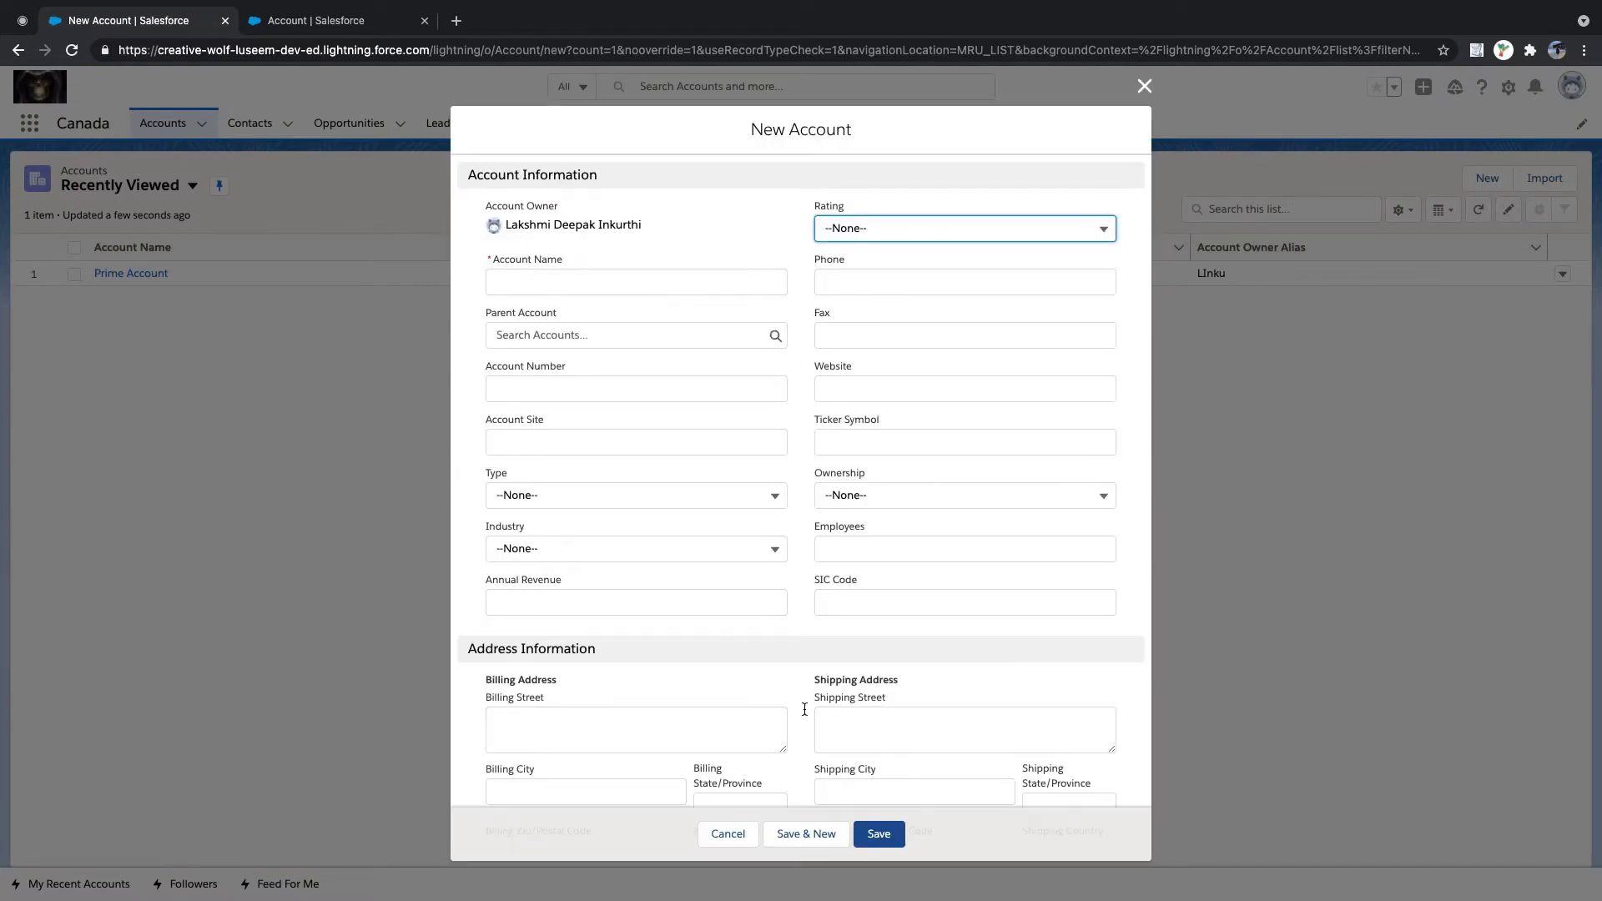
left_click(879, 833)
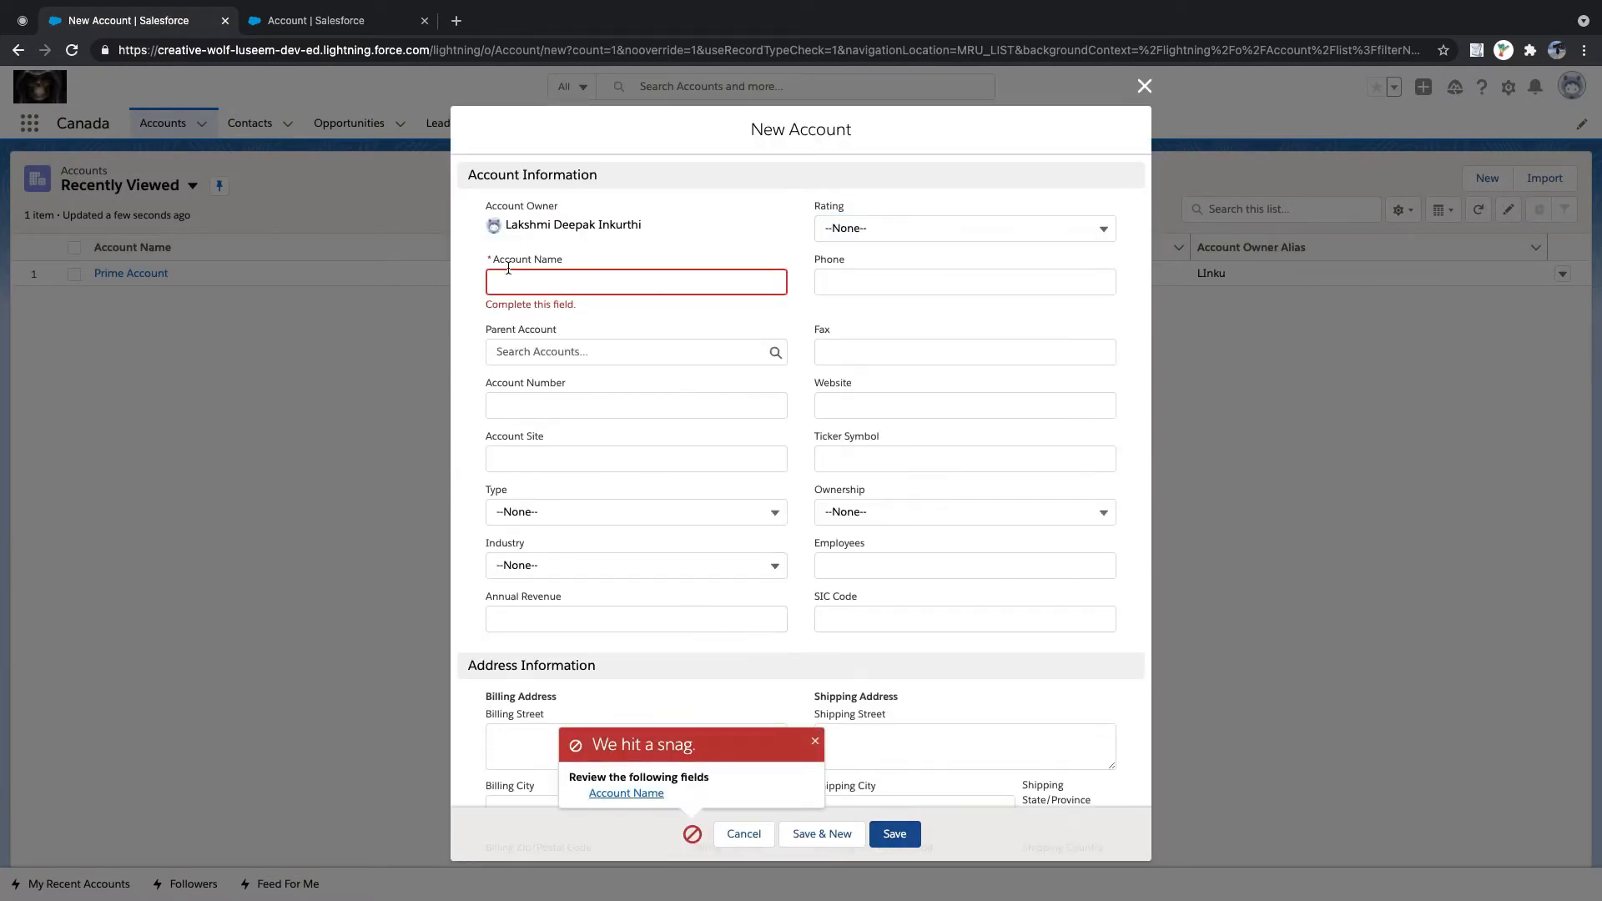
left_click_drag(494, 264, 608, 307)
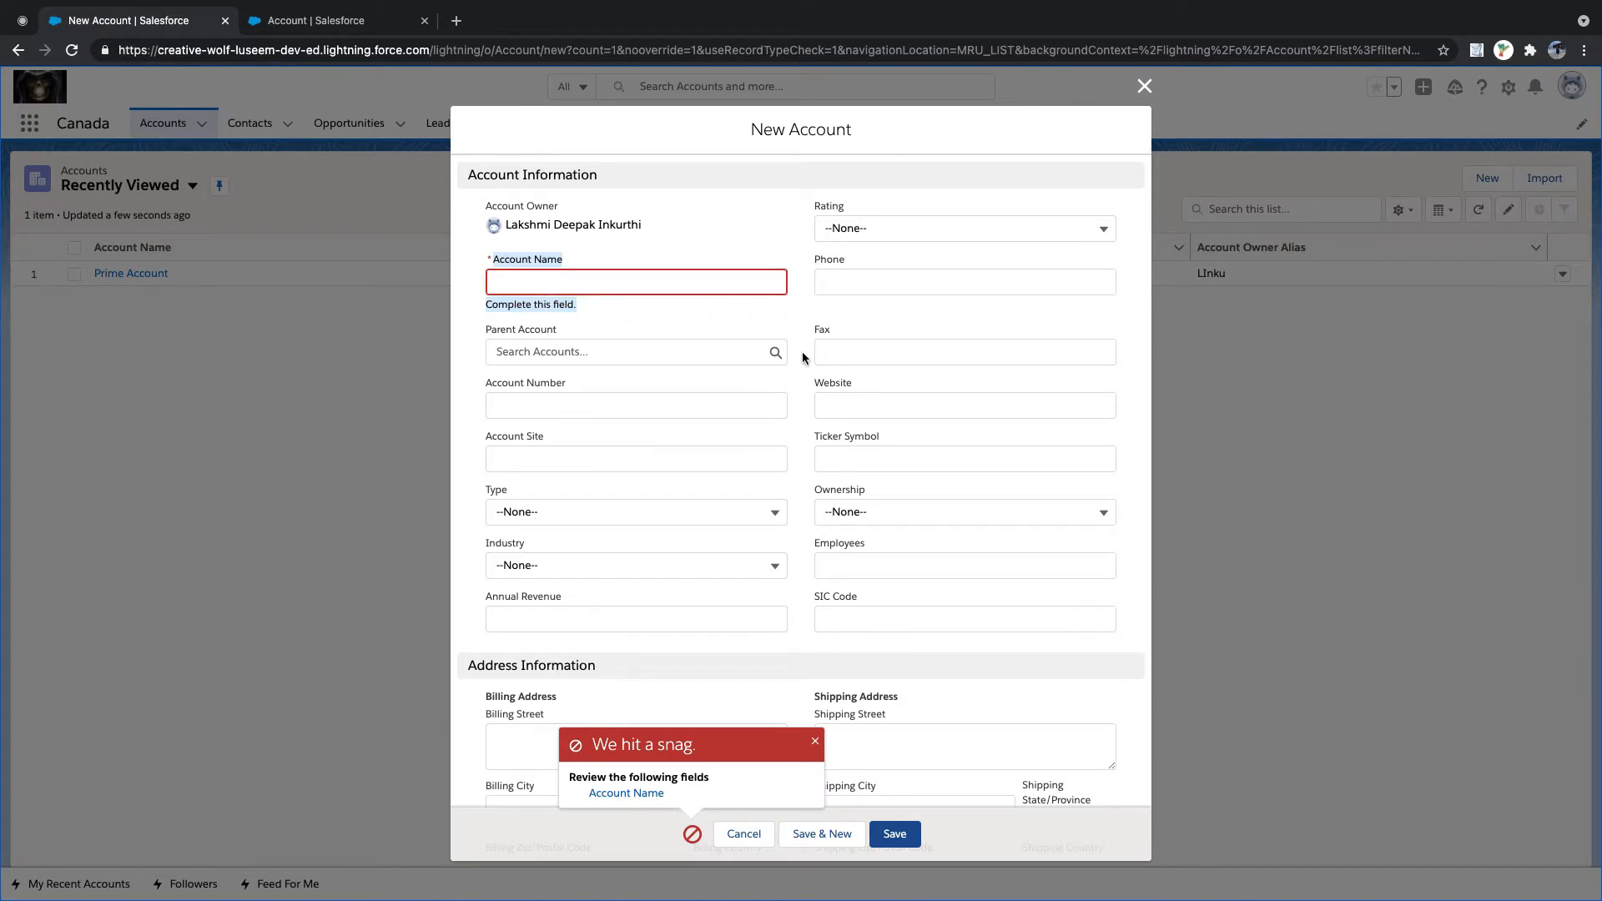
- Return to the custom field setup and make Company Email always require a value in order to save a record
left_click(336, 20)
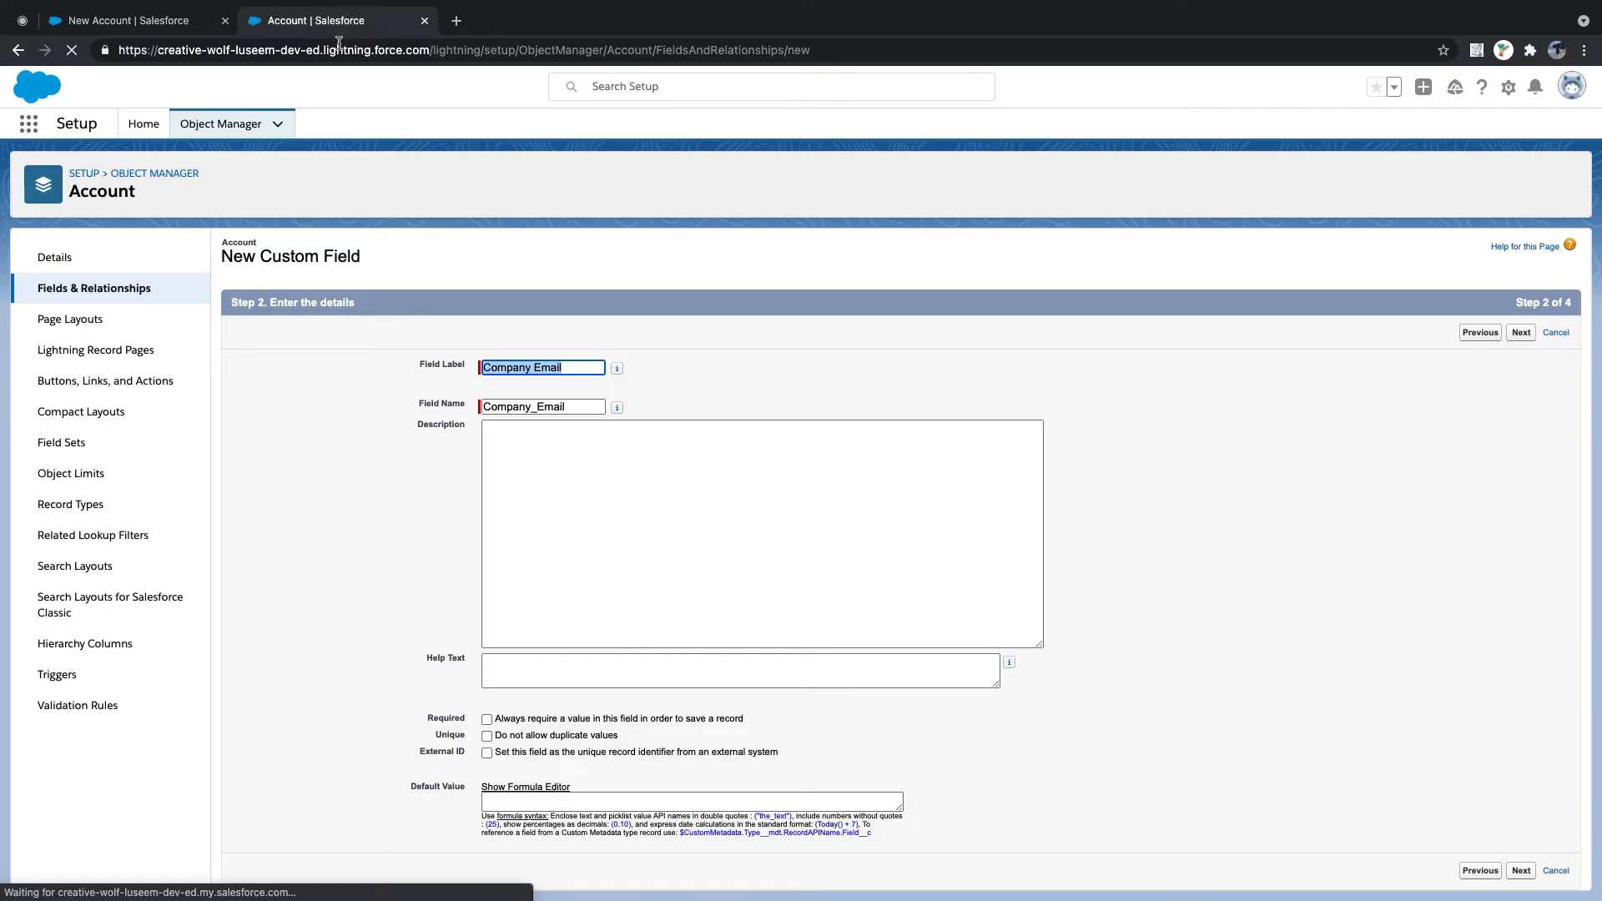
left_click(486, 720)
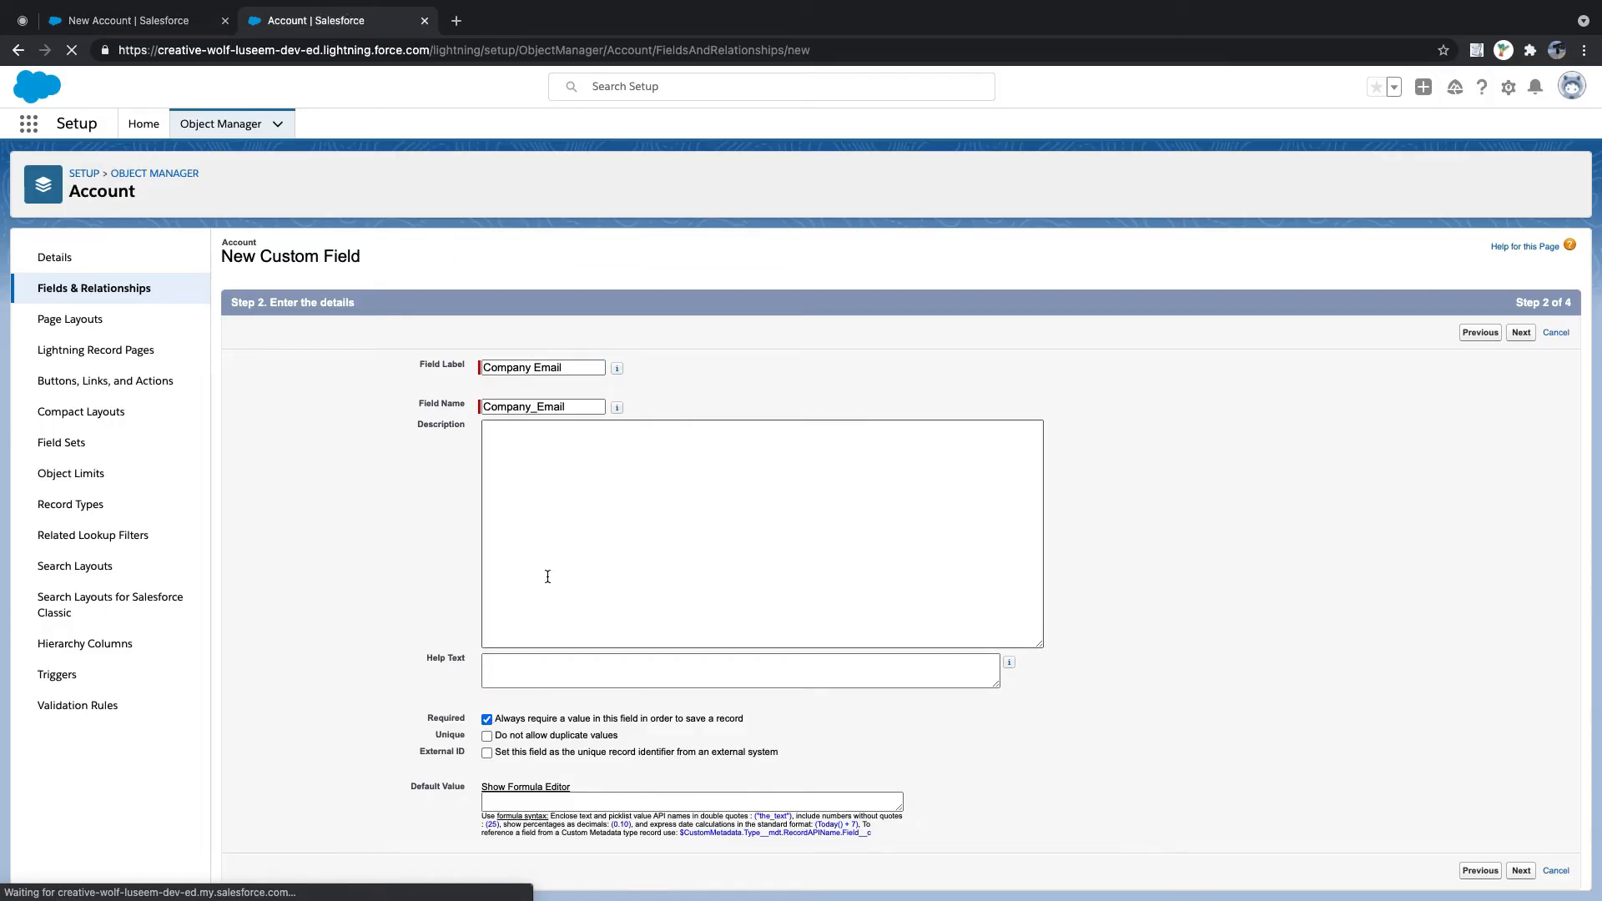
left_click(129, 20)
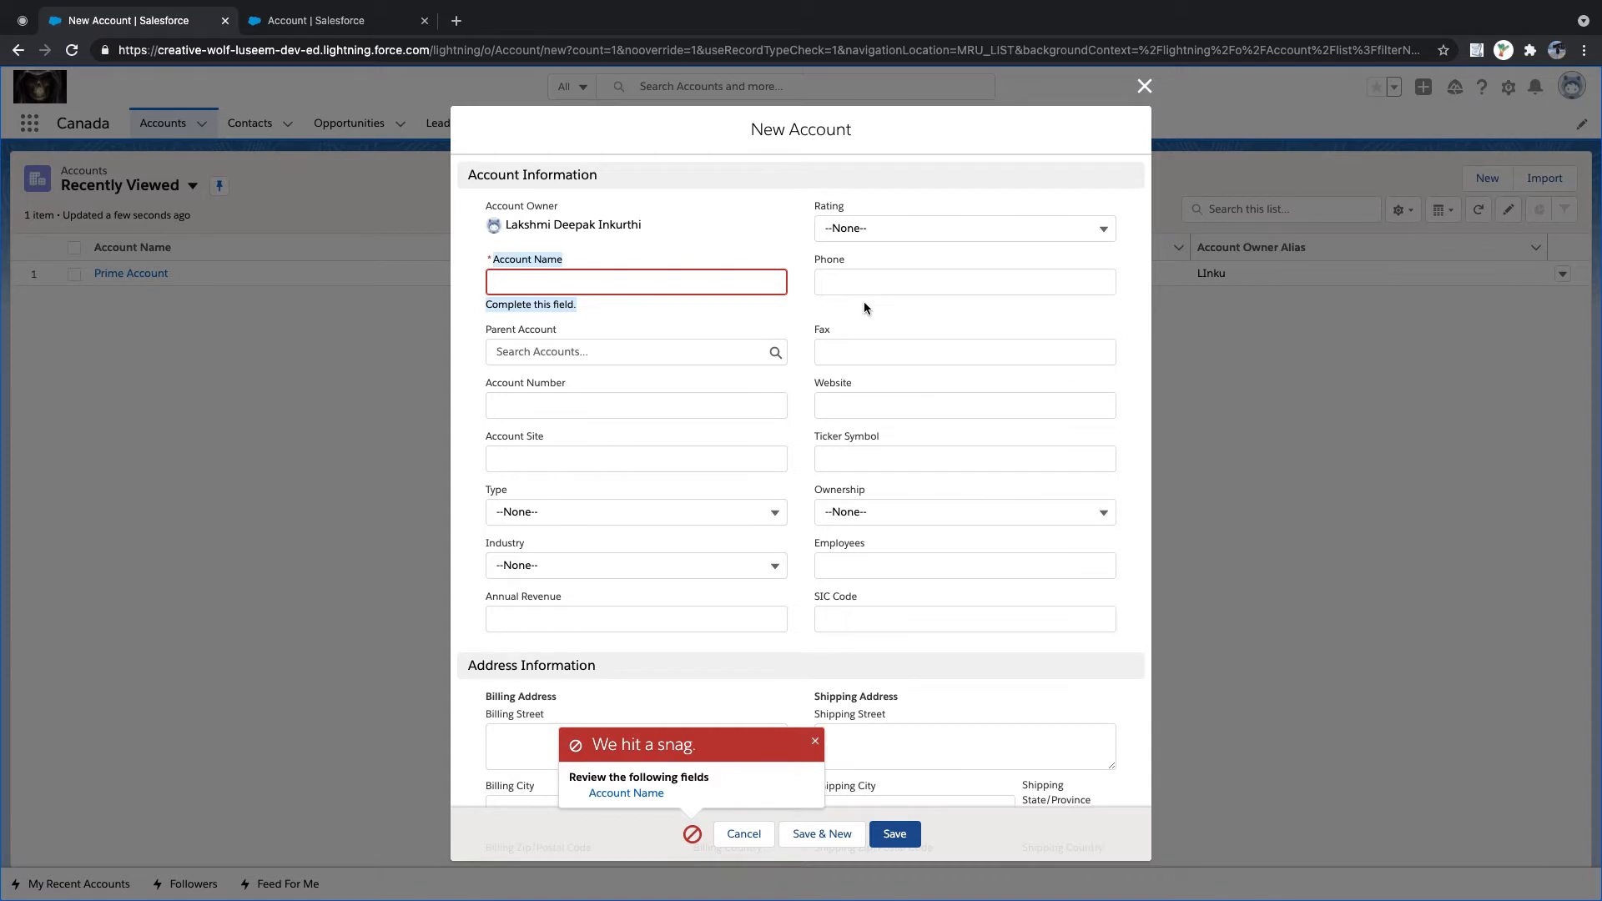
left_click(322, 20)
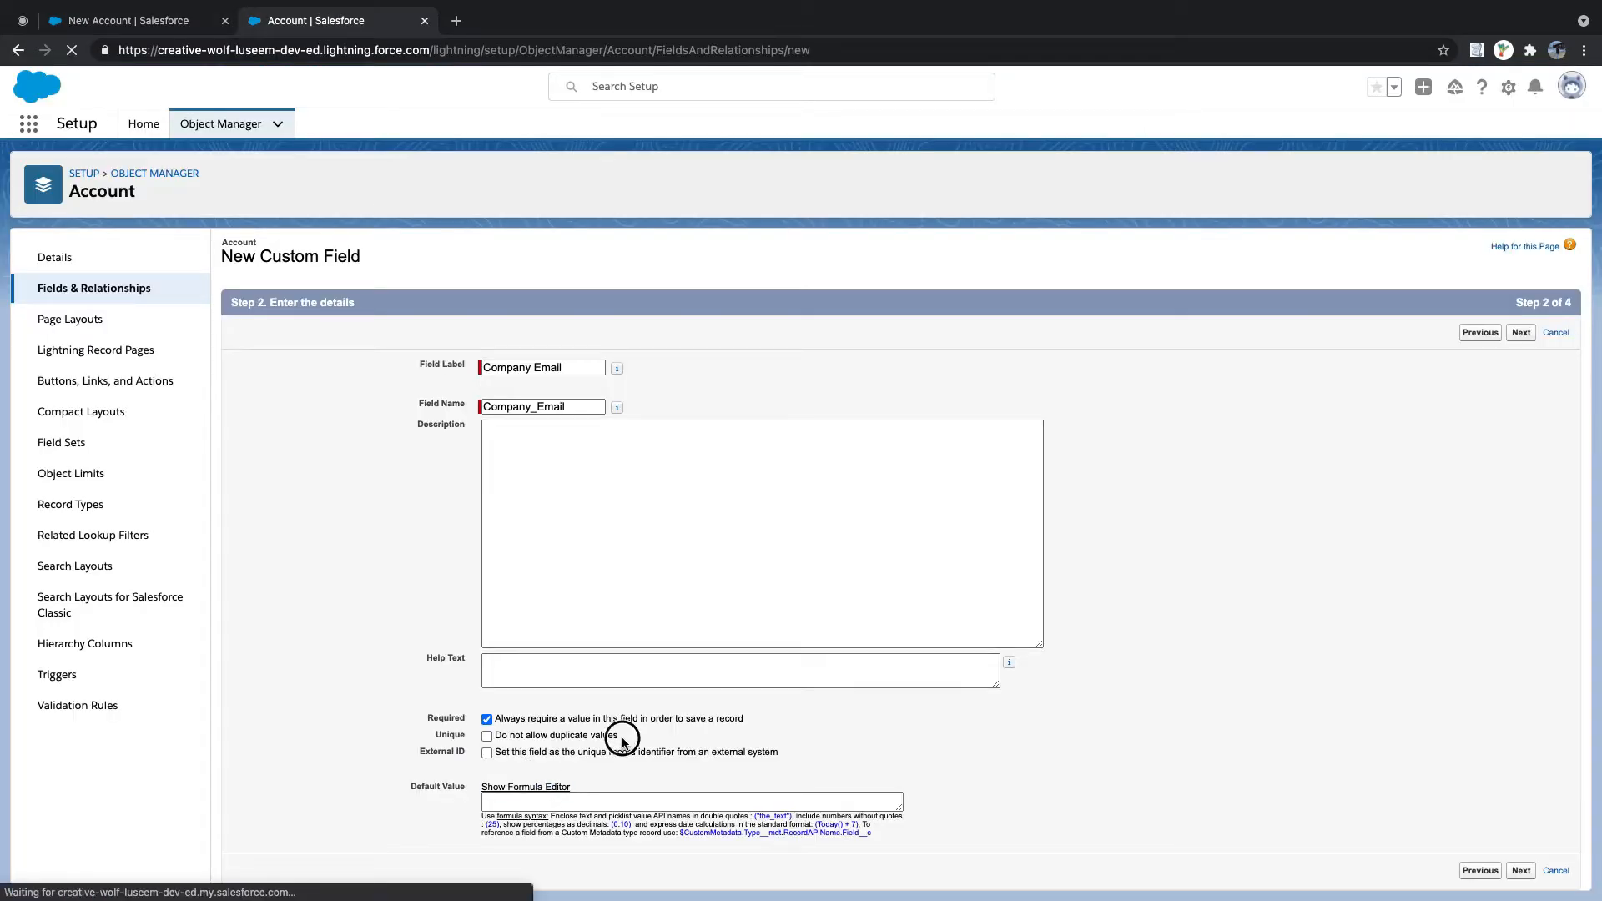
left_click_drag(618, 737, 495, 739)
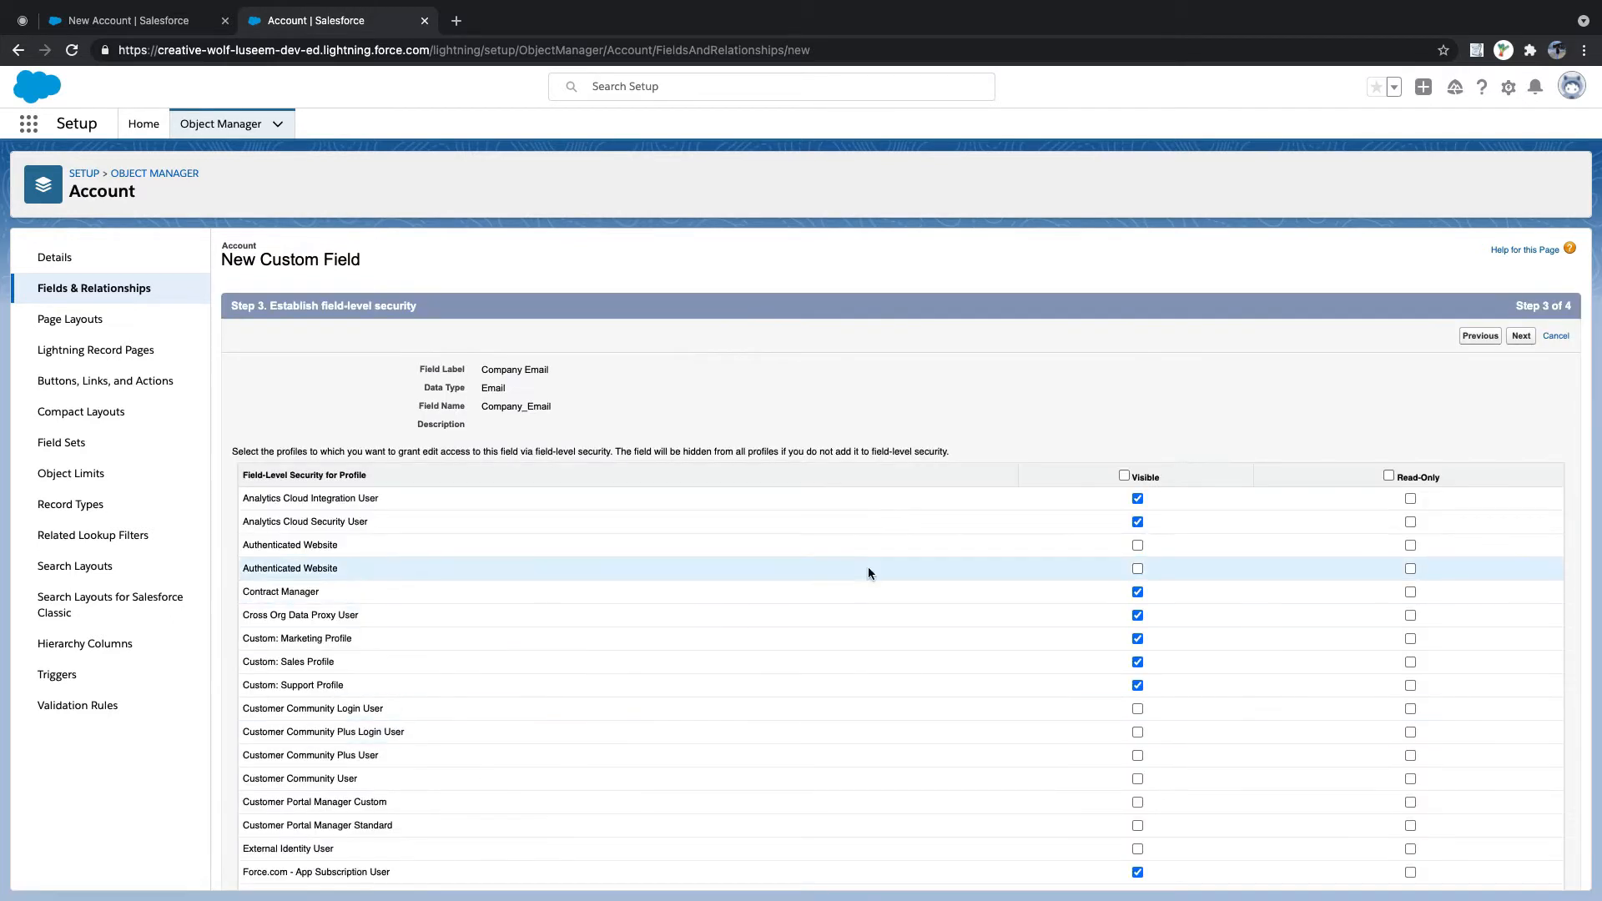
- Return to the field details, try "Salesforce <-> Third Party Suste" as the description to illustrate External ID, and clear the description
left_click(1480, 337)
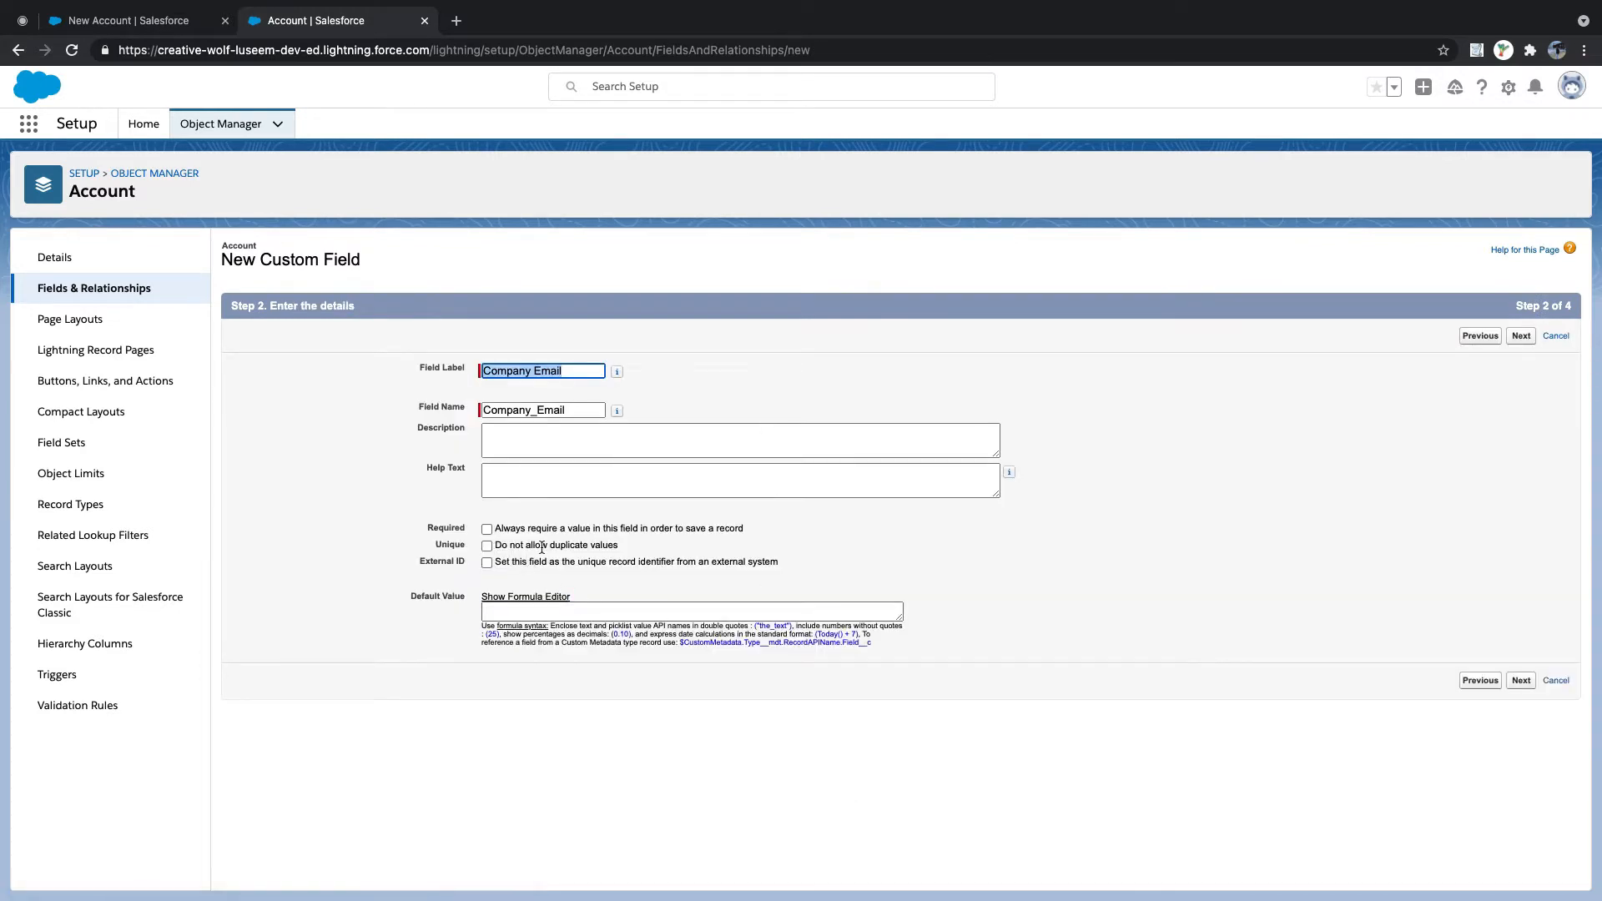
left_click_drag(634, 550, 778, 560)
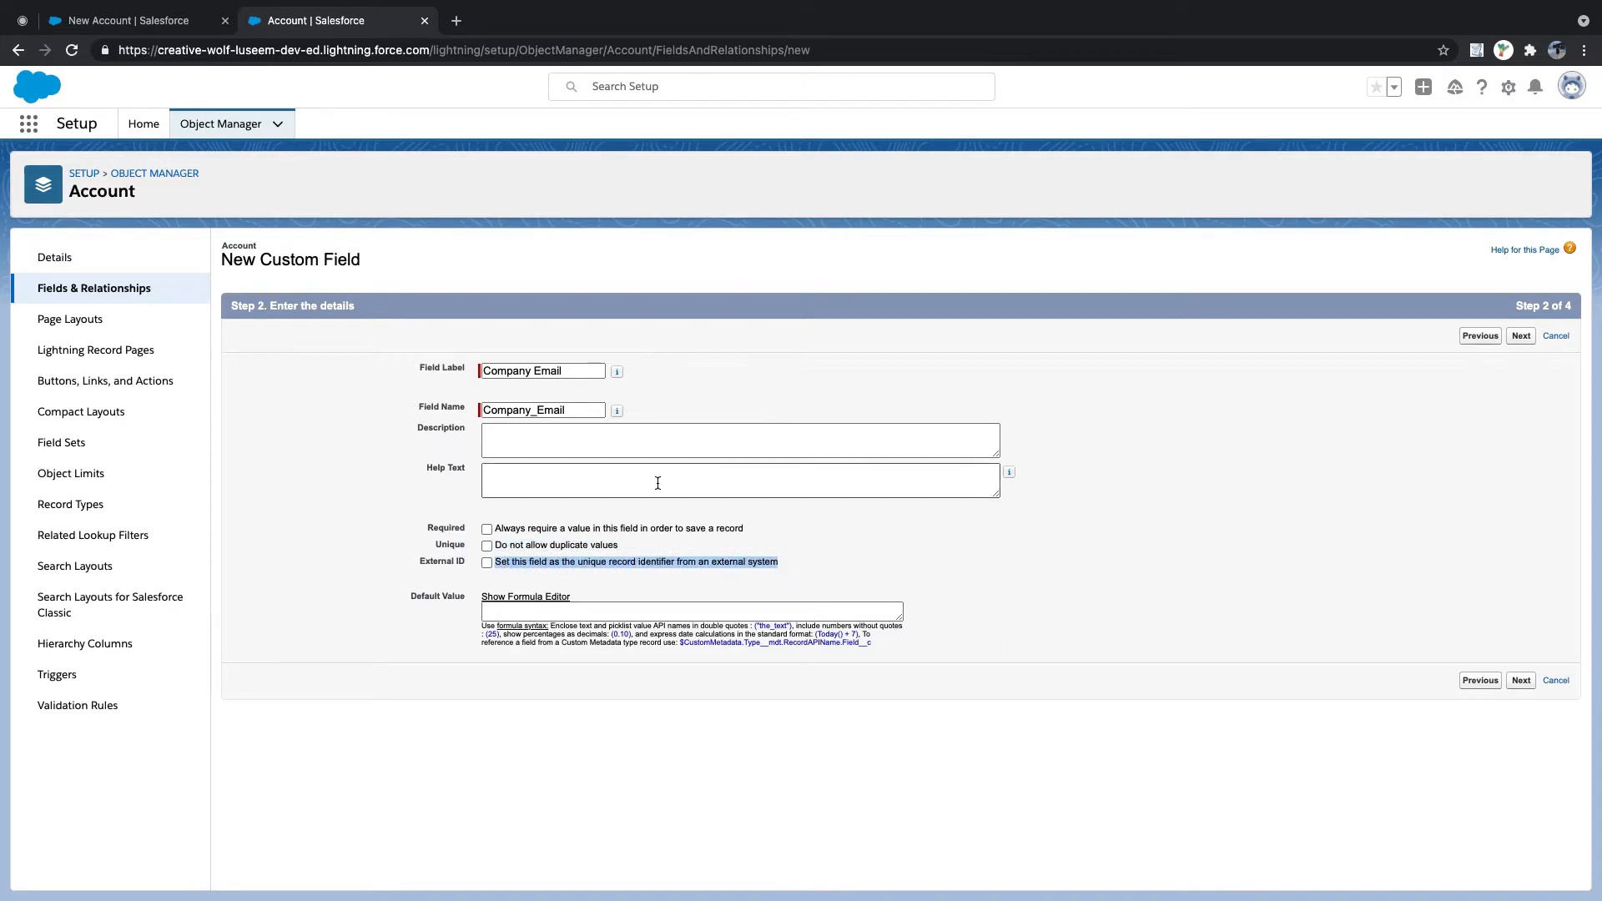
left_click(626, 444)
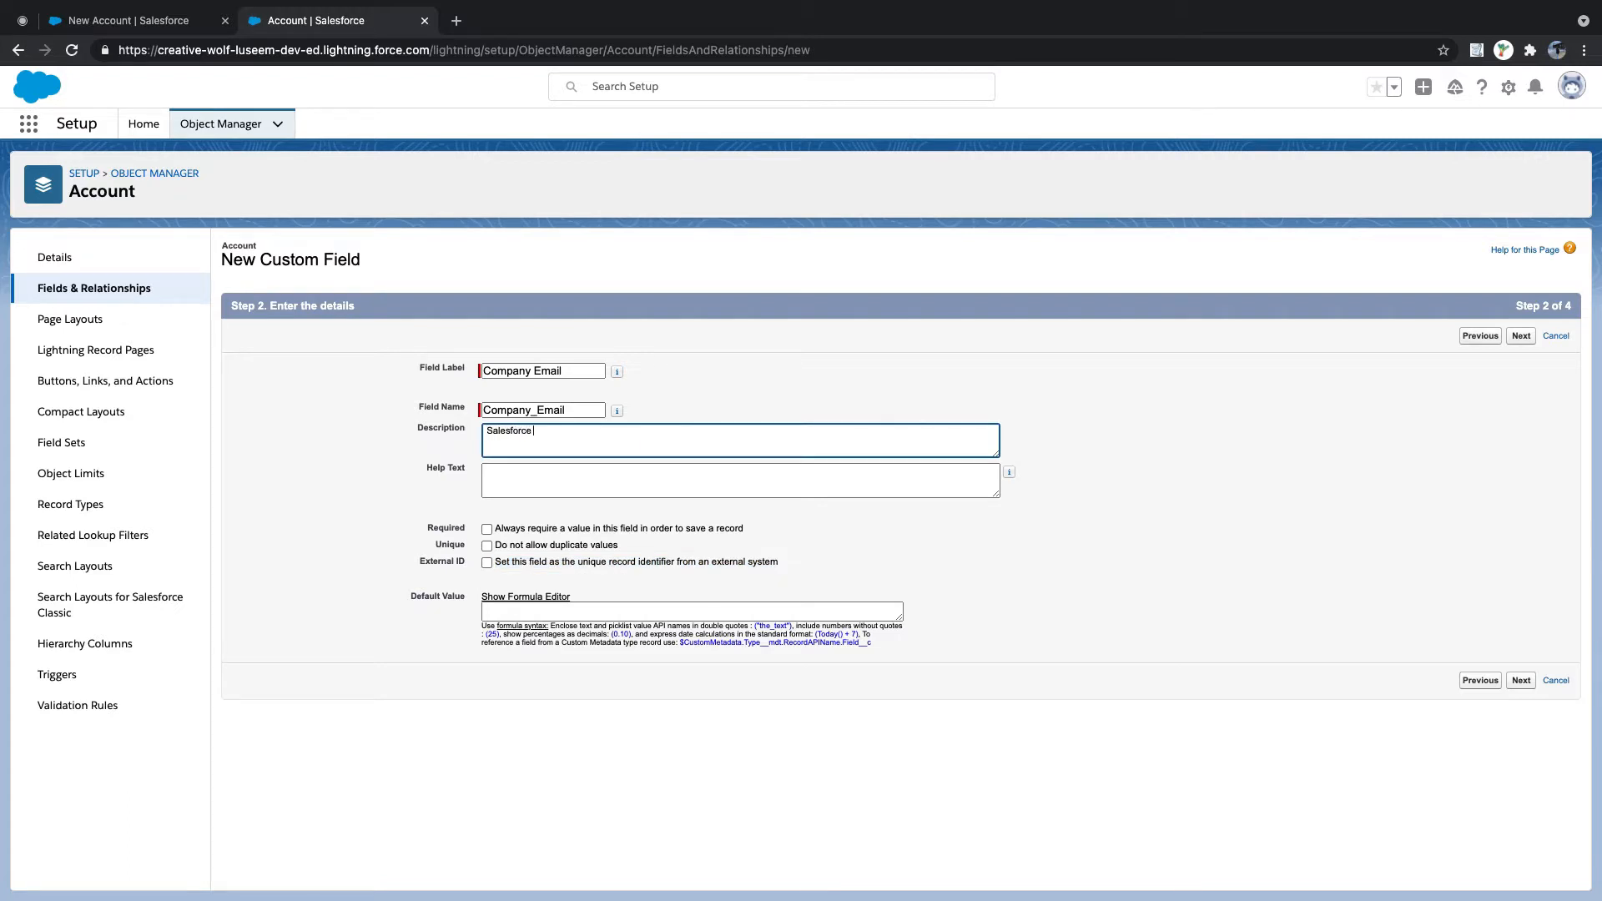
type("Salesforce --> Third Party Suste")
left_click_drag(489, 433, 623, 432)
left_click(643, 433)
type("<-> Third Party Suste")
left_click_drag(418, 562, 816, 571)
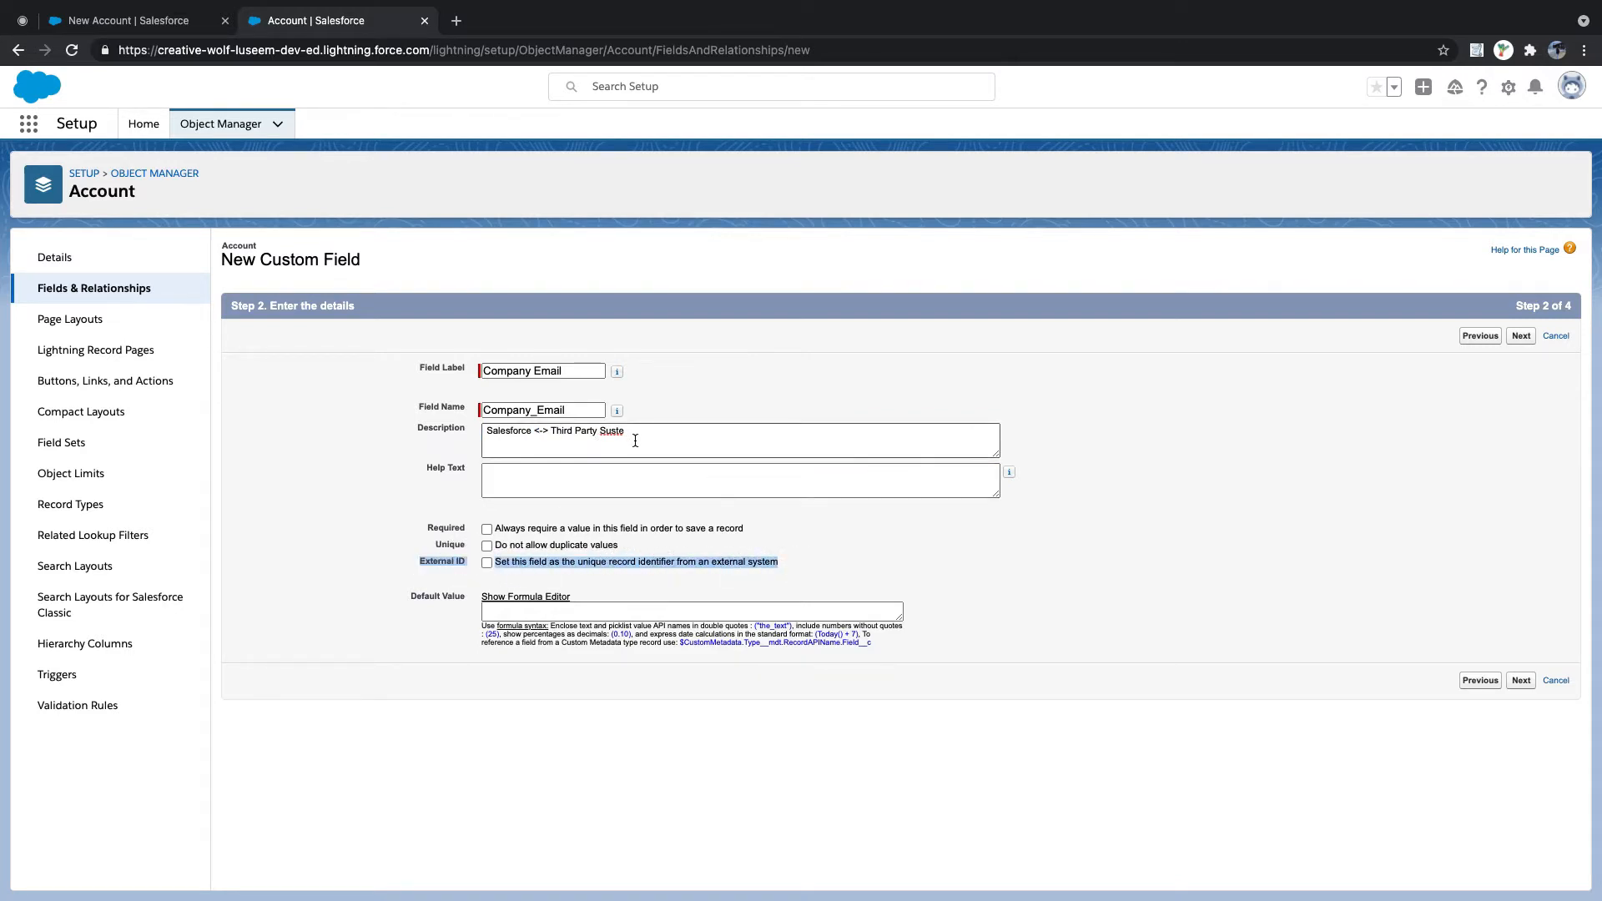
left_click_drag(648, 432, 486, 424)
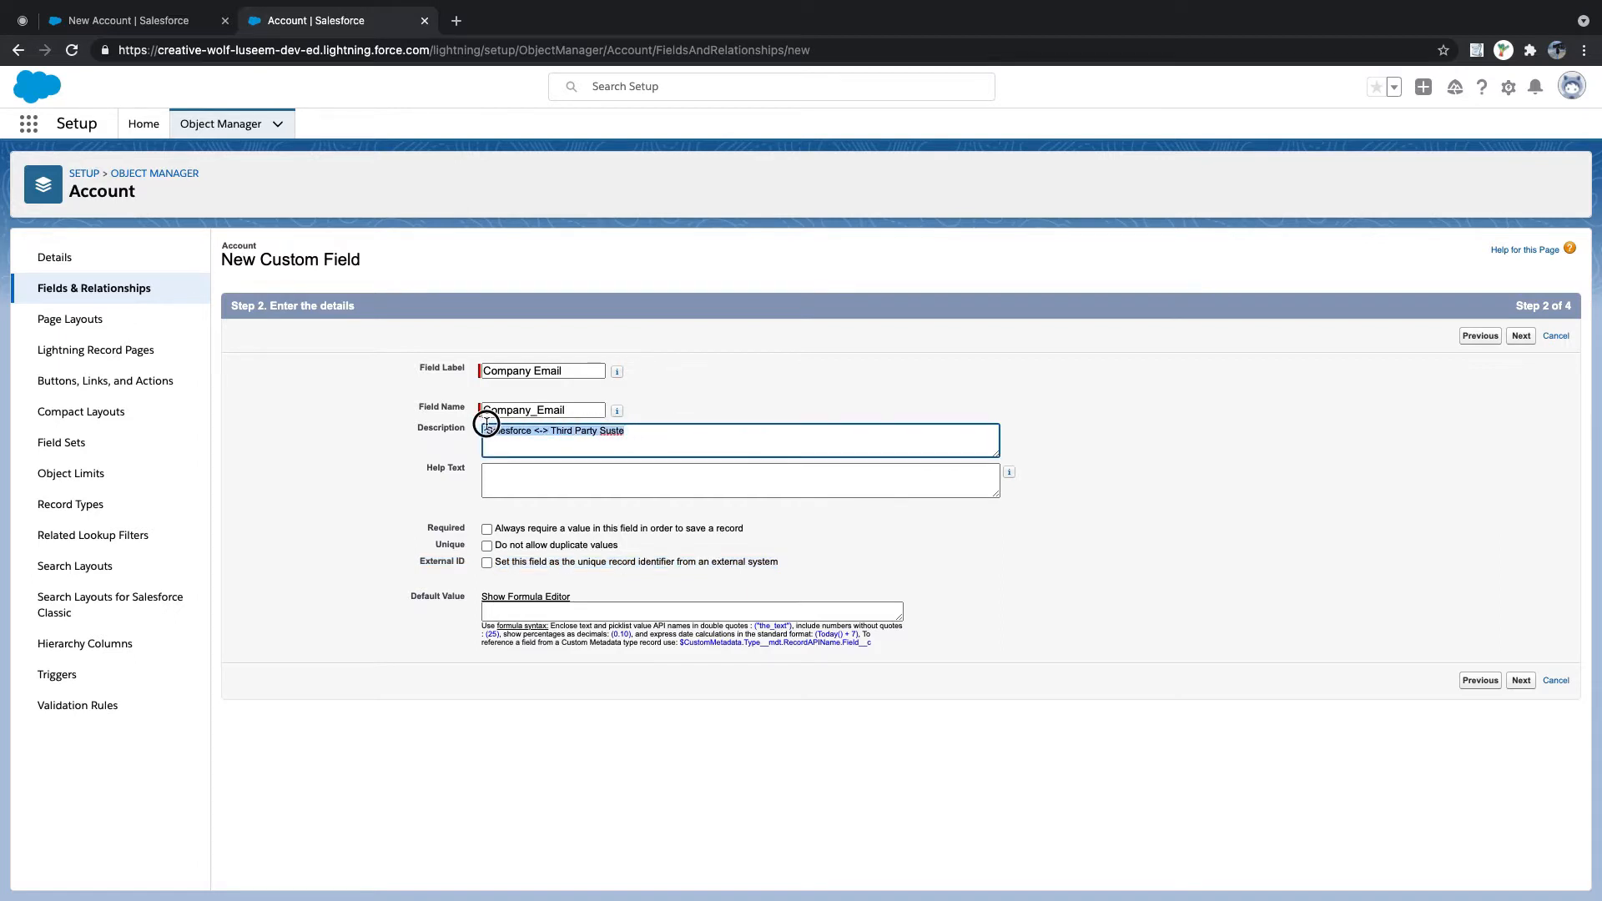
key("BackSpace")
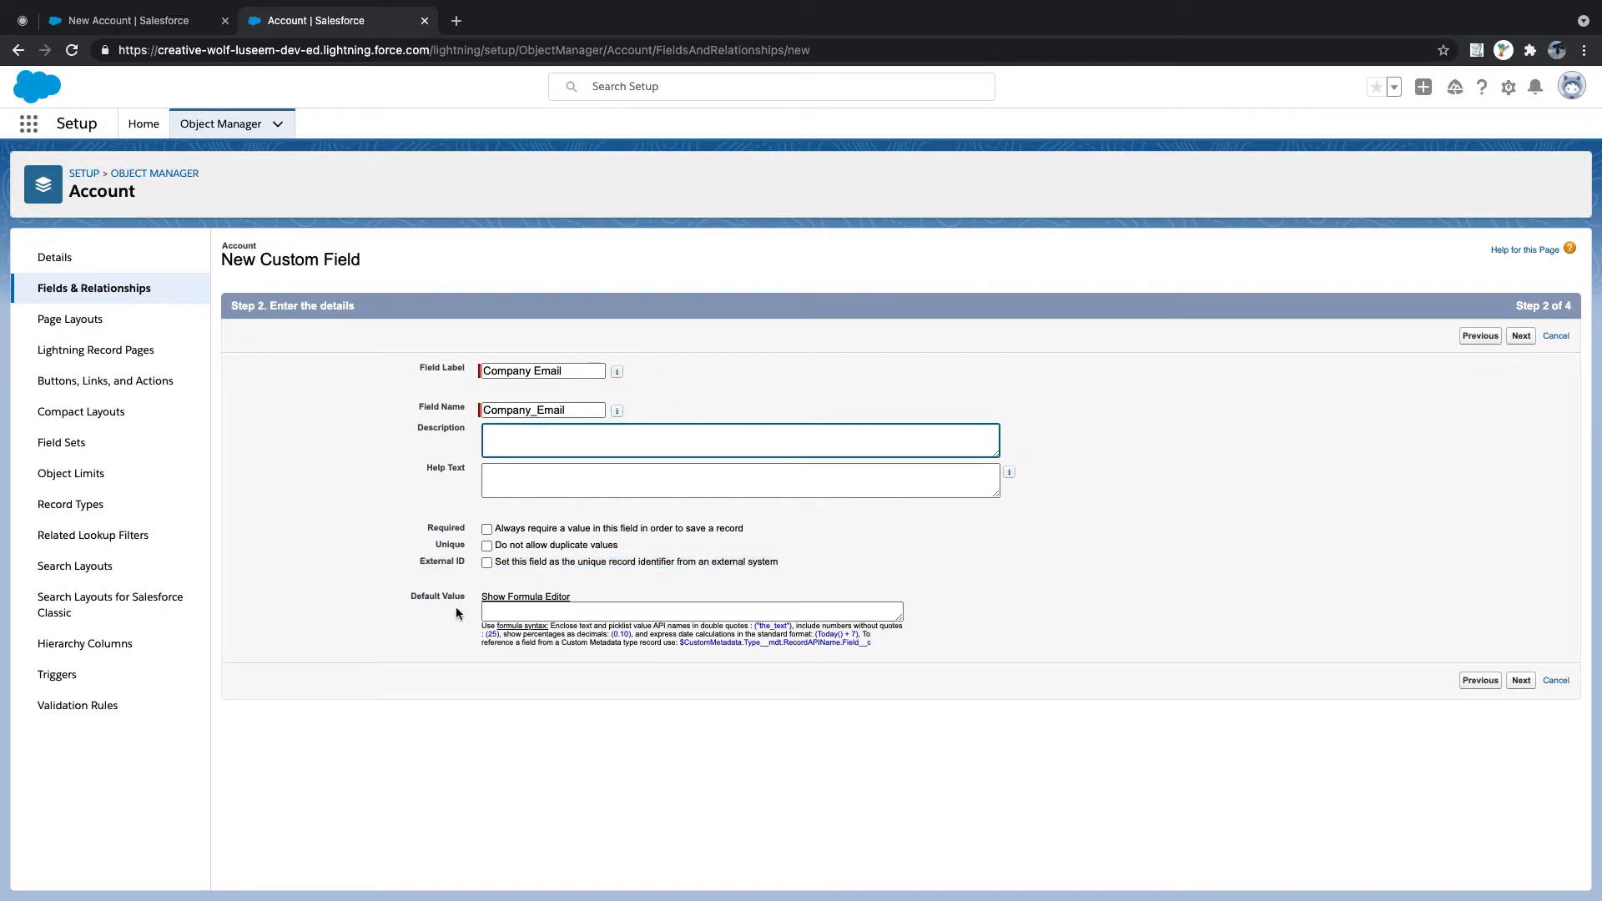
- Turn the External ID option on and off again, and continue to the field-level security stage
left_click_drag(421, 568, 470, 567)
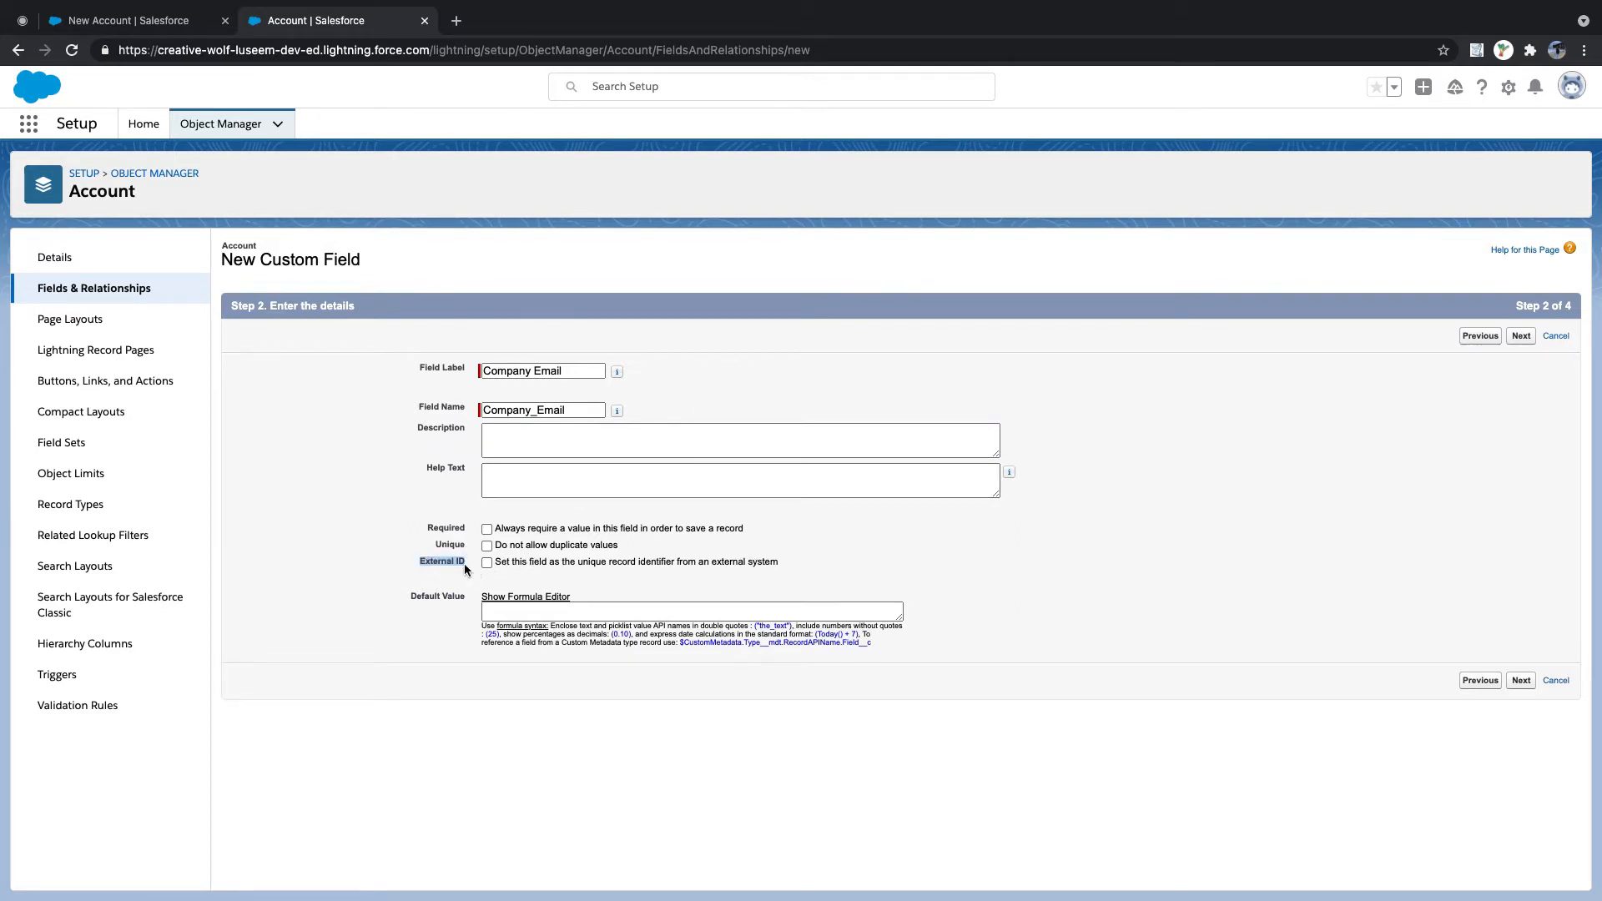
left_click(468, 562)
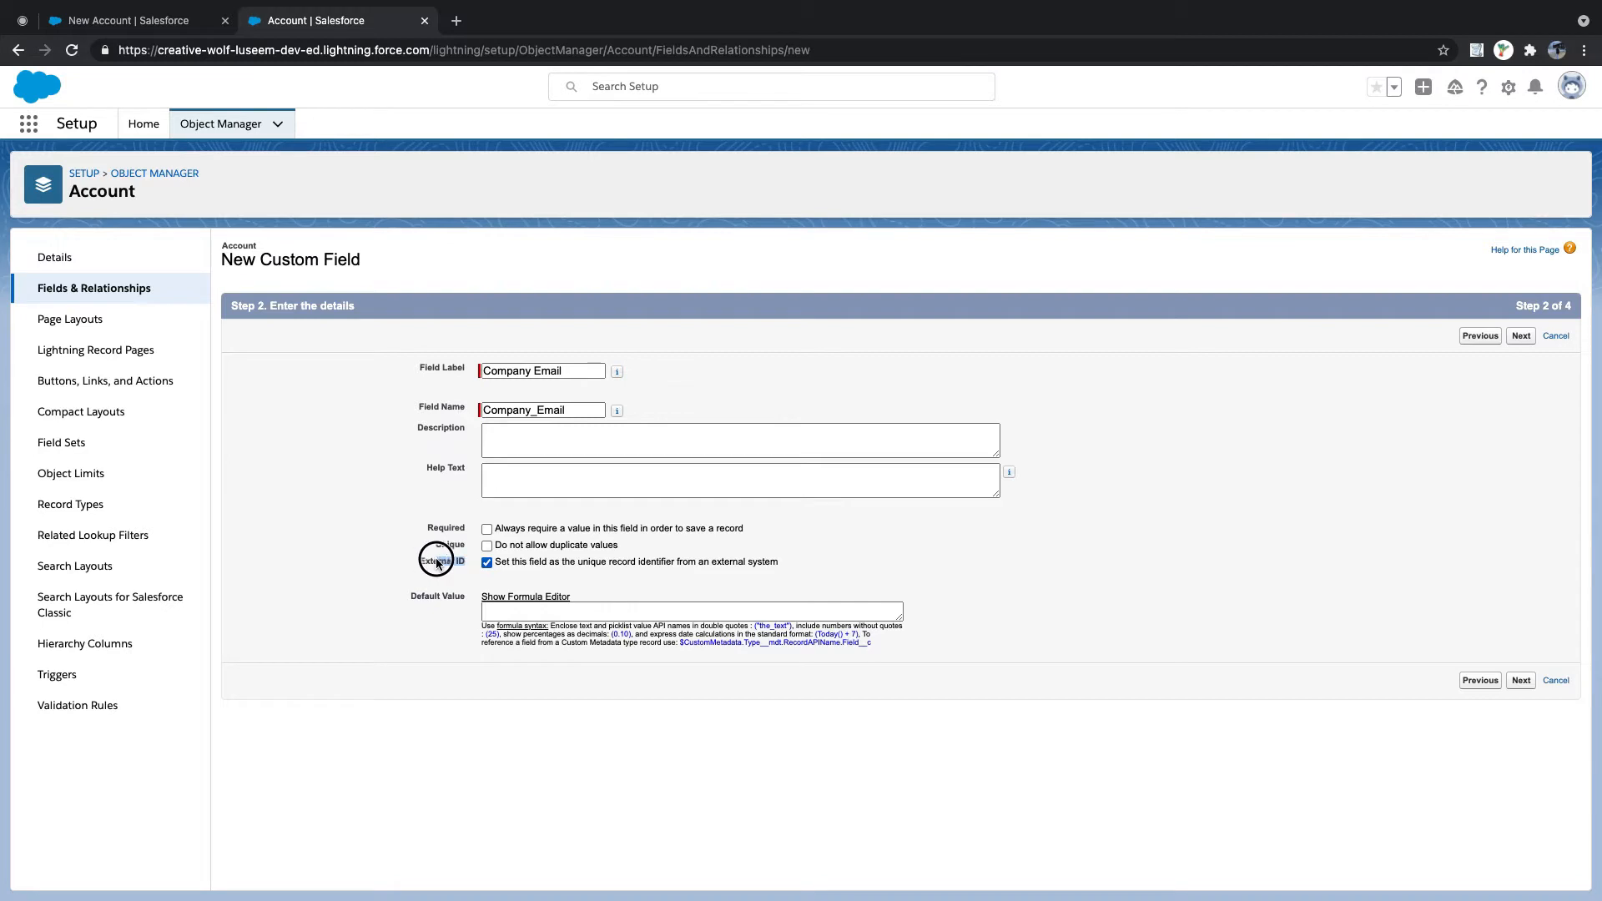
left_click(487, 564)
left_click(1523, 338)
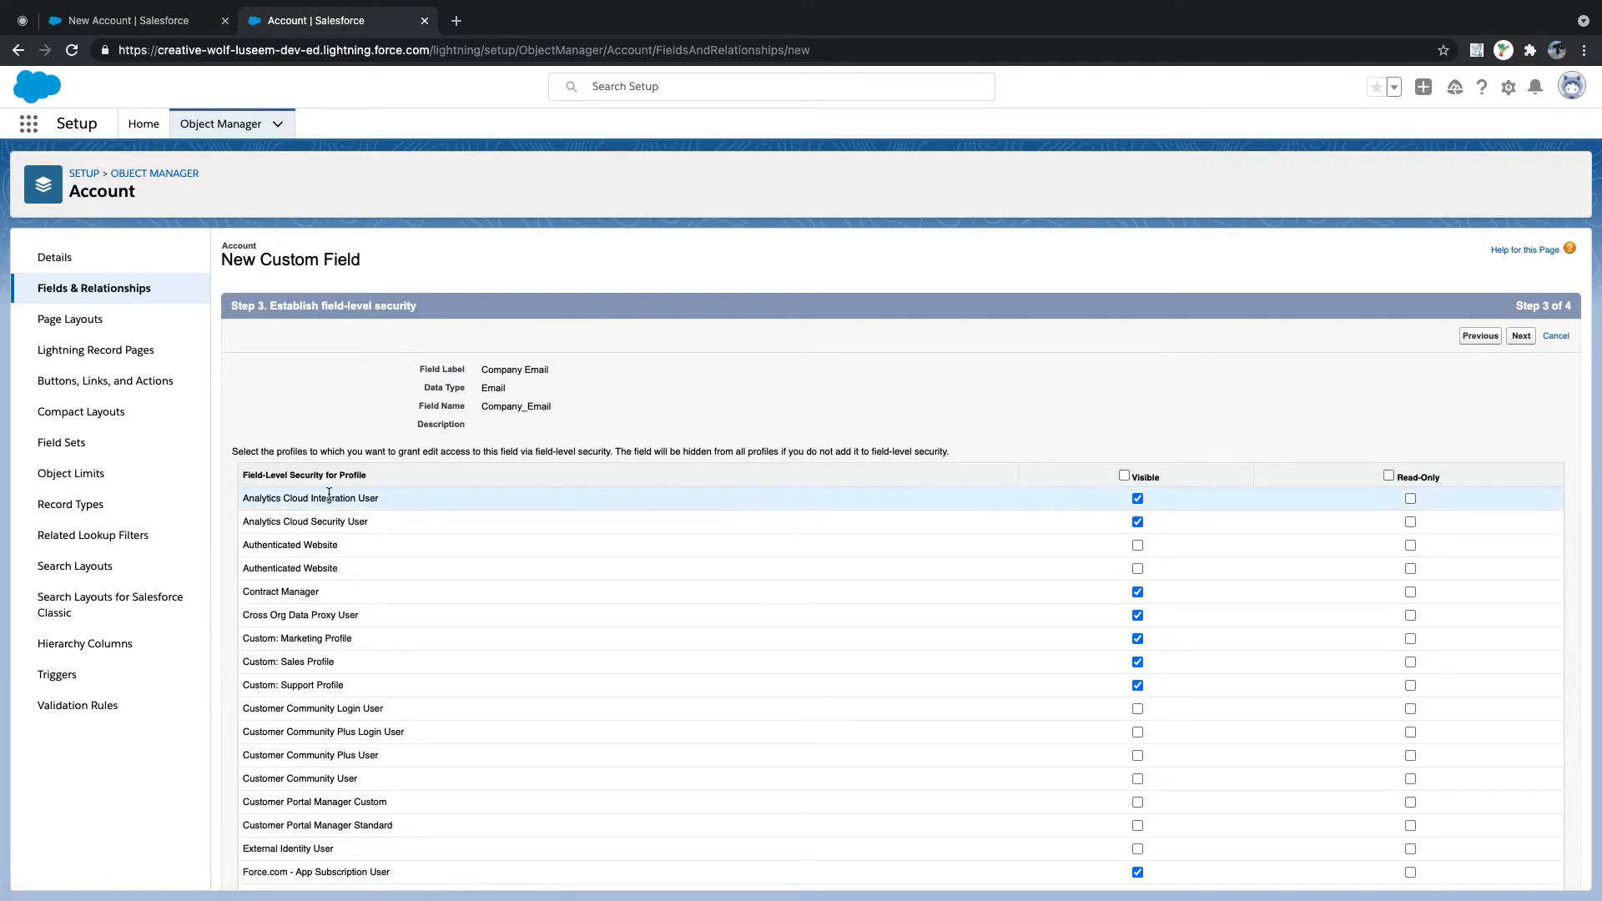
- Make Company Email visible to every profile and save the field with all four Account page layouts included
left_click_drag(238, 479, 396, 477)
left_click(1125, 476)
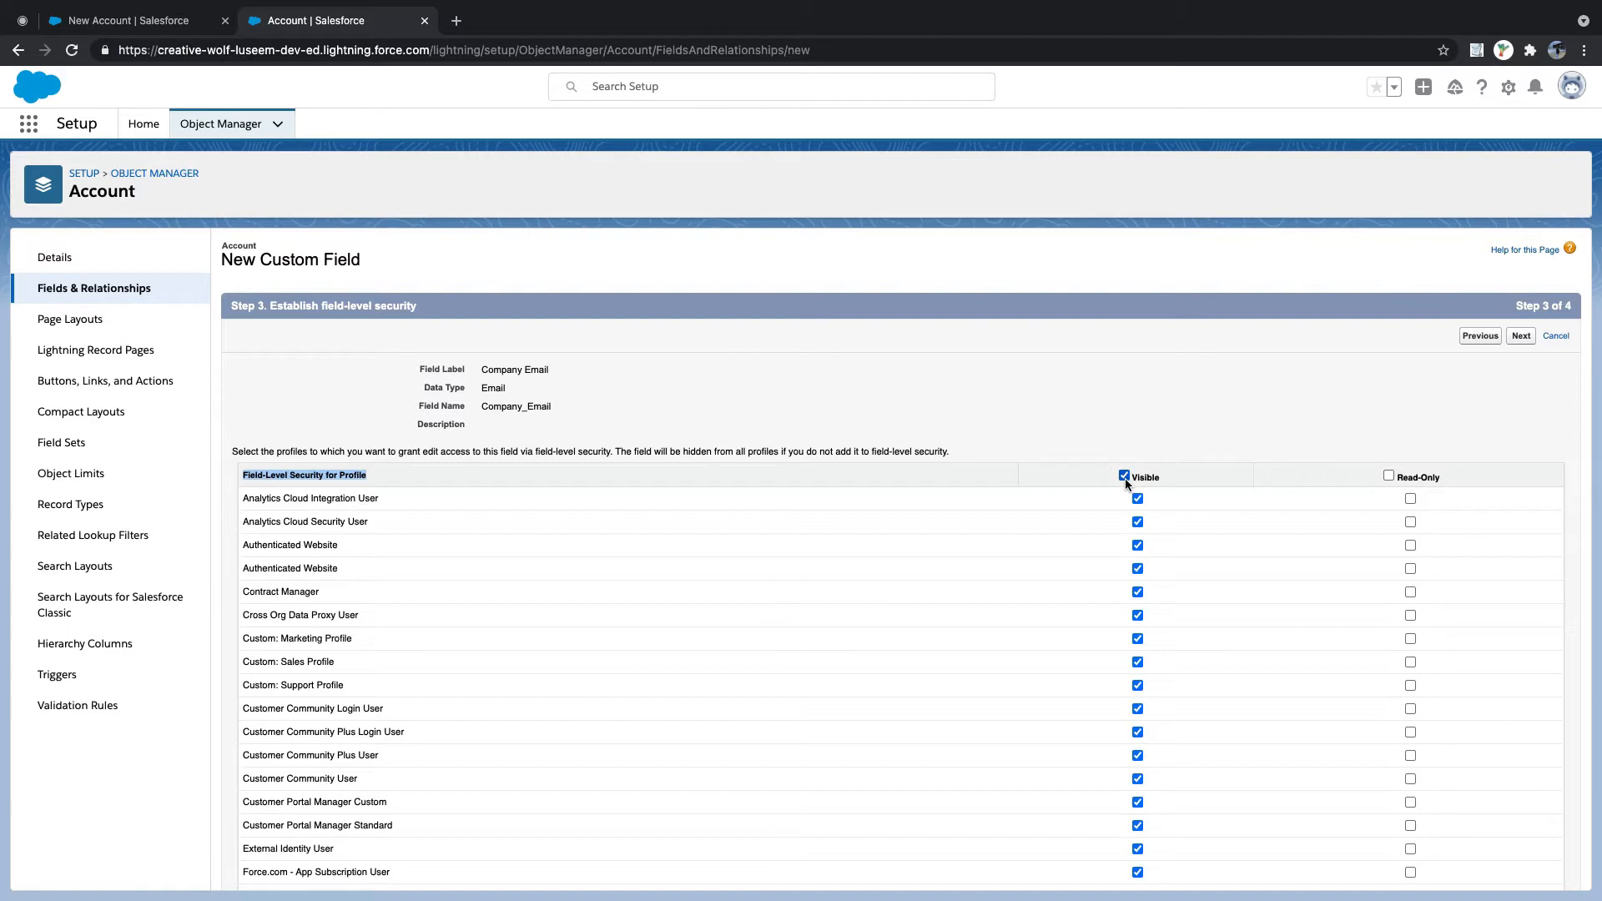
scroll(1120, 477, "down", 3)
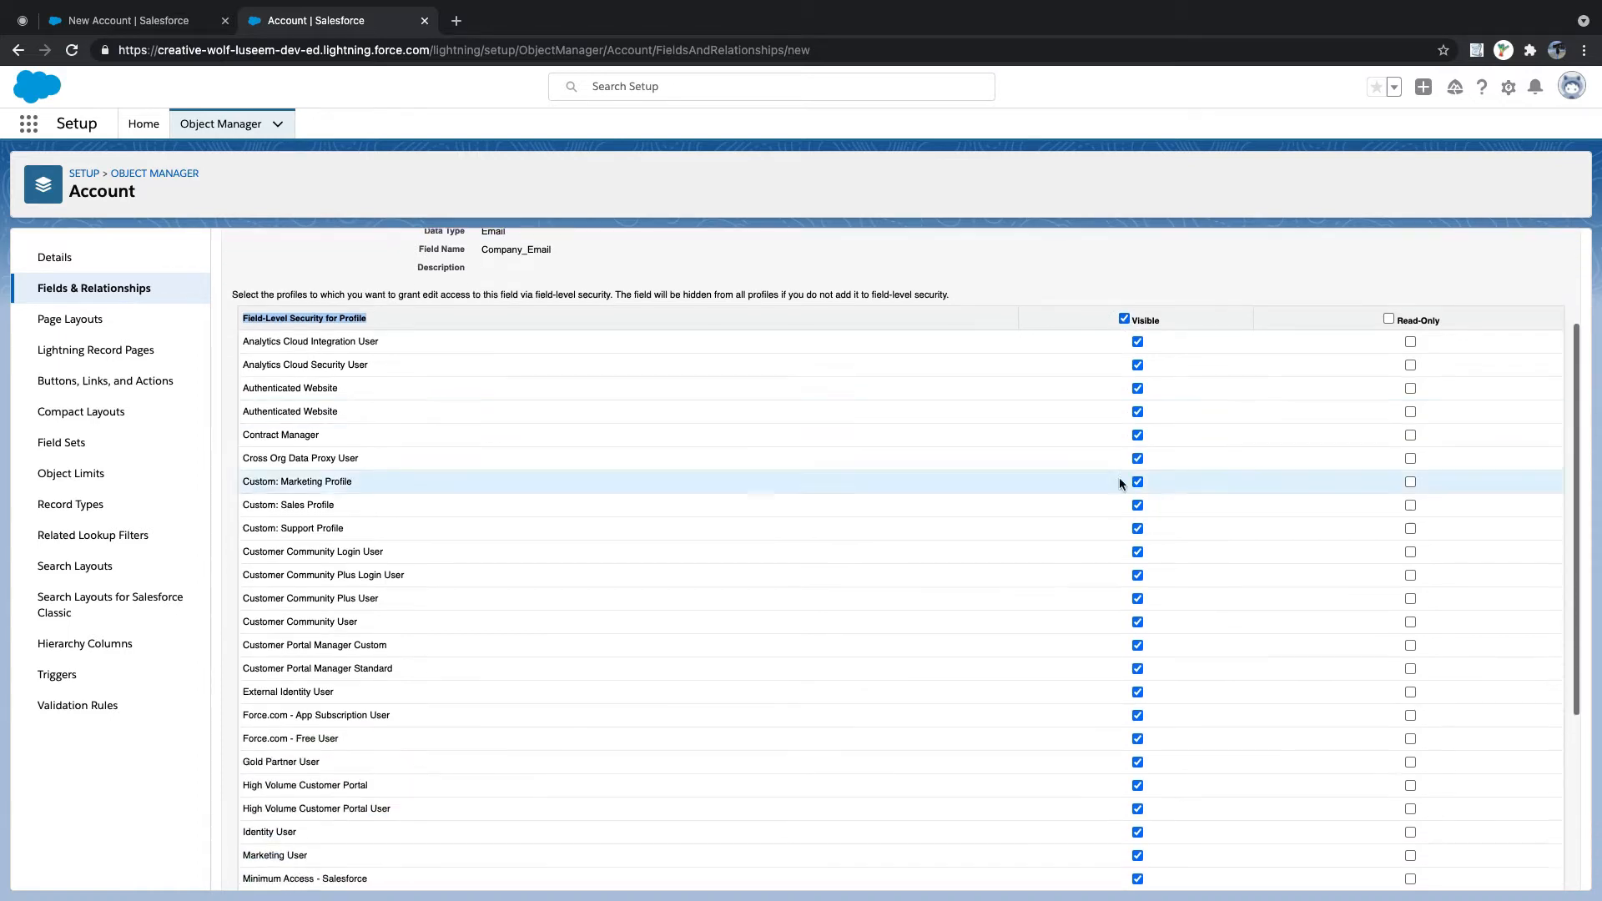
scroll(469, 791, "down", 3)
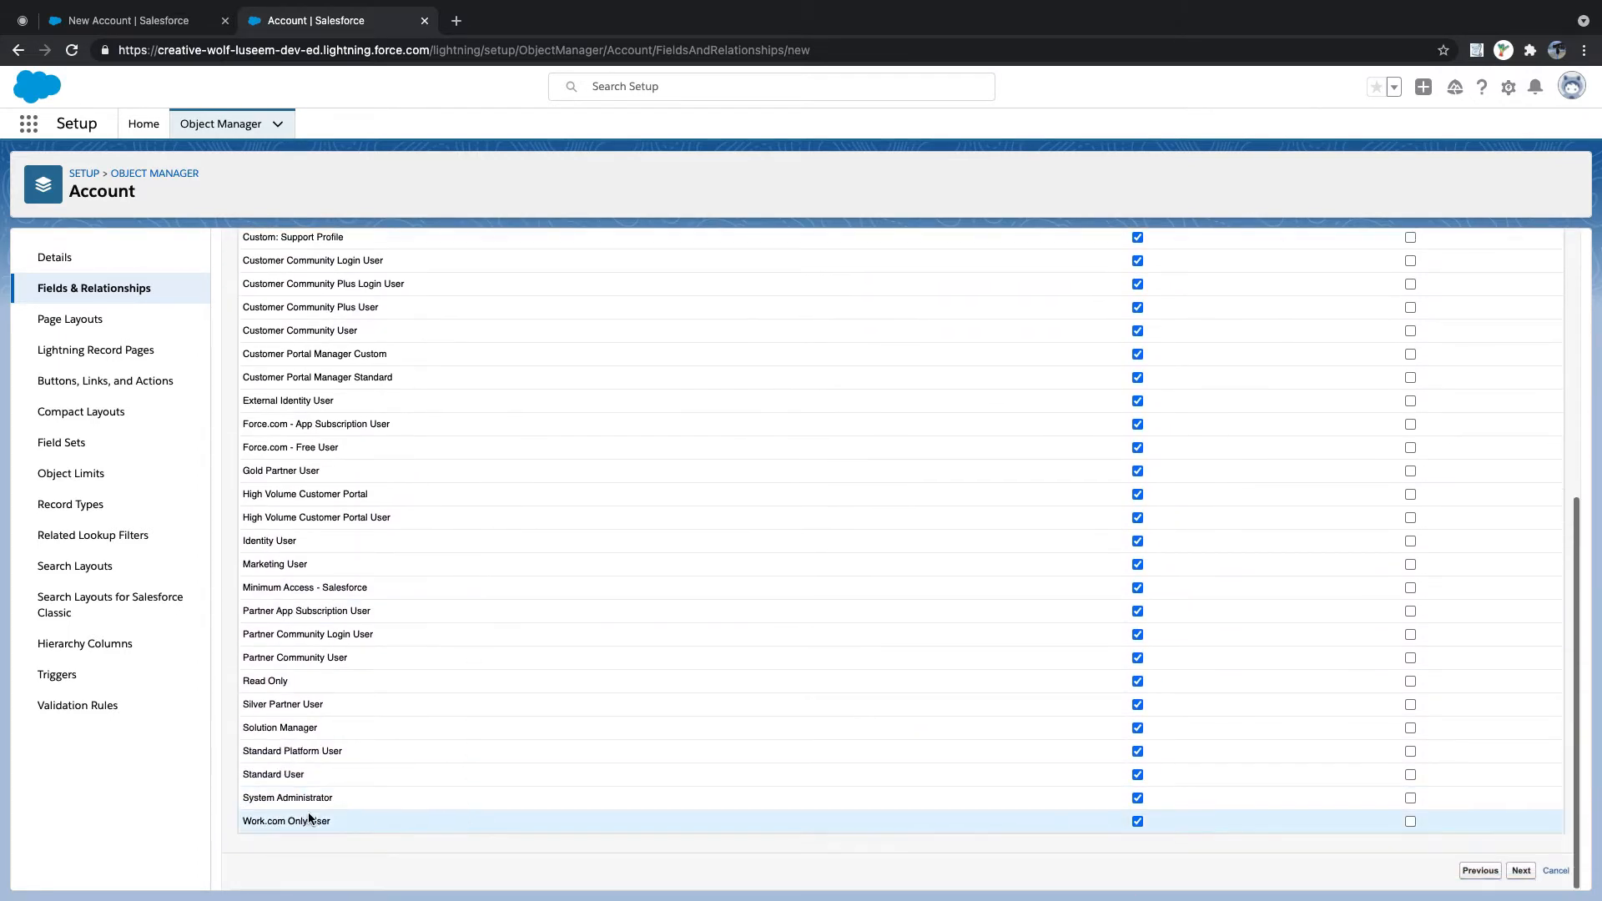
scroll(349, 793, "up", 5)
scroll(349, 793, "up", 1)
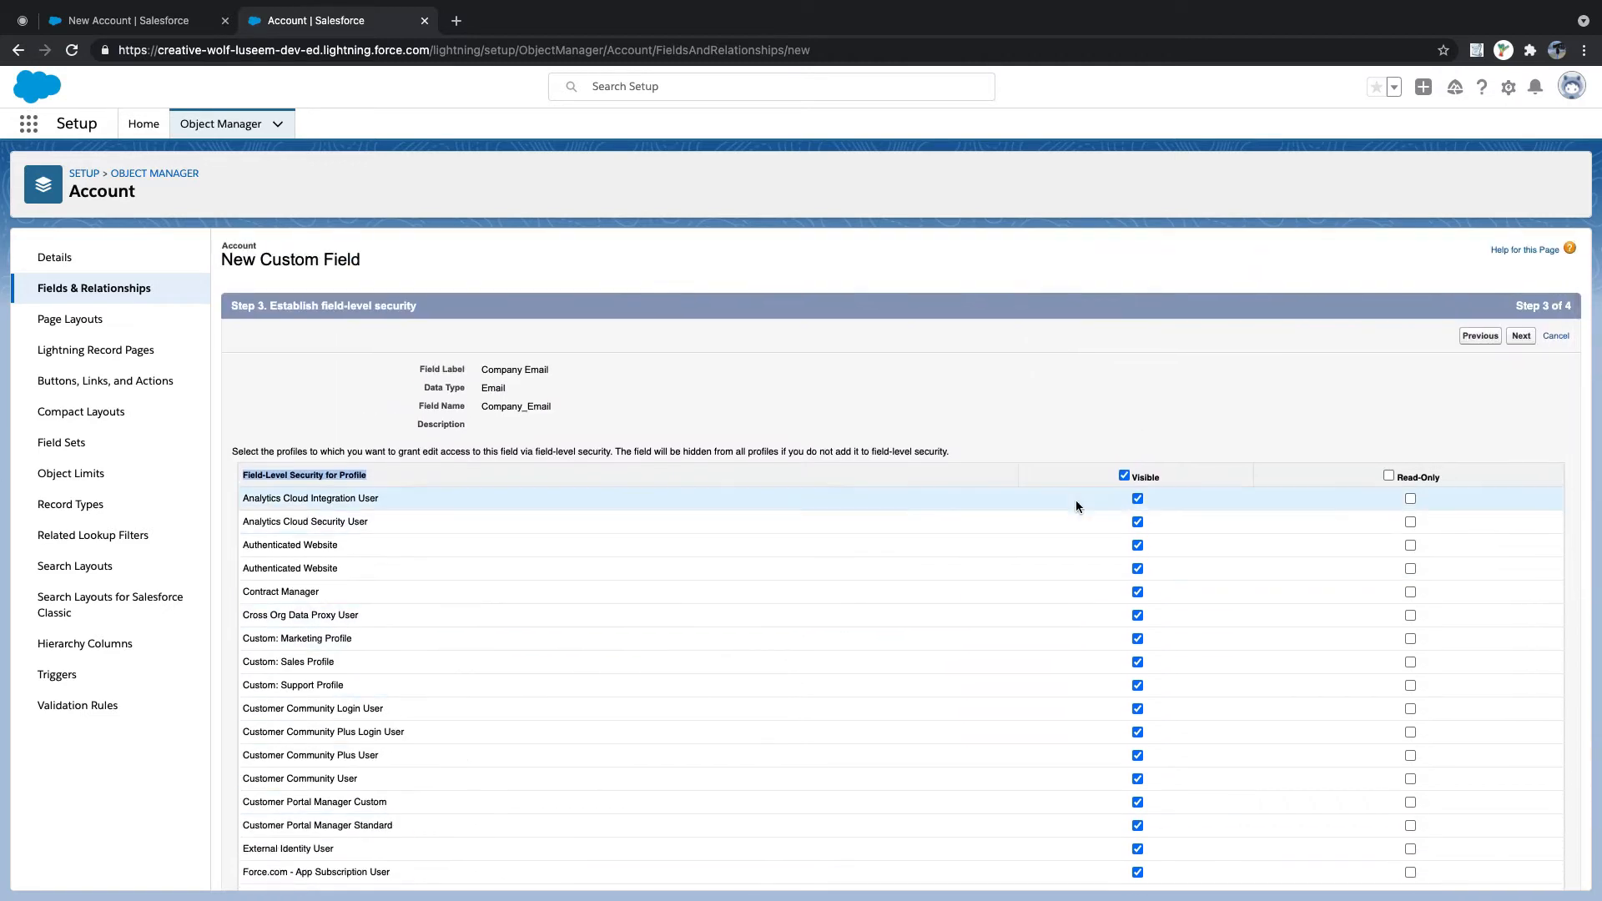
left_click(1523, 337)
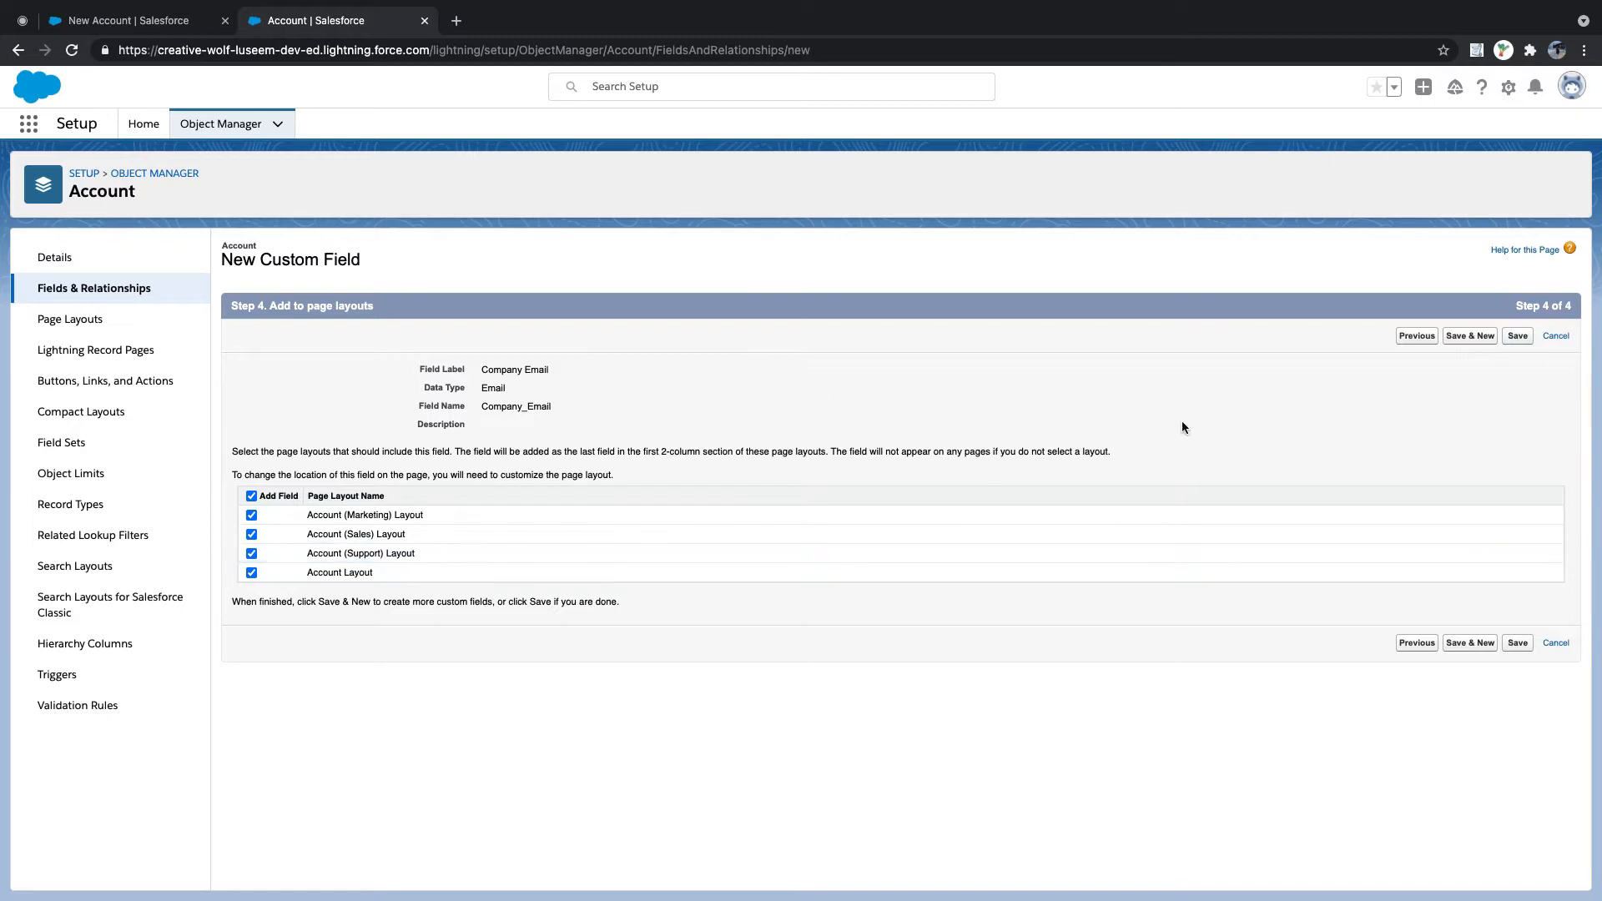
left_click(1520, 338)
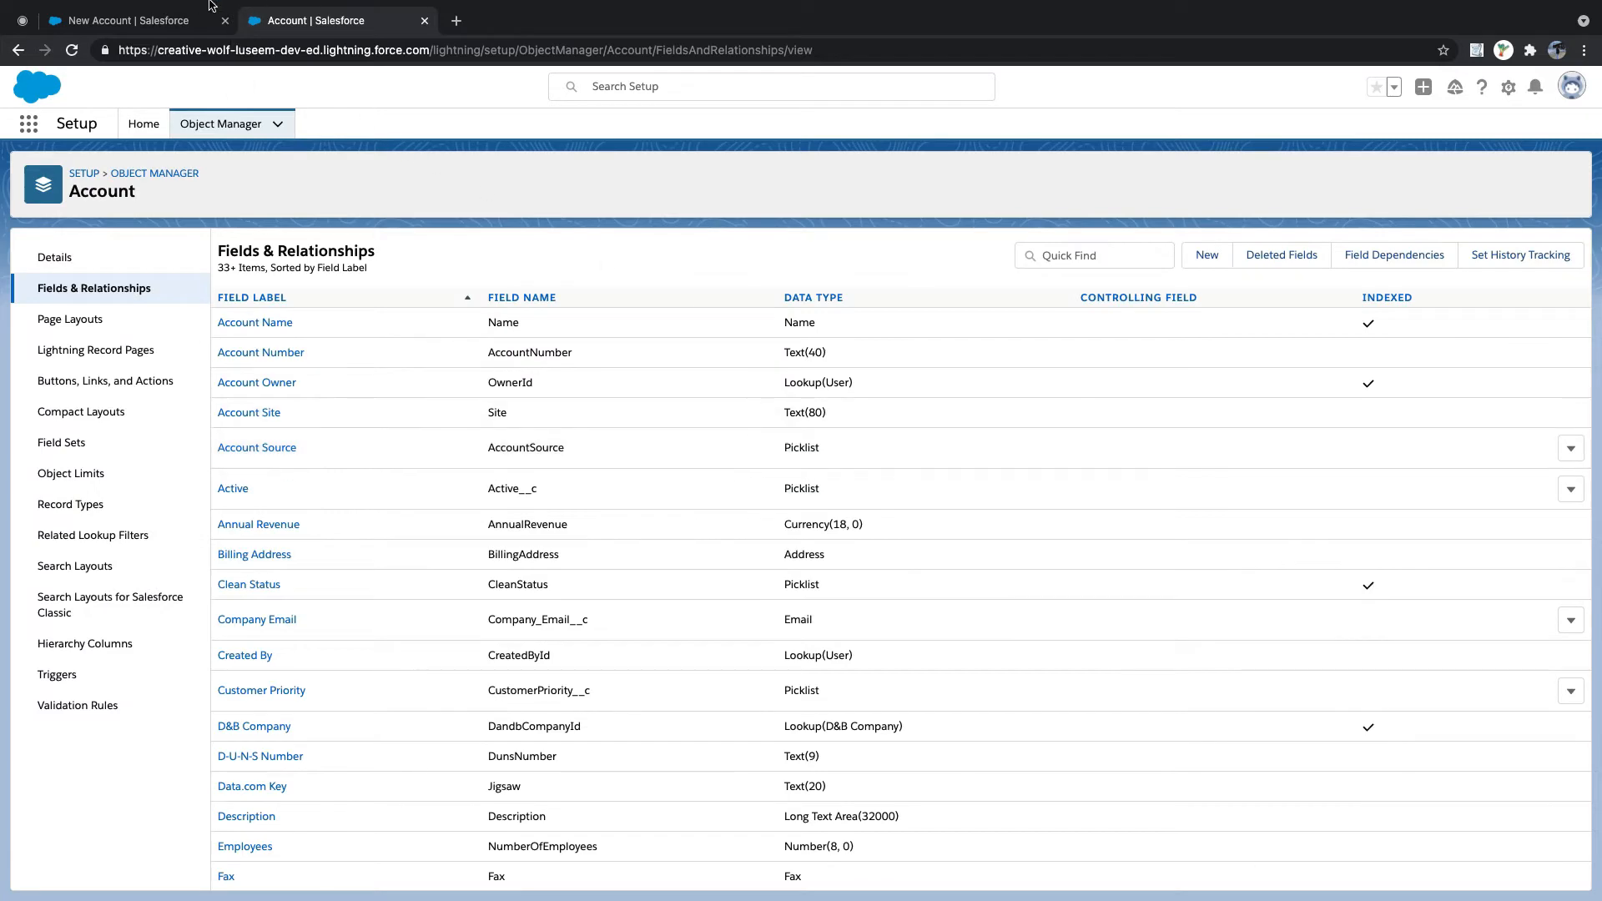
- Discard the unsaved new account form and look through the details of the Prime Account record
left_click(186, 20)
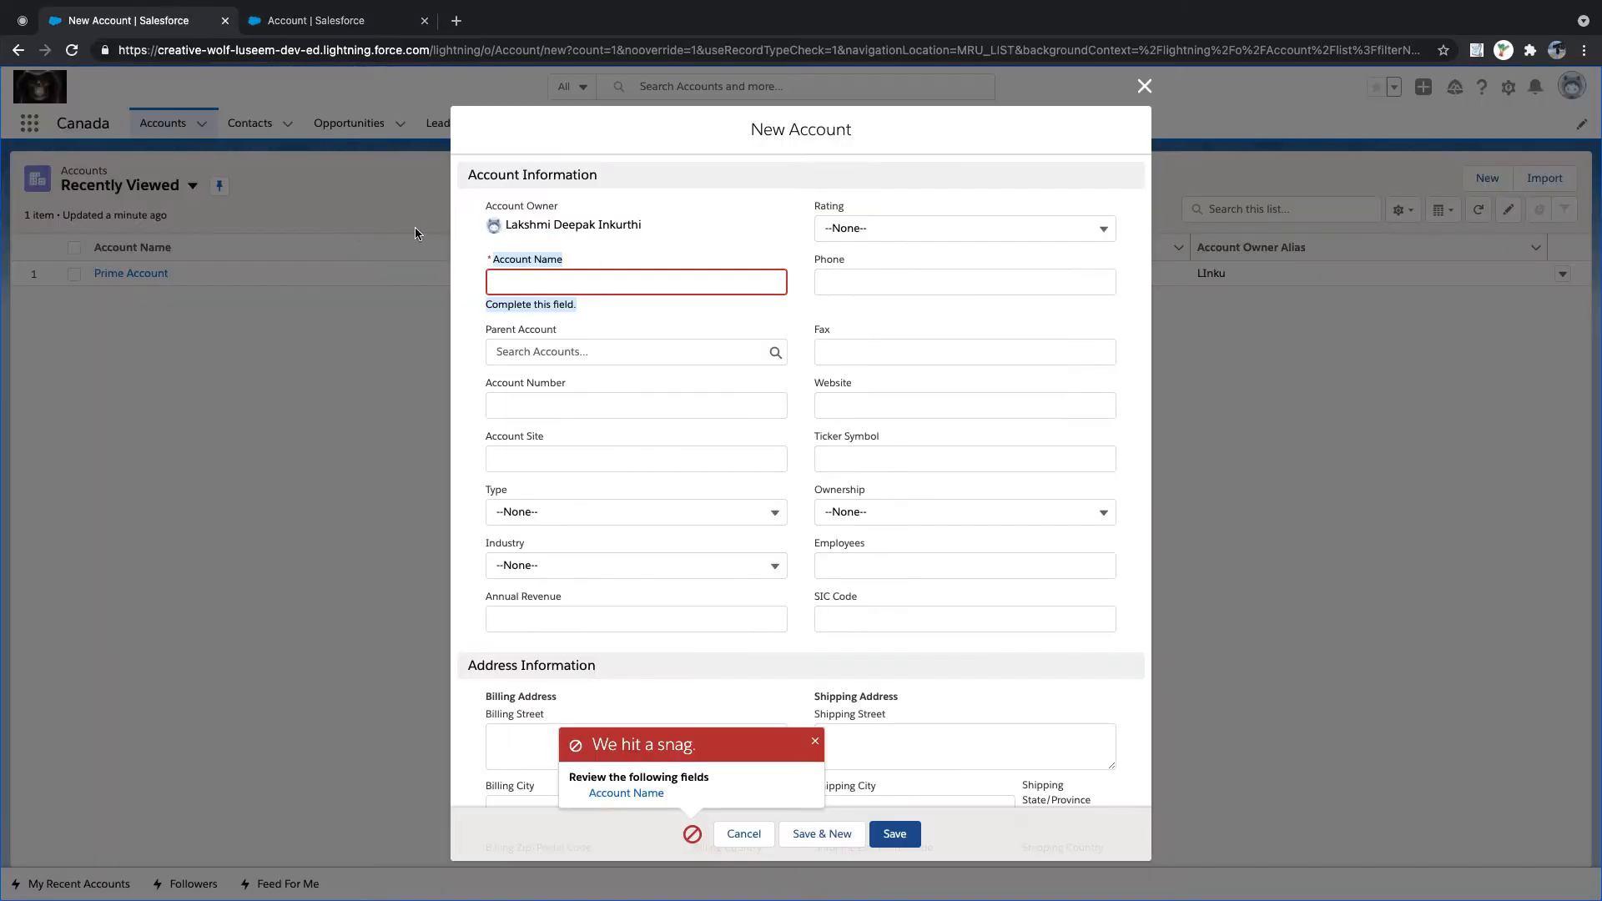
left_click(1144, 85)
left_click(132, 274)
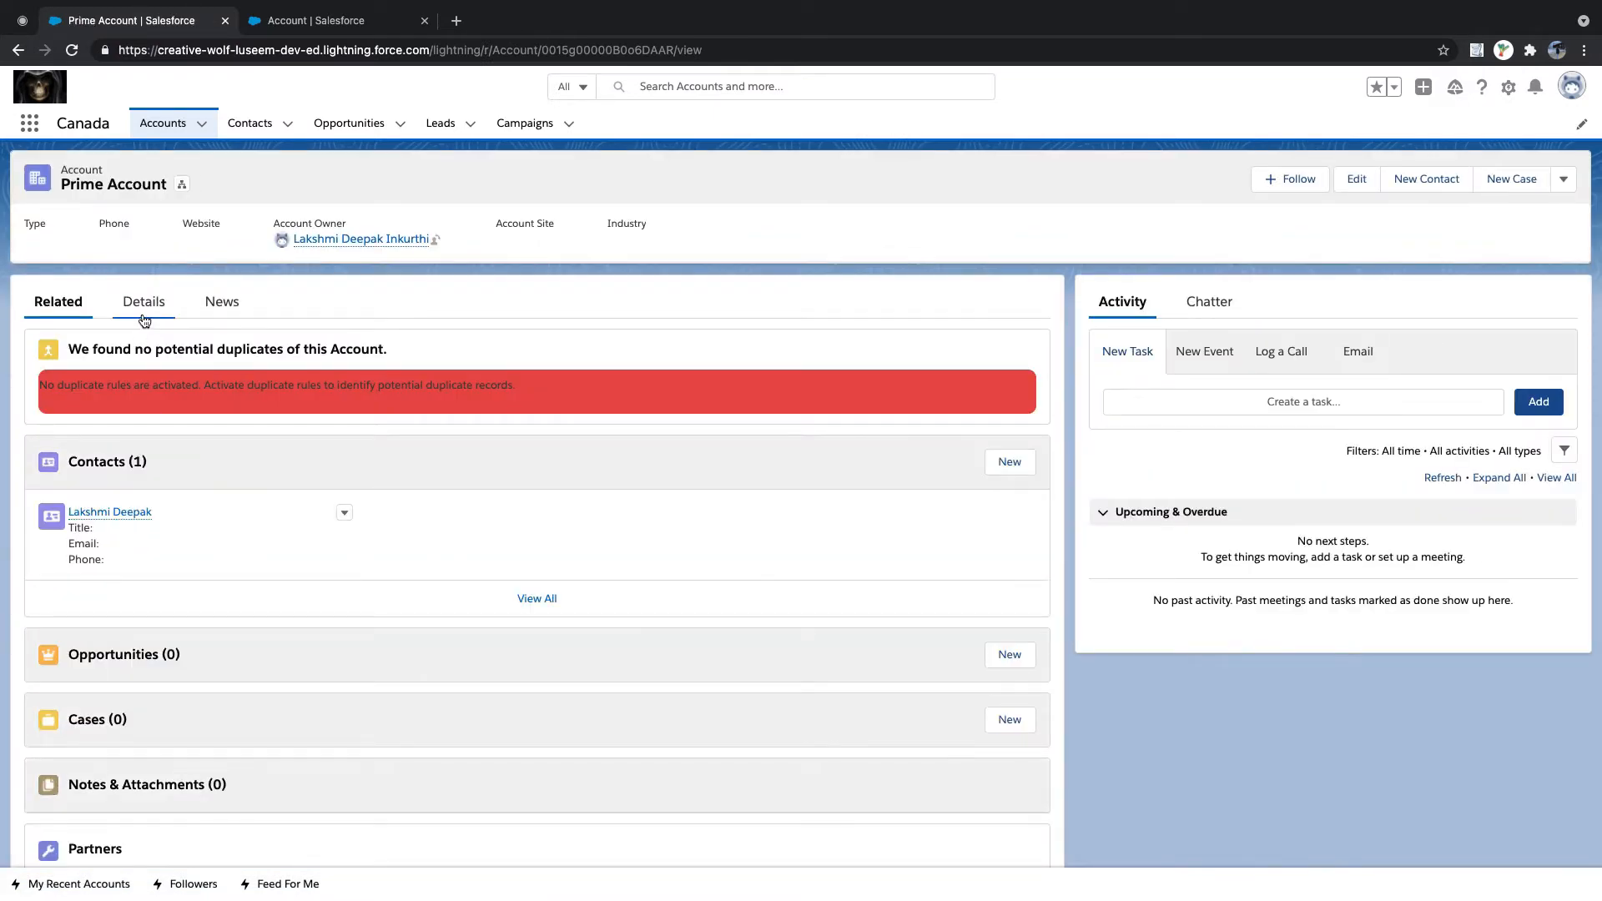
left_click(143, 308)
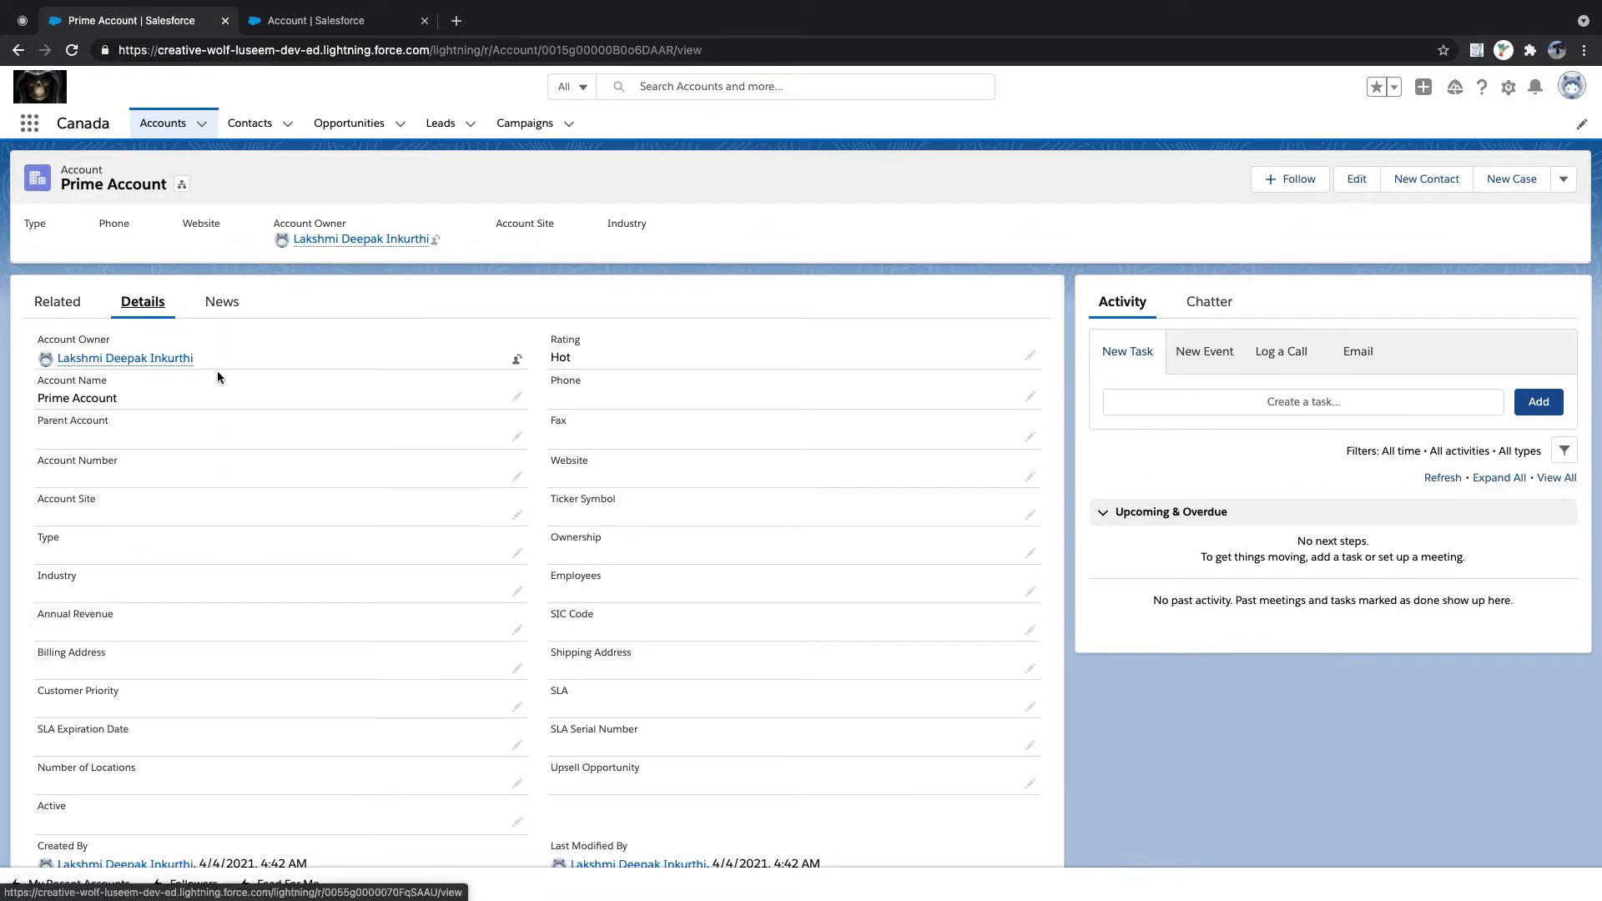
scroll(240, 379, "down", 3)
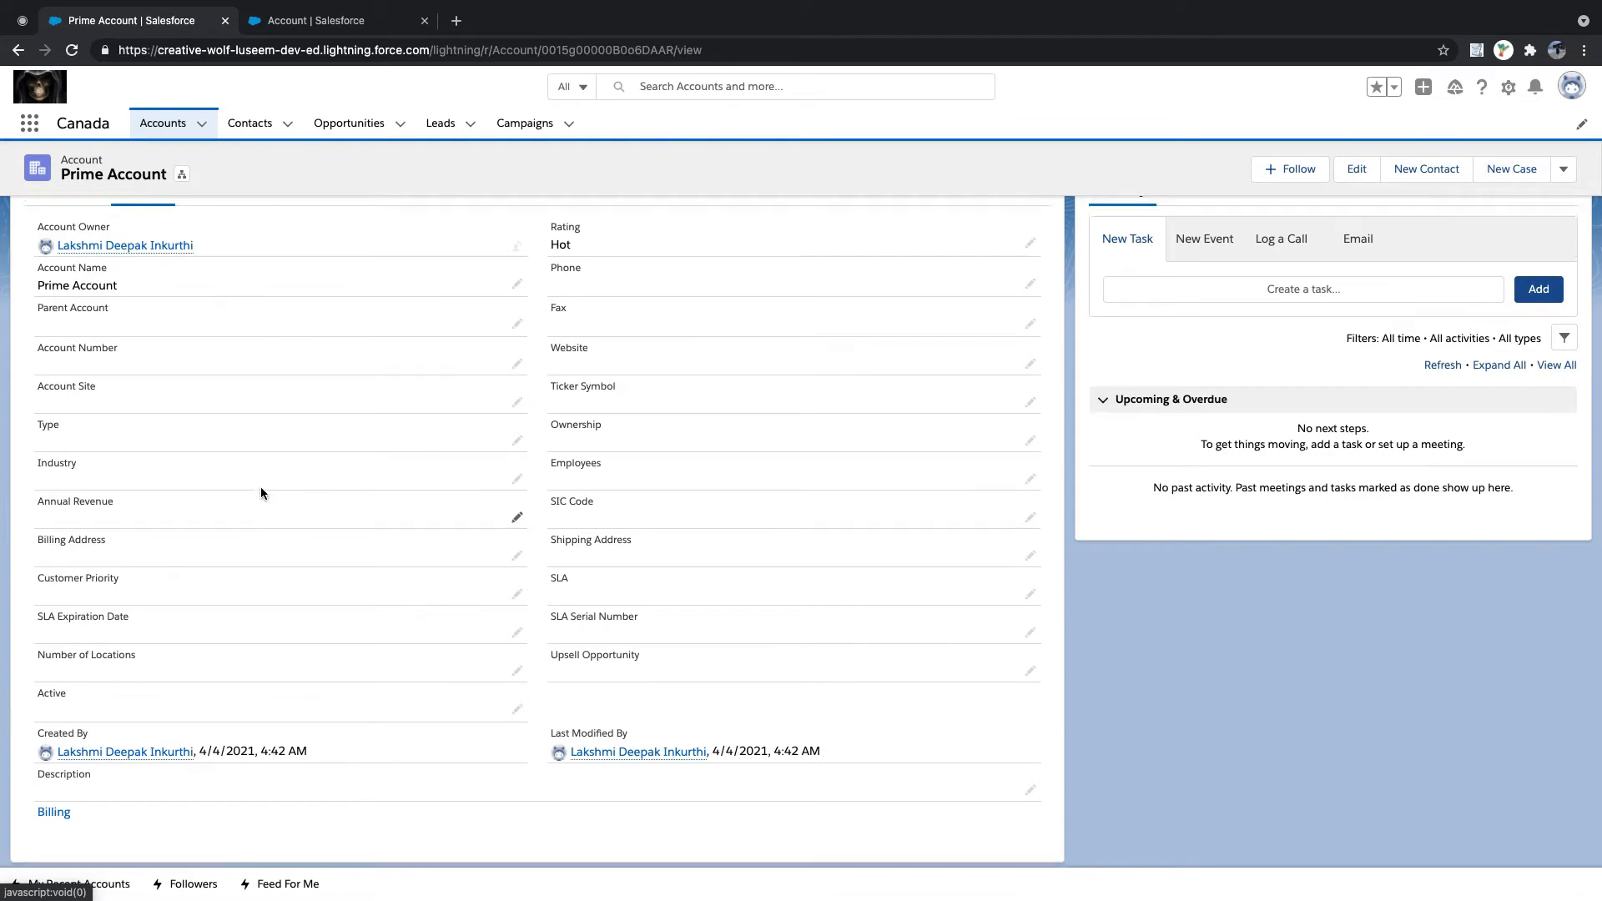
scroll(260, 487, "up", 3)
- Reload the Prime Account record and examine the Company Email field and the arrangement of its detail fields
left_click(73, 48)
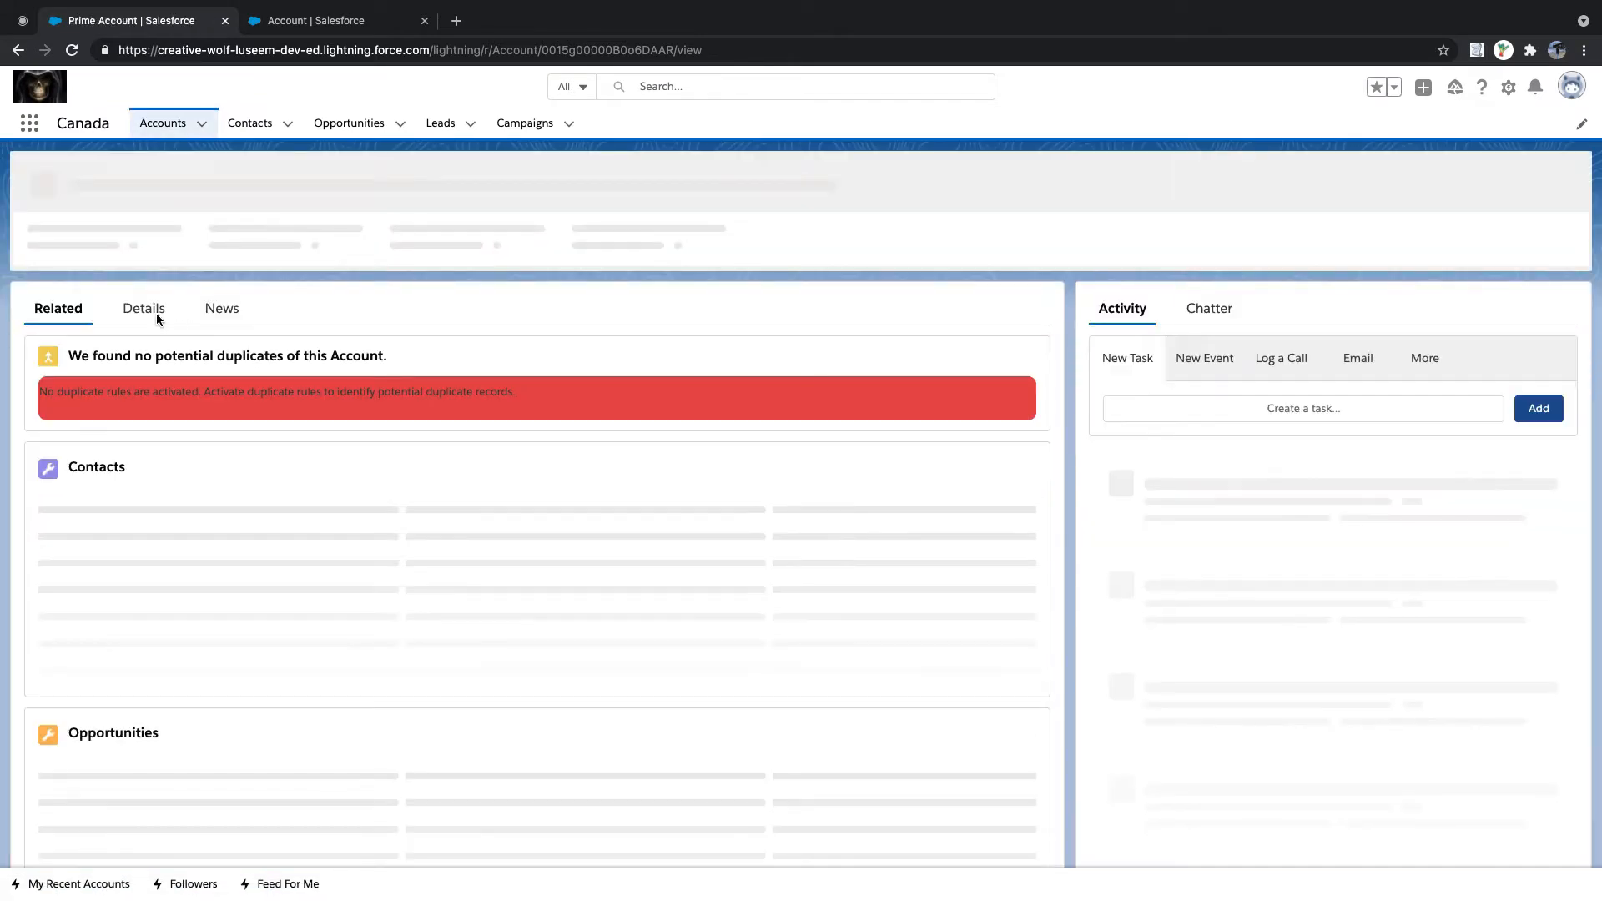
left_click(148, 317)
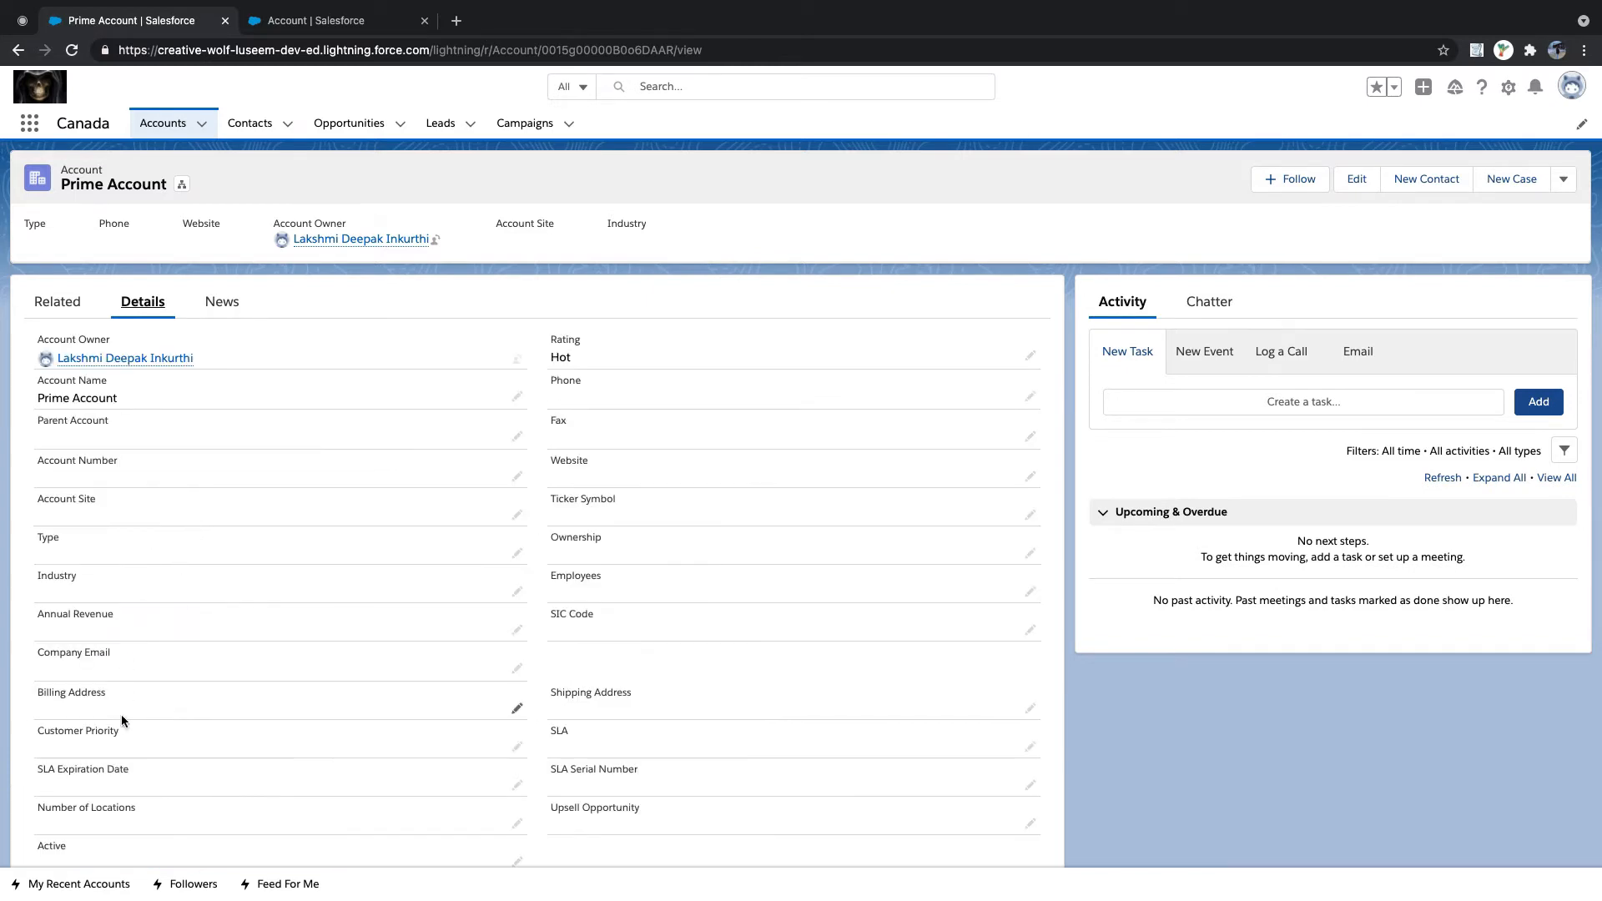
left_click_drag(40, 653, 120, 655)
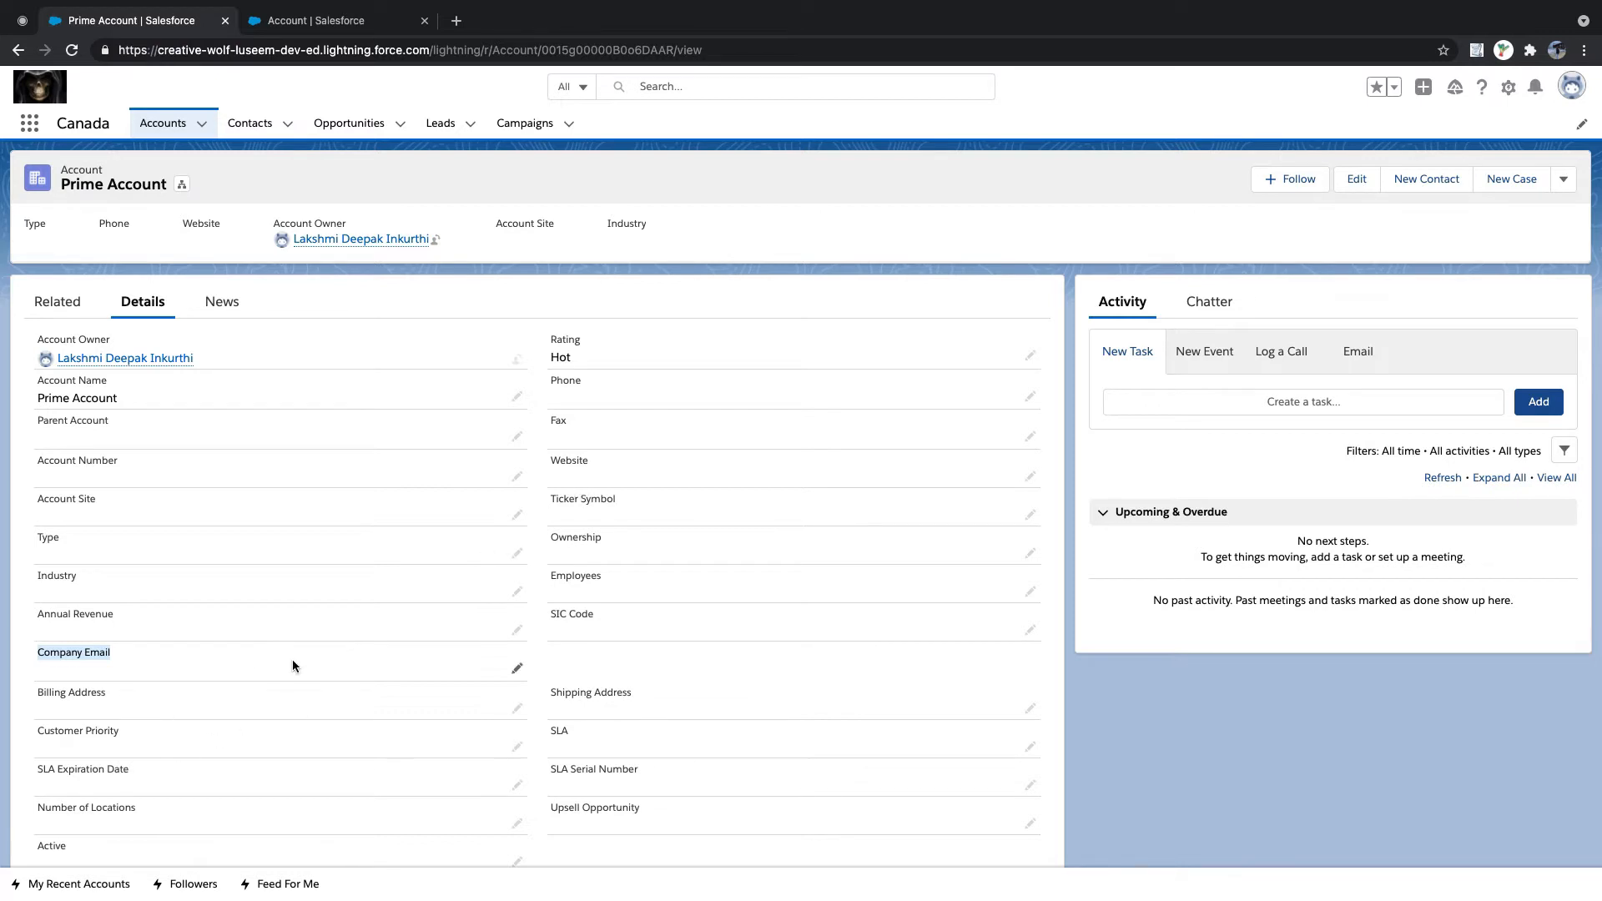
left_click_drag(28, 333, 996, 767)
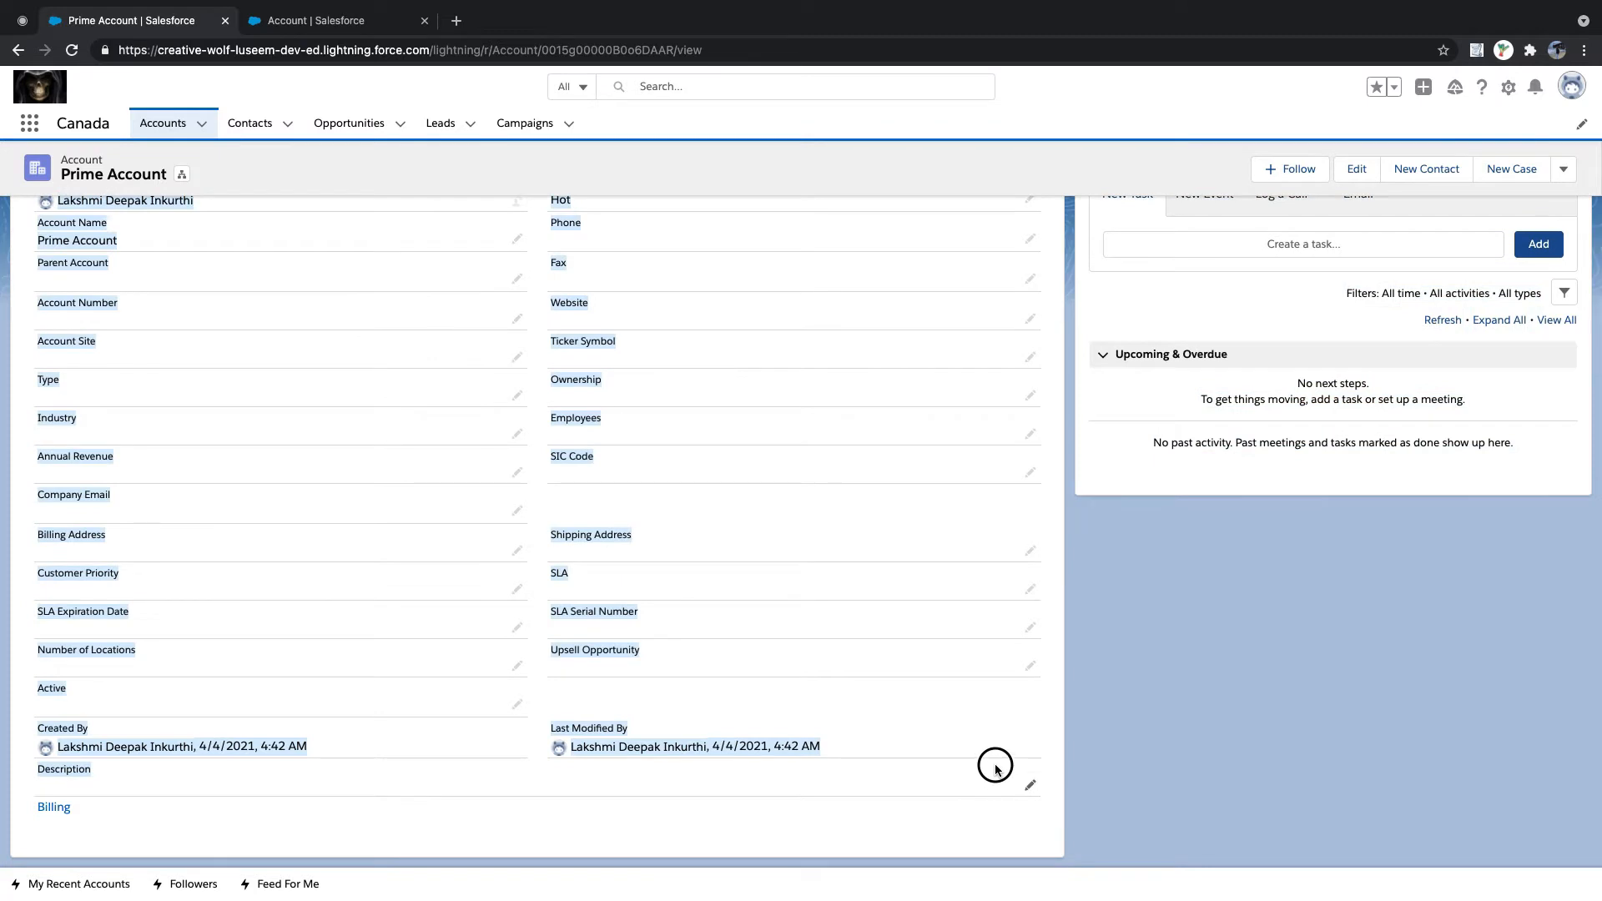
scroll(868, 654, "up", 3)
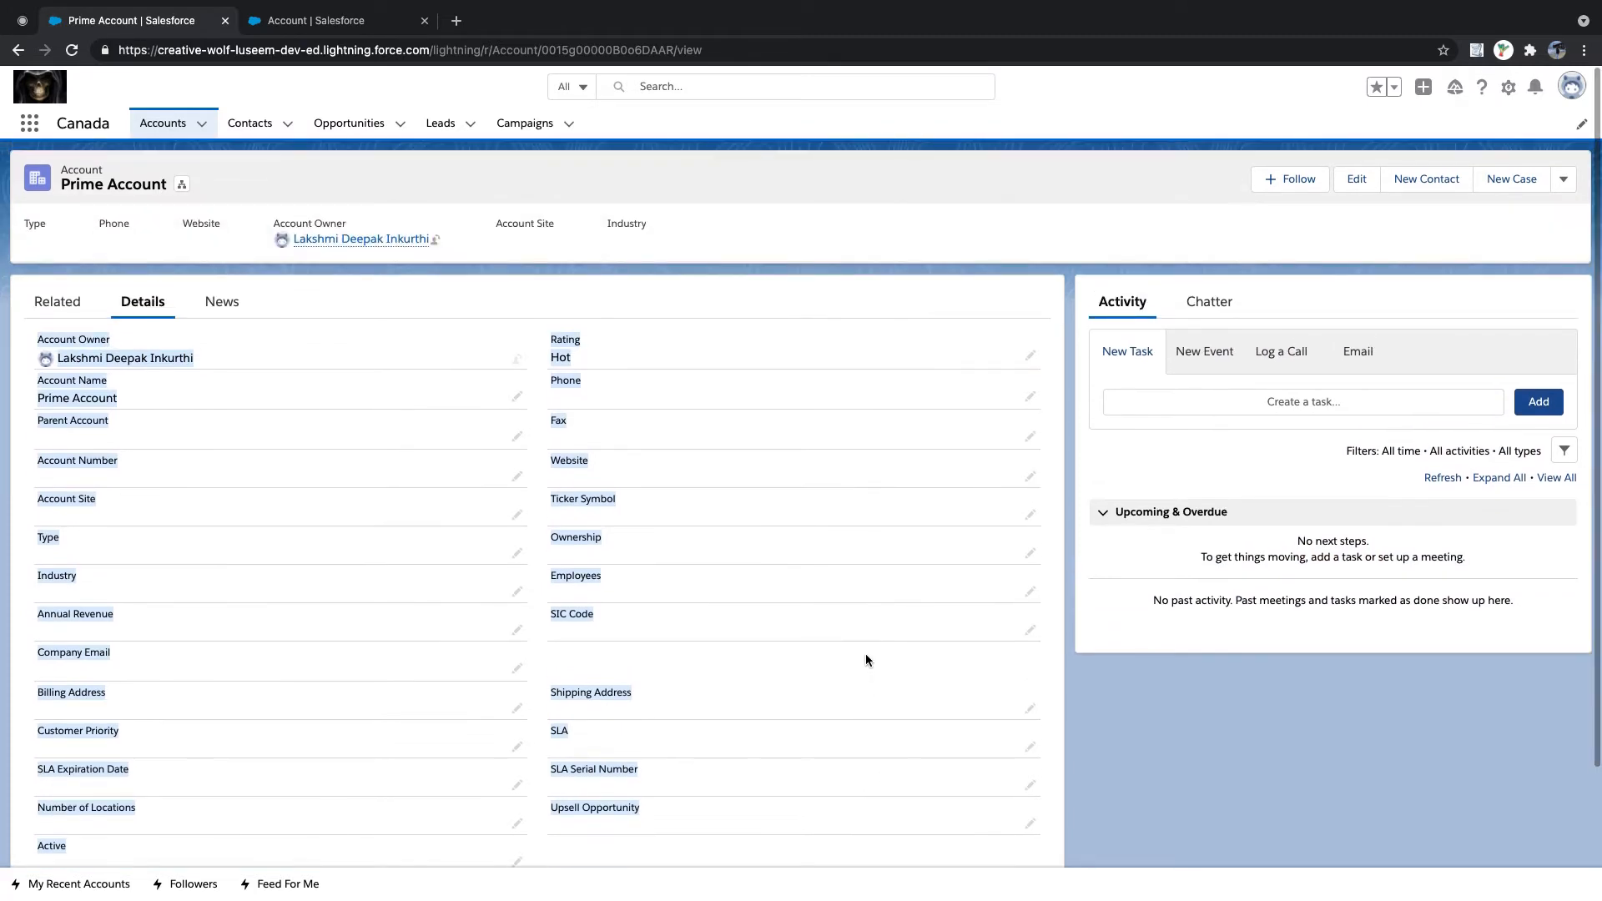
left_click(865, 655)
scroll(865, 654, "down", 1)
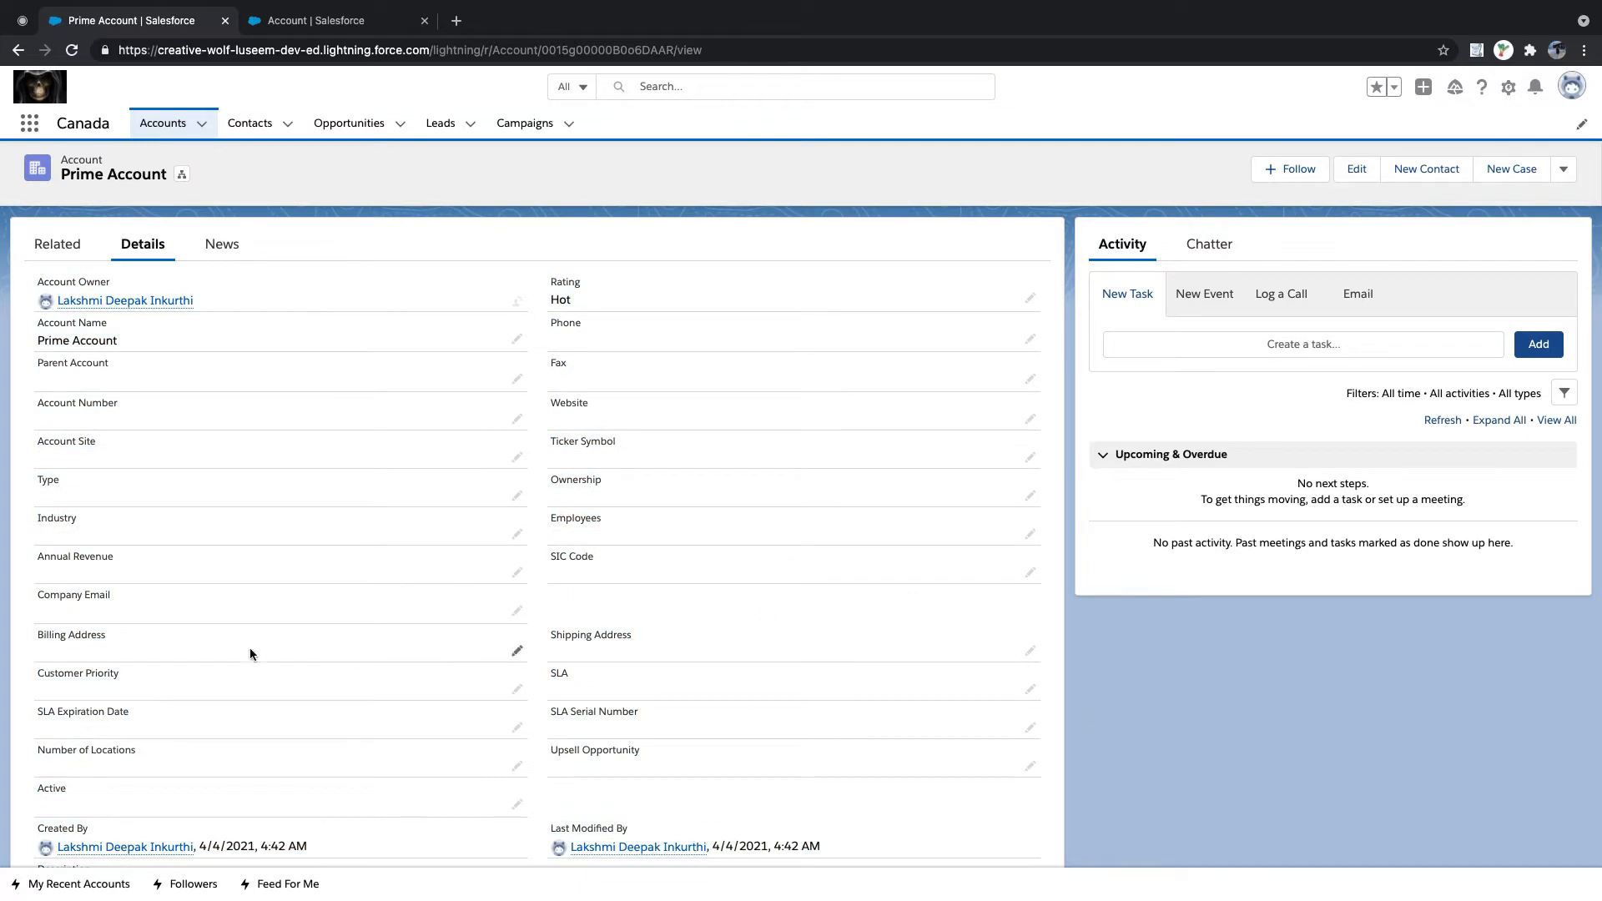
scroll(248, 647, "up", 1)
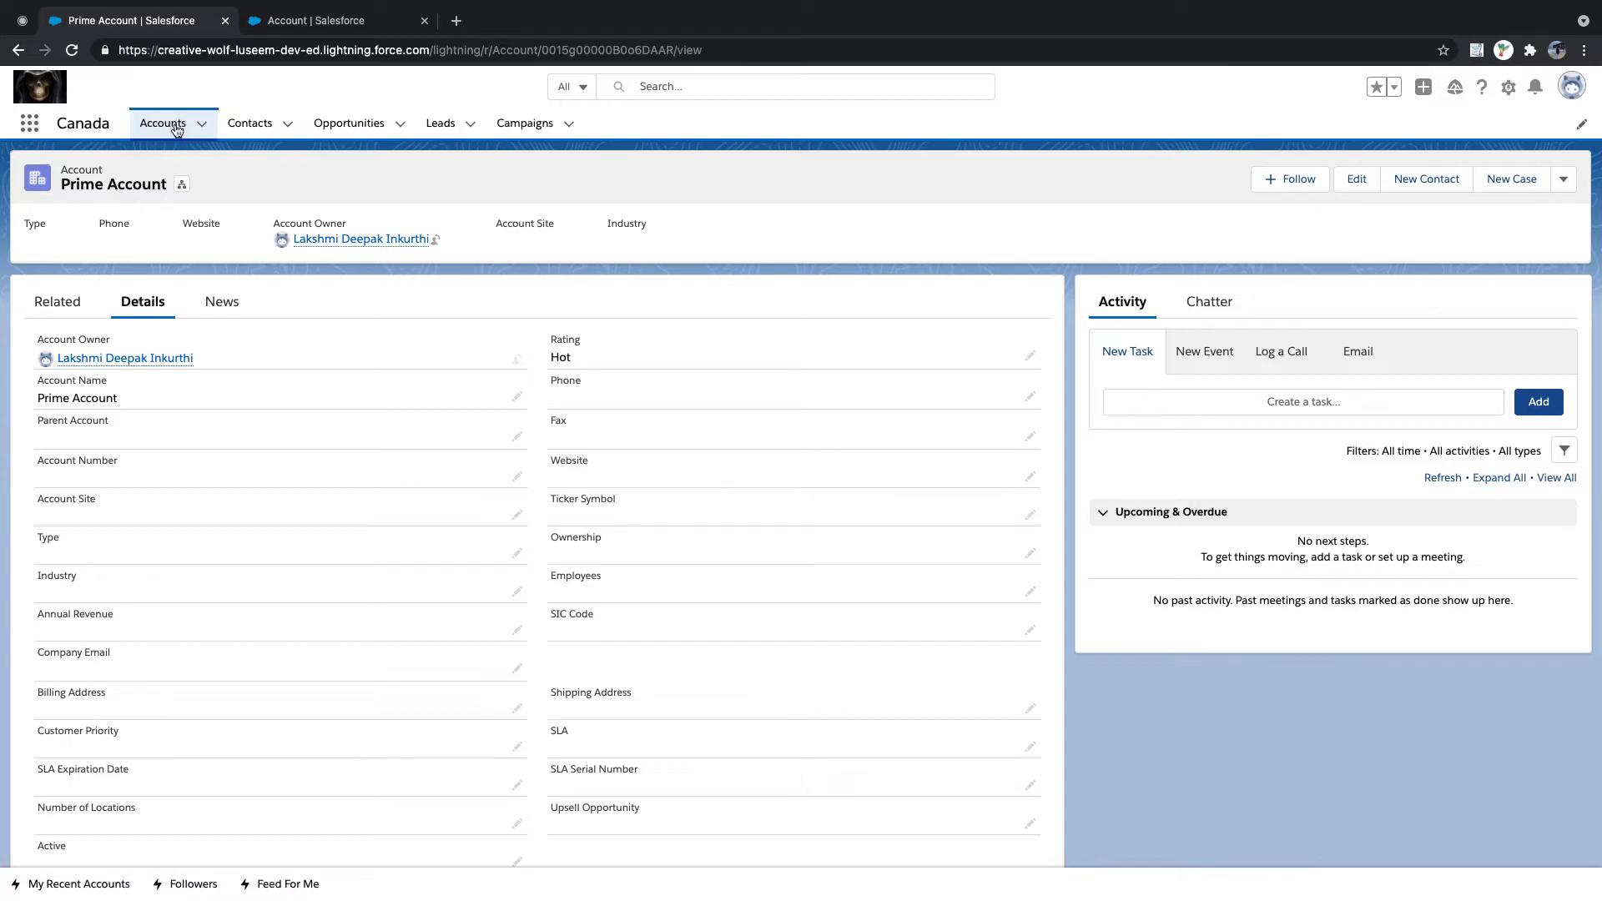
- Open the Account object's page layouts in setup and compare the list with the Prime Account record
left_click(347, 25)
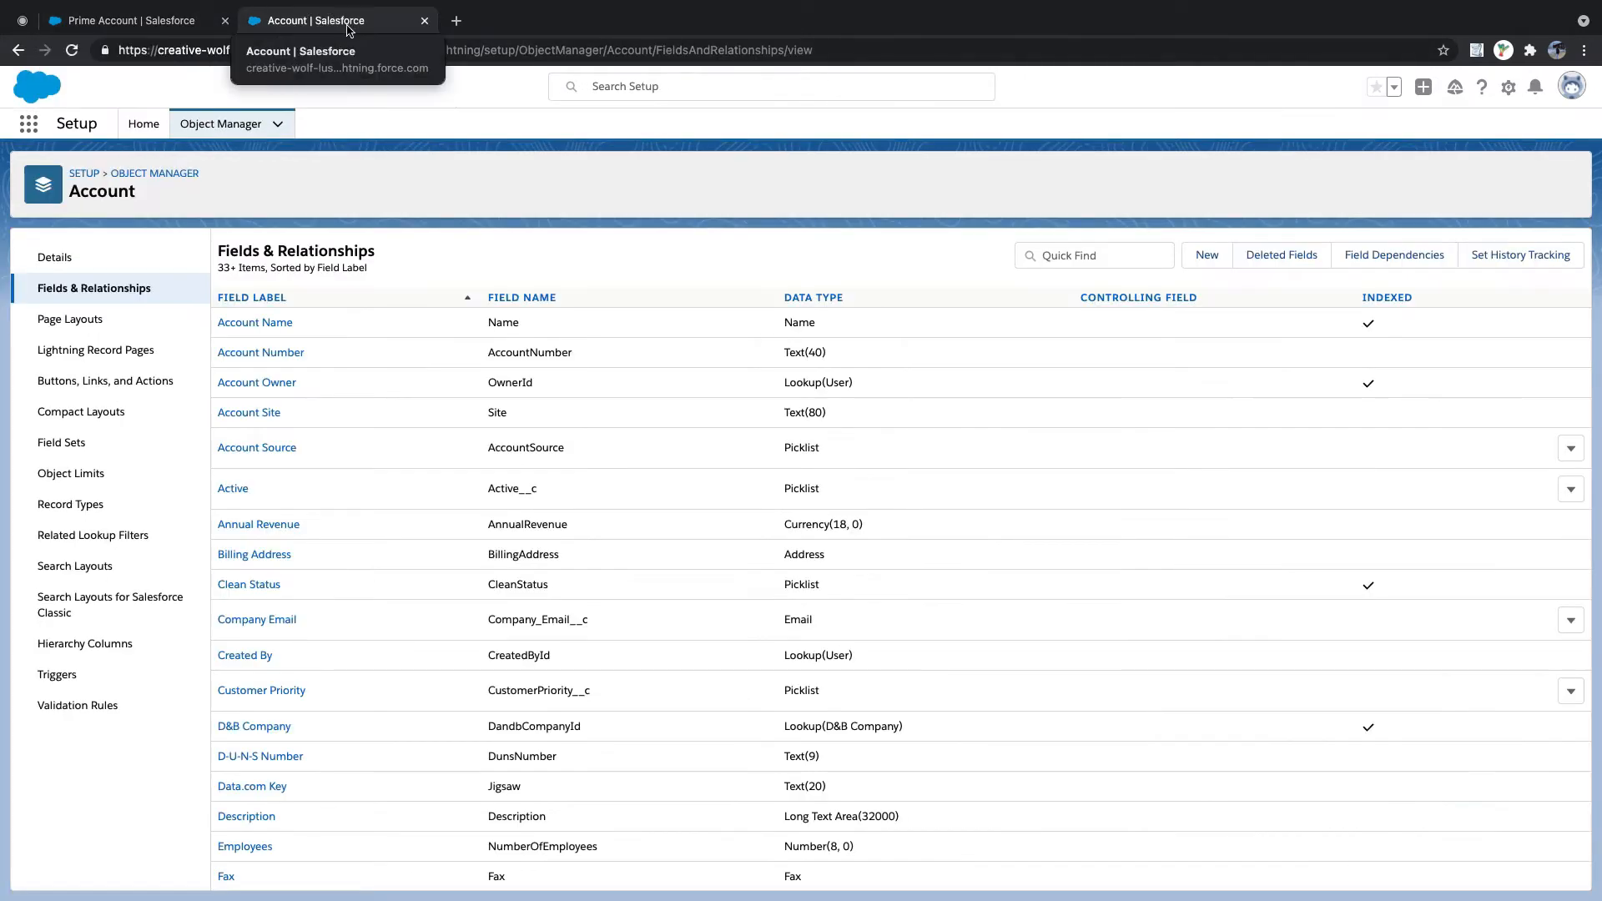
left_click(79, 326)
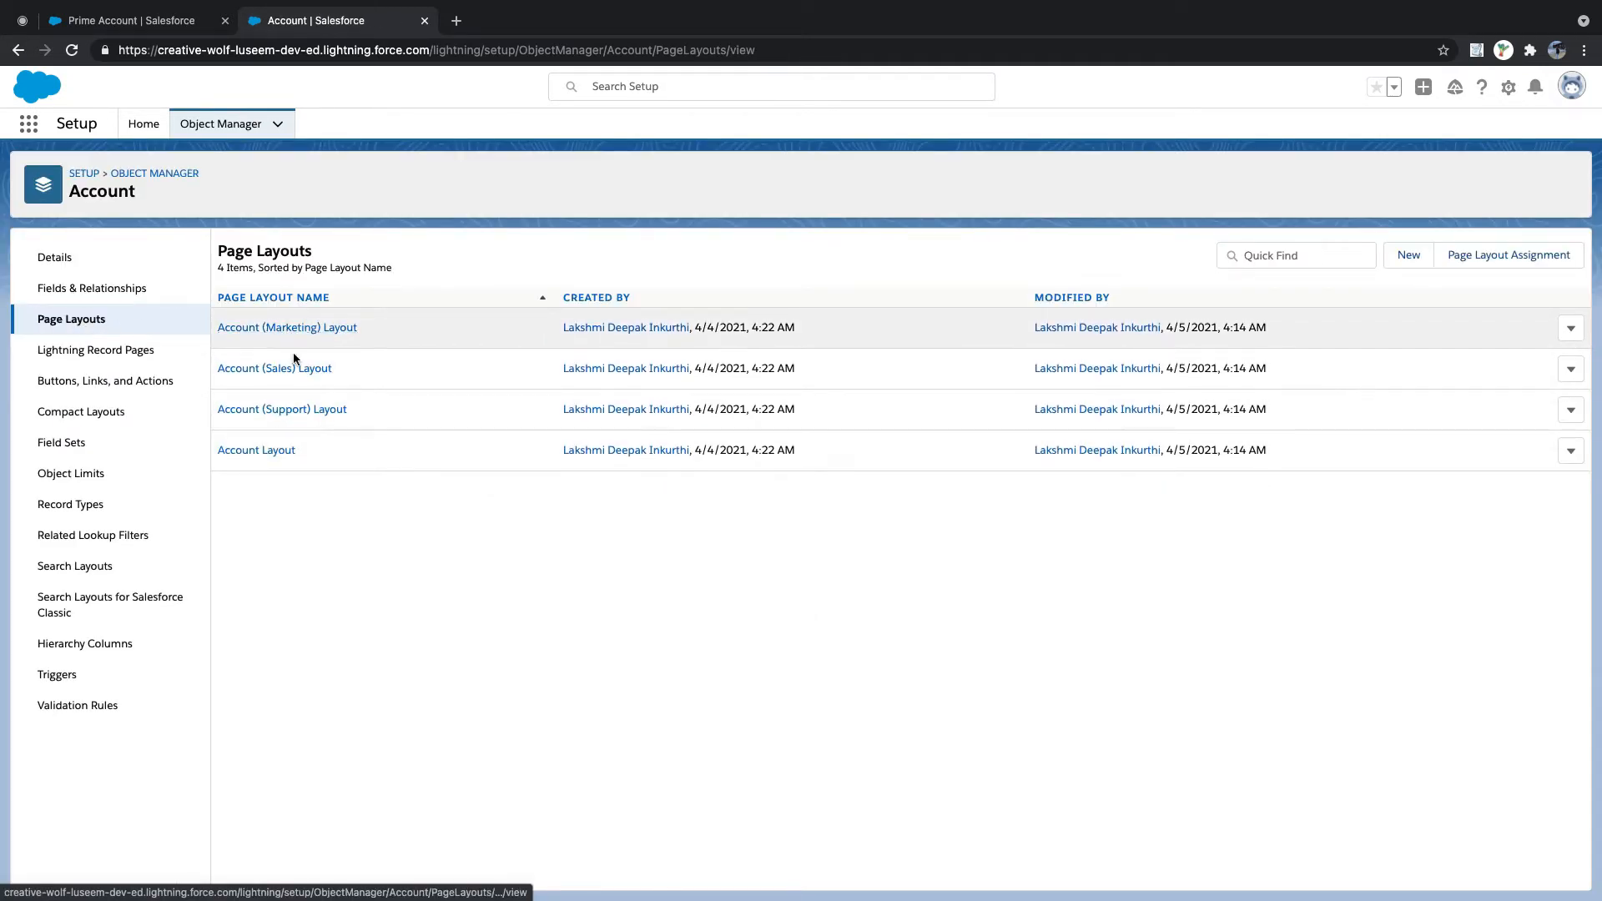
left_click_drag(218, 251, 342, 253)
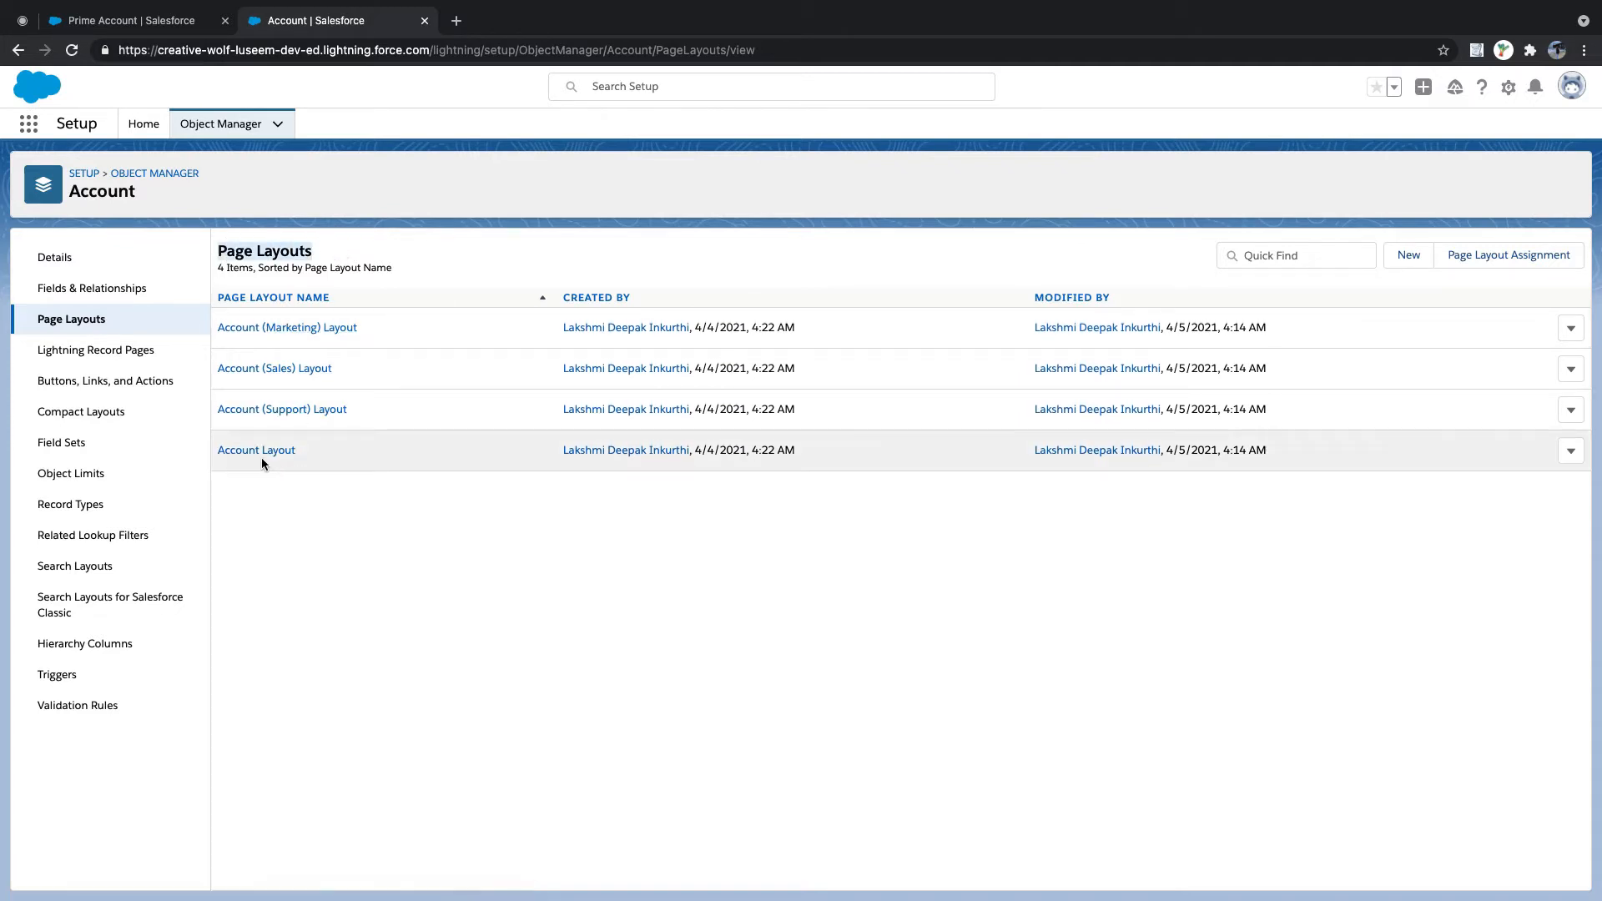
left_click(132, 20)
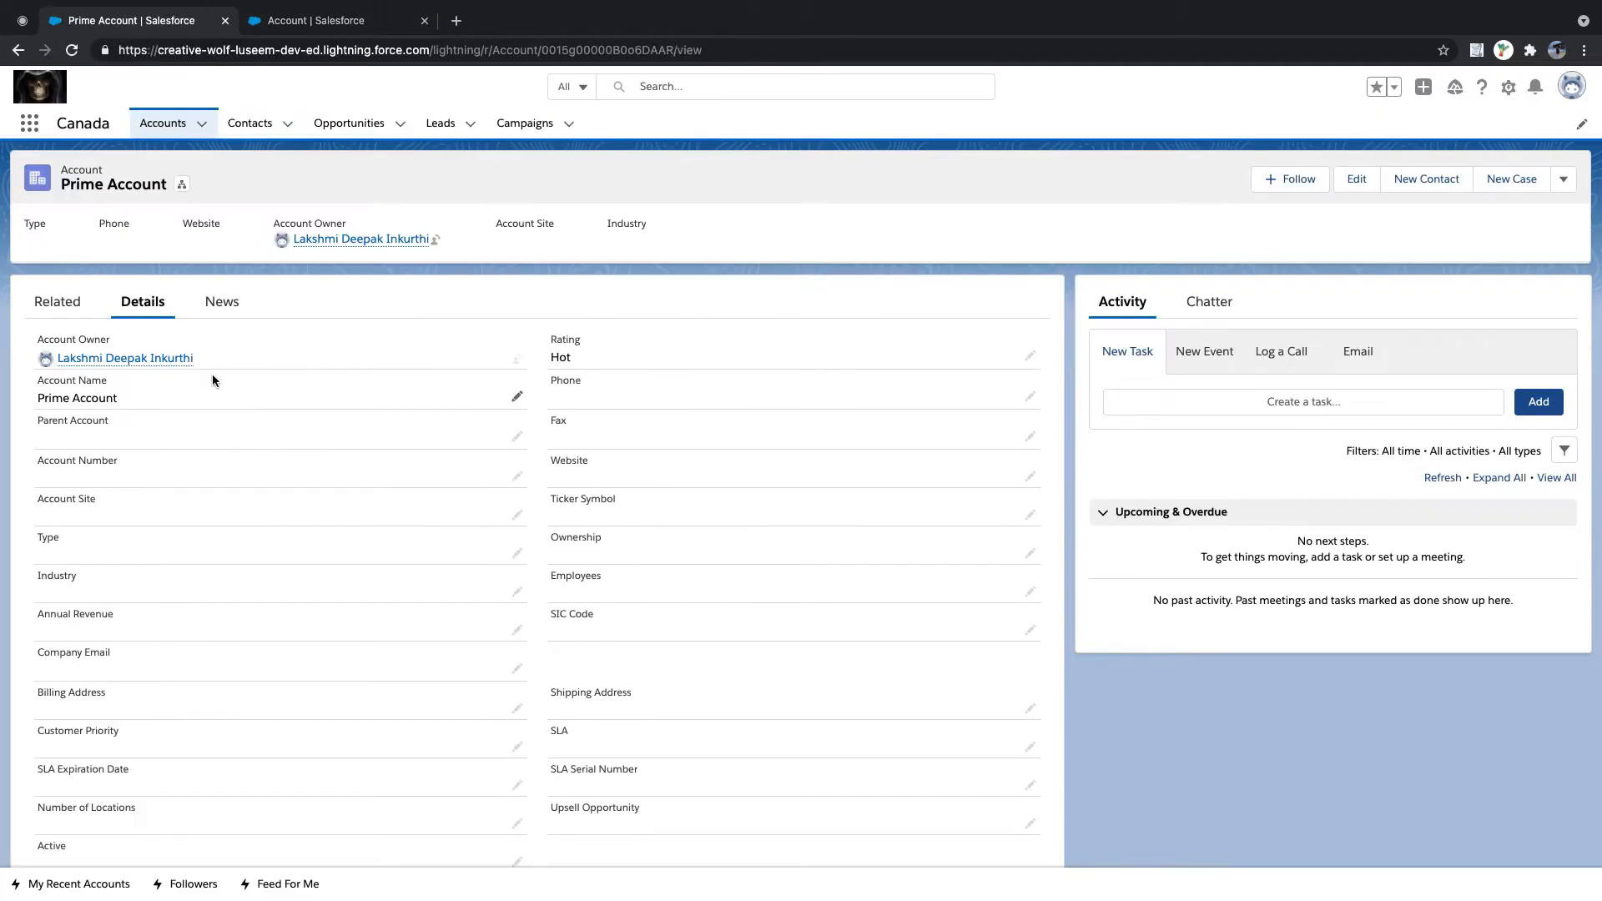
left_click(317, 28)
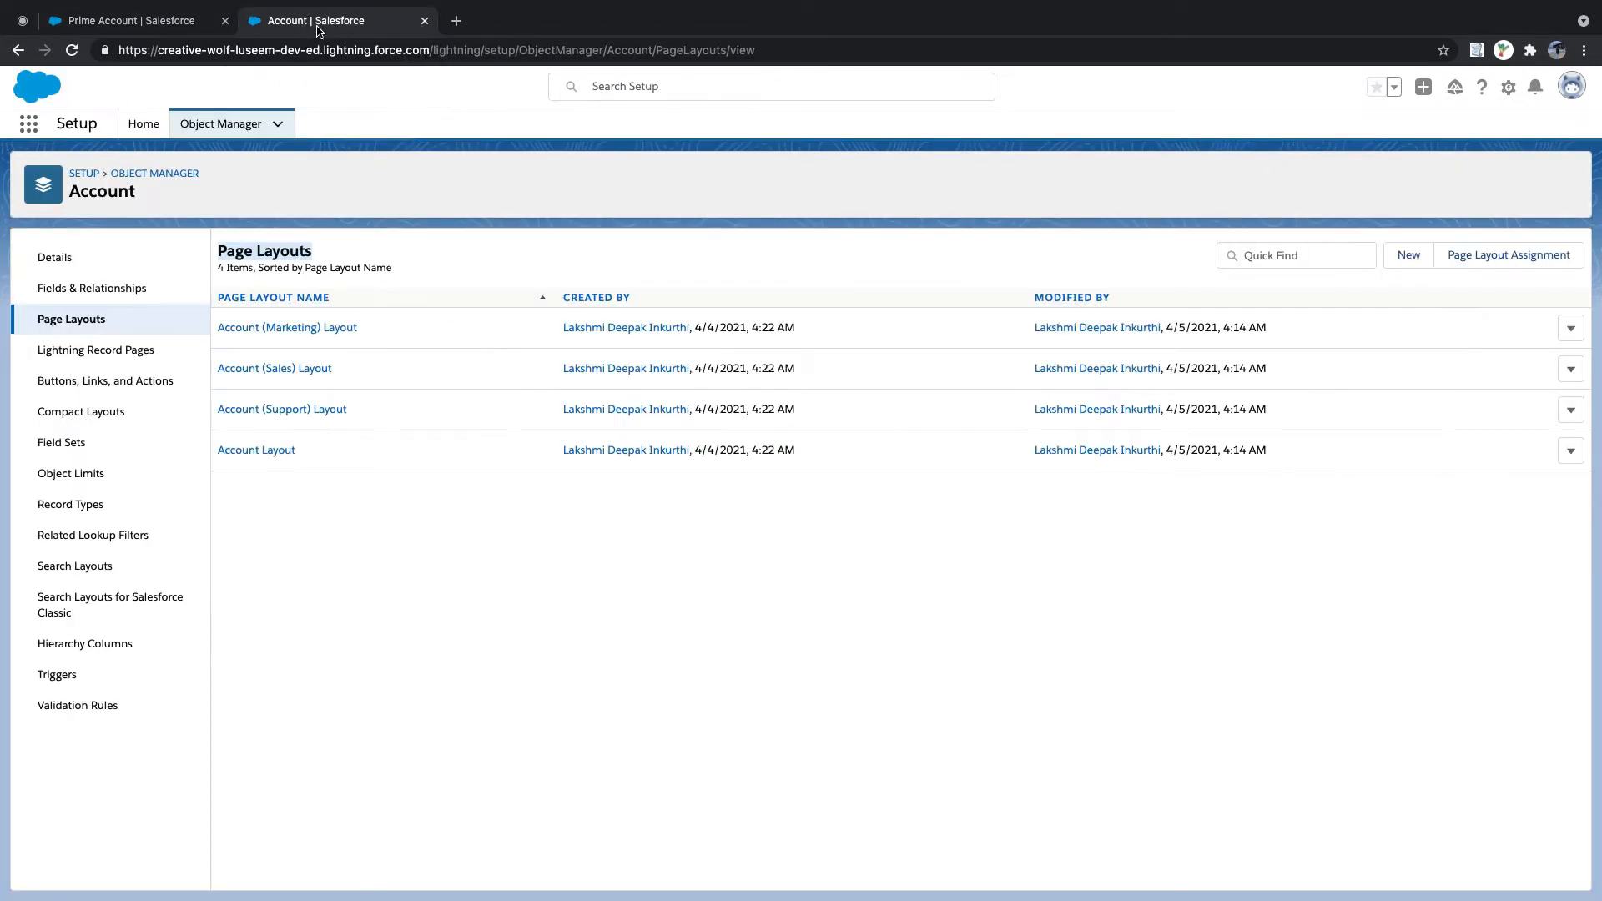
left_click(1573, 86)
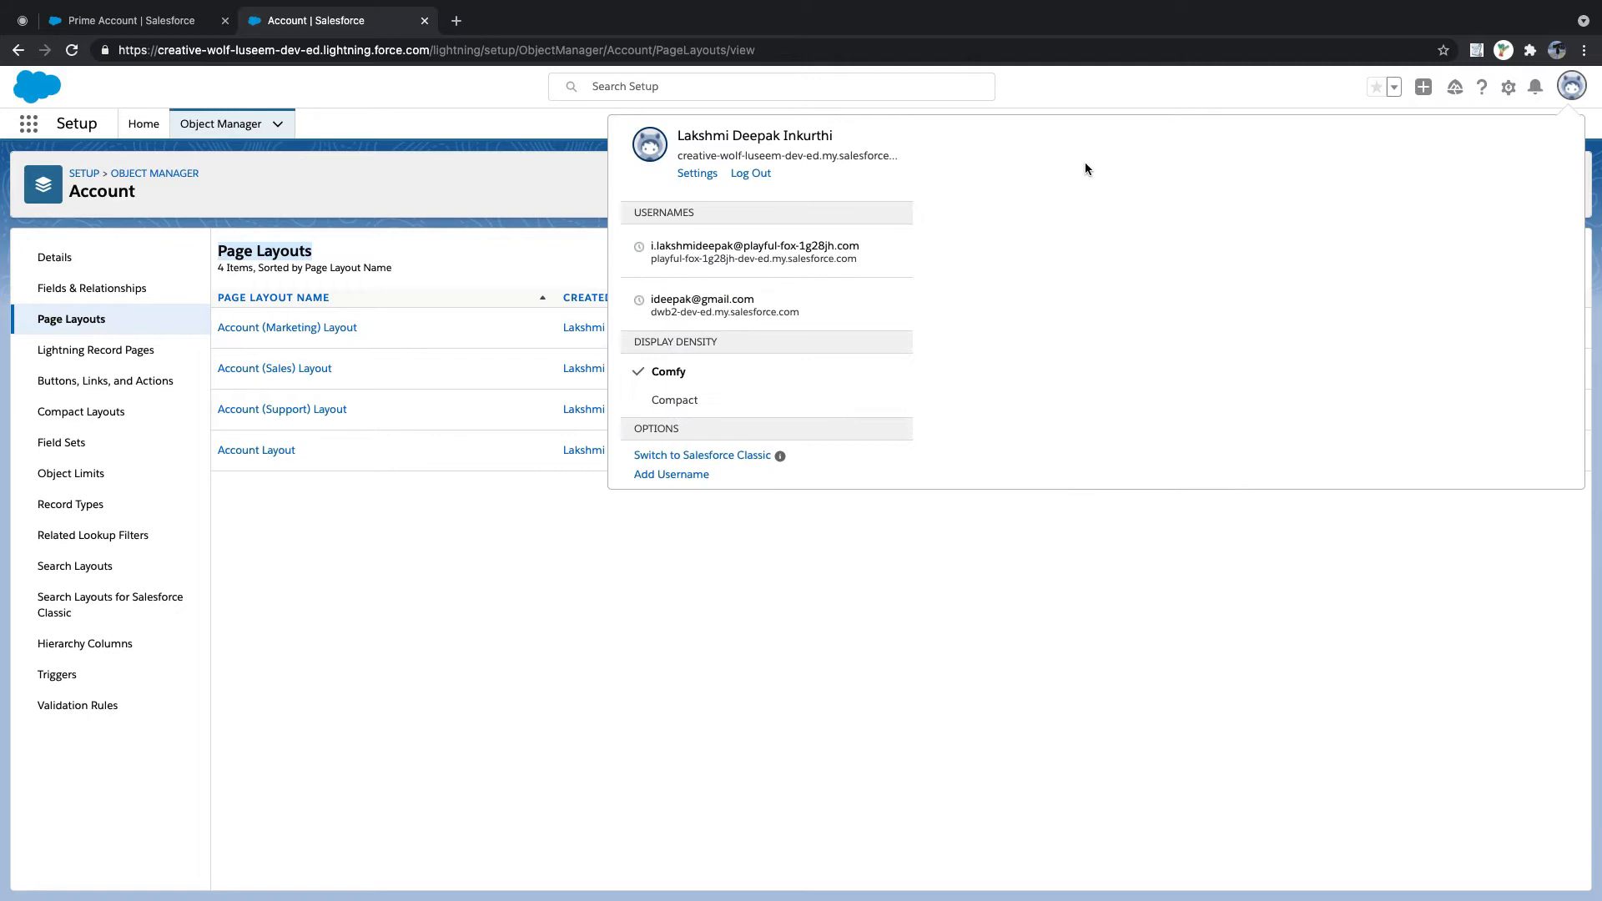
left_click(695, 174)
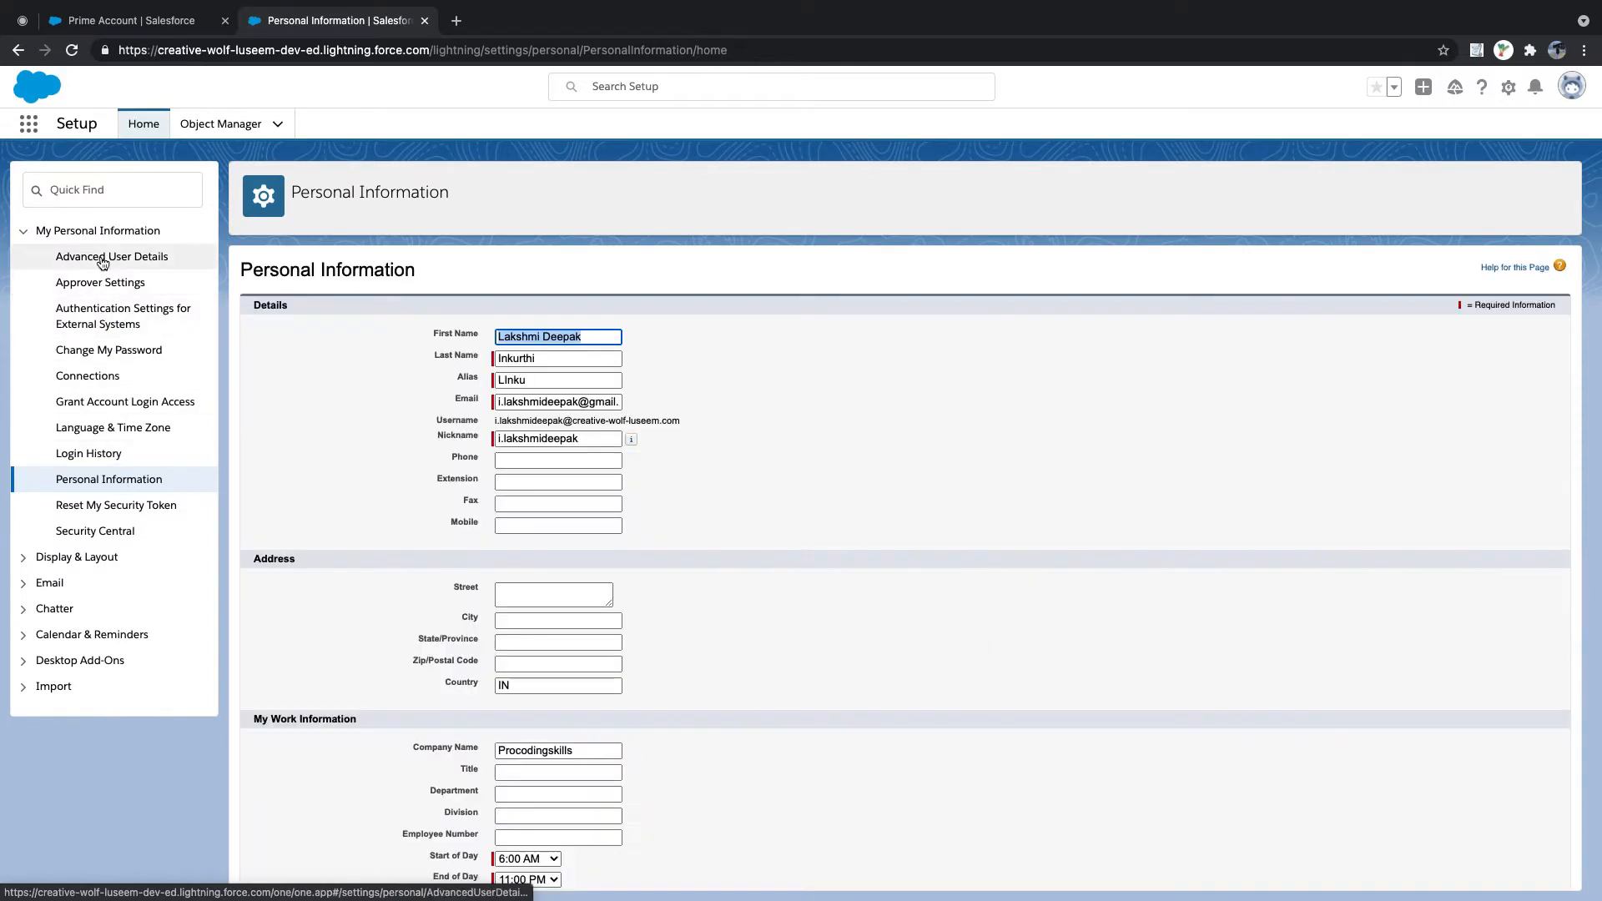
left_click(103, 190)
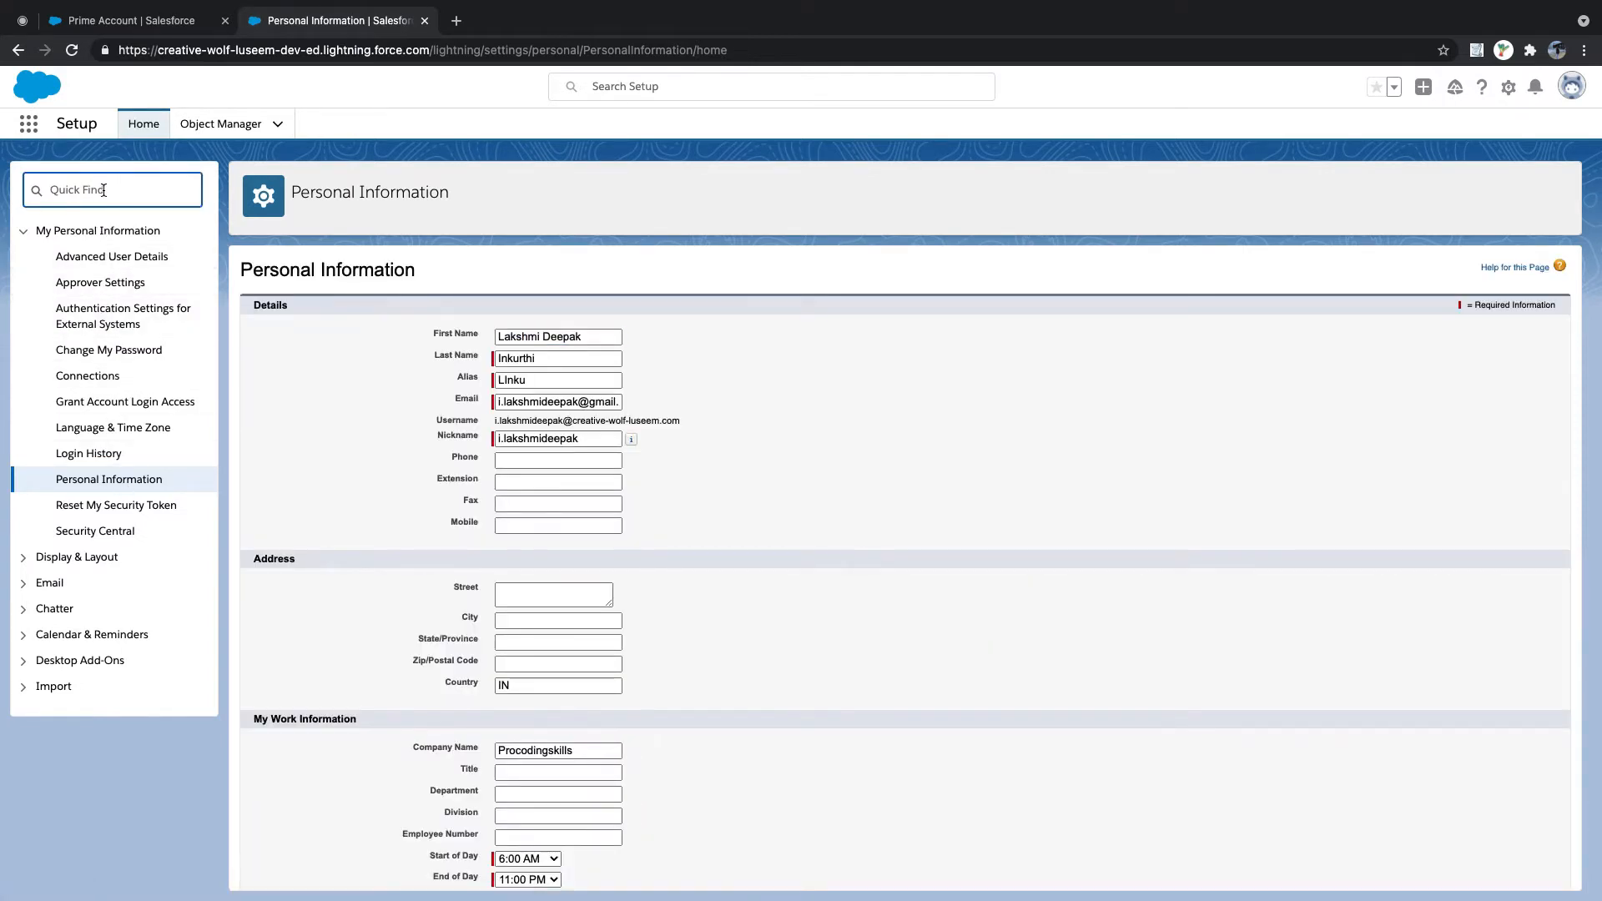
- Open the signed-in administrator's user record from the Users list in Setup and check the assigned profile
left_click(1508, 86)
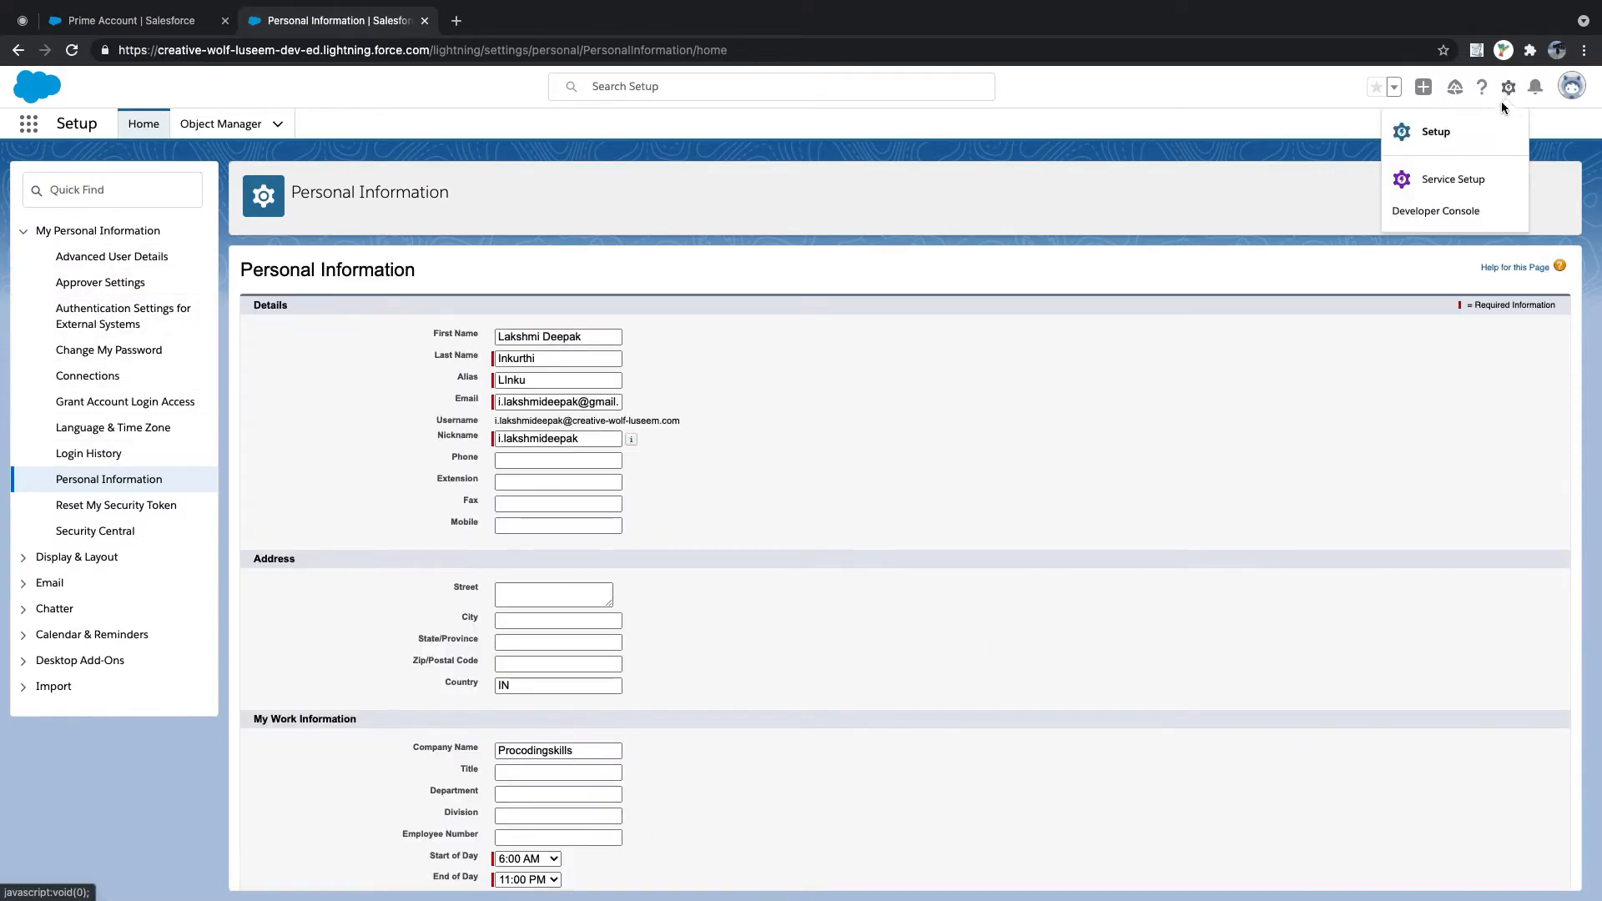
left_click(1438, 129)
left_click(425, 20)
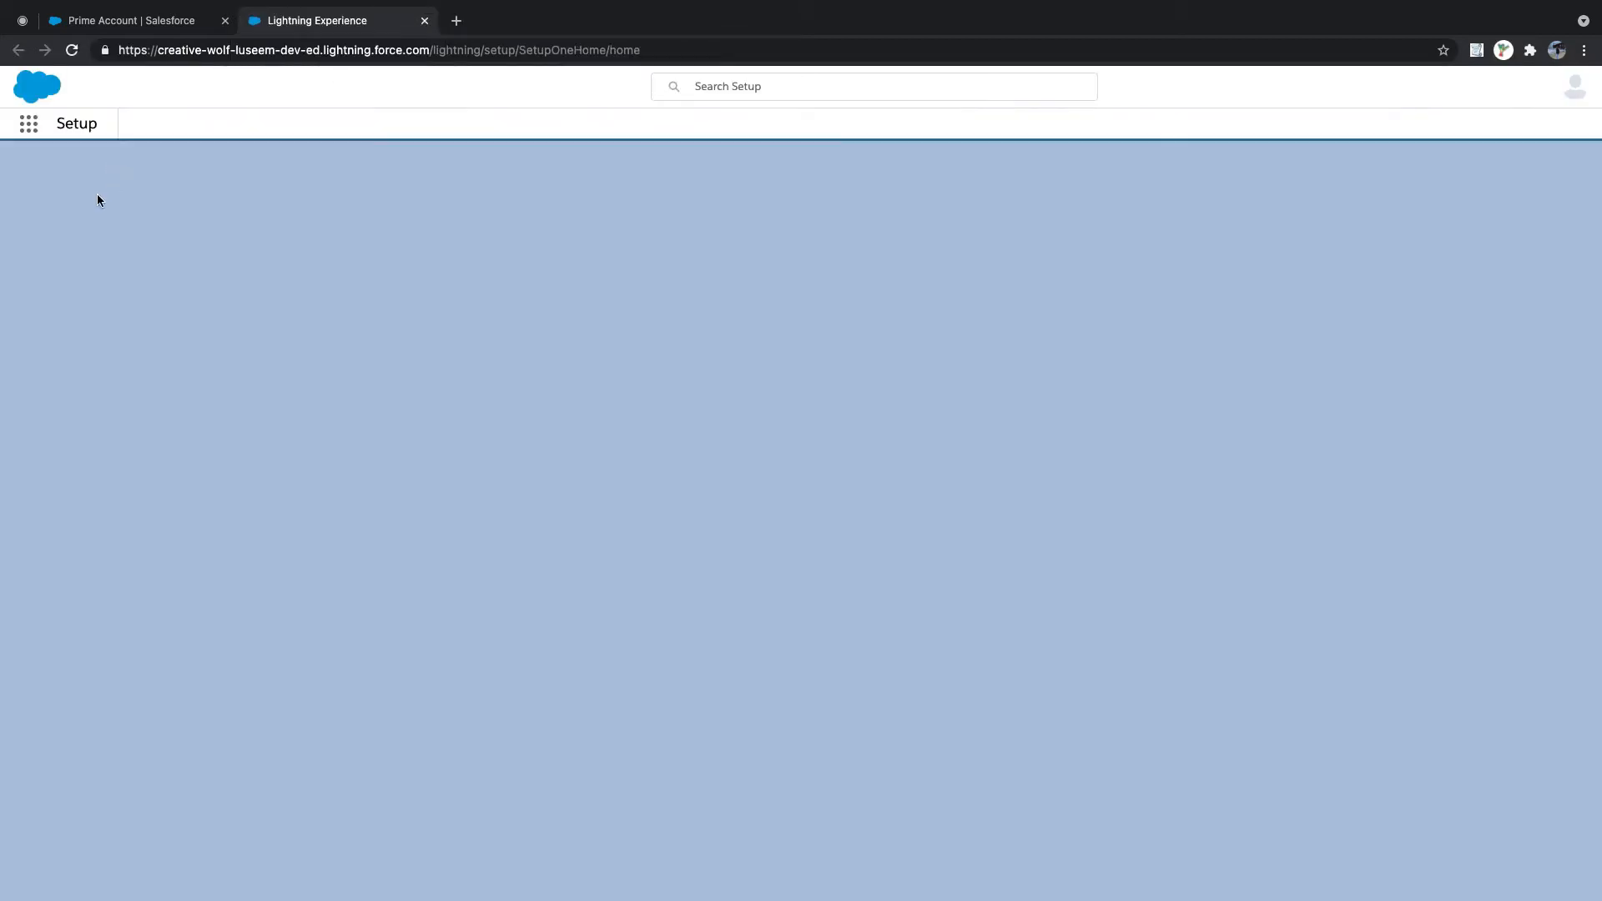
left_click(106, 180)
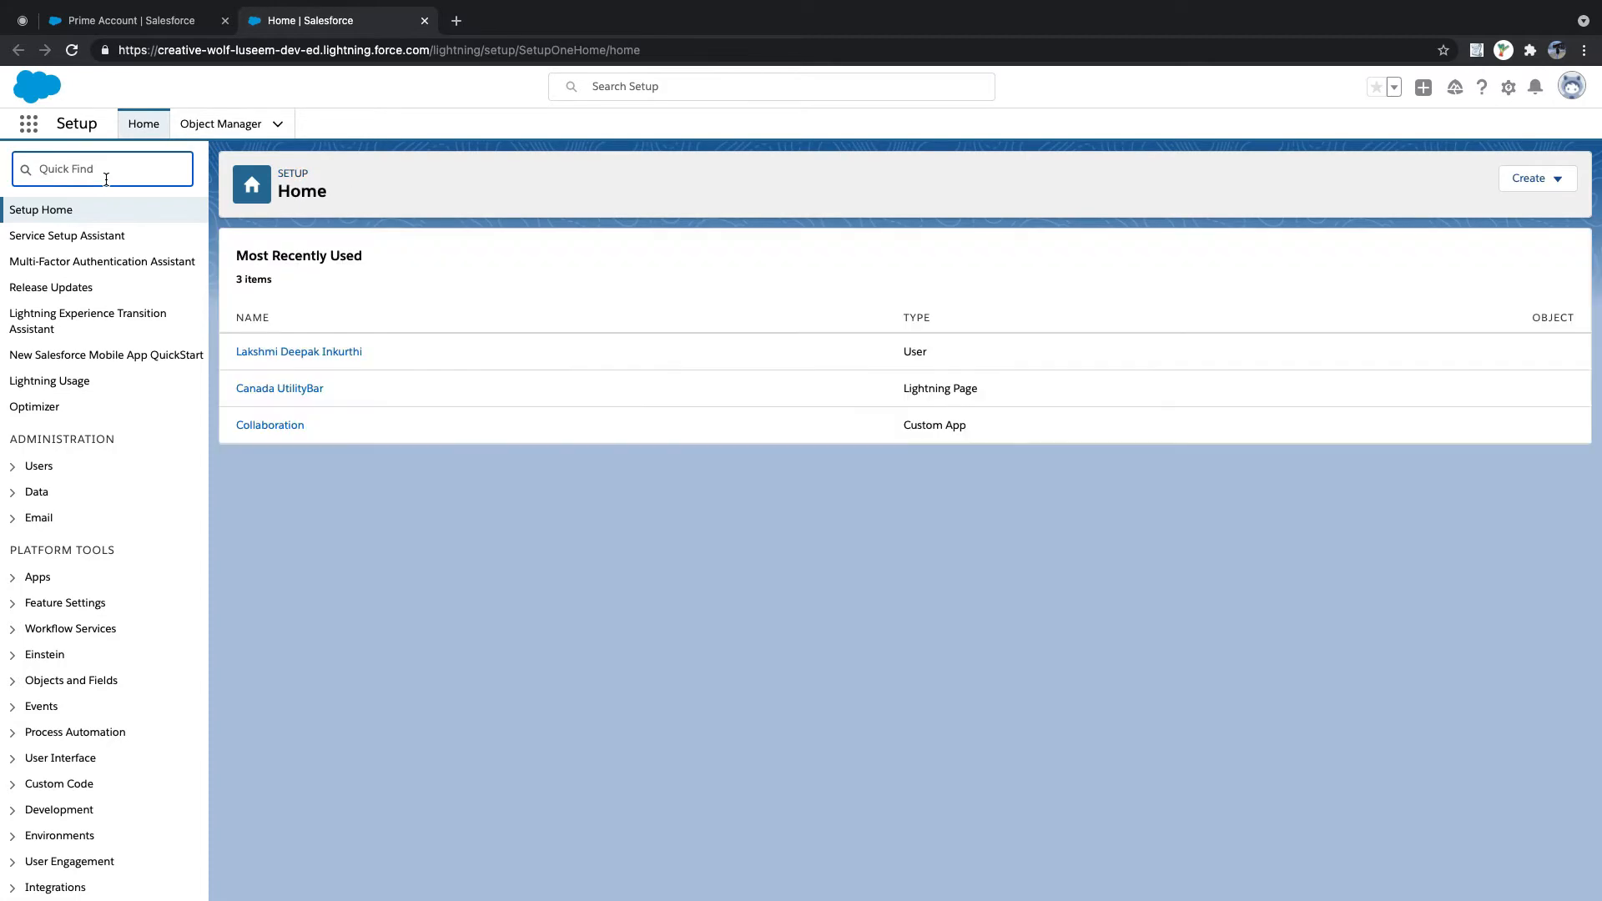
type("users")
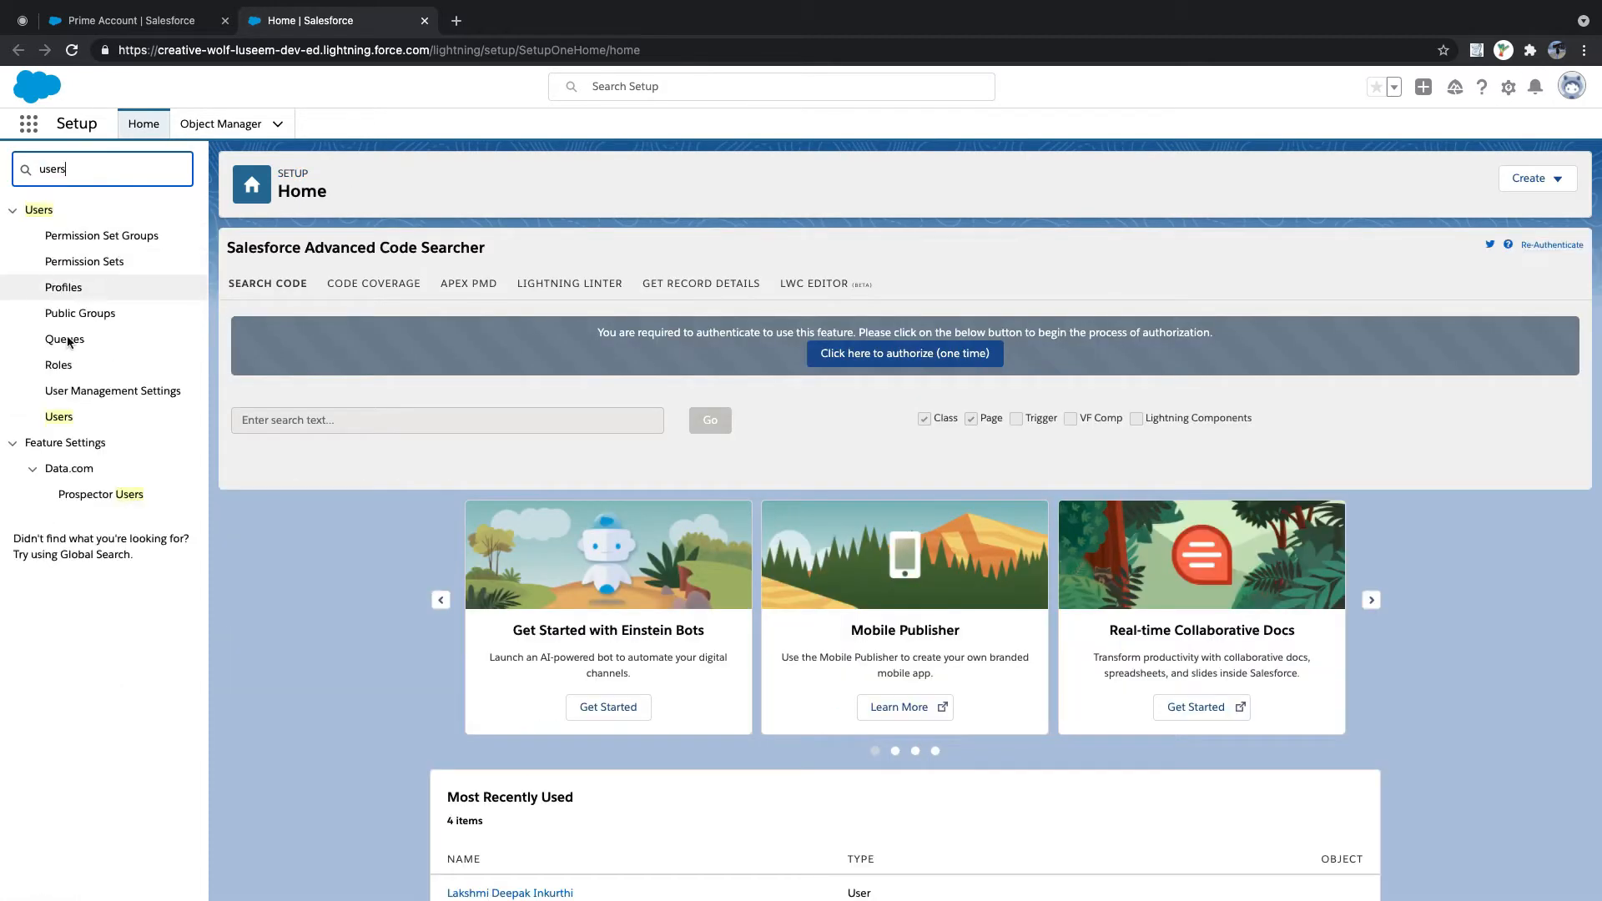
left_click(58, 416)
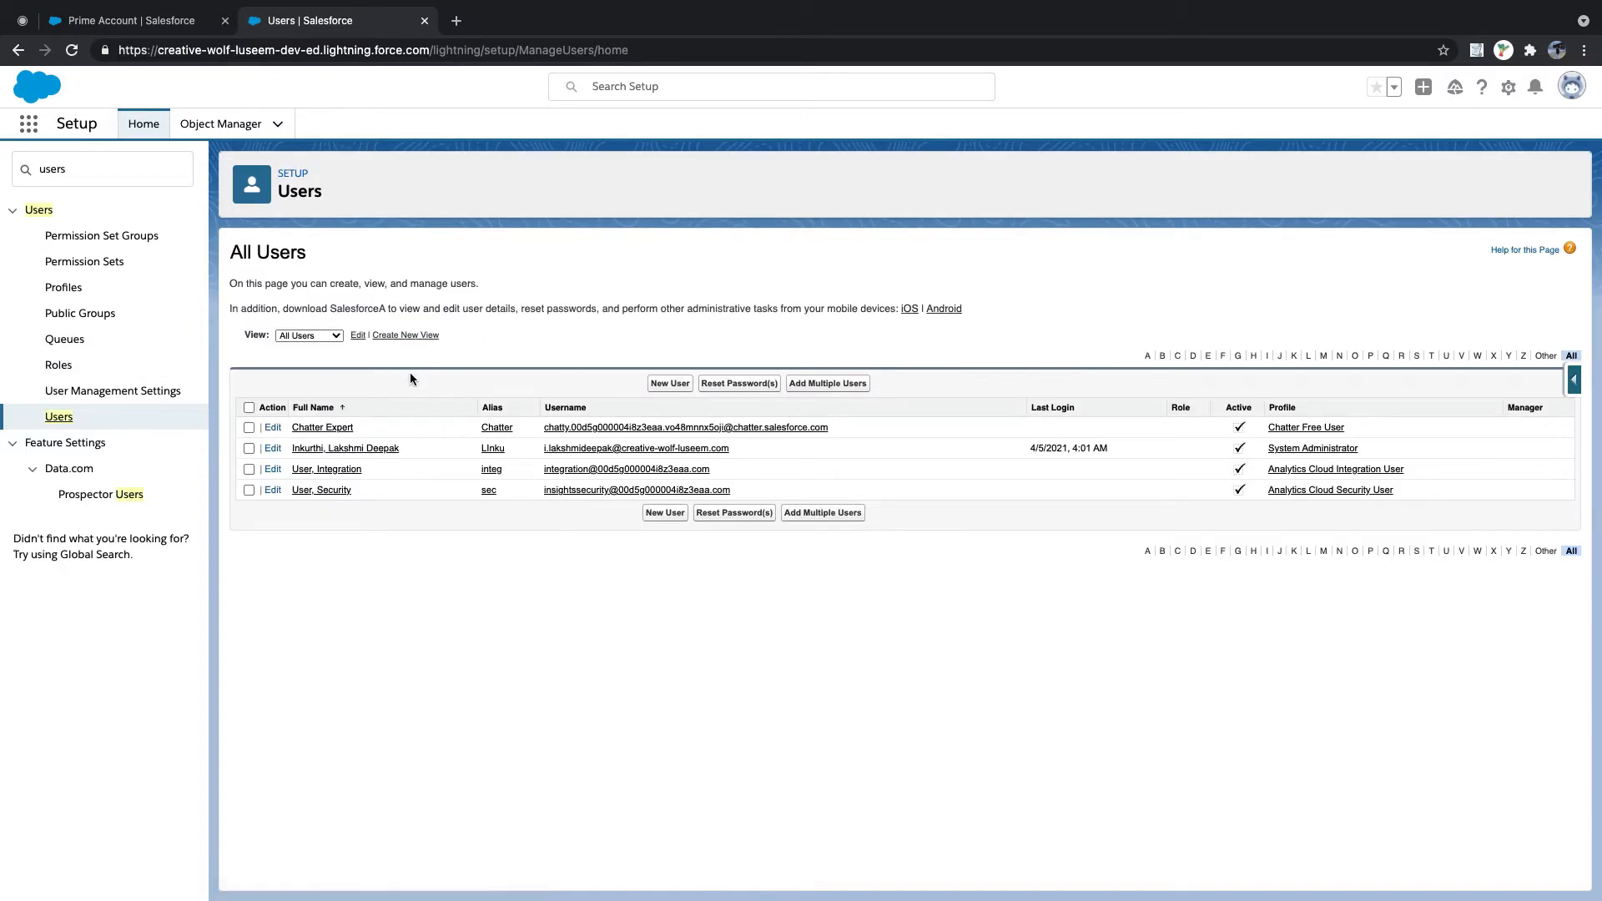
left_click(598, 451)
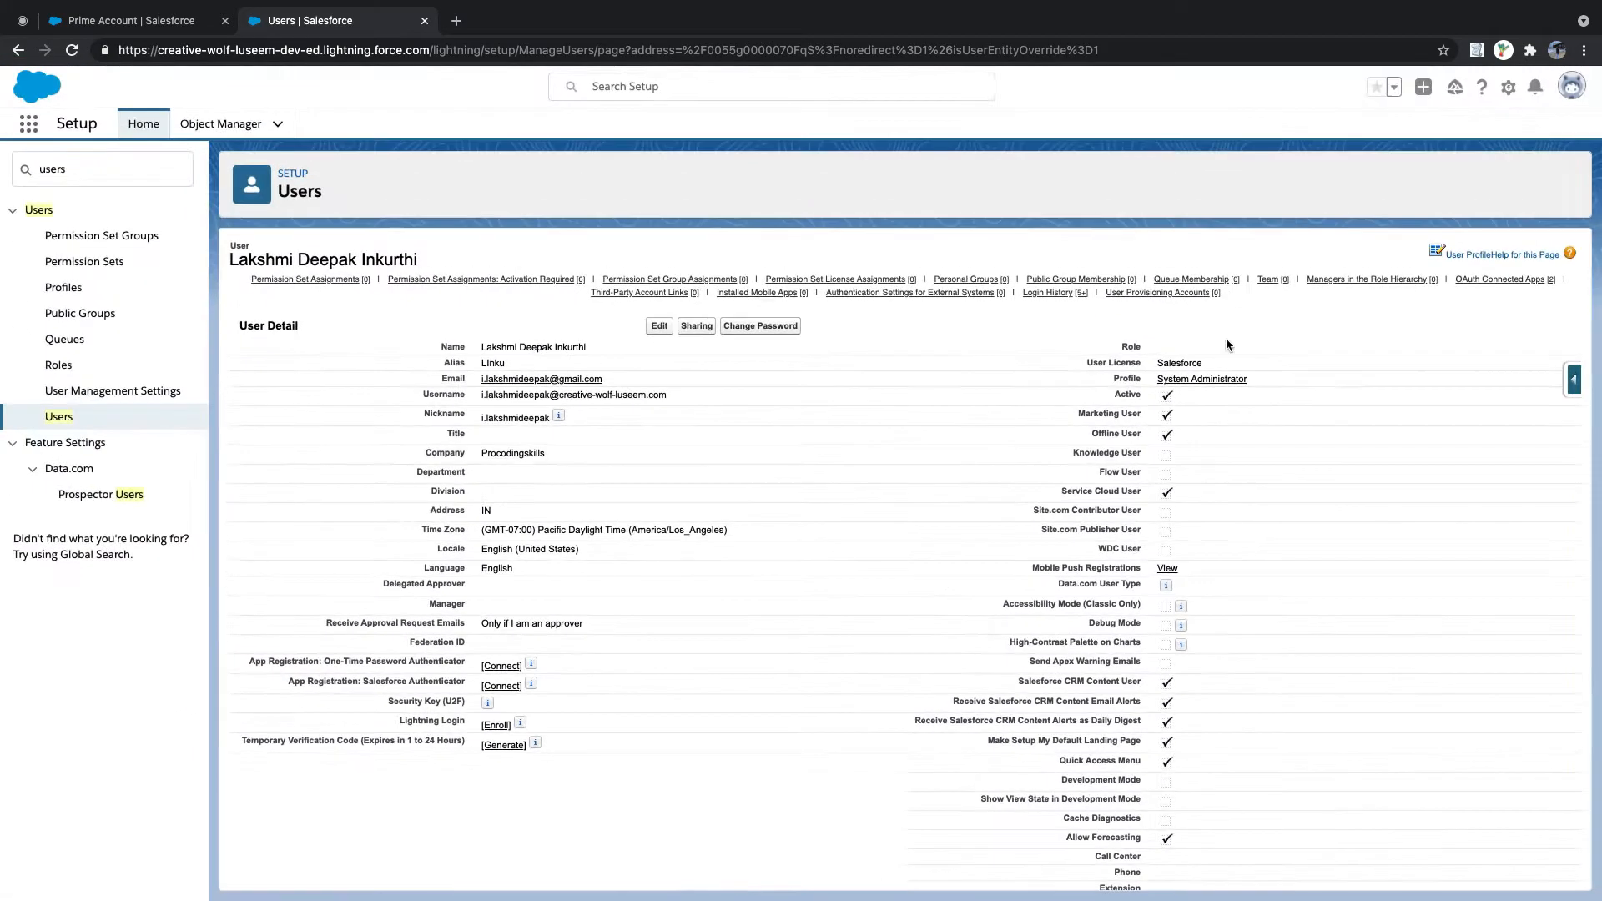
left_click_drag(1098, 380, 1157, 378)
- Return to the Account object's page layouts and check which of them could apply to the Prime Account record
left_click(202, 127)
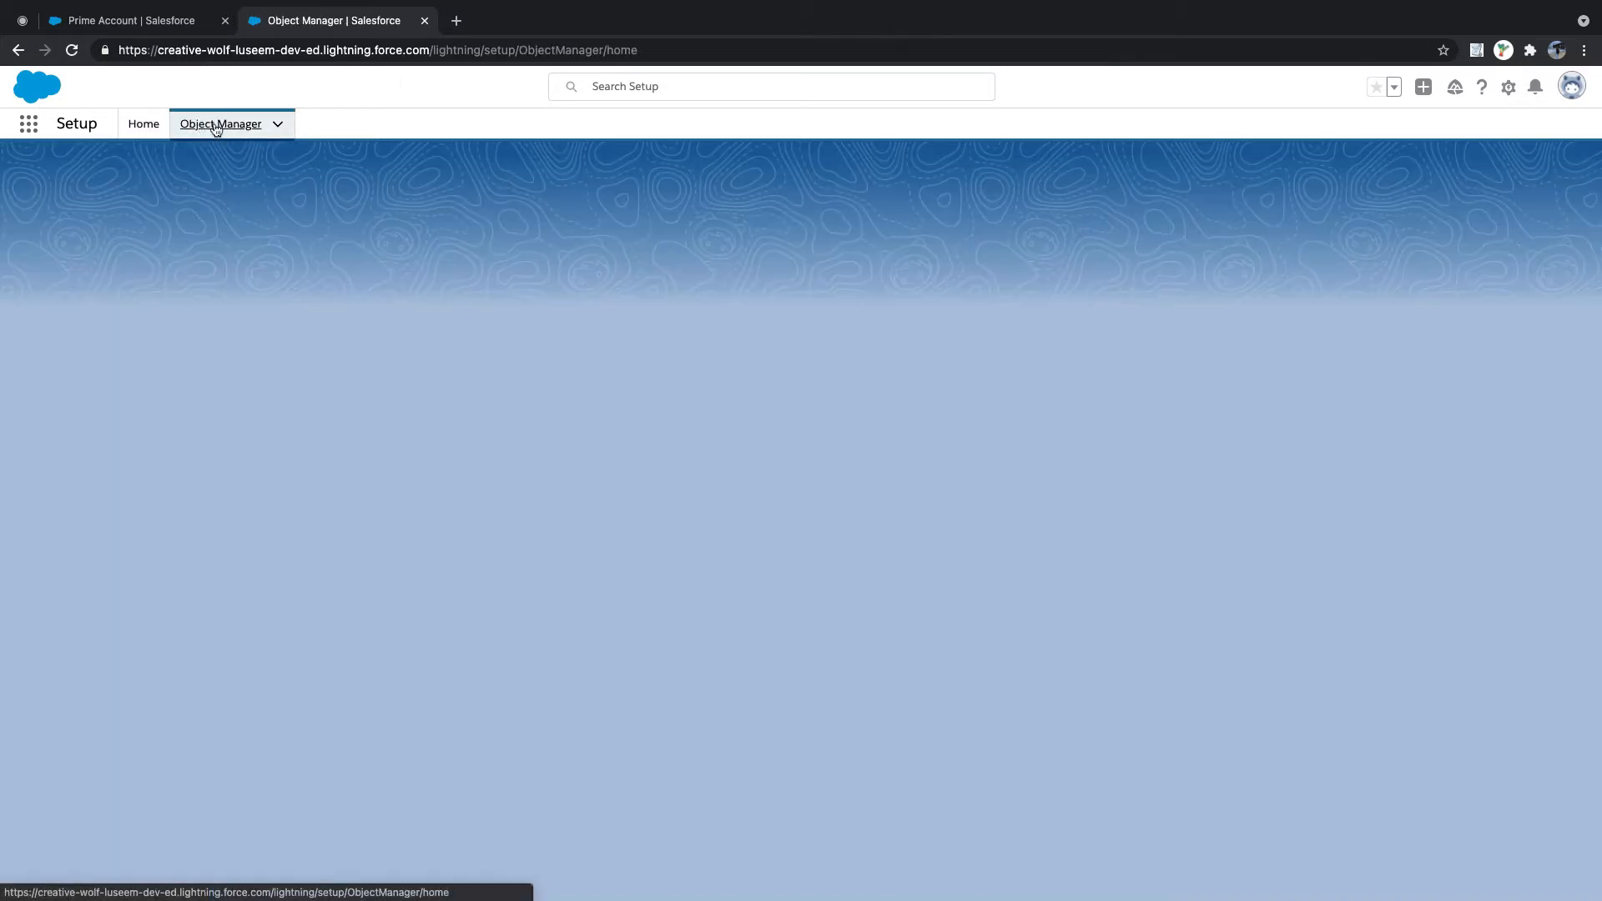
left_click(44, 284)
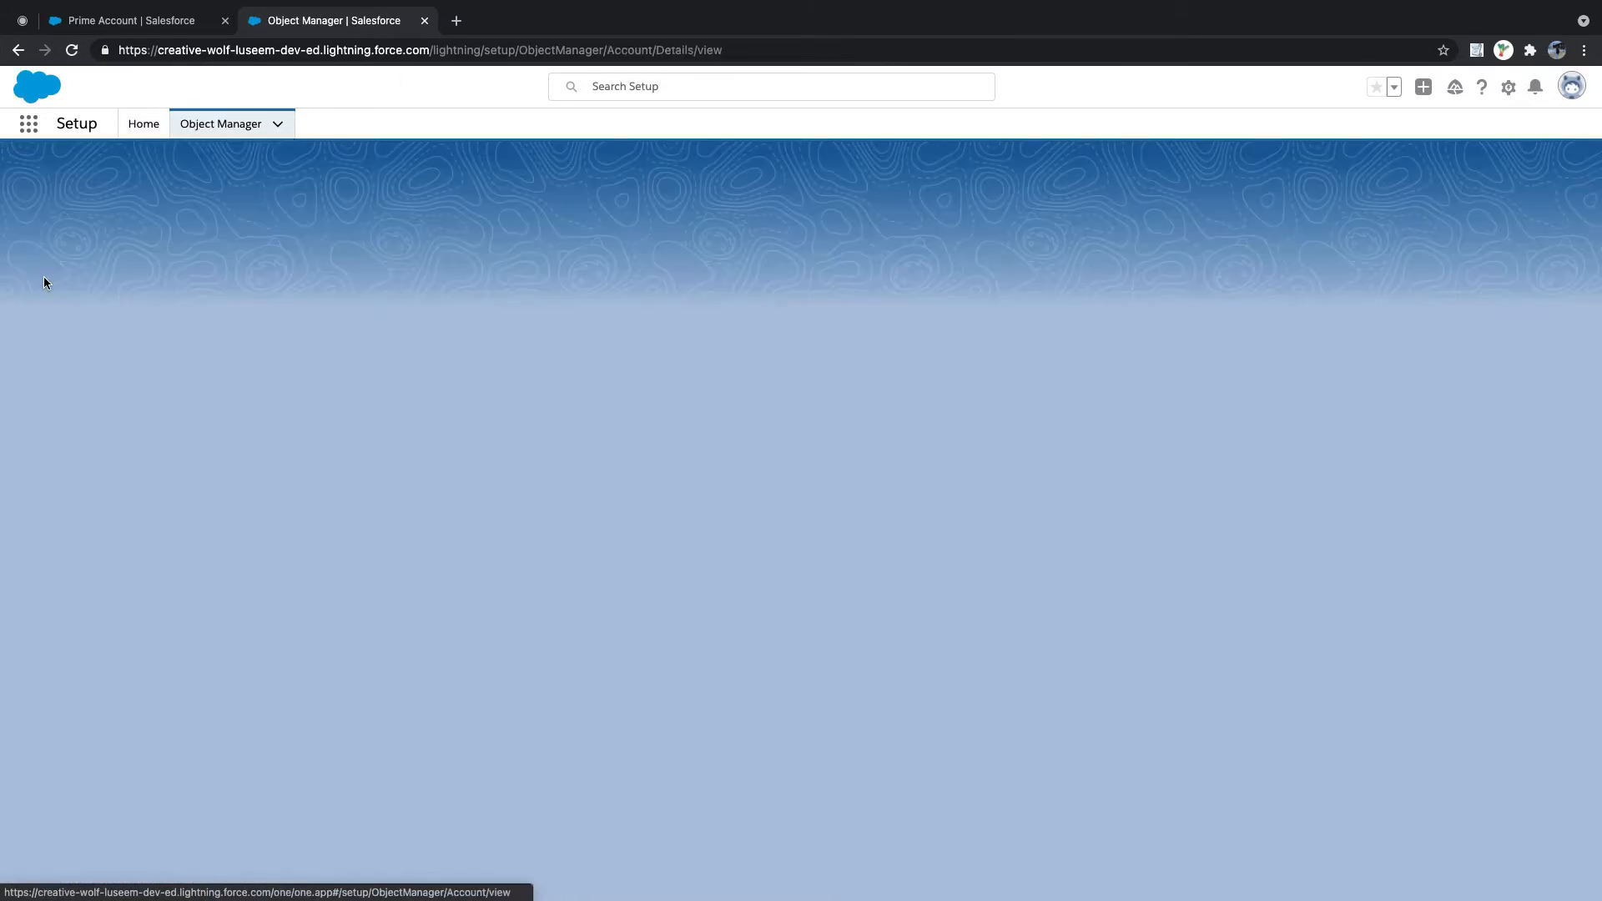
left_click(84, 322)
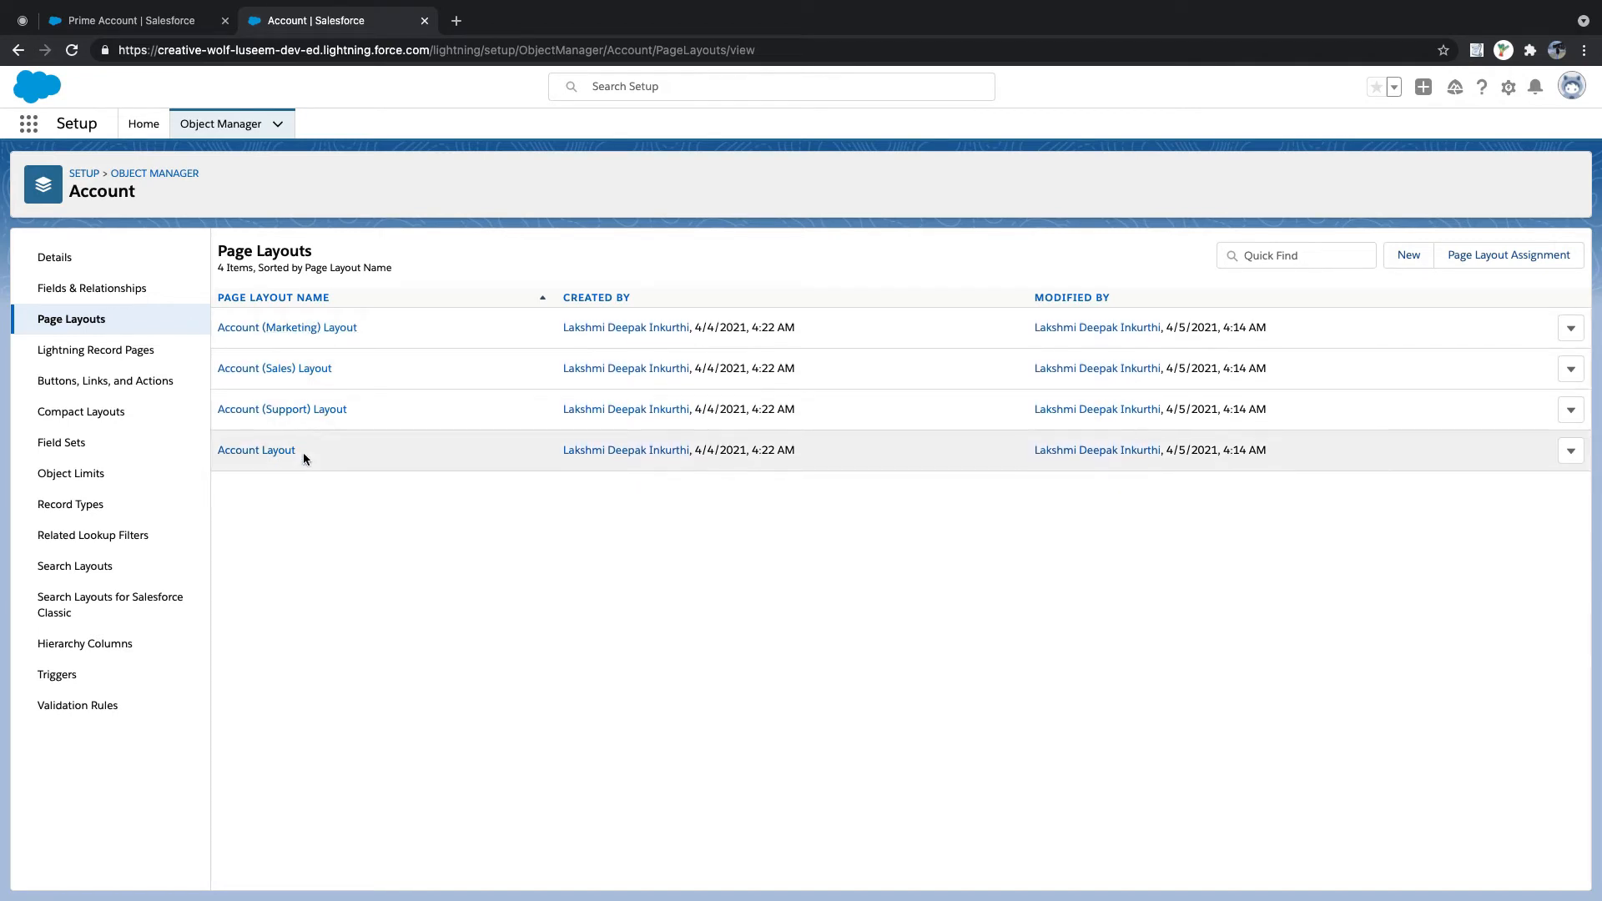
left_click(151, 30)
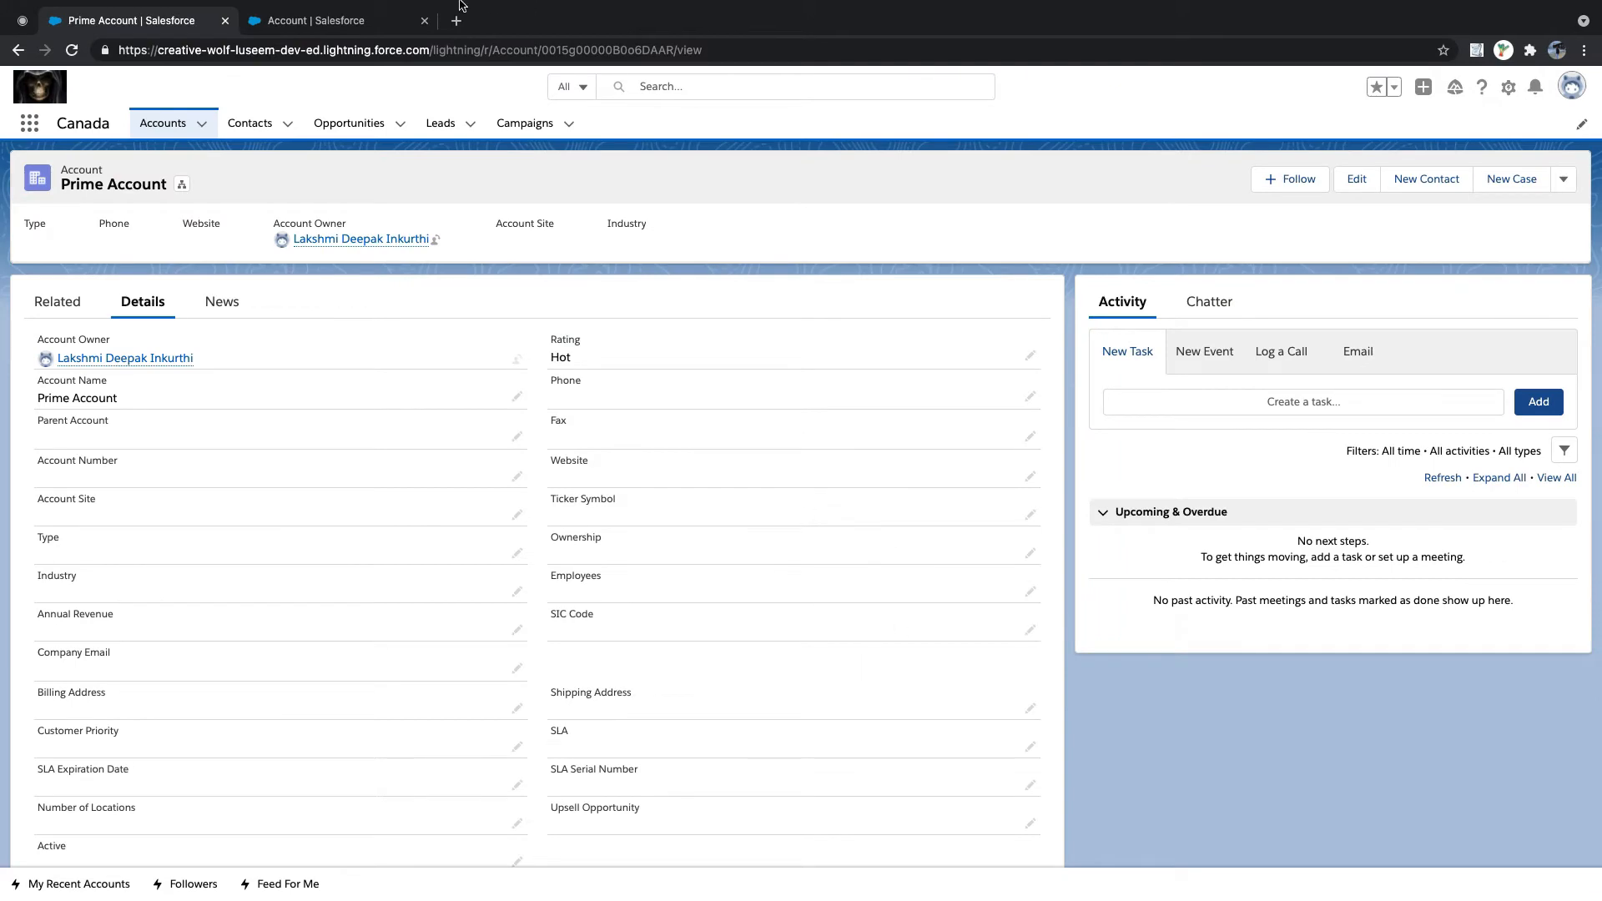
left_click(350, 20)
left_click(130, 20)
left_click(328, 20)
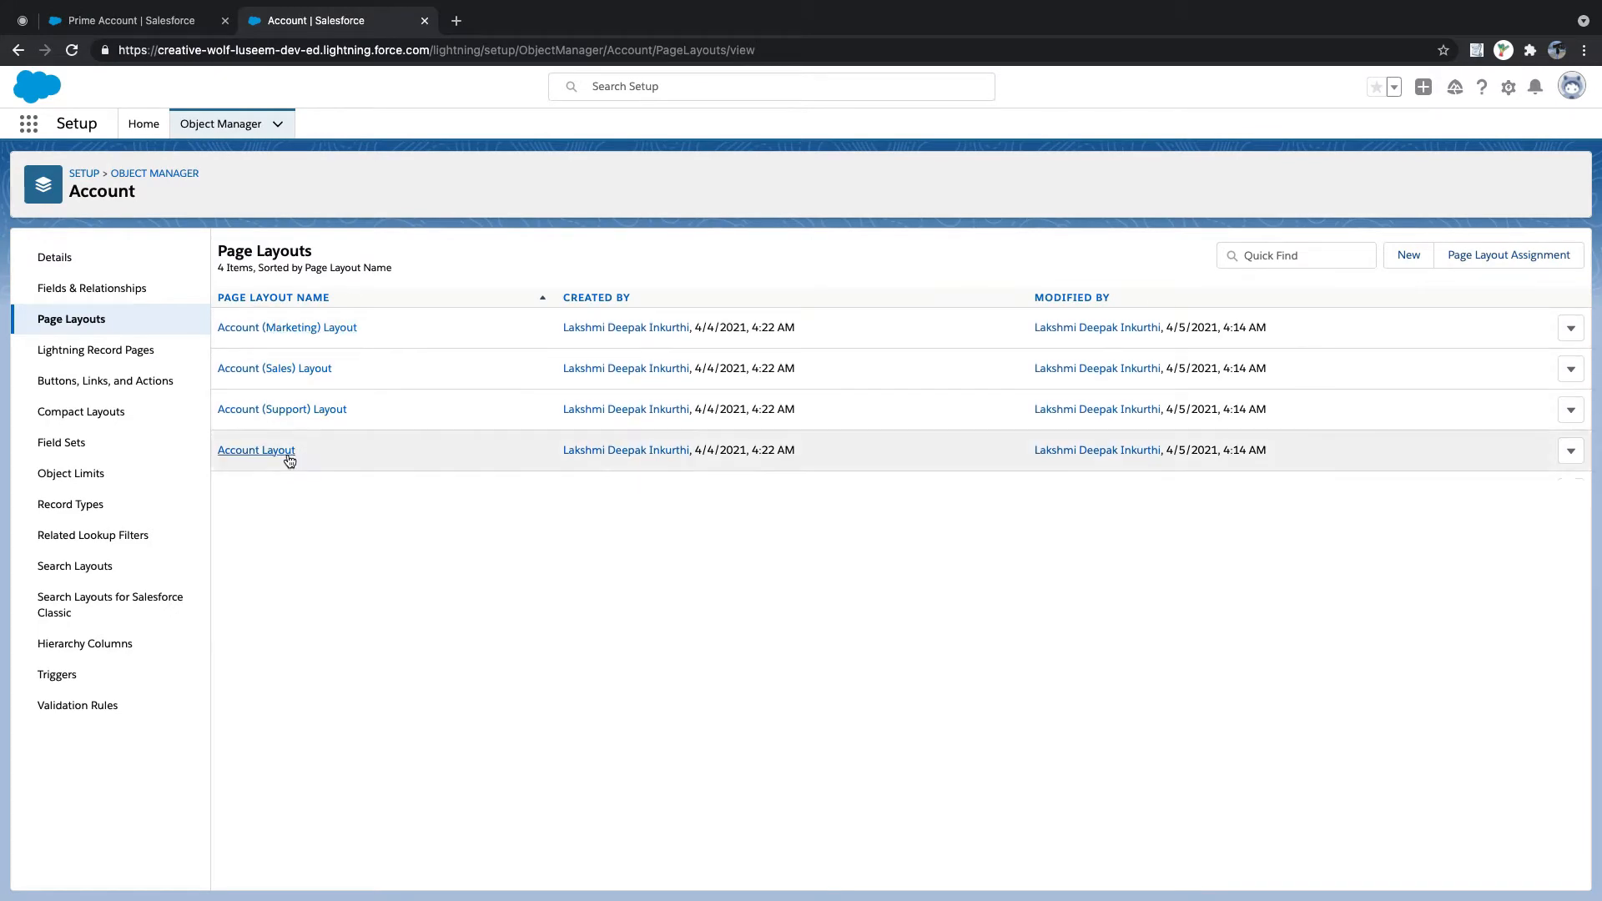
left_click(142, 23)
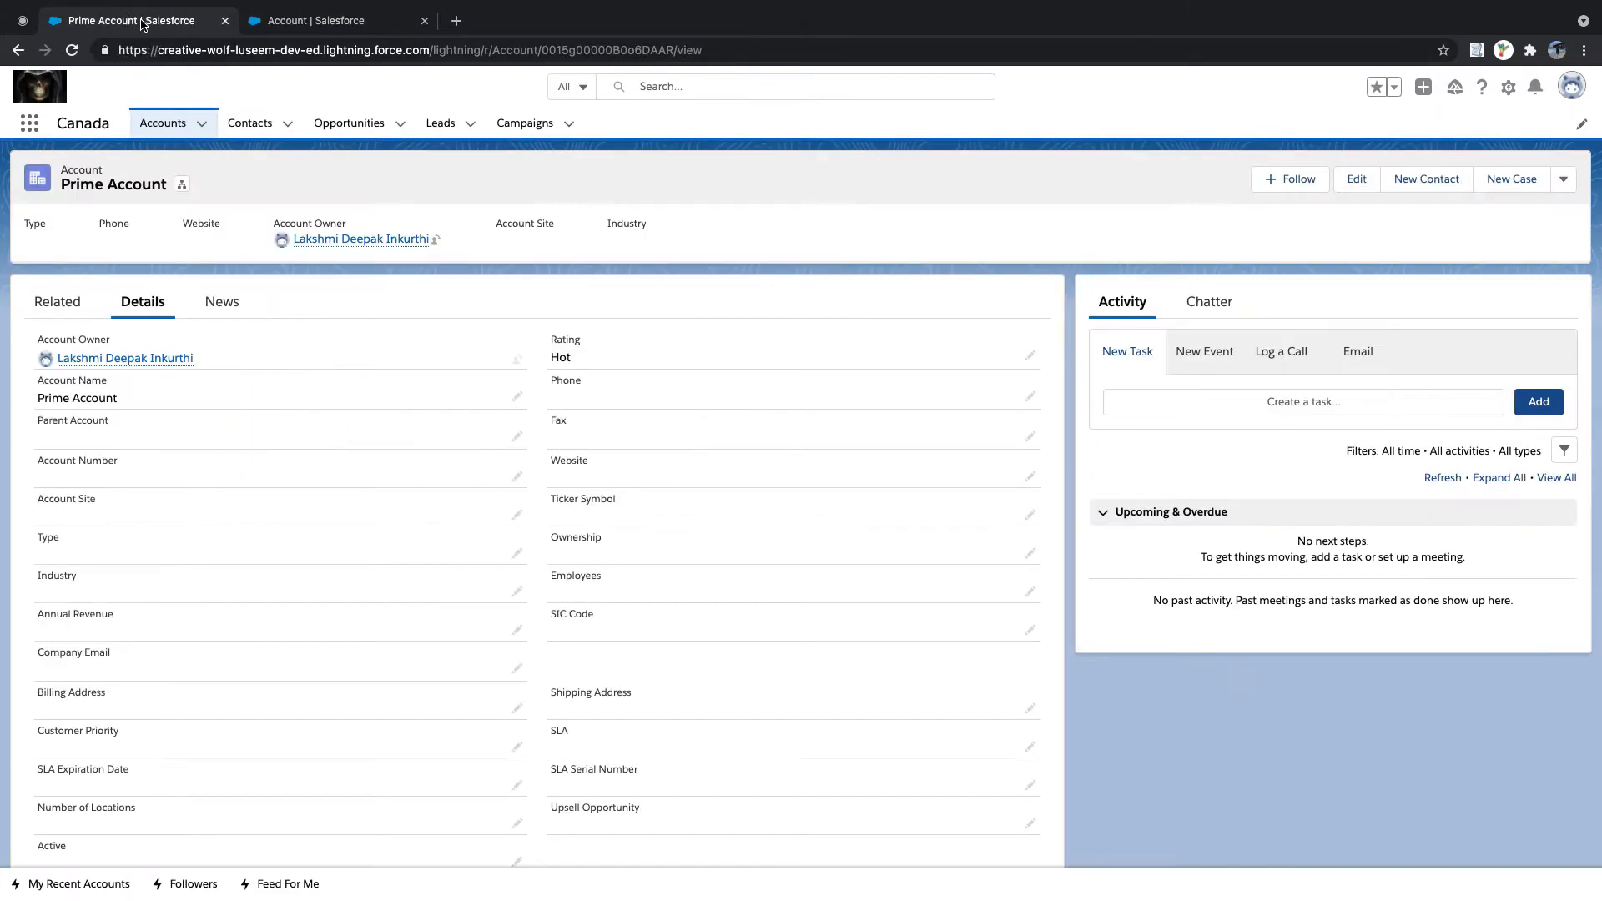
left_click(308, 20)
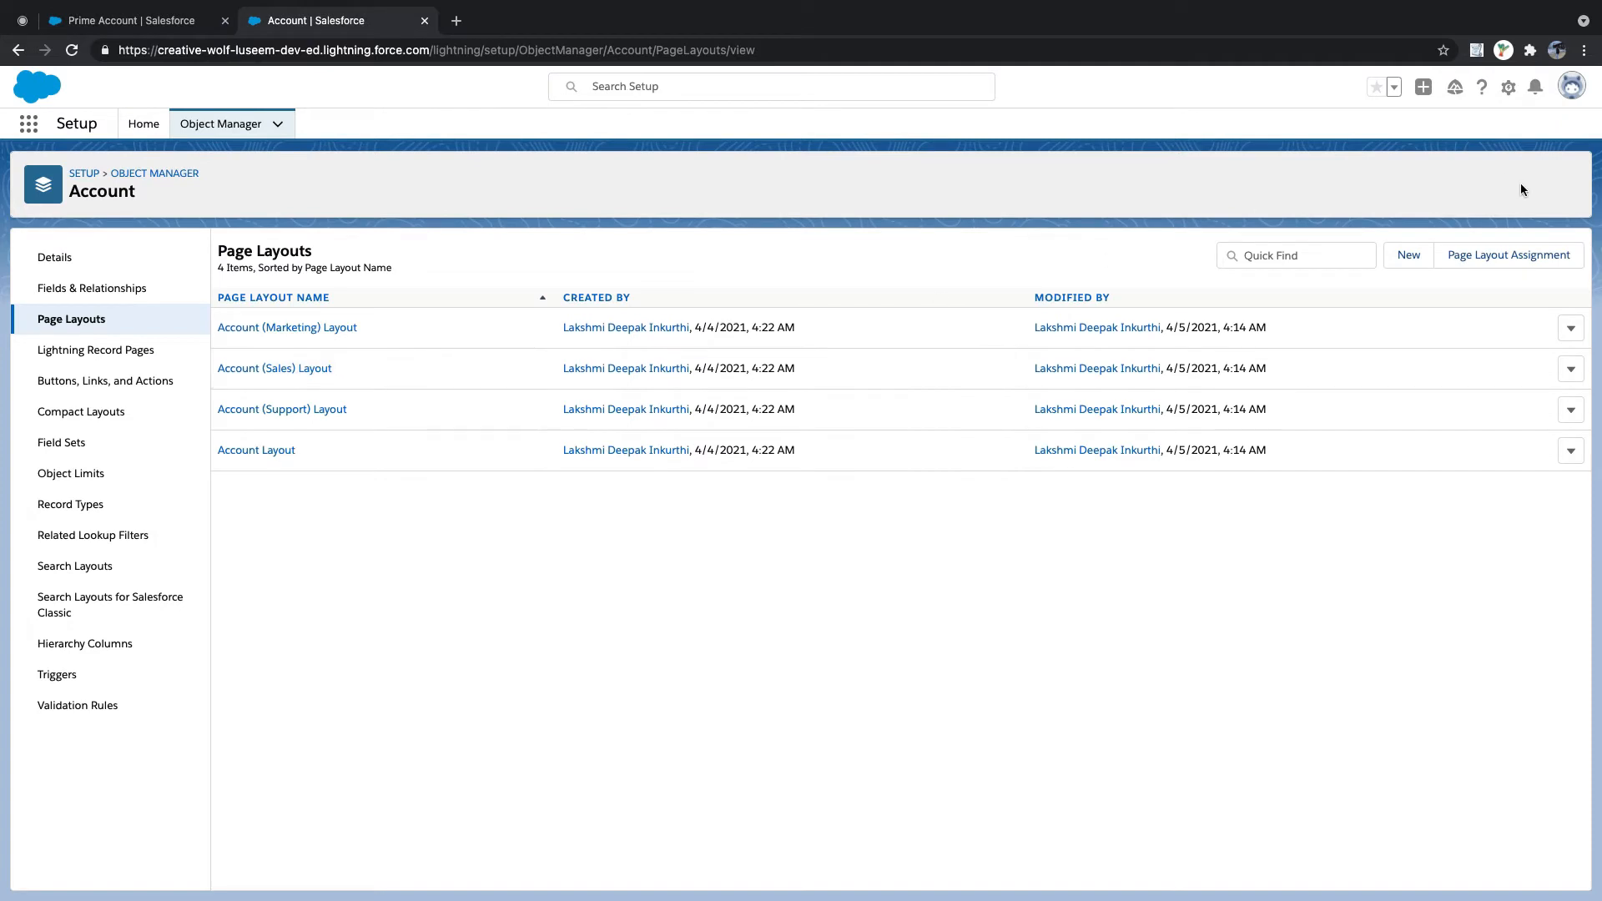
- View the Account page layout assignments by profile and open the layout assigned to System Administrator for editing
left_click(1516, 264)
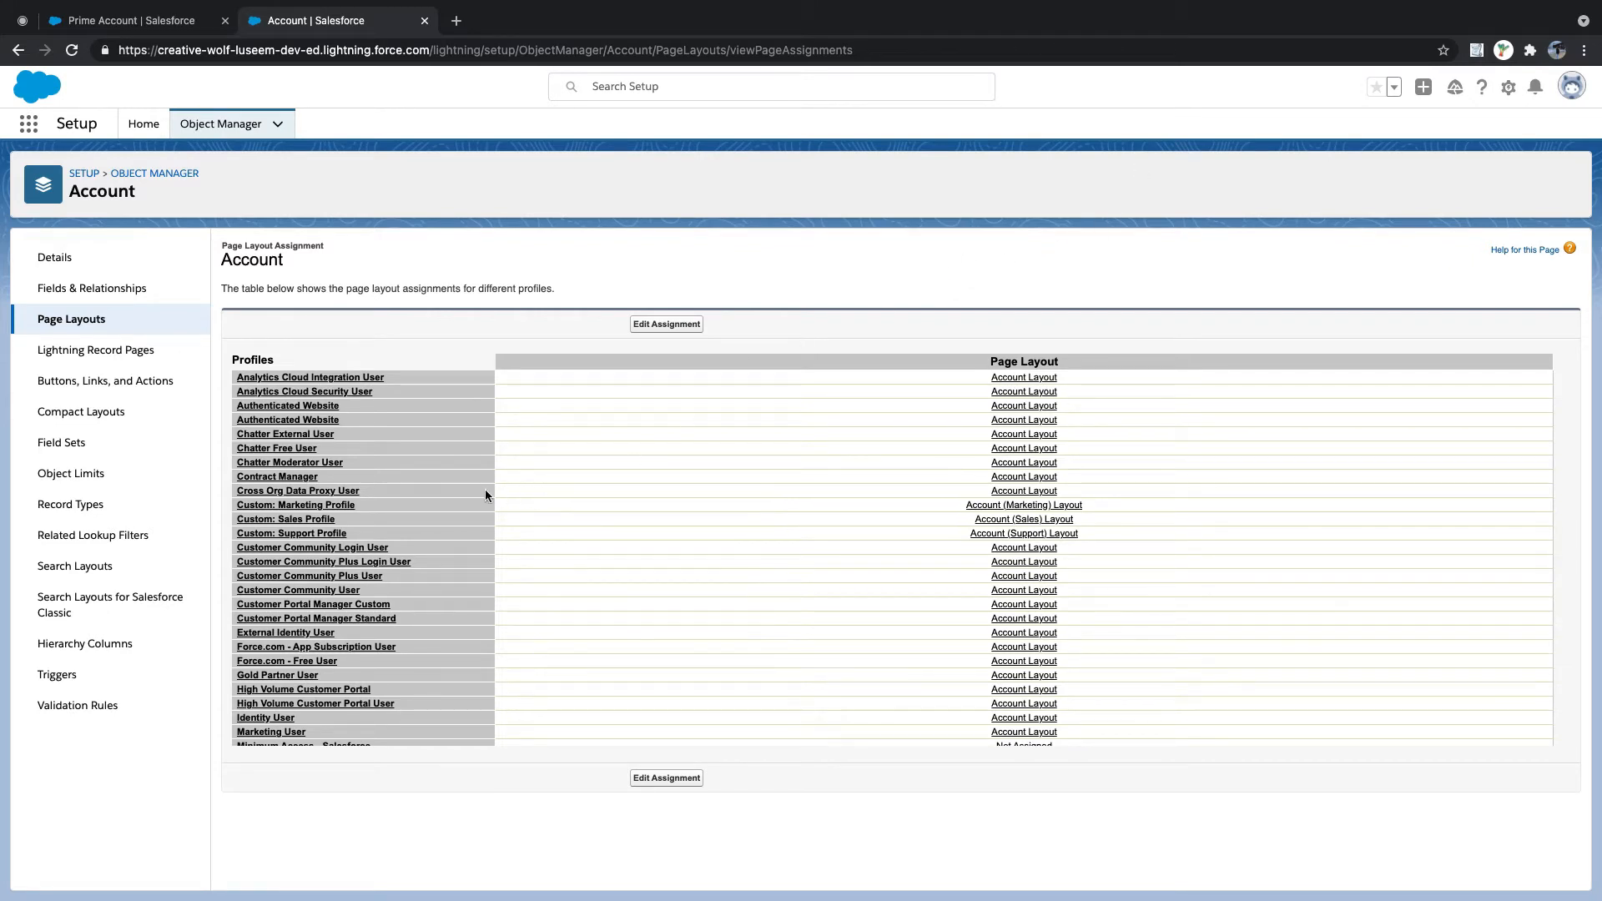
scroll(410, 501, "down", 5)
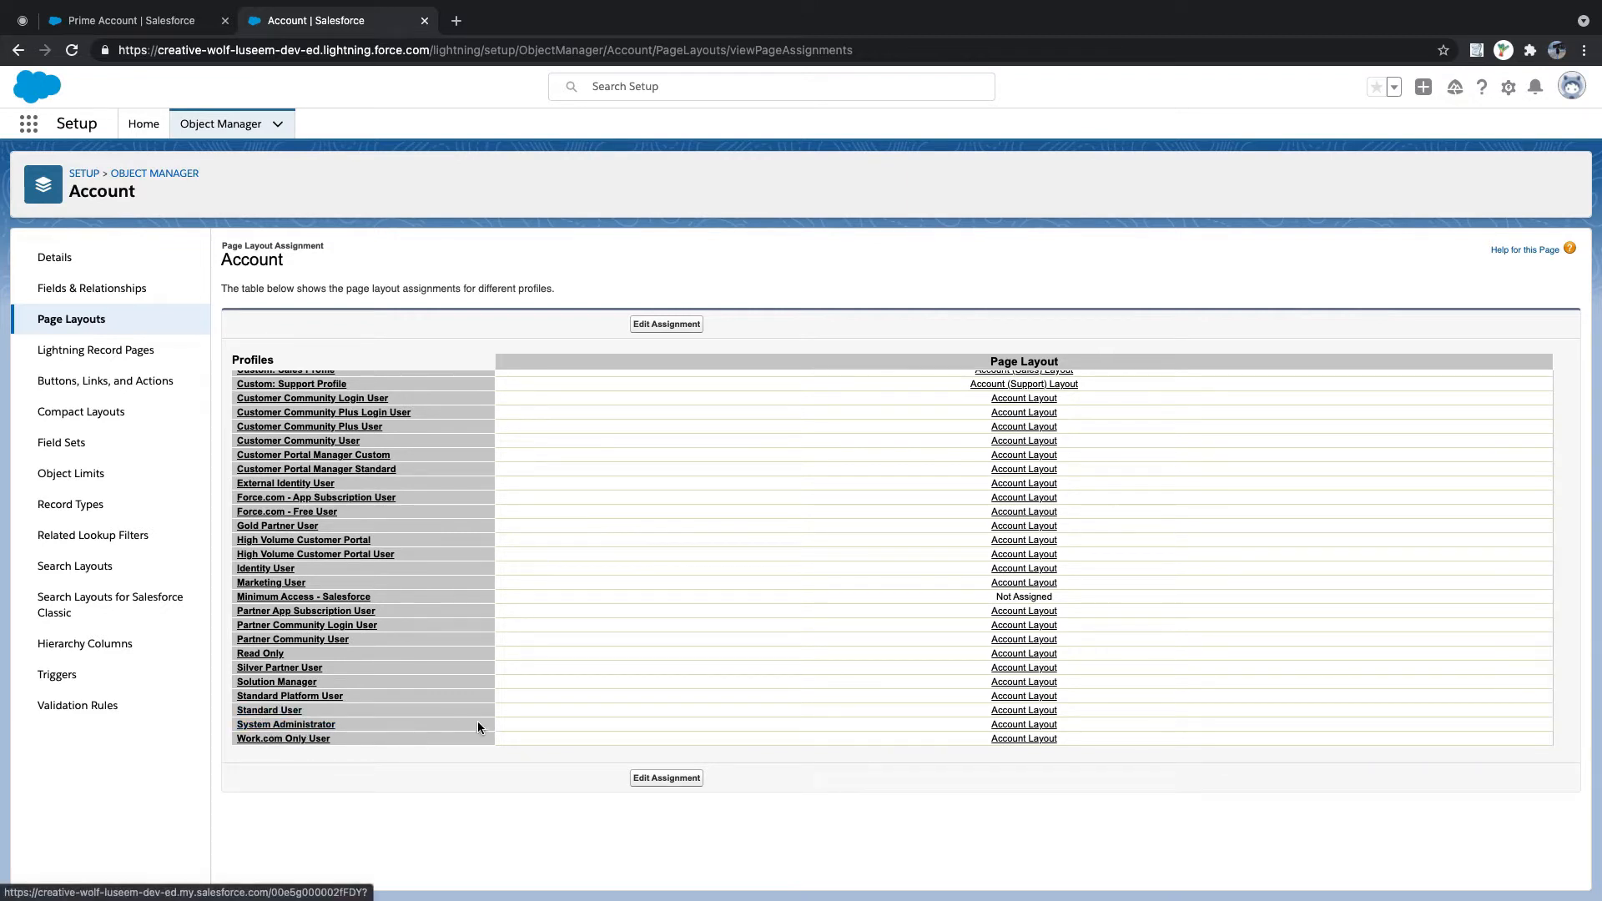
left_click(1019, 728)
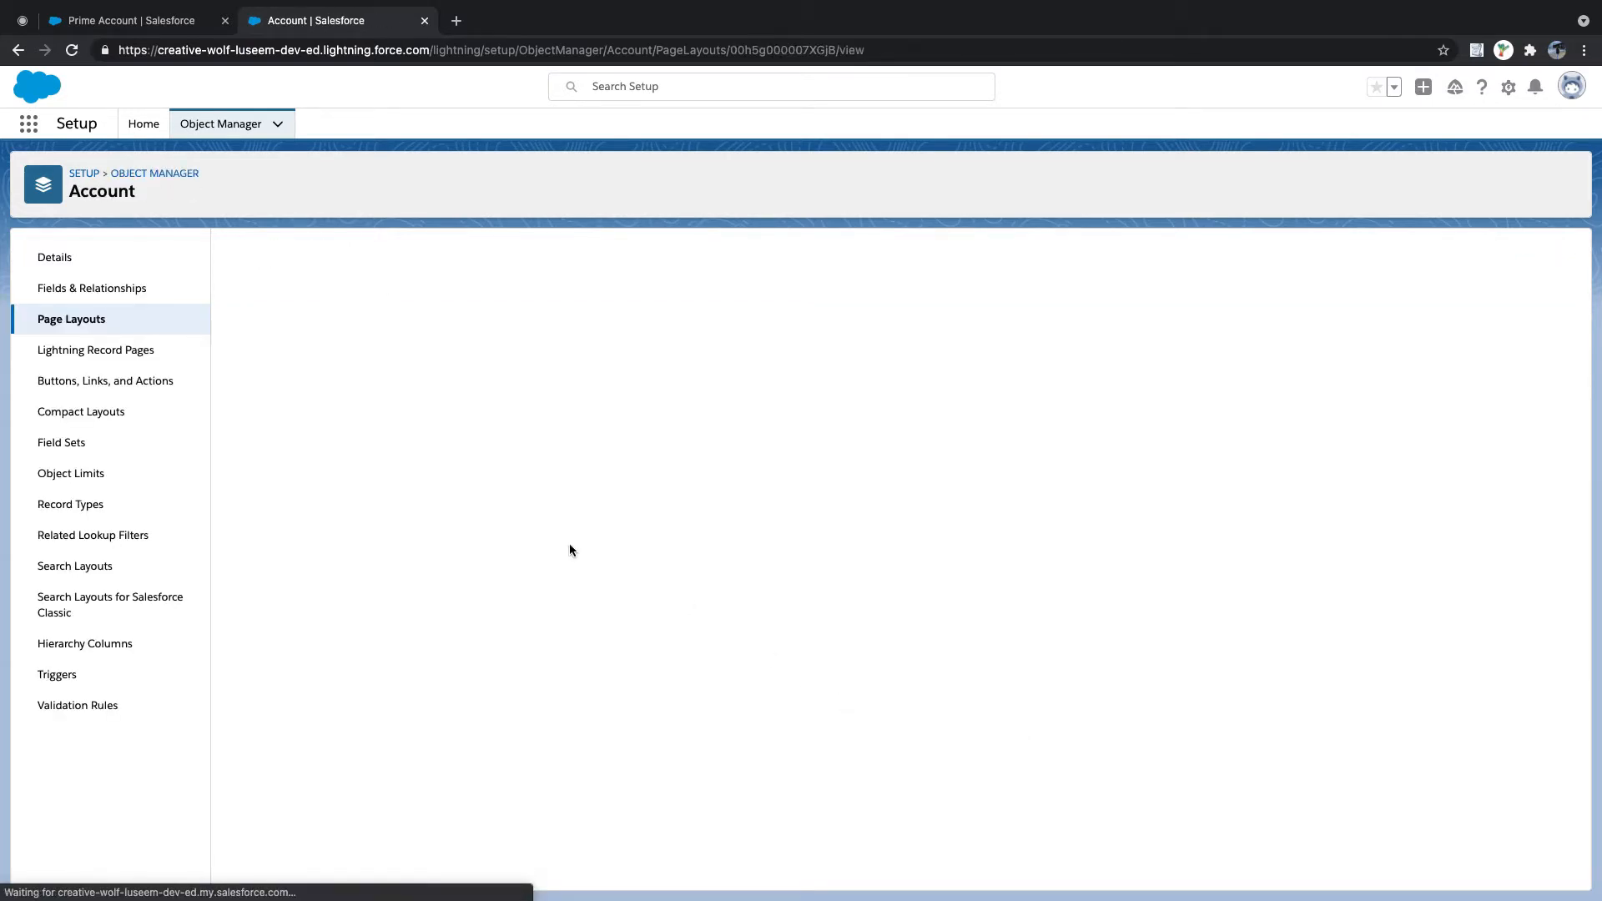
left_click(209, 17)
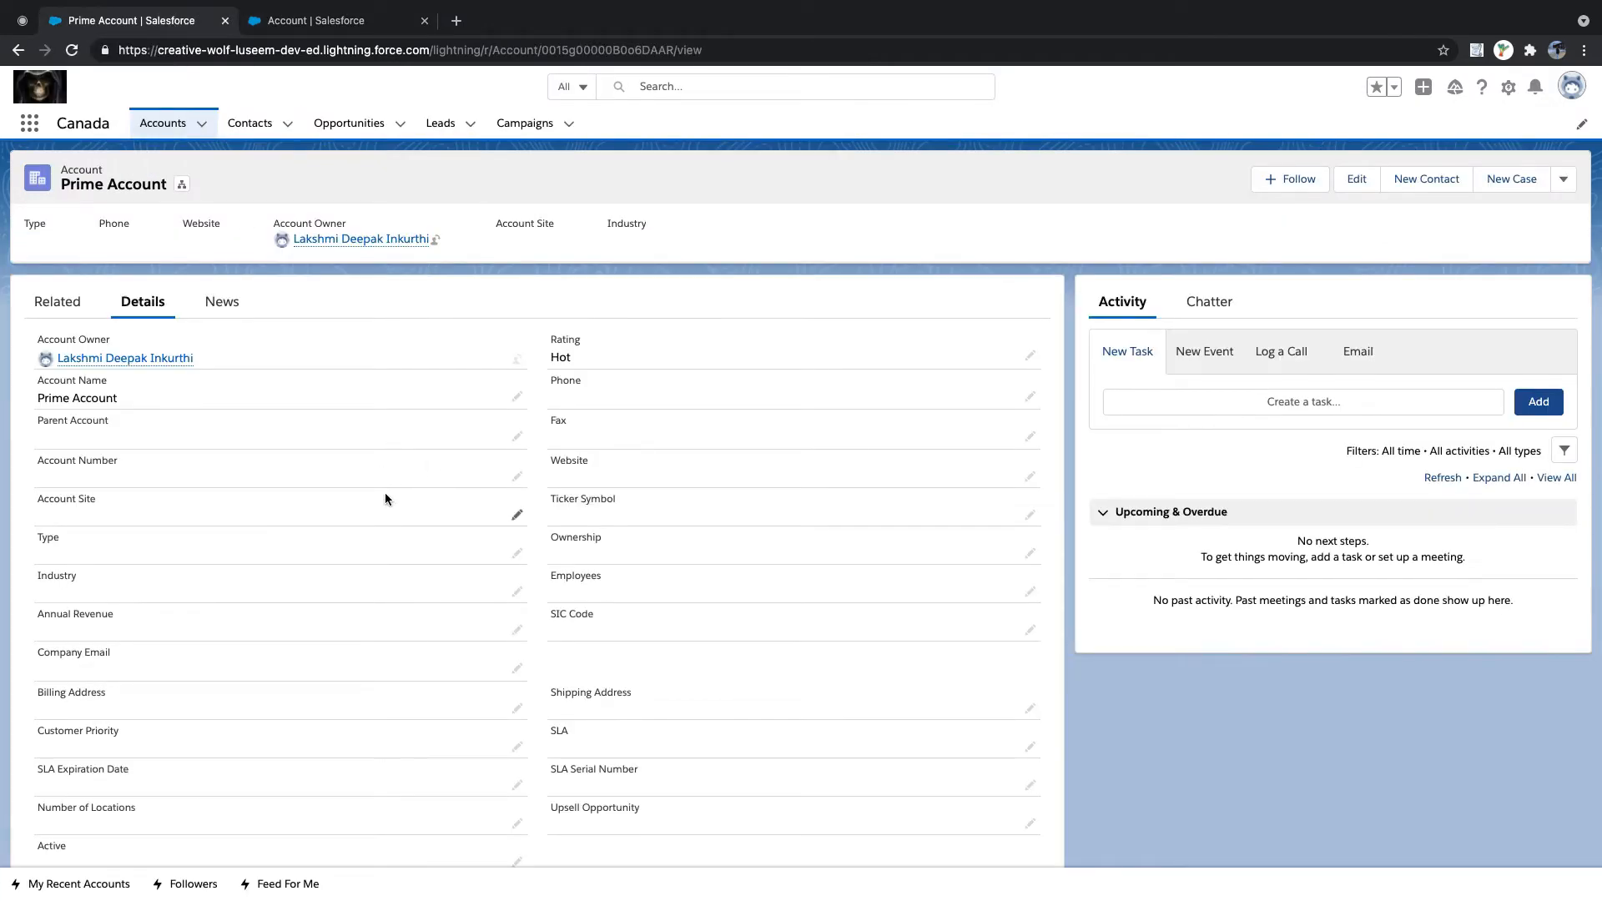
left_click(338, 20)
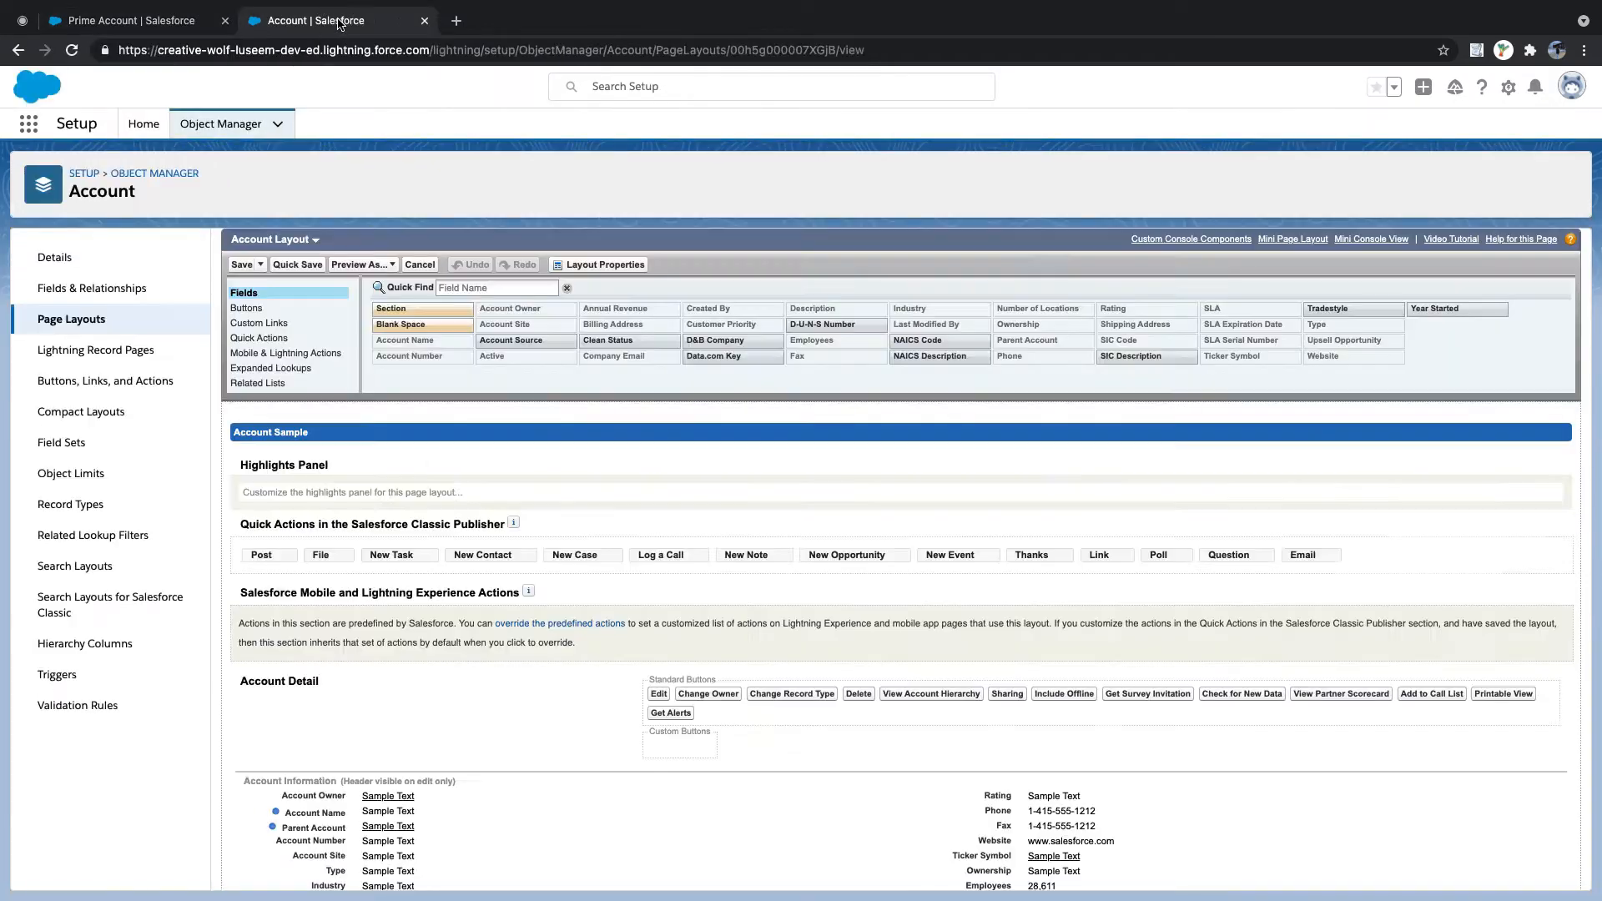
- Move the Company Email field directly below Website in the Account Information section and save the layout
scroll(652, 468, "down", 5)
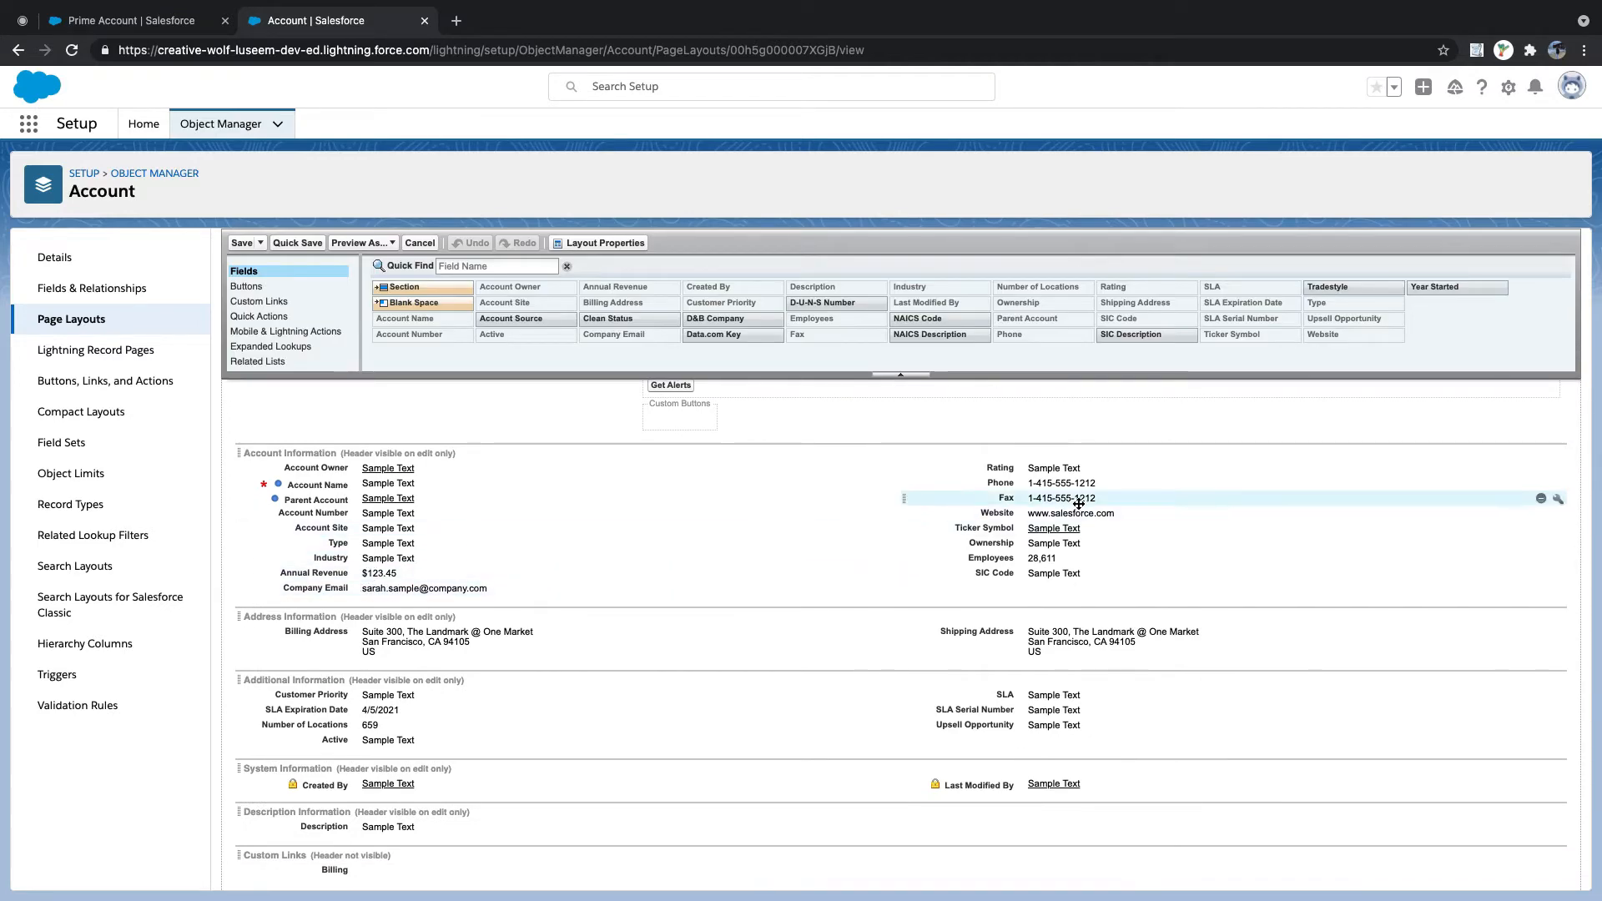
left_click_drag(354, 588, 1031, 523)
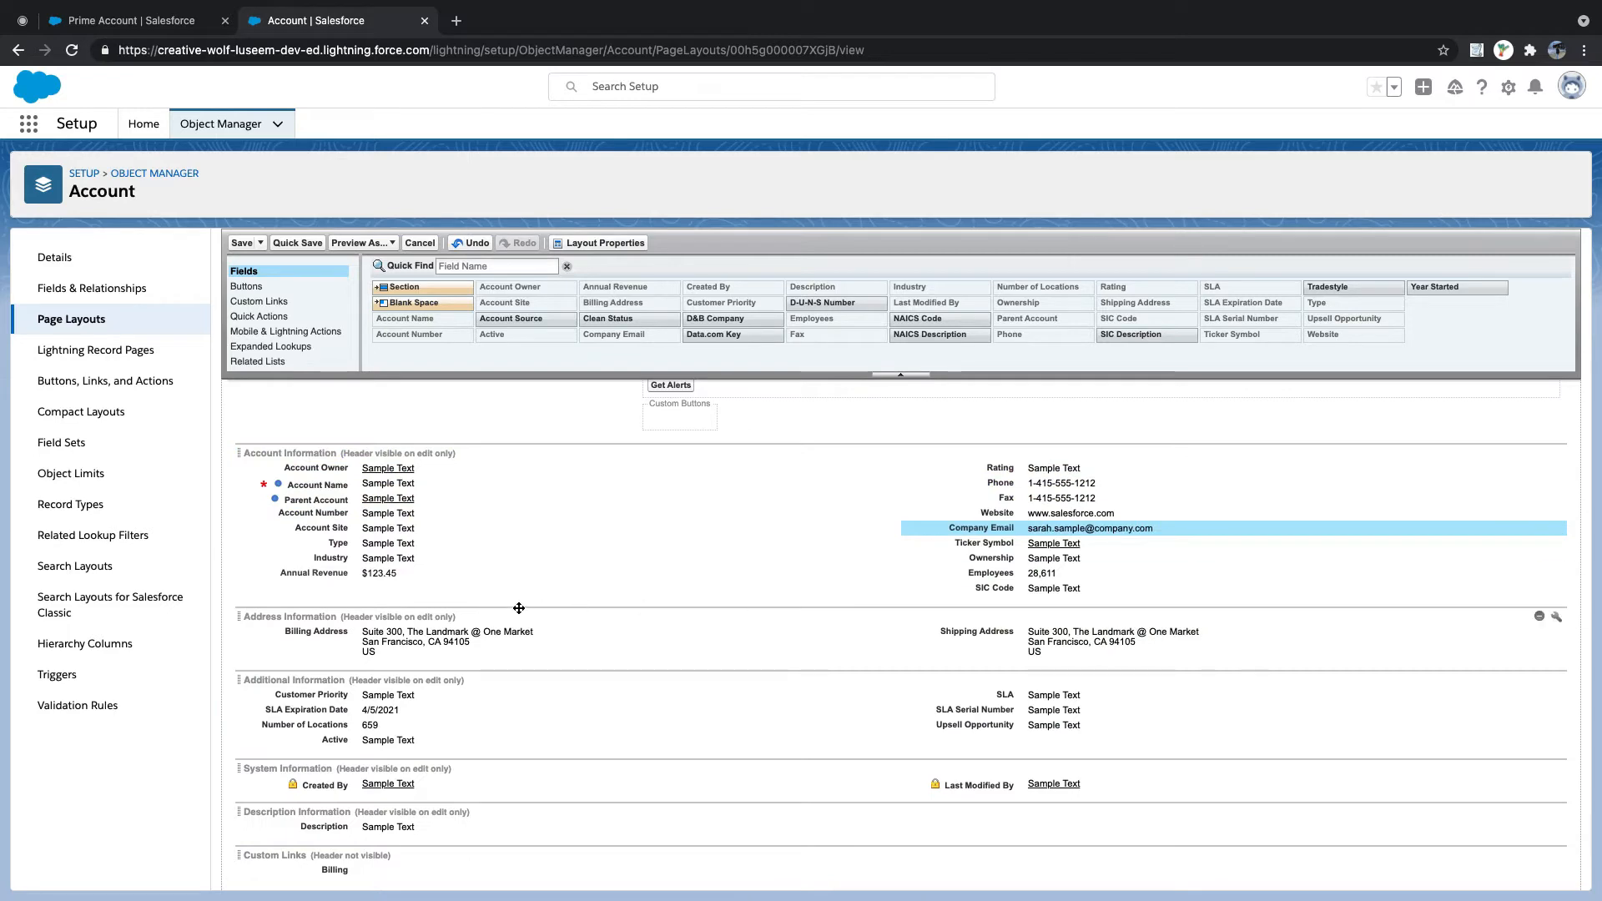
left_click(242, 244)
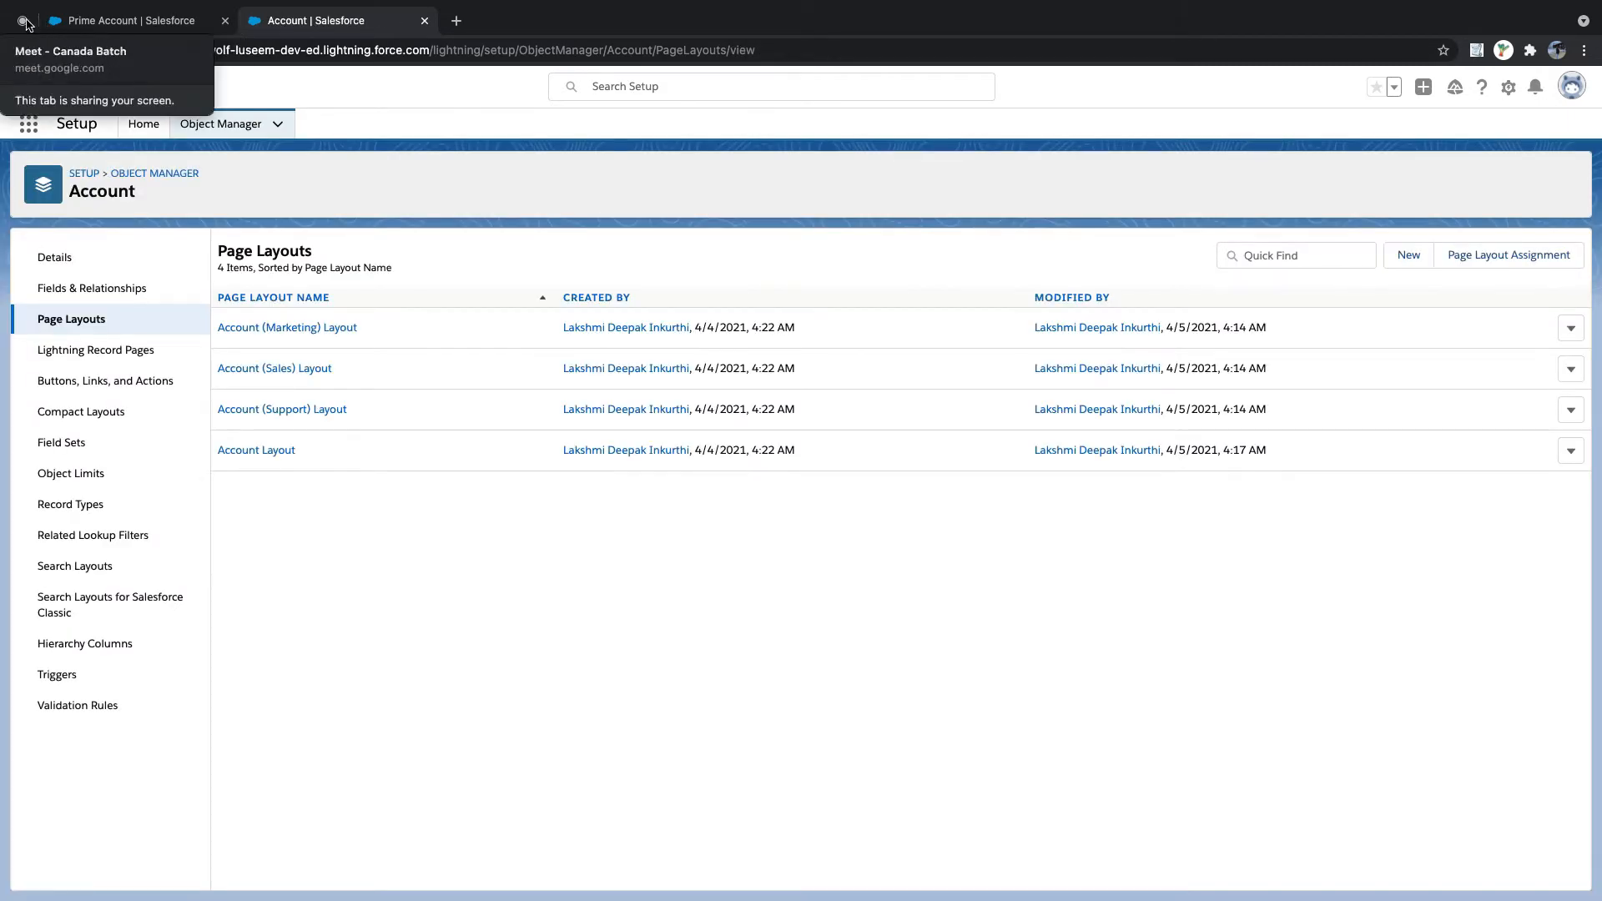
- Reload the Prime Account record and check the position of Company Email among its detail fields
left_click(23, 20)
left_click(126, 20)
left_click(72, 50)
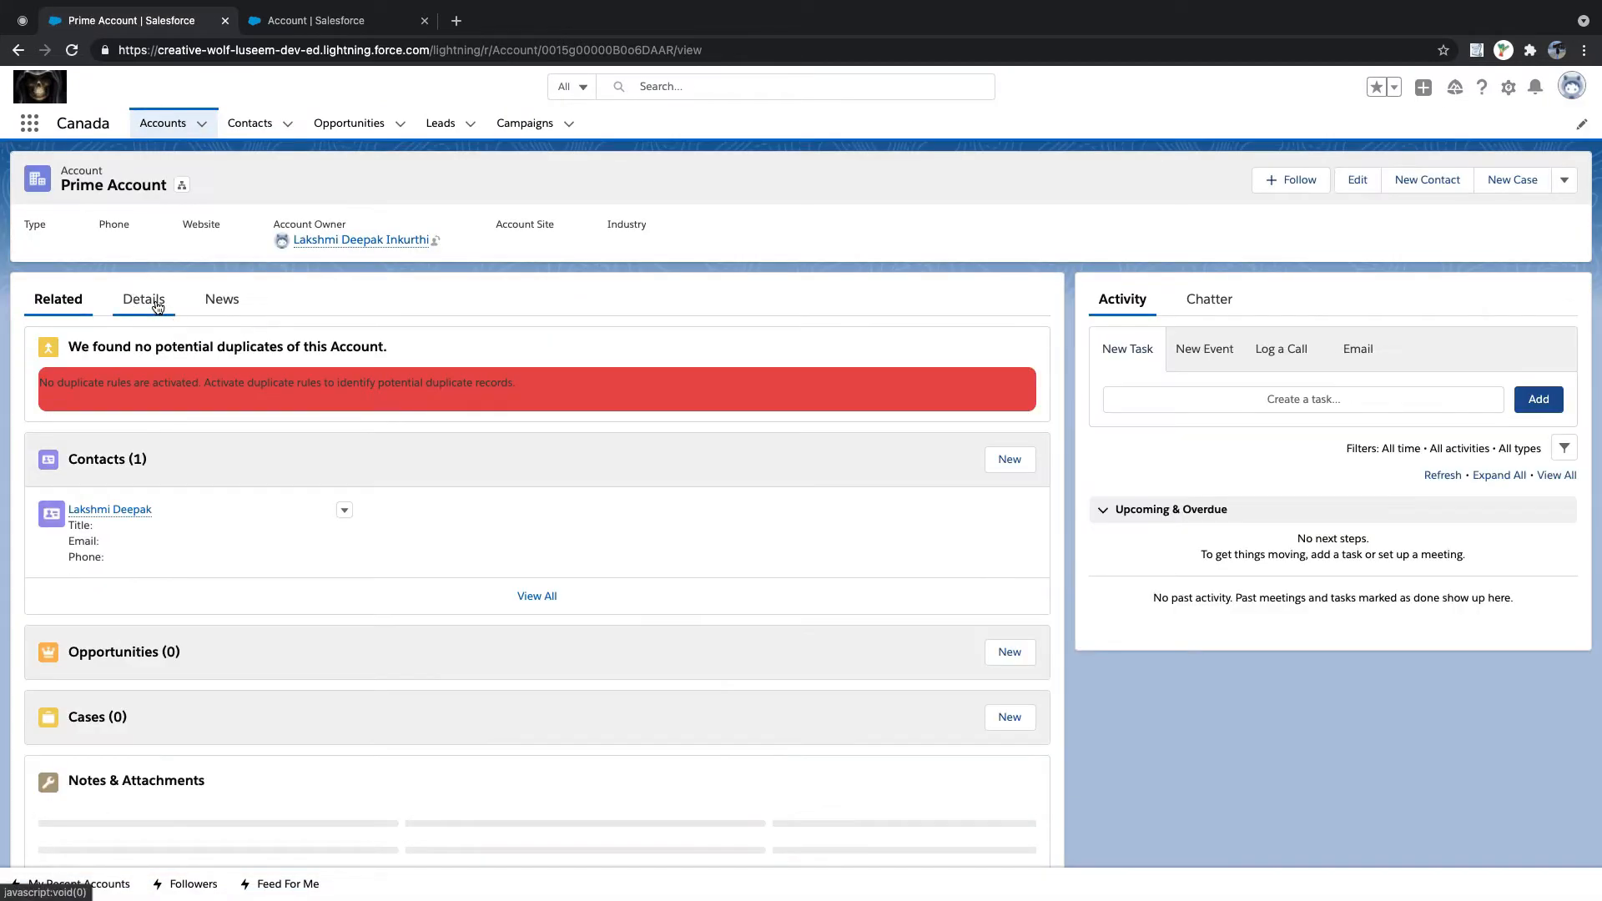
left_click(159, 309)
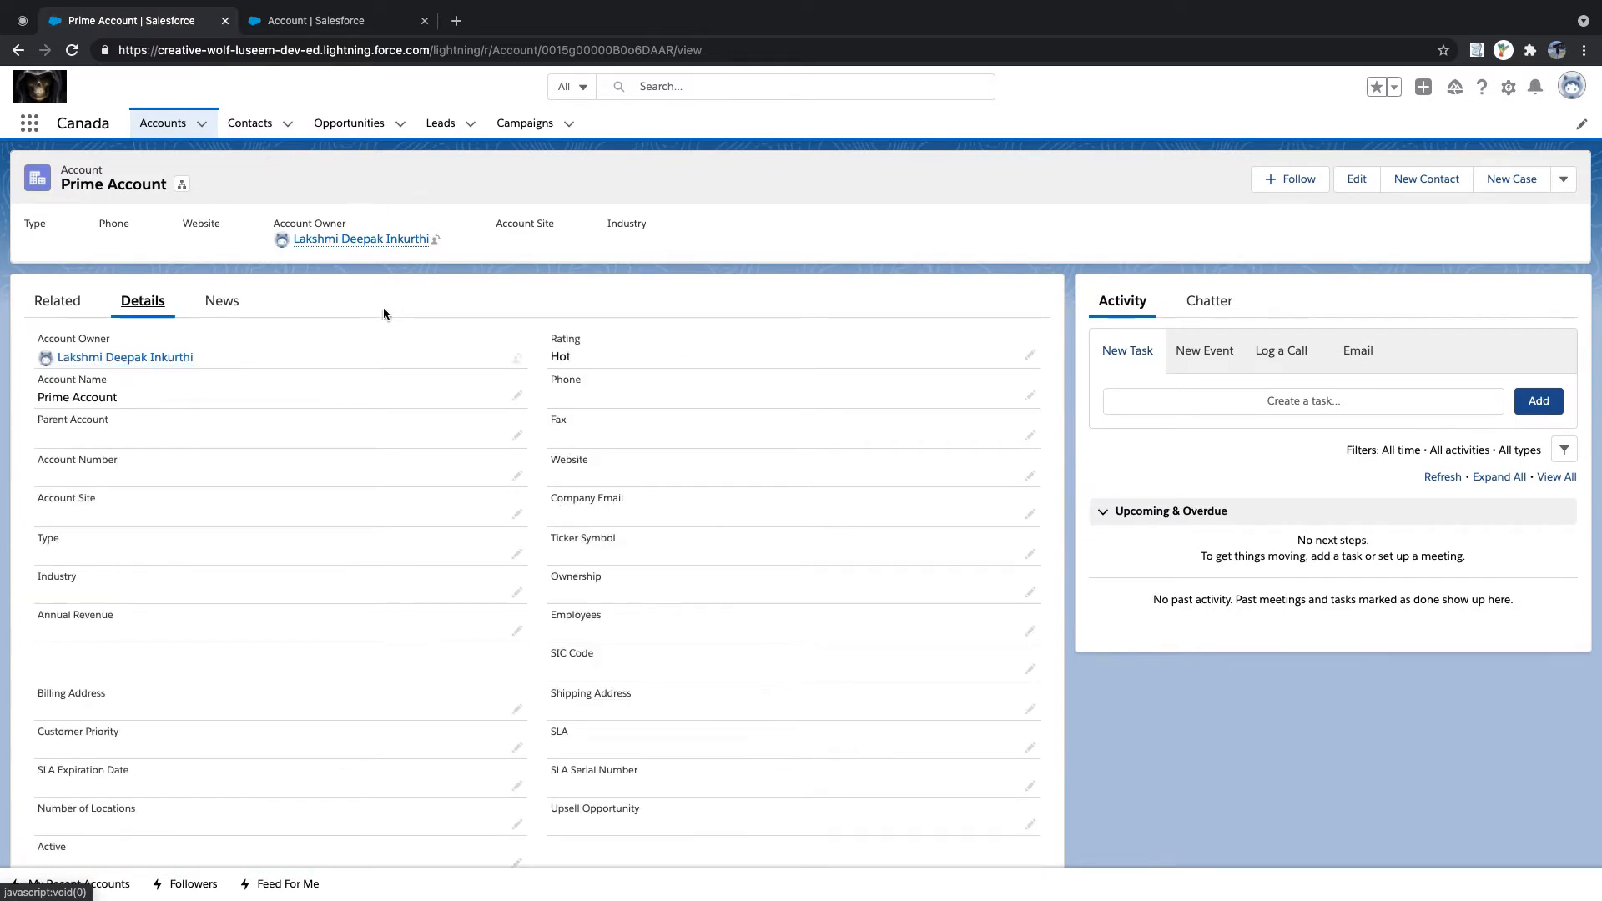
scroll(383, 308, "down", 3)
scroll(383, 307, "up", 3)
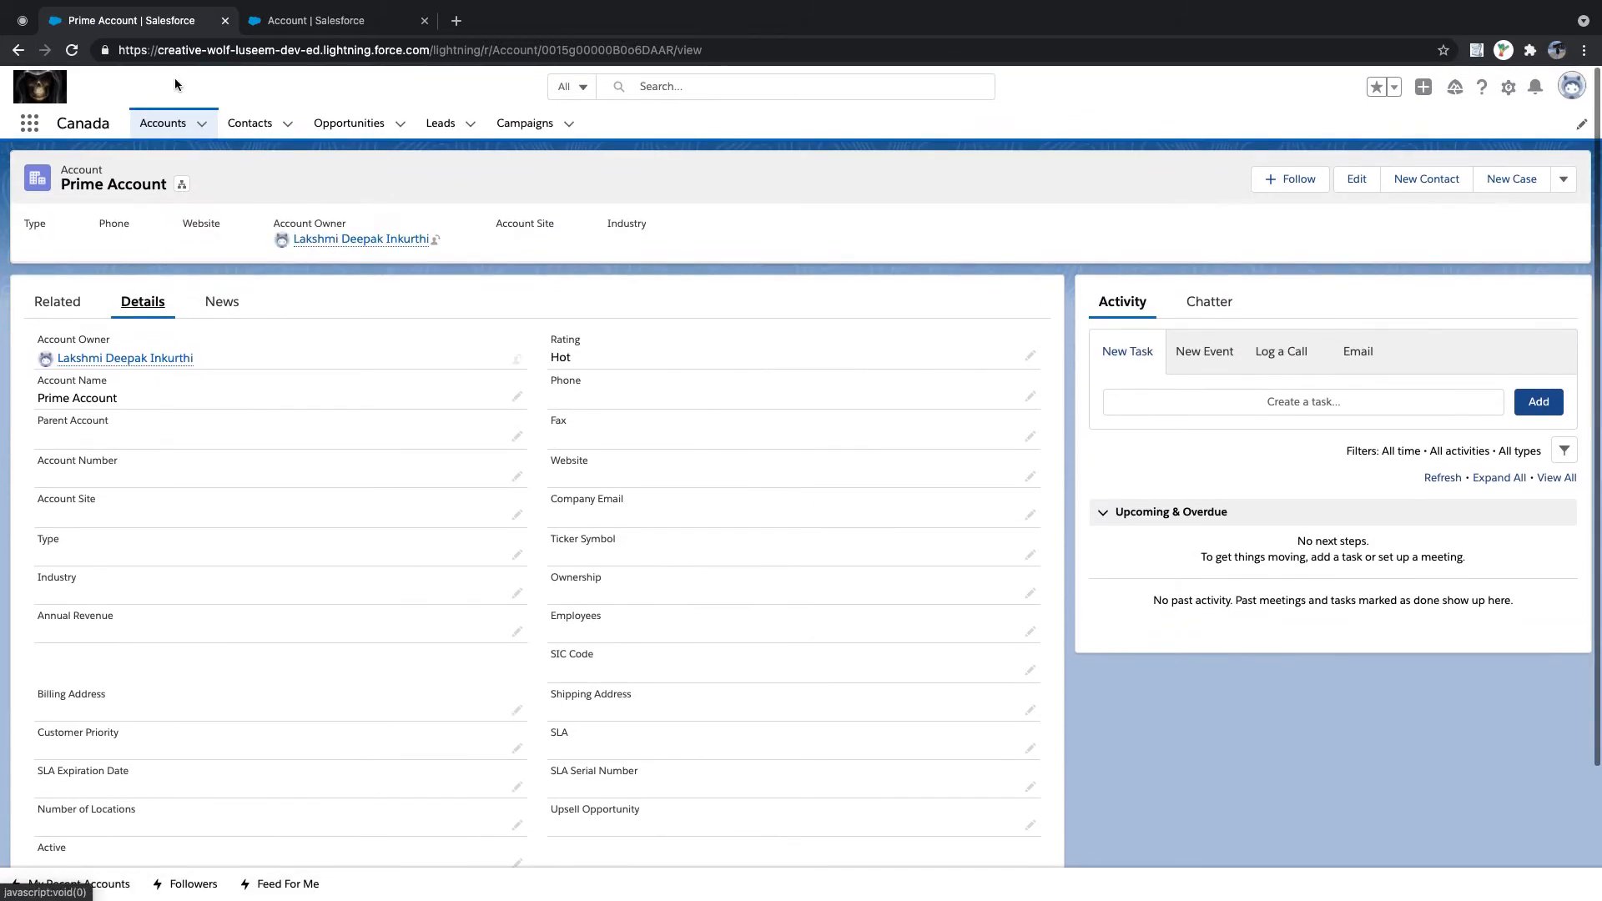
- Duplicate the Prime Account browser tab, then look through all detail fields of the record in the original tab
right_click(170, 18)
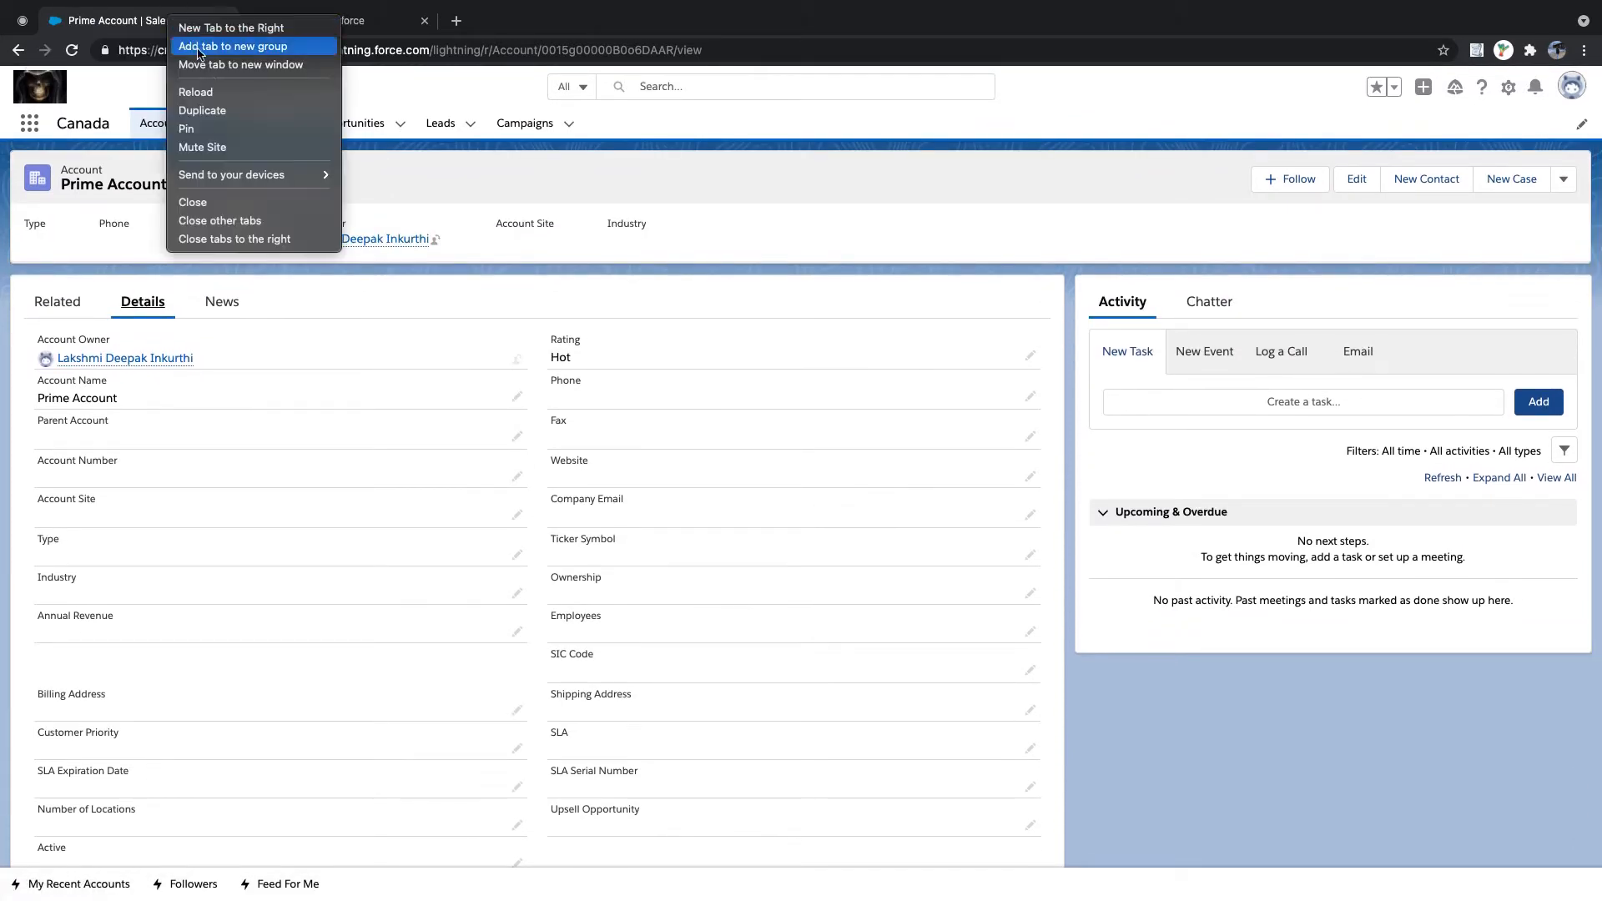
left_click(210, 110)
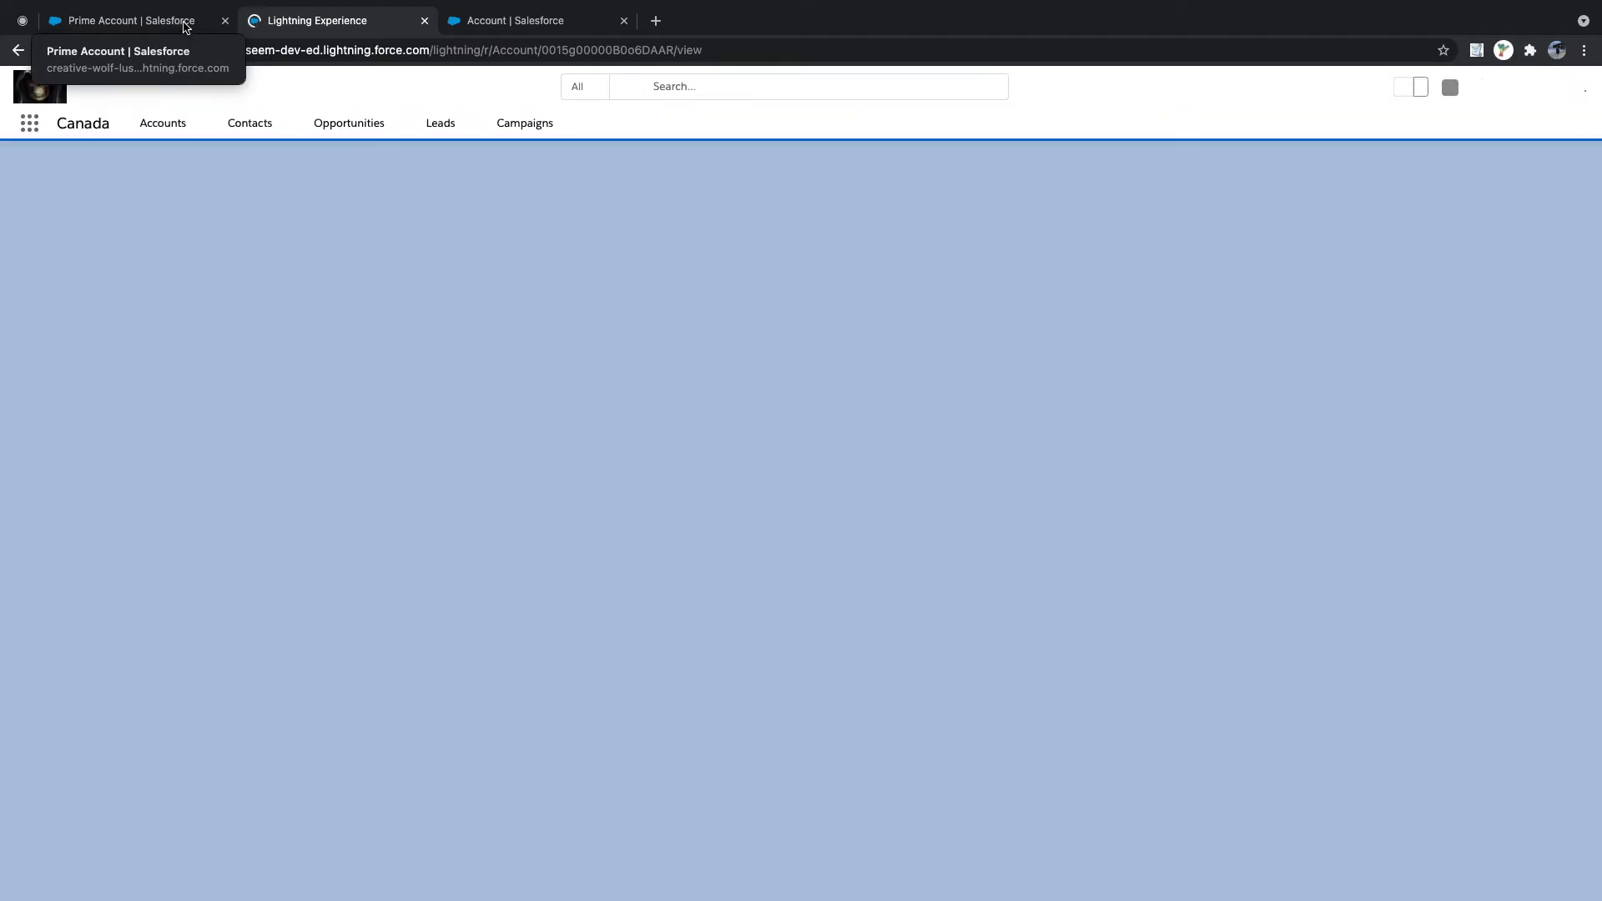
left_click(186, 23)
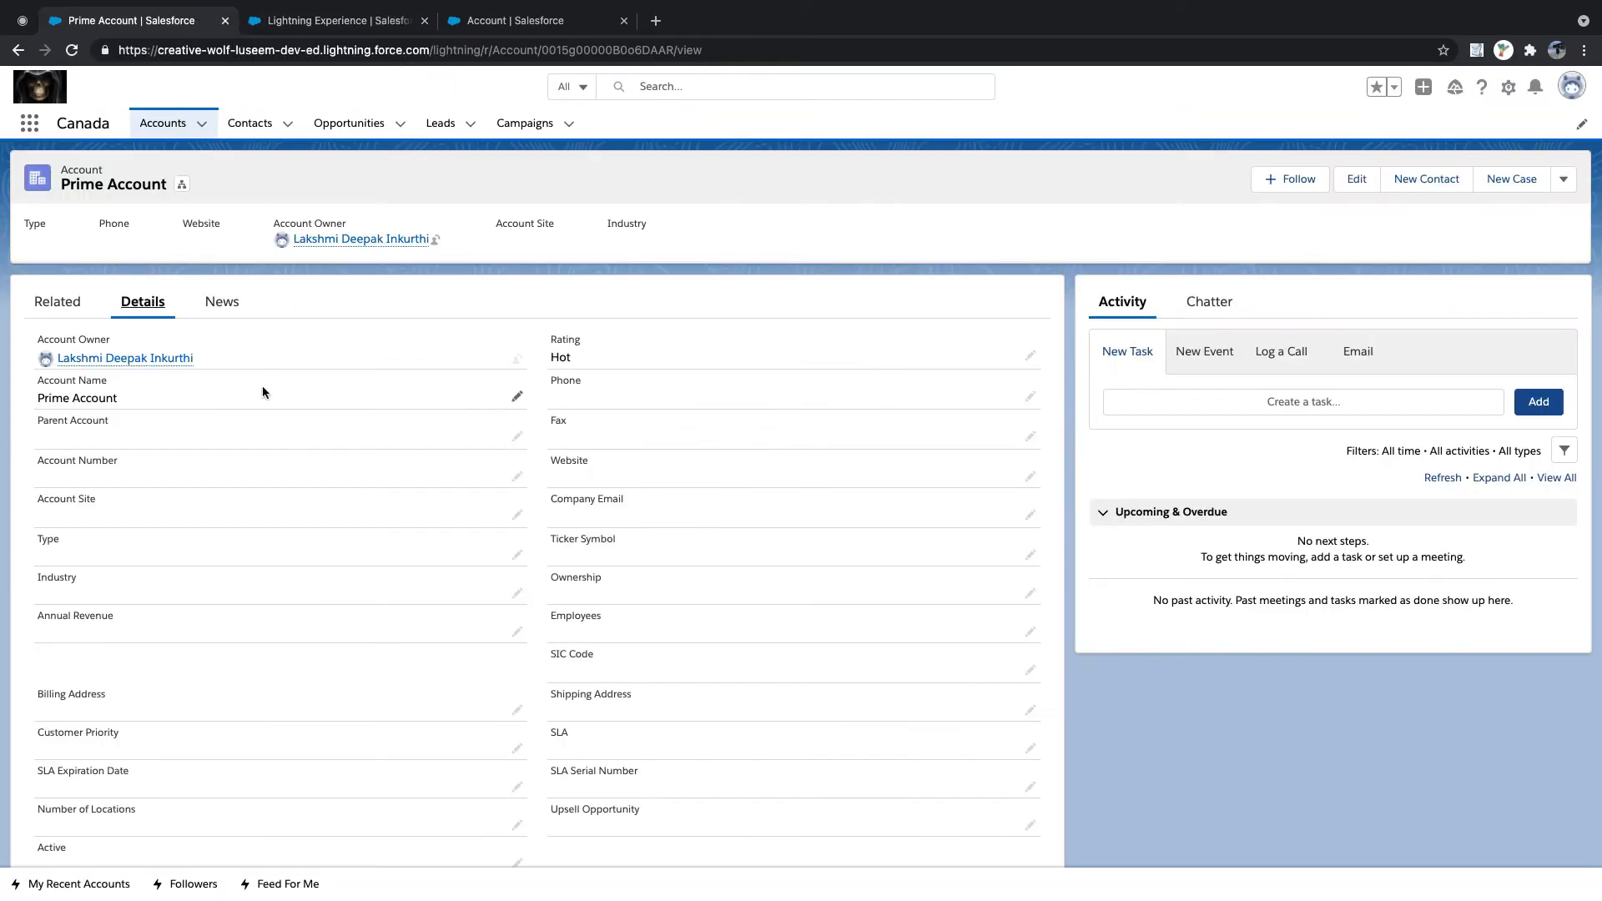
scroll(255, 399, "down", 3)
scroll(237, 484, "up", 3)
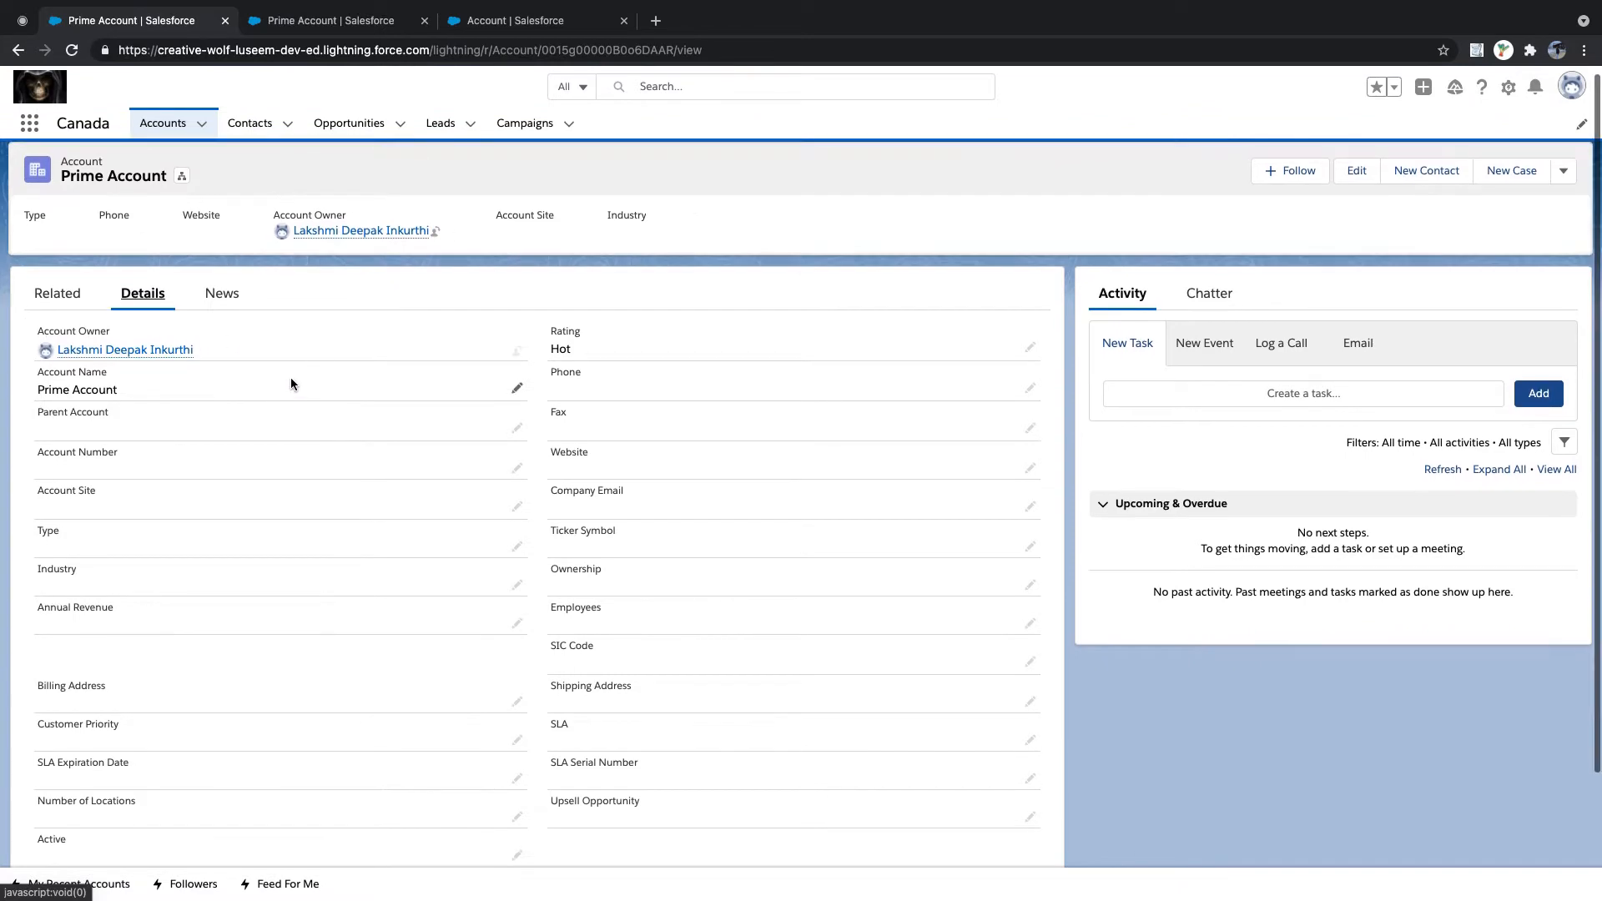
scroll(127, 428, "down", 3)
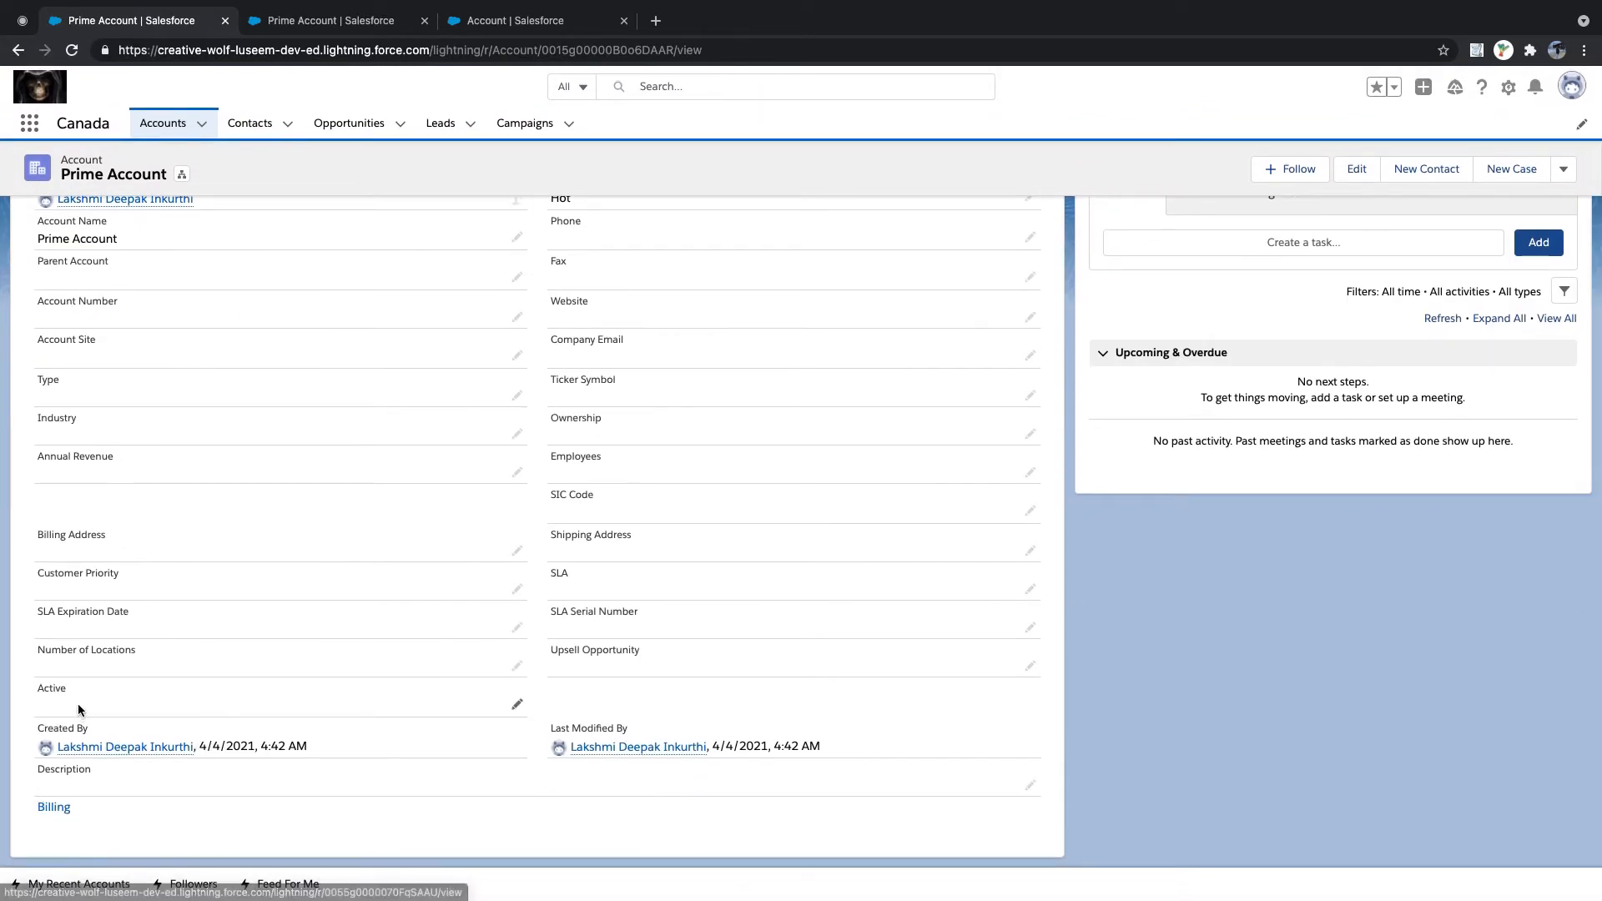
scroll(303, 674, "up", 3)
- Open Prime Account for editing, examine the field arrangement in the form and cancel without changes
left_click(1357, 179)
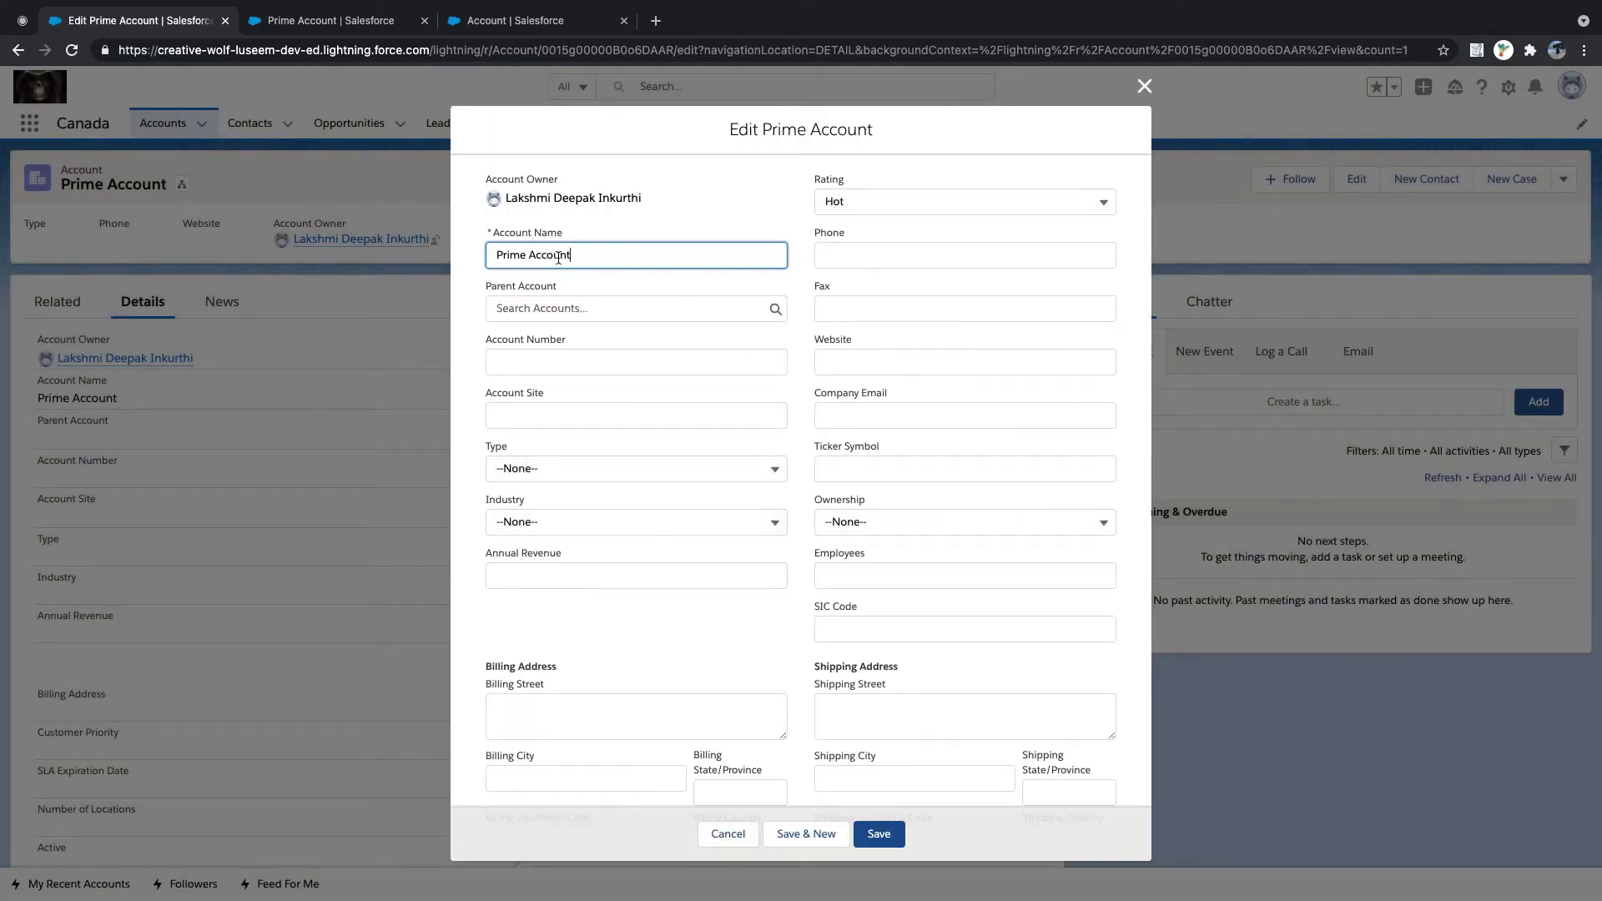
scroll(558, 261, "down", 5)
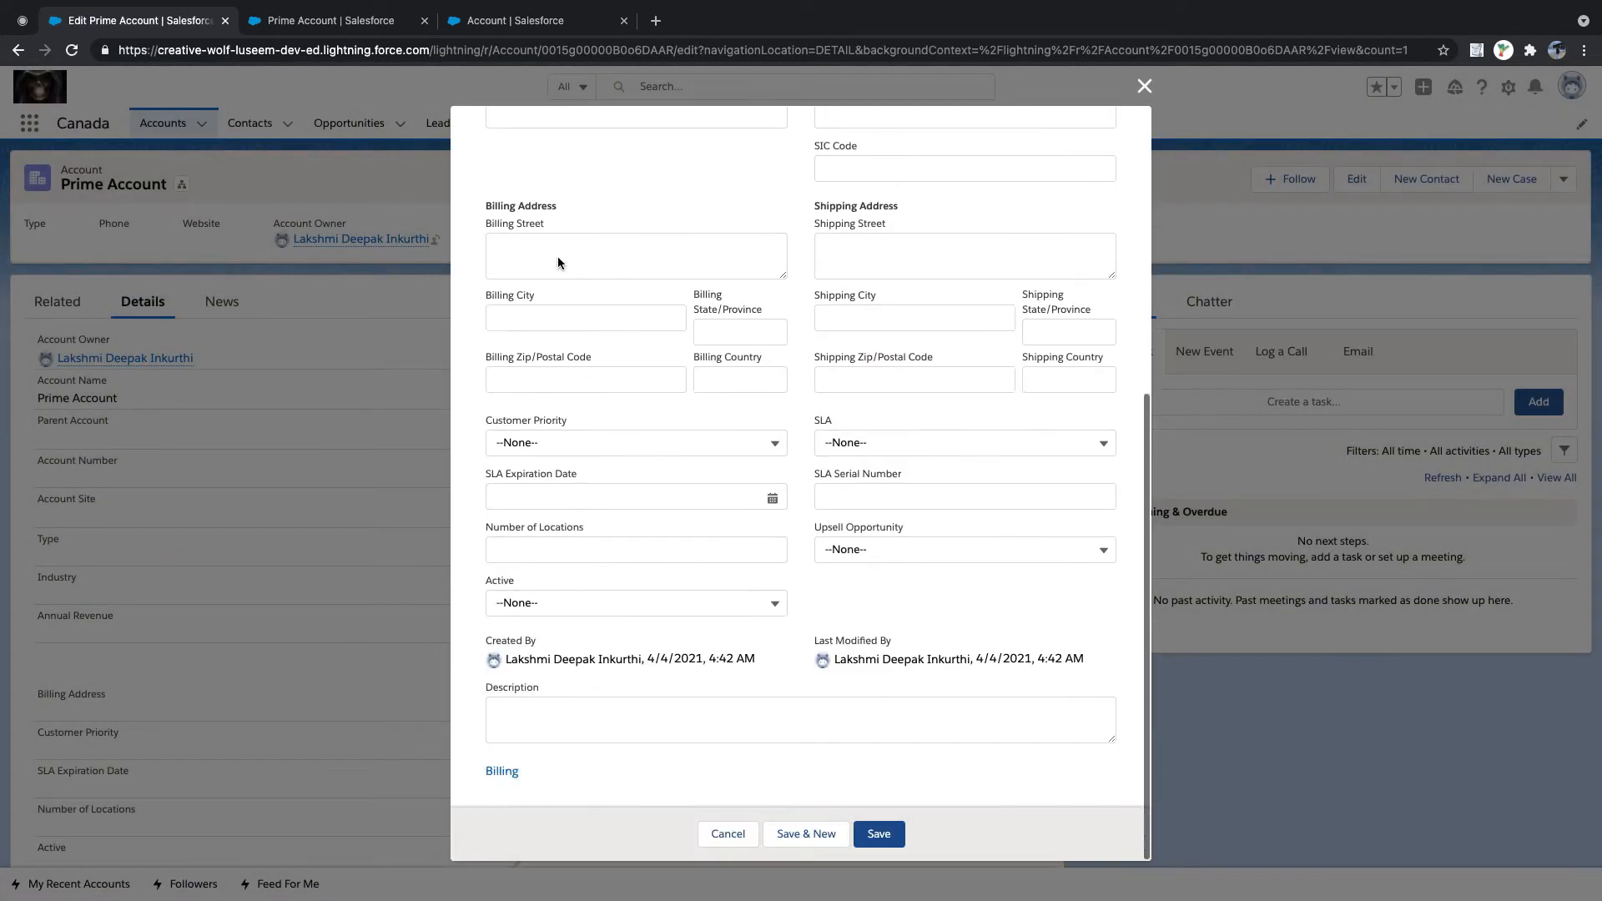
scroll(707, 683, "up", 5)
left_click(729, 835)
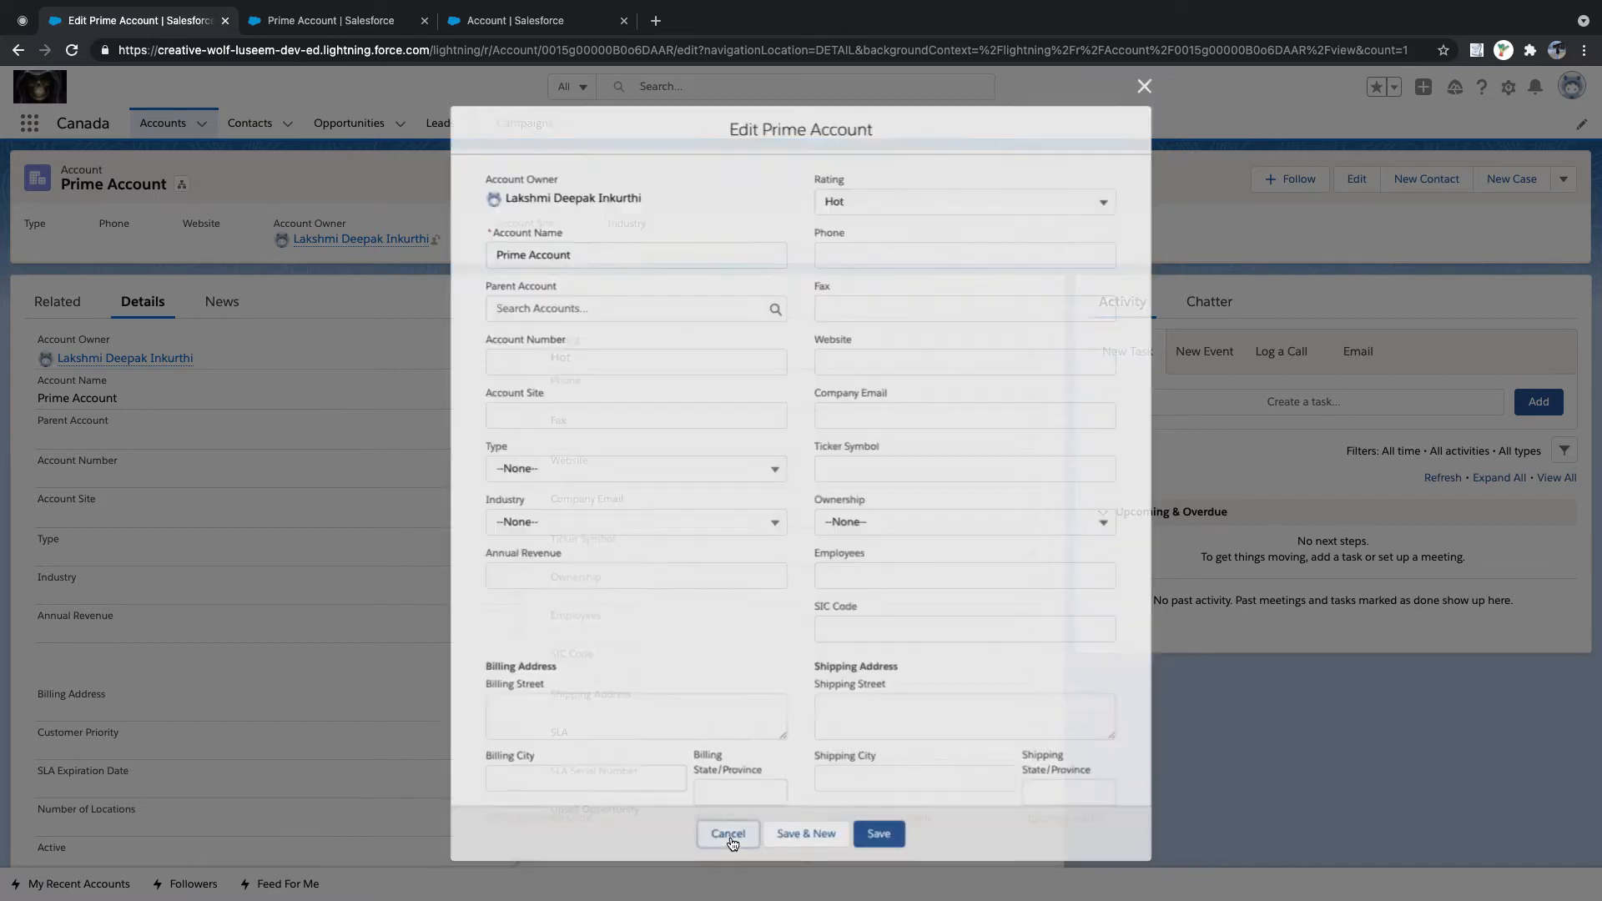
- Open the details of Prime Account in the duplicated browser tab and look through the record's fields
left_click(326, 30)
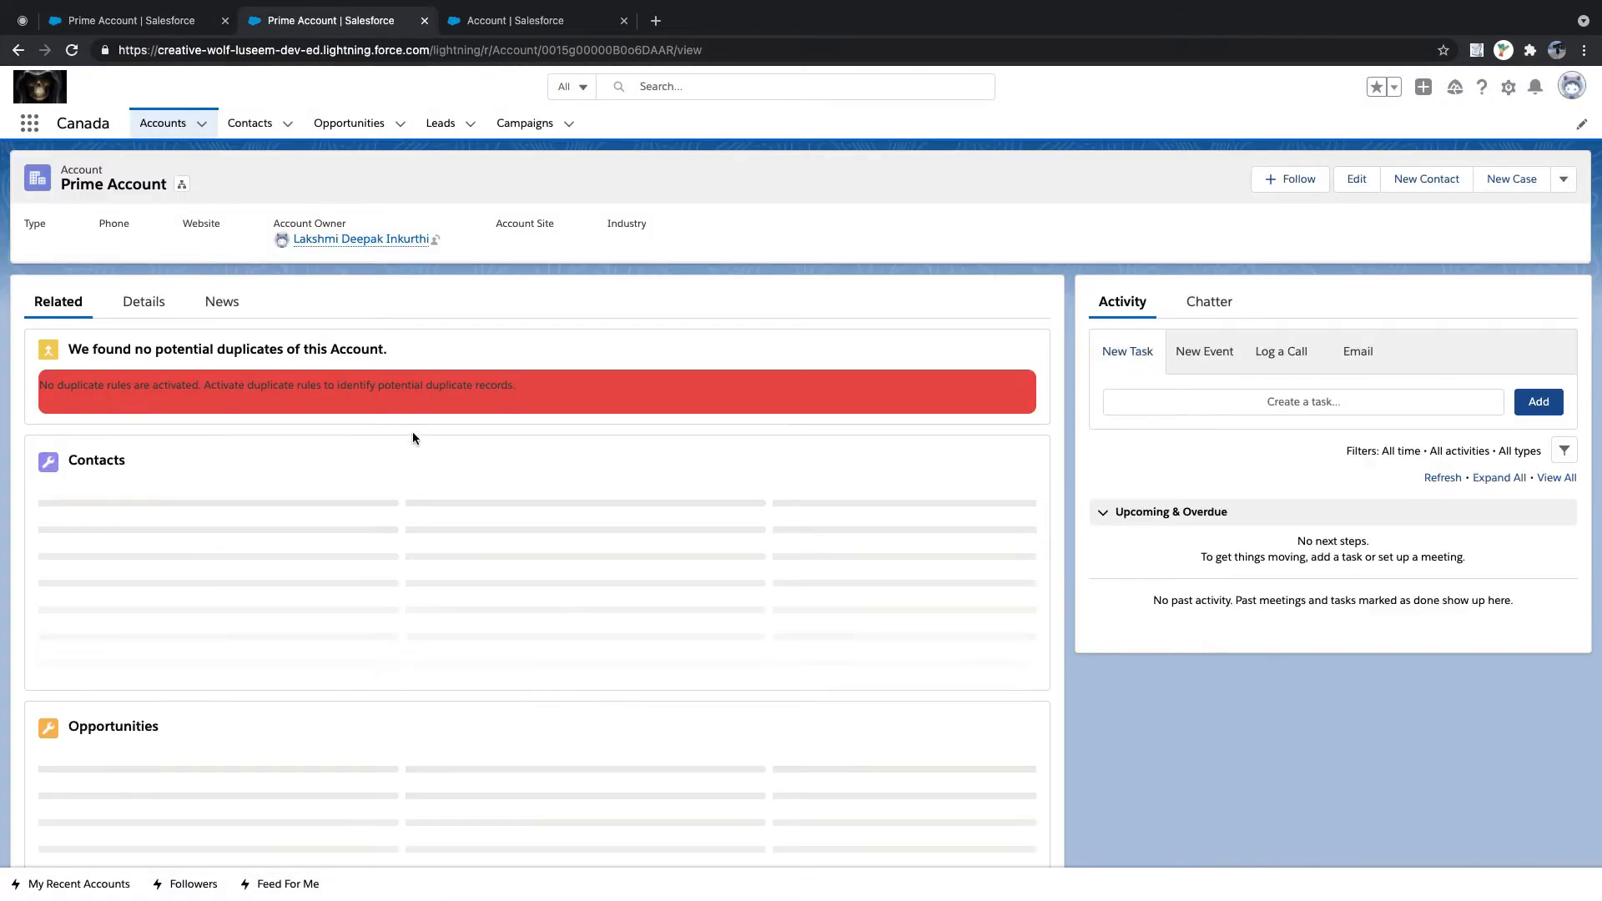
left_click(144, 302)
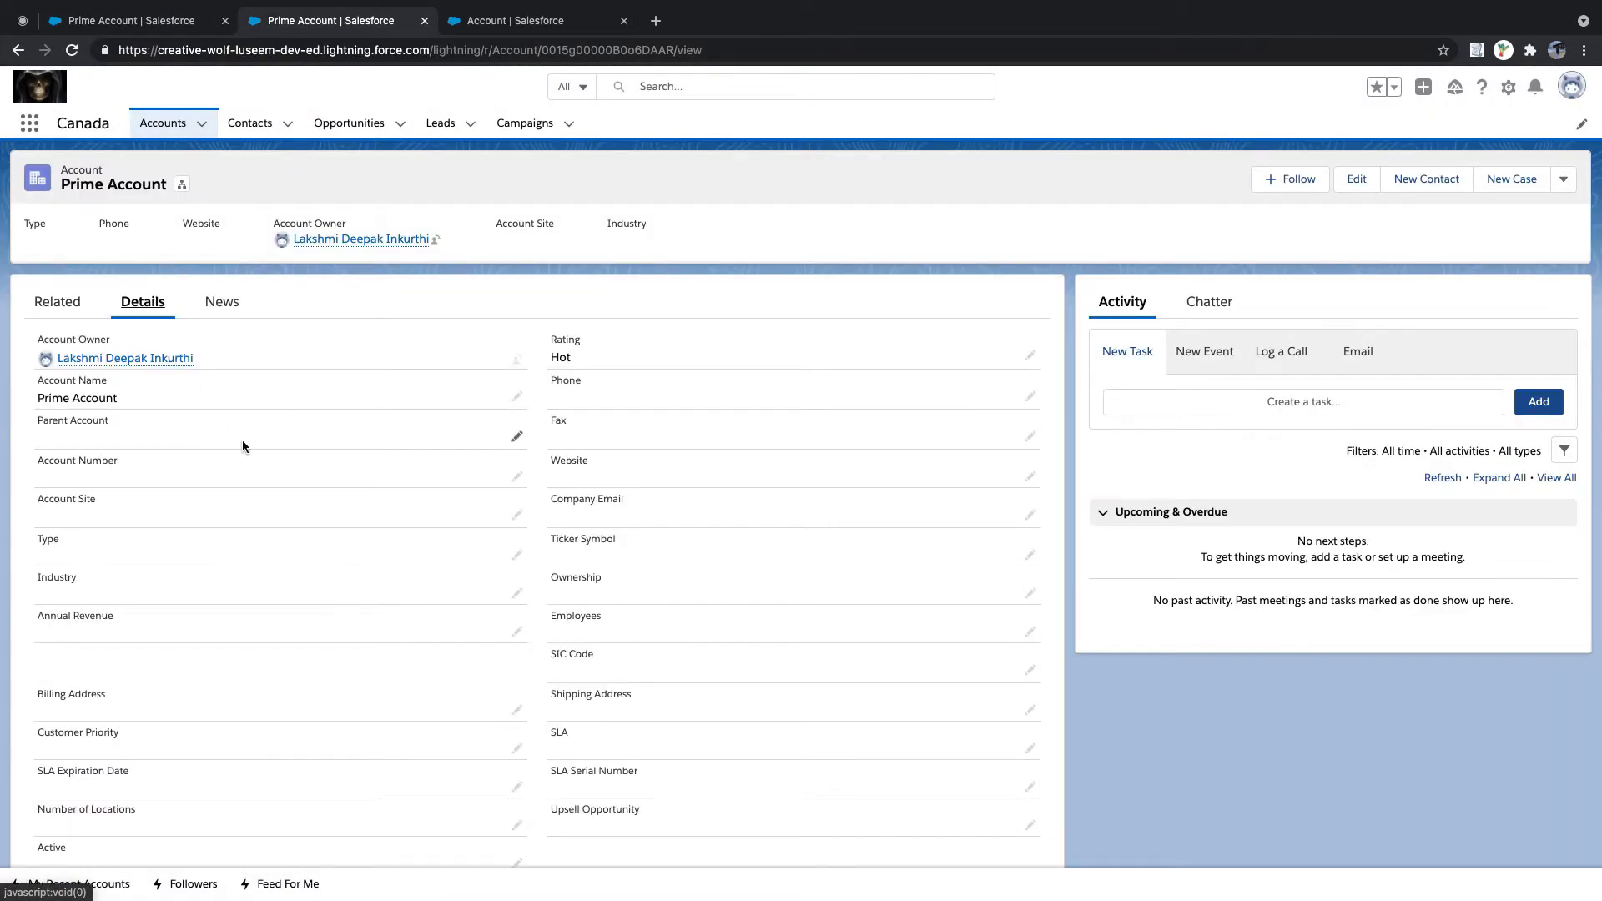
scroll(238, 438, "down", 3)
scroll(235, 427, "up", 3)
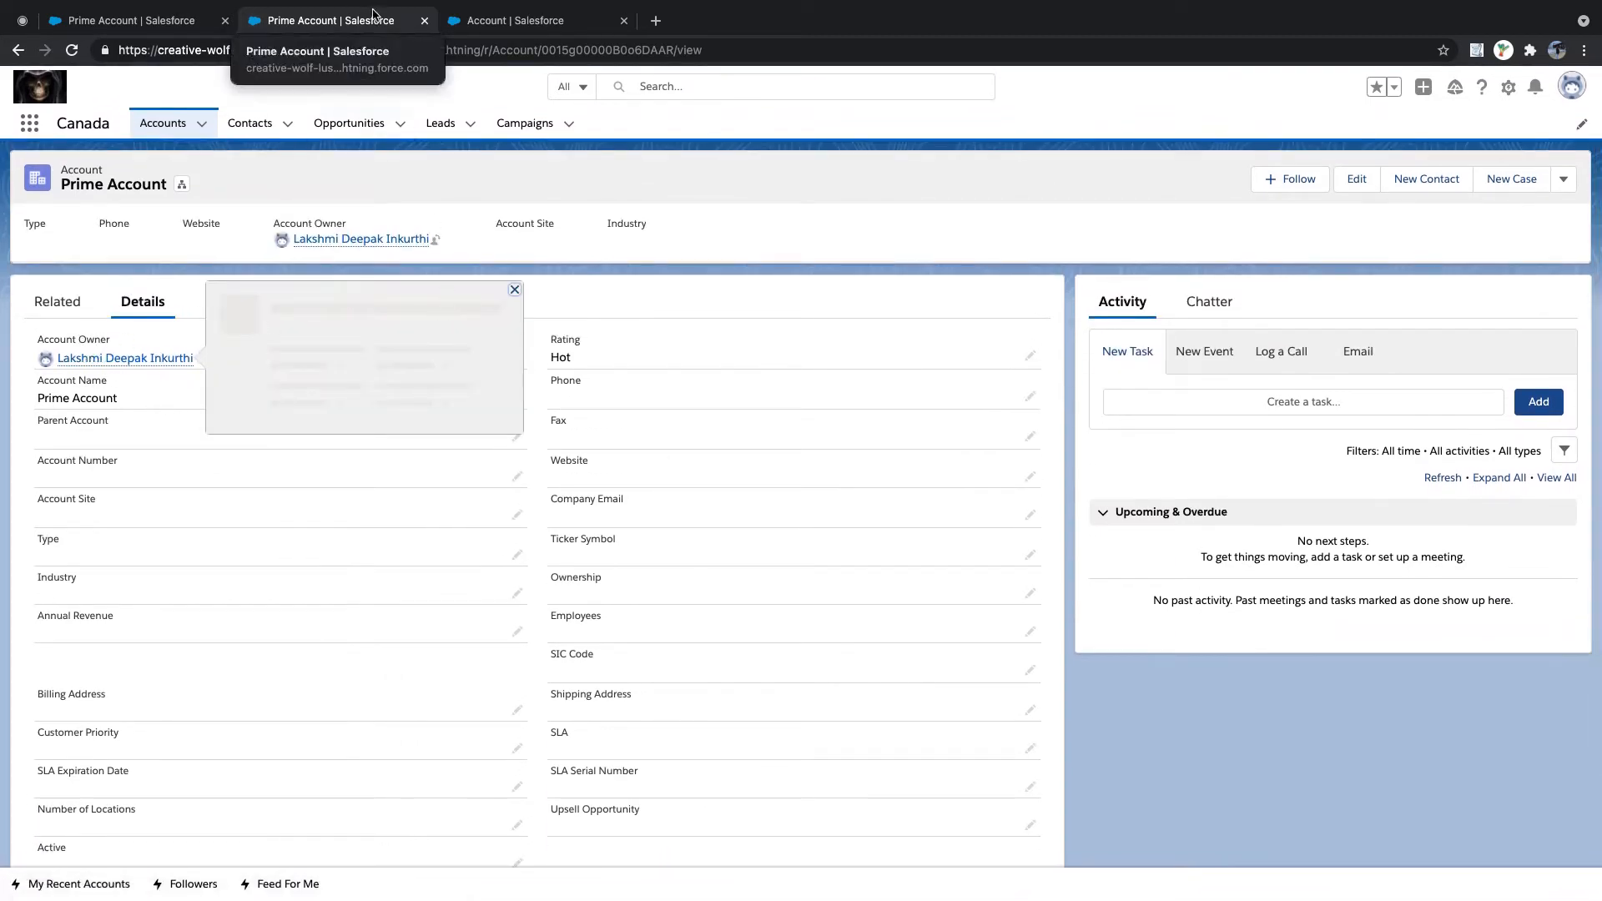
- Open Account Layout in Setup and compare its field sections with the detail fields in both Prime Account tabs
left_click(510, 20)
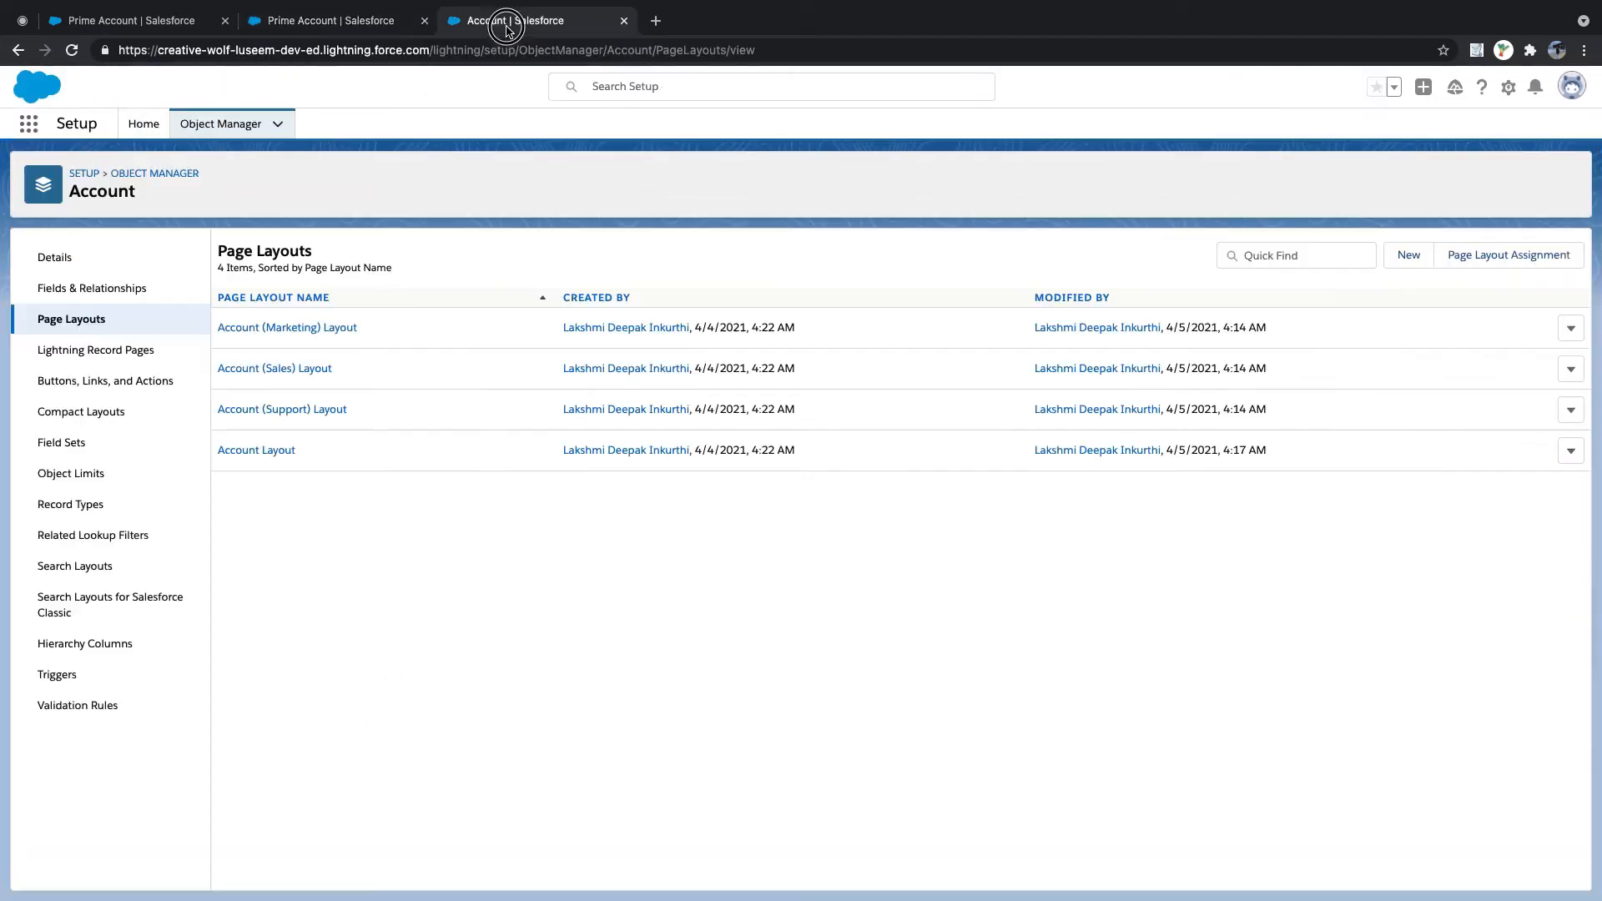
left_click(277, 451)
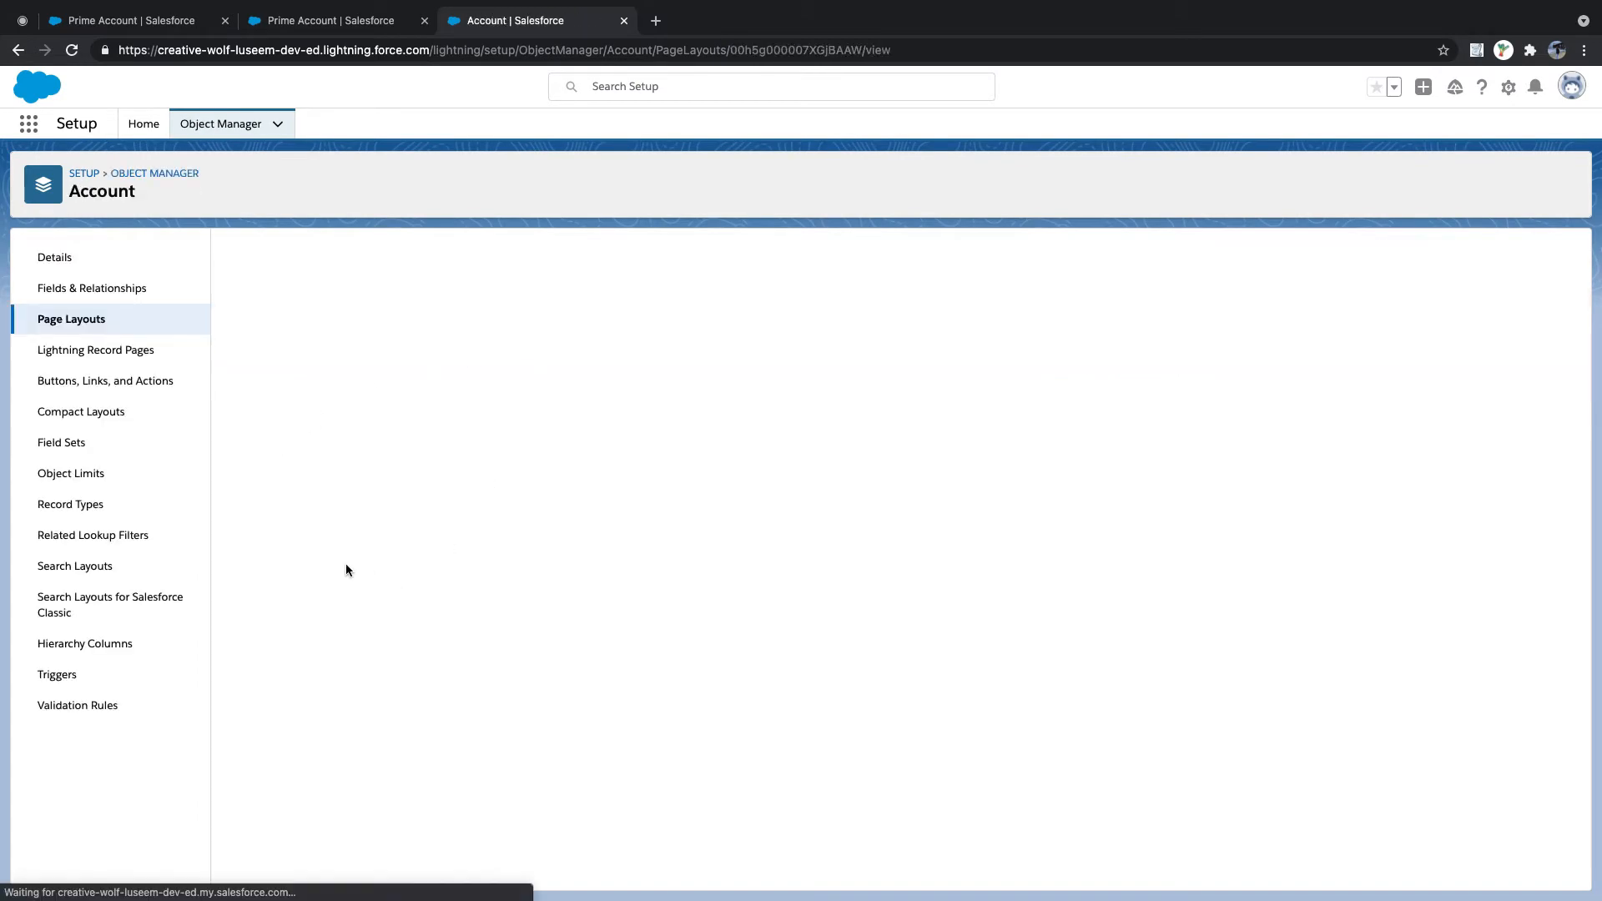
scroll(382, 560, "down", 5)
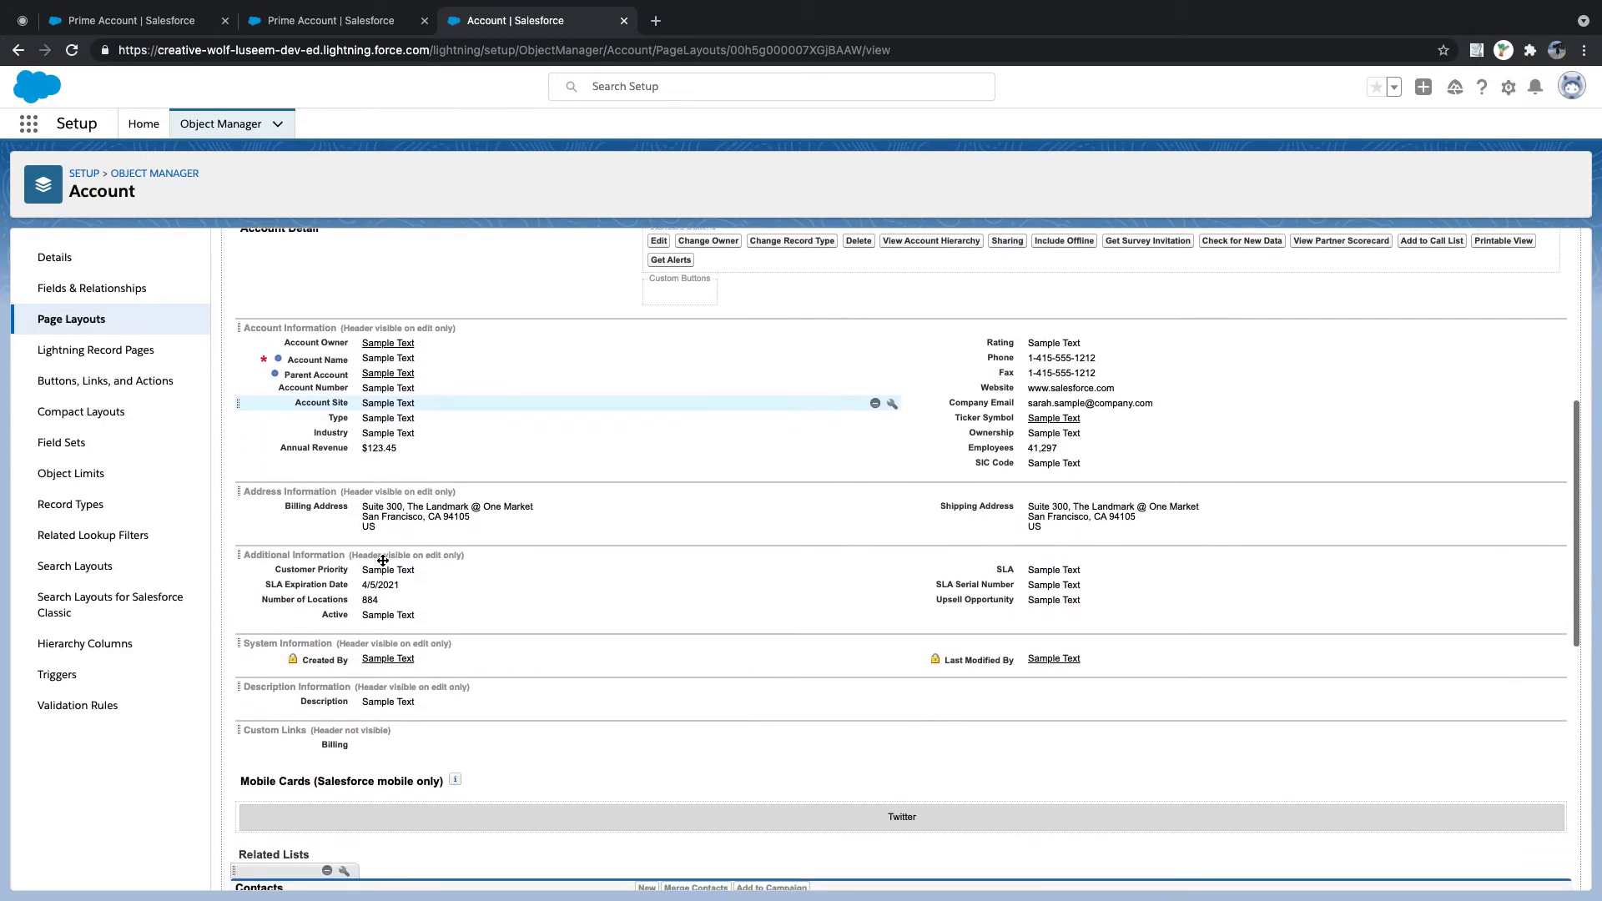
scroll(369, 537, "up", 3)
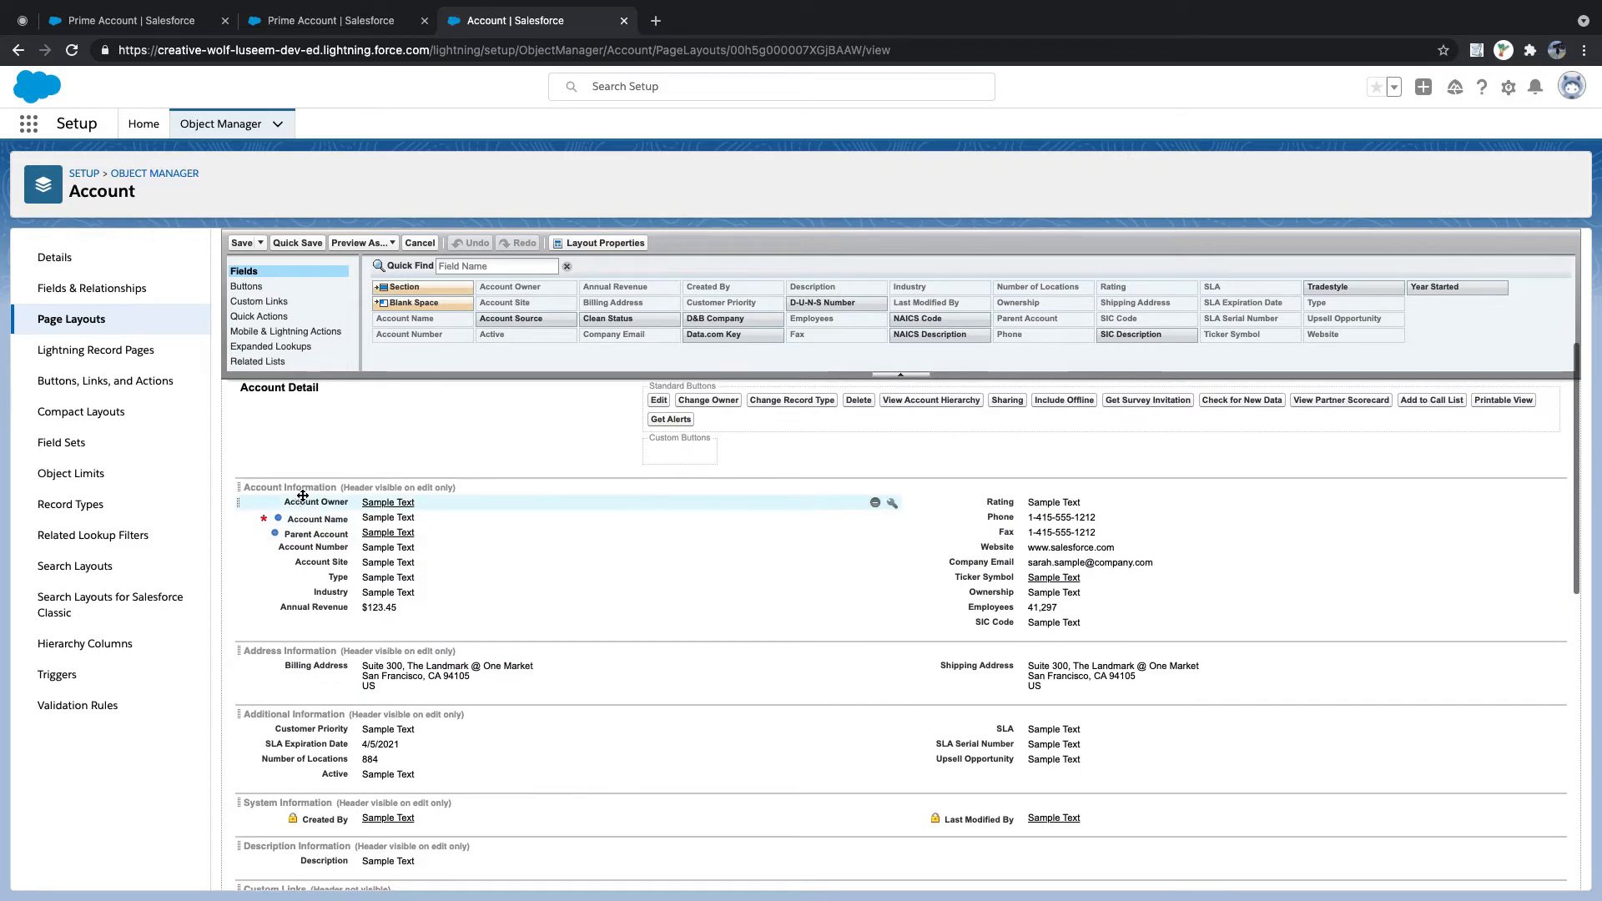
left_click(149, 30)
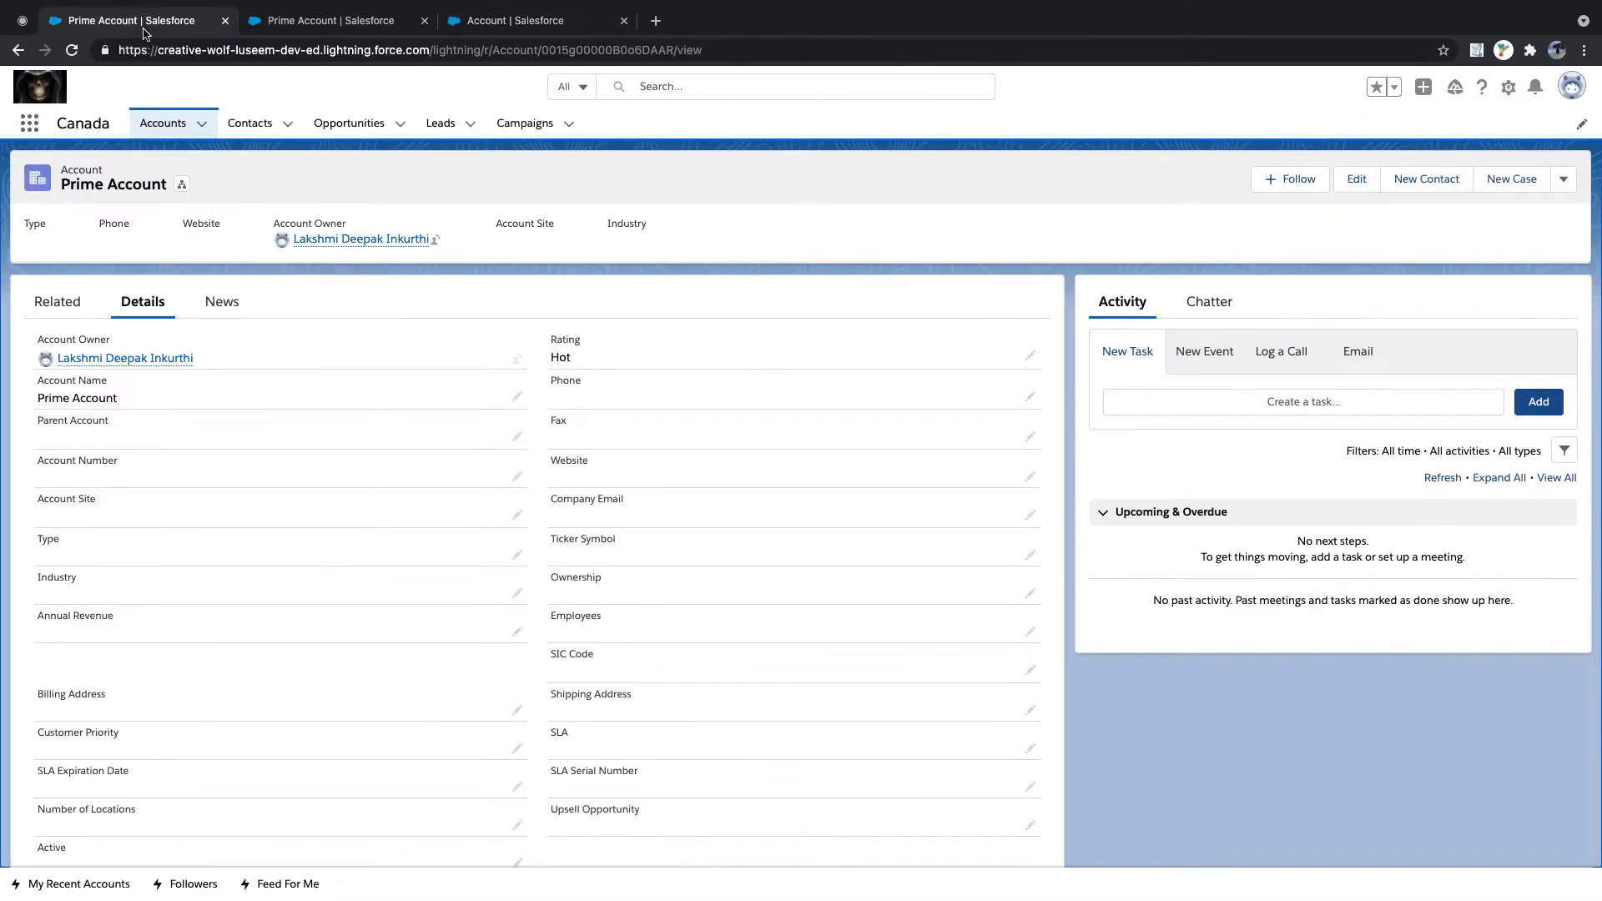
left_click(298, 32)
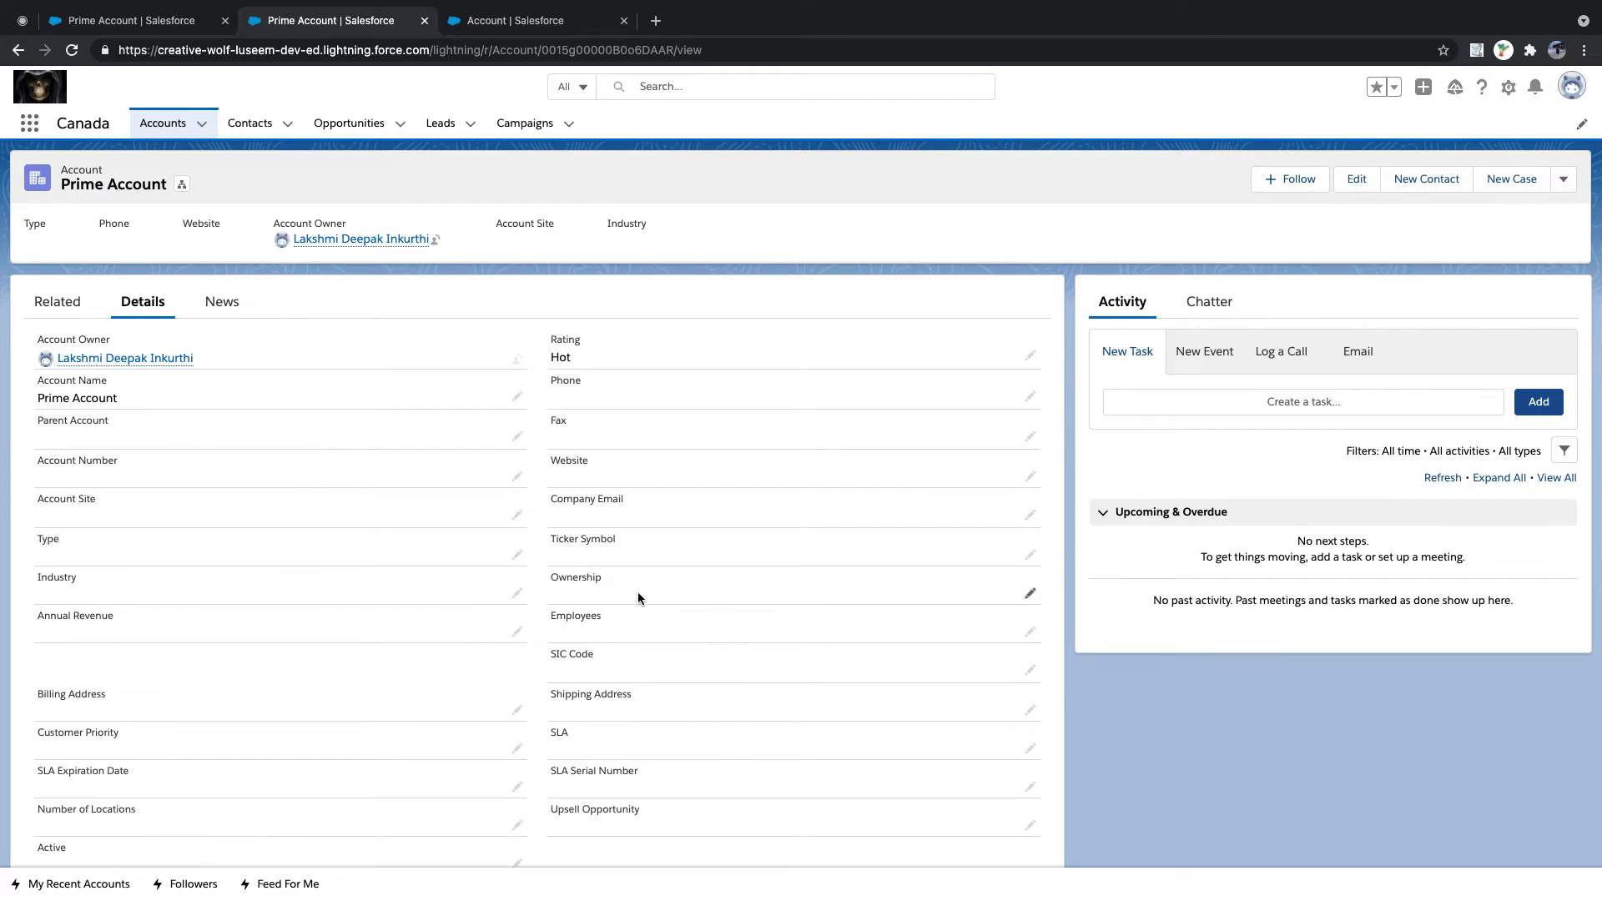
scroll(637, 592, "down", 3)
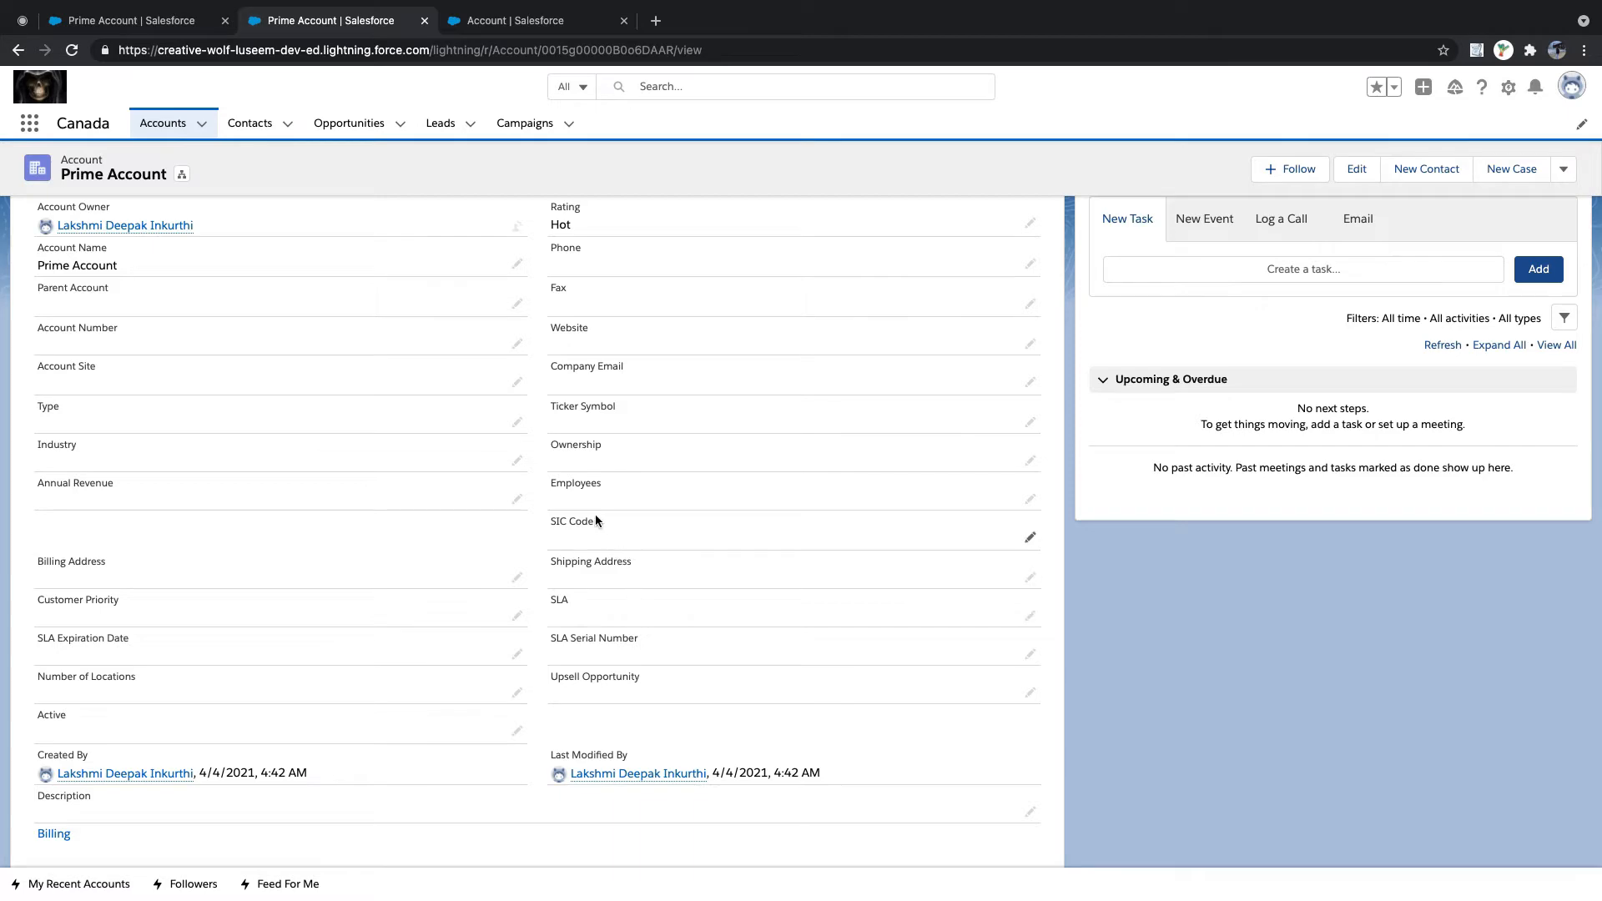
- Open the account page layout assigned to the System Administrator profile and bring up the Account Information section's properties
left_click(495, 25)
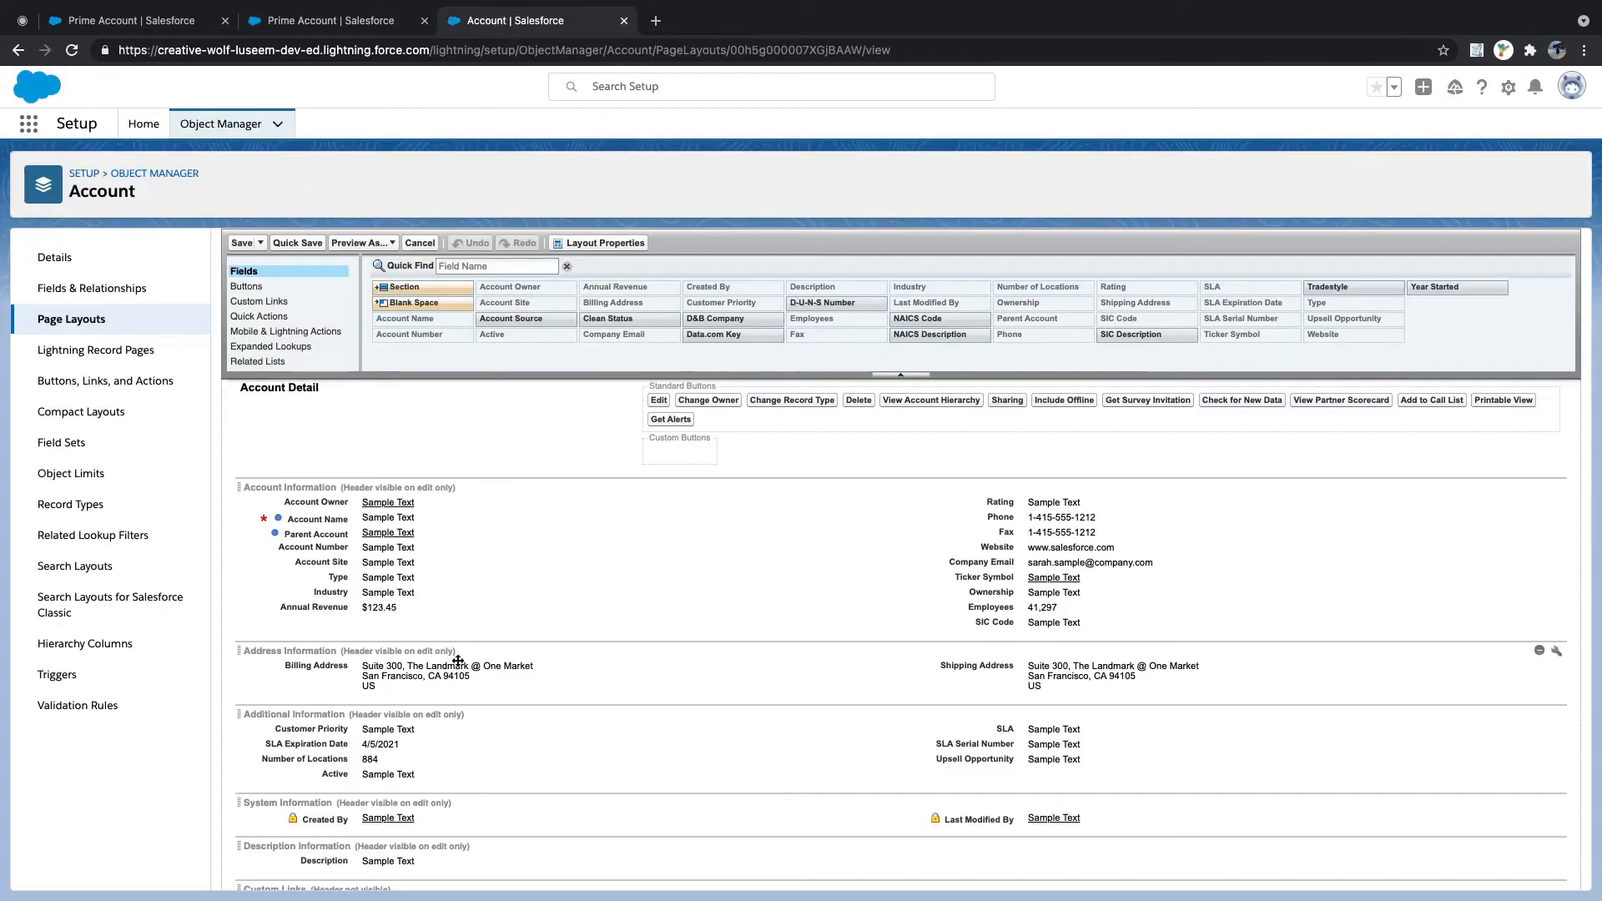
left_click(79, 319)
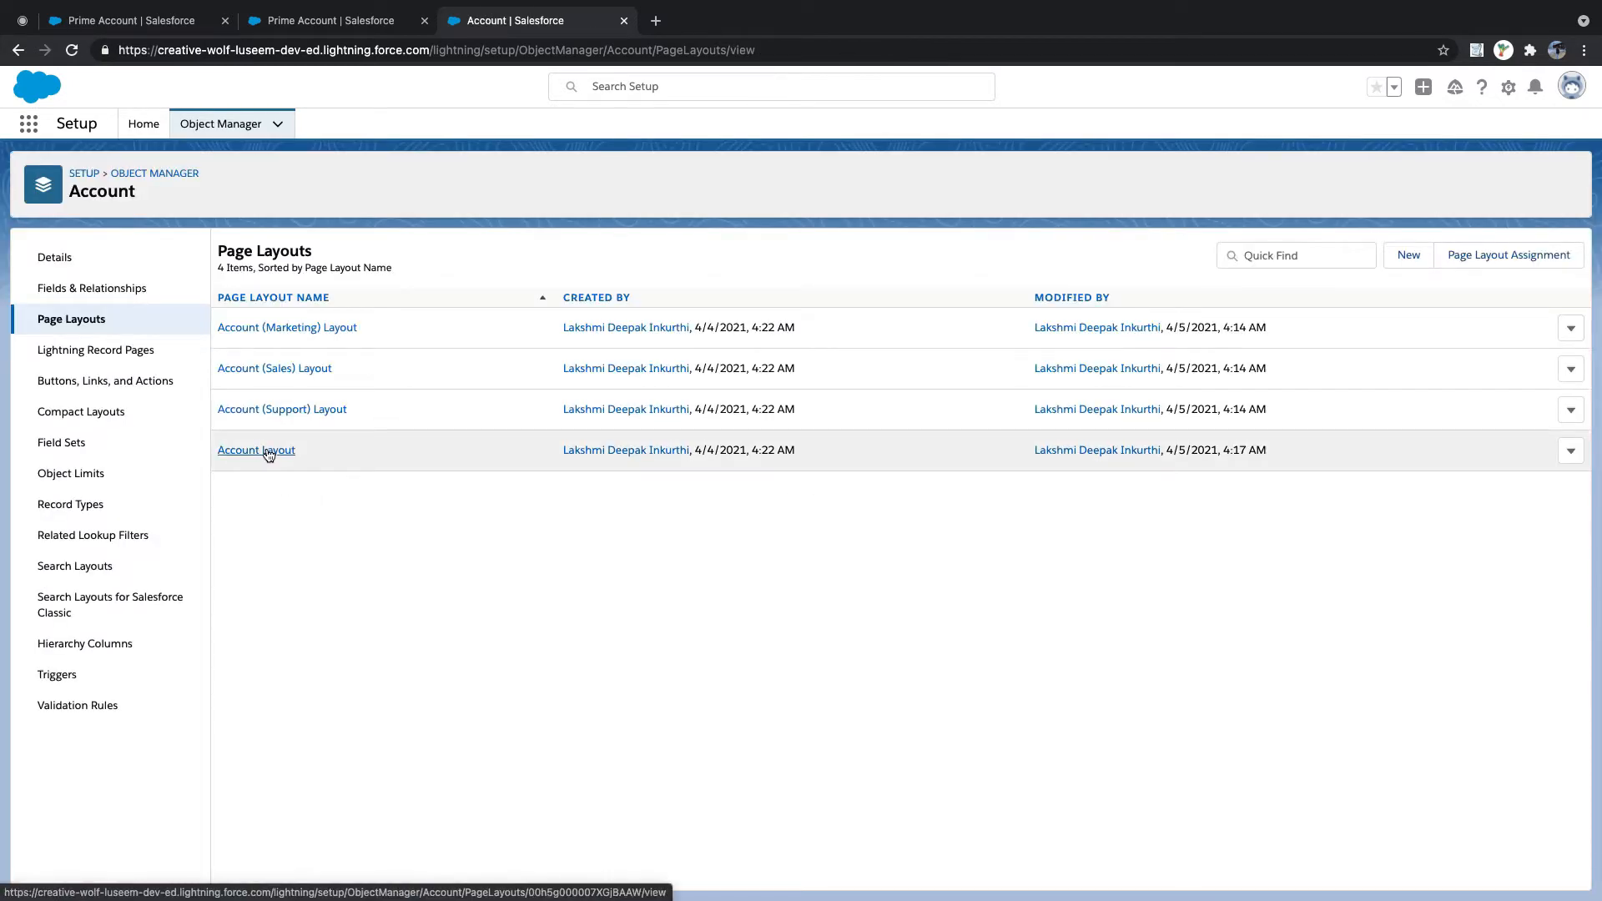
left_click(1499, 257)
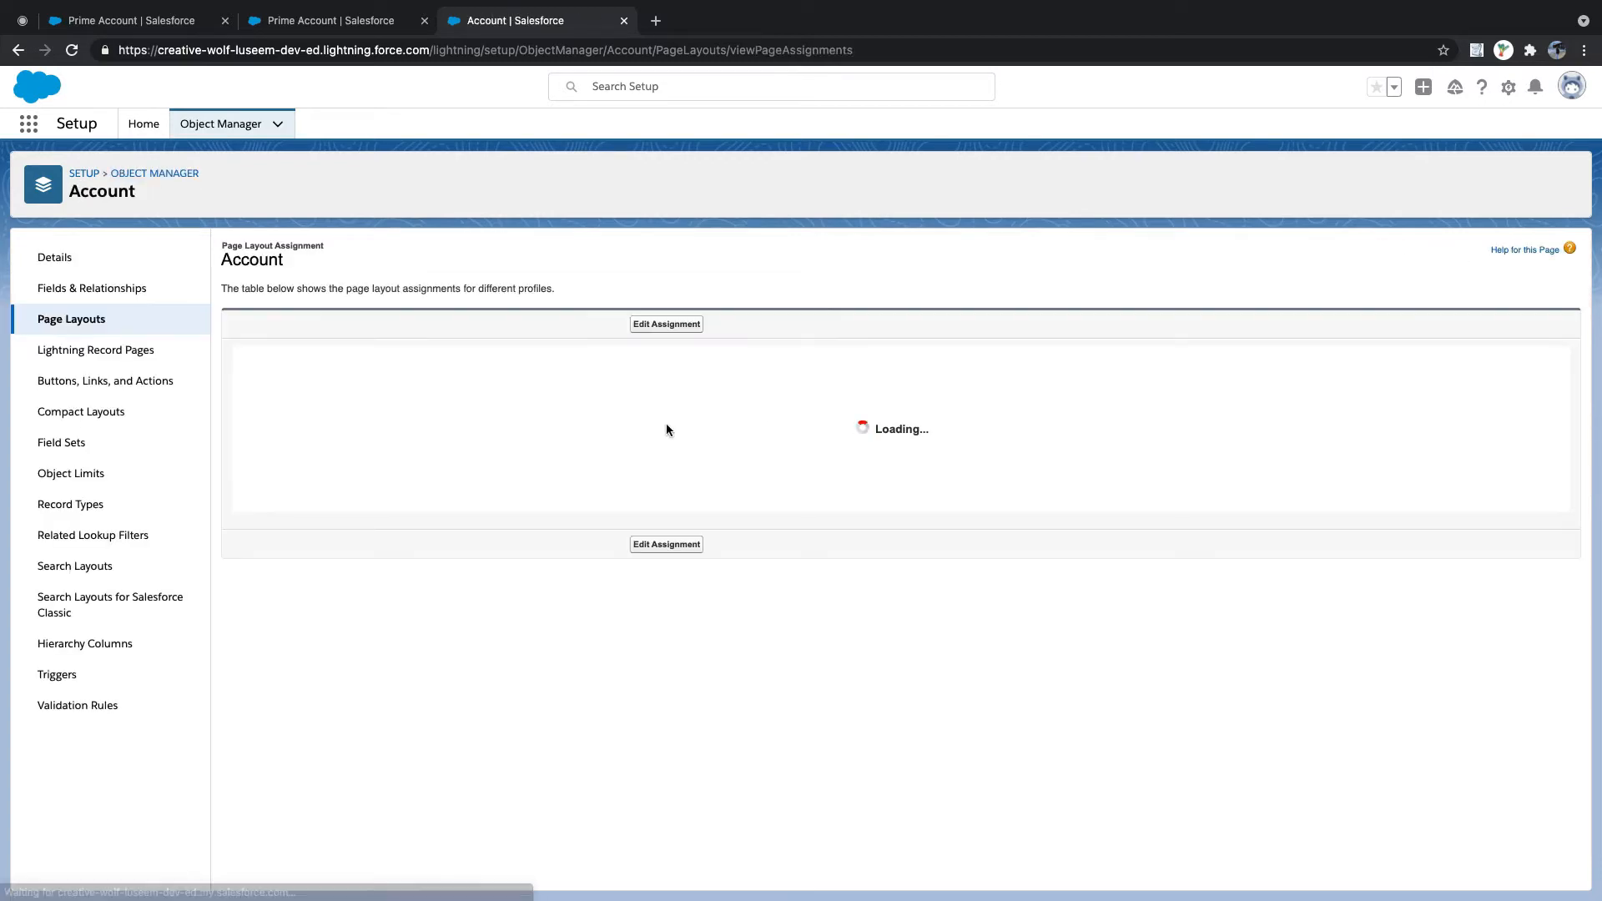
scroll(406, 518, "down", 5)
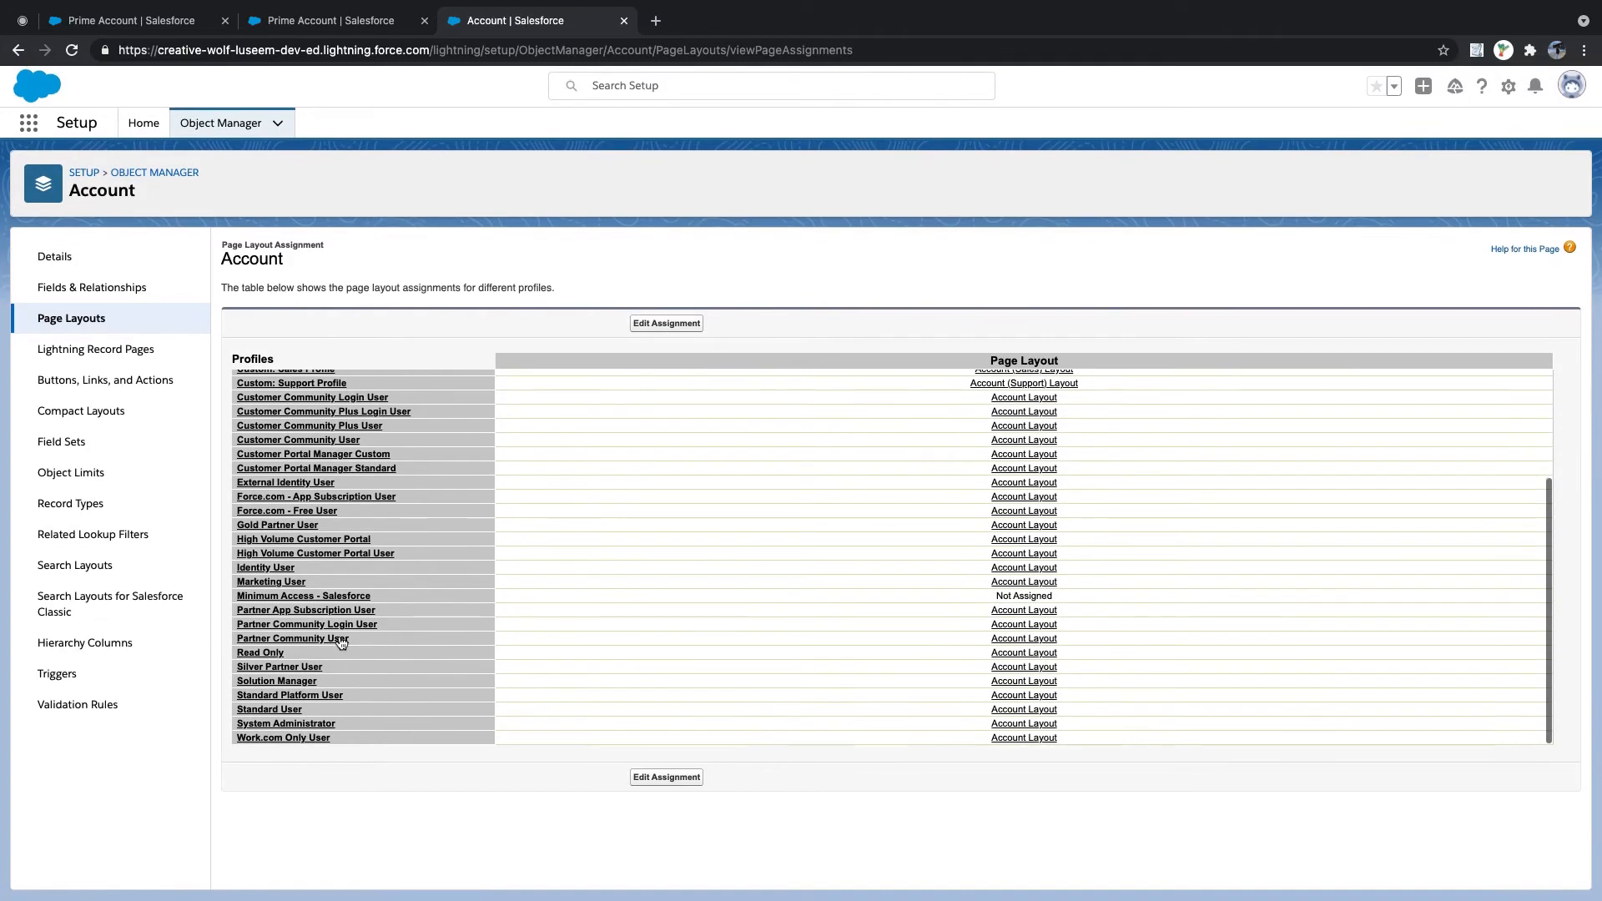
left_click(1021, 726)
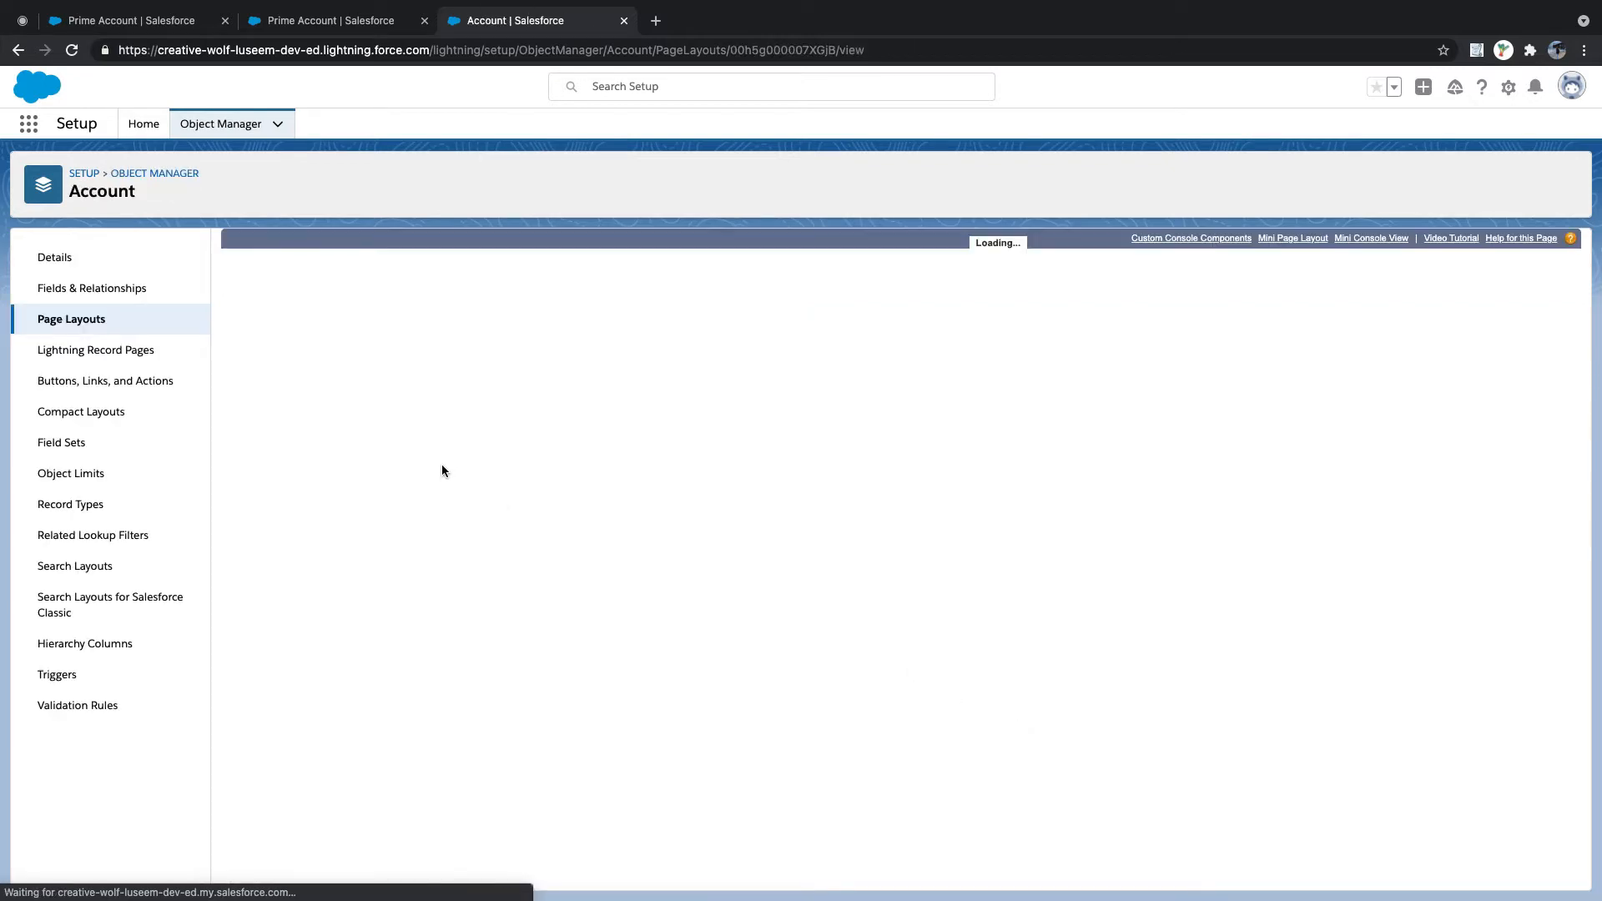
scroll(492, 609, "down", 5)
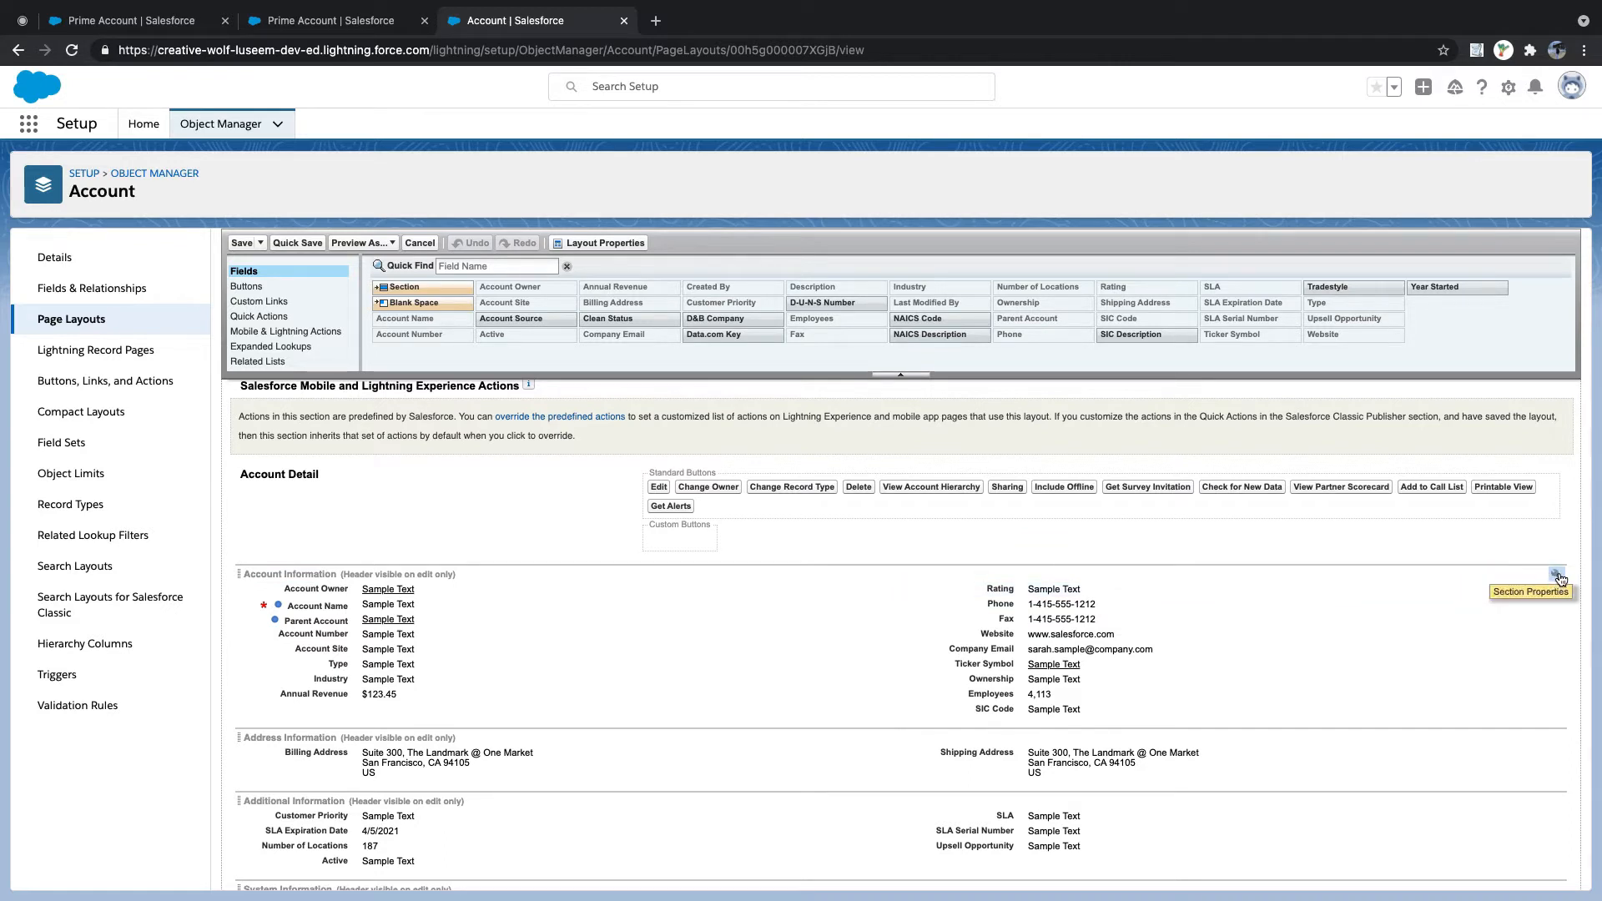
left_click(1557, 575)
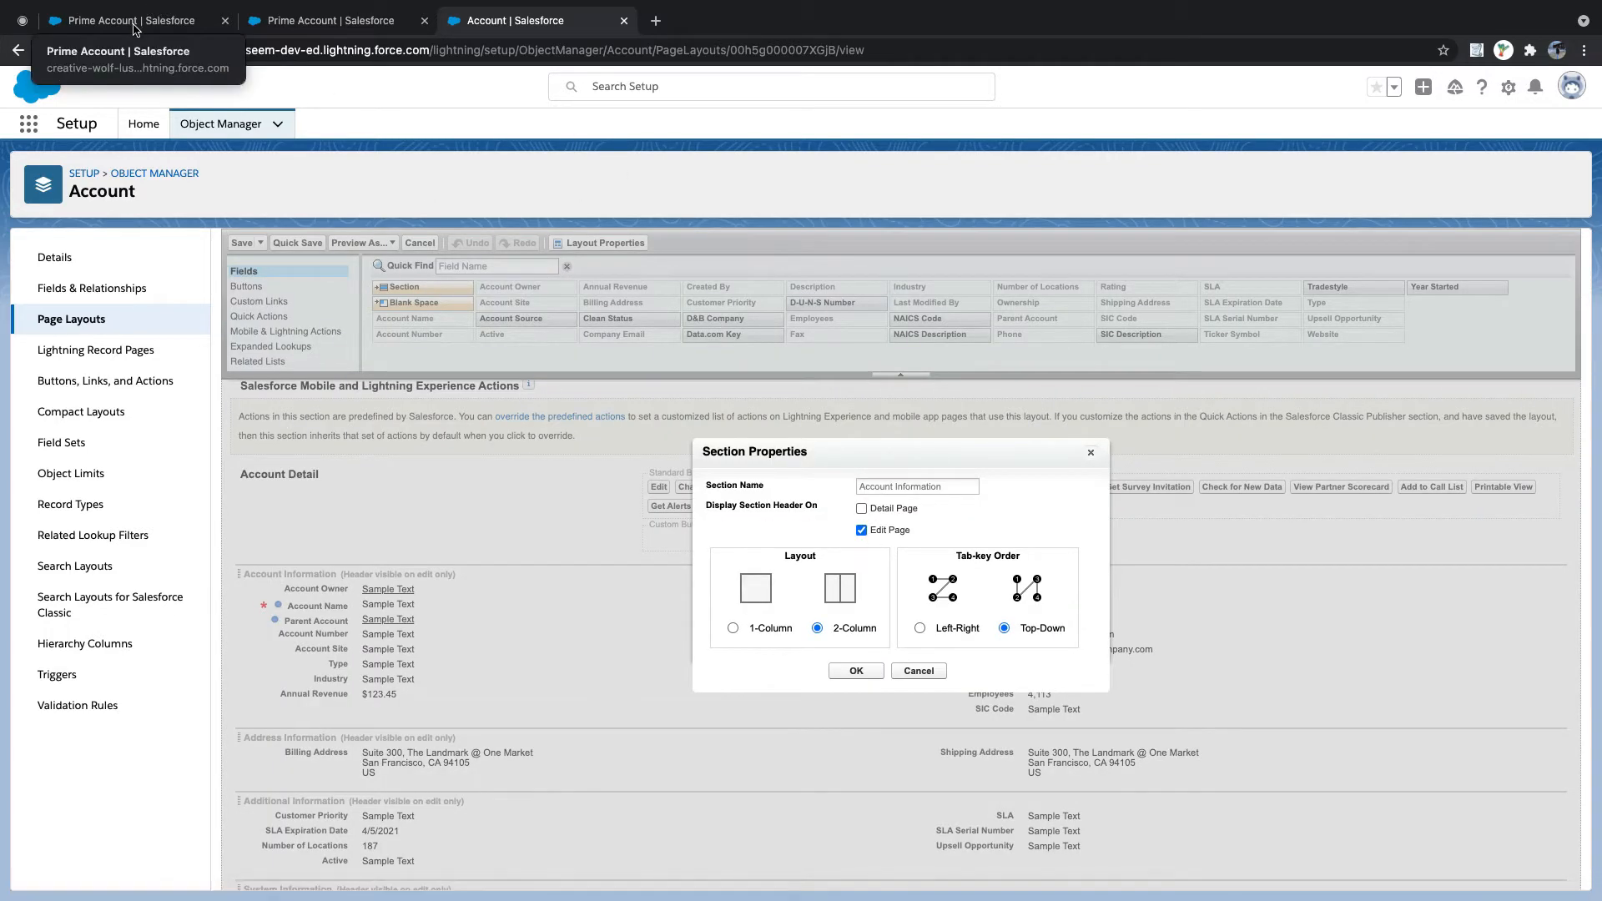
- Check Prime Account's details and edit form for section headers, close the form without changes and return to the layout editor
left_click(181, 22)
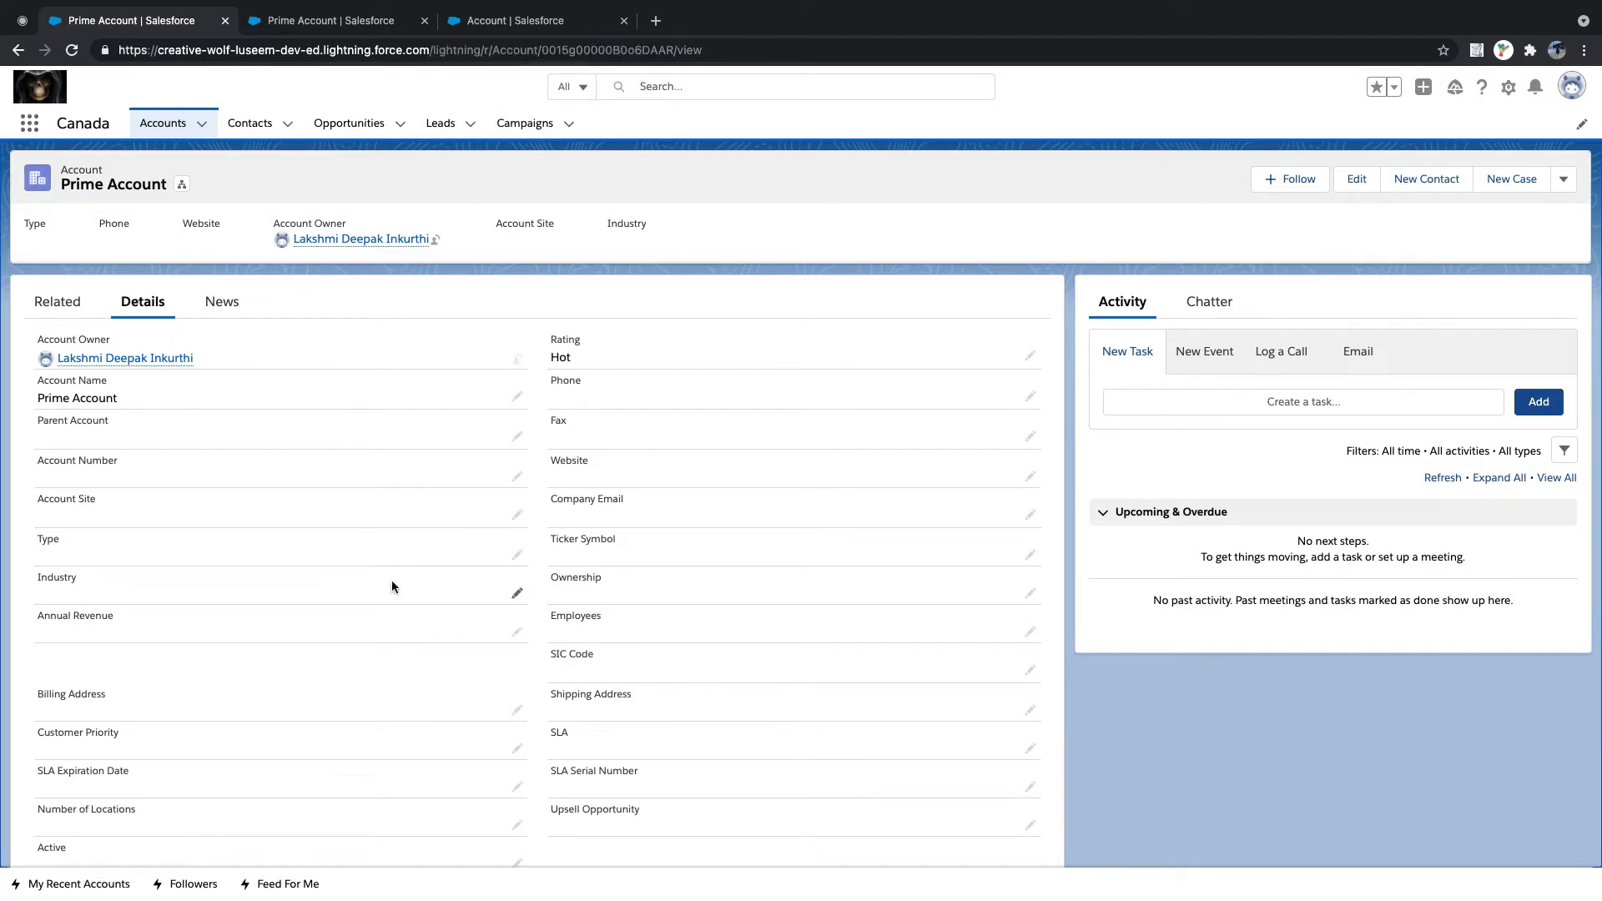
left_click(1353, 178)
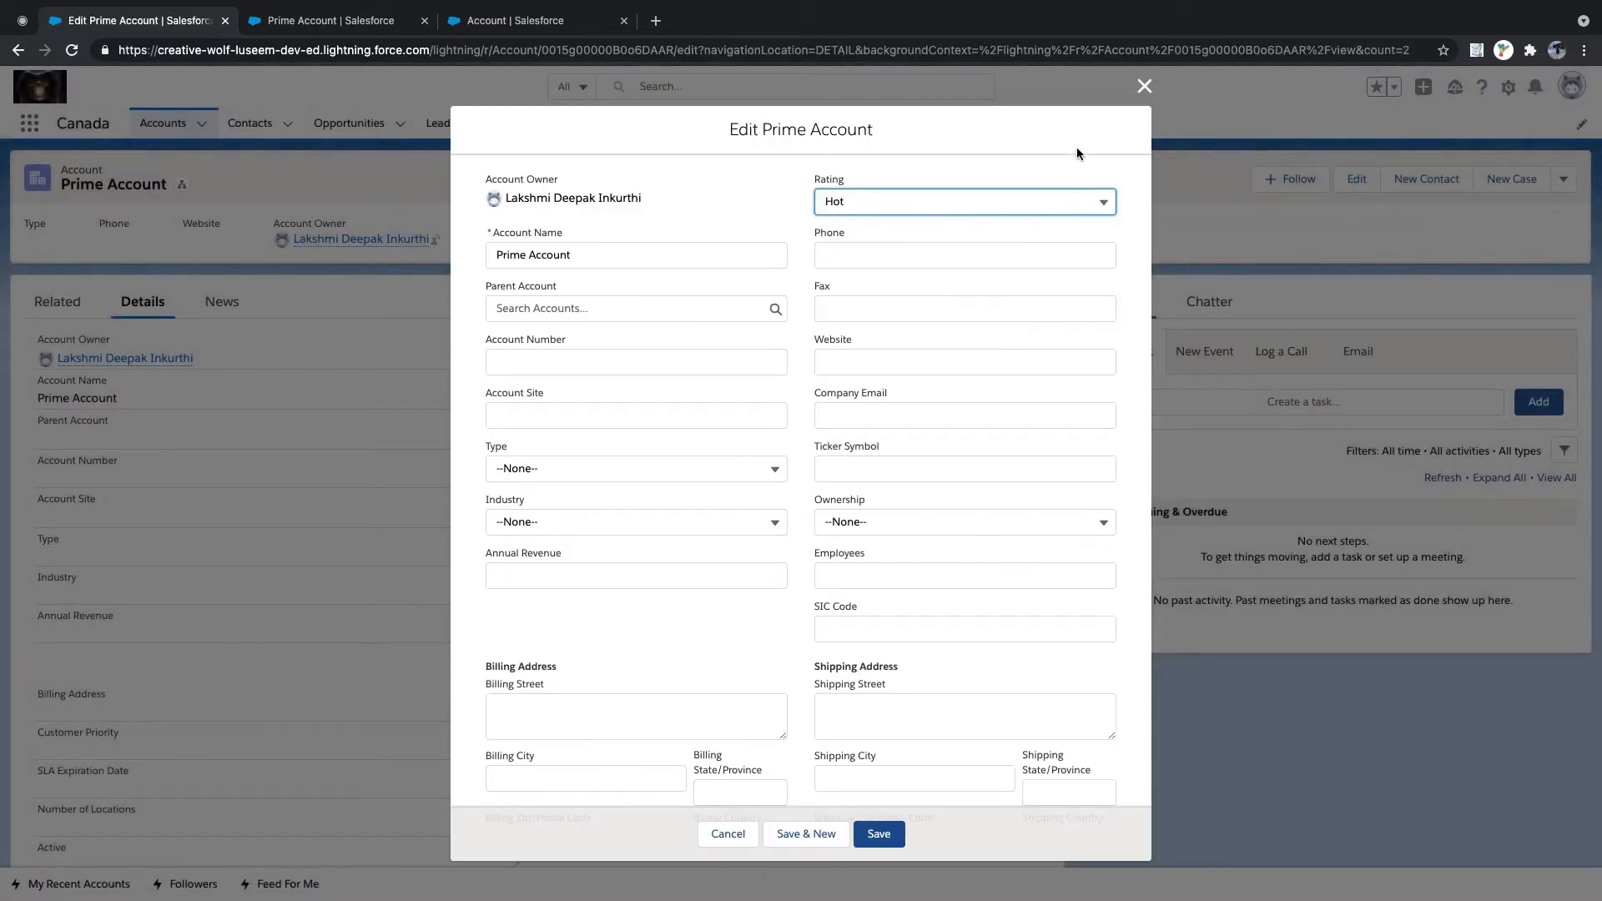
left_click(1145, 85)
left_click(534, 20)
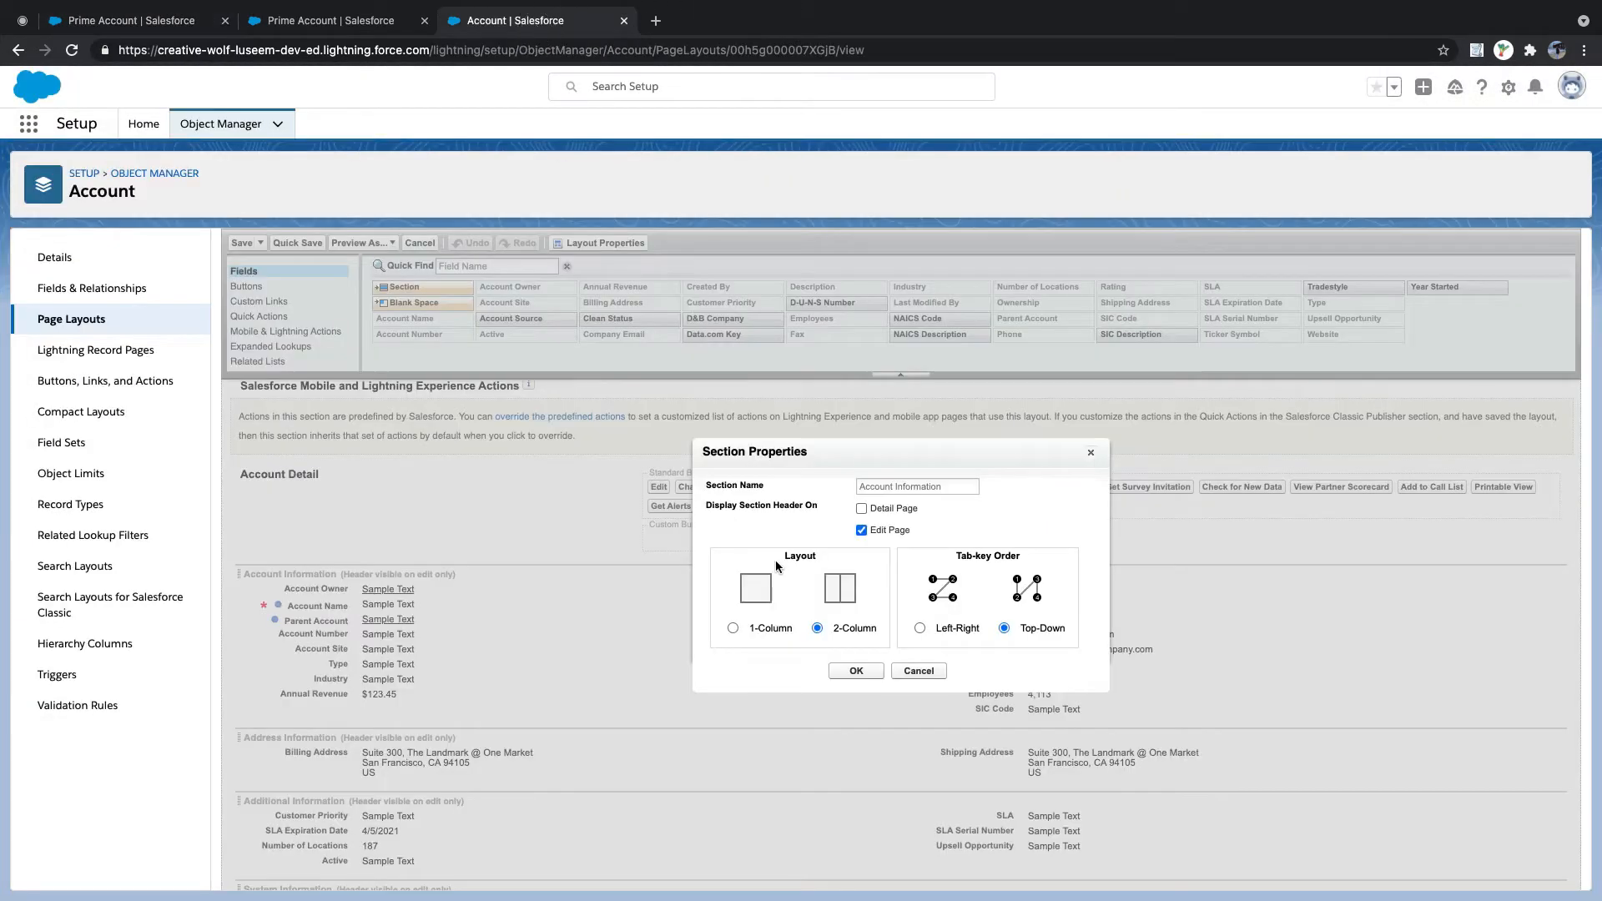
- Display the Account Information and Address Information section headers on the detail page as well
left_click(862, 510)
left_click(856, 672)
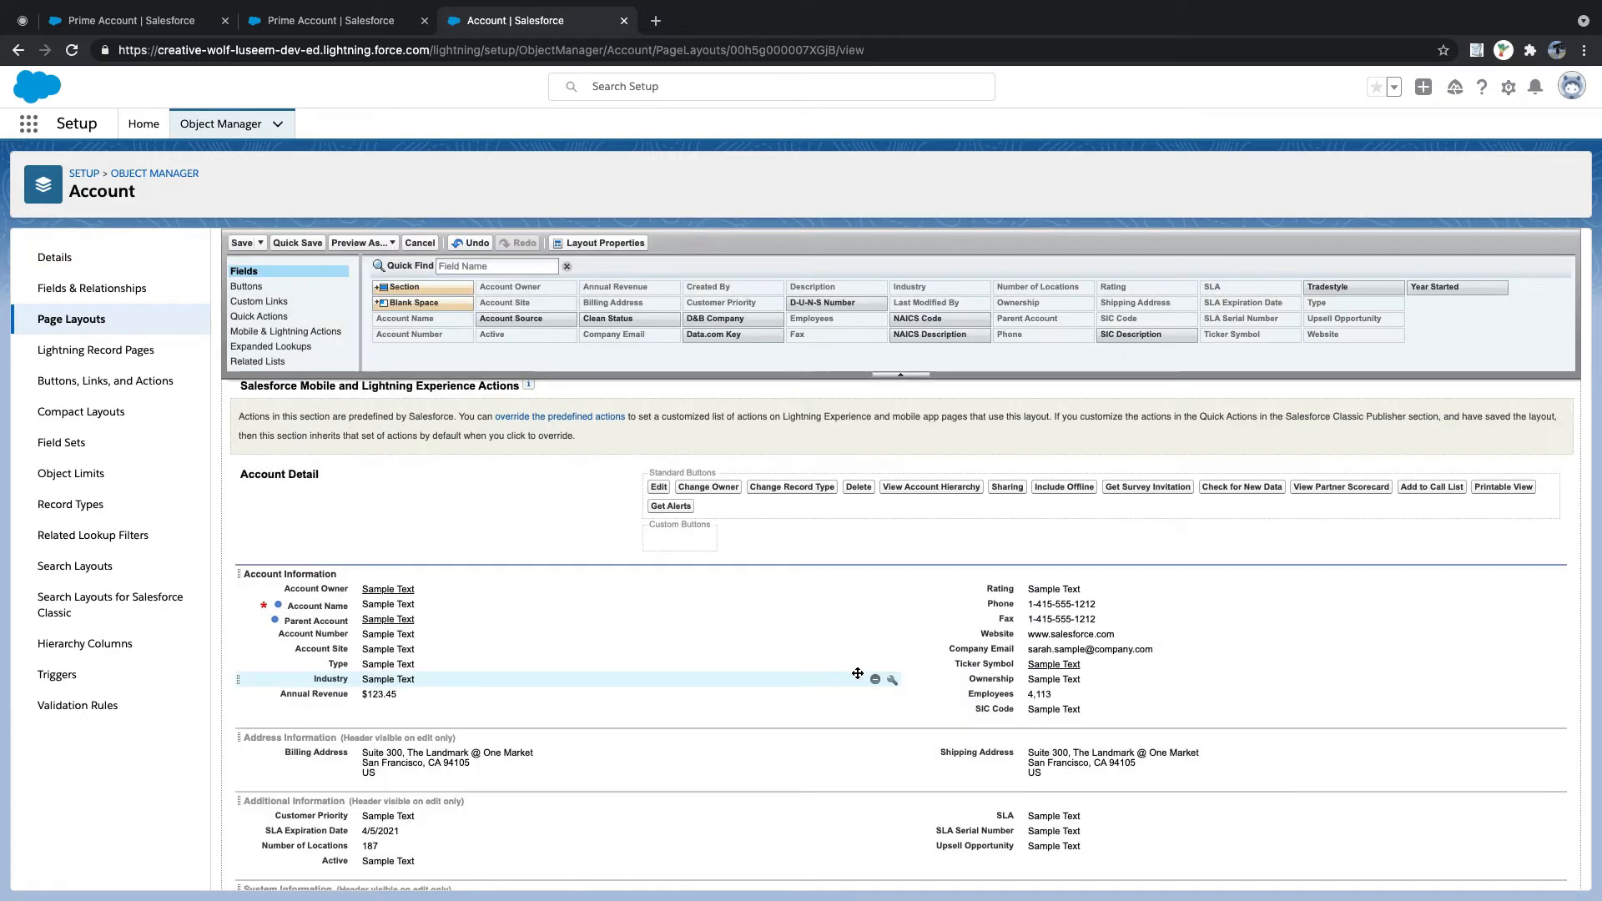
scroll(1280, 608, "down", 3)
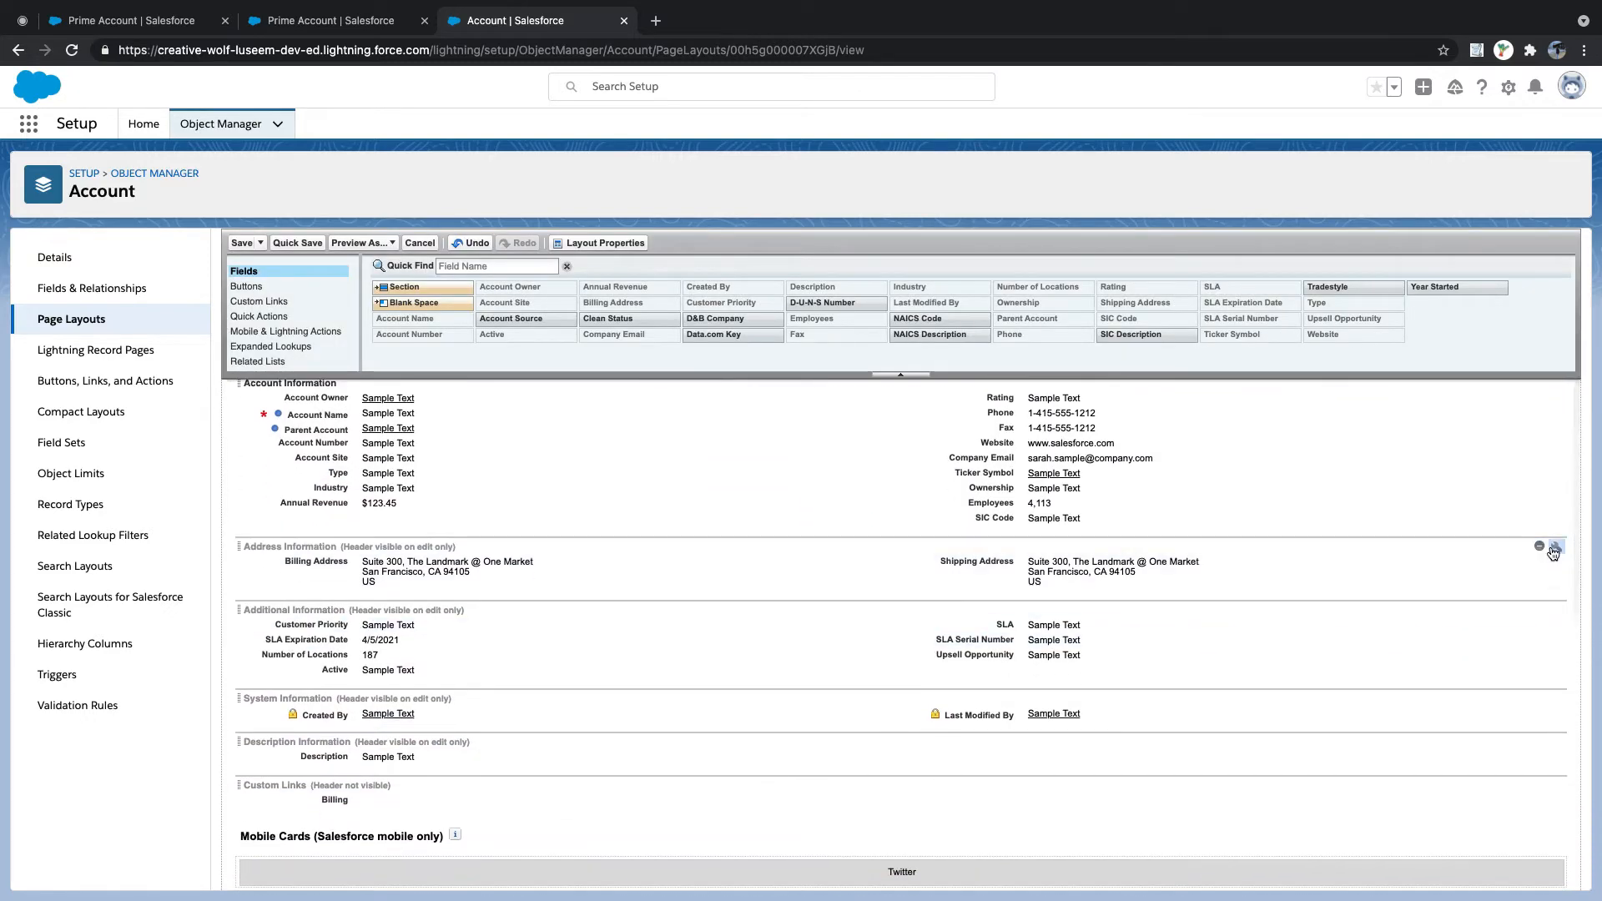
left_click(1552, 545)
left_click(862, 504)
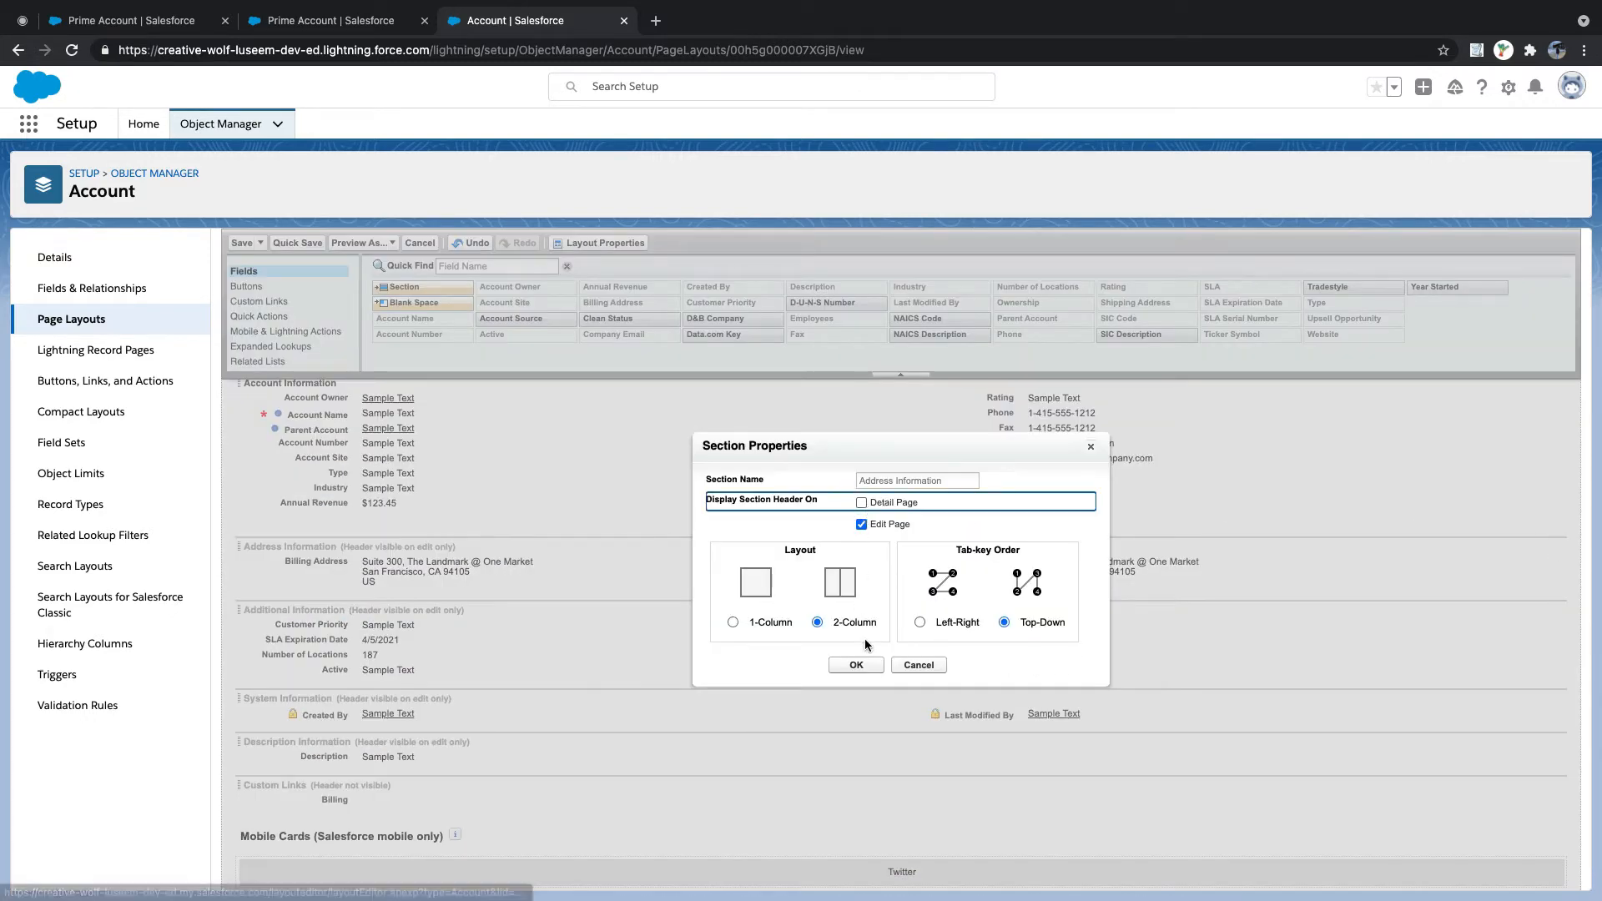
left_click(857, 667)
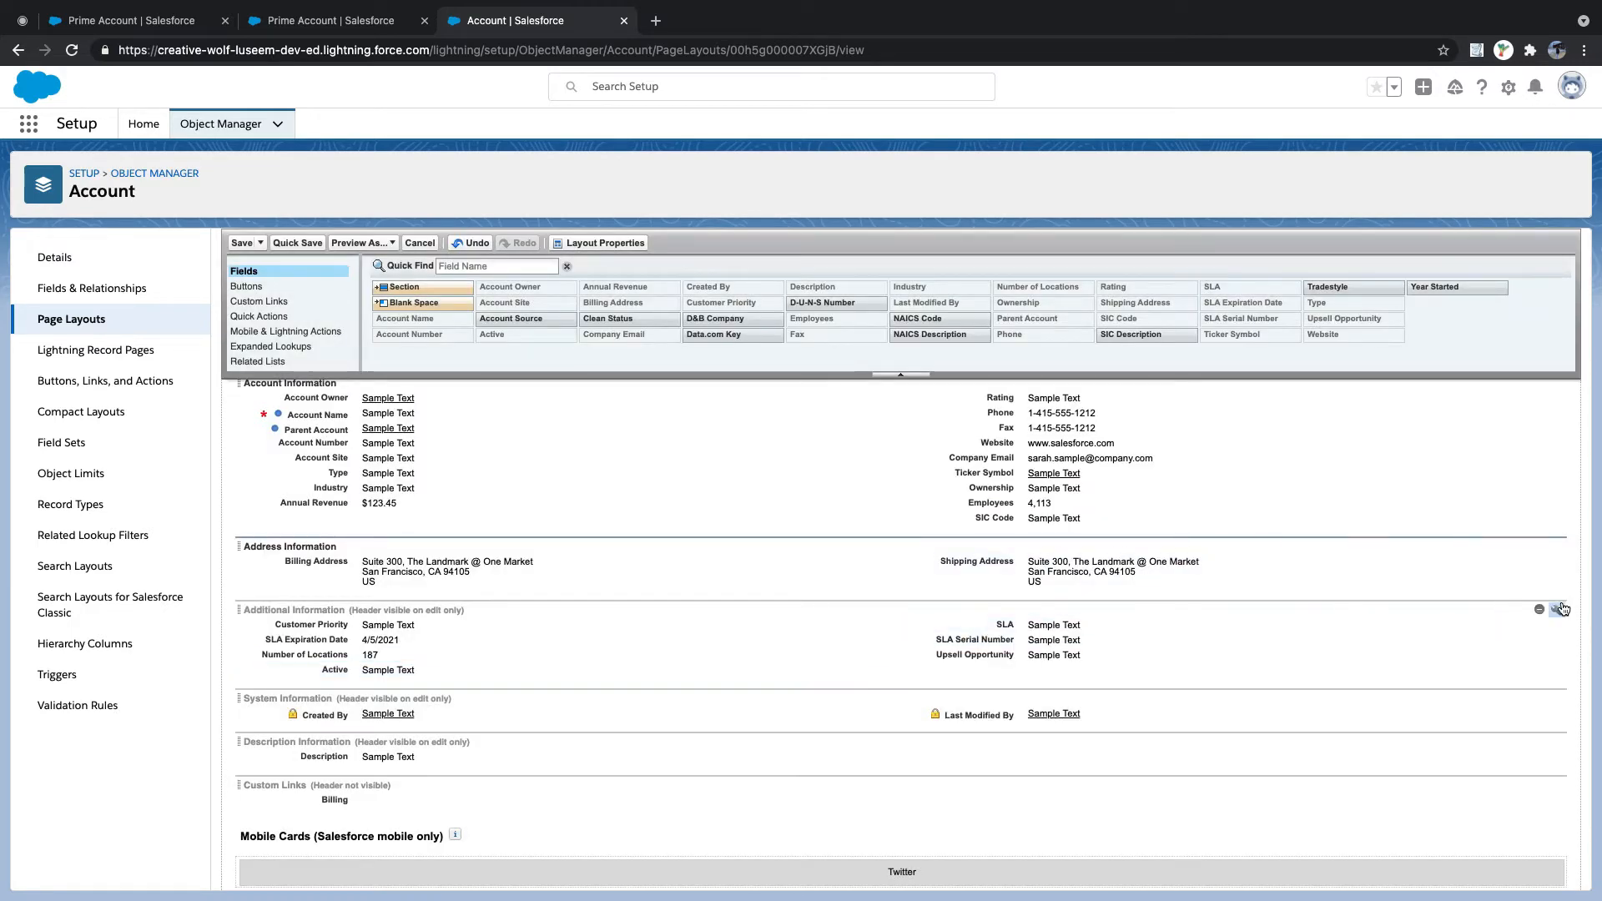
- Display the Additional Information and System Information section headers on the detail page as well
left_click(1557, 609)
left_click(864, 503)
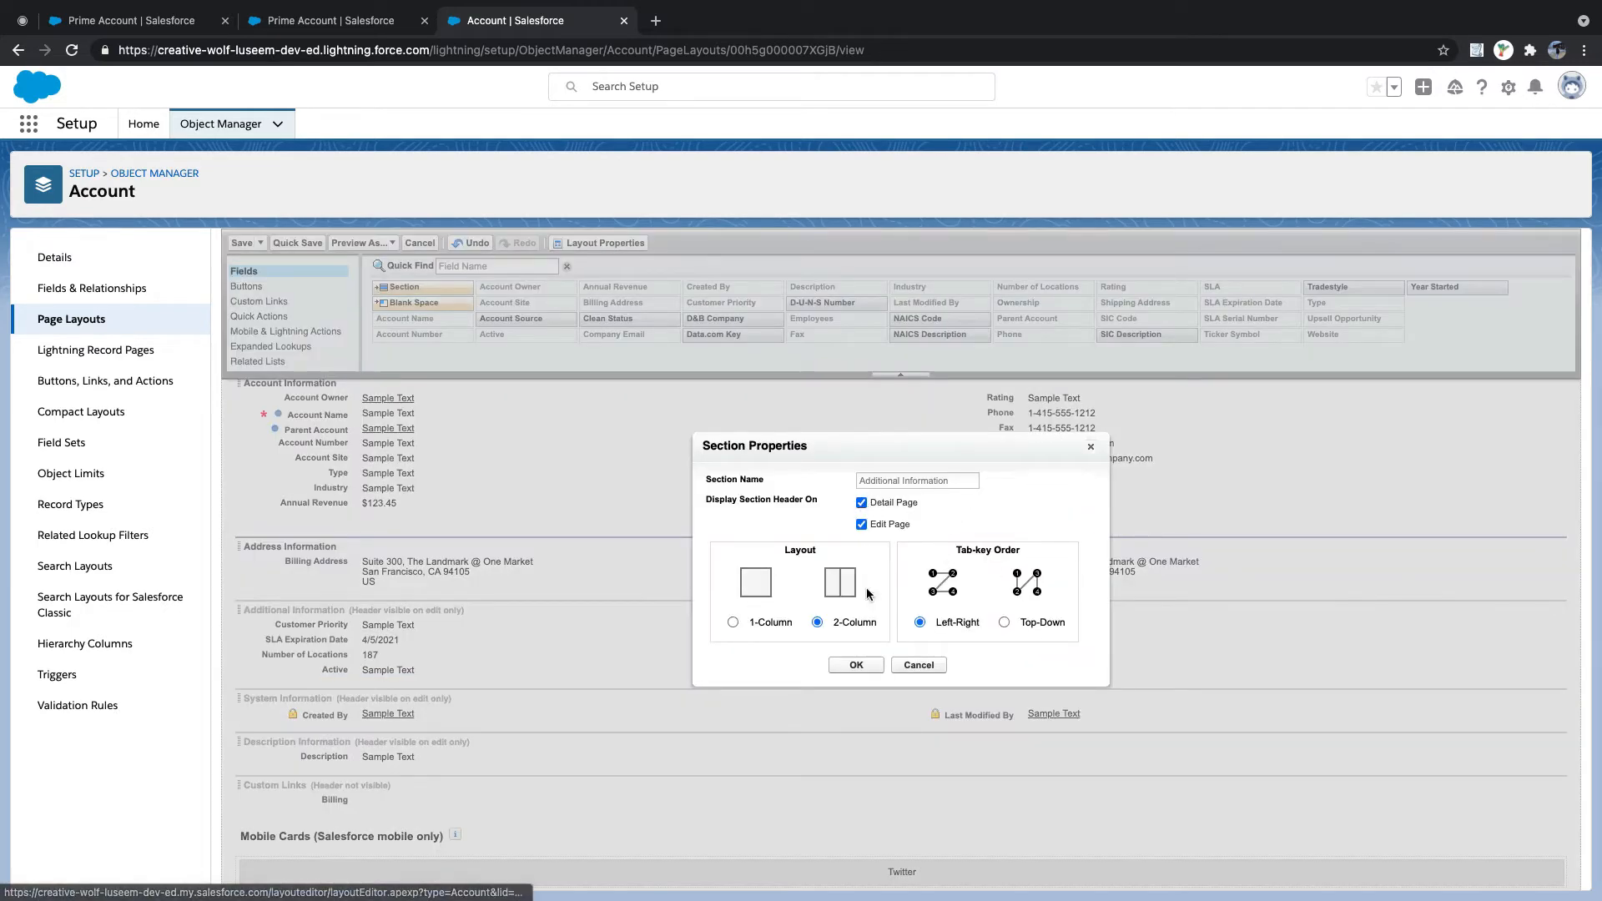
left_click(860, 667)
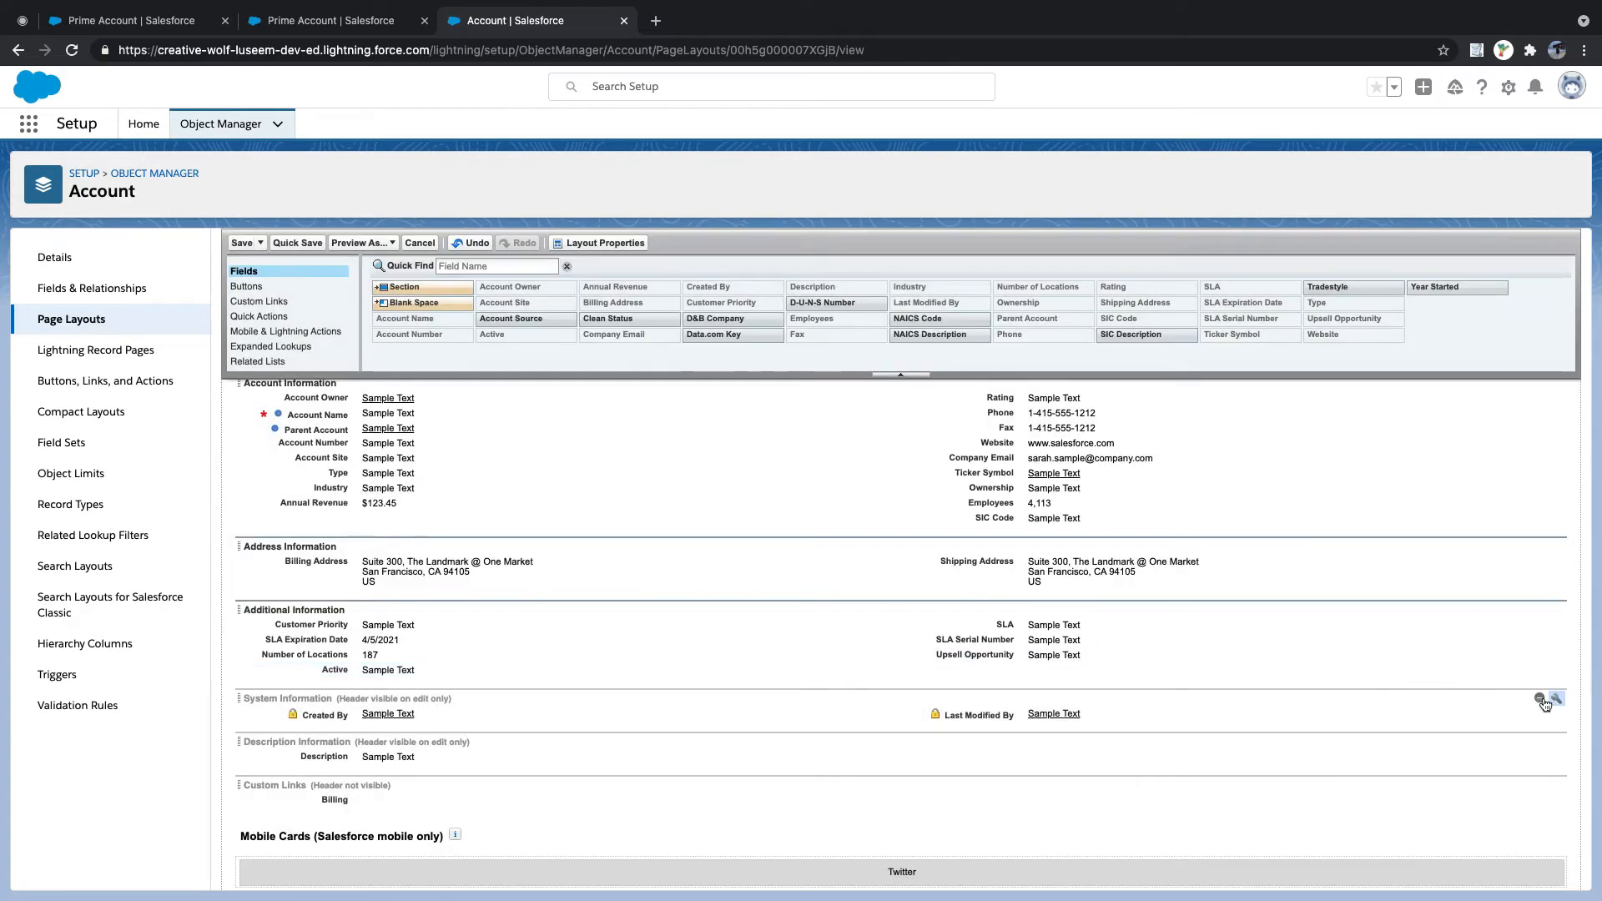
left_click(1558, 701)
left_click(861, 502)
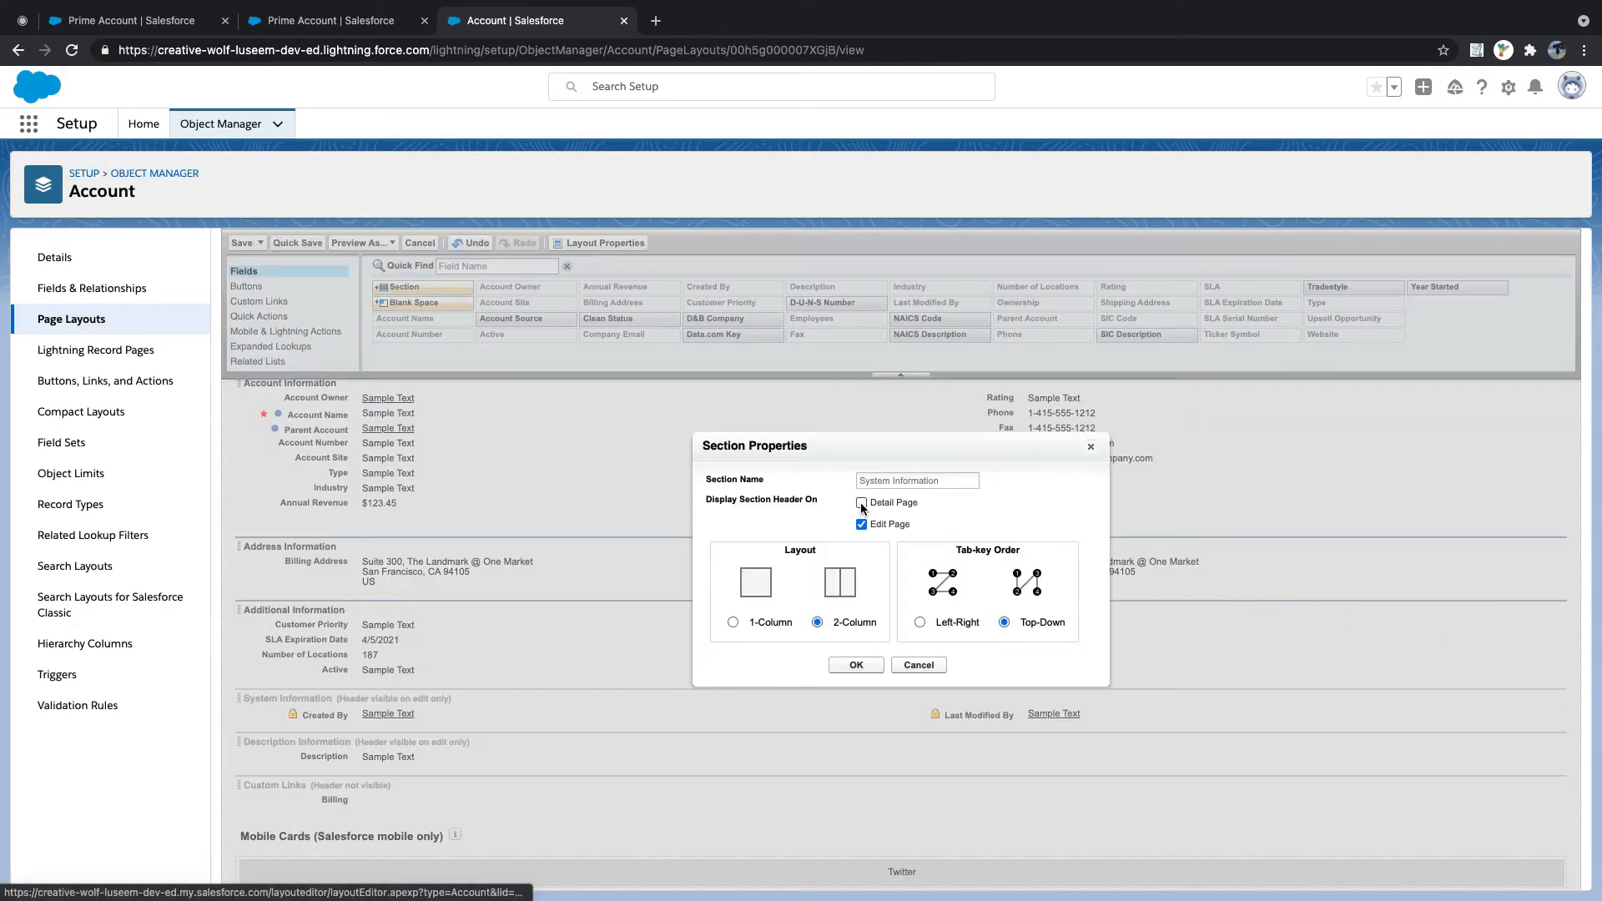
left_click(857, 666)
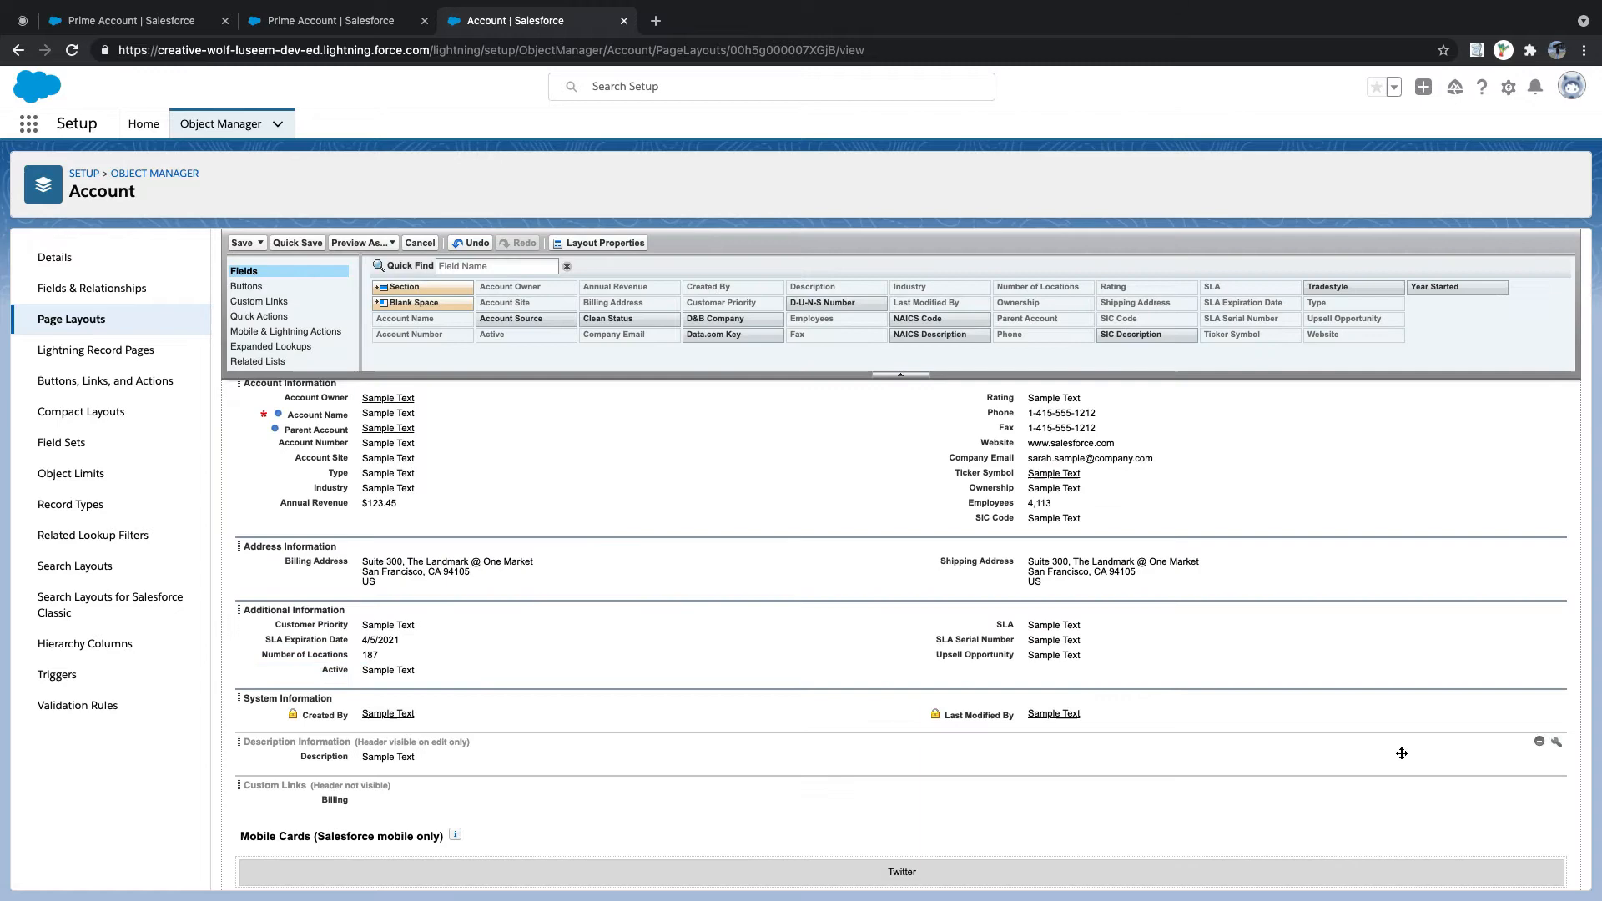
- Display the Description Information and Custom Links section headers on the detail page and save the layout
left_click(1558, 742)
left_click(862, 502)
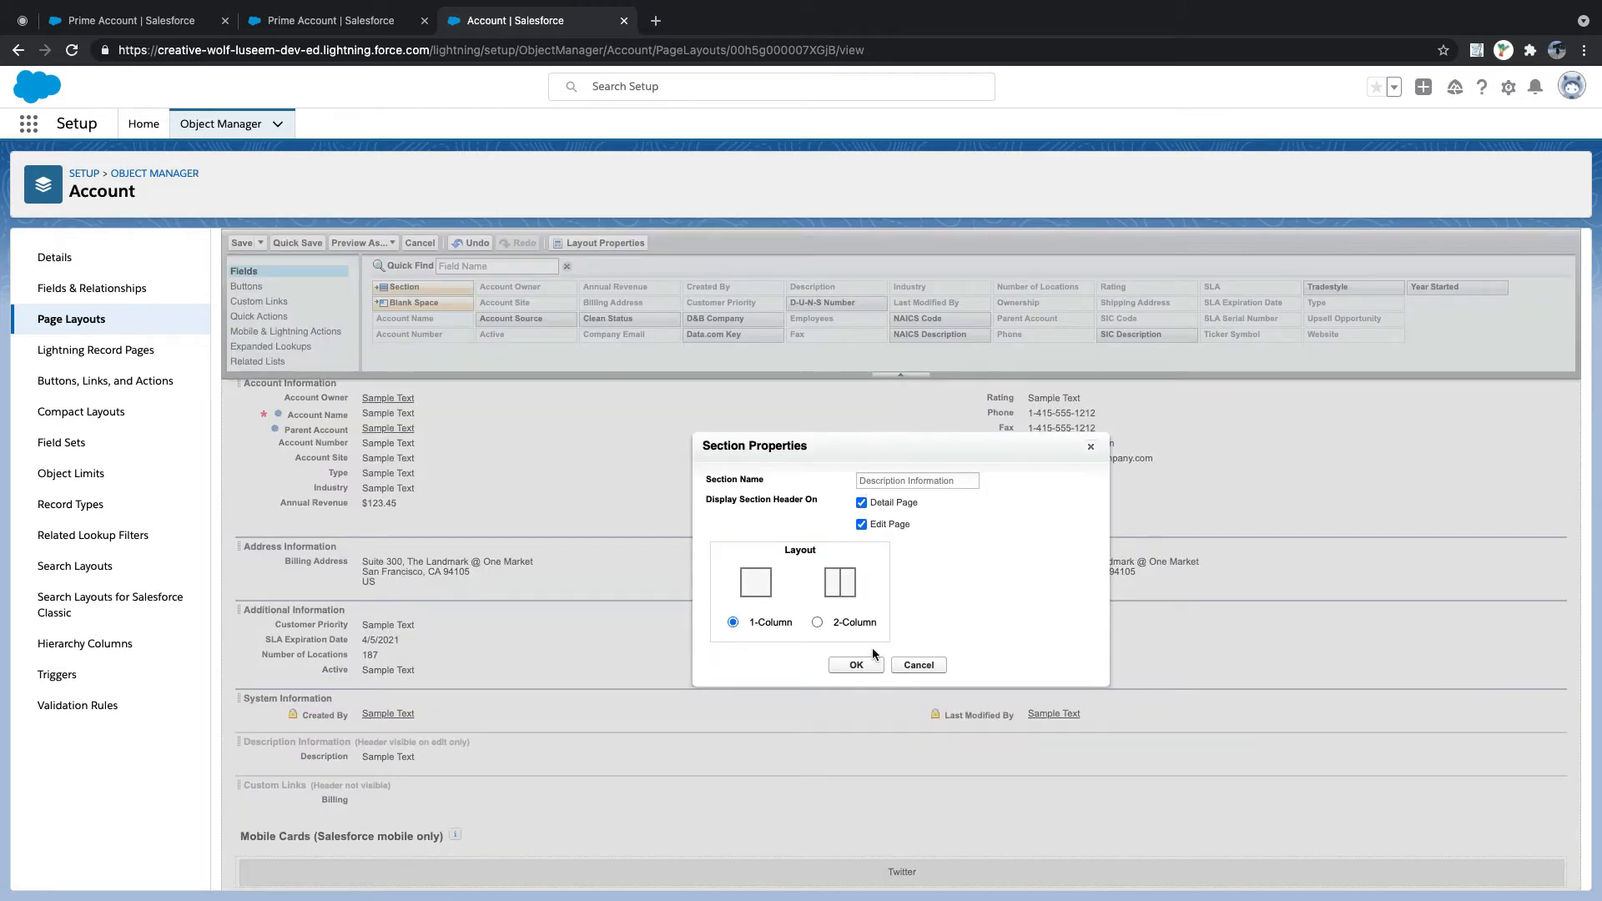
left_click(856, 665)
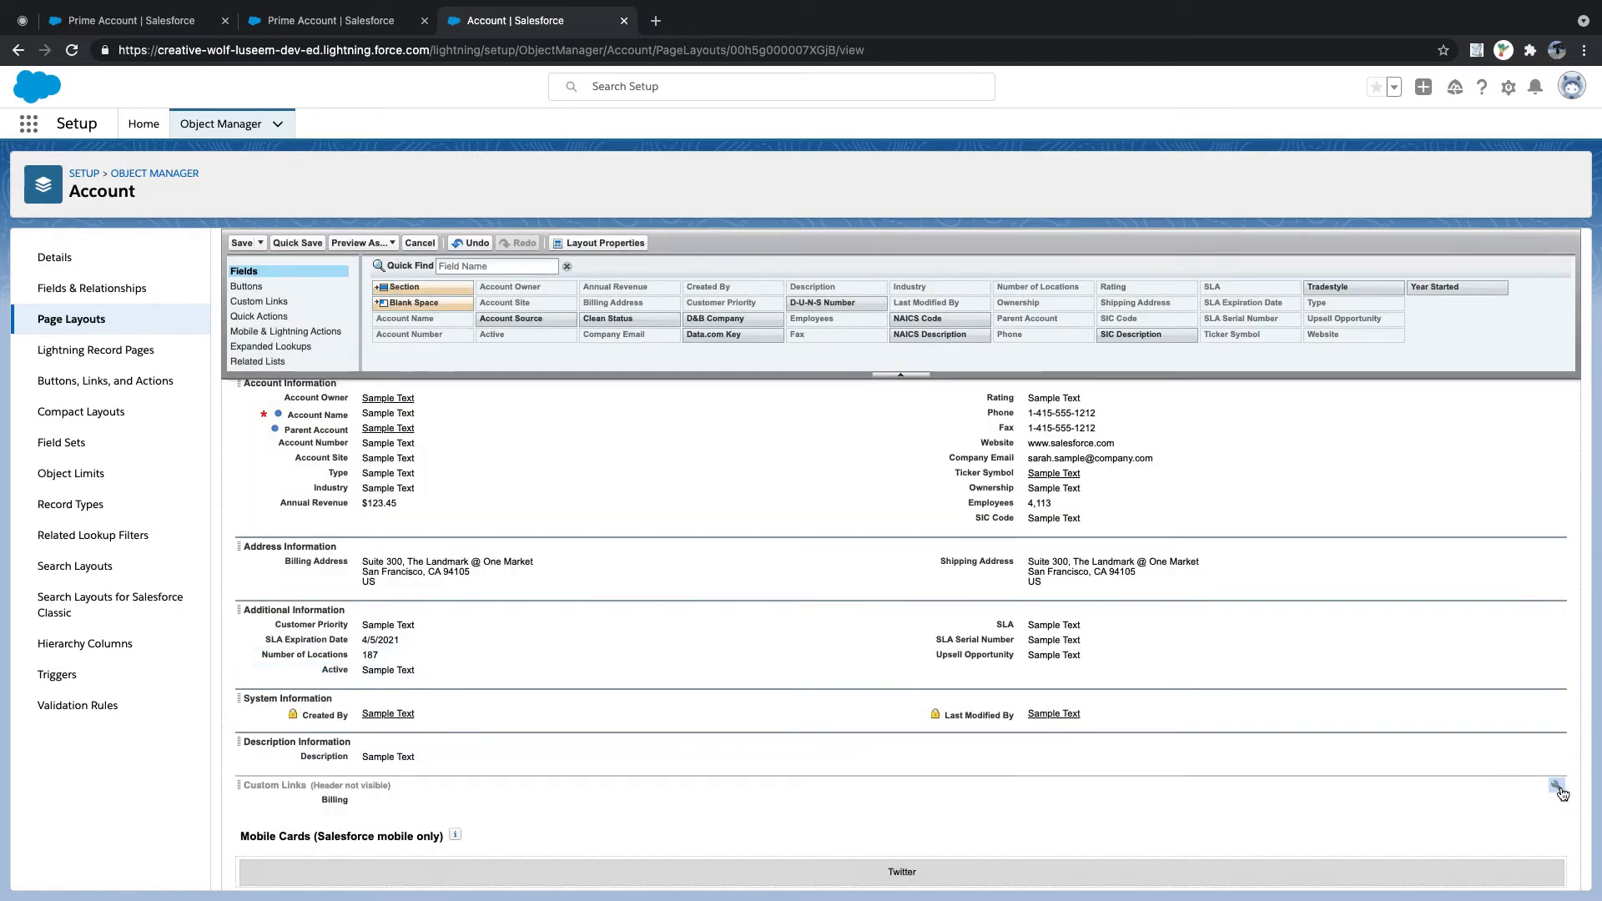
left_click(1558, 785)
left_click(862, 502)
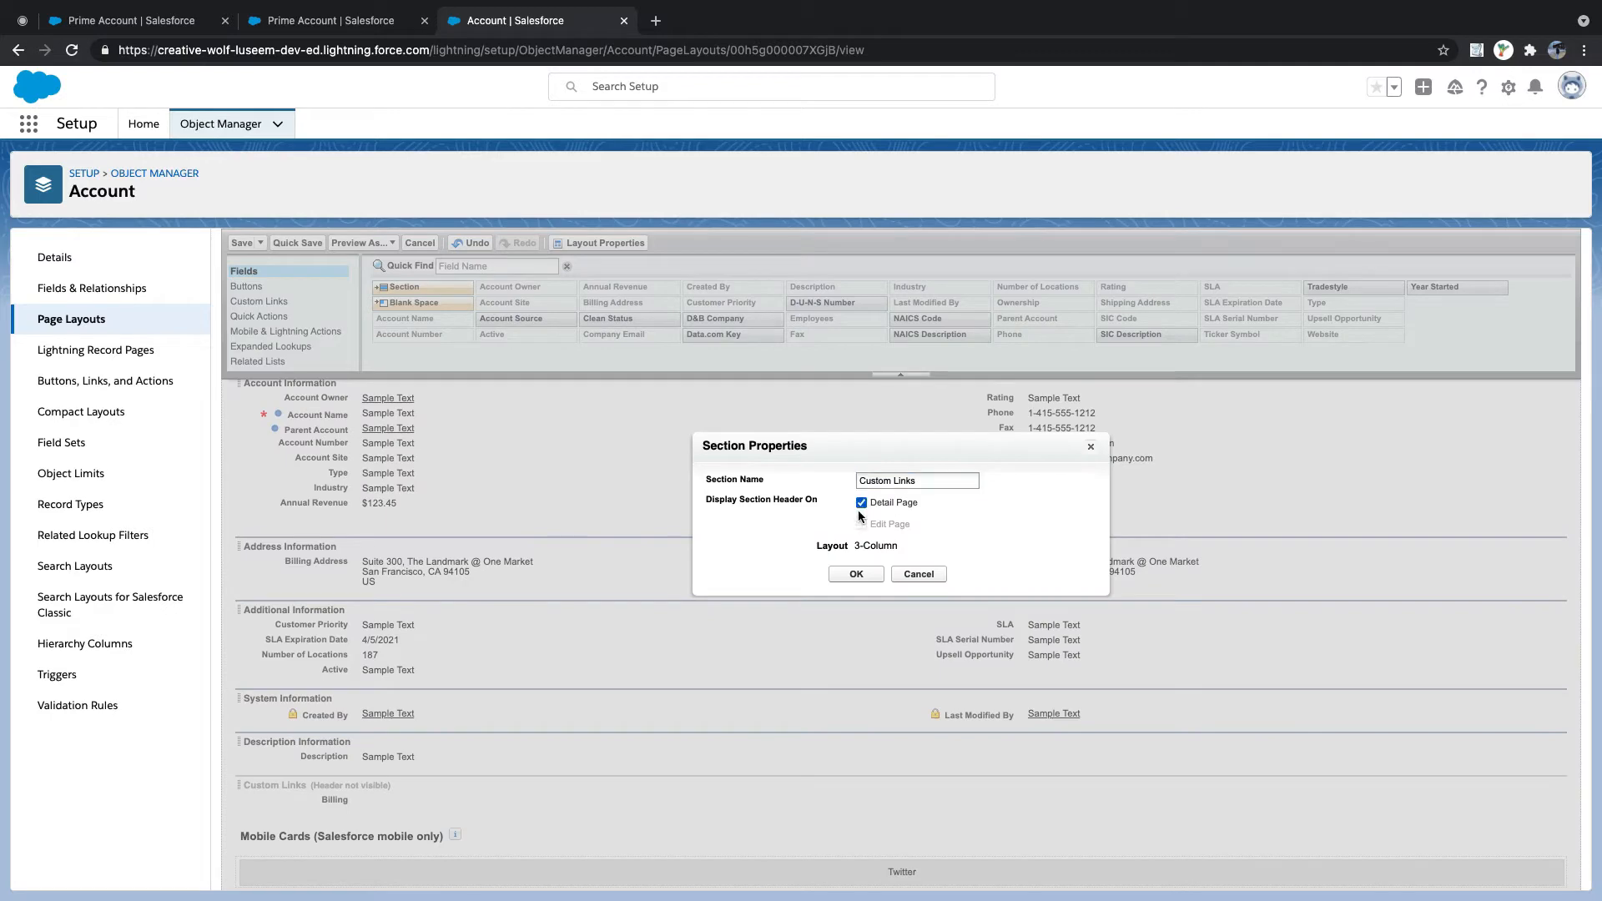
left_click(856, 575)
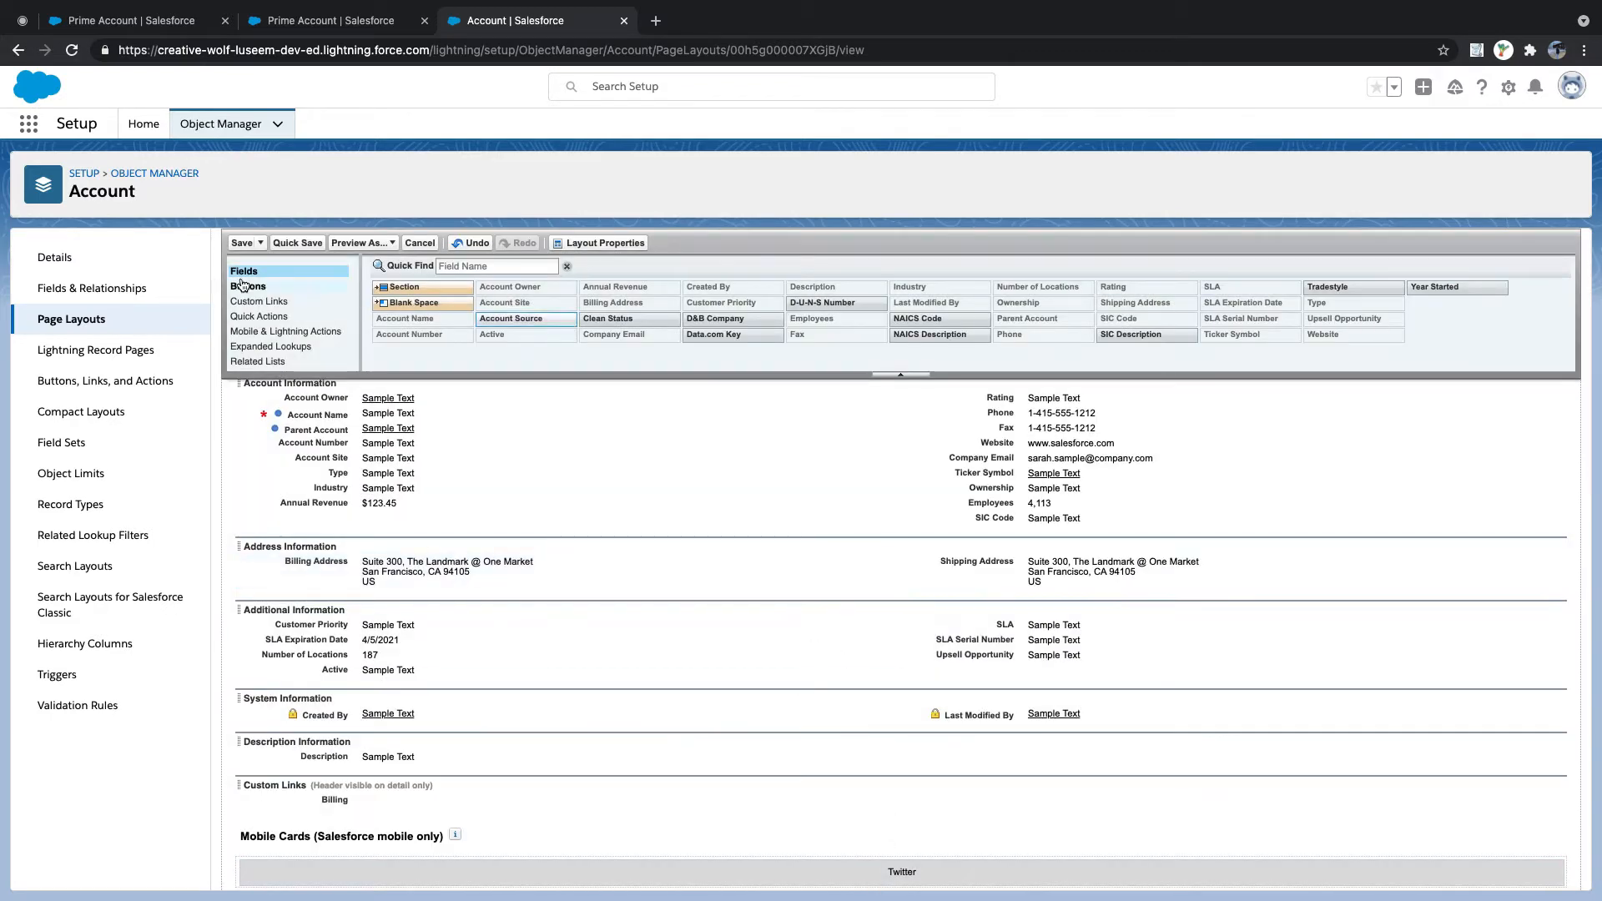
left_click(238, 244)
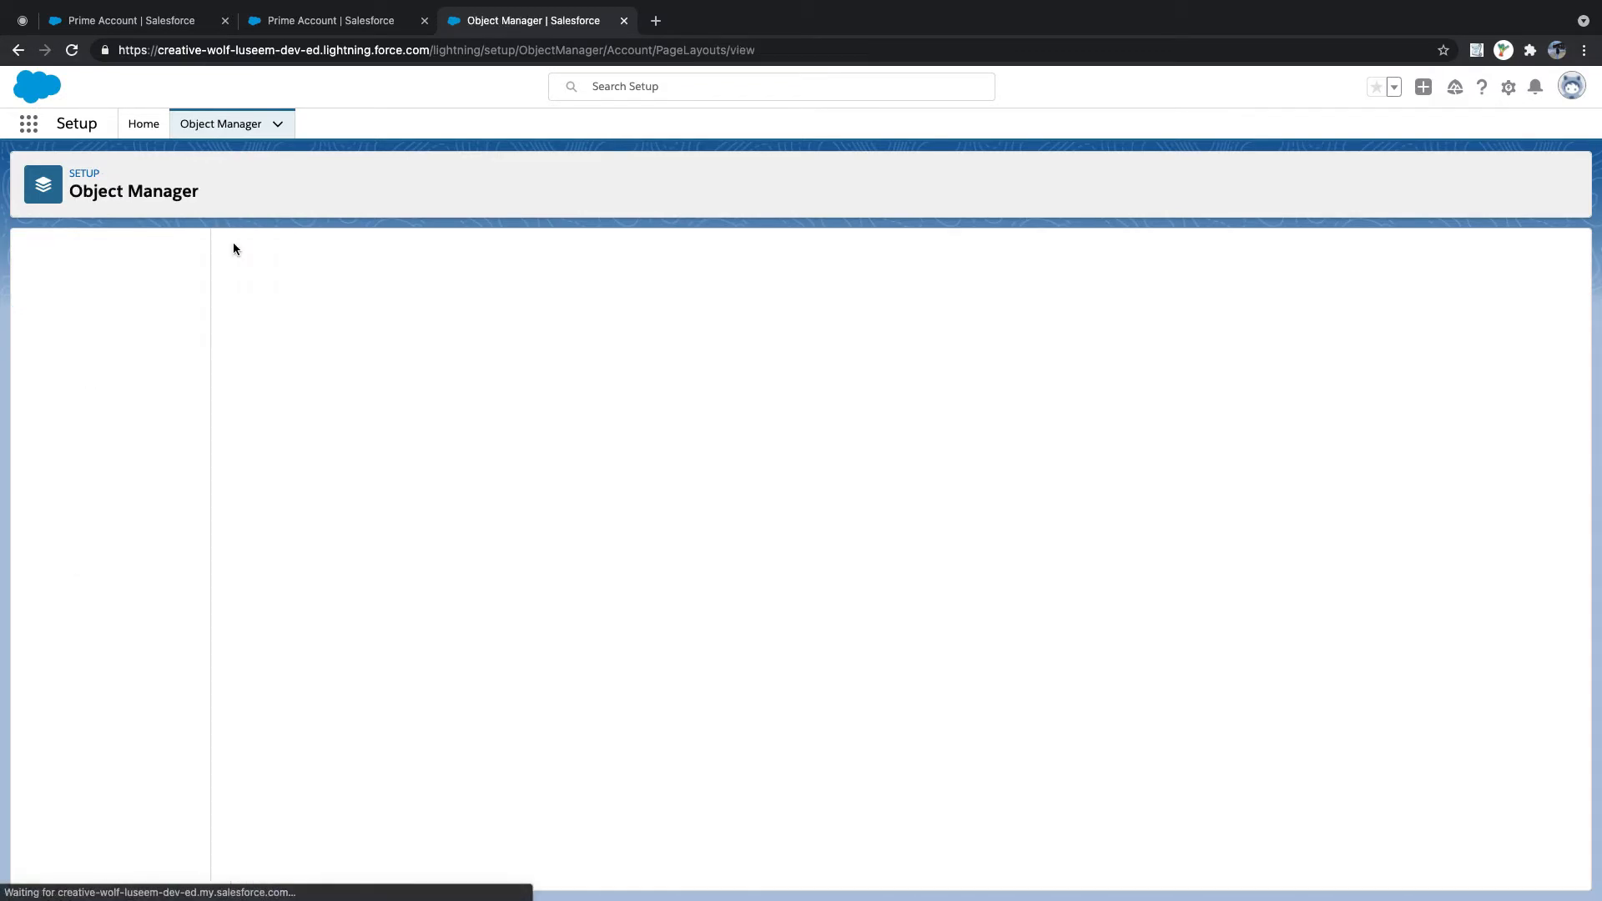
- Reload the Prime Account record in the first browser tab and open its details
left_click(95, 27)
left_click(72, 50)
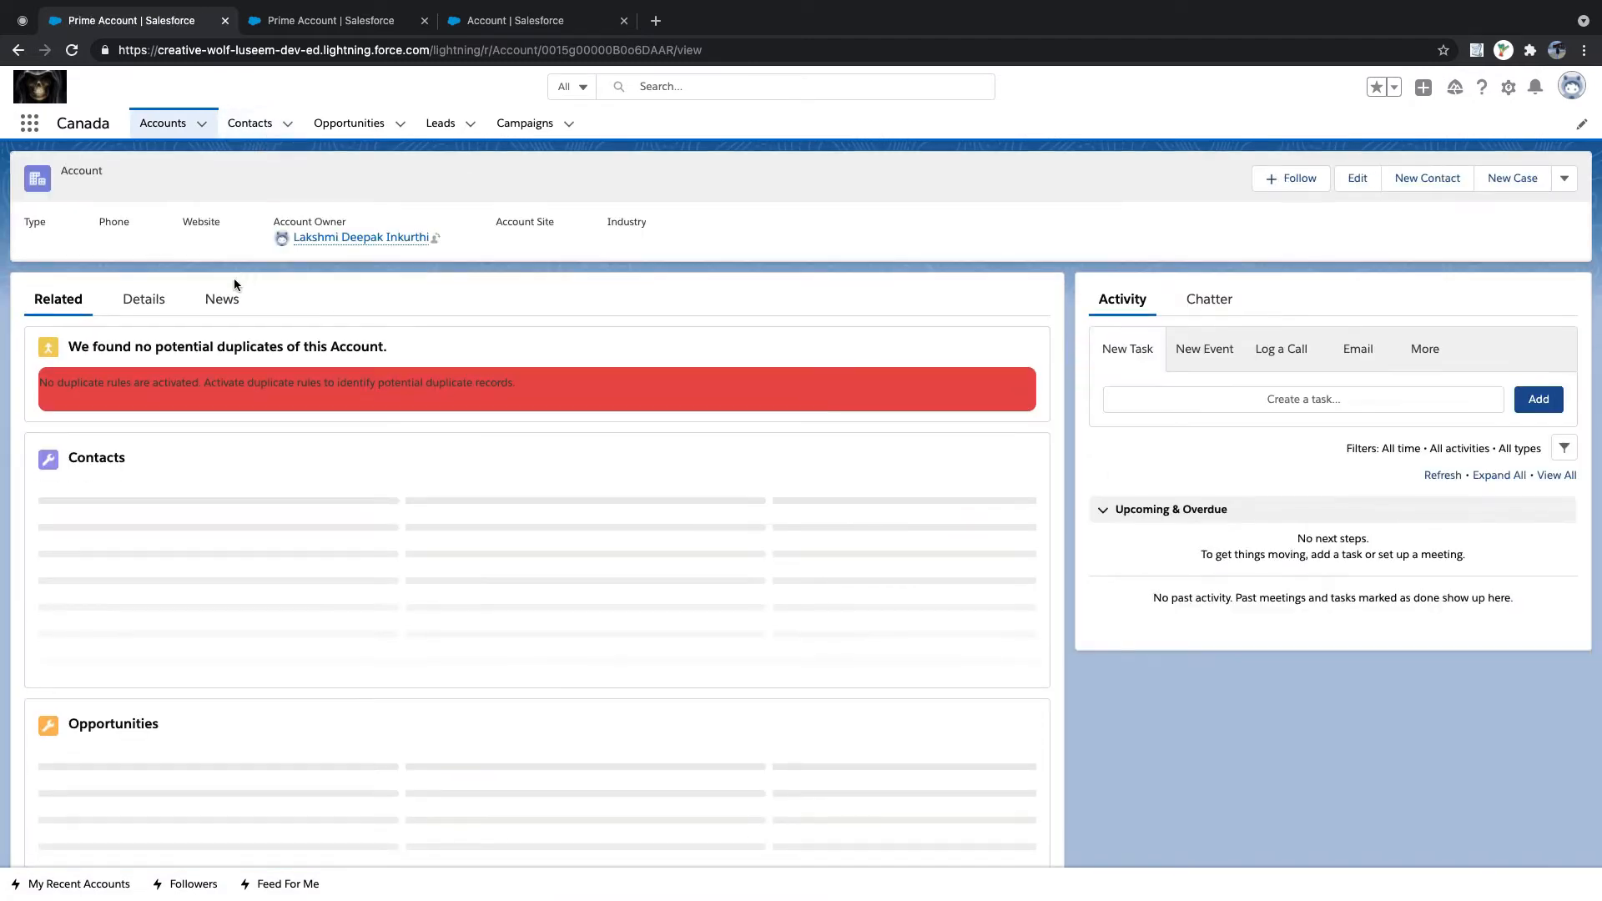
left_click(147, 310)
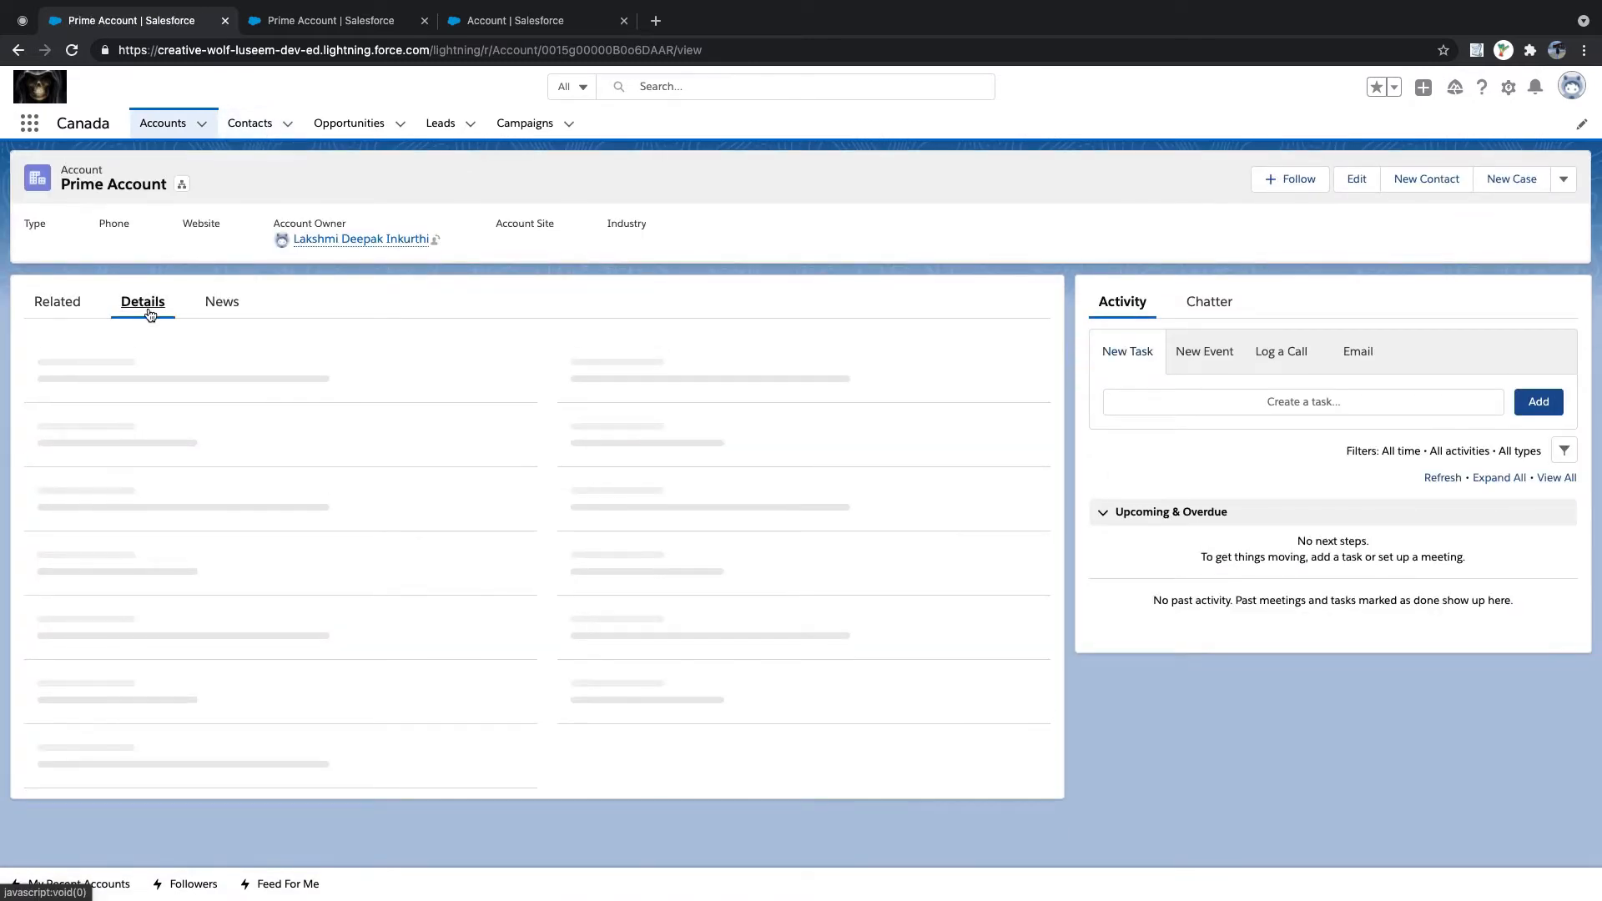
- Check the Prime Account details for section headers and compare them with the second Prime Account tab
scroll(234, 377, "down", 3)
scroll(233, 377, "up", 5)
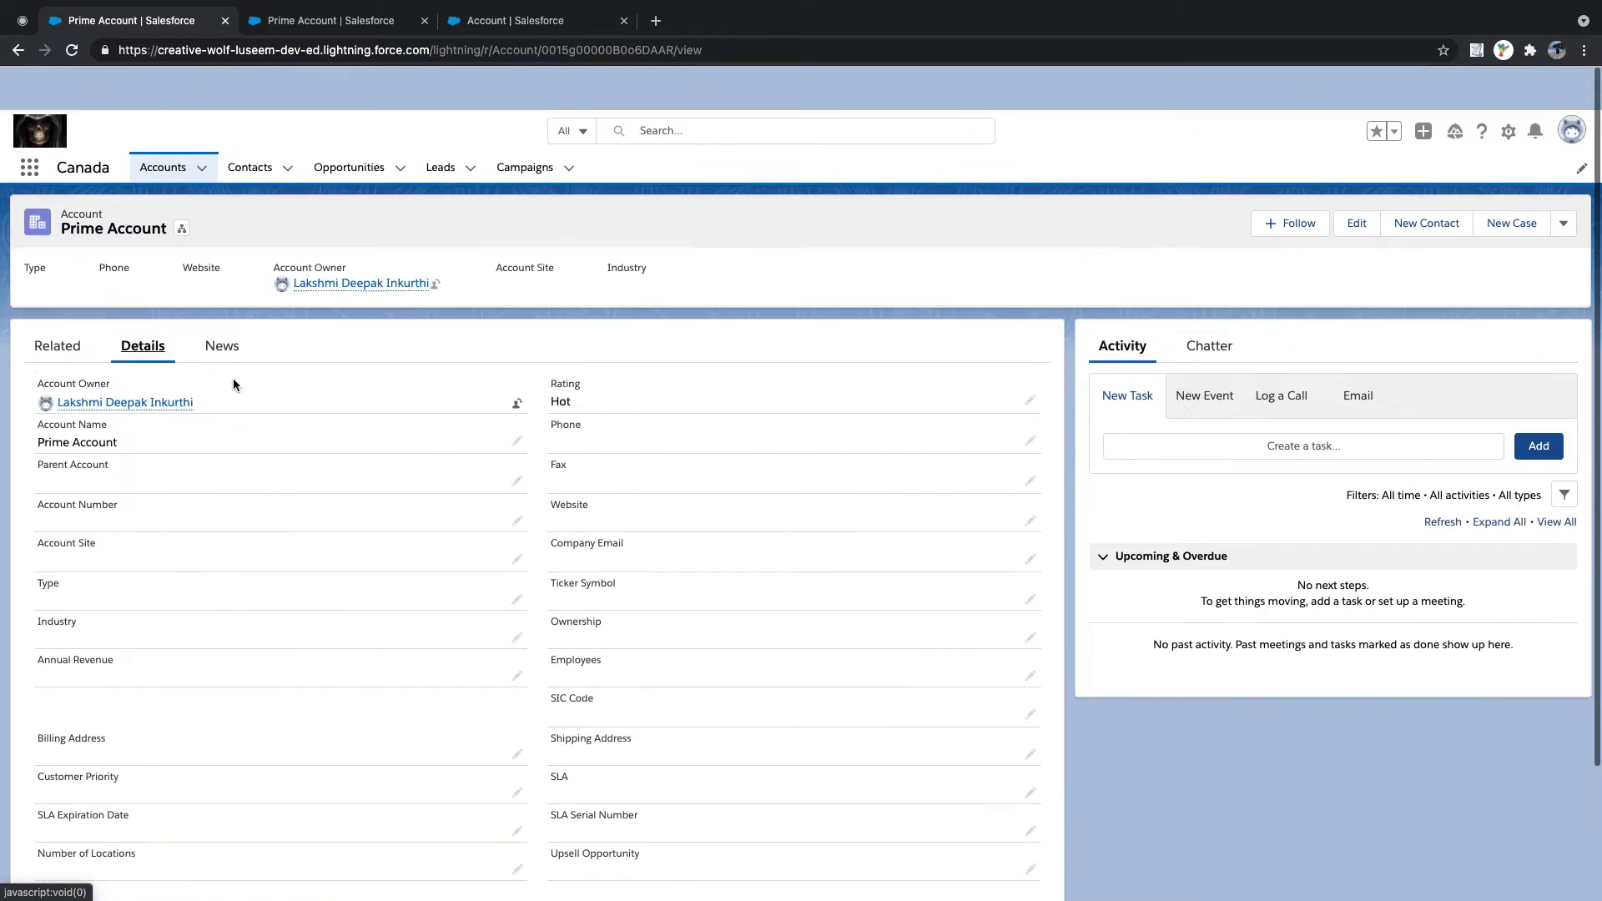
left_click(340, 20)
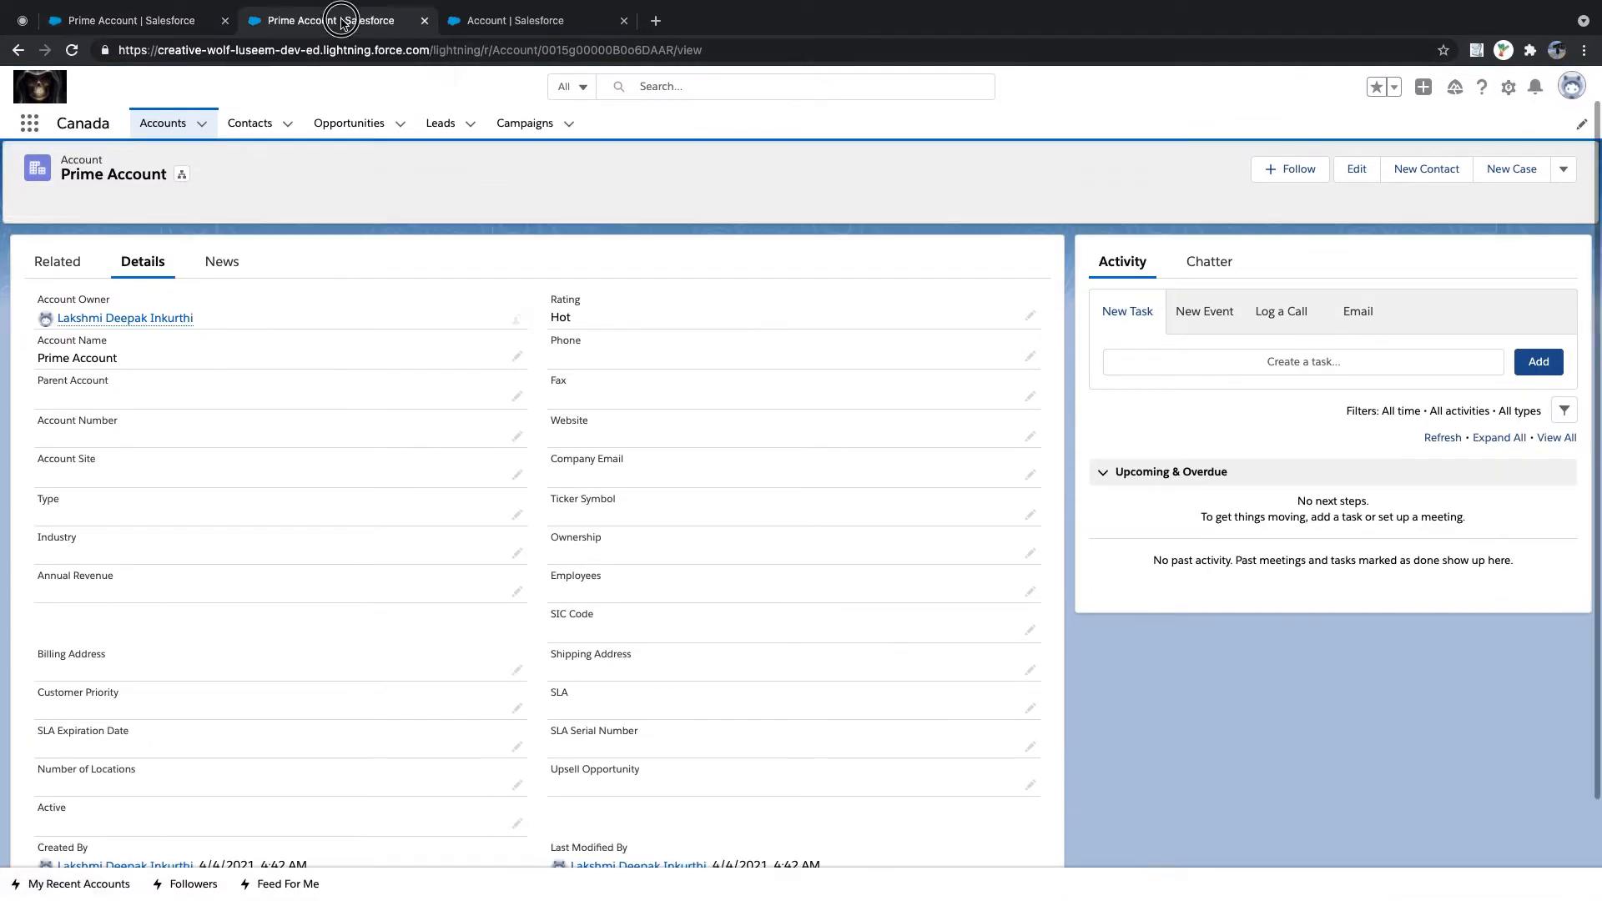
left_click(541, 20)
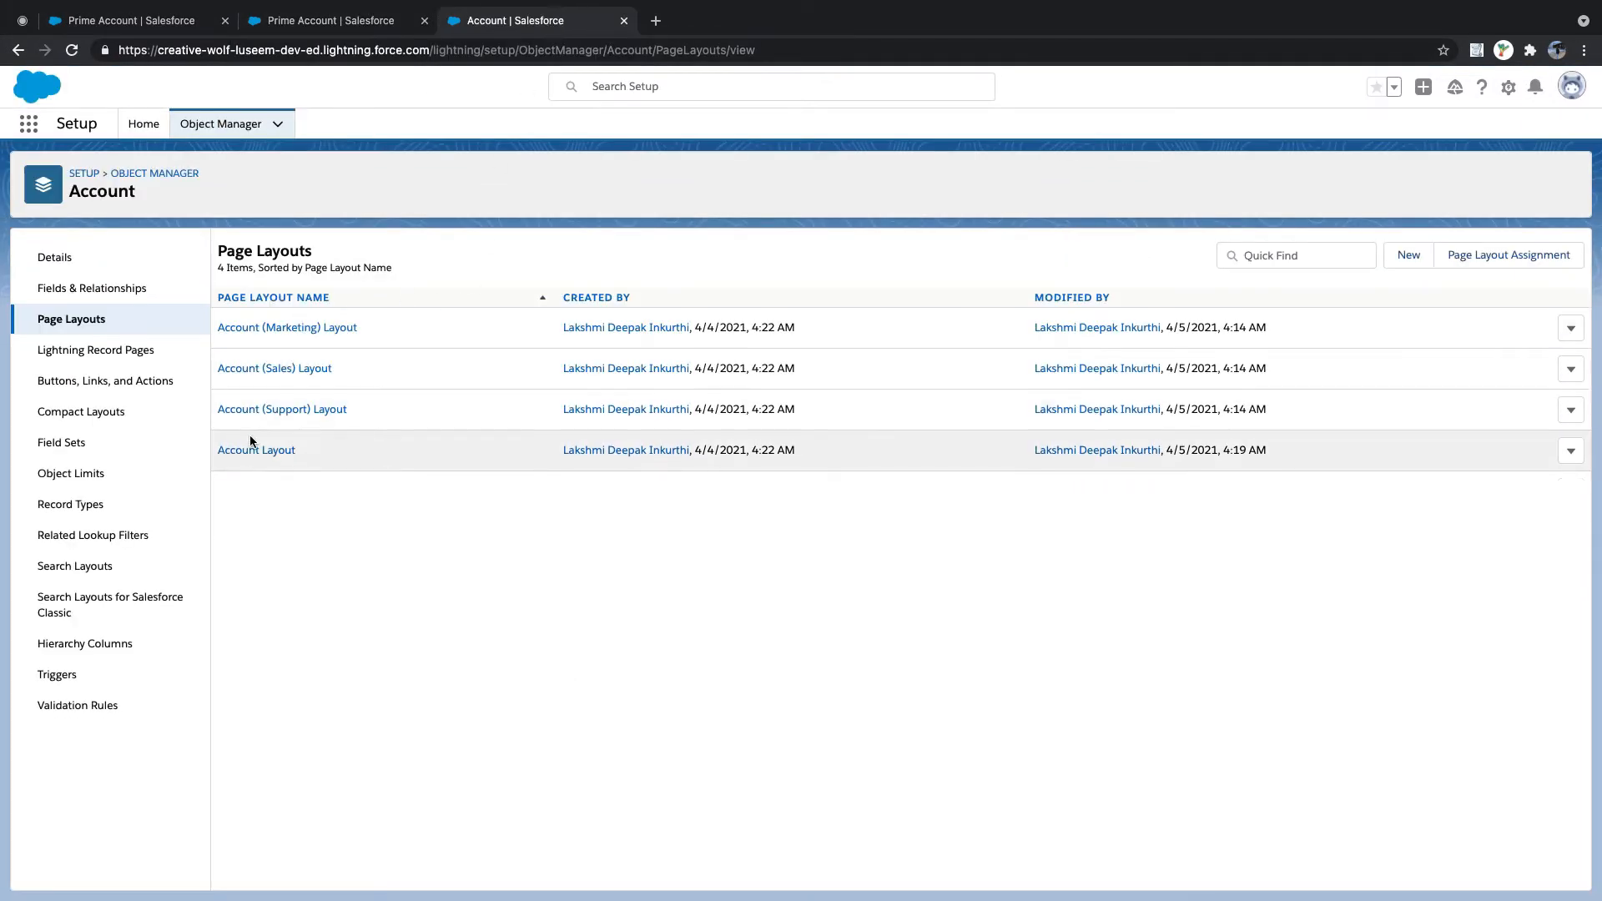
left_click(292, 17)
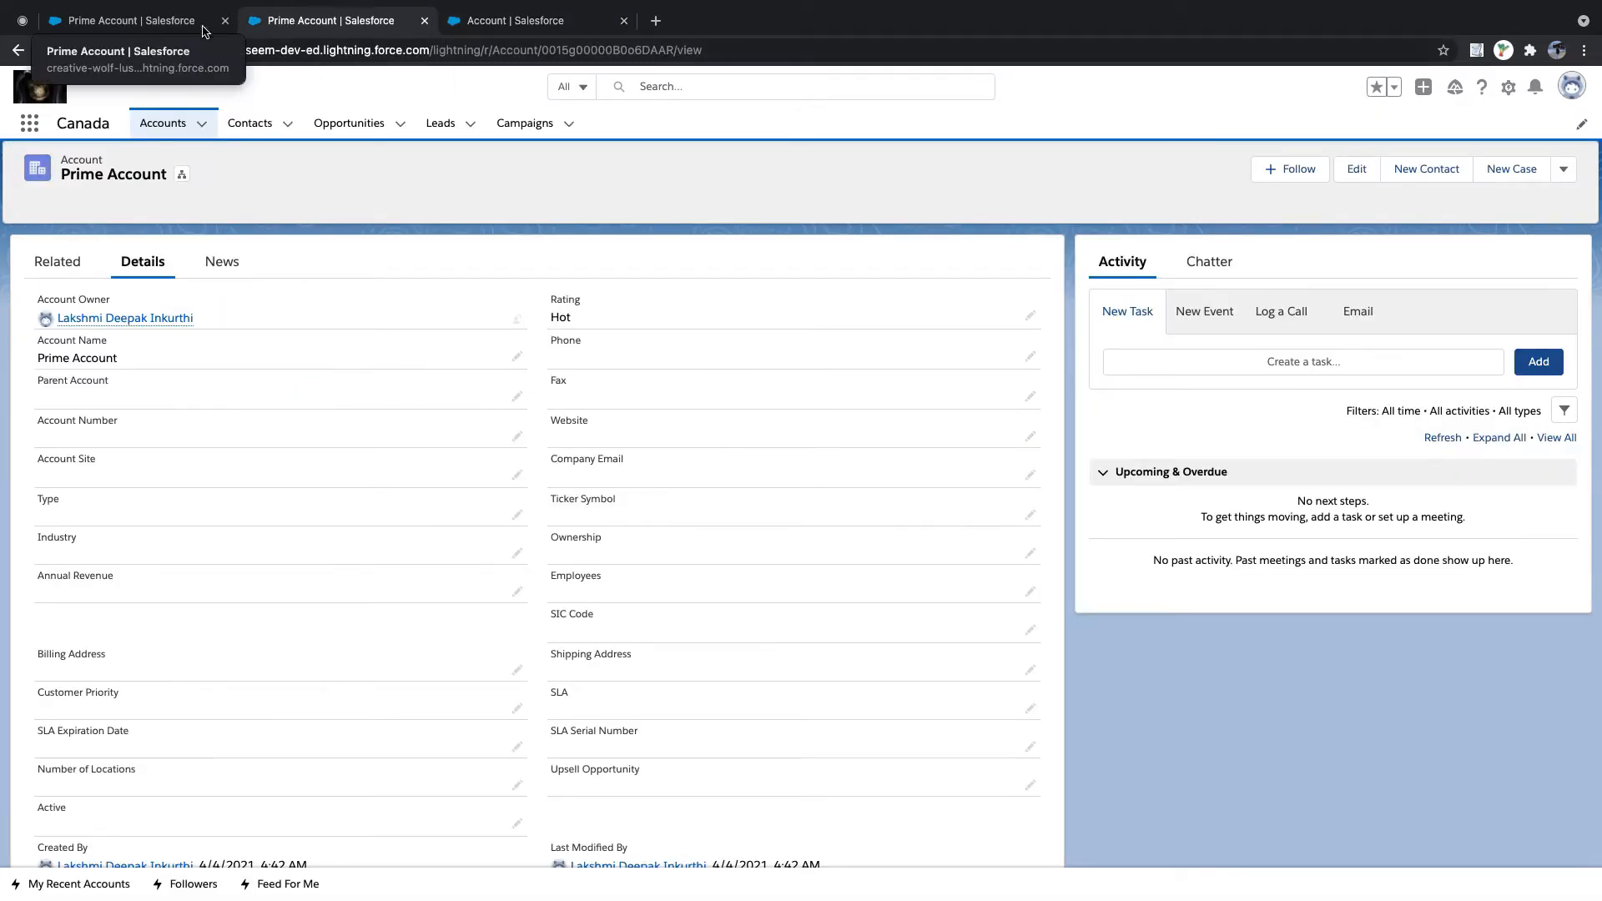
- Switch to Salesforce Classic, examine the section headers on the Prime Account record, and close that browser tab
left_click(1575, 95)
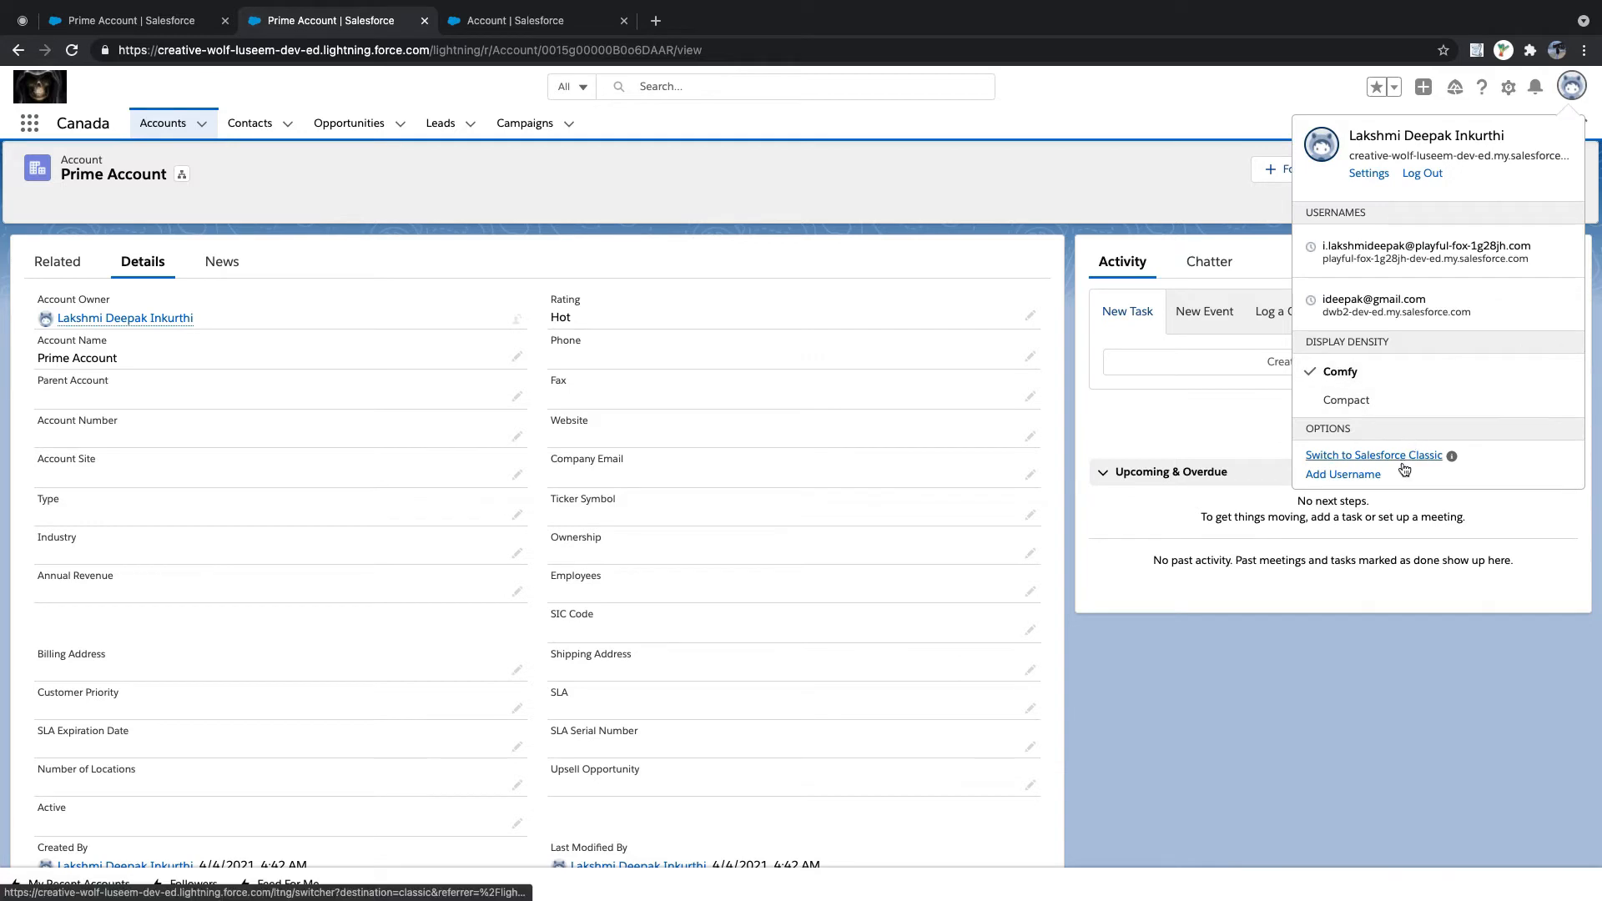
left_click(1410, 456)
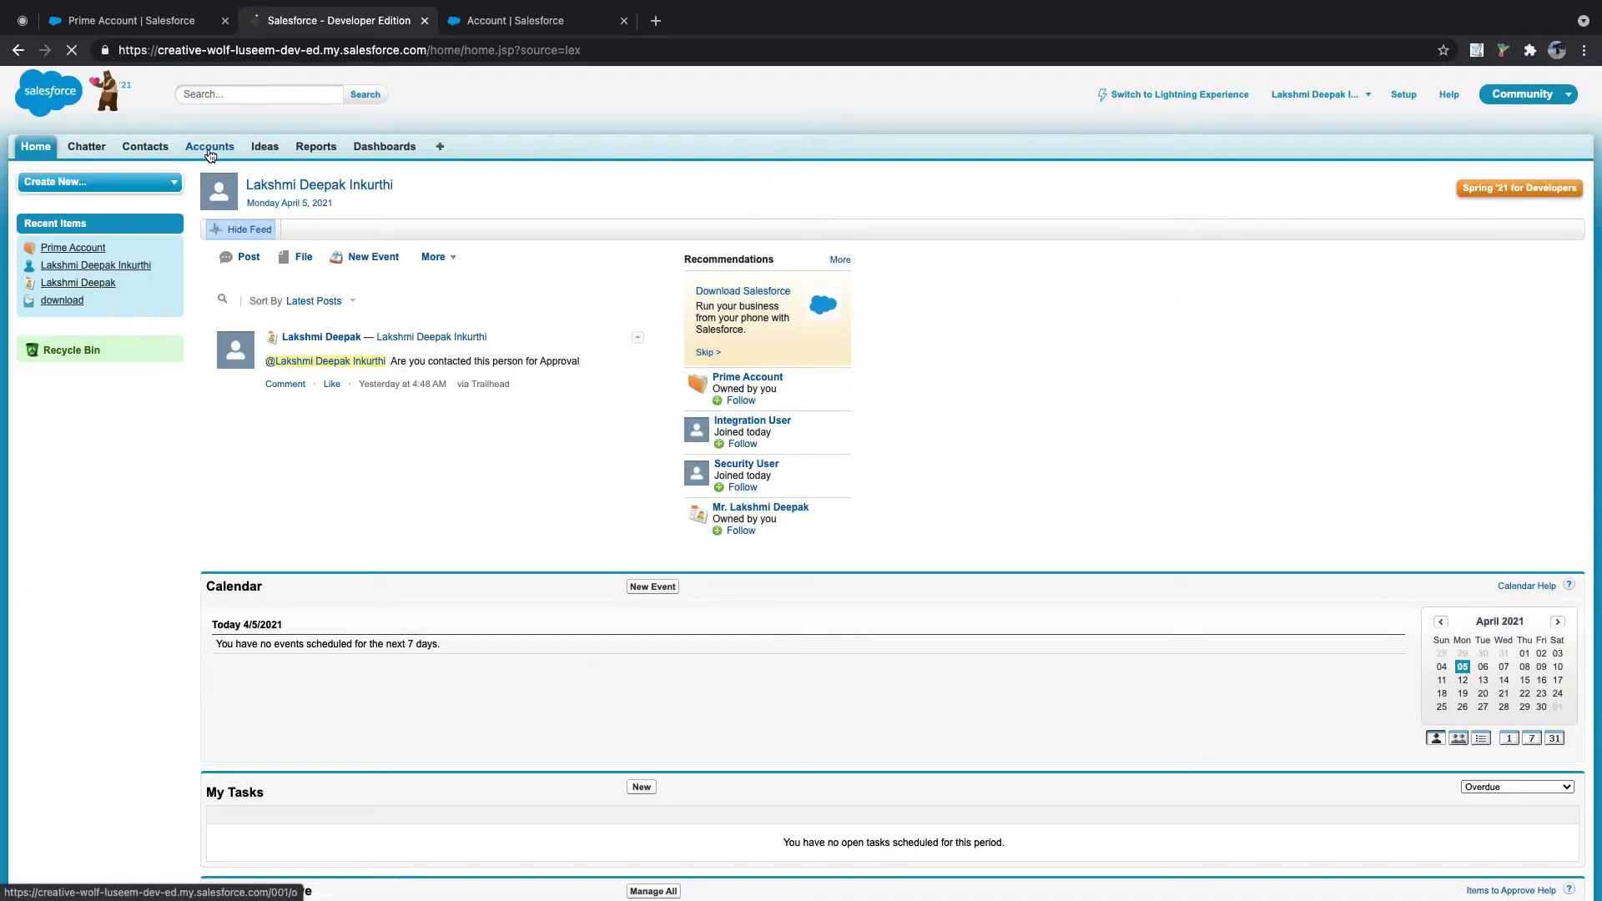
left_click(212, 147)
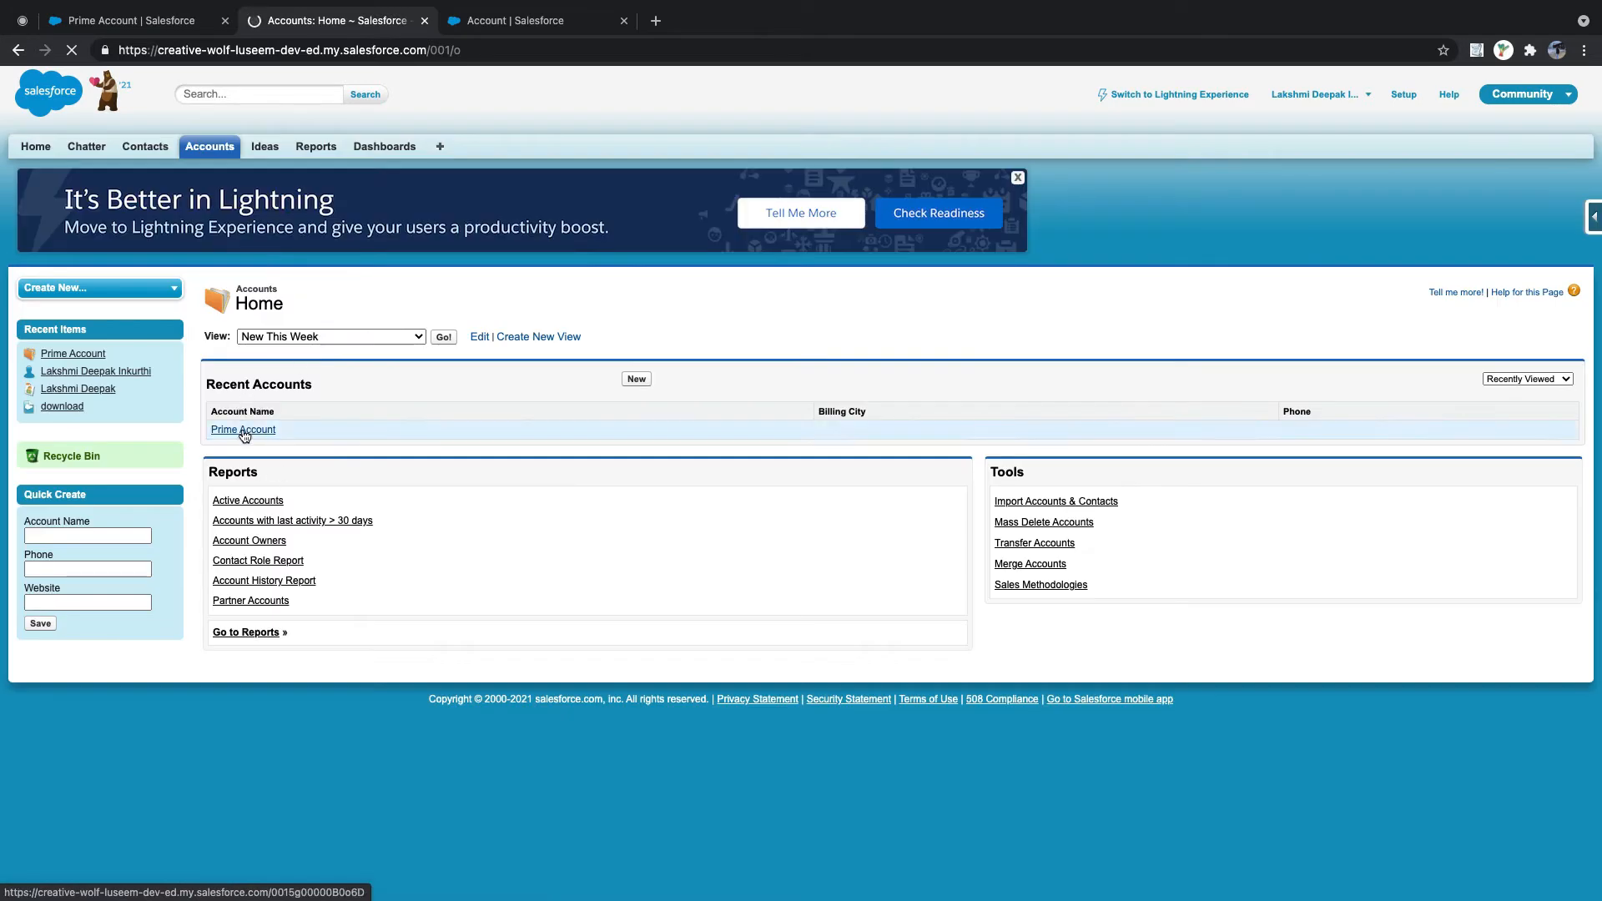
left_click(245, 428)
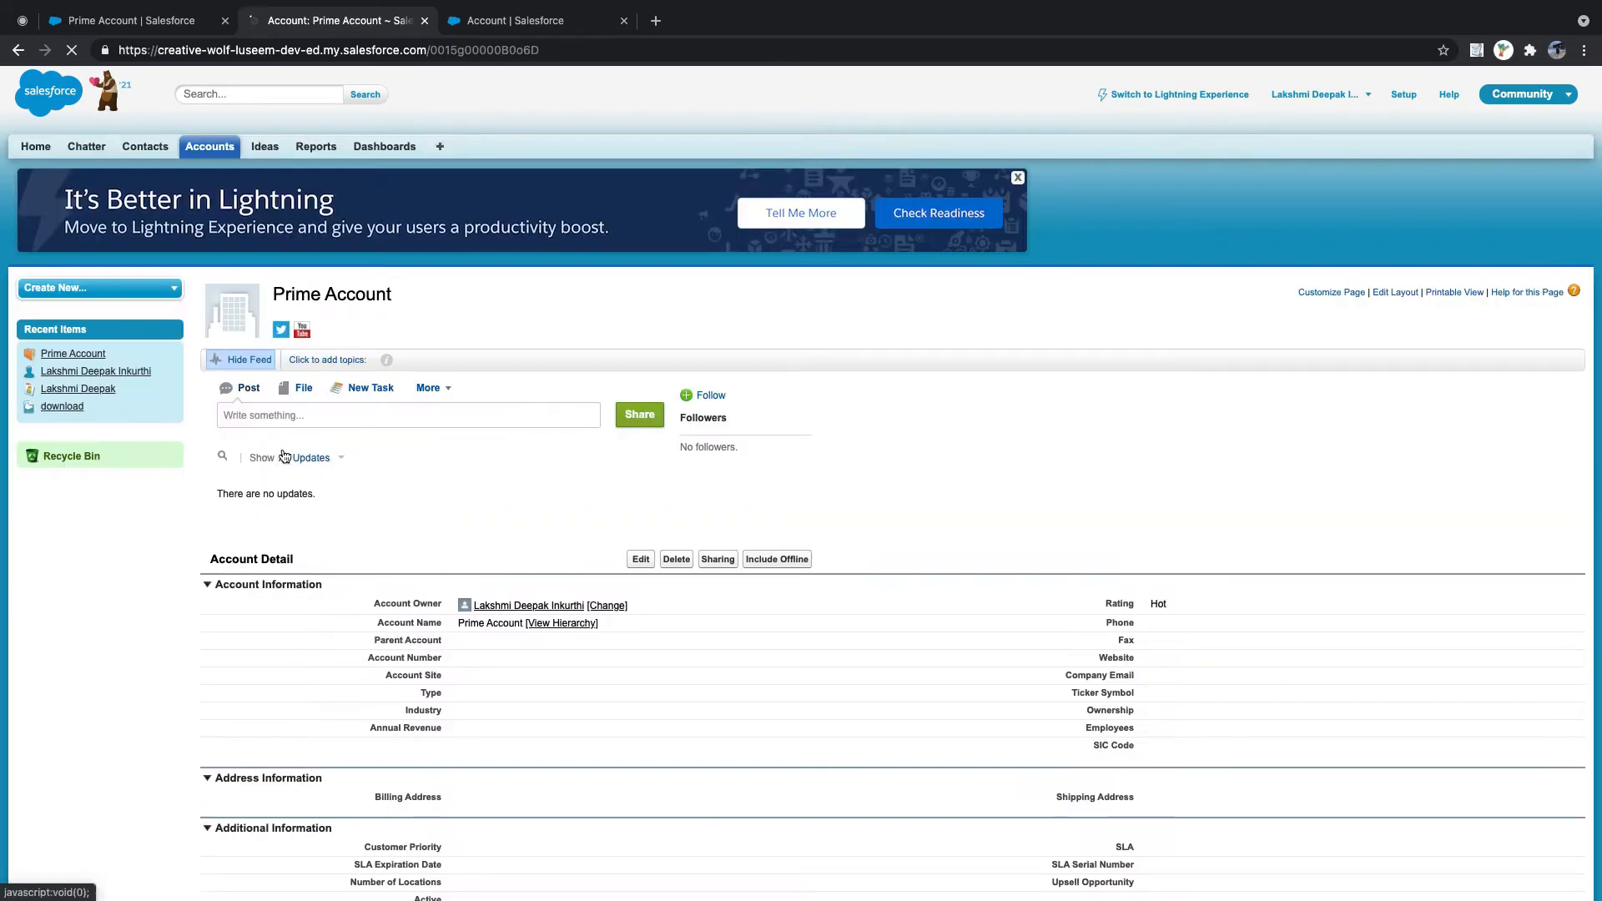
scroll(214, 597, "down", 5)
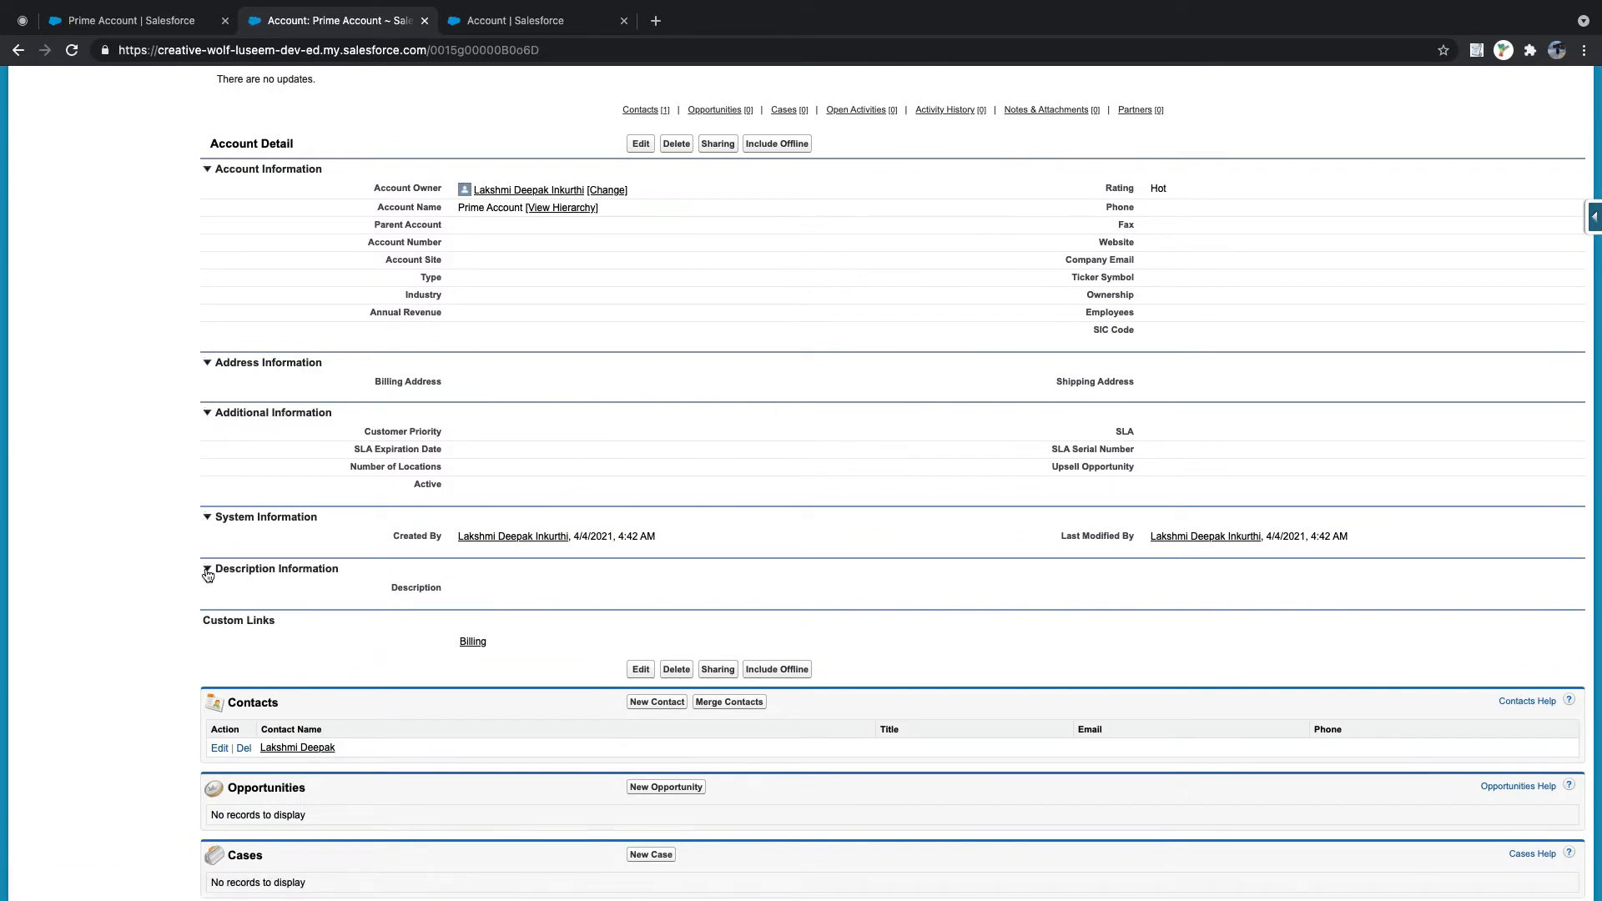
scroll(221, 555, "up", 5)
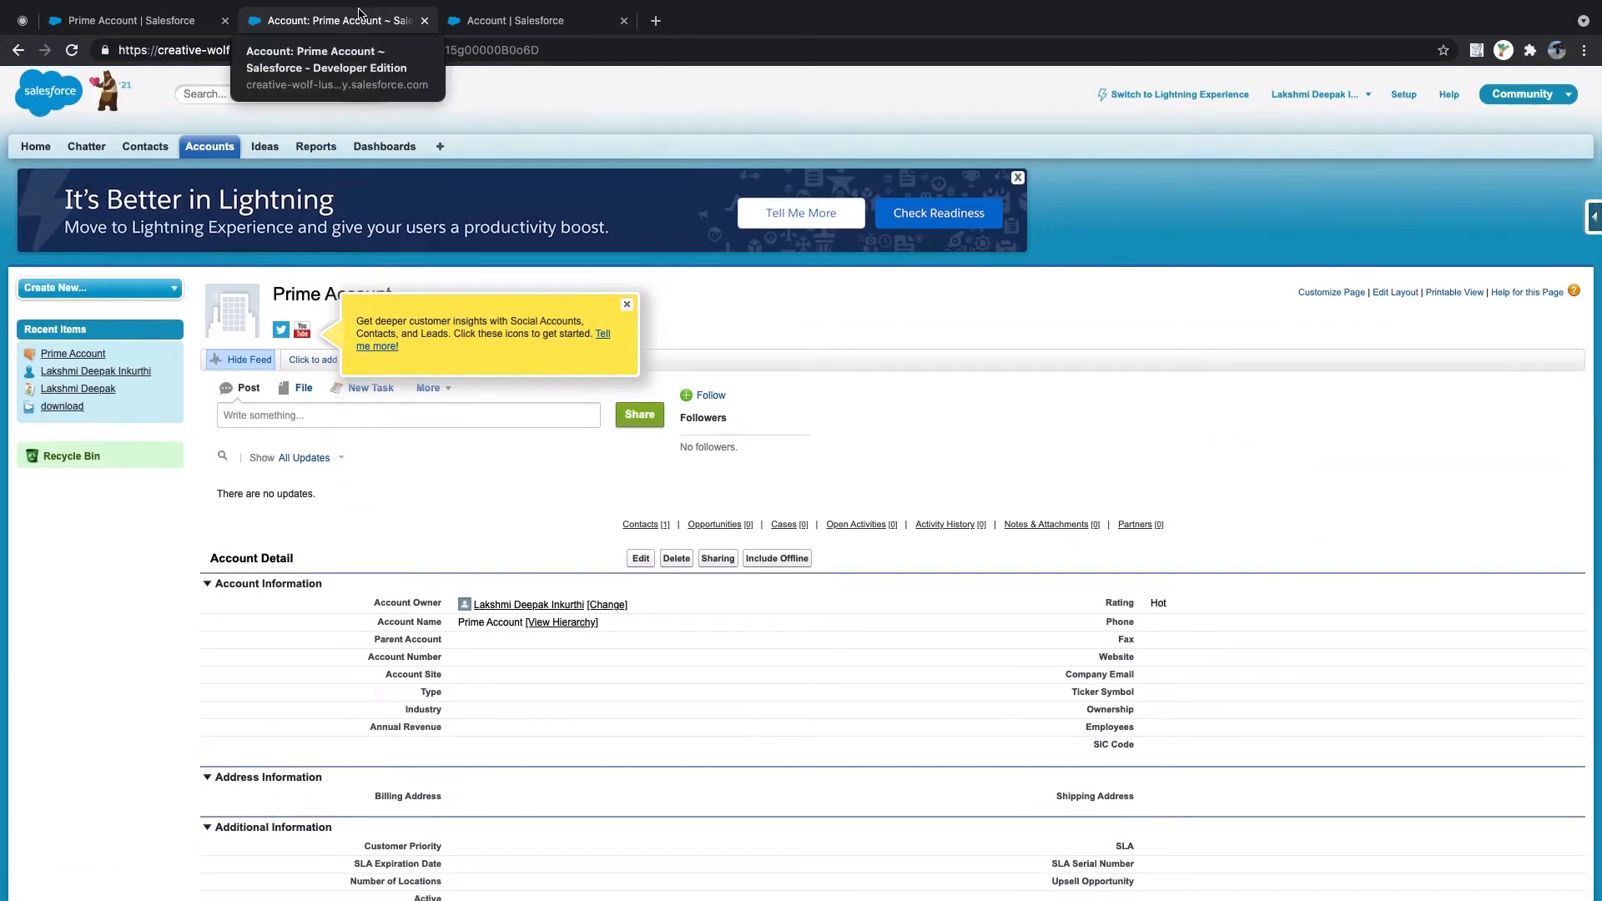
left_click(425, 22)
left_click(134, 20)
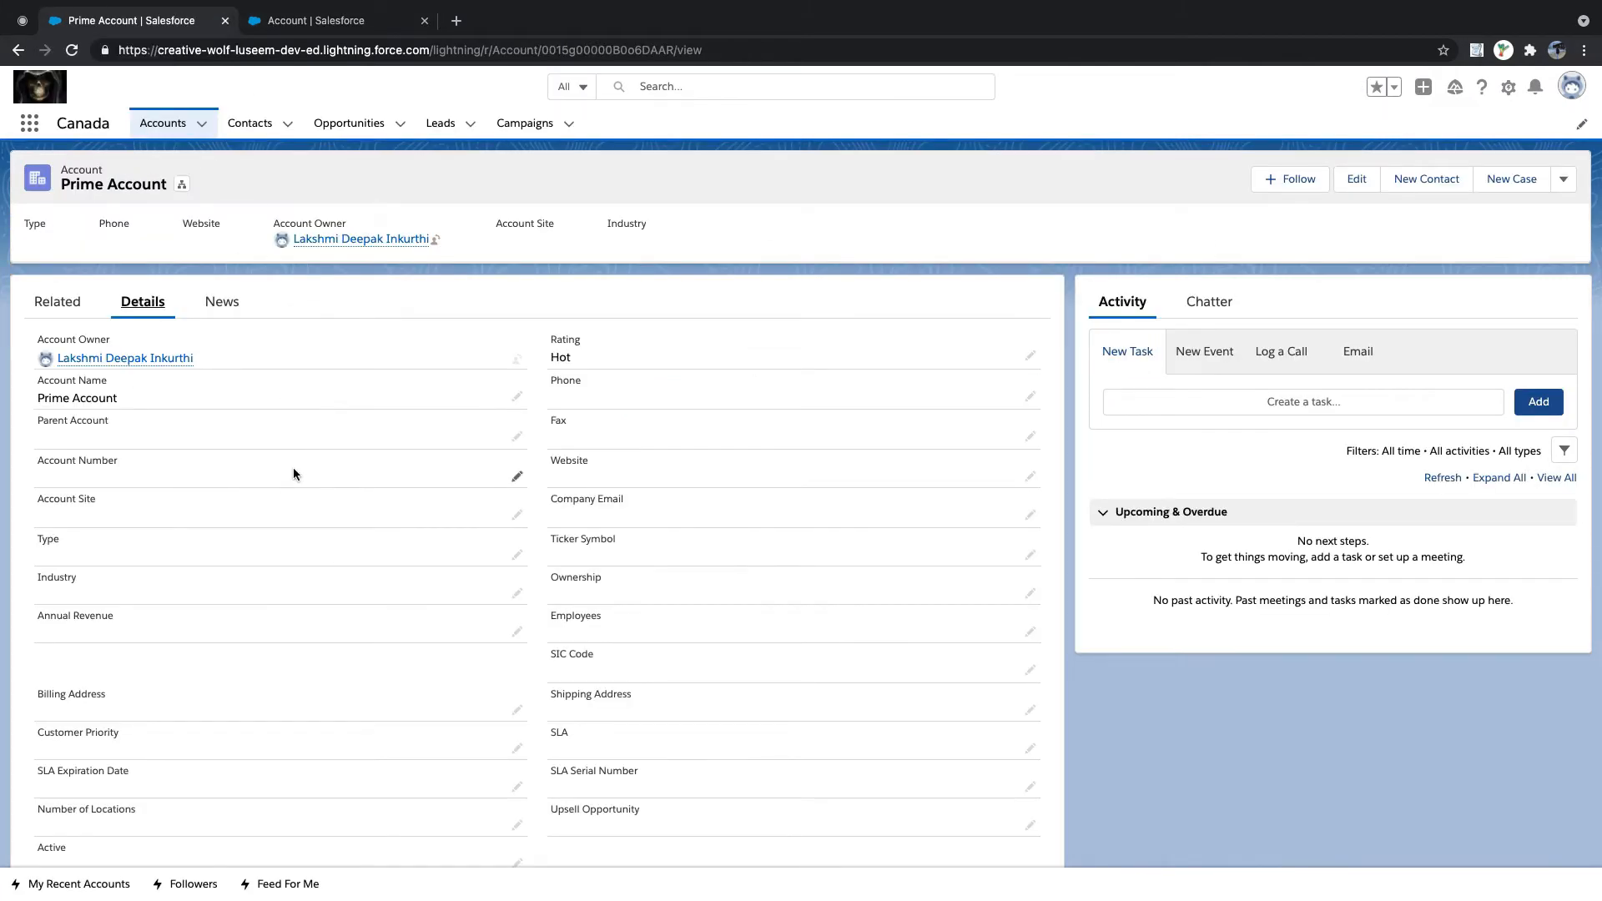
- Review the sections of the Account Layout, close its browser tab, and highlight the Company Email label on Prime Account
left_click(332, 23)
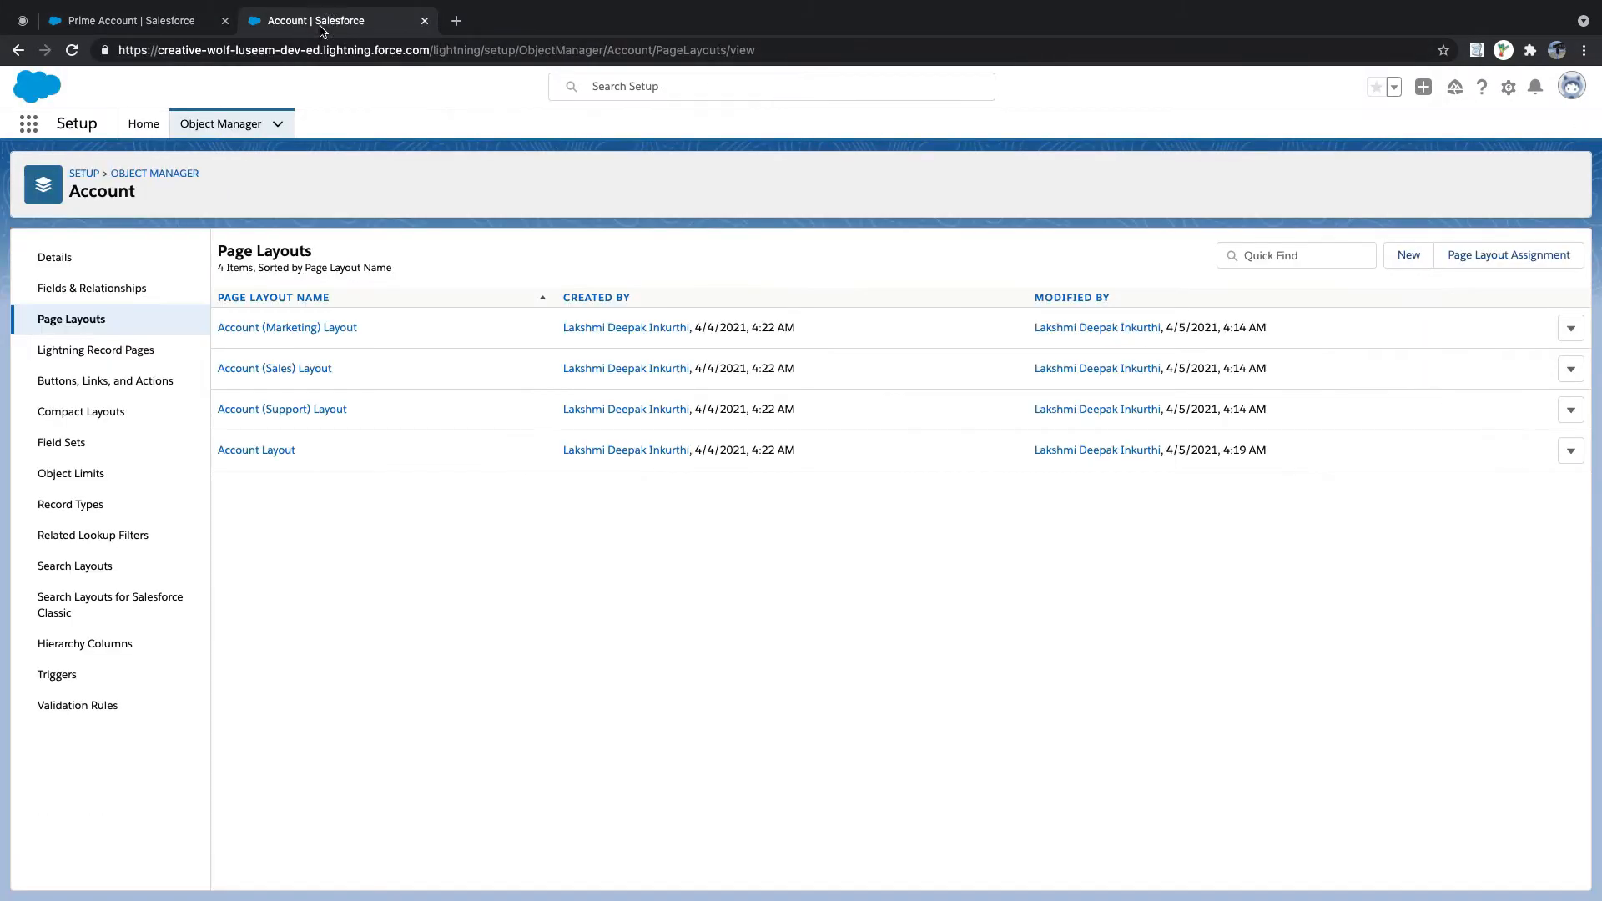
left_click(255, 450)
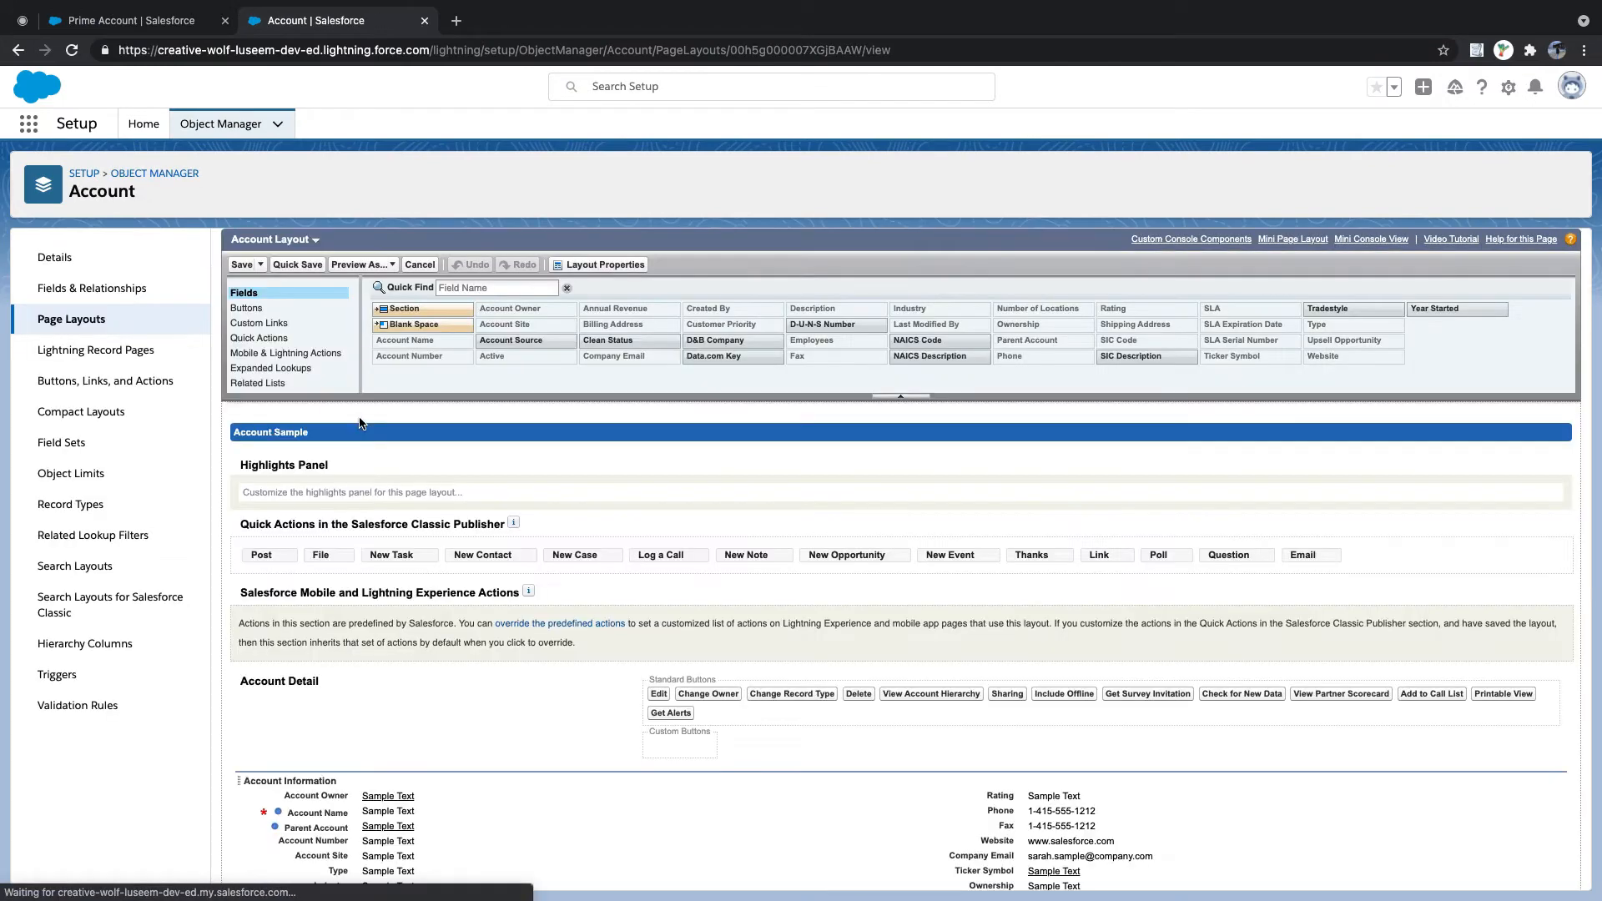
scroll(403, 561, "down", 3)
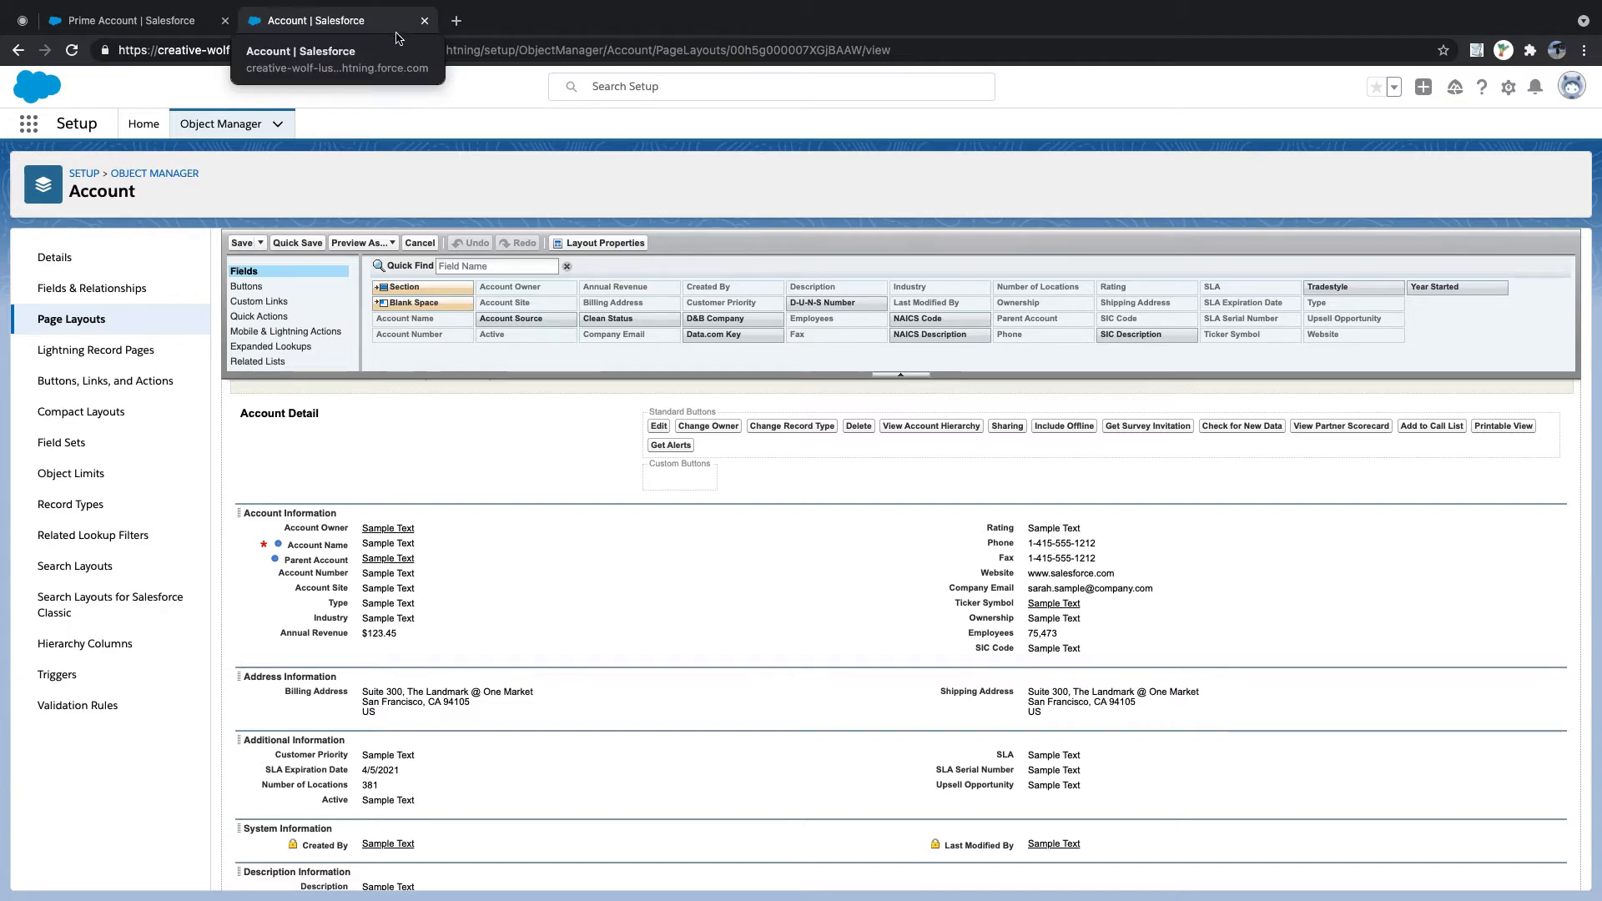
left_click(425, 20)
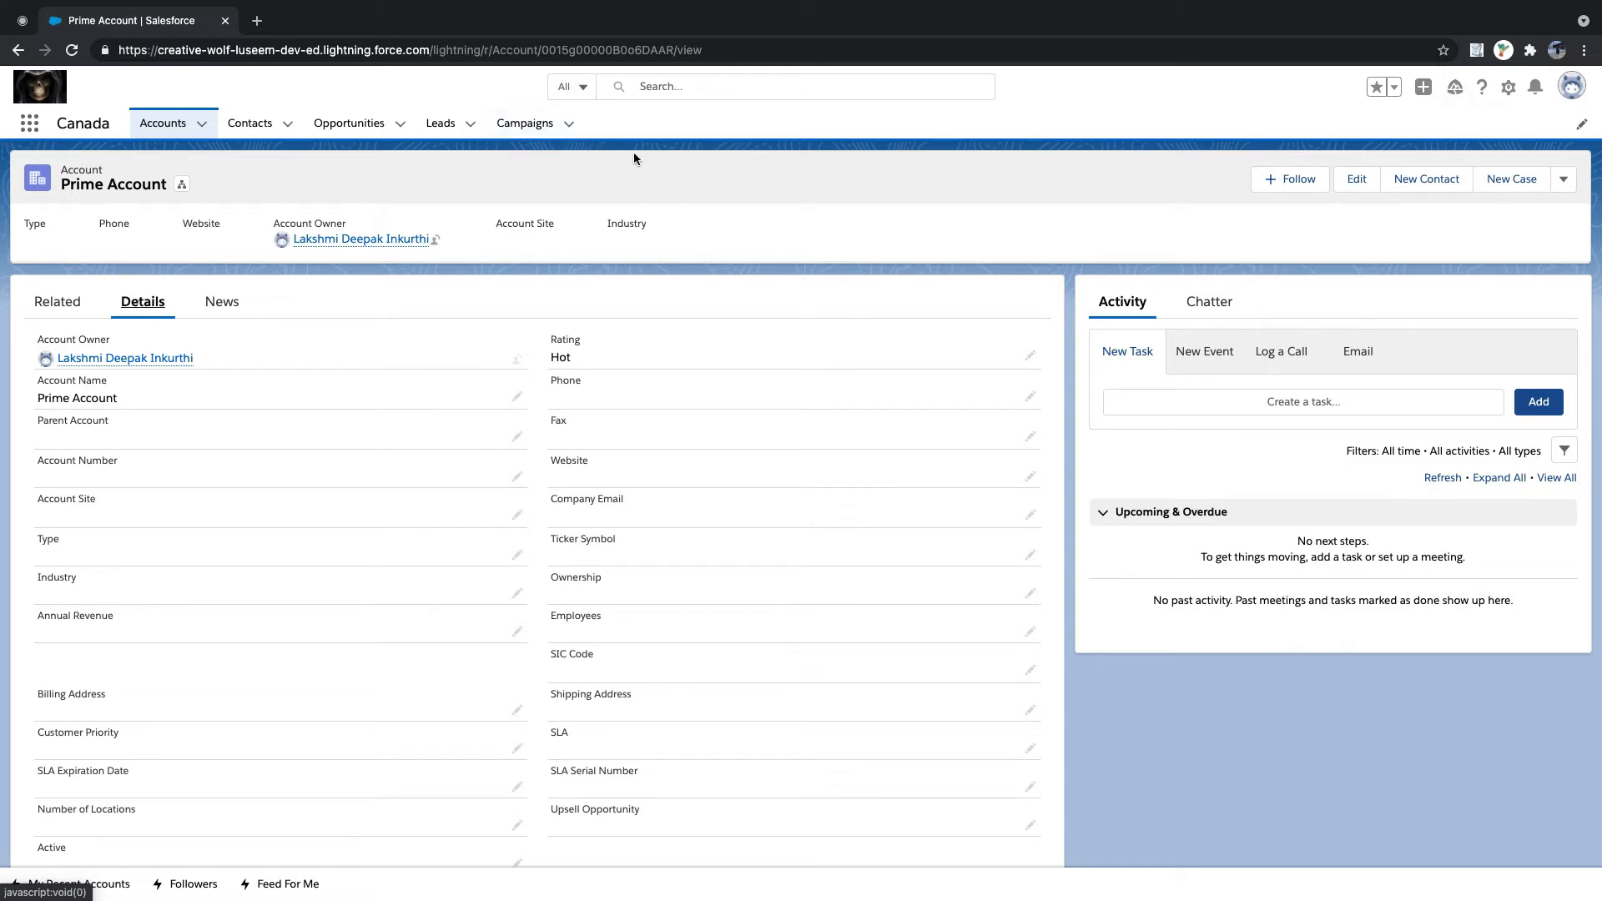
left_click_drag(551, 498, 647, 502)
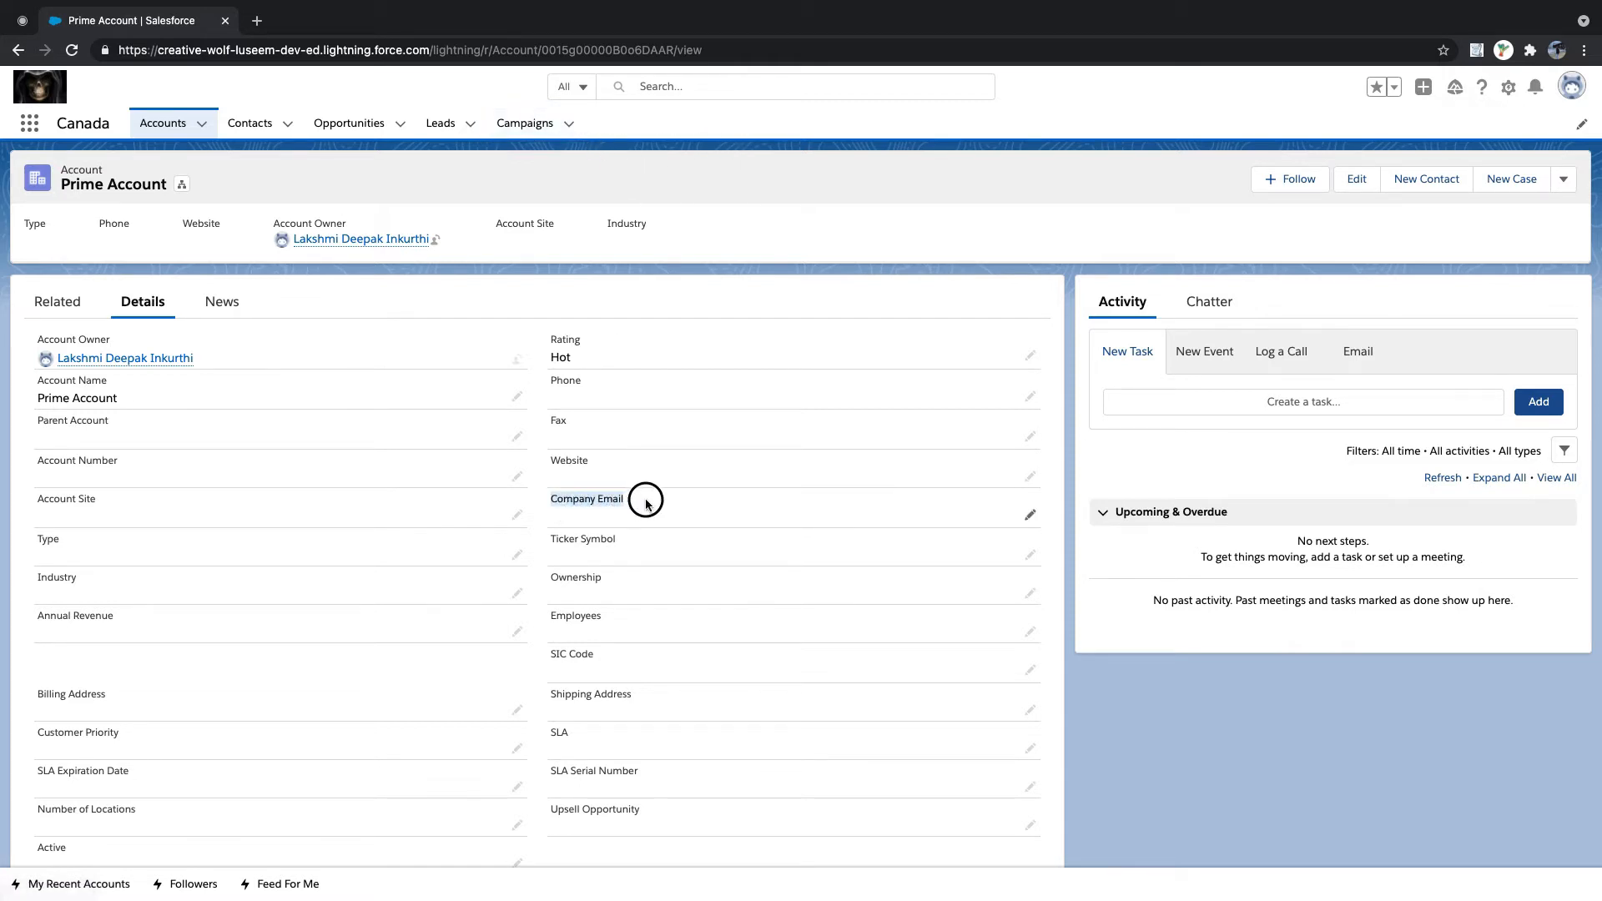
scroll(645, 505, "down", 1)
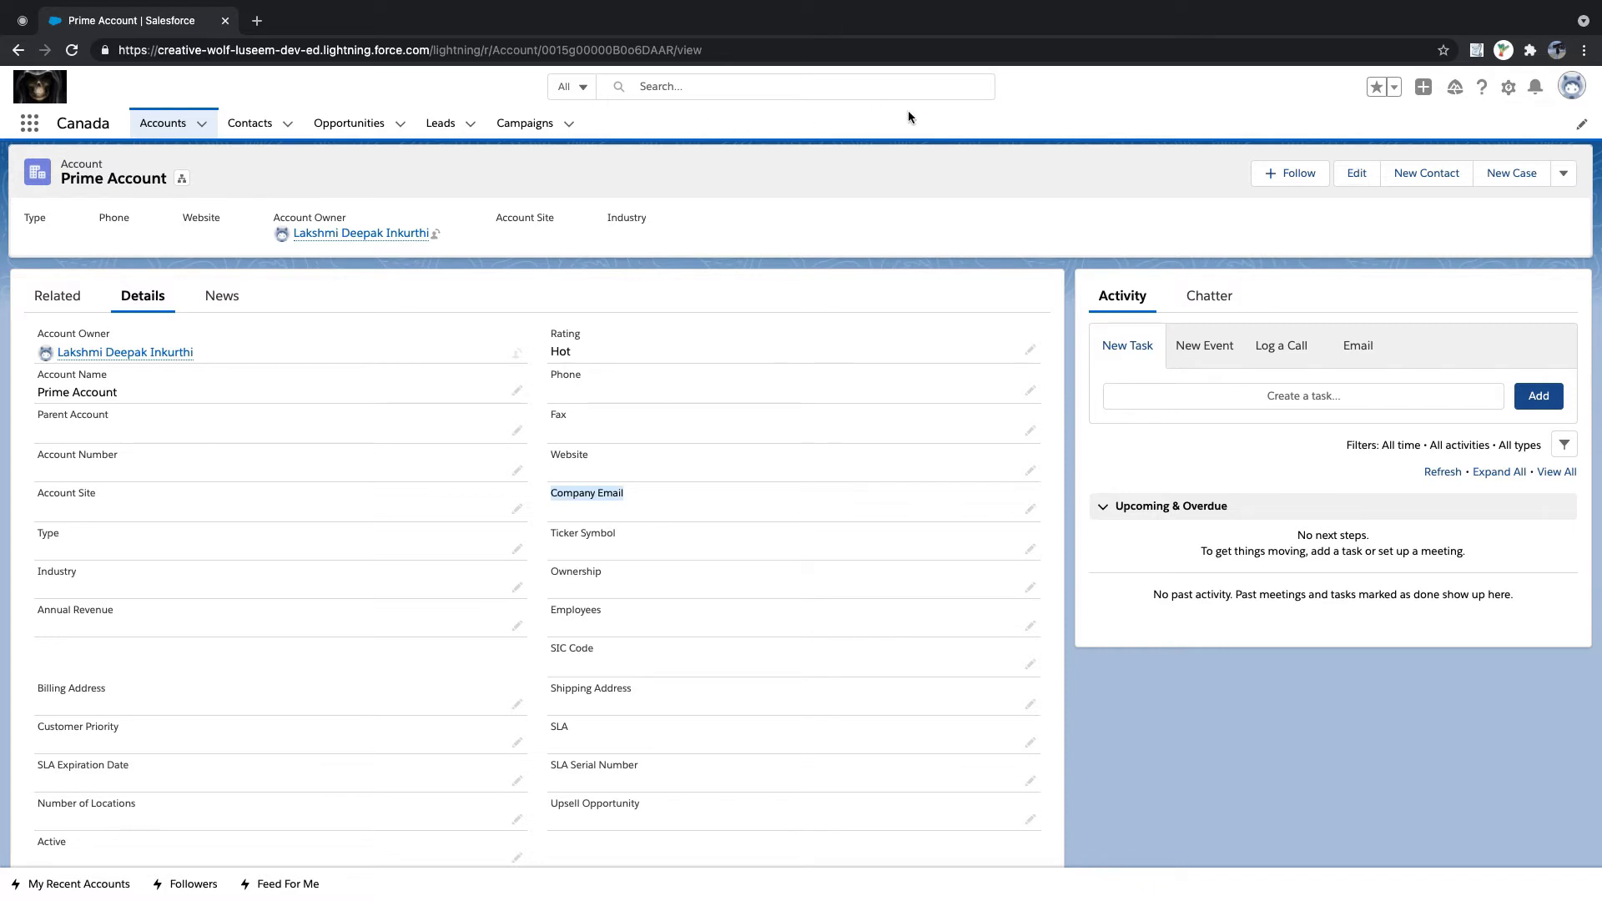
- Open the Object Manager in Setup and start creating a new custom object
left_click(1508, 89)
left_click(1389, 129)
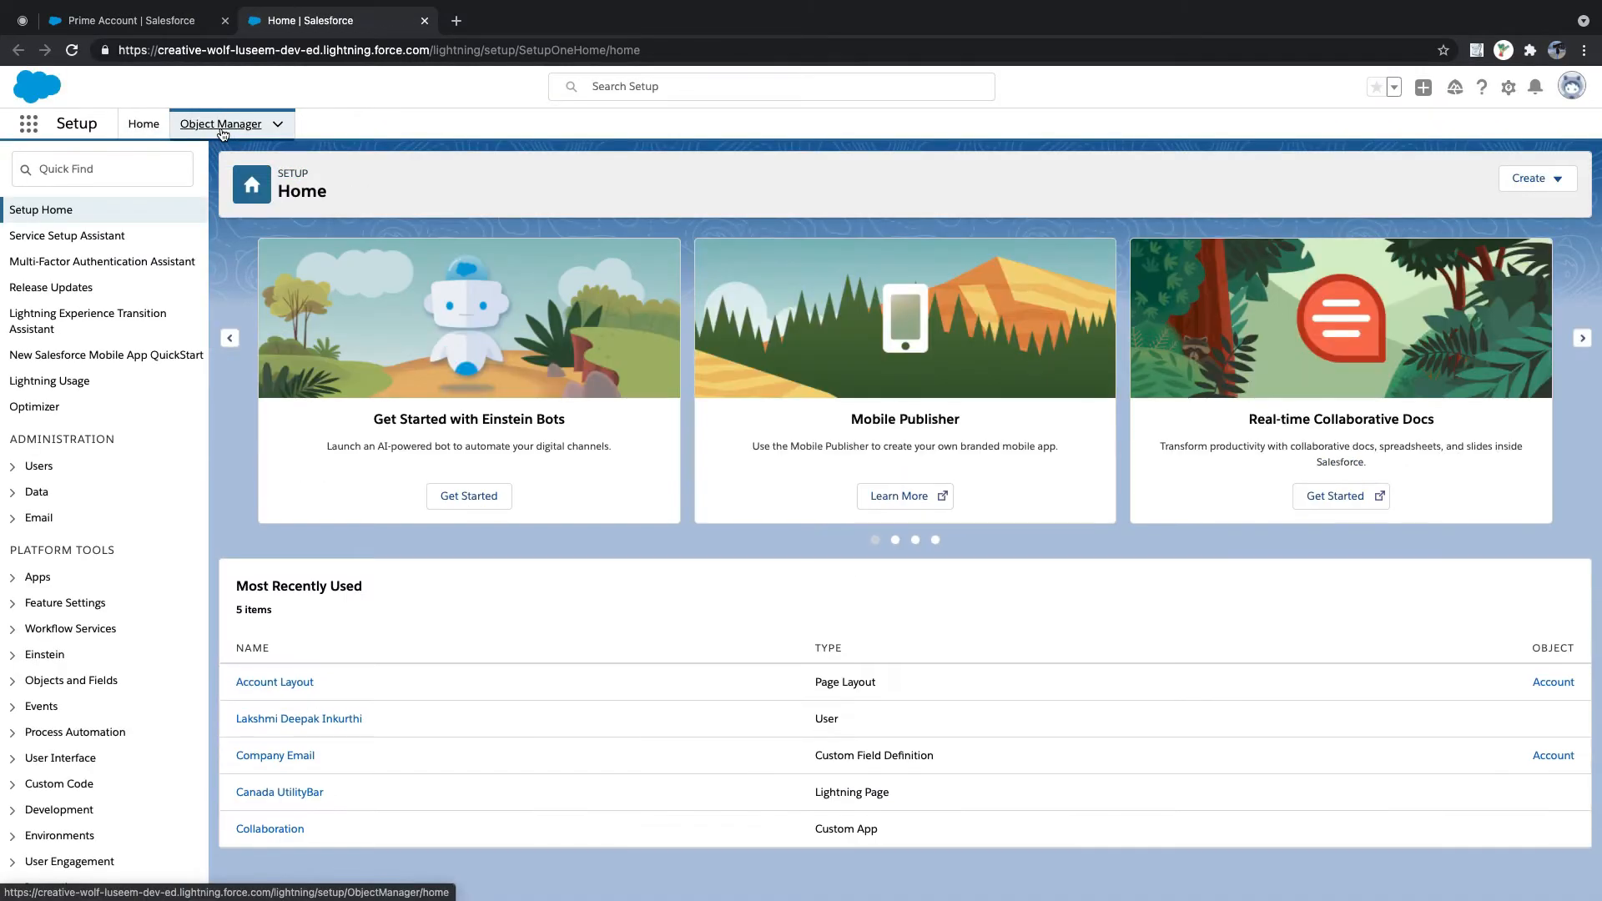
left_click(221, 127)
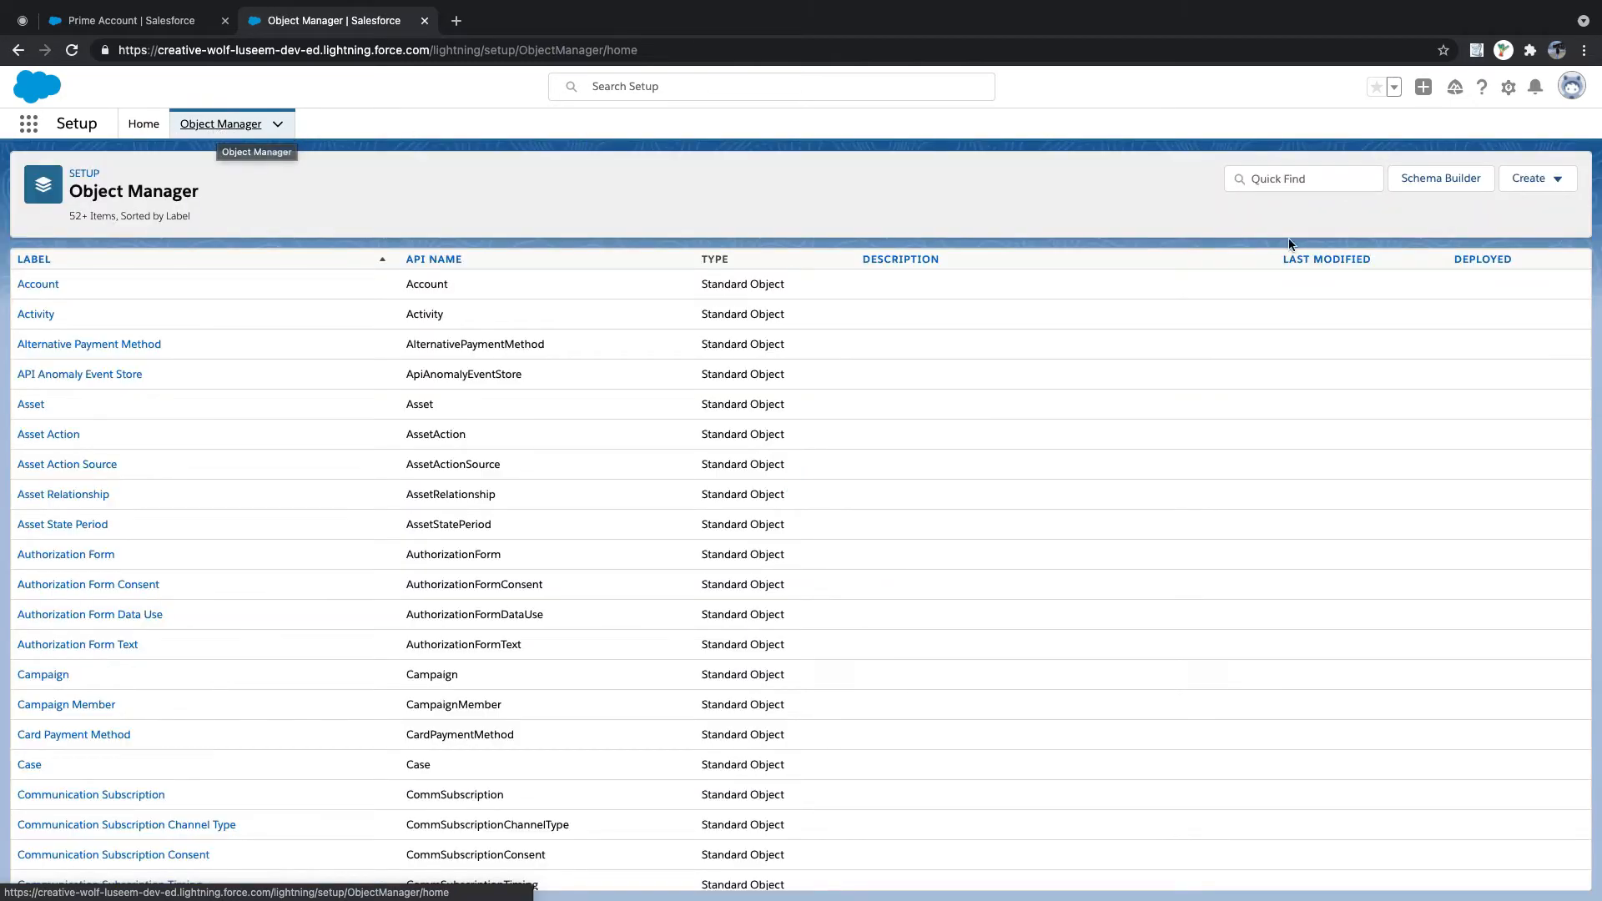
left_click(1558, 189)
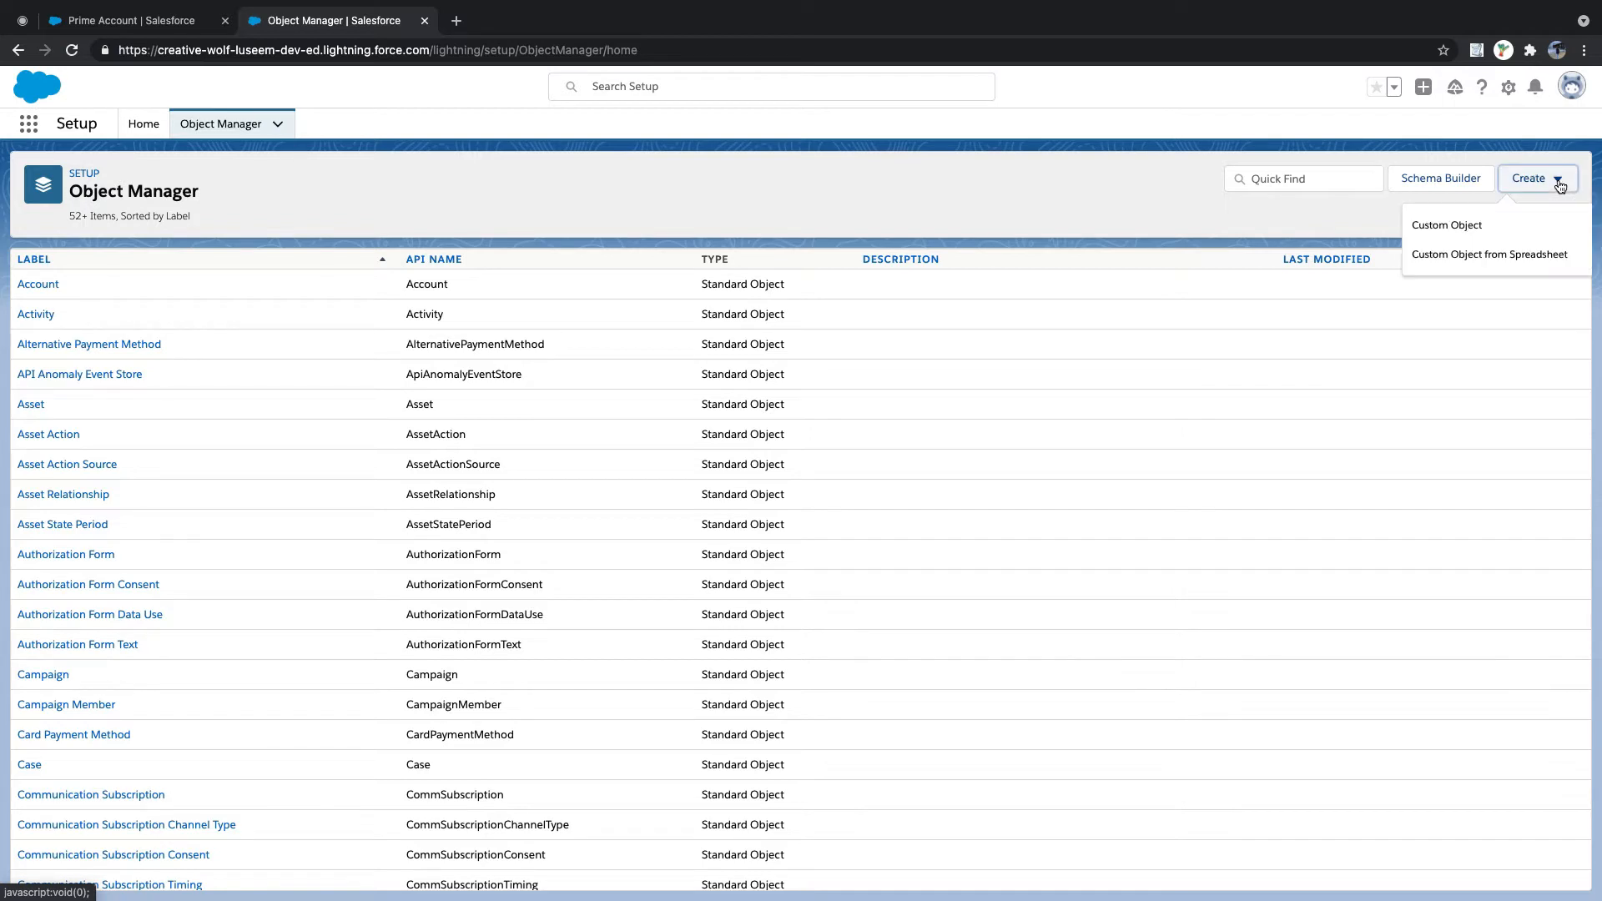
left_click(1465, 227)
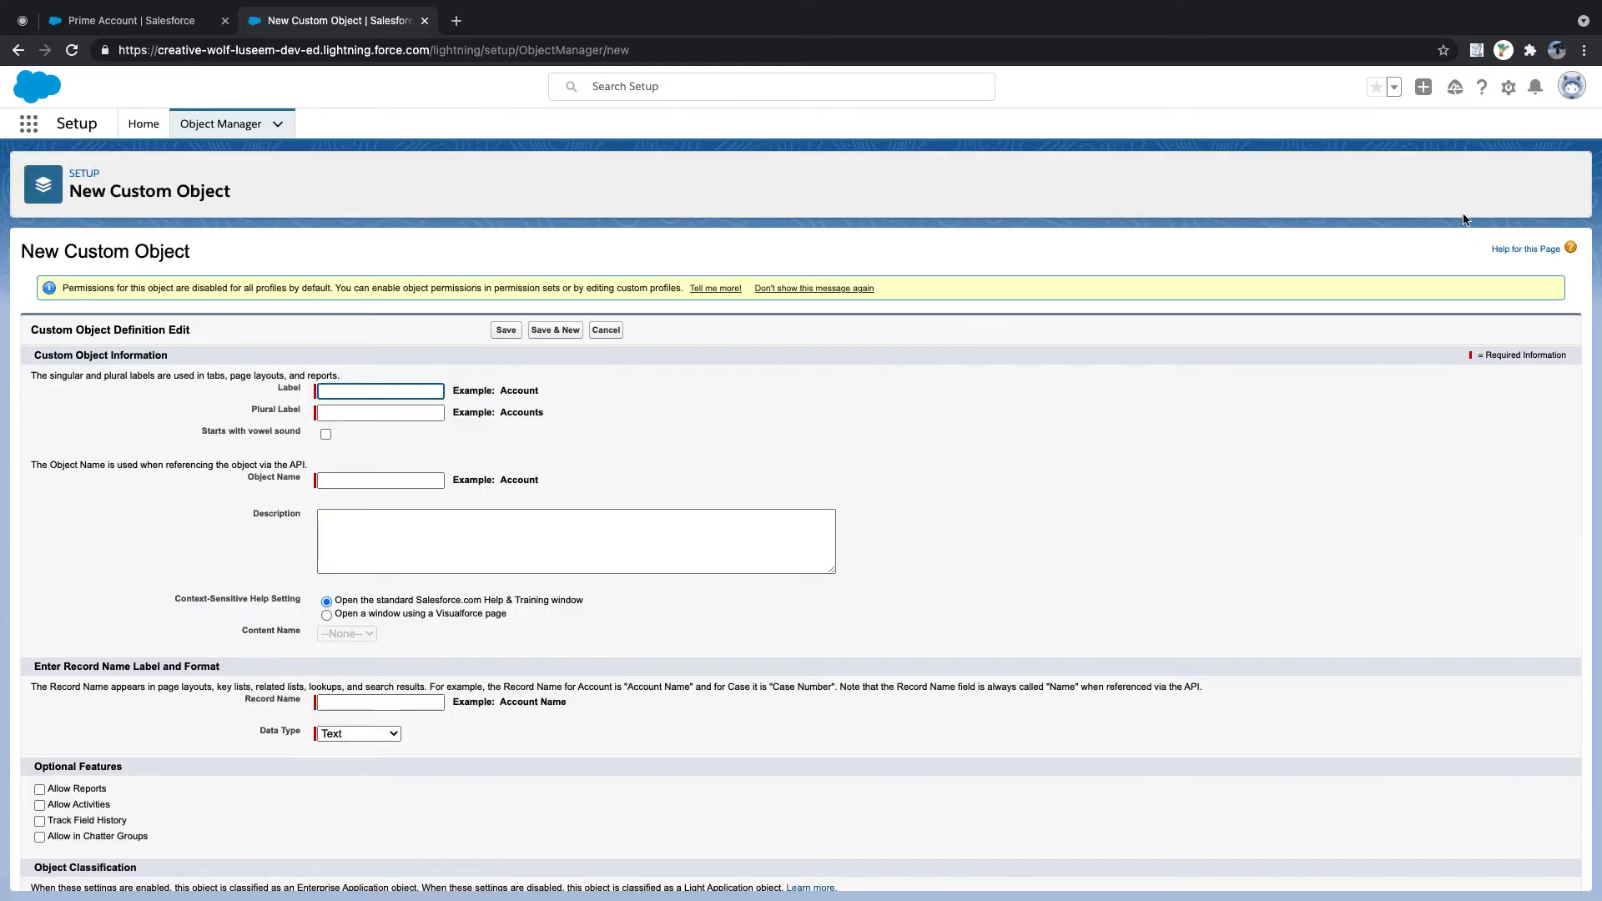
- Set the new custom object's singular label to Invoice
left_click(417, 391)
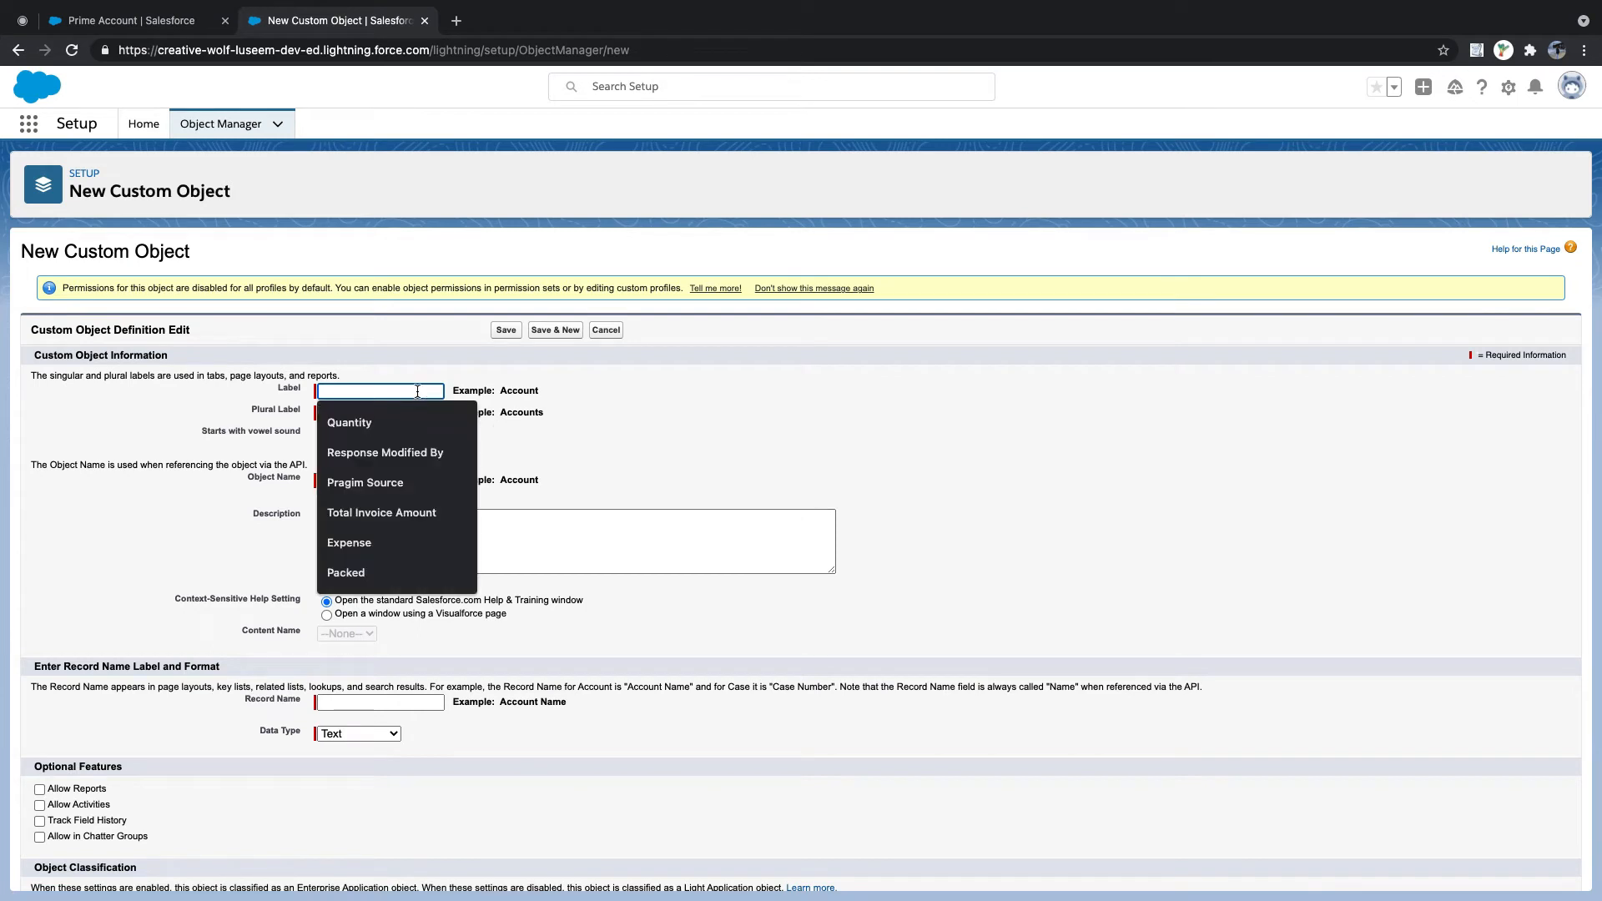
type("Invoice")
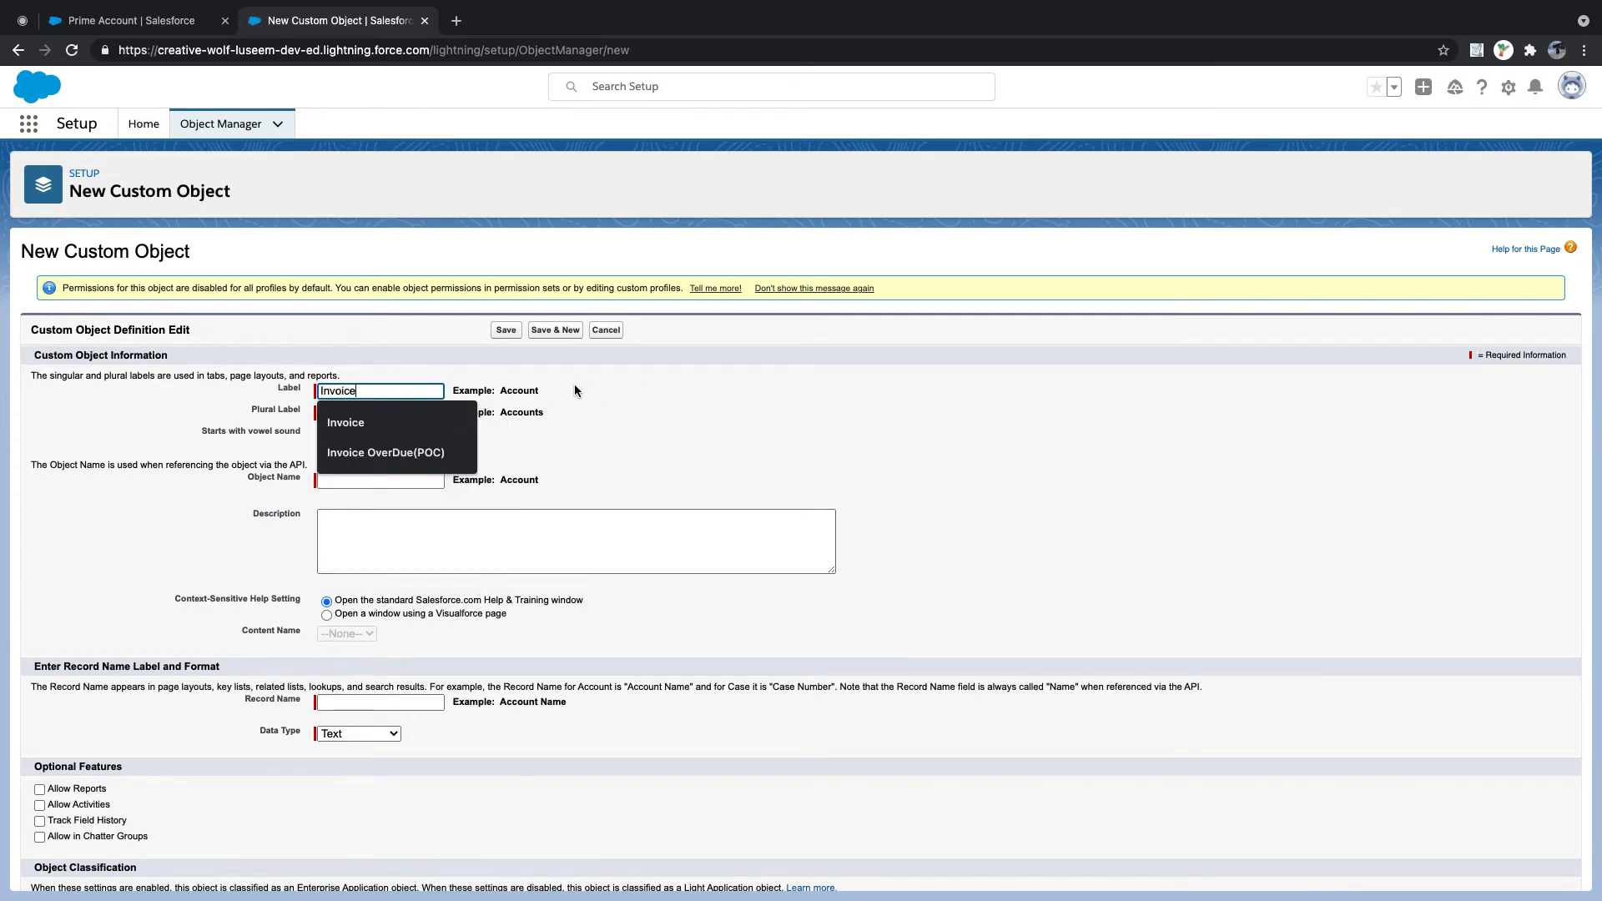
left_click(469, 433)
left_click(377, 391)
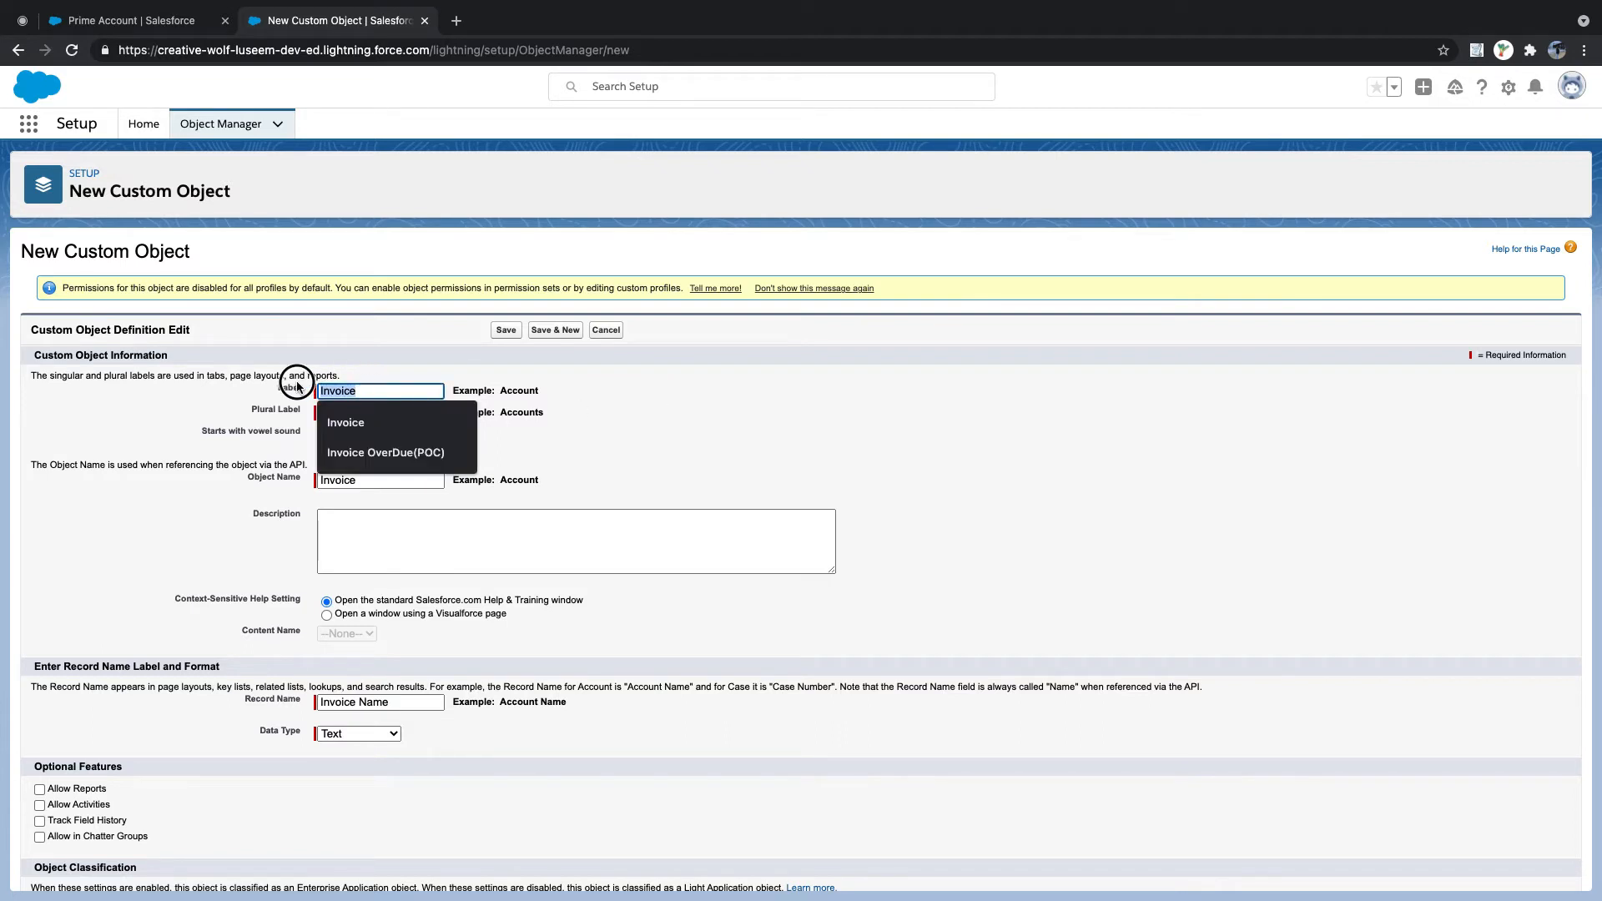
left_click(399, 414)
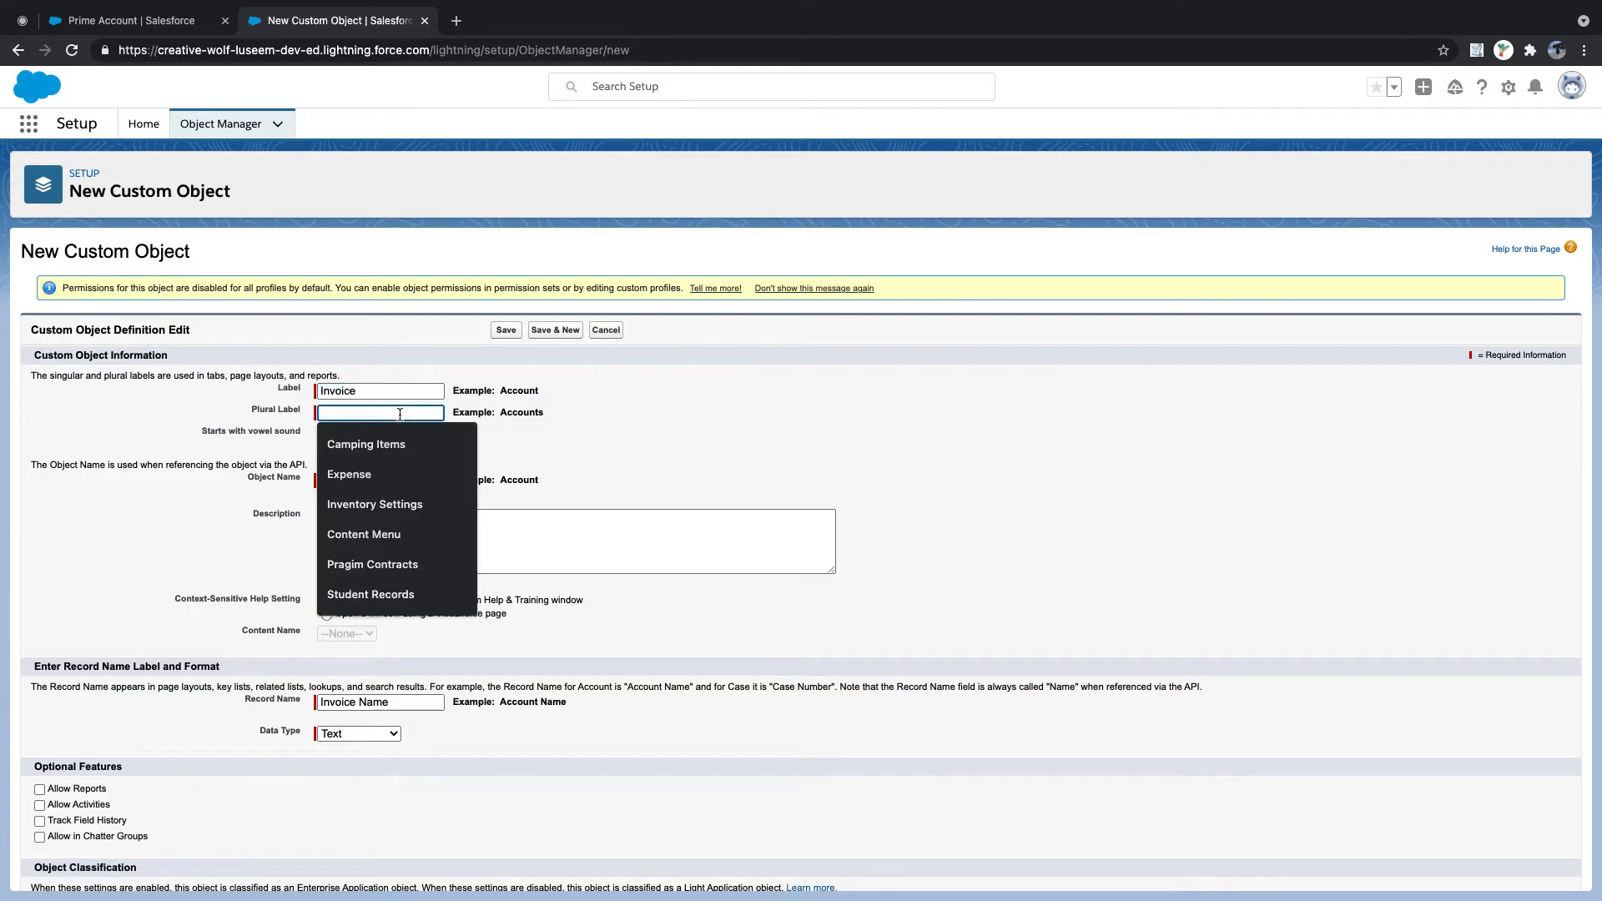
left_click(402, 392)
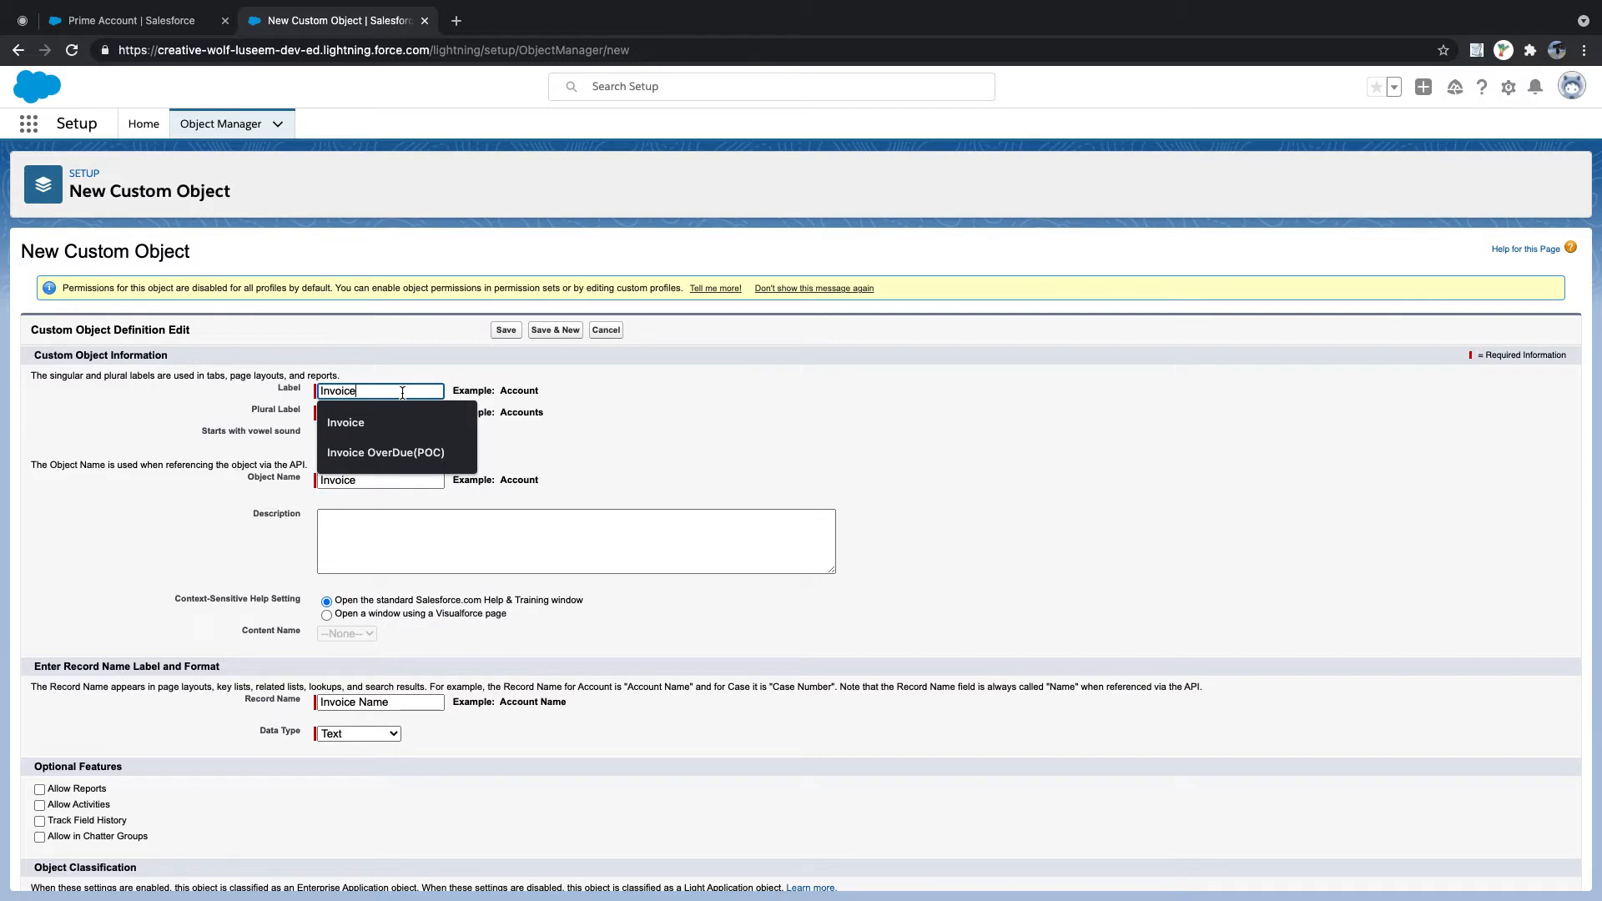
key("Tab")
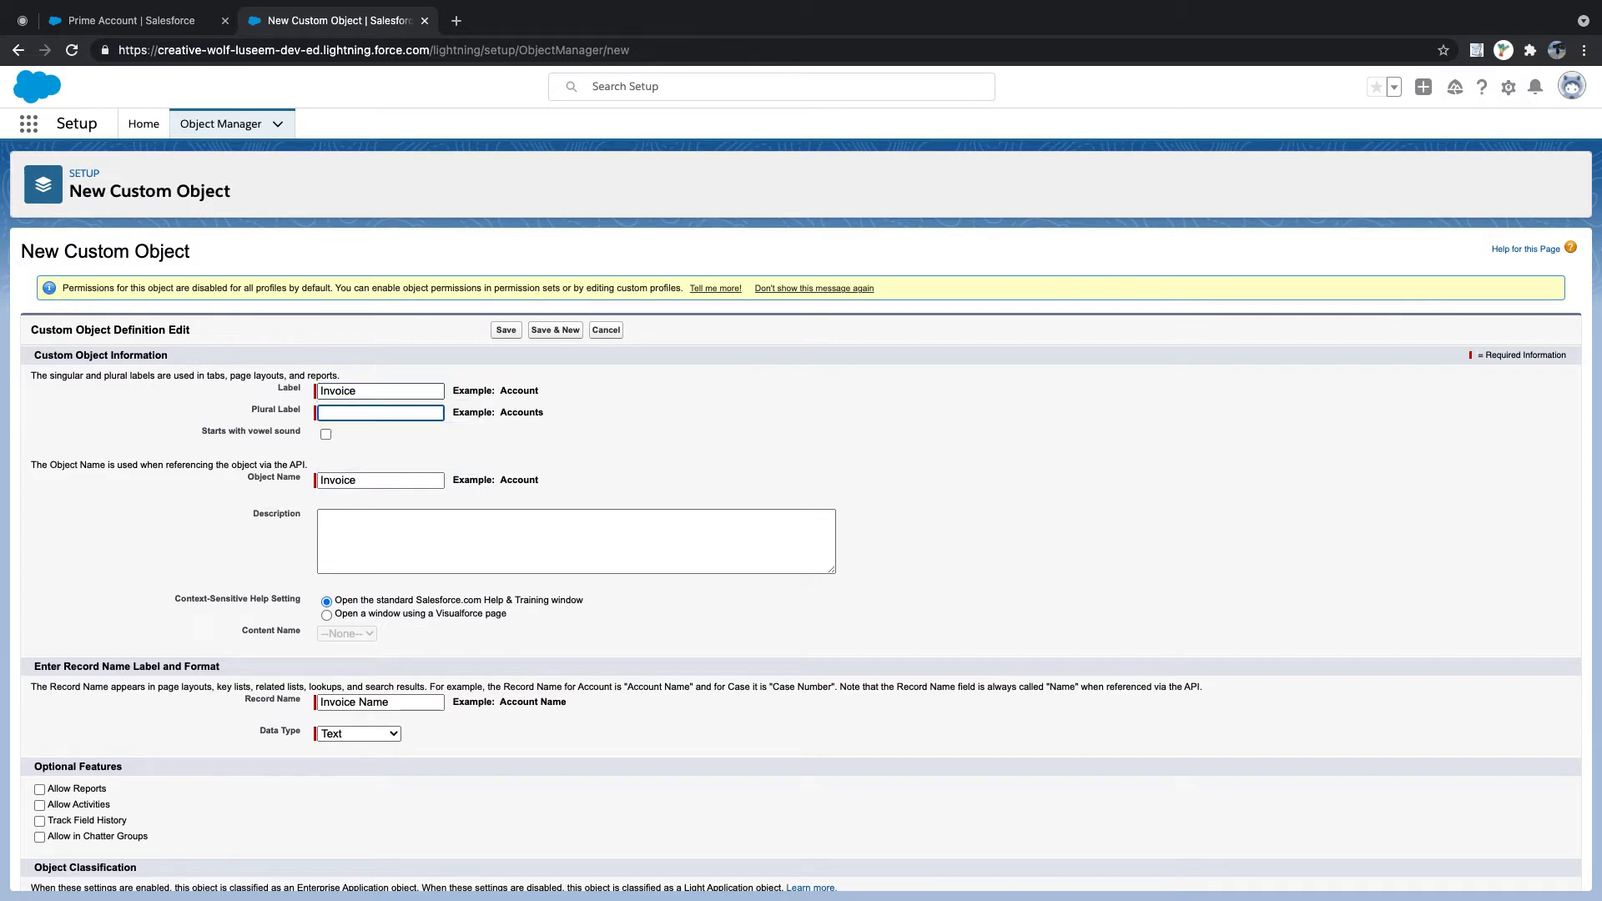
left_click(399, 412)
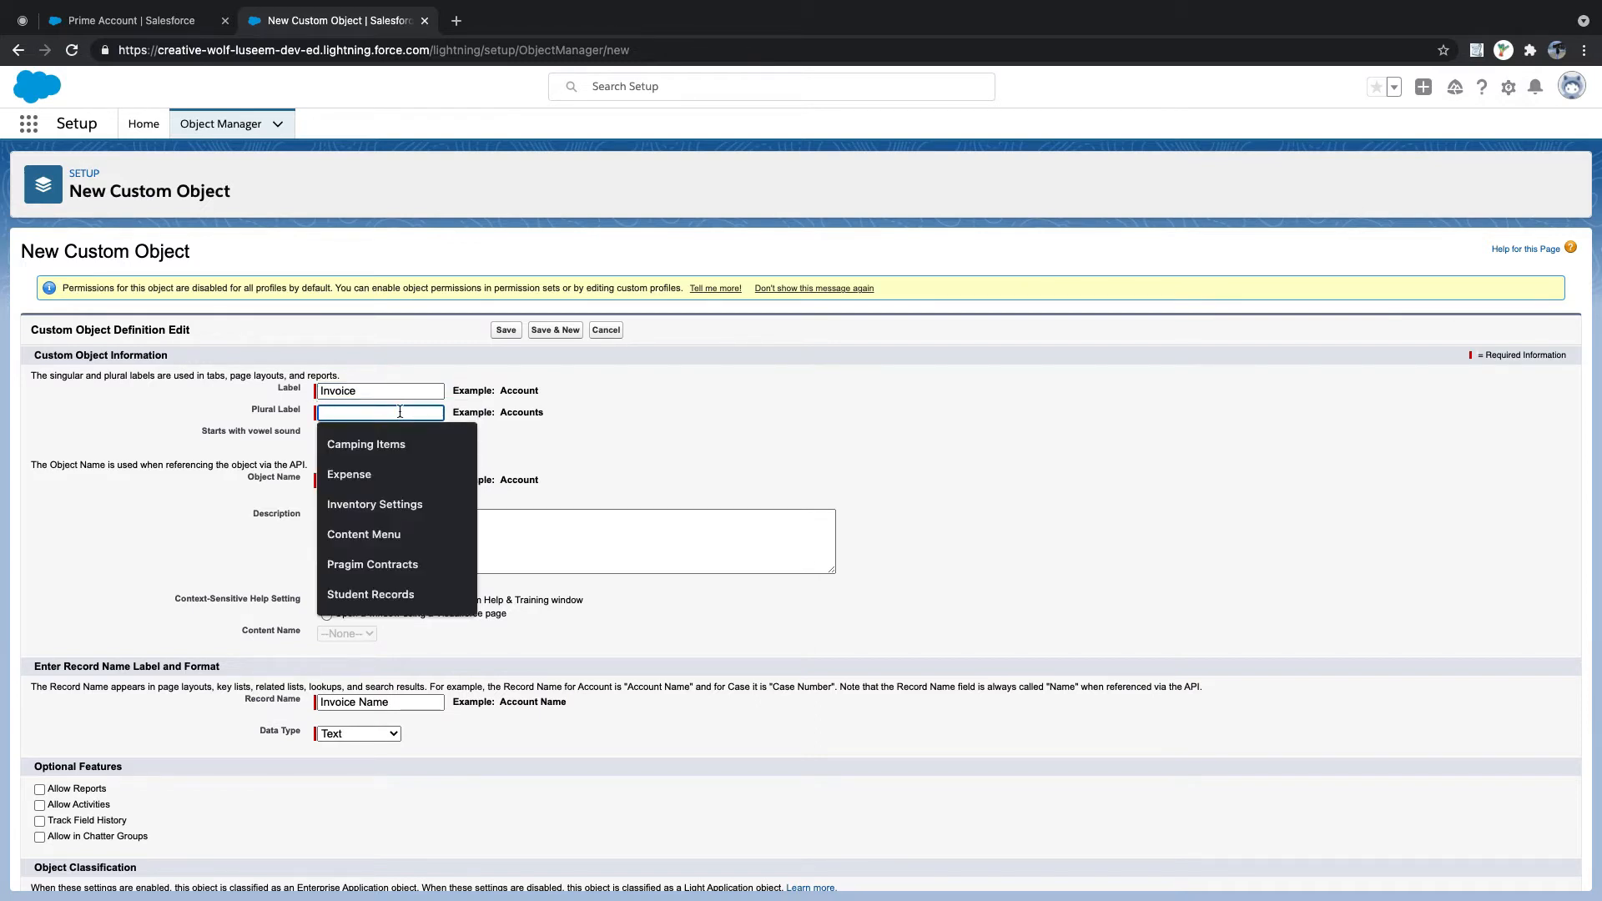
type("My Bills")
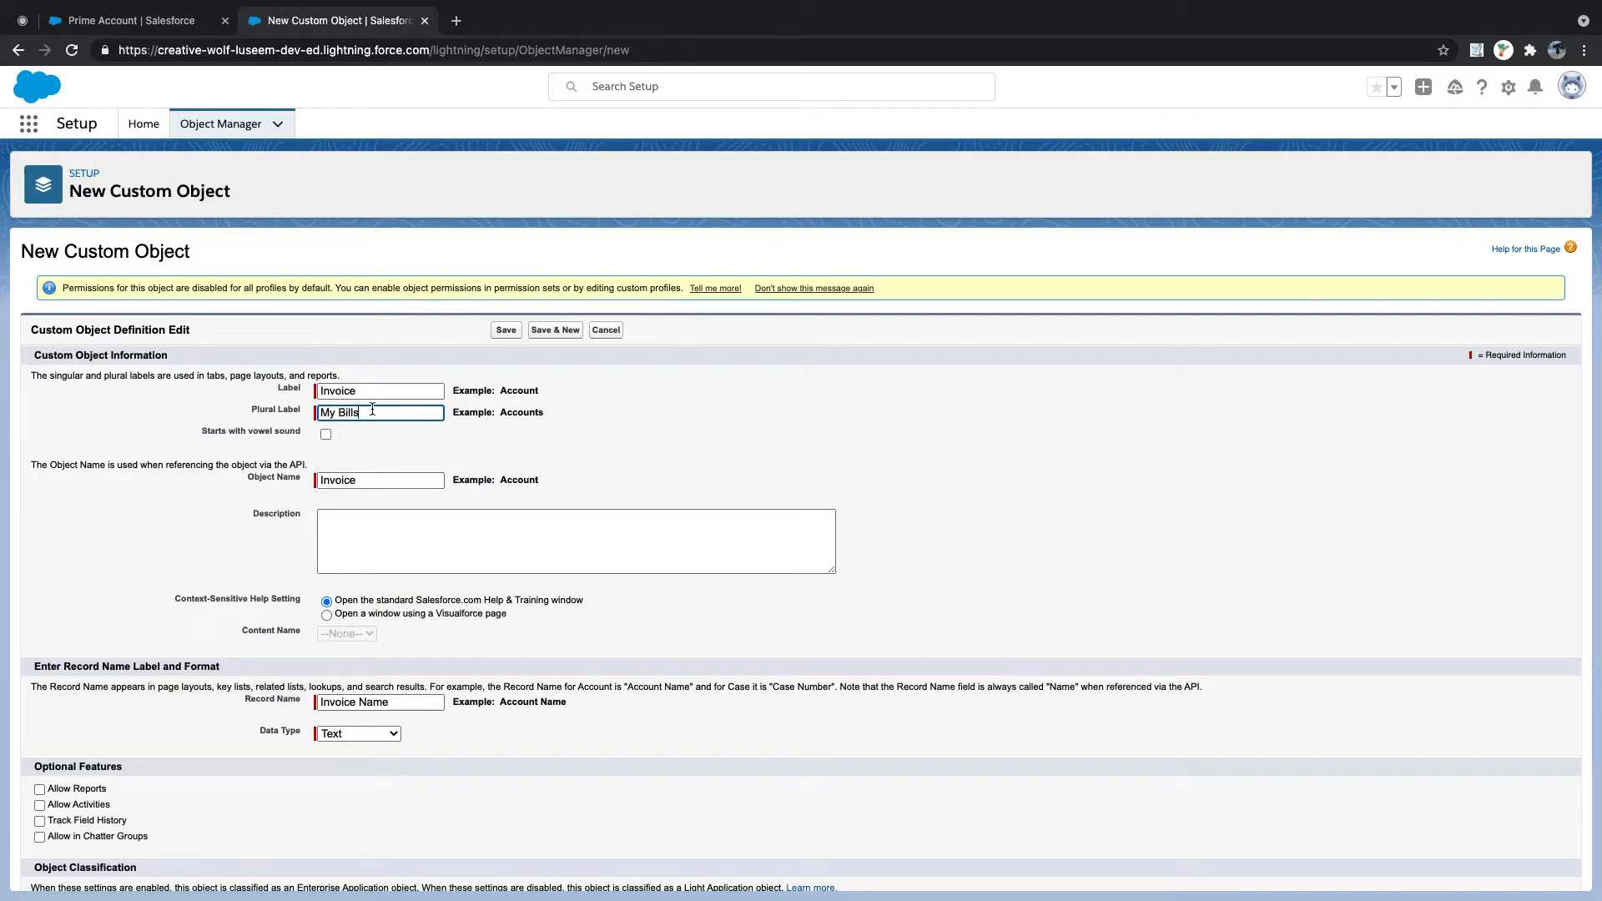
left_click_drag(380, 413, 310, 413)
key("BackSpace")
- Set the custom object's plural label to Invoices, reusing the text of the singular label
double_click(358, 391)
key("super+c")
left_click(725, 398)
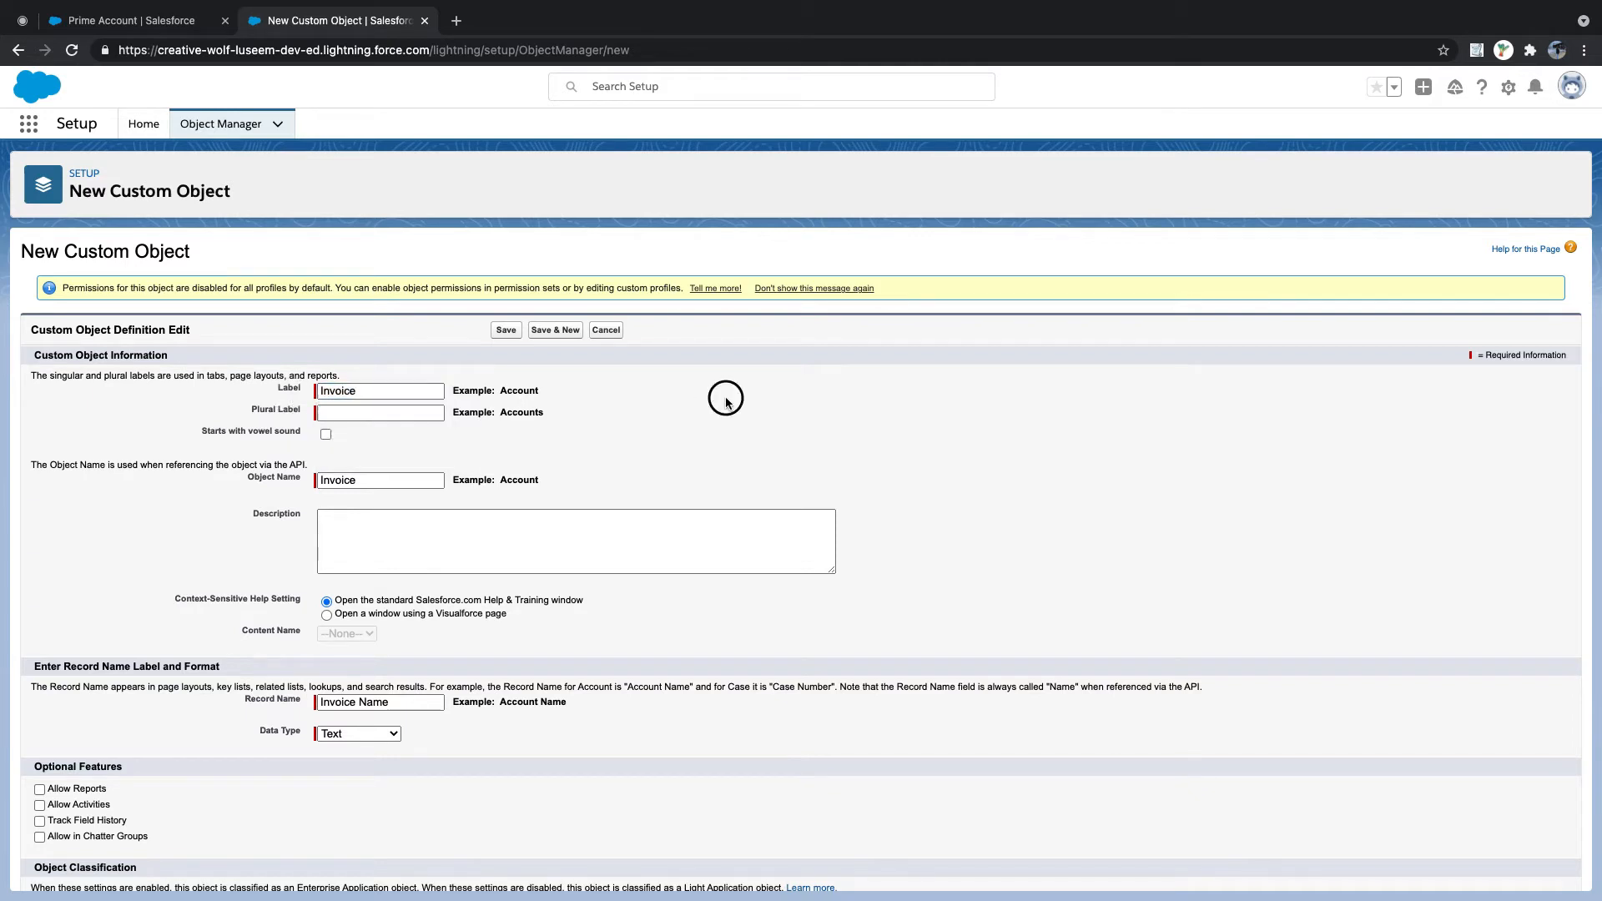
left_click(398, 416)
key("super+v")
type("s")
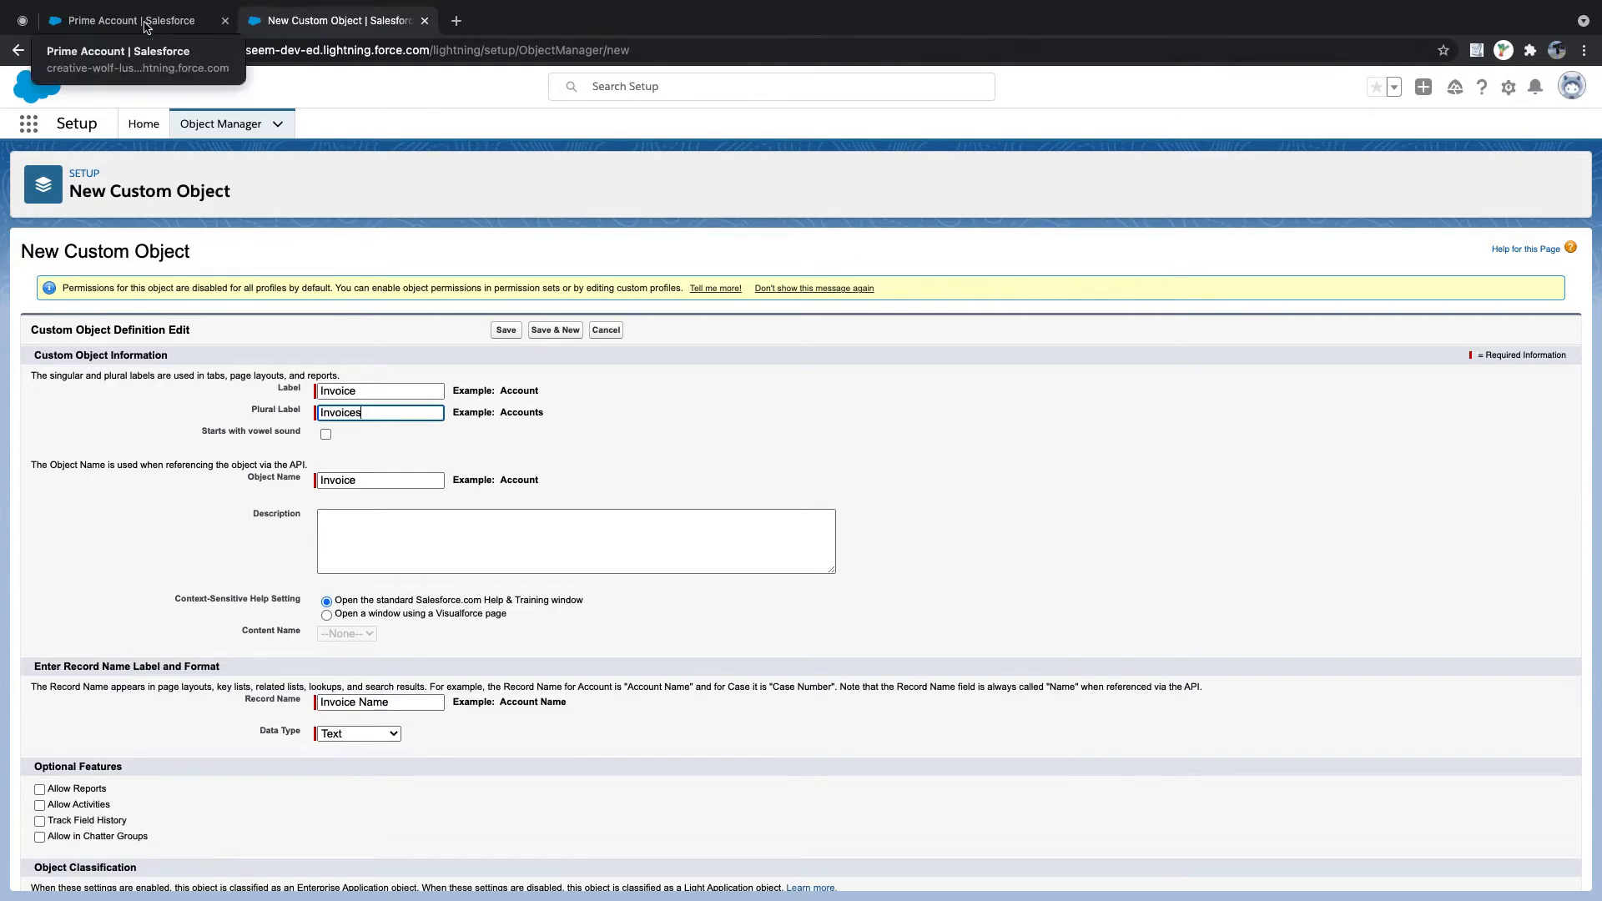
- Compare the custom object's plural label with the object names in the navigation of the Prime Account page
left_click(131, 20)
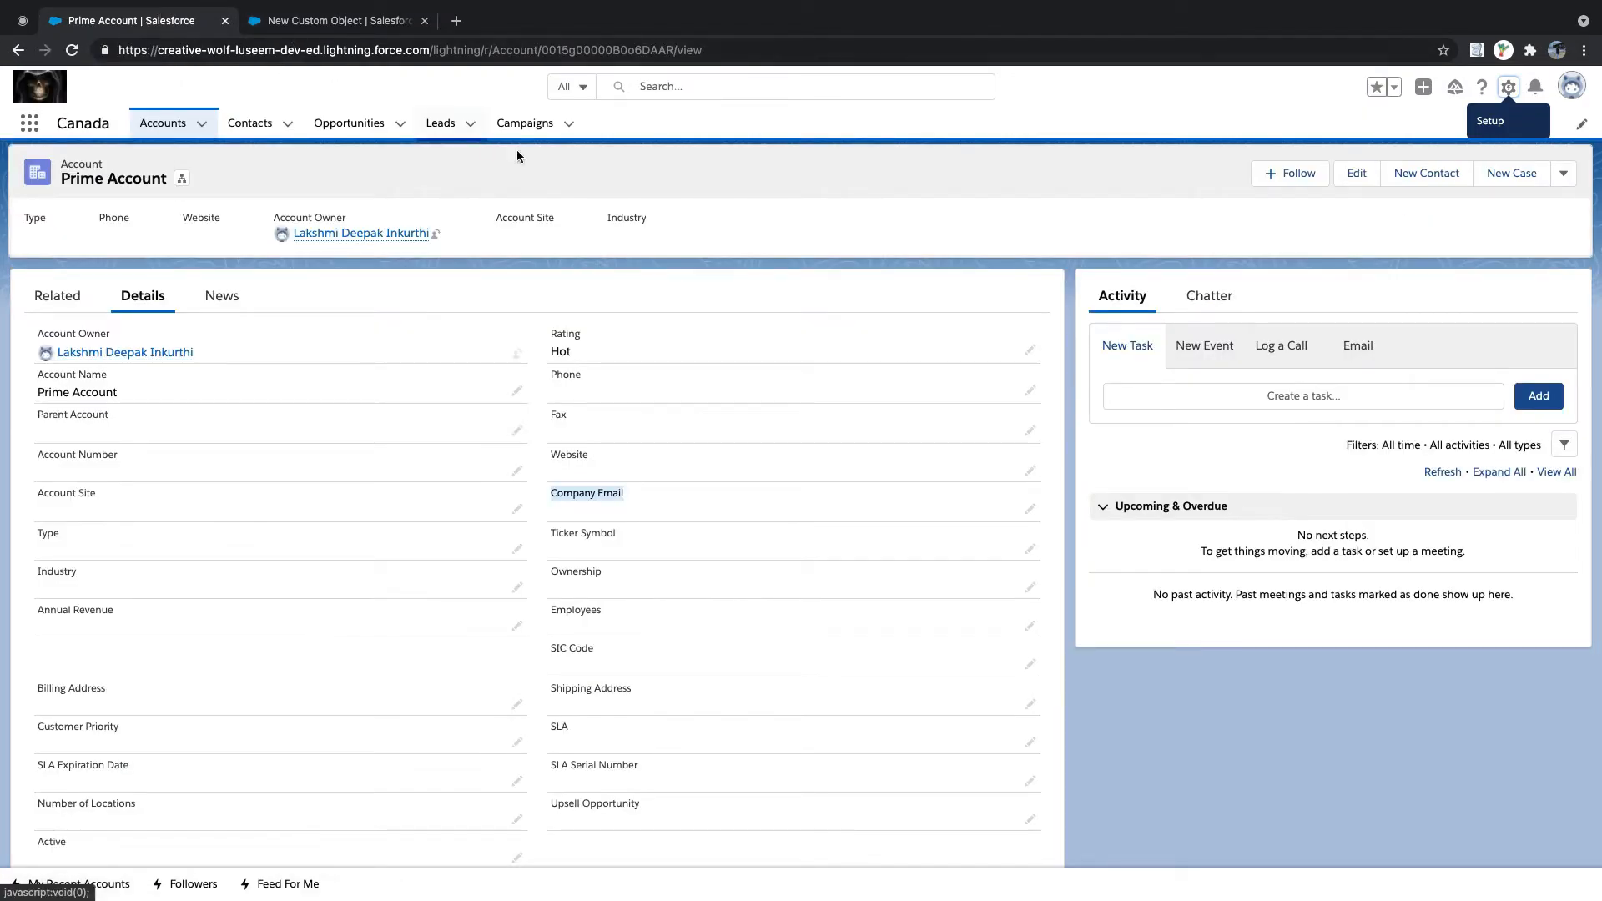
left_click(334, 20)
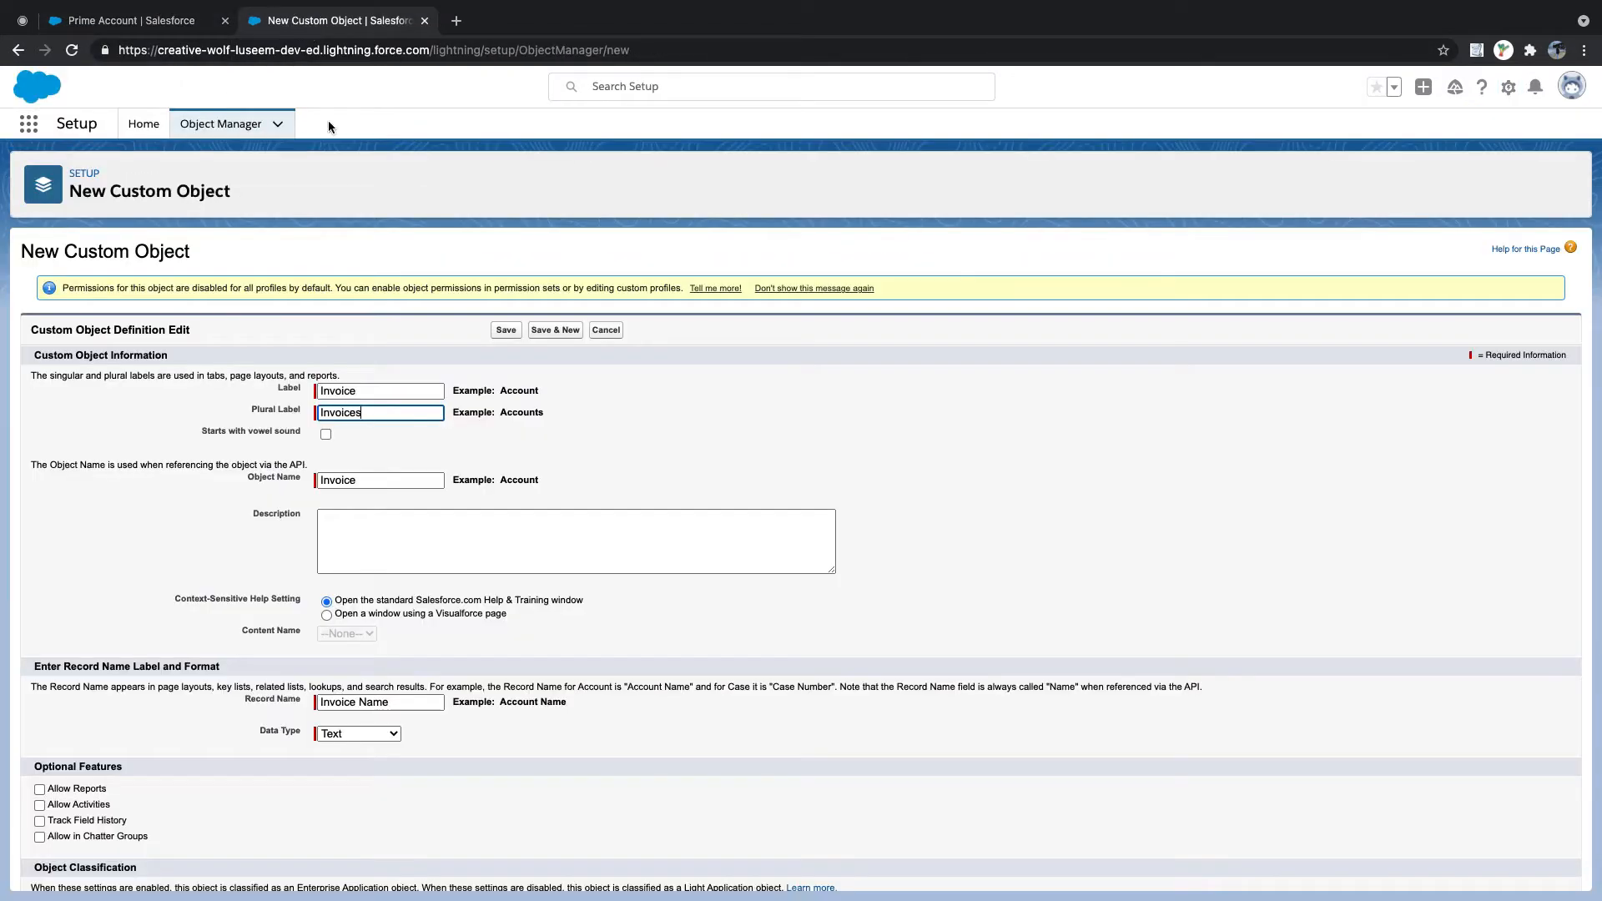
left_click_drag(251, 406, 293, 406)
left_click(167, 20)
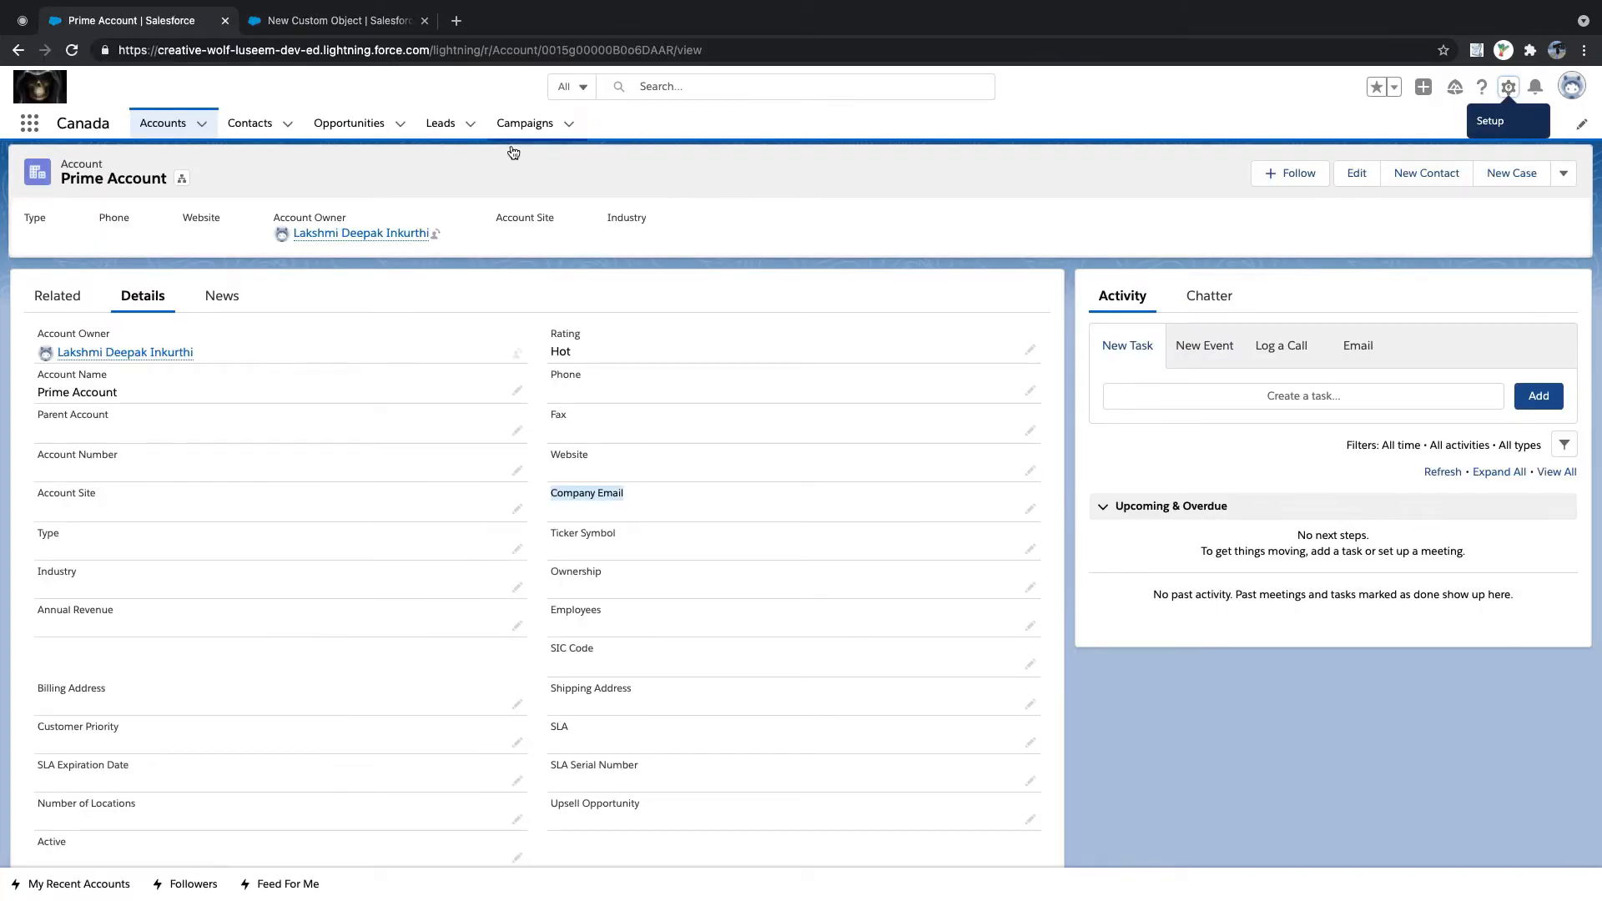
left_click(334, 20)
left_click(296, 414)
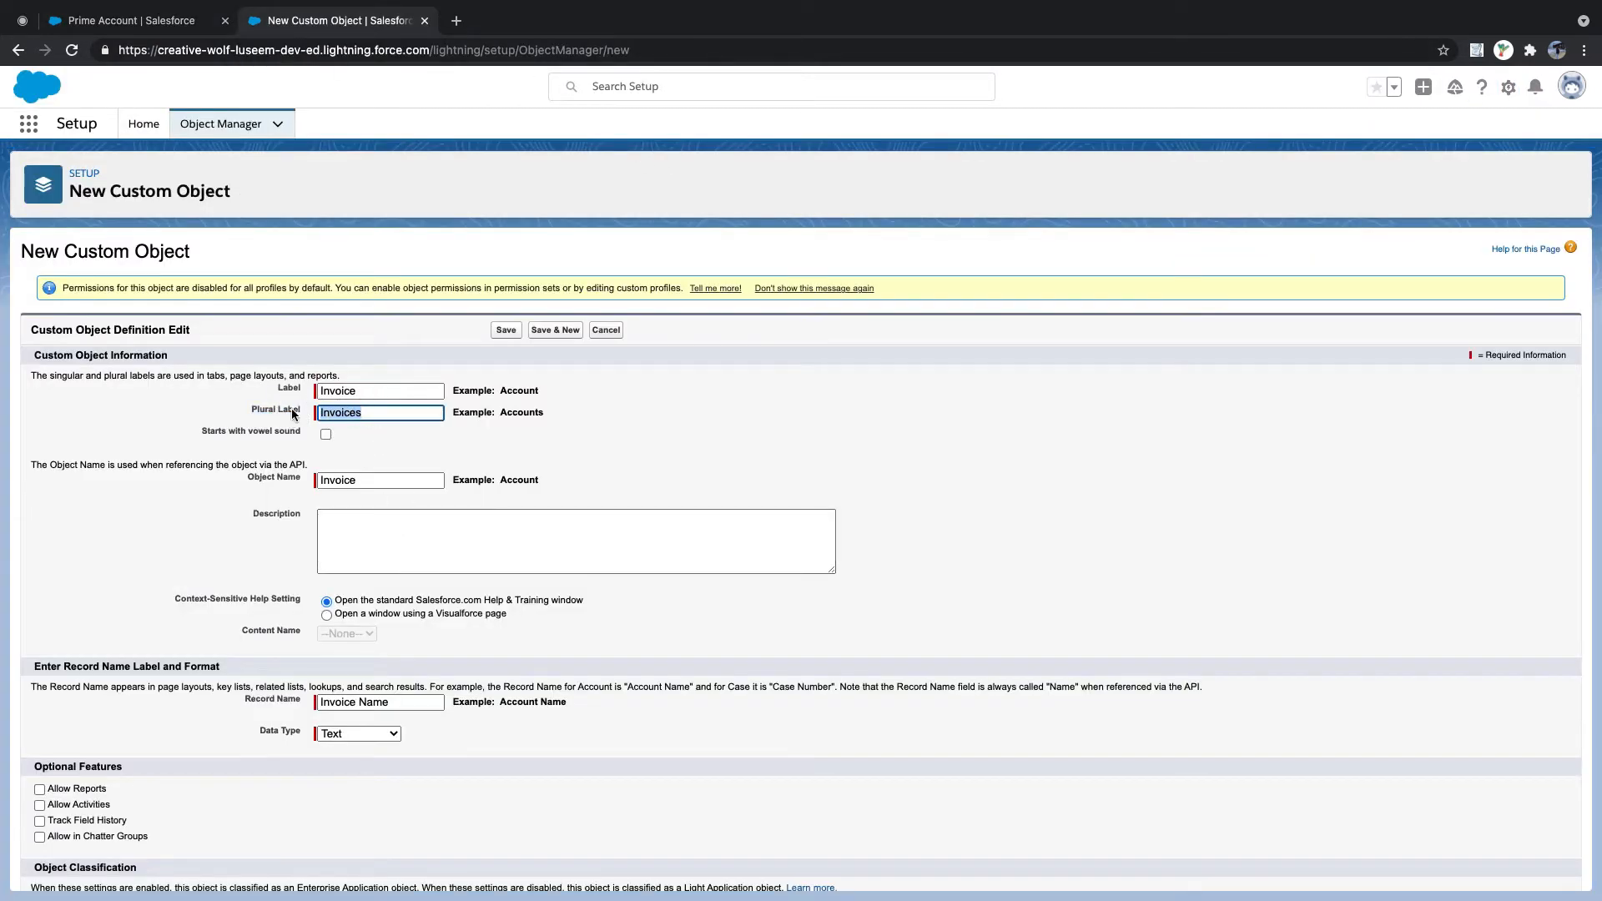
- Review the custom object's Label and Plural Label values against the tab names on the Prime Account record
left_click(374, 415)
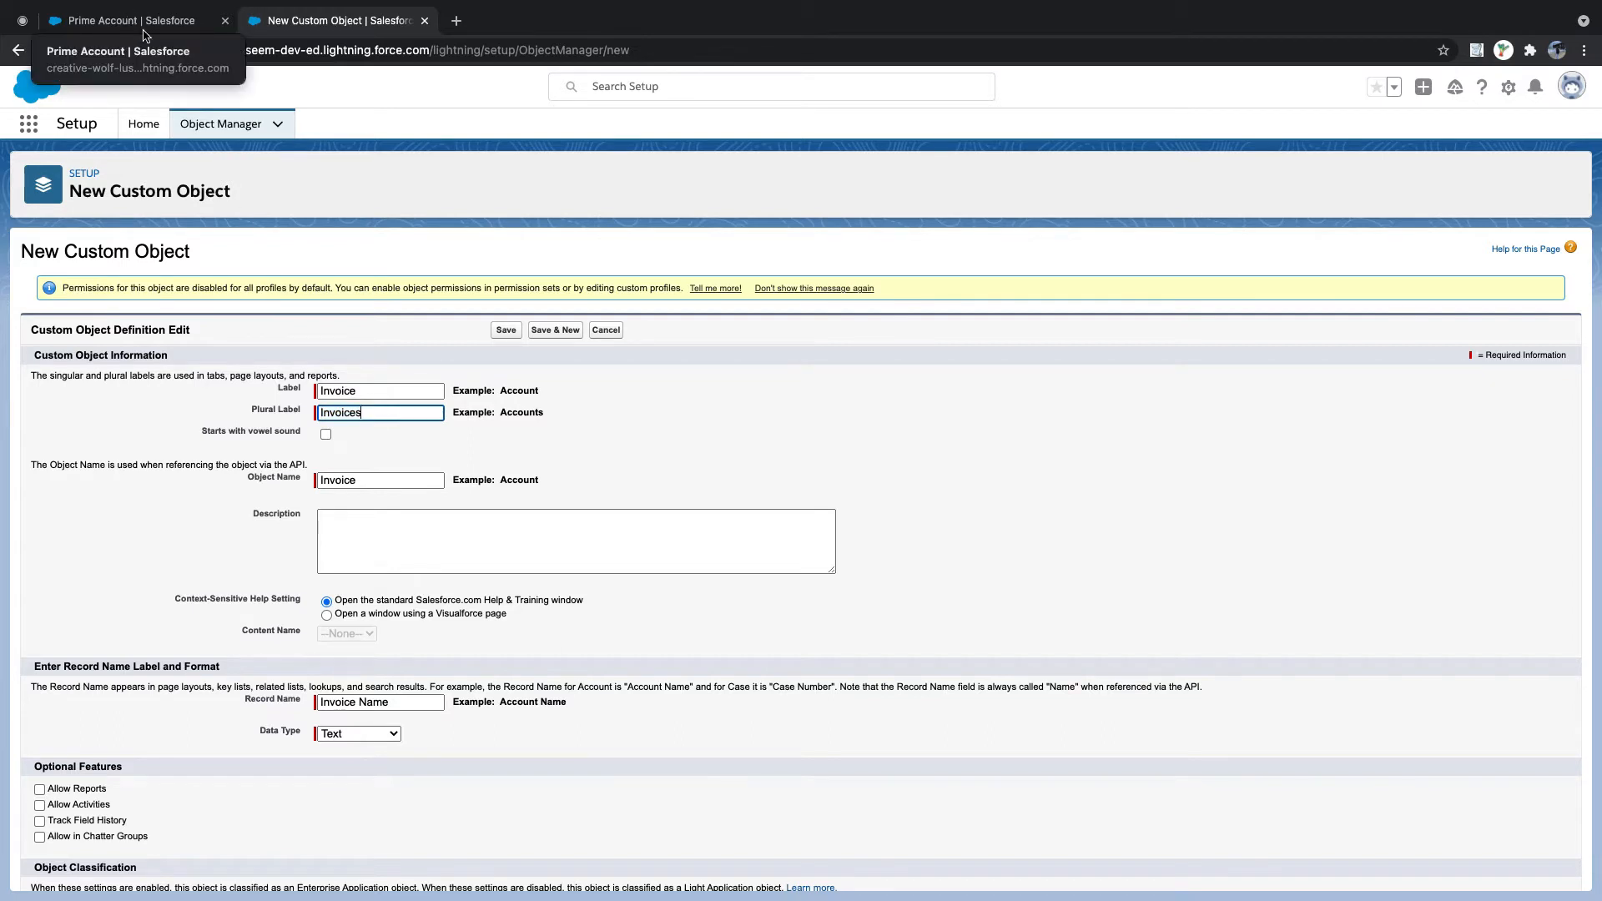
left_click(362, 388)
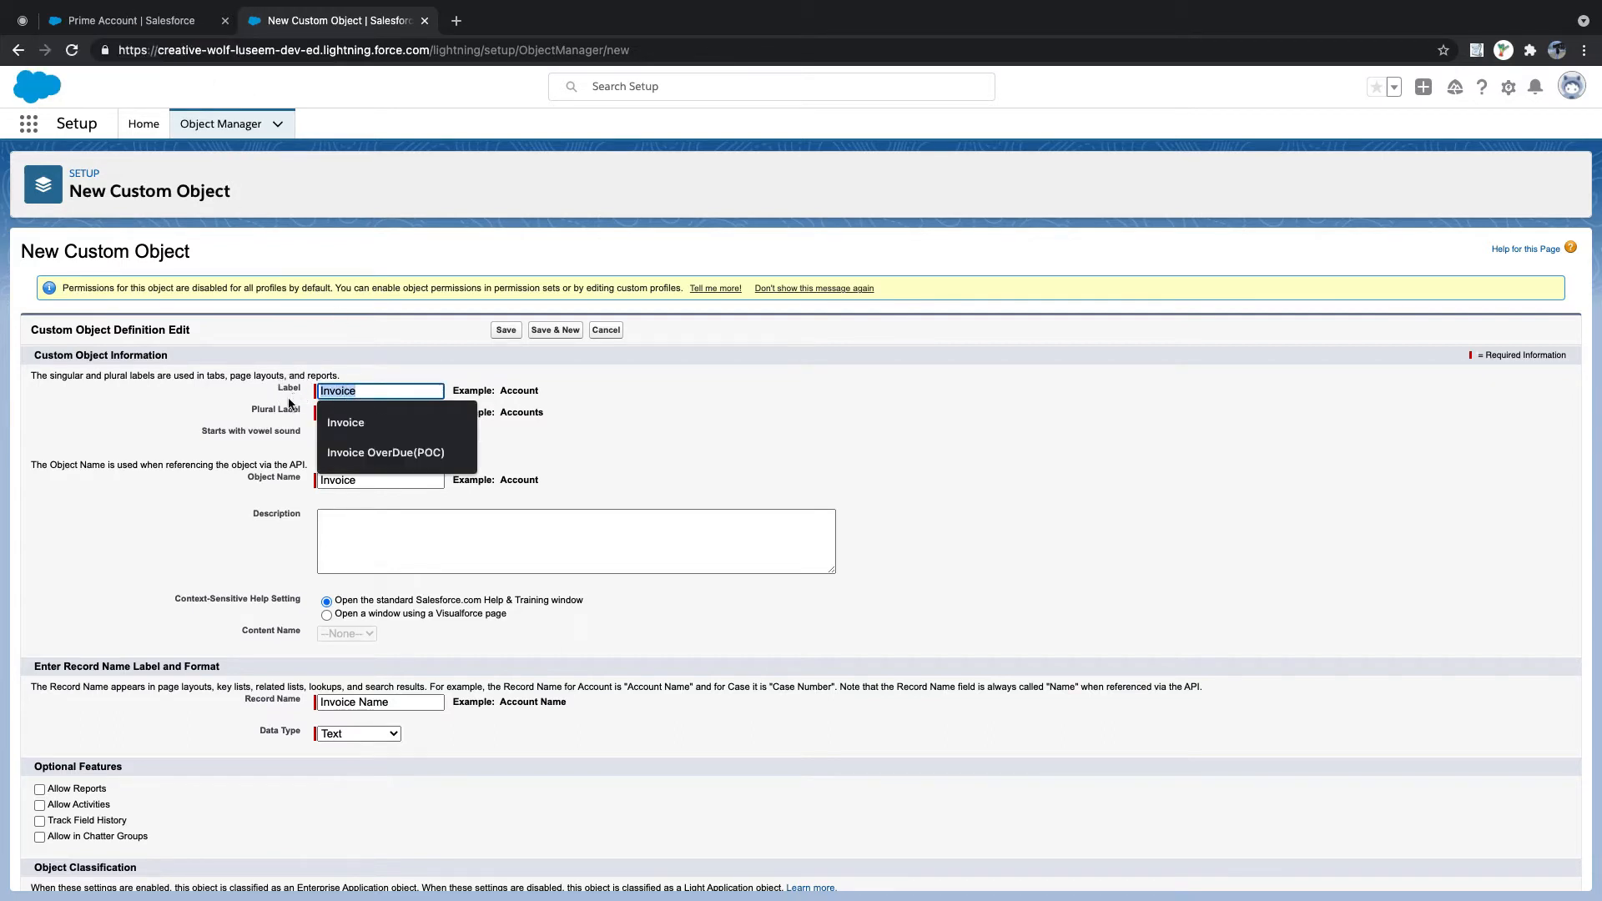
left_click(338, 409)
left_click_drag(377, 412, 321, 409)
left_click(377, 414)
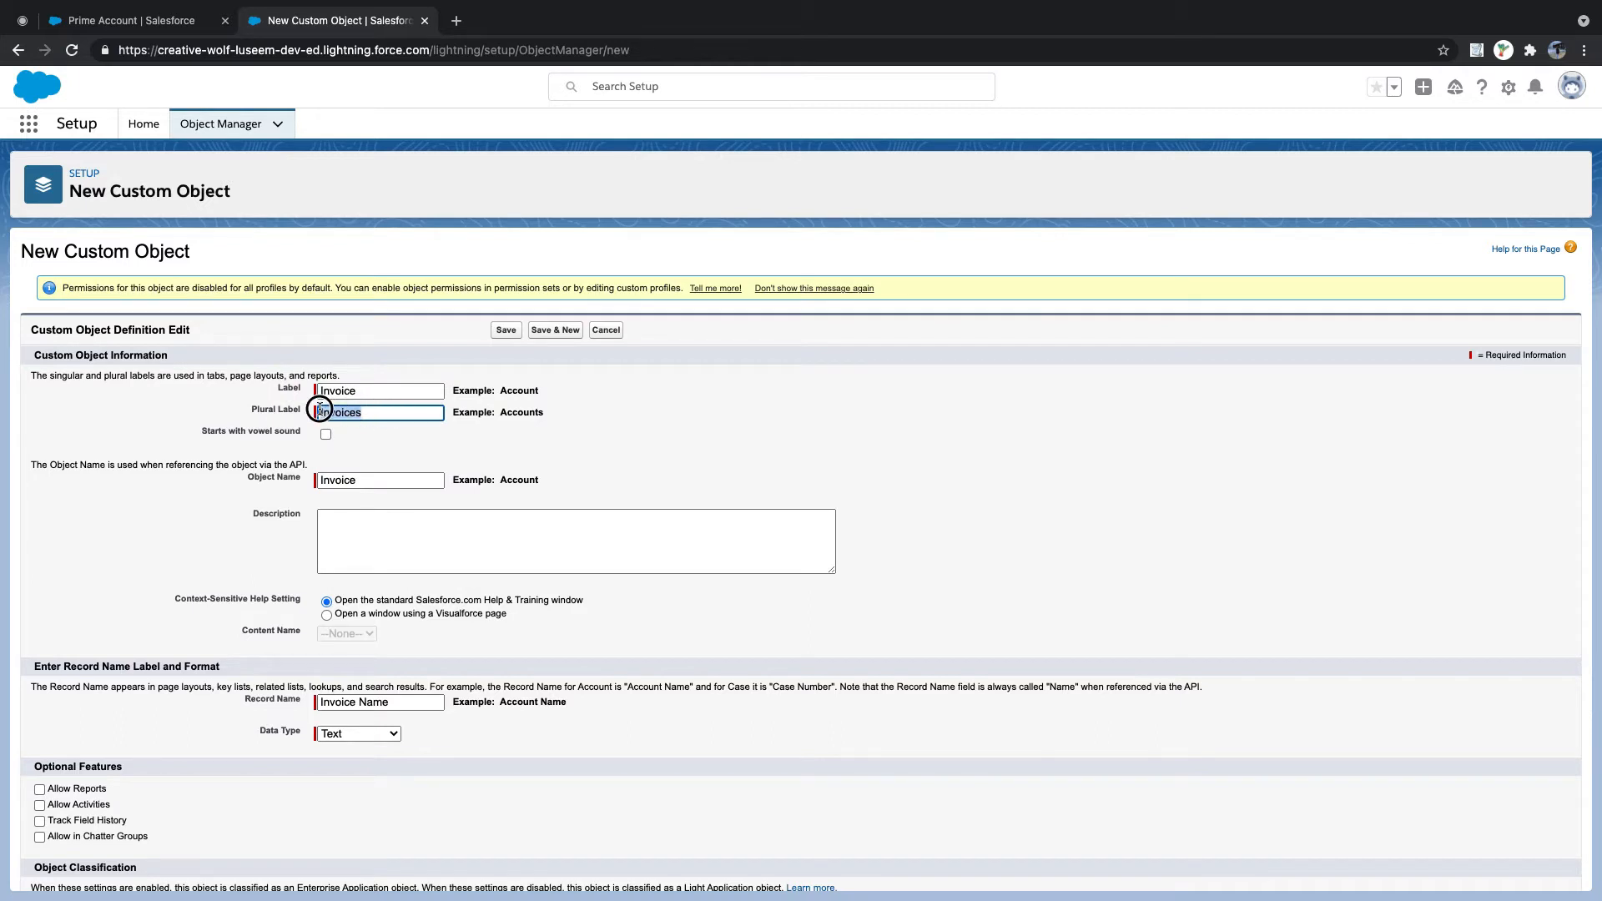
left_click(140, 24)
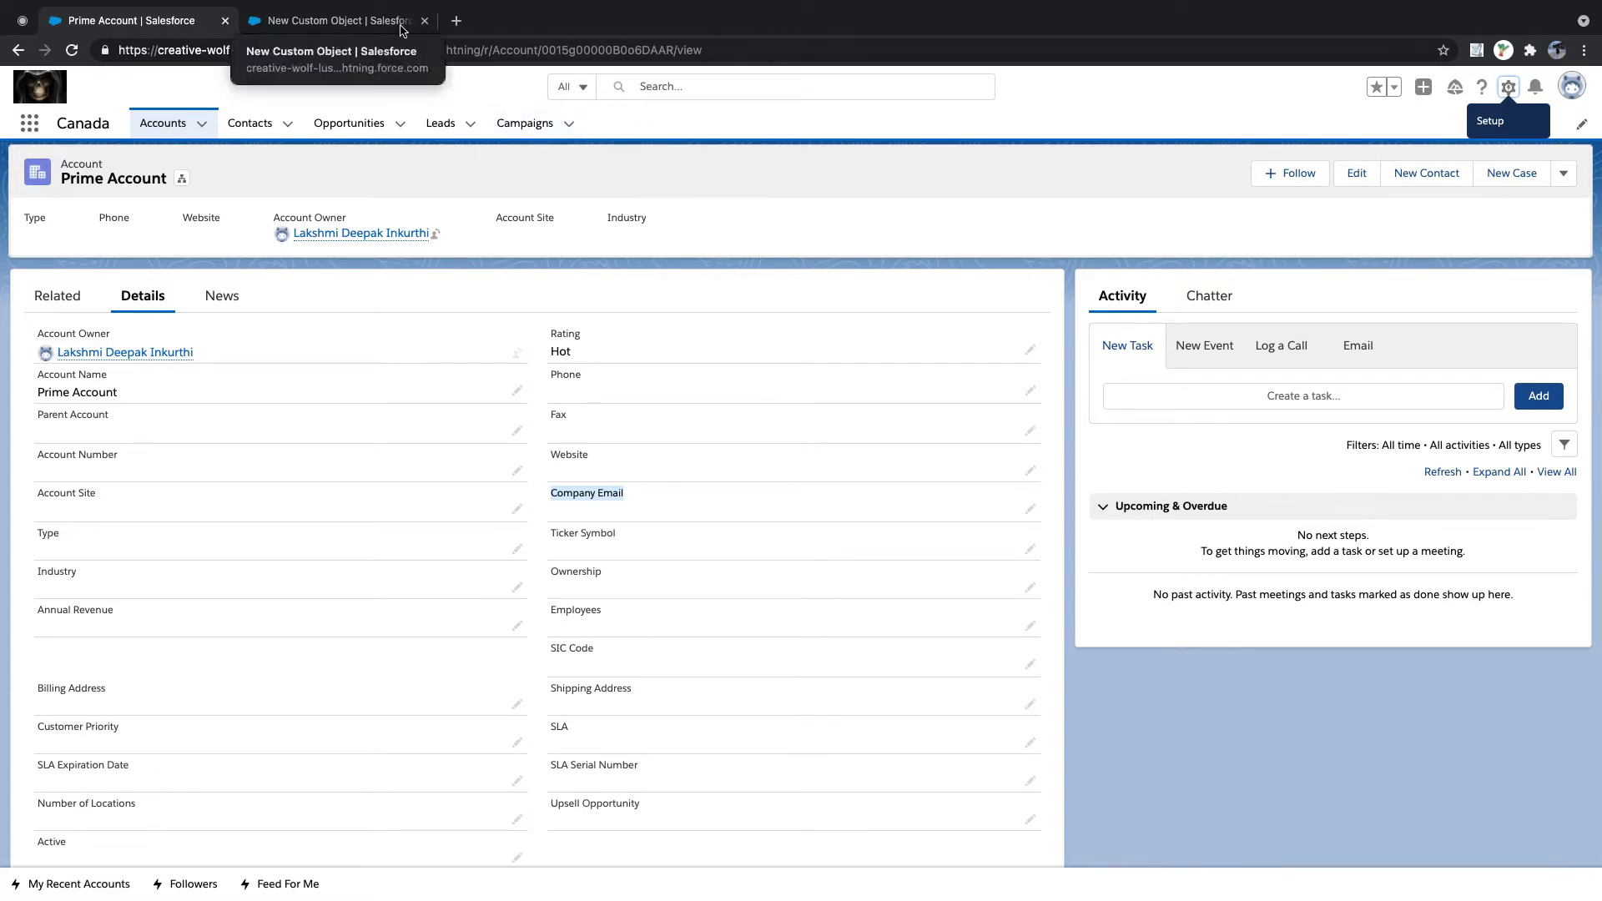
left_click(338, 20)
left_click(167, 24)
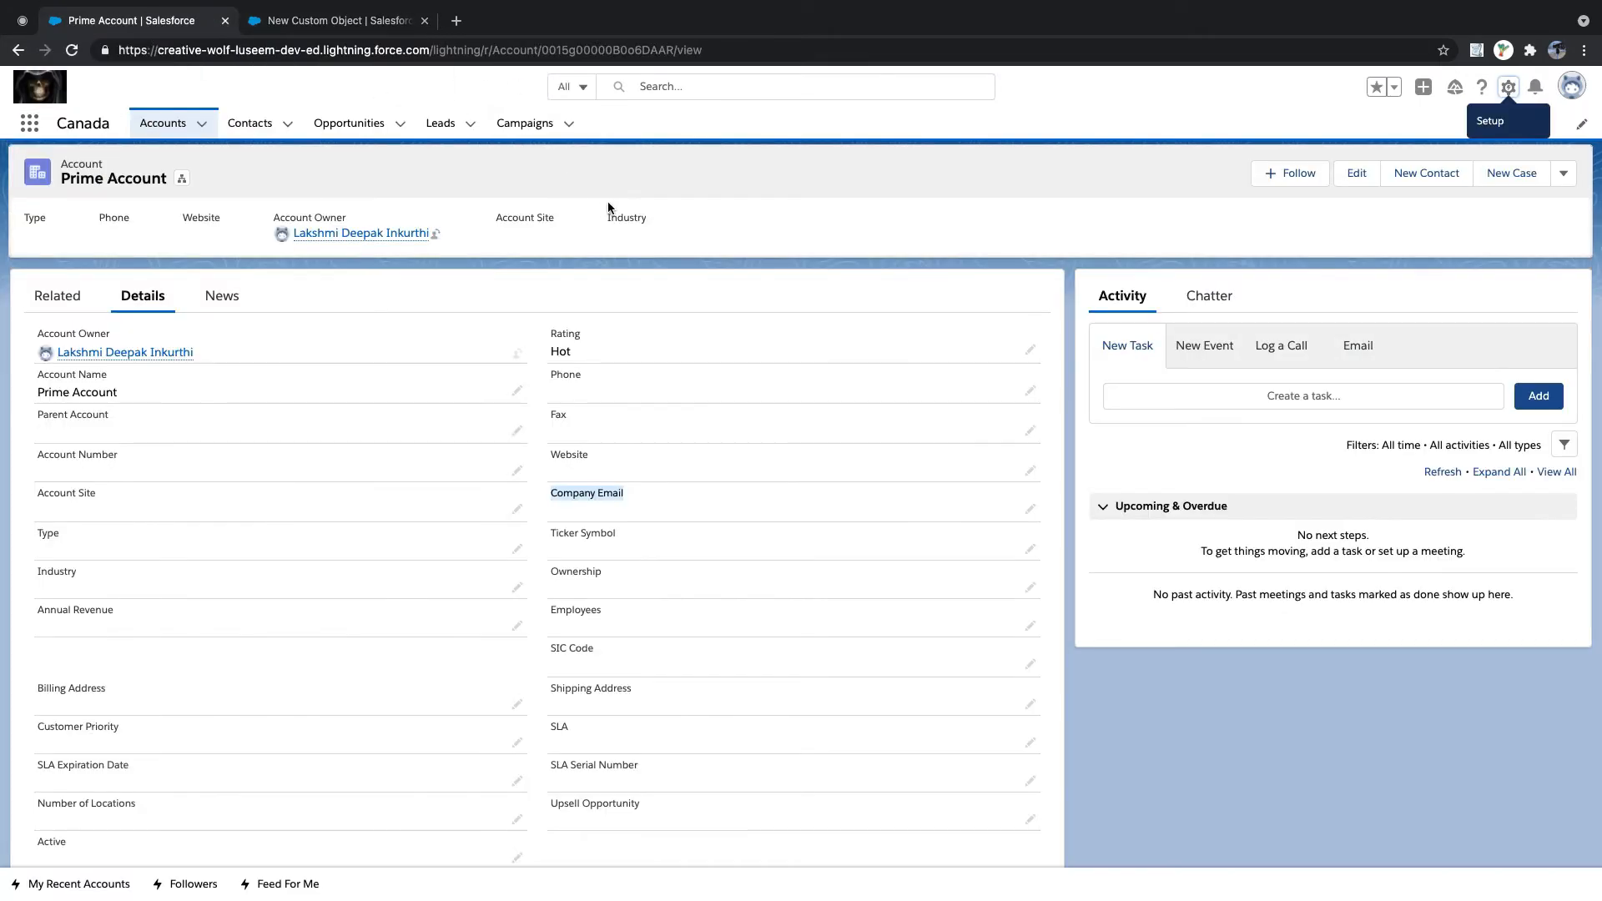
left_click(373, 20)
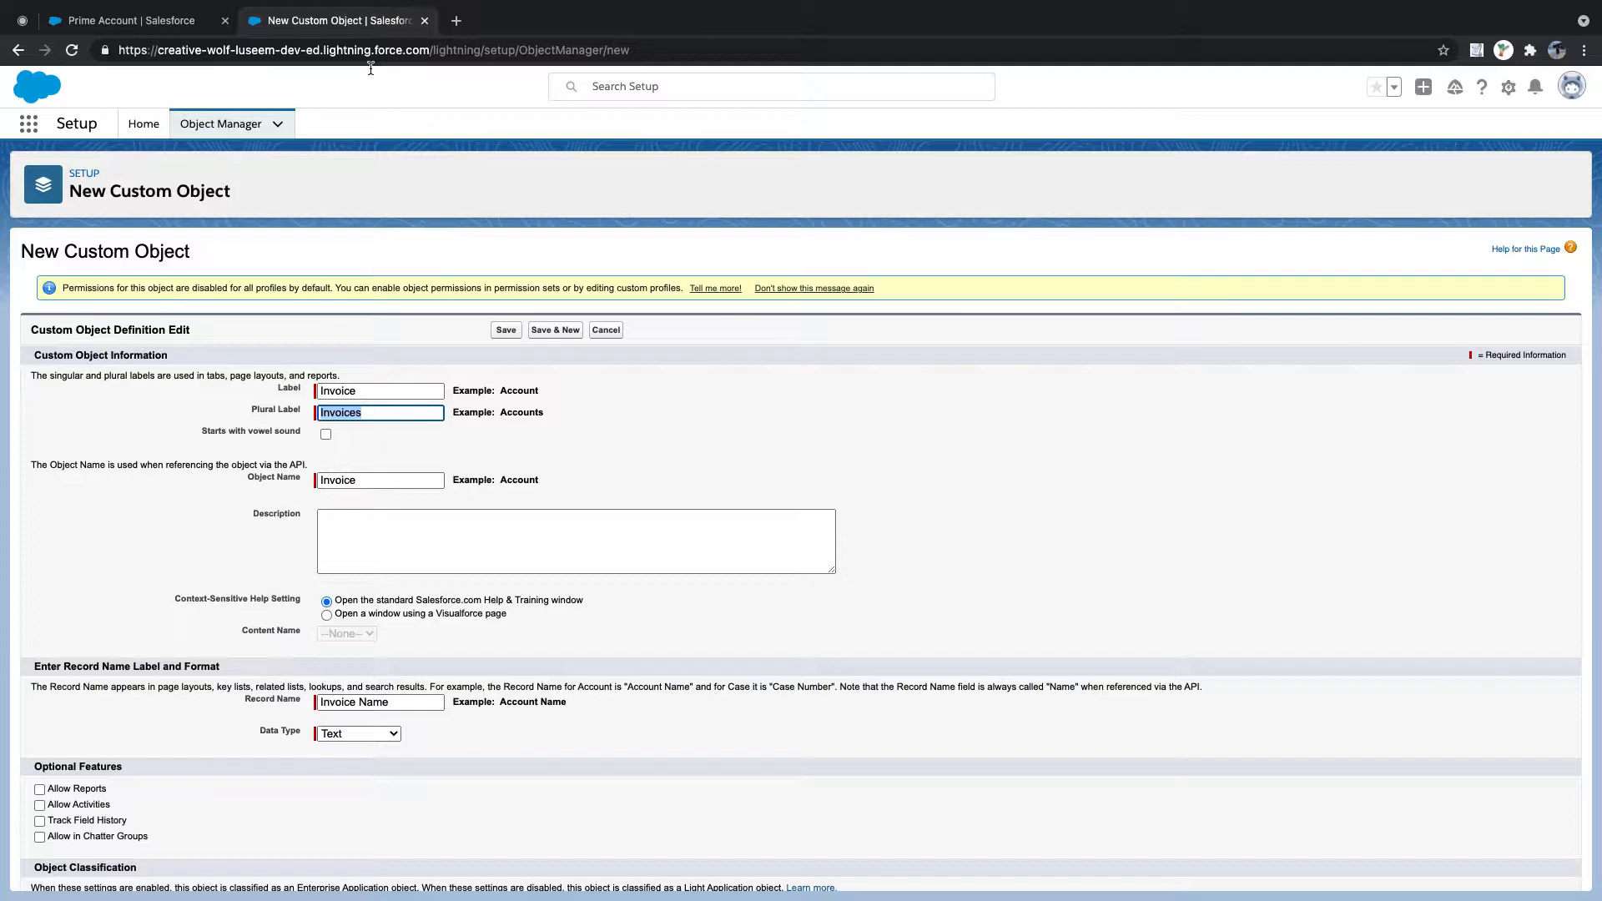
- Try appending COde to the custom object's plural label, and remove the added text again
left_click(392, 411)
type("COde")
left_click_drag(394, 412, 363, 412)
key("BackSpace")
key("BackSpace")
- Try "Is developer reference or Maniatance Team referemce" as the custom object's description, and clear the text again
left_click_drag(247, 478, 315, 484)
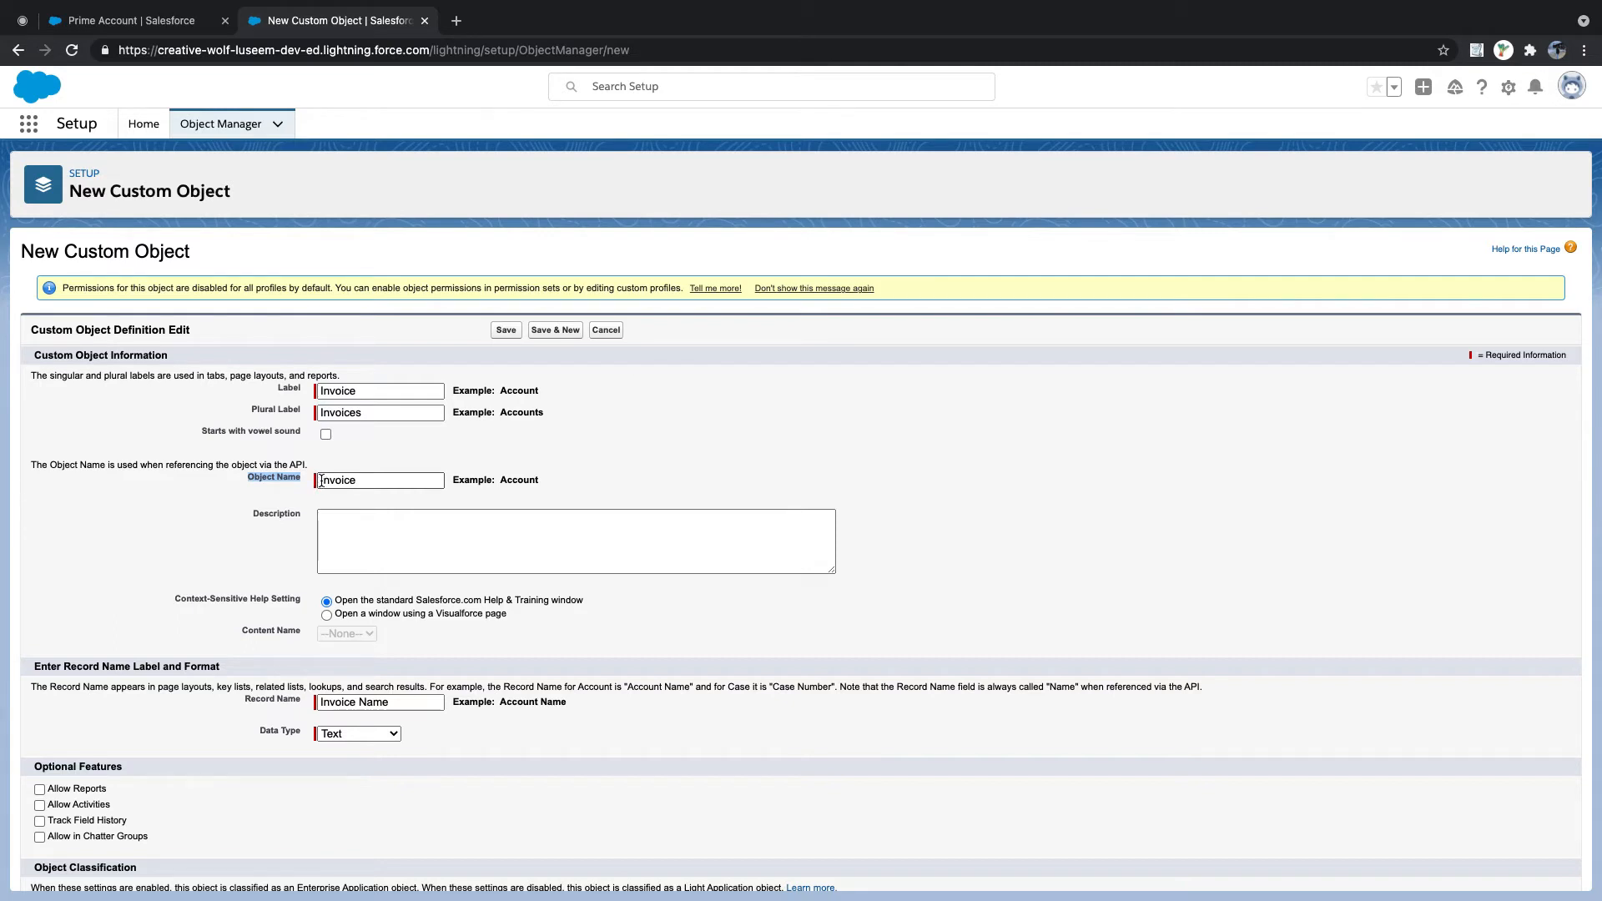
left_click(360, 531)
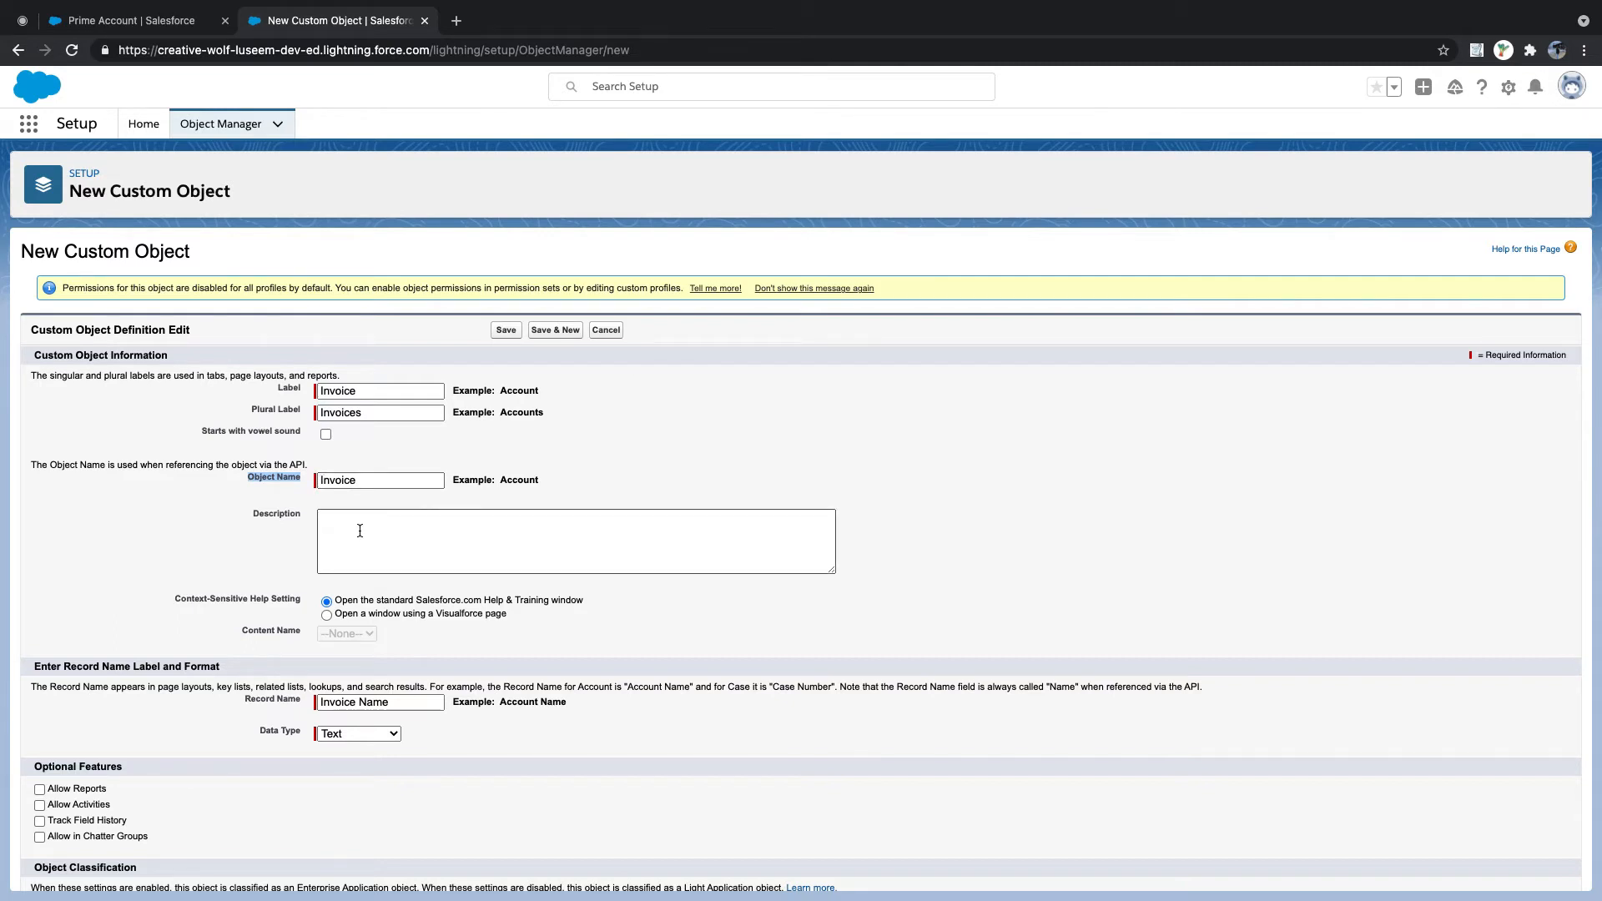
left_click(355, 530)
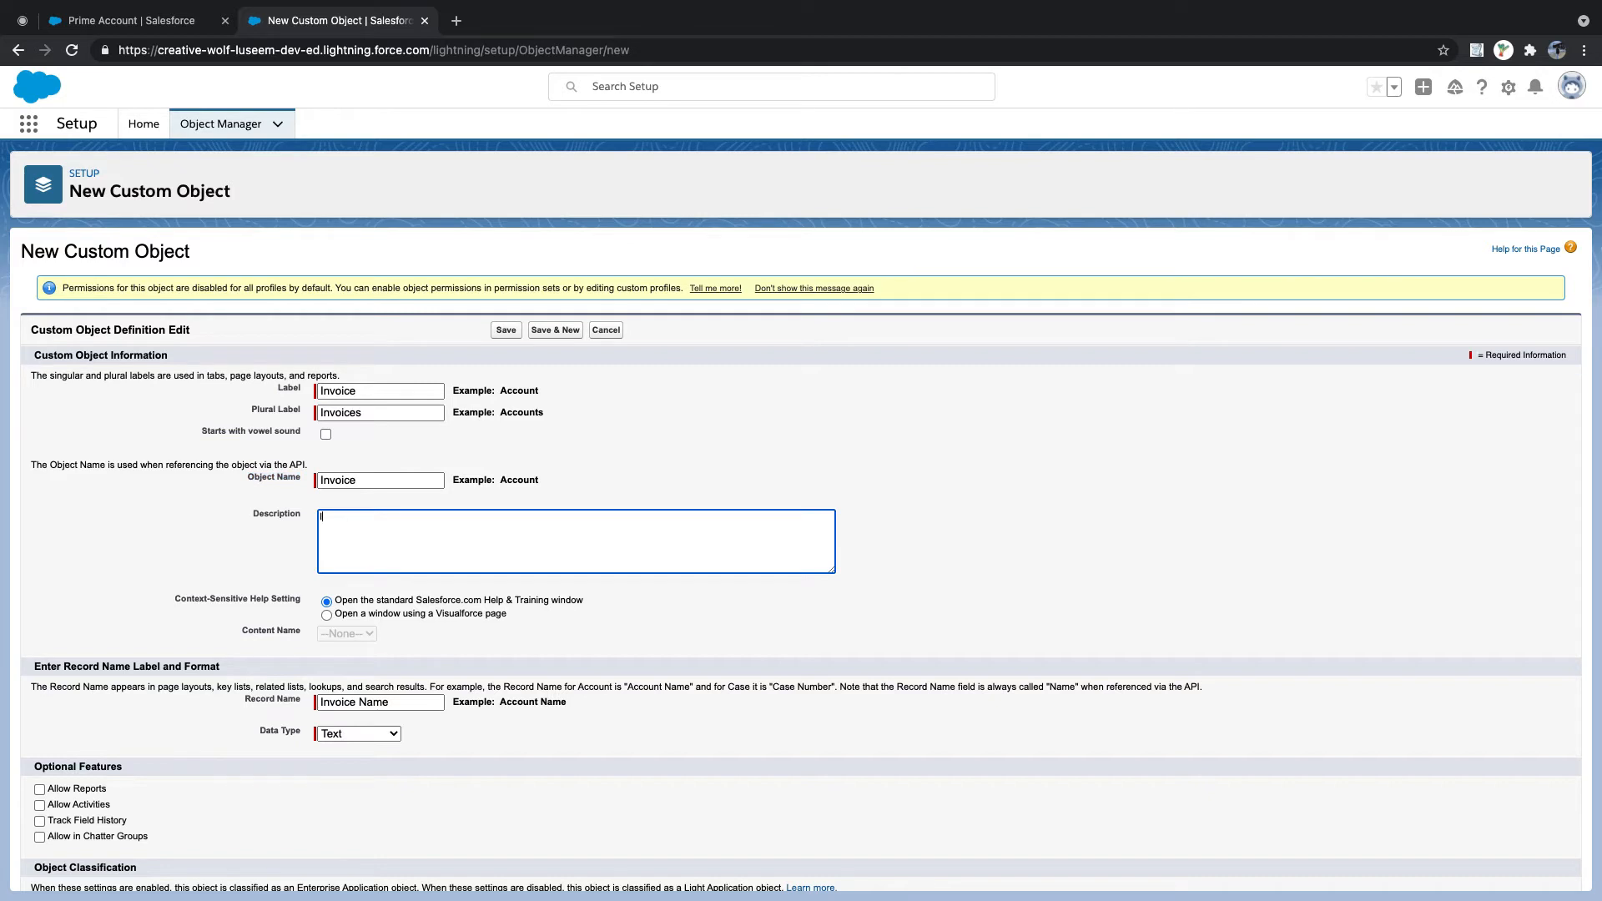
type("Is developer reference or Maniatance Team referemce")
triple_click(454, 515)
right_click(446, 517)
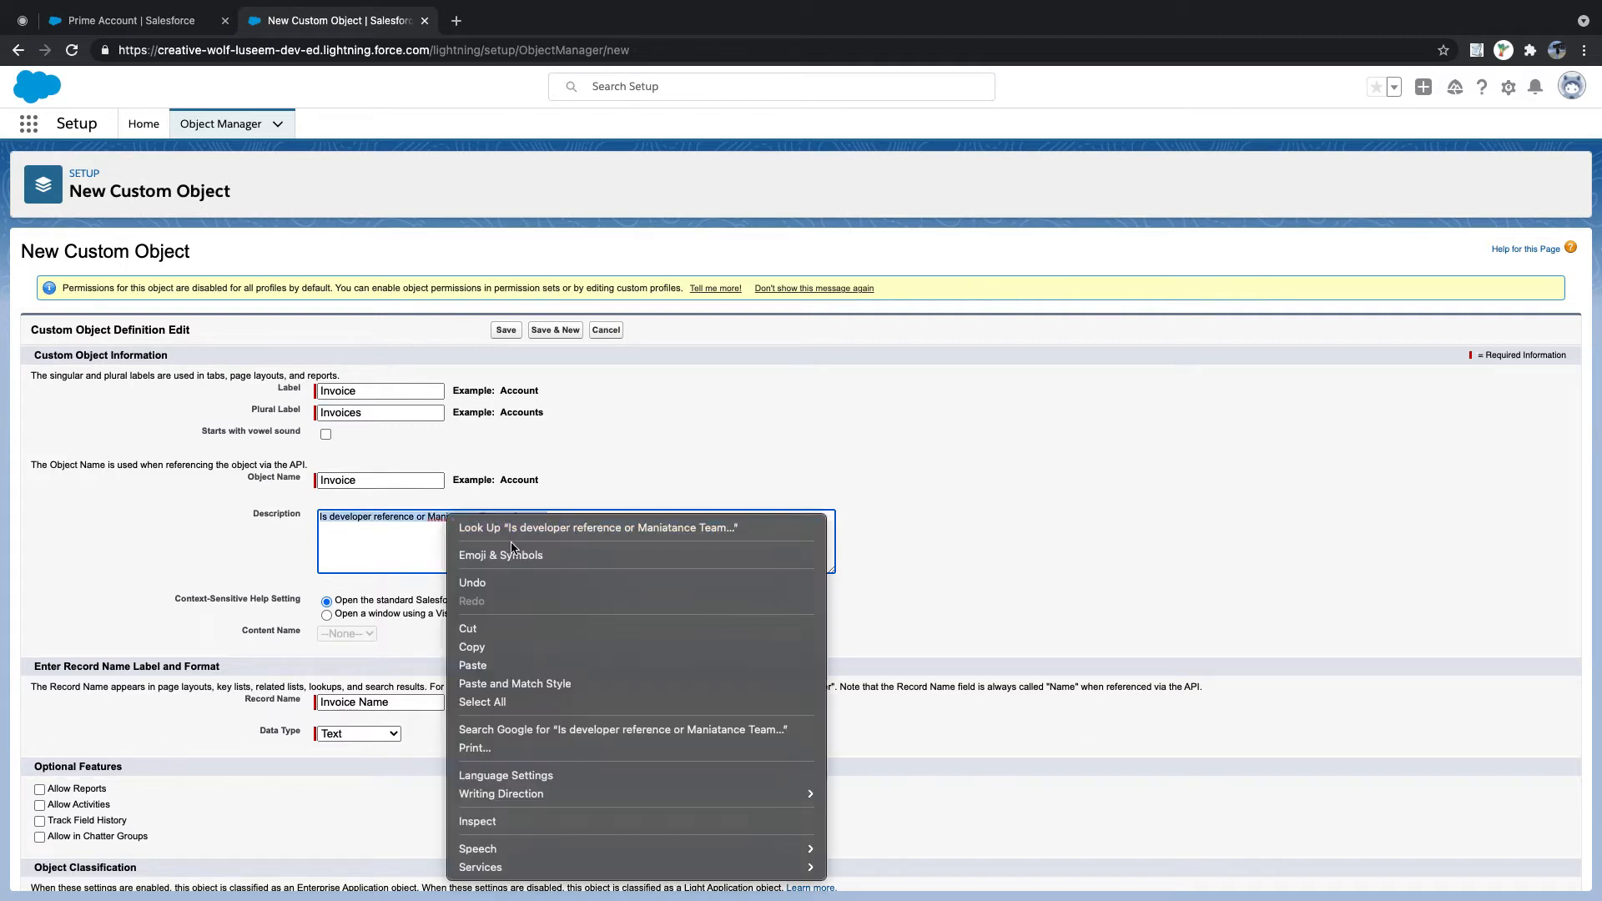
left_click(399, 542)
left_click(450, 540)
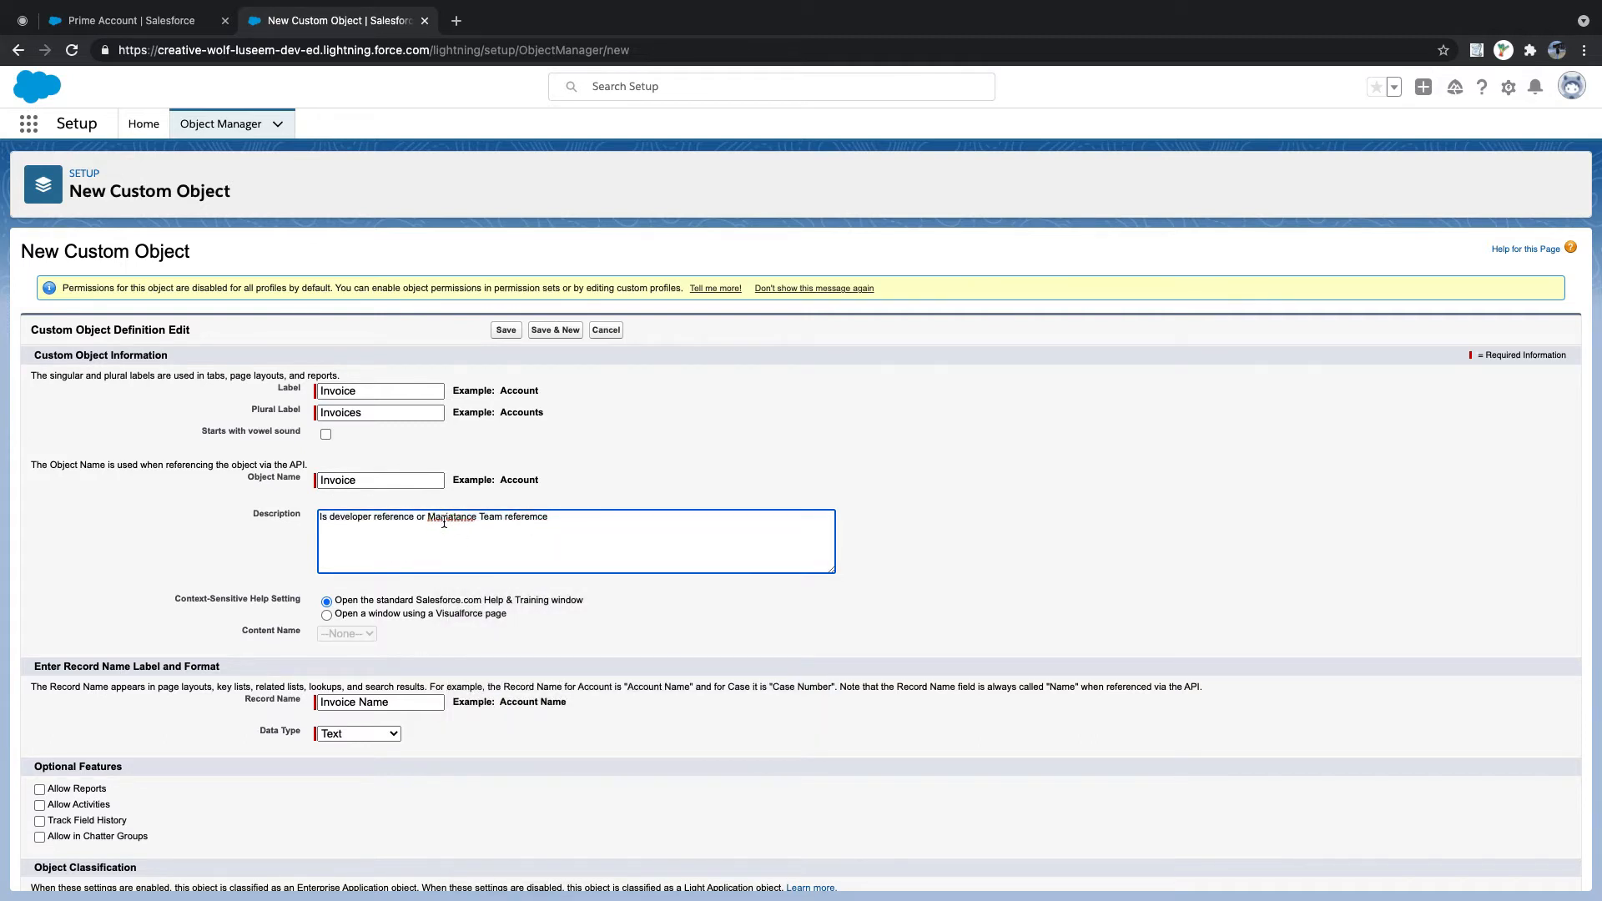
right_click(444, 524)
left_click(493, 518)
key("super+a")
left_click(257, 515)
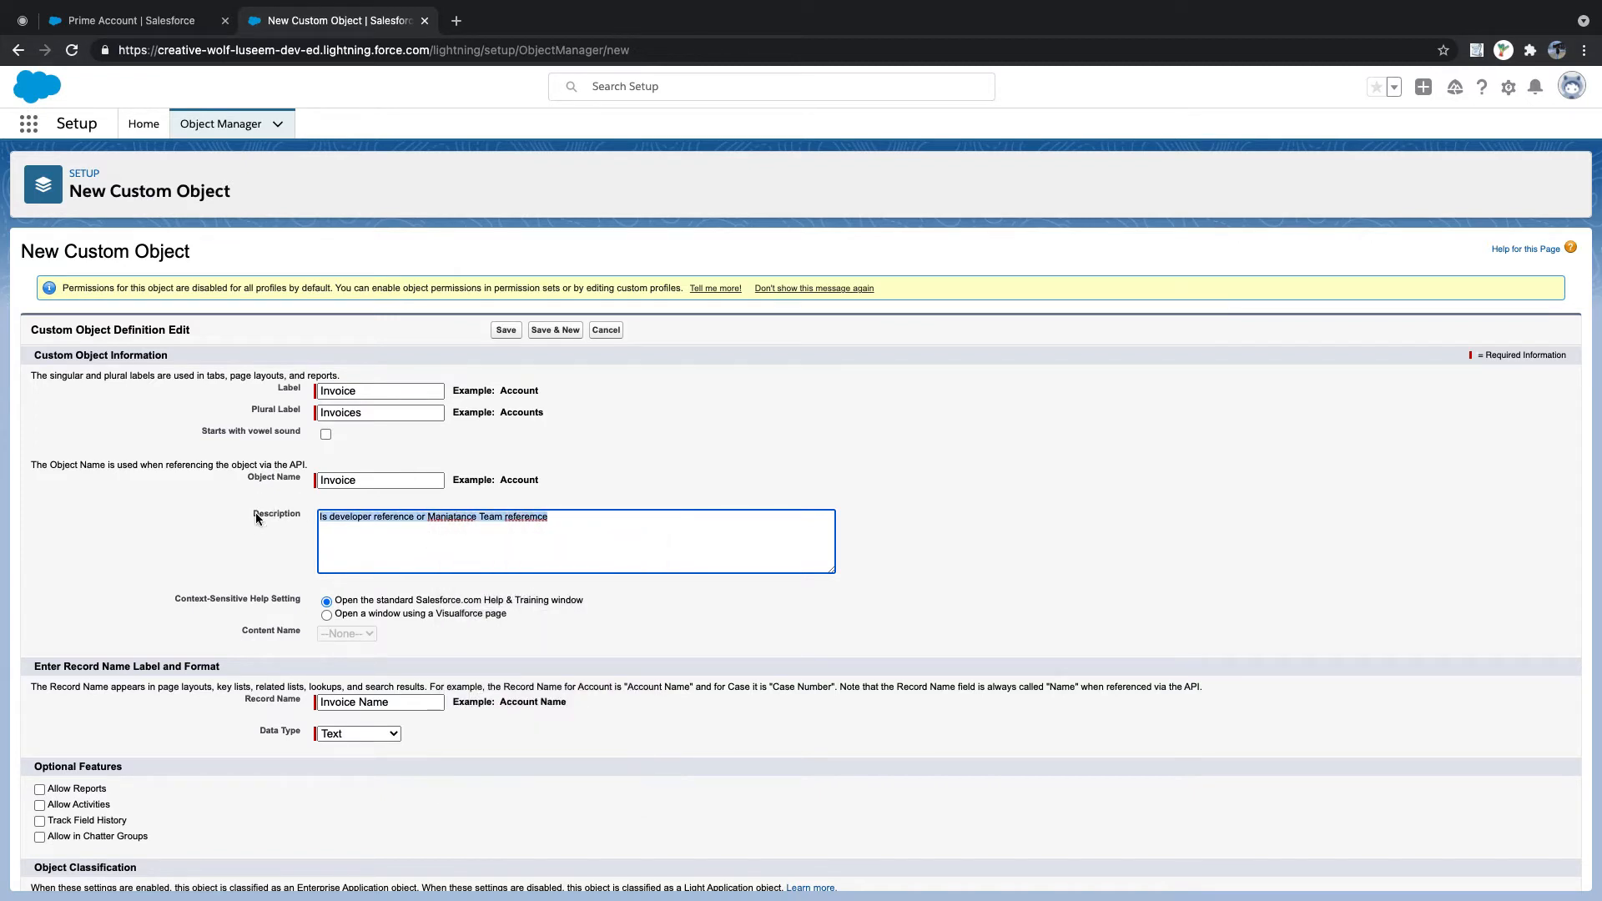
key("BackSpace")
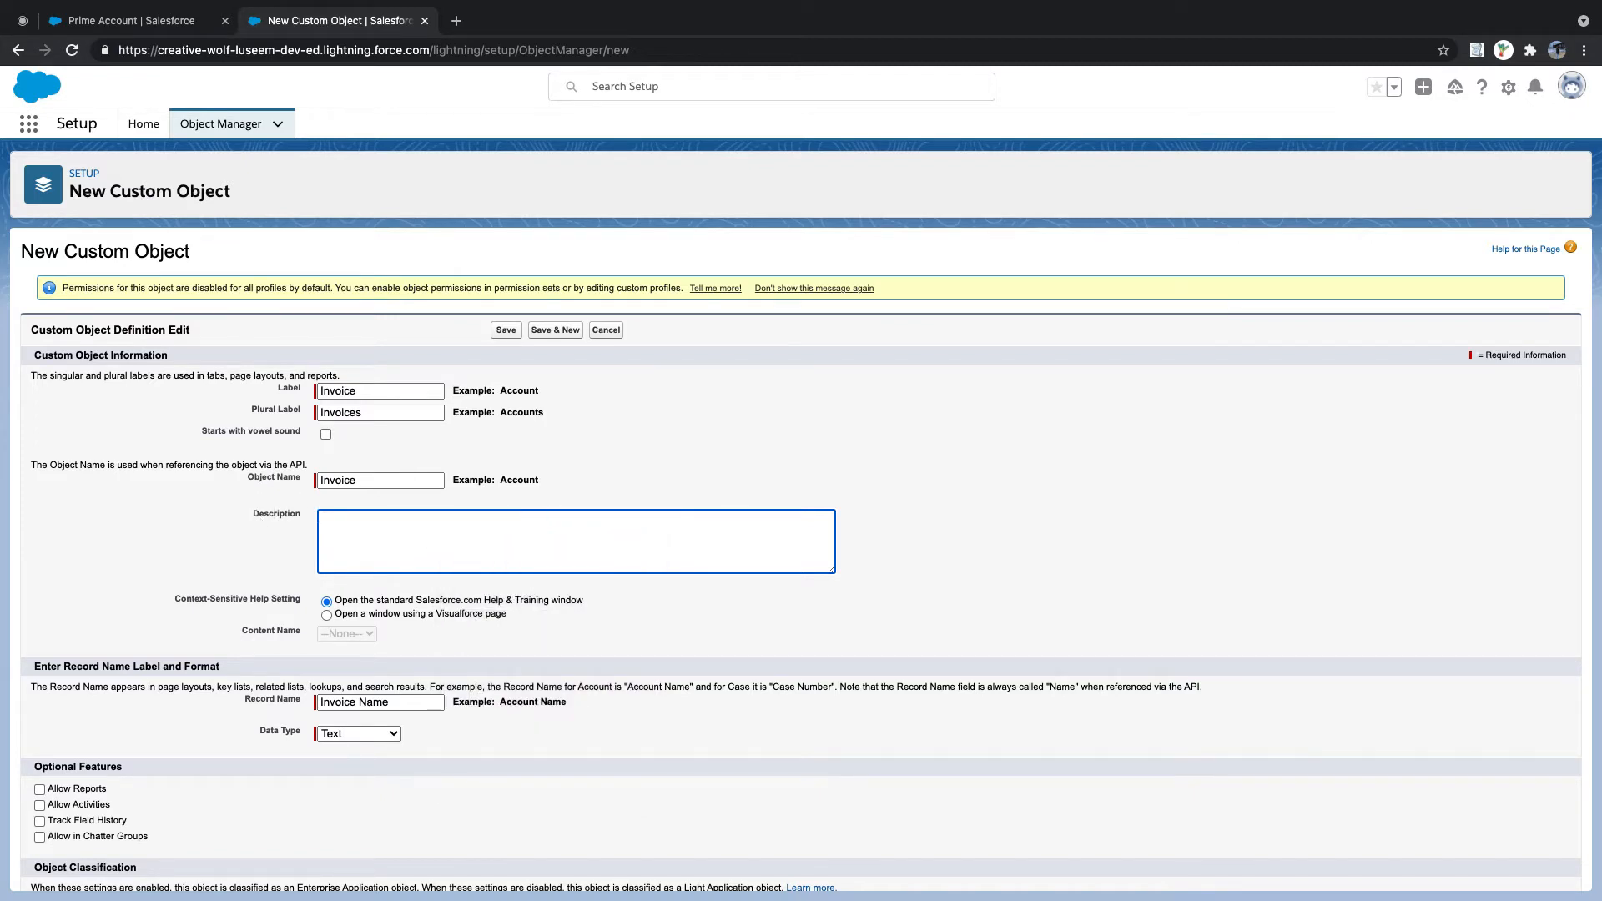
- Enter the sample API-style name BATCH_RElaease1_Invoice_Config__c in the custom object's description
left_click(370, 392)
left_click_drag(250, 409, 302, 413)
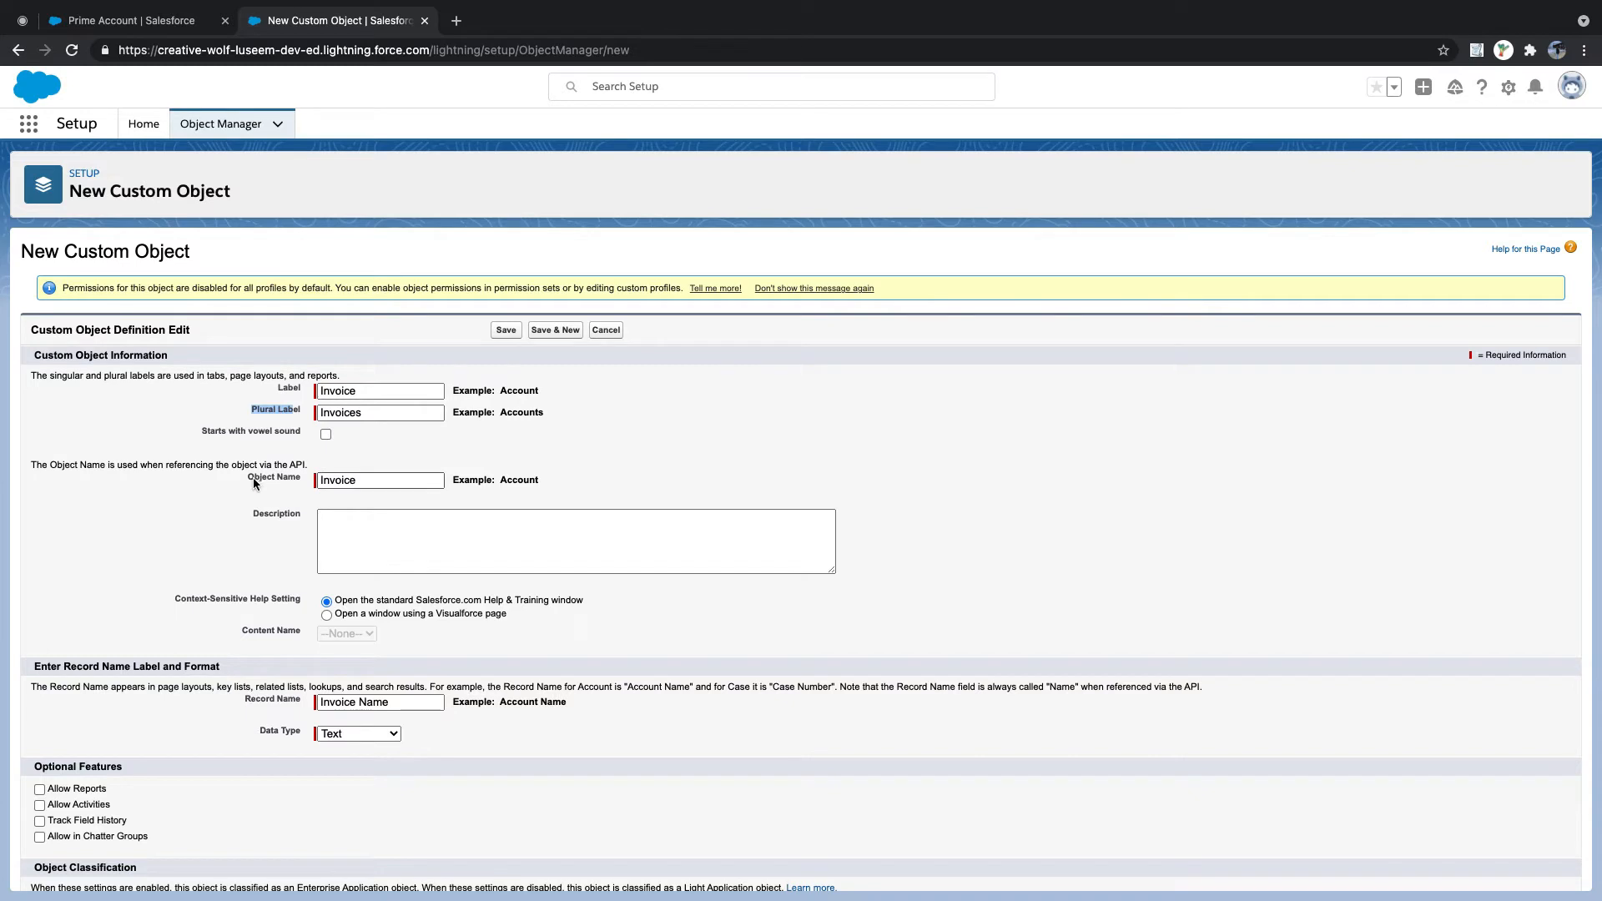
left_click_drag(247, 477, 282, 477)
left_click(358, 534)
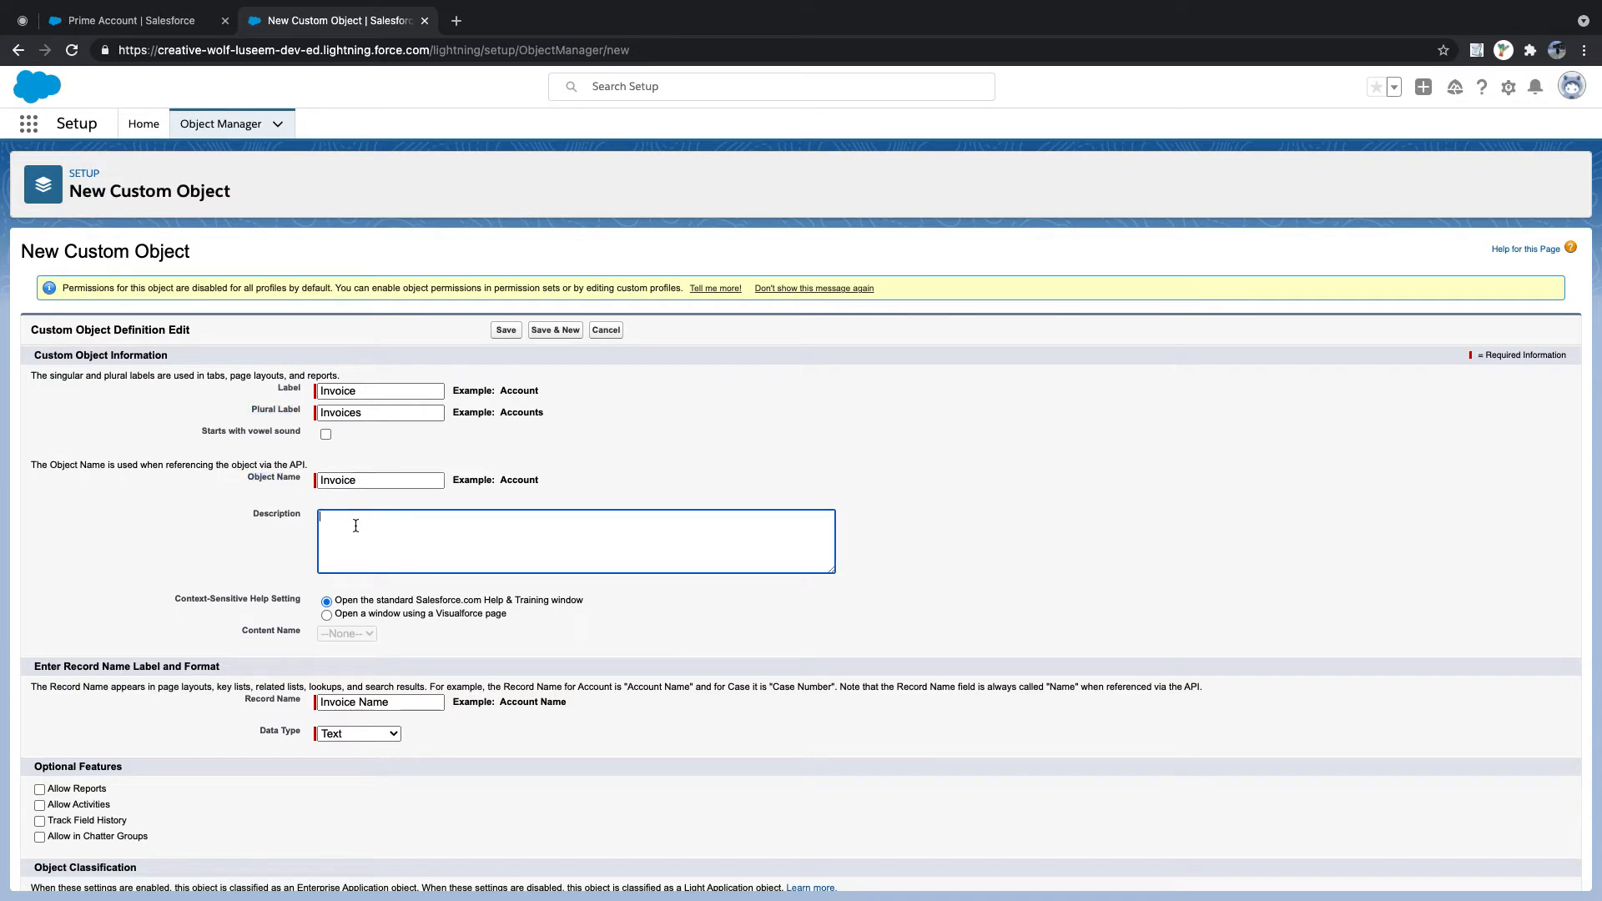
type("BATCH_REIaease1_Invoice_Confi")
type("g__c")
double_click(314, 516)
- Compare the Invoice label and plural label with the naming of the Accounts tab and its list view
double_click(364, 391)
left_click(281, 390)
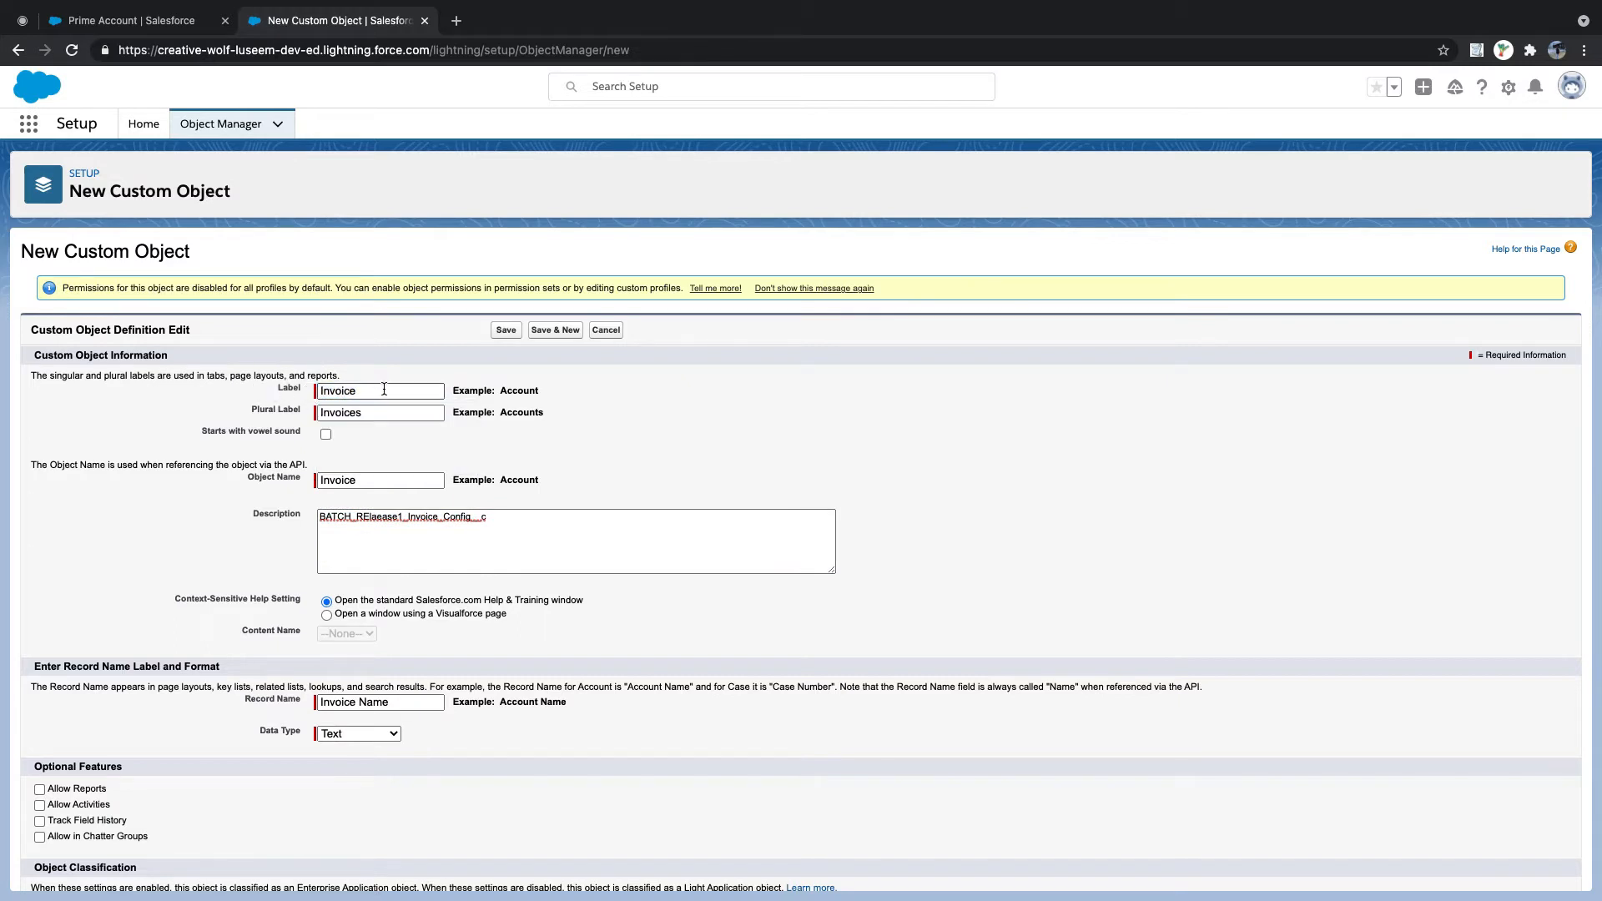
left_click_drag(378, 391, 315, 392)
left_click(281, 413)
left_click(171, 21)
left_click(163, 127)
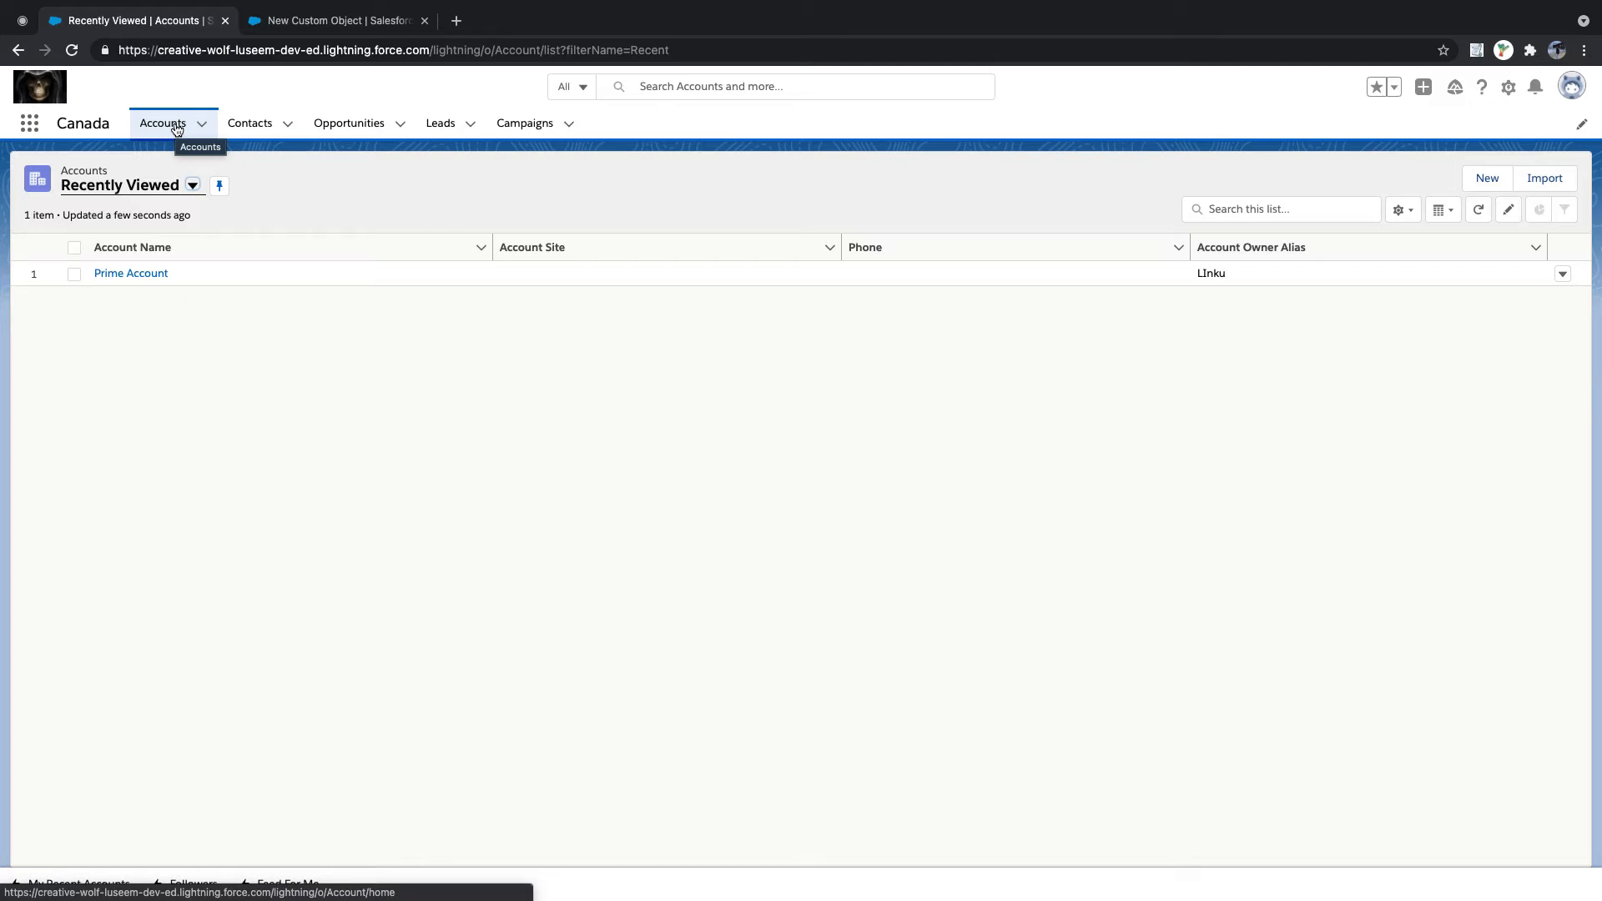
left_click(322, 24)
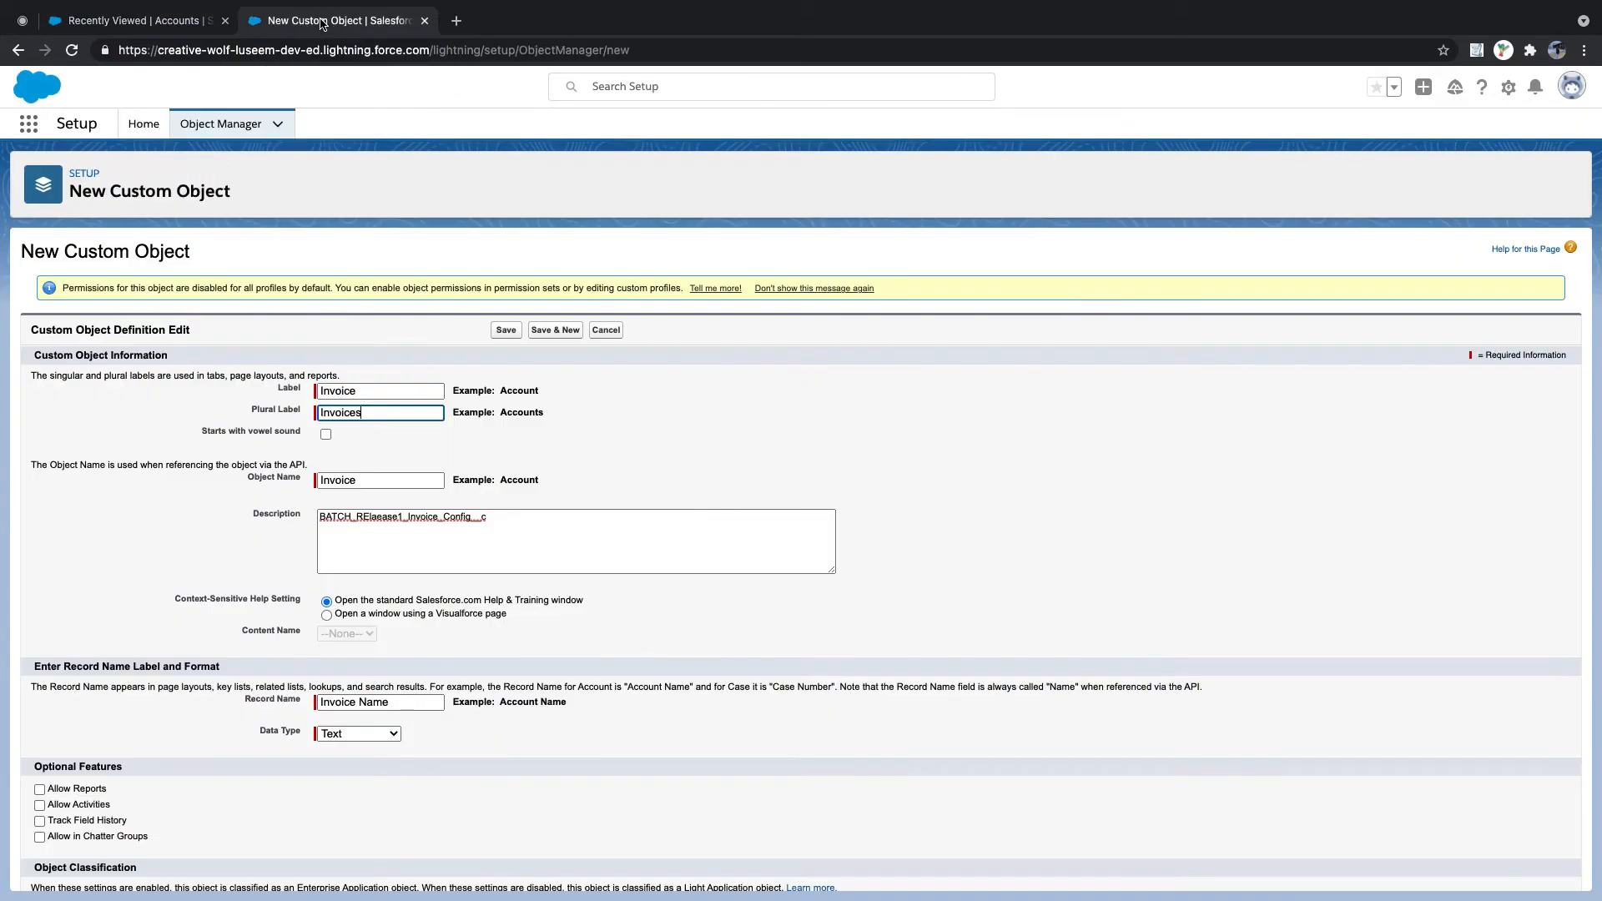
- Examine the form's explanations of where the labels are used and where the Object Name is used
left_click_drag(249, 477, 301, 479)
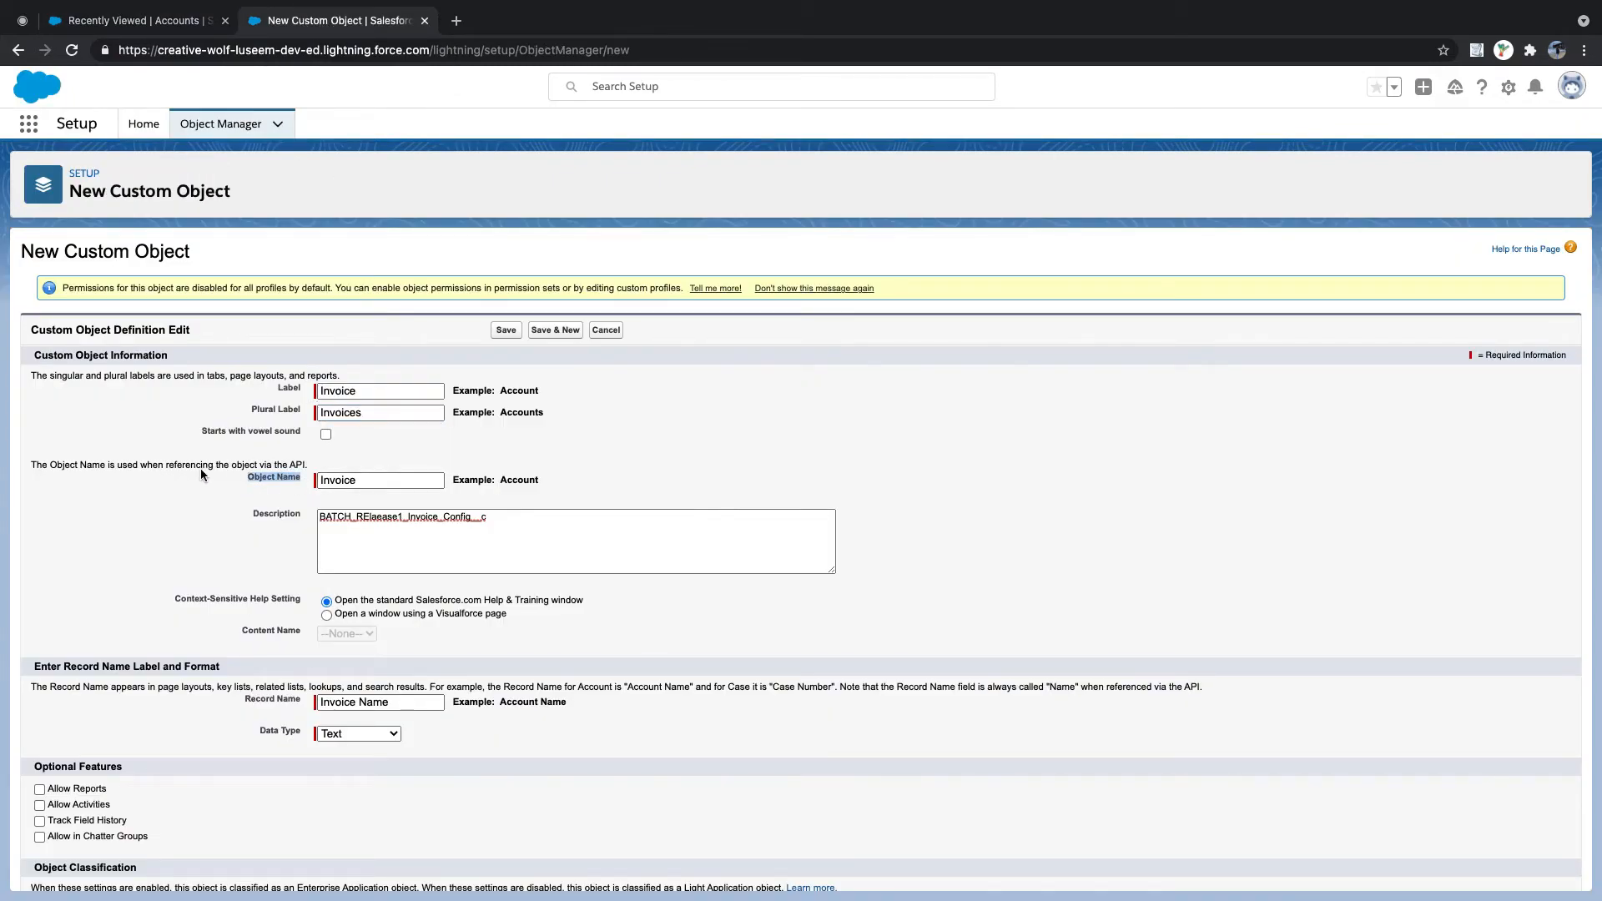
left_click_drag(307, 465, 38, 466)
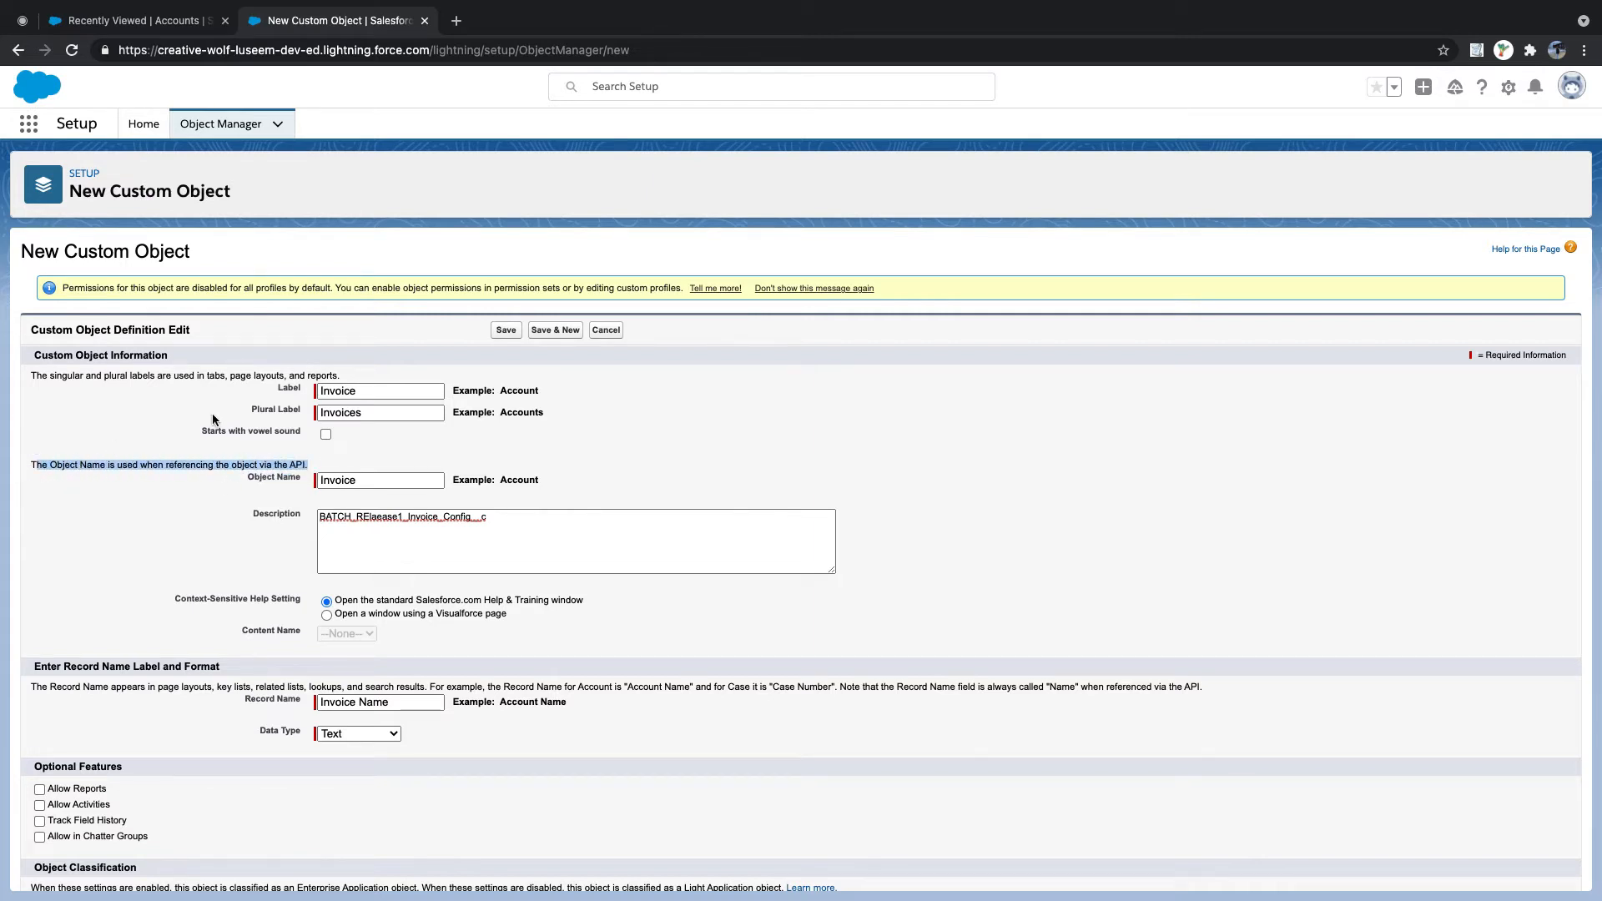
left_click_drag(220, 371, 534, 439)
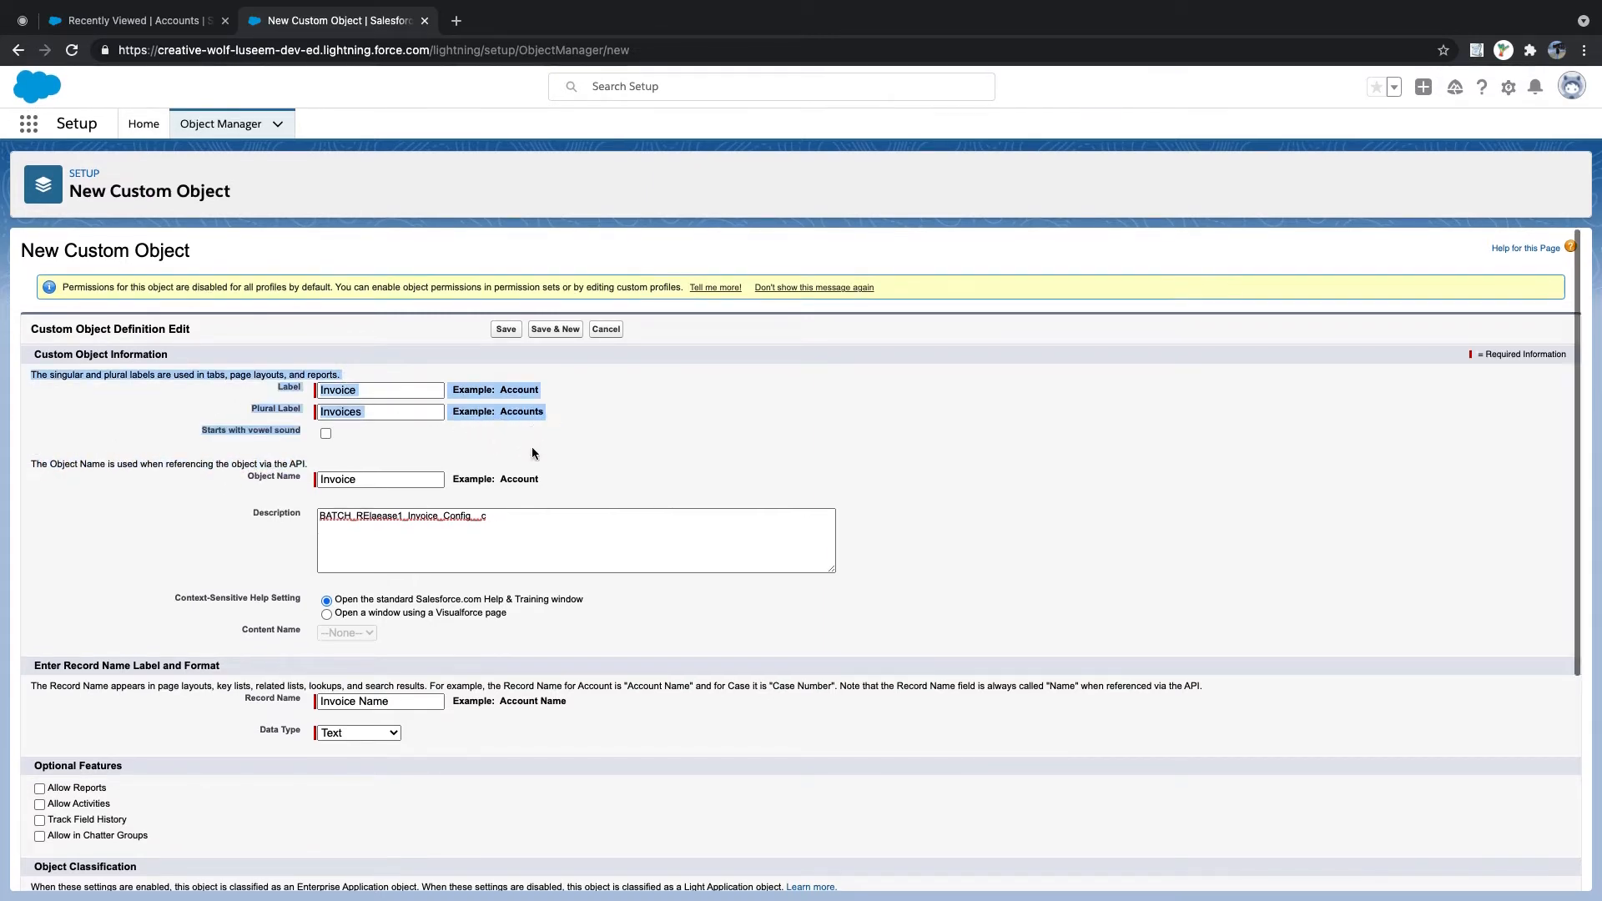
left_click_drag(82, 459, 600, 624)
left_click(625, 474)
- Replace the custom object's description with "This is create to handle Account related opportunity invoices"
left_click(490, 525)
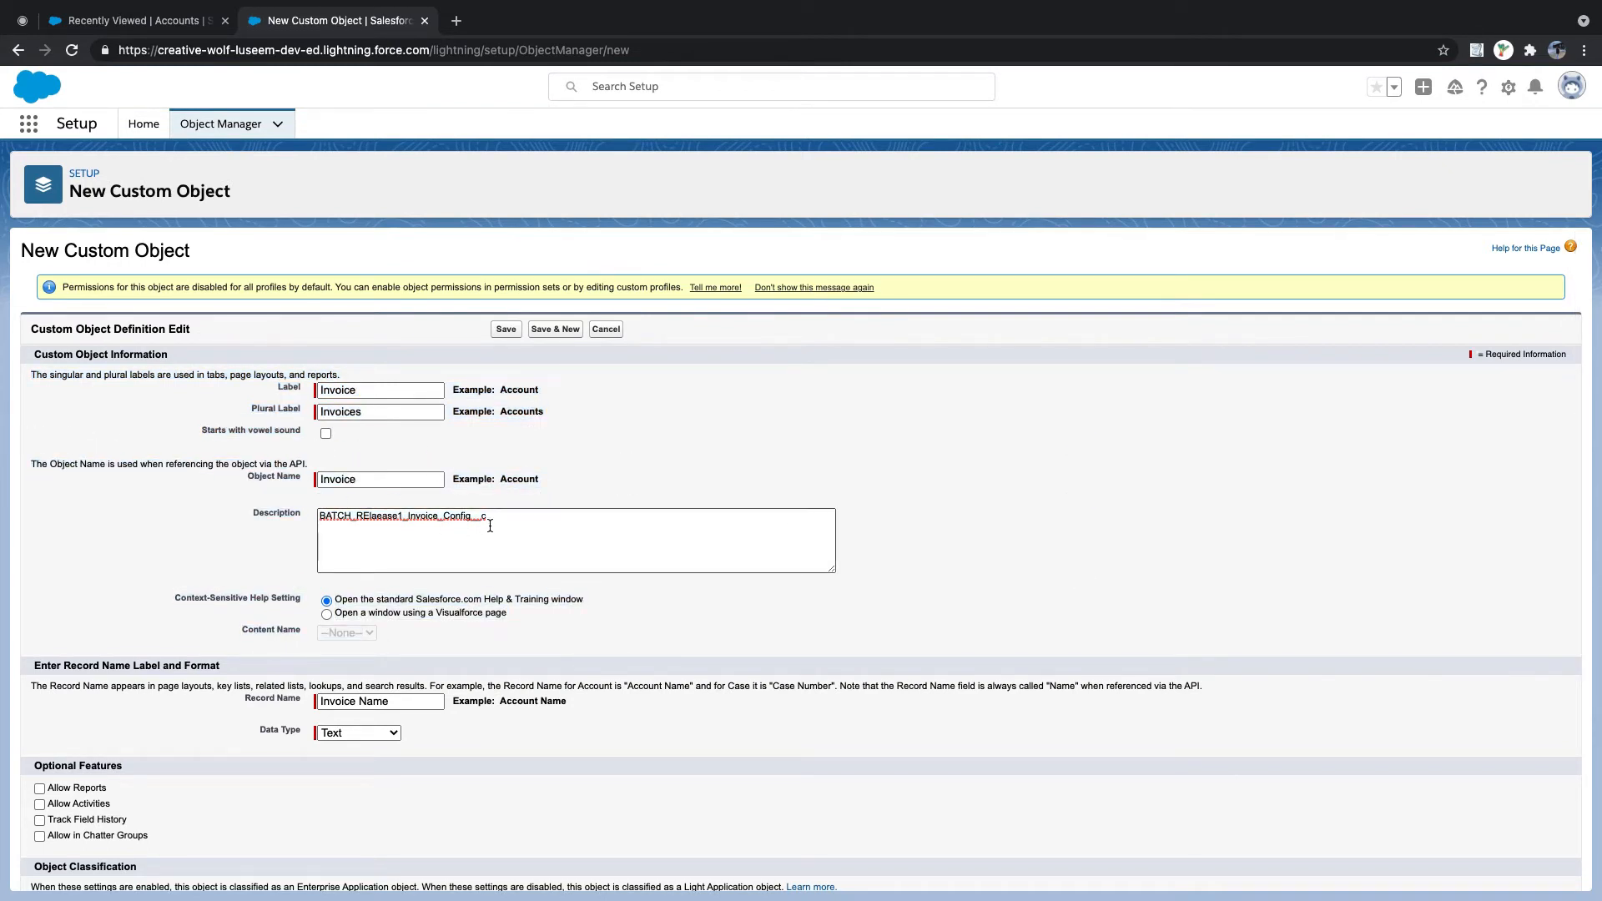
left_click_drag(504, 520, 298, 519)
key("BackSpace")
type("Th")
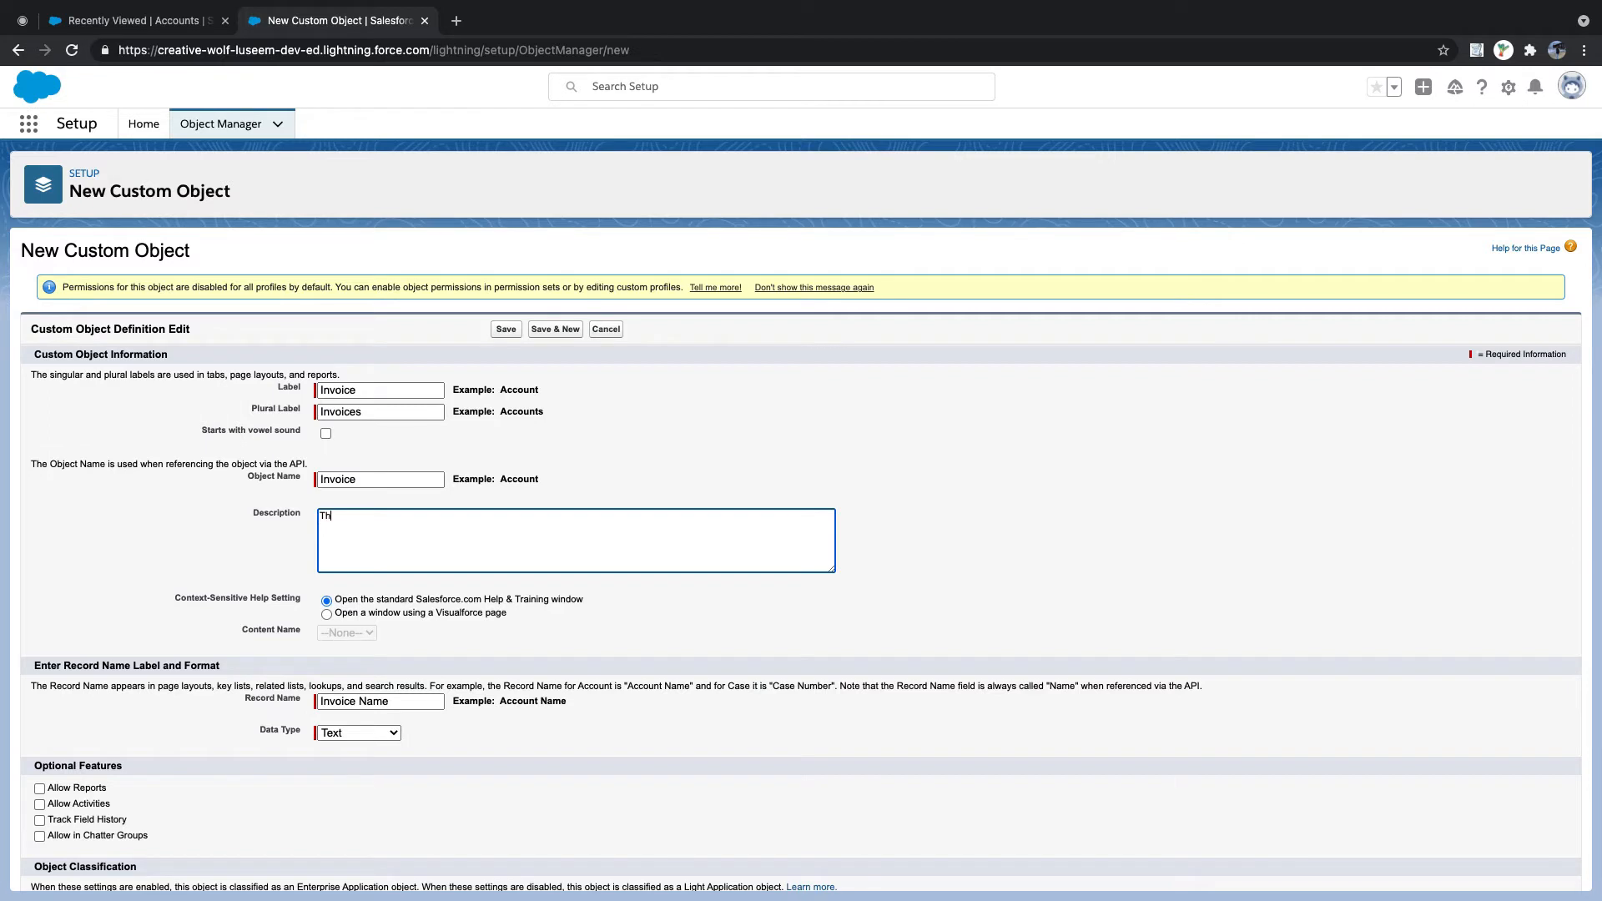
type("is is create to handle Account related opportunity invoices")
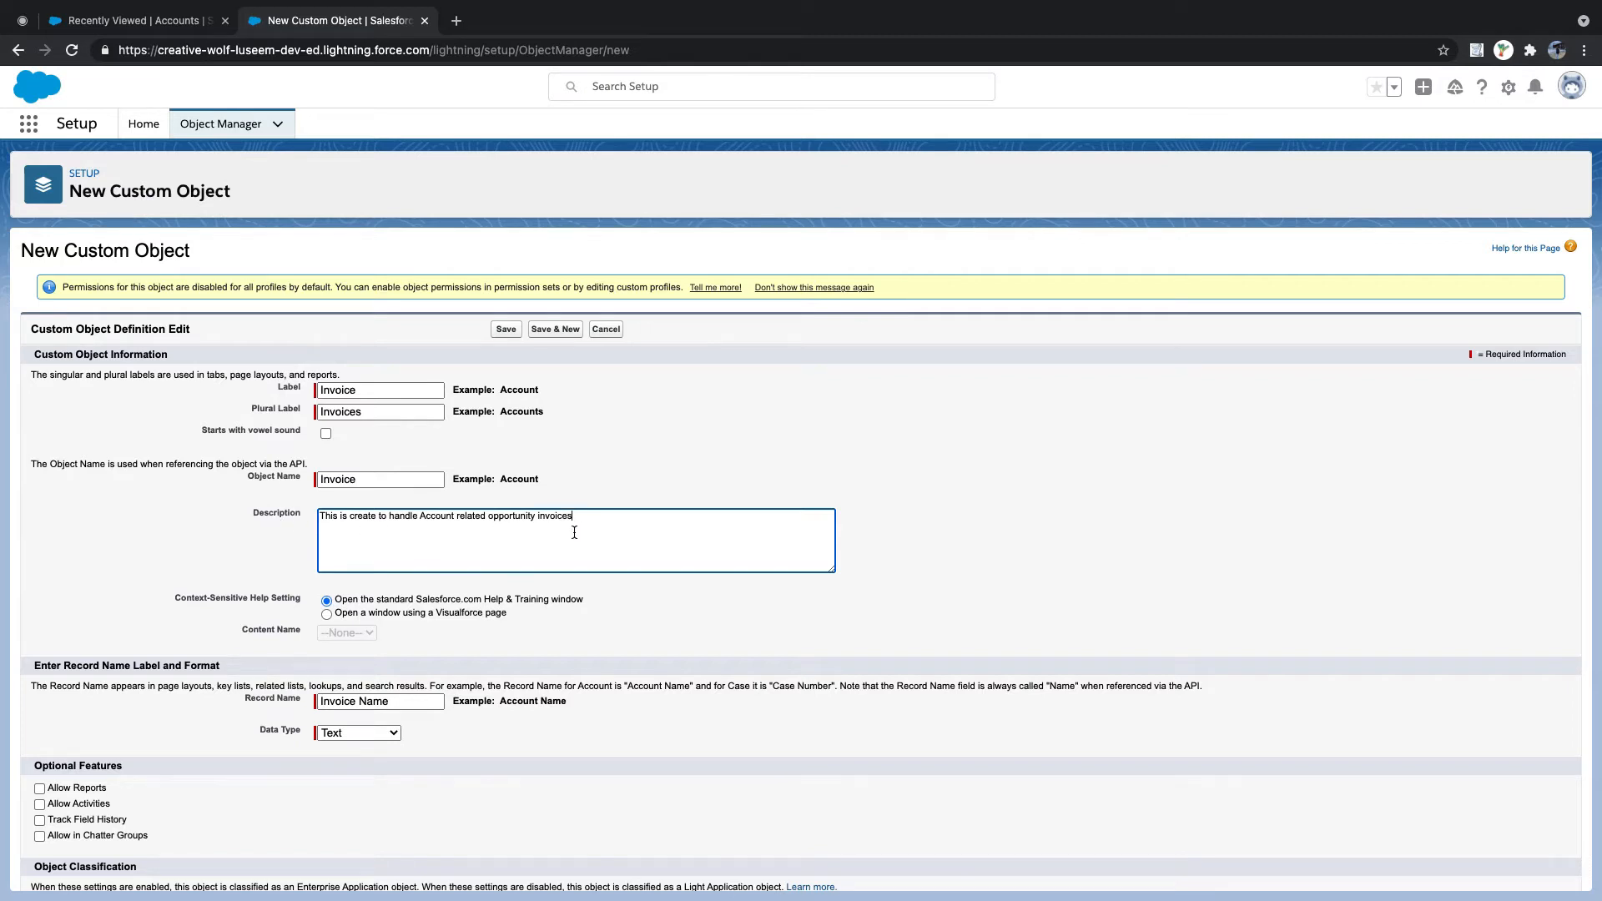
left_click_drag(585, 516, 309, 516)
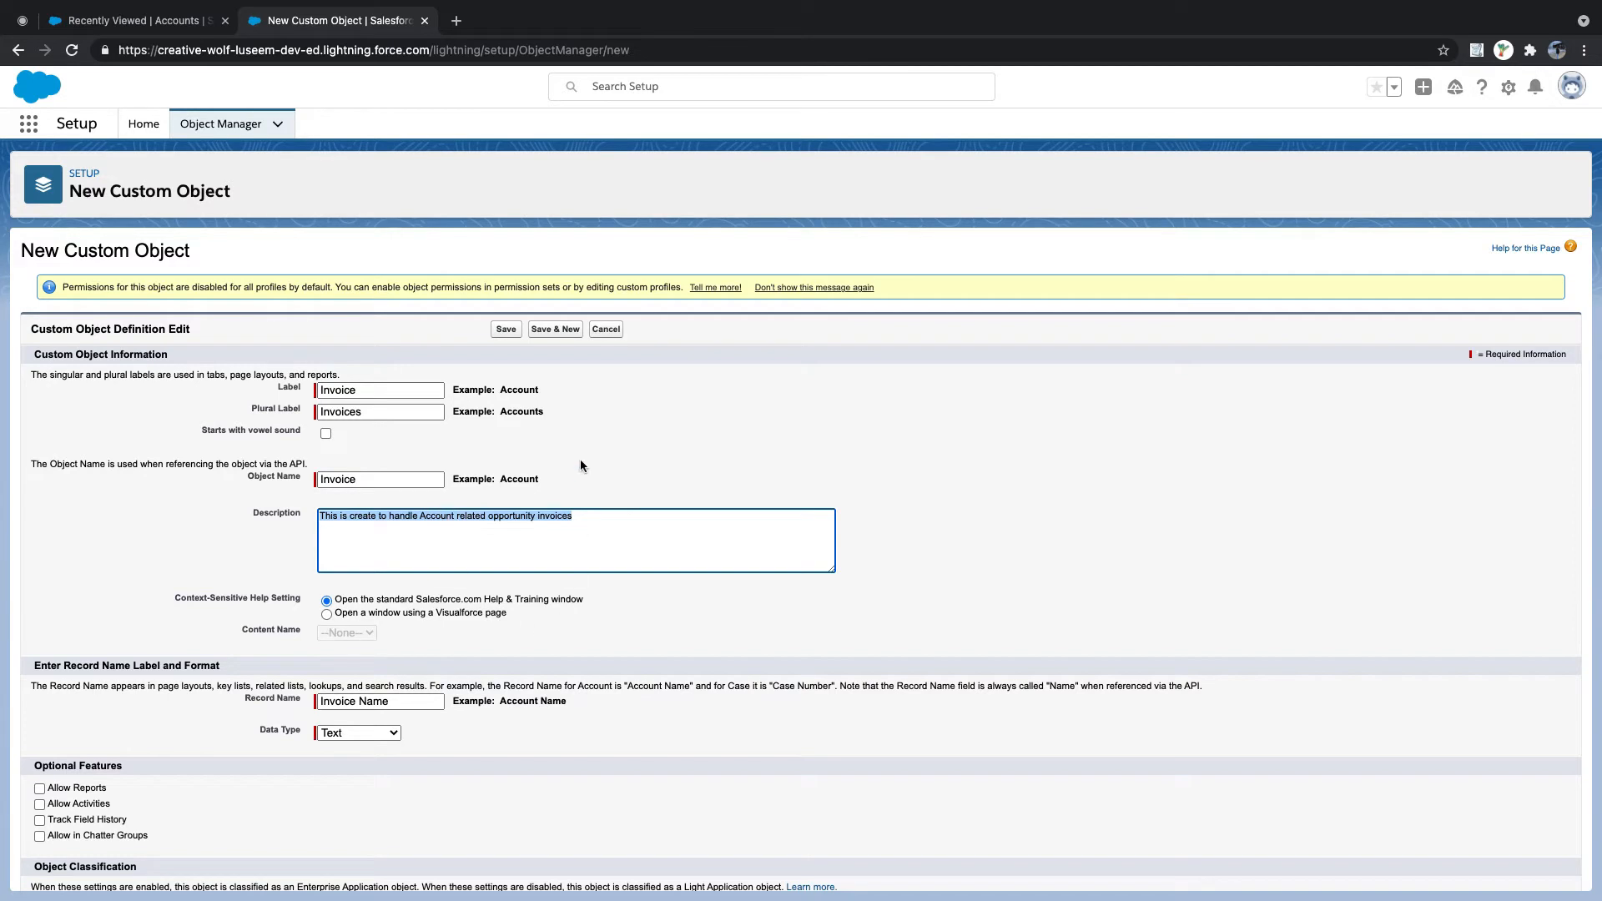
- Switch to draw.io in a new browser tab and bring up the Untitled Diagram
left_click(457, 22)
type("draw.io")
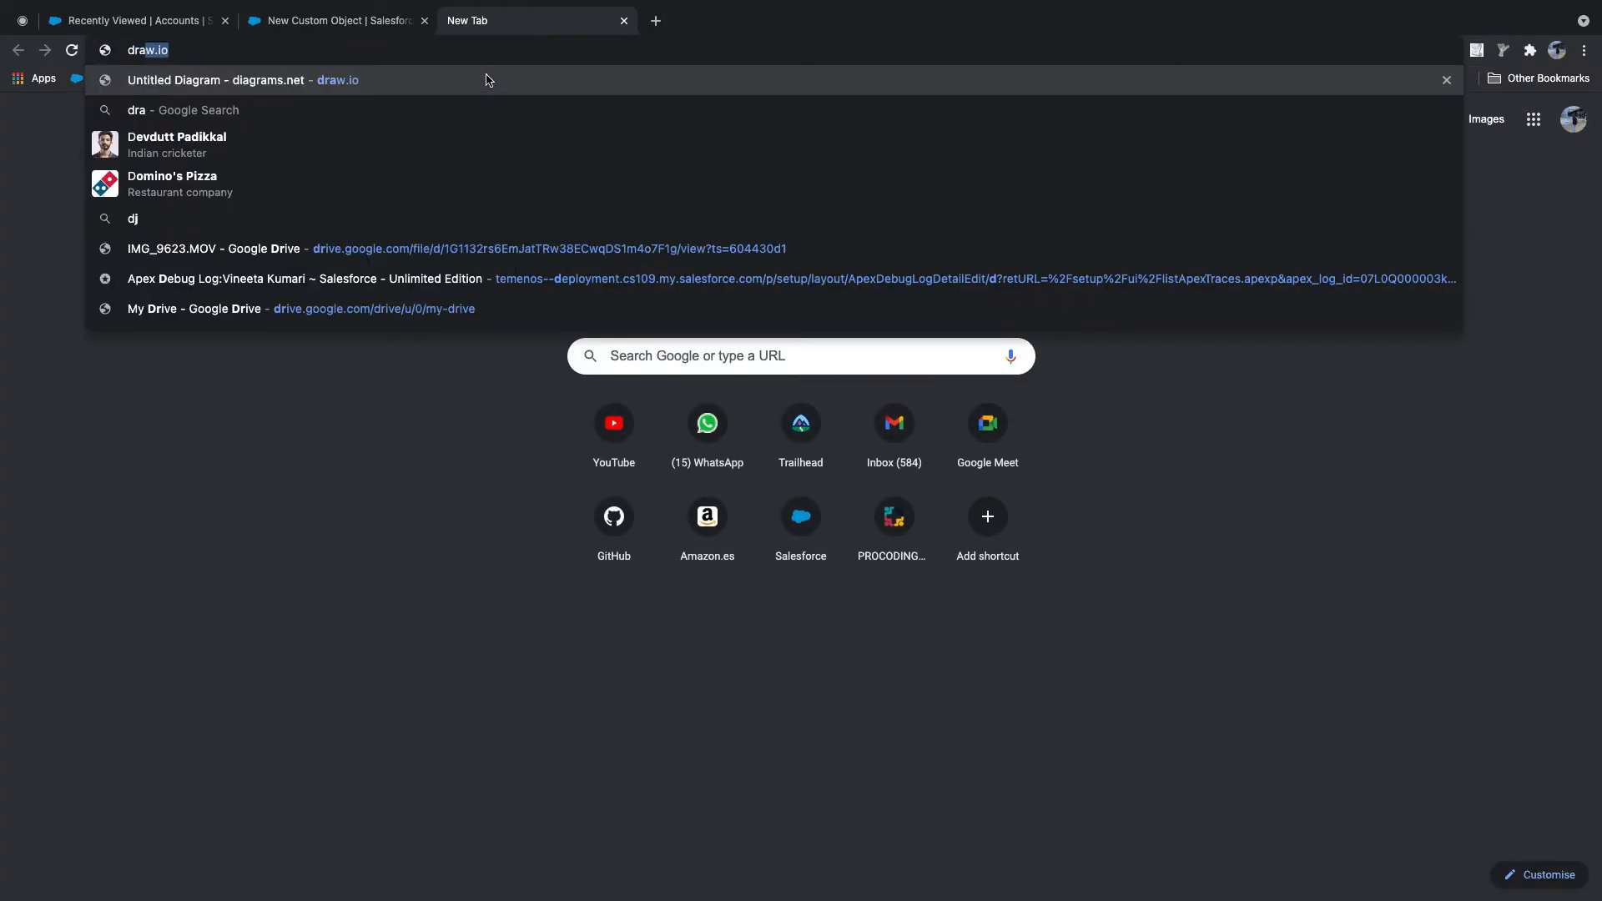
key("Return")
left_click(371, 22)
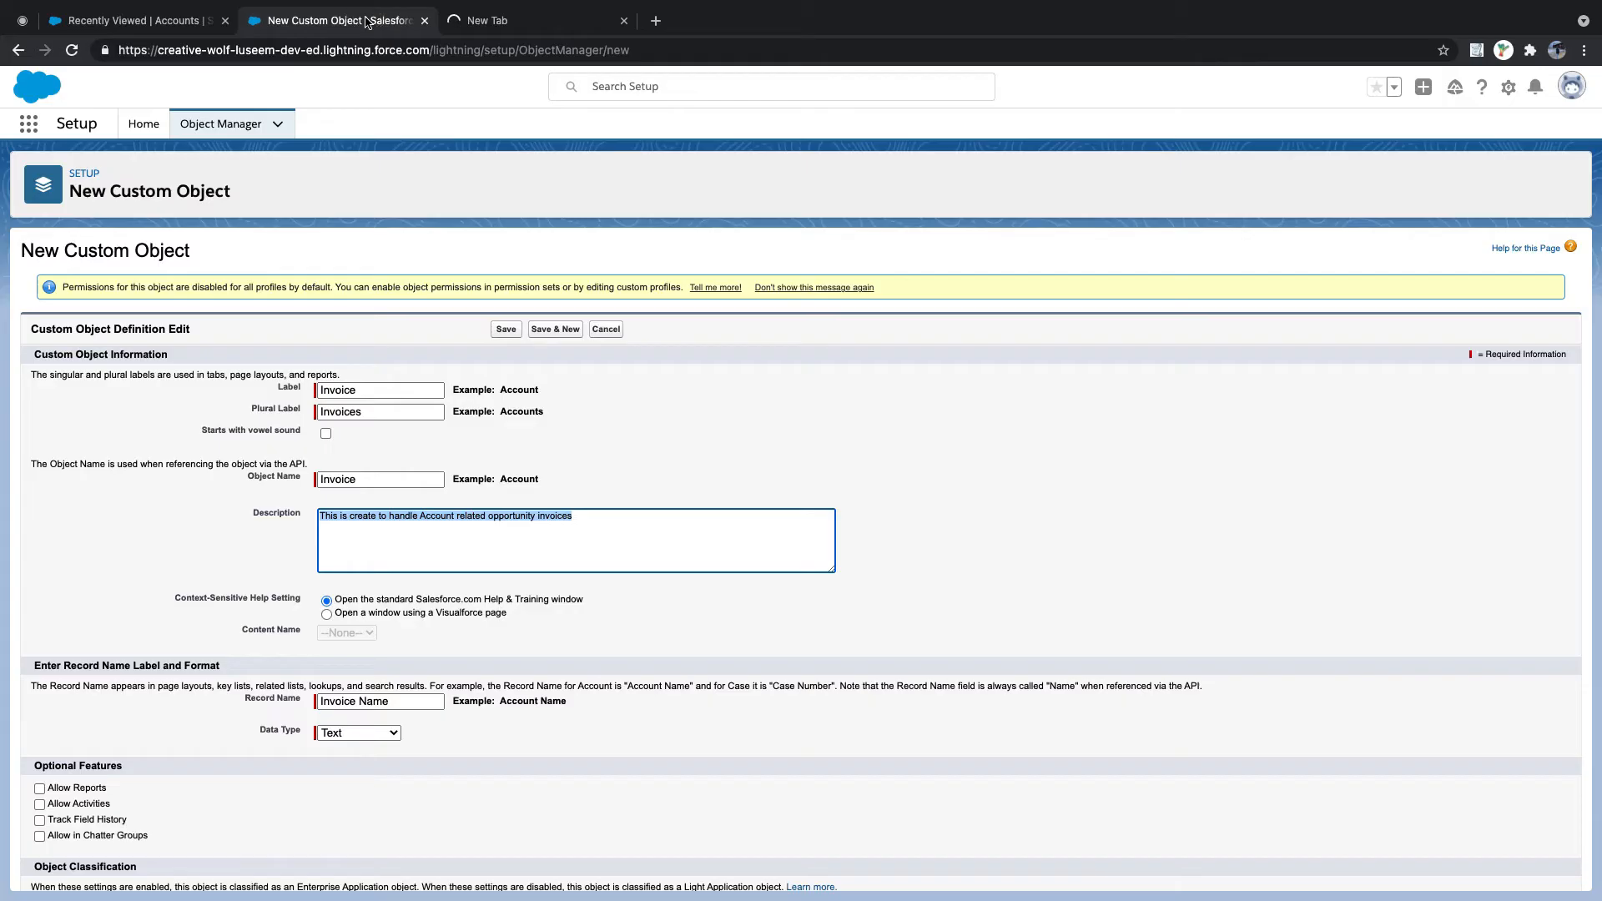
left_click(537, 22)
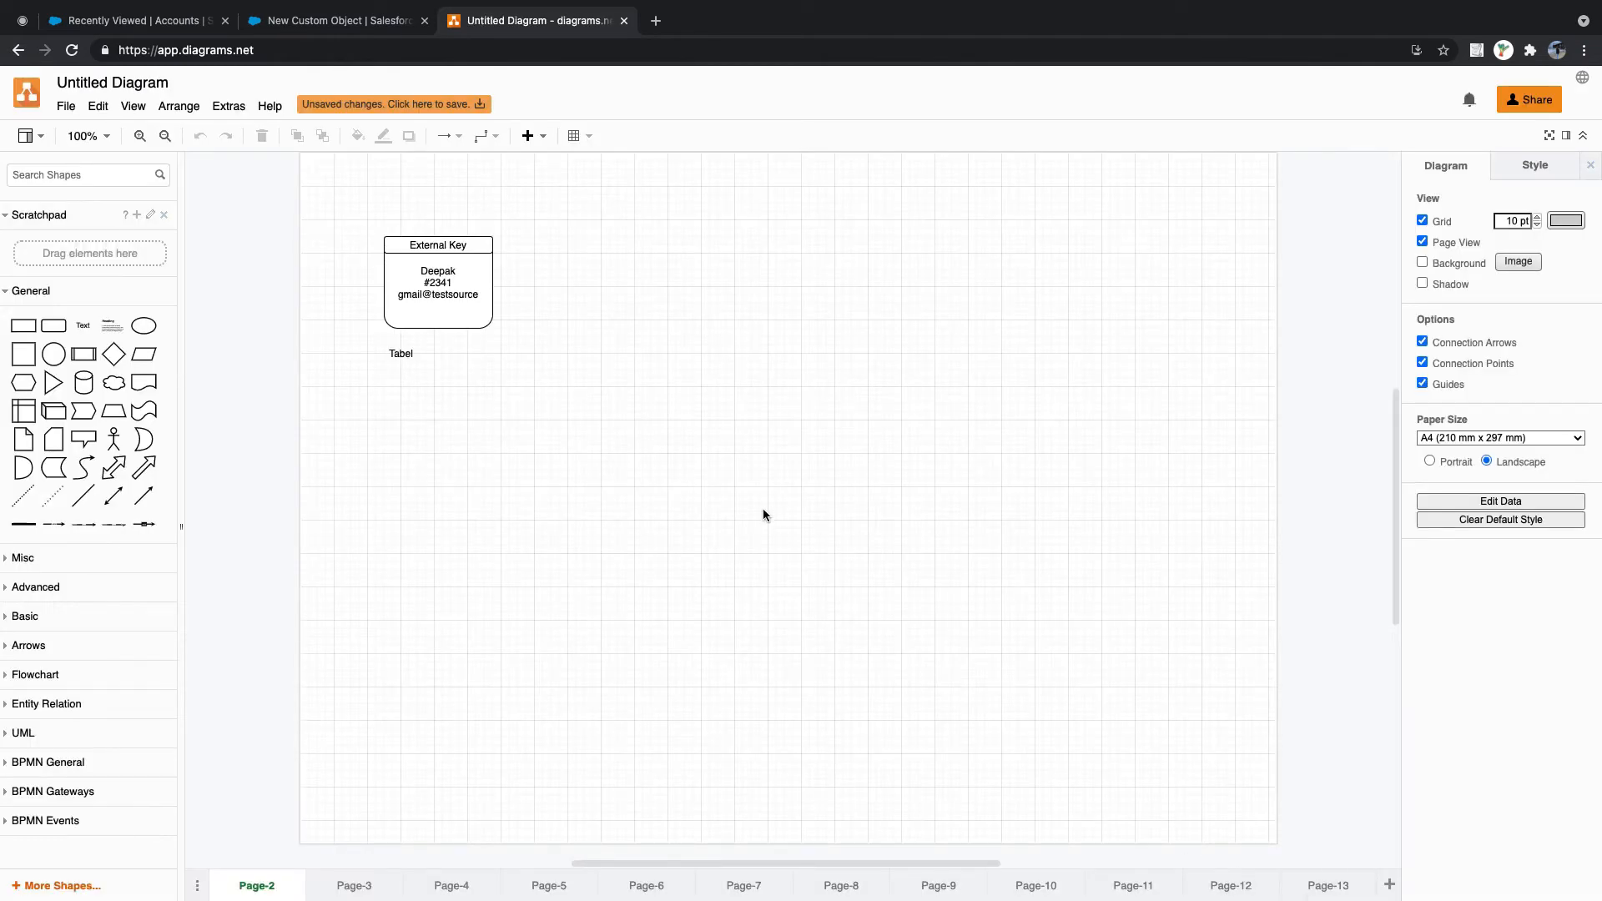
- Draw a wide rounded rectangle beside the External Key table and overlay a shorter one of equal width across its upper part
left_click_drag(54, 327, 893, 244)
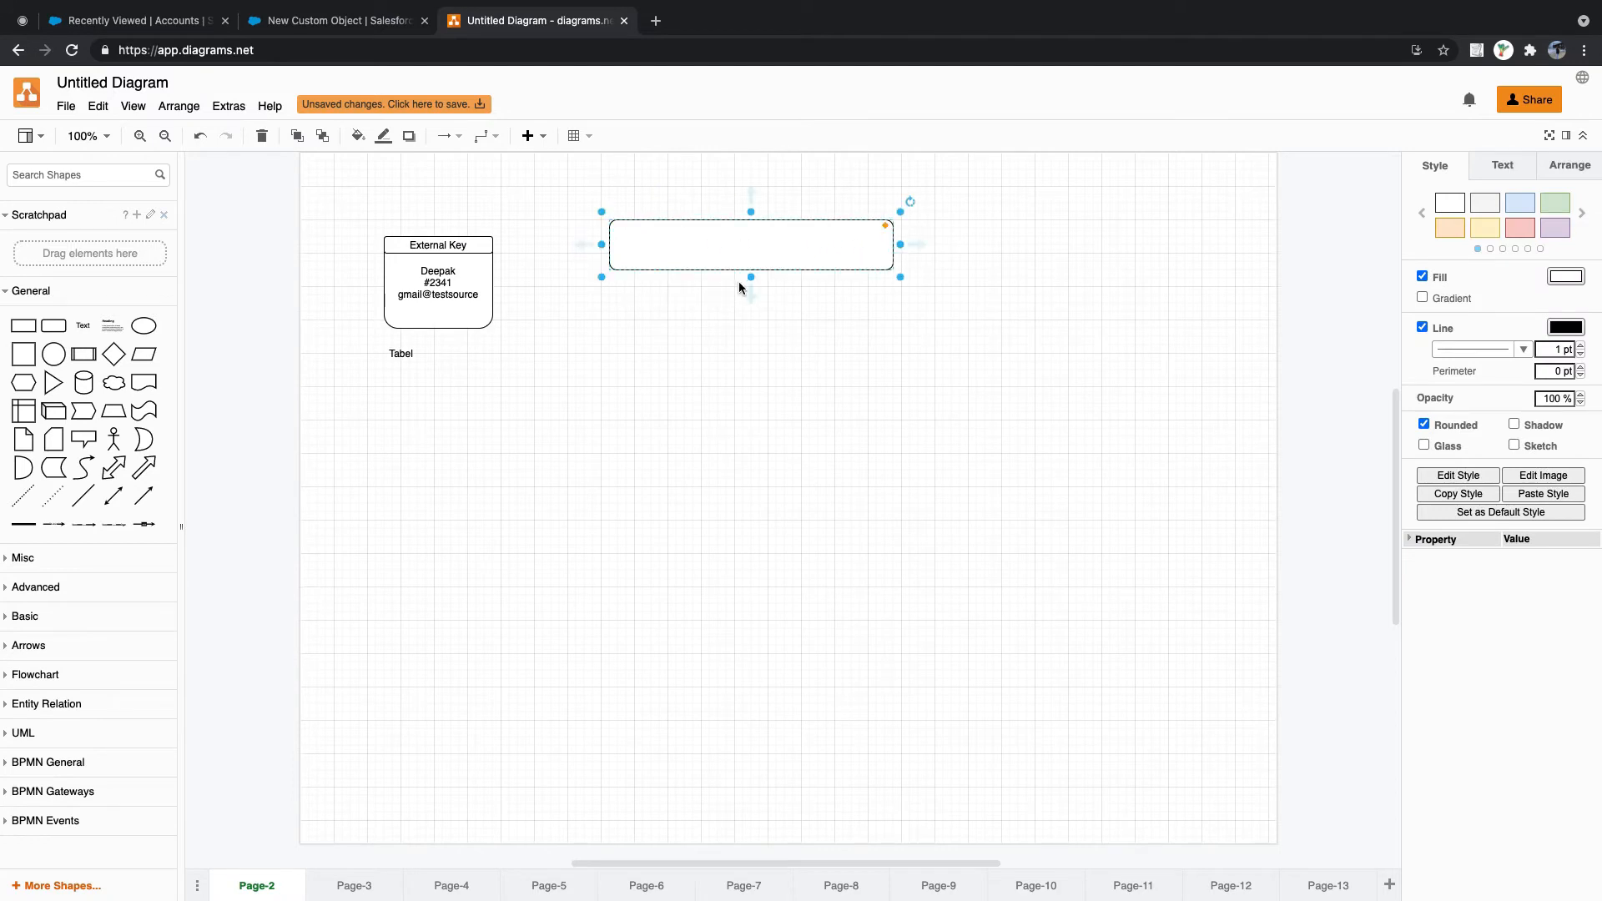
left_click_drag(751, 274, 770, 340)
left_click(1091, 305)
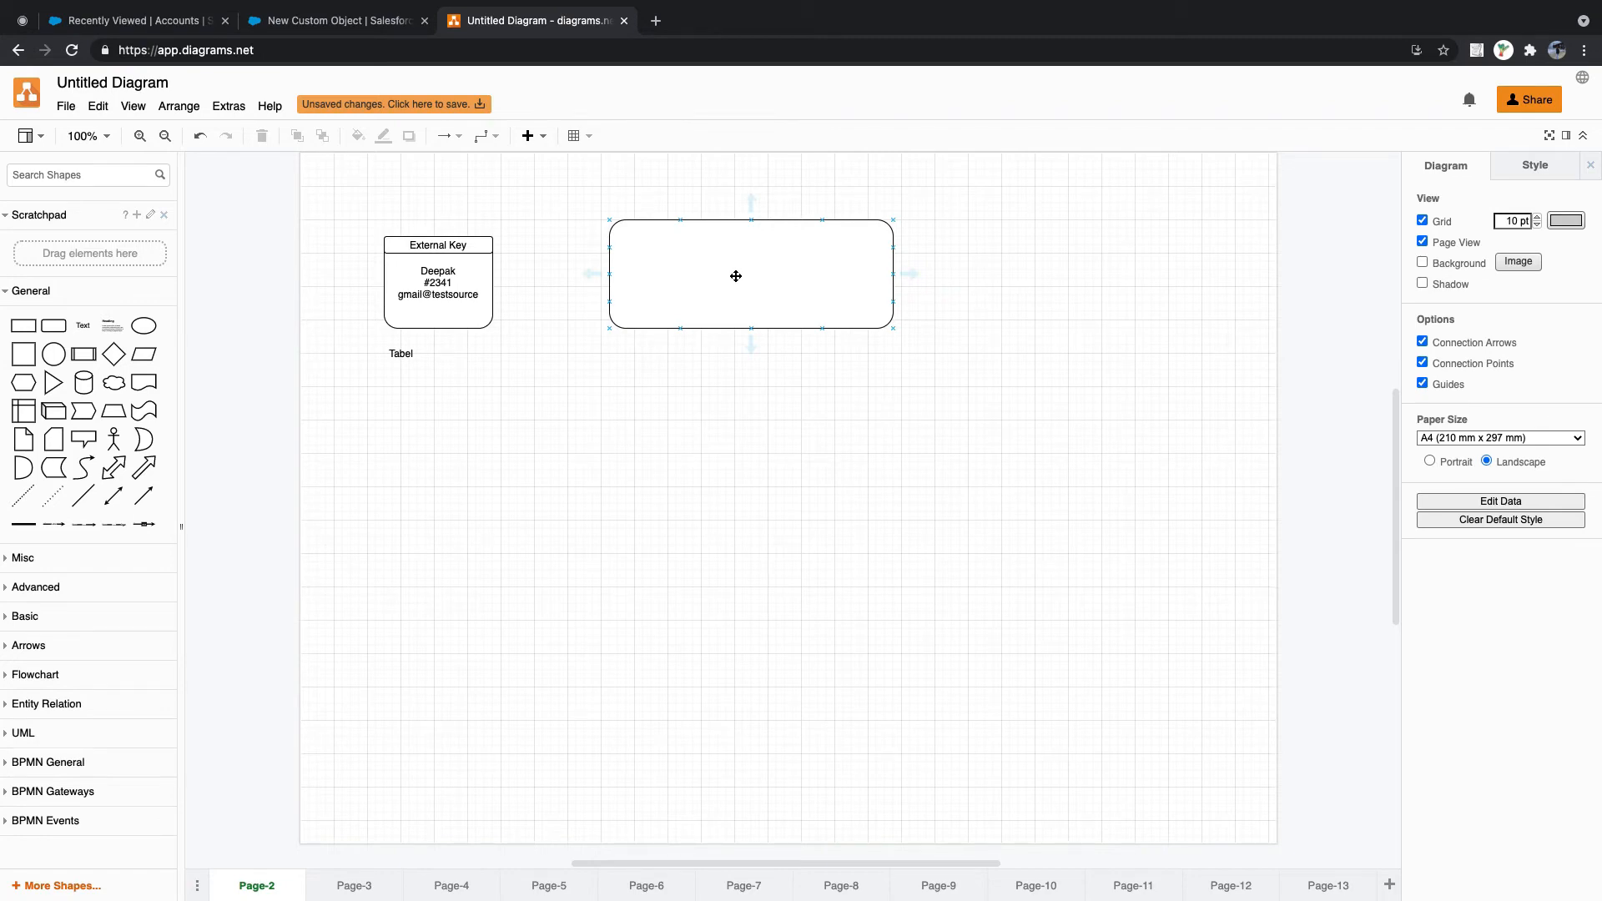
left_click(470, 326)
left_click_drag(53, 326, 613, 223)
left_click_drag(723, 244, 893, 243)
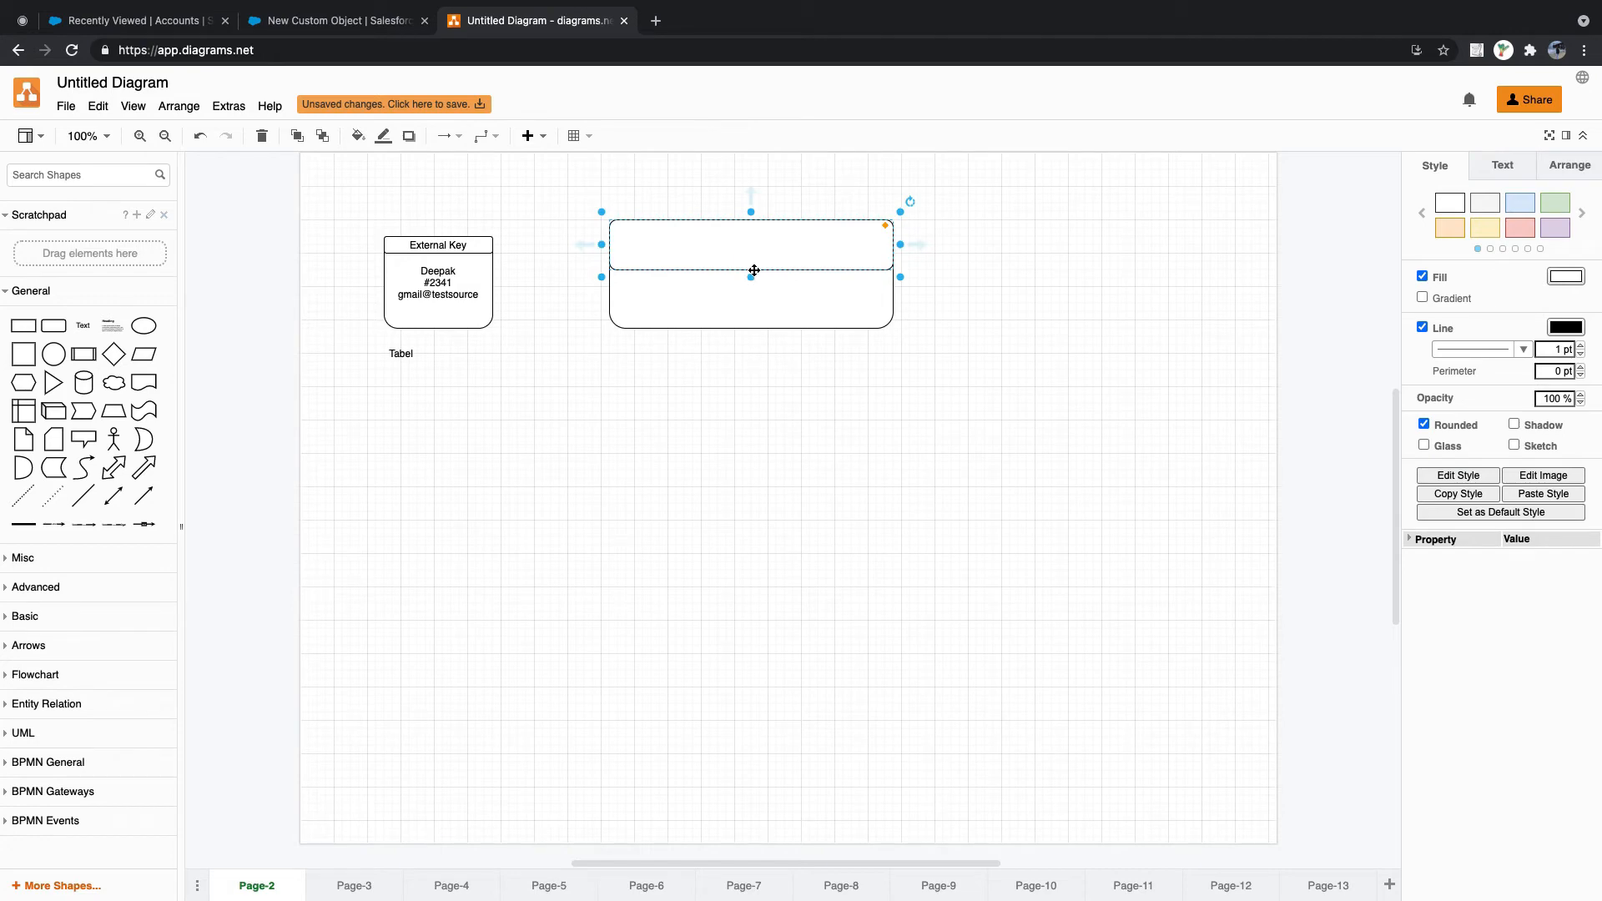
mouse_move(755, 271)
left_mouse_down()
mouse_move(754, 254)
mouse_move(758, 270)
left_mouse_up()
- Switch back to Salesforce and compare the Invoice object's Record Name setting with the Account Name column in the Accounts list
left_click(350, 20)
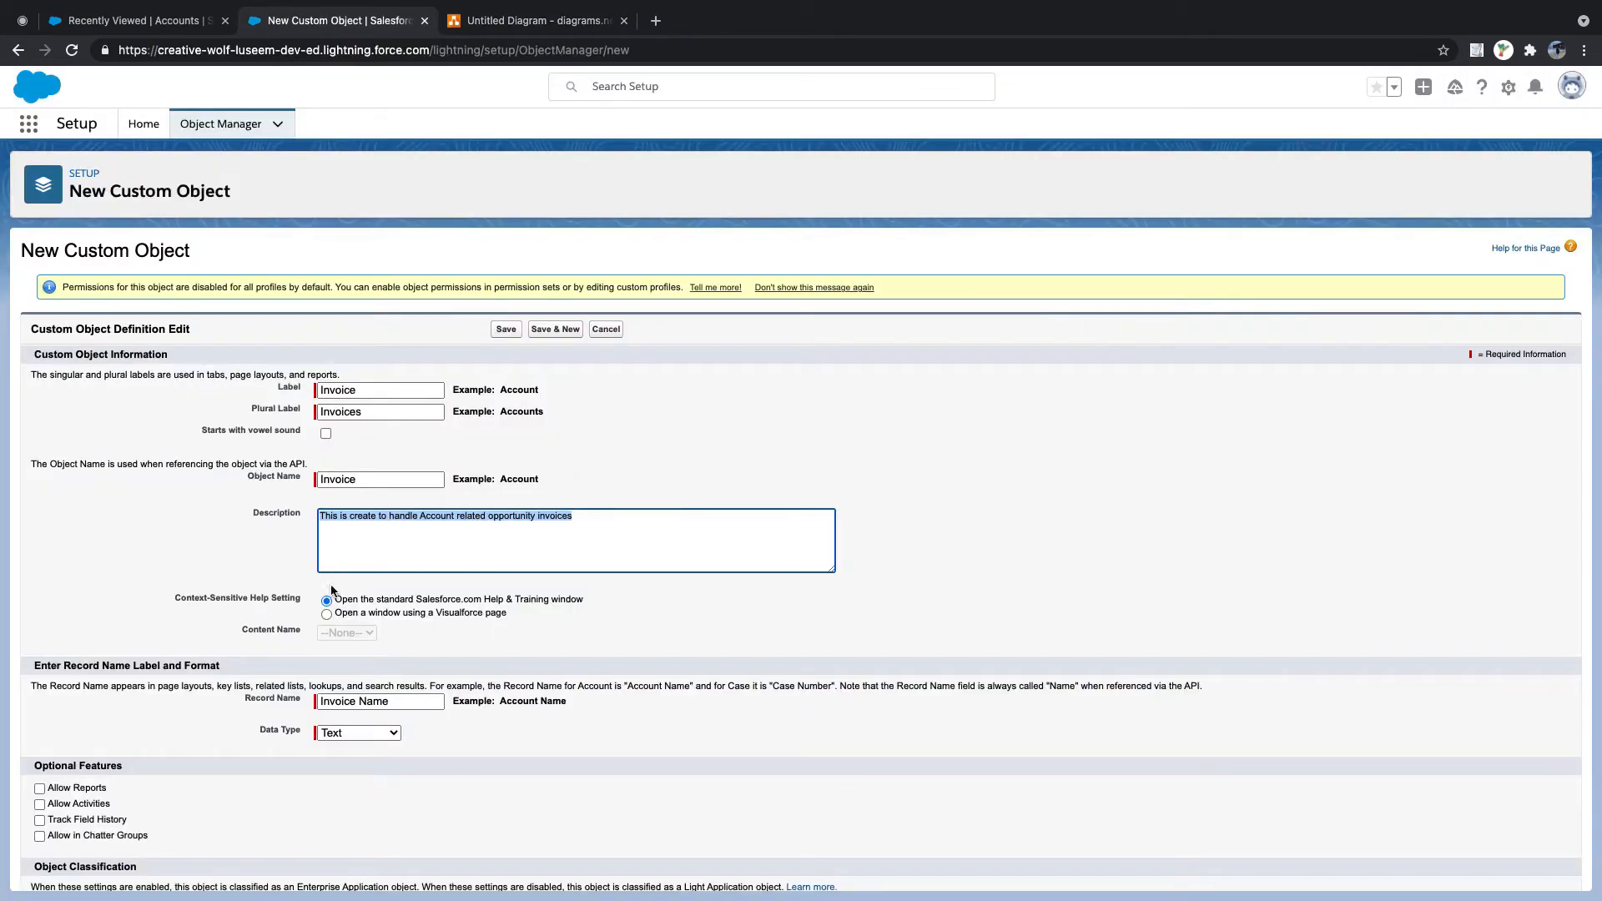
left_click_drag(245, 699, 305, 699)
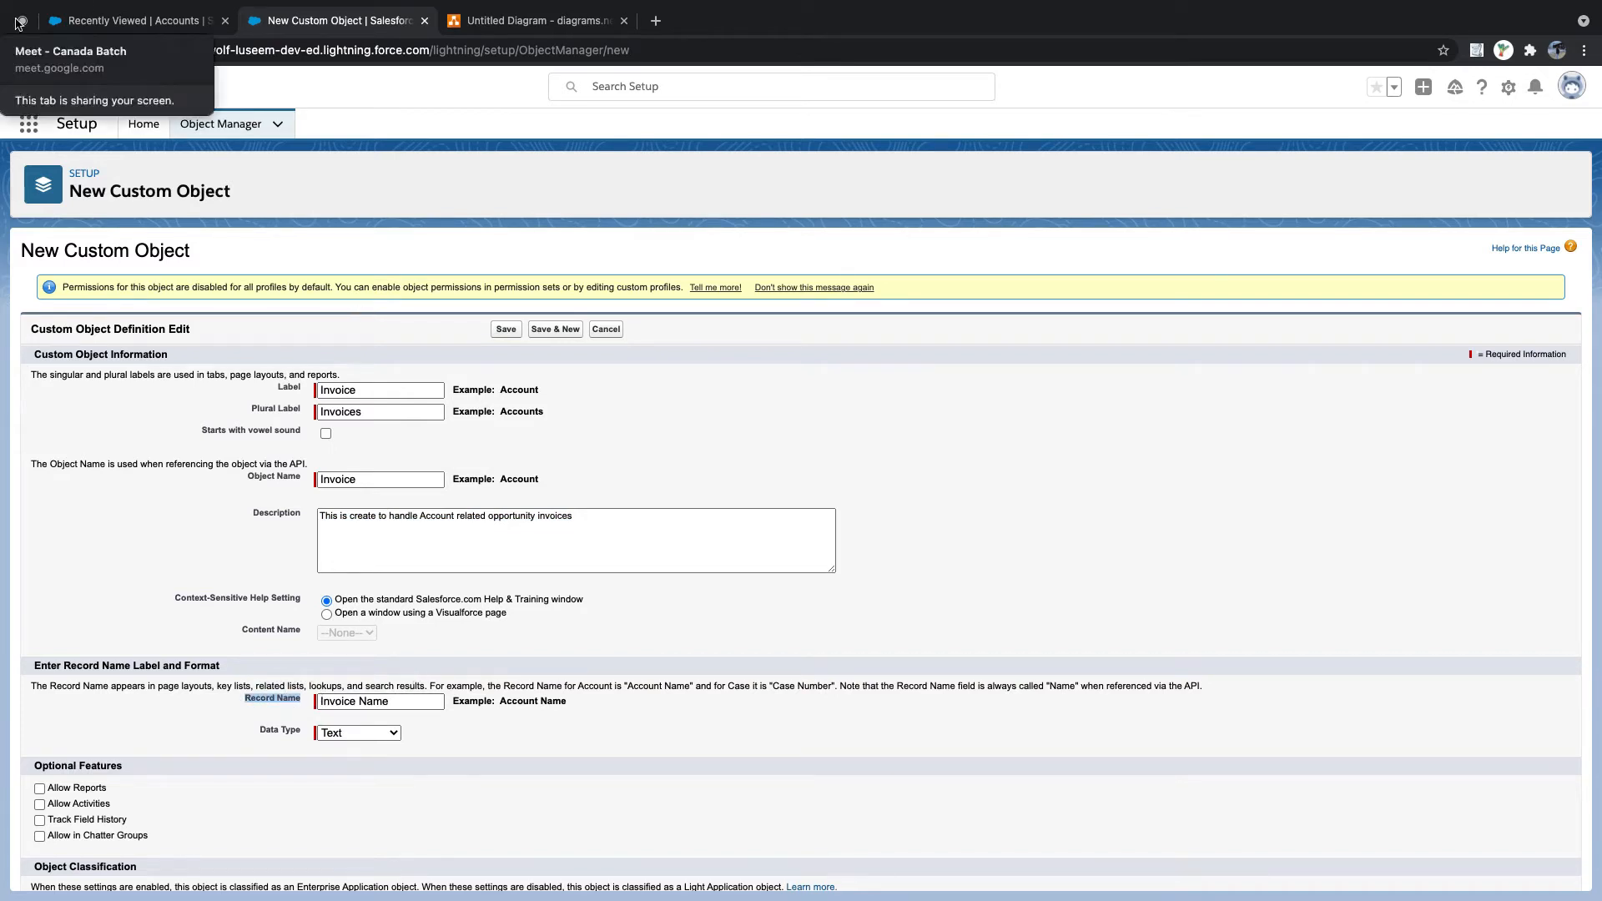
left_click(138, 20)
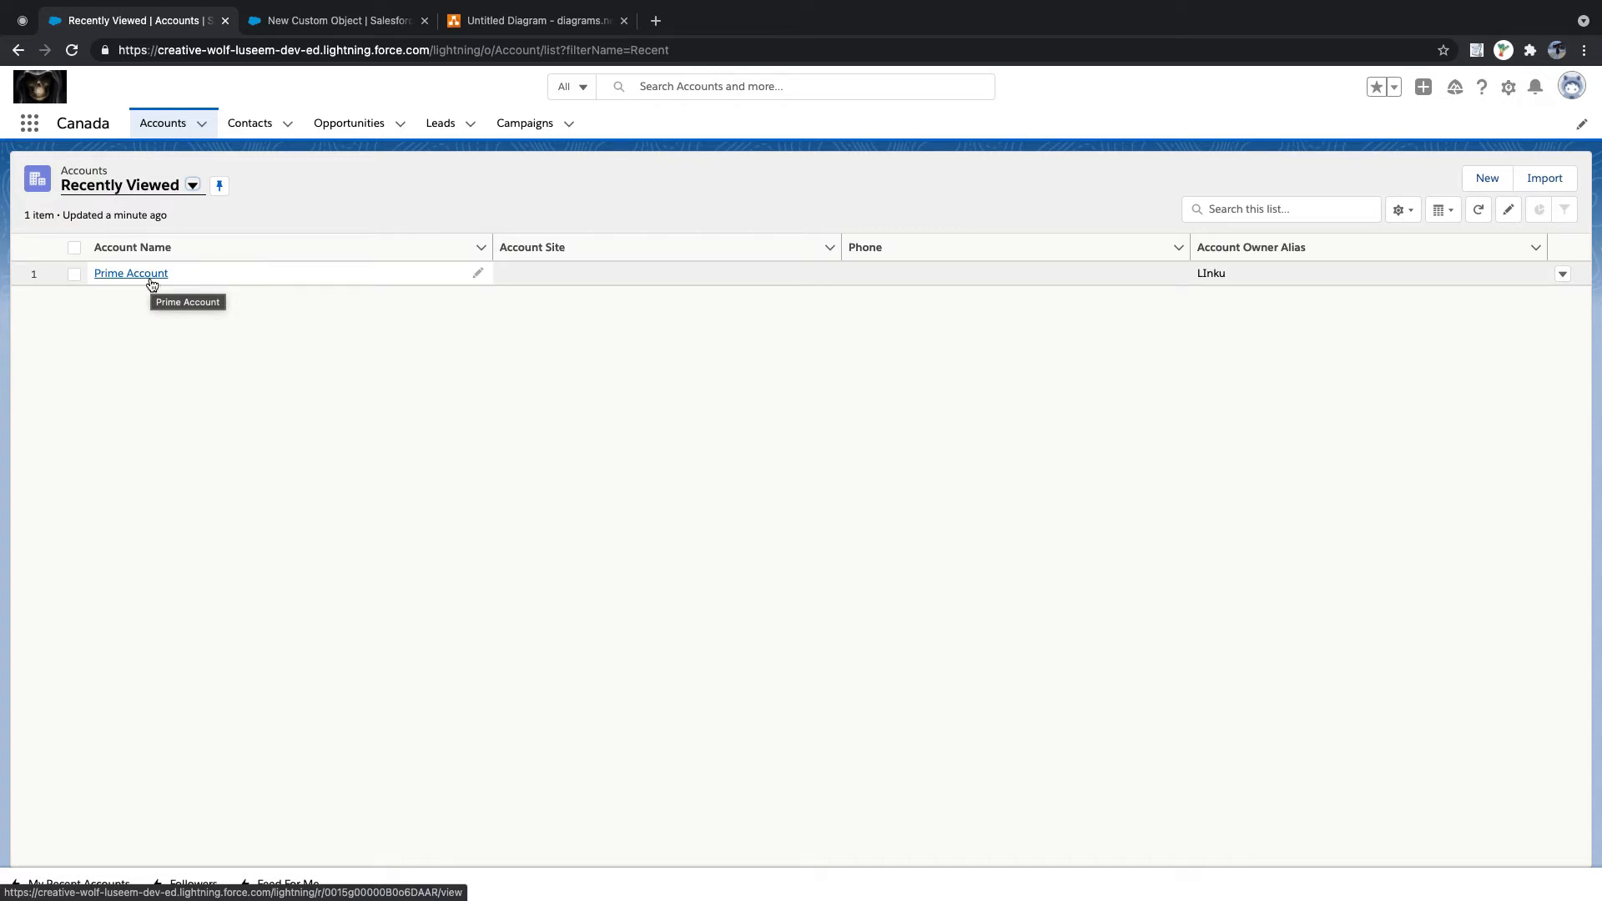
left_click(350, 20)
left_click_drag(33, 666, 301, 683)
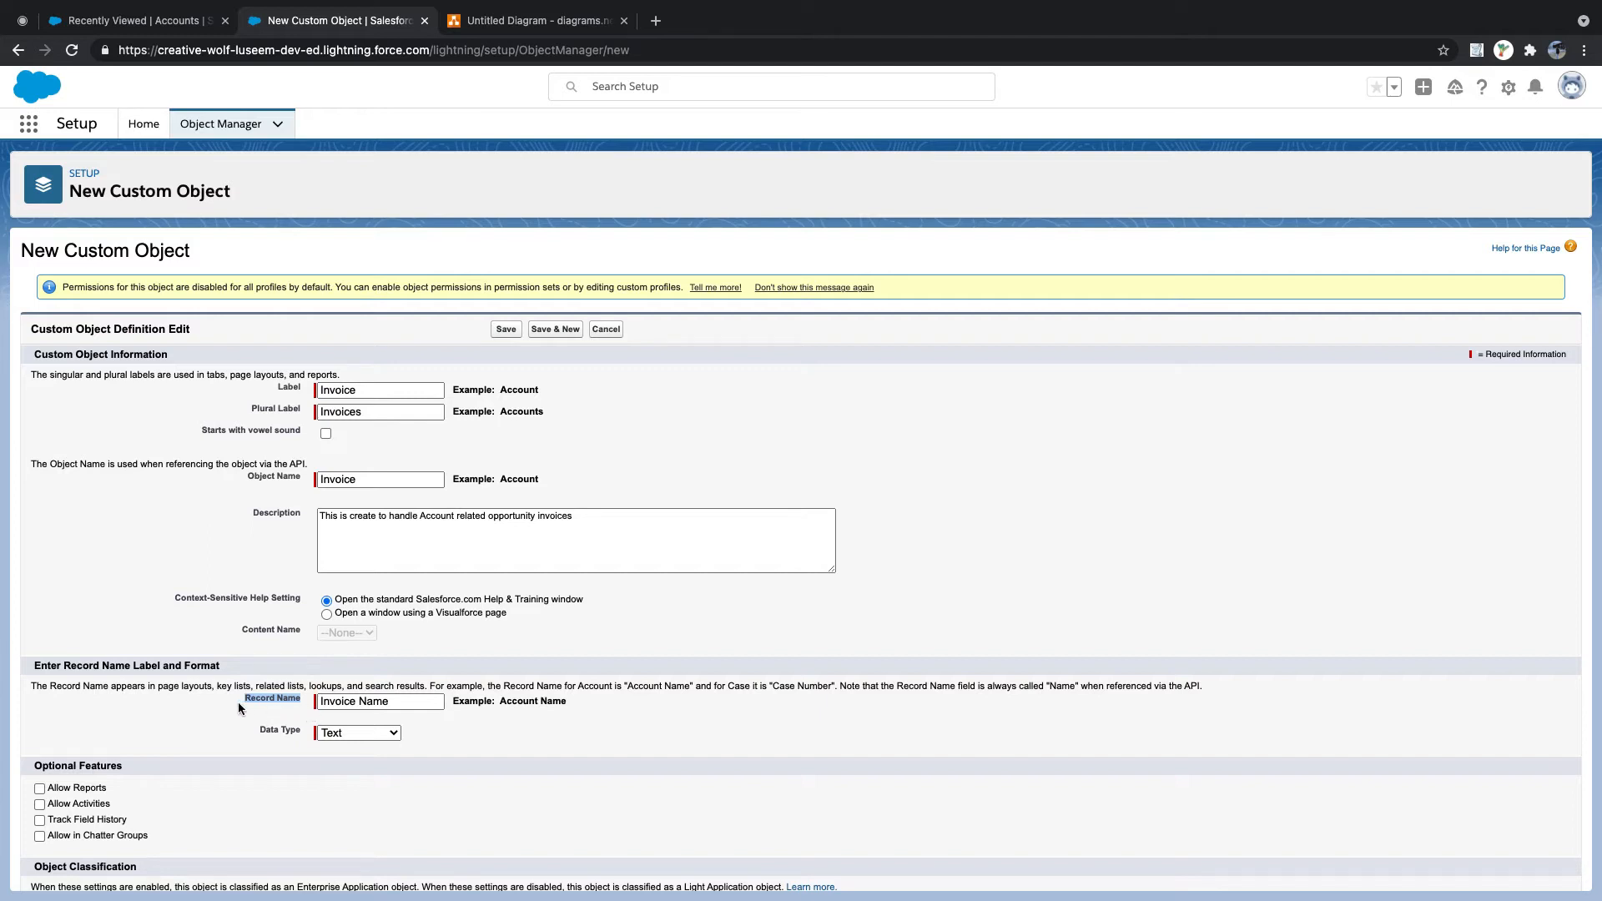
- Replace the Invoice object's record name with "Invoice ID"
left_click(310, 704)
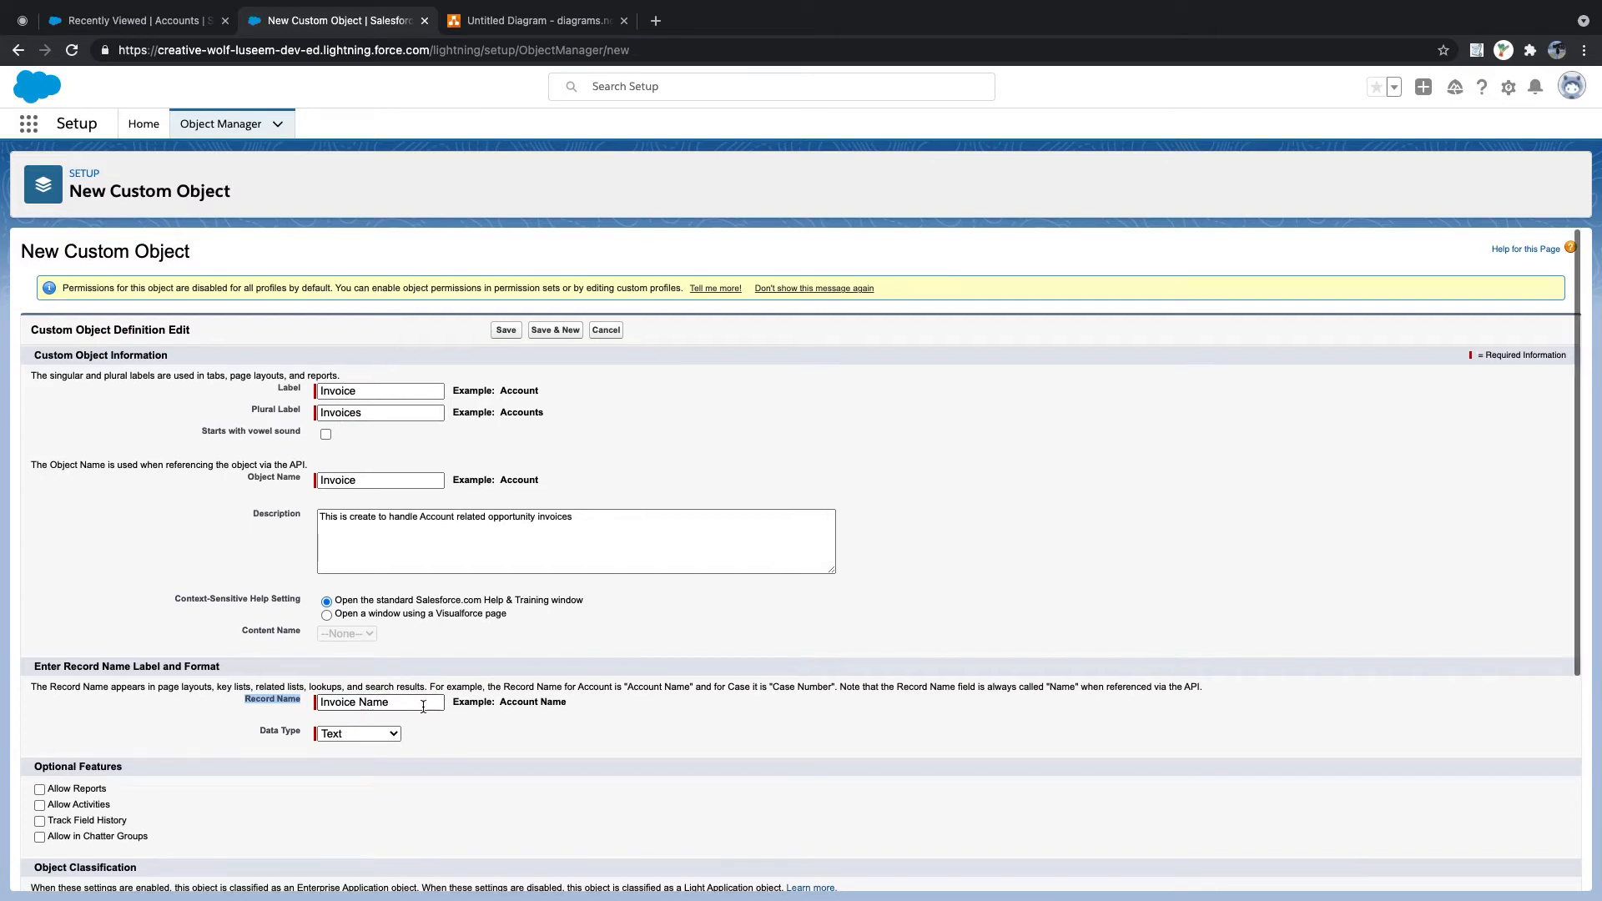
left_click_drag(422, 706, 307, 705)
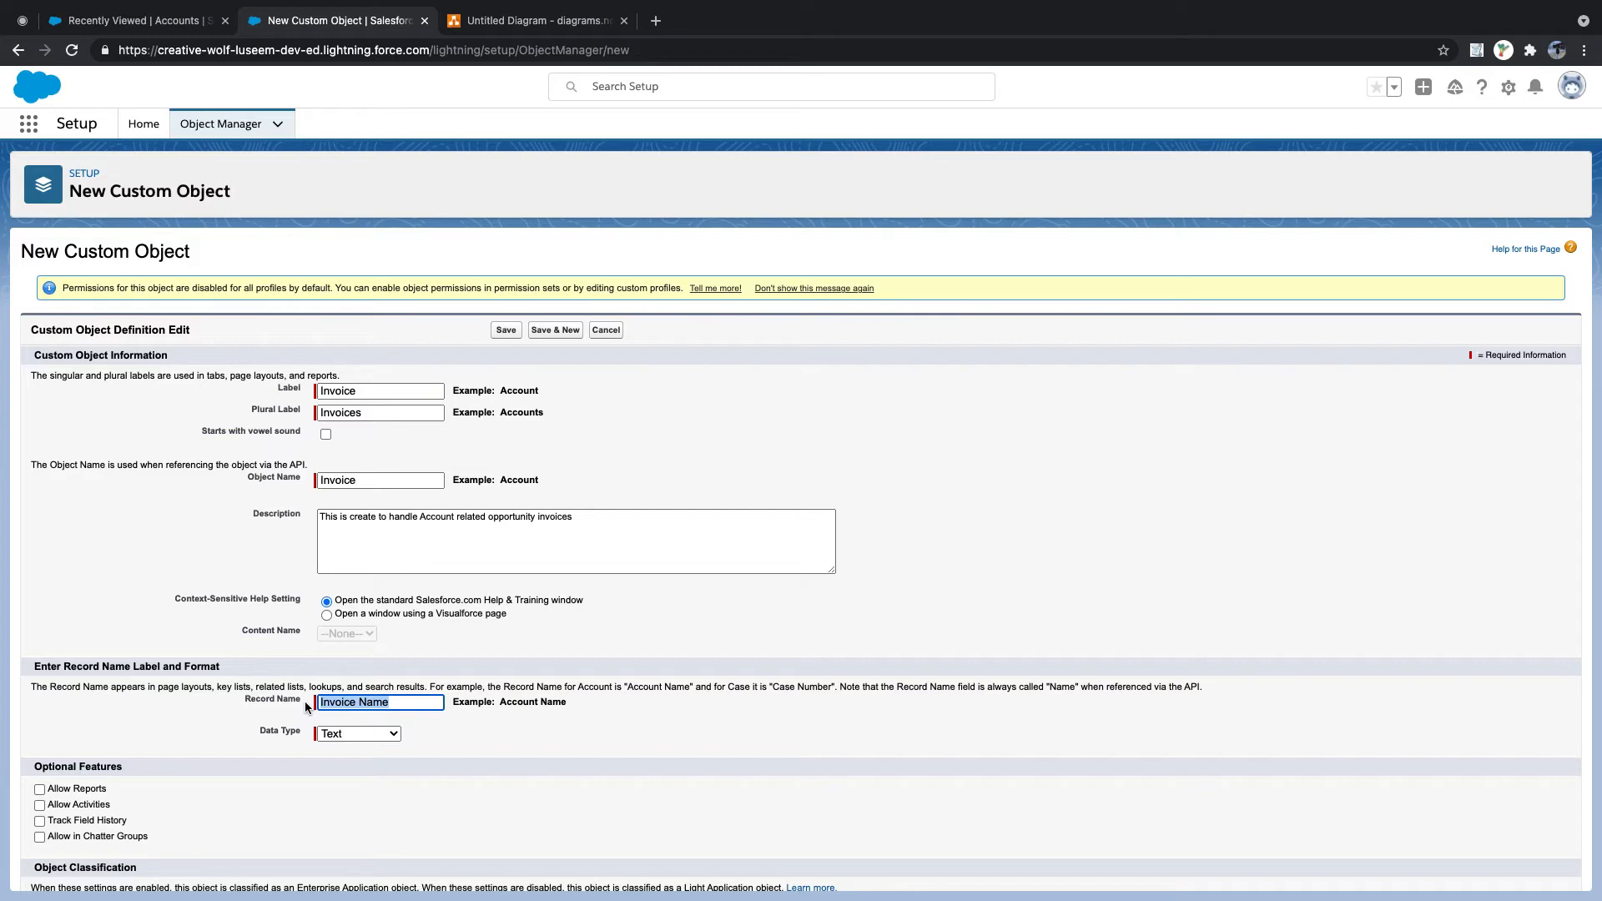
type("Invoice")
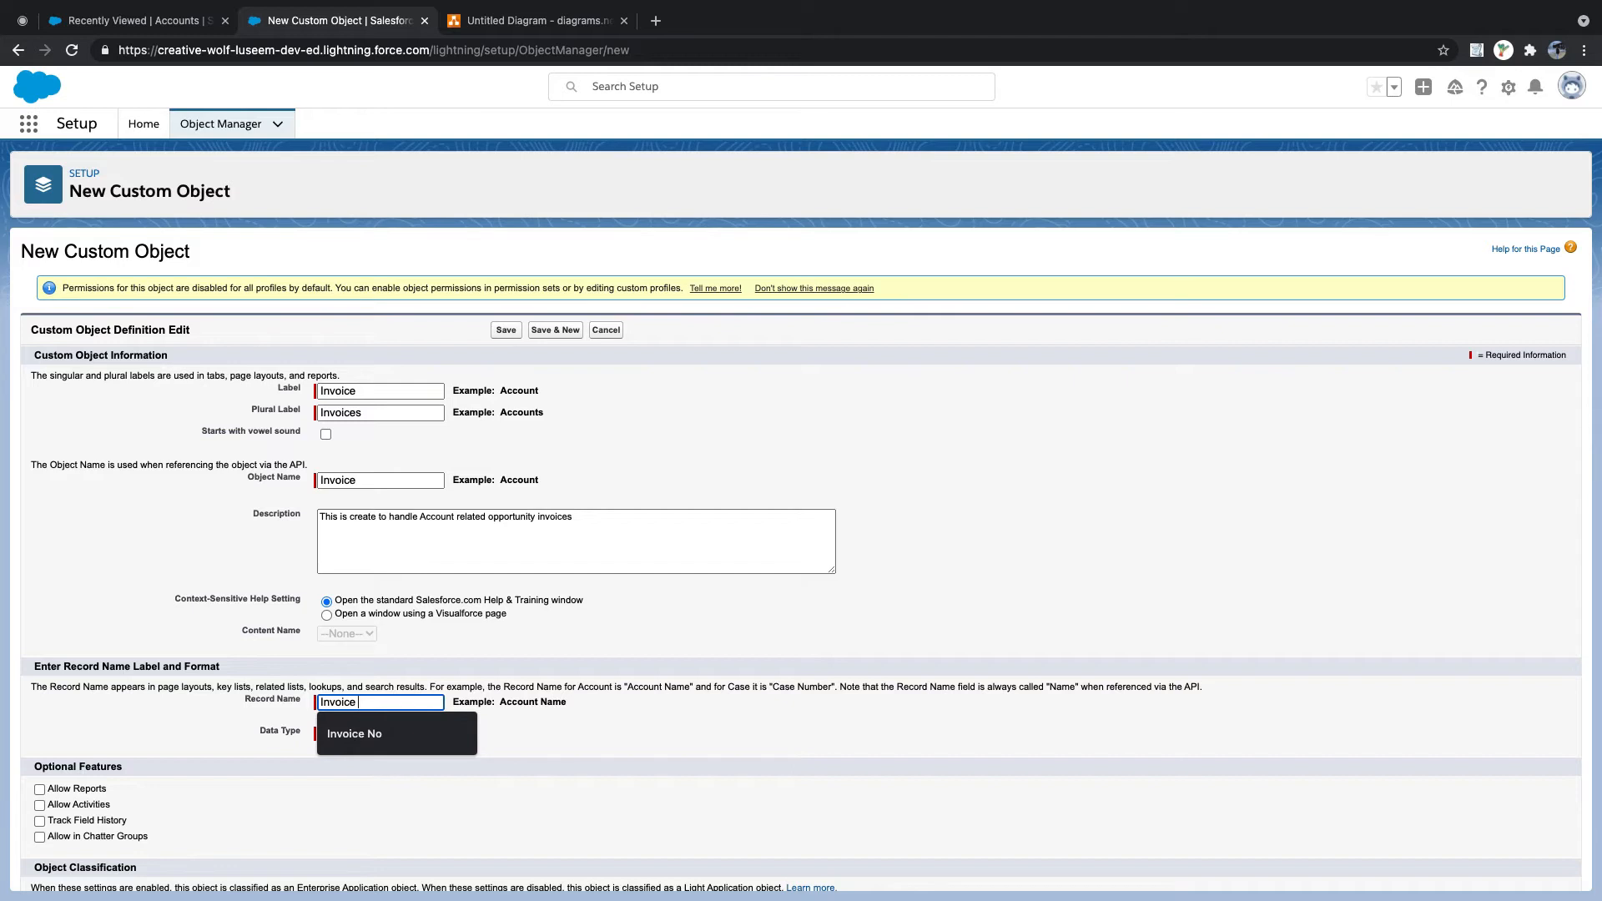
type("ID")
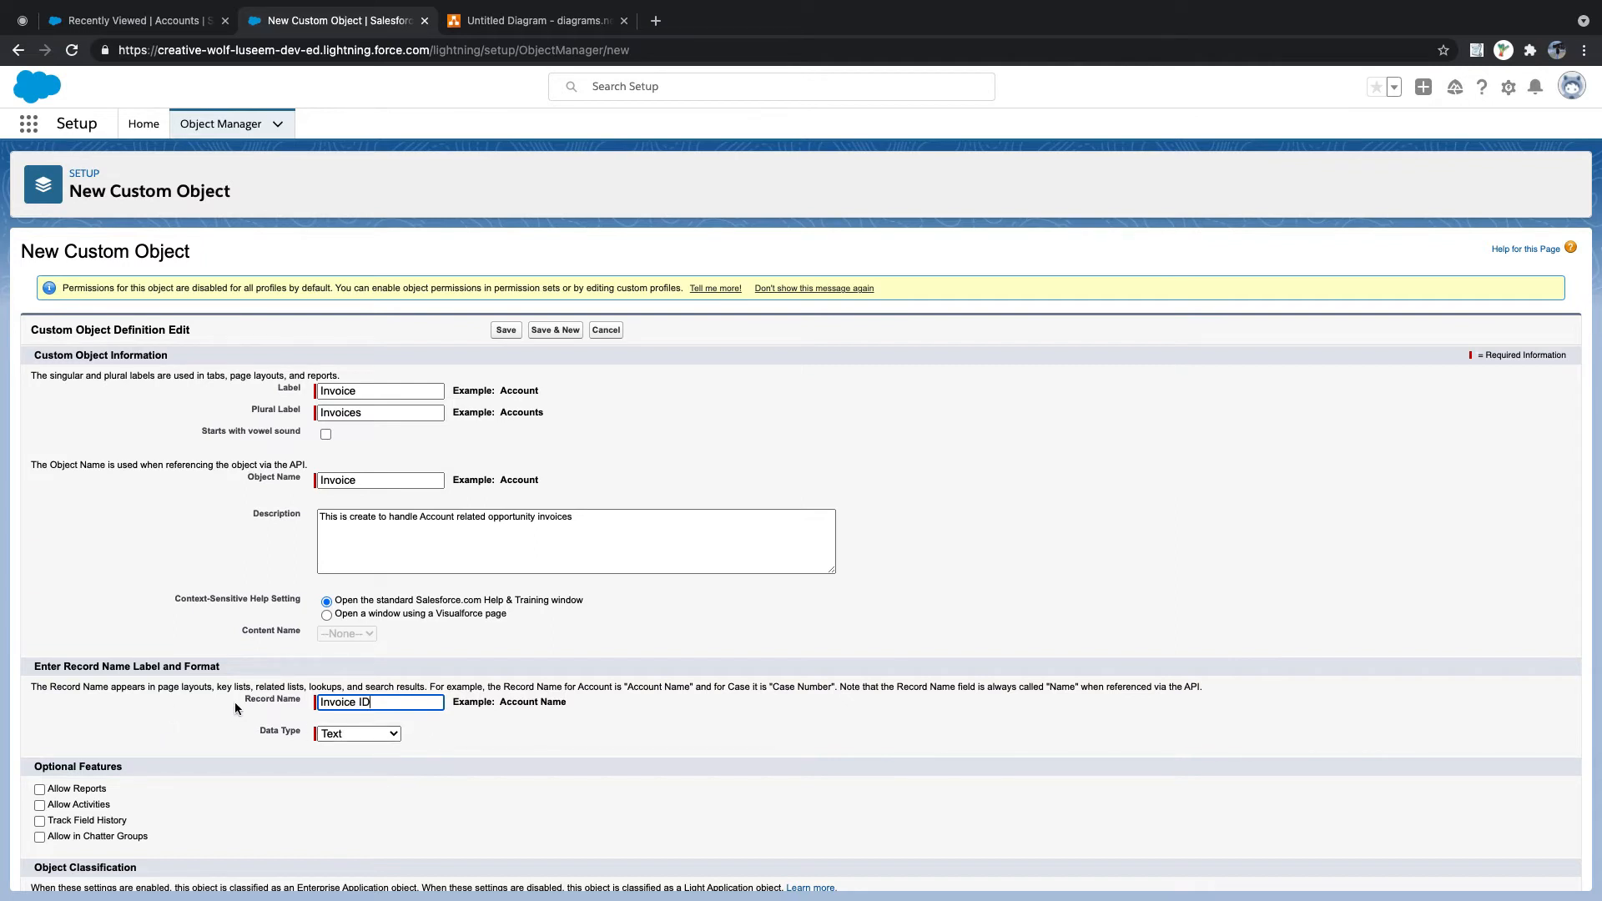
- Change the data type of the Invoice ID record name to Auto Number
left_click_drag(220, 668, 194, 668)
left_click(346, 735)
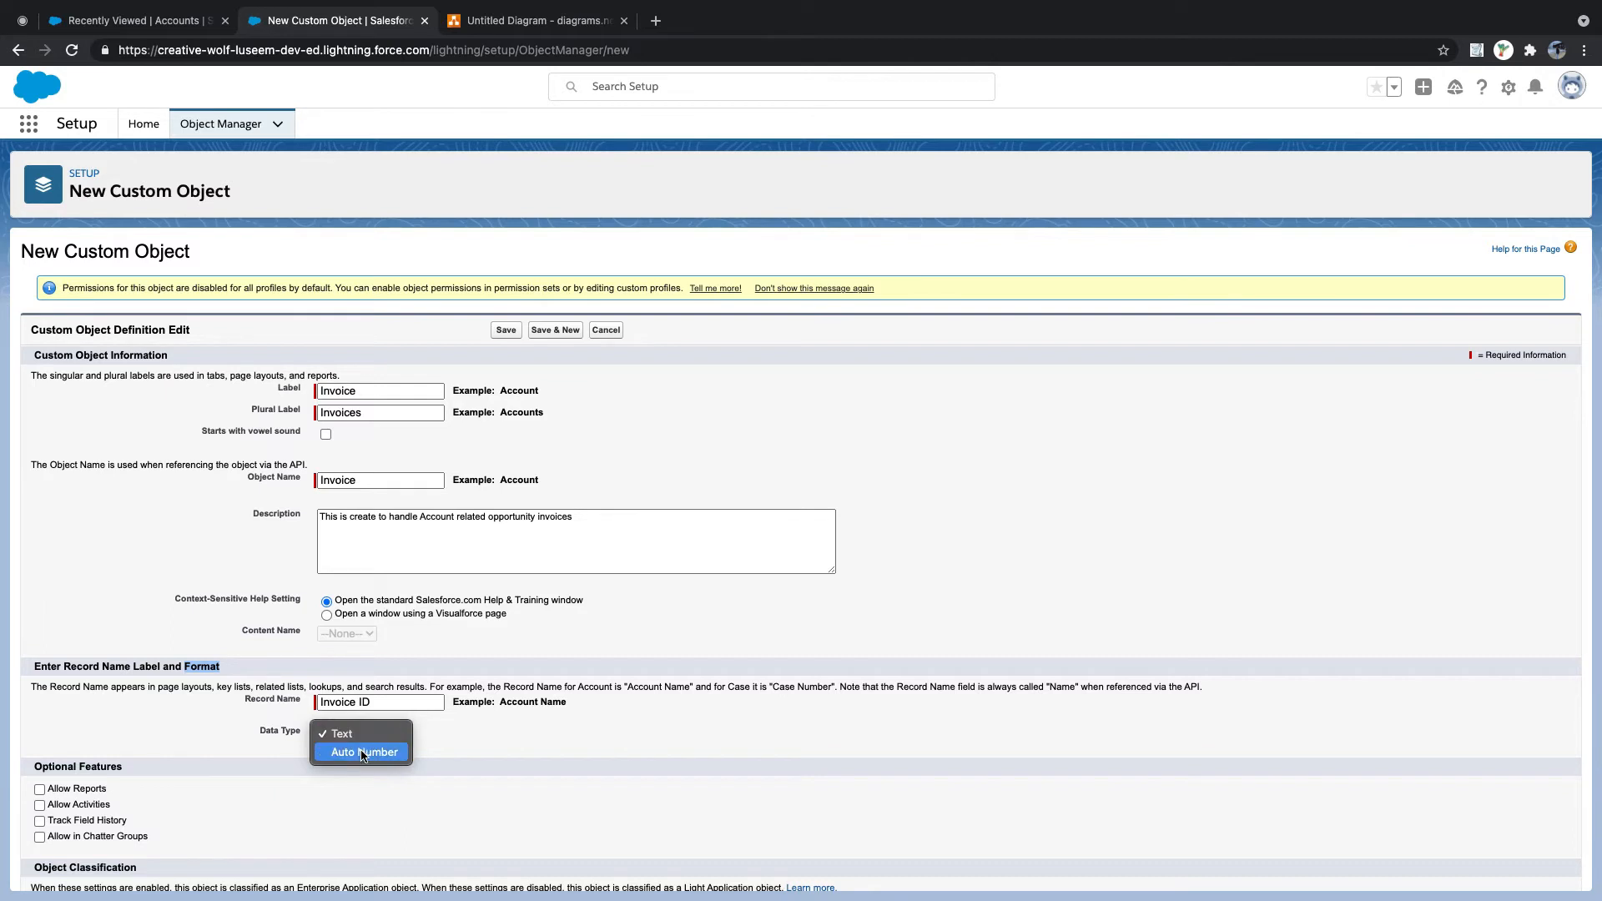
left_click(474, 737)
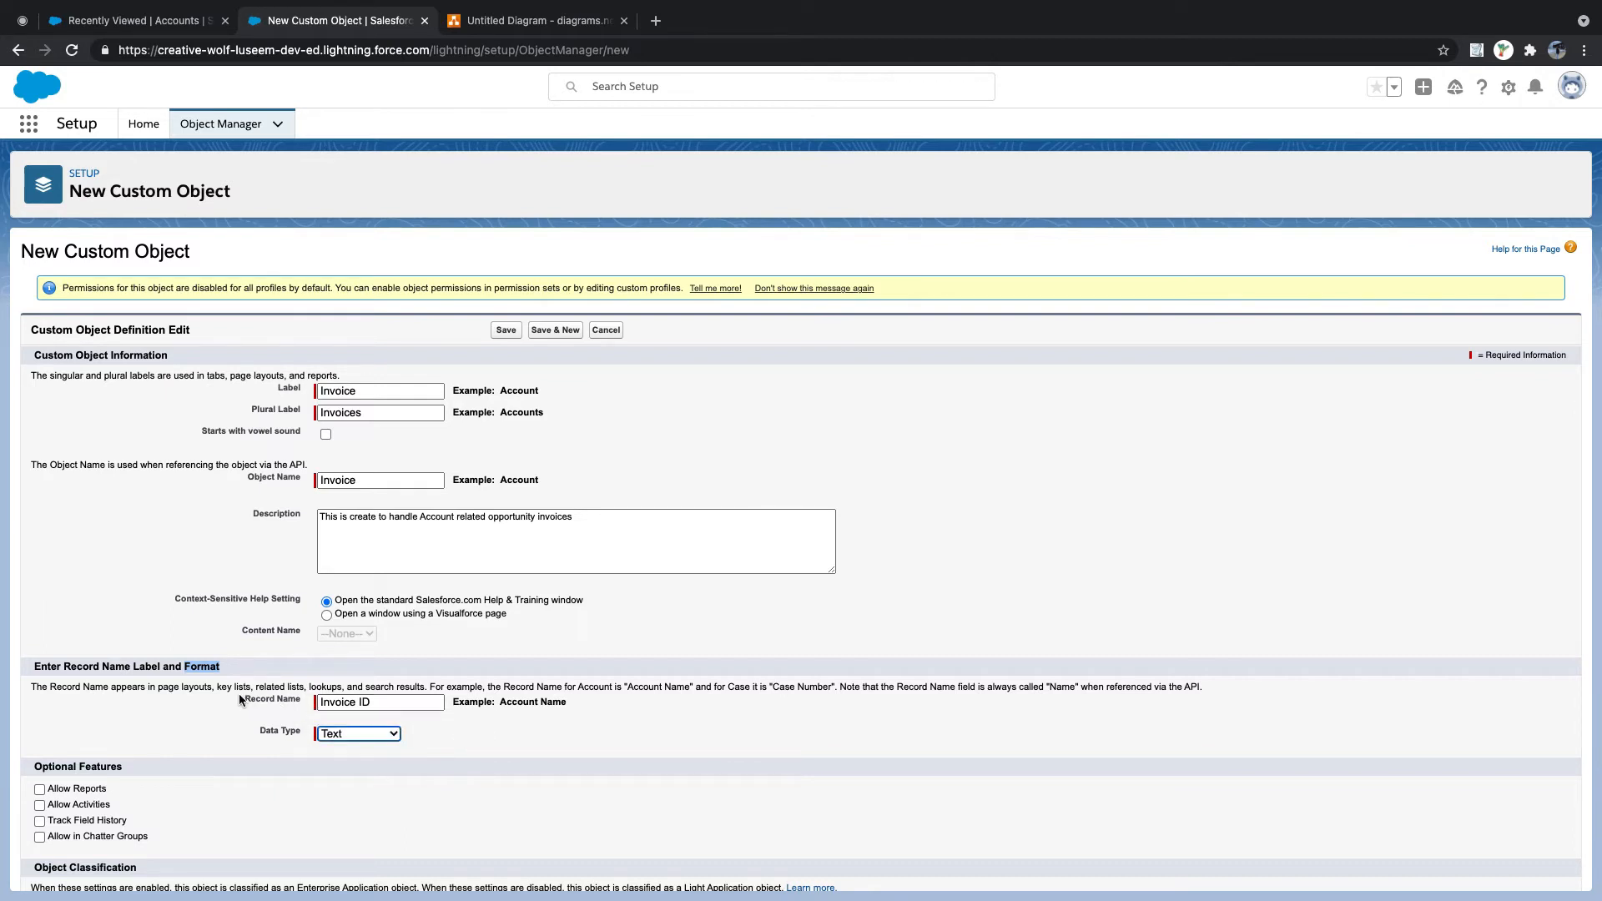
left_click_drag(240, 700, 305, 699)
left_click(367, 732)
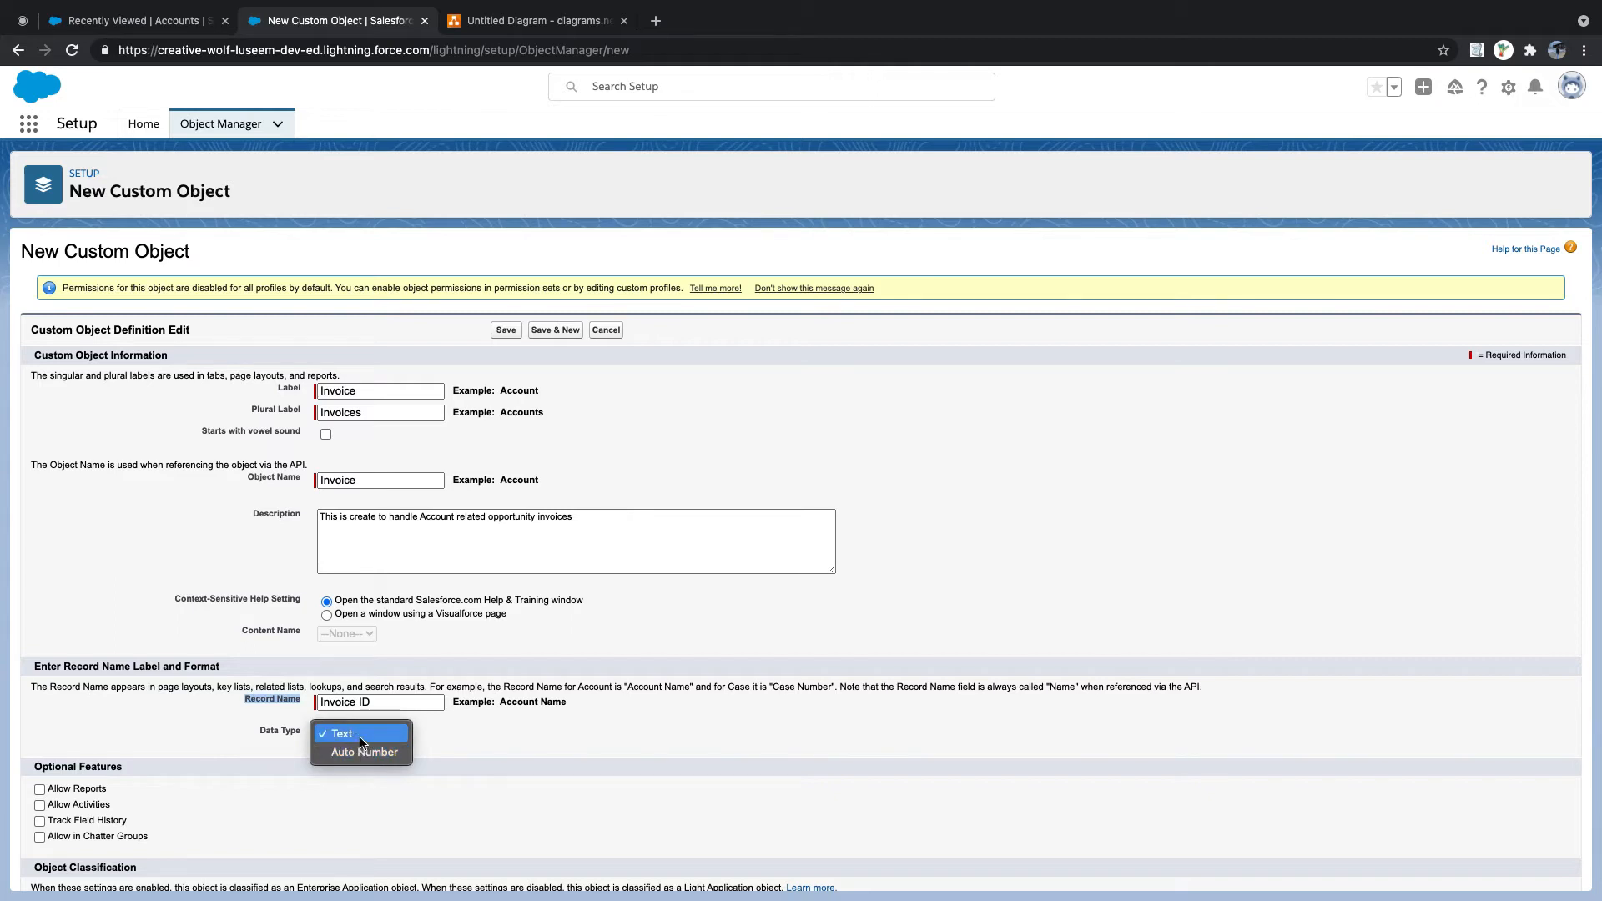
left_click(365, 753)
- Set the auto-number display format to AI-{0} and the starting number to 1
left_click(347, 754)
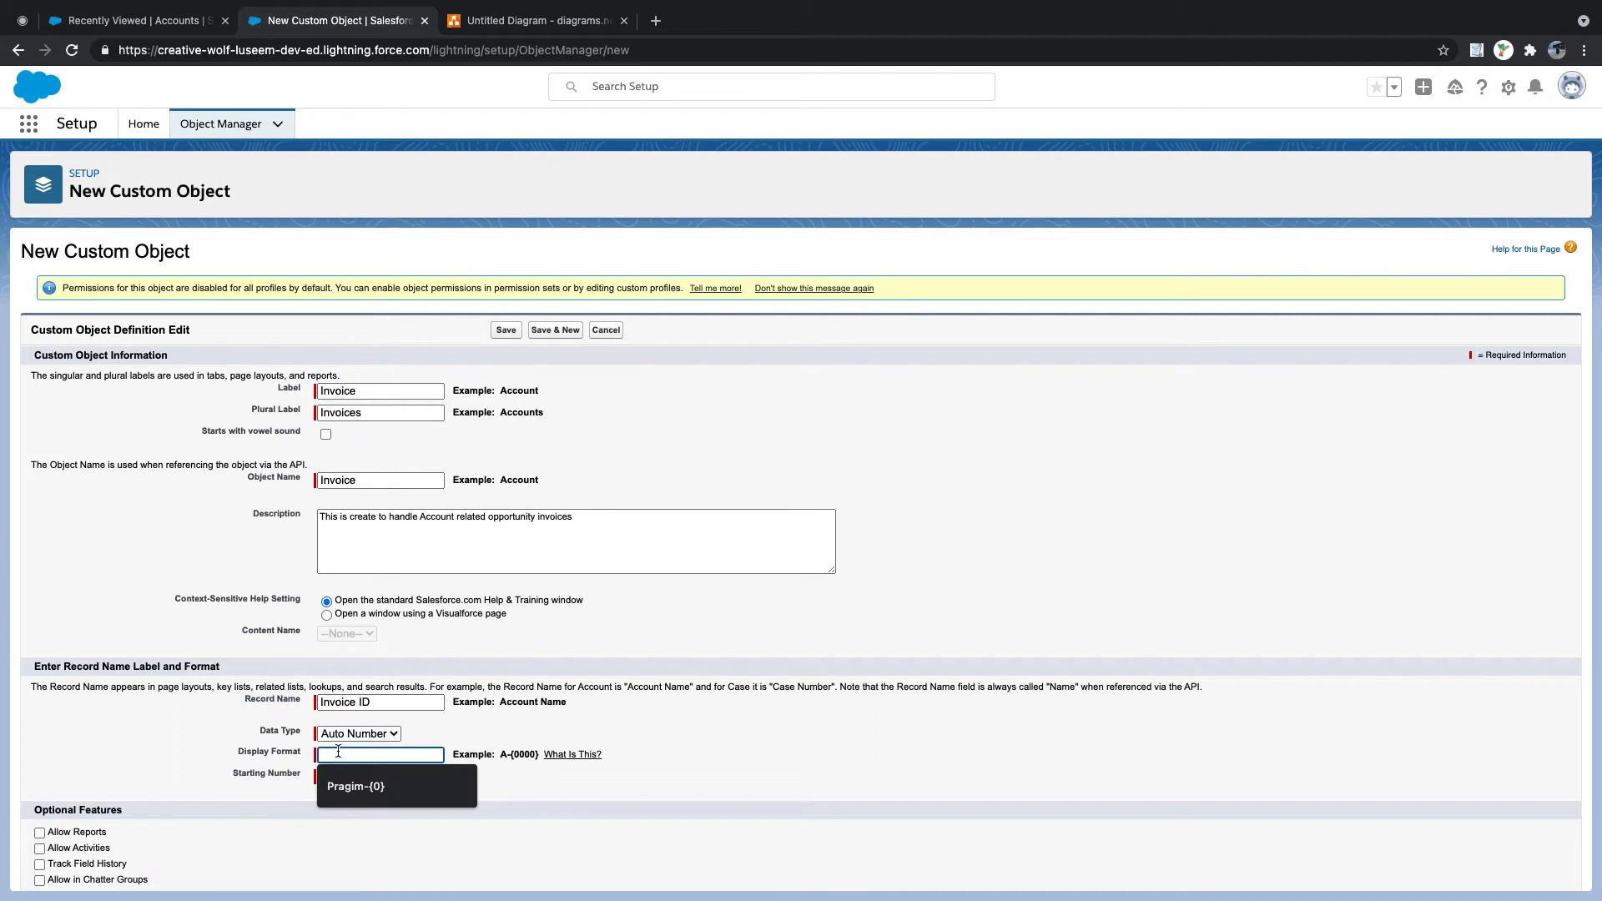
type("A")
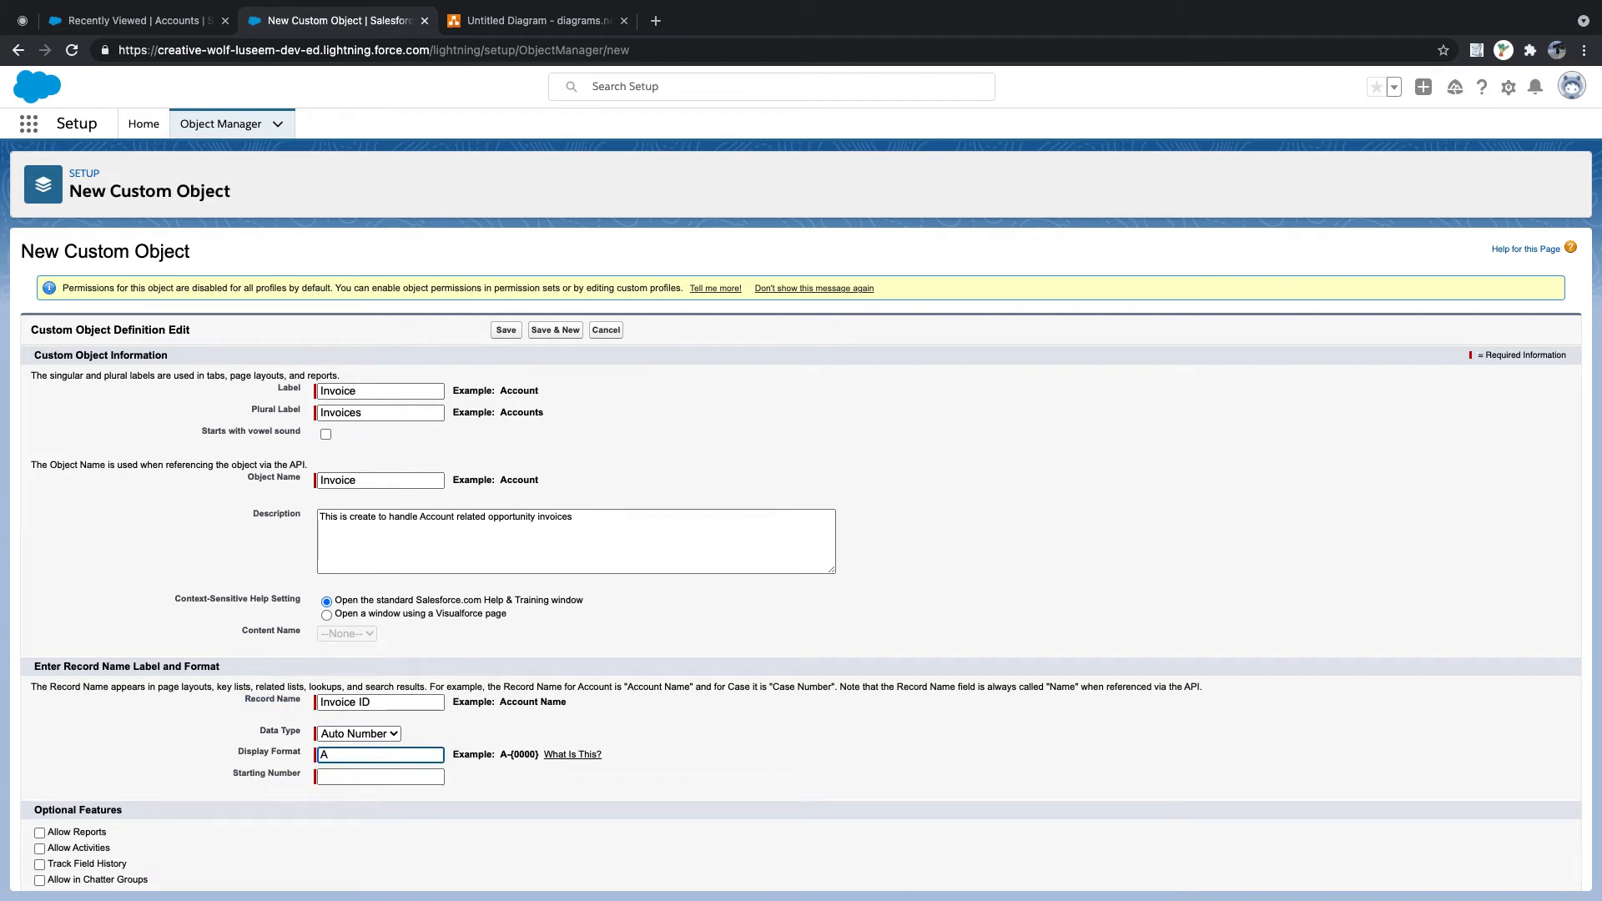
type("I-{}0")
left_click(336, 755)
left_click(322, 756)
left_click_drag(323, 756, 336, 756)
left_click(345, 773)
type("1")
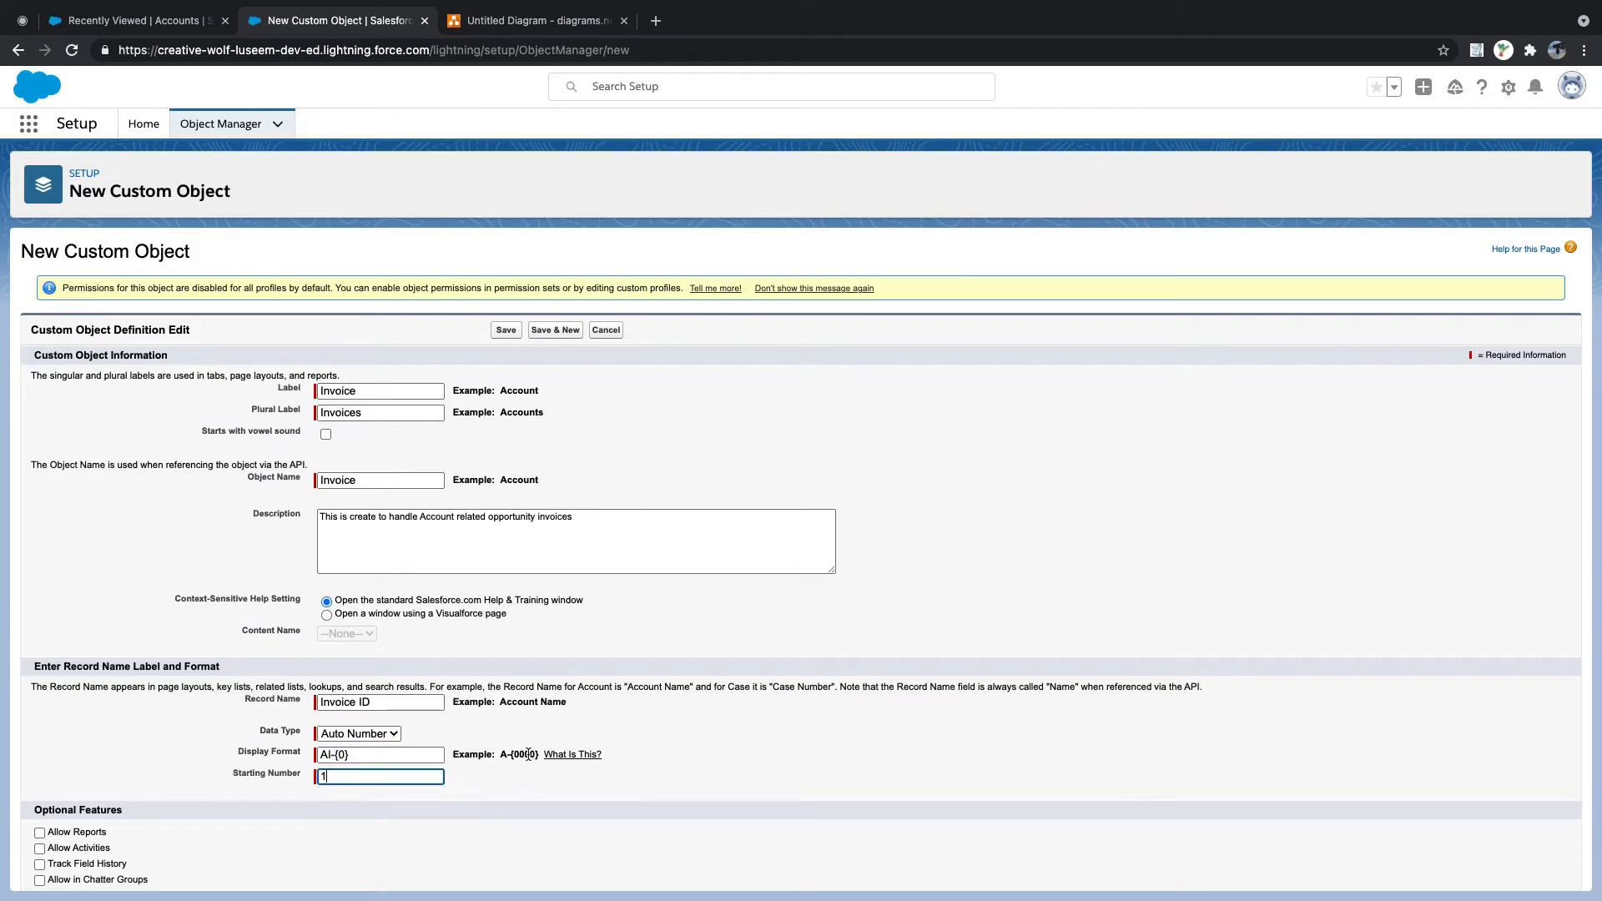
left_click(618, 755)
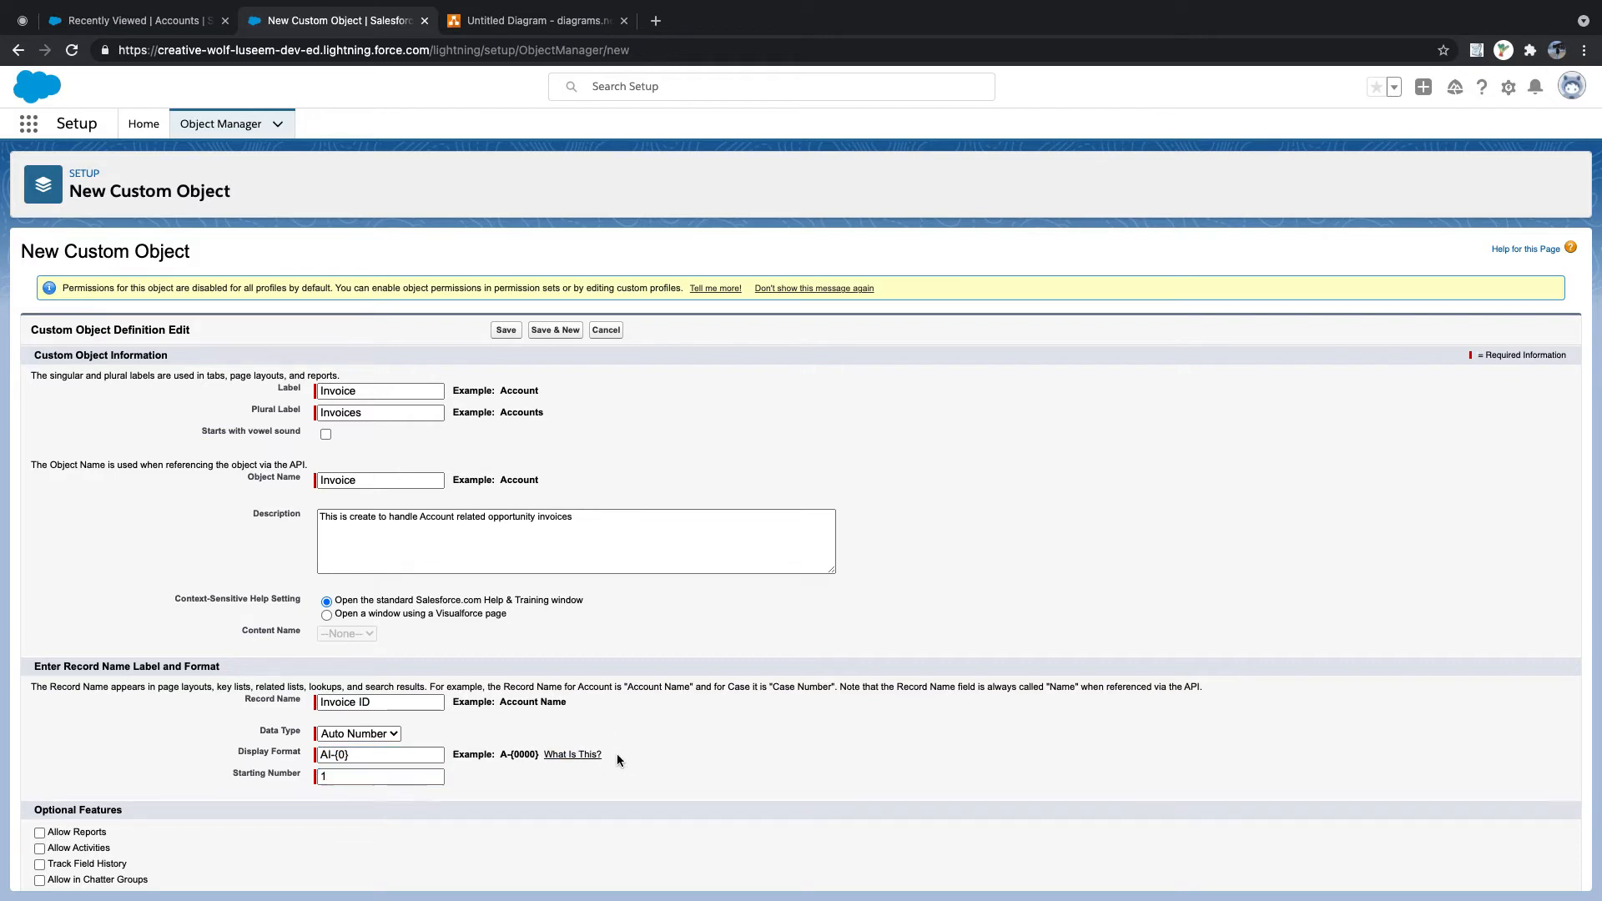
- Append the sample number AI-100 to the display format and remove it again
double_click(325, 776)
left_click(382, 755)
type("AI-1")
type("100")
left_click_drag(383, 755, 350, 755)
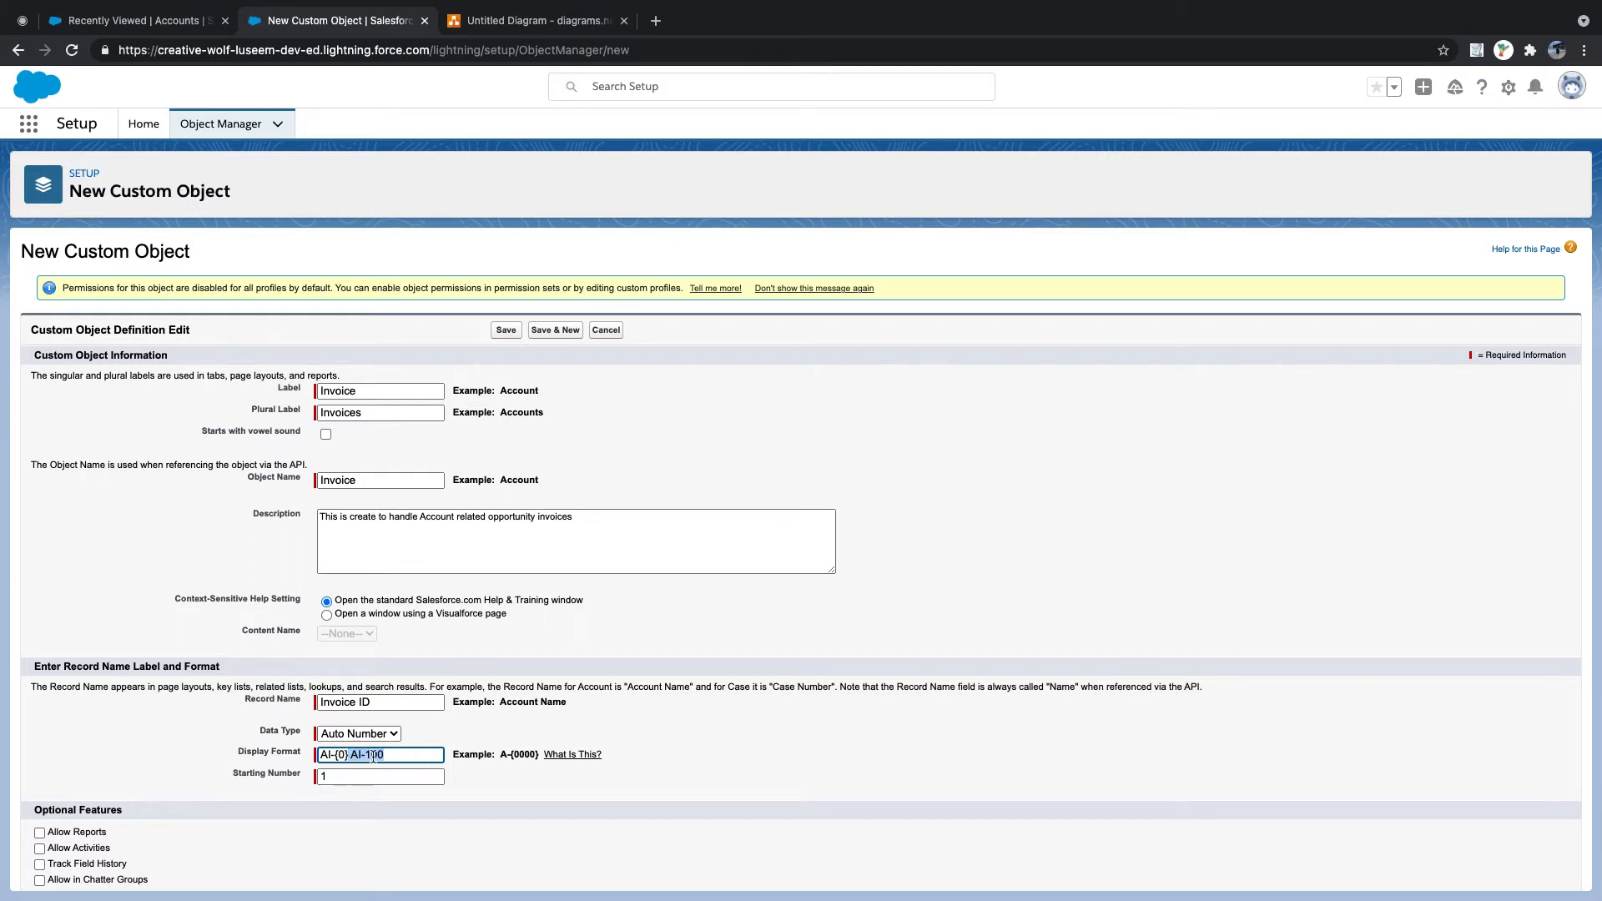
key("BackSpace")
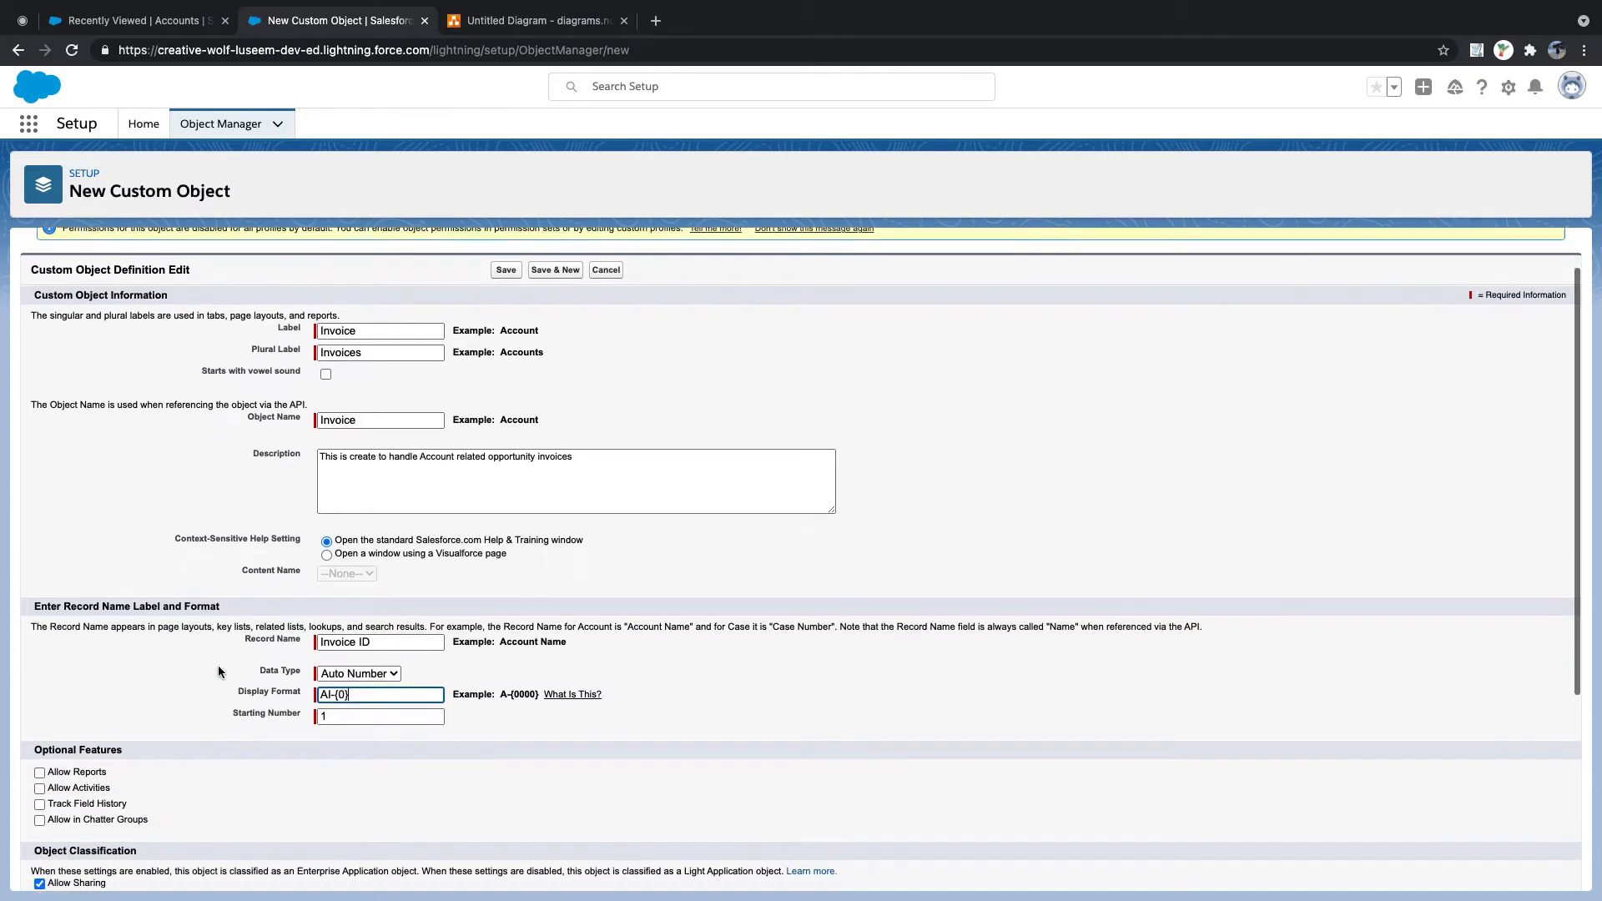
- Enable Allow Reports among the Invoice object's optional features
scroll(218, 664, "down", 2)
scroll(218, 664, "down", 3)
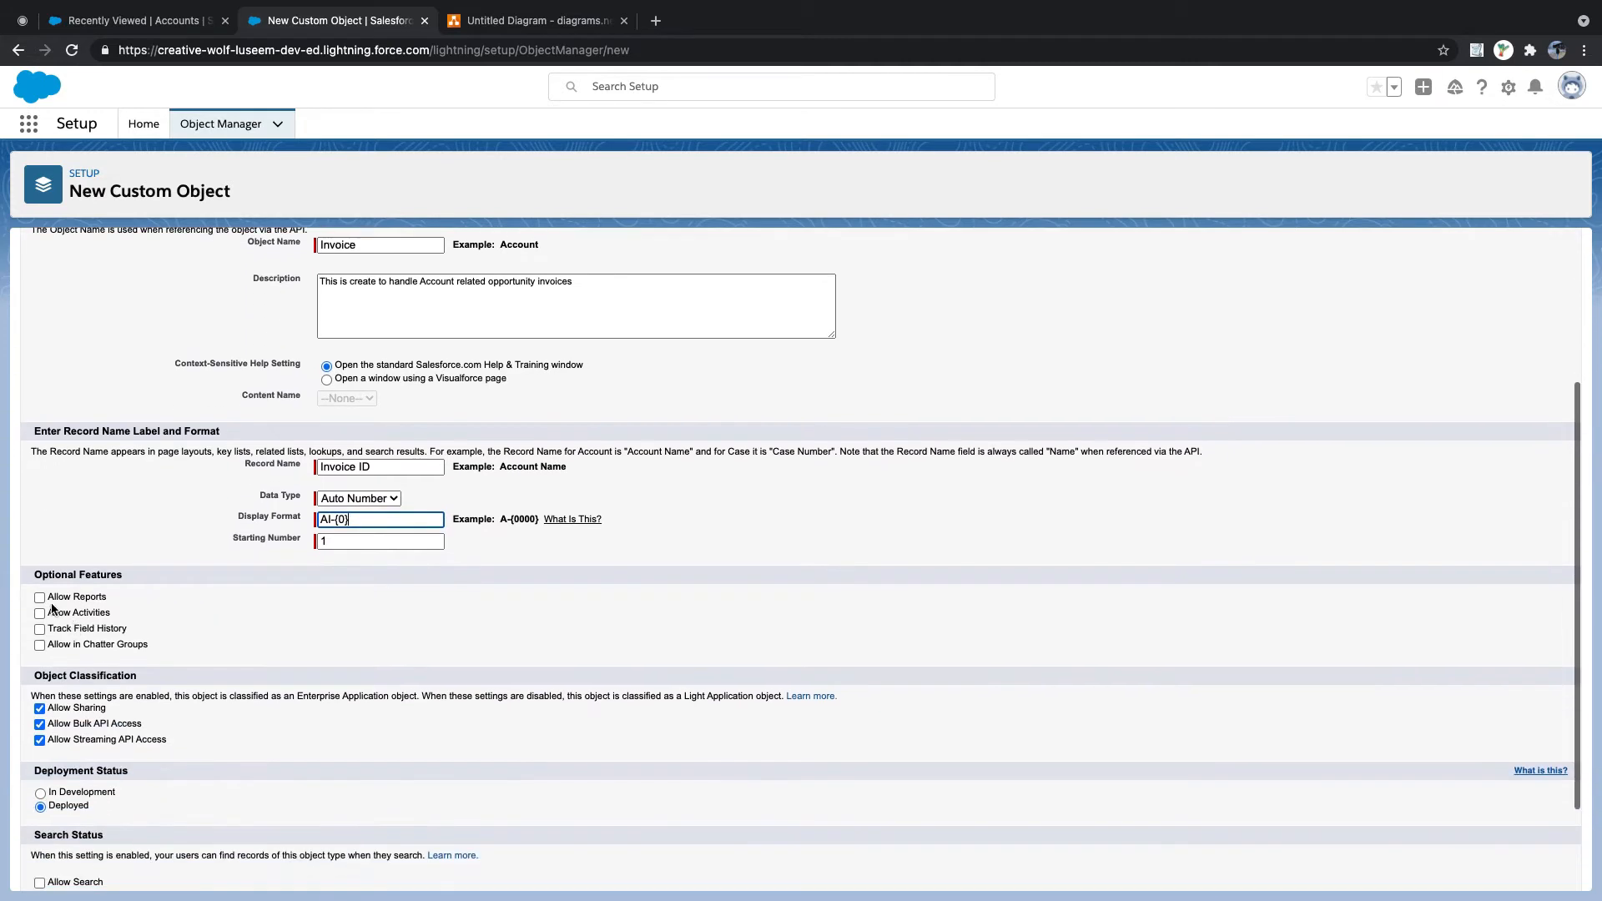
scroll(452, 535, "up", 5)
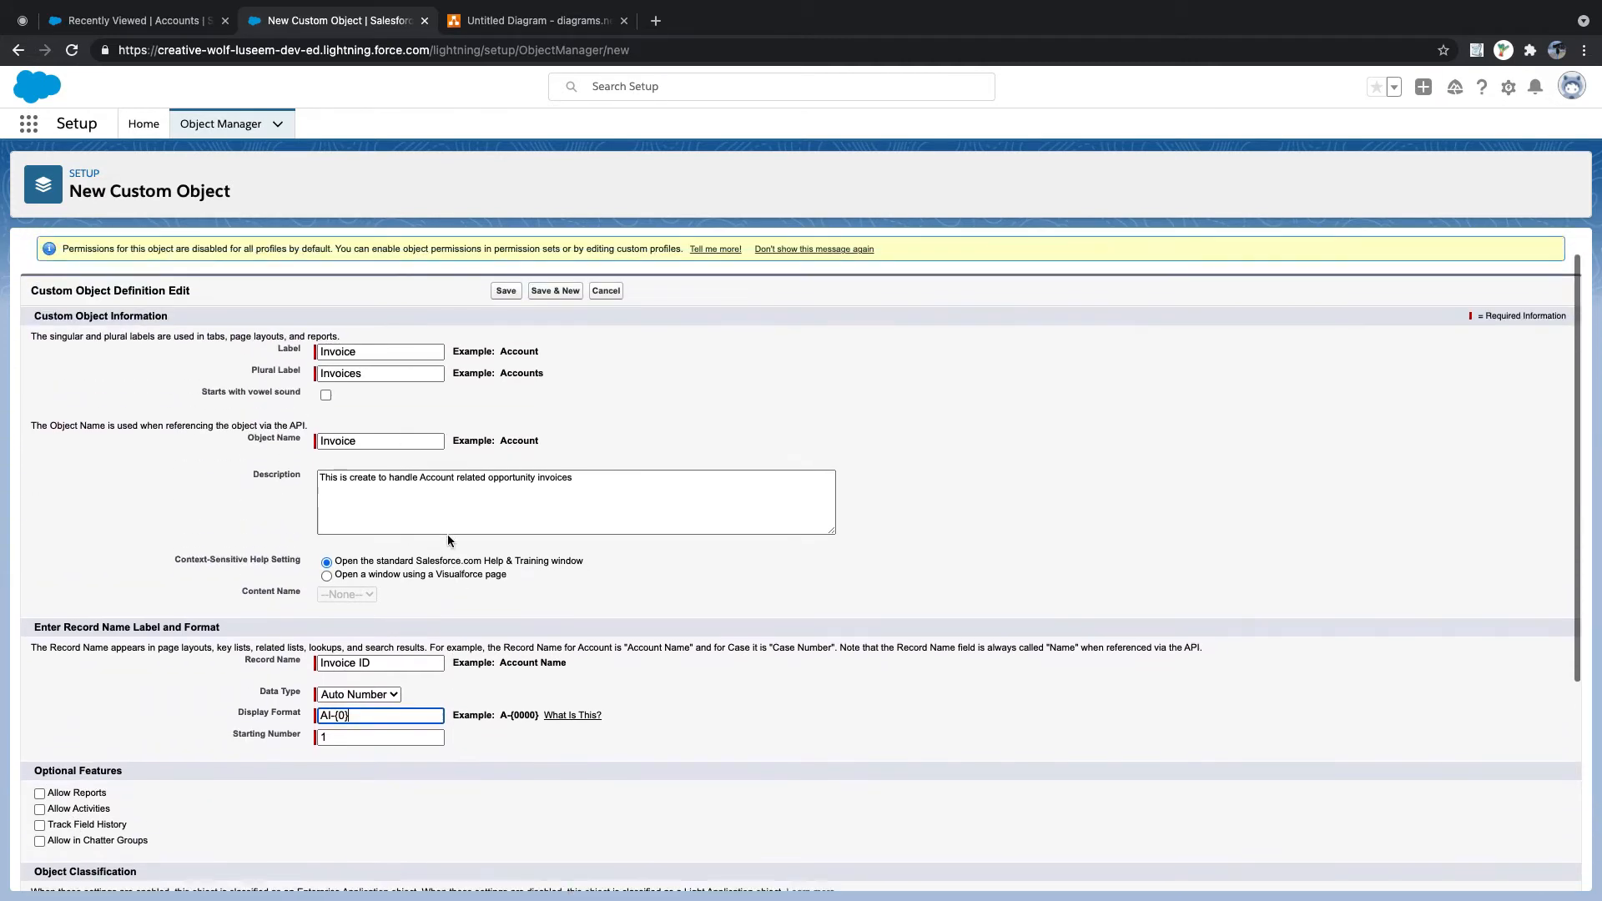
scroll(92, 658, "down", 3)
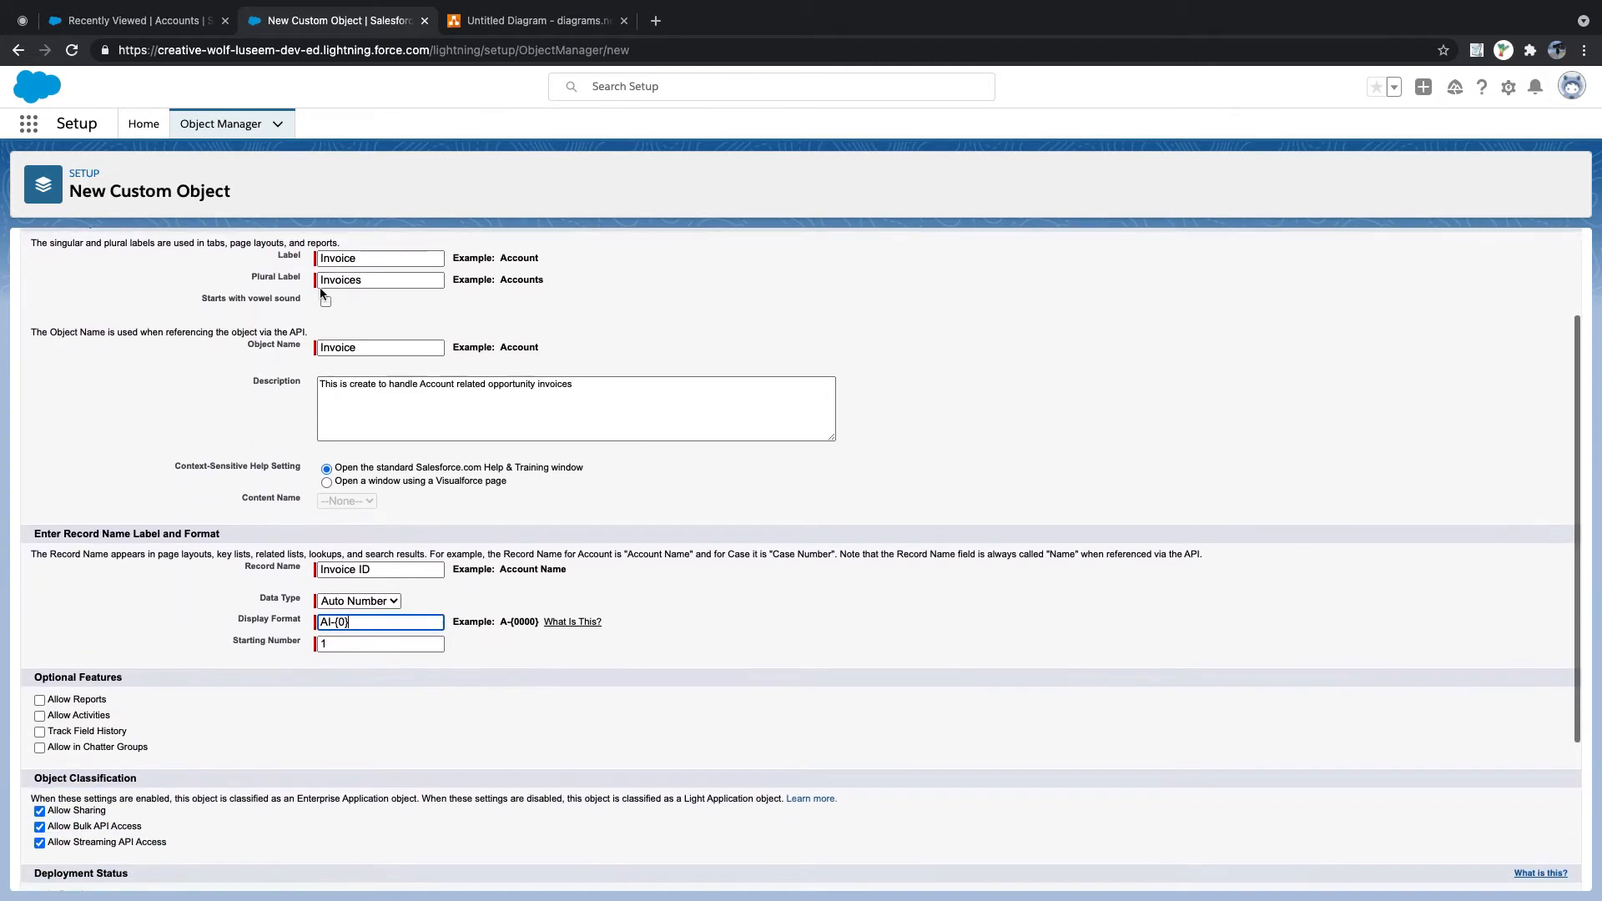
left_click(39, 700)
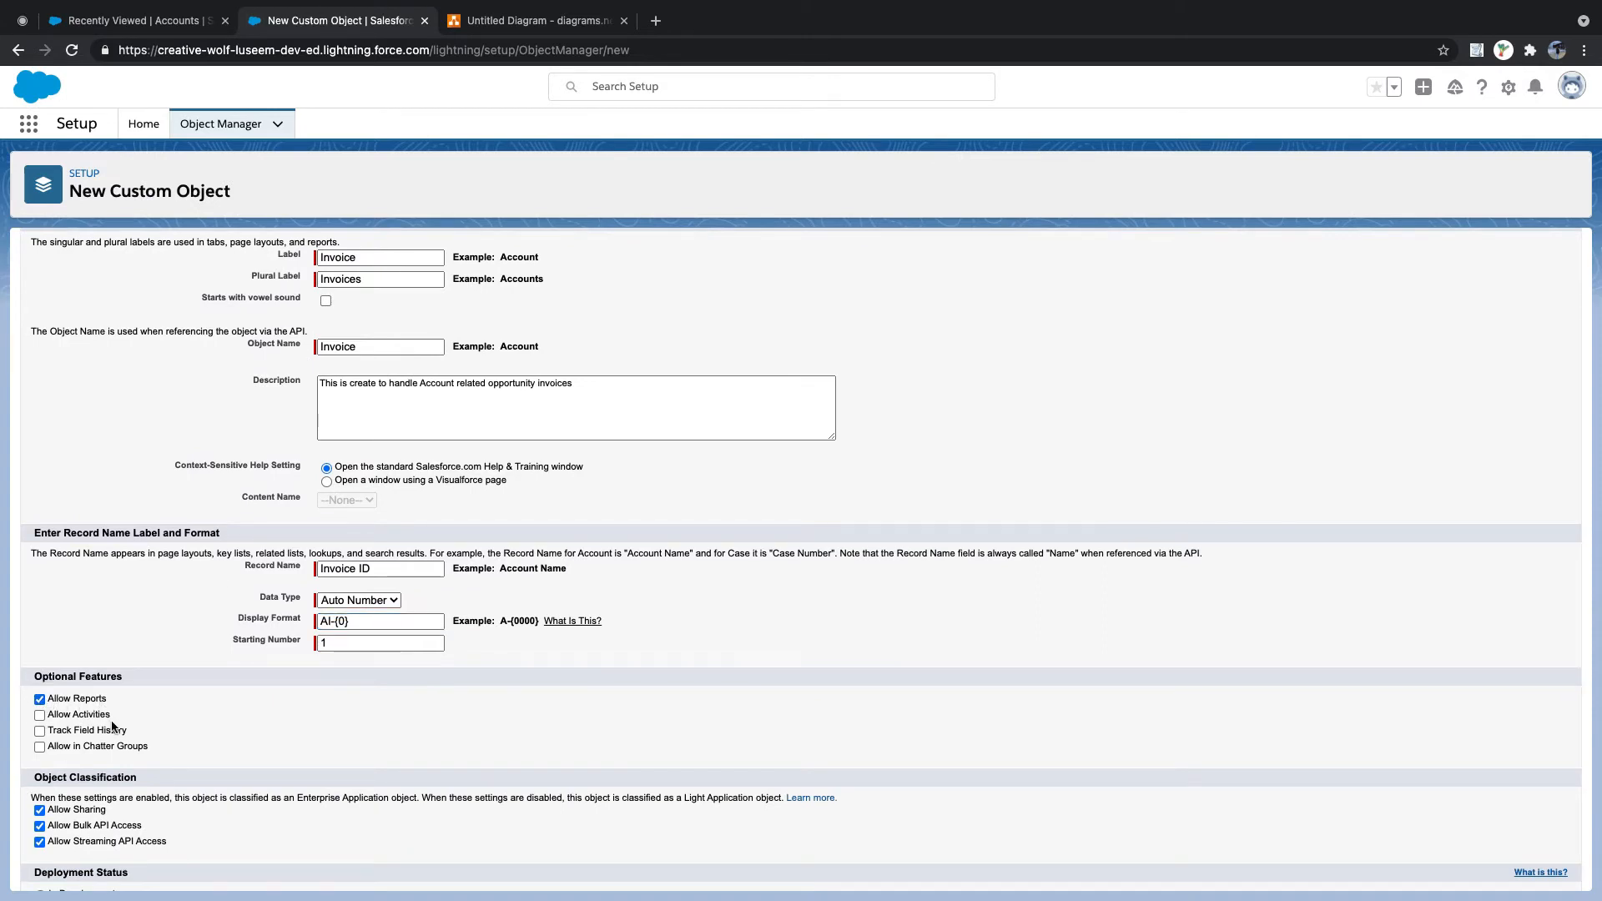
- Start a new task on the Prime Account record with subject Call and due date 4/8/2021
left_click(142, 20)
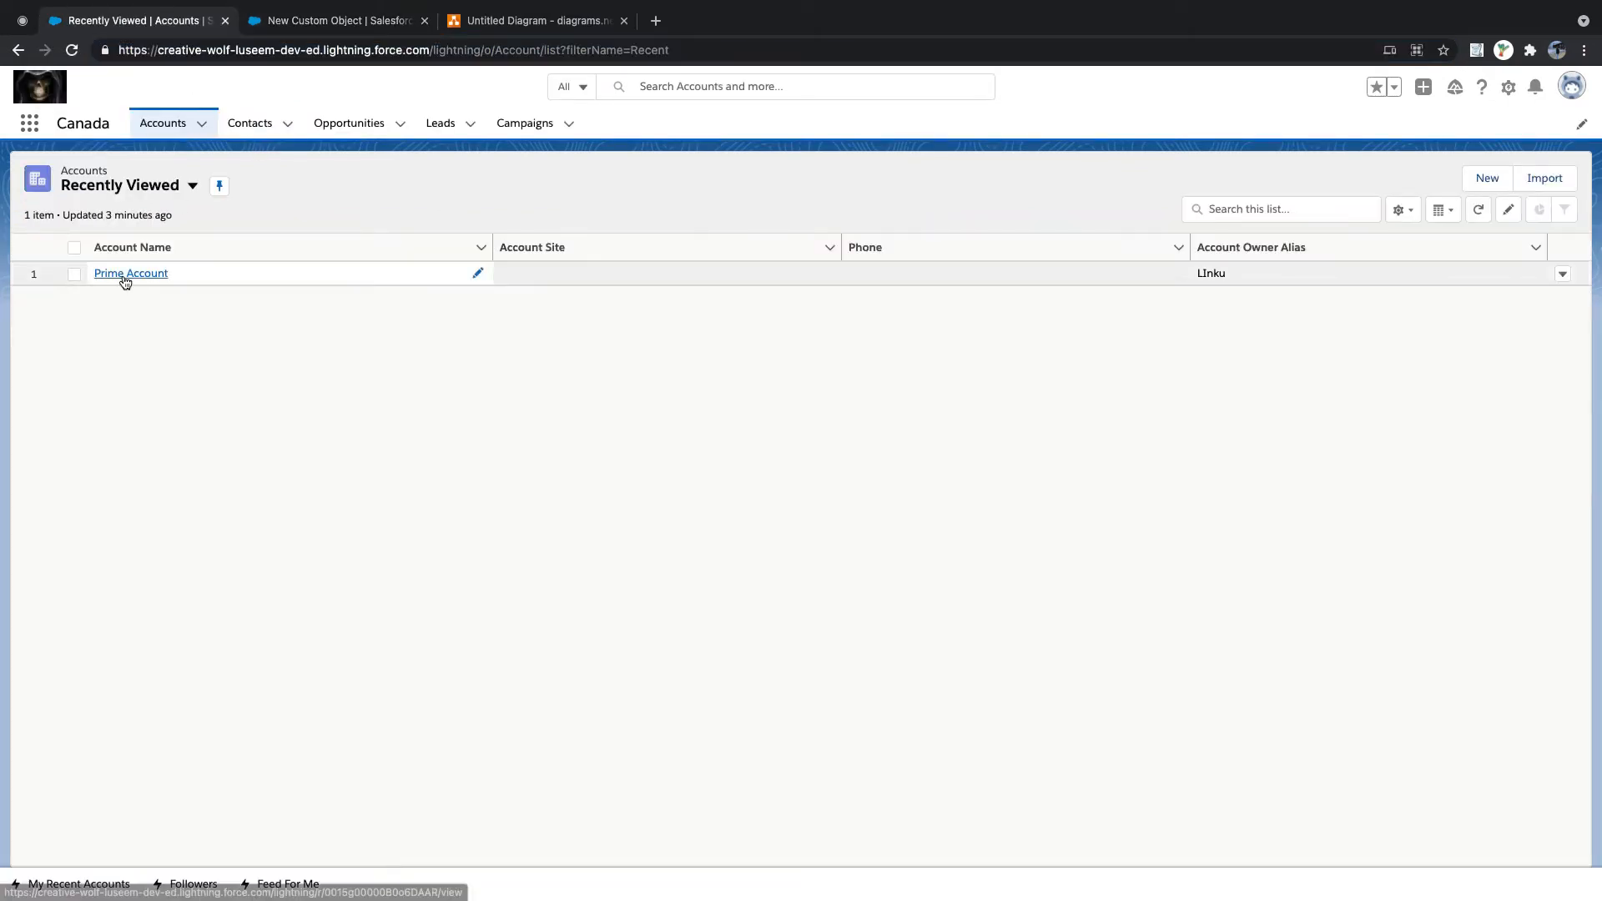
left_click(123, 274)
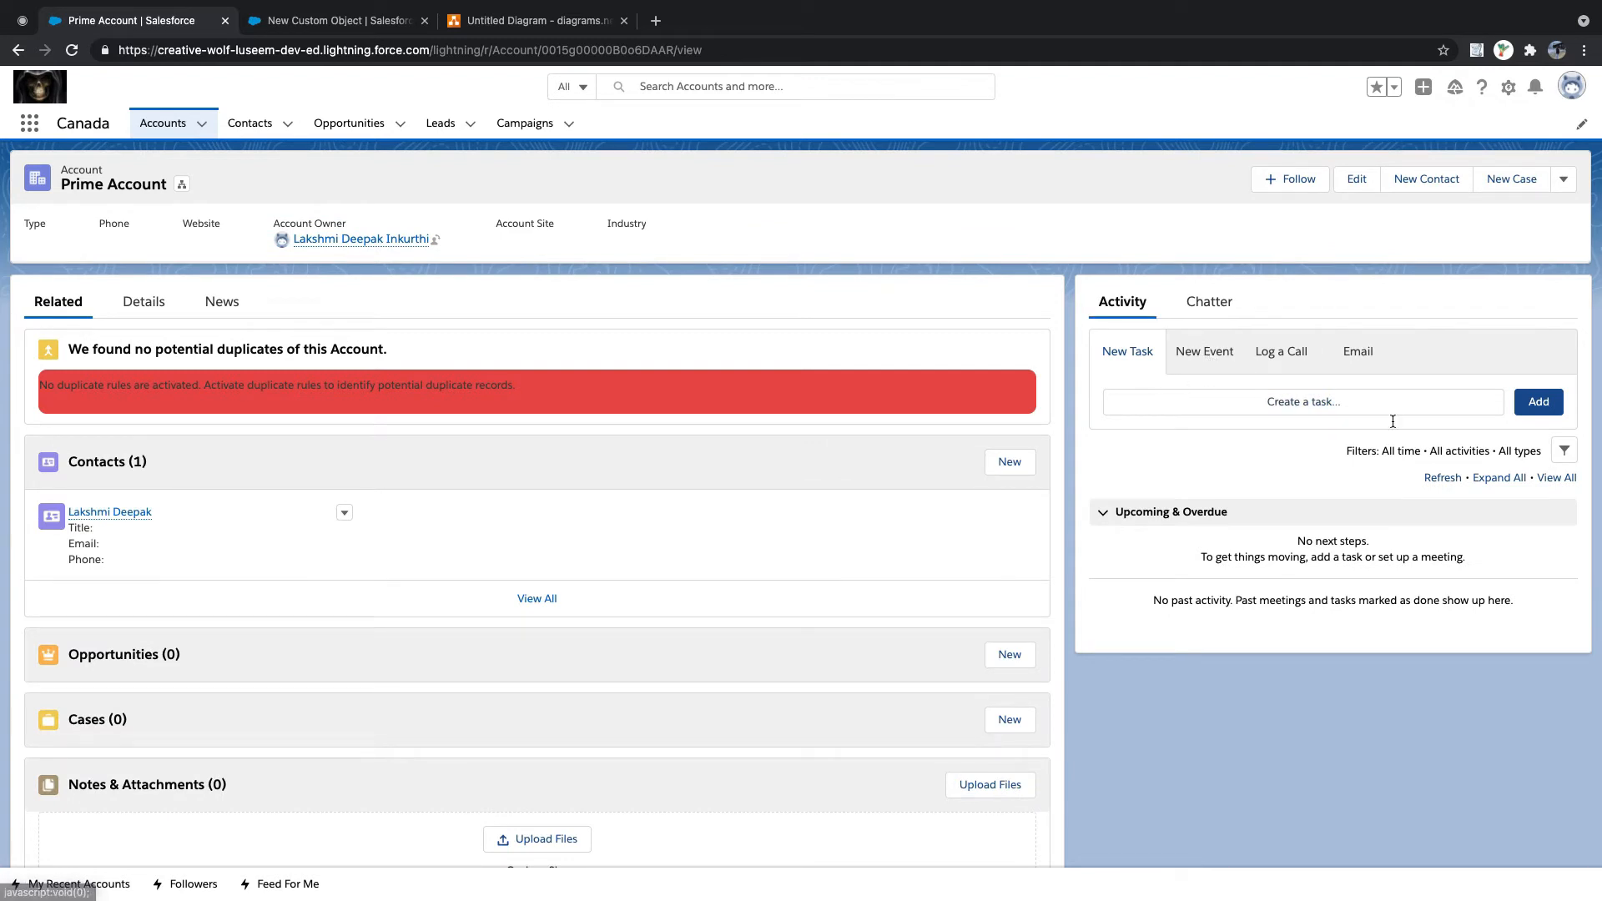
left_click(1539, 402)
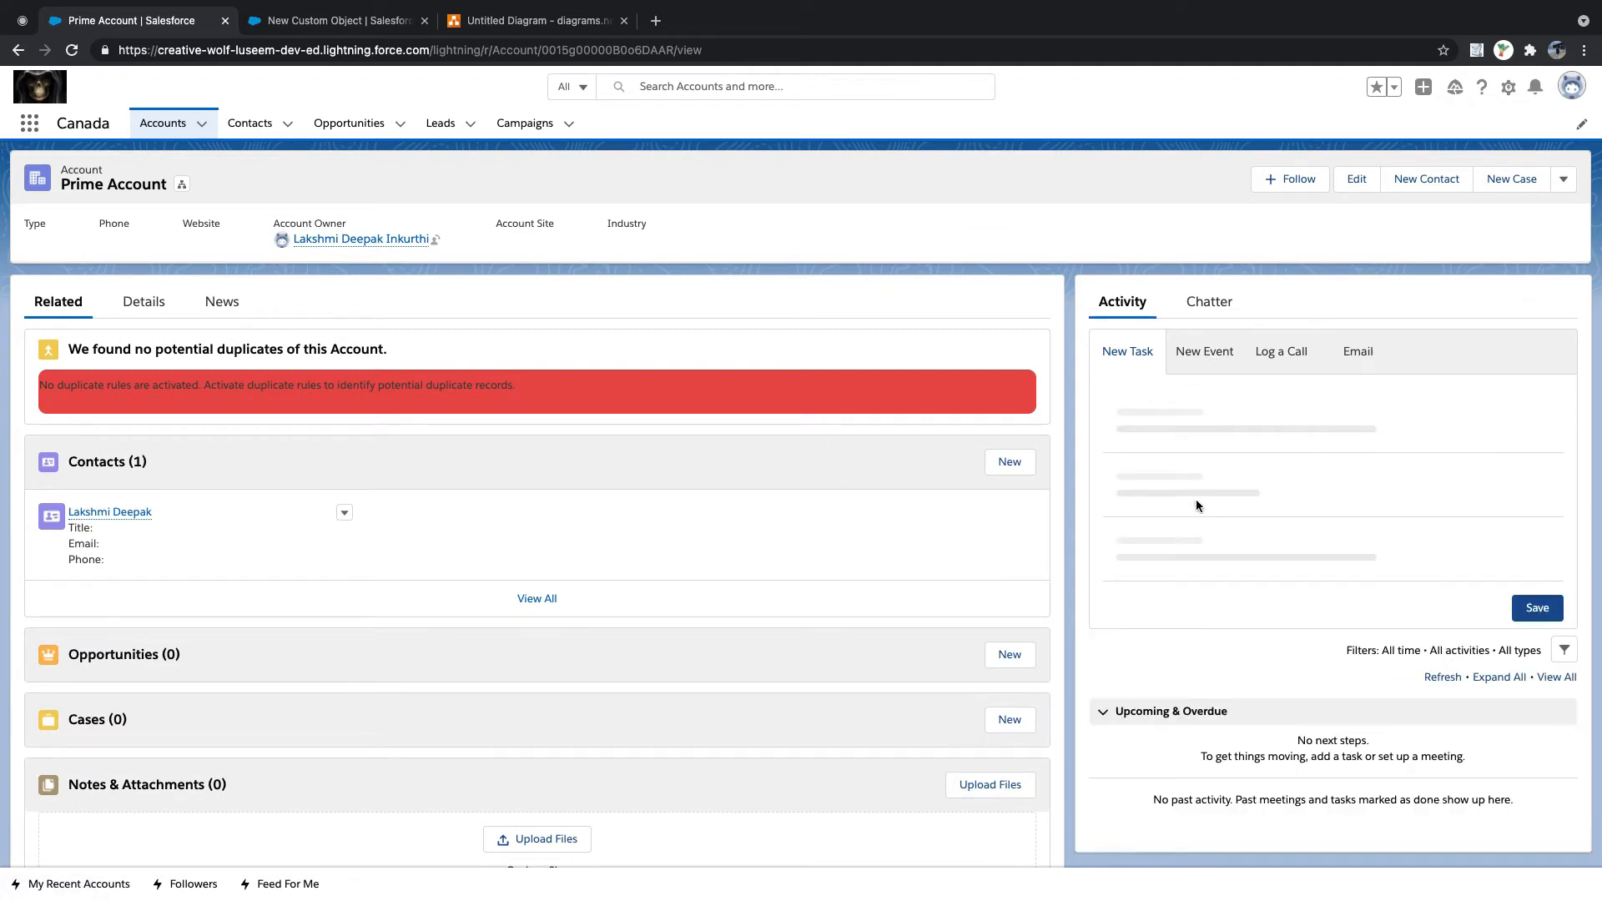
left_click(1162, 409)
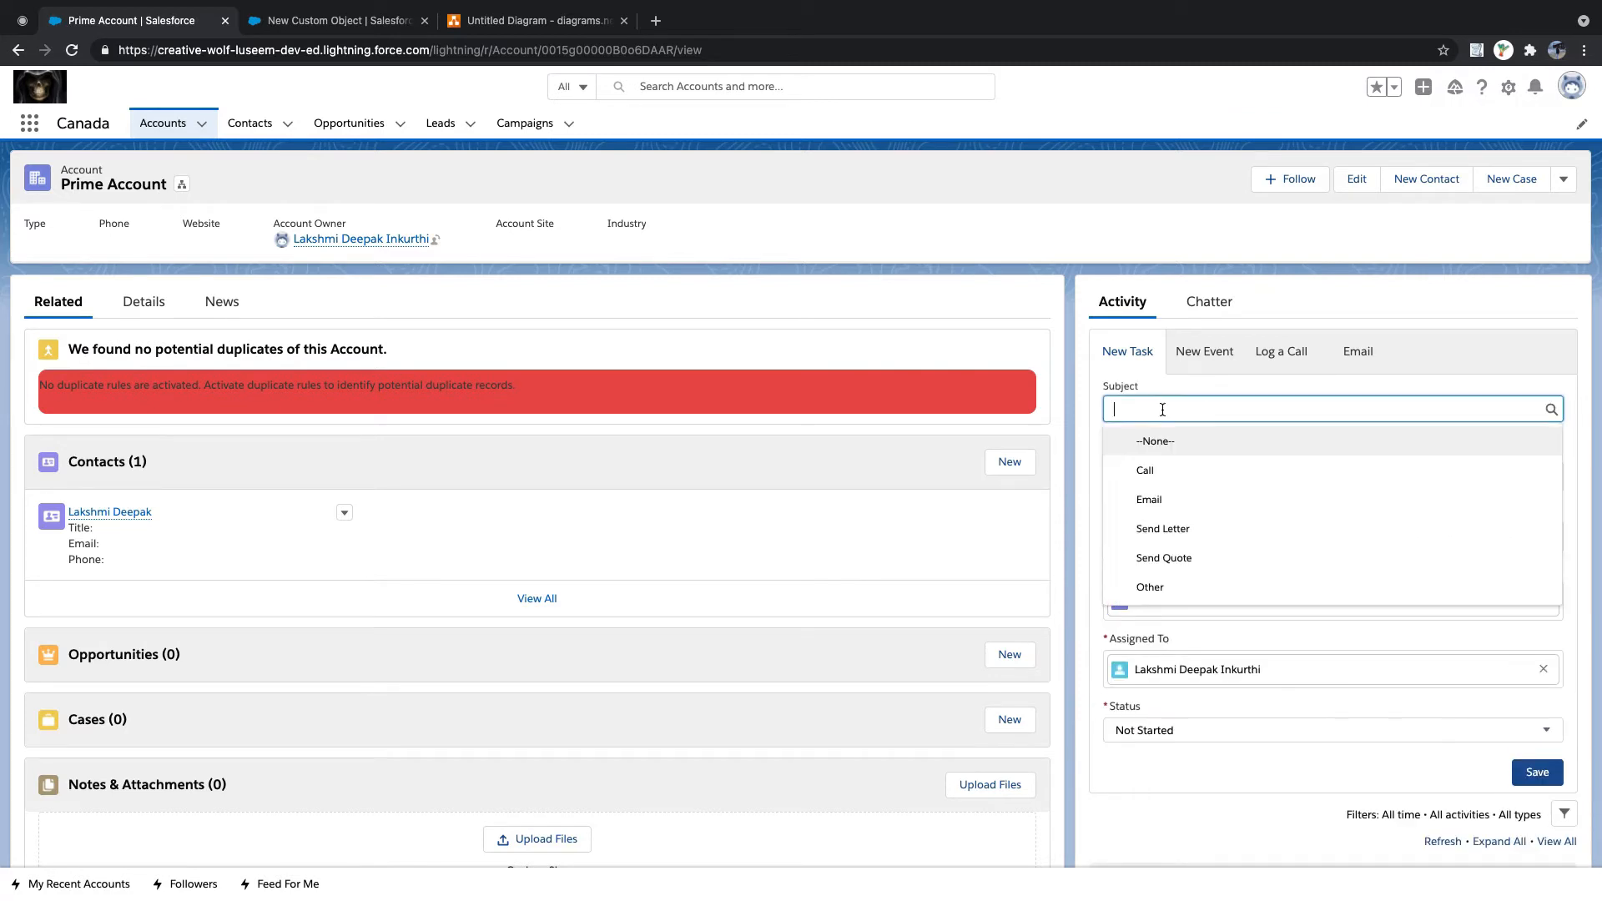
left_click(1169, 471)
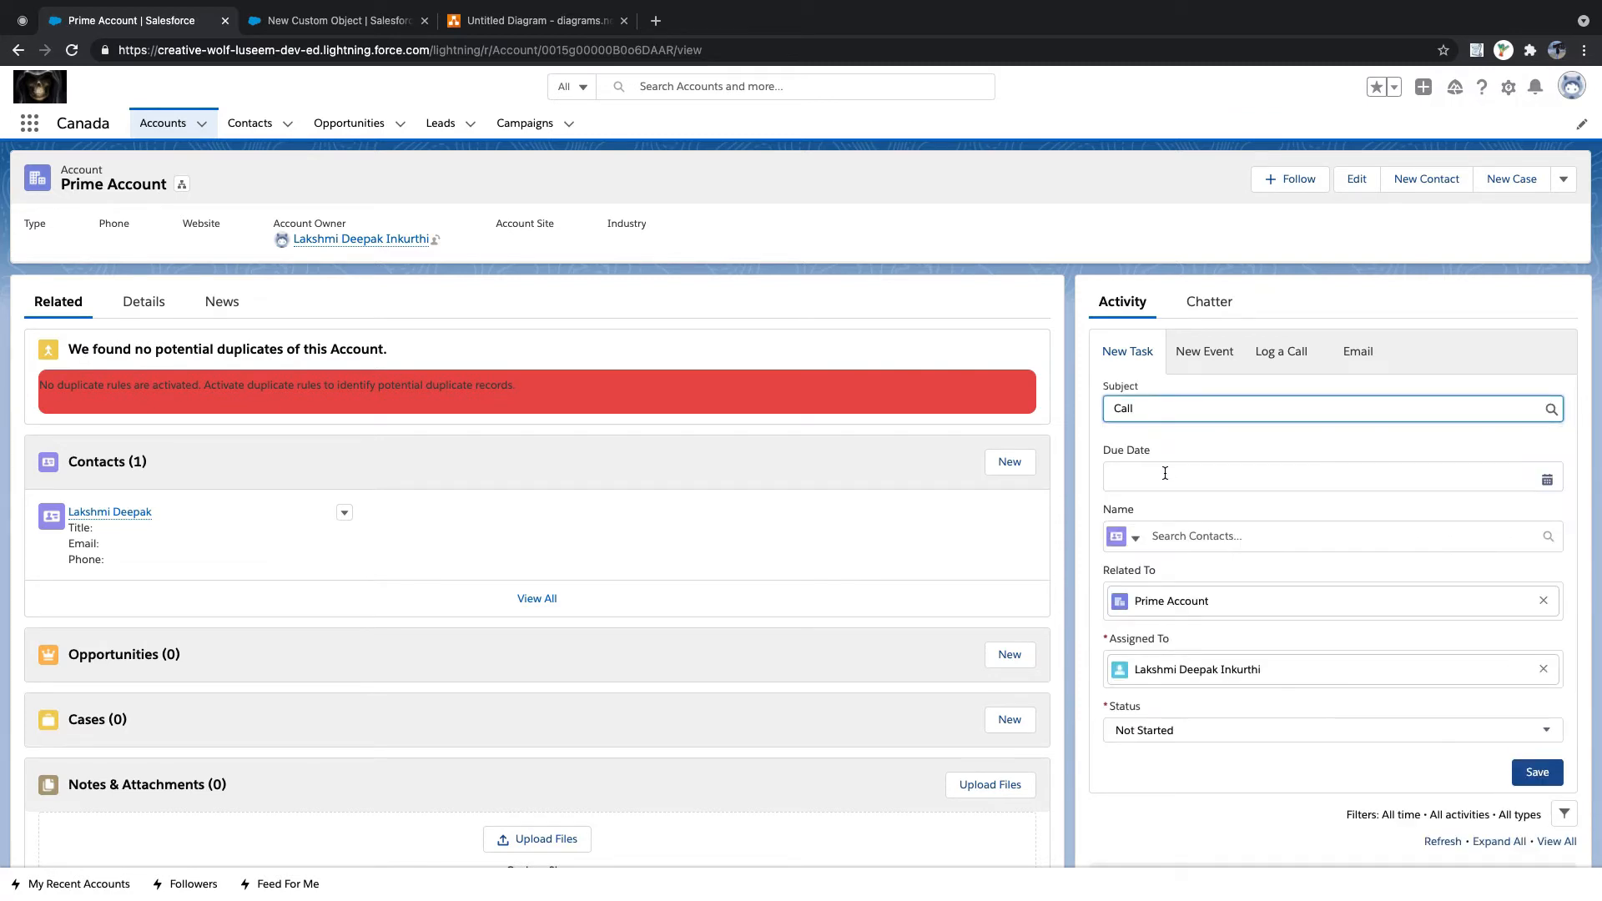
left_click(1164, 476)
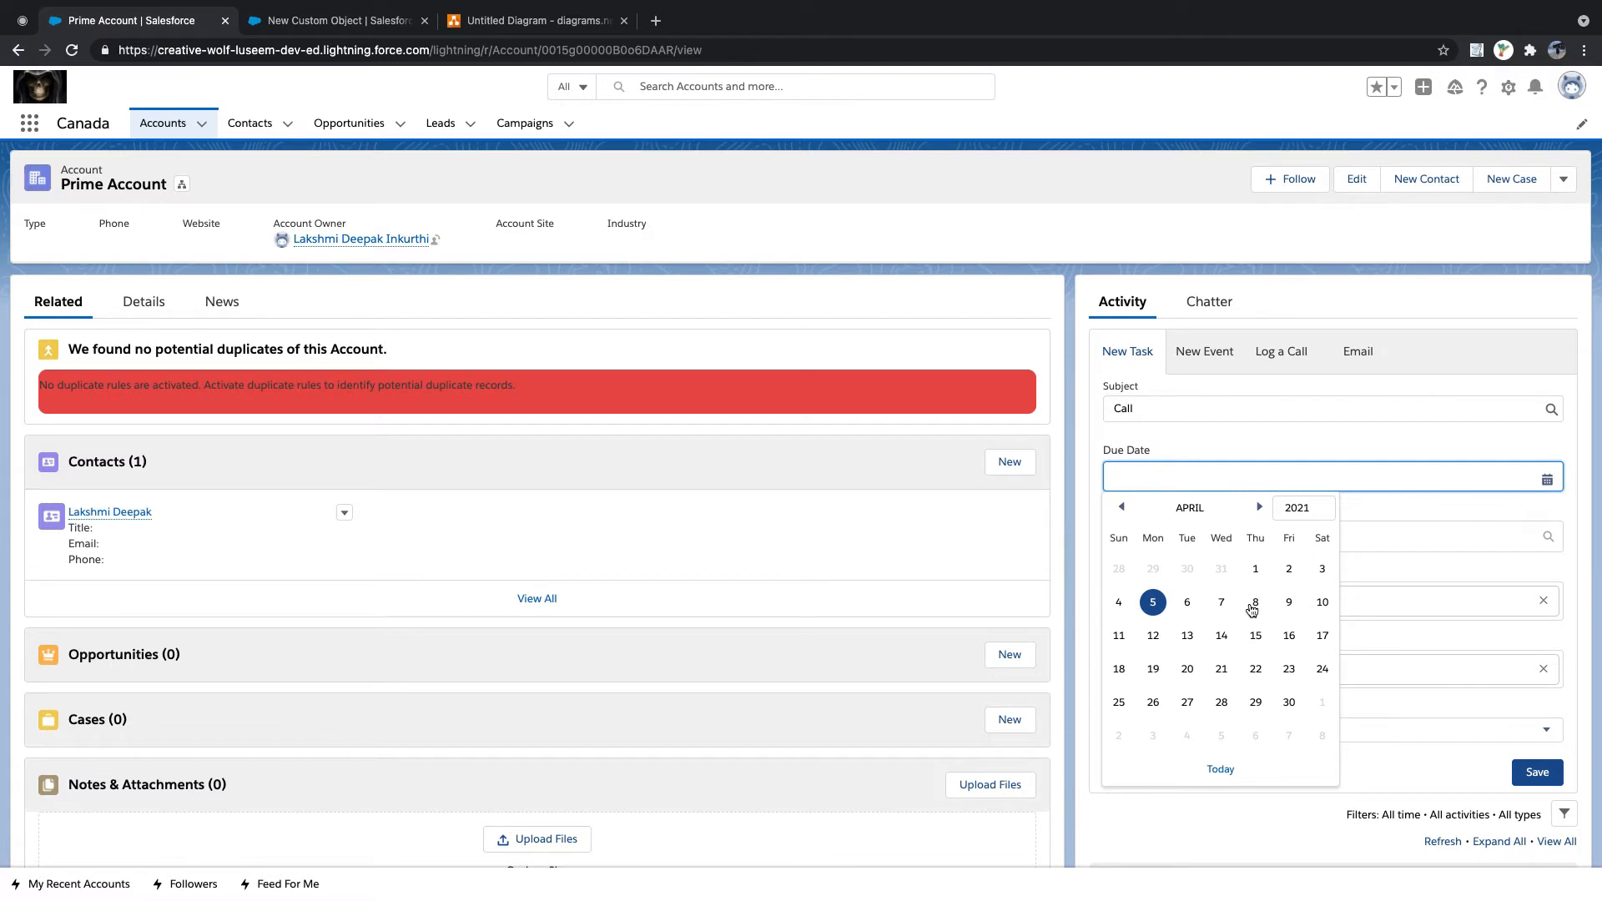
left_click(1256, 602)
scroll(1234, 576, "down", 1)
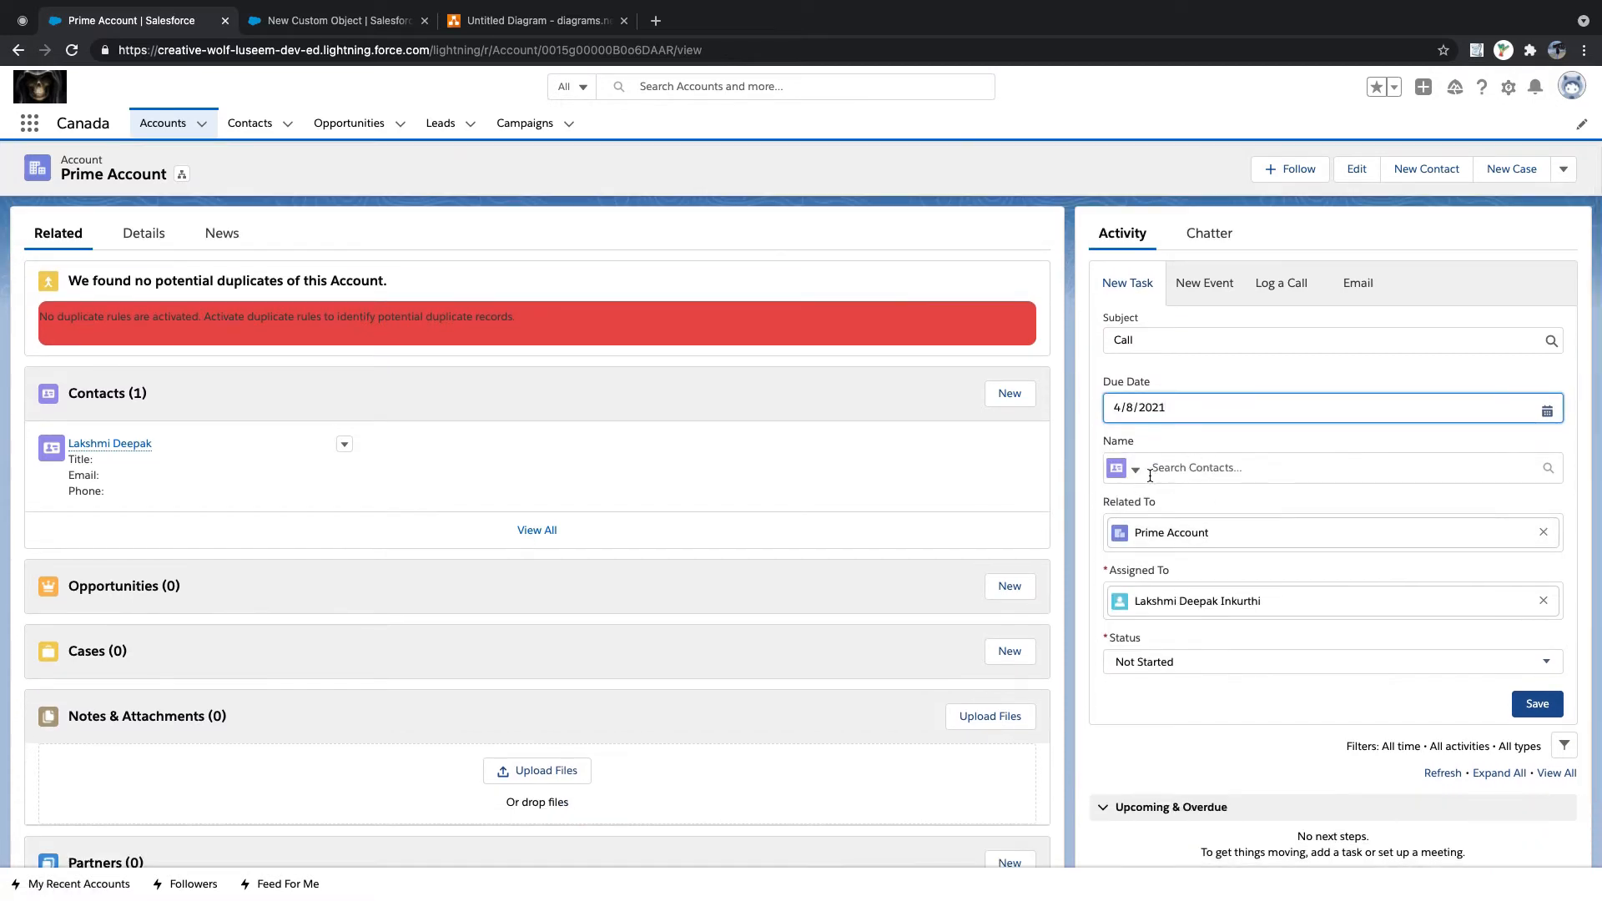
- Search Contacts in the task's Name field and choose the contact belonging to Prime Account
left_click(1138, 473)
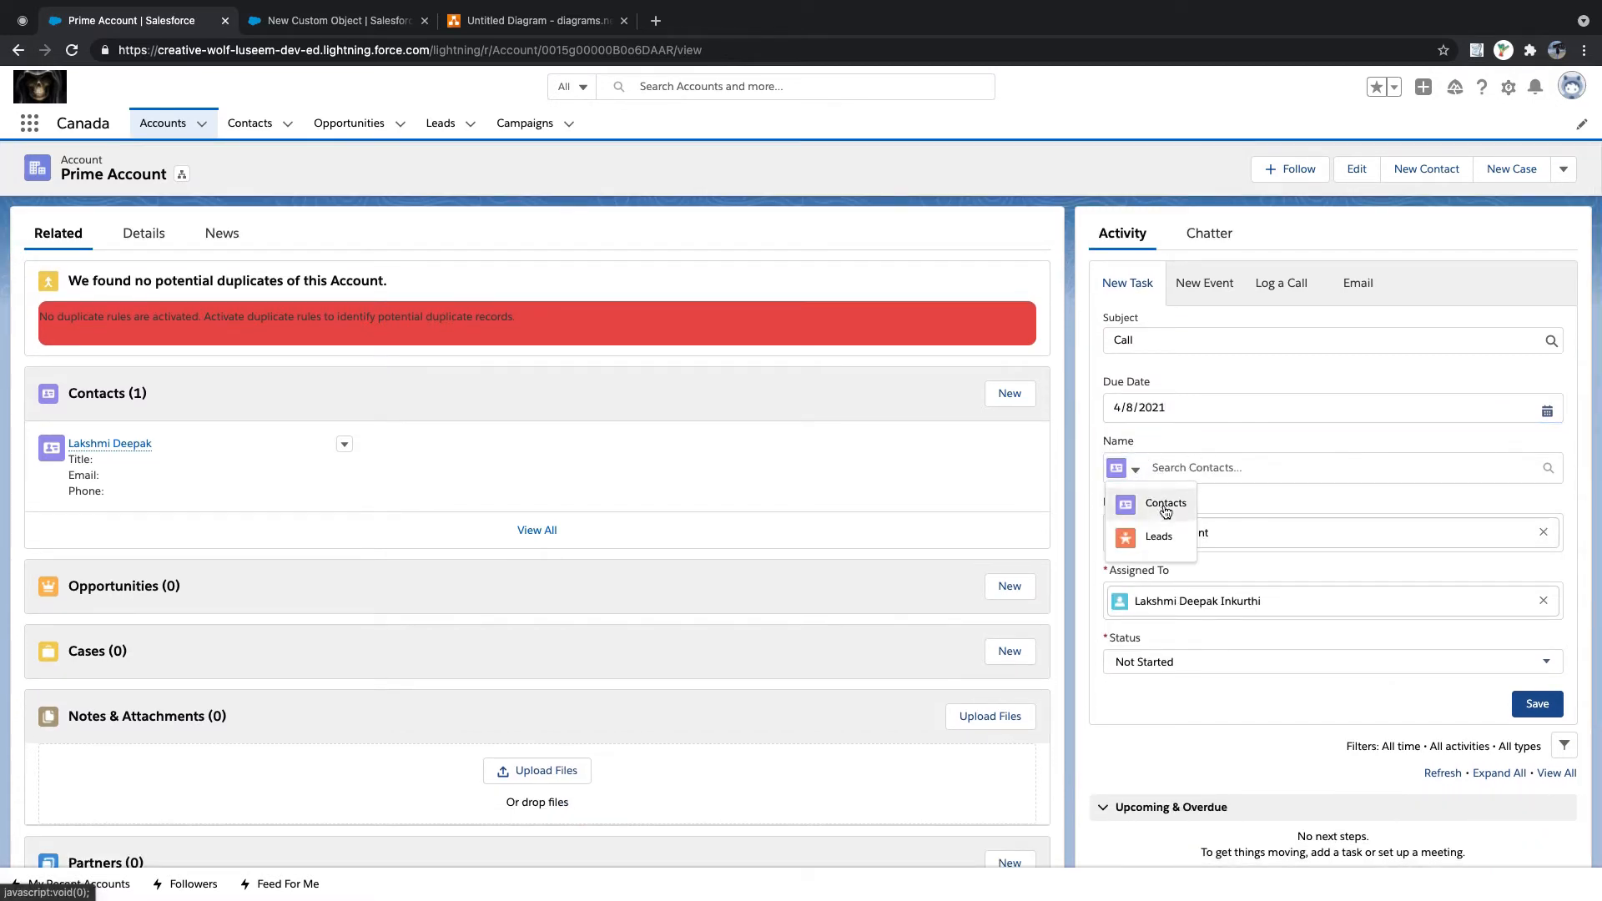
left_click(1190, 496)
left_click(1210, 471)
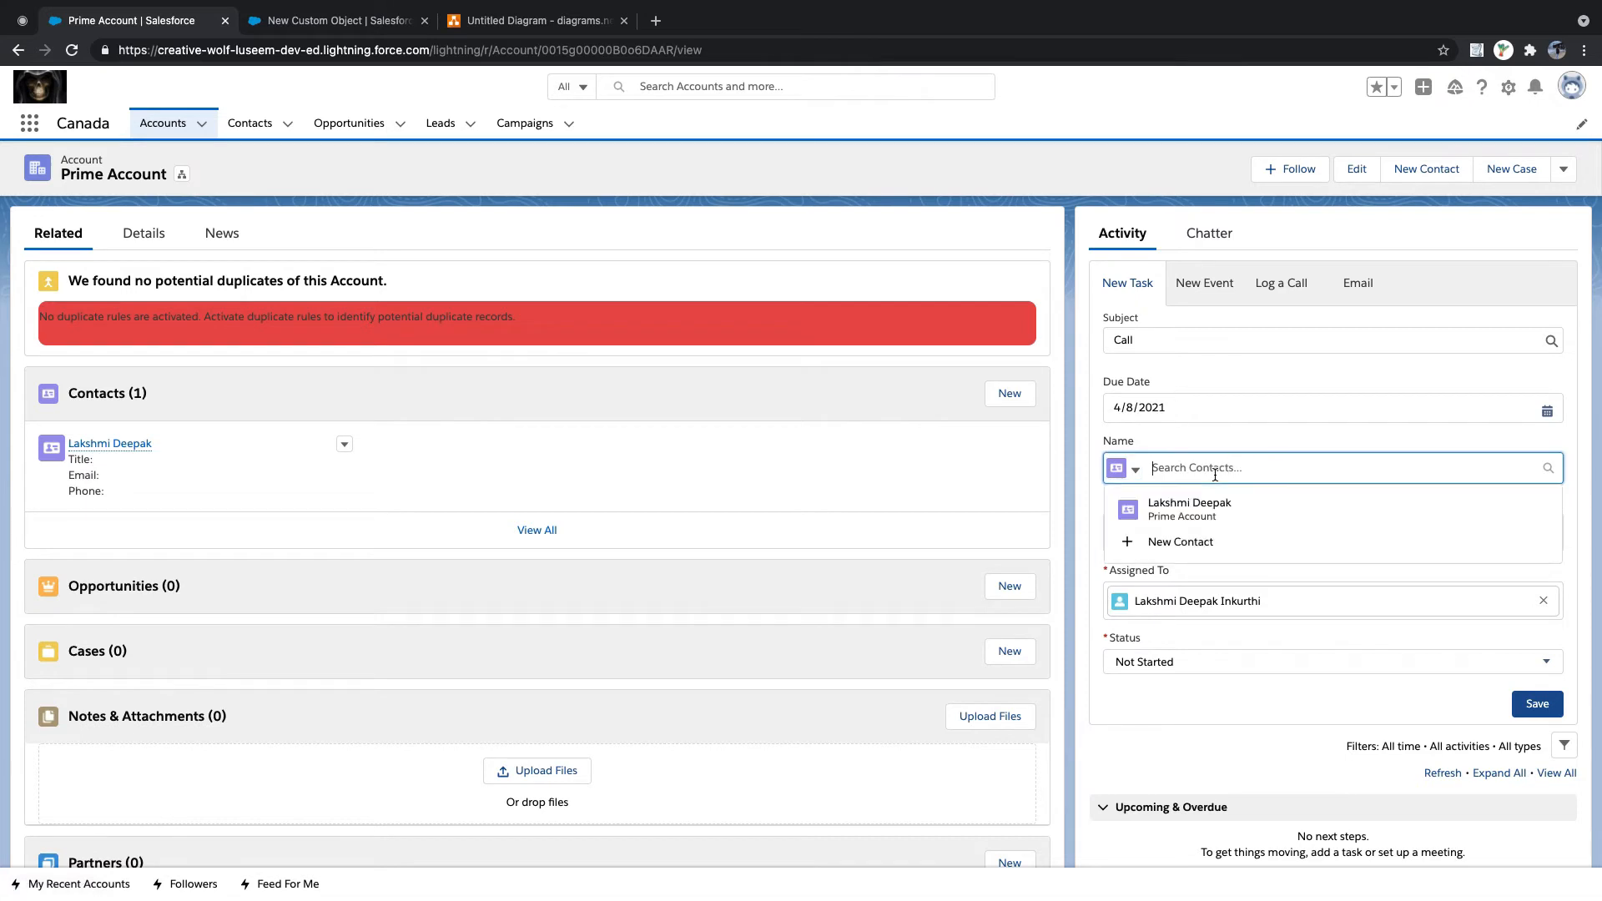
type("Lakshmi")
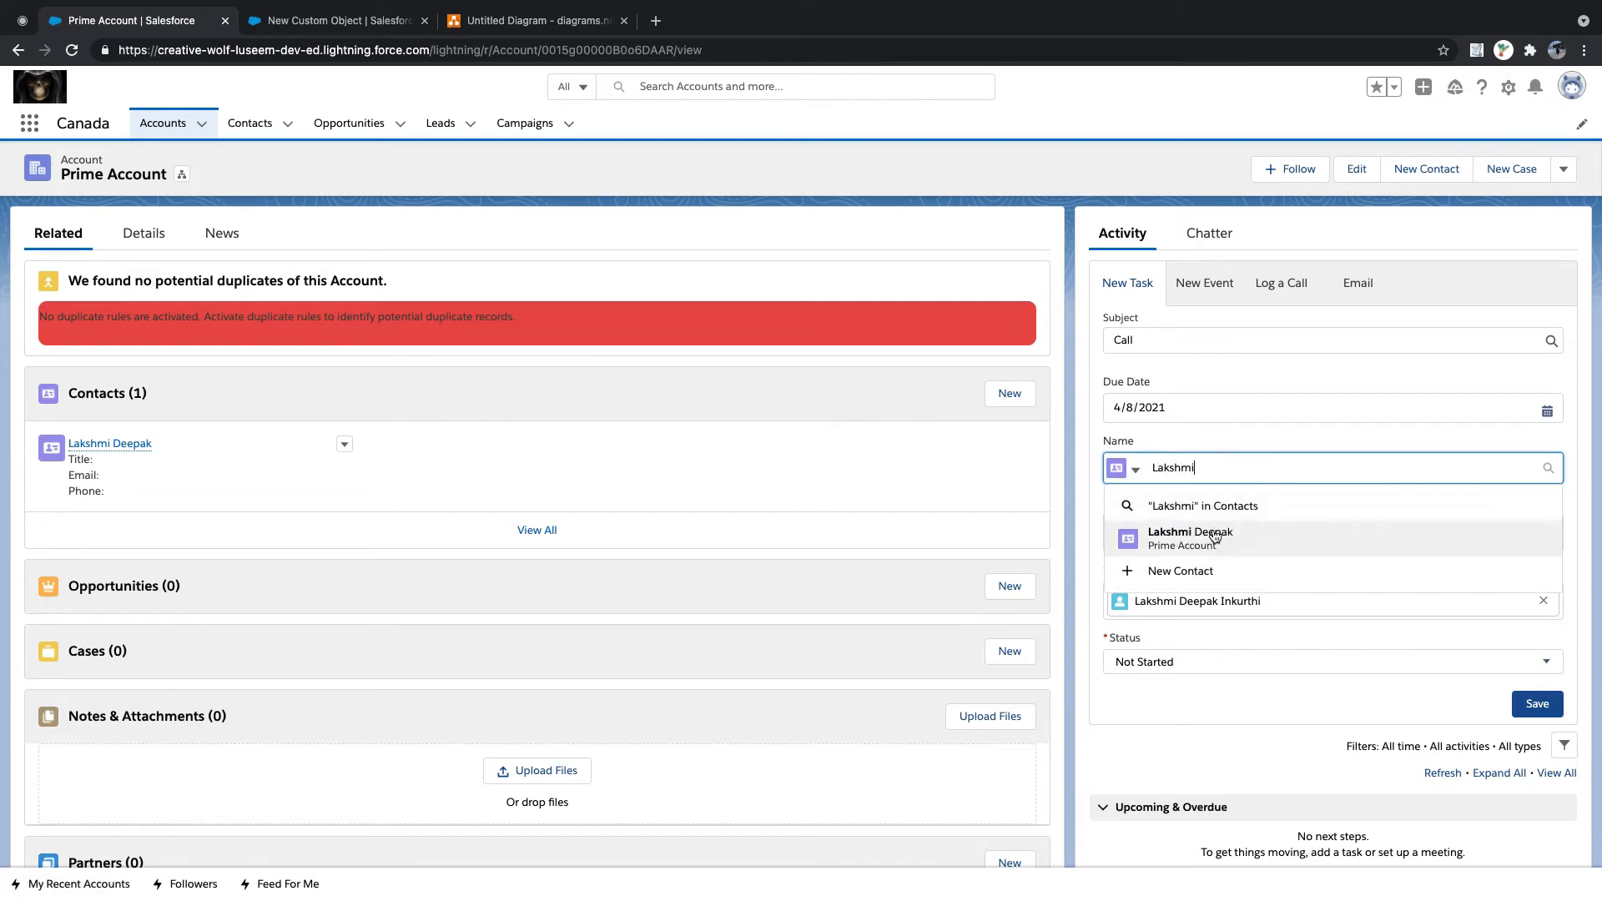
left_click(1214, 536)
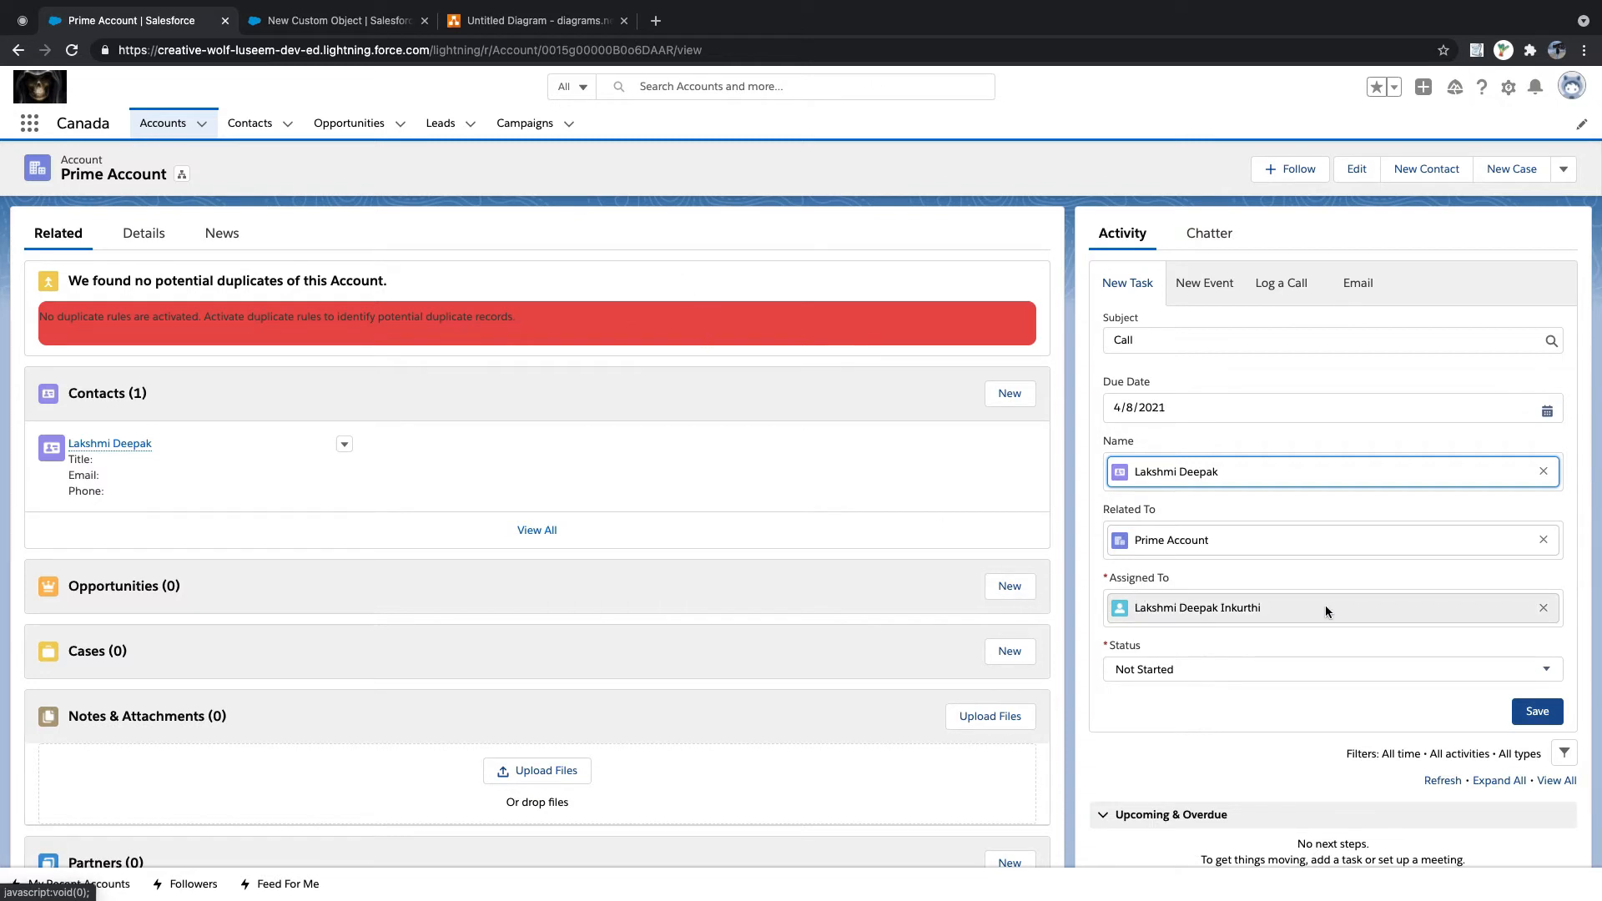
- Assign the Call task to Integration User with status Not Started and save it
left_click(1544, 609)
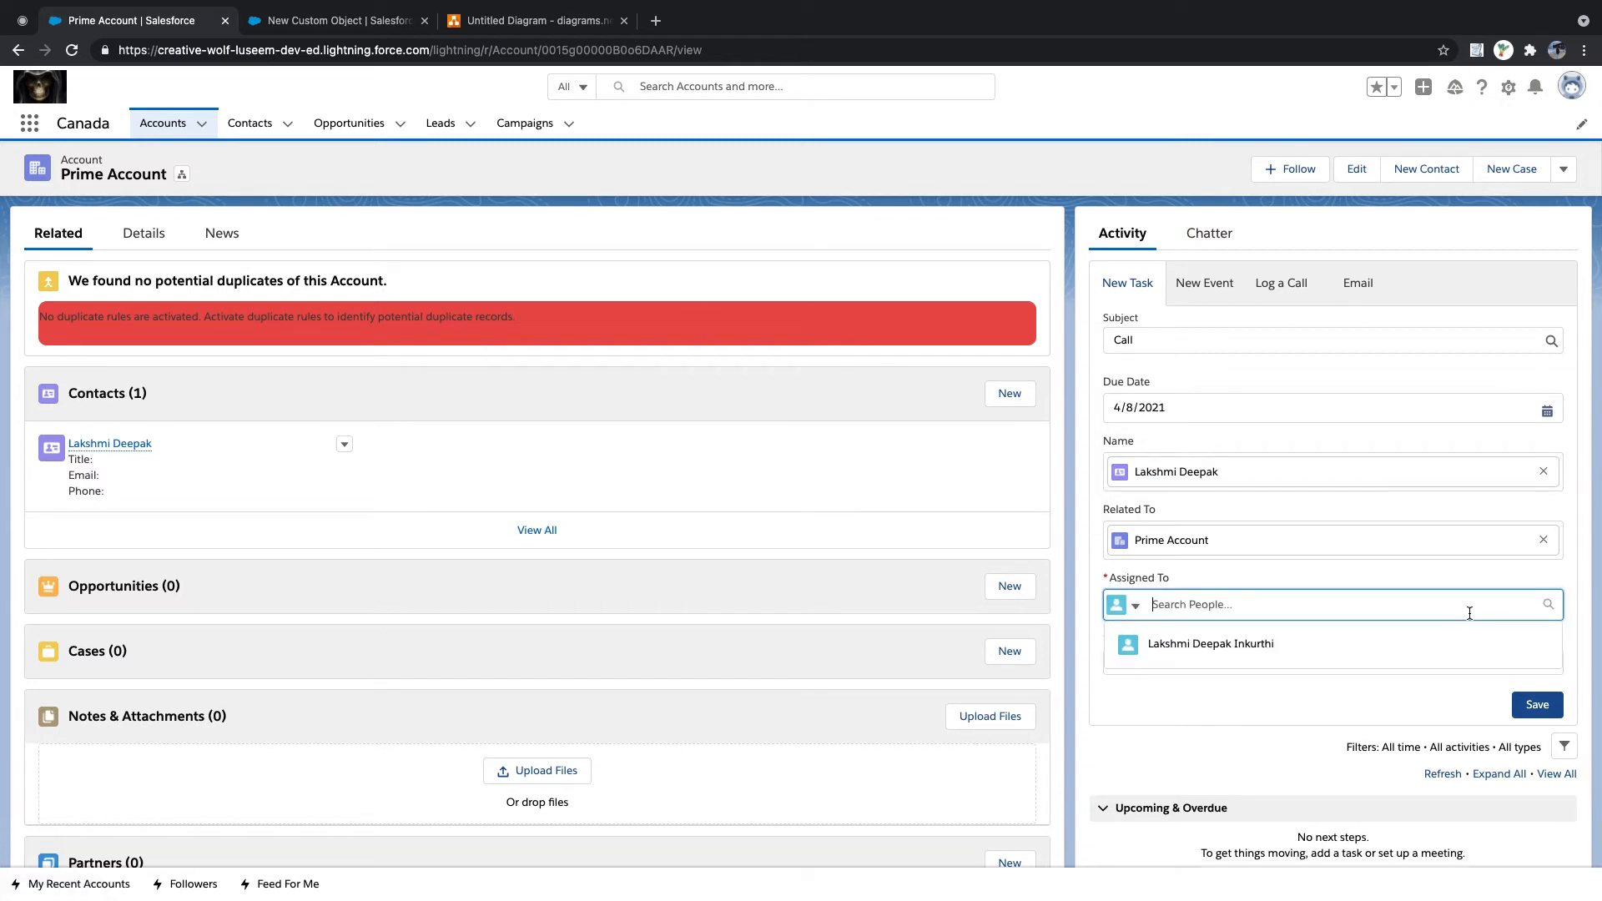
type("Integration User")
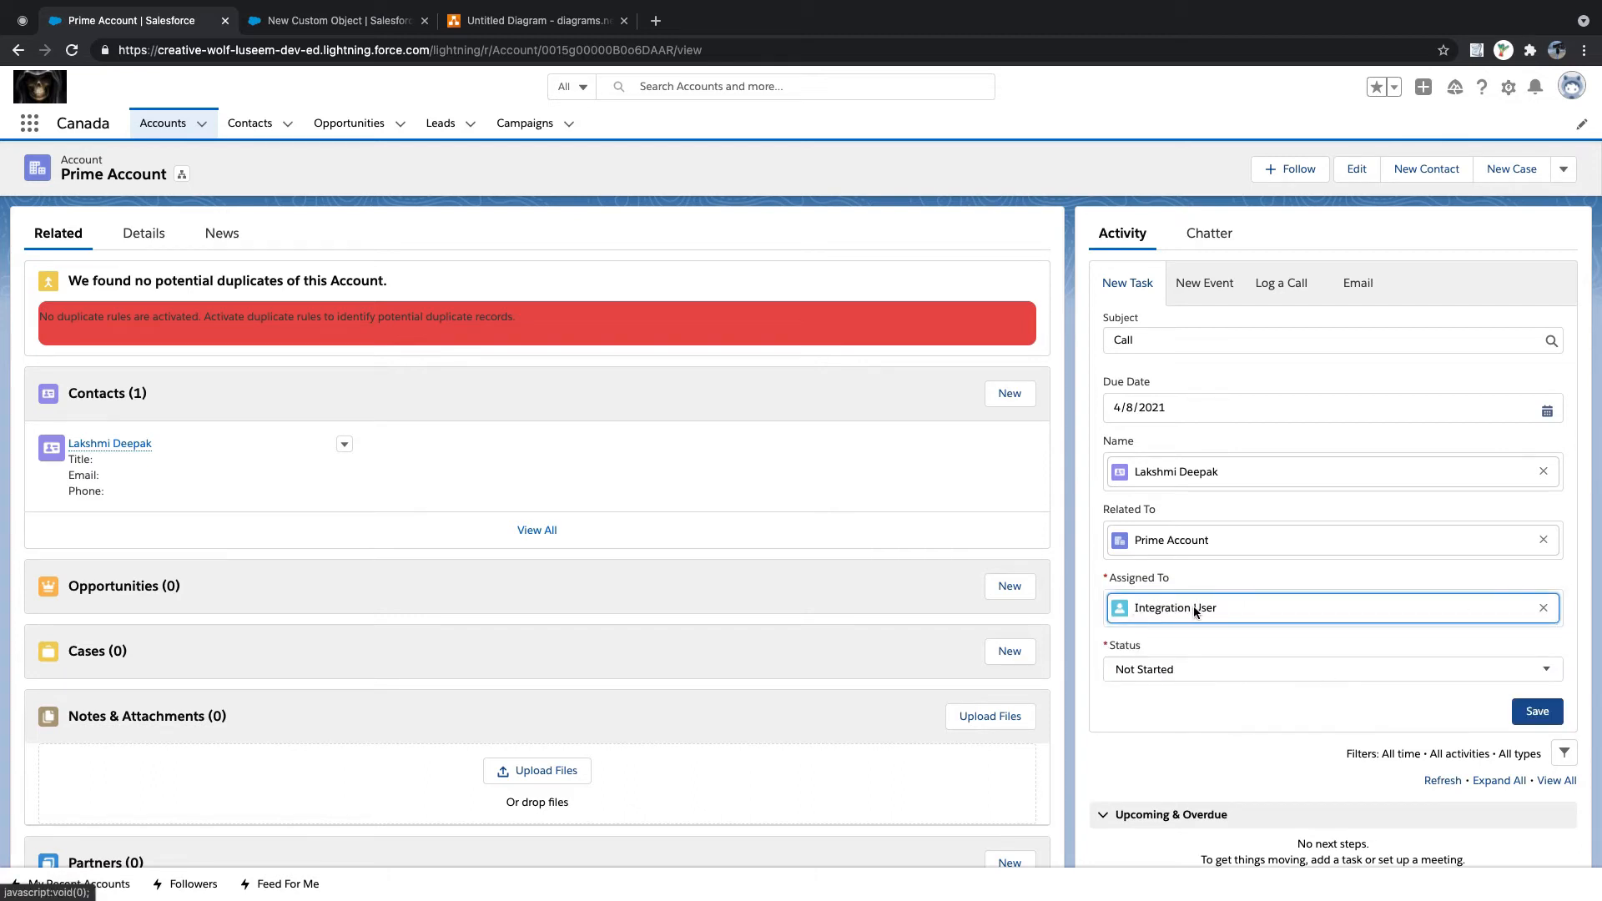
left_click(1177, 672)
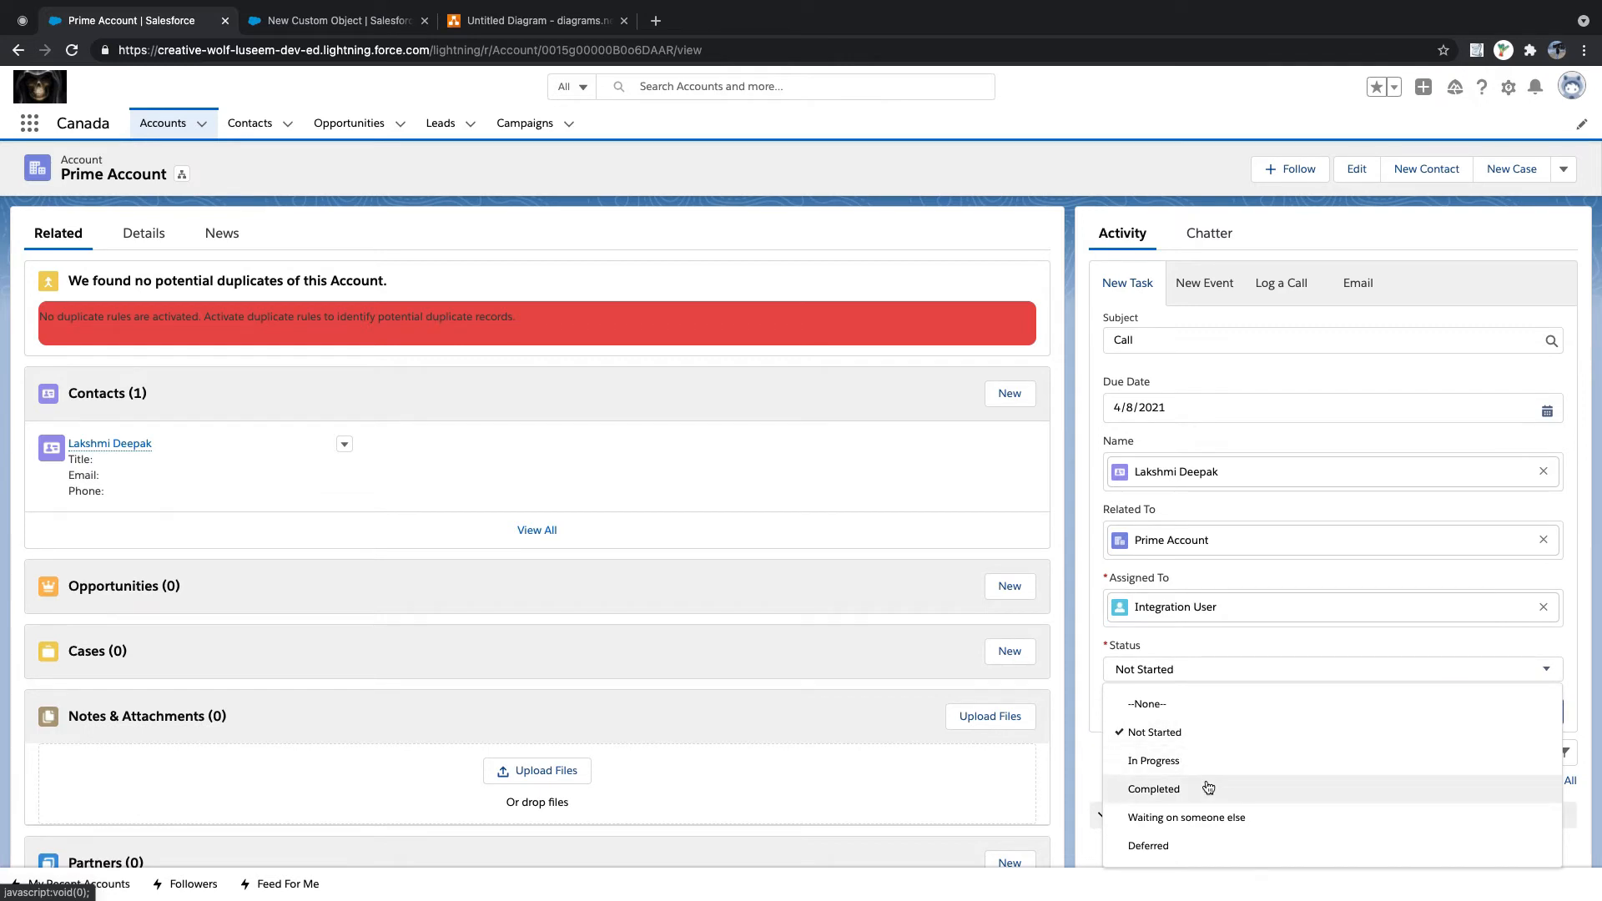
left_click(1190, 761)
left_click(1180, 668)
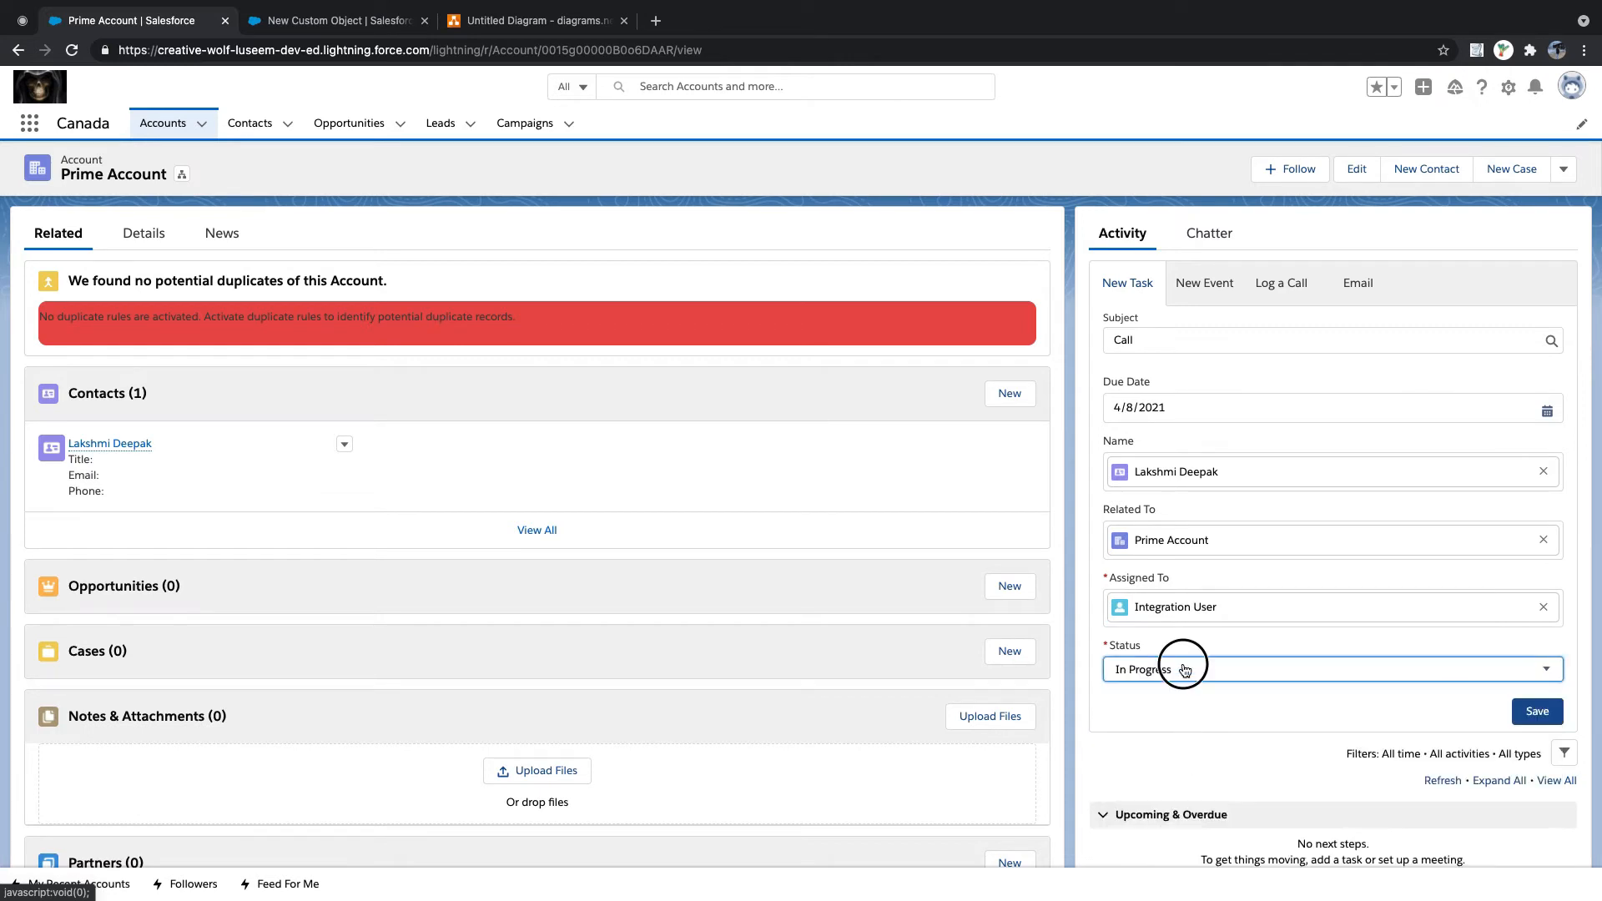
left_click(1167, 730)
left_click(1538, 711)
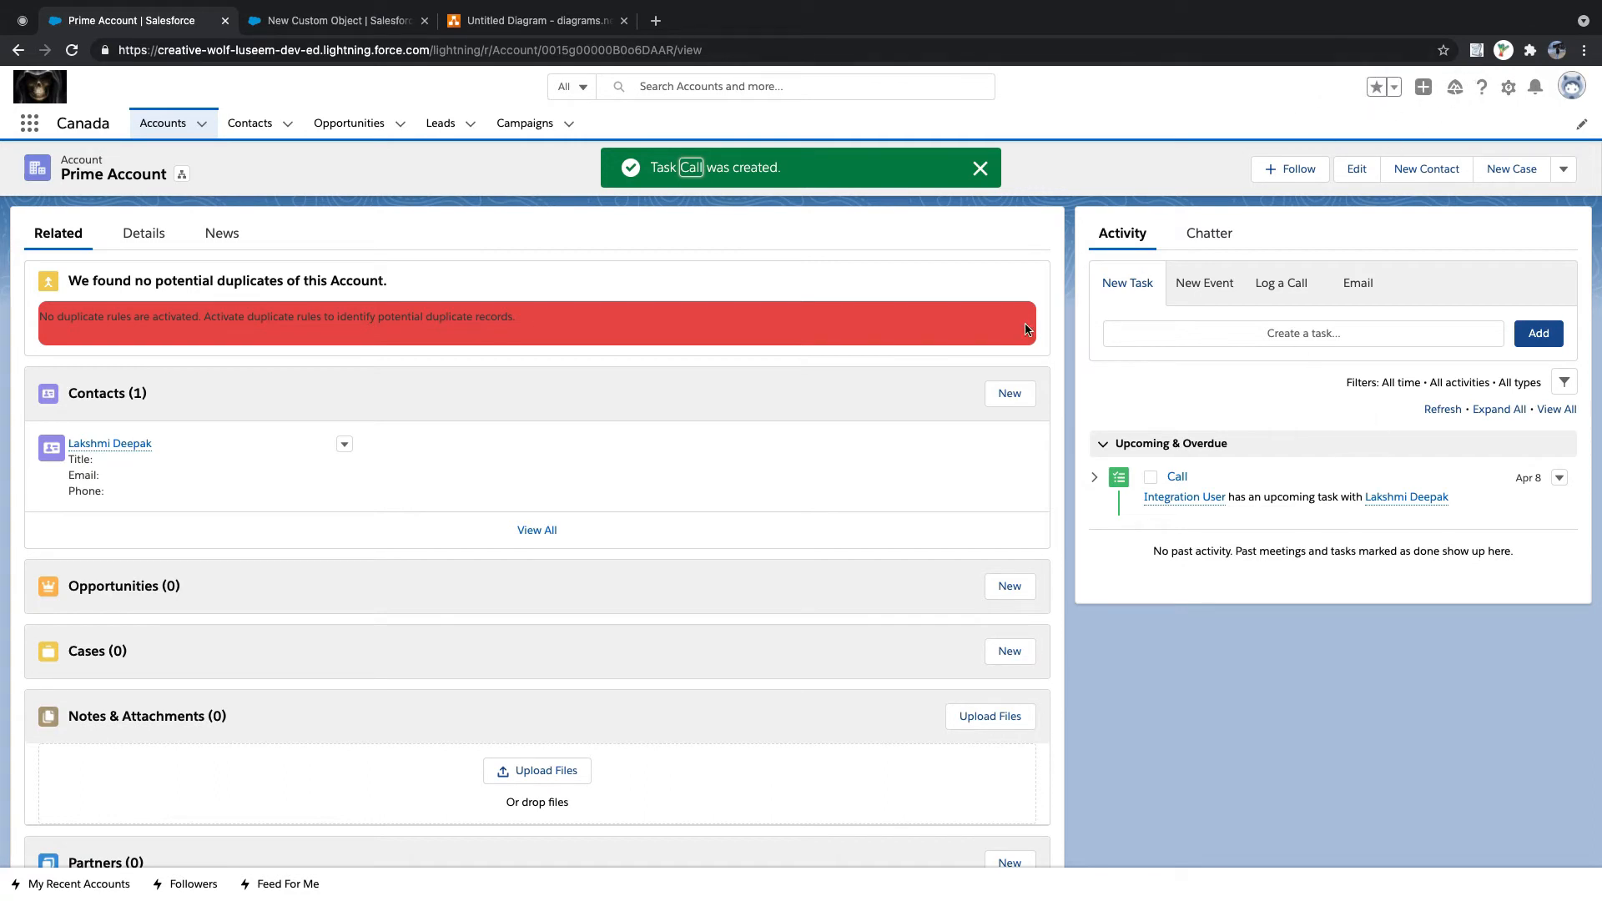
- Enable Allow Activities among the Invoice object's optional features on the New Custom Object page
left_click(292, 20)
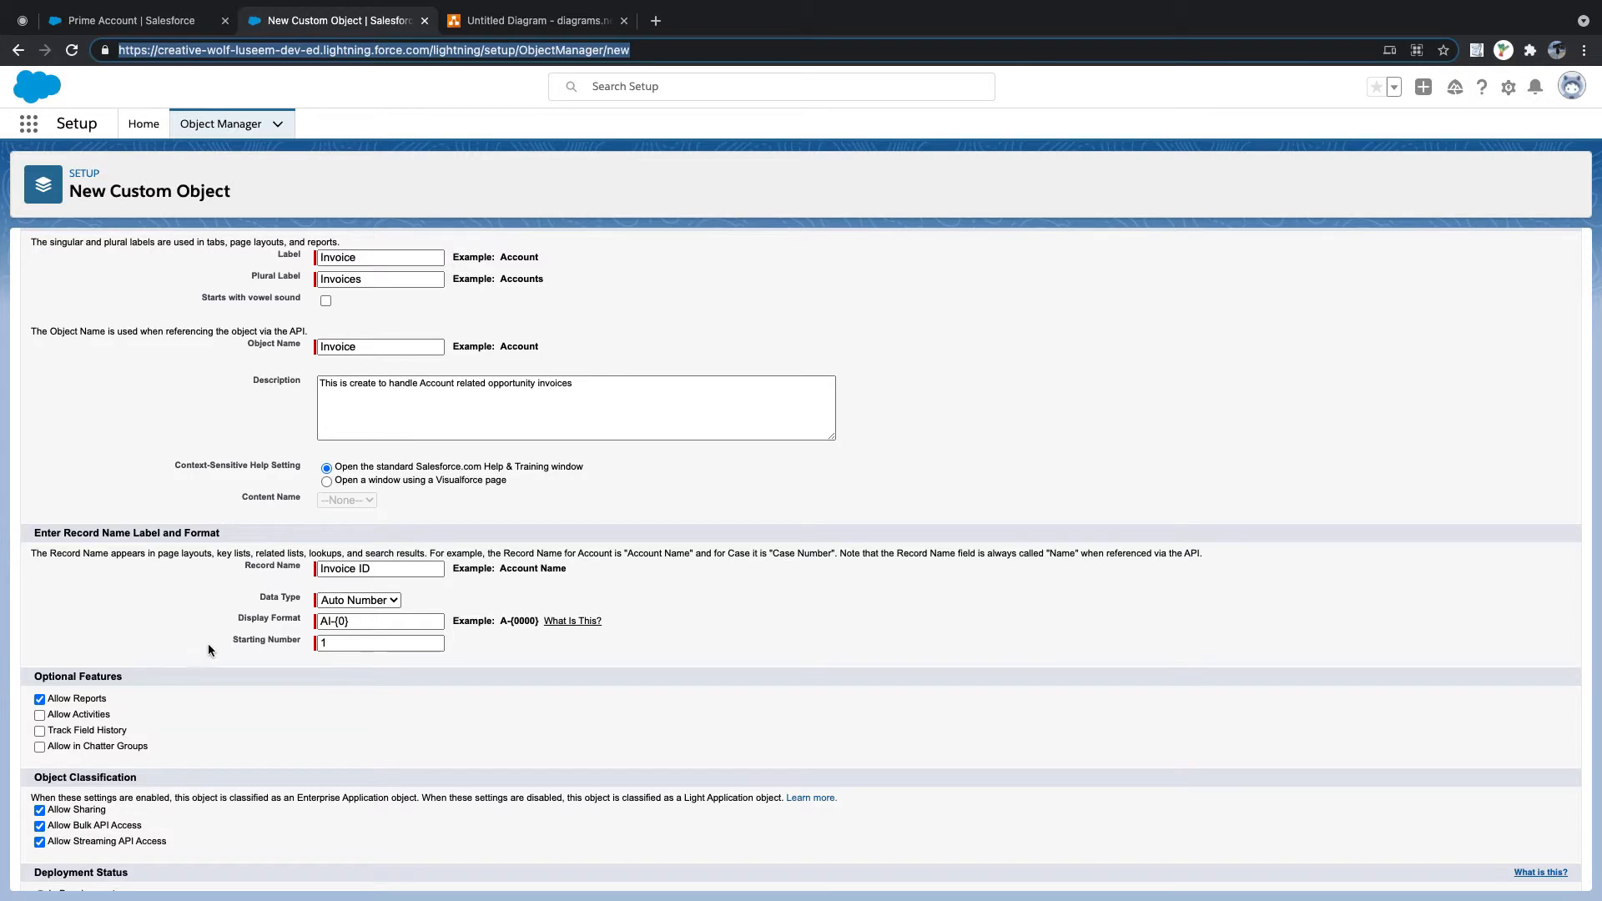
scroll(368, 519, "up", 1)
left_click(366, 295)
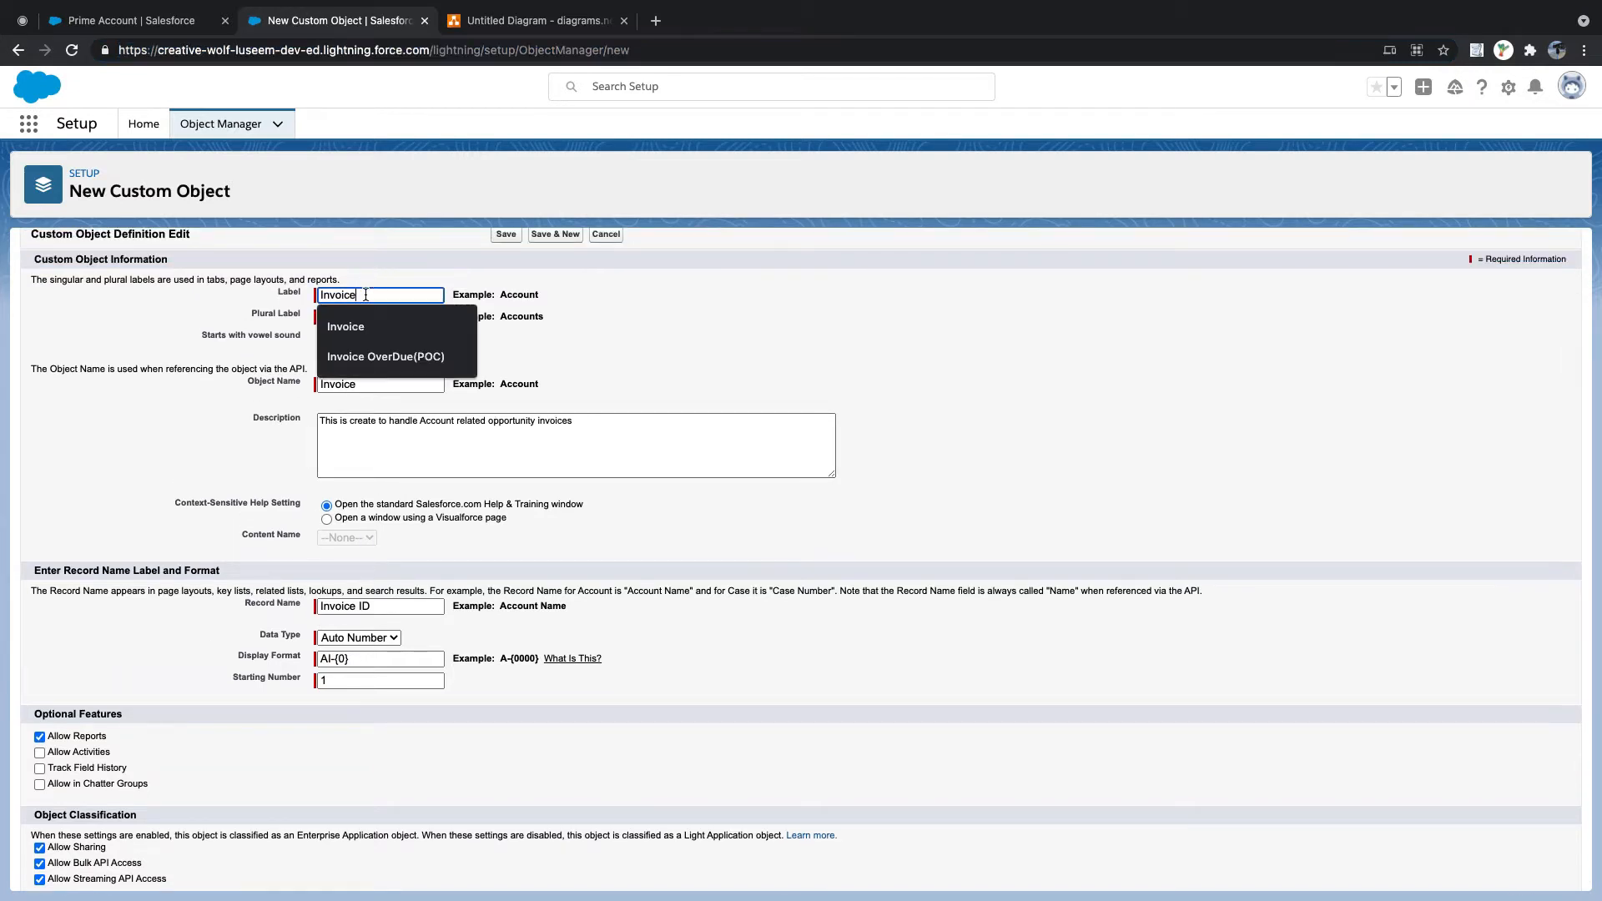
left_click(168, 744)
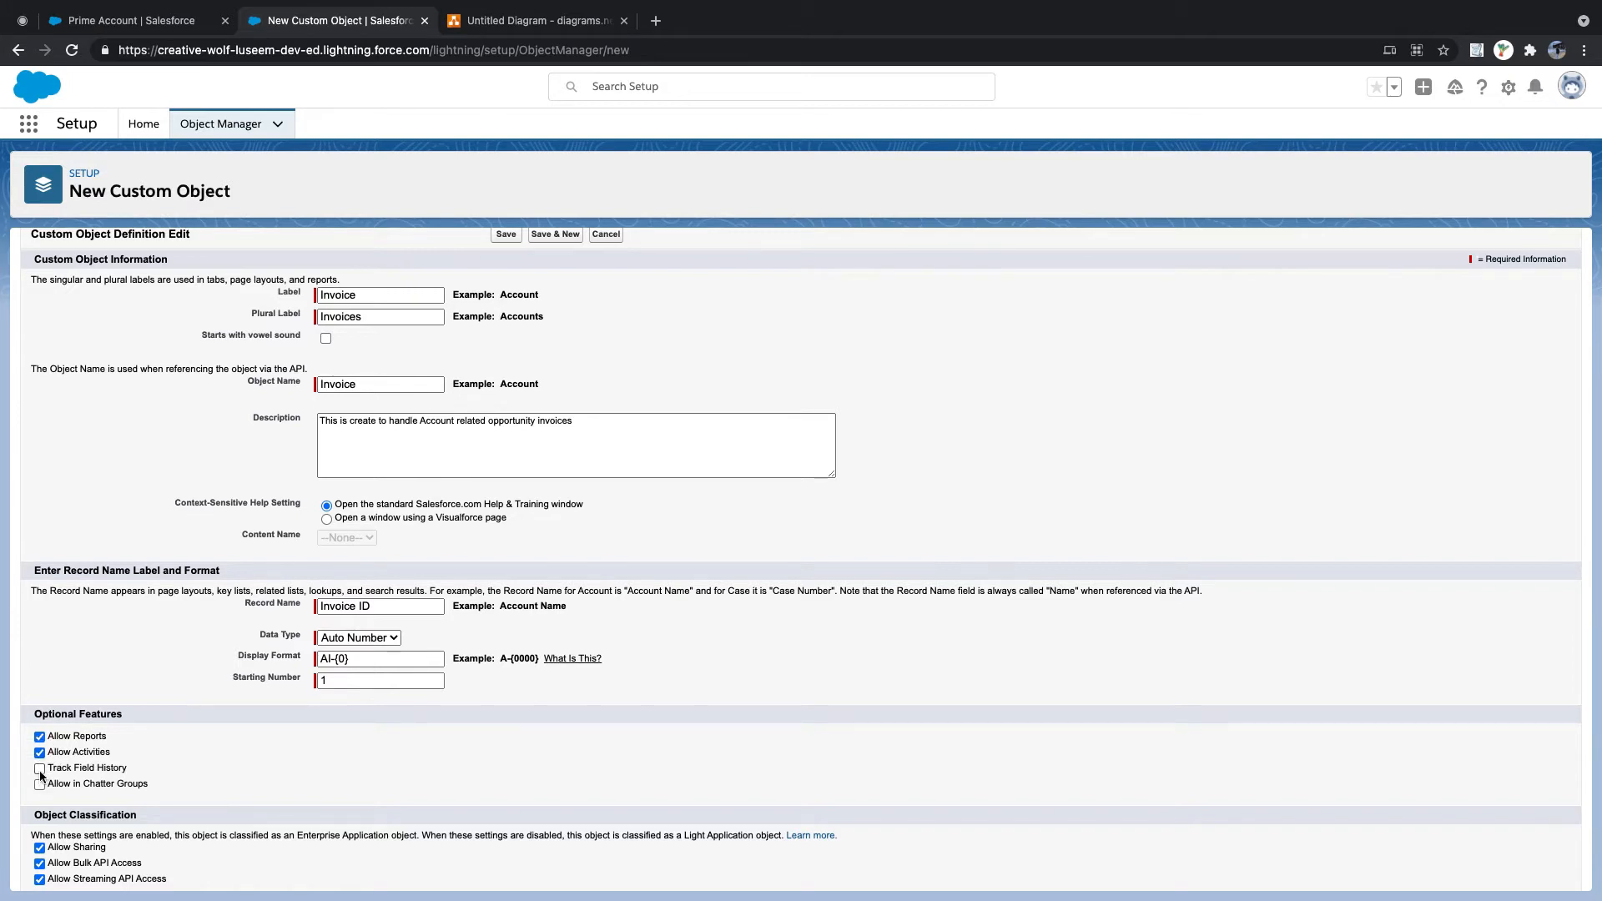
- Change the Account Name on the Prime Account record's details to Prime Source and save it
left_click(133, 14)
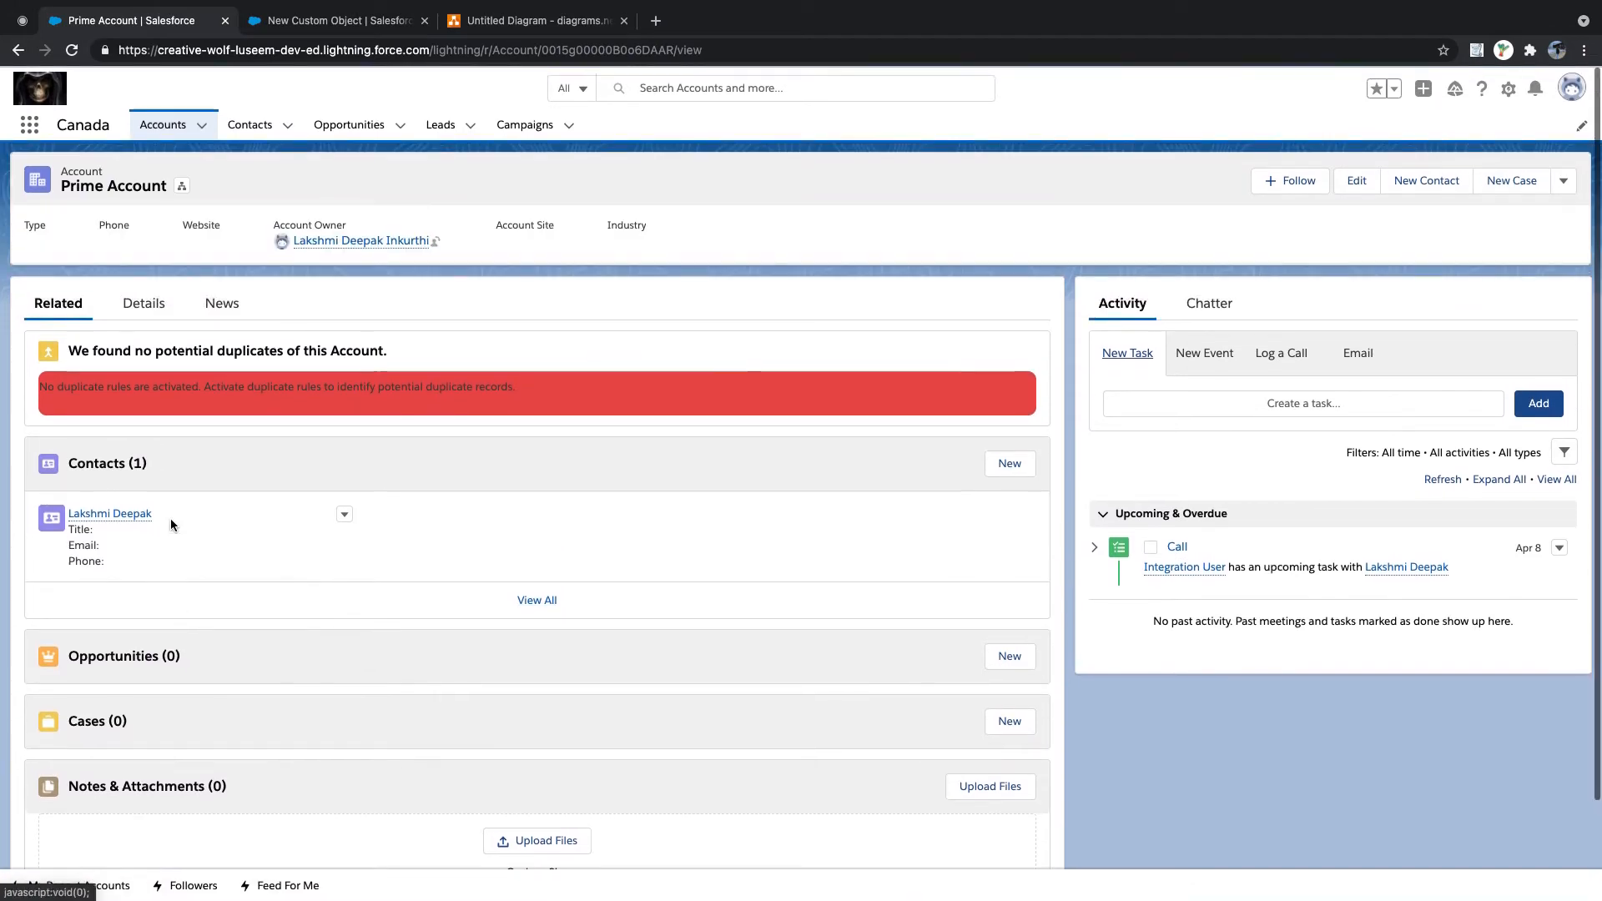
left_click(140, 309)
left_click(518, 401)
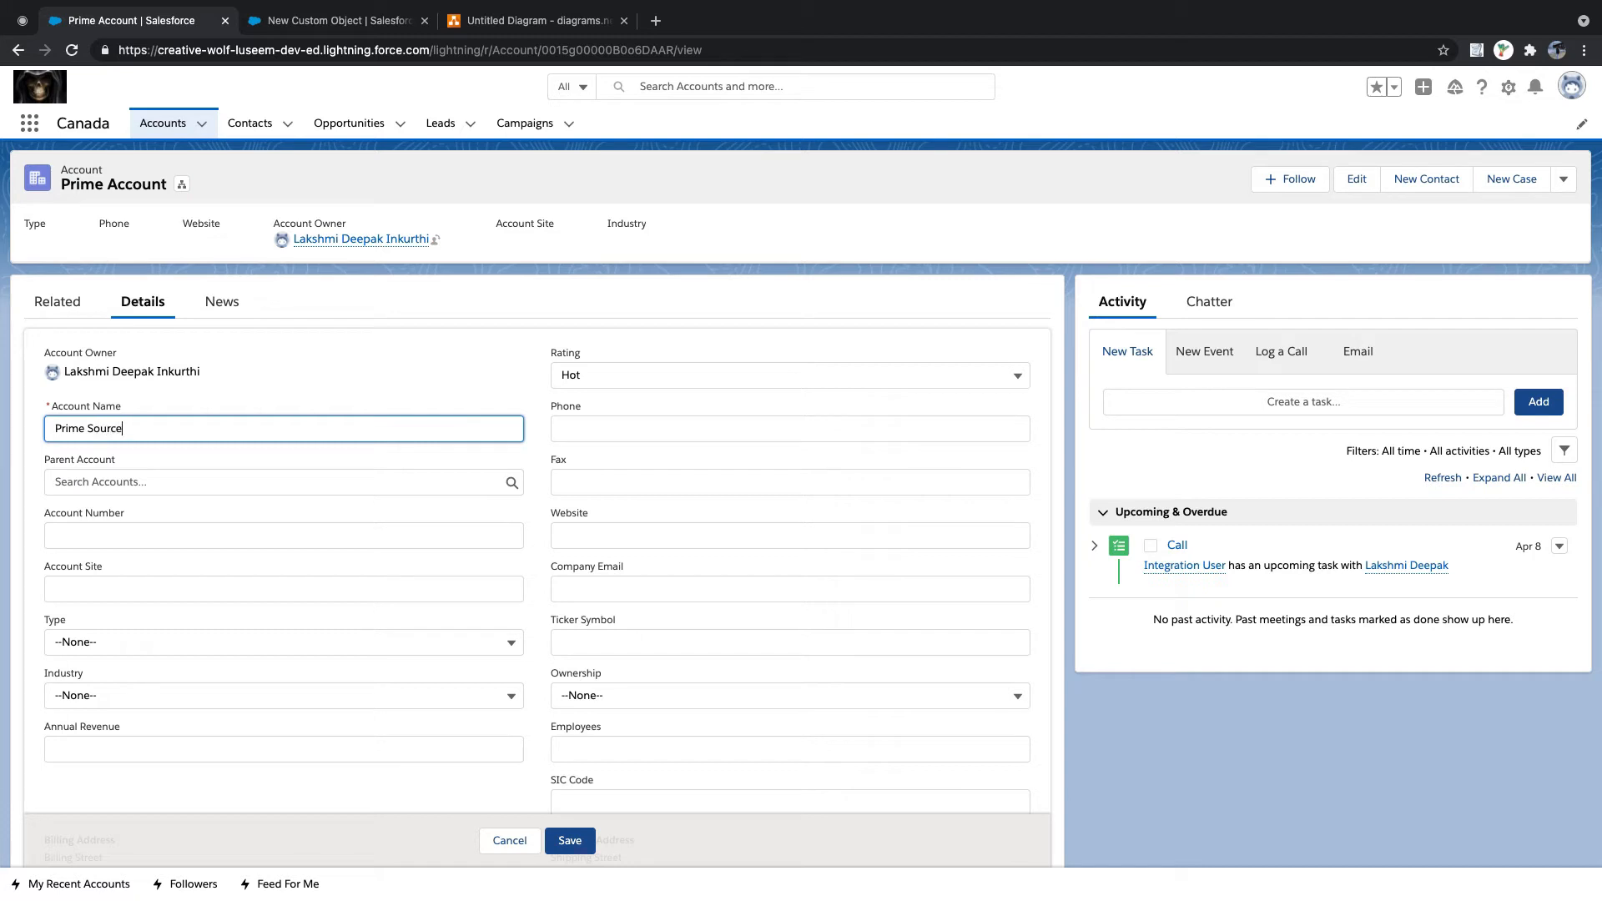
left_click(570, 840)
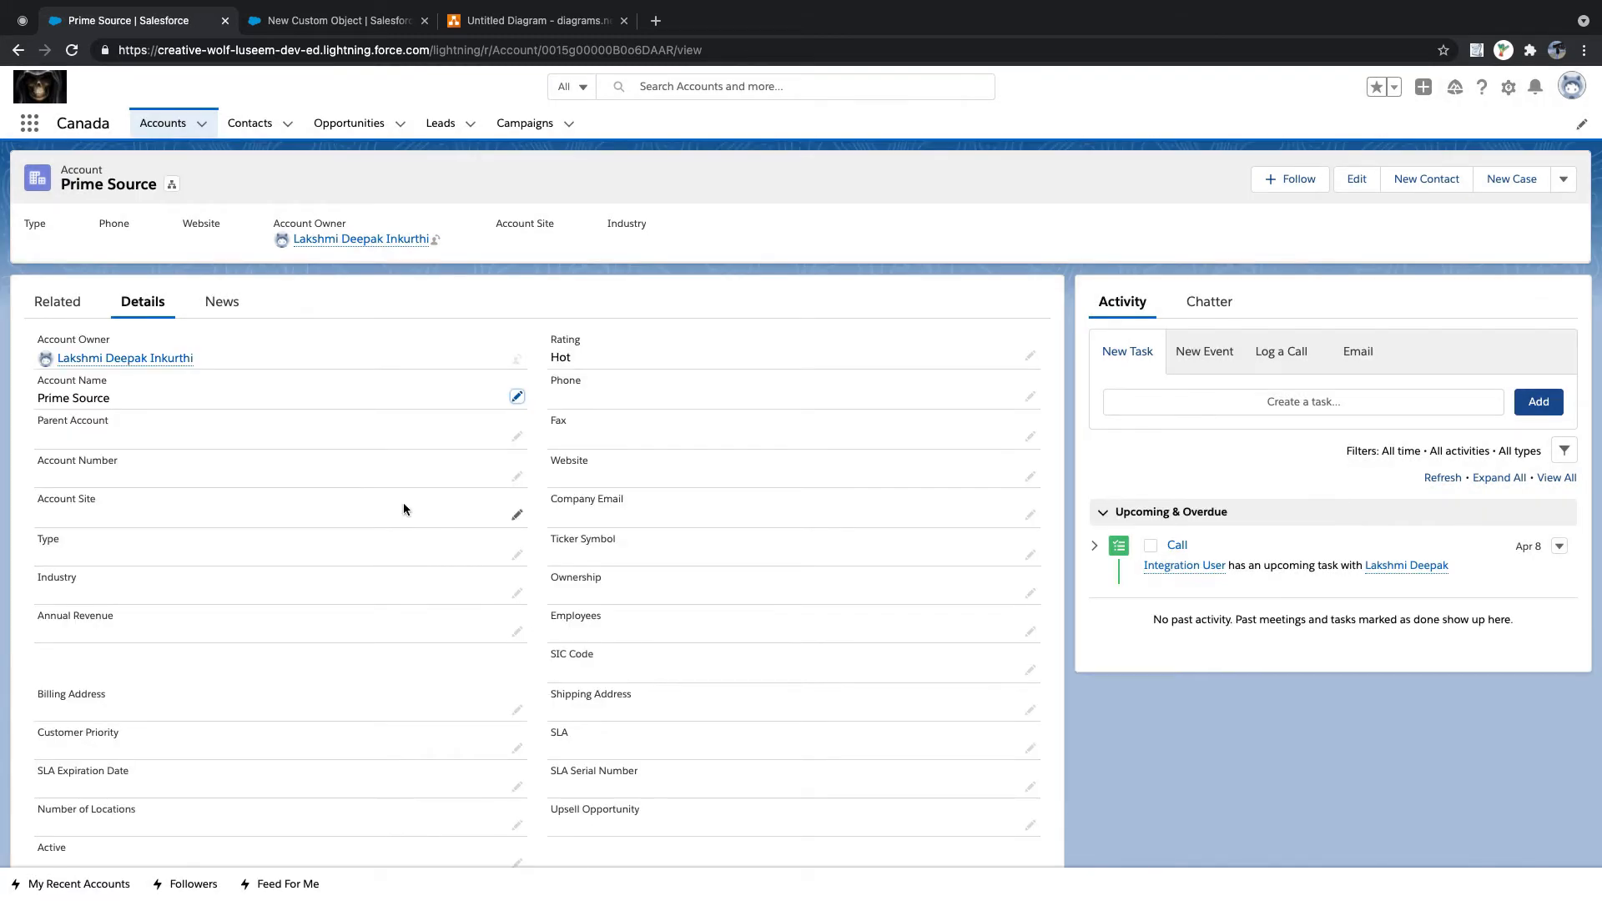
left_click_drag(35, 399, 124, 400)
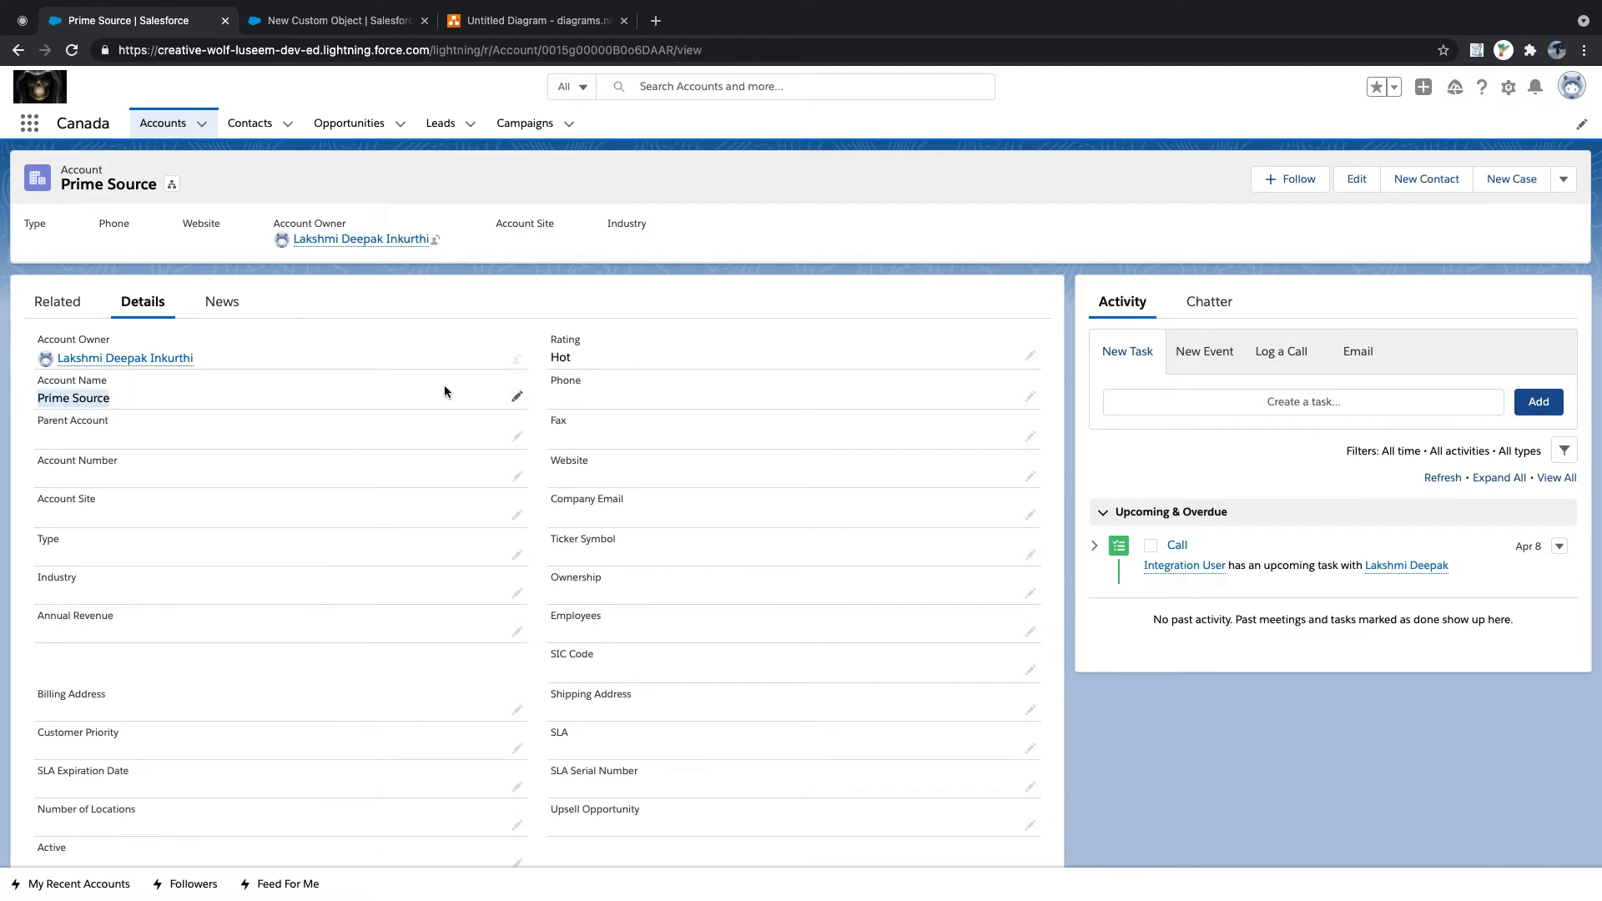
- Enable Track Field History and Allow in Chatter Groups for the new Invoice object
left_click(338, 20)
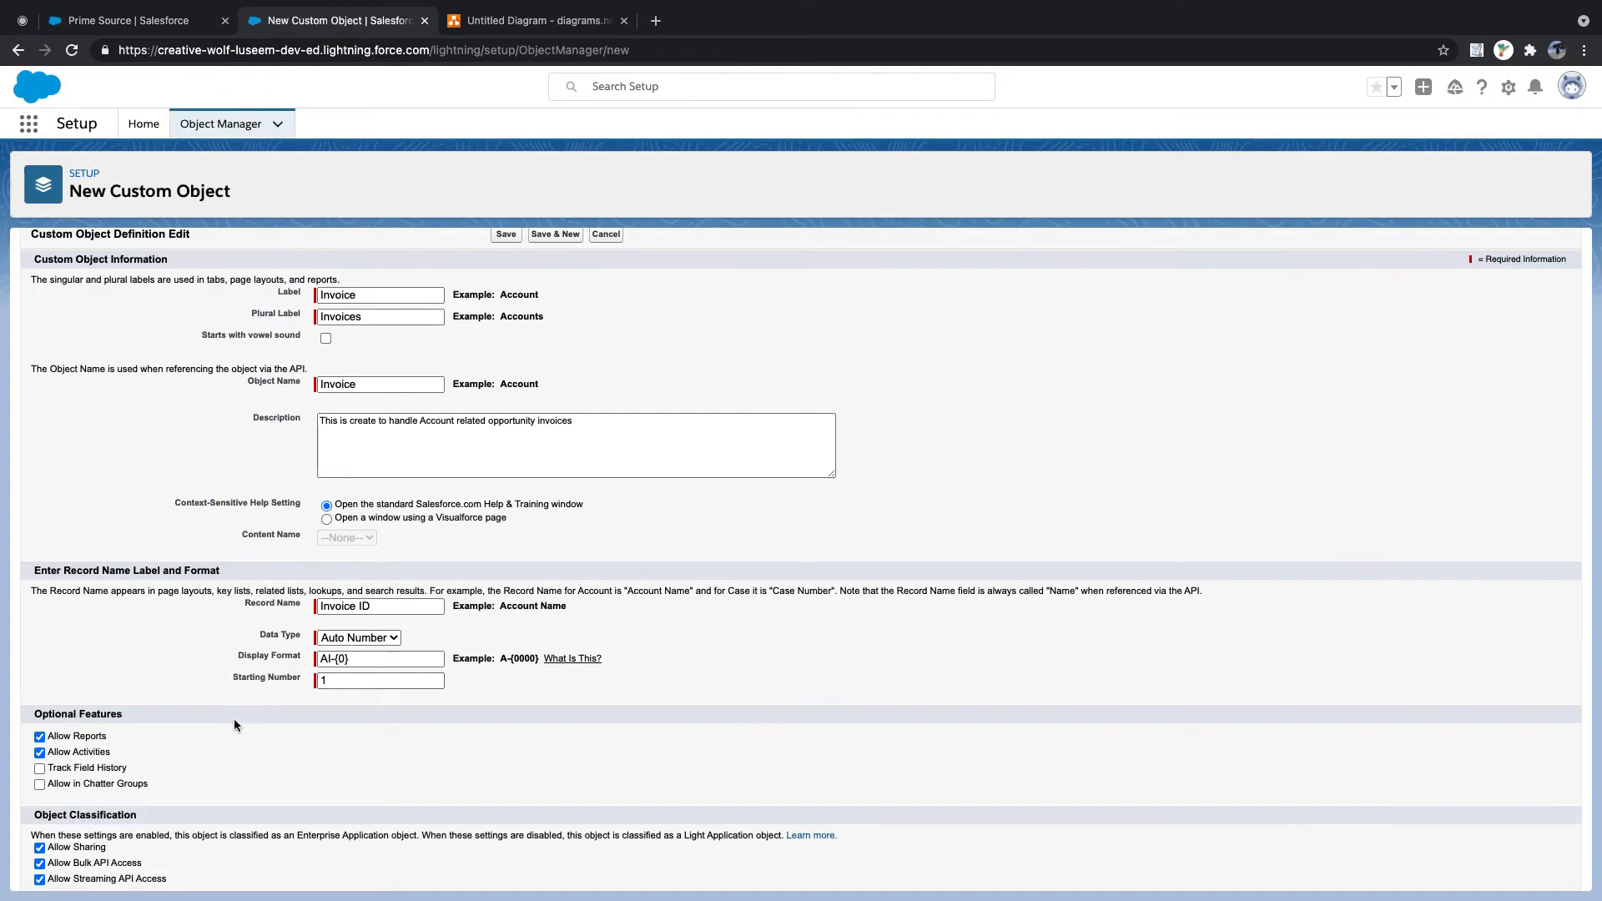
scroll(100, 776, "down", 3)
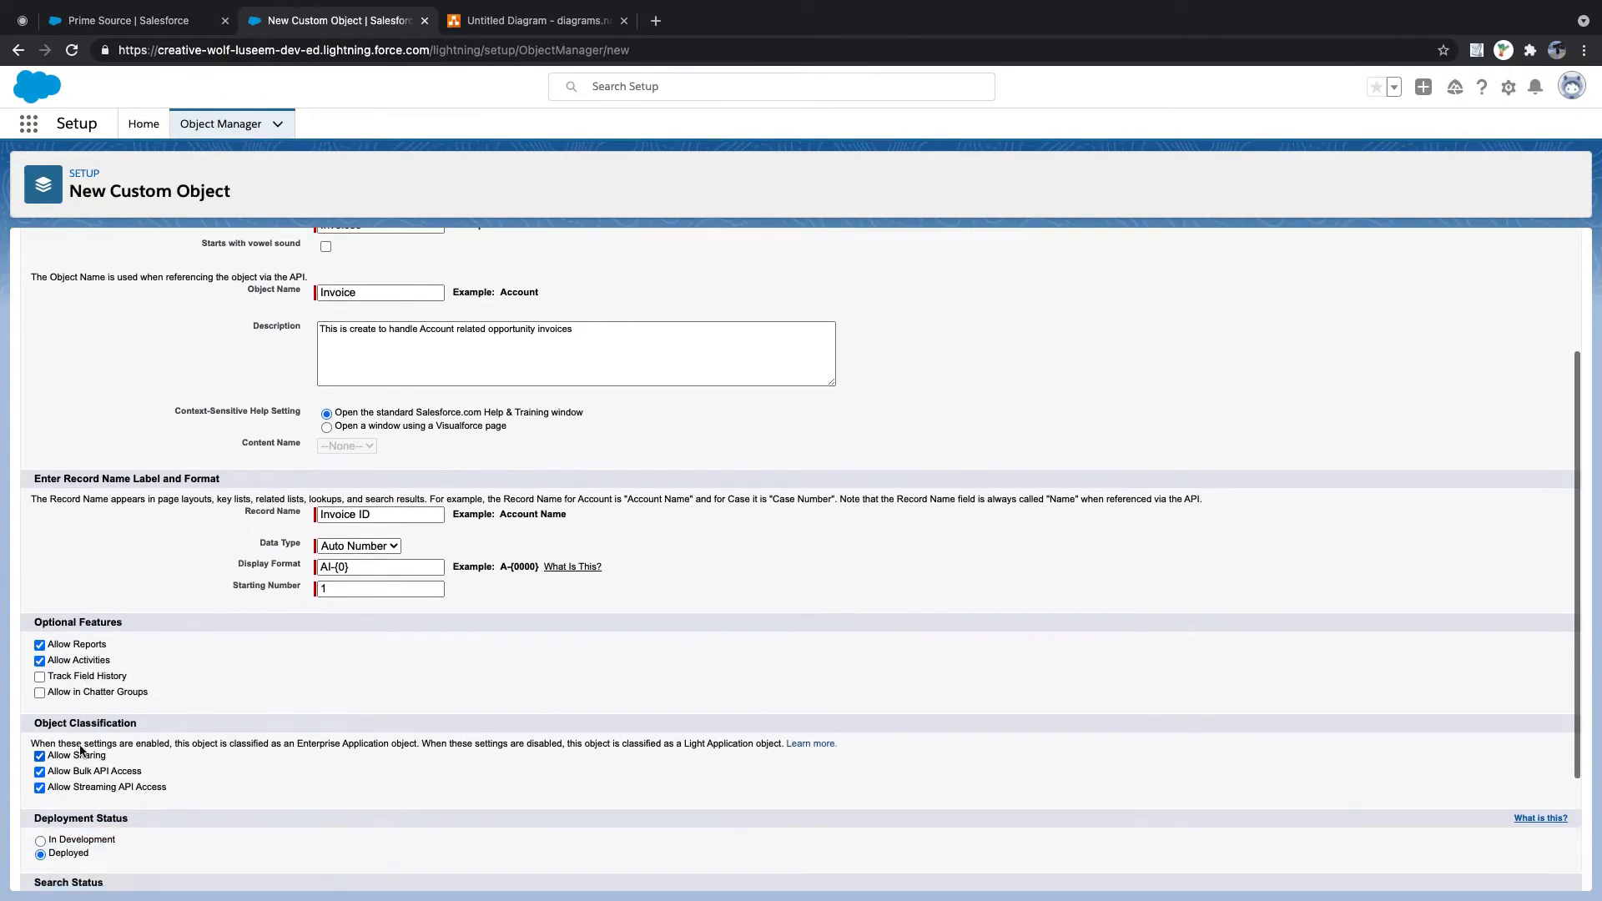
left_click(40, 658)
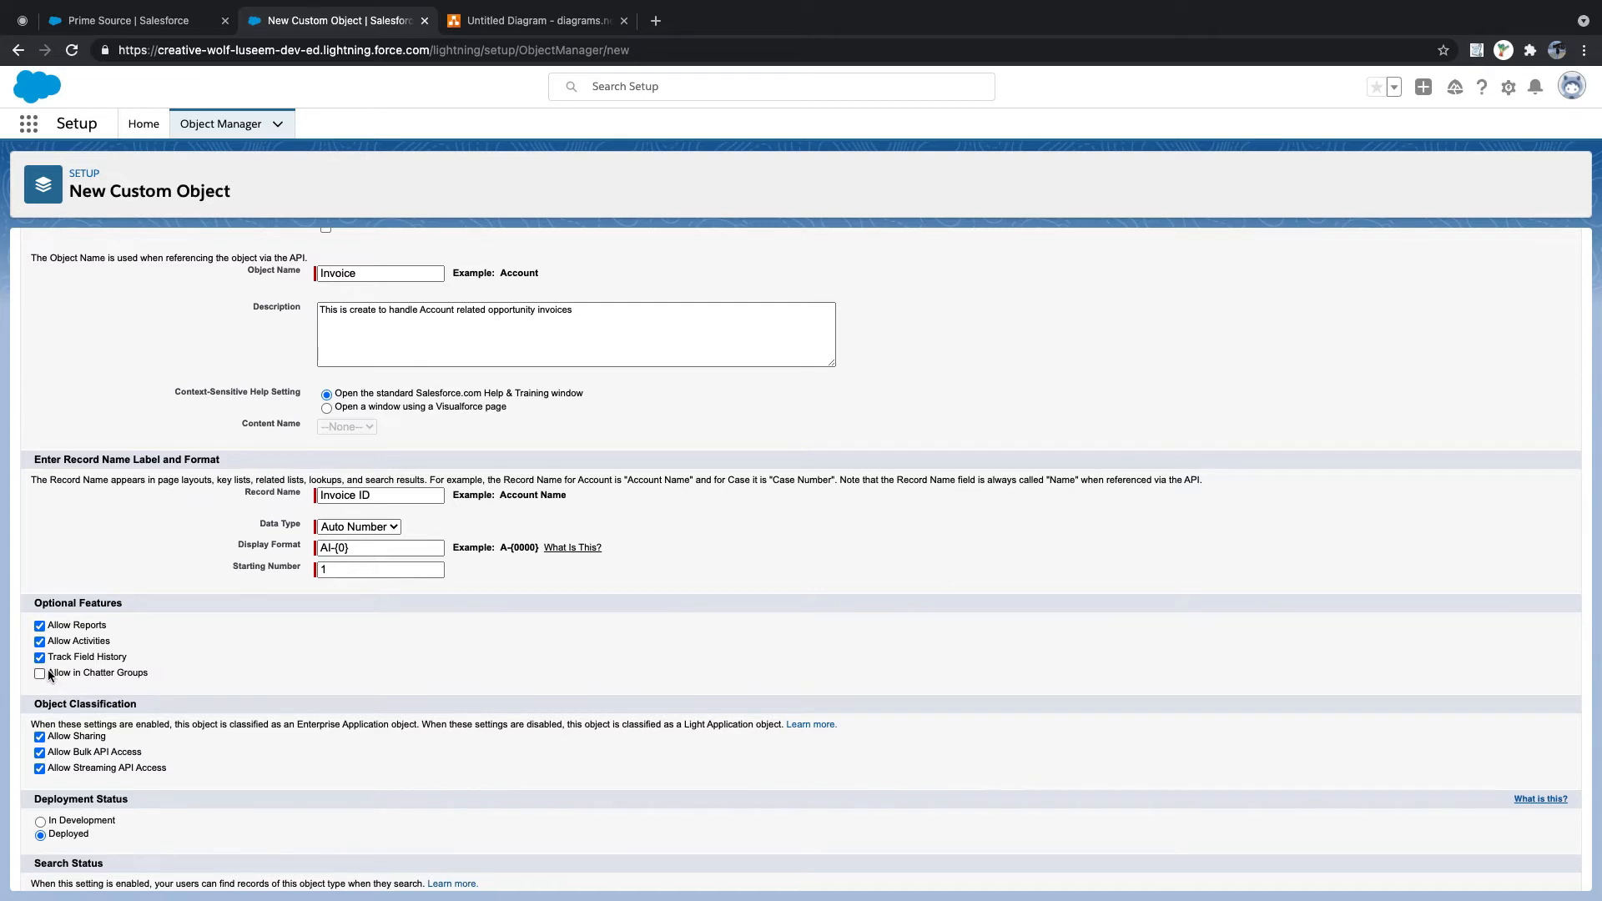
left_click_drag(47, 669, 155, 677)
- Reopen the Prime Source account from the Accounts list and view its Chatter feed for the name change
left_click(126, 20)
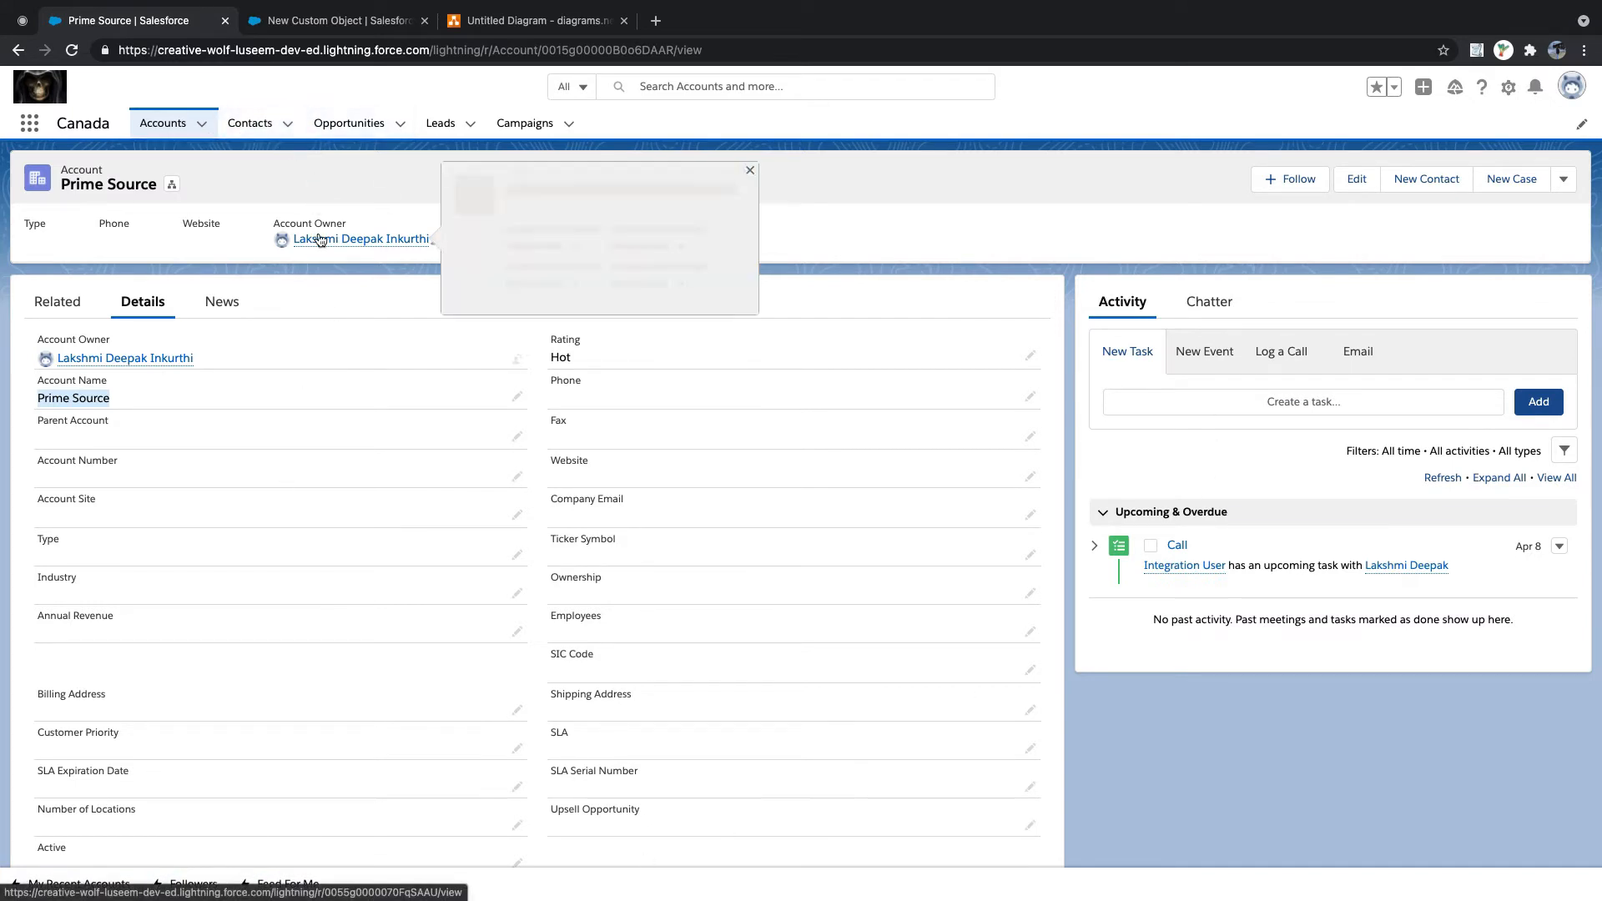
left_click(248, 128)
left_click(174, 122)
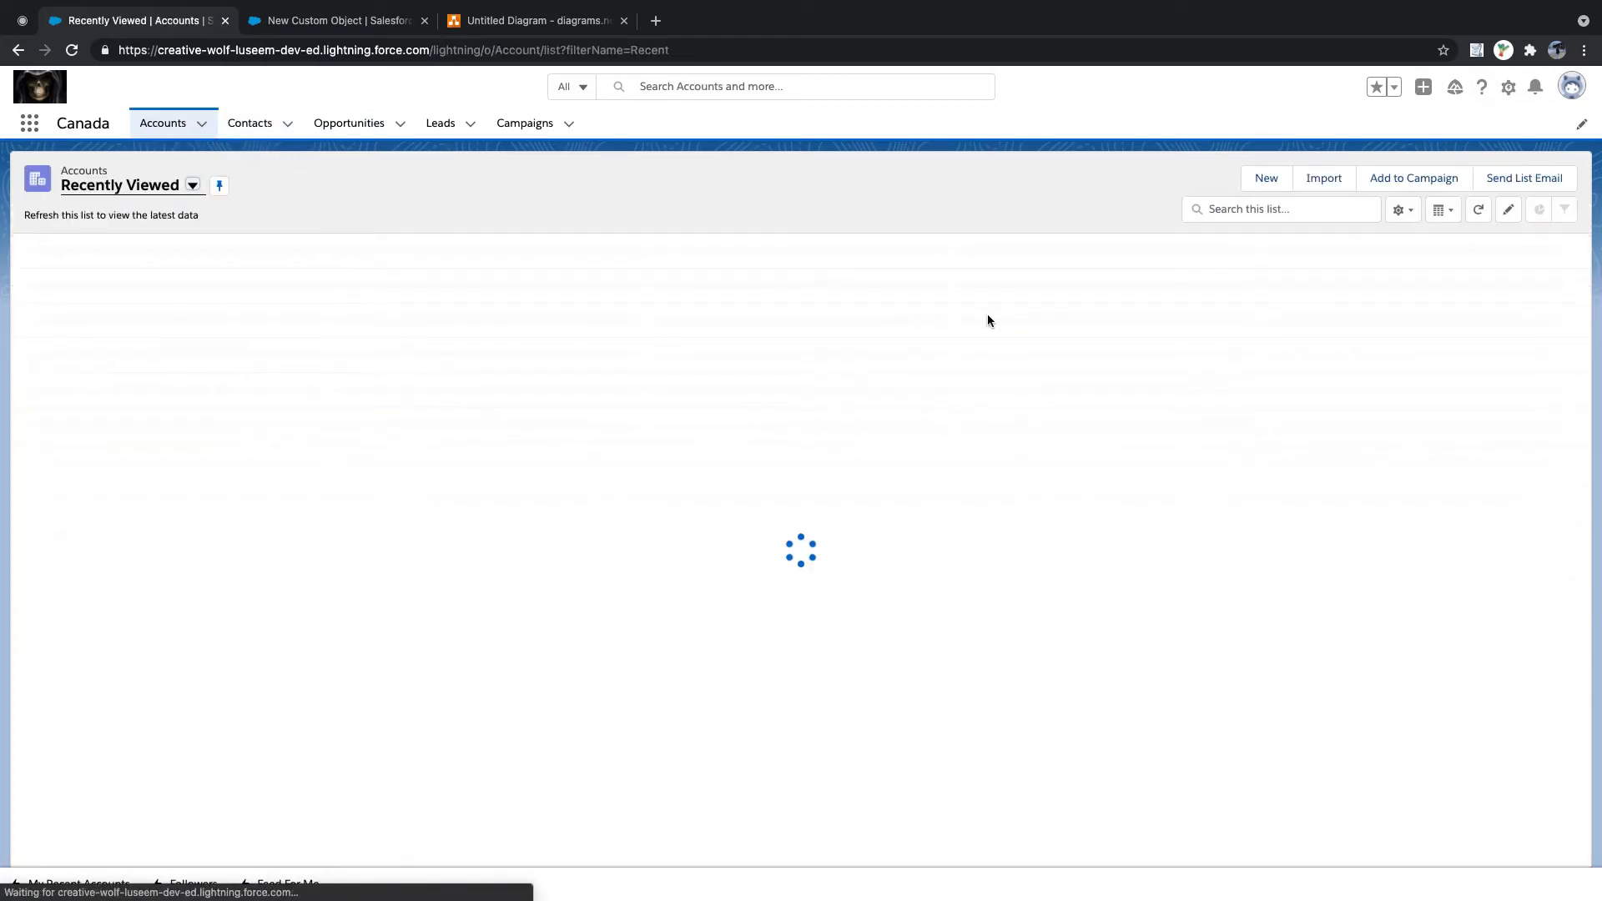
left_click(118, 275)
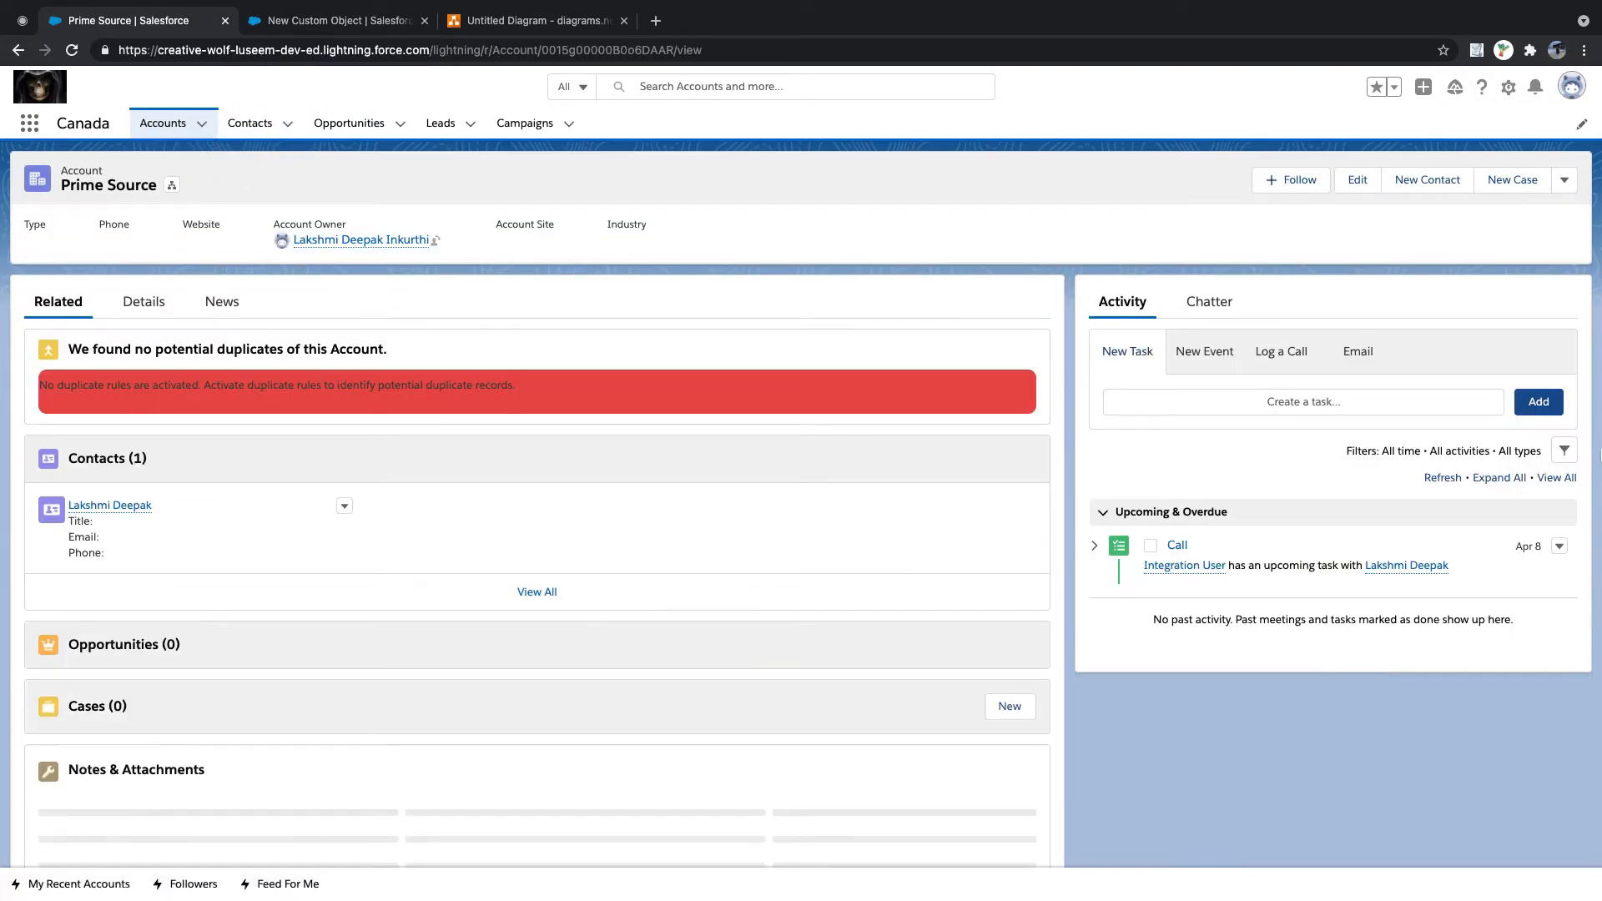
left_click(1205, 307)
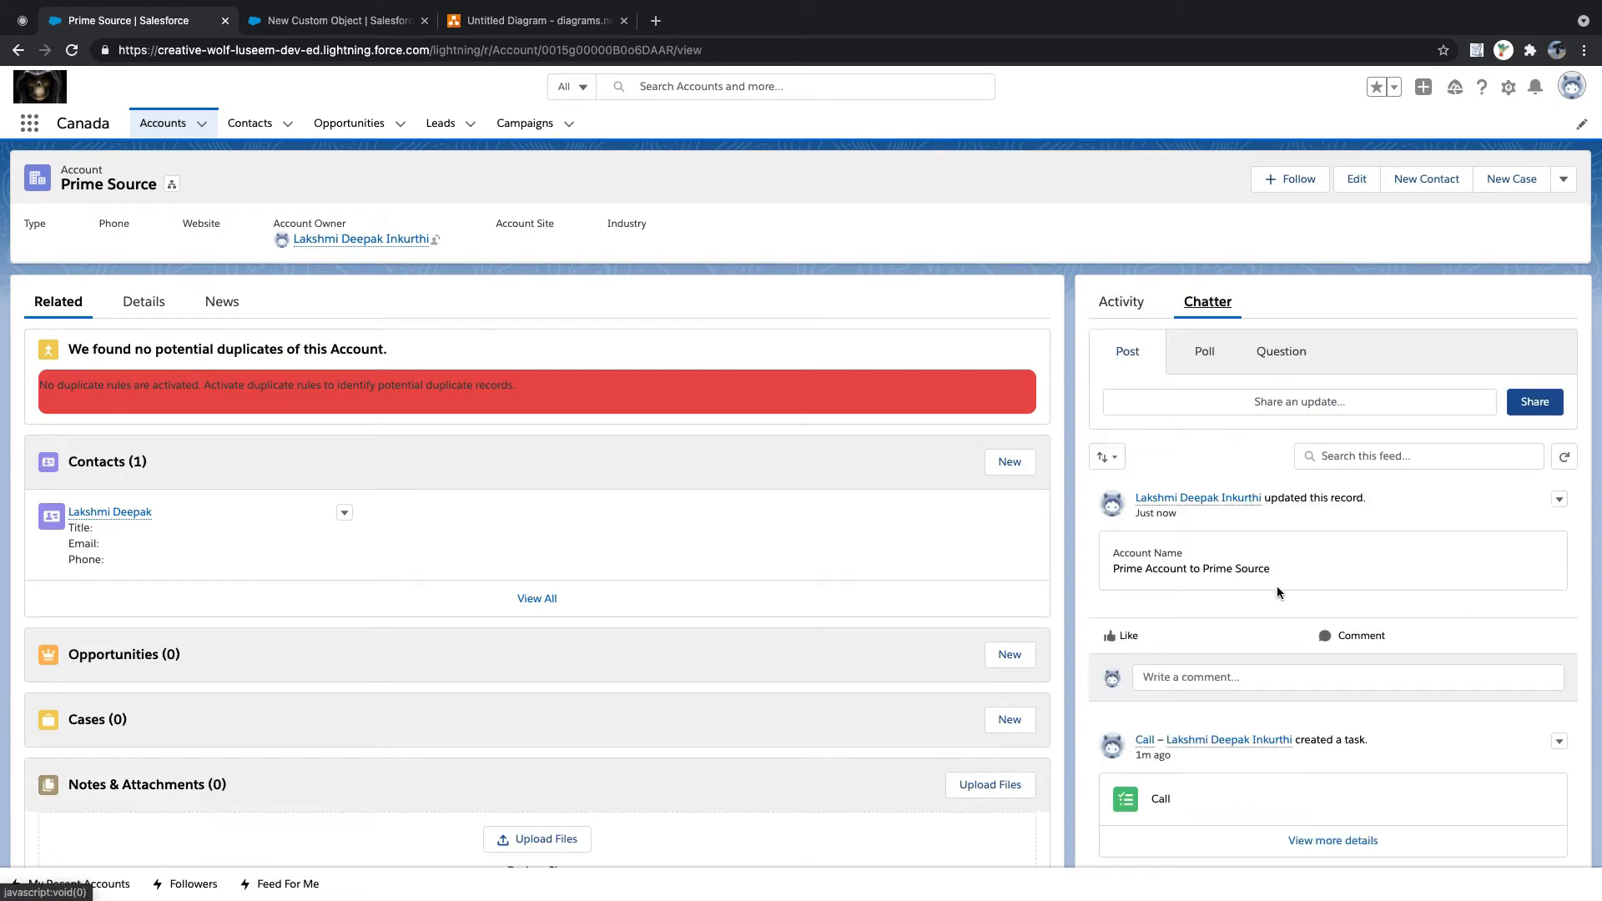
- Review the Invoice object's Allow in Chatter Groups option, its In Development and Deployed choices, and the Search Status section
left_click(338, 20)
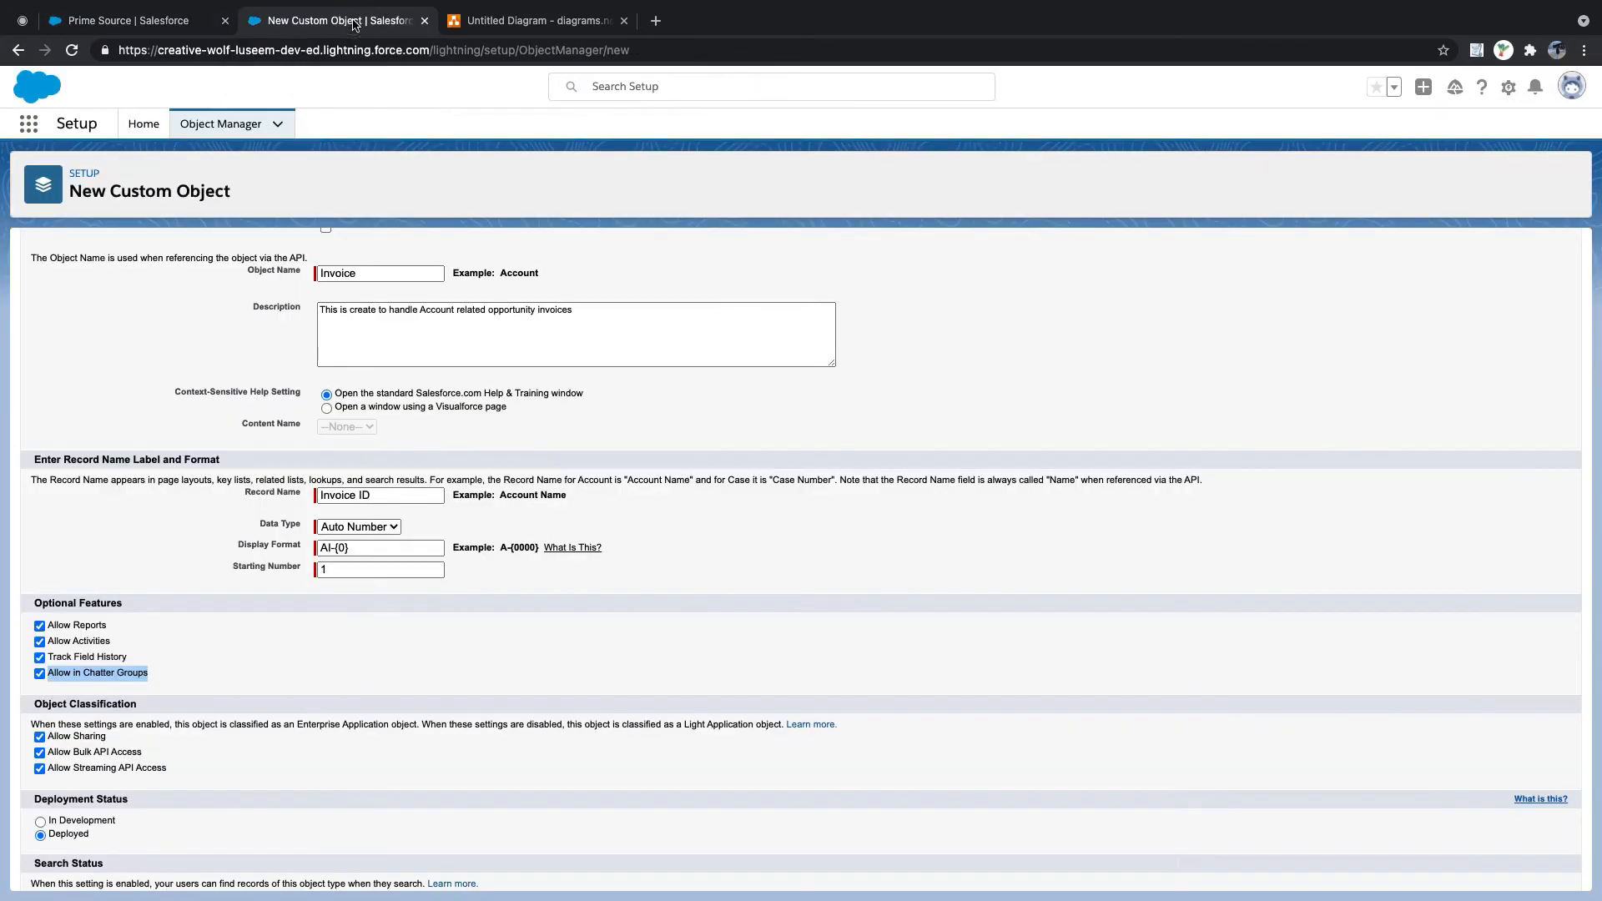
left_click(187, 685)
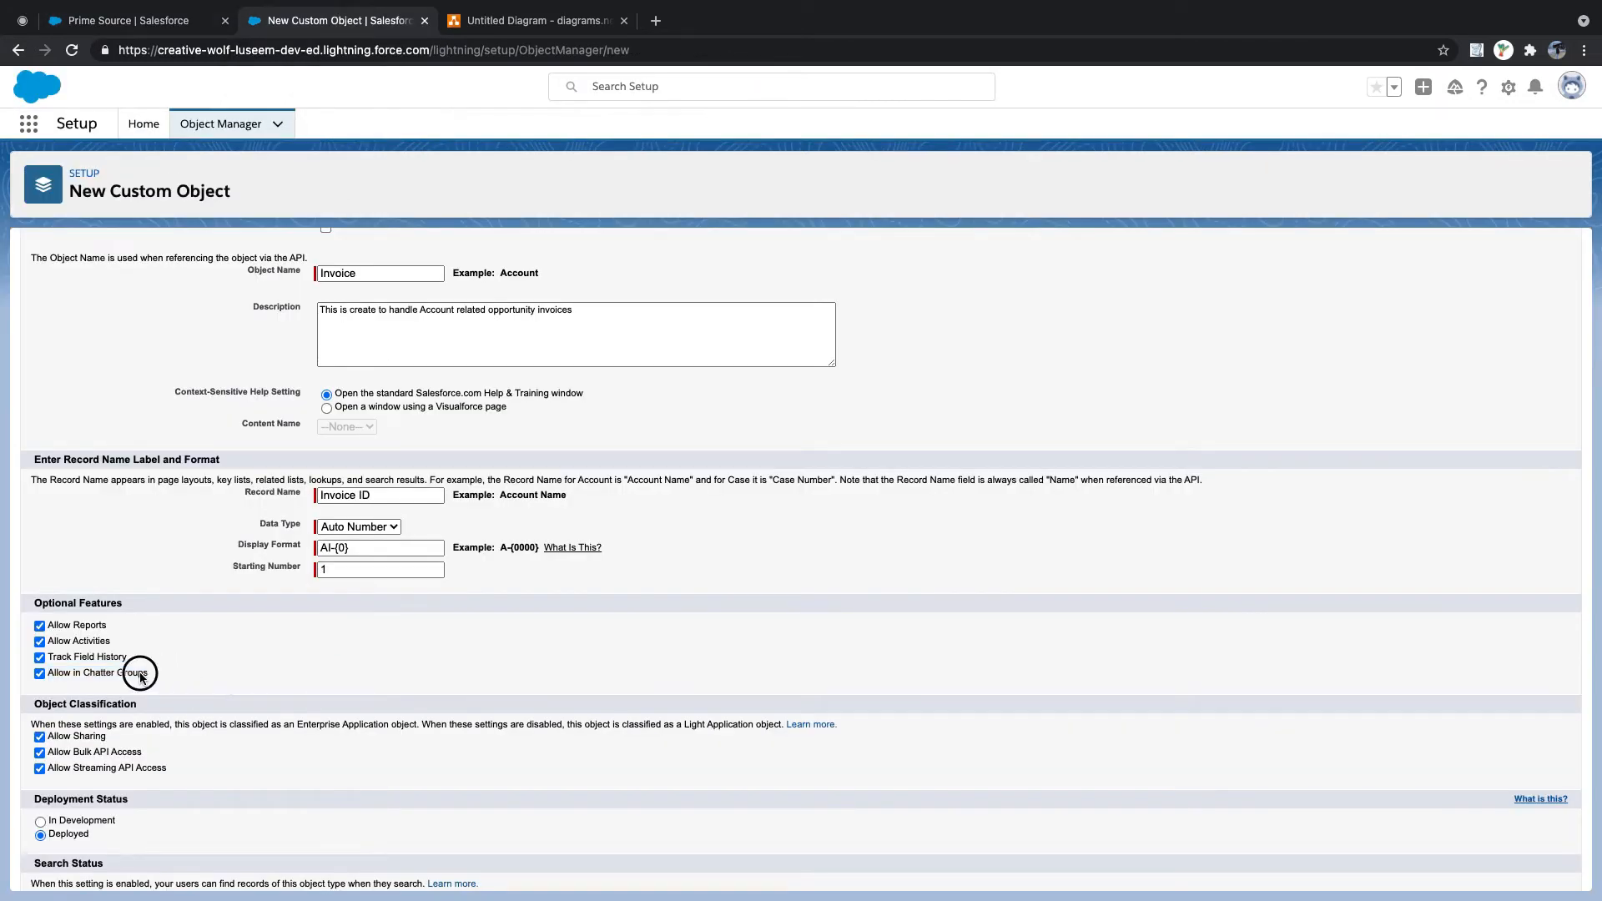
left_click_drag(140, 673, 41, 673)
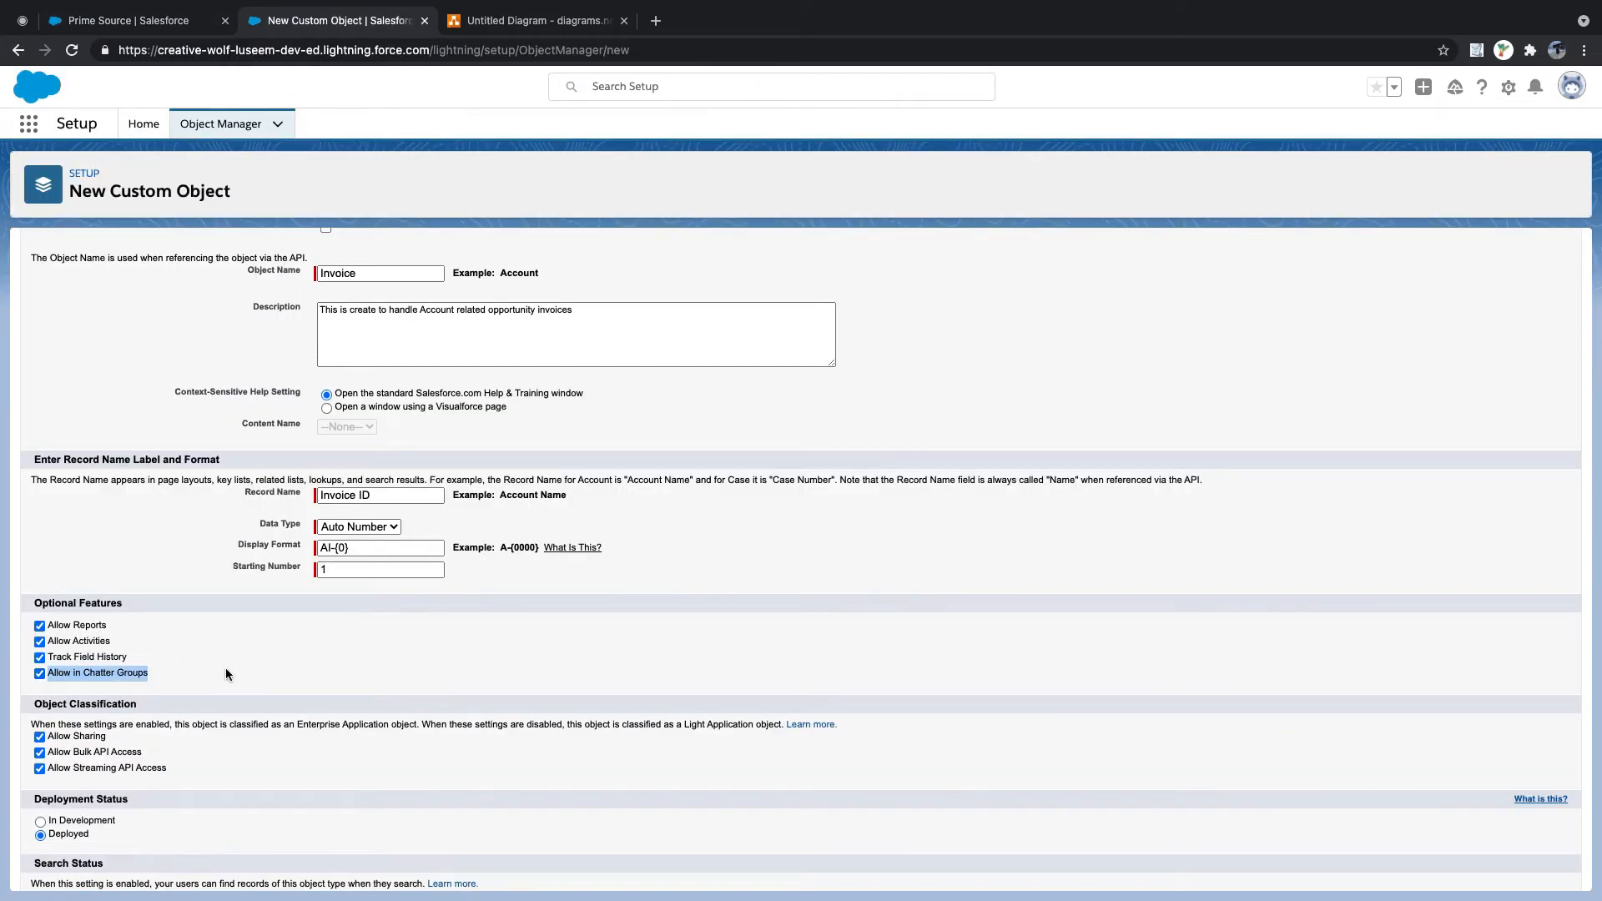
scroll(226, 675, "down", 3)
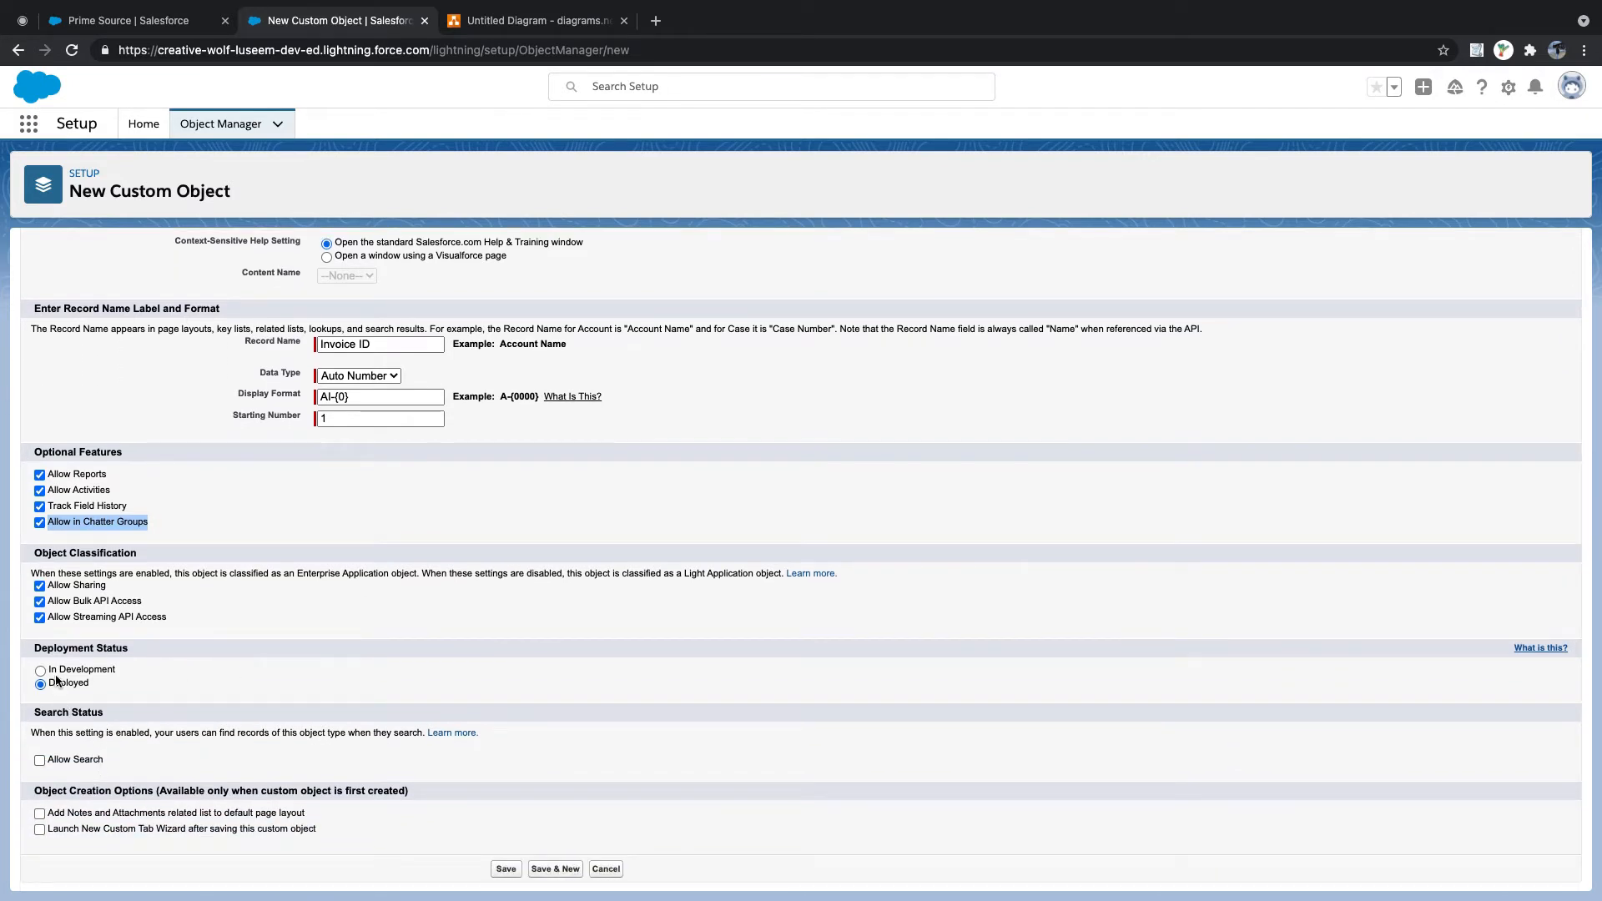
left_click_drag(128, 671, 51, 671)
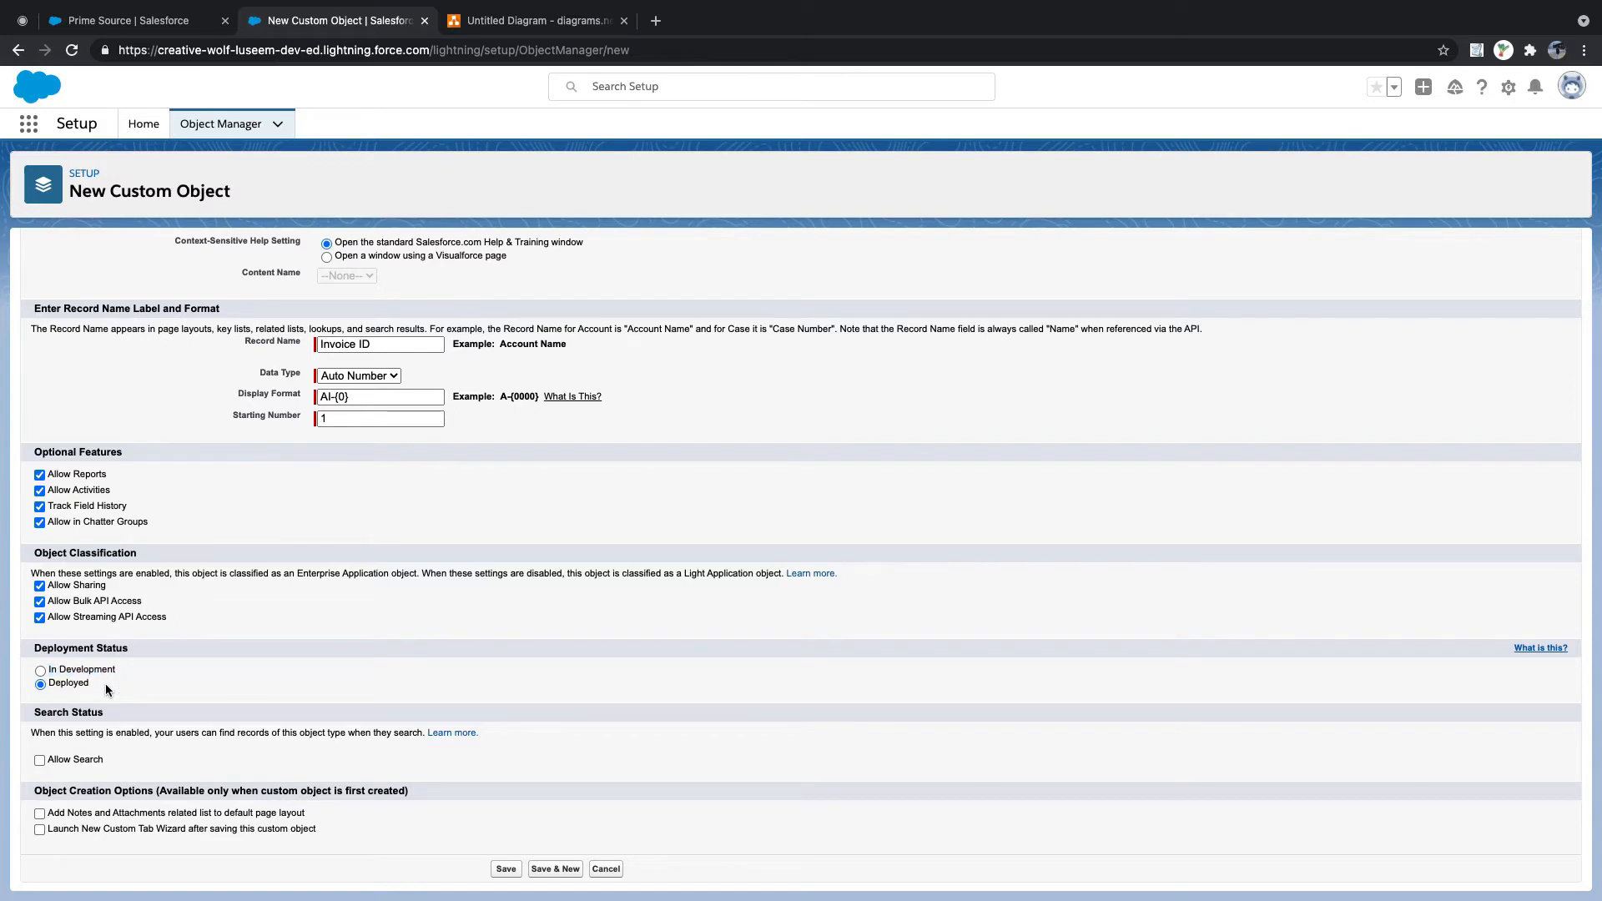
left_click_drag(105, 683, 50, 686)
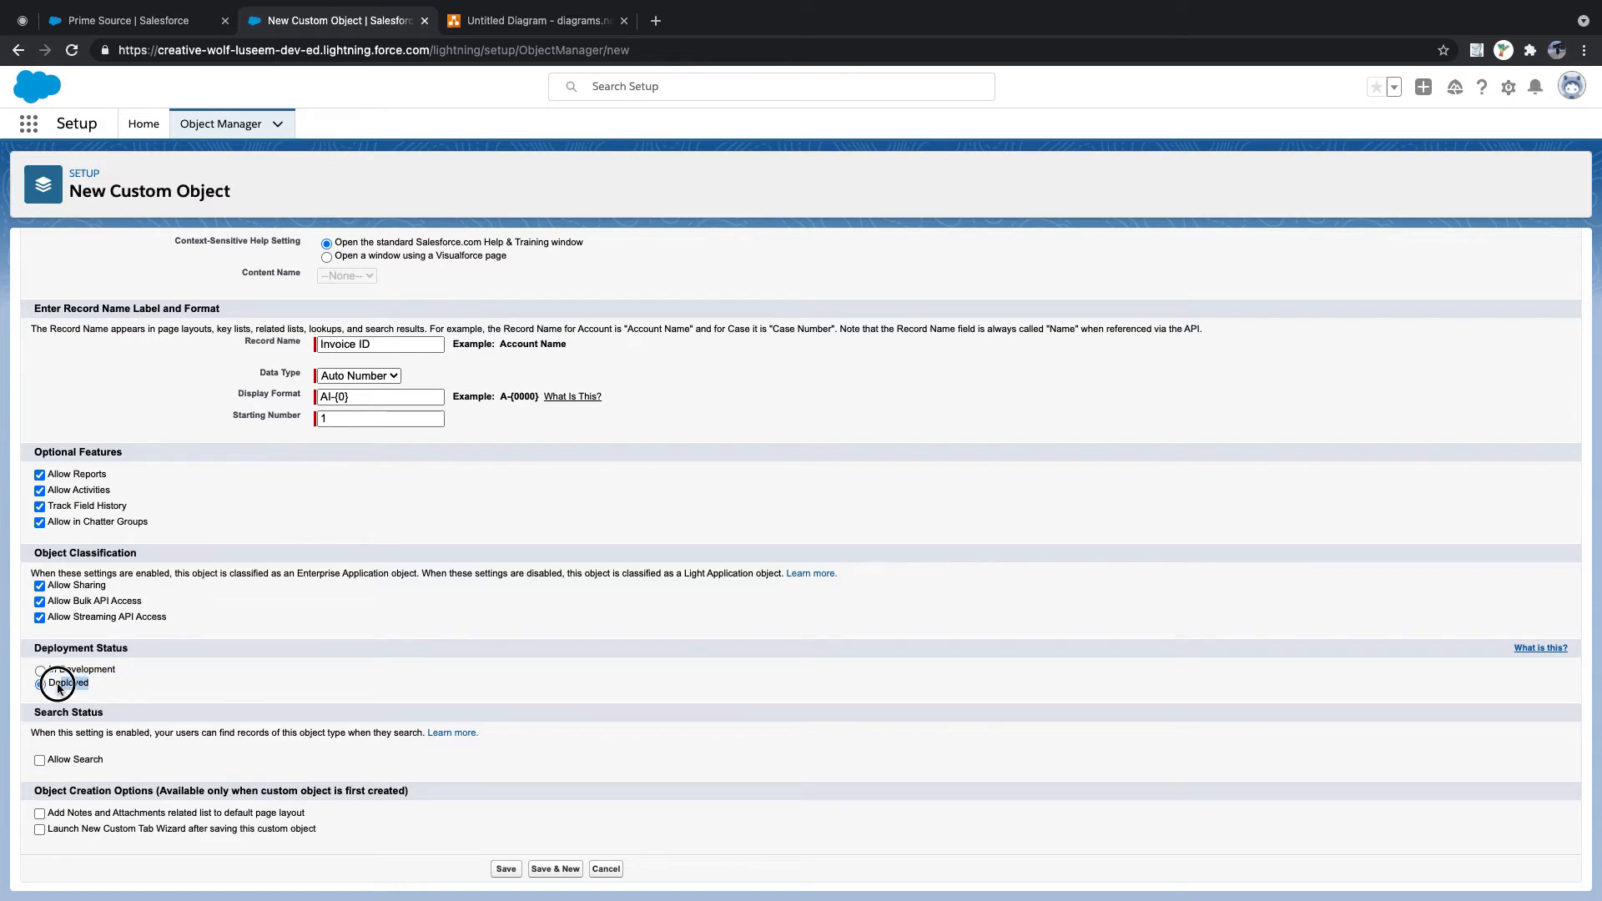
left_click(177, 670)
mouse_move(27, 681)
left_mouse_down()
mouse_move(127, 684)
mouse_move(52, 669)
left_mouse_up()
left_click(127, 680)
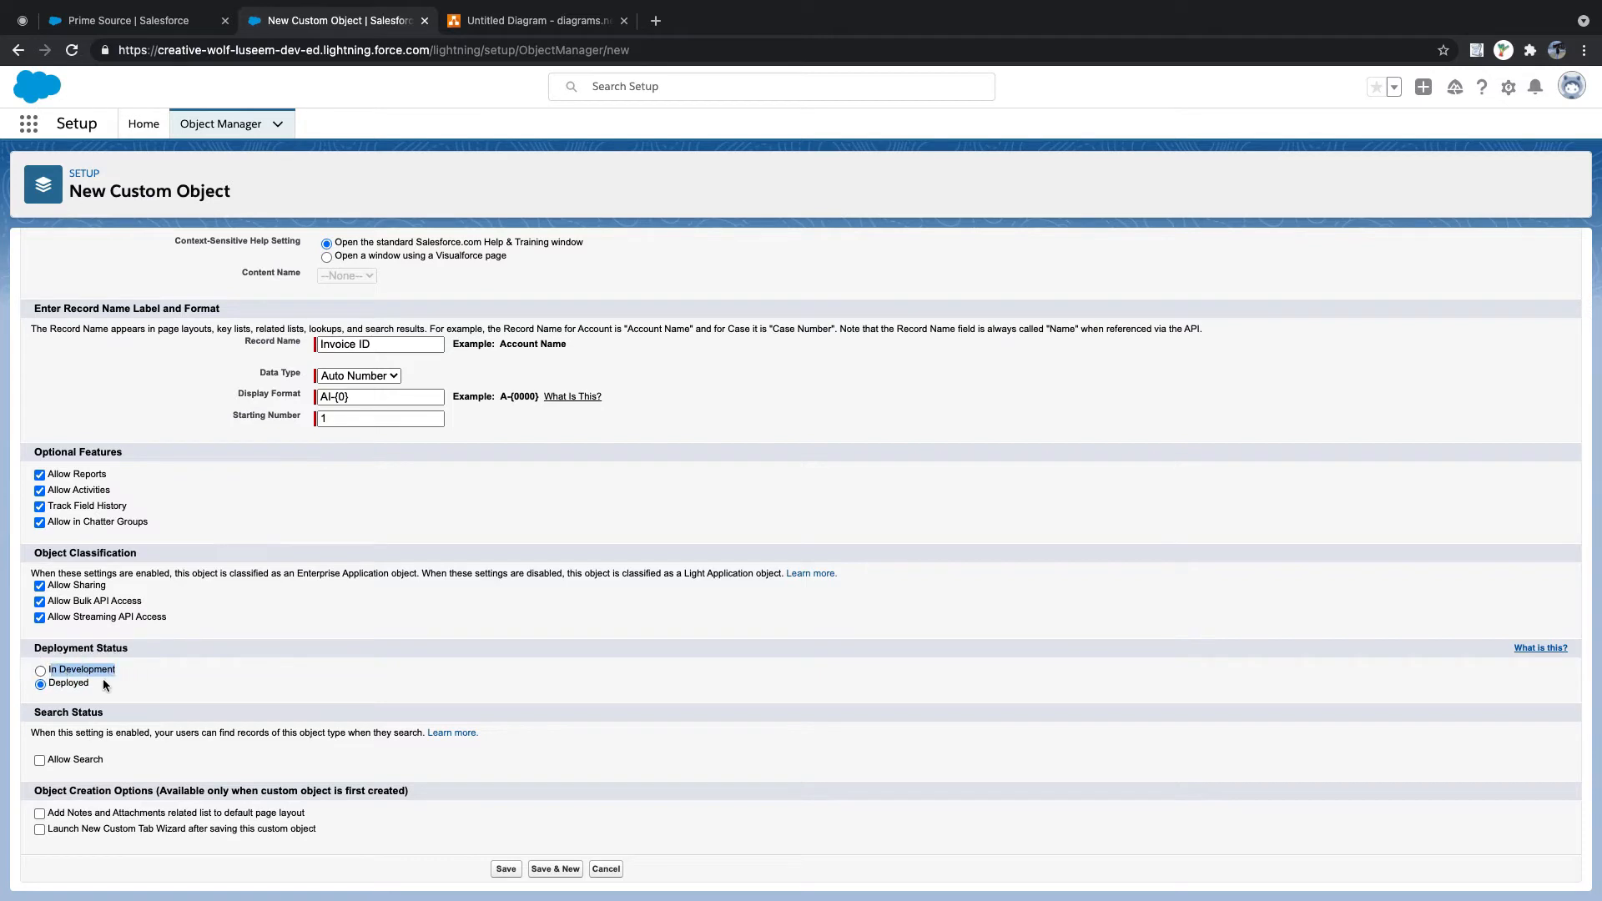
left_click(111, 684)
left_click_drag(93, 678, 46, 665)
left_click_drag(95, 686, 44, 686)
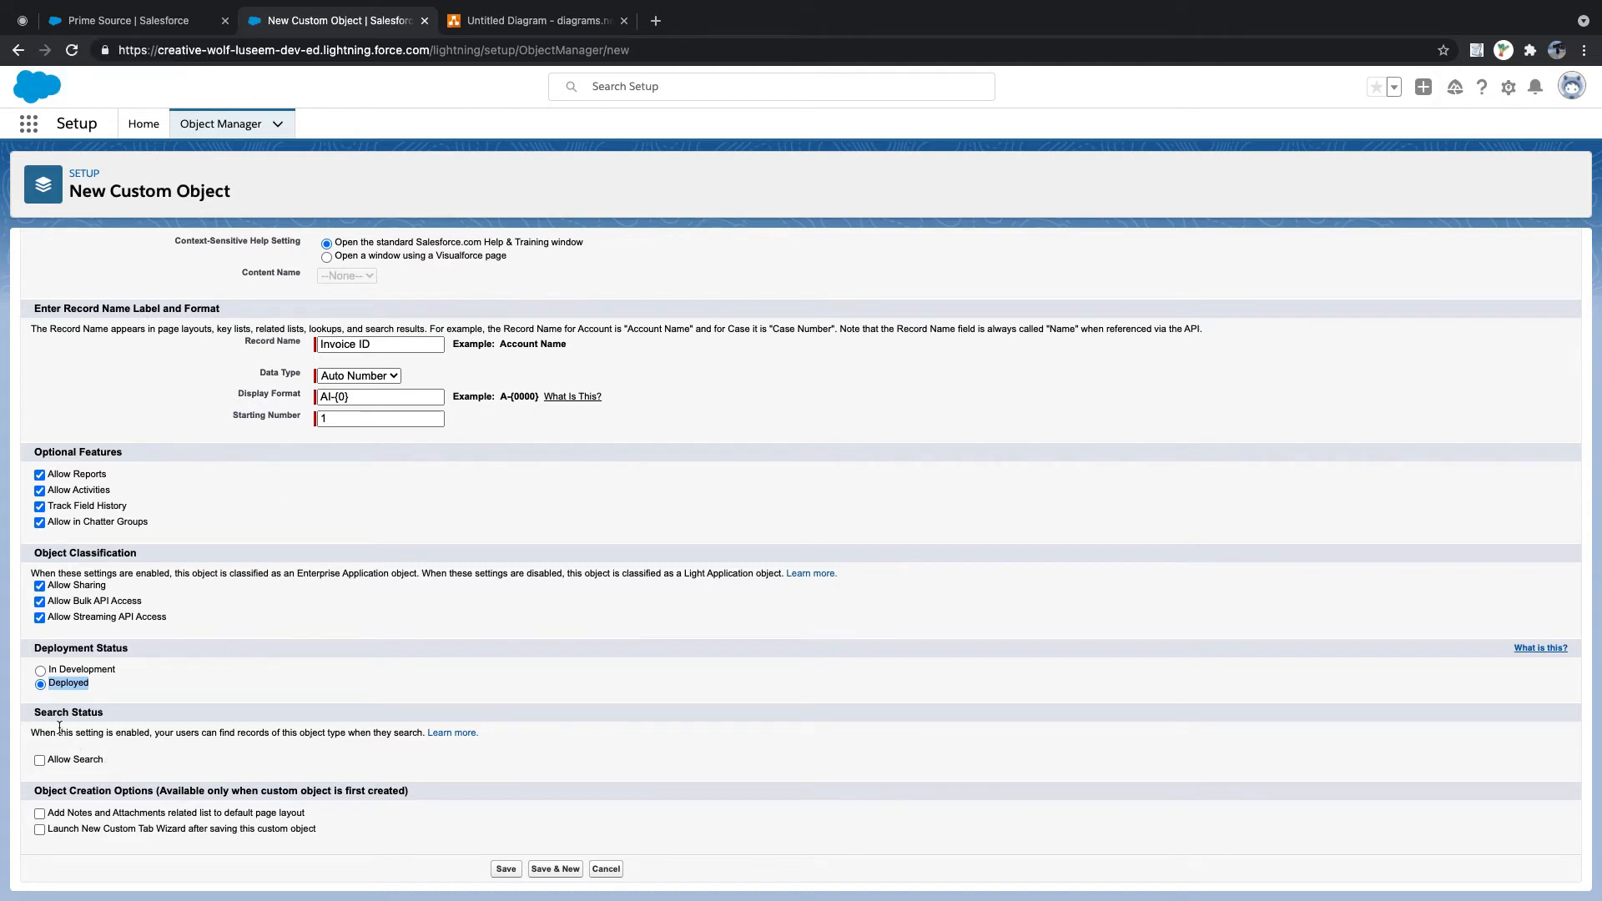
left_click_drag(33, 712, 108, 715)
- Open the Accounts list and search all records by the contact's first name
left_click(222, 12)
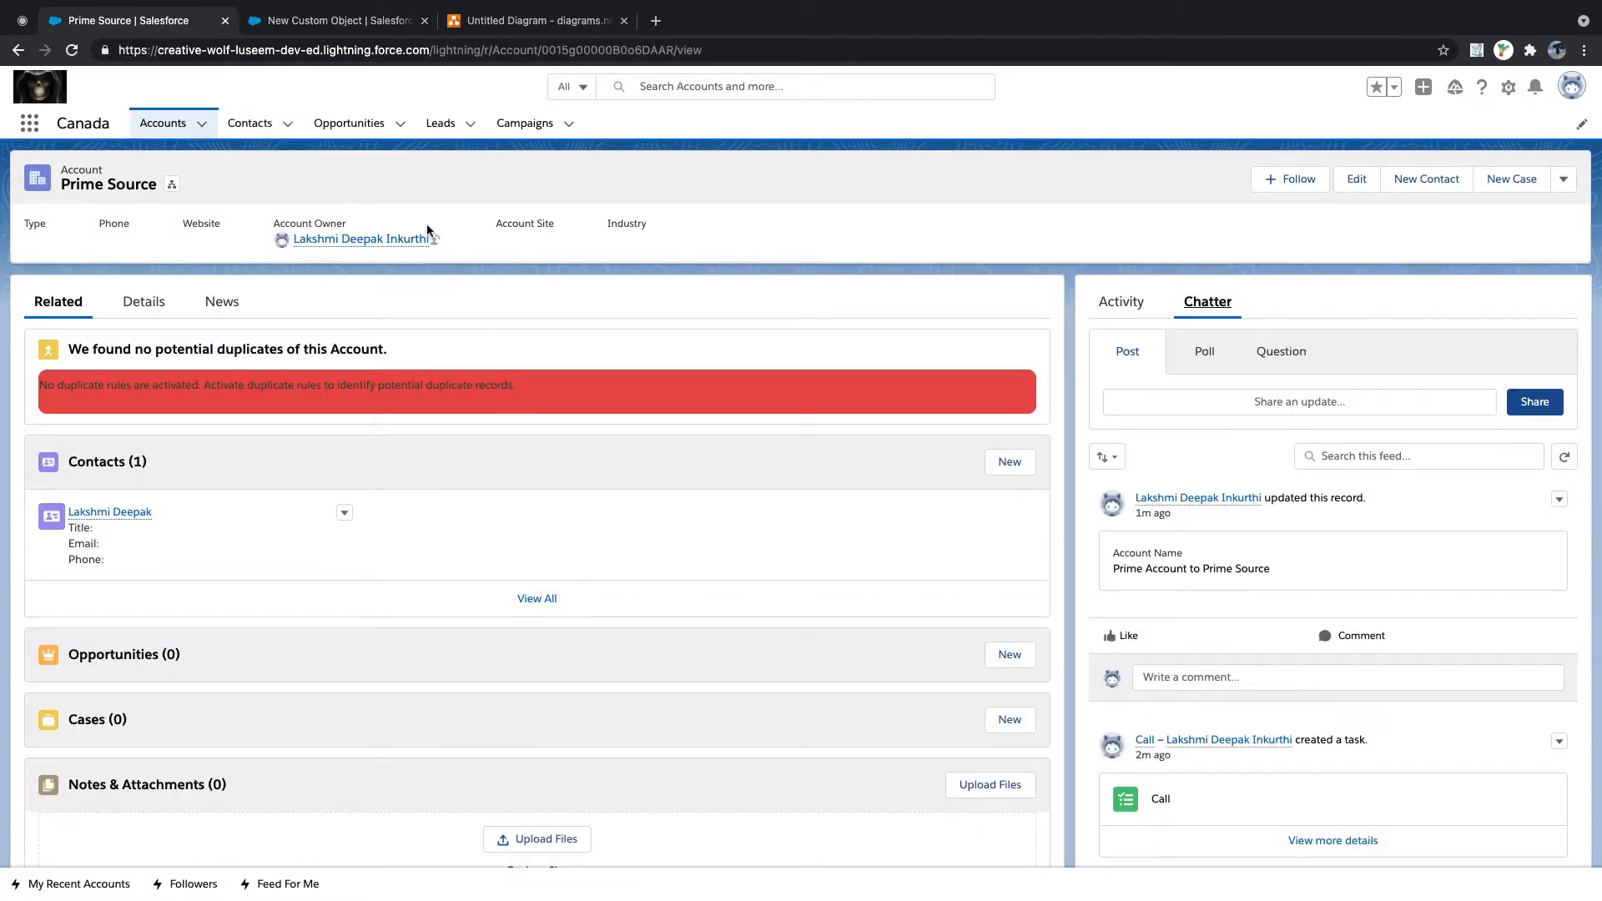
left_click(156, 130)
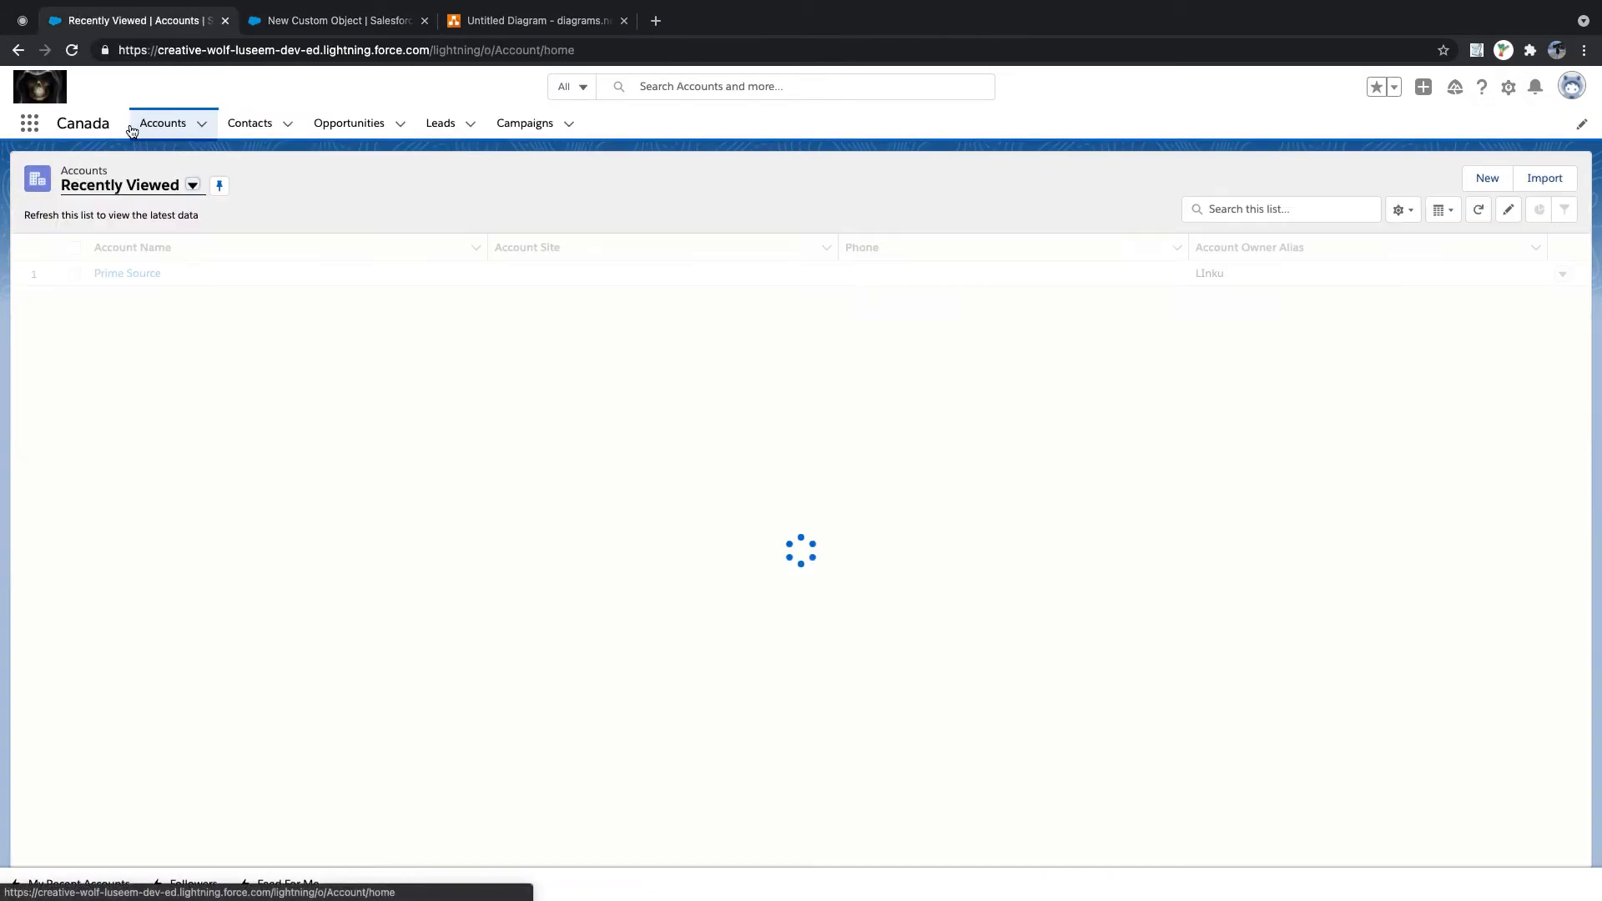
left_click(694, 86)
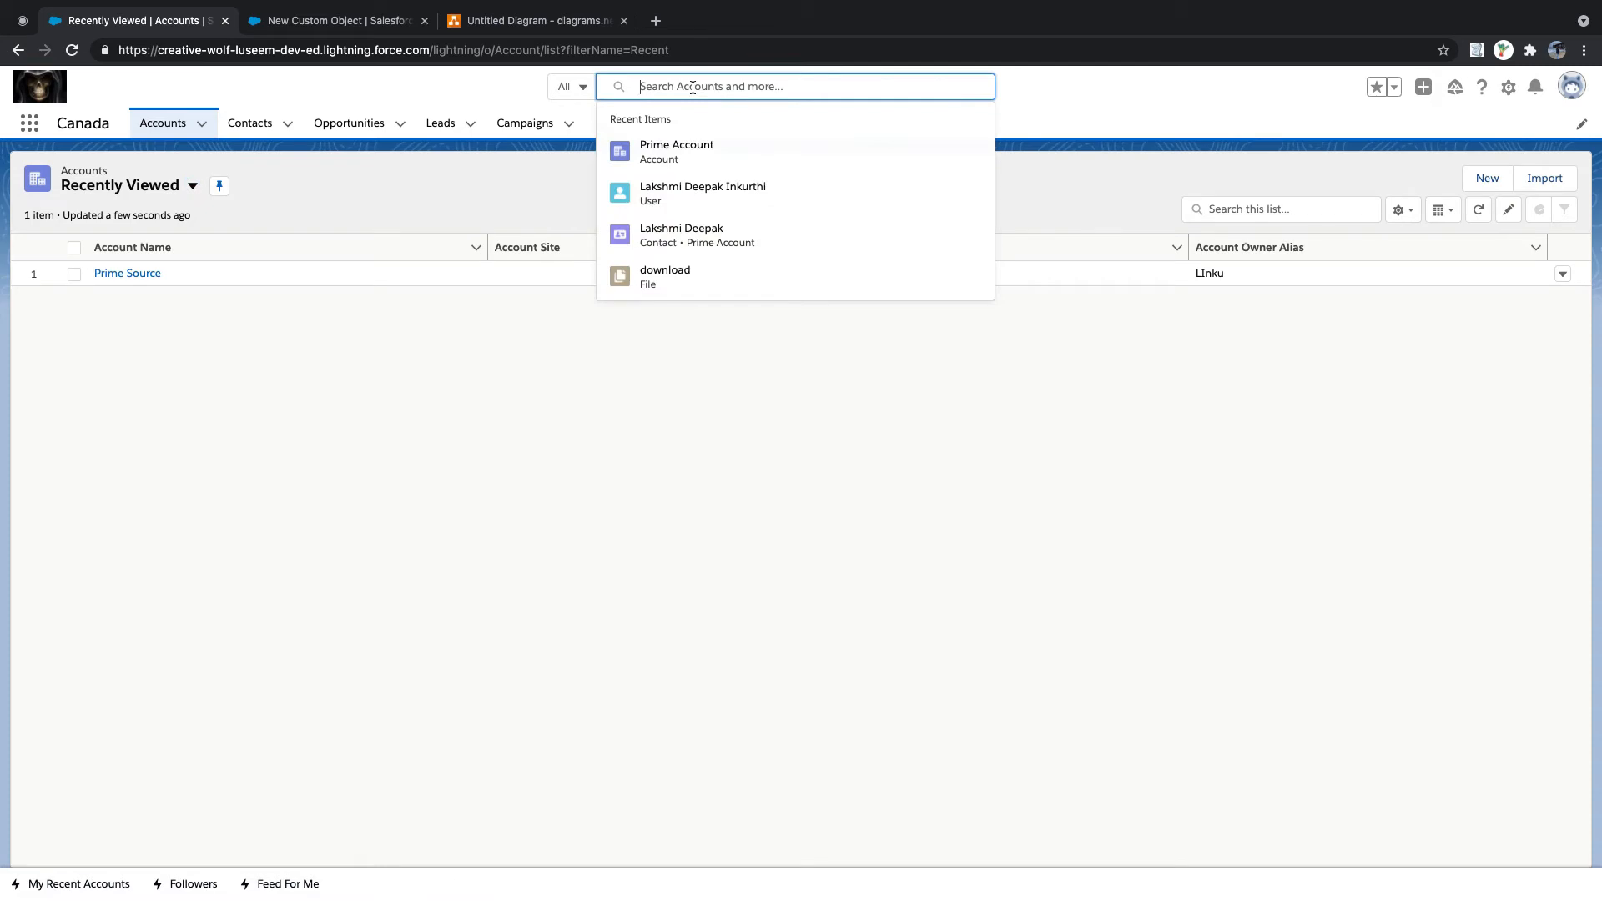
type("lakshmide")
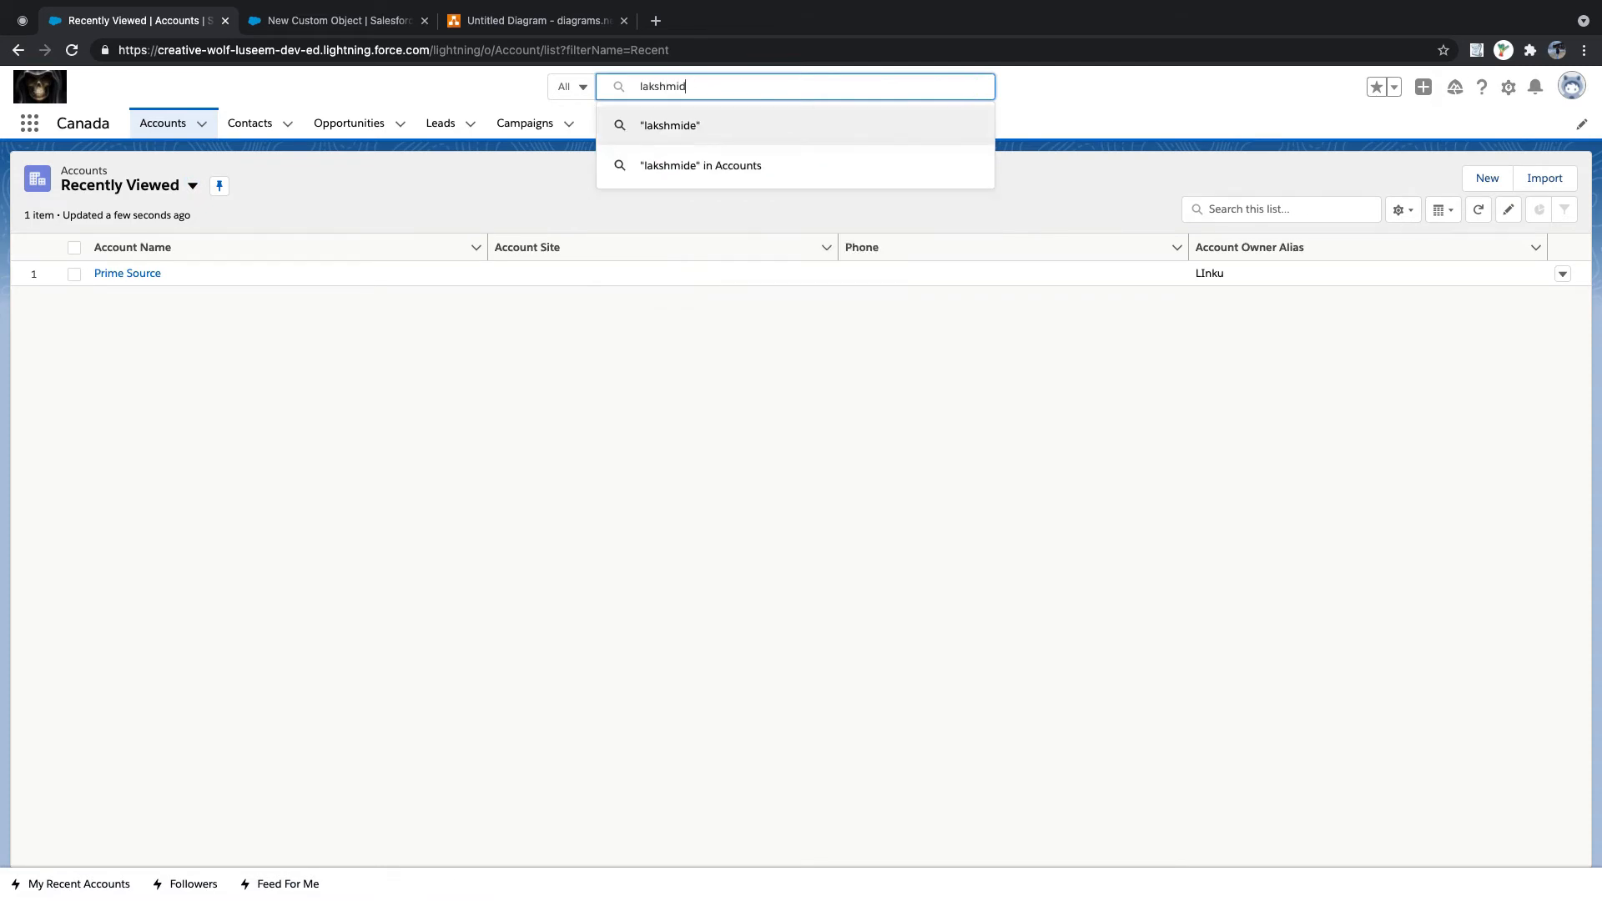
key("BackSpace")
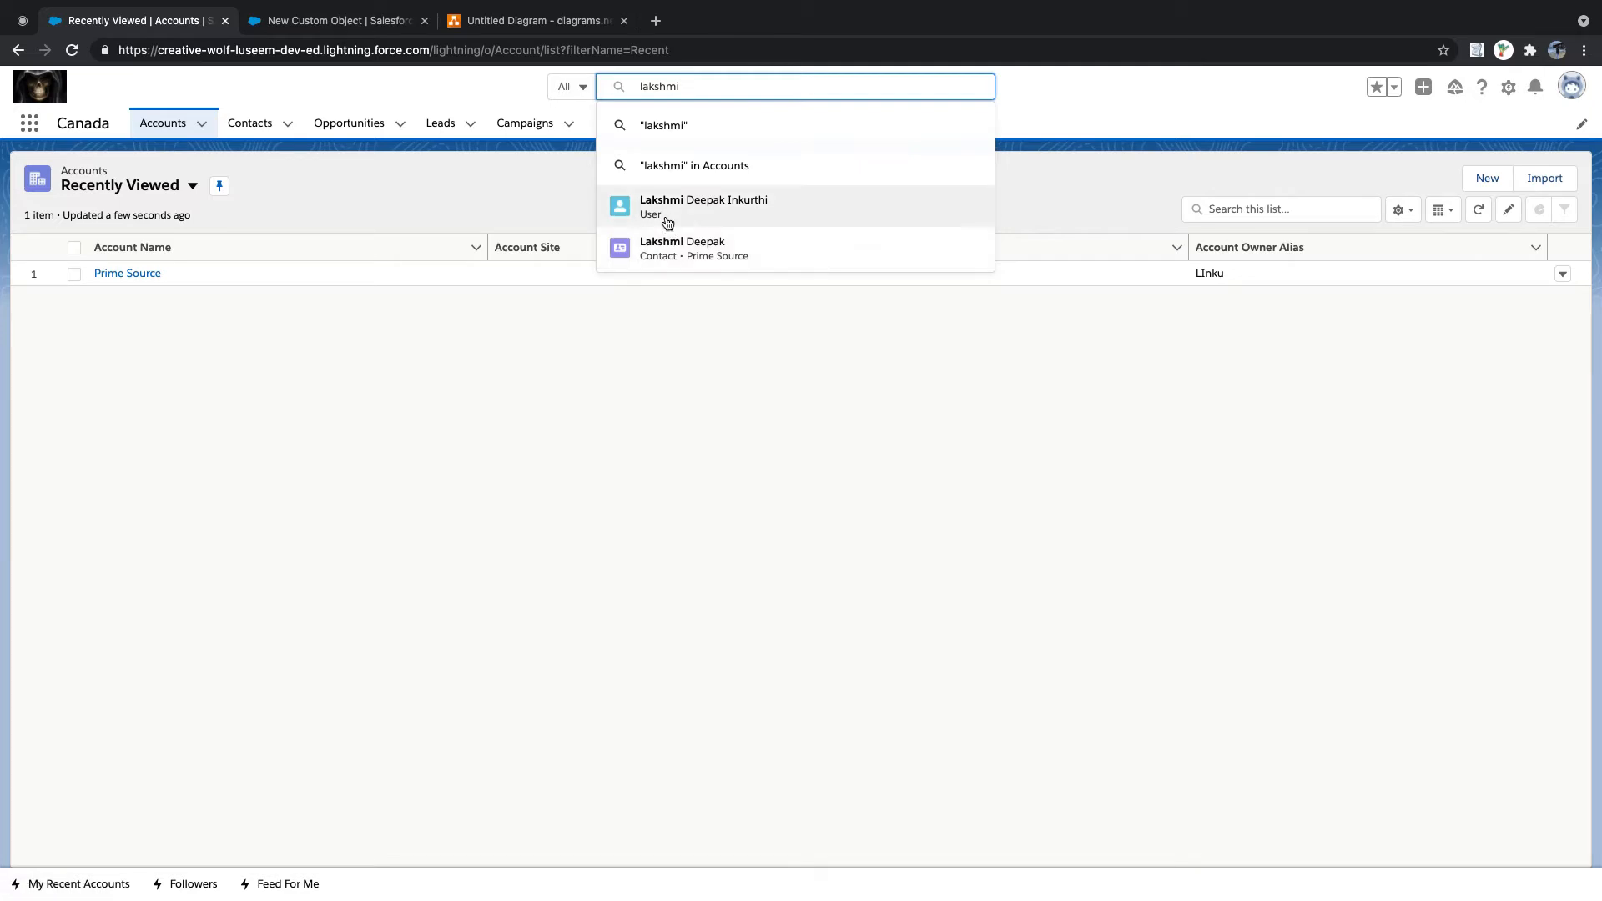
- Clear the global search text and look through the object types that the search can be limited to
left_click(377, 20)
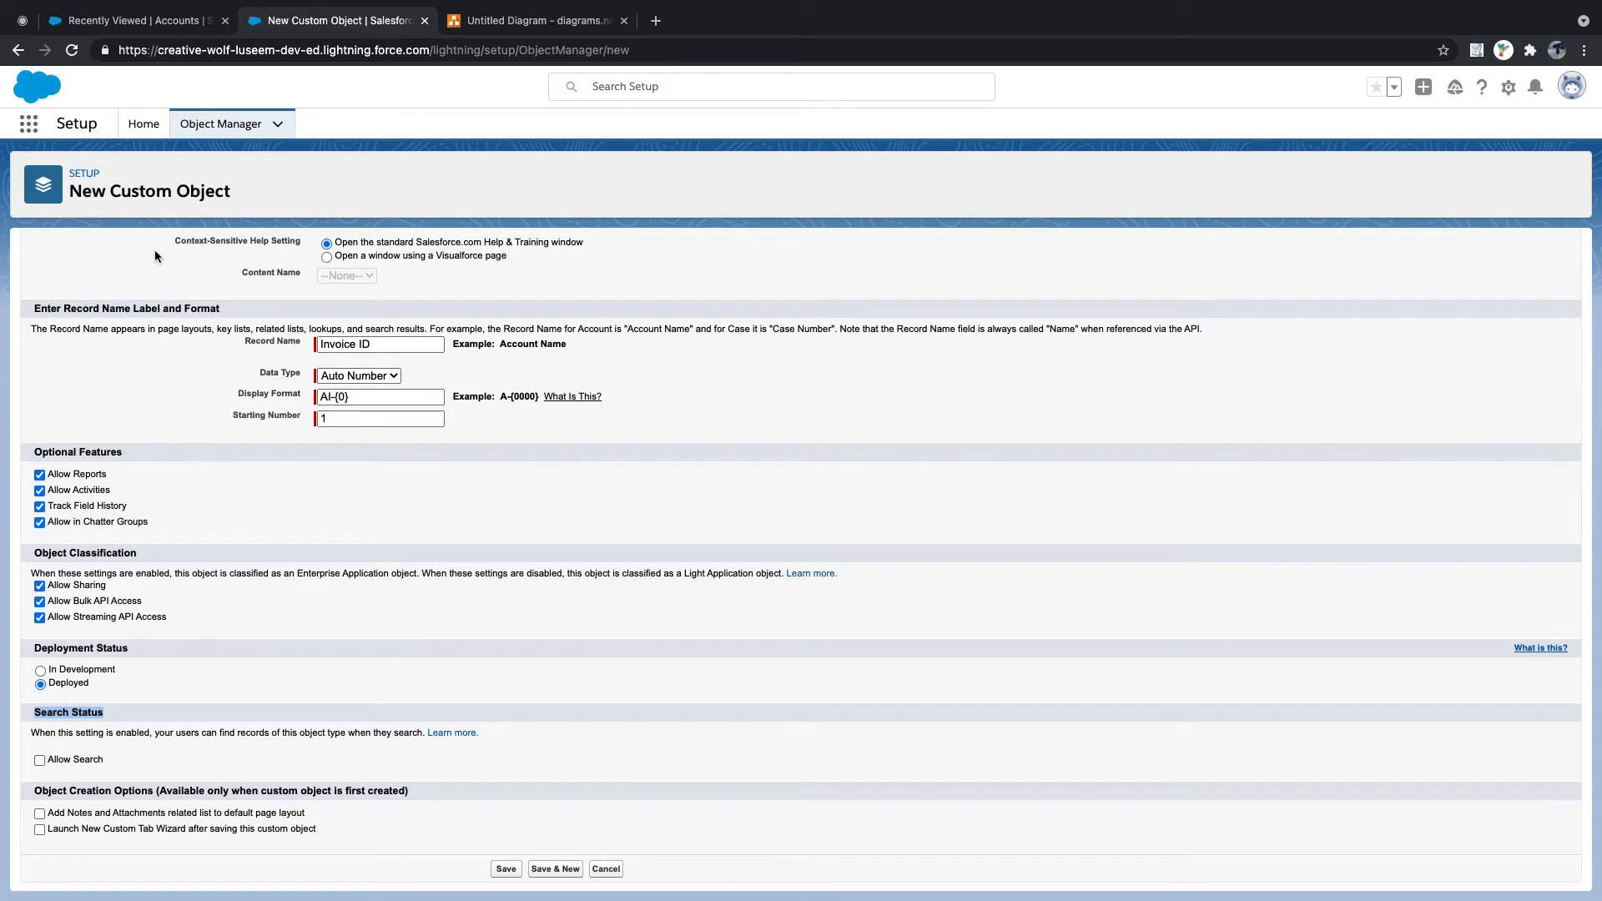
left_click(137, 25)
left_click(503, 84)
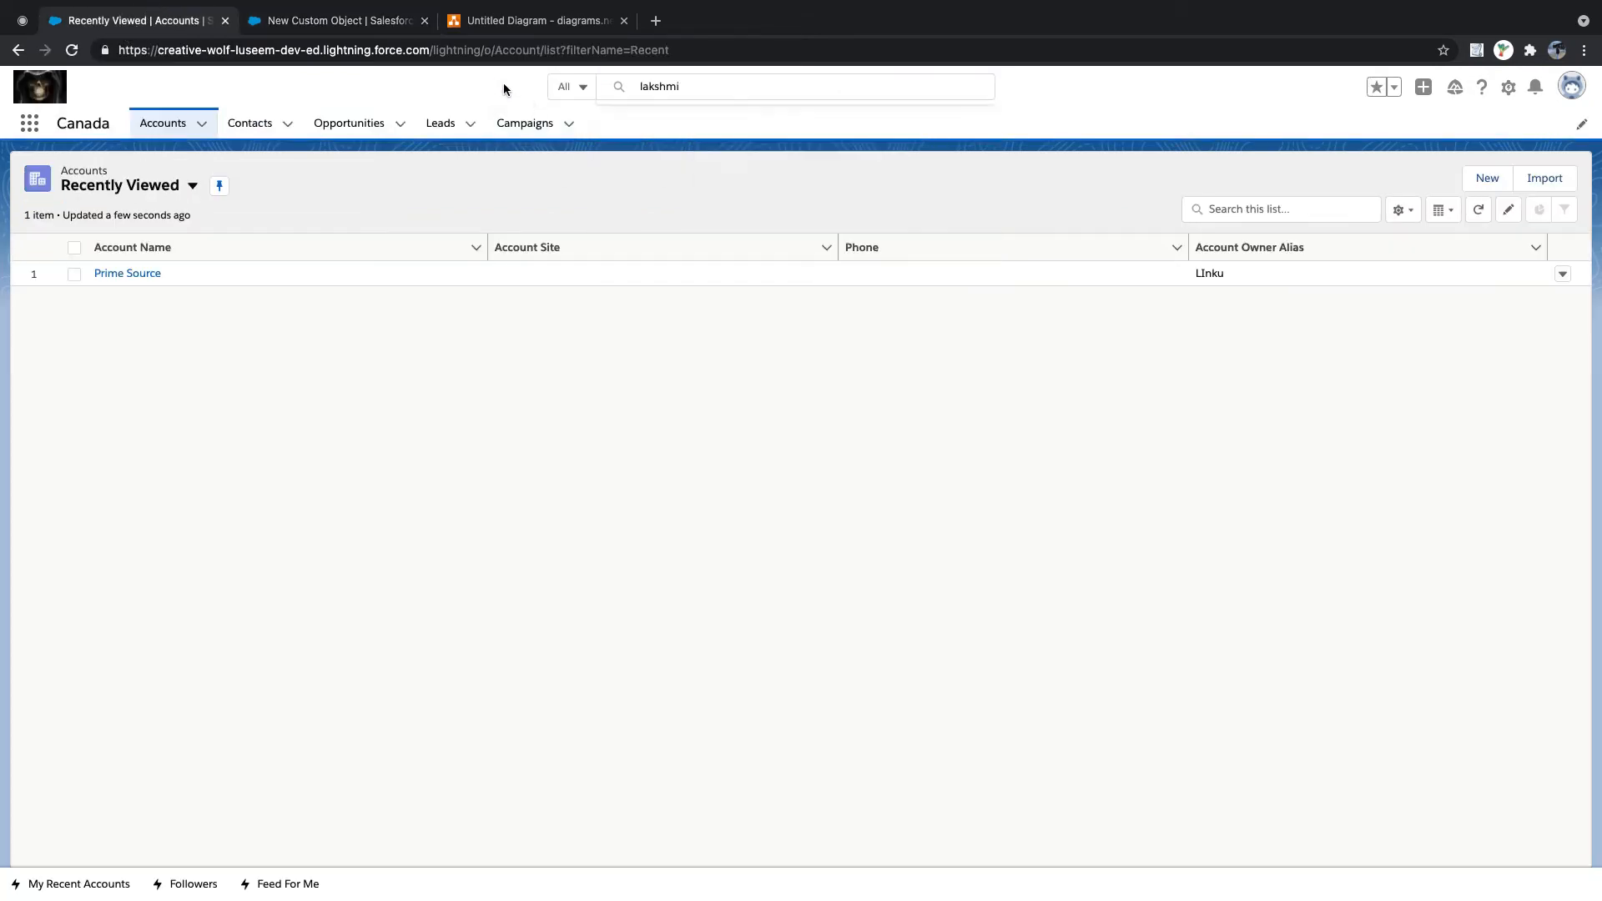
left_click_drag(495, 77, 1033, 88)
left_click(623, 86)
key("BackSpace")
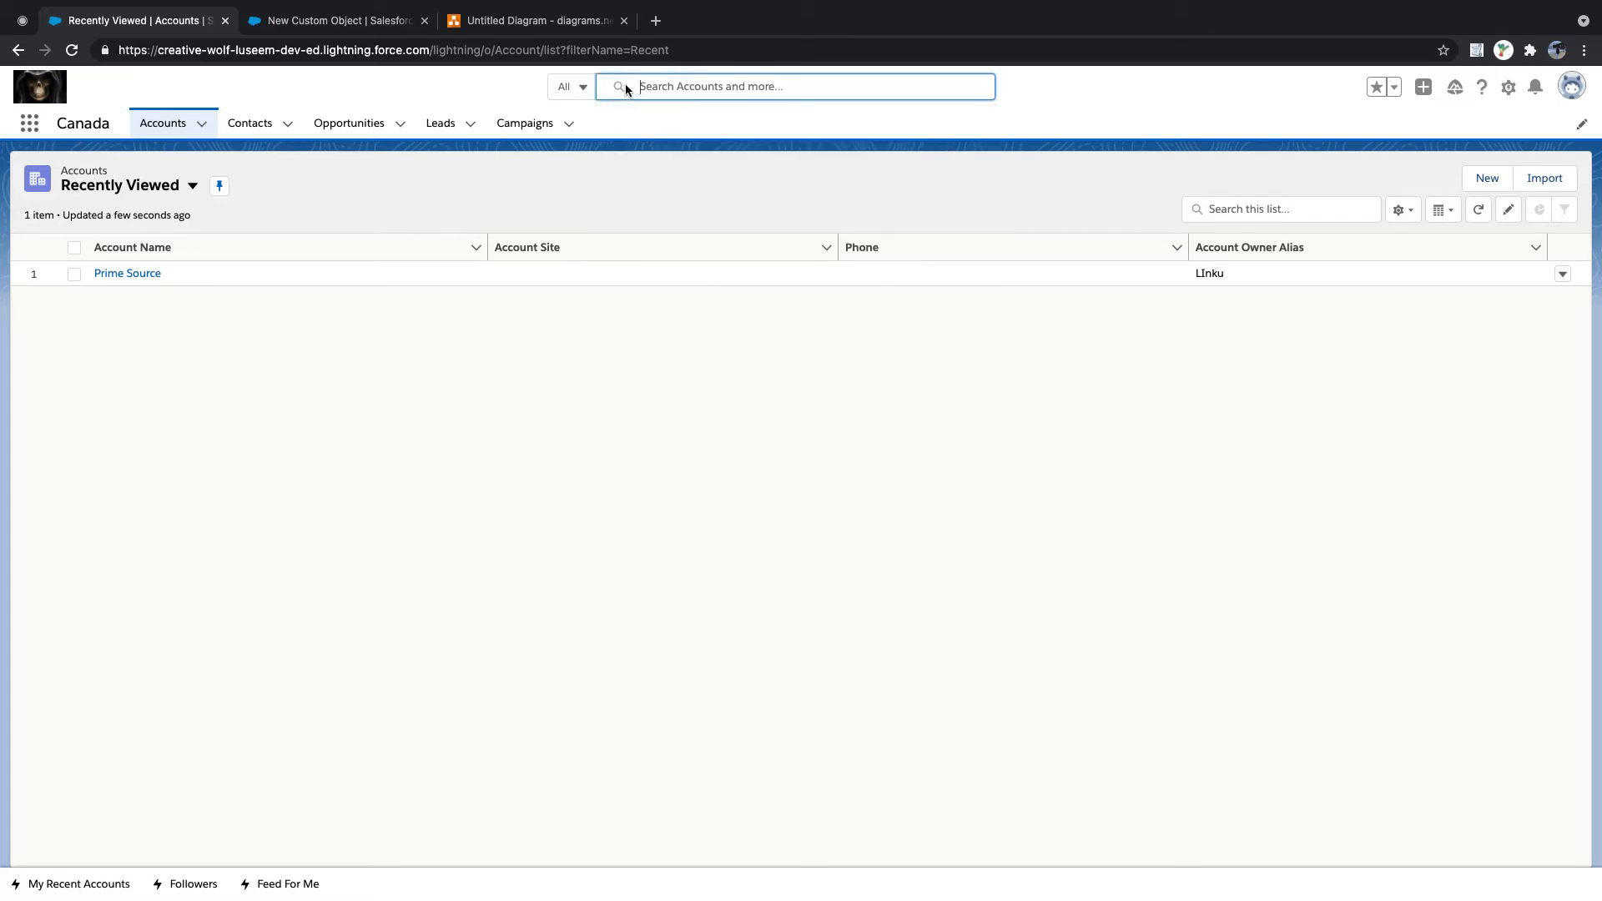
left_click(591, 86)
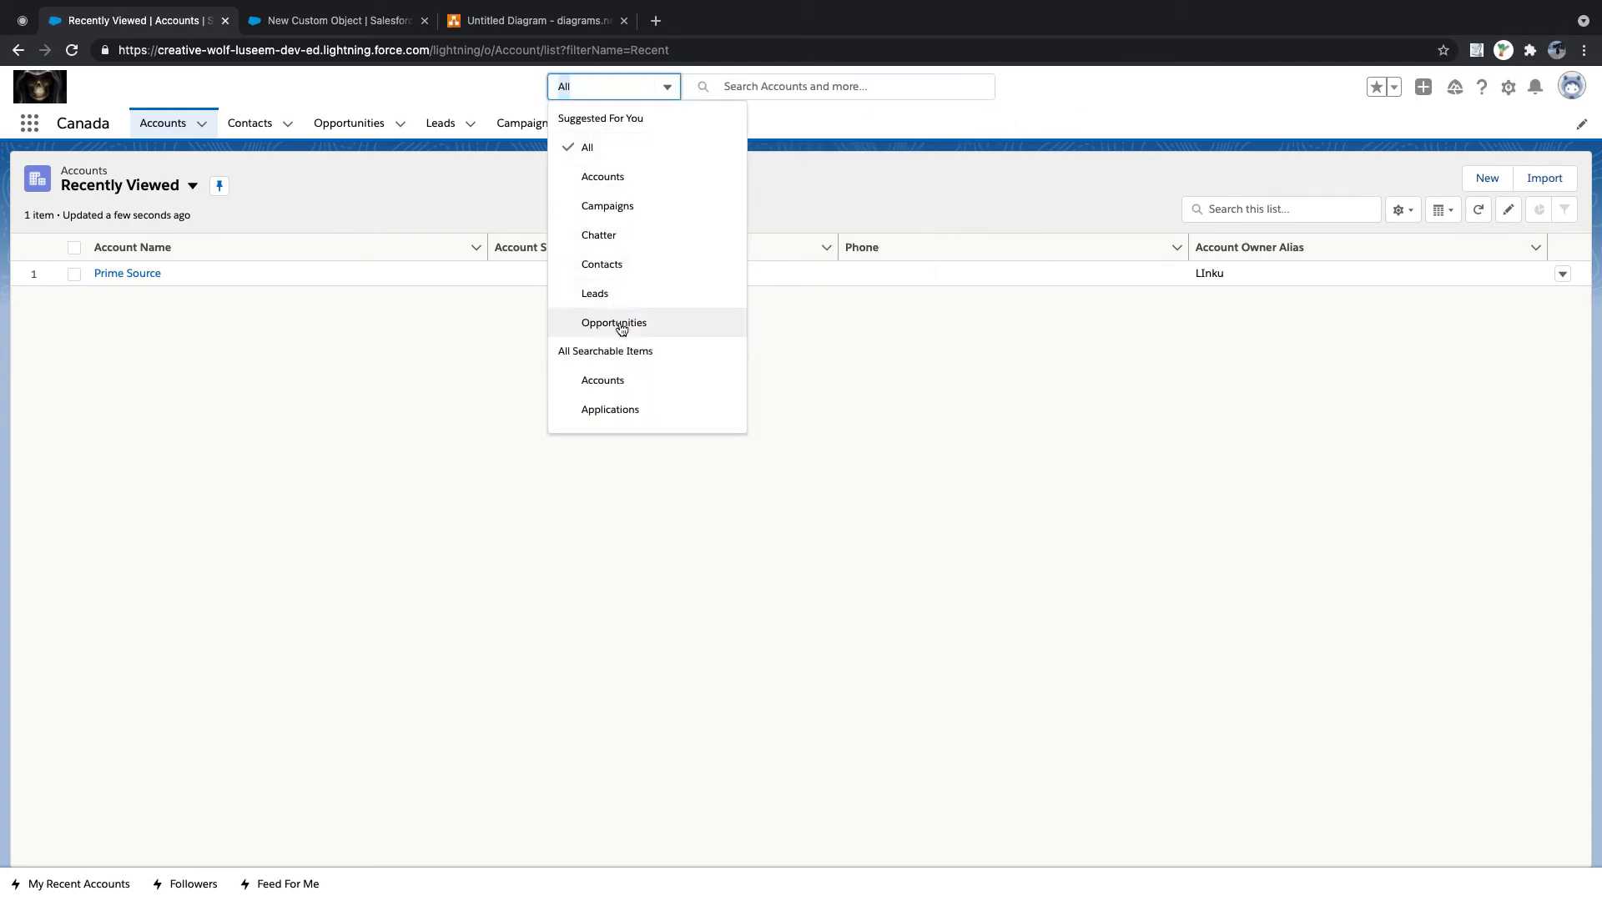
scroll(645, 349, "down", 10)
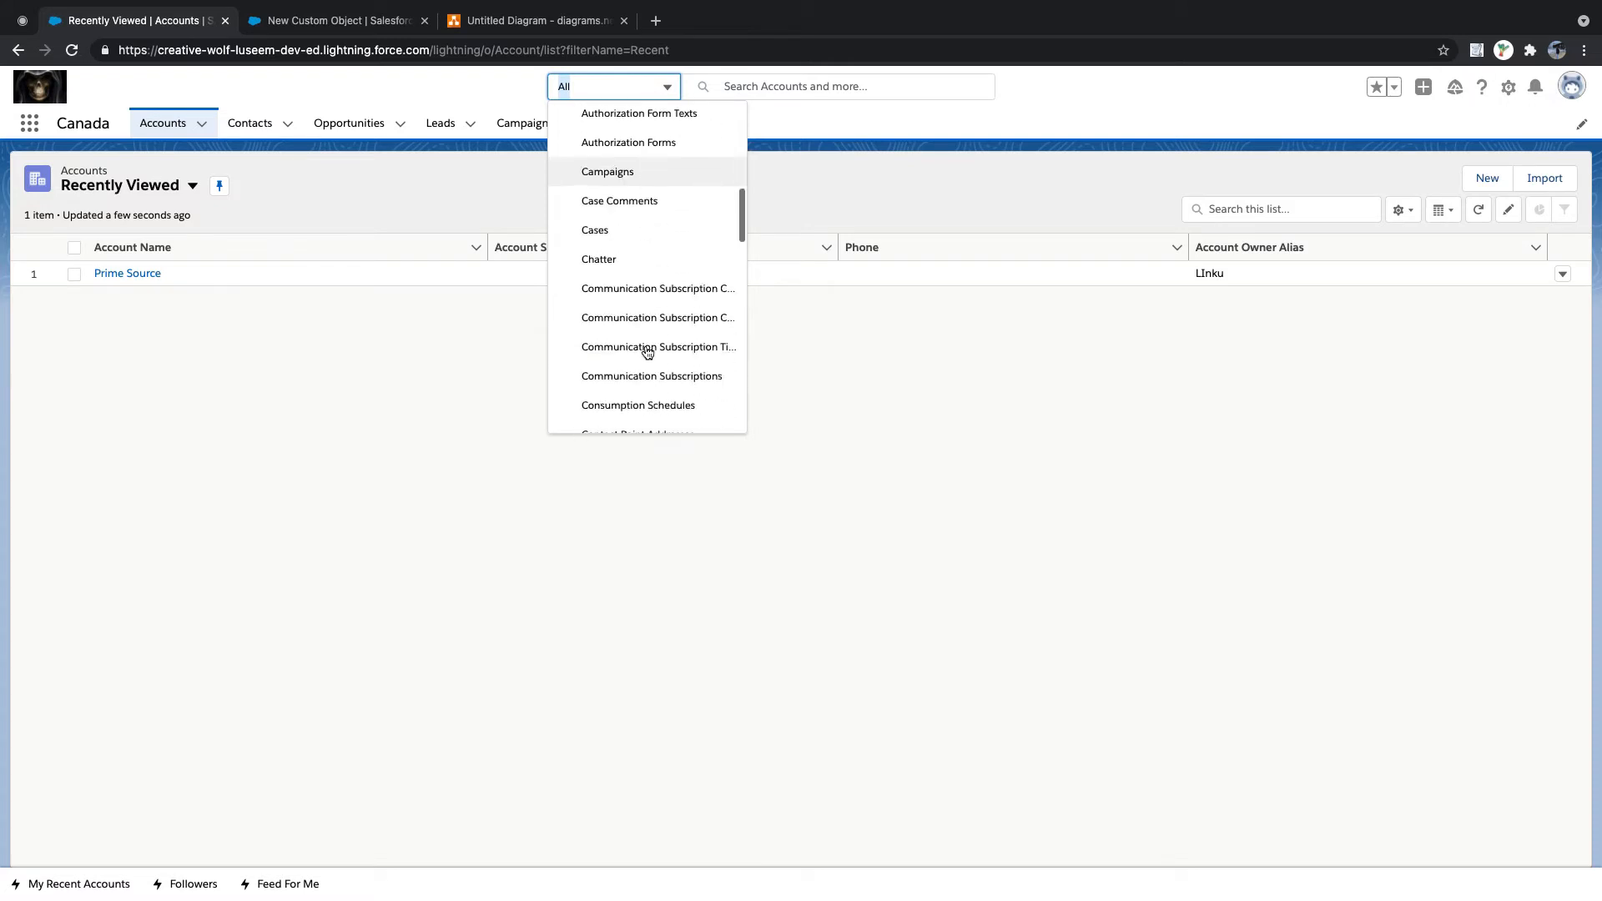
scroll(647, 368, "down", 5)
scroll(649, 384, "up", 3)
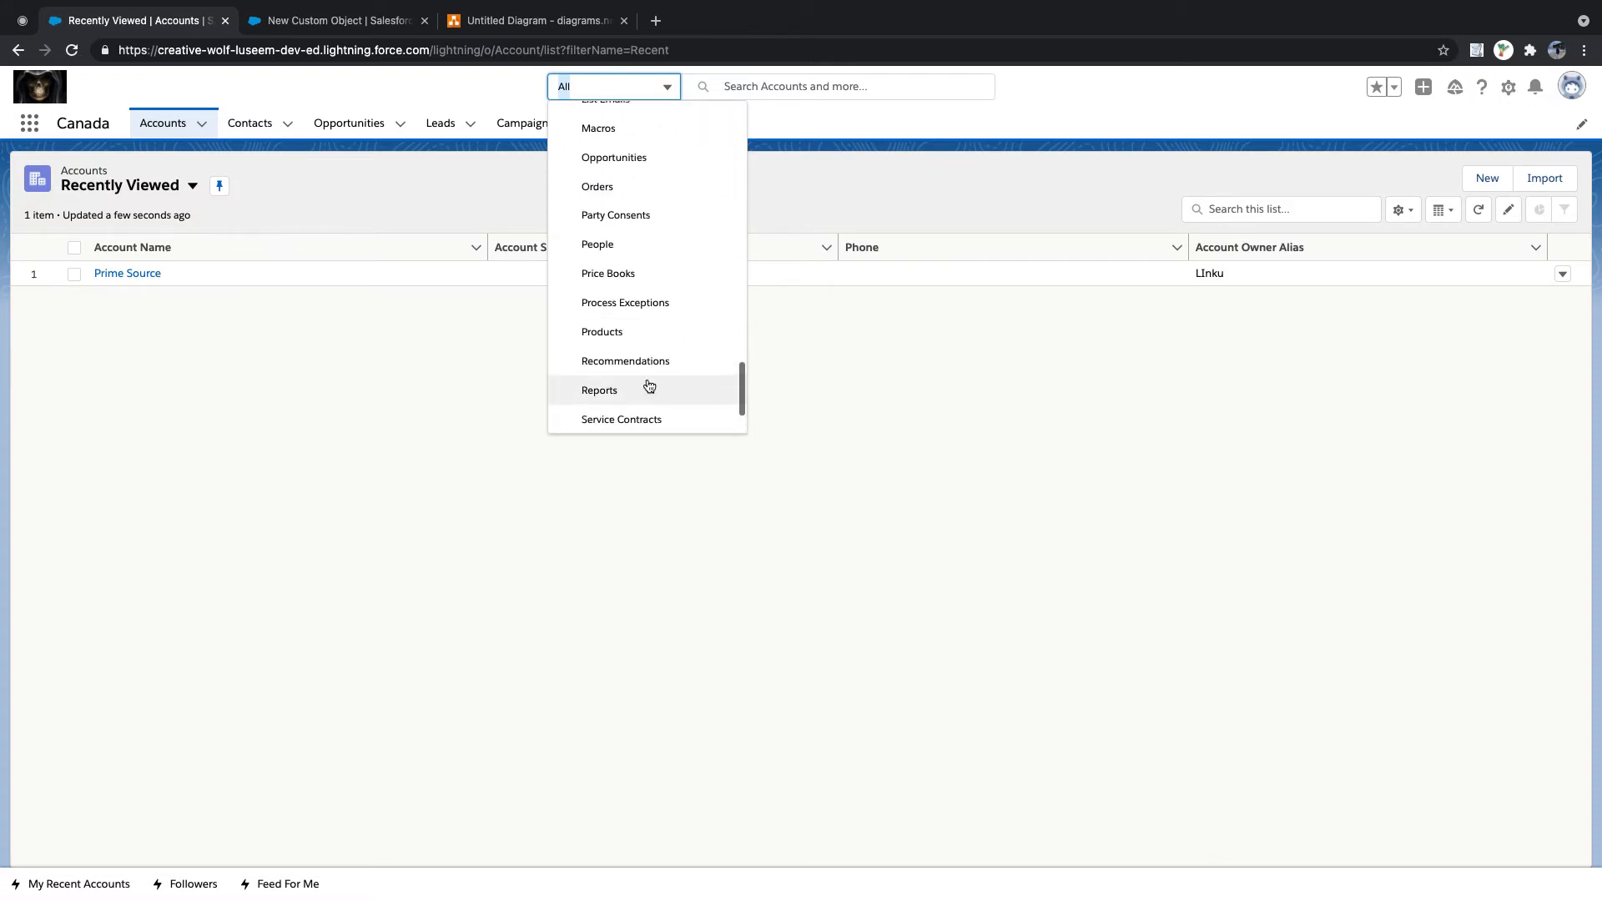
- Enable Allow Search in the Invoice object's Search Status and return to the Accounts list
left_click(334, 20)
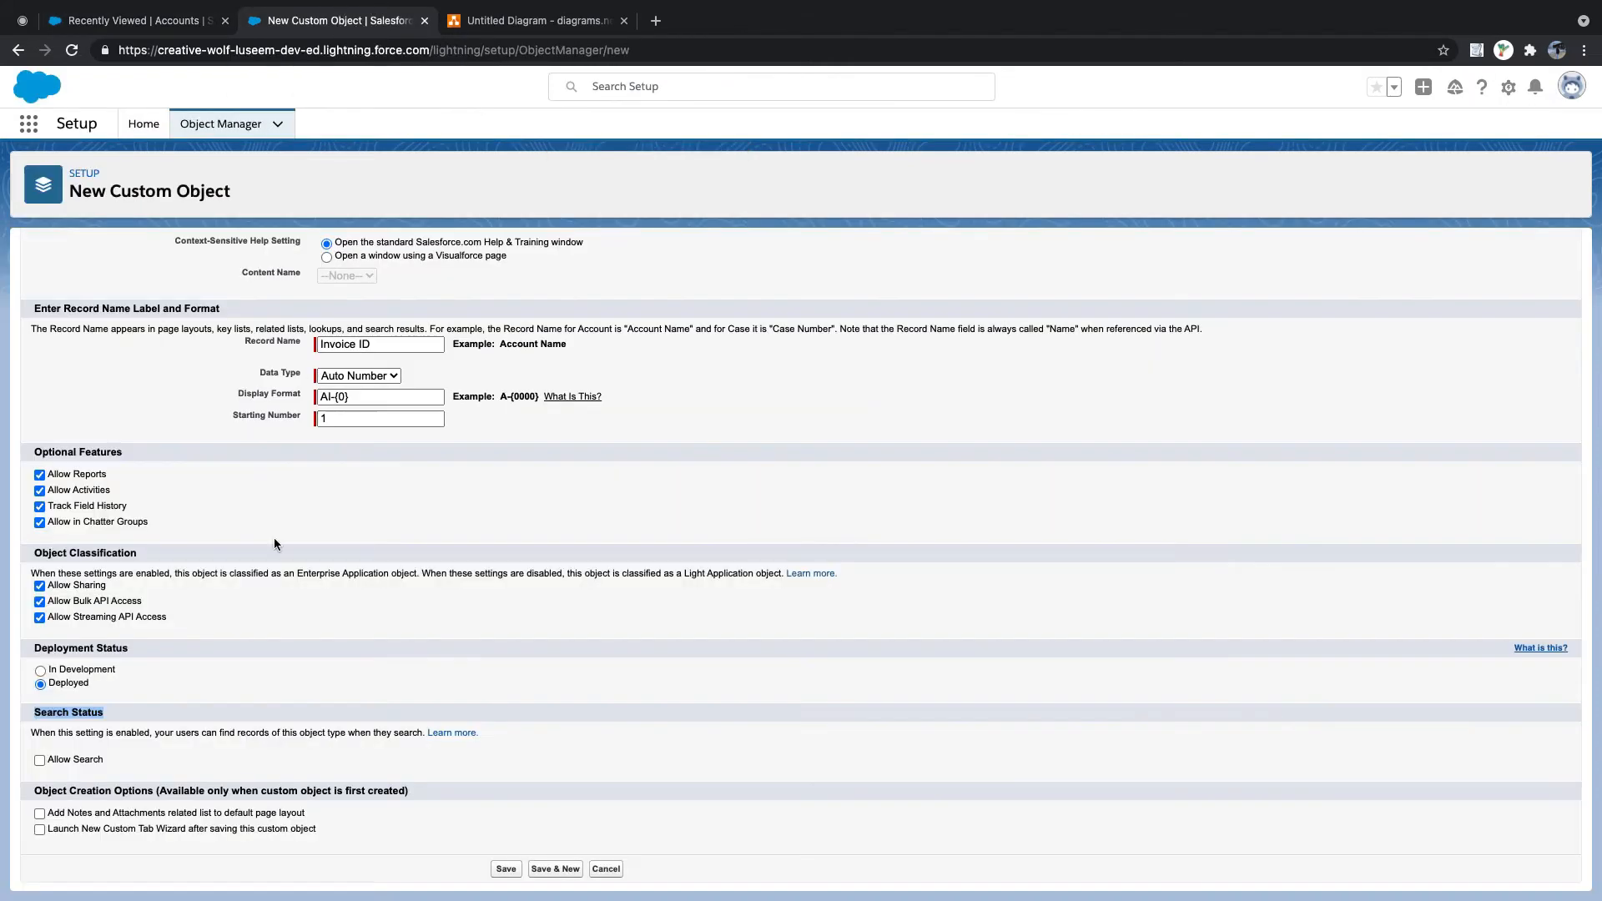
left_click(39, 761)
left_click(133, 24)
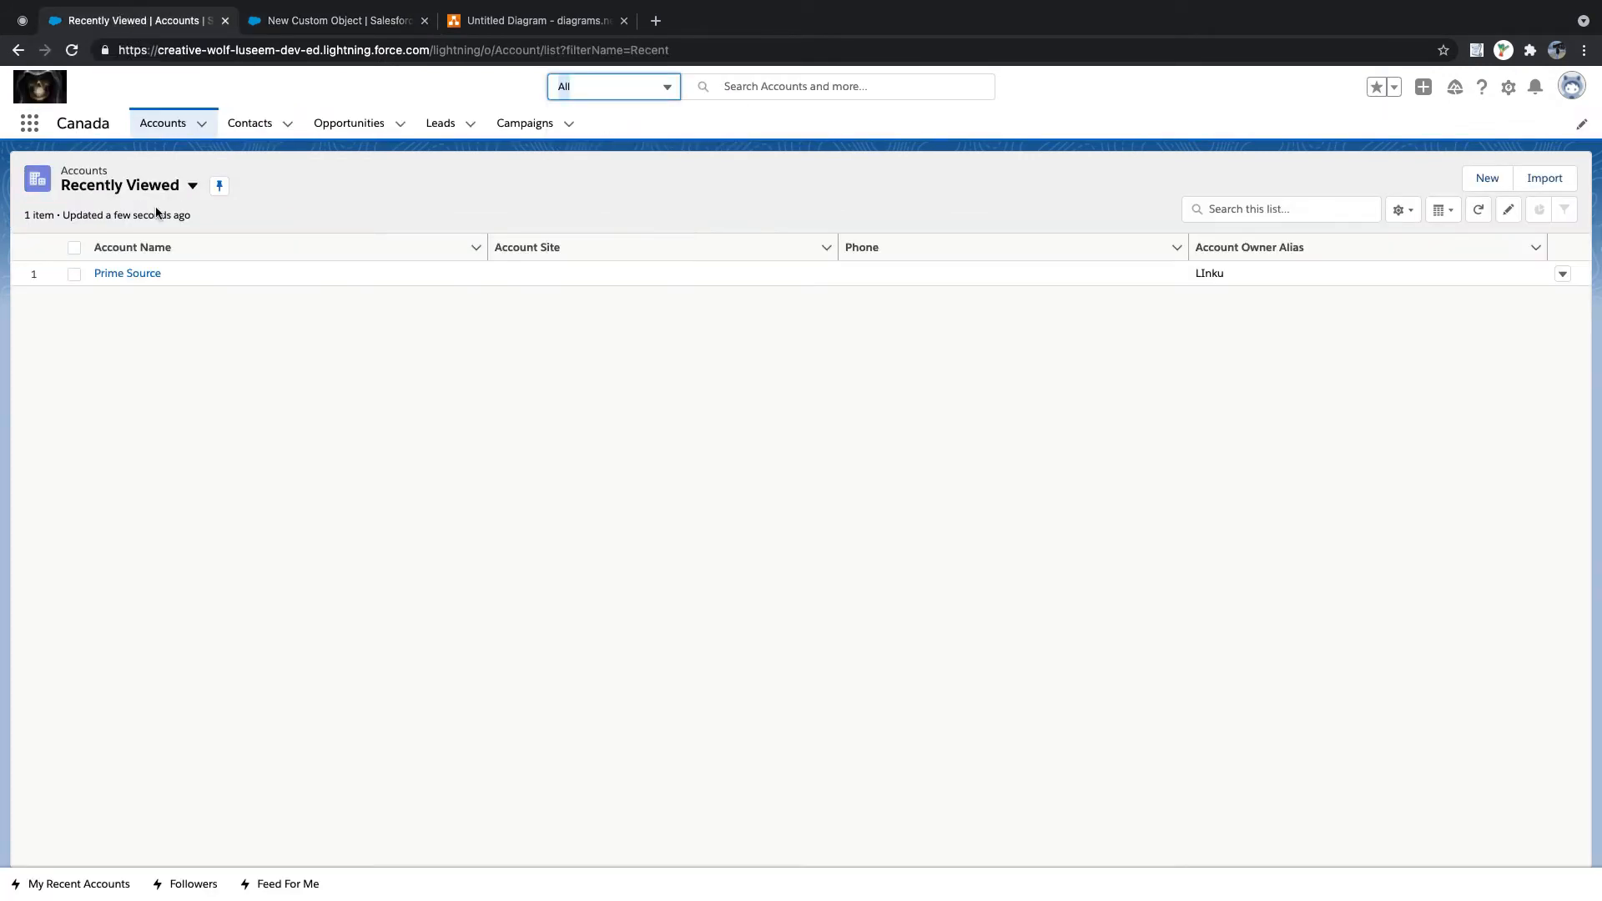
- Check the Notes & Attachments list on the Prime Source account, and enable adding that related list to the Invoice object's default page layout
left_click(136, 272)
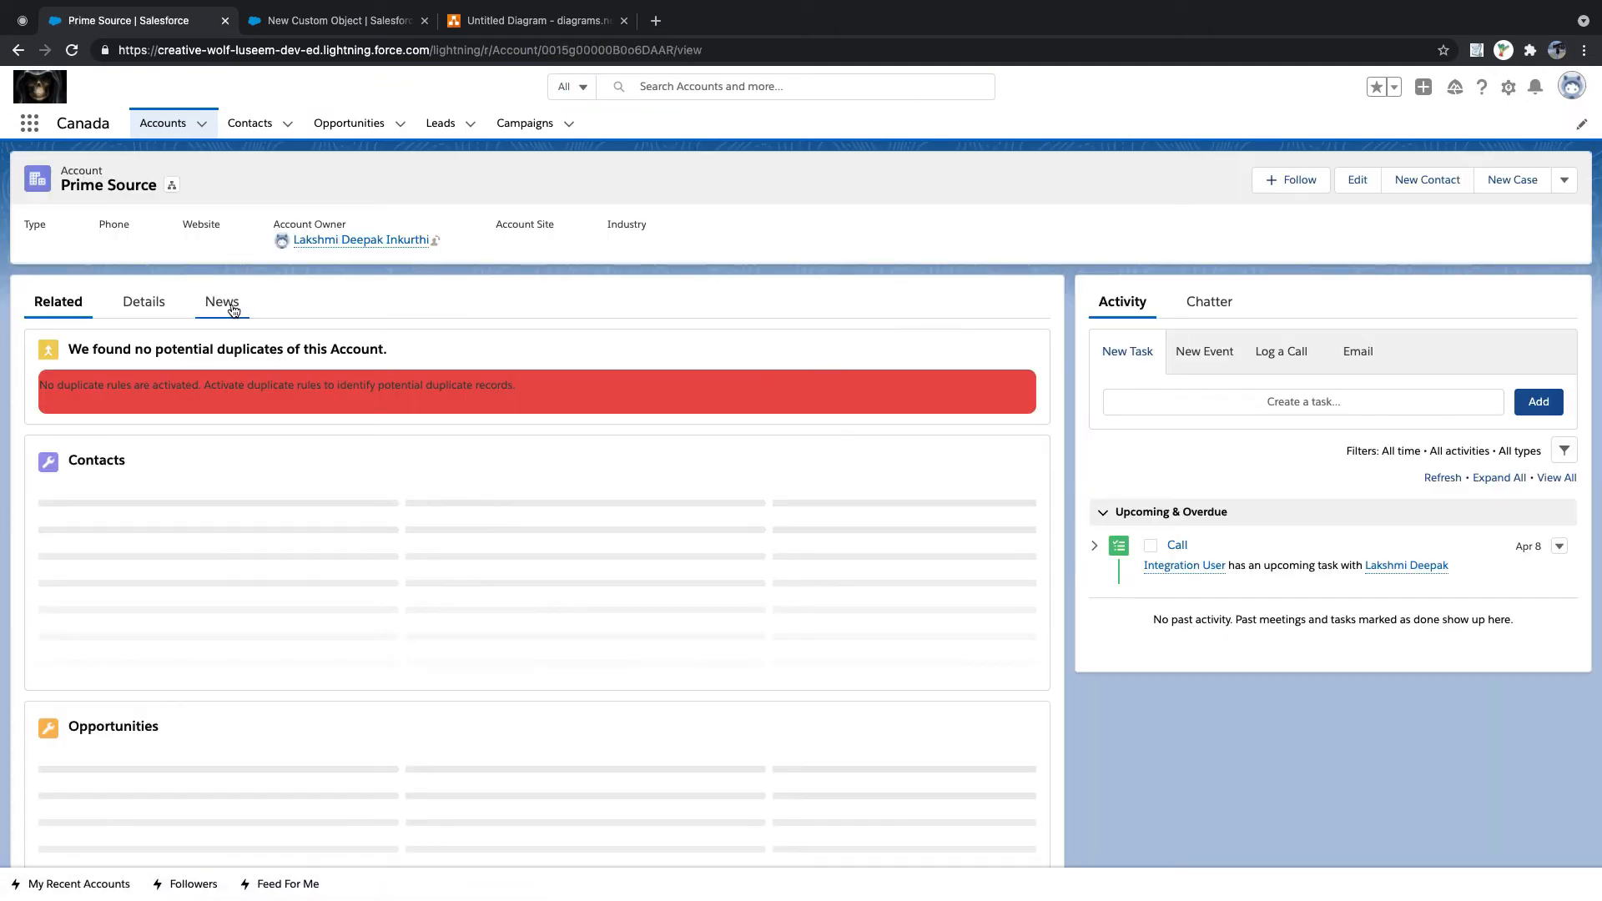
scroll(179, 423, "down", 3)
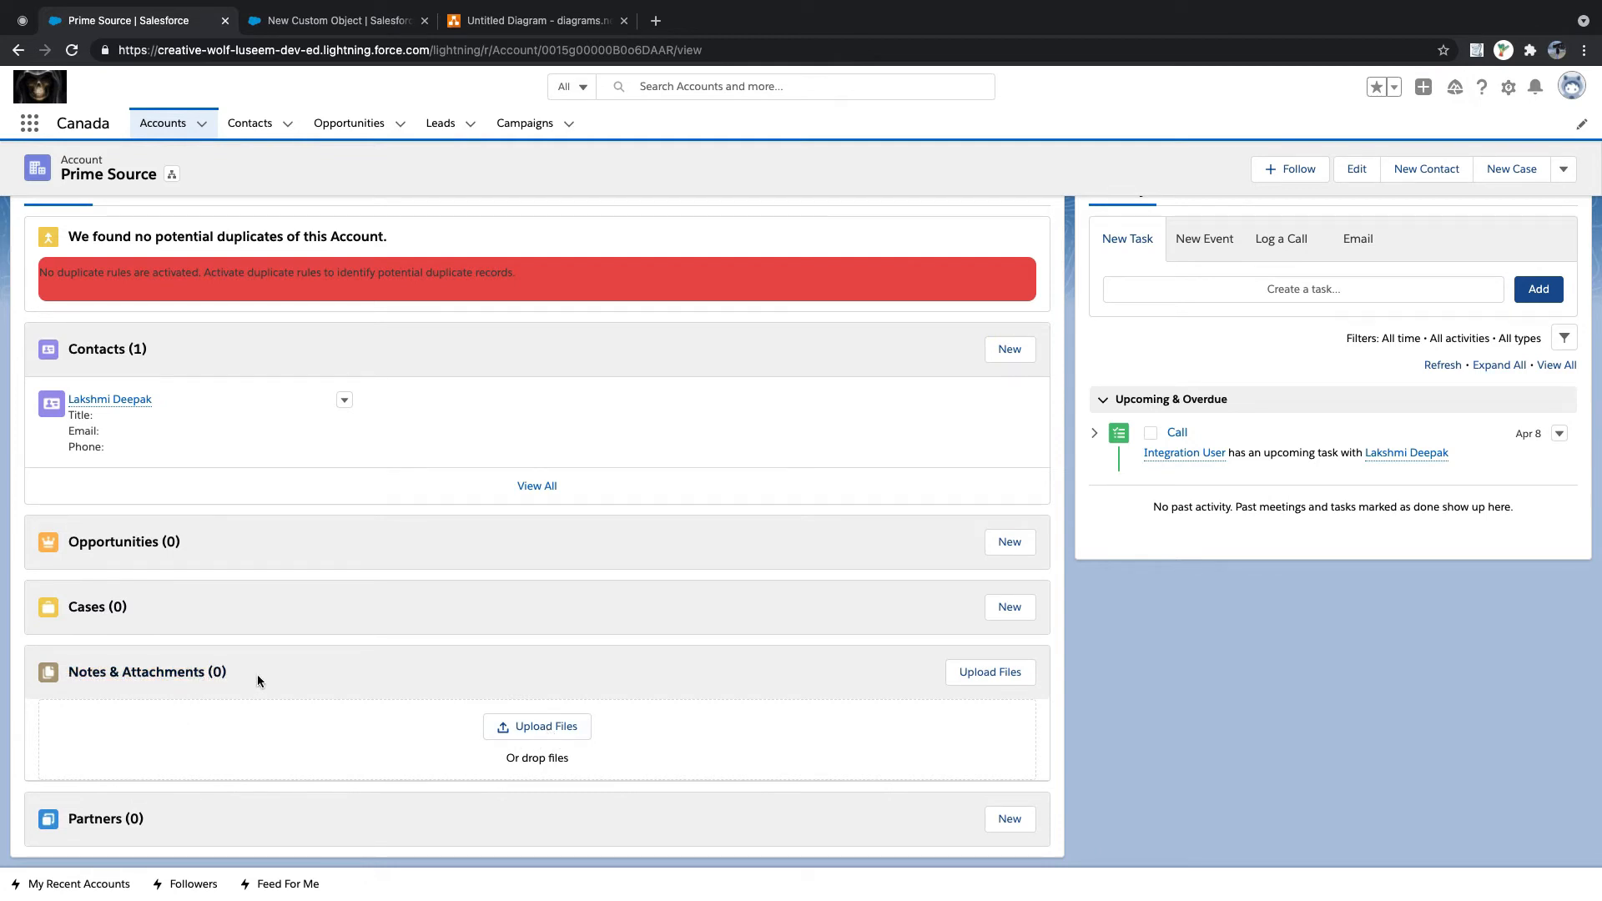
left_click(346, 20)
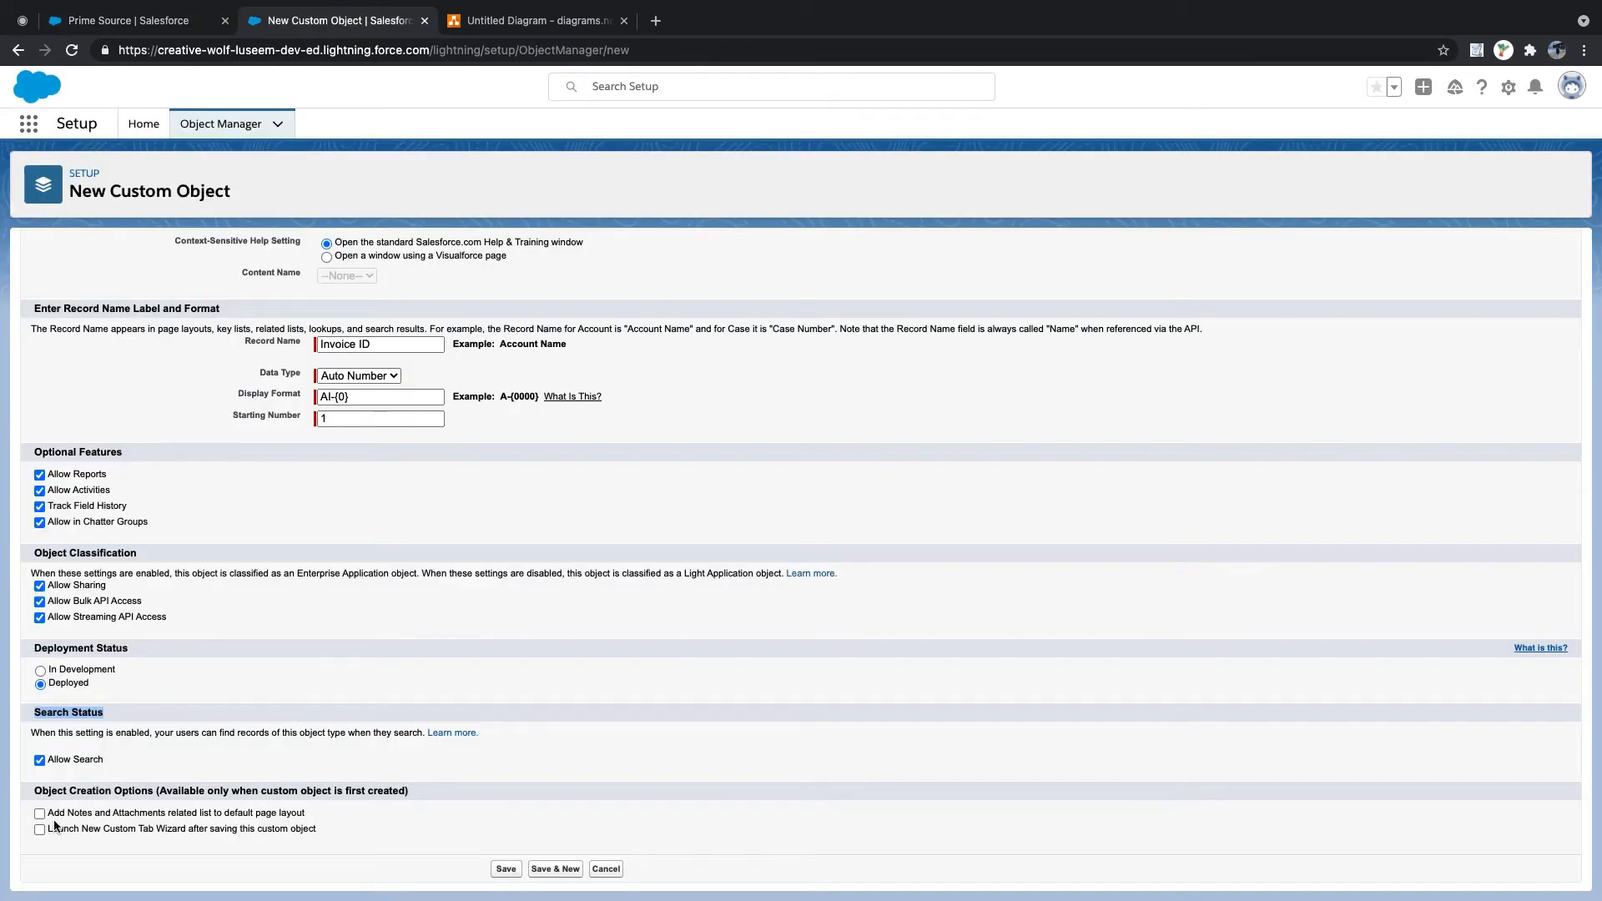
scroll(259, 711, "up", 3)
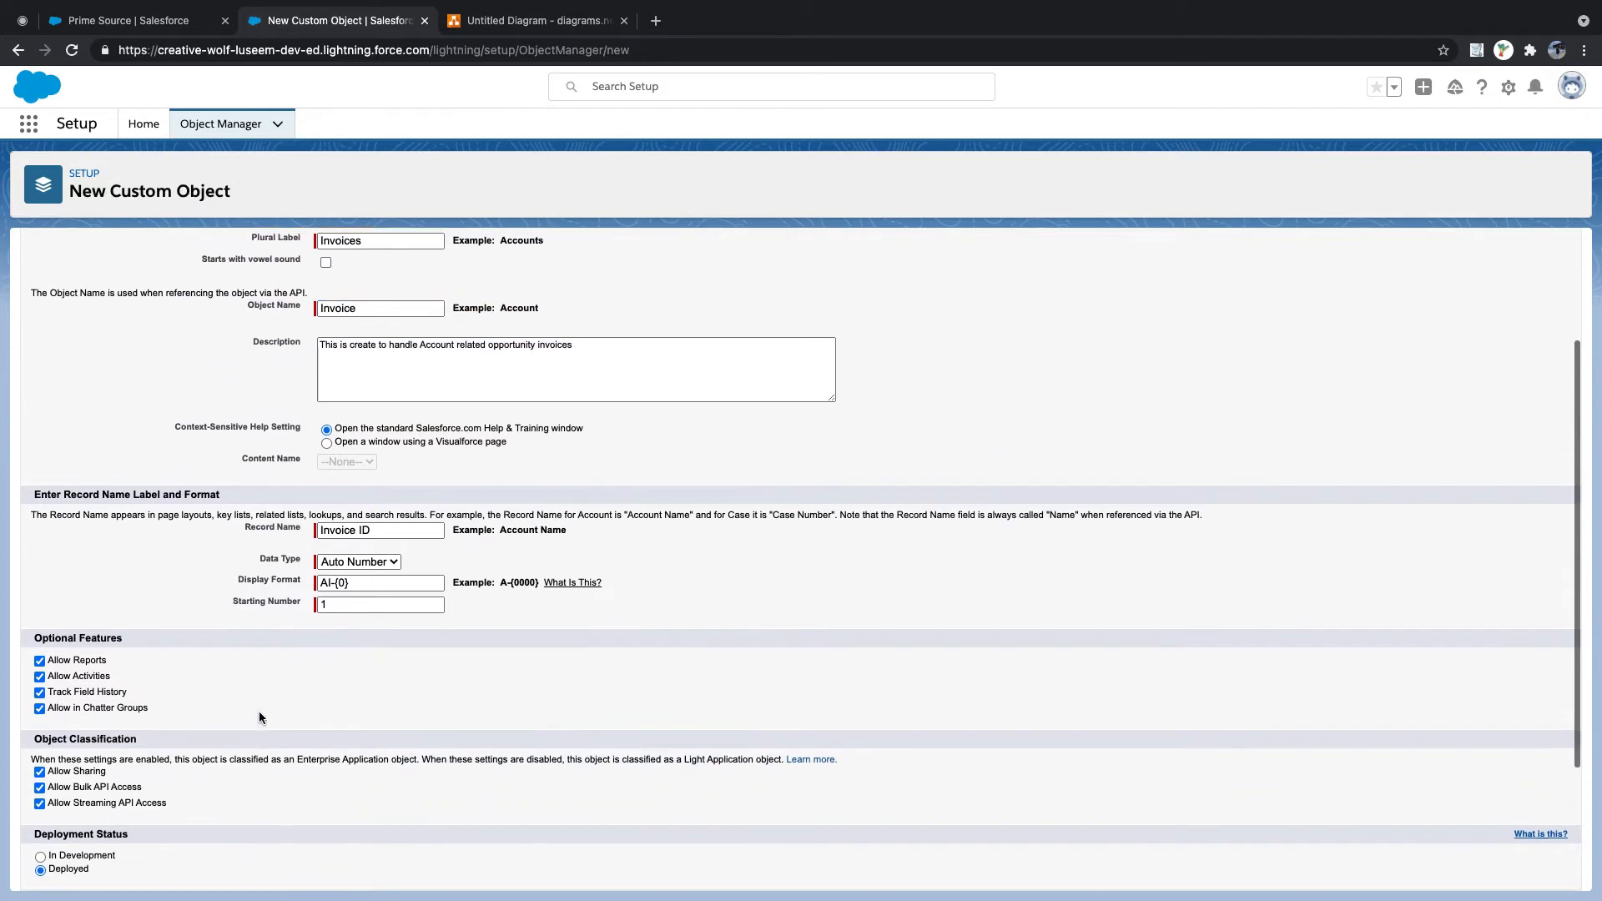
scroll(285, 703, "down", 3)
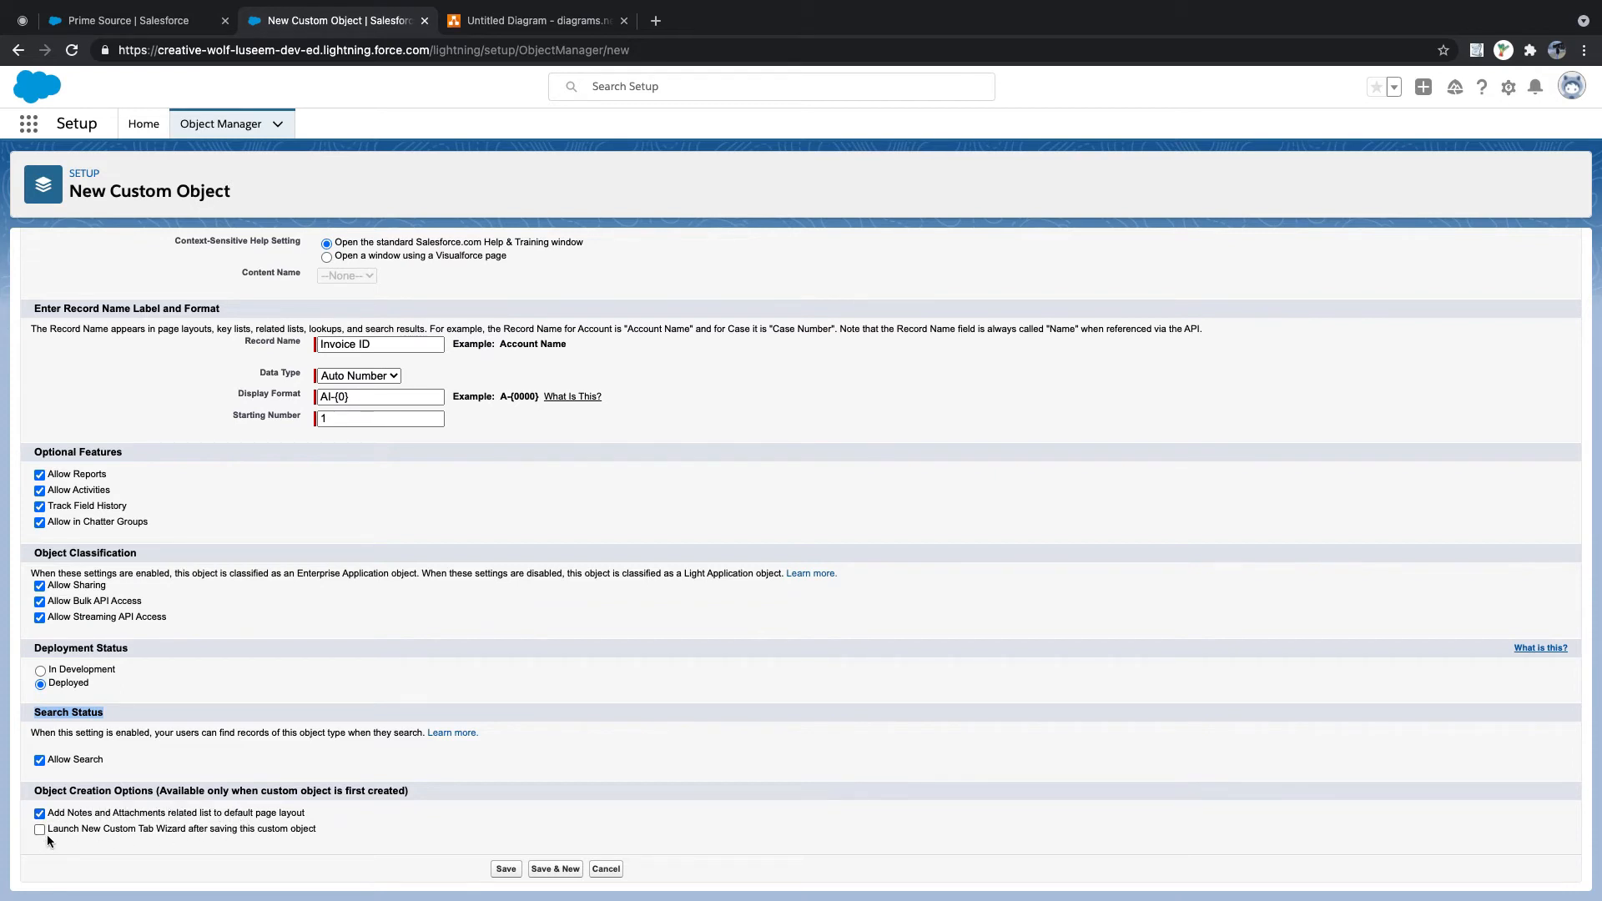
- Review the Launch New Custom Tab Wizard option and the Invoice object's Label and Plural Label
left_click_drag(48, 833, 318, 830)
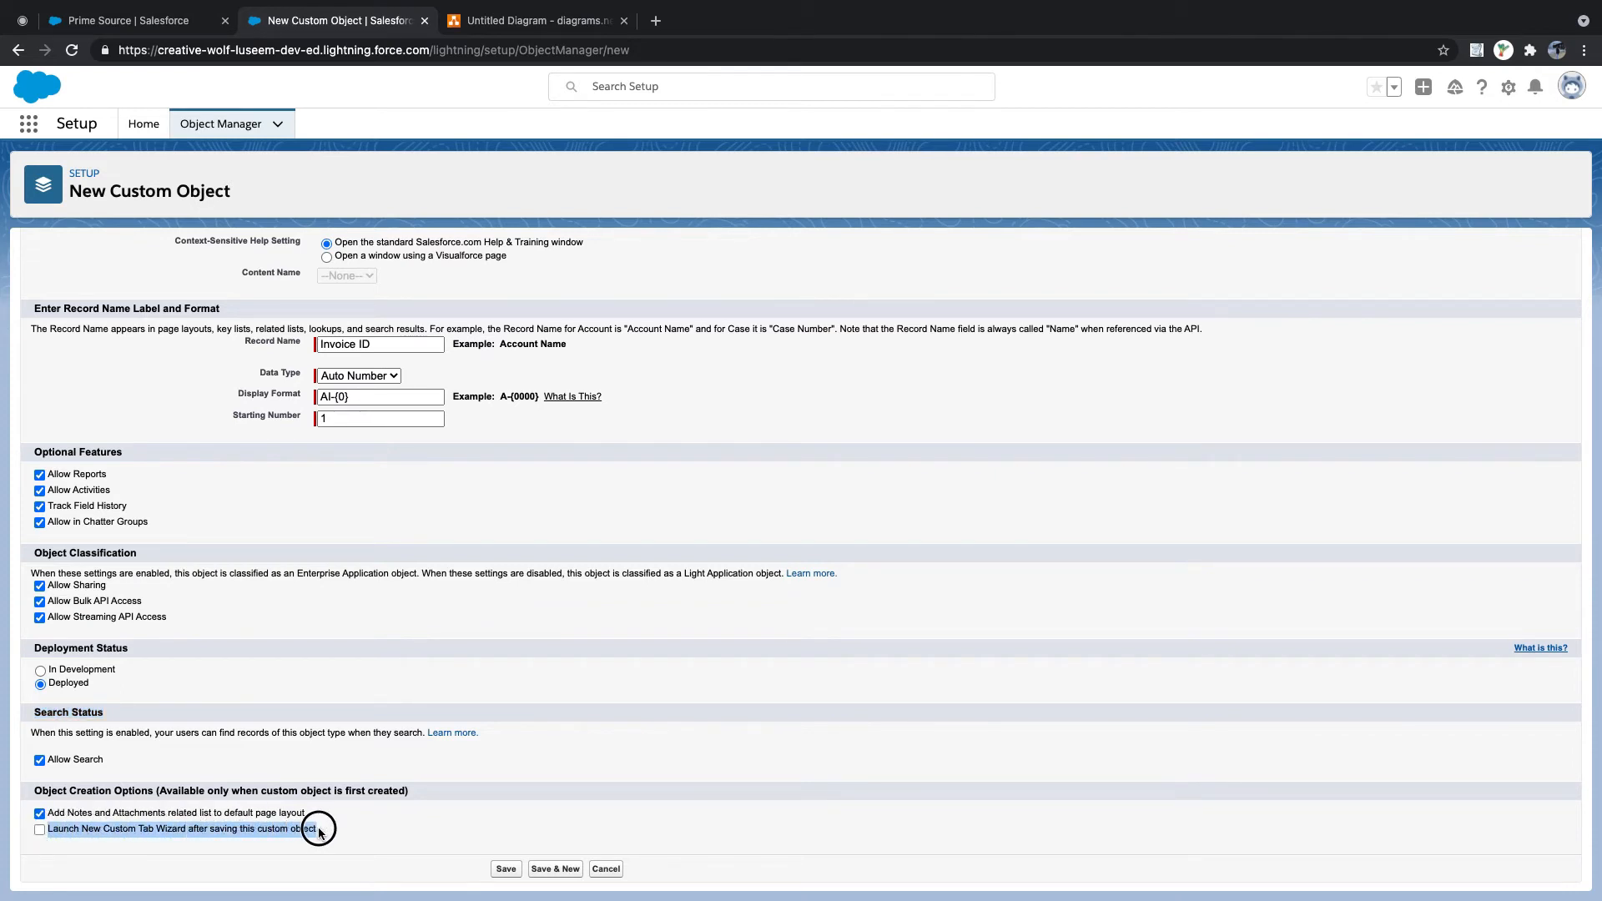
scroll(334, 793, "up", 1)
scroll(334, 794, "up", 5)
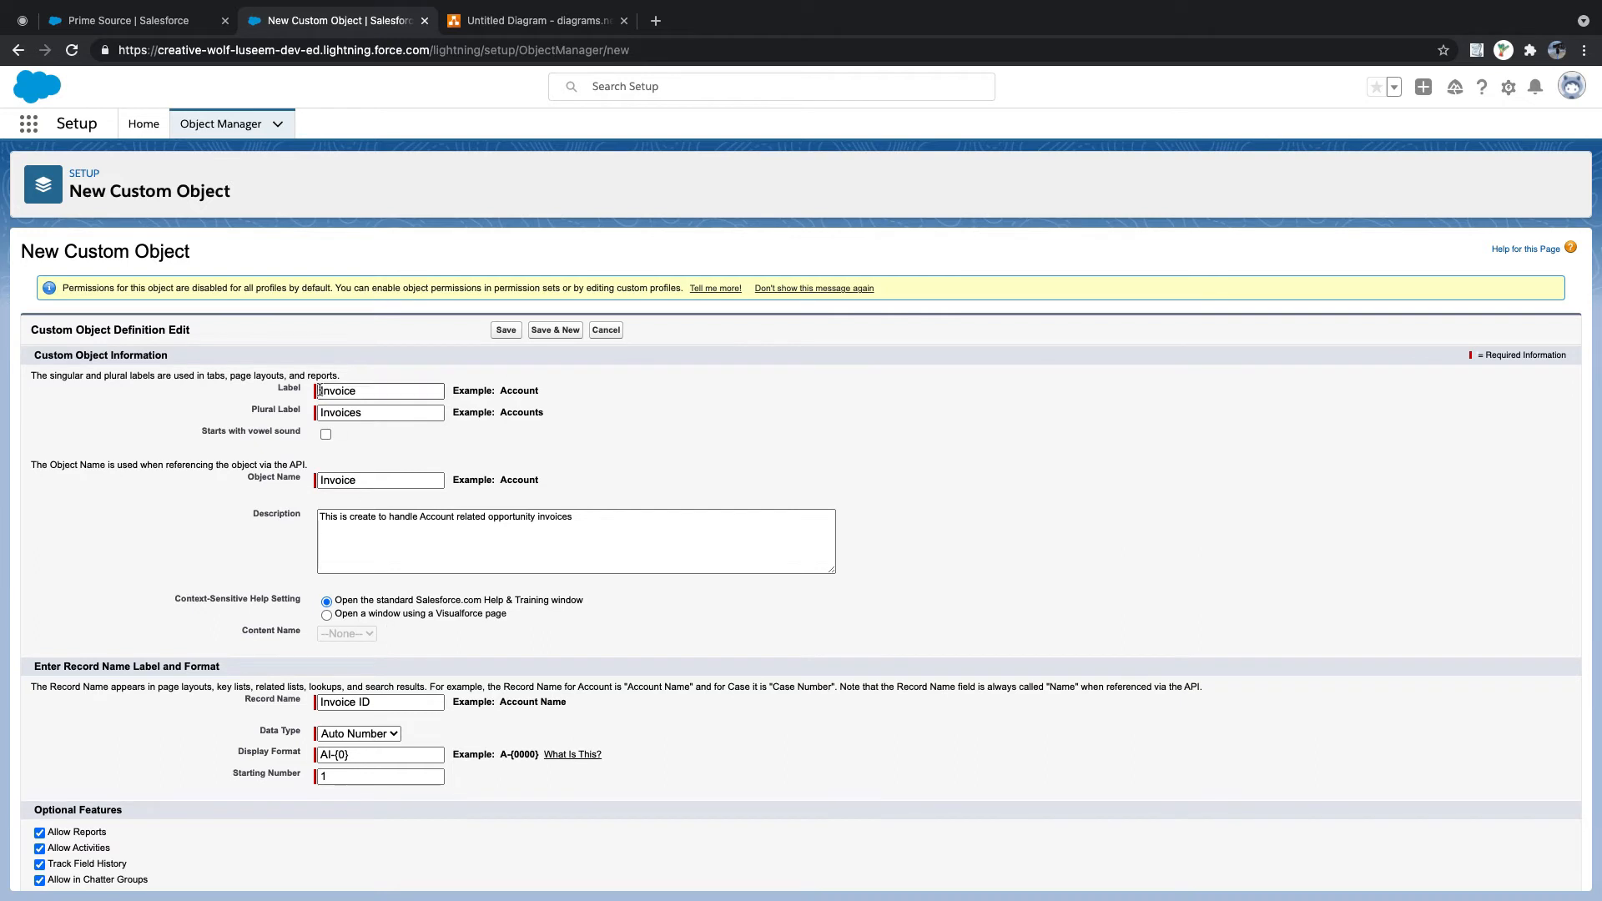
left_click_drag(263, 384, 527, 424)
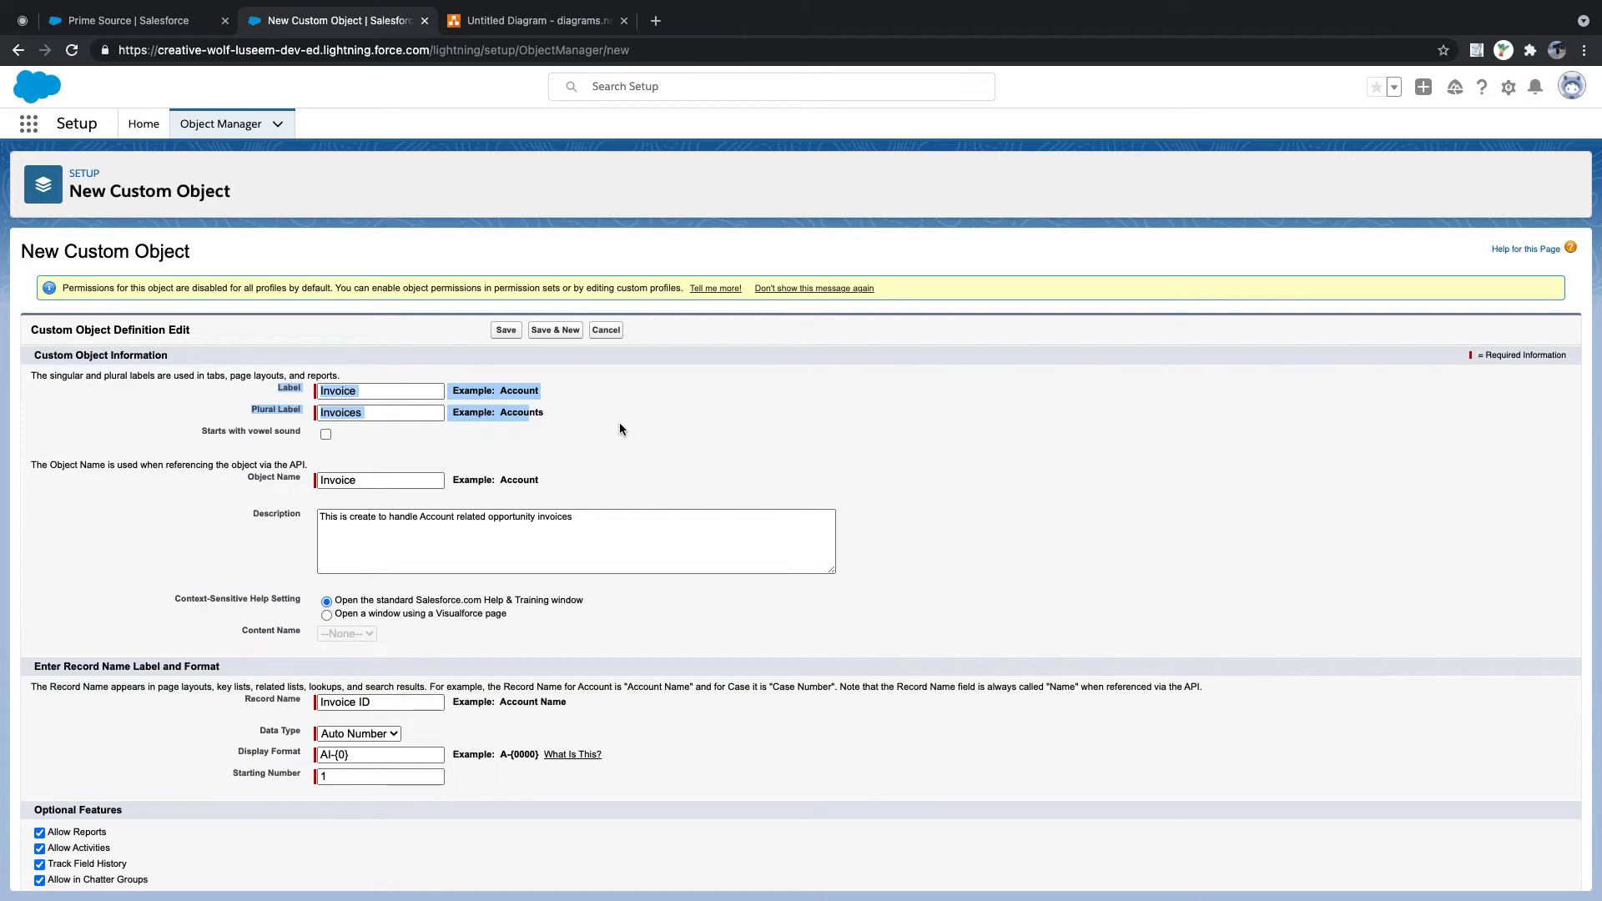
left_click(573, 420)
- Review the object creation options once more and save the Invoice custom object
scroll(572, 420, "down", 5)
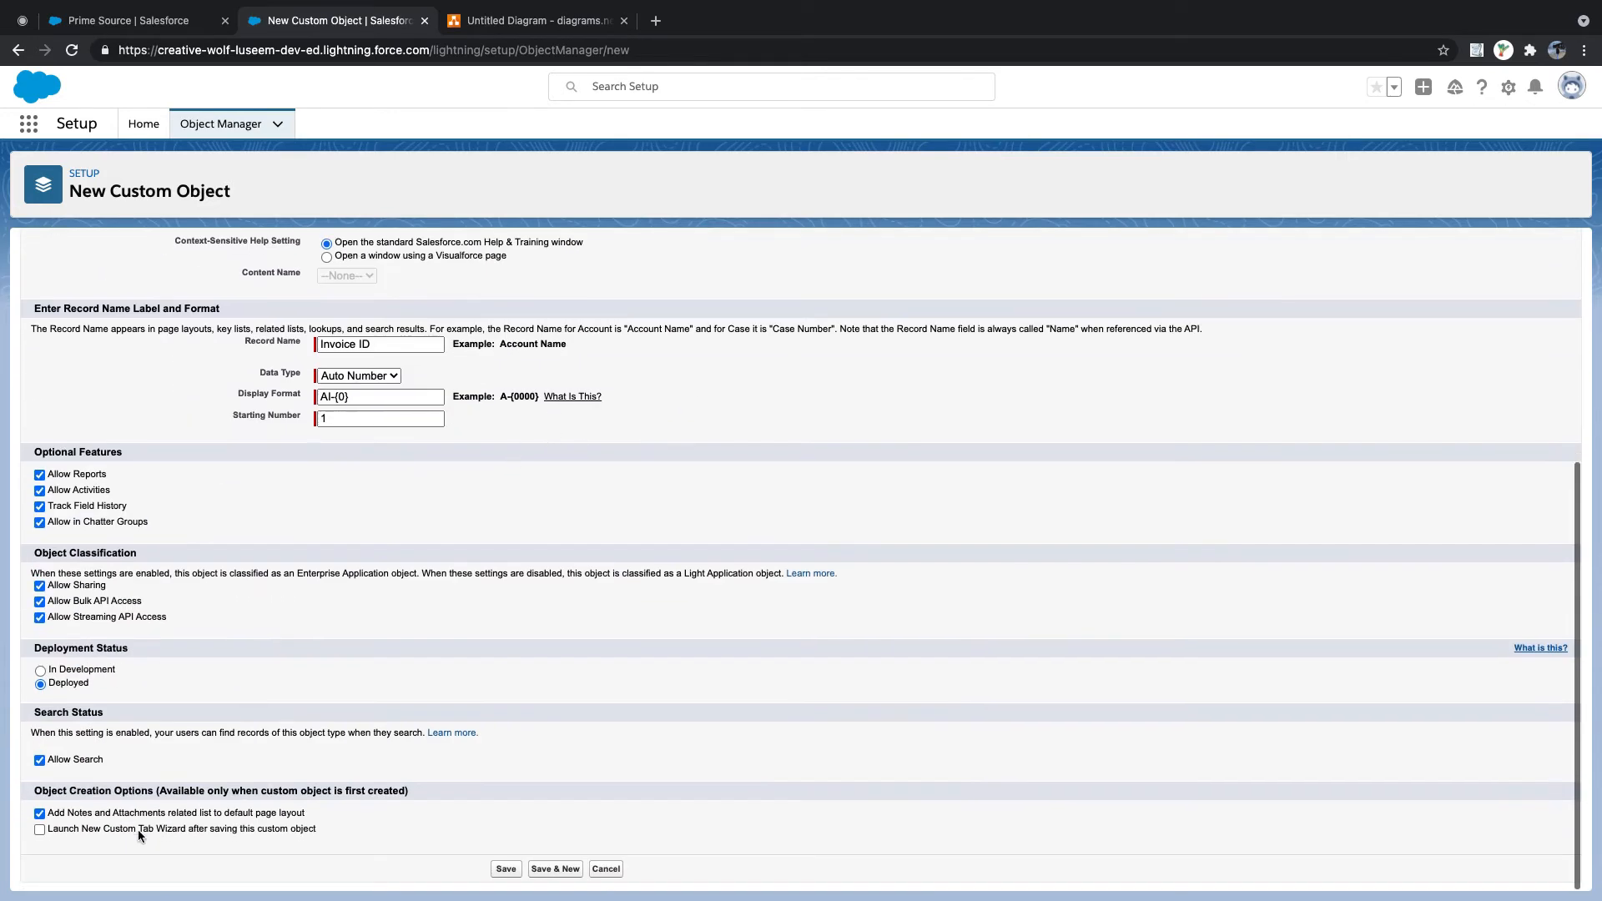
left_click_drag(25, 828, 244, 815)
left_click(343, 832)
left_click(322, 814)
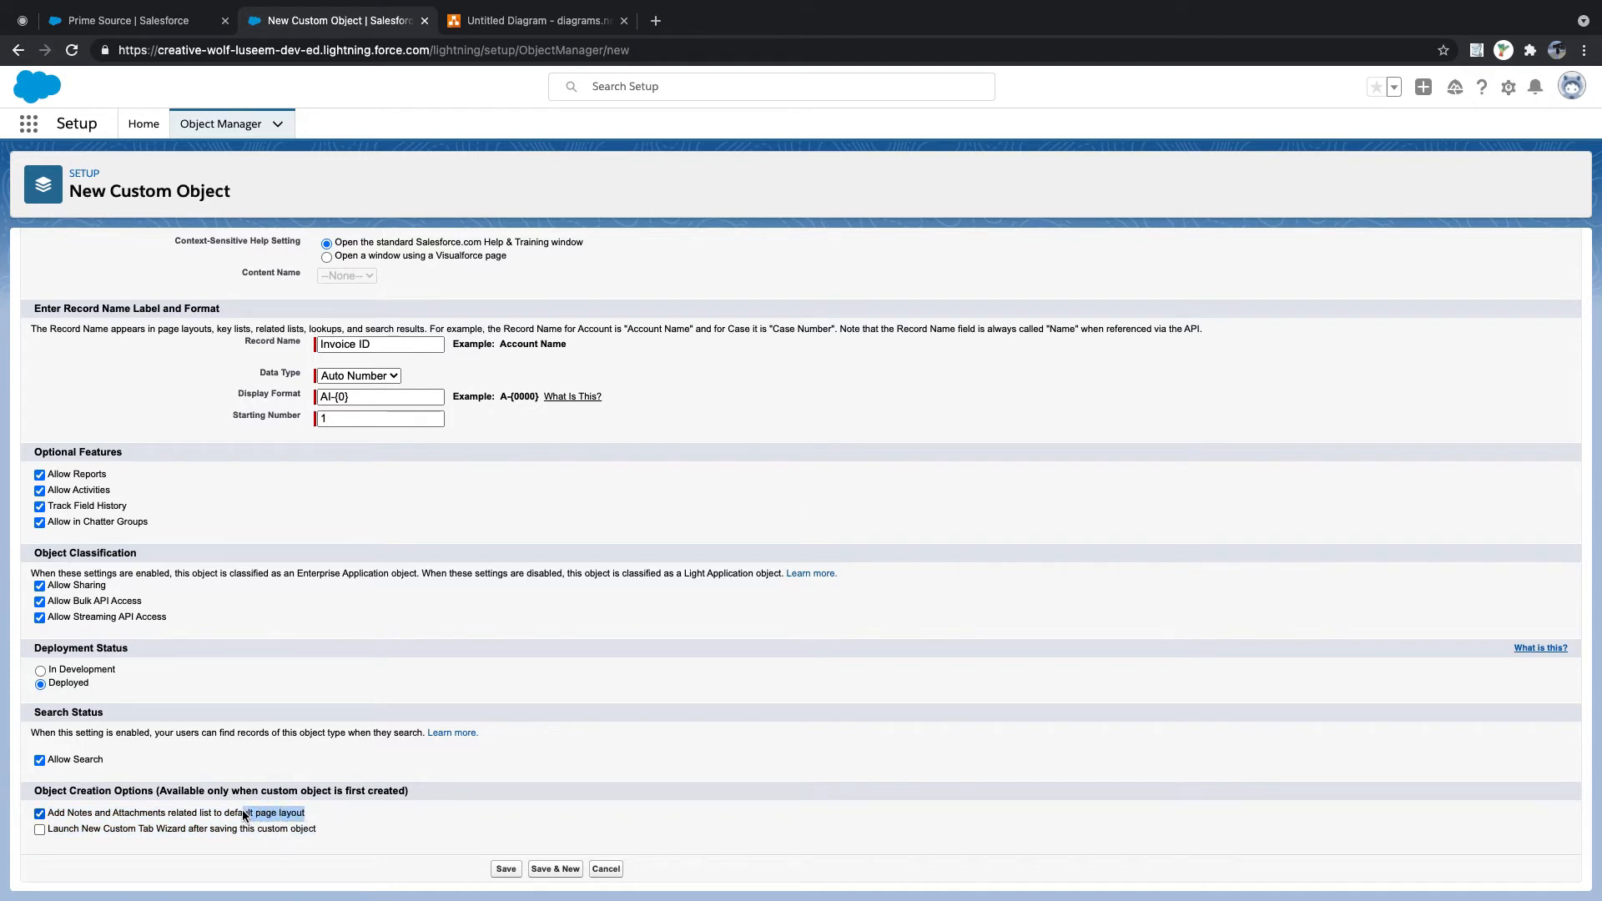
left_click(511, 871)
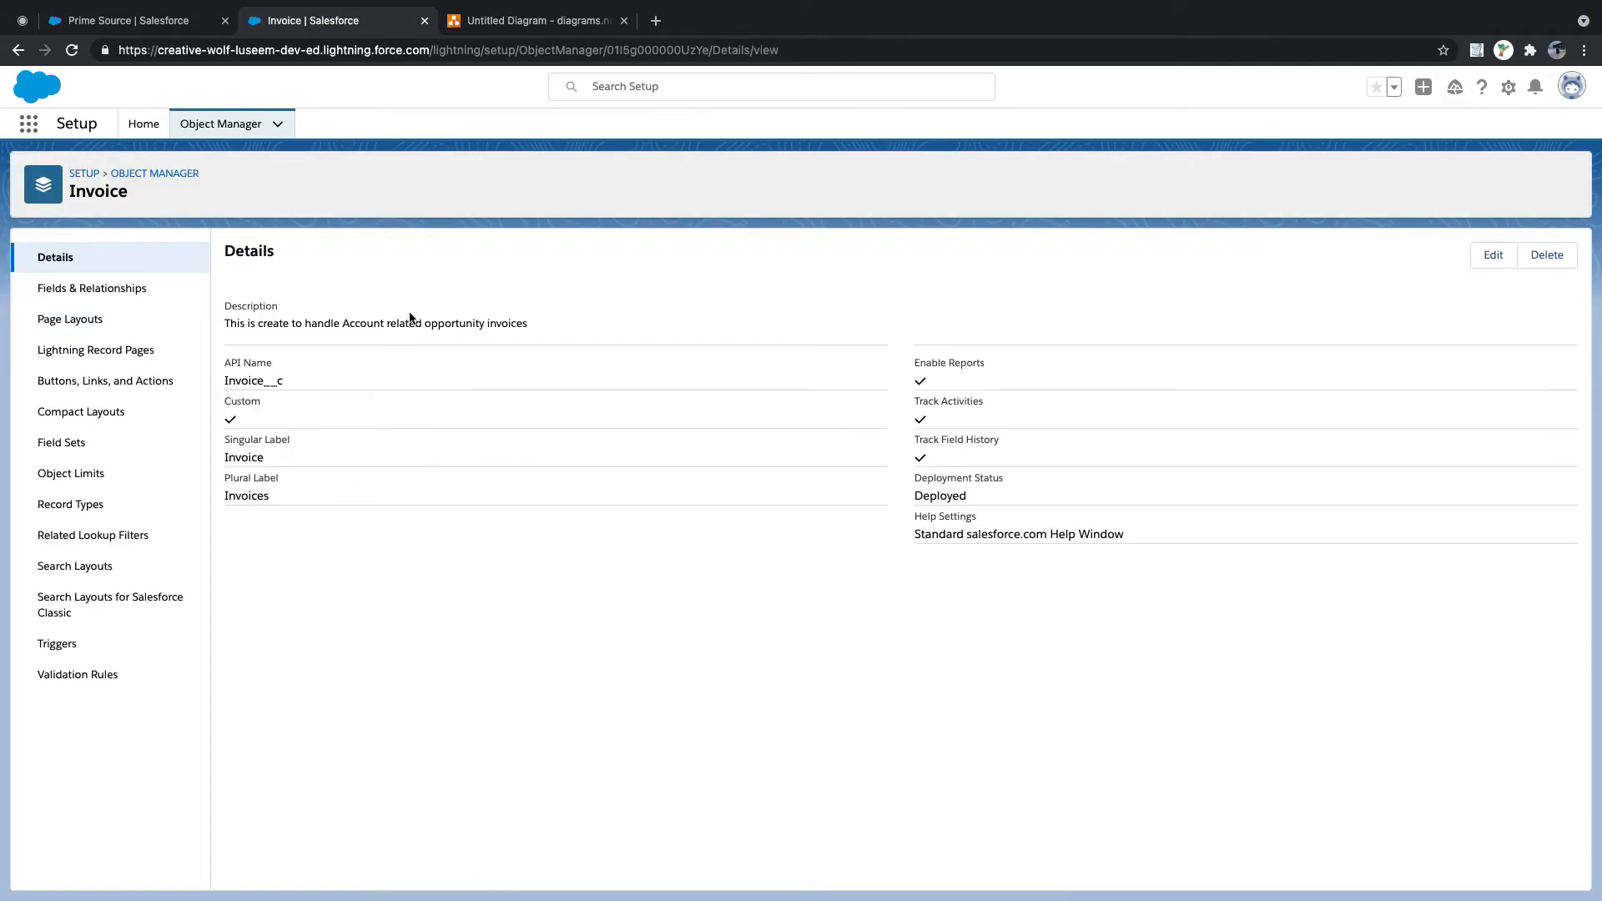
- View the new Invoice object's Fields & Relationships and search Object Manager for Invoice
left_click(124, 289)
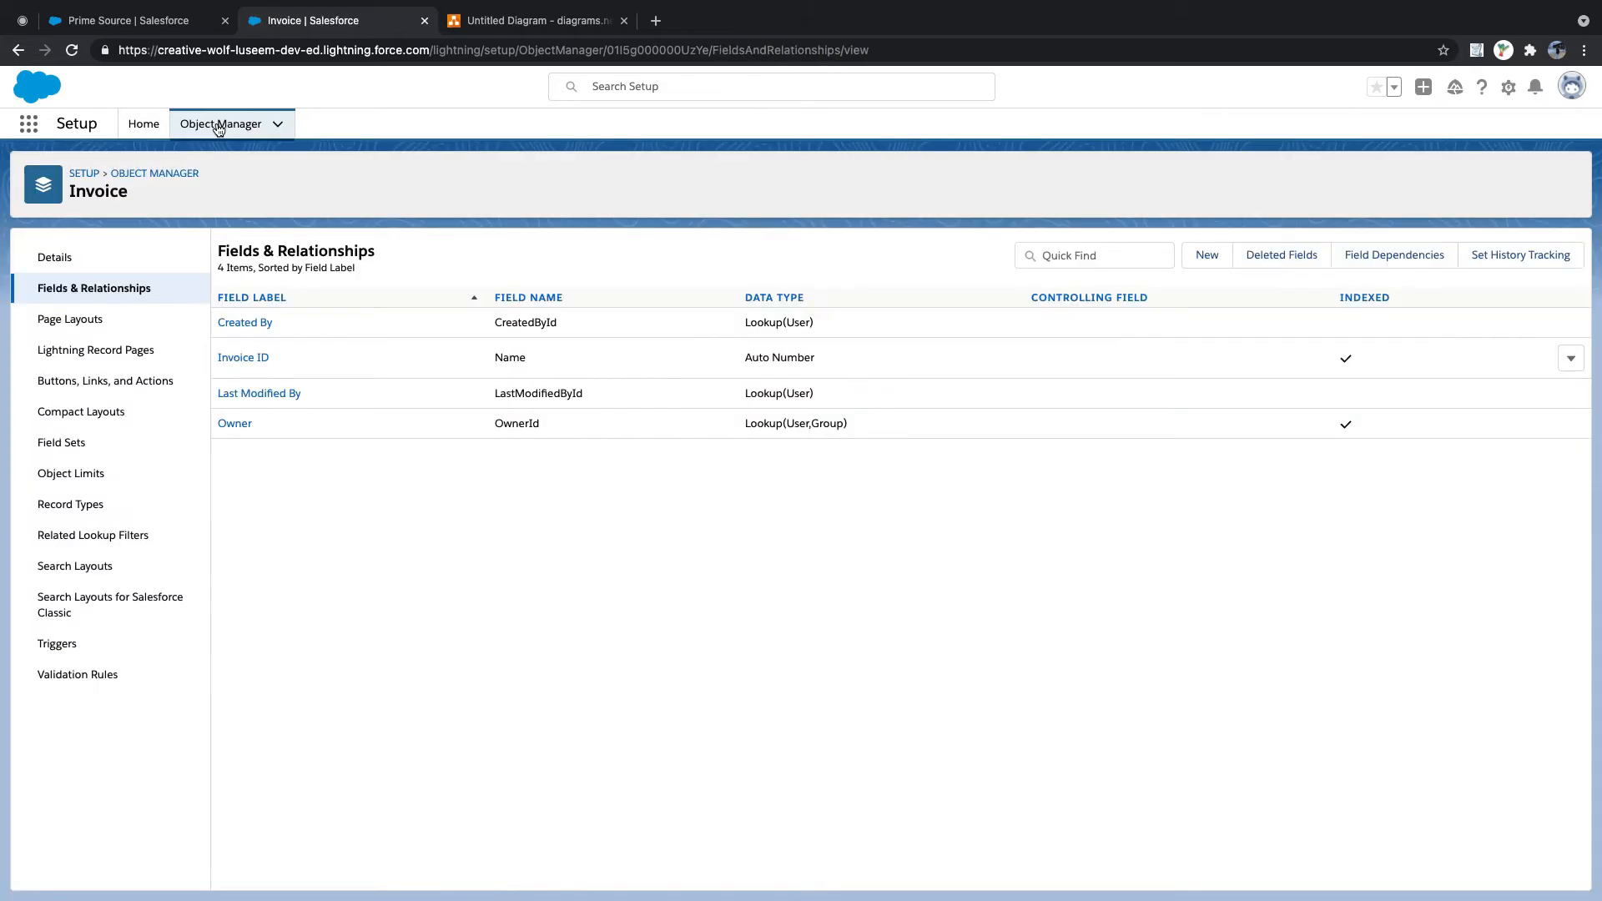
left_click(220, 124)
left_click(1311, 175)
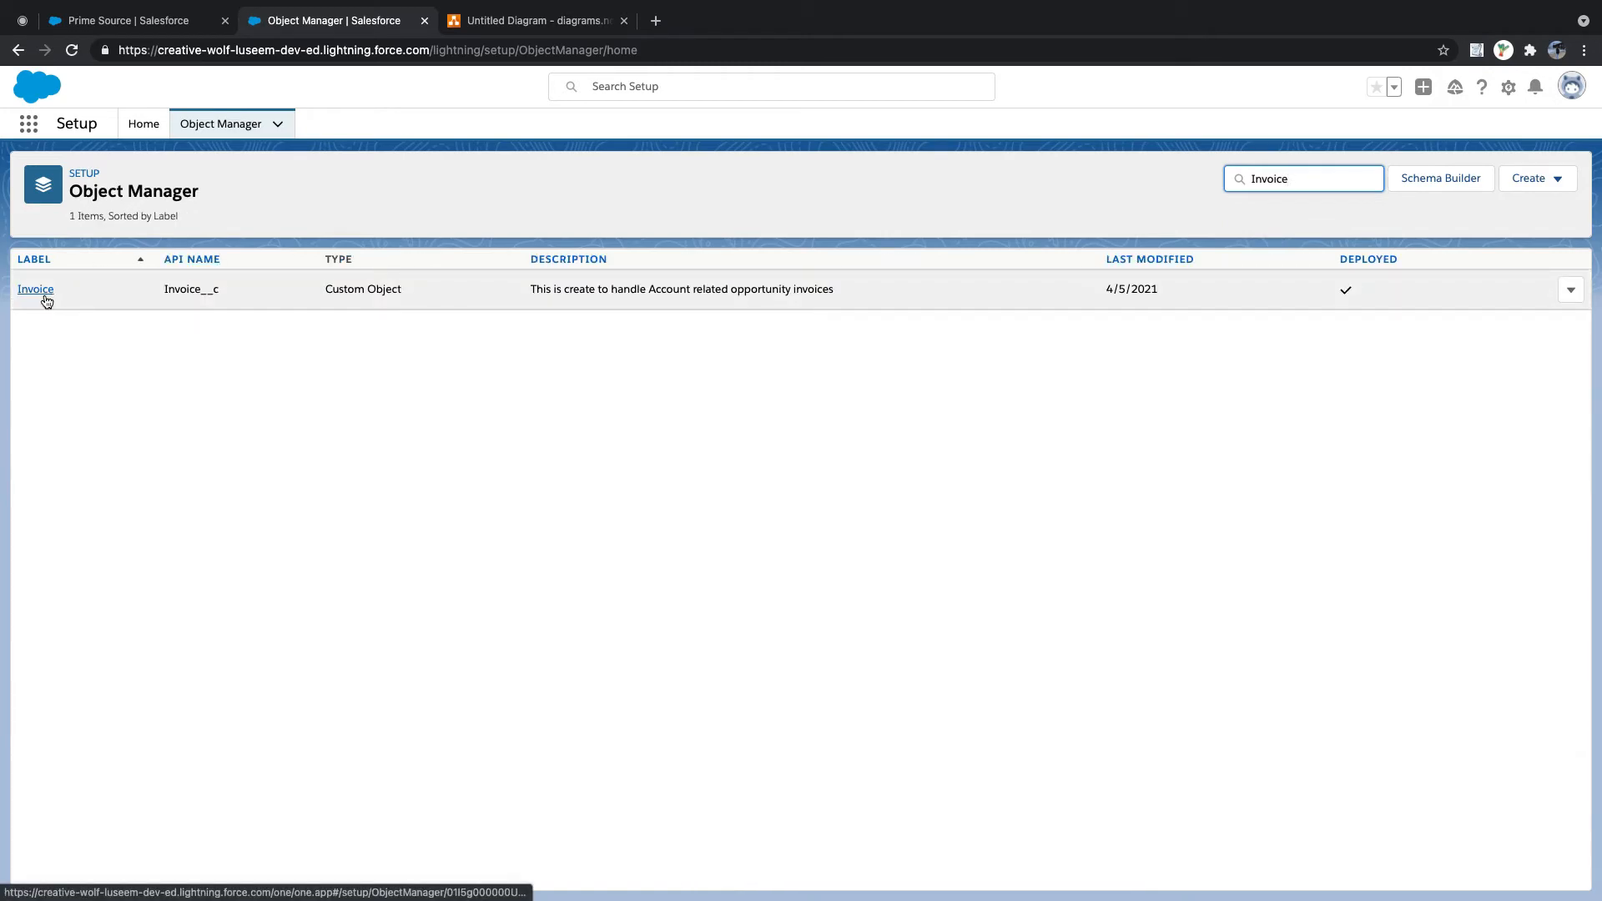
- Search Setup for Tab and open the Tabs setup page
left_click(145, 125)
left_click(131, 168)
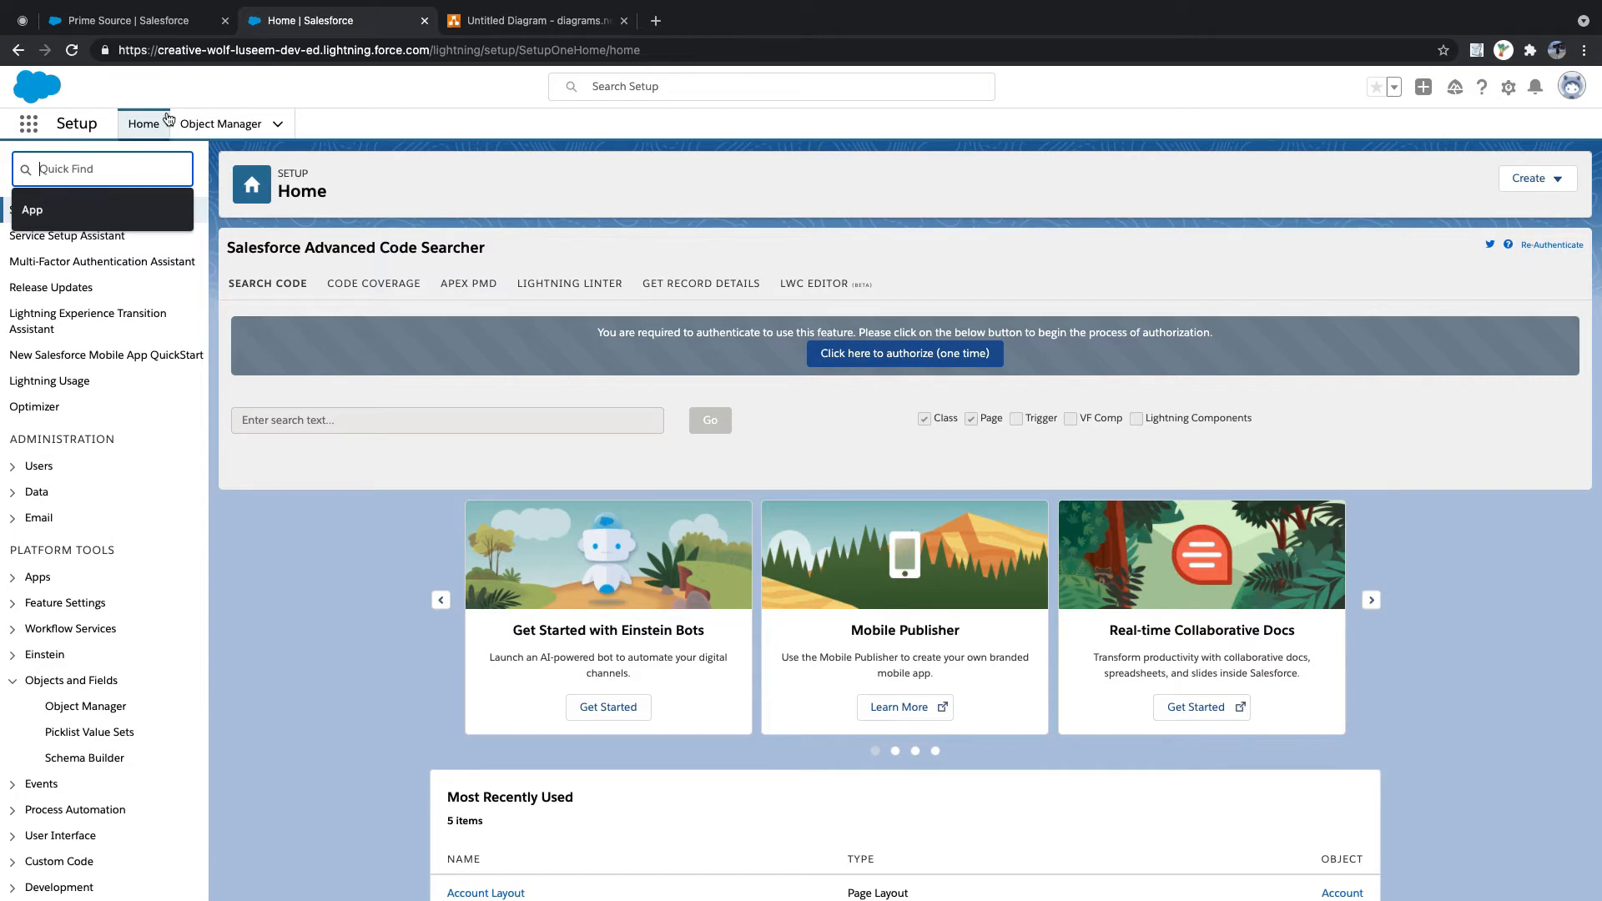
left_click(512, 110)
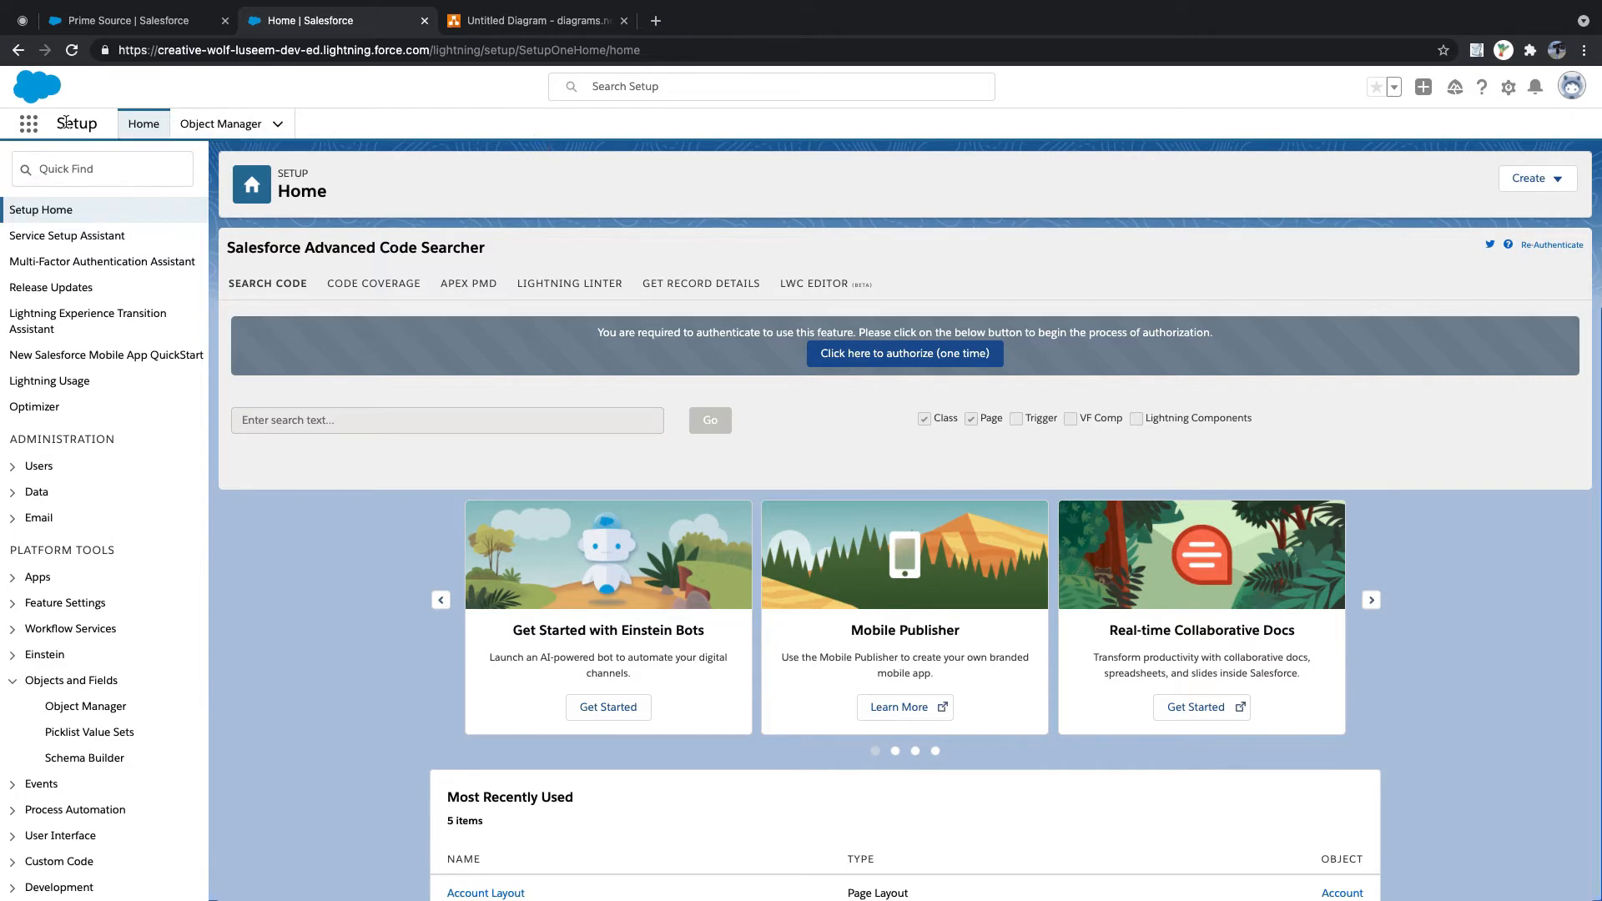
left_click(102, 171)
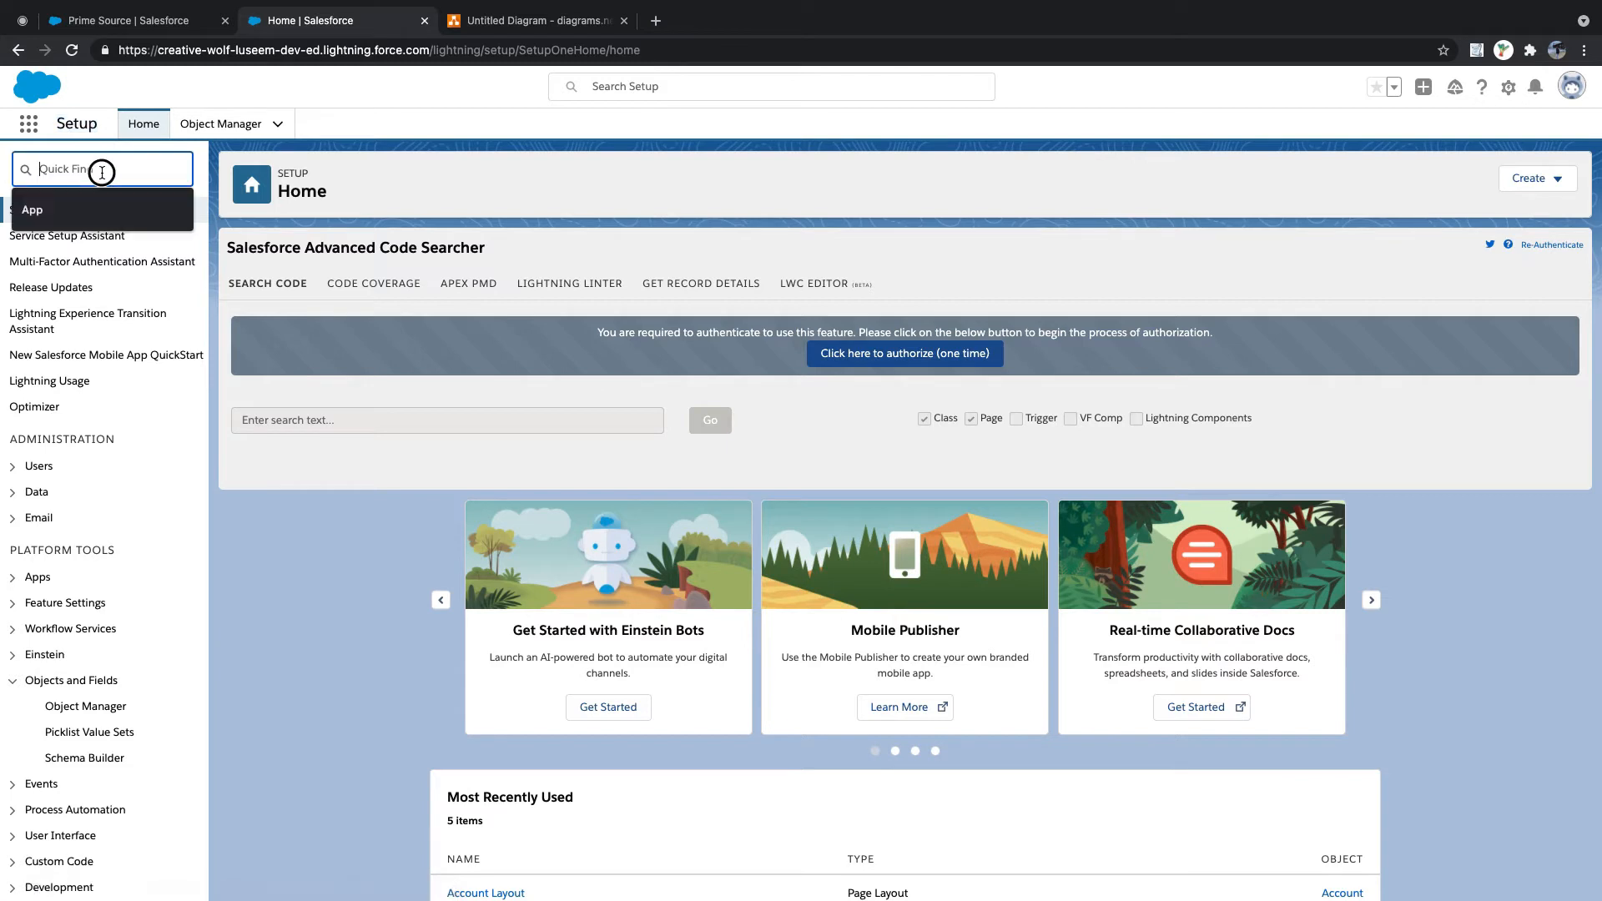
type("Ta")
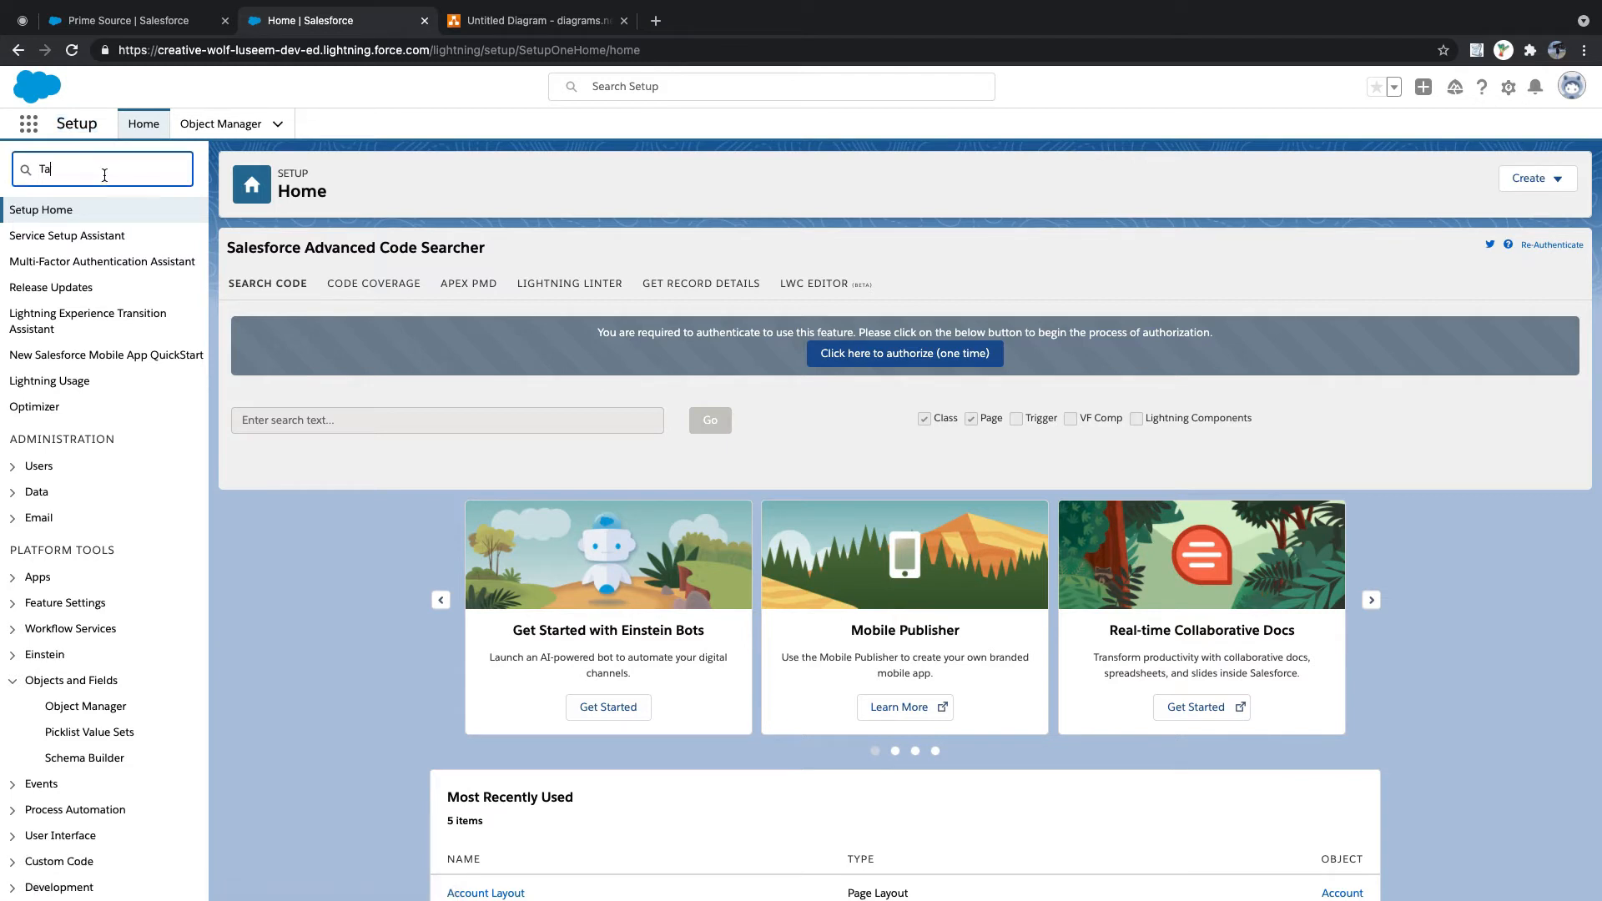
type("b")
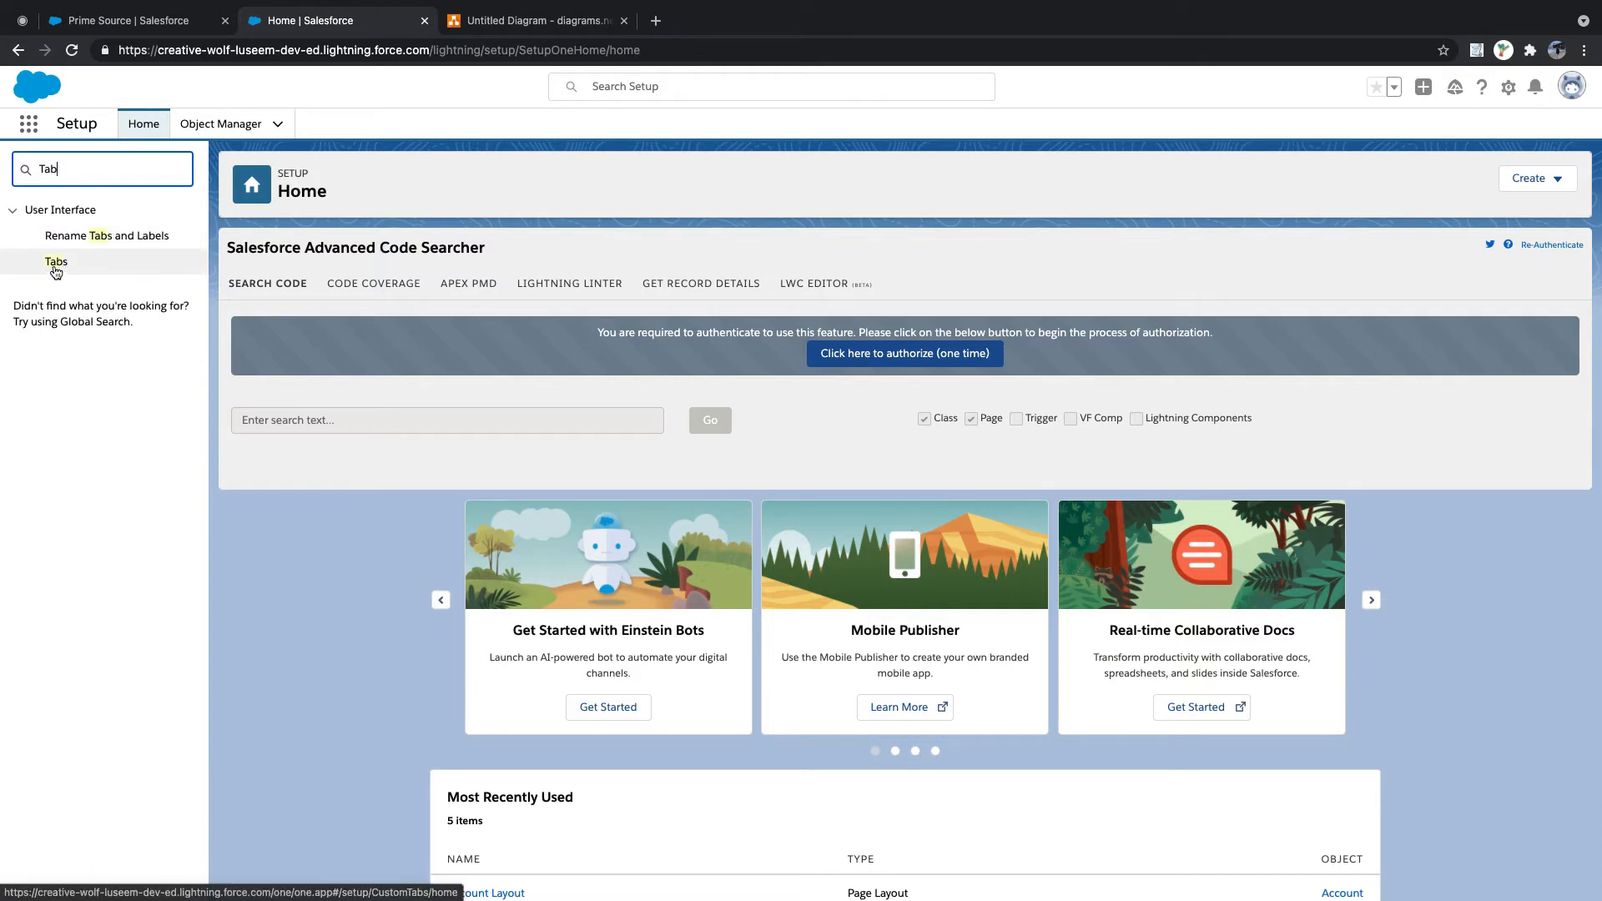
left_click(57, 262)
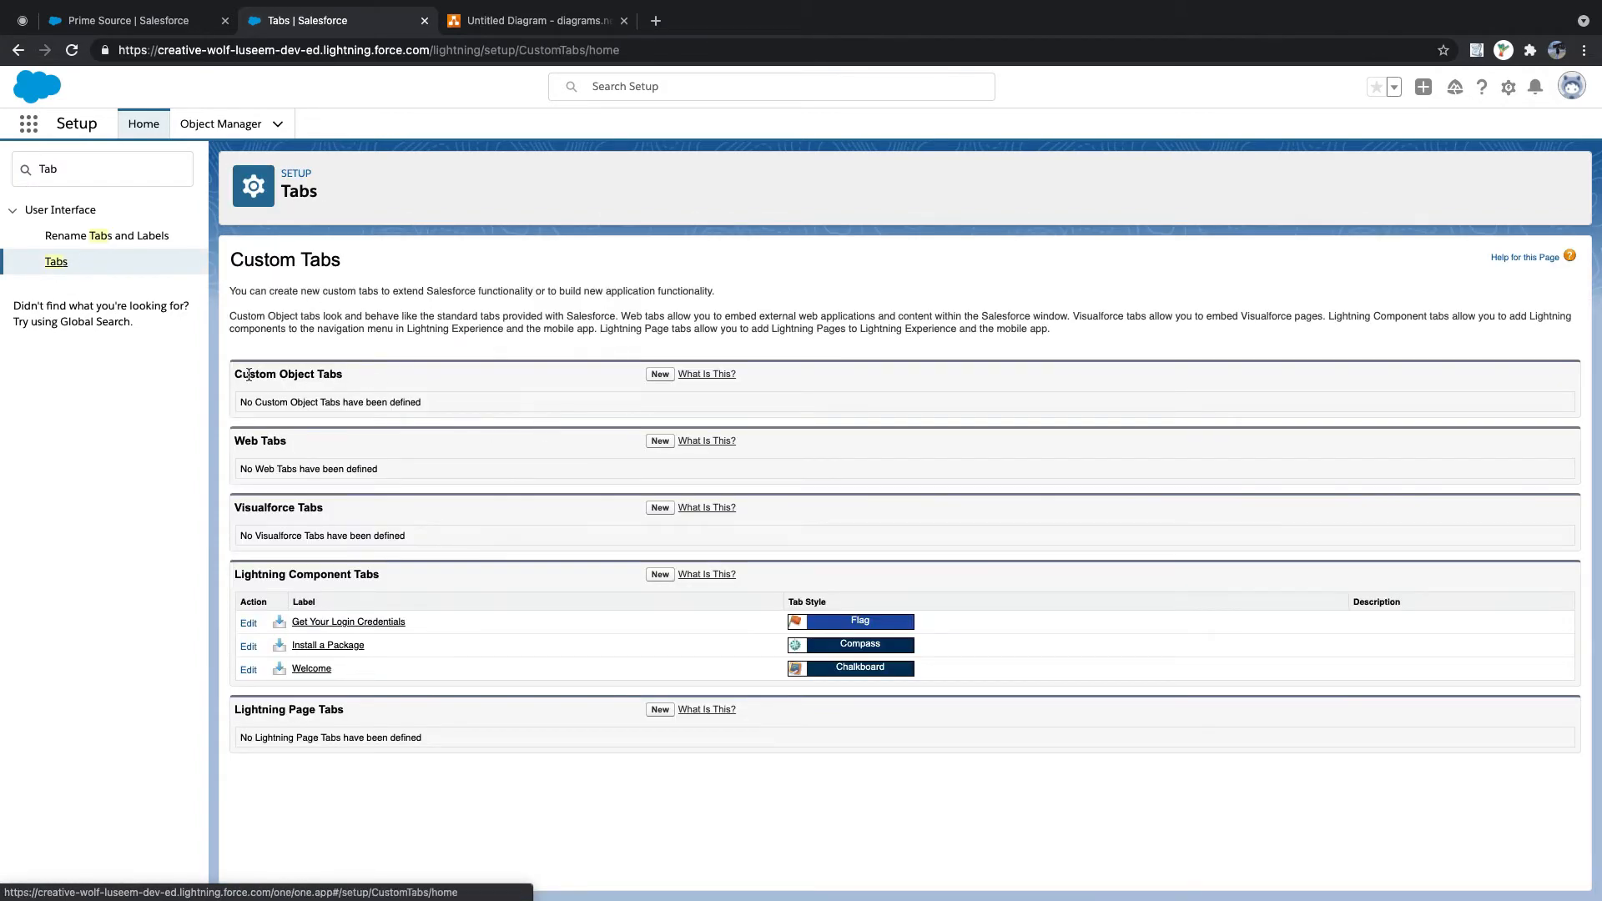
mouse_move(234, 375)
left_mouse_down()
mouse_move(336, 375)
mouse_move(234, 364)
left_mouse_up()
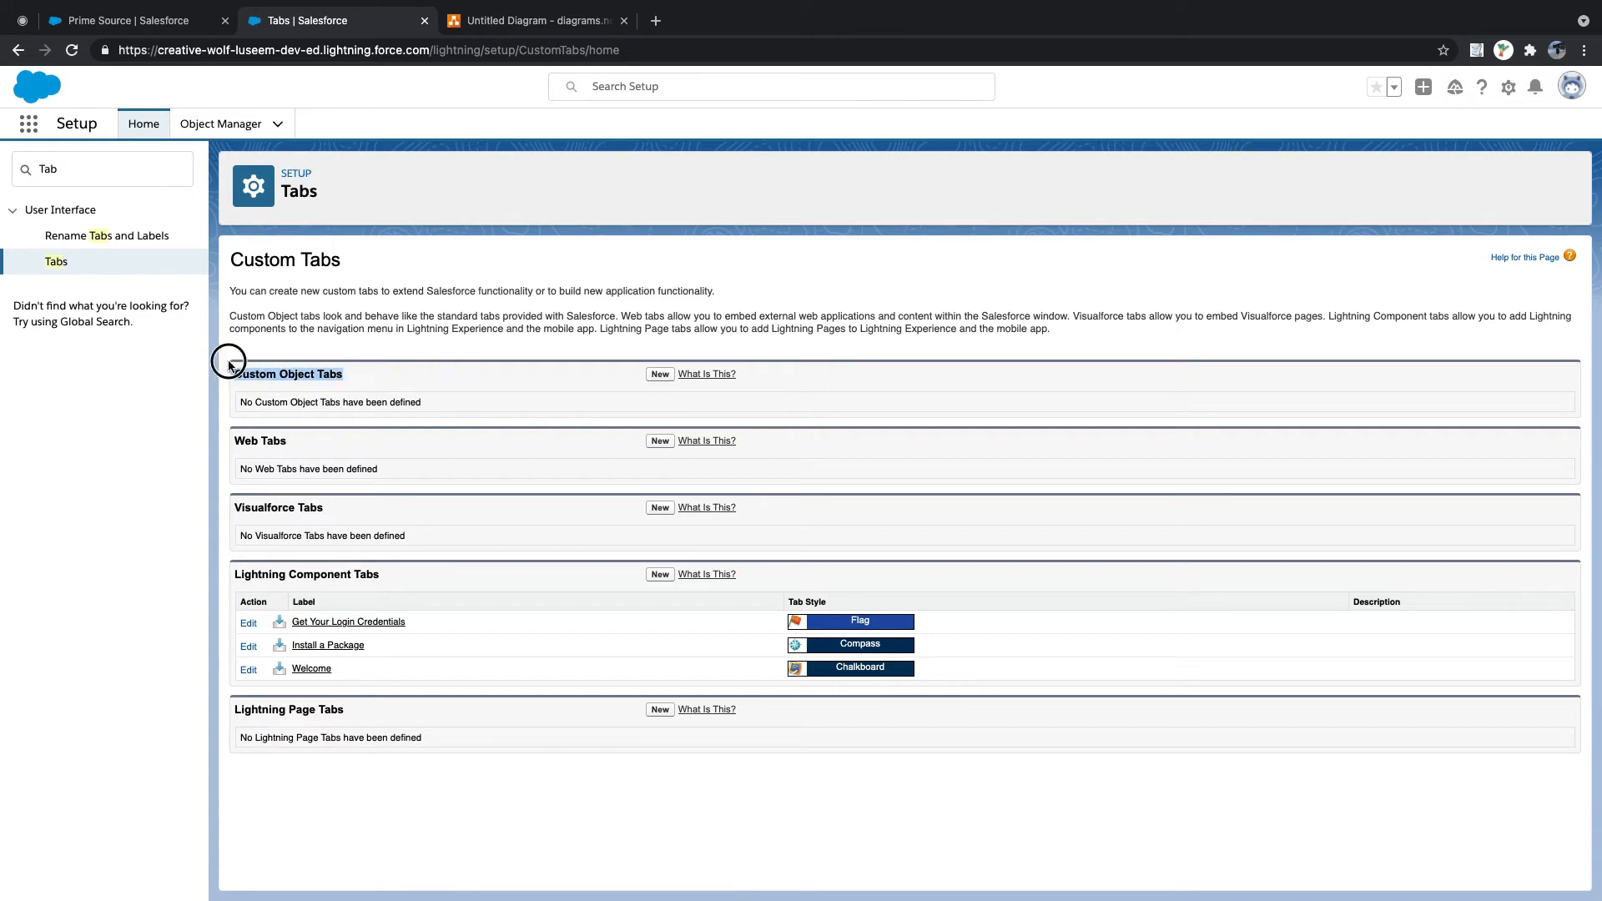
left_click(309, 441)
left_click_drag(338, 509, 205, 507)
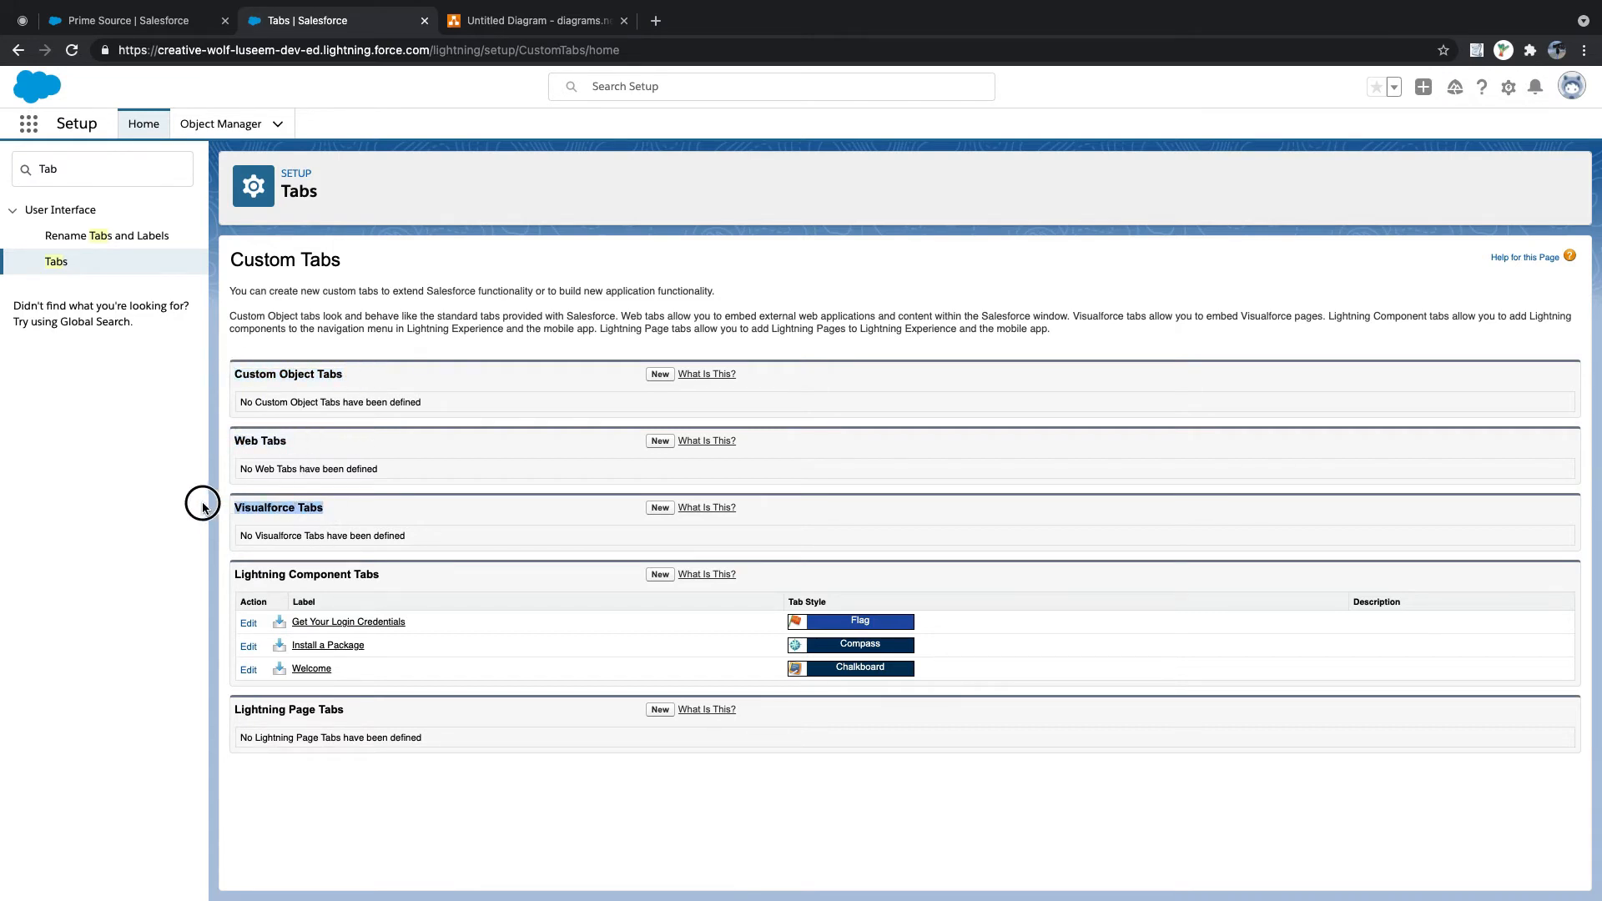
left_click_drag(384, 574, 227, 571)
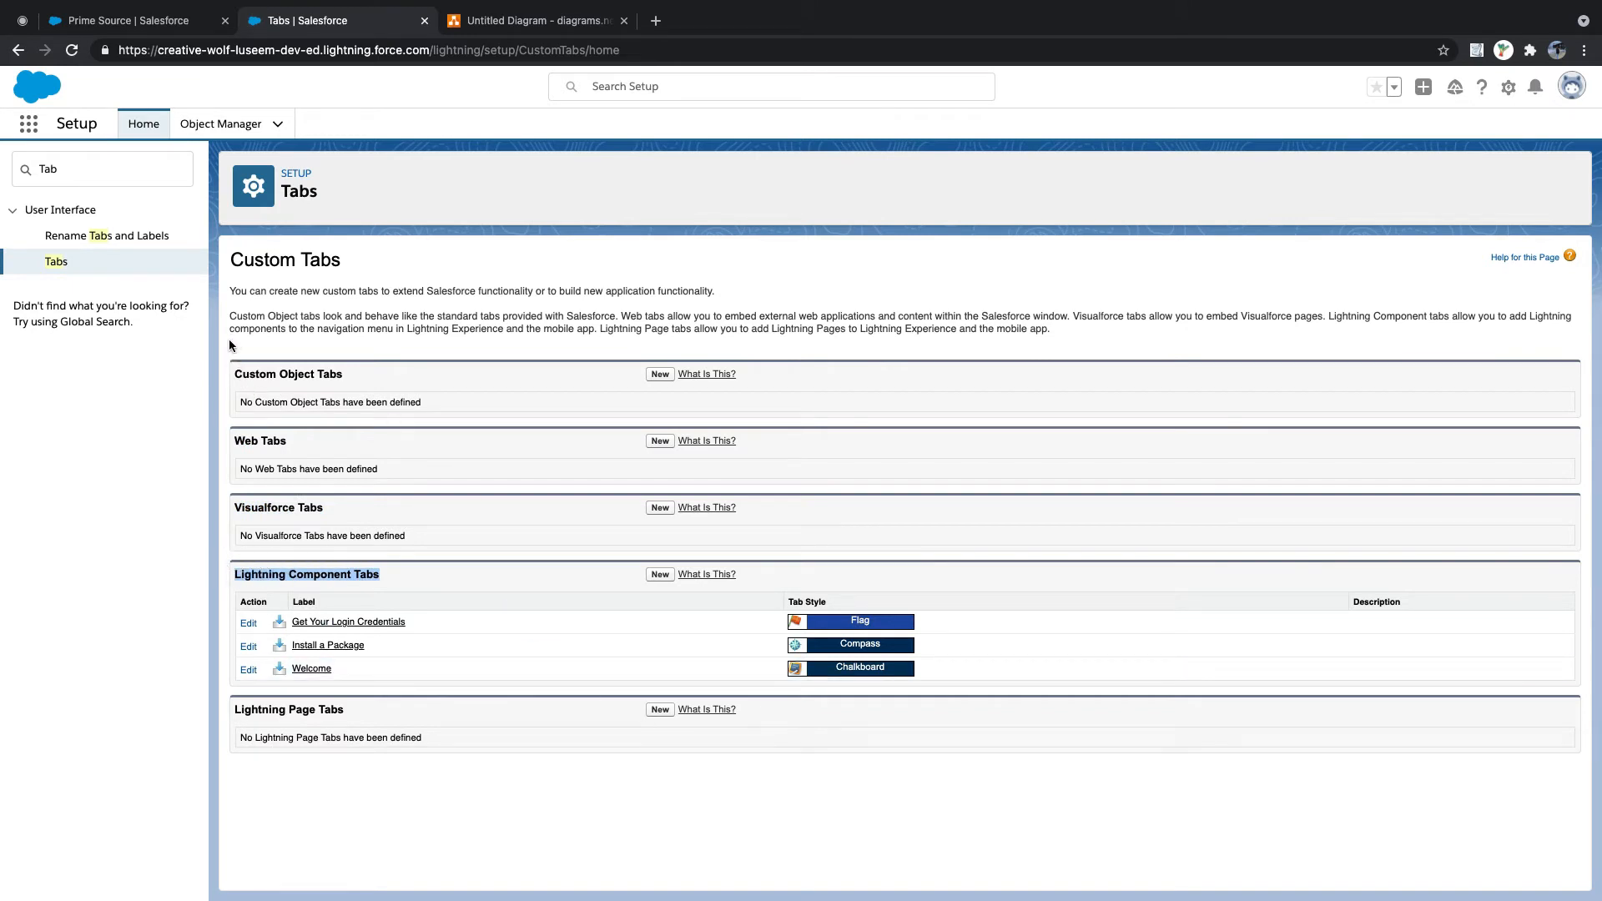
left_click_drag(244, 342, 687, 408)
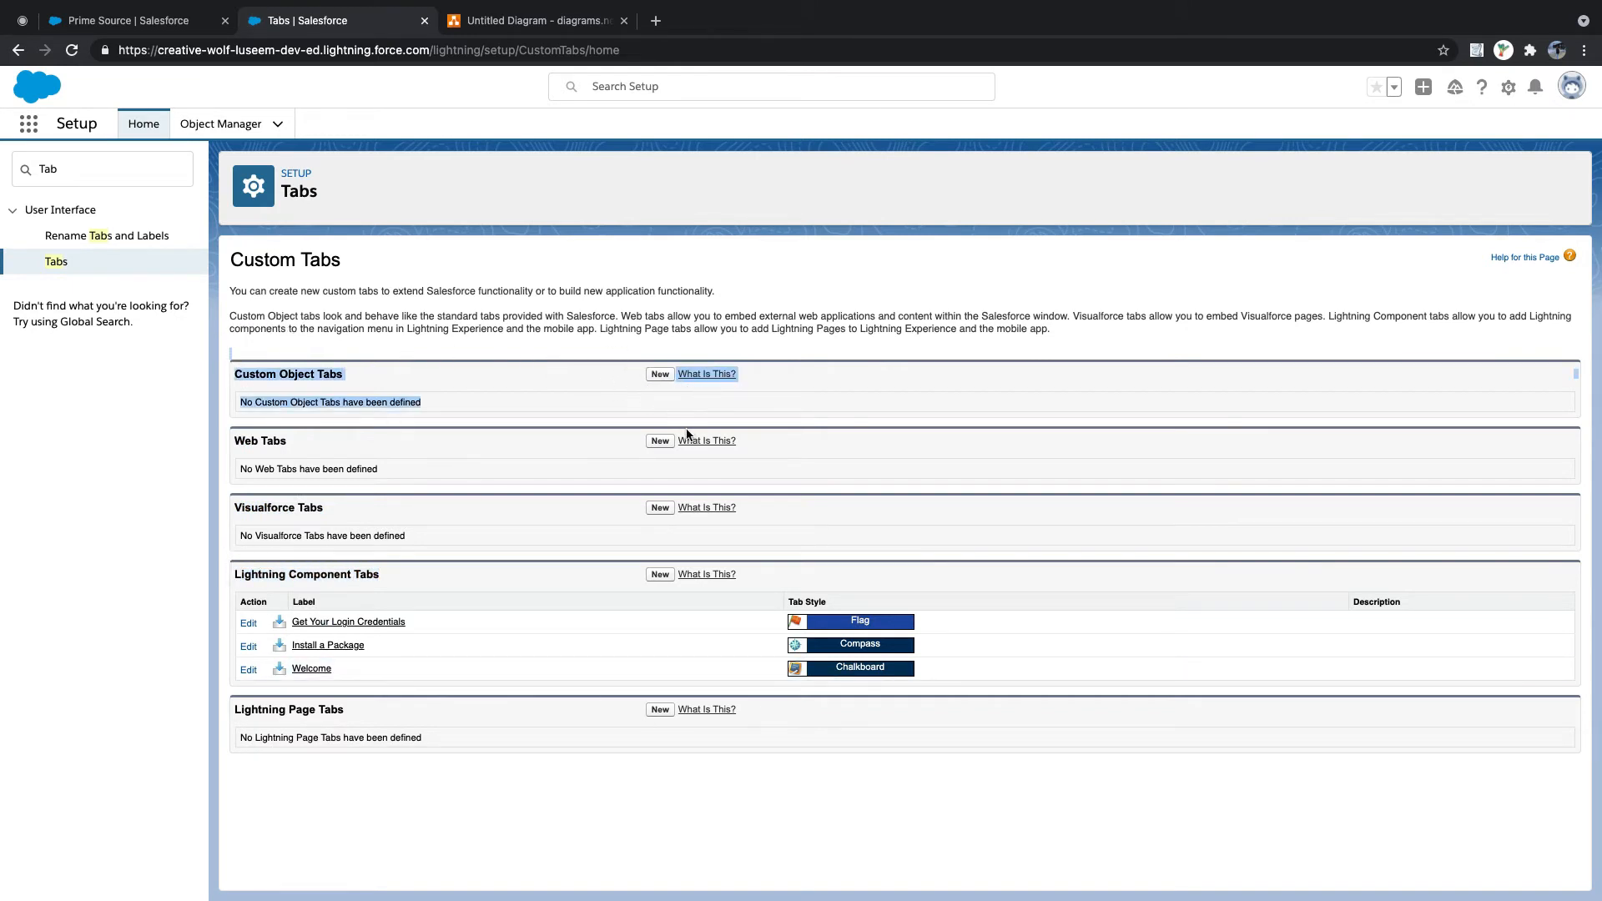
left_click(539, 372)
- Start a new custom object tab for the Invoice object with the Scales tab style and continue to the profile settings
left_click(660, 375)
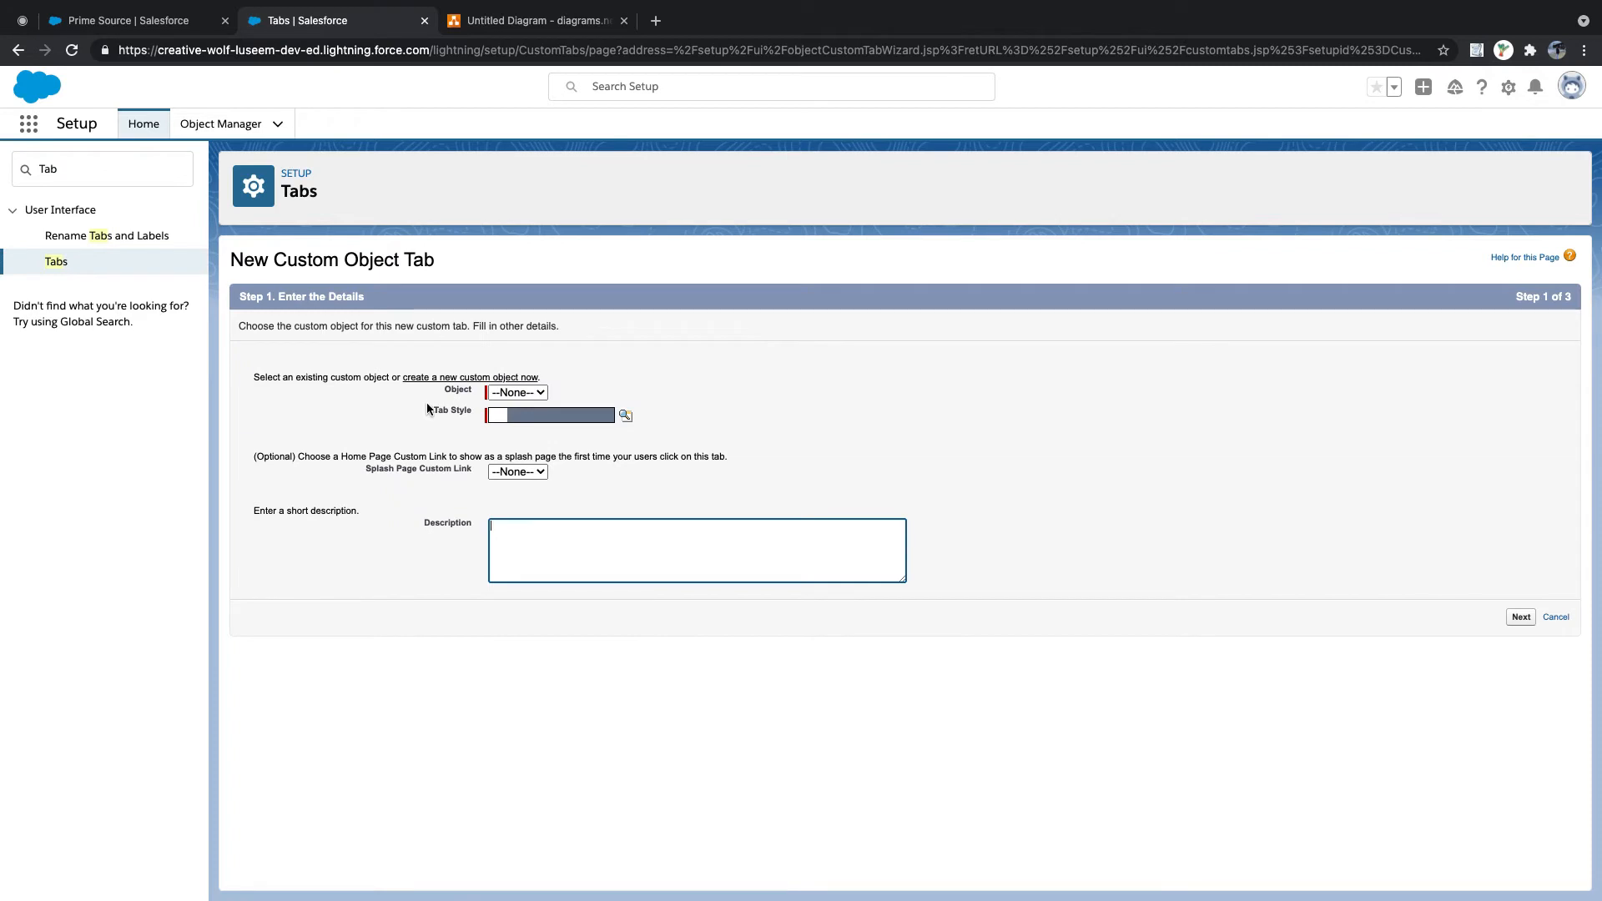
left_click(541, 393)
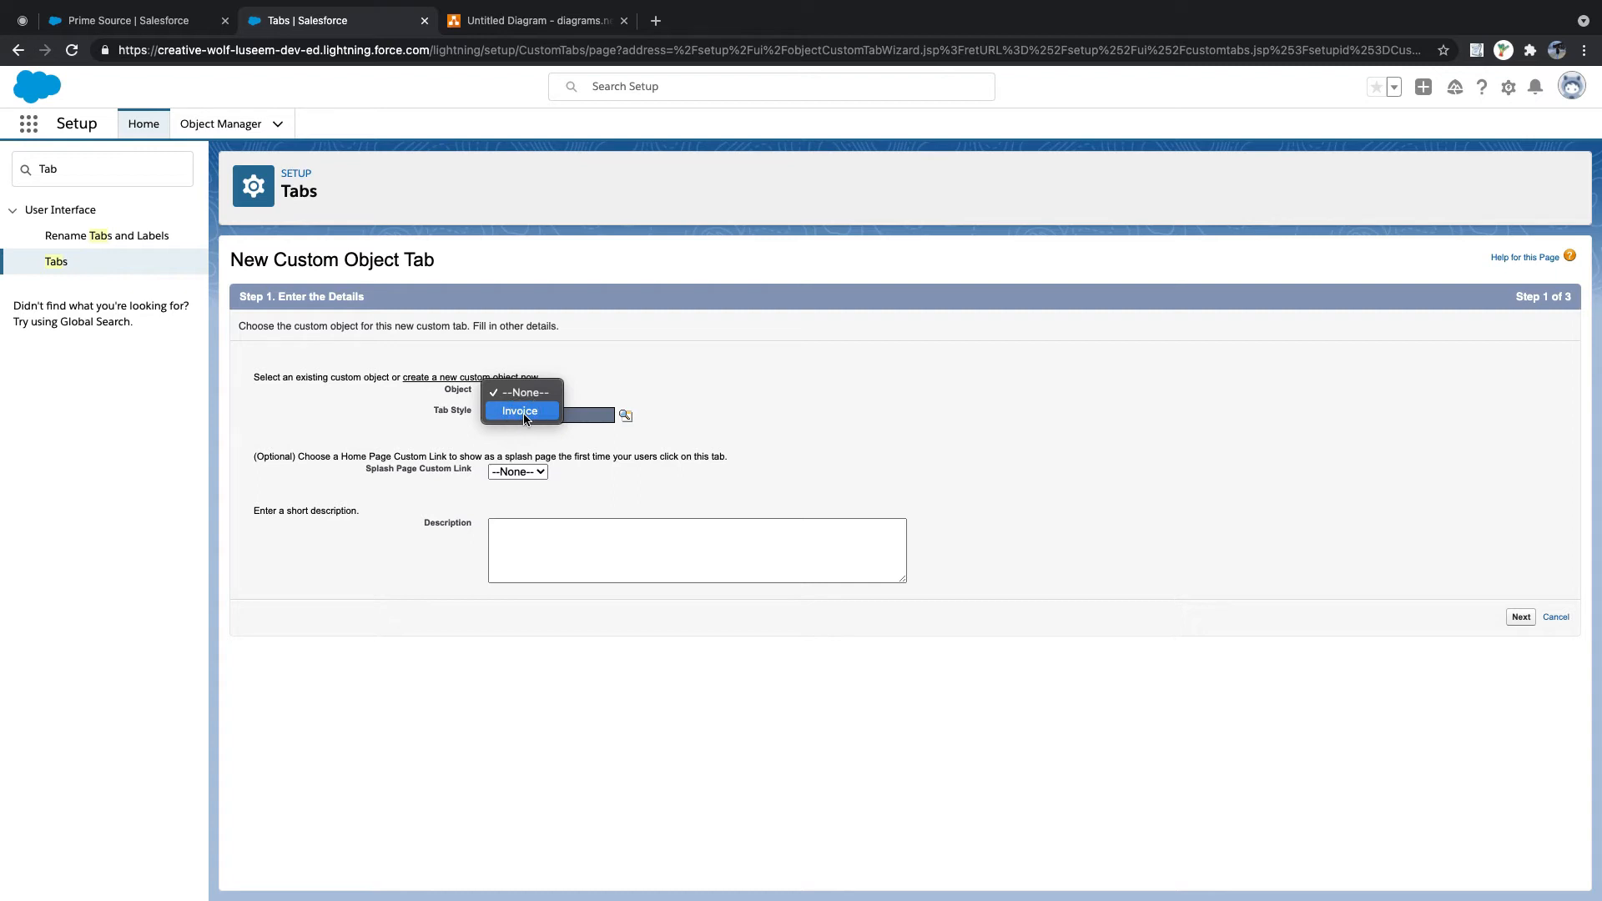
left_click(522, 412)
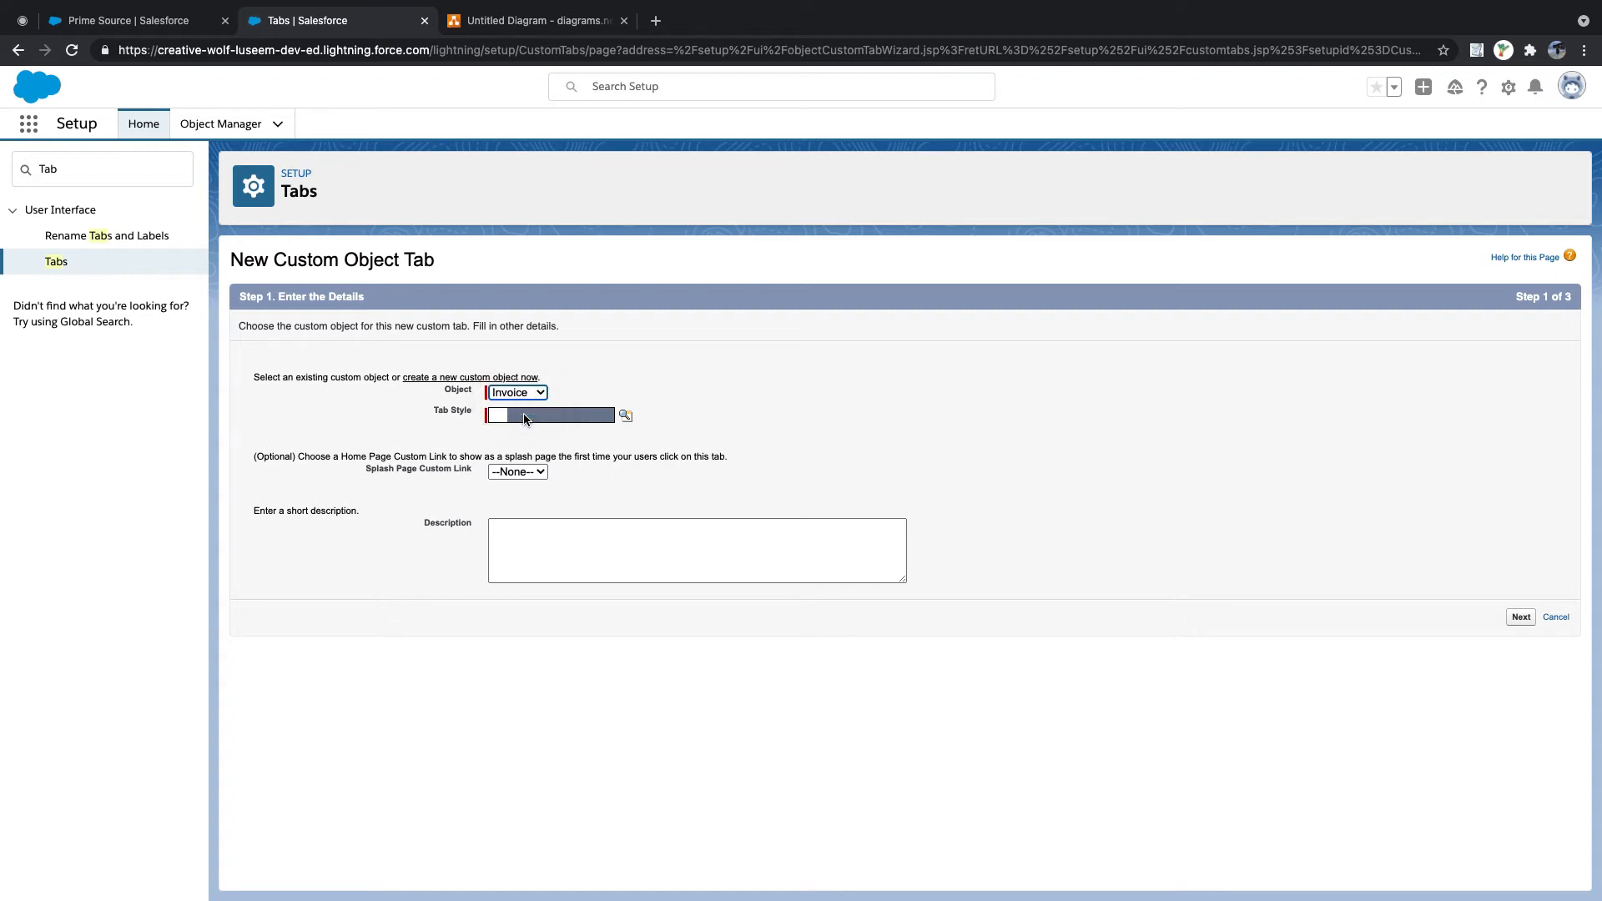
left_click(626, 414)
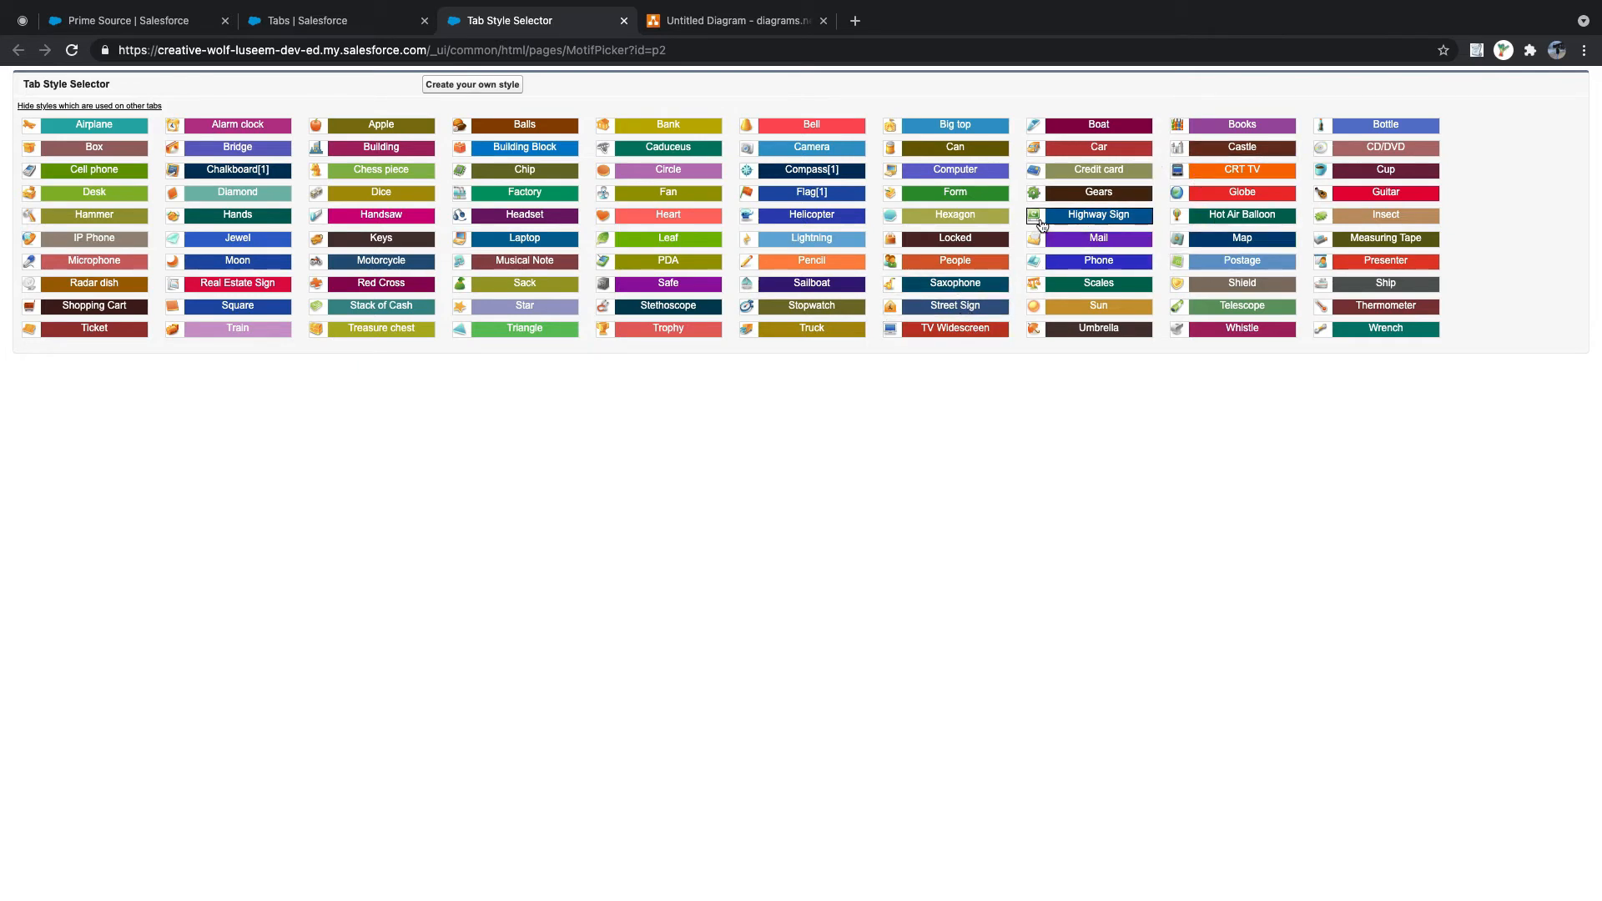
left_click(1049, 286)
left_click(869, 421)
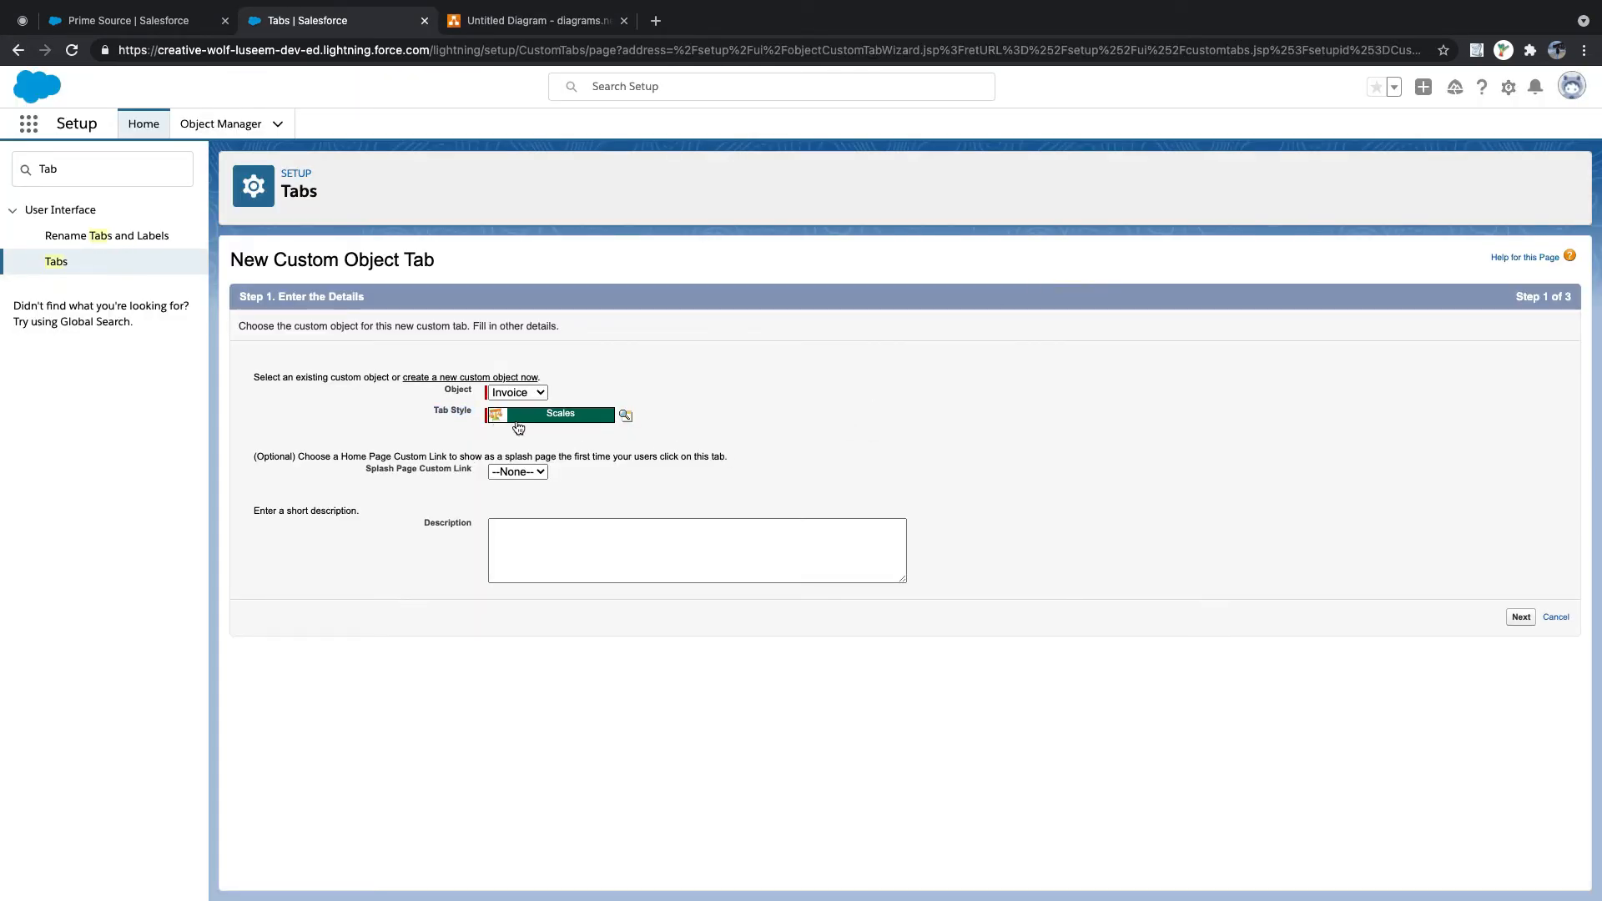
left_click(1520, 618)
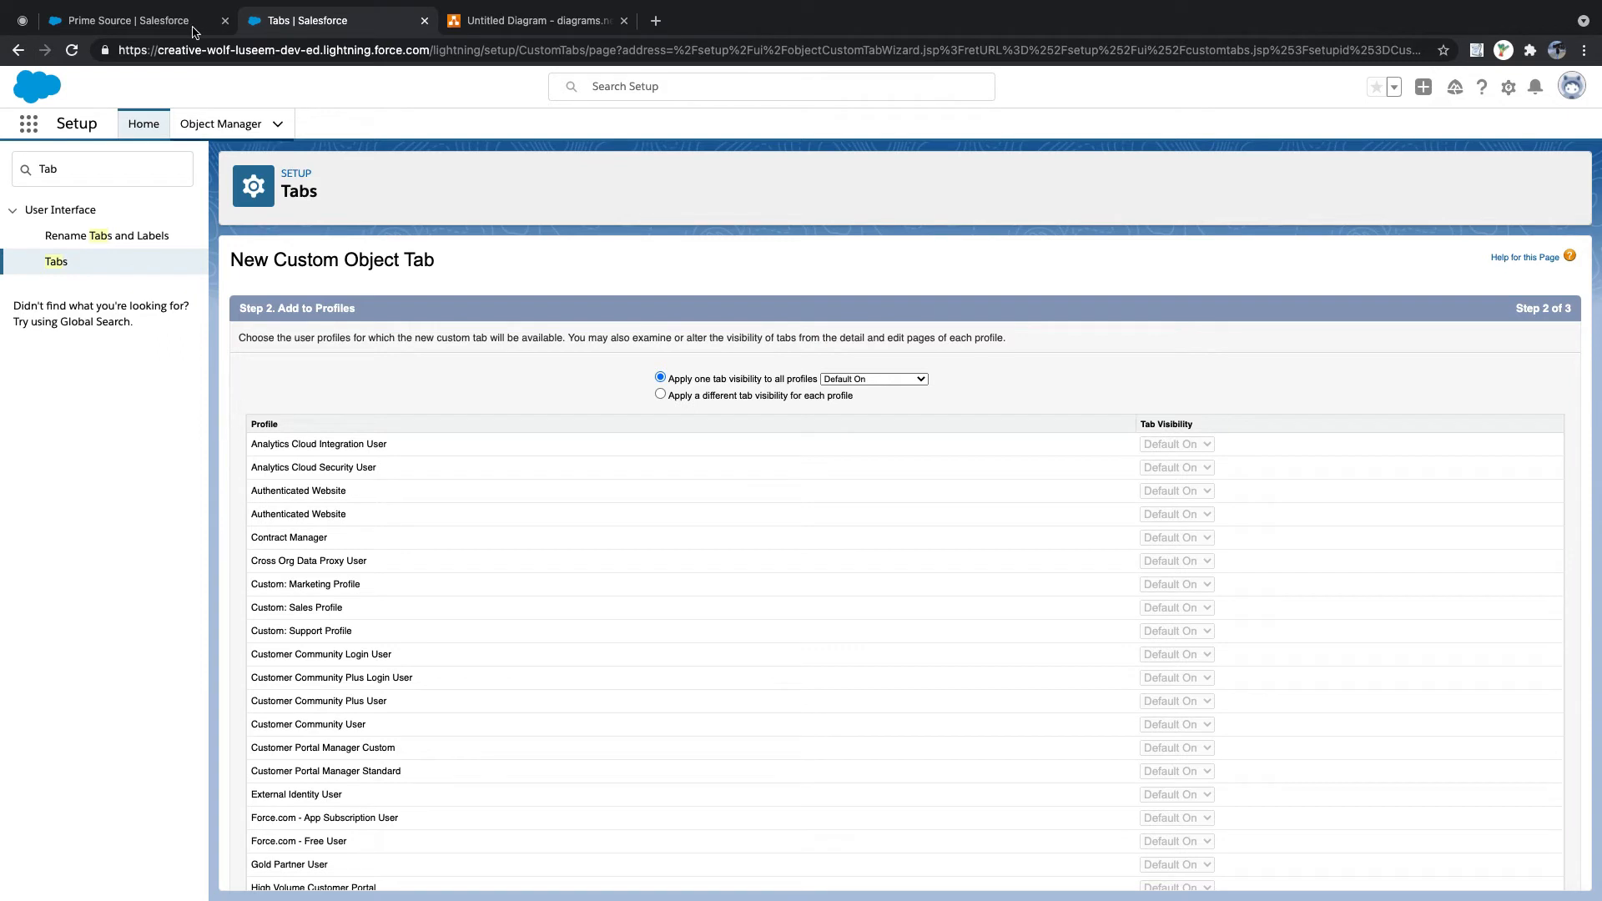
- Examine the tab visibility choices for all profiles and compare them with the Canada app's navigation bar and App Launcher
left_click(129, 22)
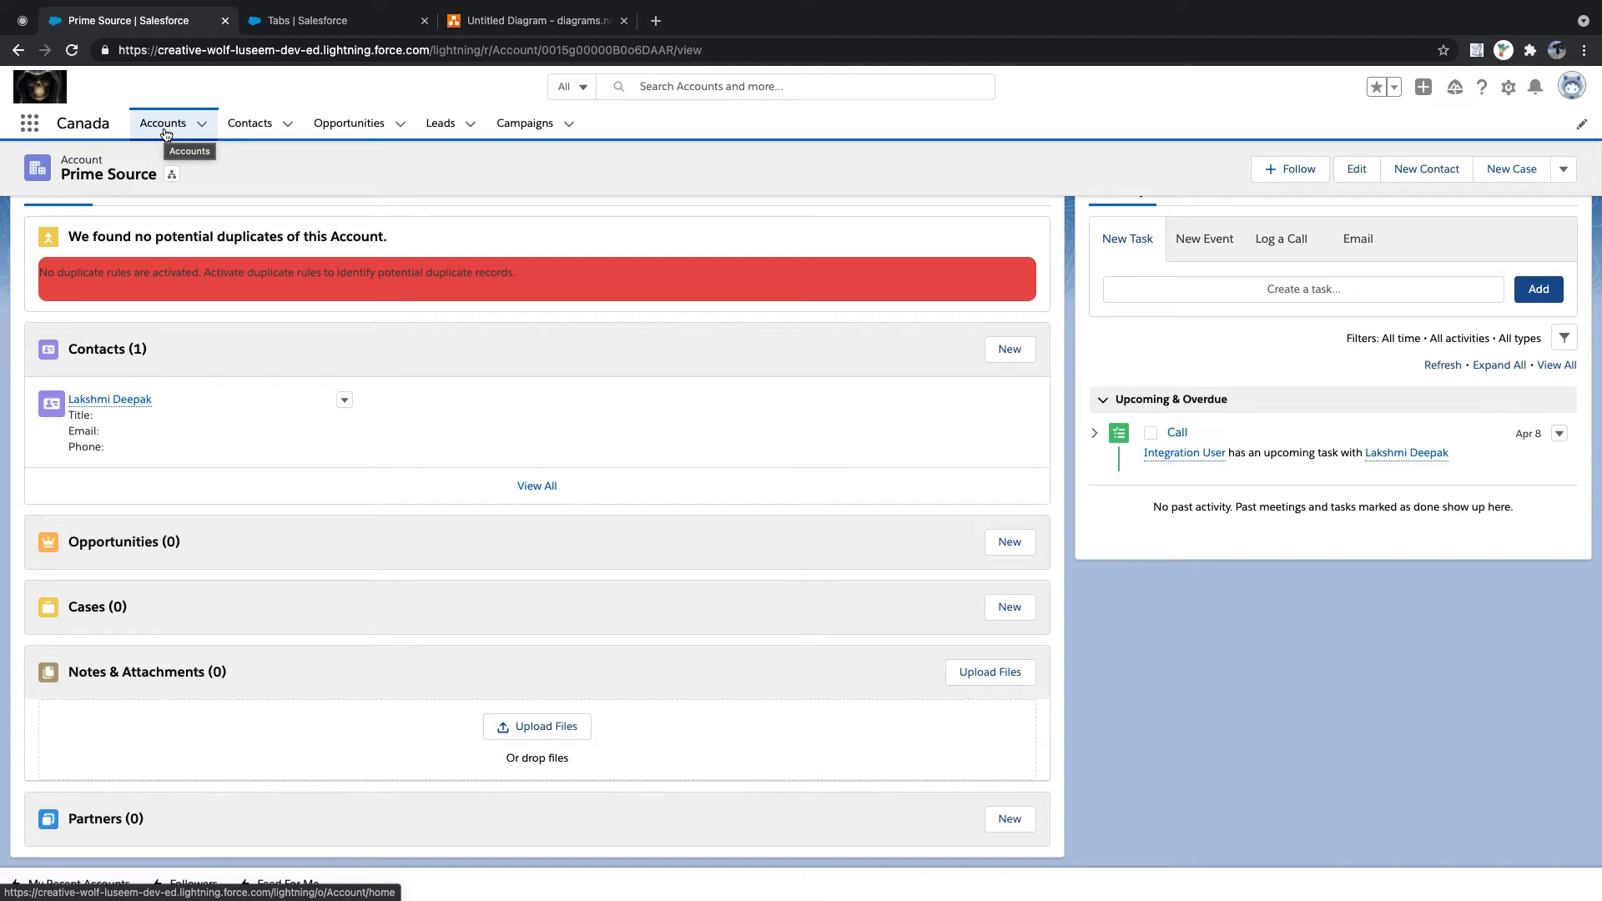
left_click(324, 22)
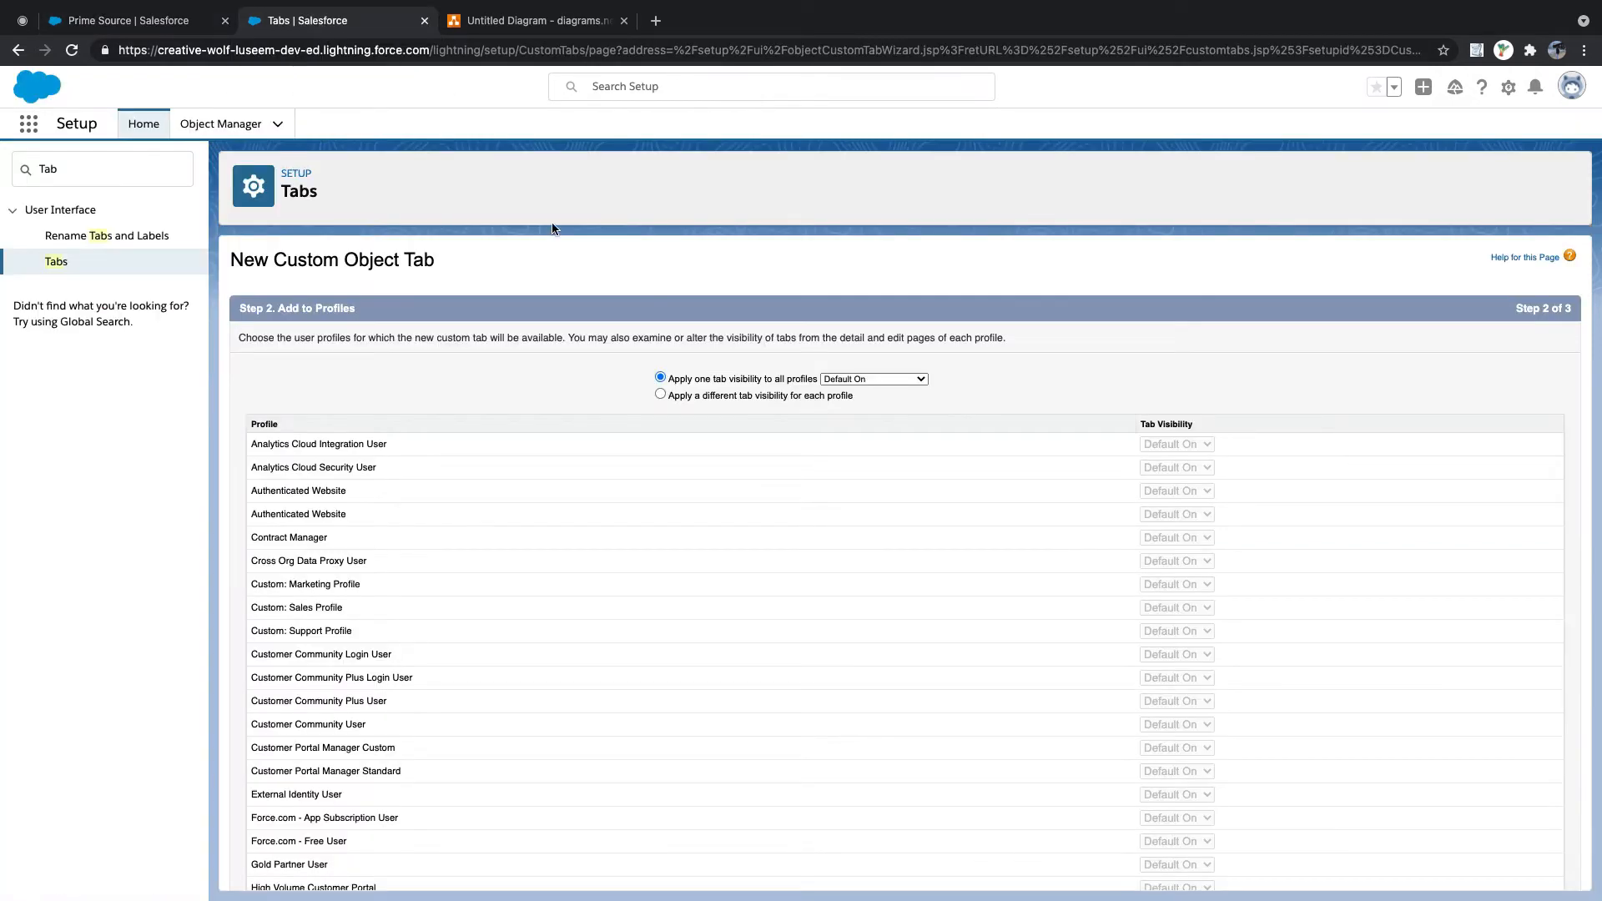
left_click(863, 381)
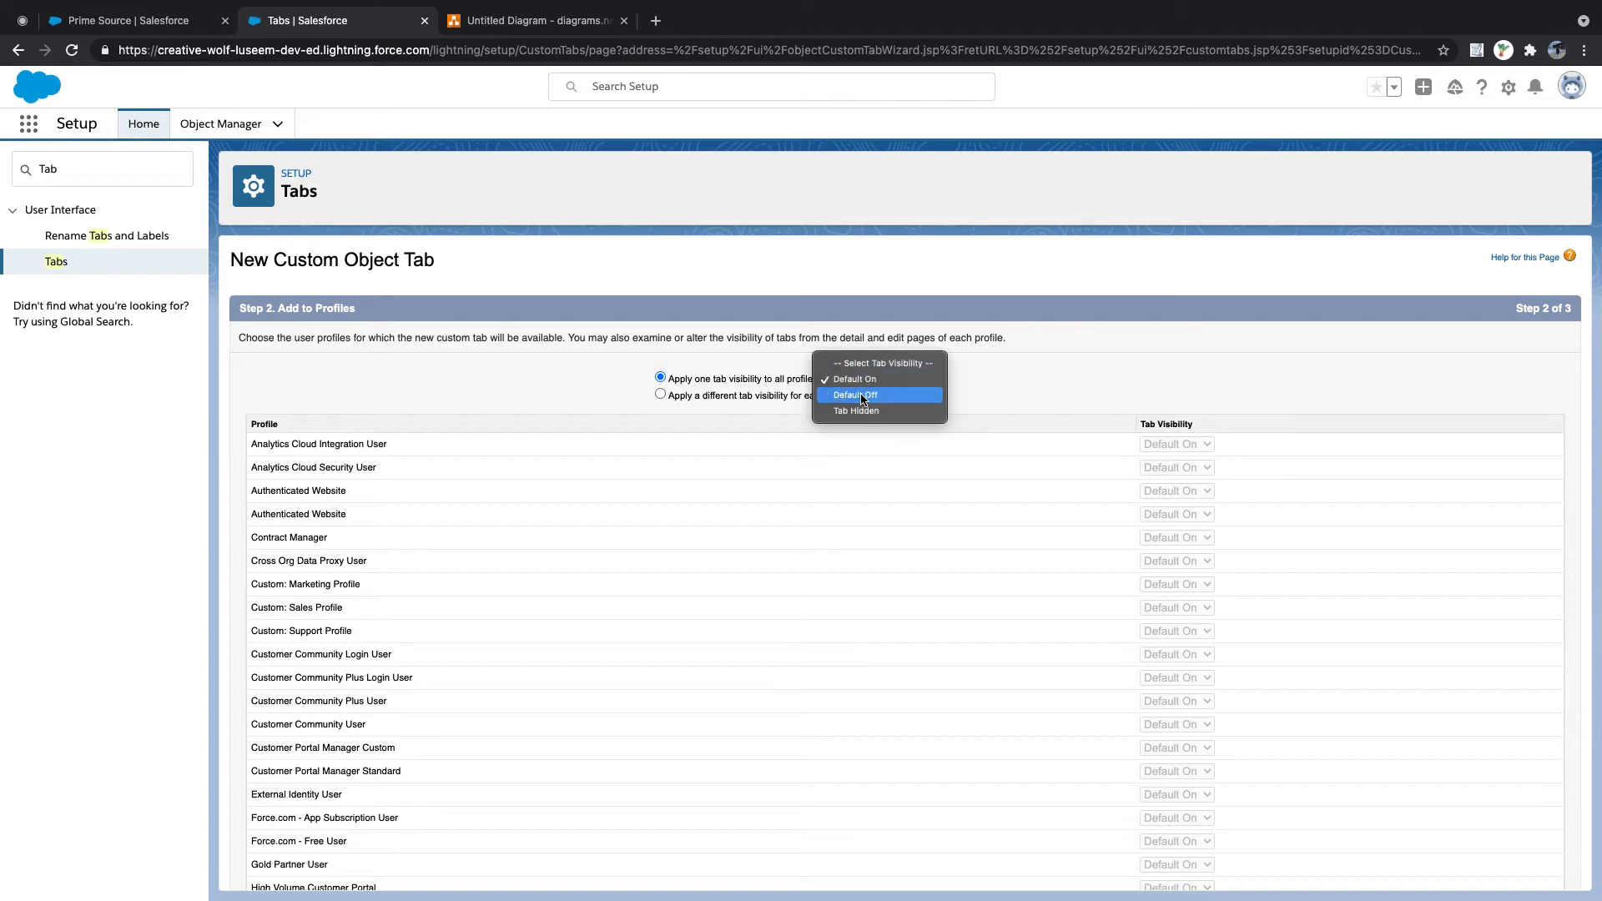
left_click(979, 391)
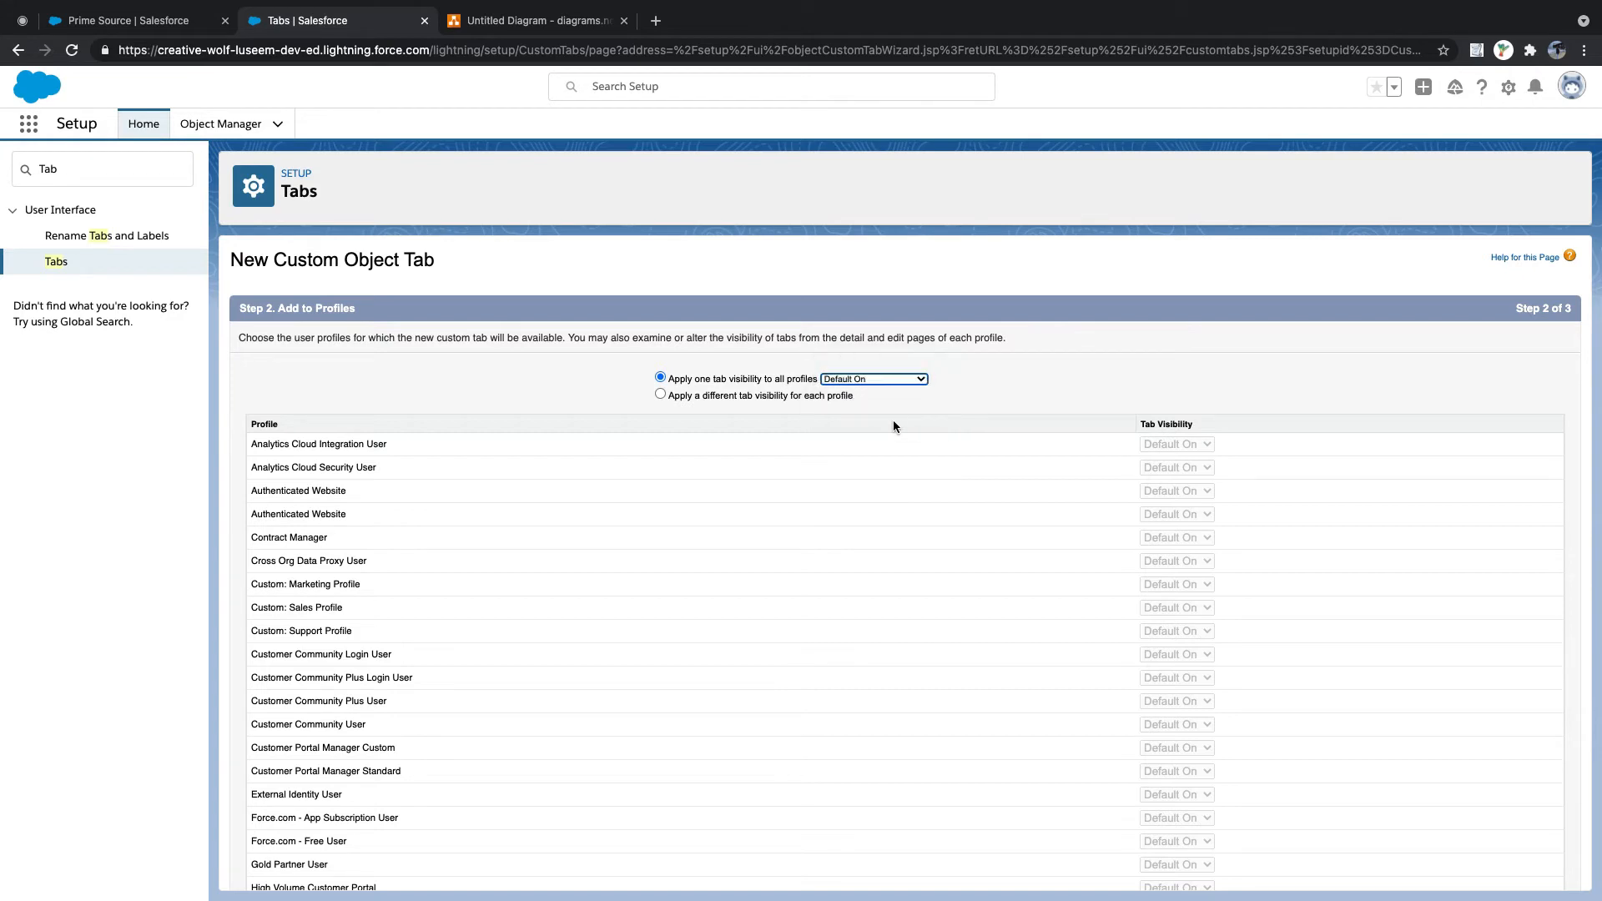
left_click(857, 380)
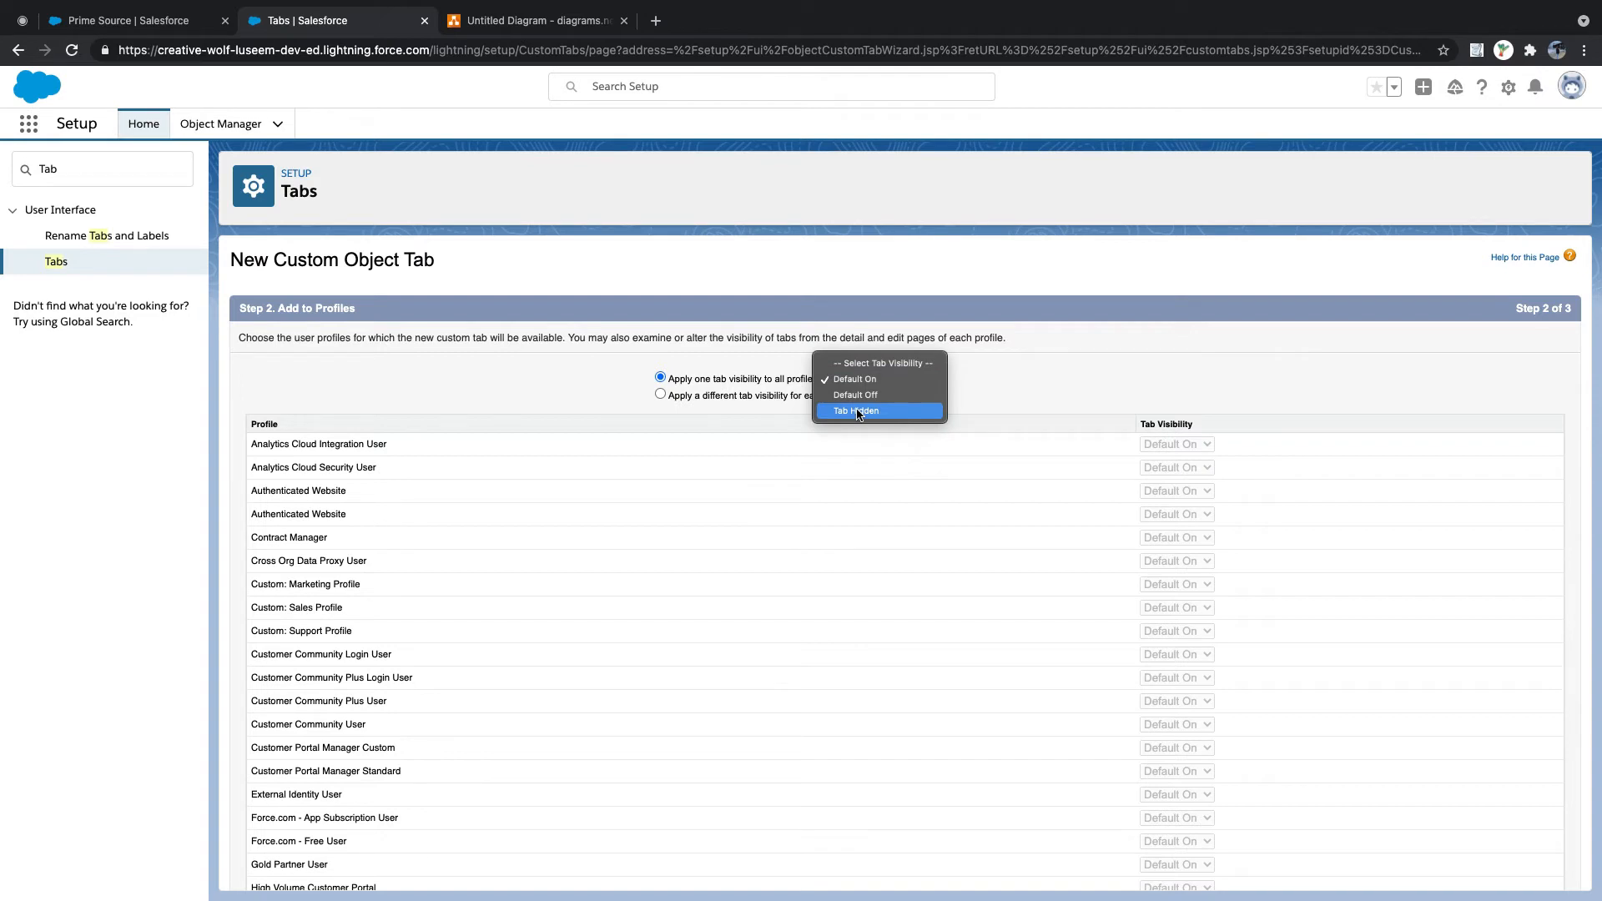
left_click(138, 26)
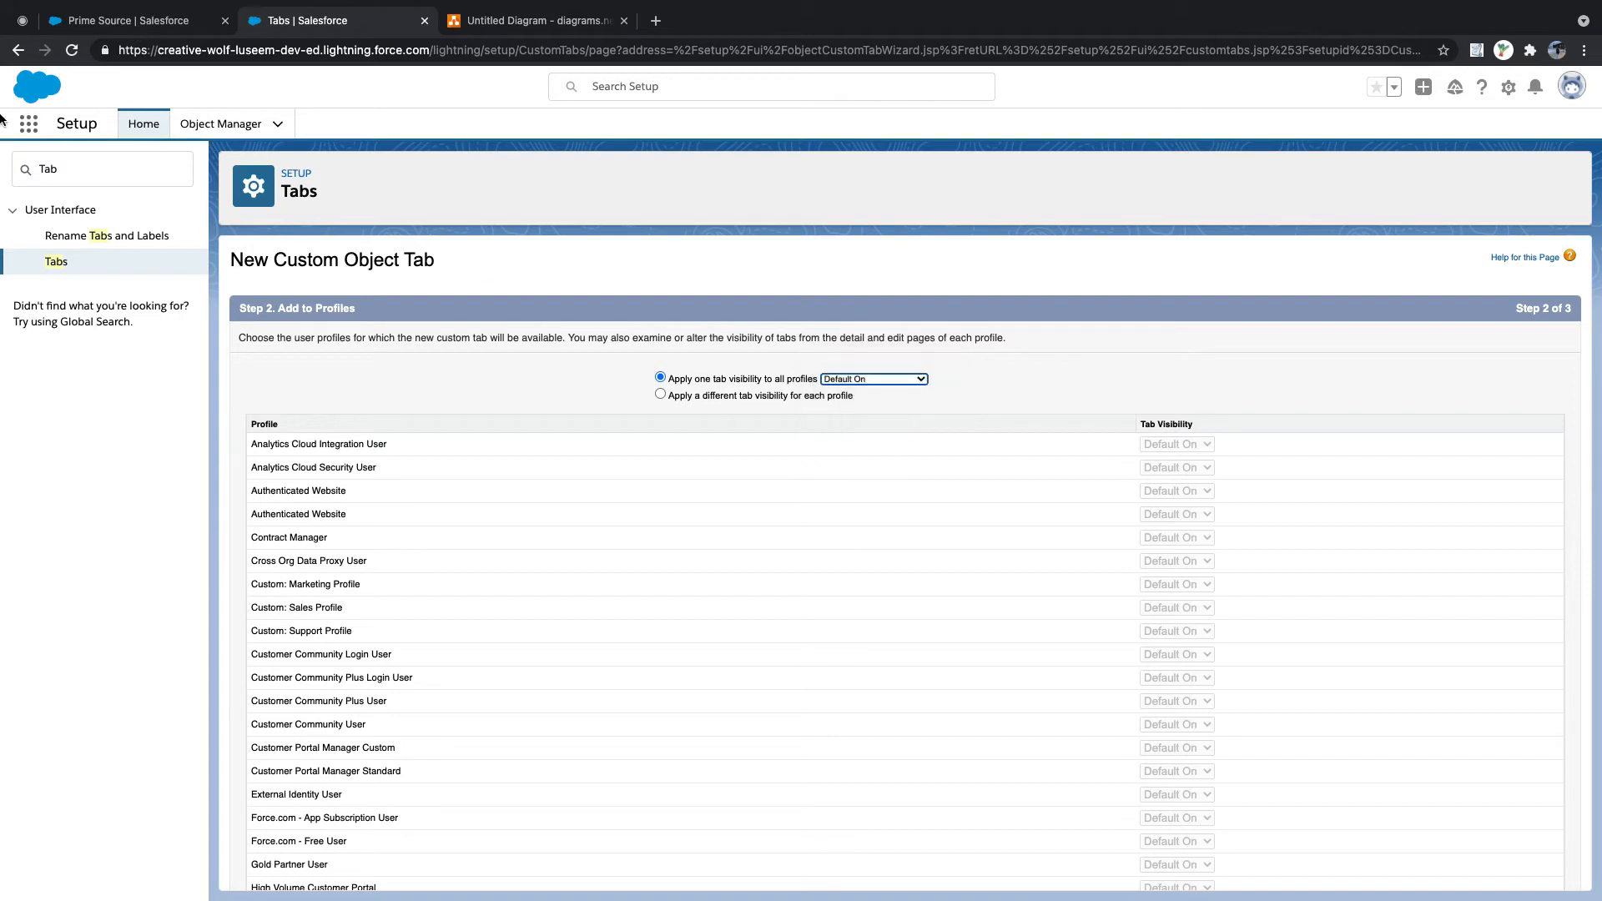
left_click(96, 23)
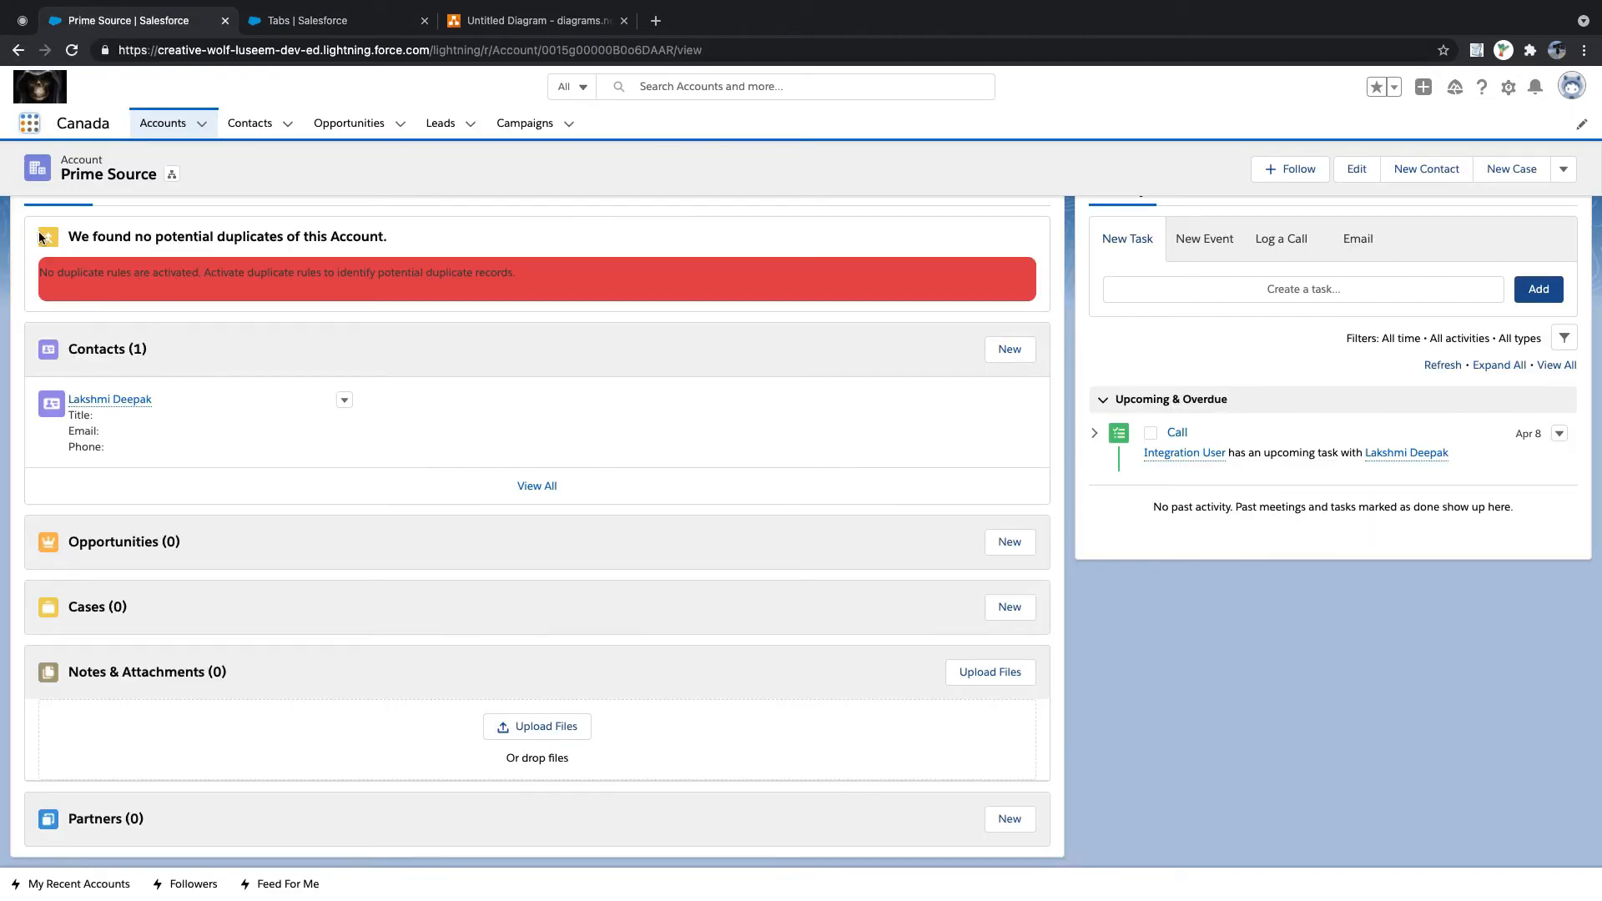
left_click(29, 123)
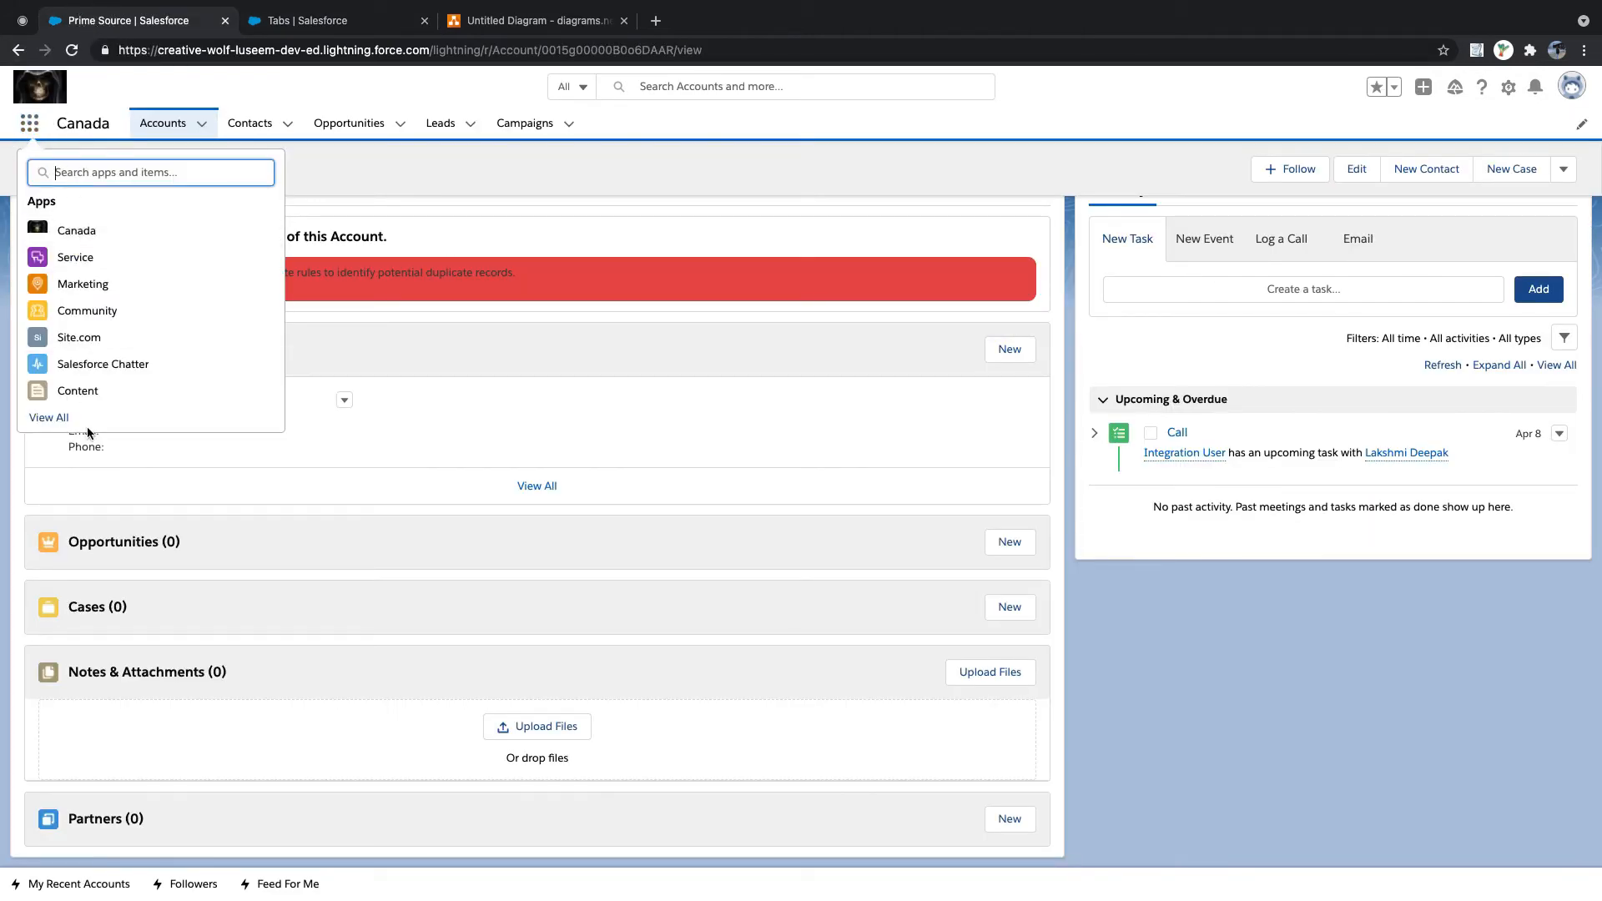
left_click(309, 20)
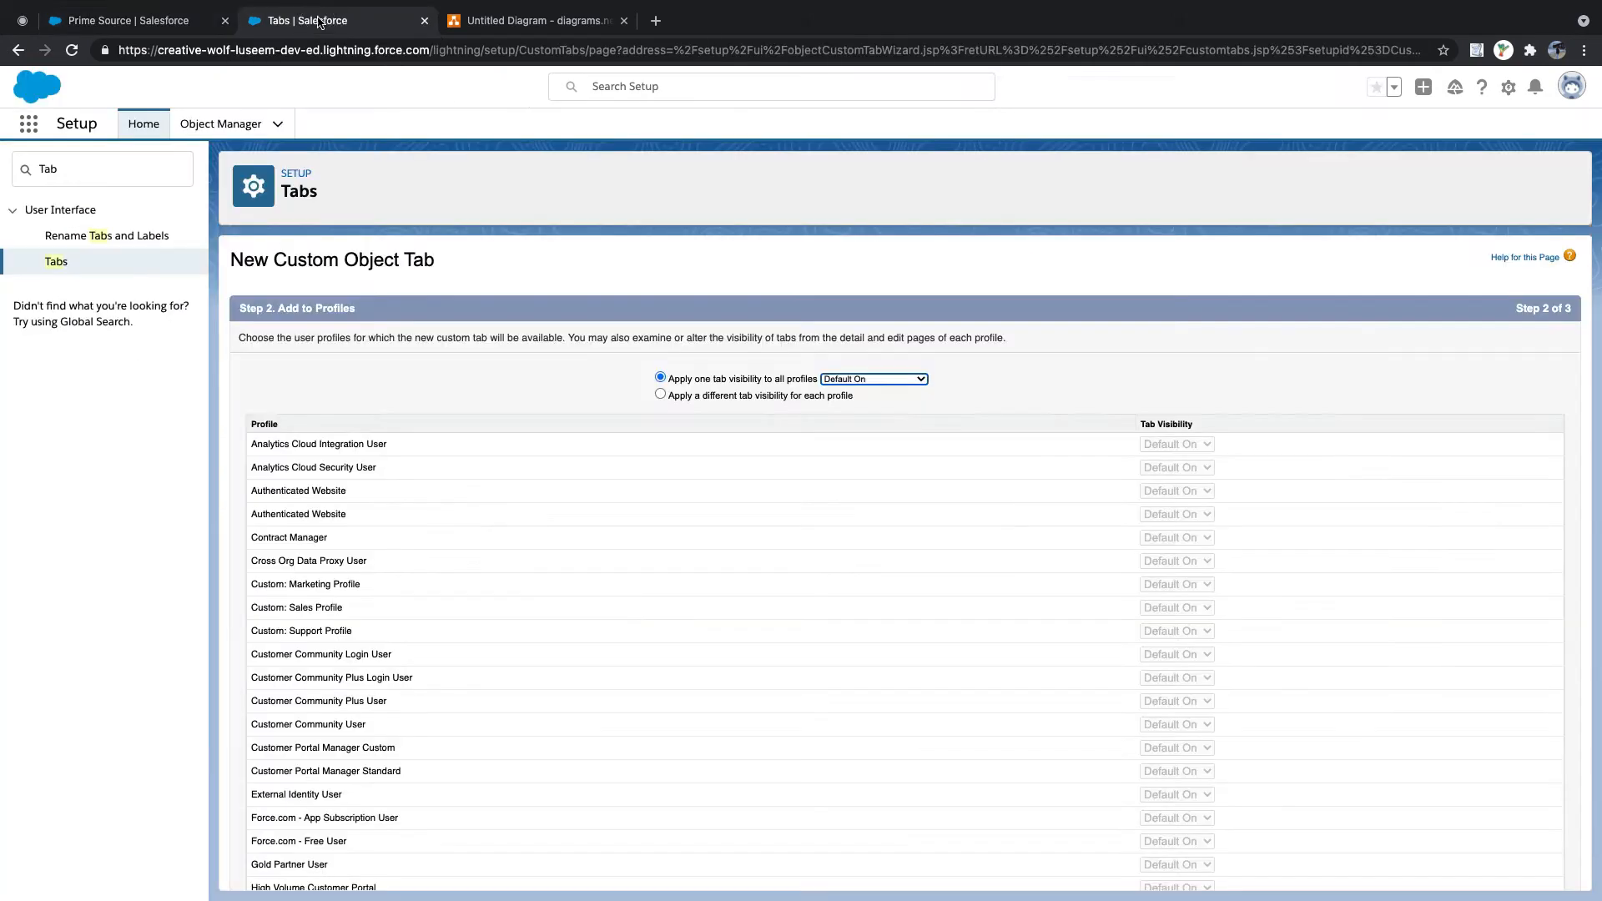
left_click(885, 379)
left_click(884, 378)
left_click(146, 20)
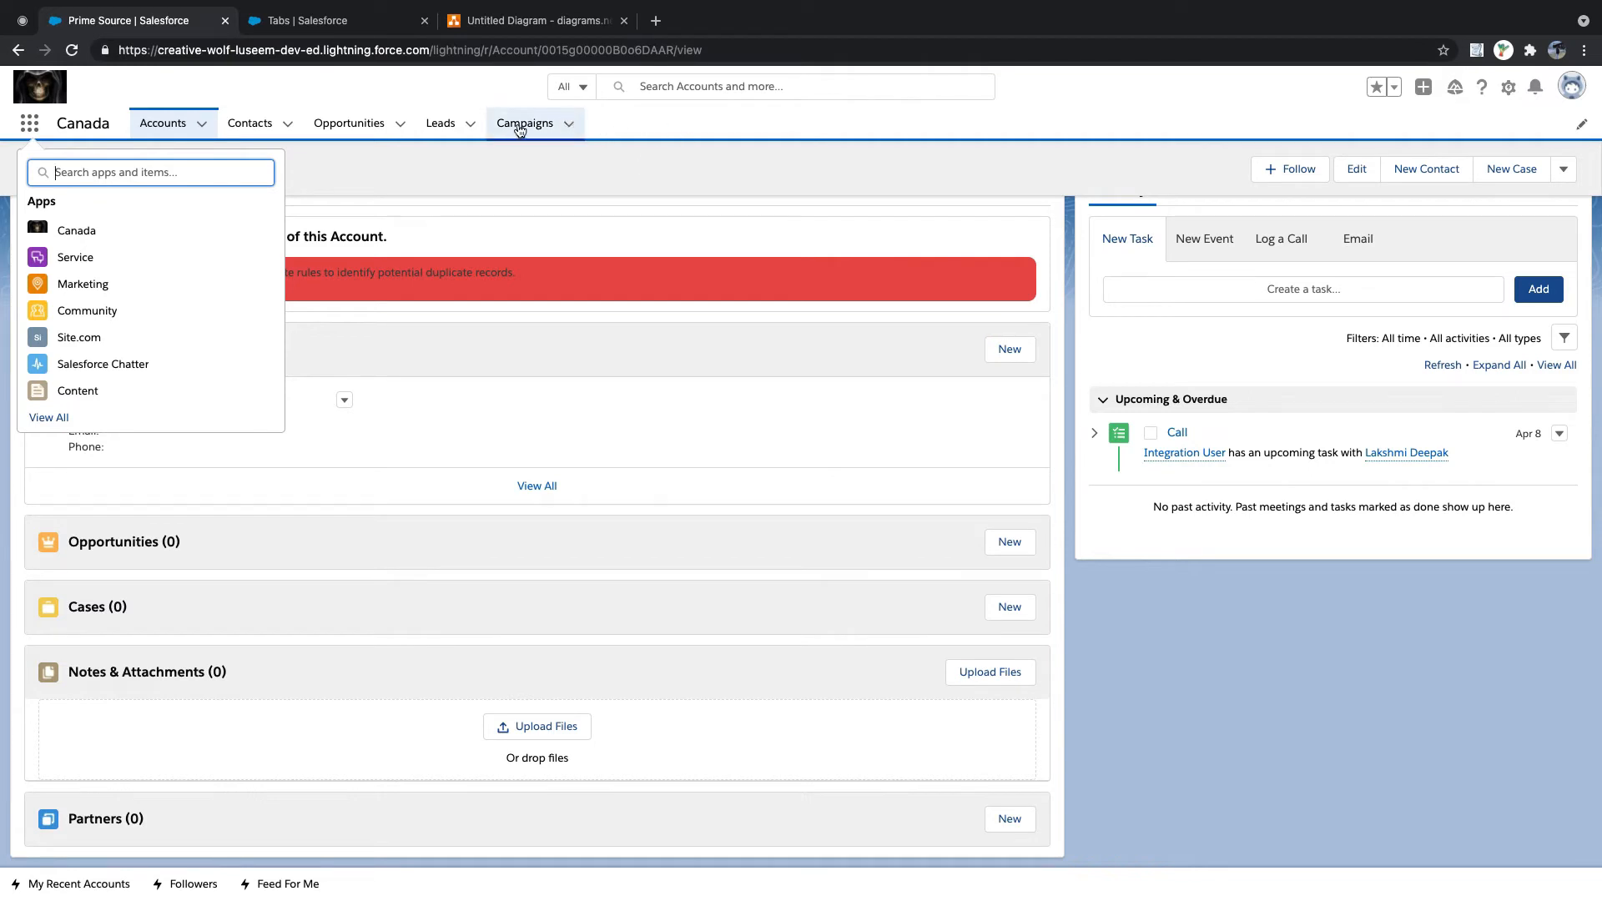
left_click(334, 20)
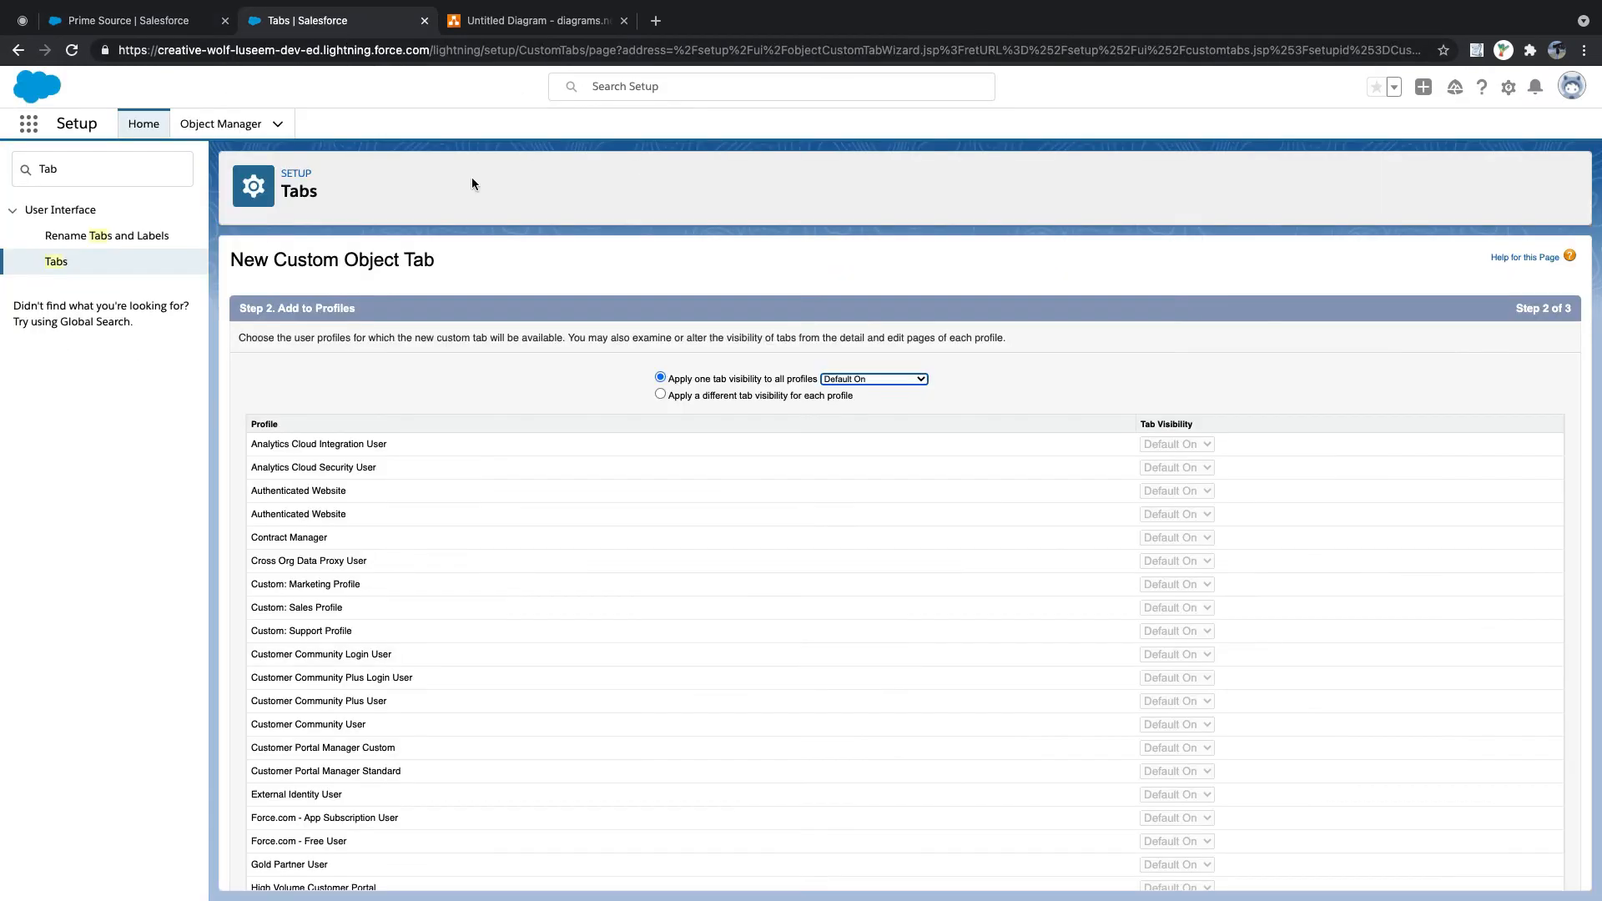
- Set the tab visibility for all profiles to Tab Hidden and enable a different tab visibility for each profile
left_click(872, 379)
left_click(873, 409)
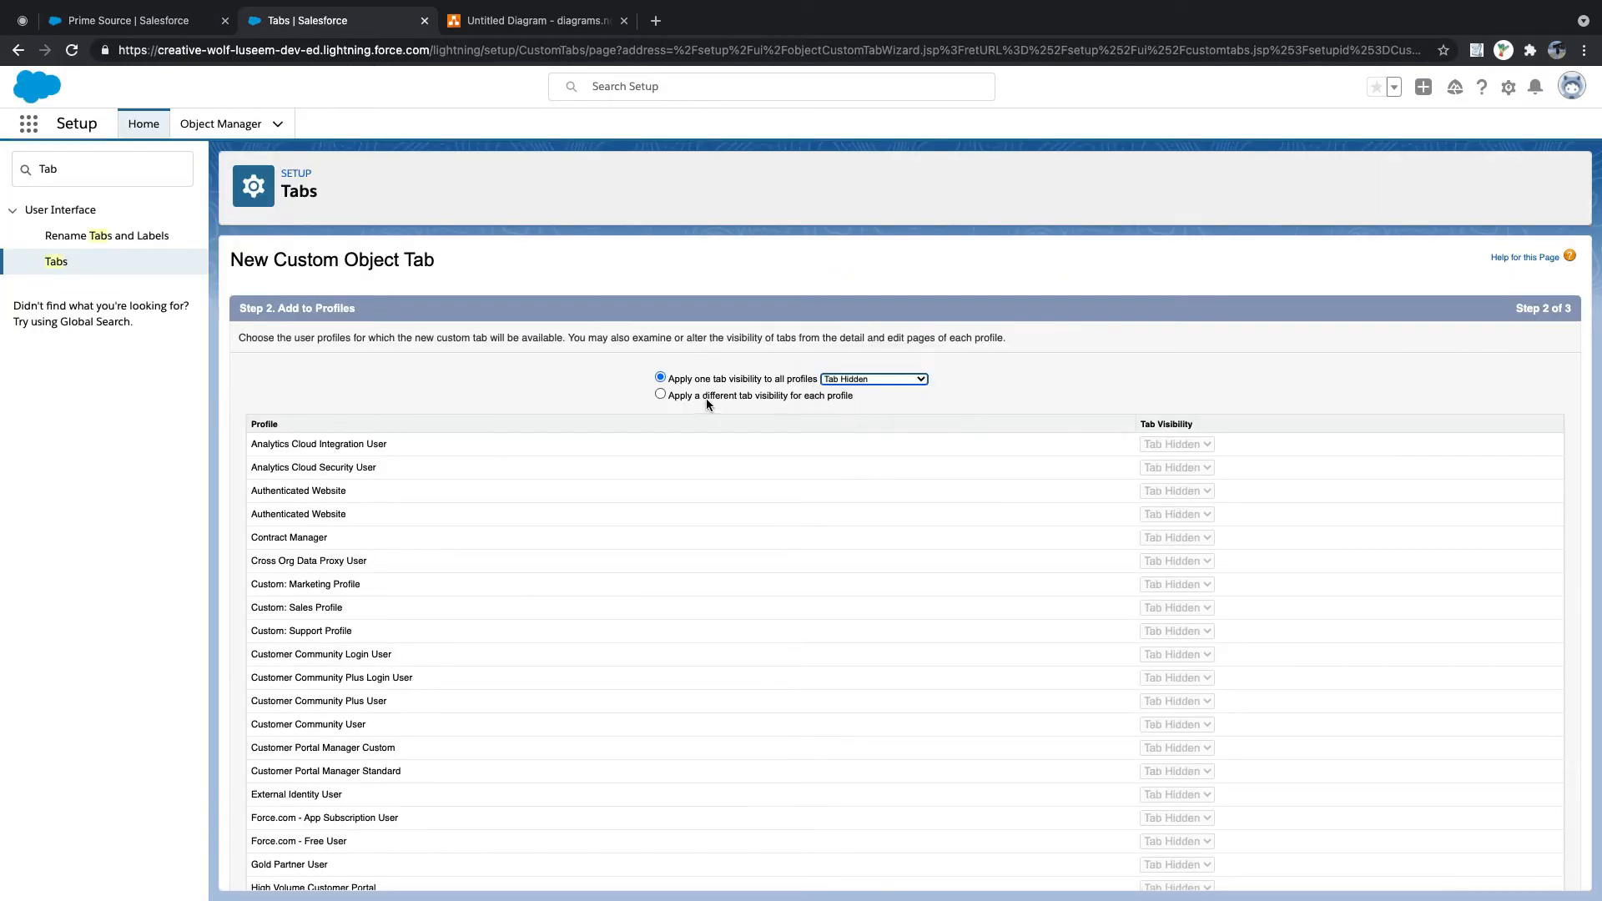
left_click(661, 395)
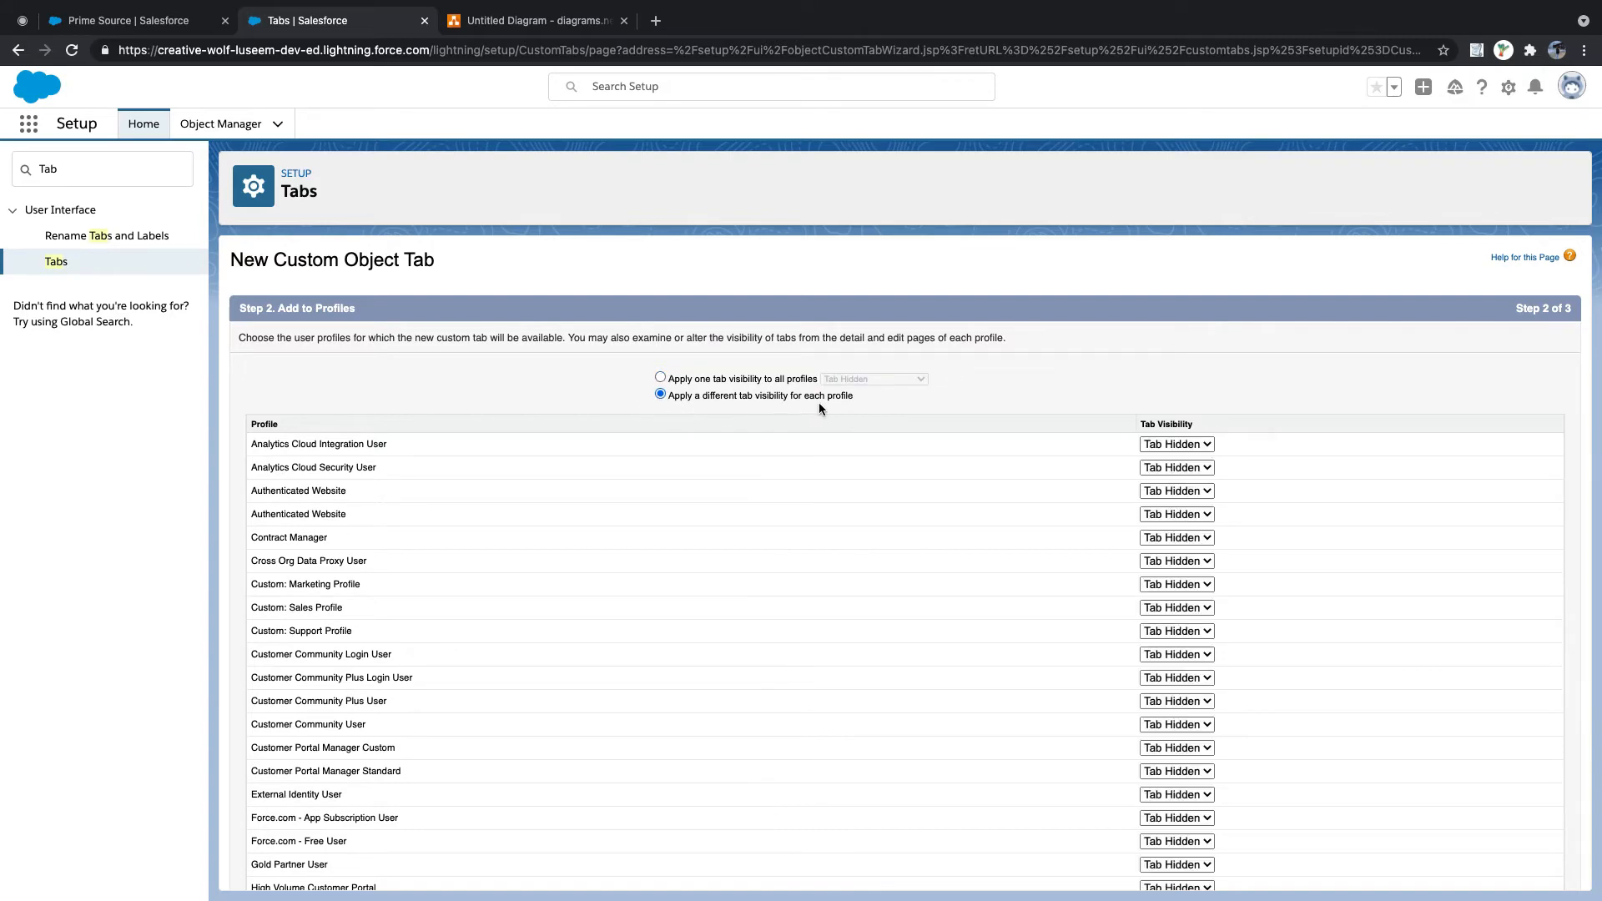
- Set the tab visibility for the System Administrator profile to Default On
scroll(868, 419, "down", 5)
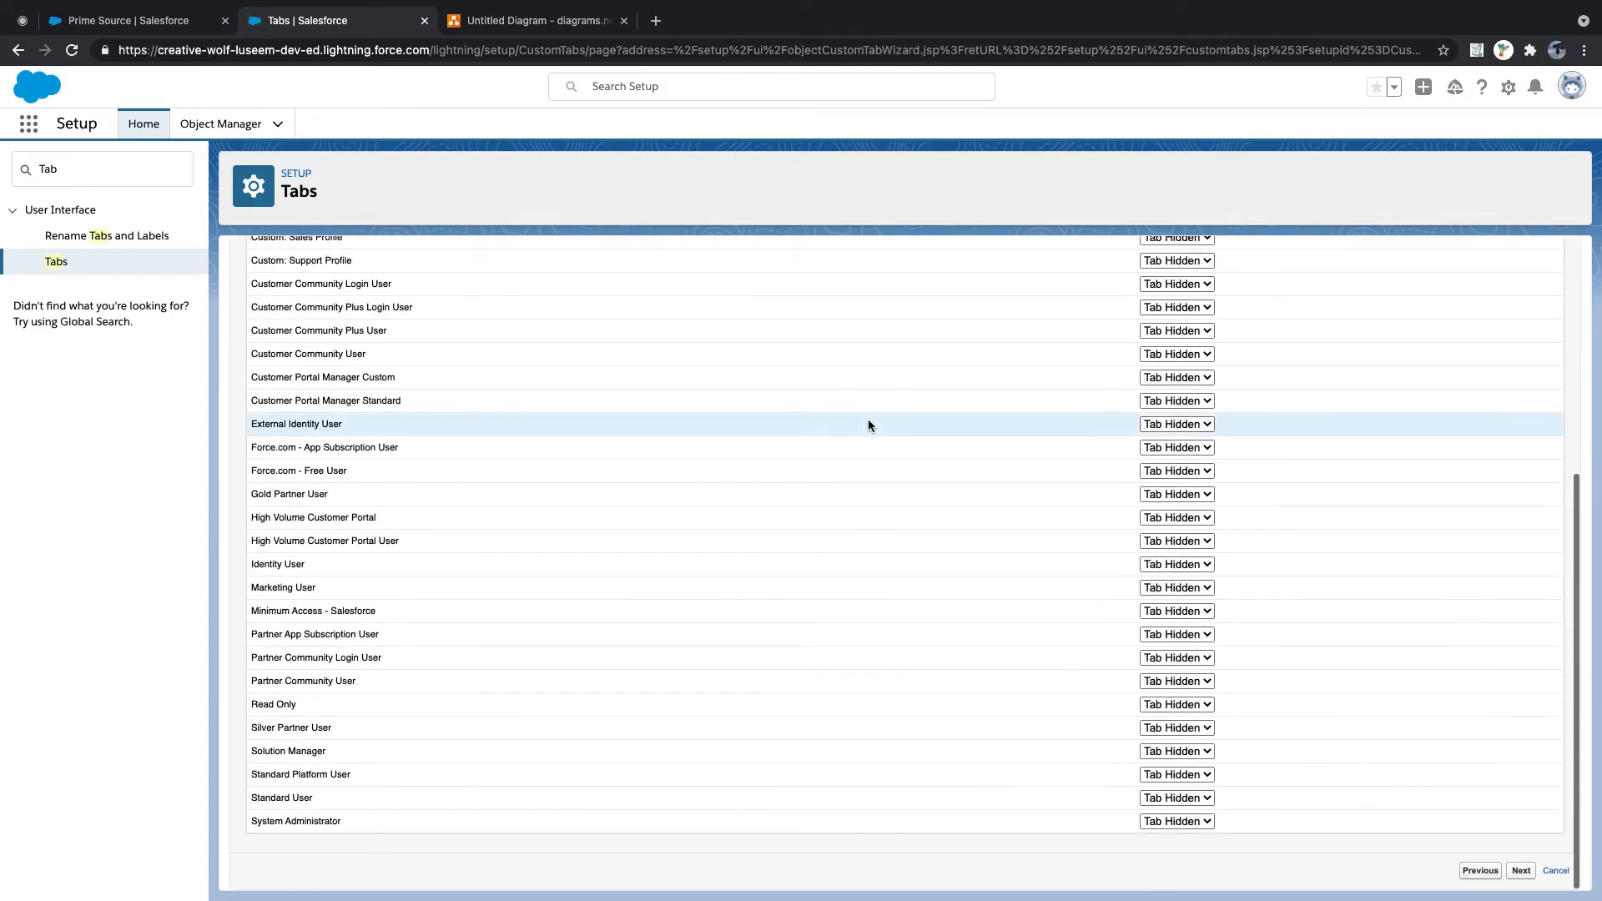
left_click(1168, 823)
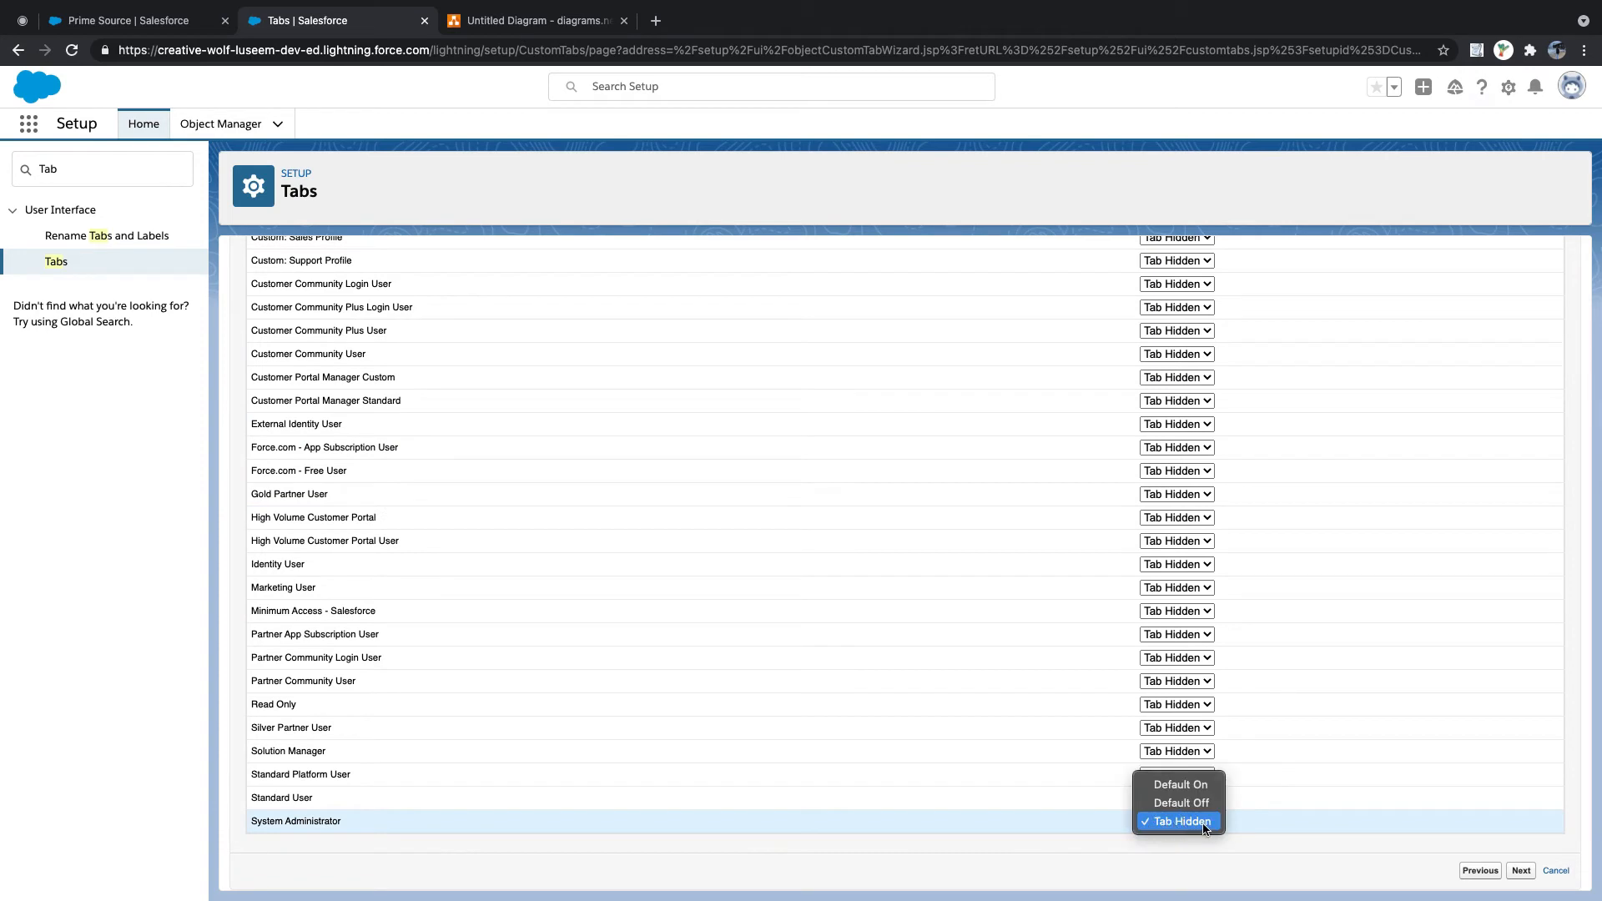
left_click(810, 849)
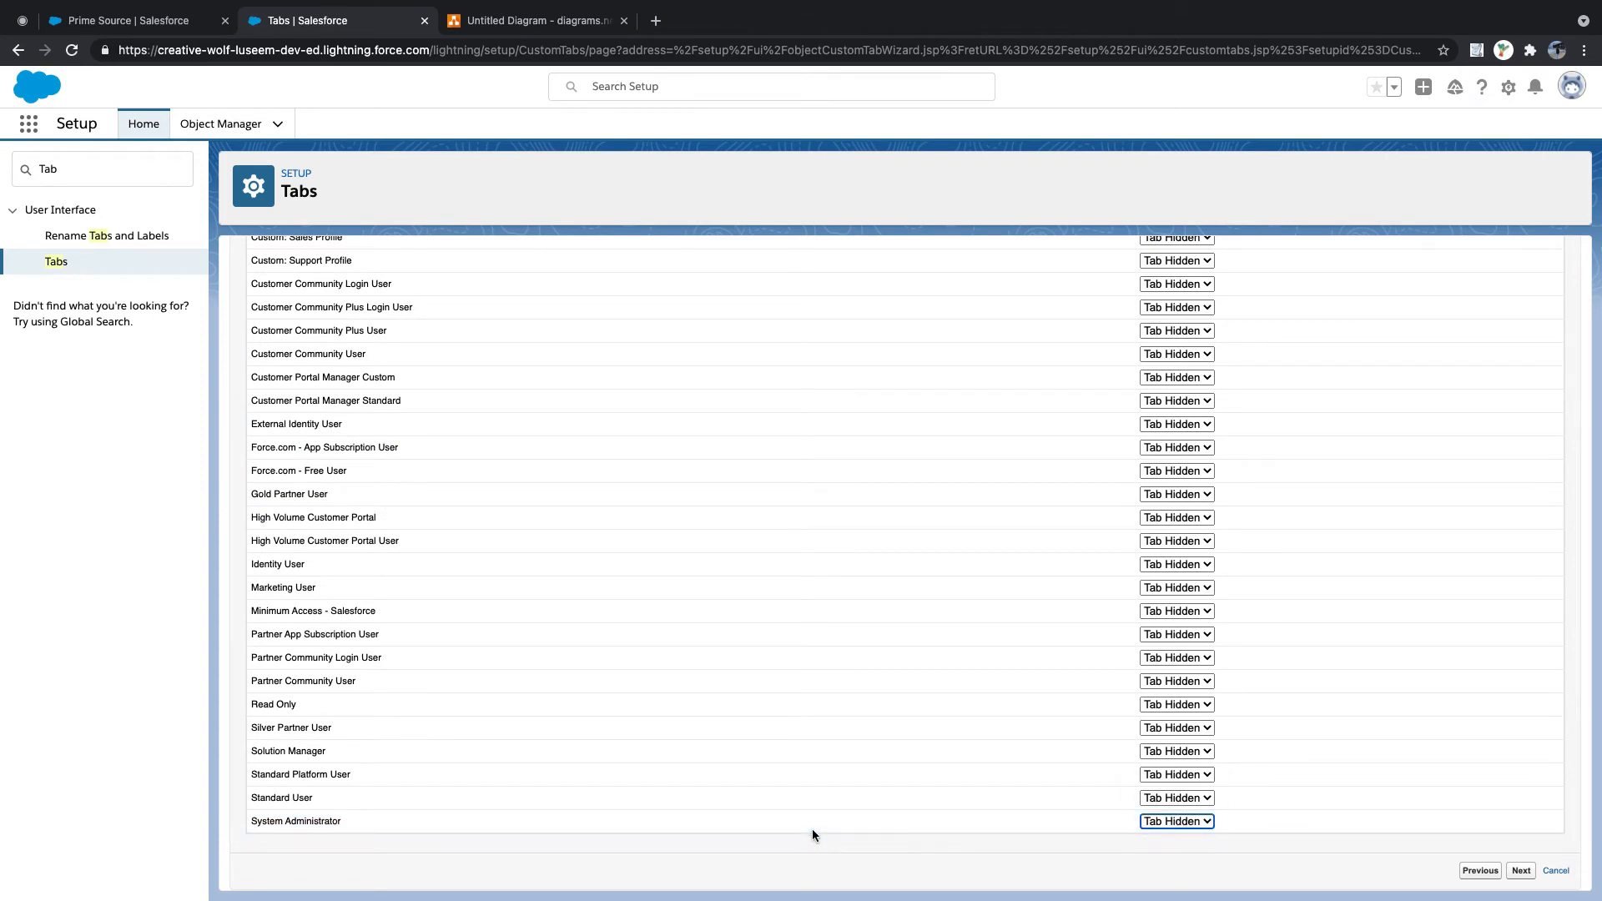
left_click(1188, 825)
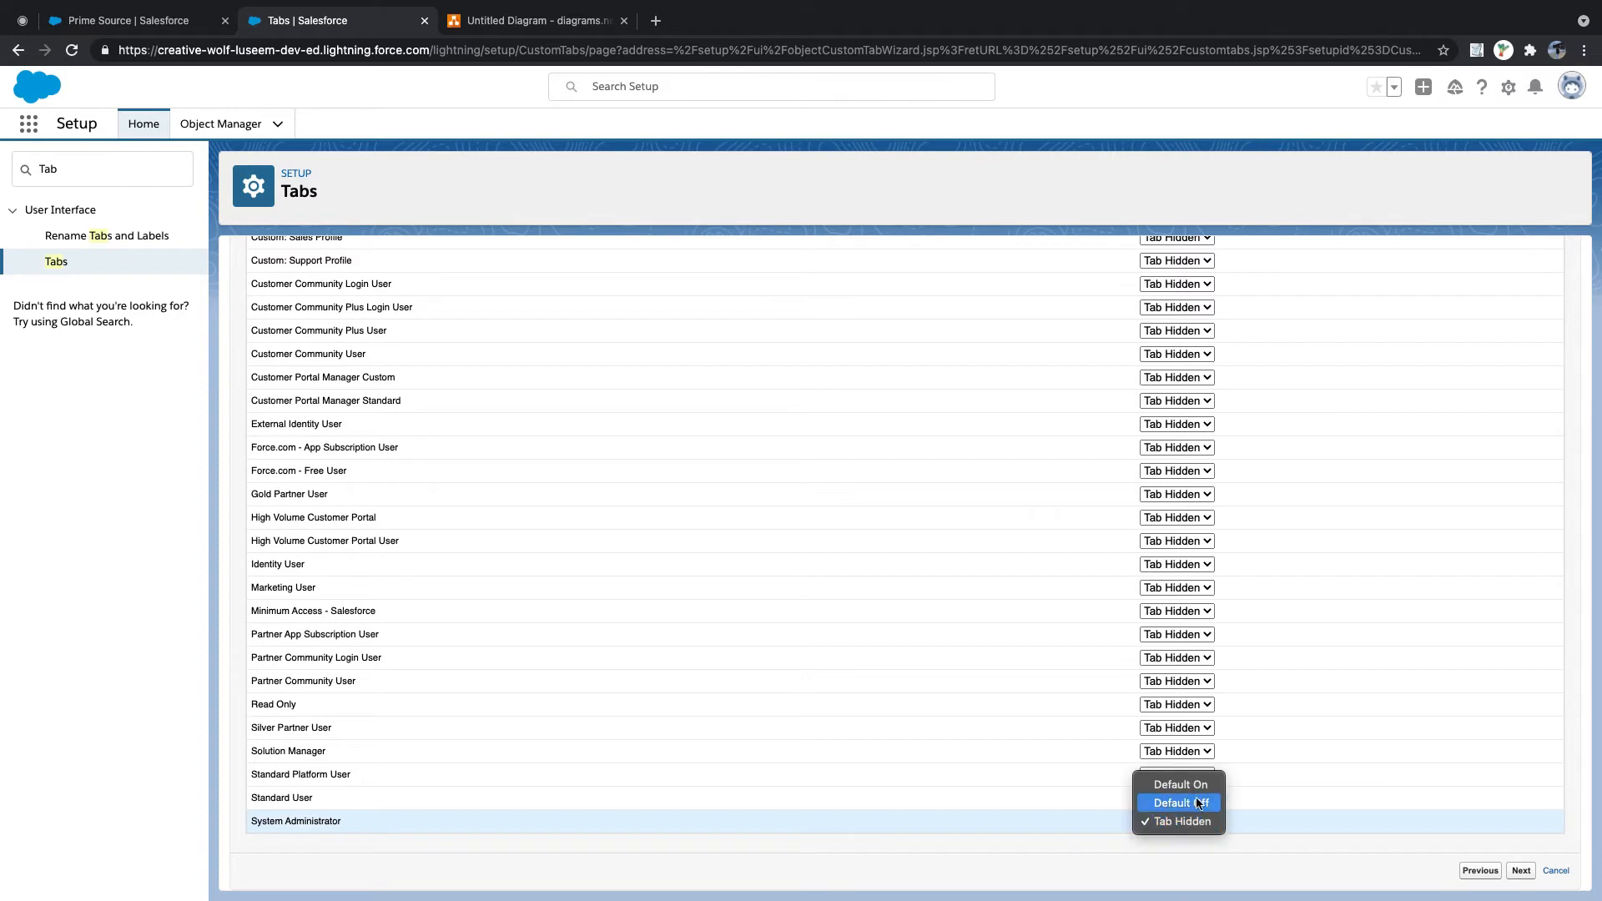
left_click(1196, 788)
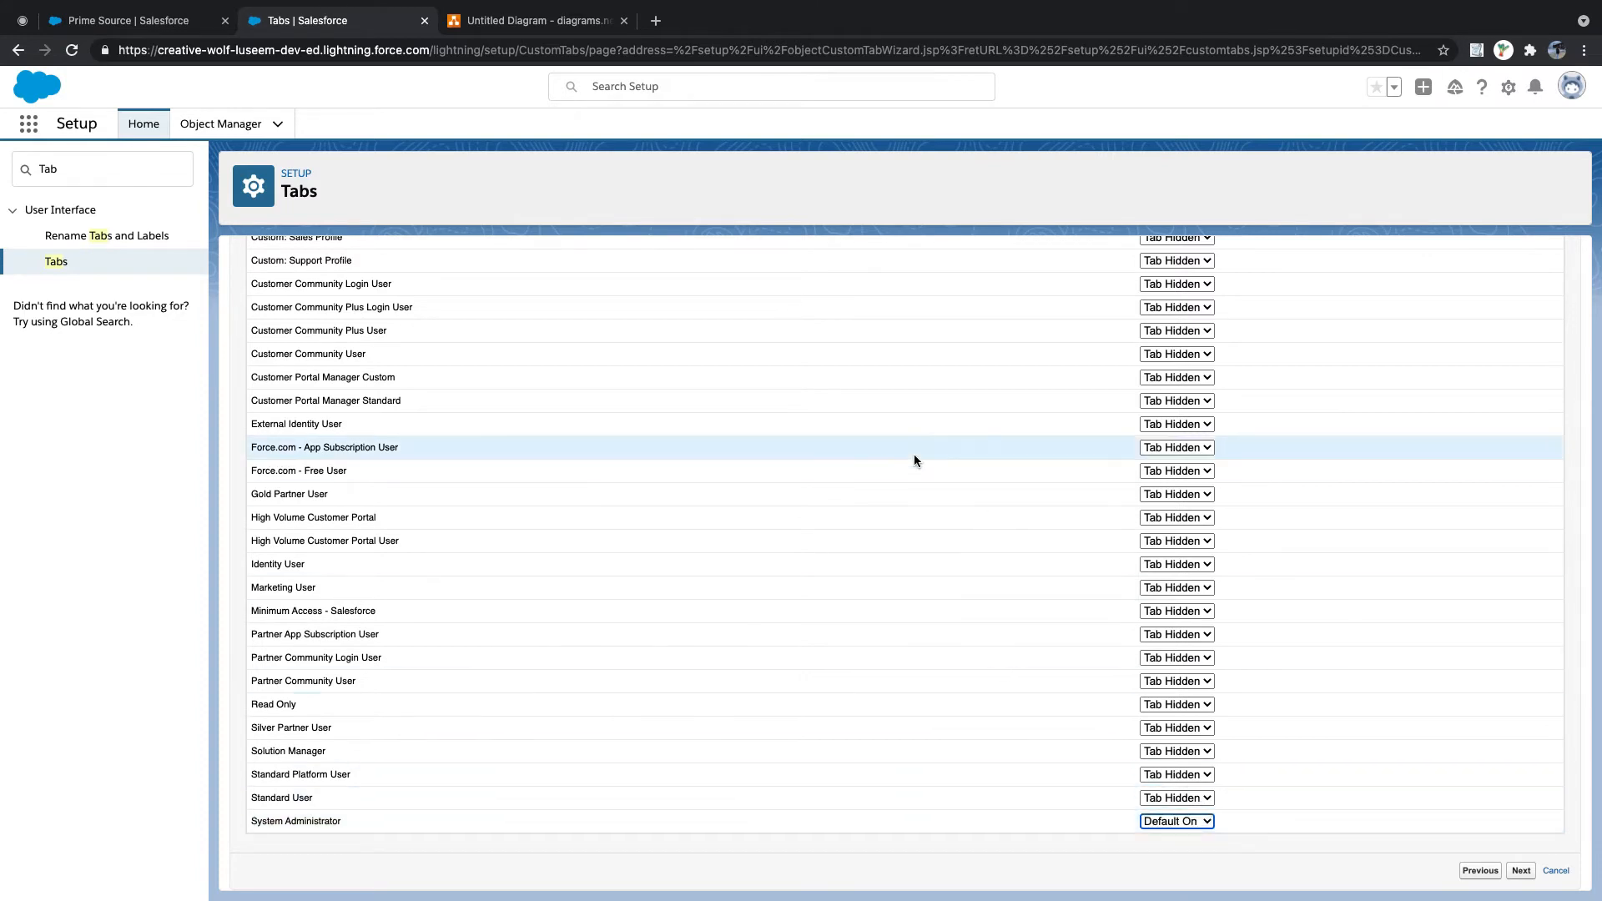
left_click(134, 20)
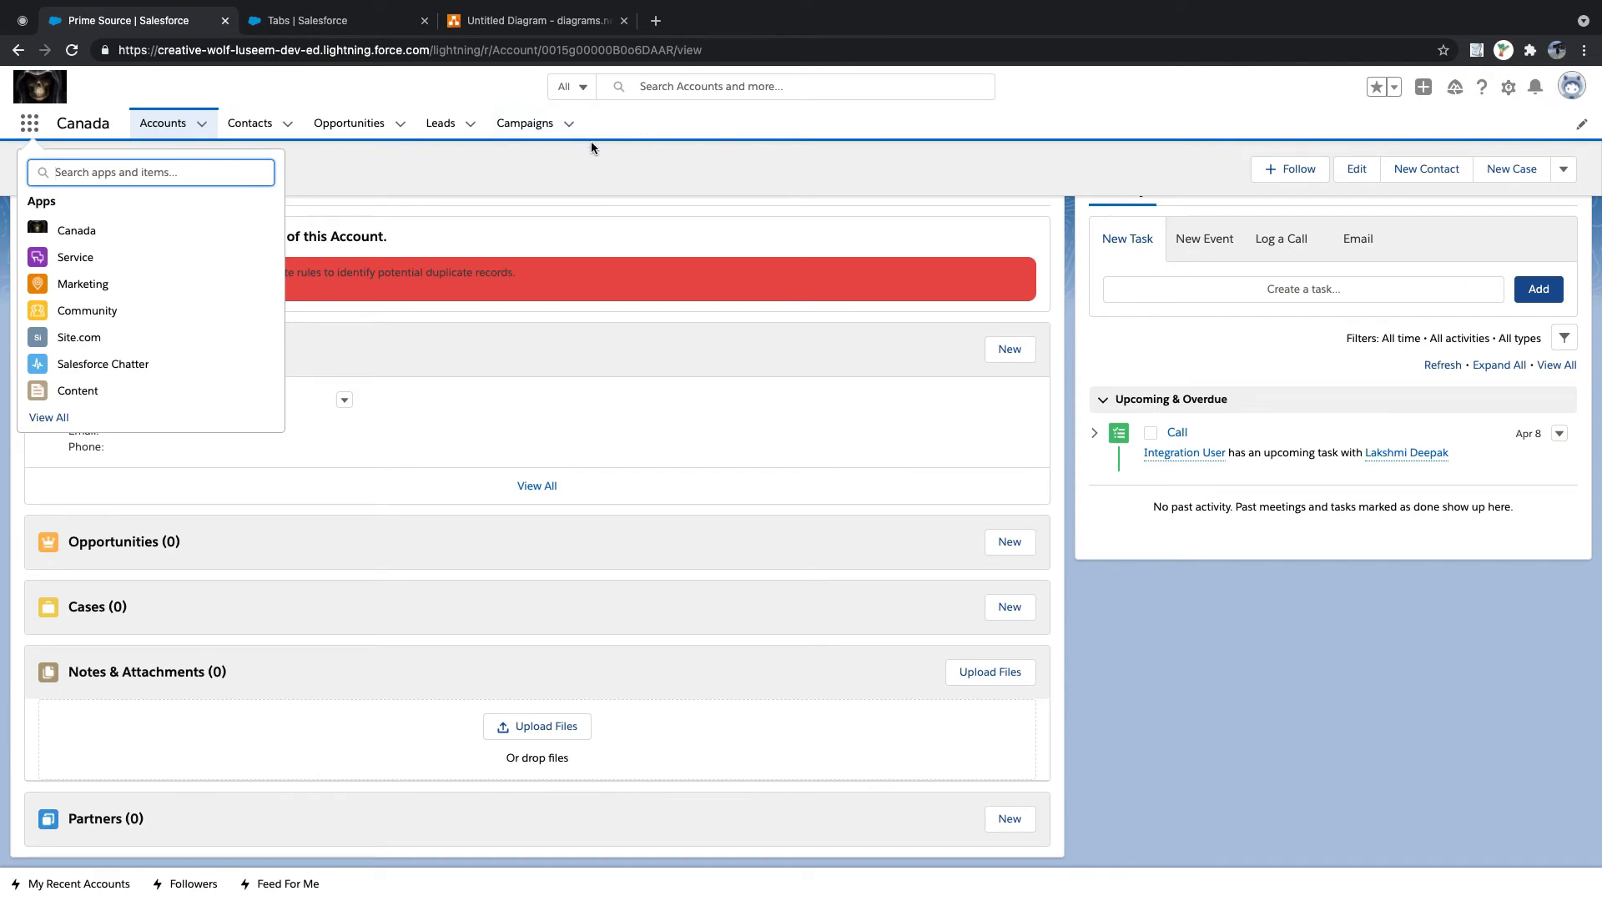
left_click_drag(58, 125, 113, 125)
left_click(346, 19)
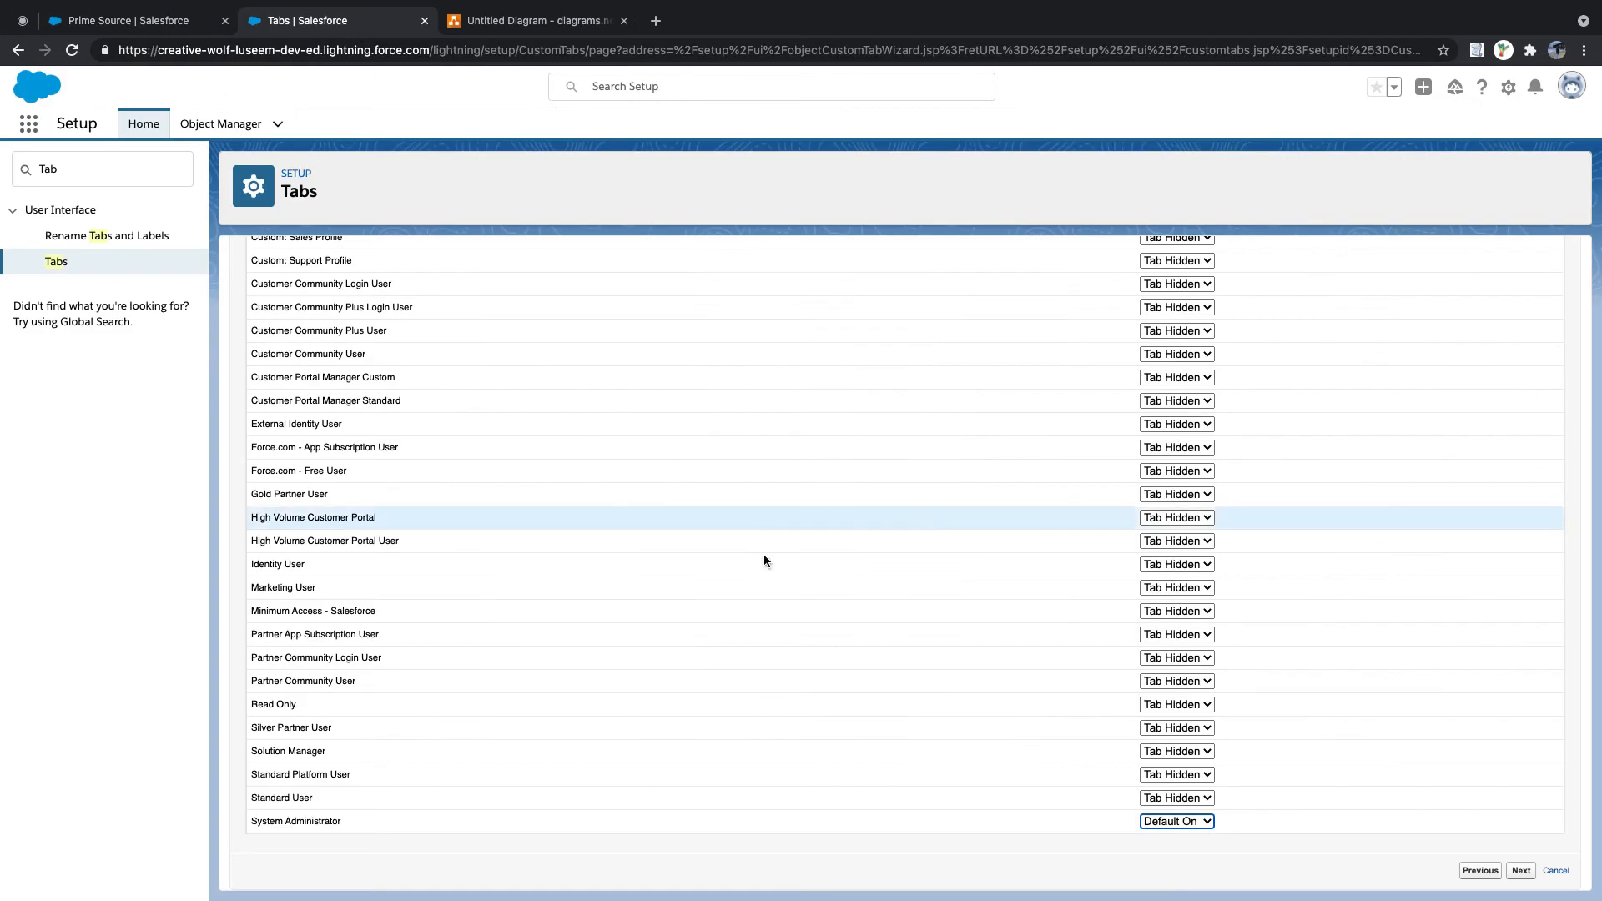
- Continue to the custom apps assignment and include the new tab only in the Canada app
left_click(1521, 871)
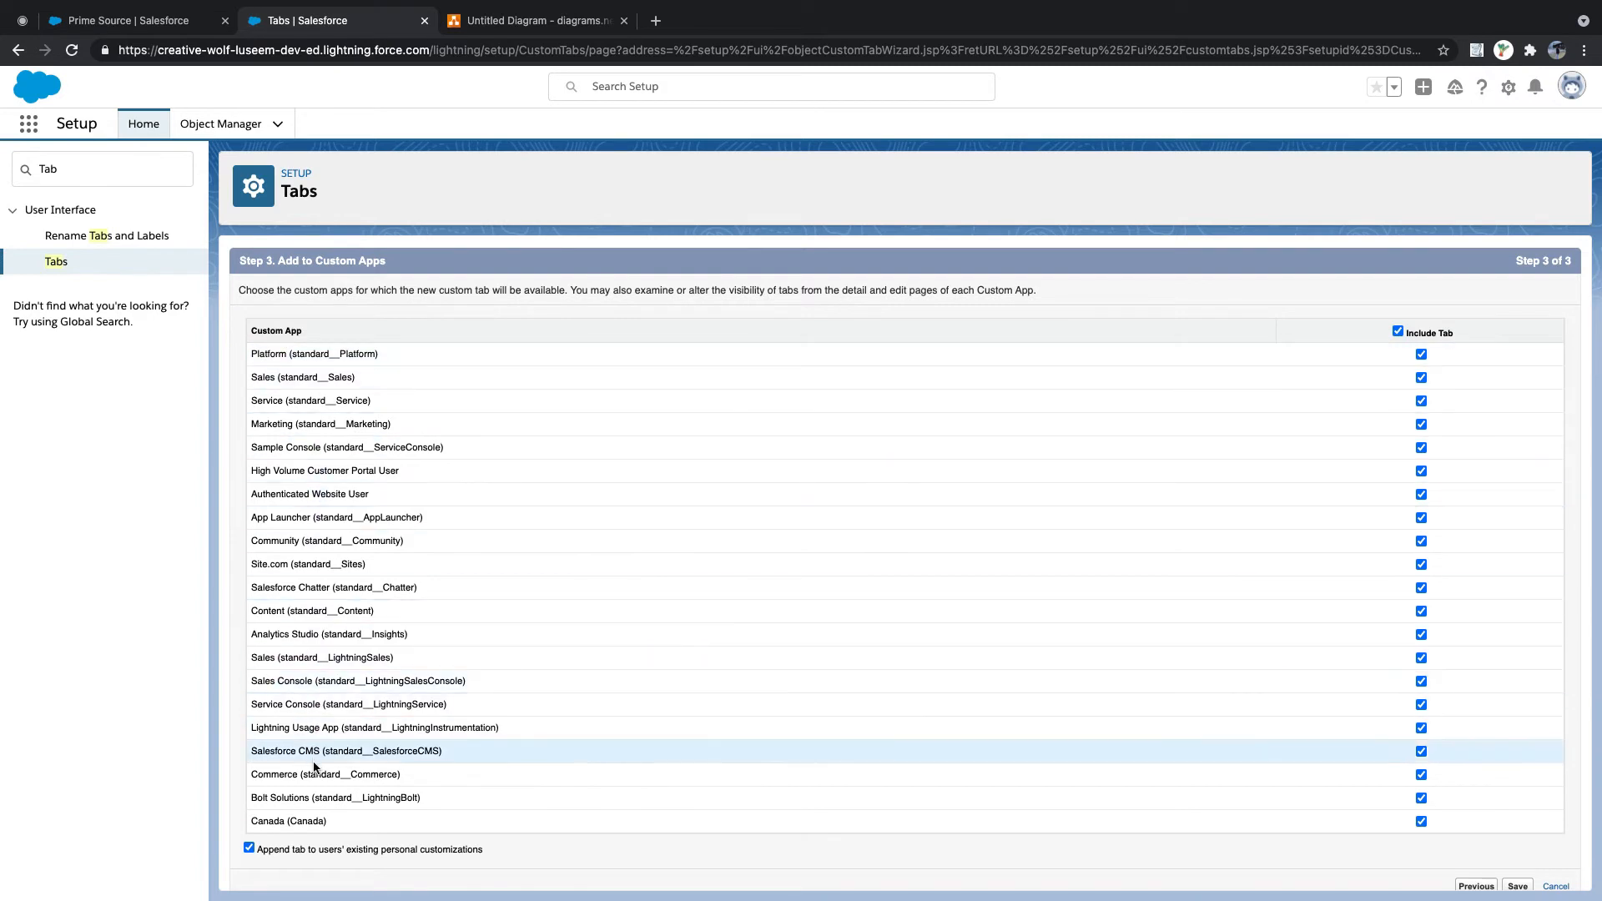
scroll(322, 767, "down", 1)
left_click(1398, 314)
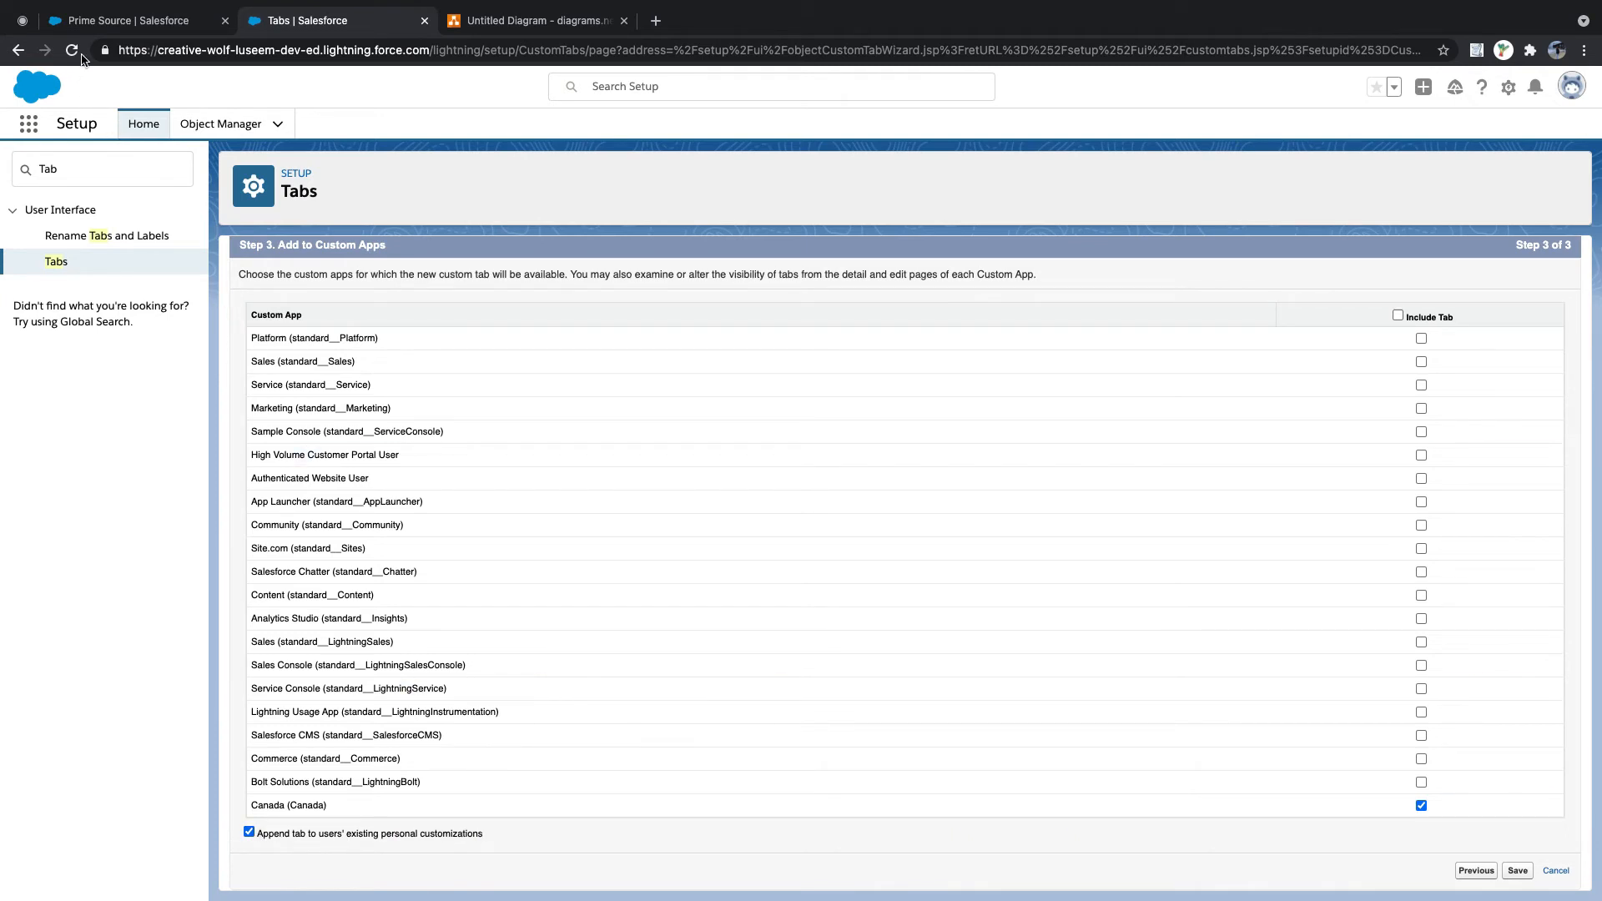
left_click(125, 20)
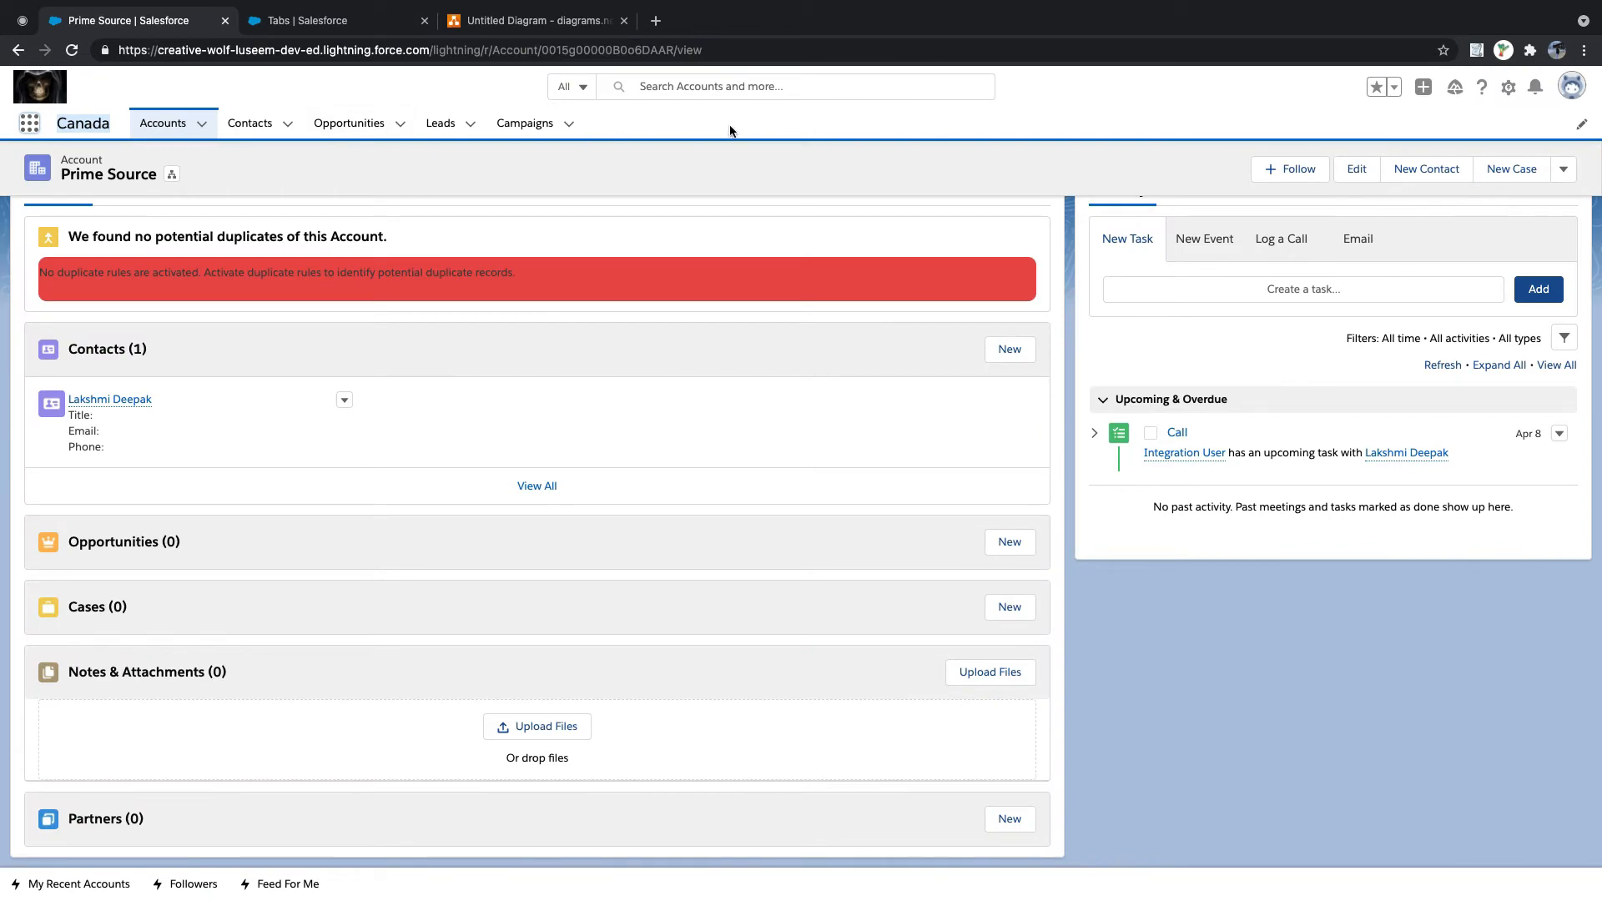
left_click(308, 20)
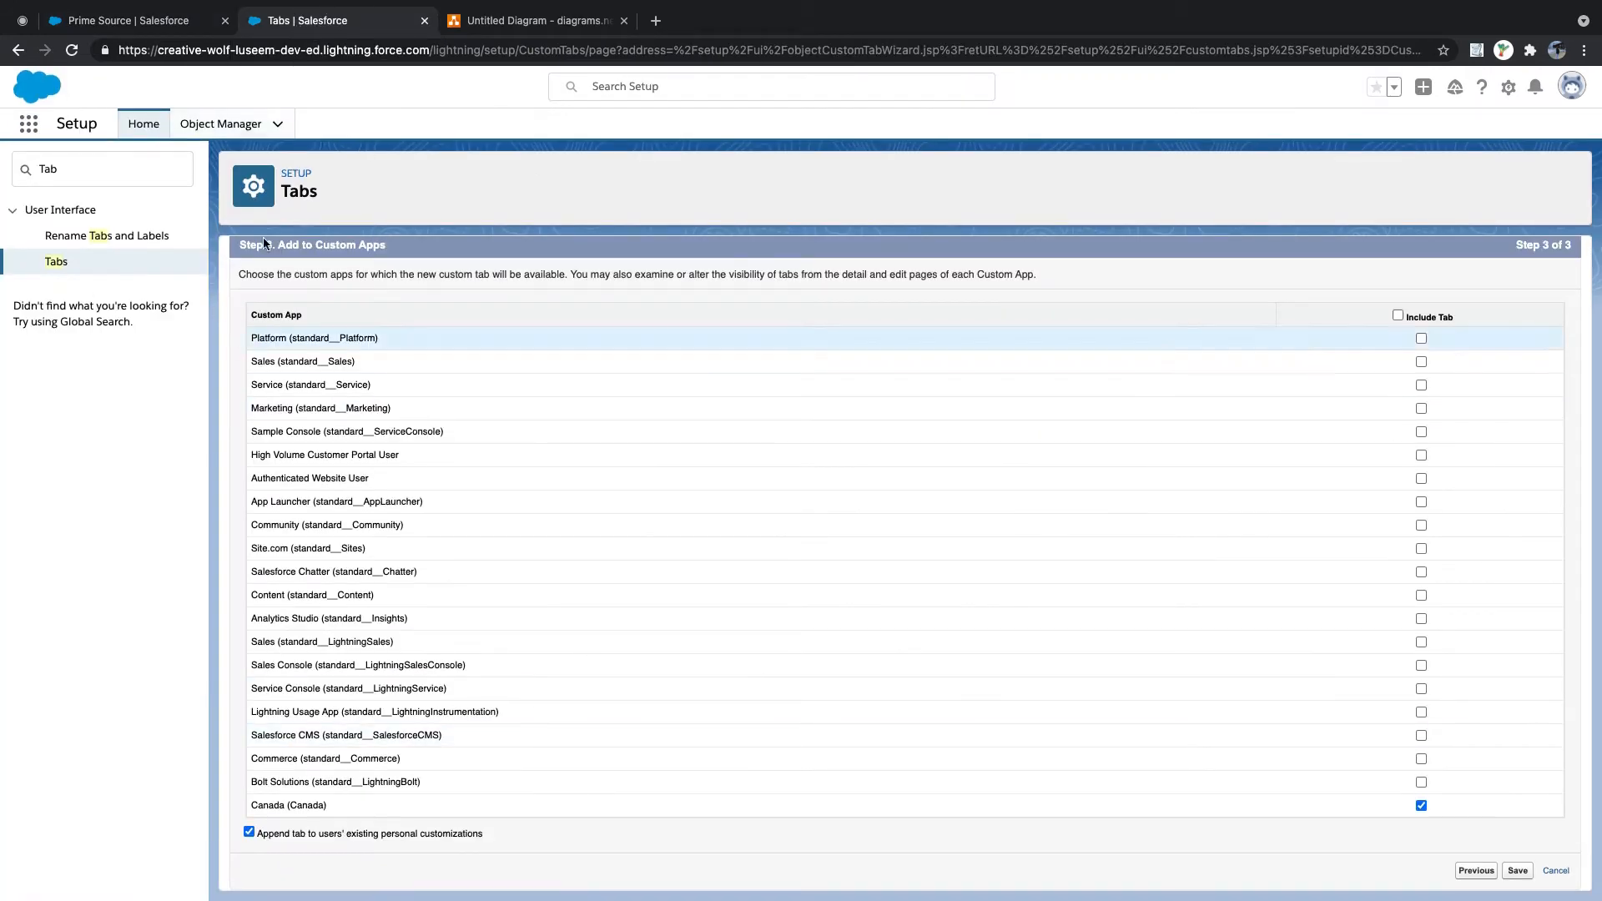
left_click(201, 30)
left_click(342, 34)
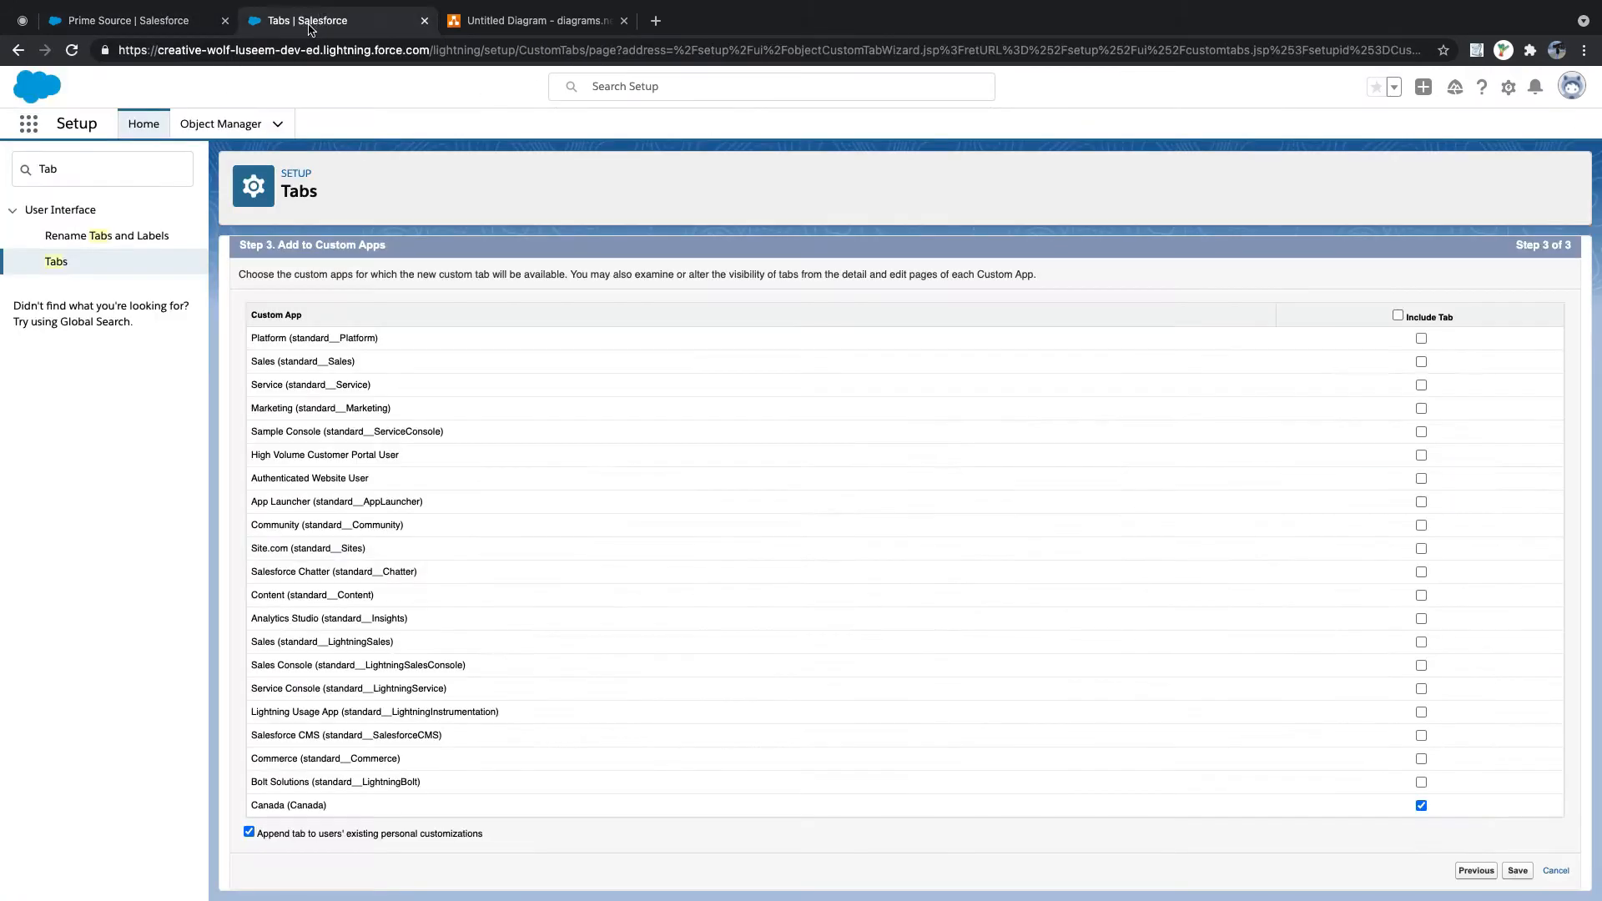
- Save the new Invoices tab, reload the Canada app and open its Invoices tab
left_click(1515, 873)
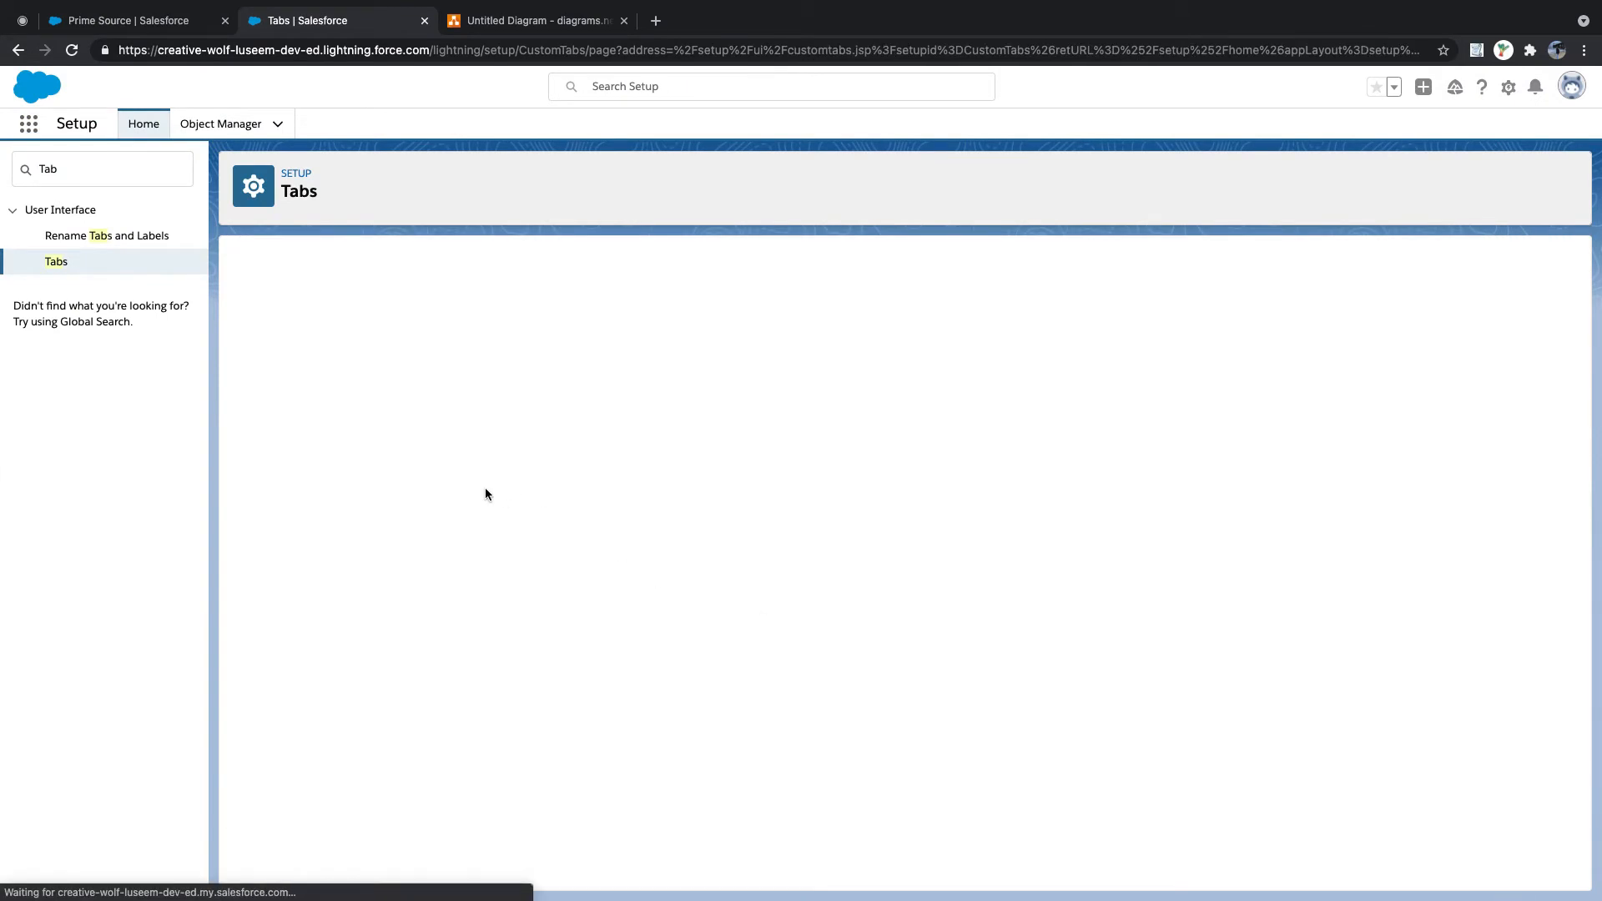
left_click(161, 7)
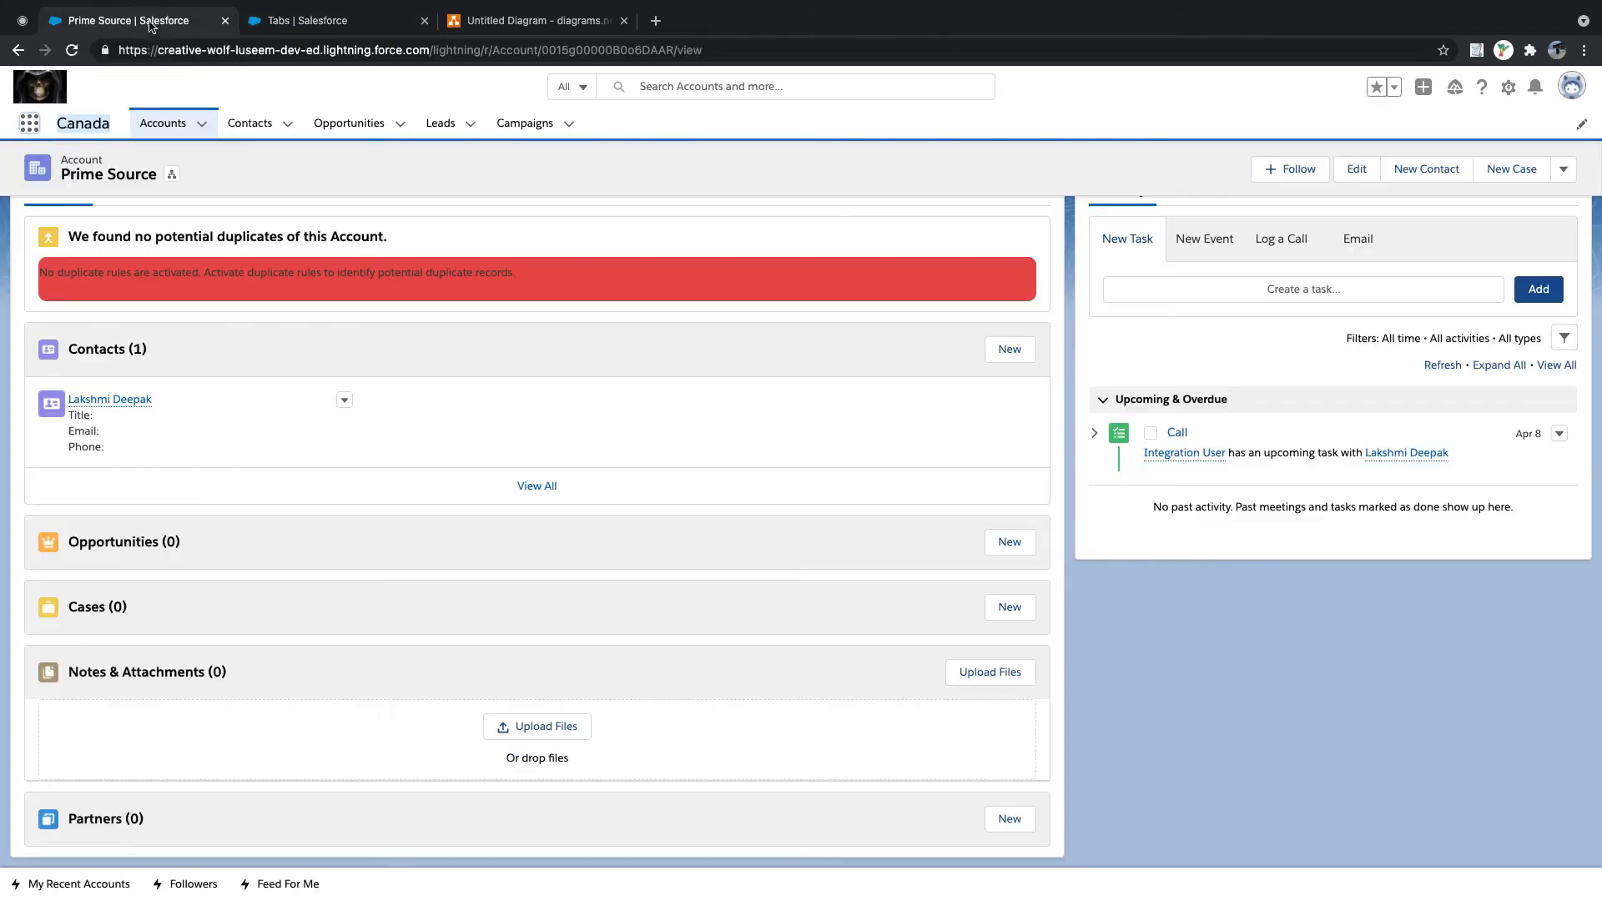
left_click(74, 52)
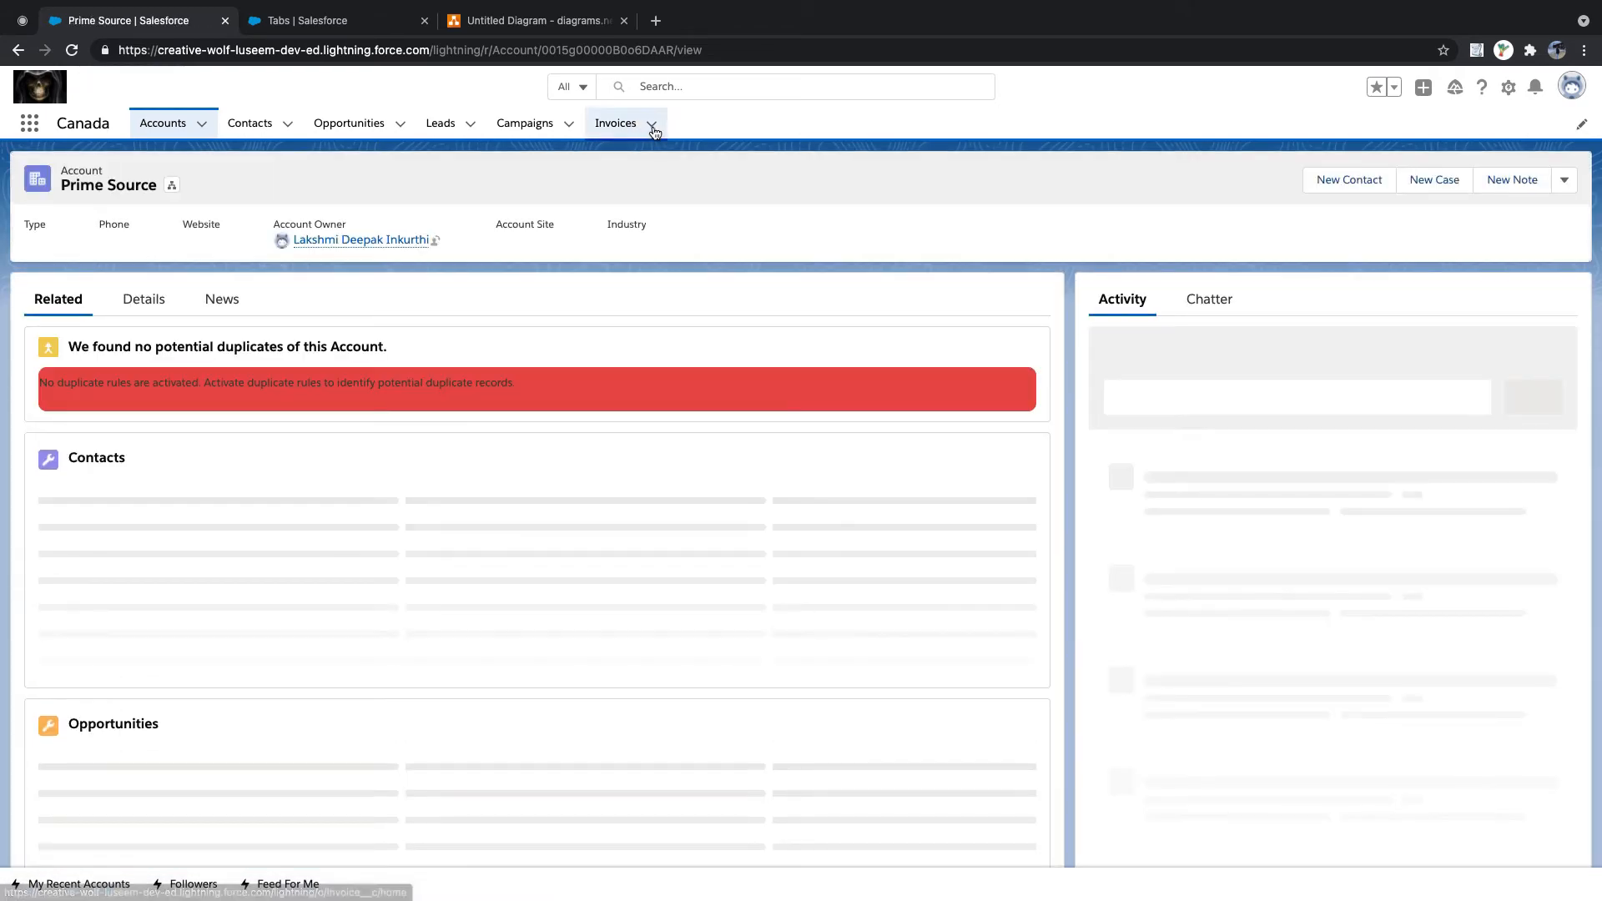
left_click(626, 125)
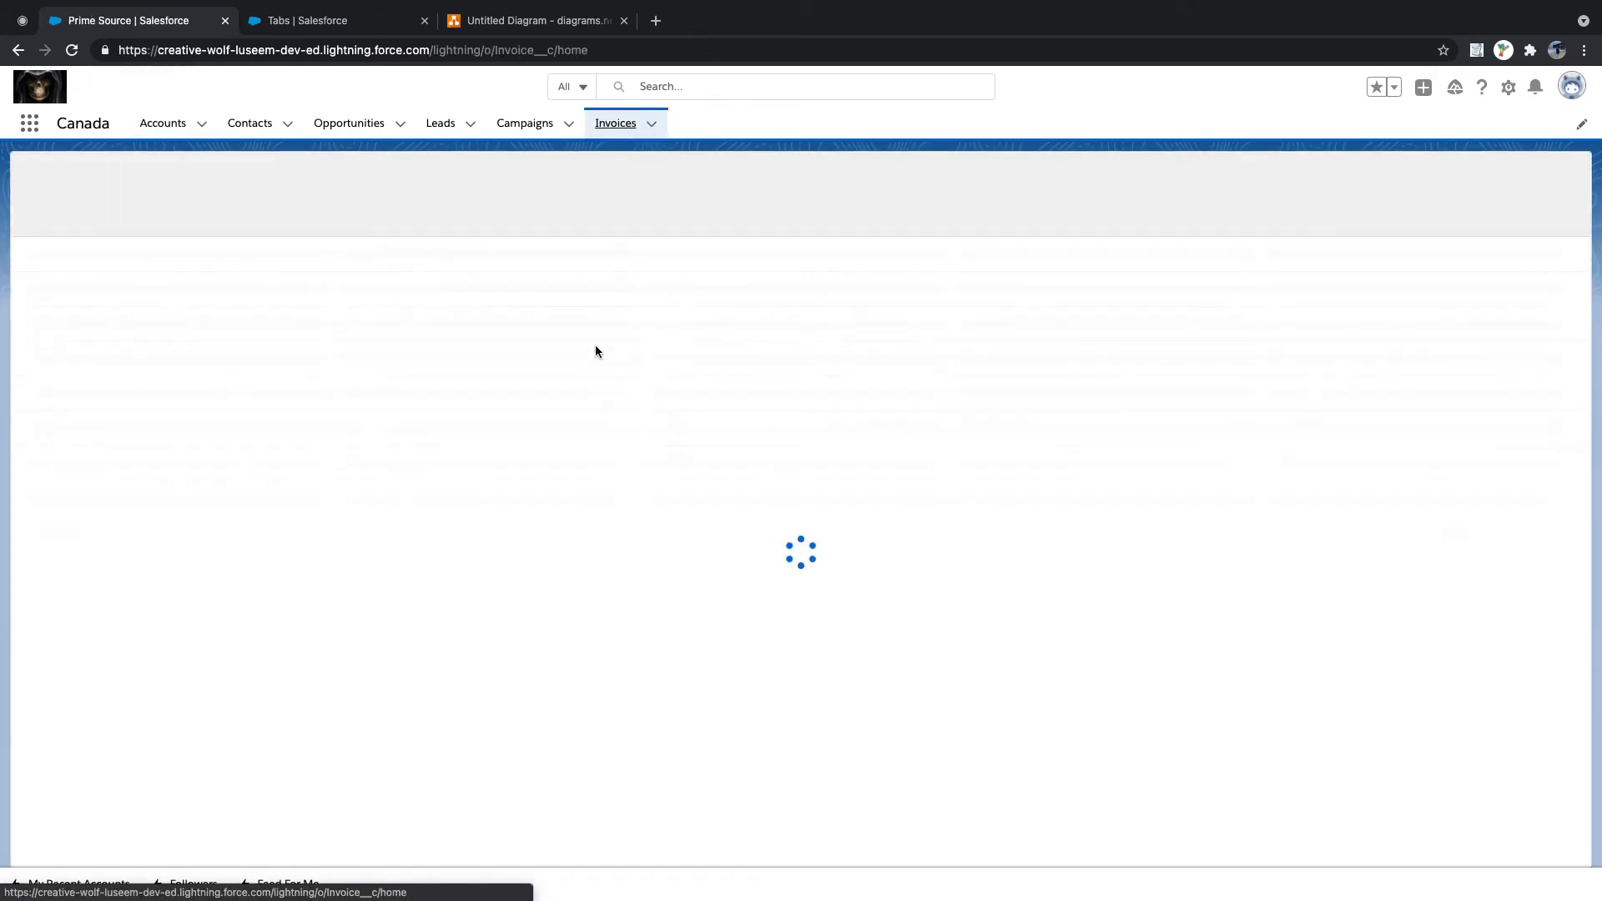
- Create a new invoice record with its auto-numbered Invoice ID and dismiss the confirmation
left_click(1379, 180)
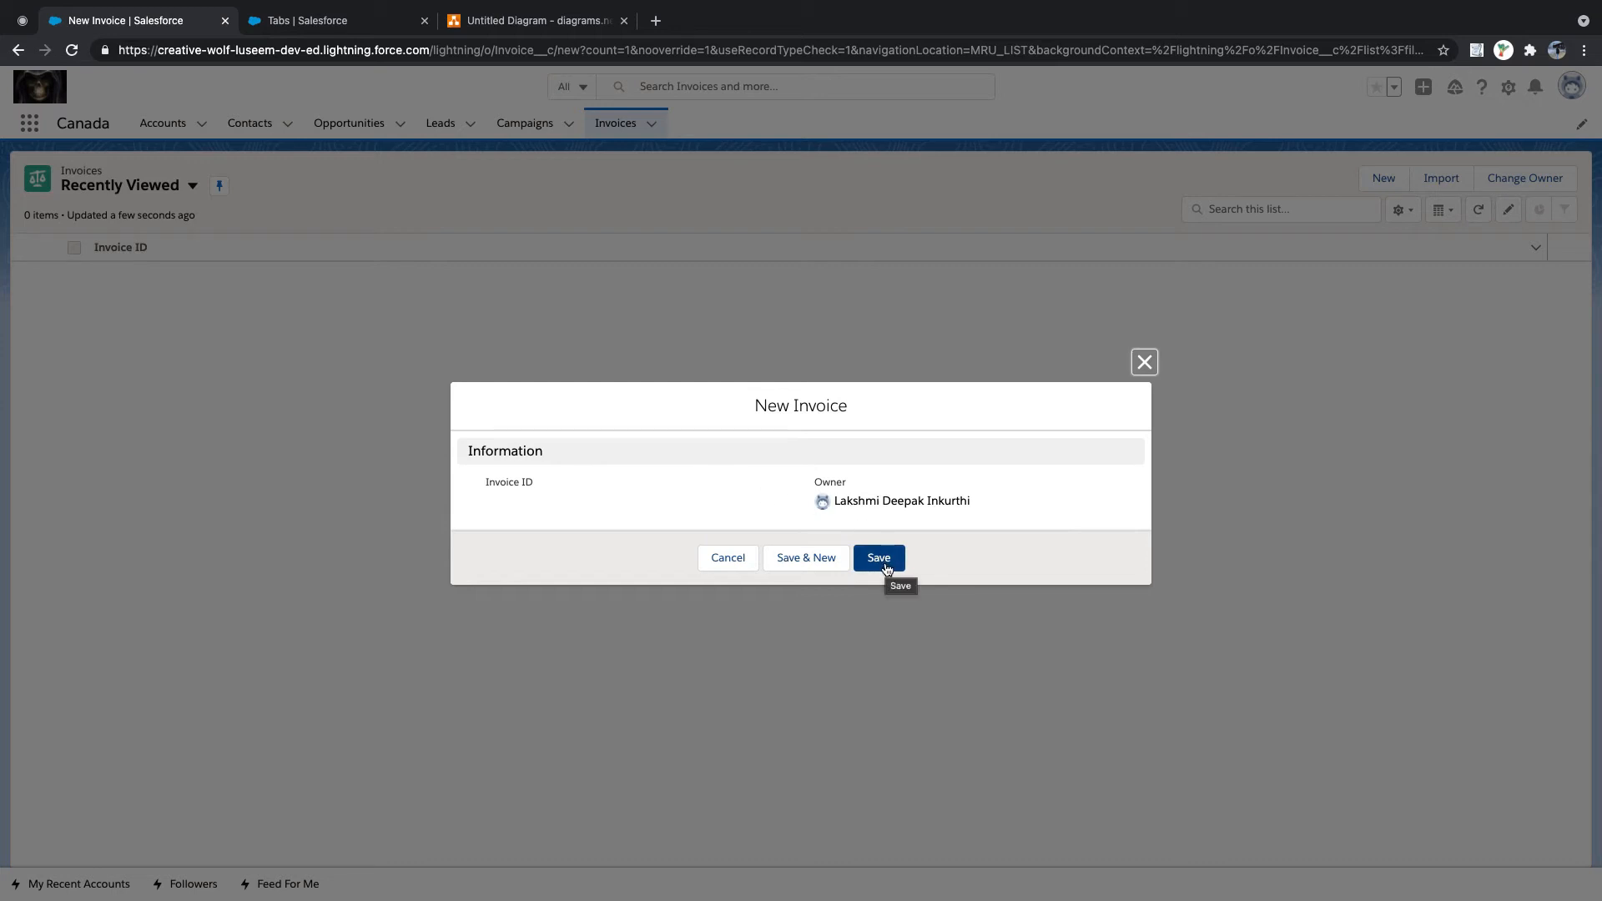
left_click_drag(488, 484, 562, 488)
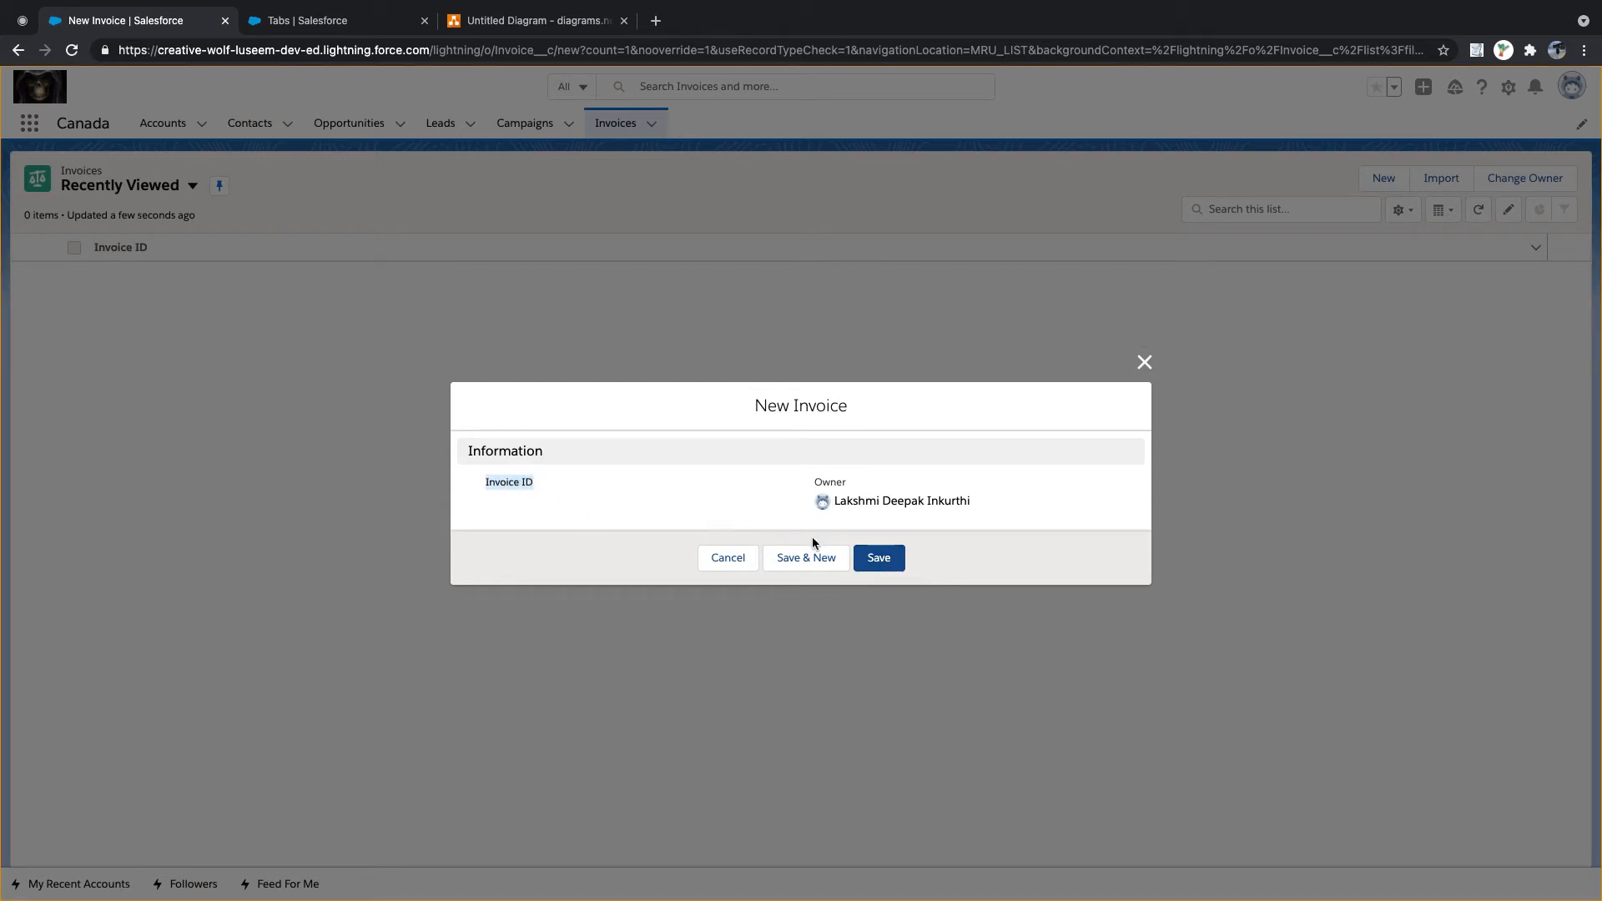
left_click(878, 557)
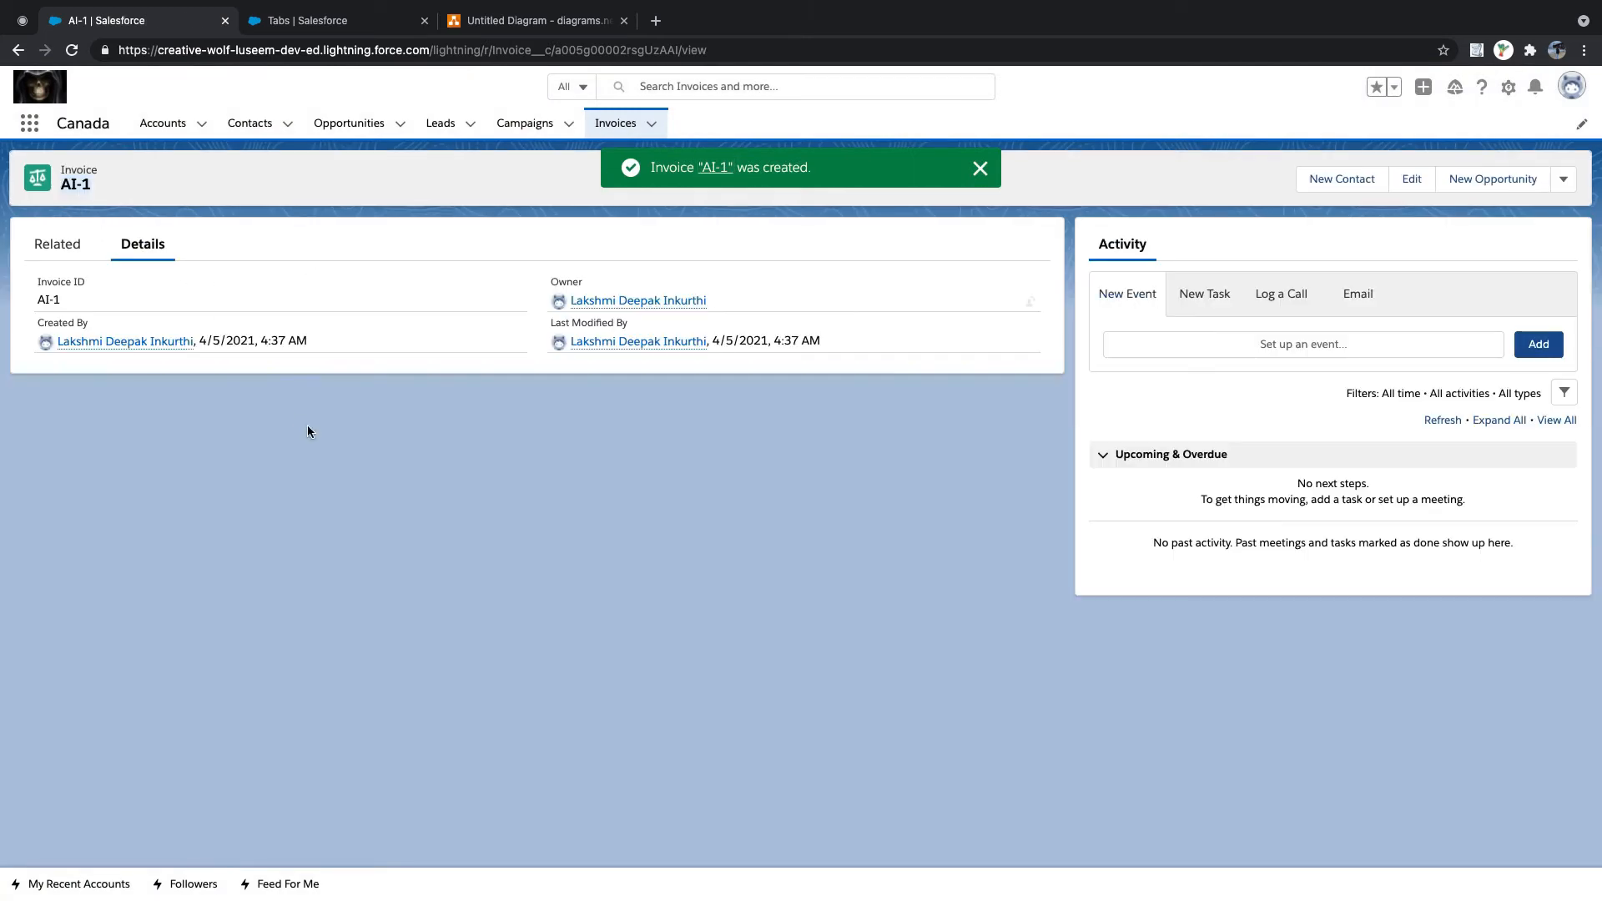
left_click(980, 169)
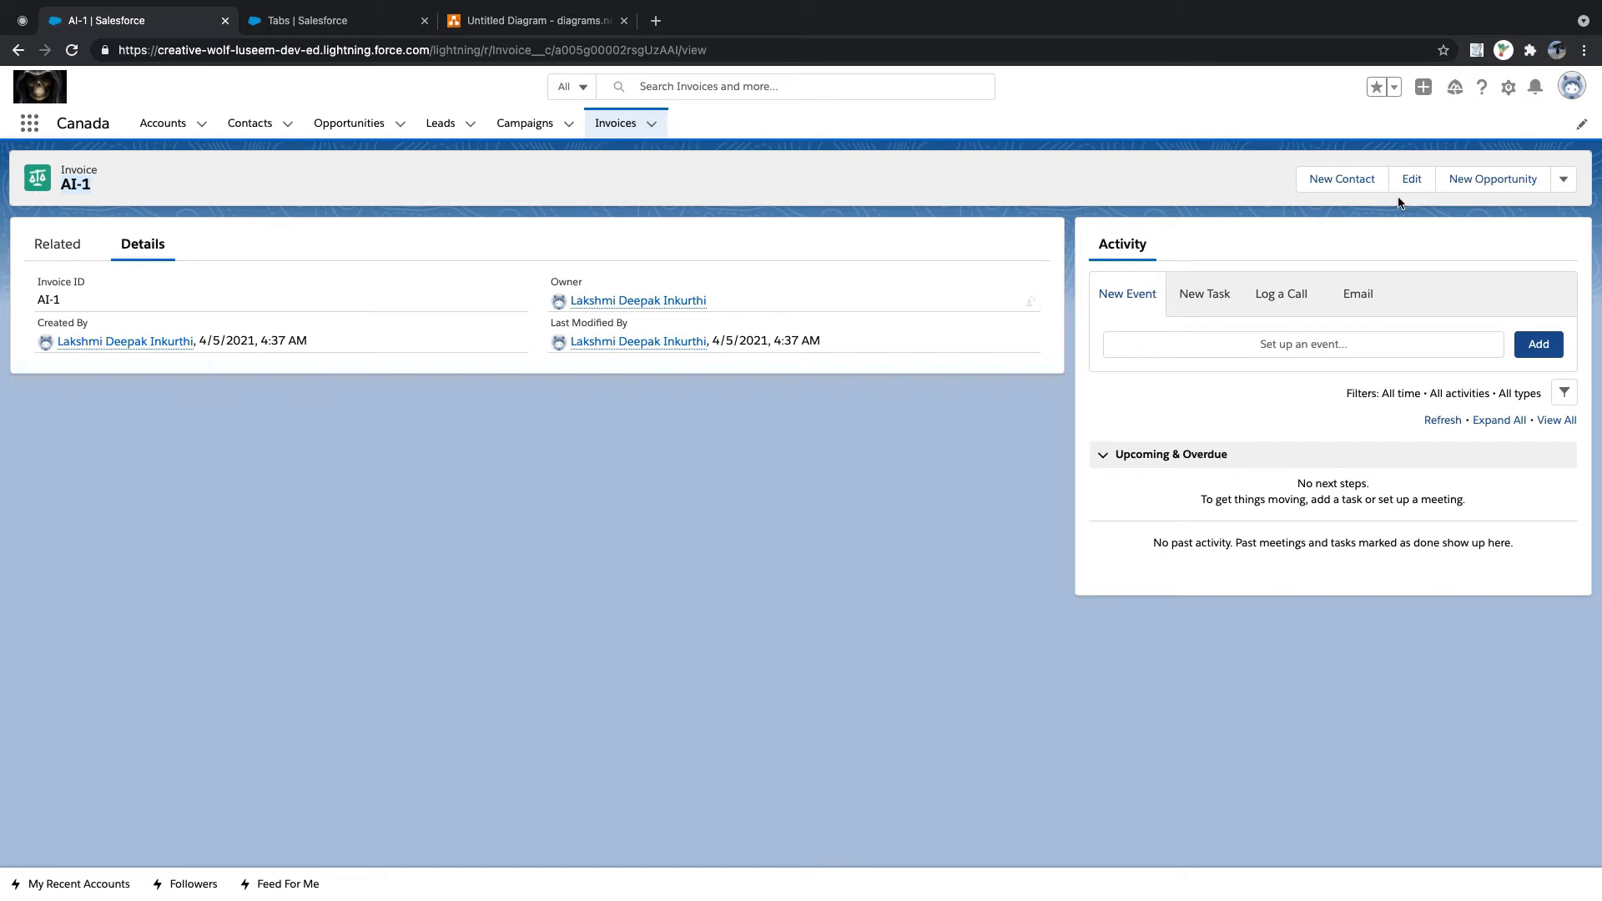
- Review the additional actions available on the invoice record and compare the record with the custom tabs list in Setup
left_click(1564, 181)
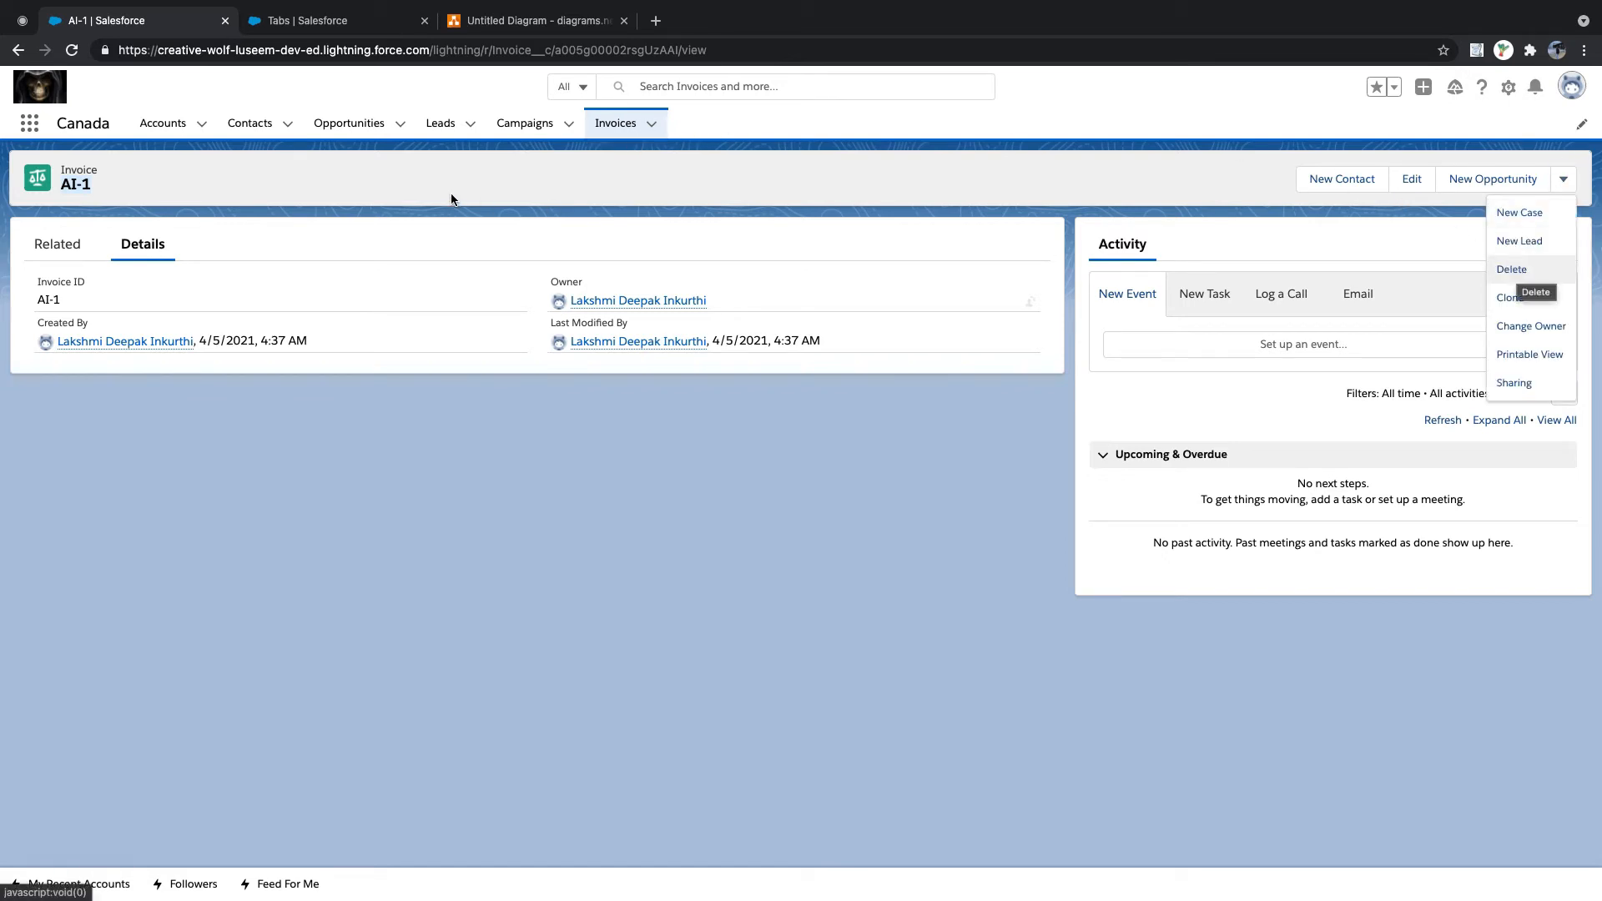
left_click(477, 237)
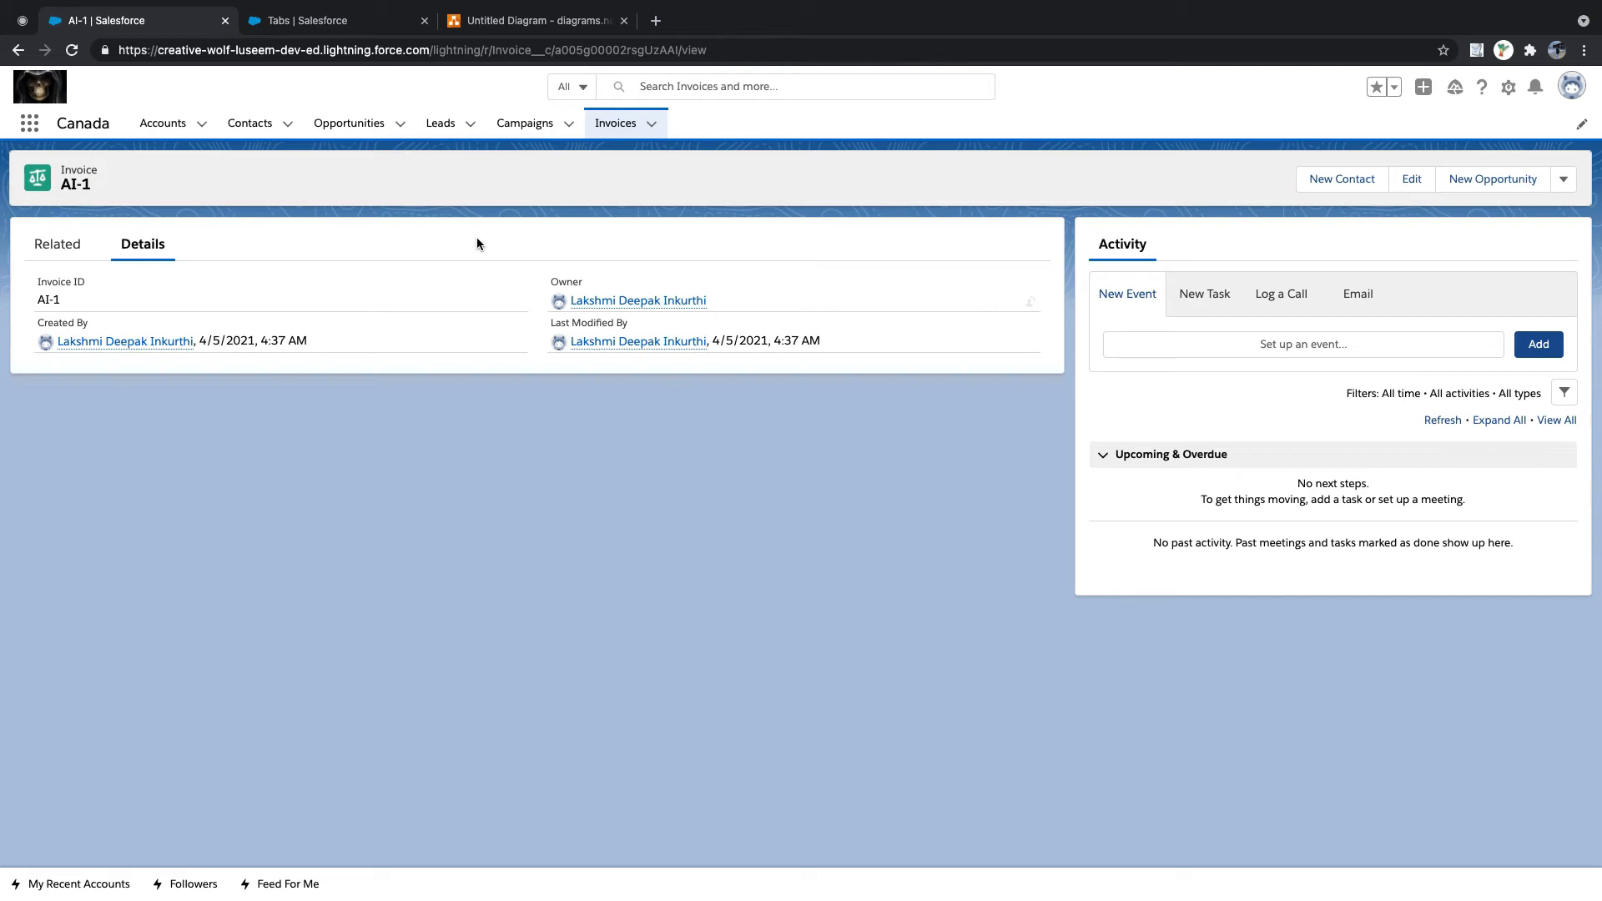
left_click(315, 22)
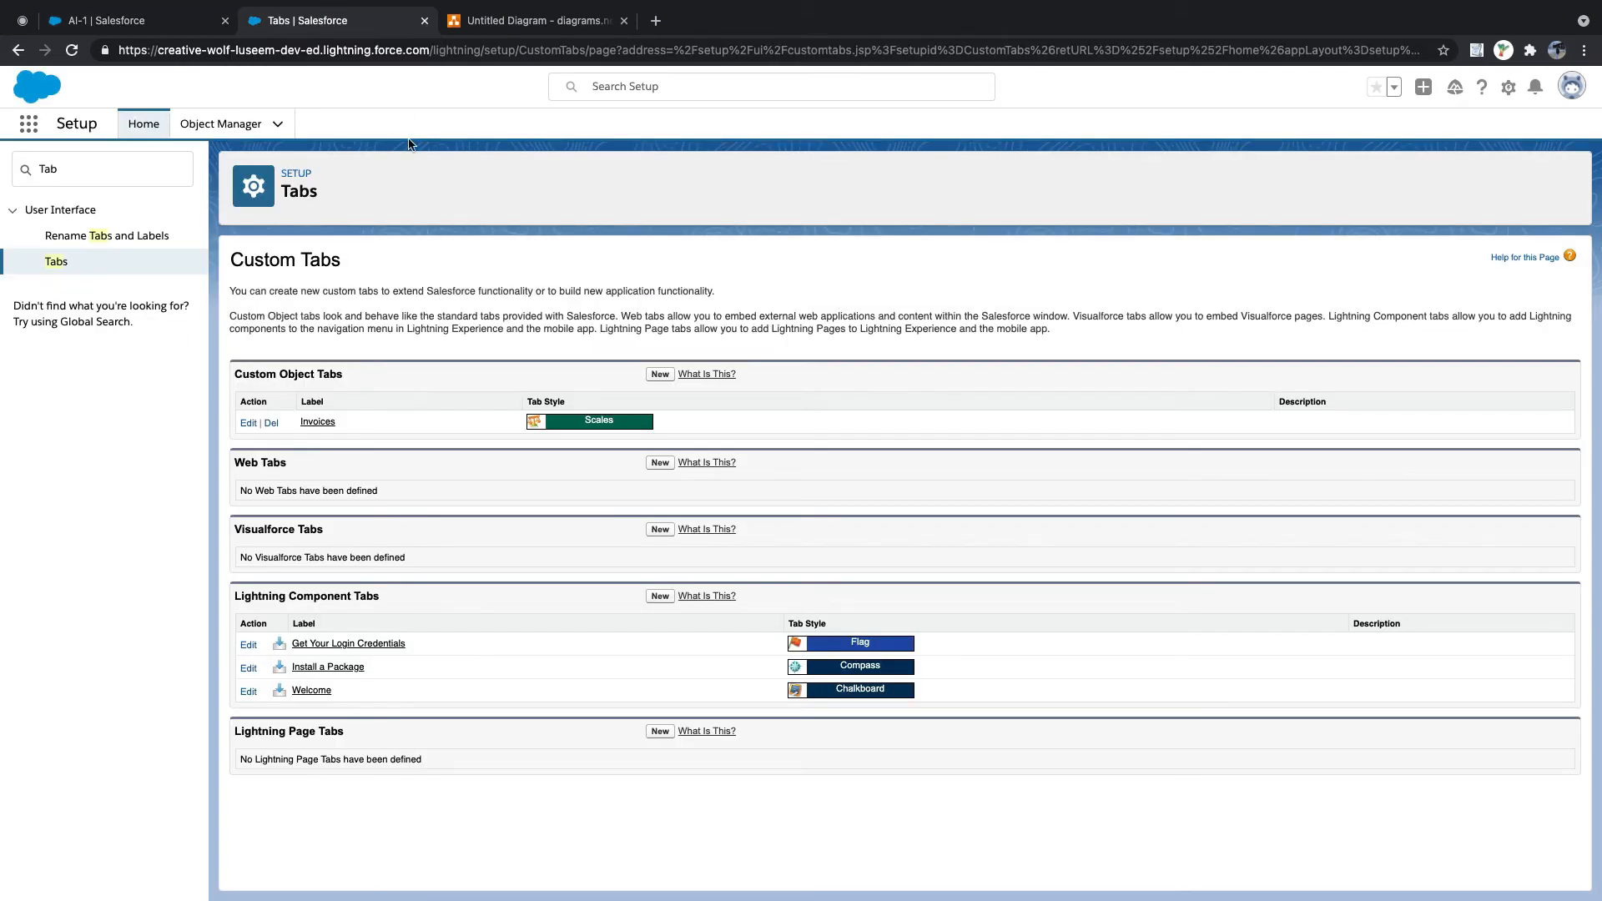
left_click(95, 20)
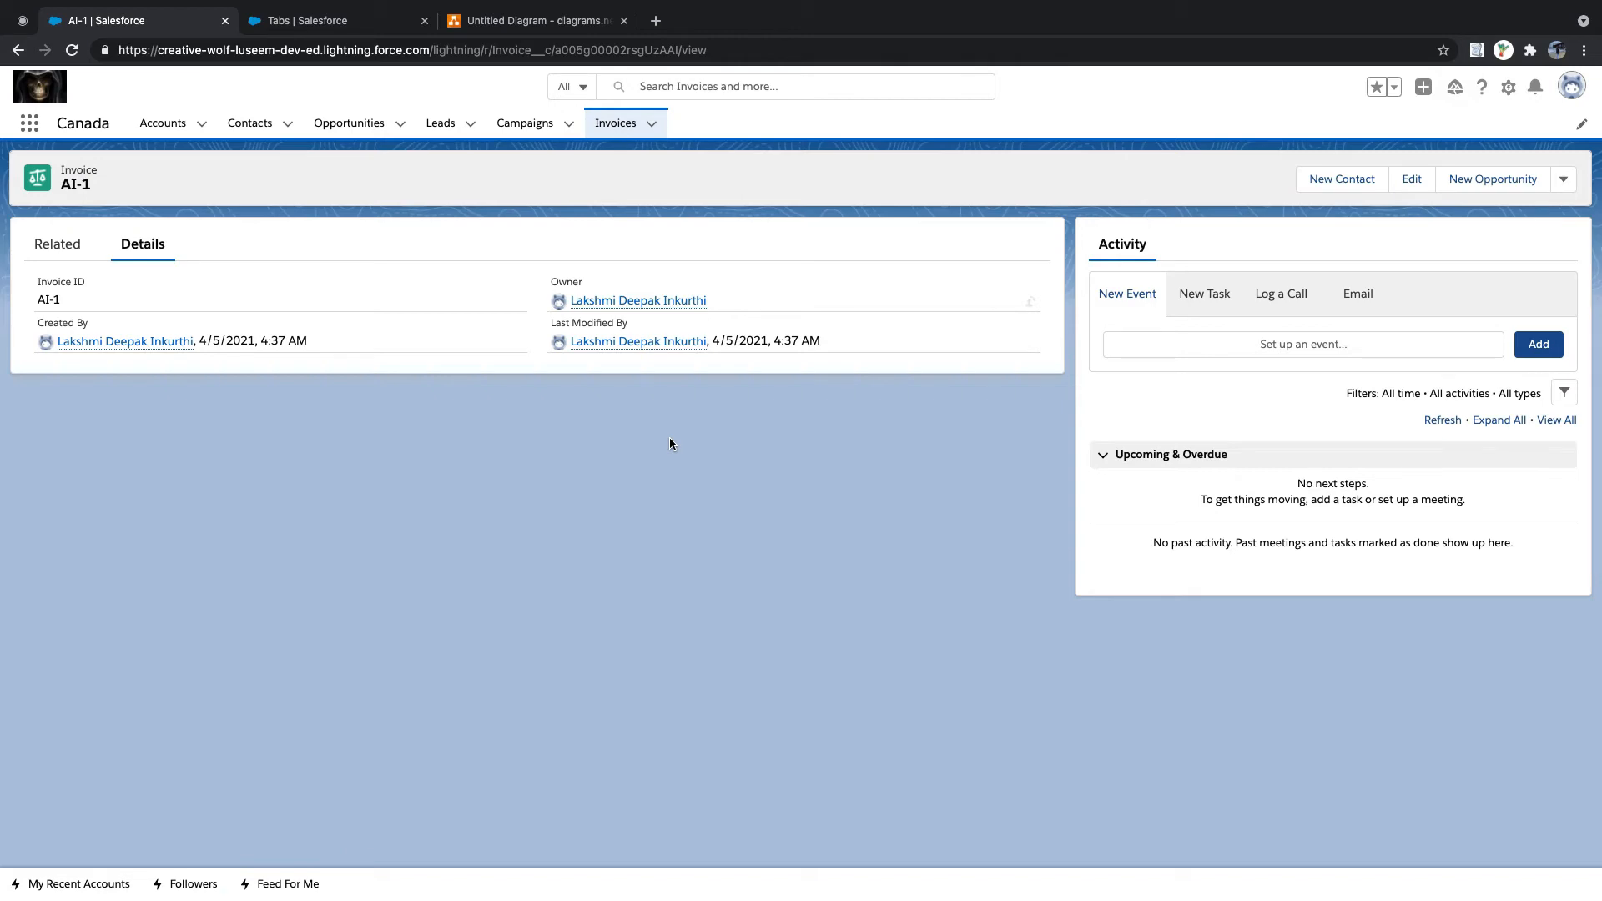
left_click(330, 23)
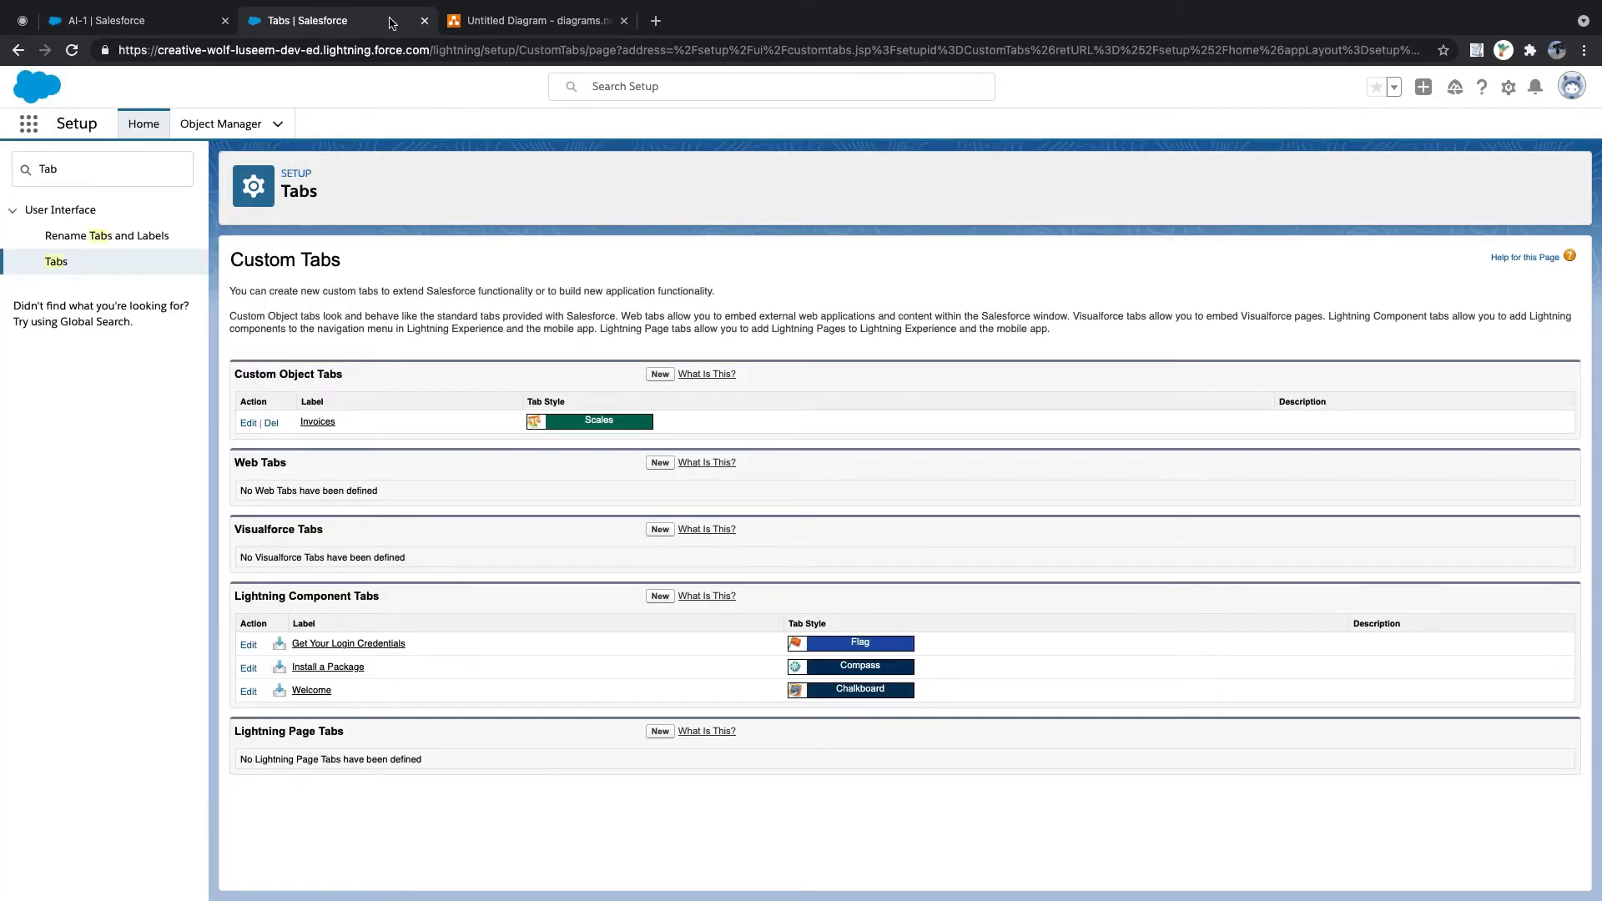
- Find the Invoice object in Object Manager and view its fields and relationships
left_click(219, 124)
left_click(159, 23)
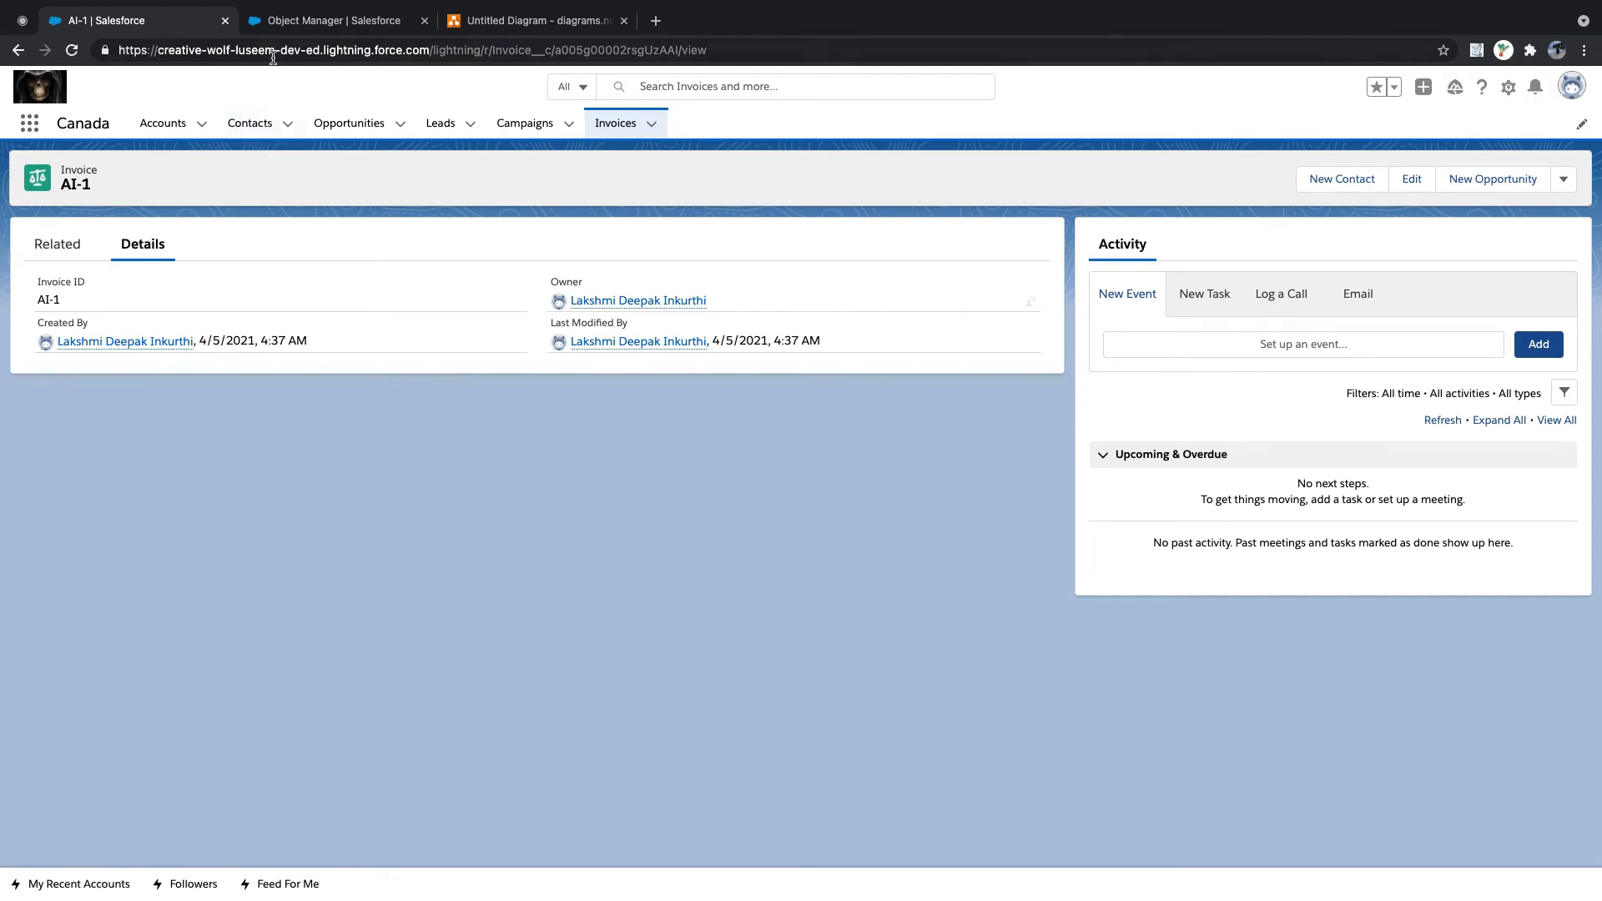
left_click(330, 20)
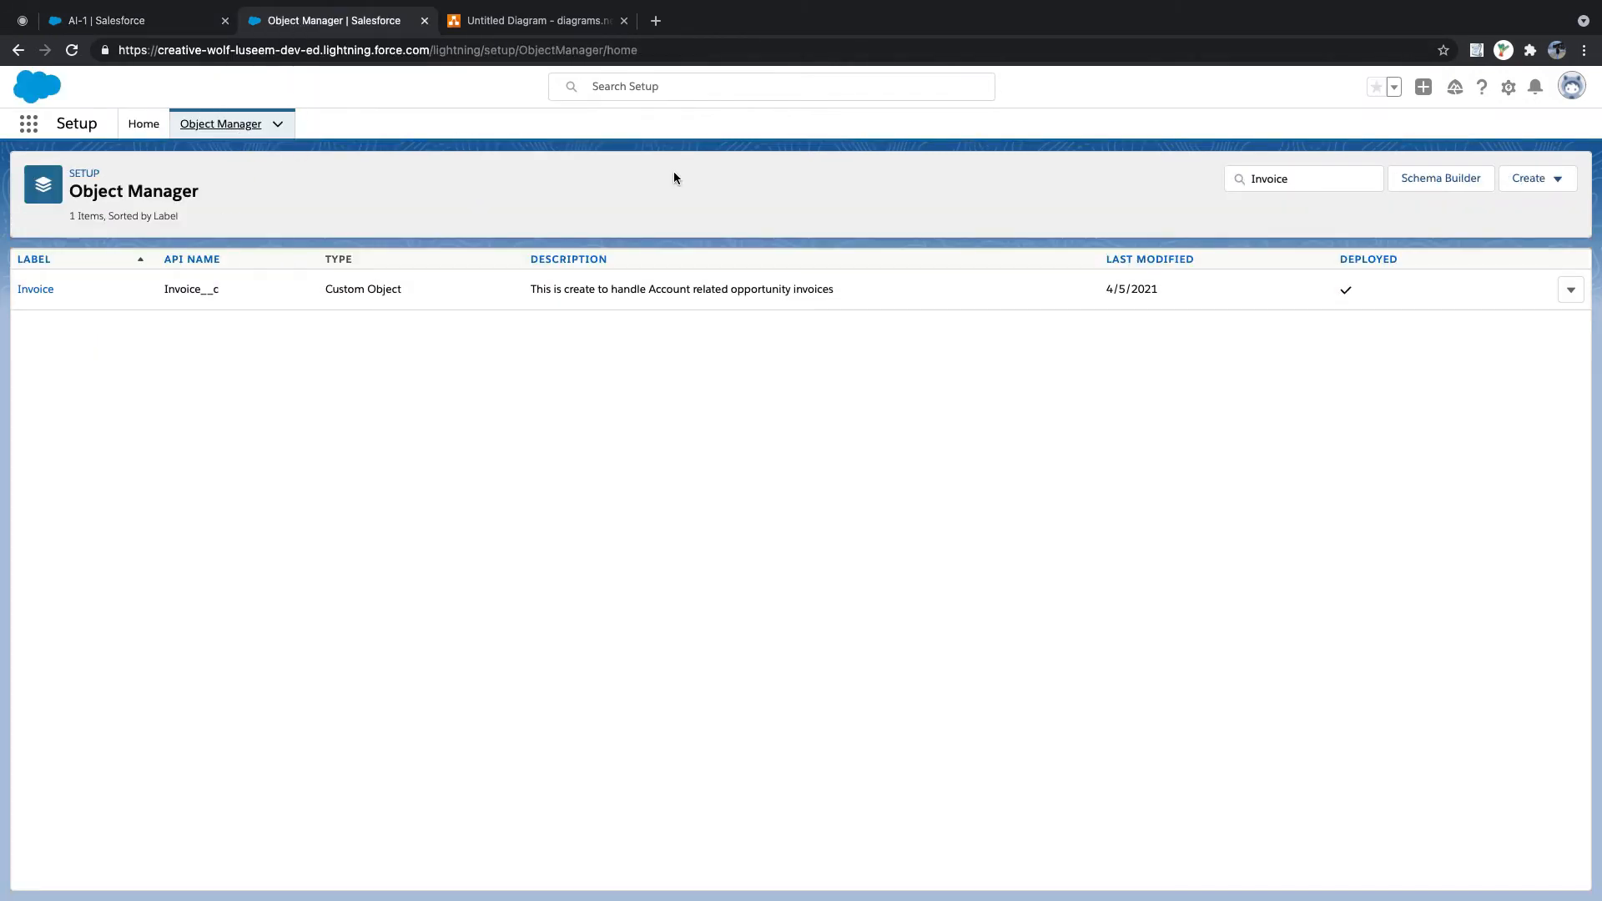
left_click_drag(1315, 166, 1166, 173)
key("BackSpace")
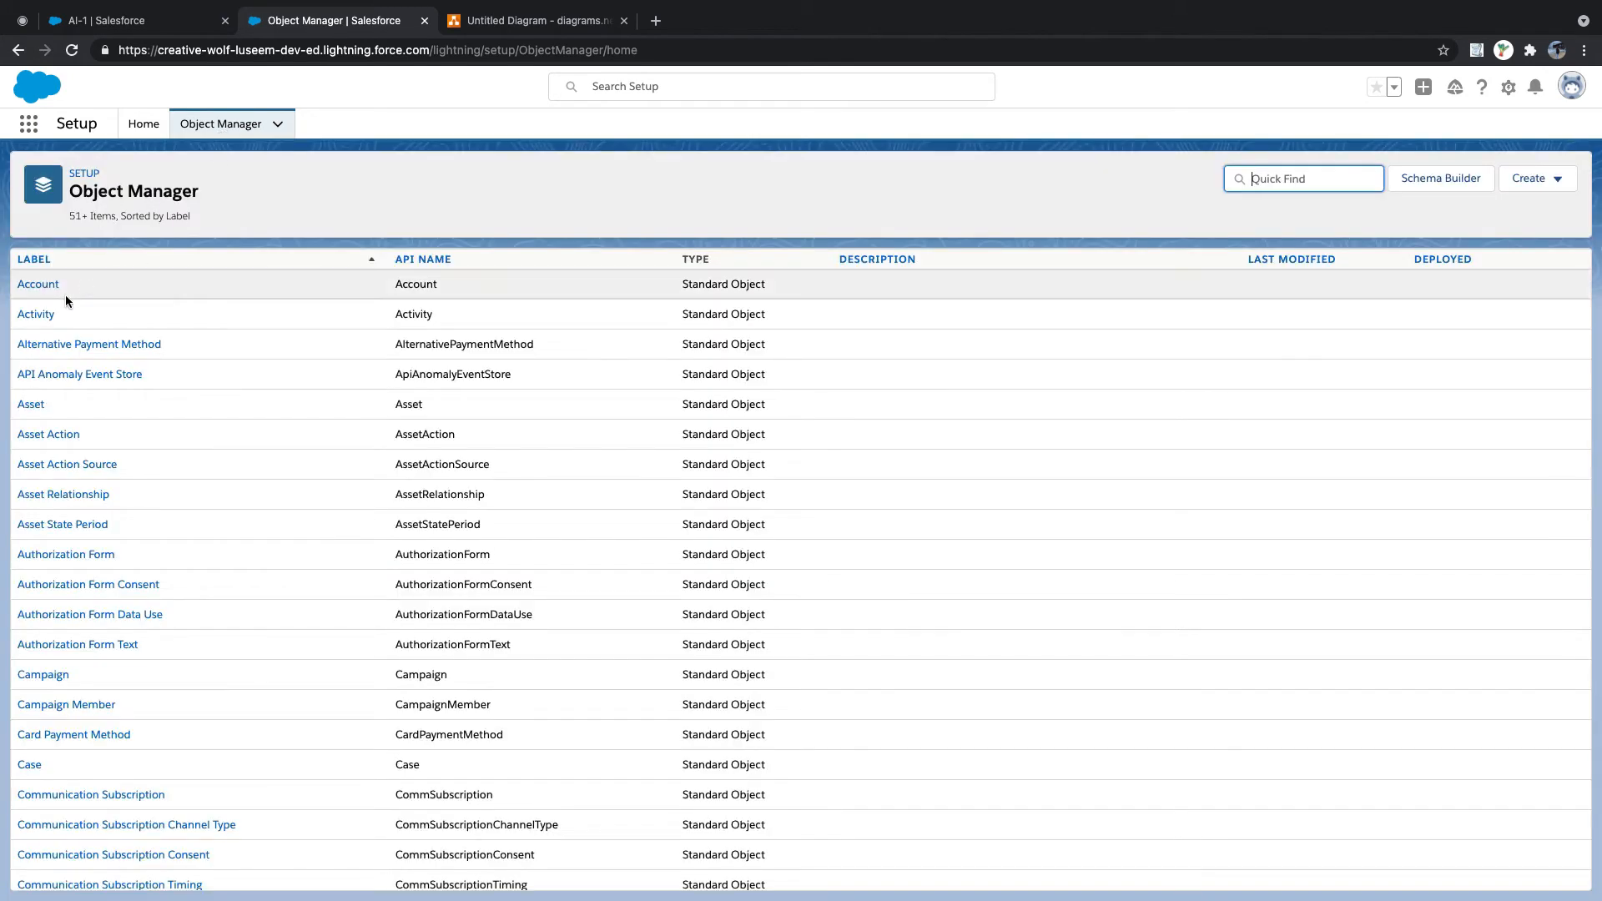
left_click(1272, 181)
type("Invoice")
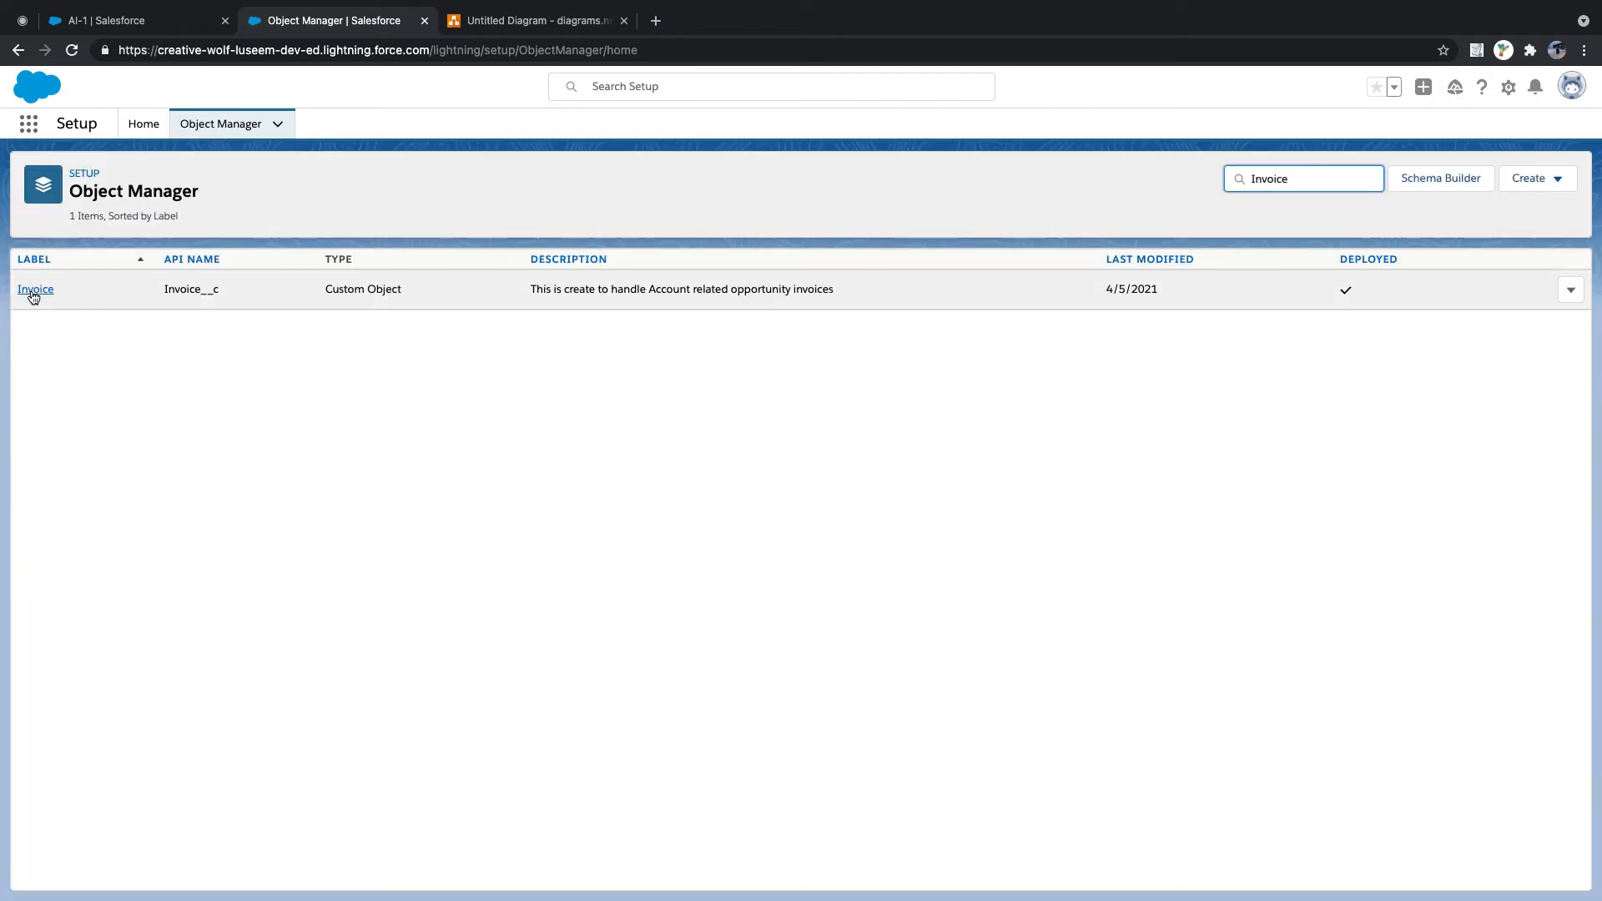
left_click(32, 291)
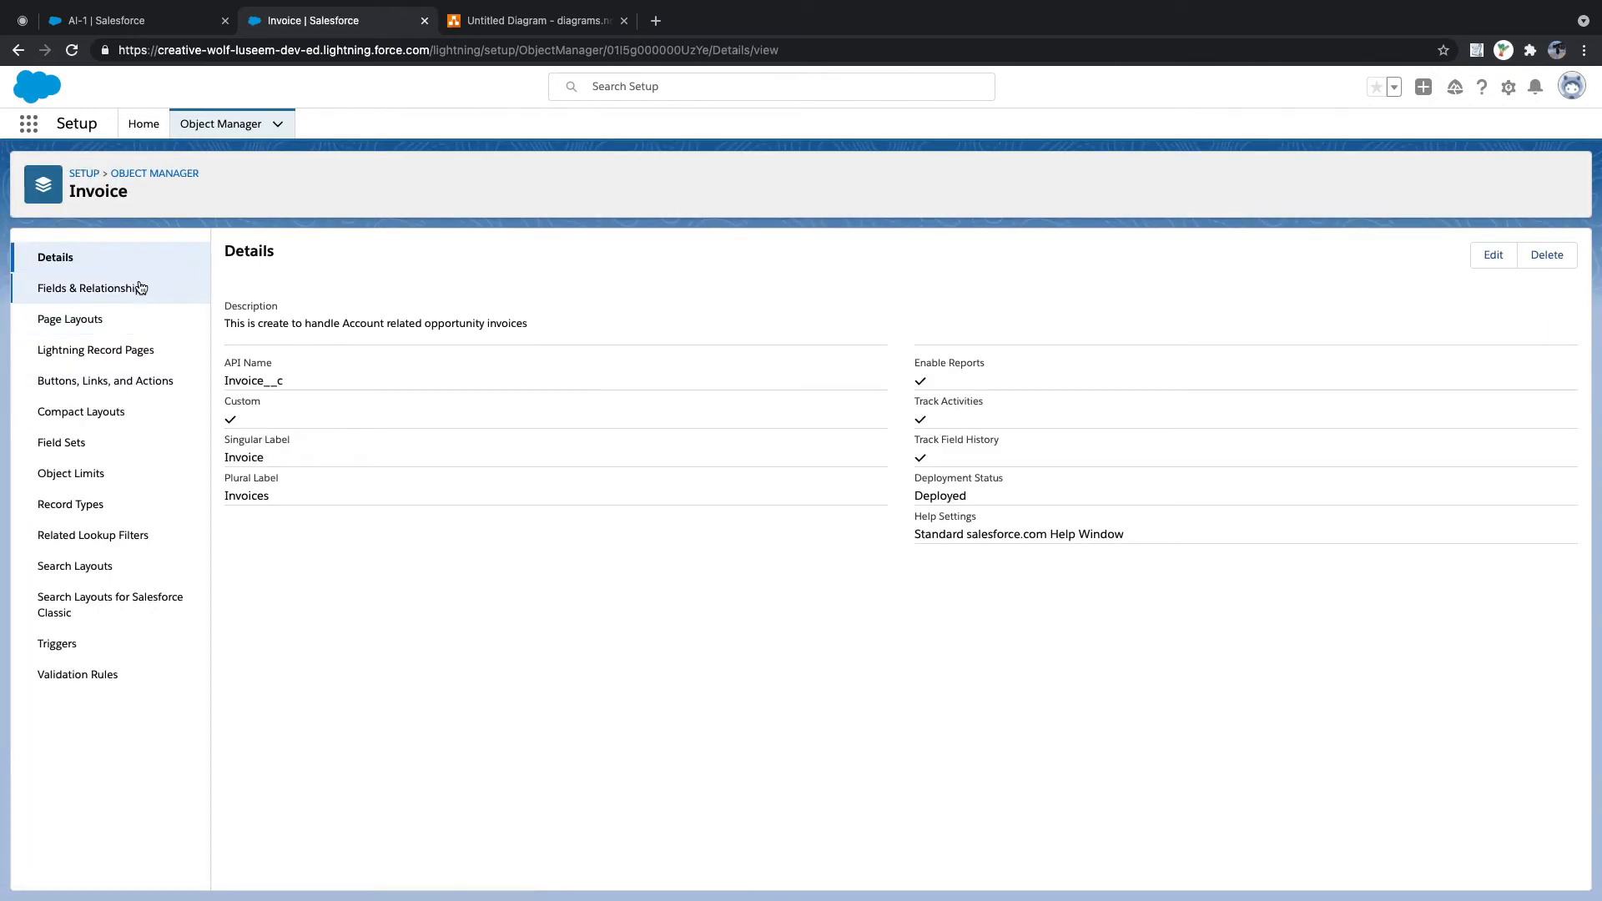
left_click(133, 288)
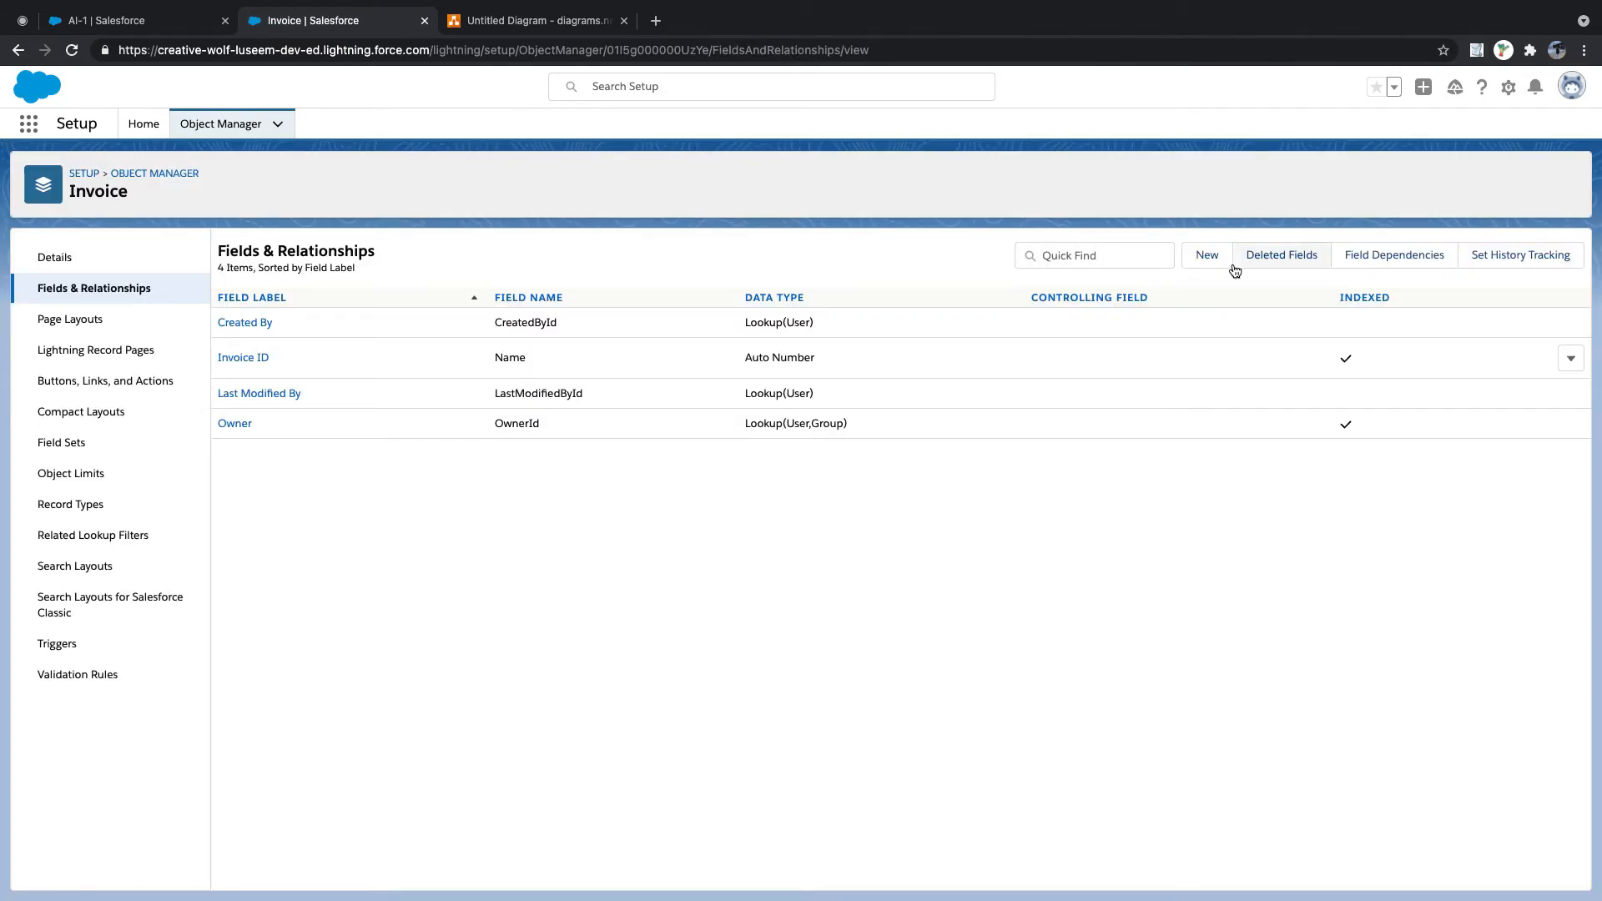
- Examine the data types offered for a new custom Invoice field and return to the Object Manager list
left_click(1208, 256)
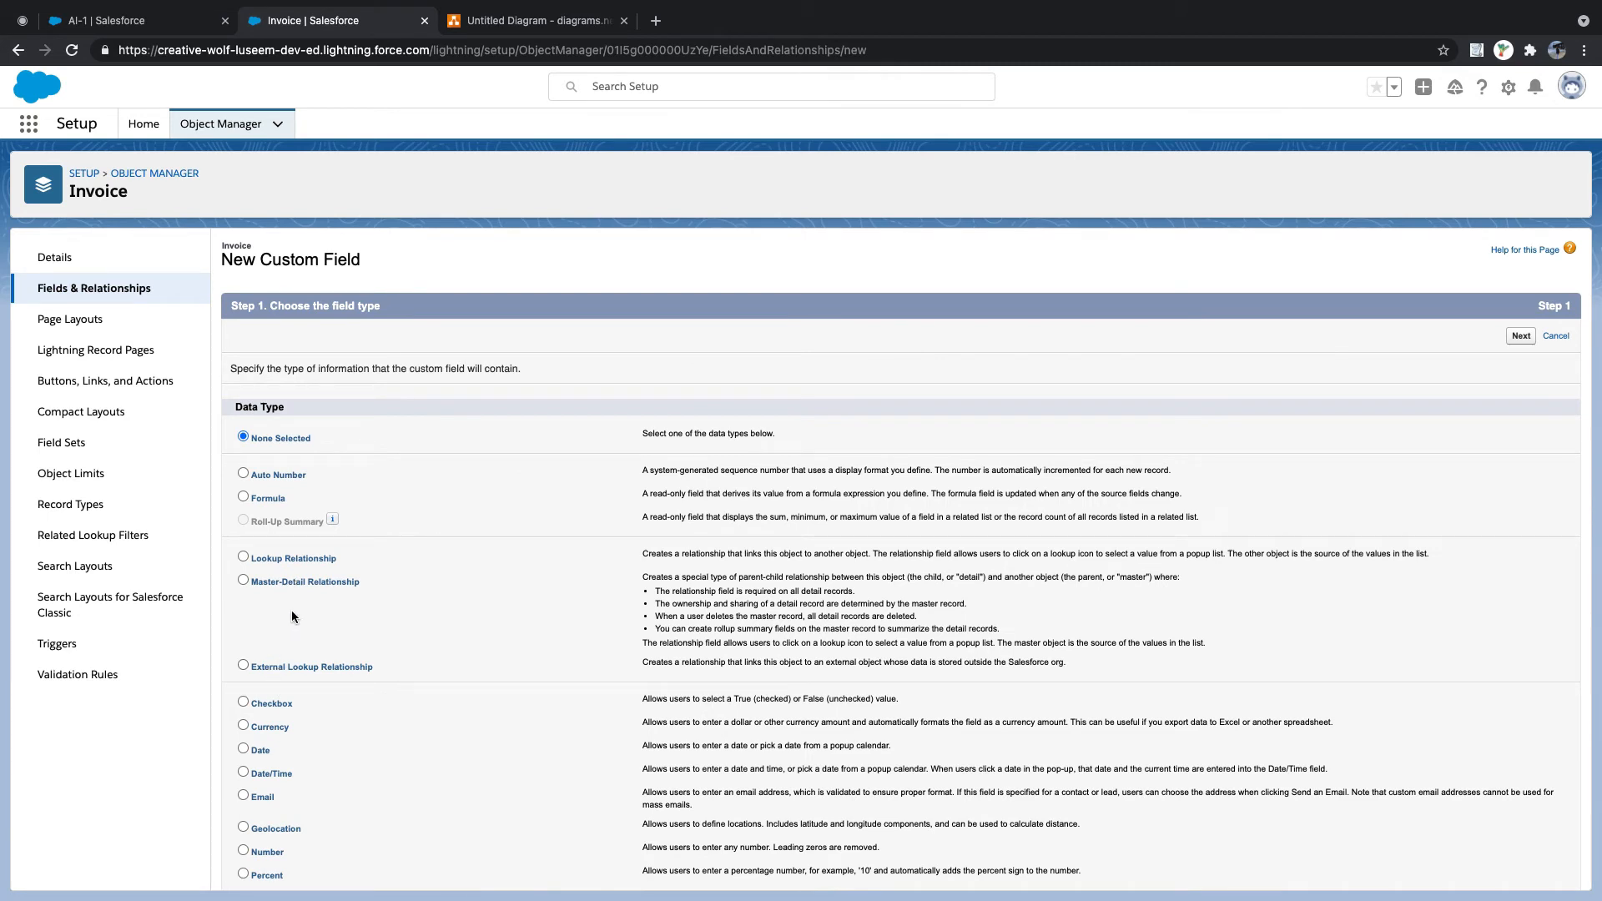
left_click(119, 293)
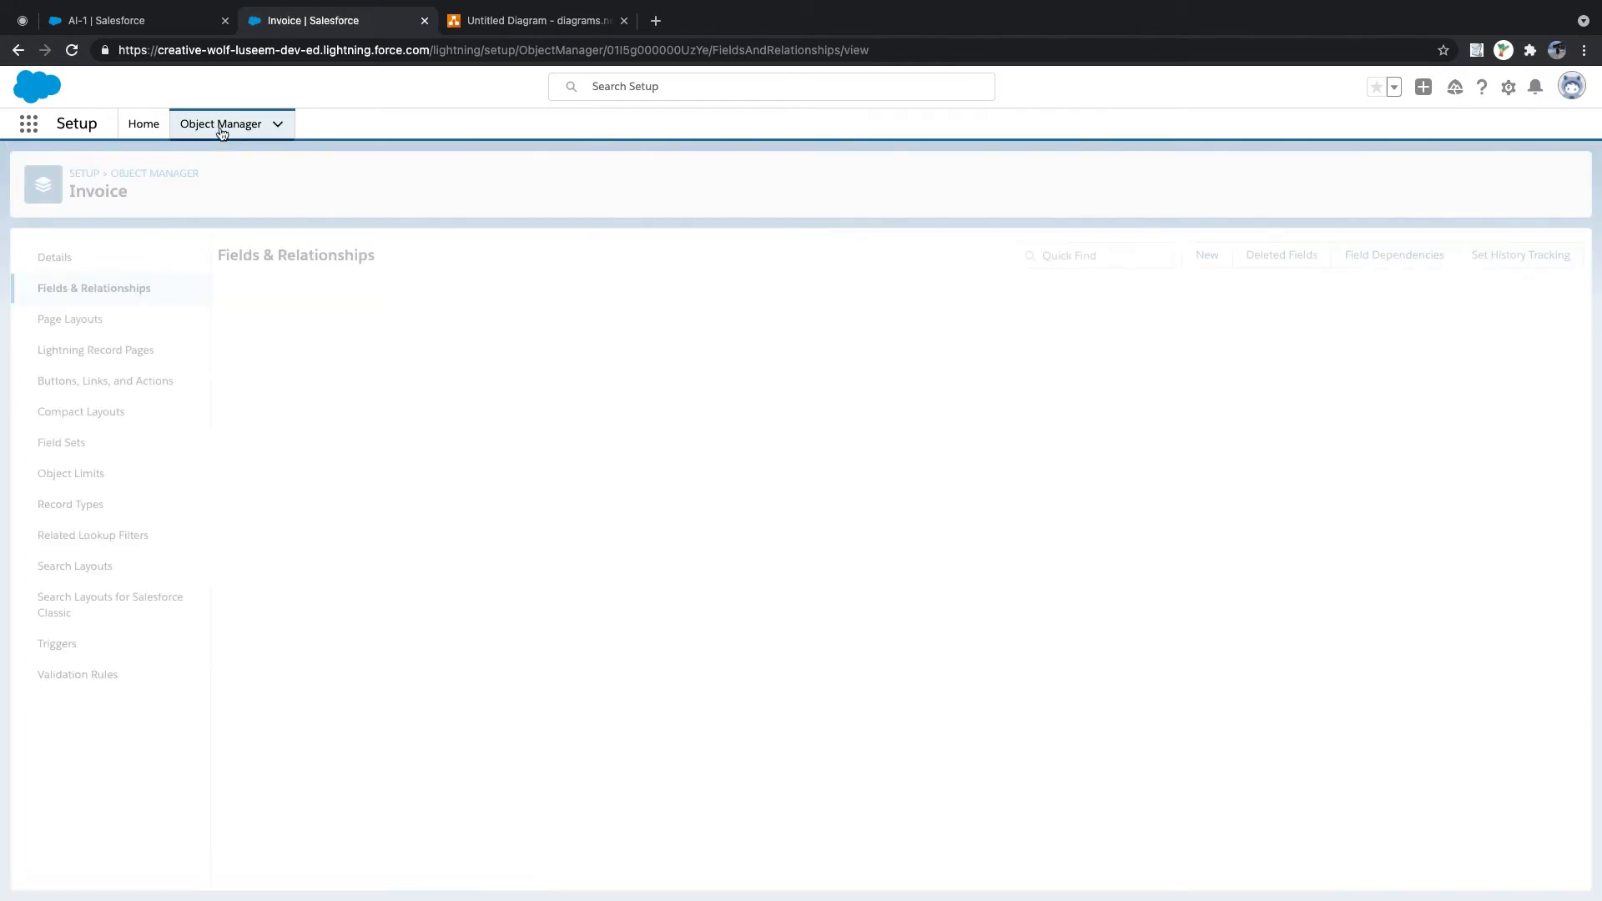
left_click(221, 131)
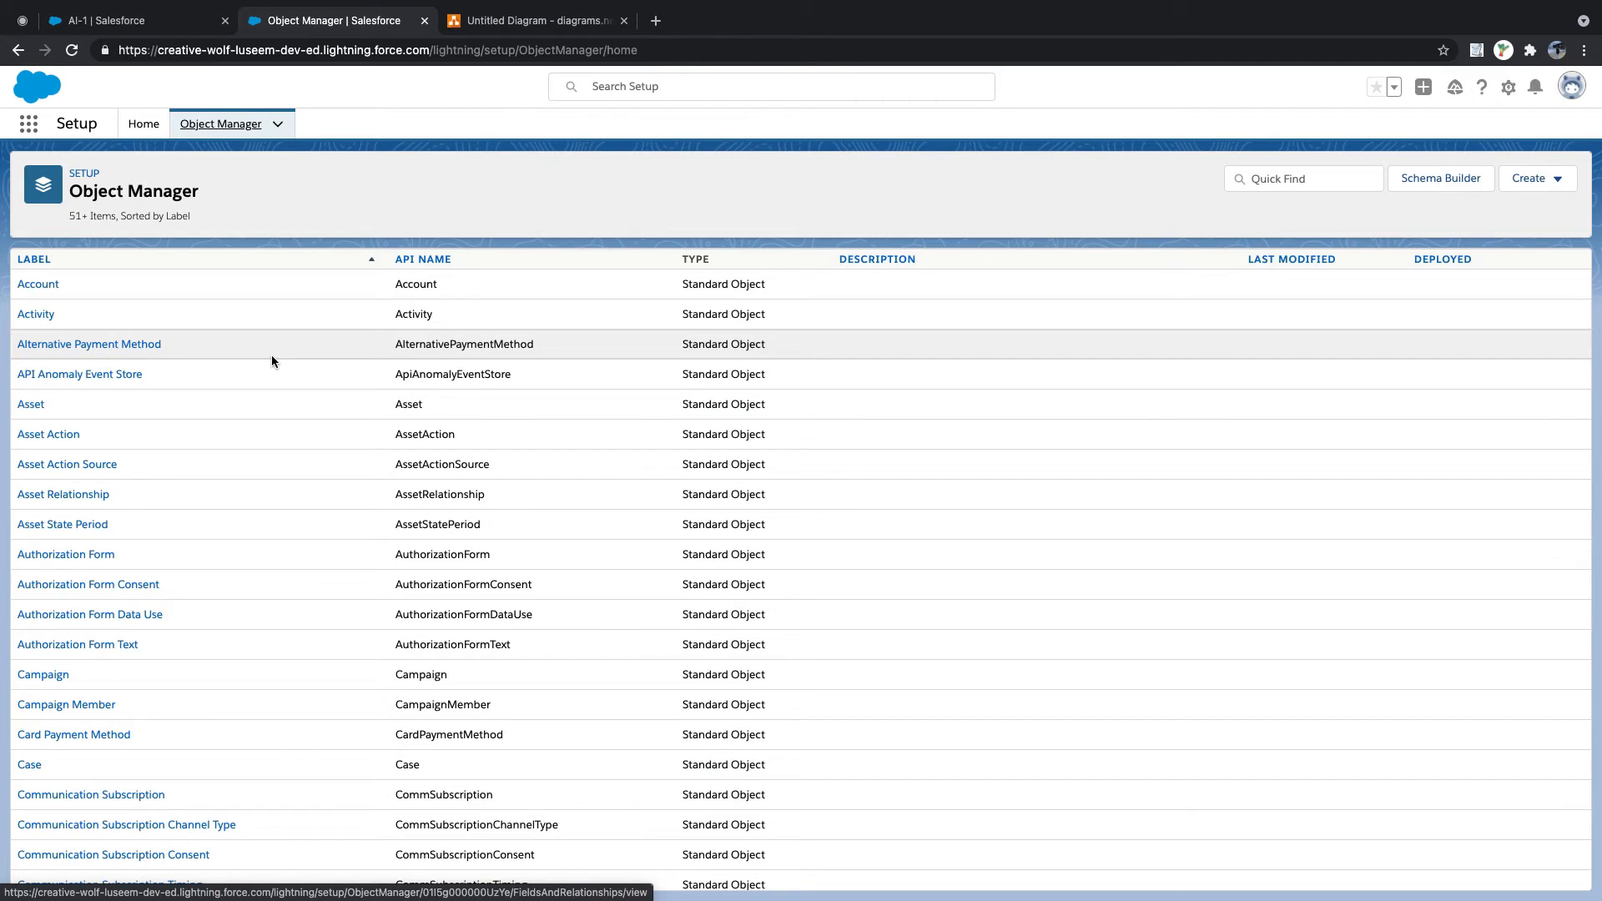
- Open Schema Builder, display only the Invoice object with auto-layout applied, and move it toward the middle of the canvas
left_click(1433, 184)
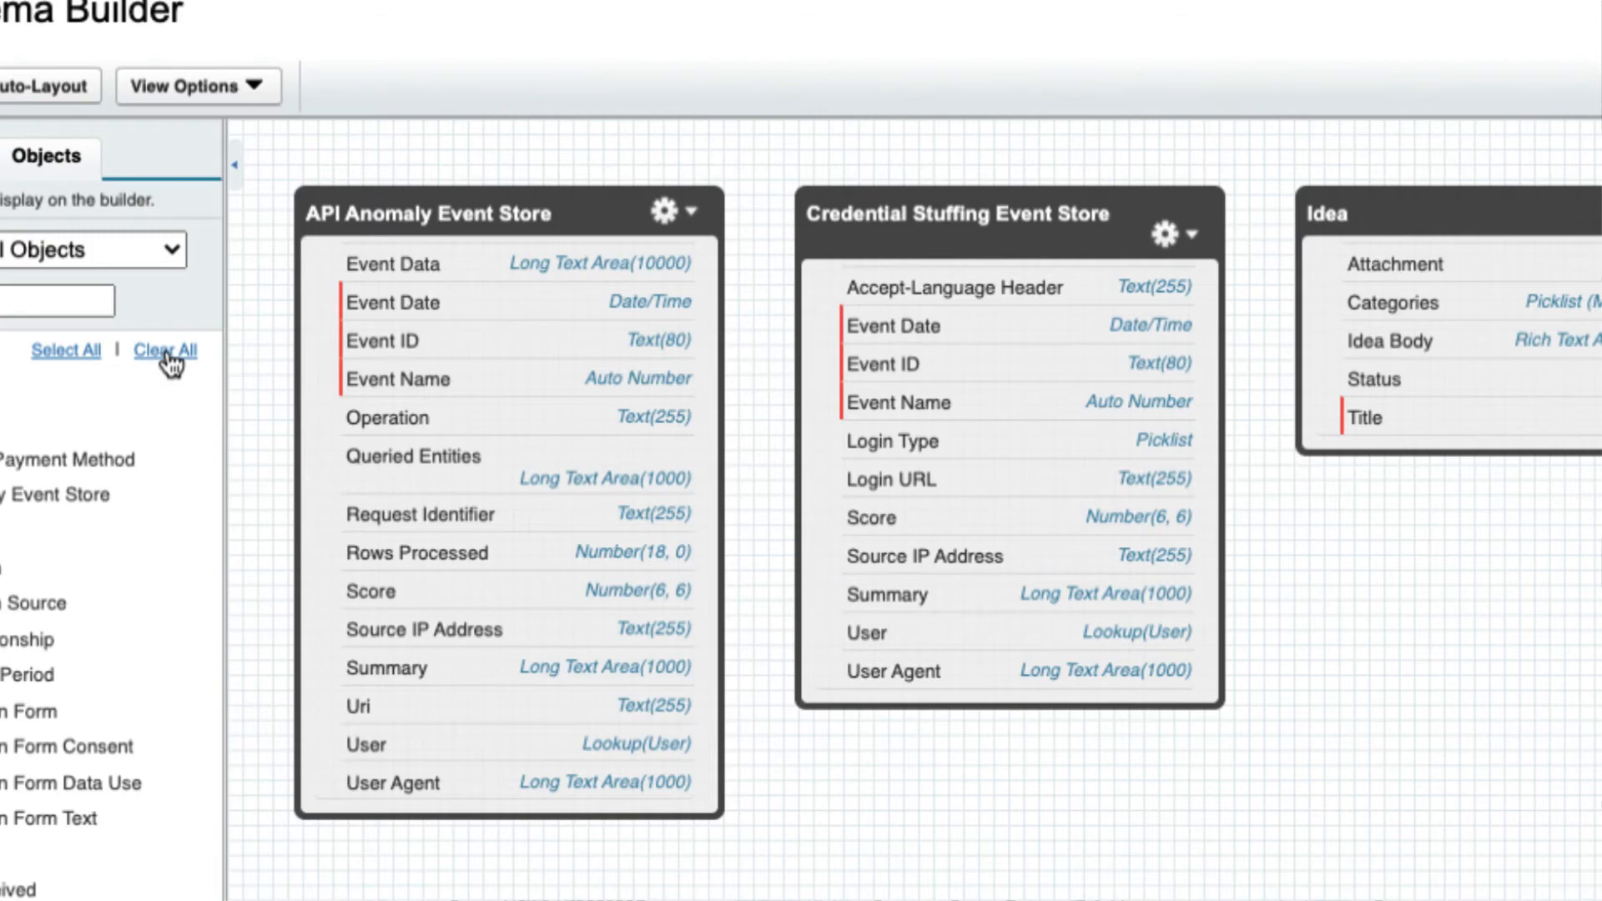
left_click(167, 354)
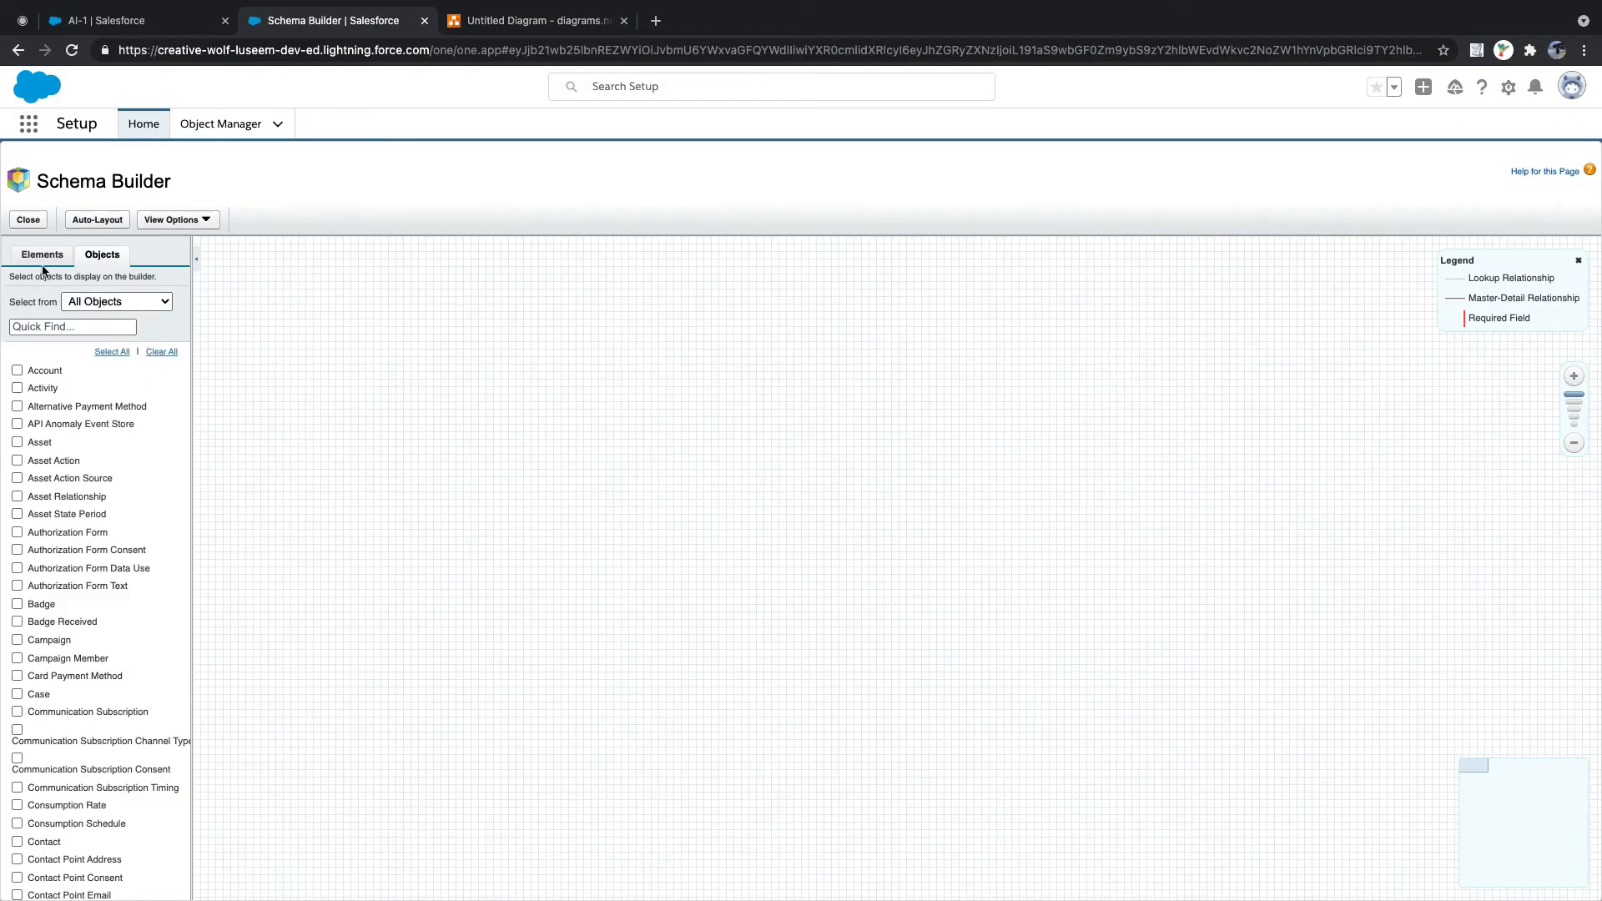
left_click(85, 328)
type("Invoice")
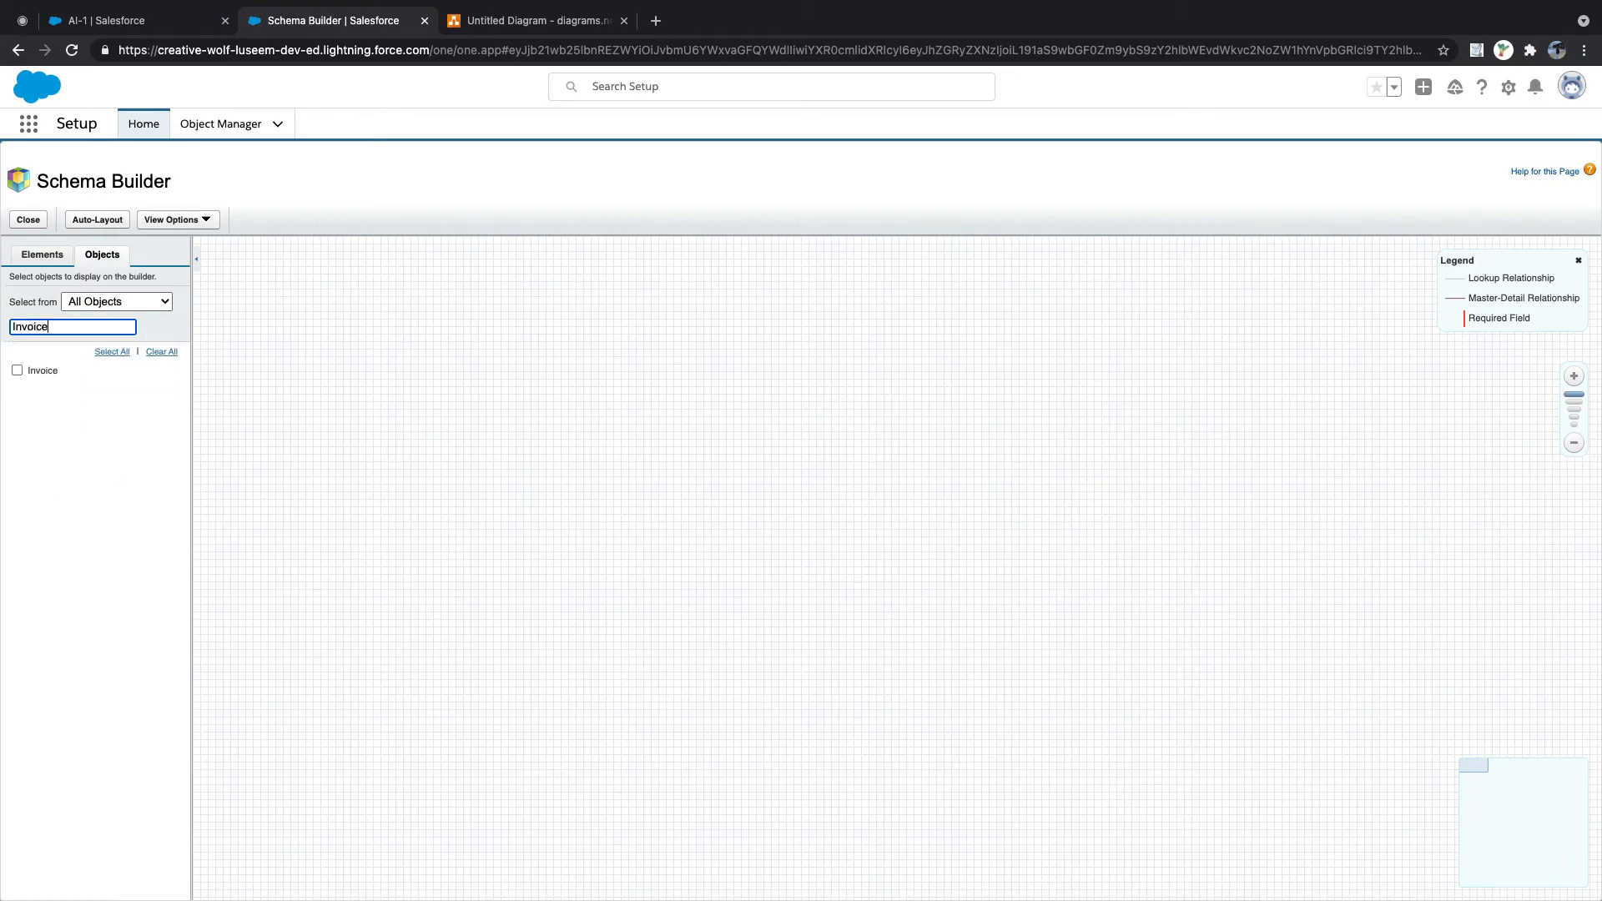
left_click(17, 370)
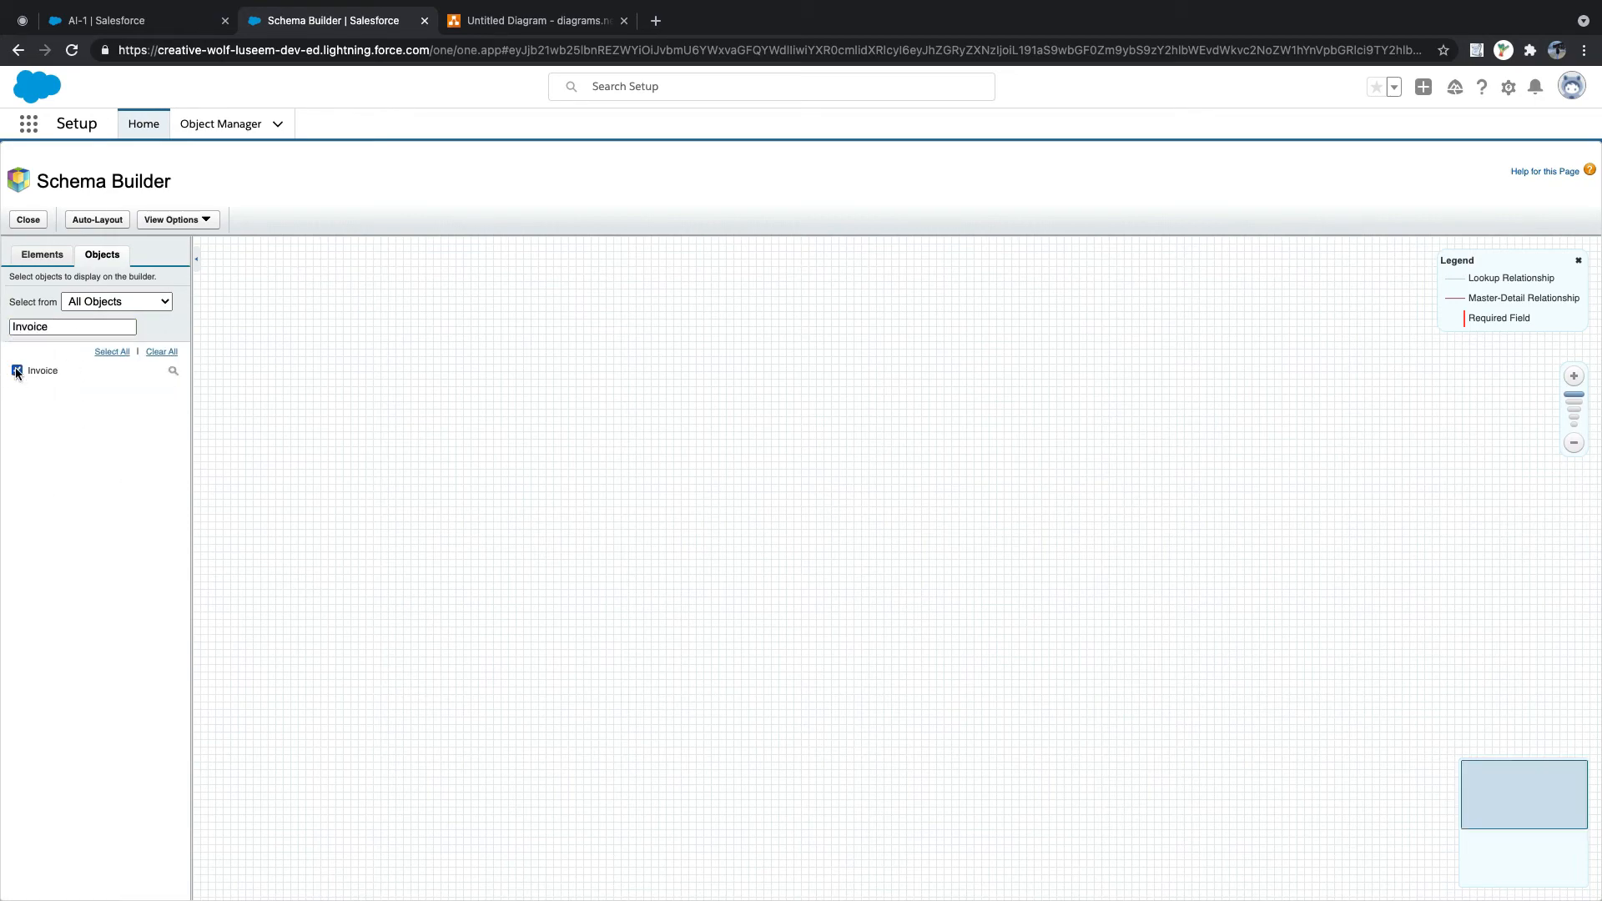
left_click(101, 222)
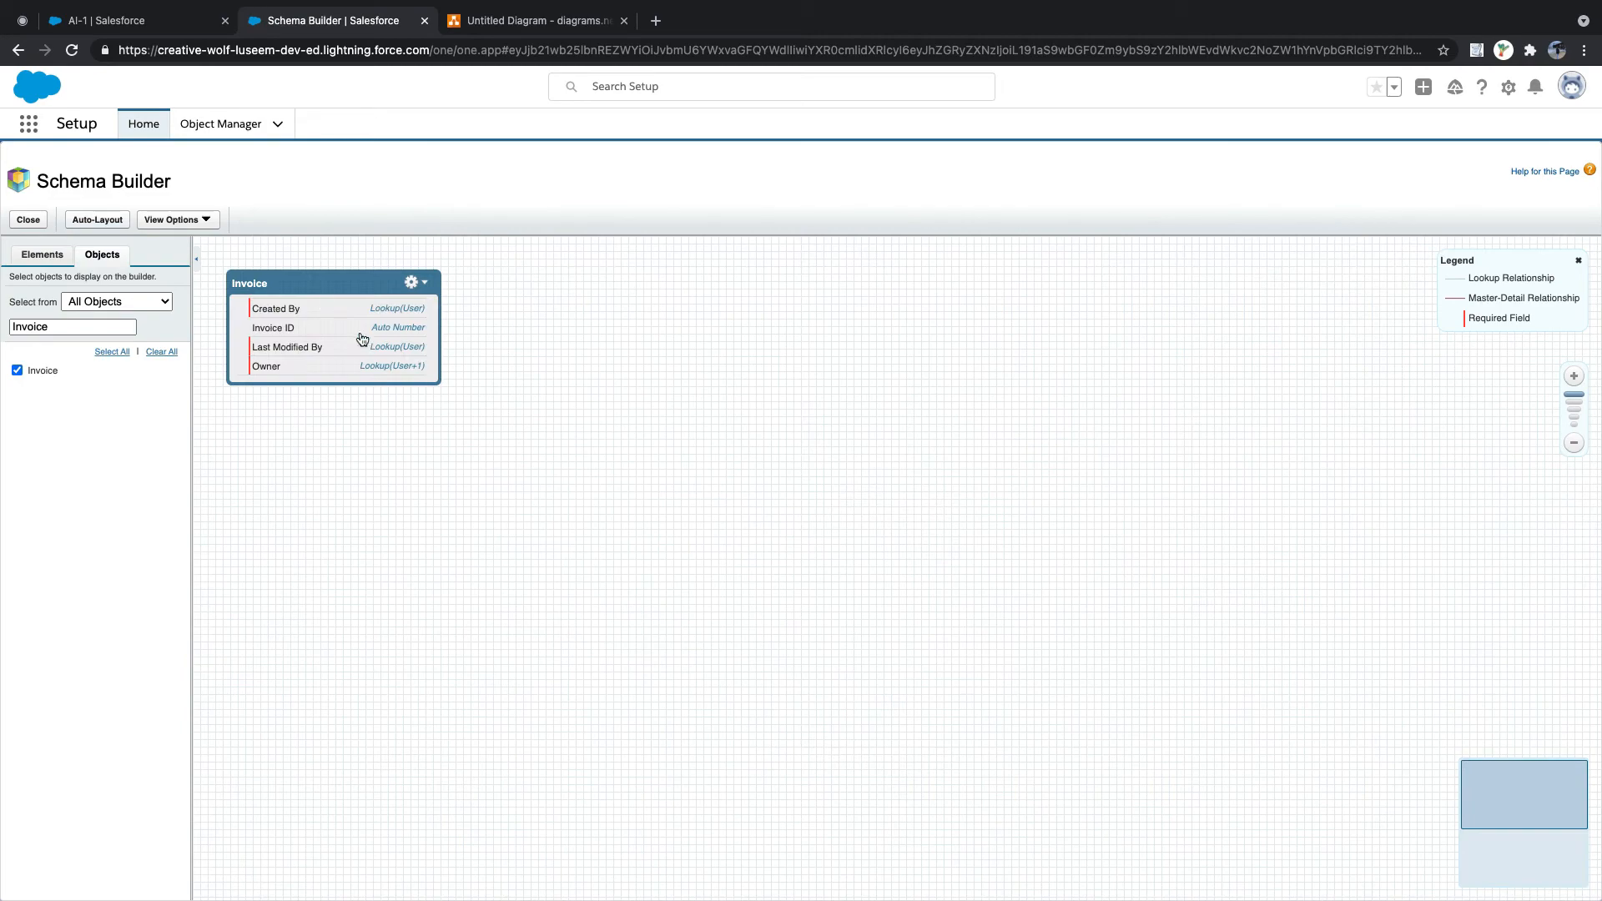
left_click_drag(340, 284, 683, 313)
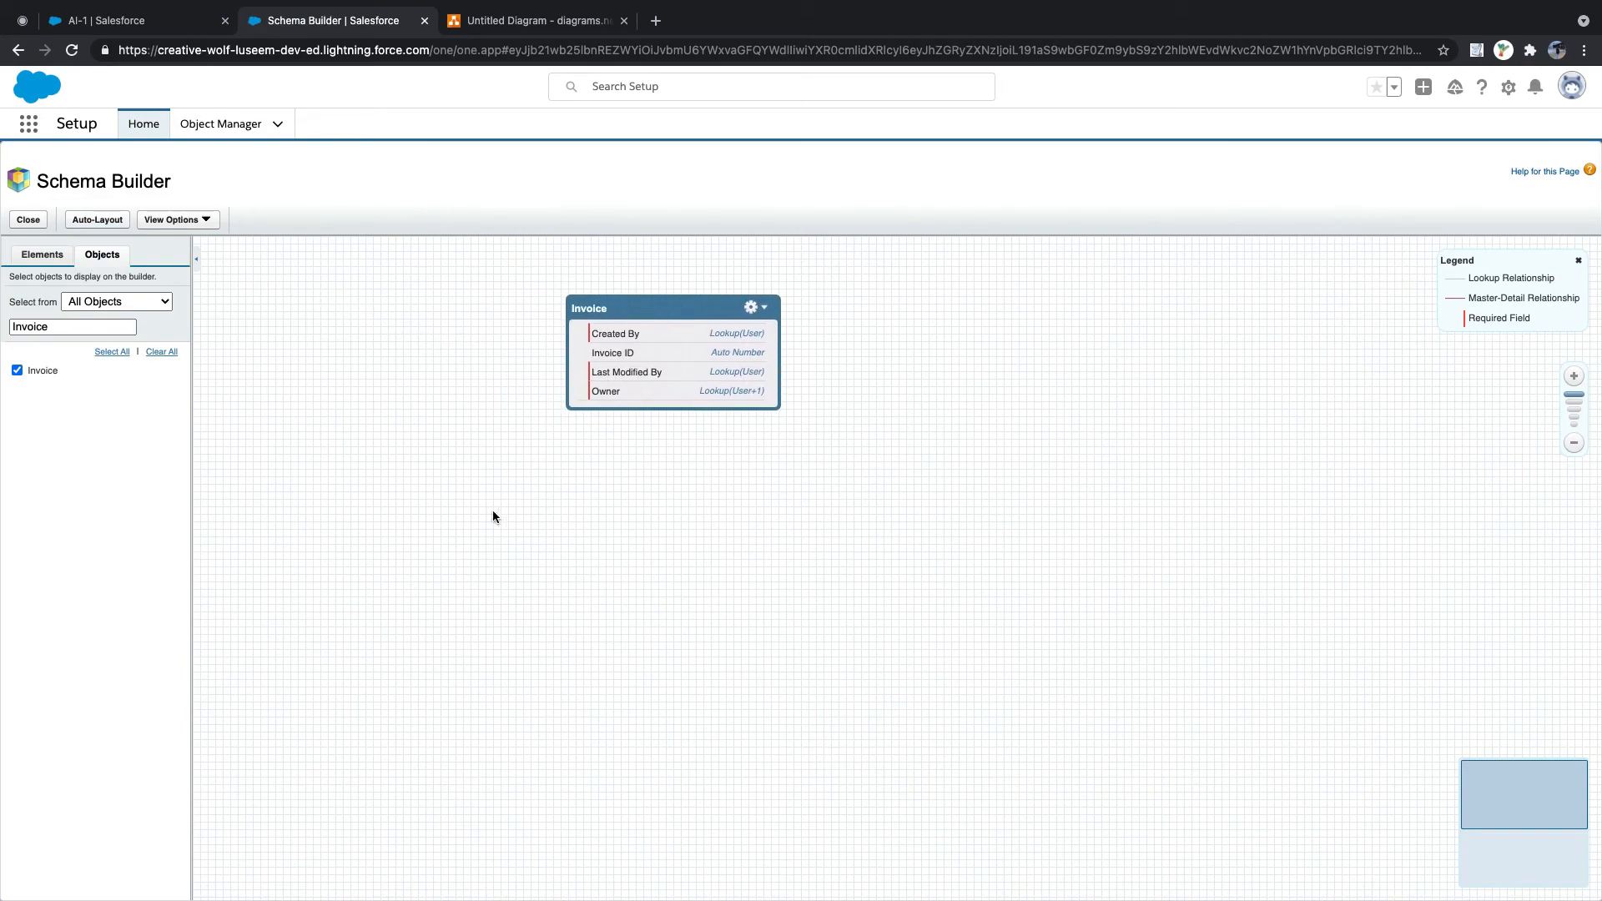
- Add a currency field to the Invoice object with the label Total Due Amount and the name Total_Due_Amount
left_click(43, 255)
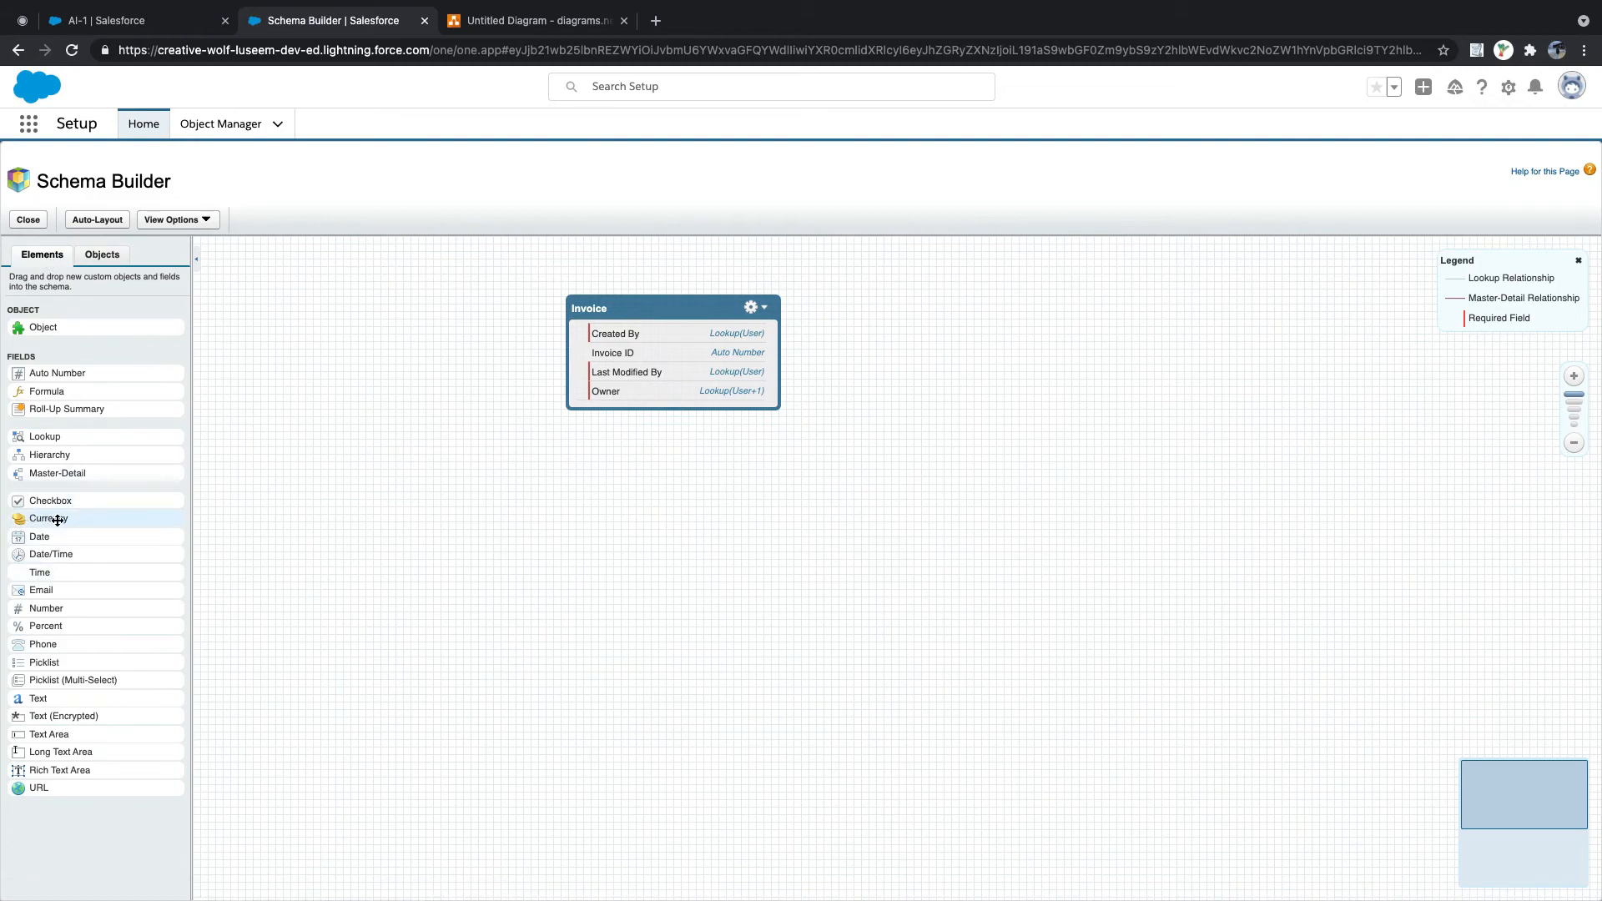
left_click_drag(50, 520, 640, 347)
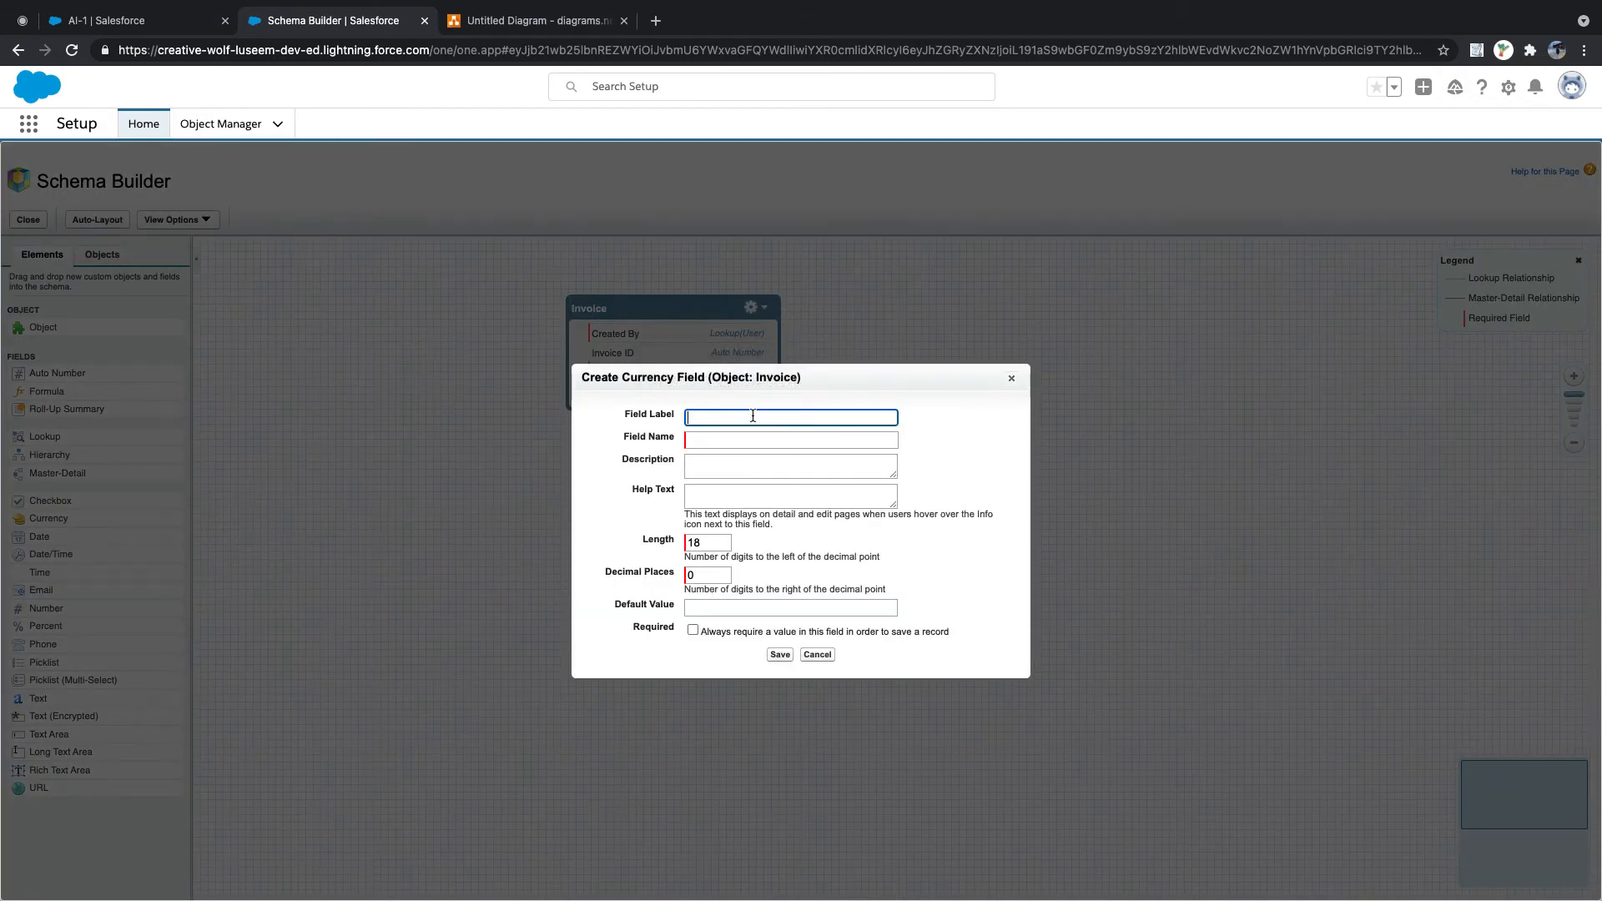
type("Due Amo")
key("BackSpace")
key("BackSpace")
key("BackSpace")
key("BackSpace")
key("BackSpace")
key("BackSpace")
key("BackSpace")
key("Tab")
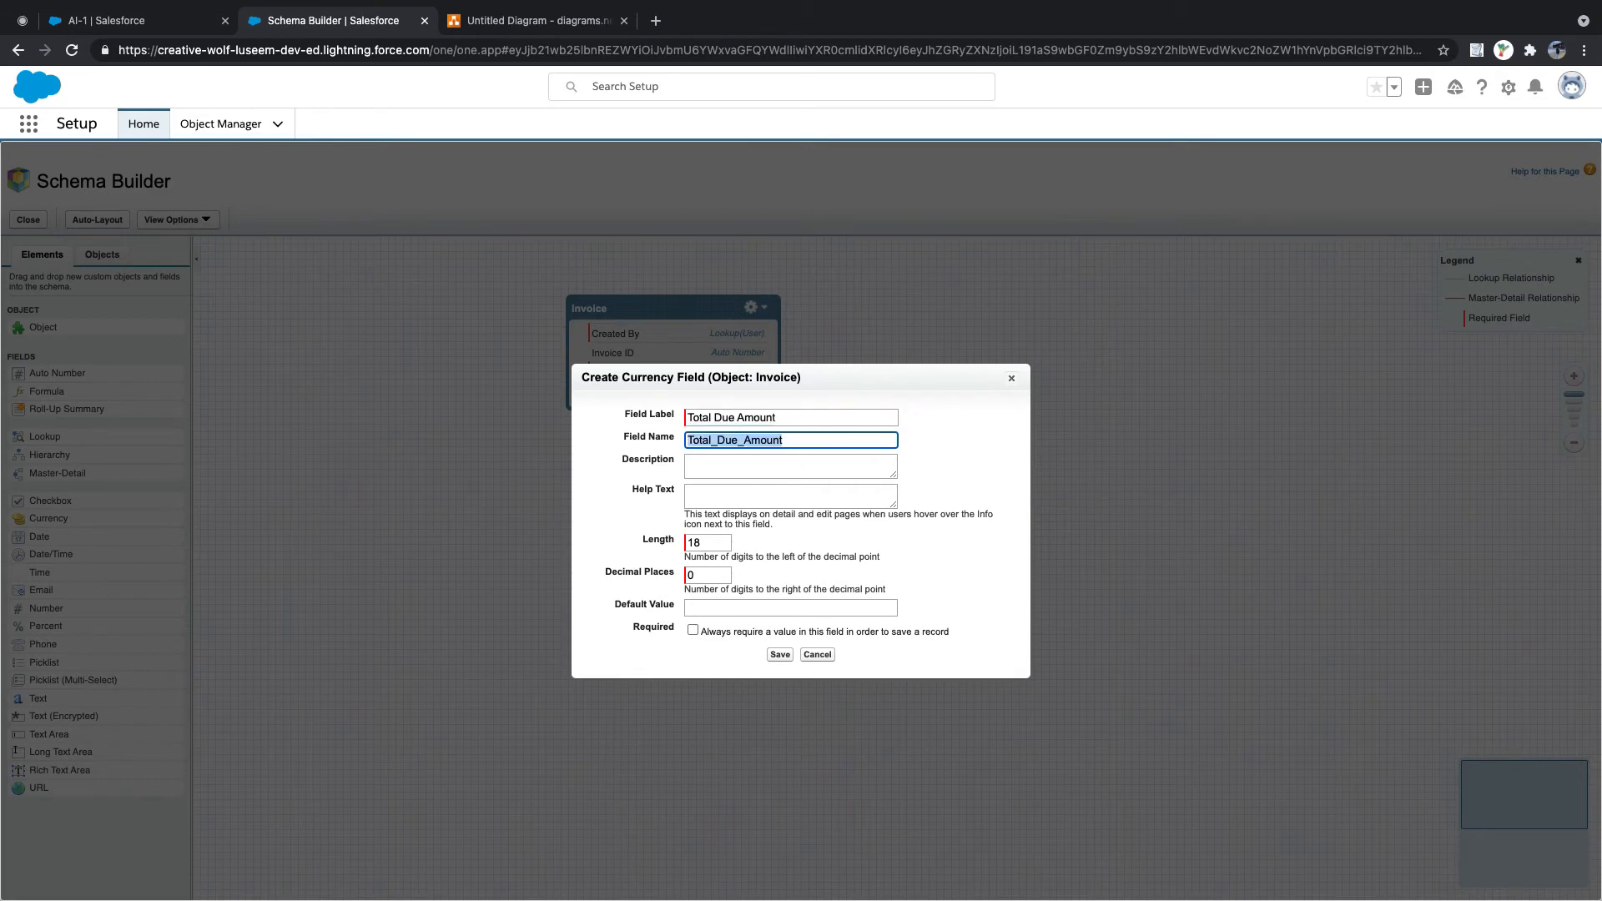
- Set the currency field's length to 8 and decimal places to 2, and save the field
left_click_drag(704, 543, 683, 538)
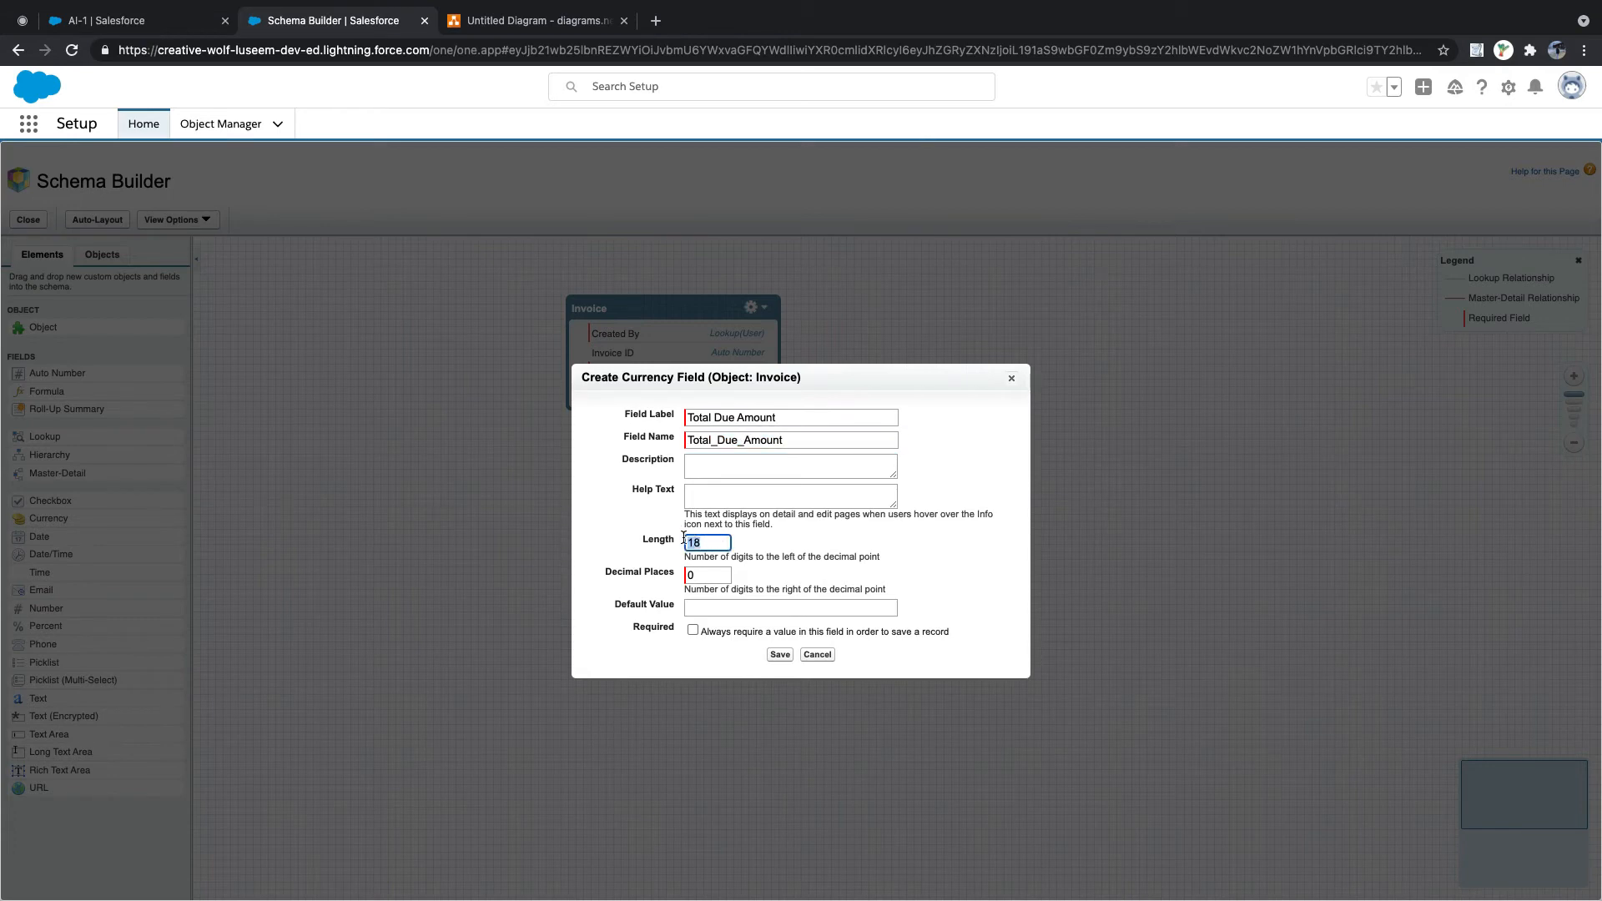
type("1")
left_click_drag(708, 575, 686, 574)
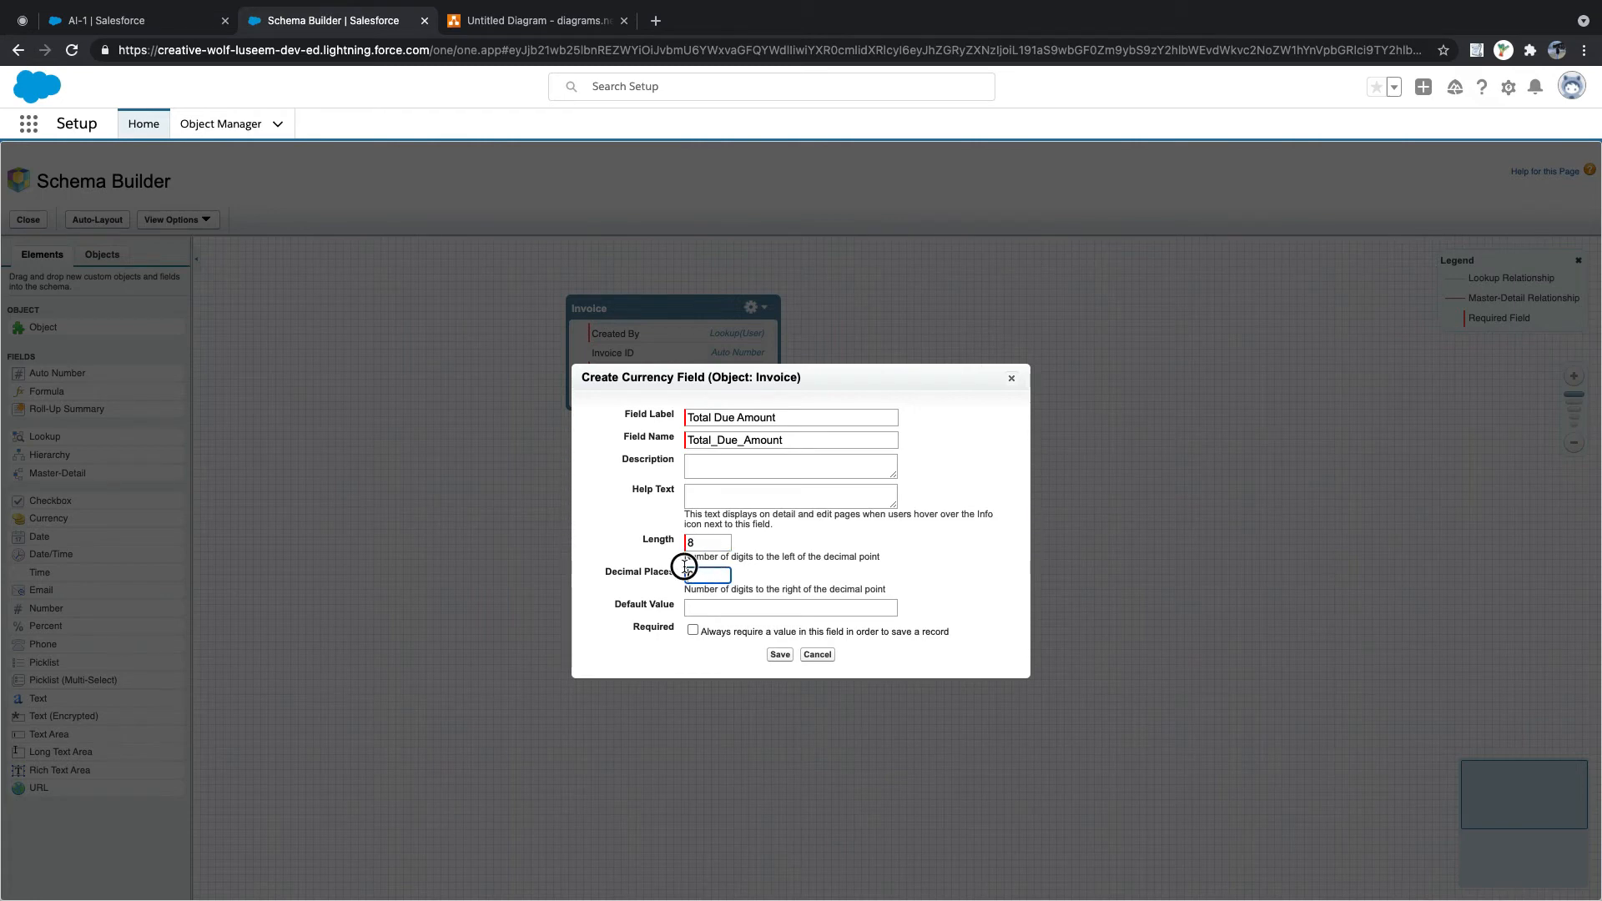
type("2")
left_click(778, 655)
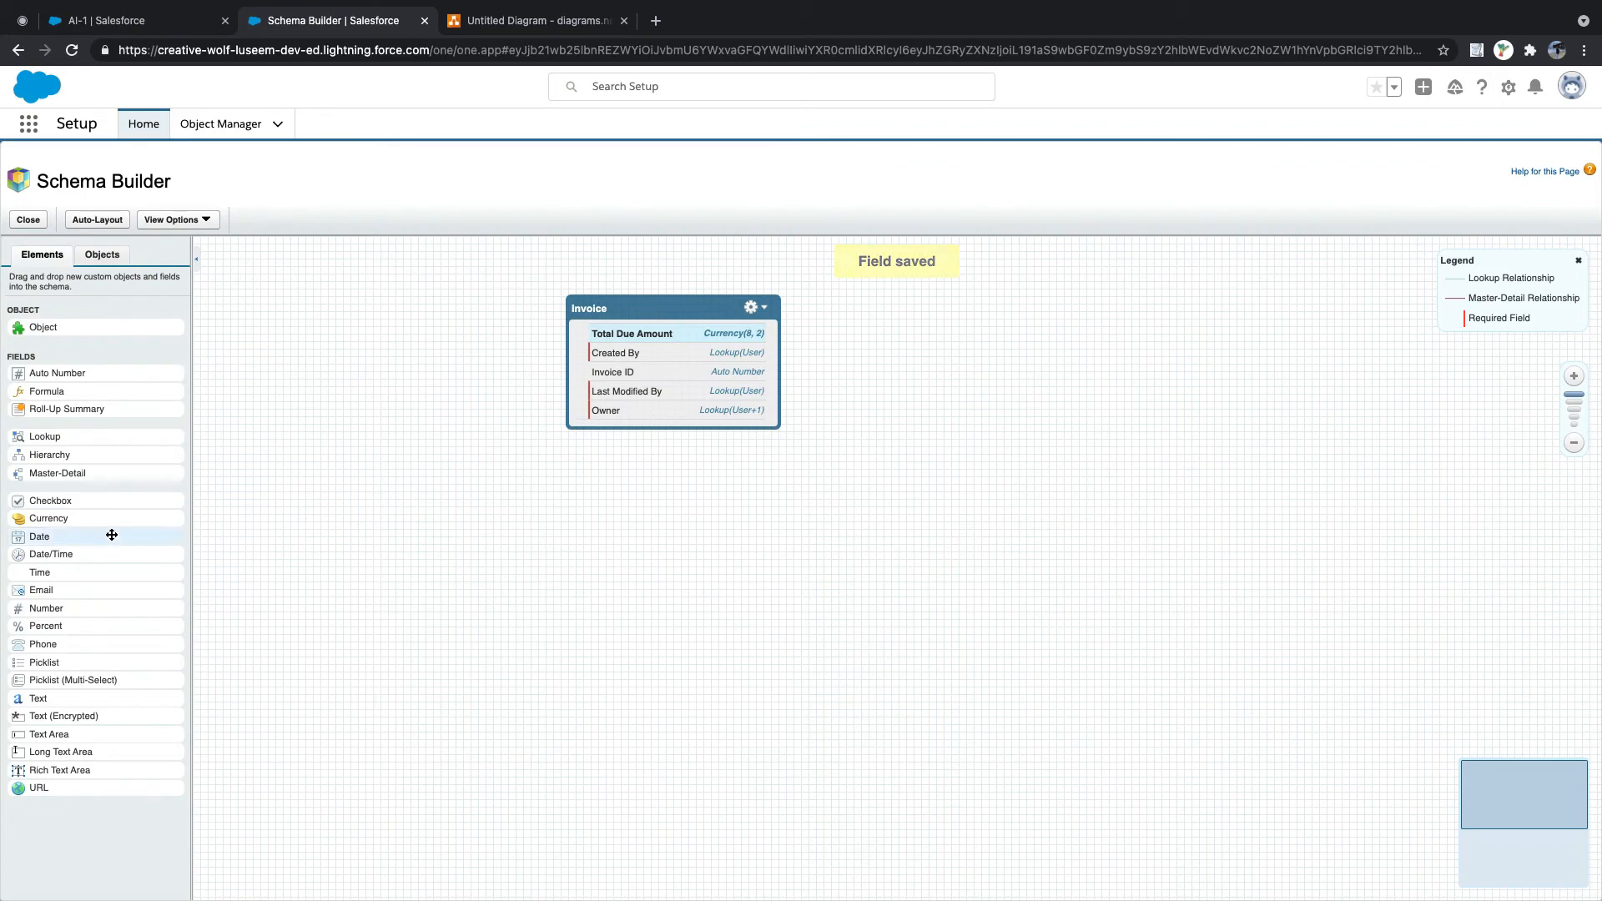
- Add a date field labelled Due Date to the Invoice object and save it
left_click_drag(111, 536, 674, 389)
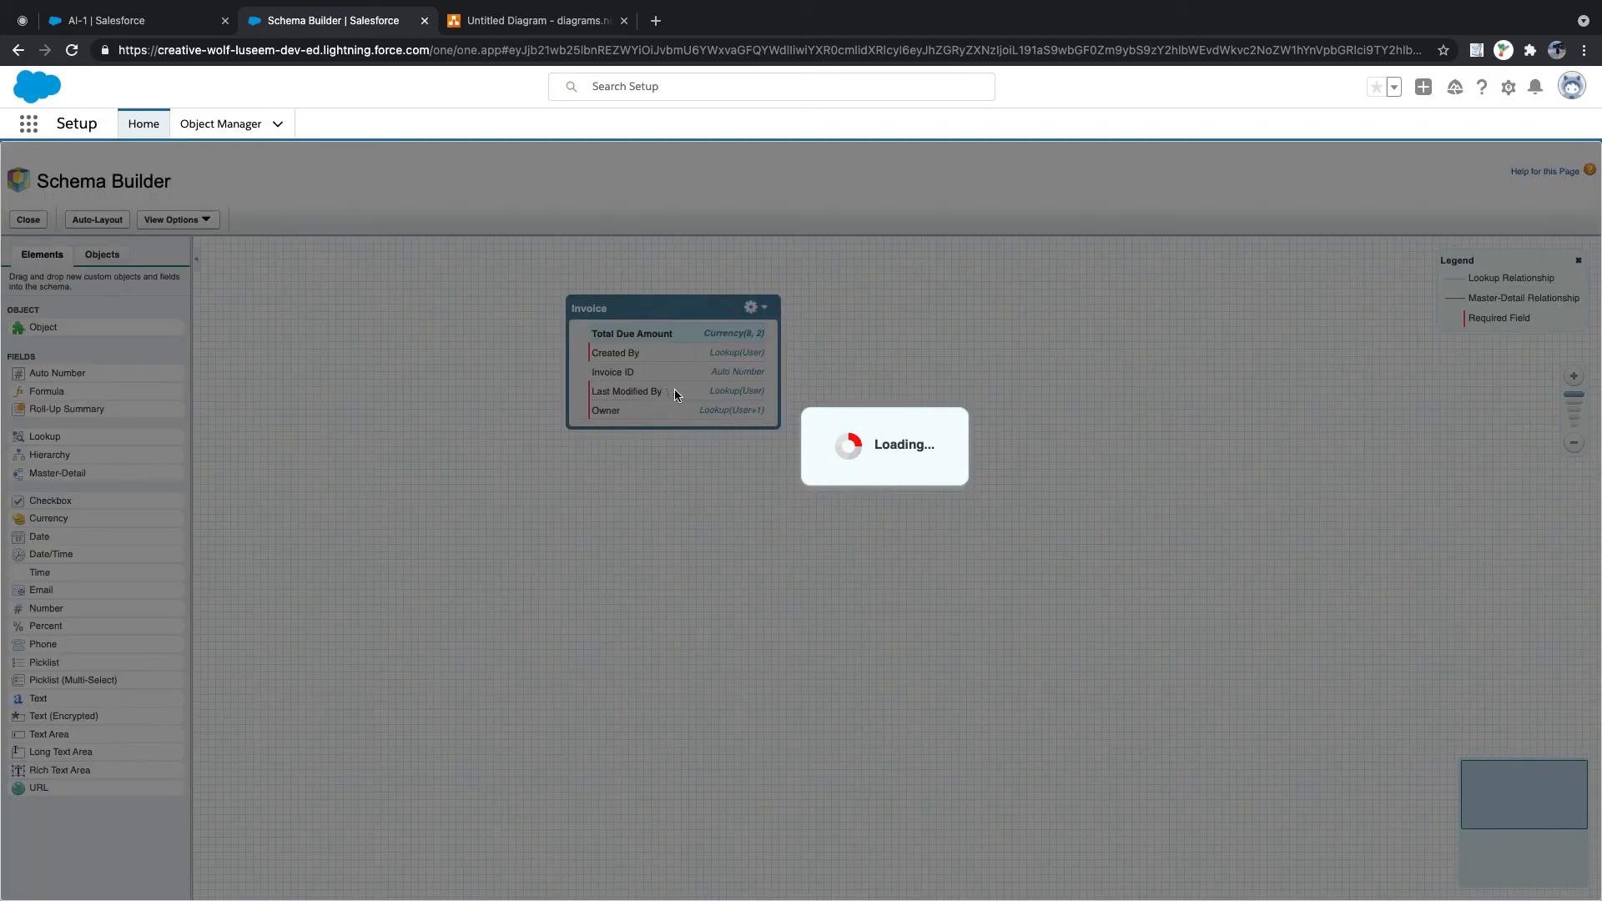
type("Due Date")
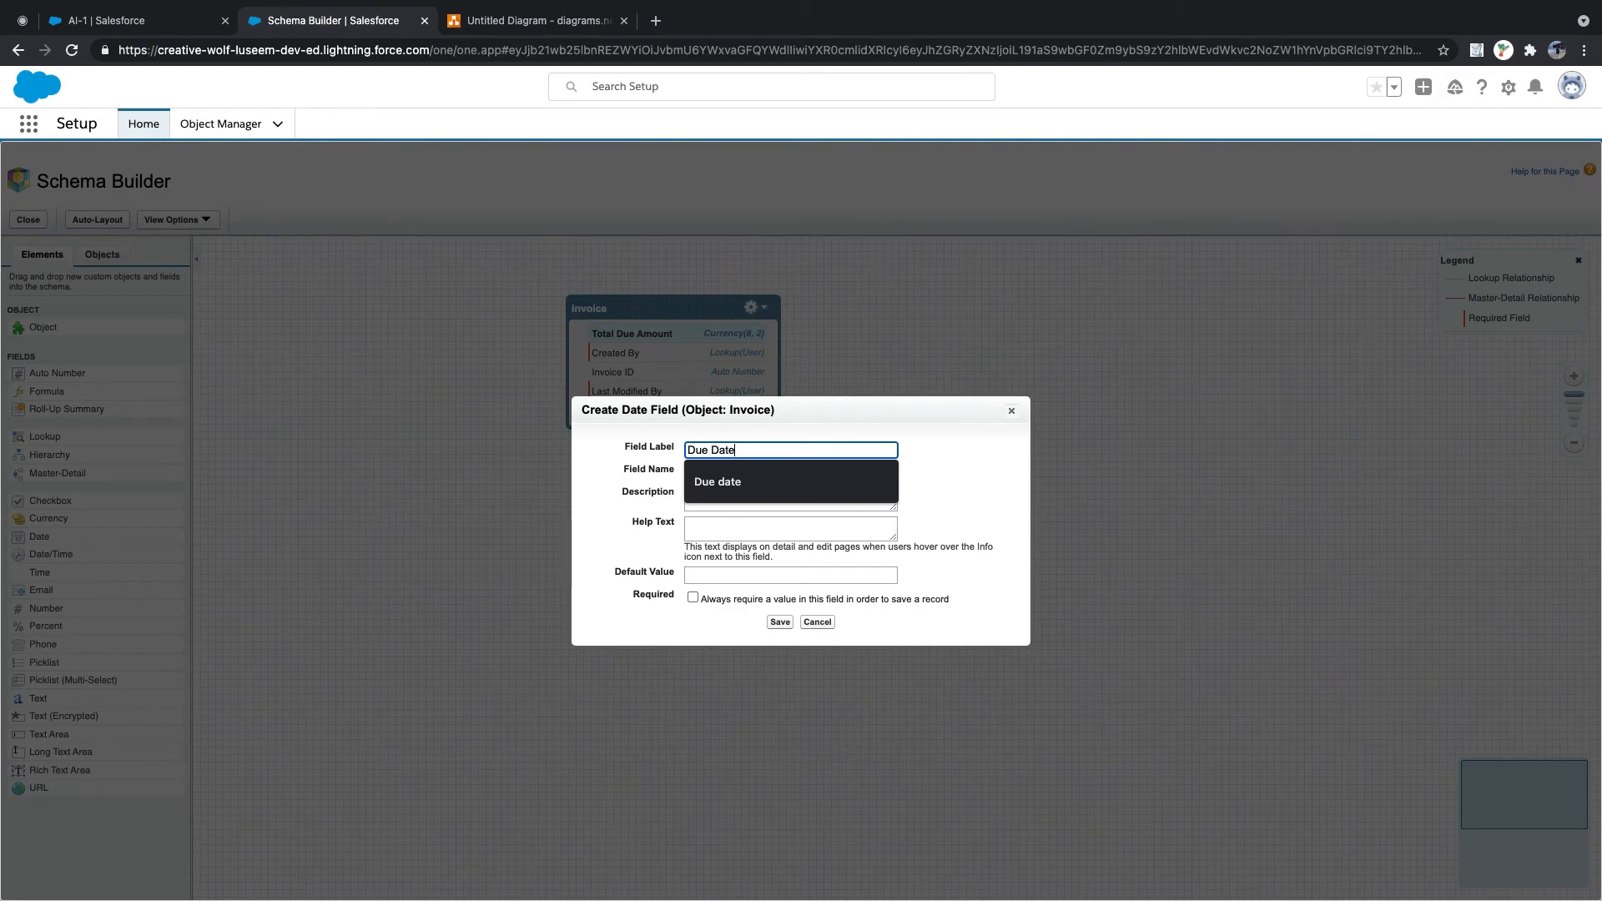
key("Tab")
left_click(780, 623)
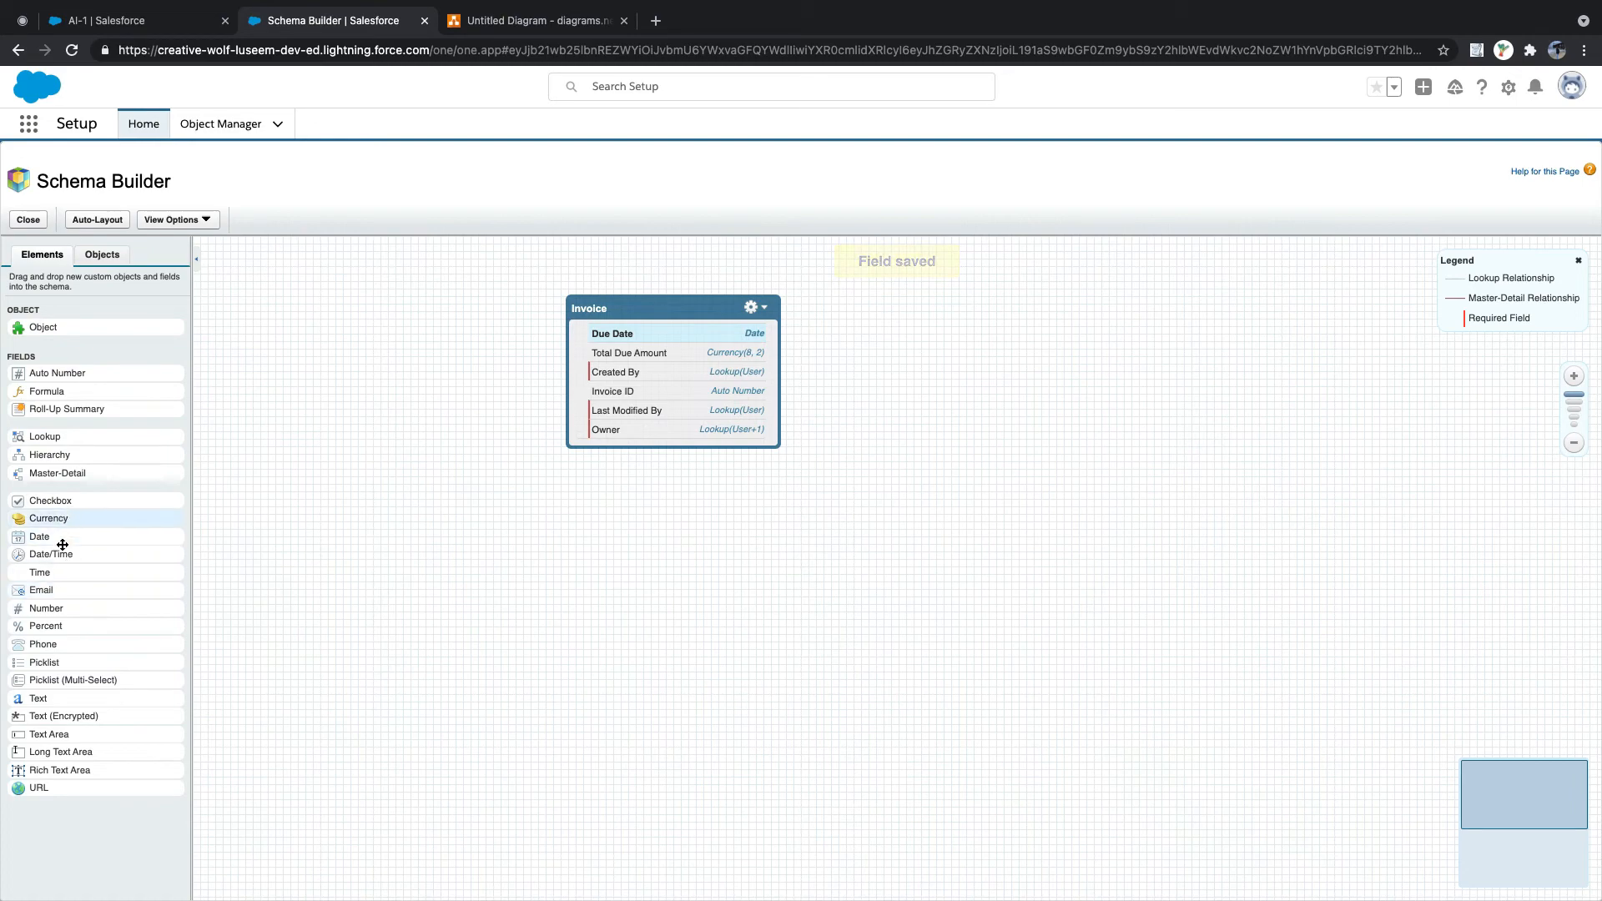
- Add a date field to the Invoice object with the label Start Date and the name Start_Date, and save it
left_click_drag(63, 544, 660, 415)
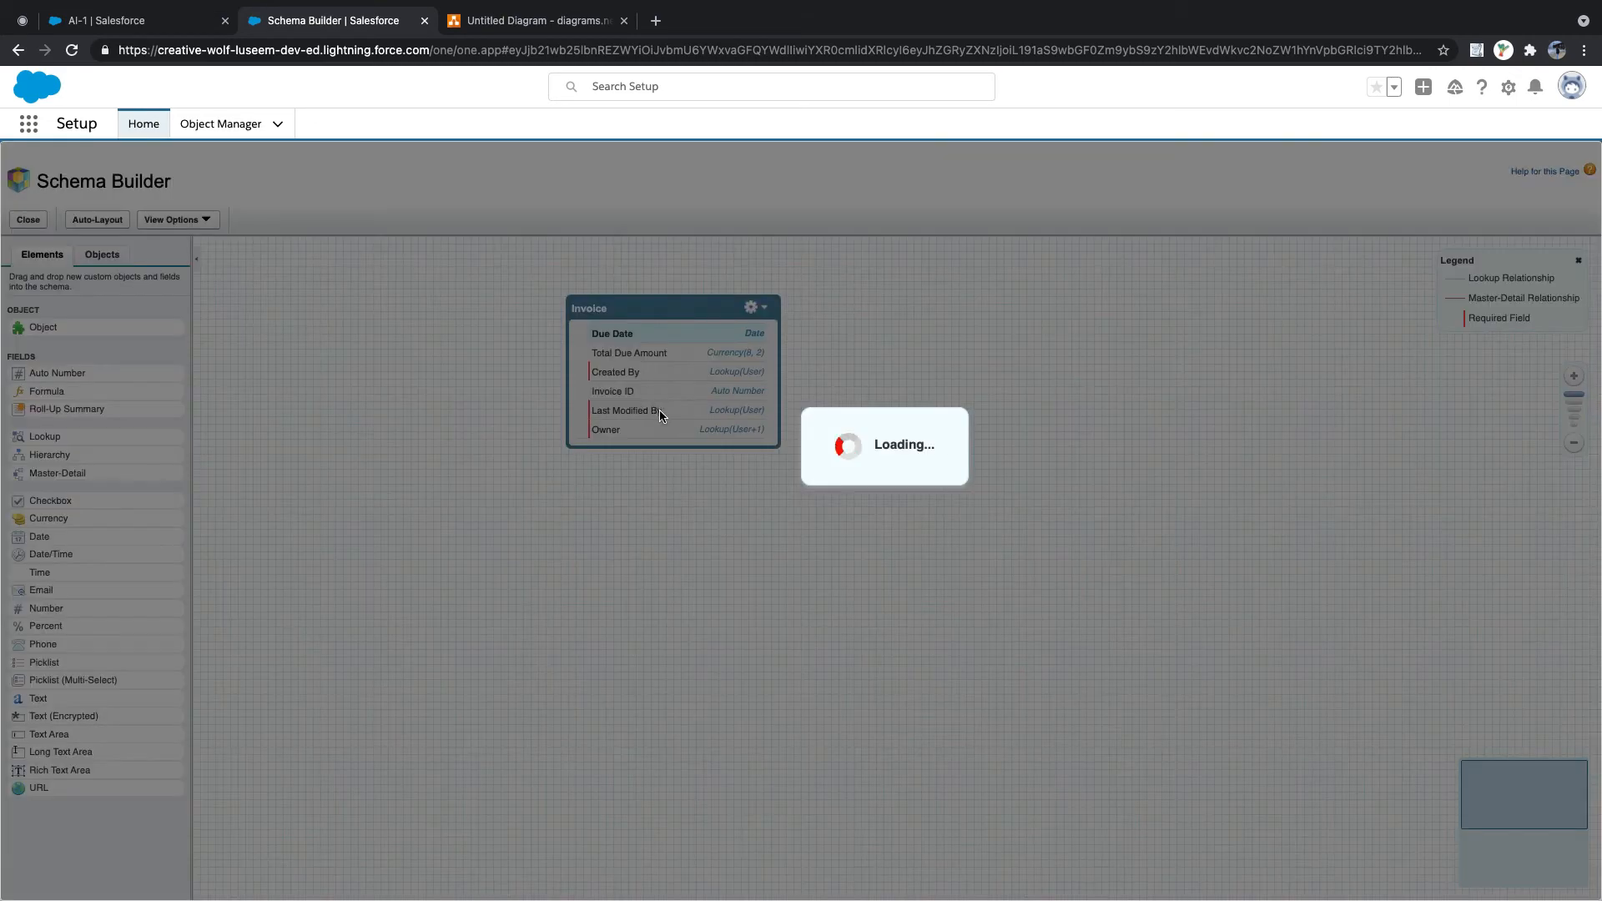
type("Start Date")
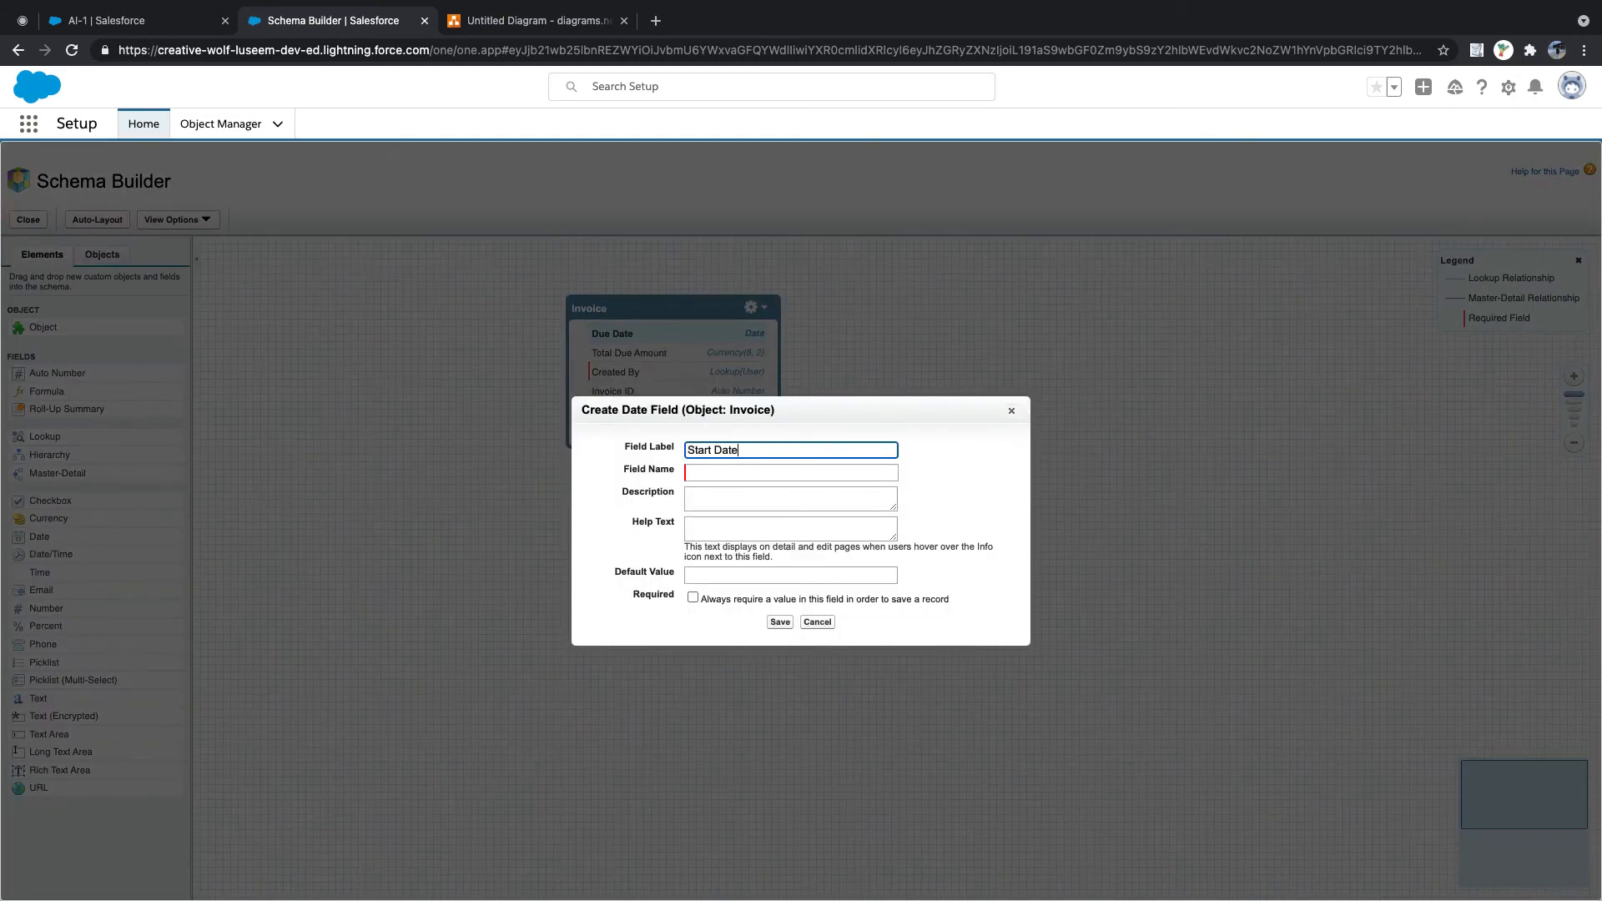
key("Tab")
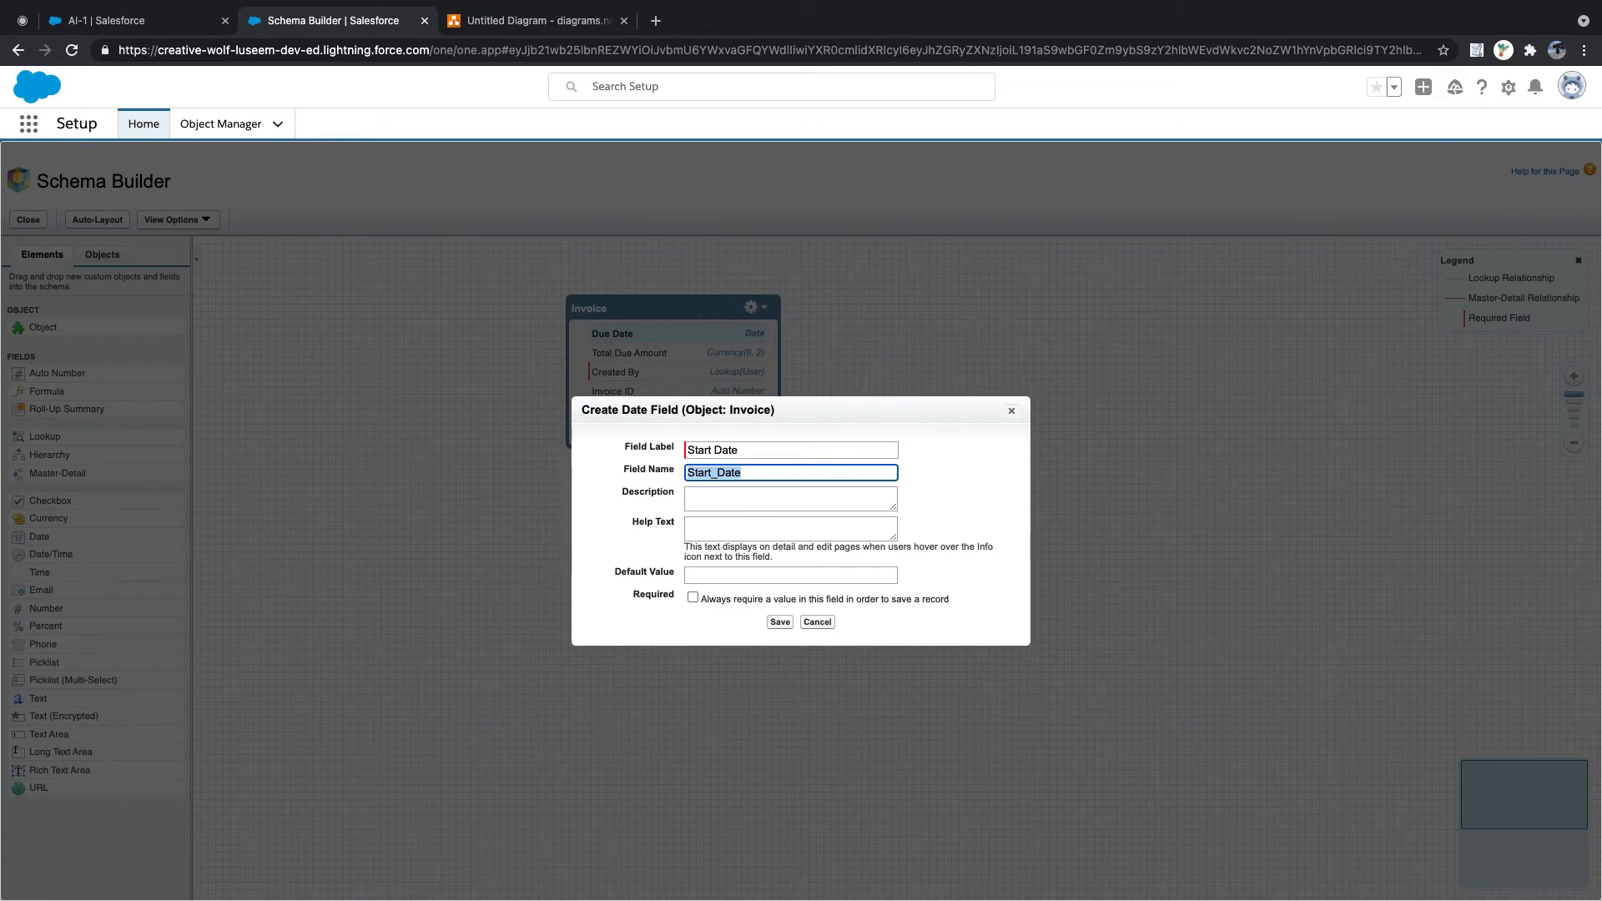
left_click(778, 621)
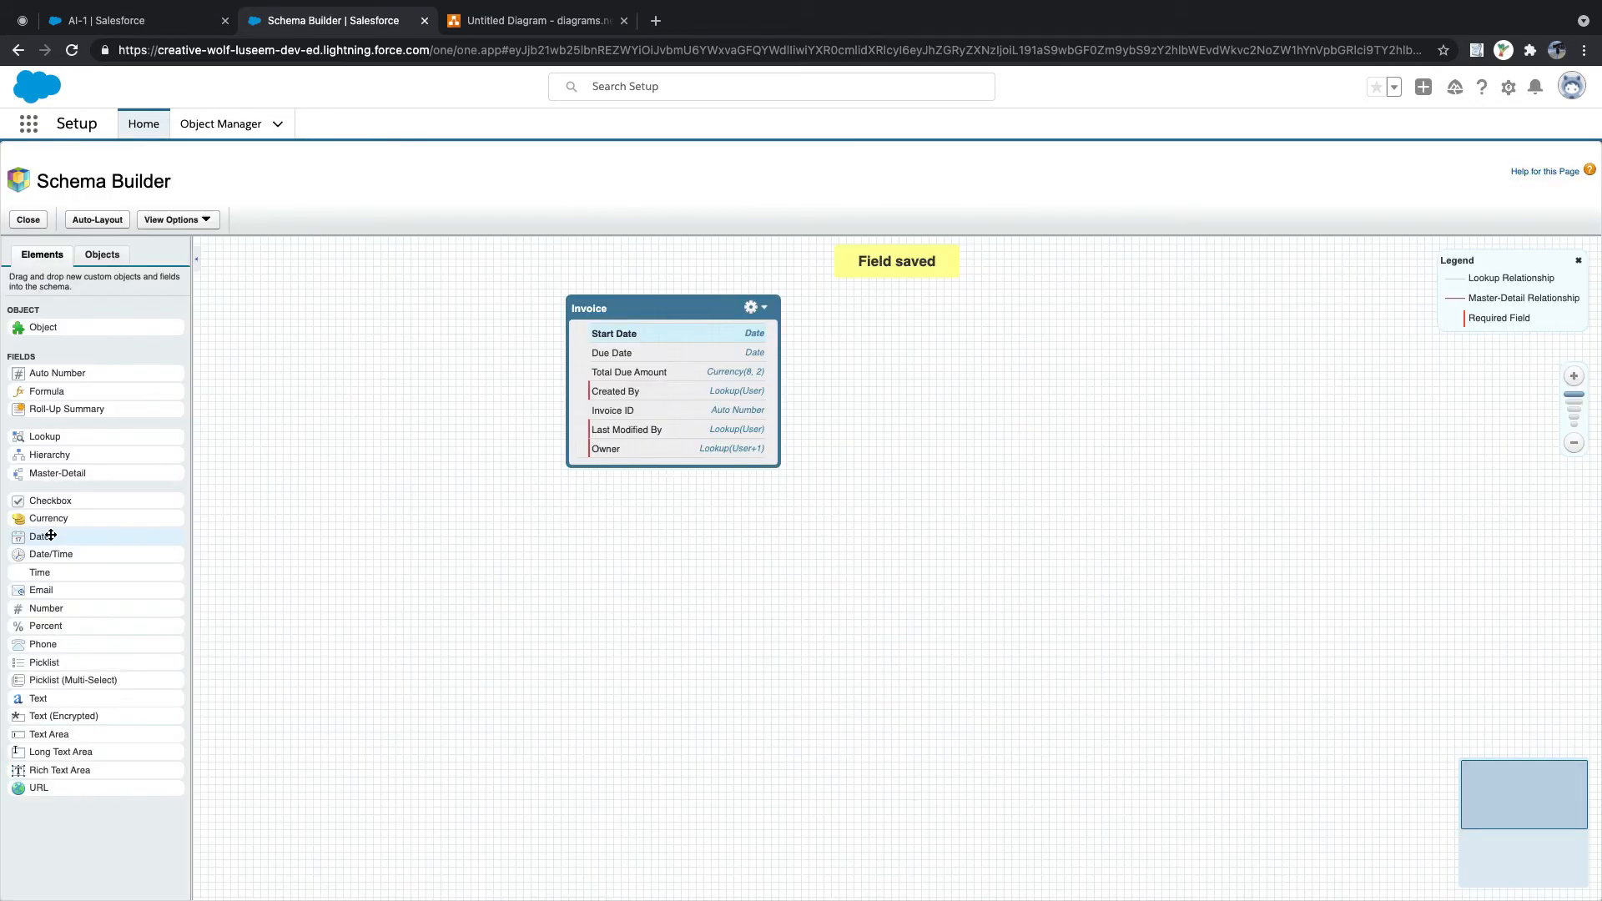
- Add a date field to the Invoice object with the label End Date, capitalising both words, and save it
left_click_drag(39, 537, 661, 352)
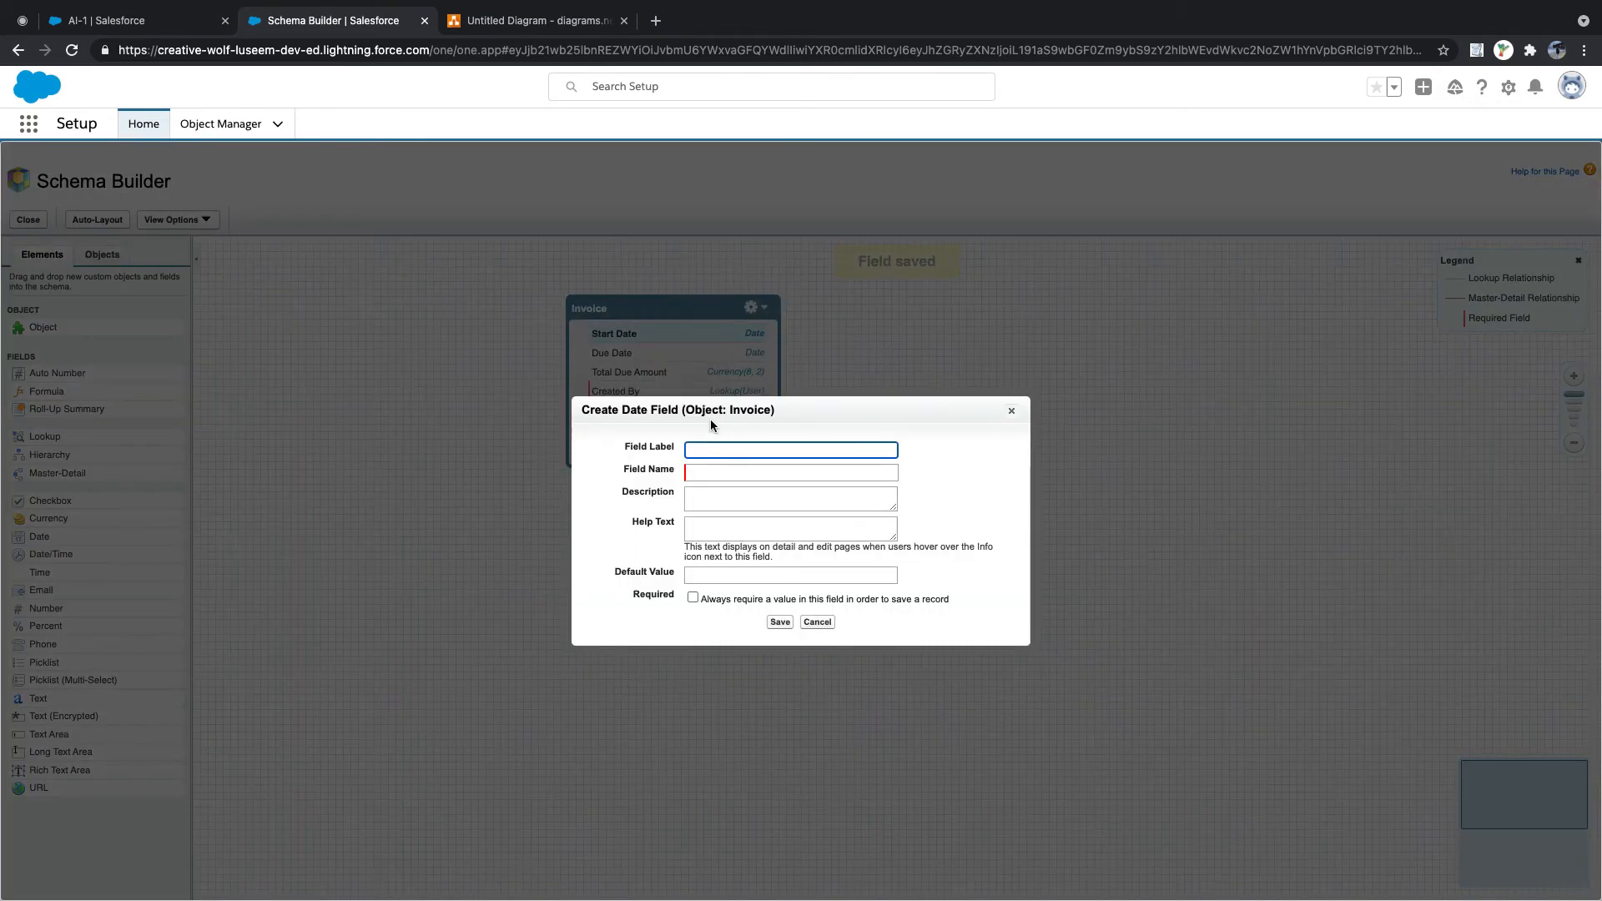
key("Tab")
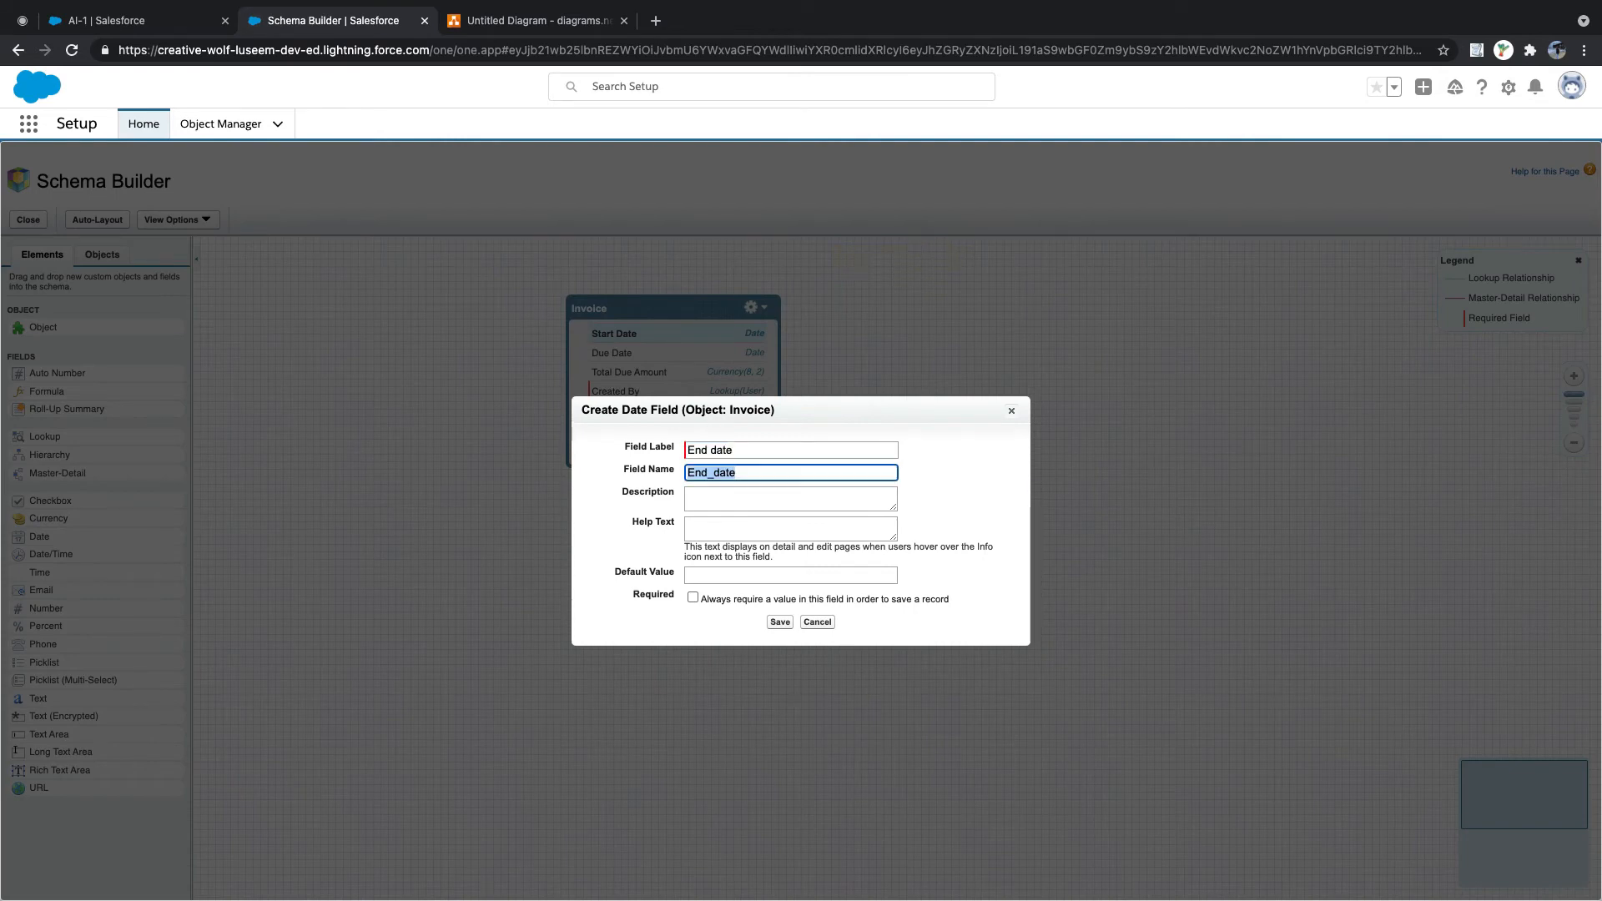
left_click_drag(718, 448, 722, 449)
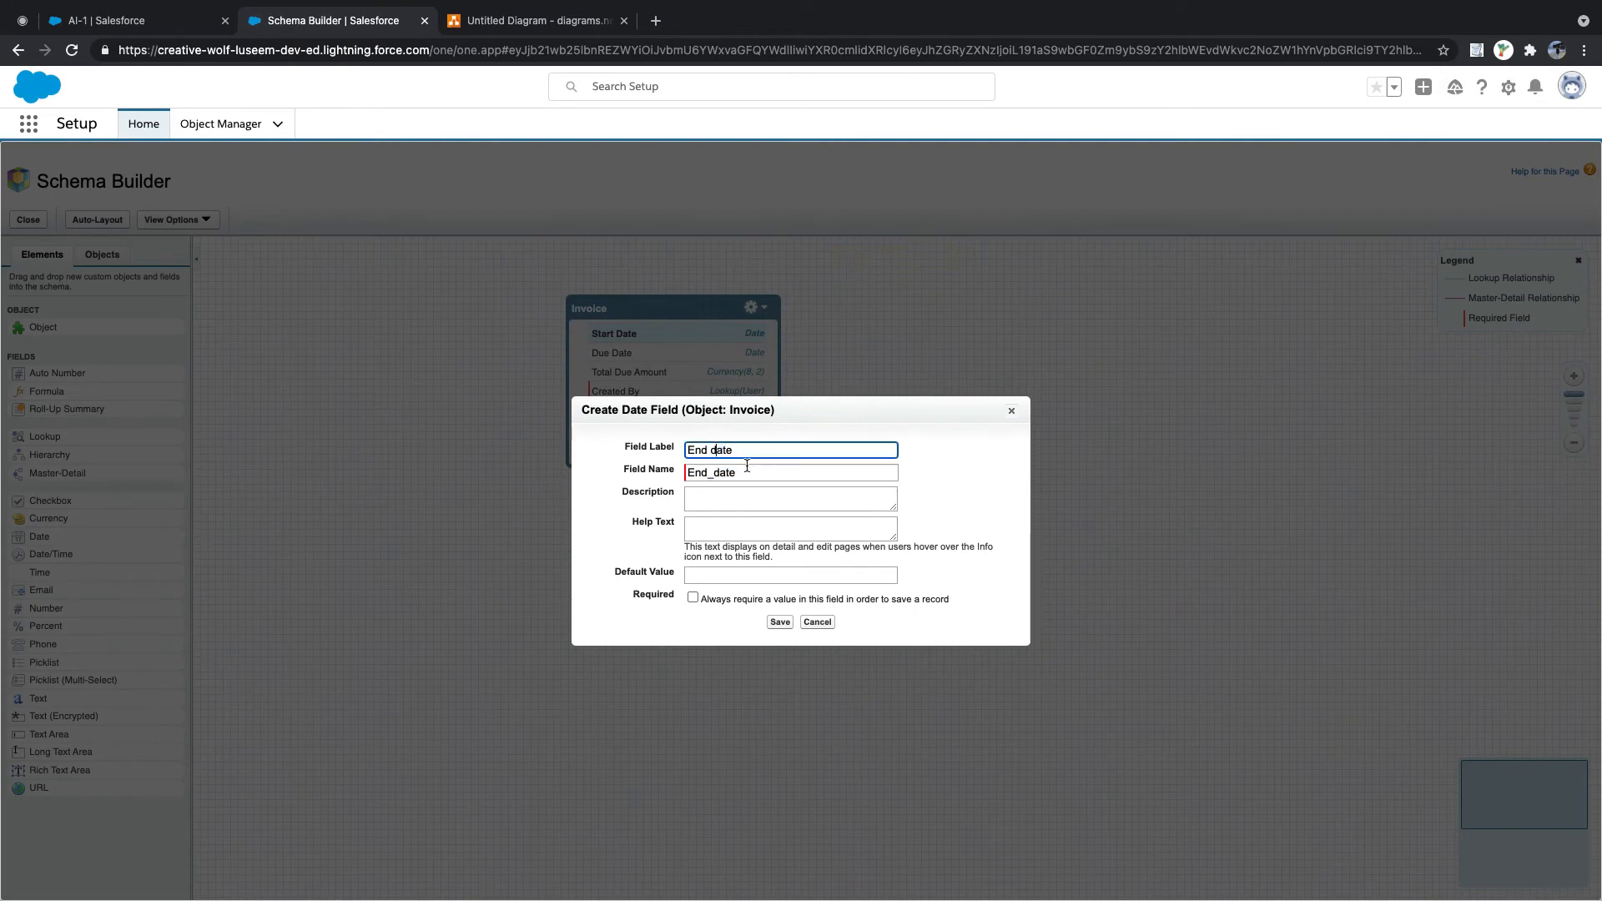
key("BackSpace")
type("D")
left_click(716, 471)
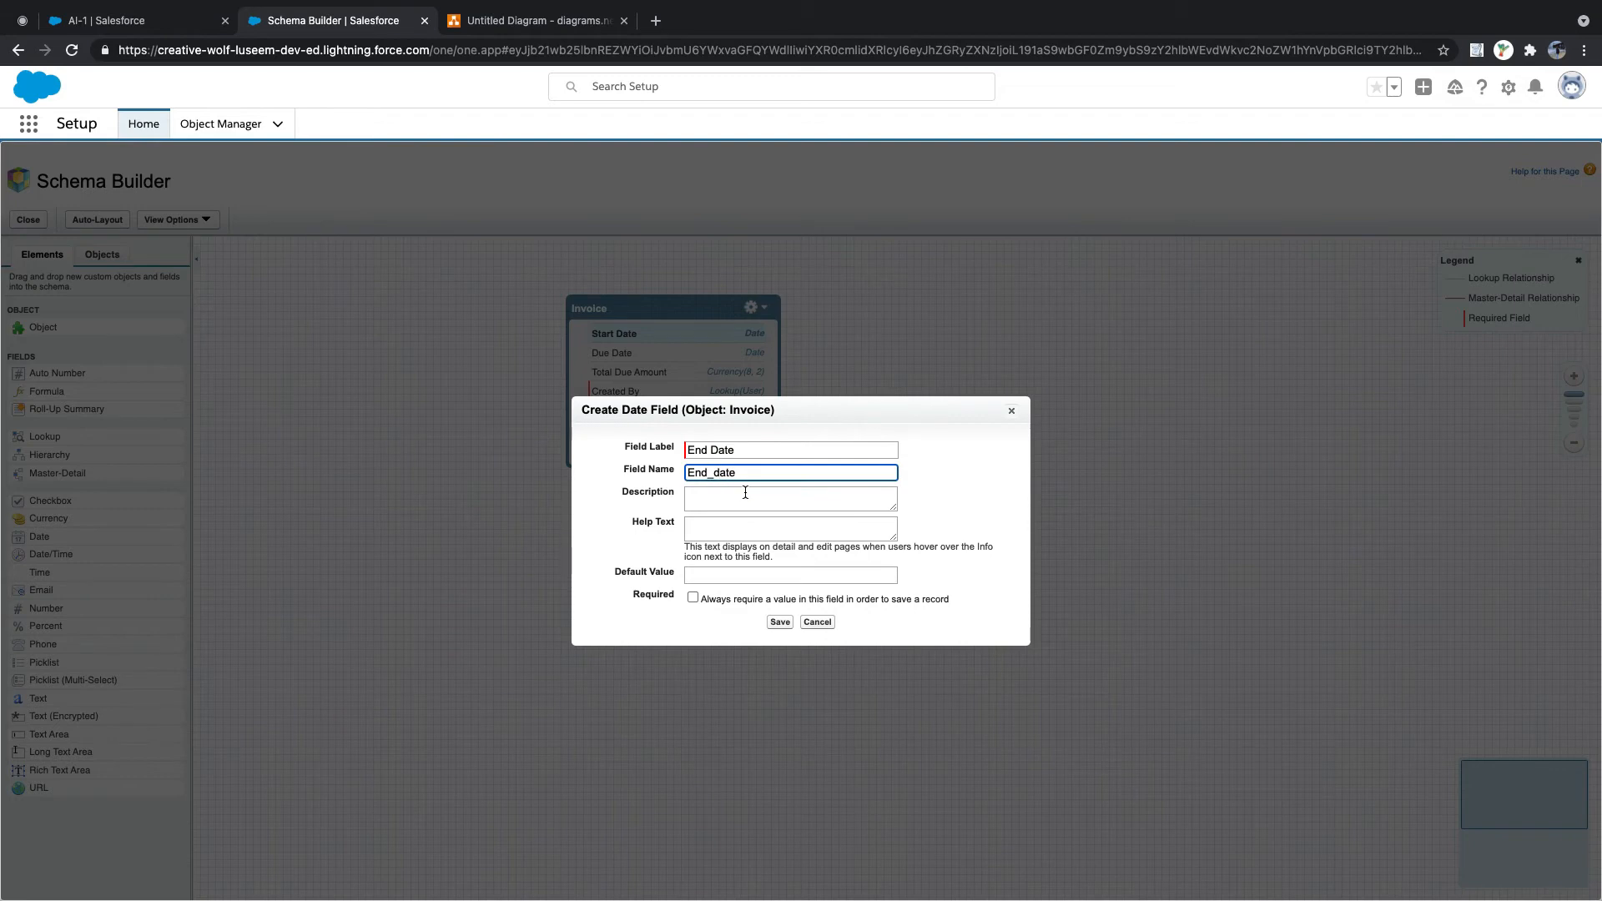
left_click(779, 622)
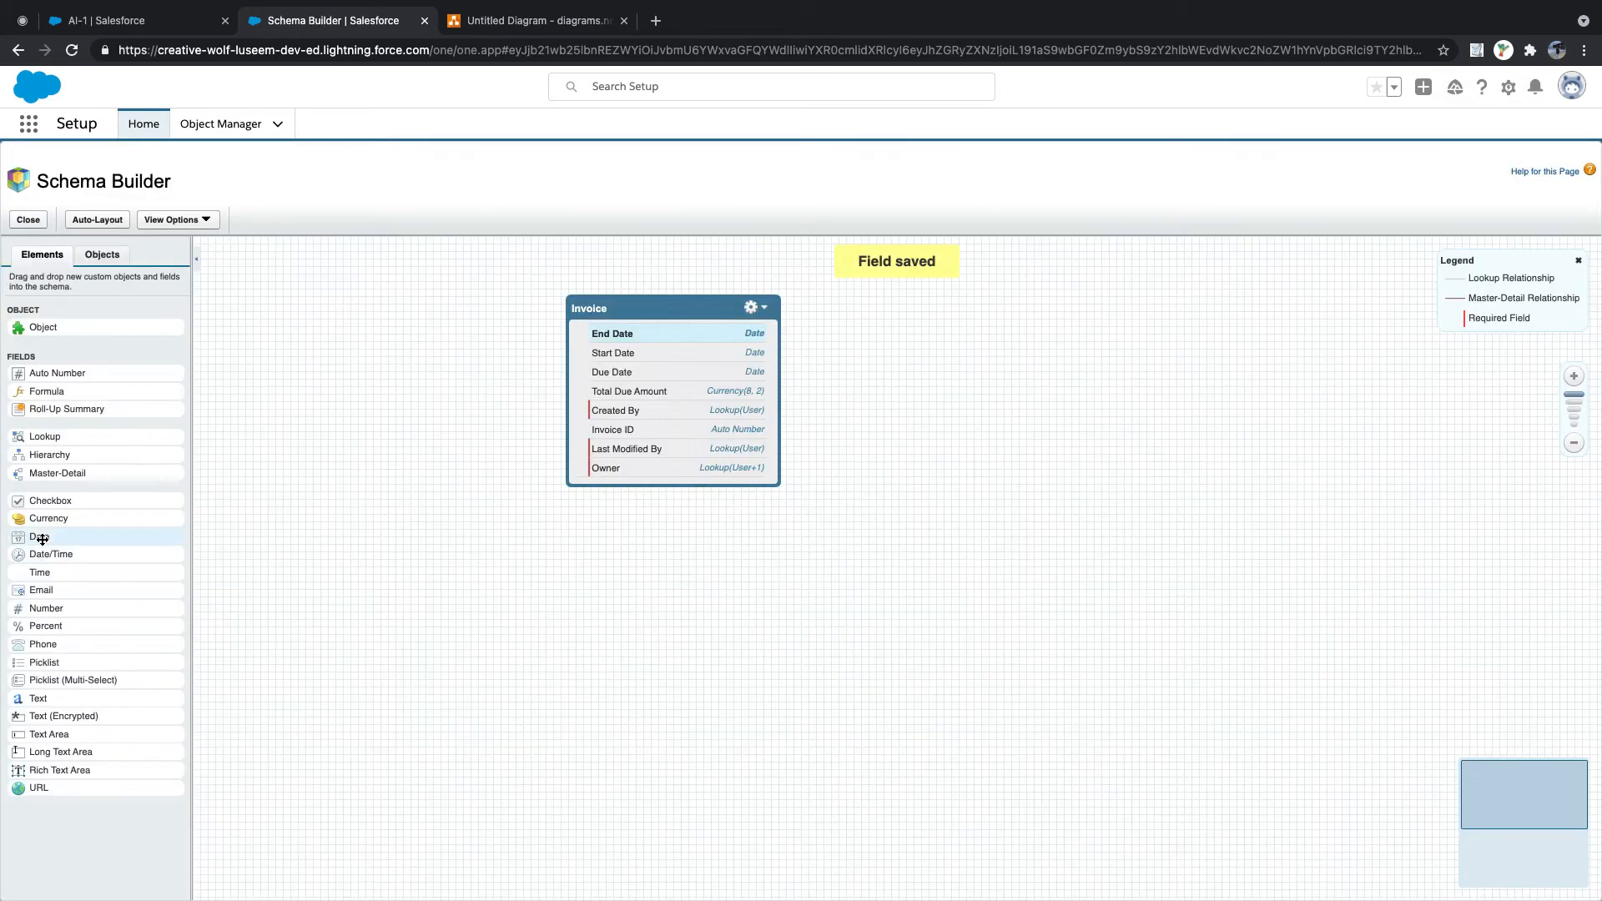
- Add a currency field to the Invoice object with the label Last Invoice Amount and the name Last_Invoice_Amount, keeping the default length and decimals, and save it
left_click_drag(42, 518, 706, 405)
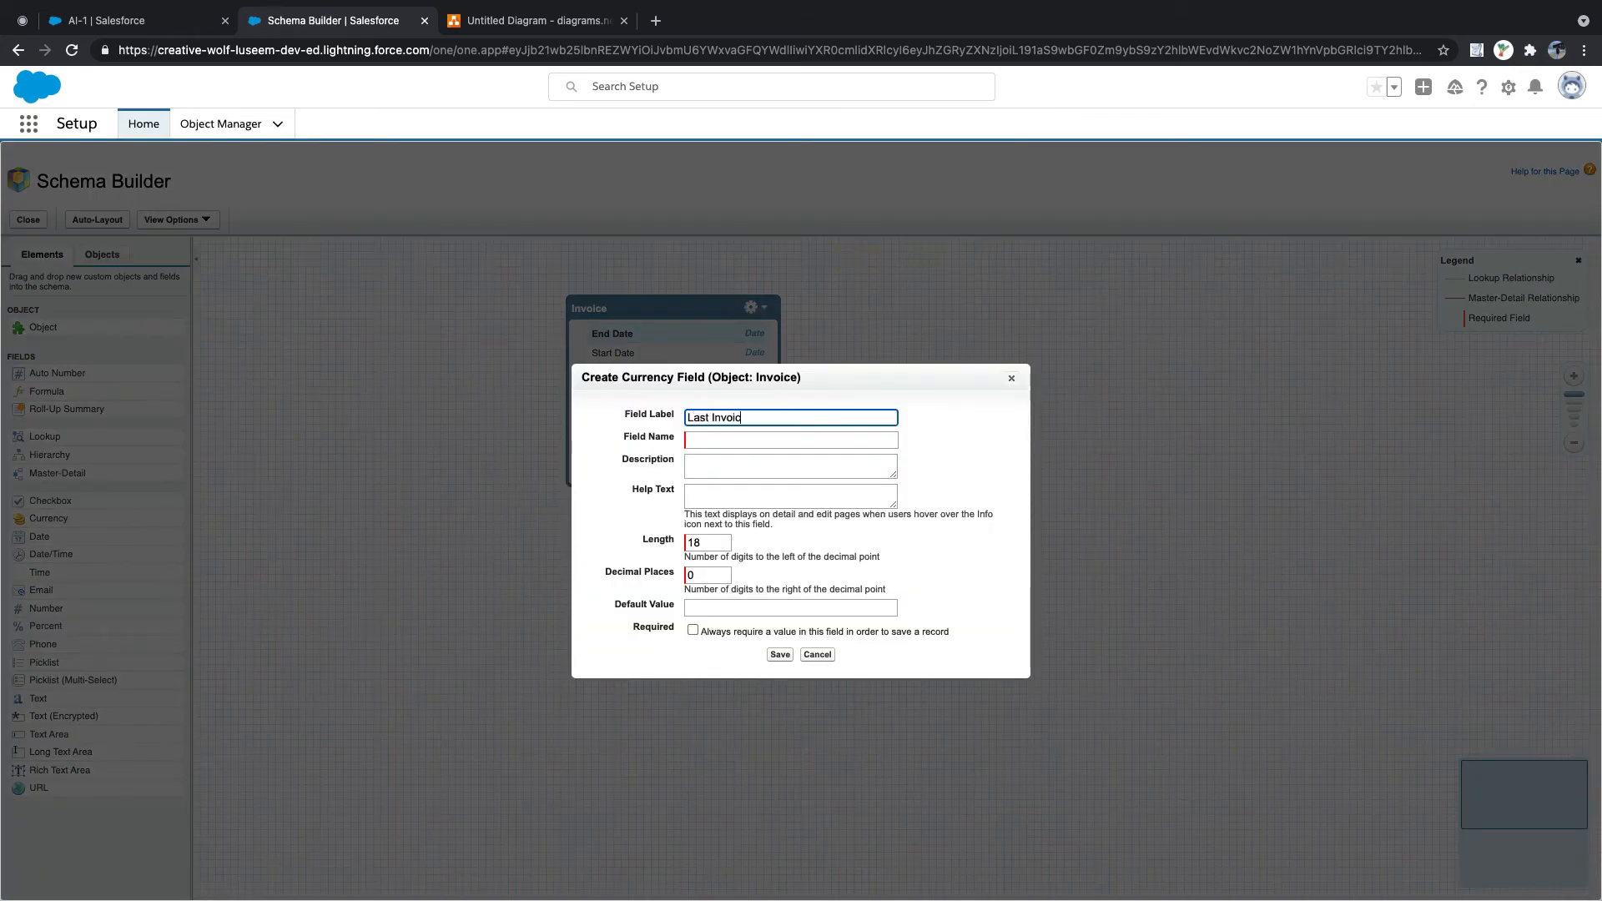
key("Tab")
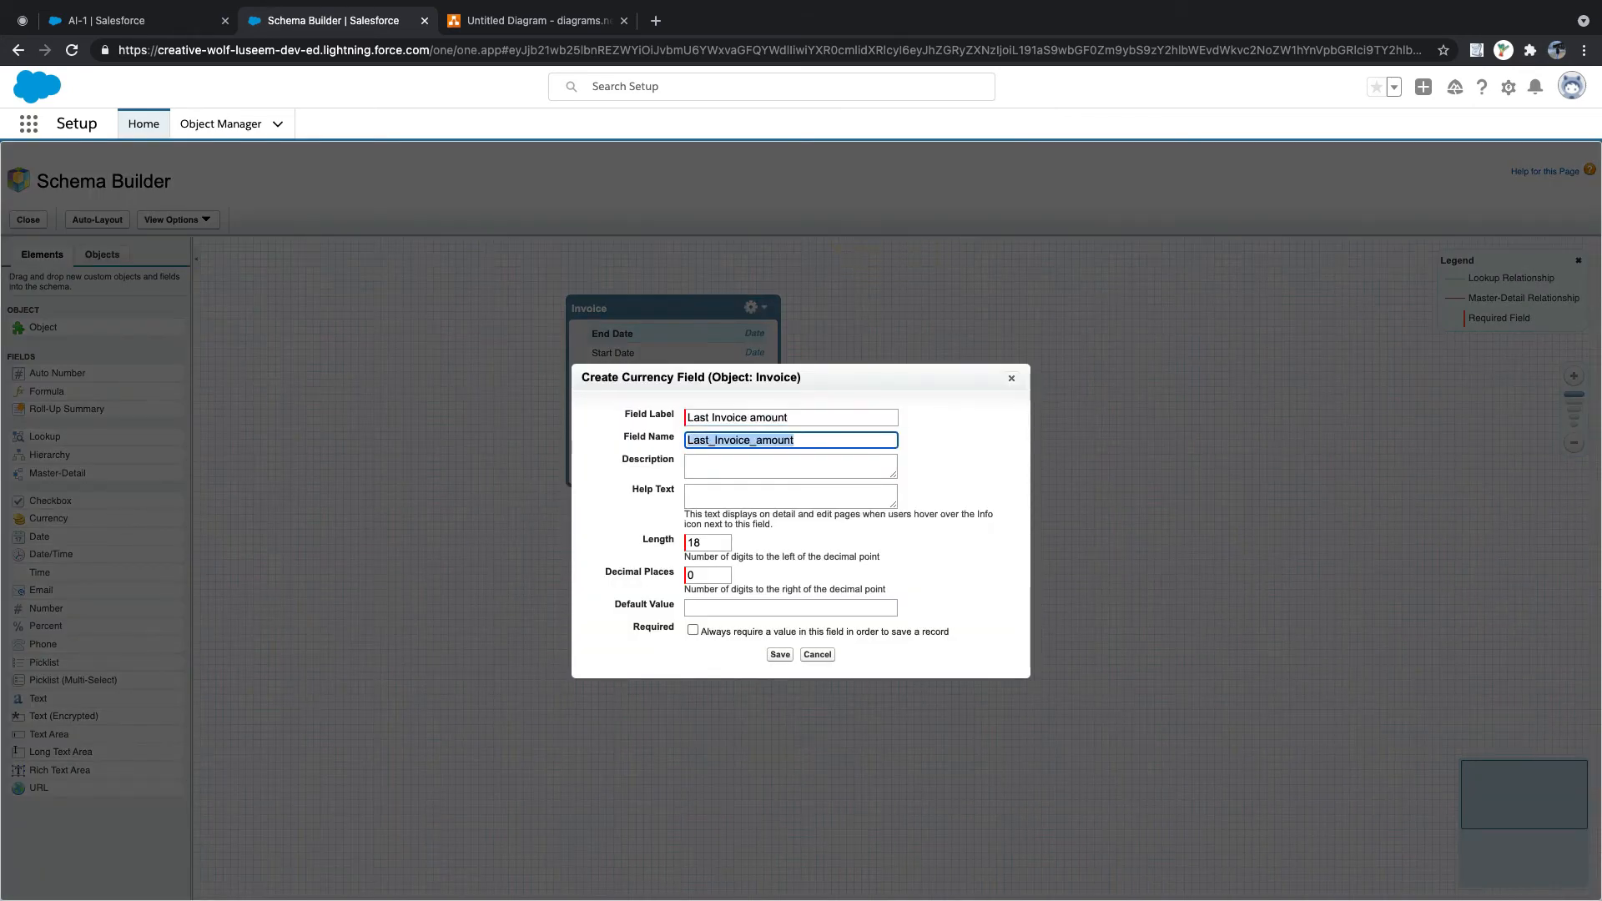
left_click(762, 438)
key("BackSpace")
type("A")
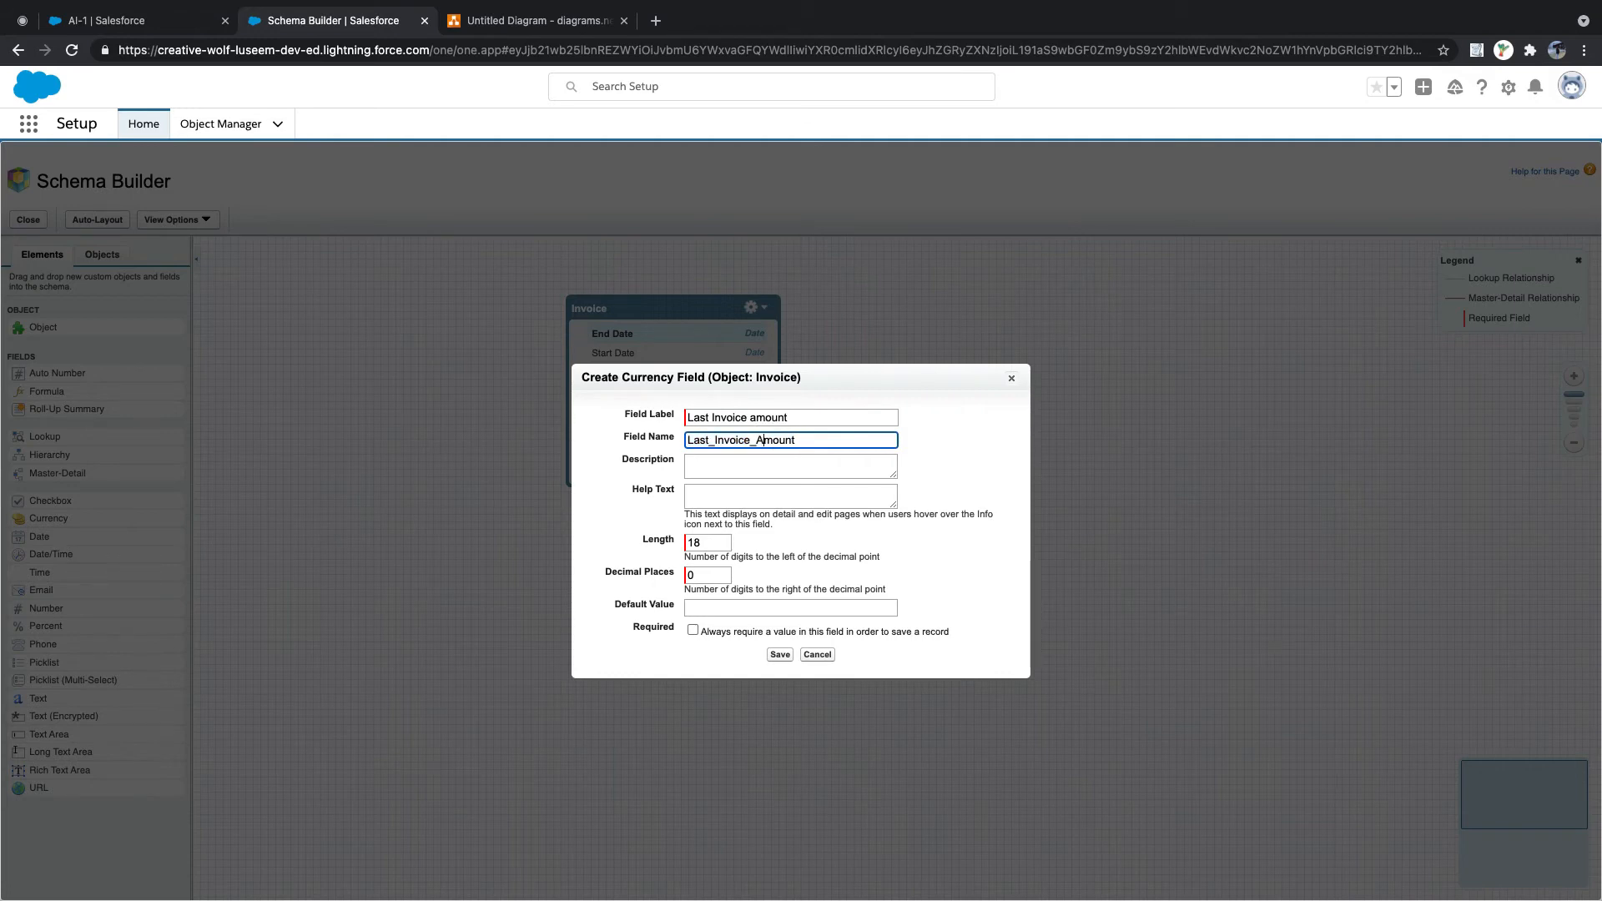
left_click(756, 420)
key("BackSpace")
type("A")
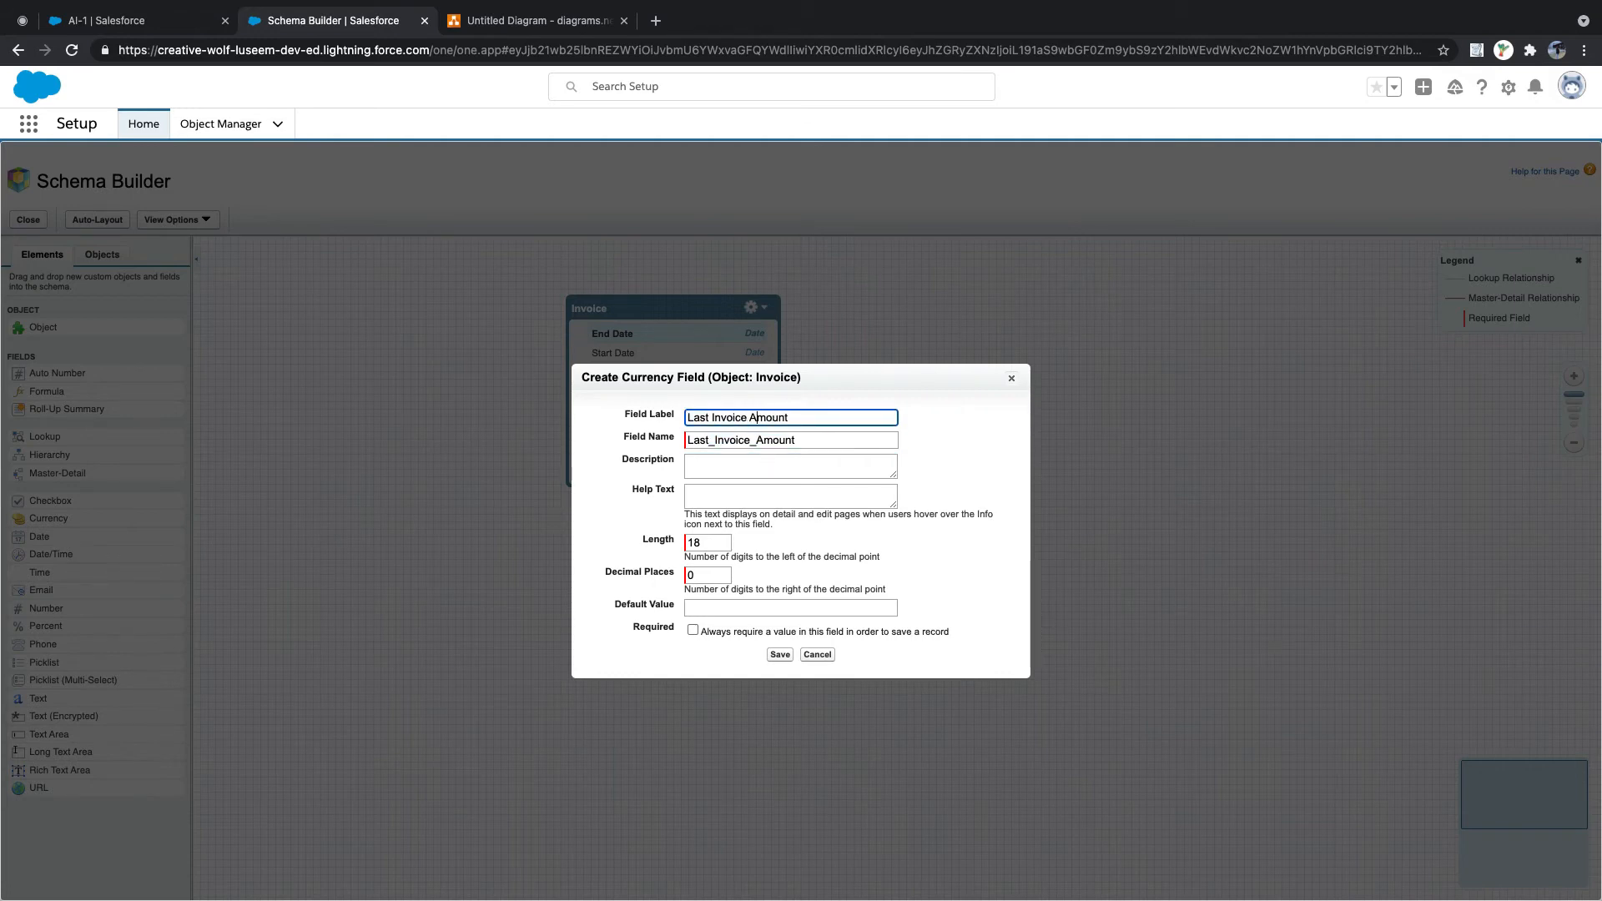
left_click(780, 654)
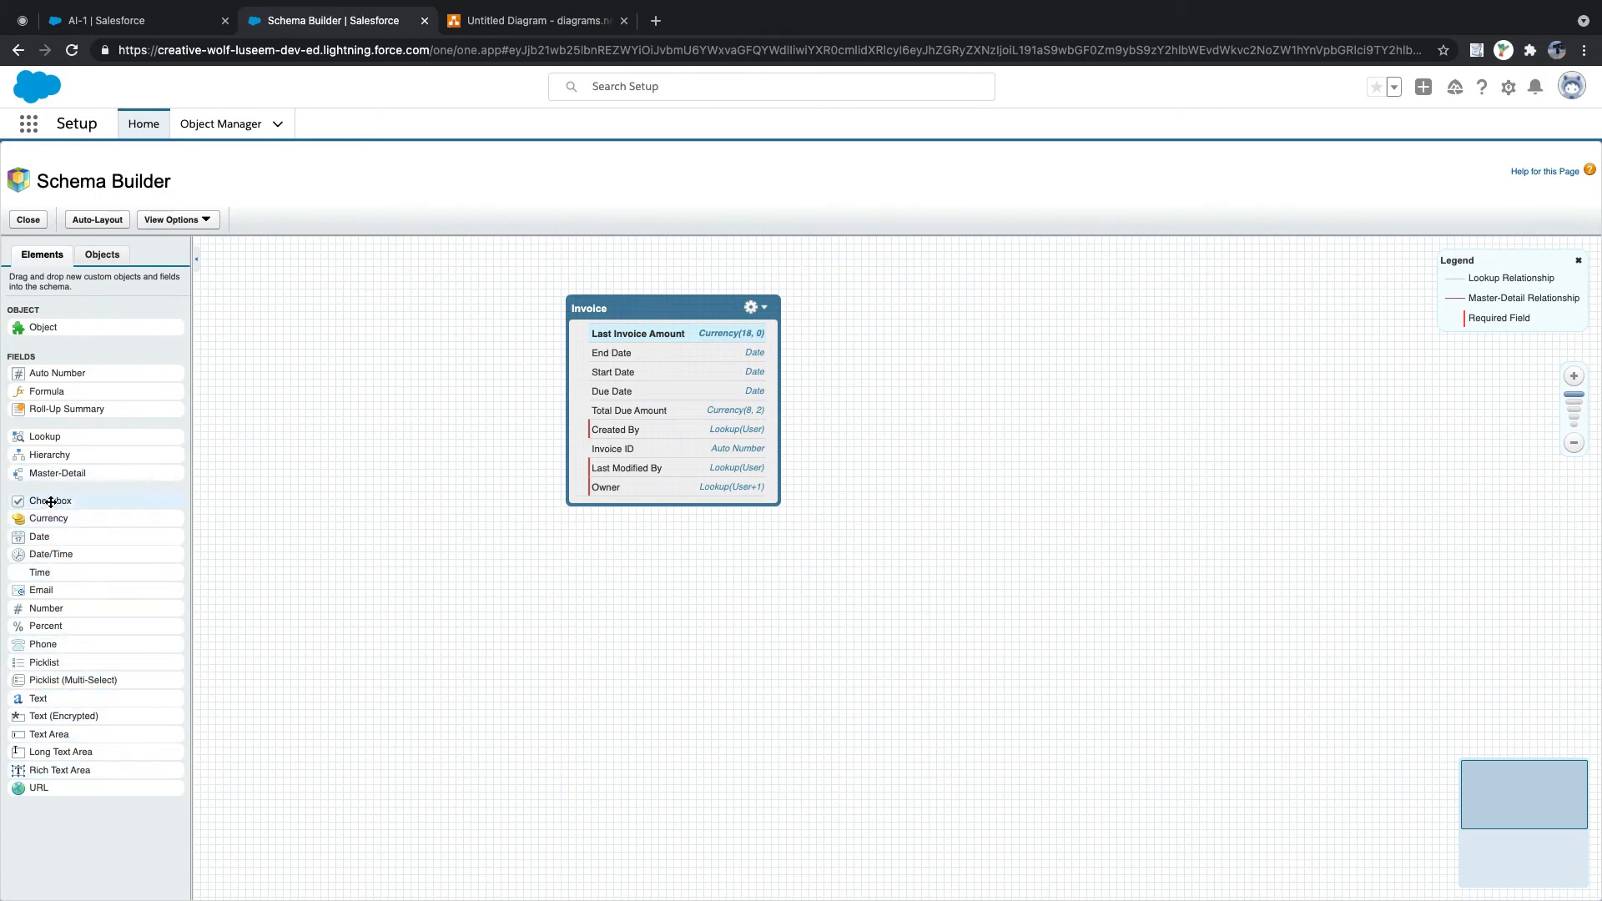
- Add a checkbox field to the Invoice object labelled Is Completely Paid, unchecked by default, with the name Is_Completely_Paid, and save it
left_click_drag(51, 501, 641, 401)
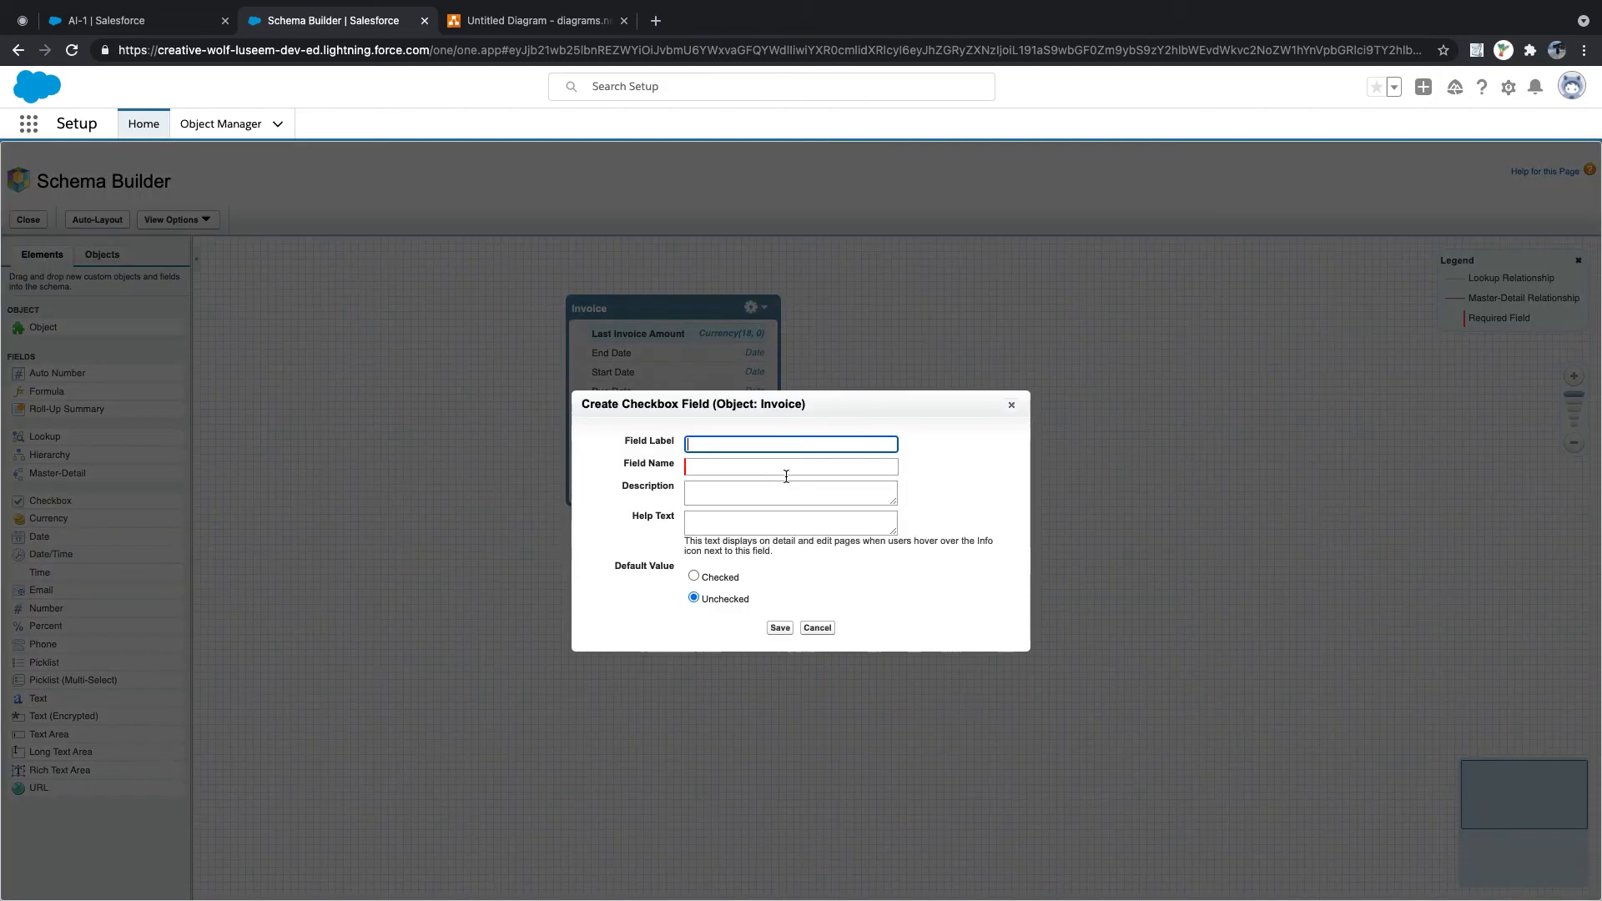
type("is Pai")
key("BackSpace")
key("BackSpace")
key("BackSpace")
key("BackSpace")
key("BackSpace")
type("Is ")
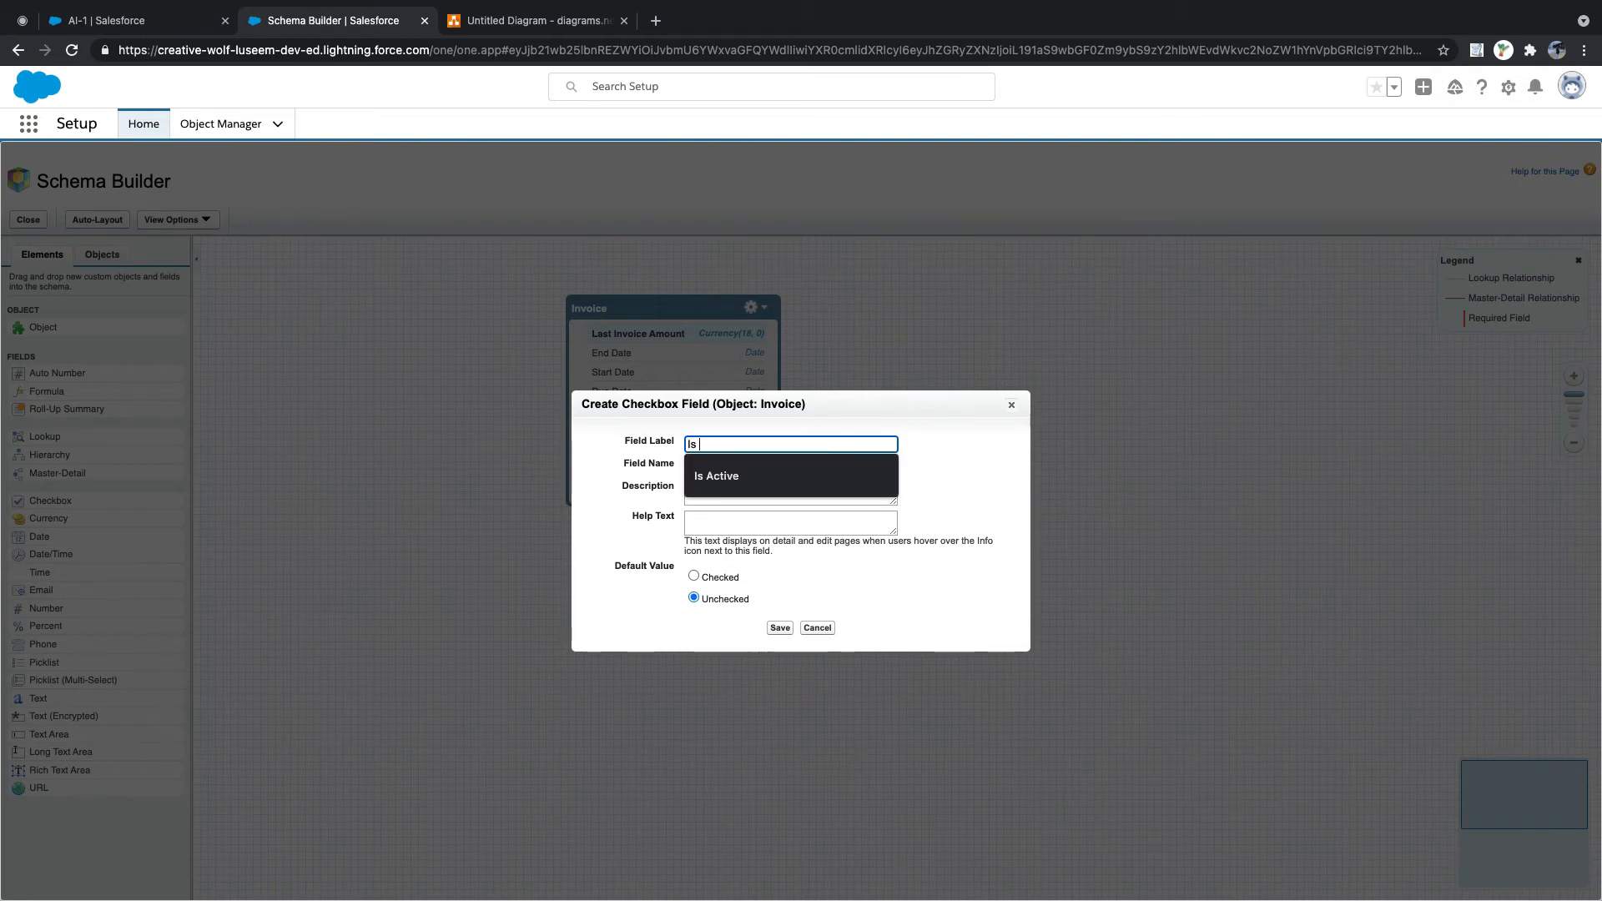
type("Complete")
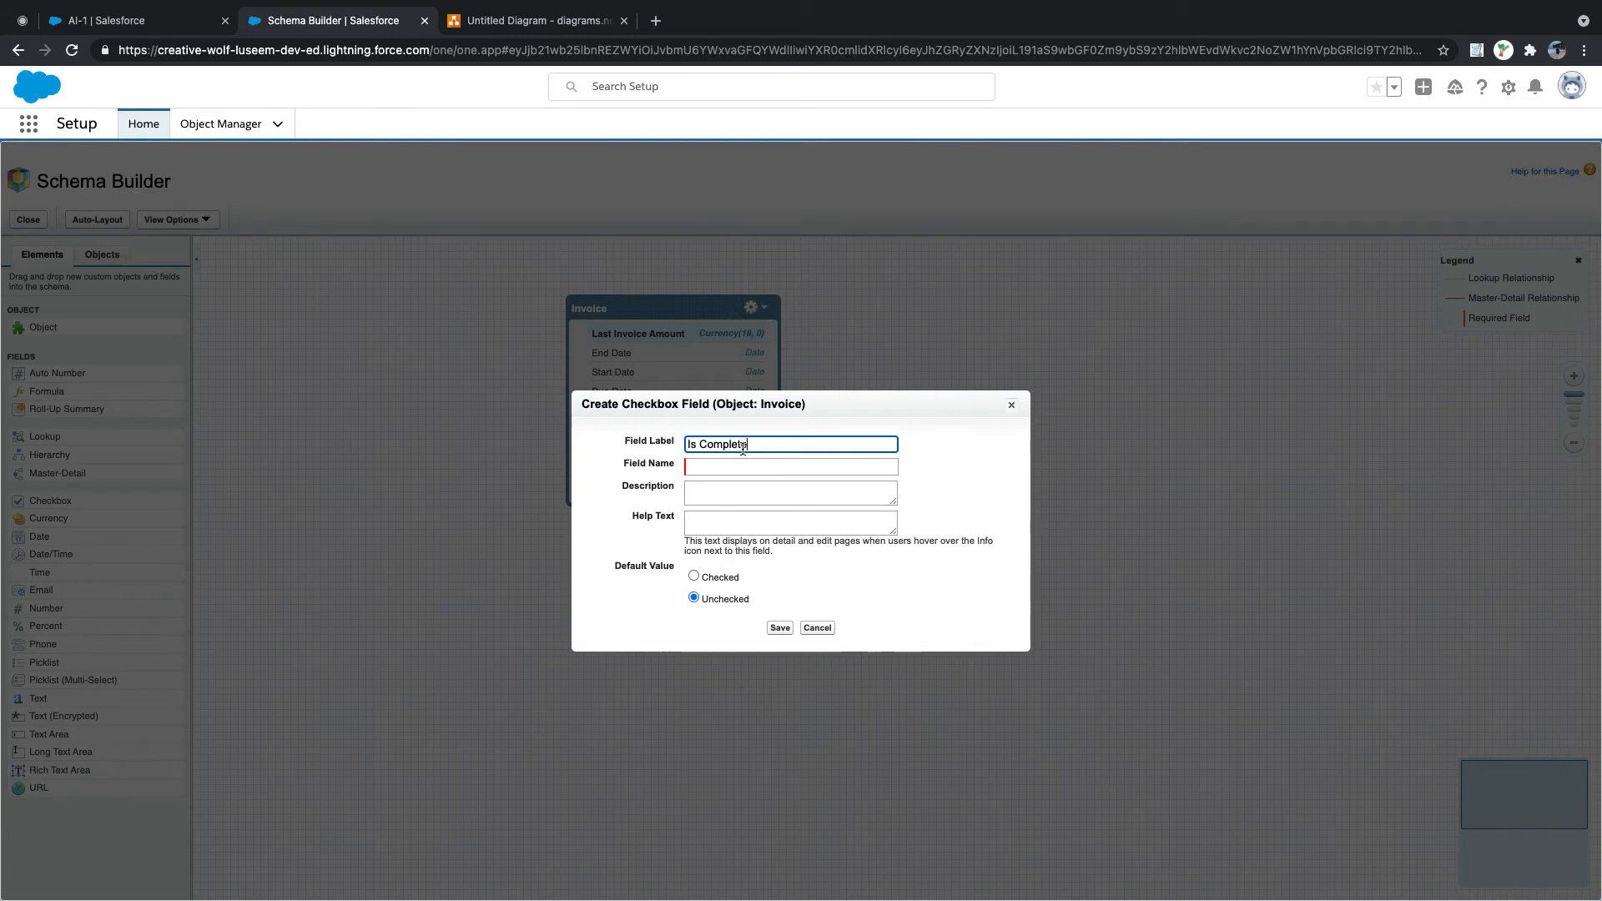
type("ly Paid")
key("Tab")
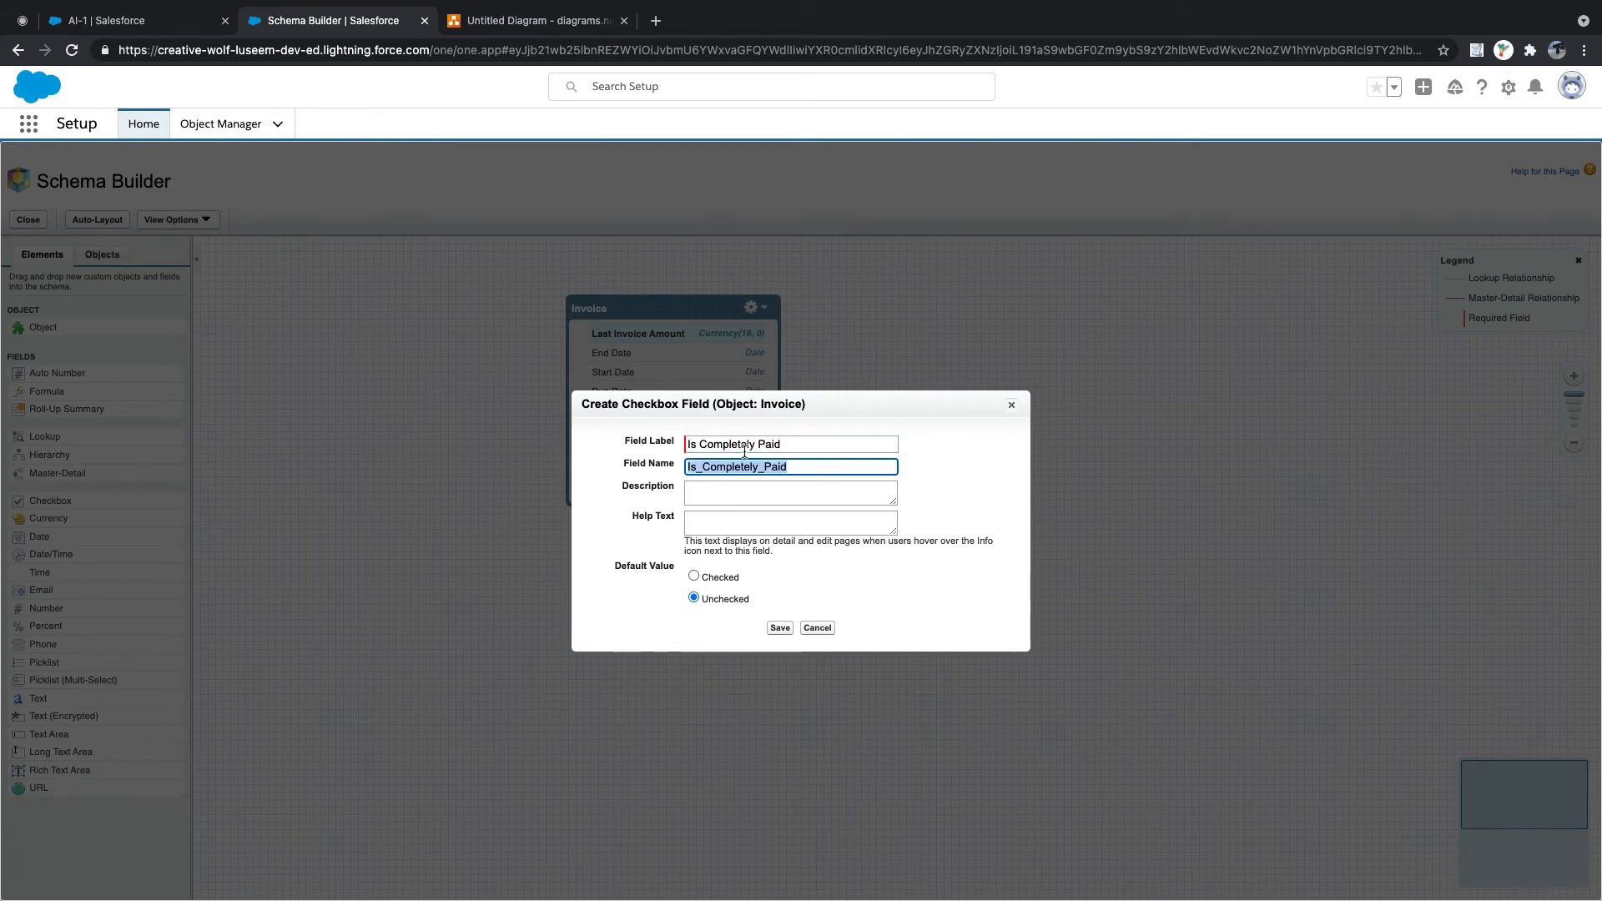
left_click(781, 630)
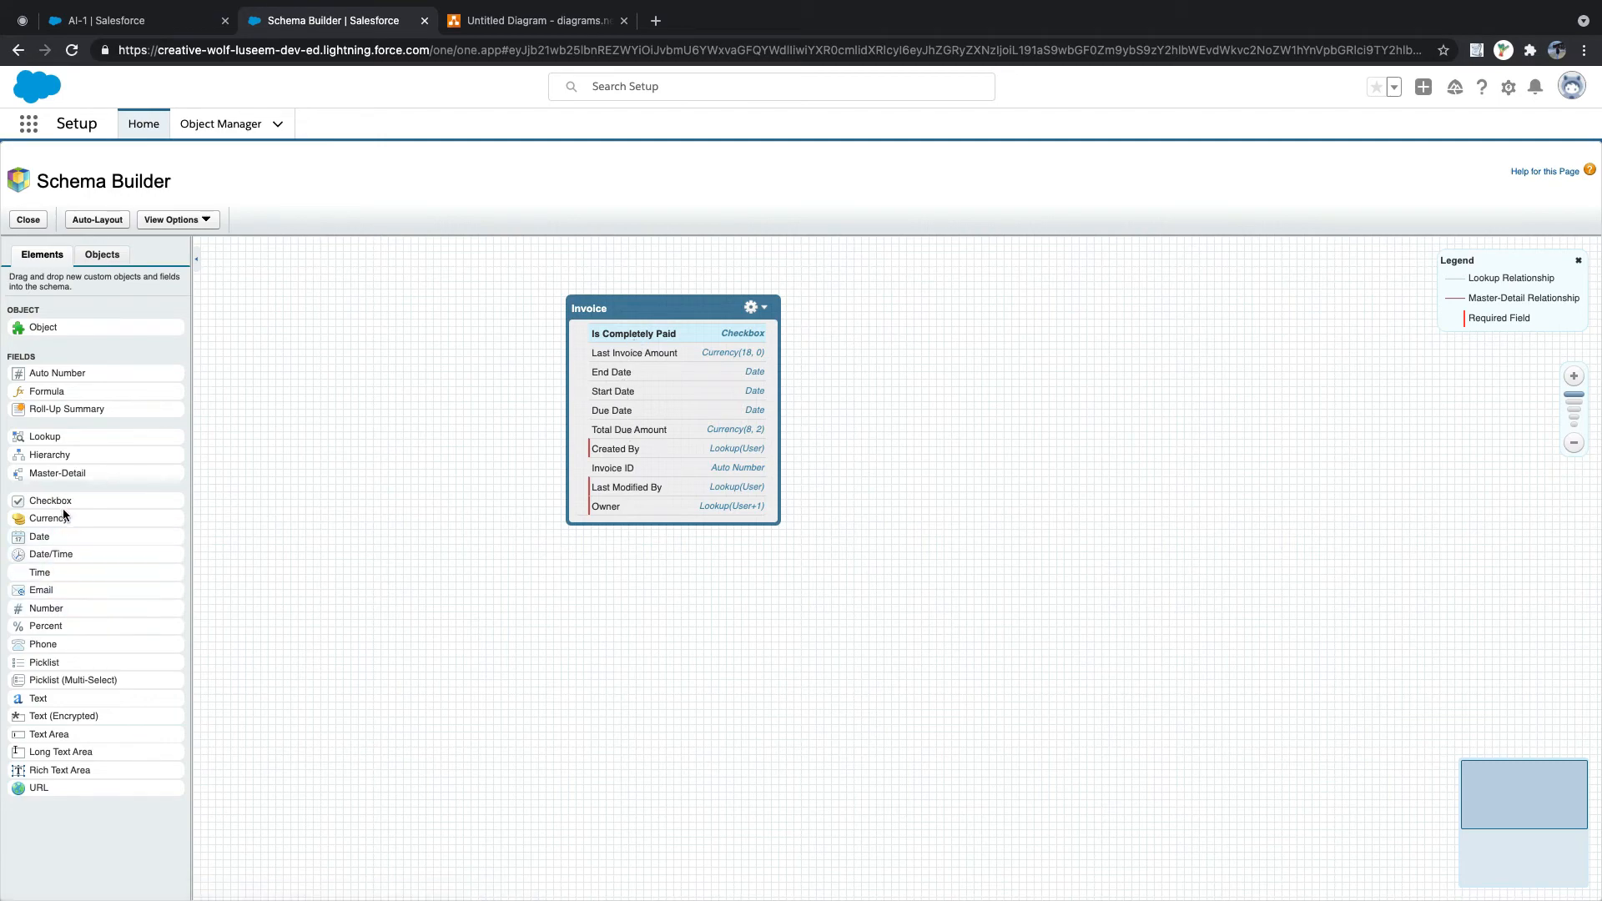
- Add a currency field labelled Other Amount to the Invoice object with length 8 and 2 decimal places, and save it
left_click_drag(64, 515, 683, 423)
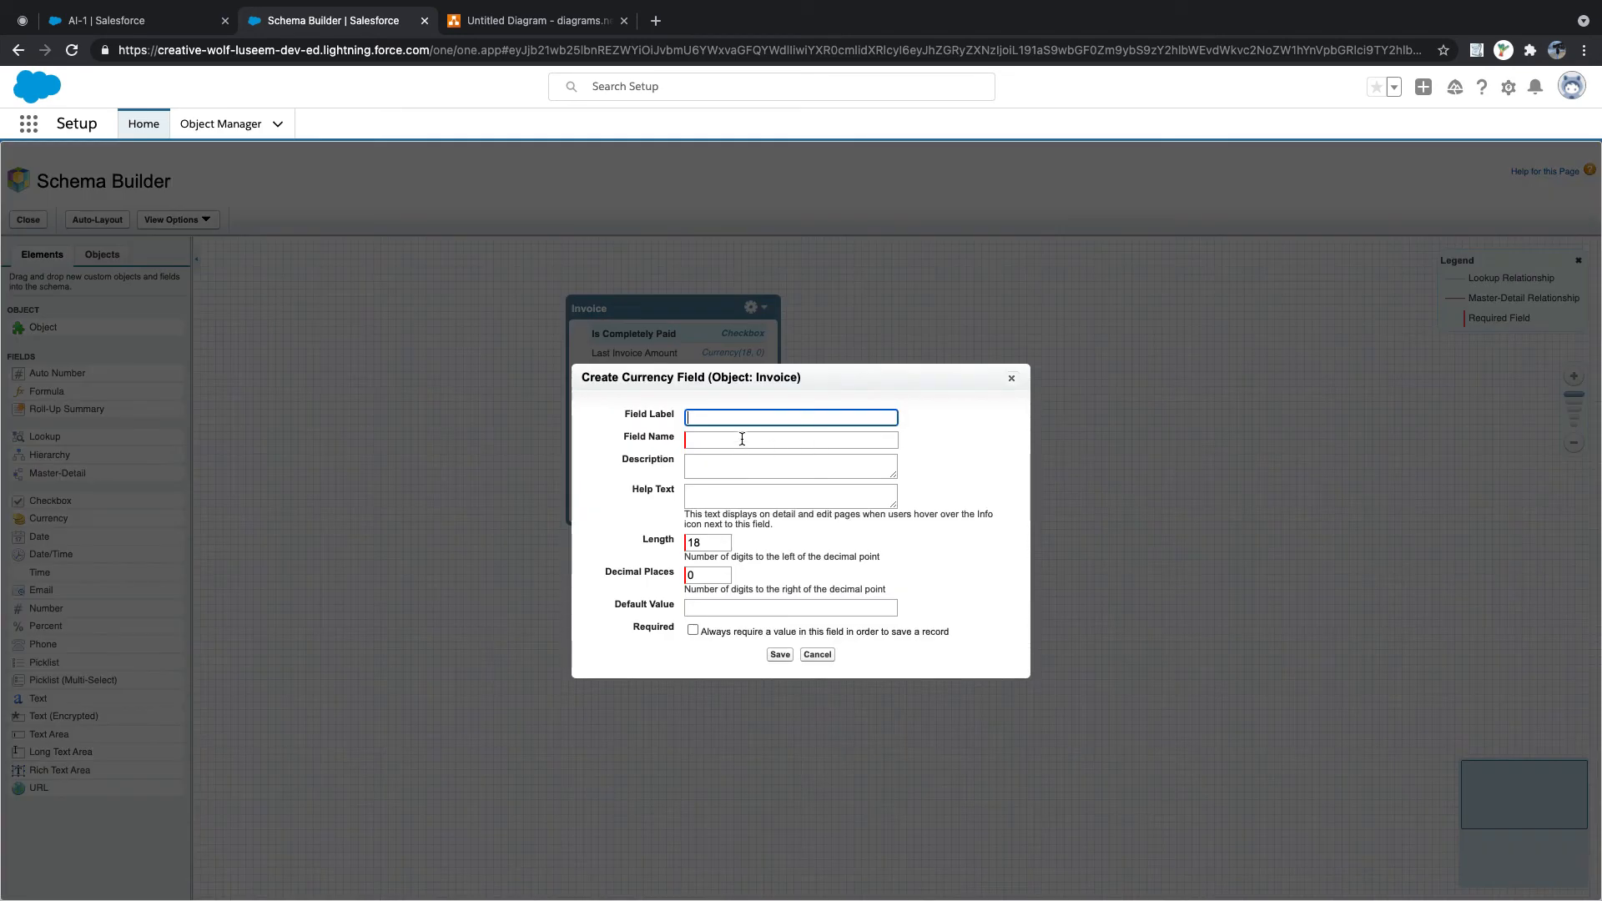
type("Other Amount")
key("Tab")
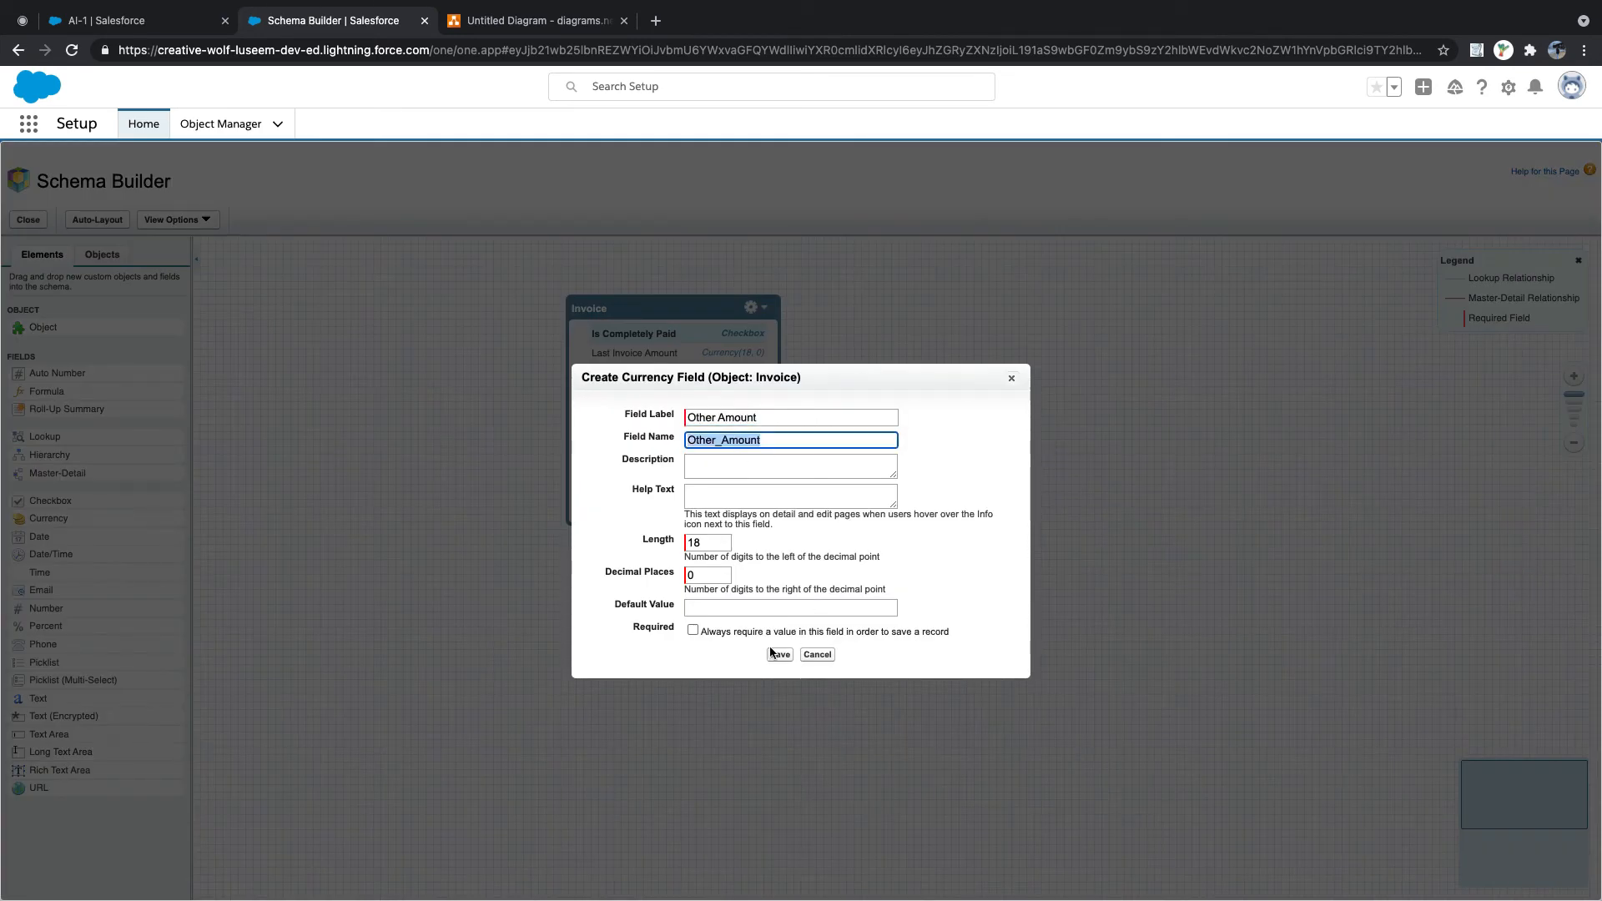
left_click_drag(709, 542, 673, 539)
type("8")
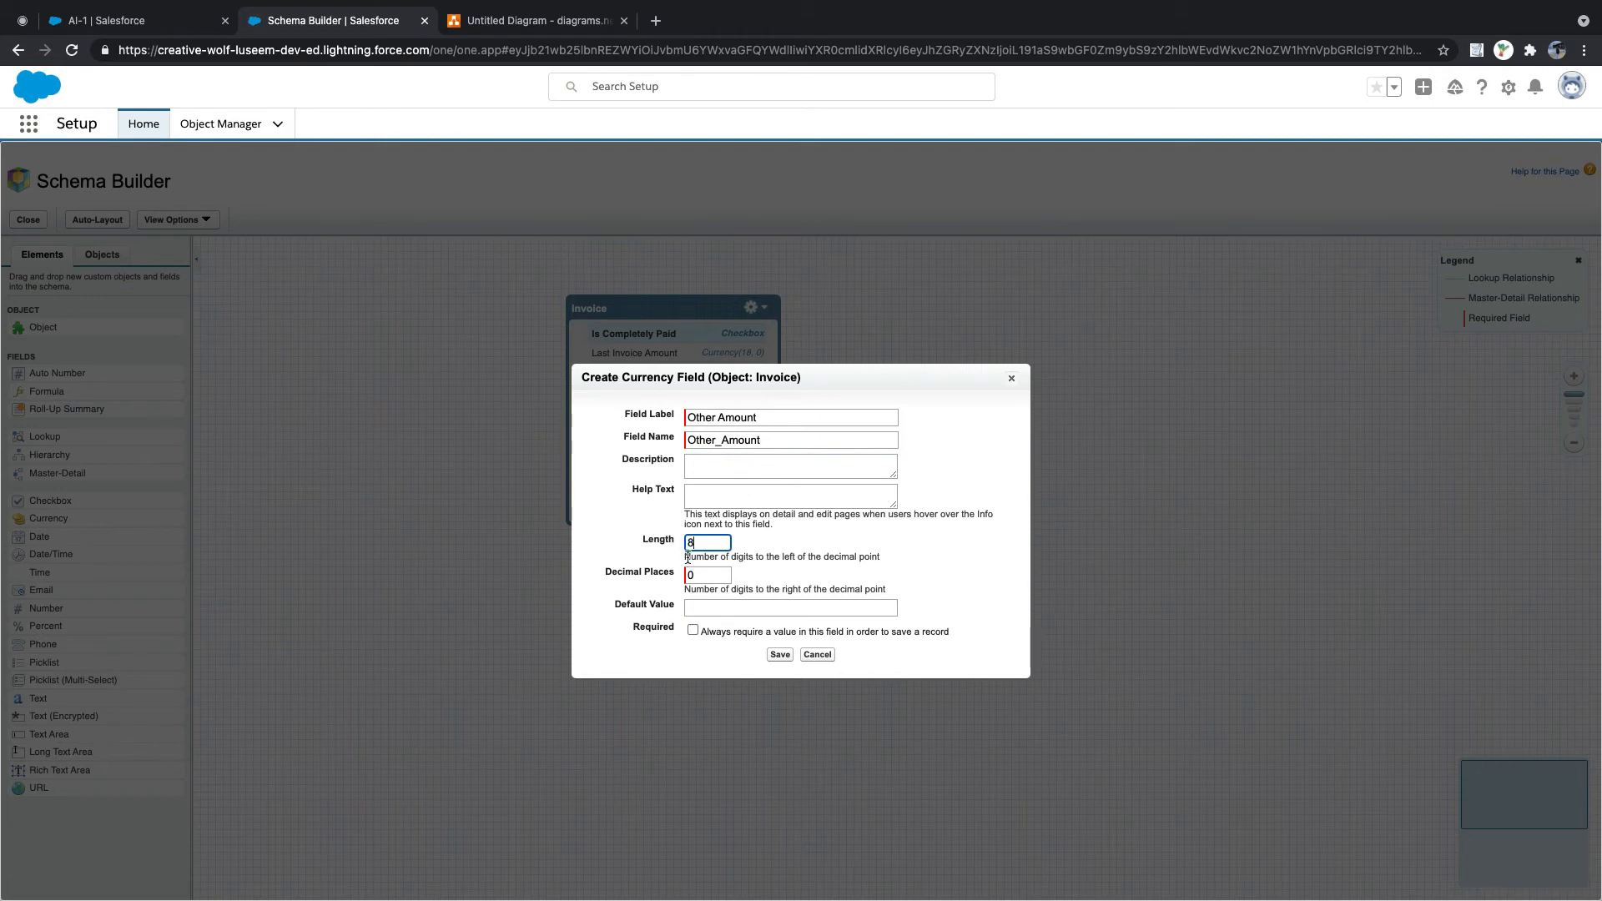
left_click(701, 572)
left_click(782, 654)
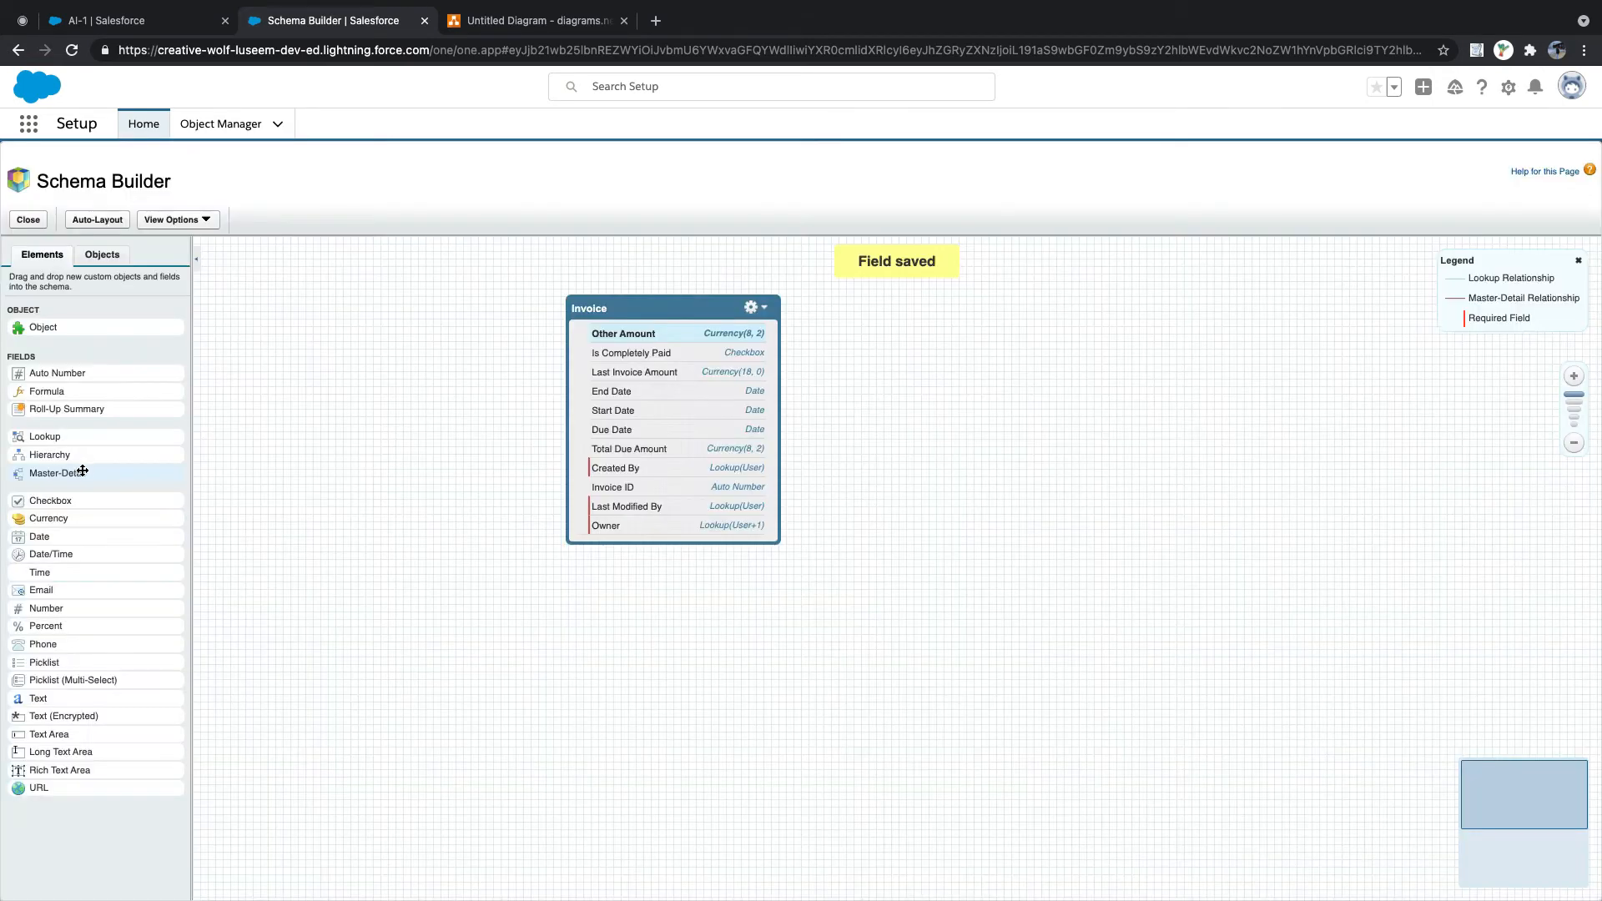
left_click_drag(50, 519, 693, 451)
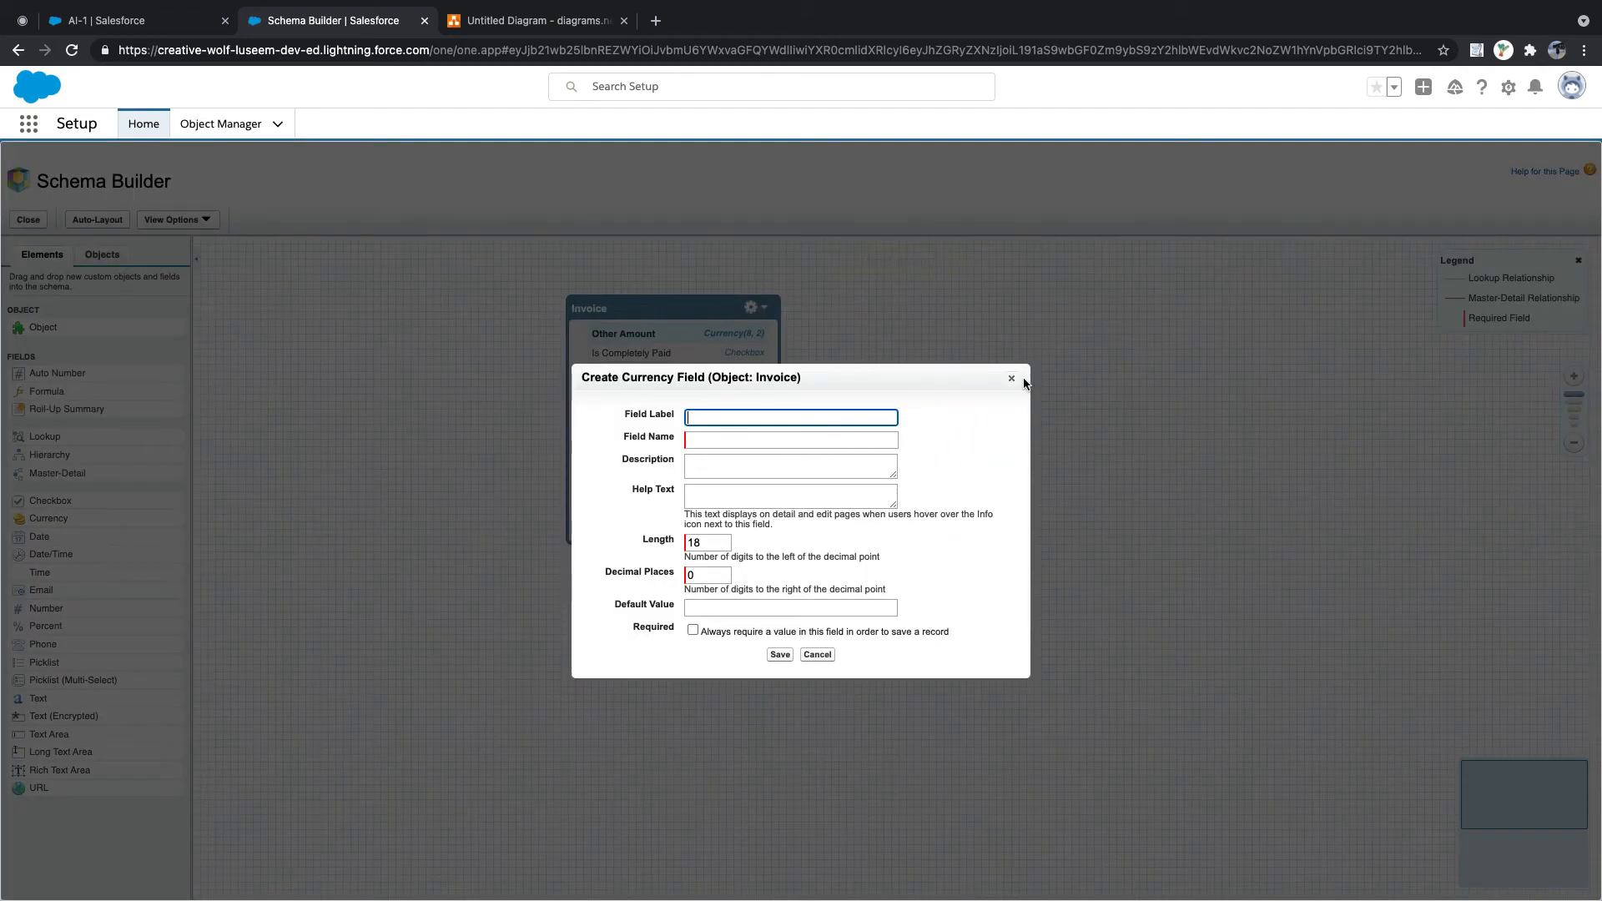
left_click(1011, 378)
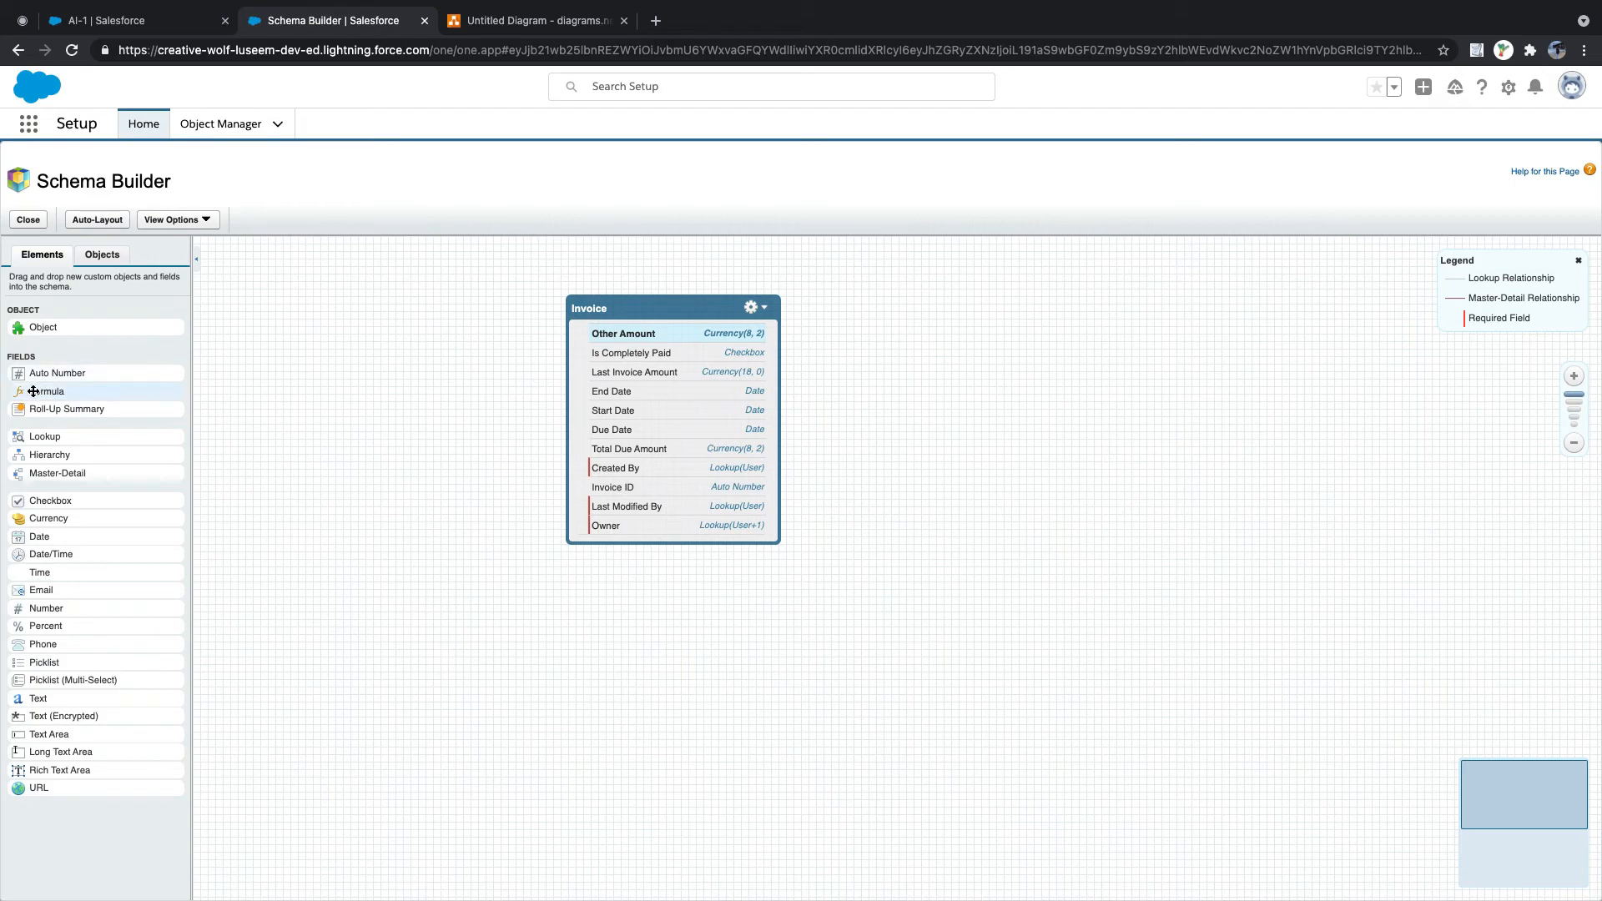
- Start a formula field on the Invoice object with Balance as both its label and its name
left_click_drag(38, 391, 622, 401)
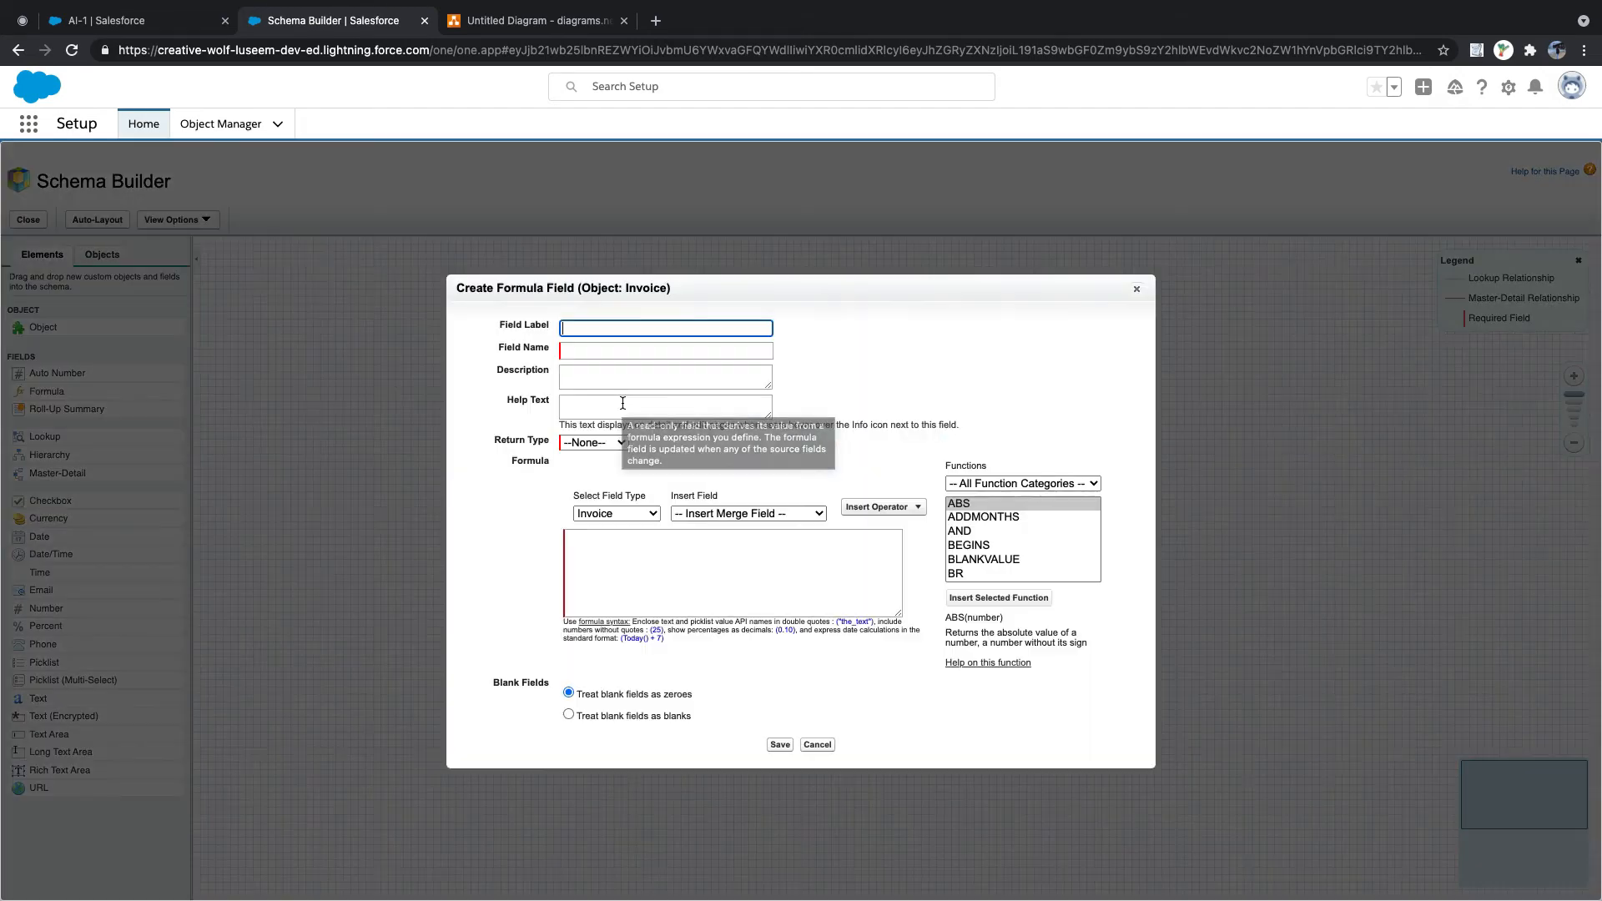
type("Rea")
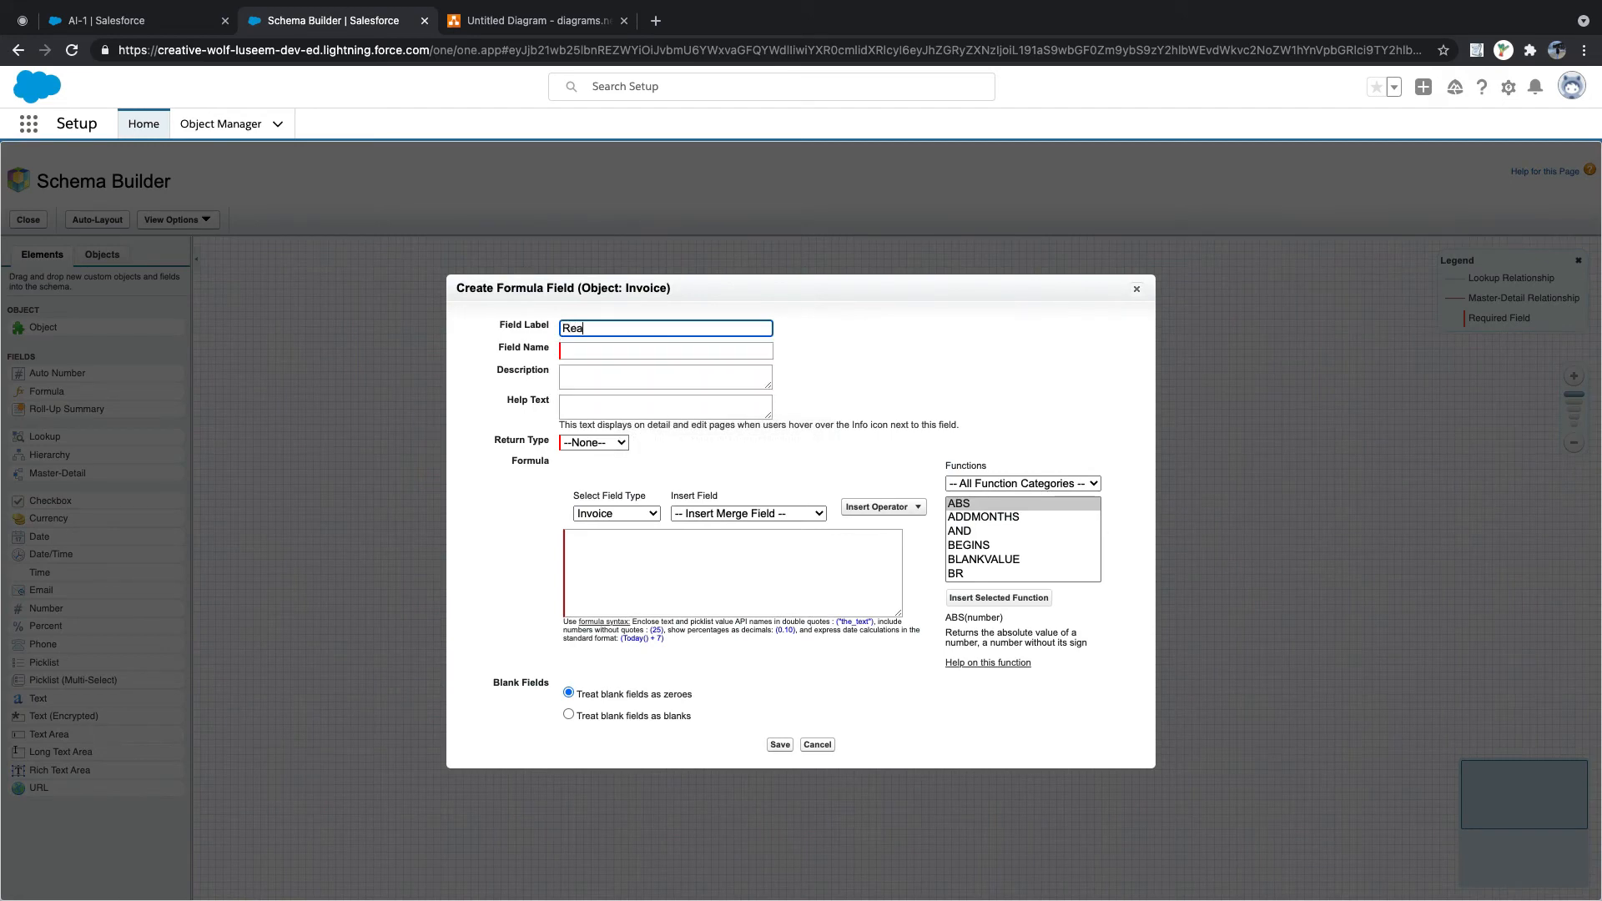
key("BackSpace")
key("BackSpace")
key("BackSpace")
type("Reman")
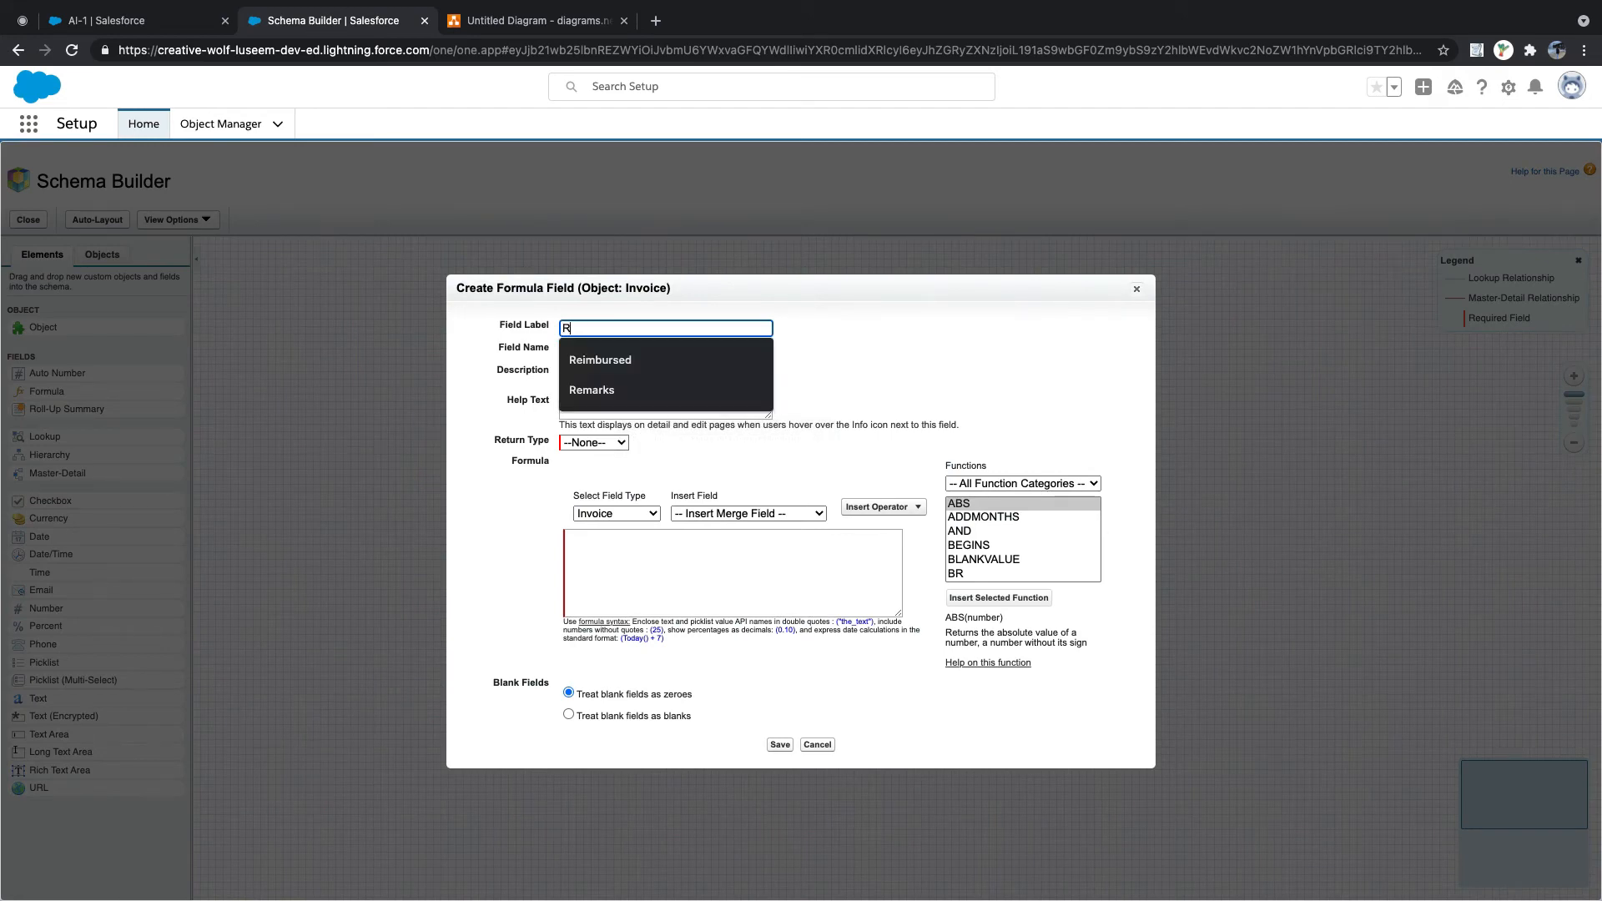
key("BackSpace")
key("BackSpace")
key("BackSpace")
key("BackSpace")
key("BackSpace")
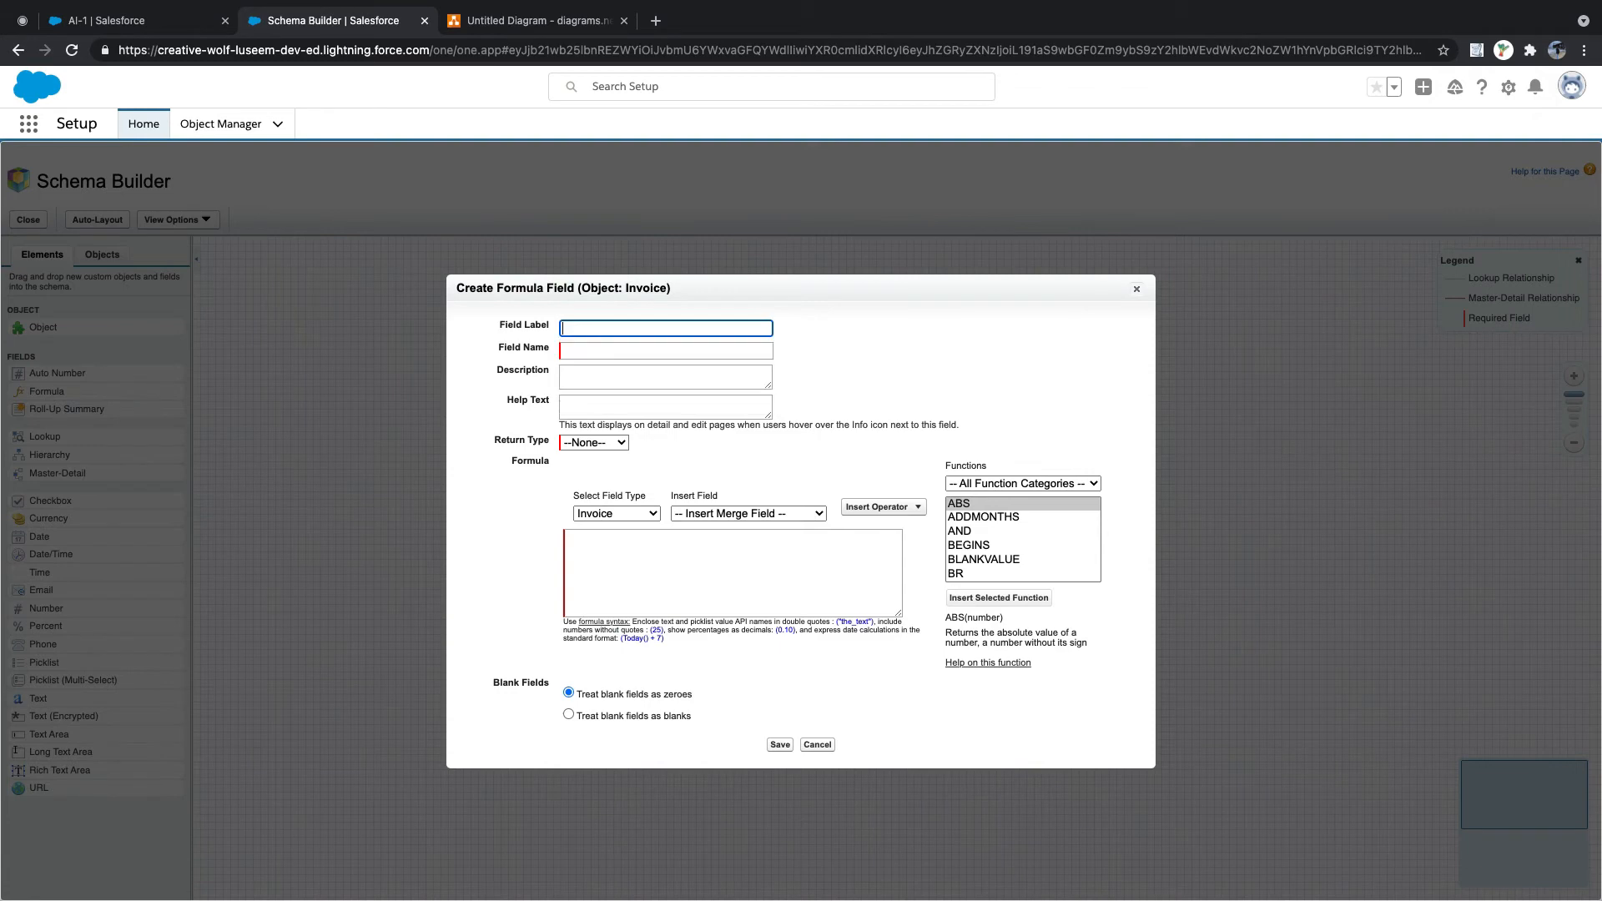
type("Pendi")
key("BackSpace")
key("BackSpace")
key("BackSpace")
key("BackSpace")
type("Balance")
key("Tab")
- Set the return type of the Balance formula field to Currency
left_click(618, 549)
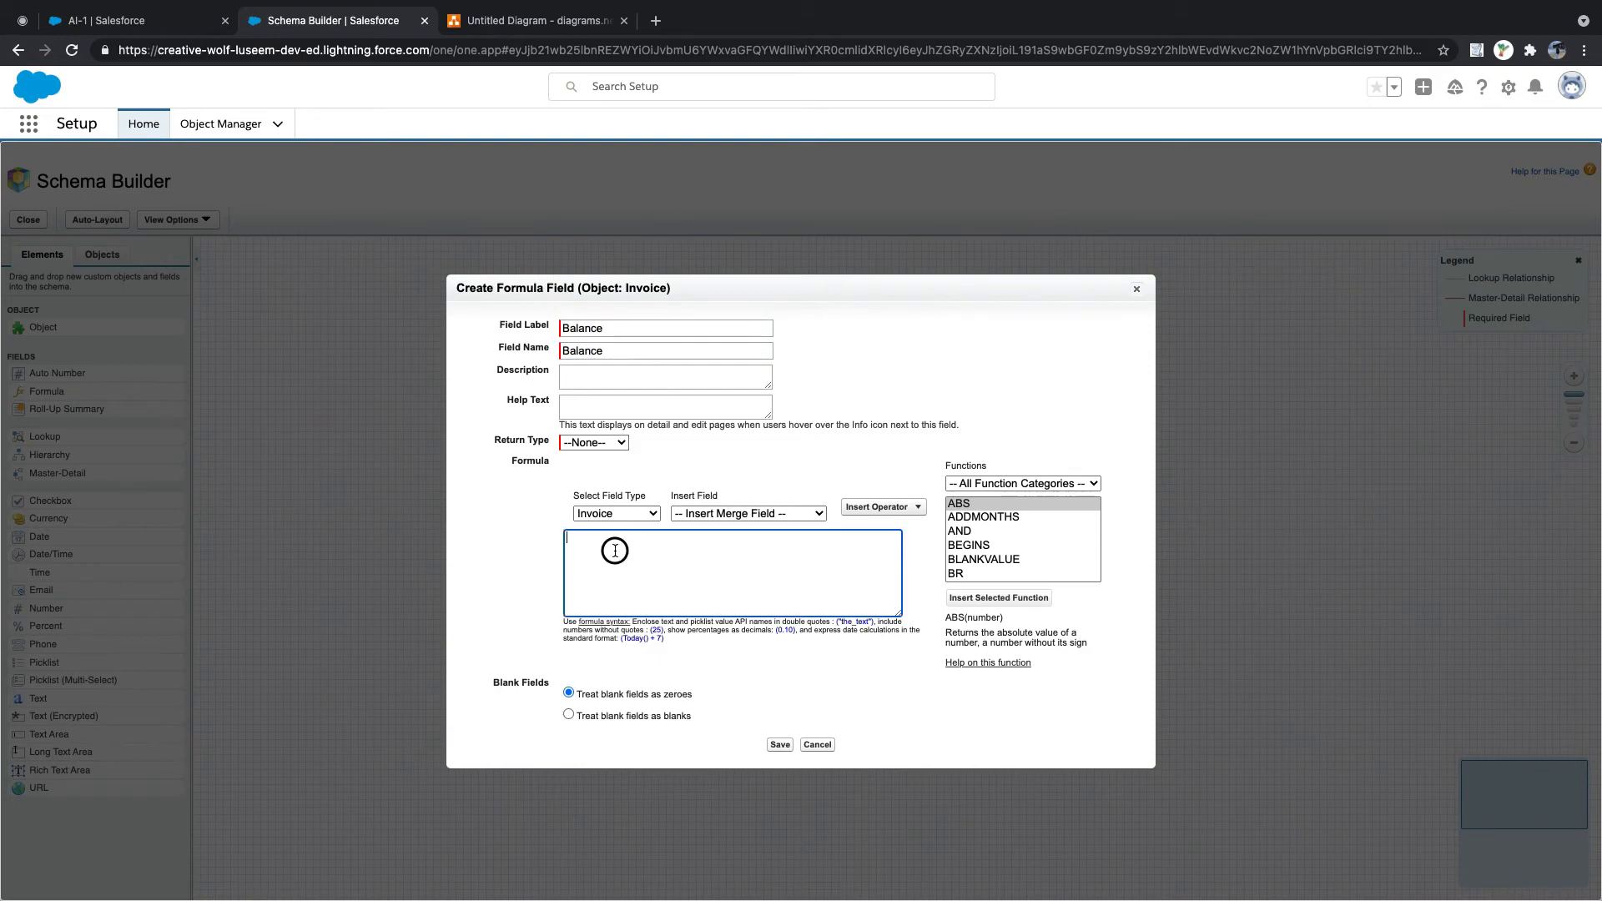
left_click(624, 442)
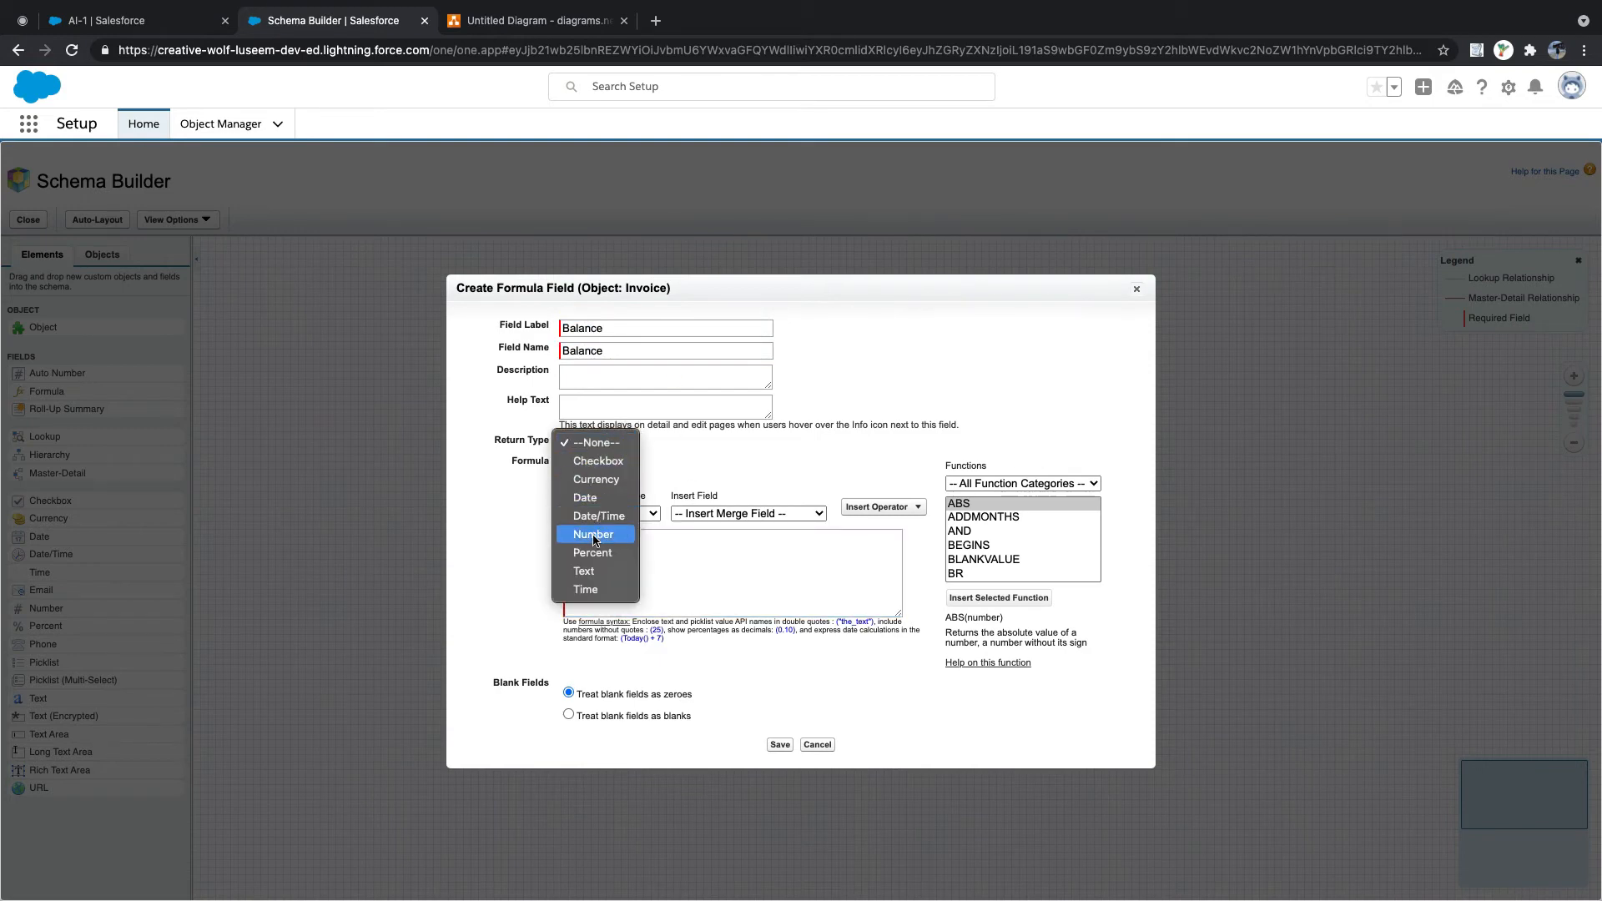
left_click(602, 480)
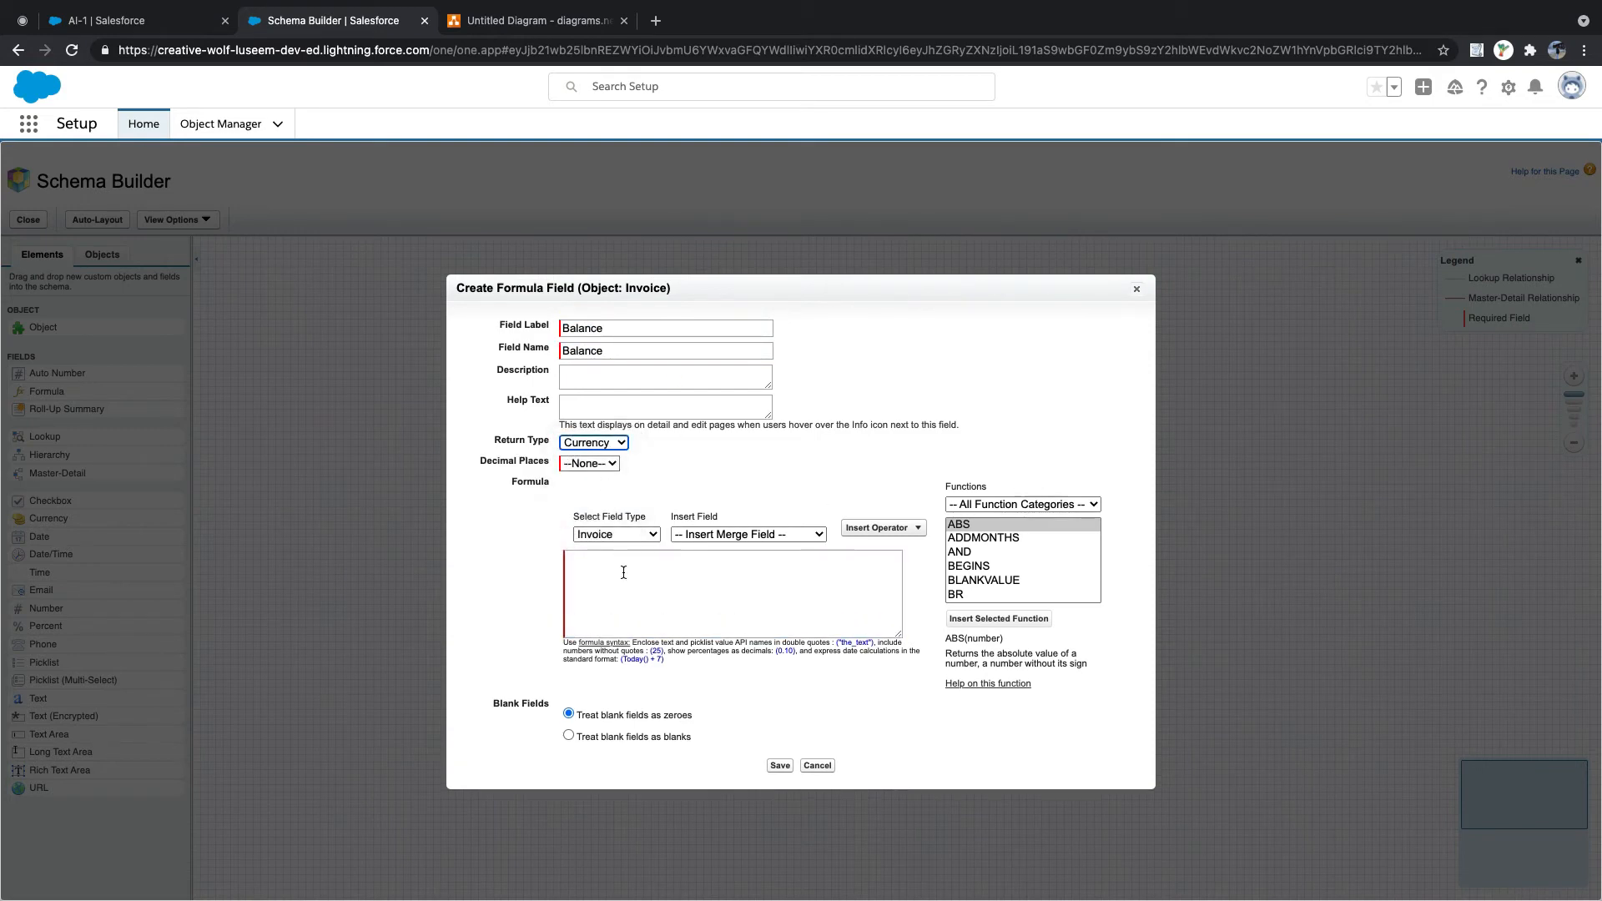
- Enter the Balance formula as Total_Due_Amount__c - Other_Amount__c, treating blank fields as zeroes, and try to save the field
left_click(713, 535)
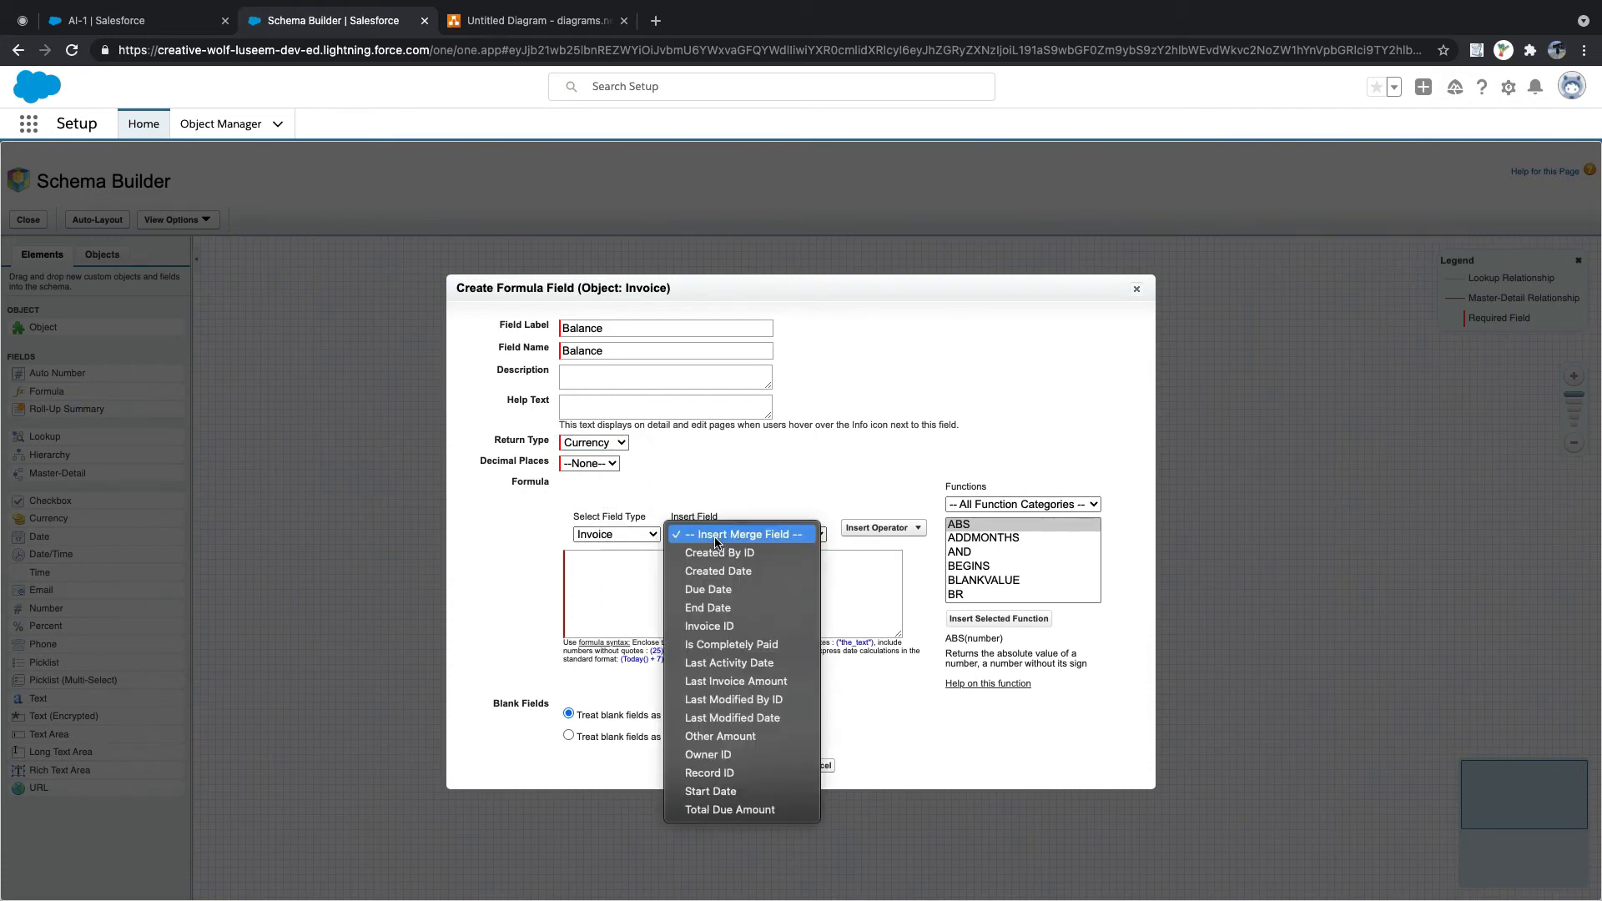
left_click(735, 808)
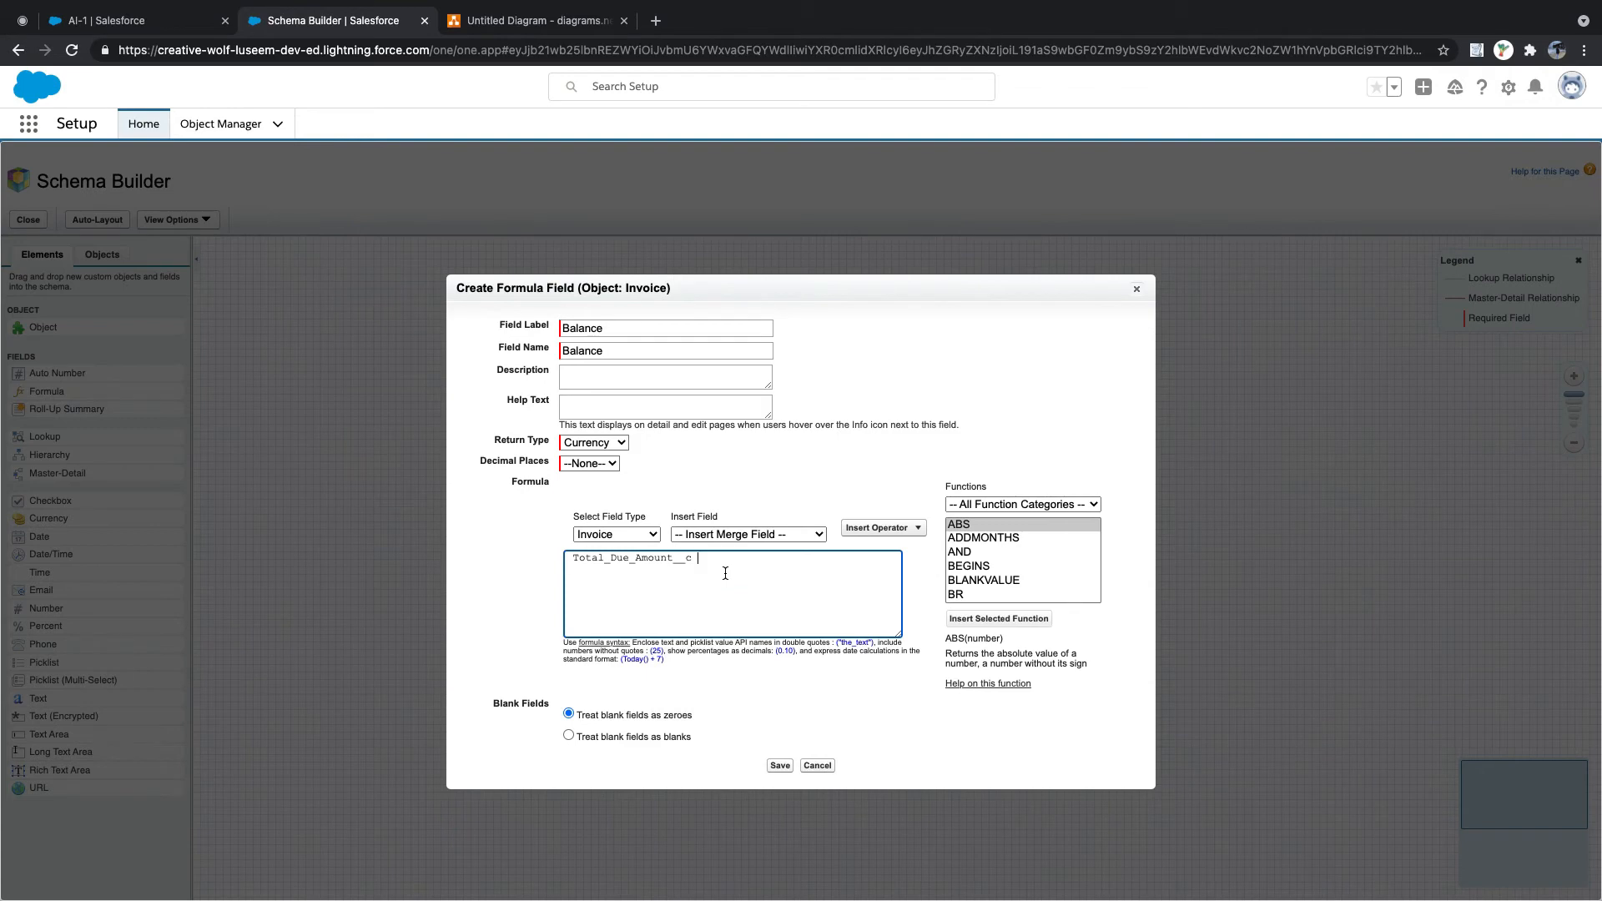
left_click(737, 538)
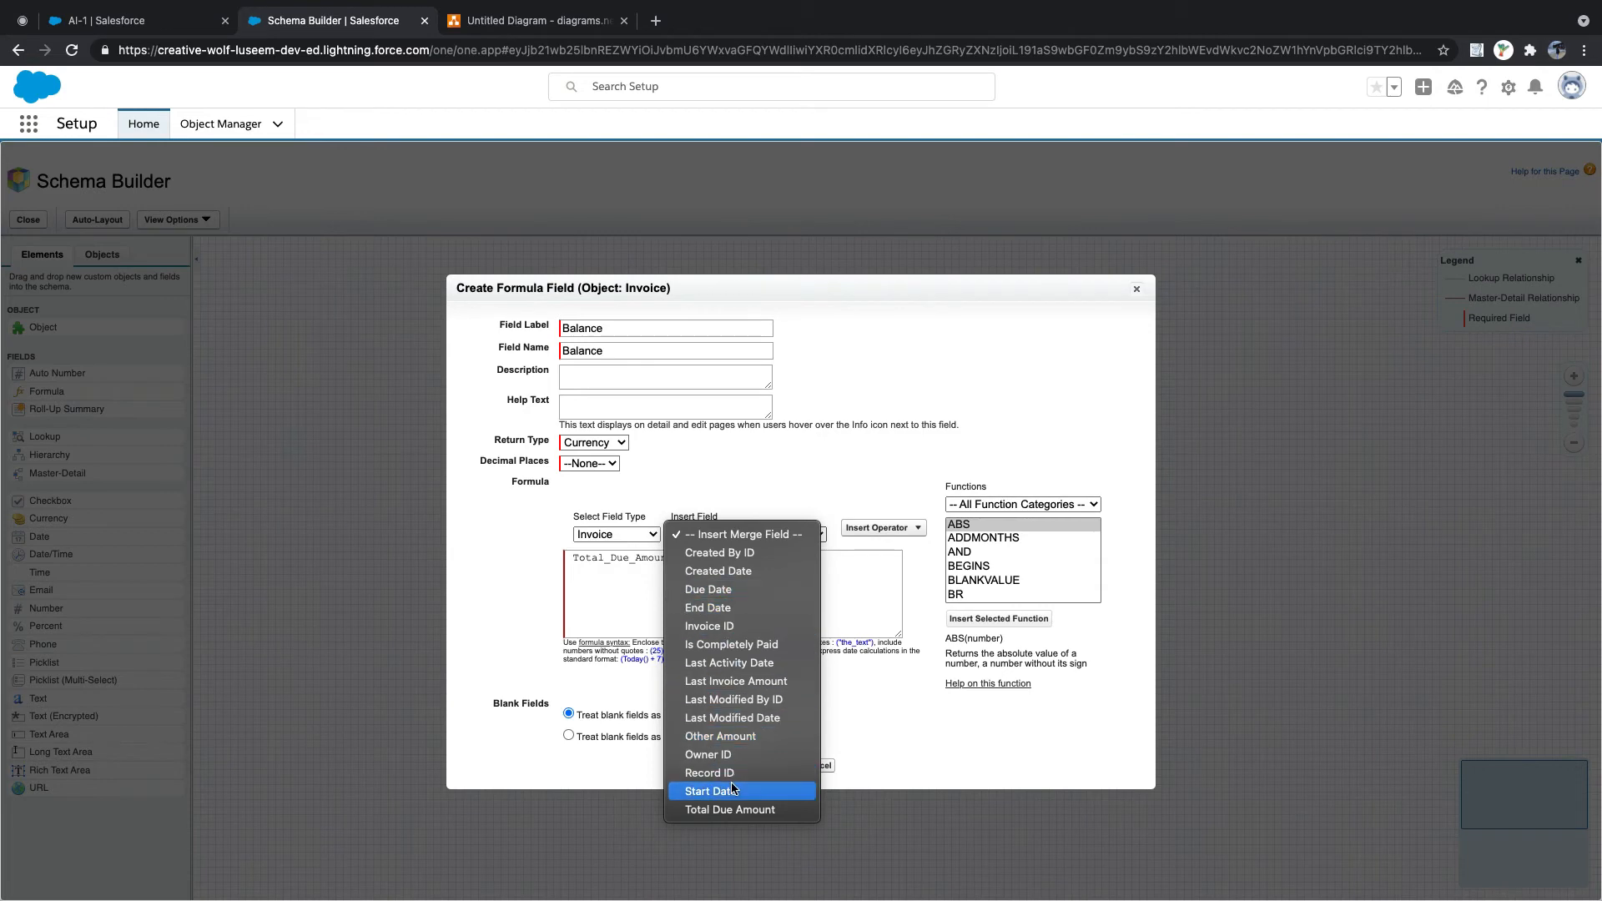
left_click(736, 737)
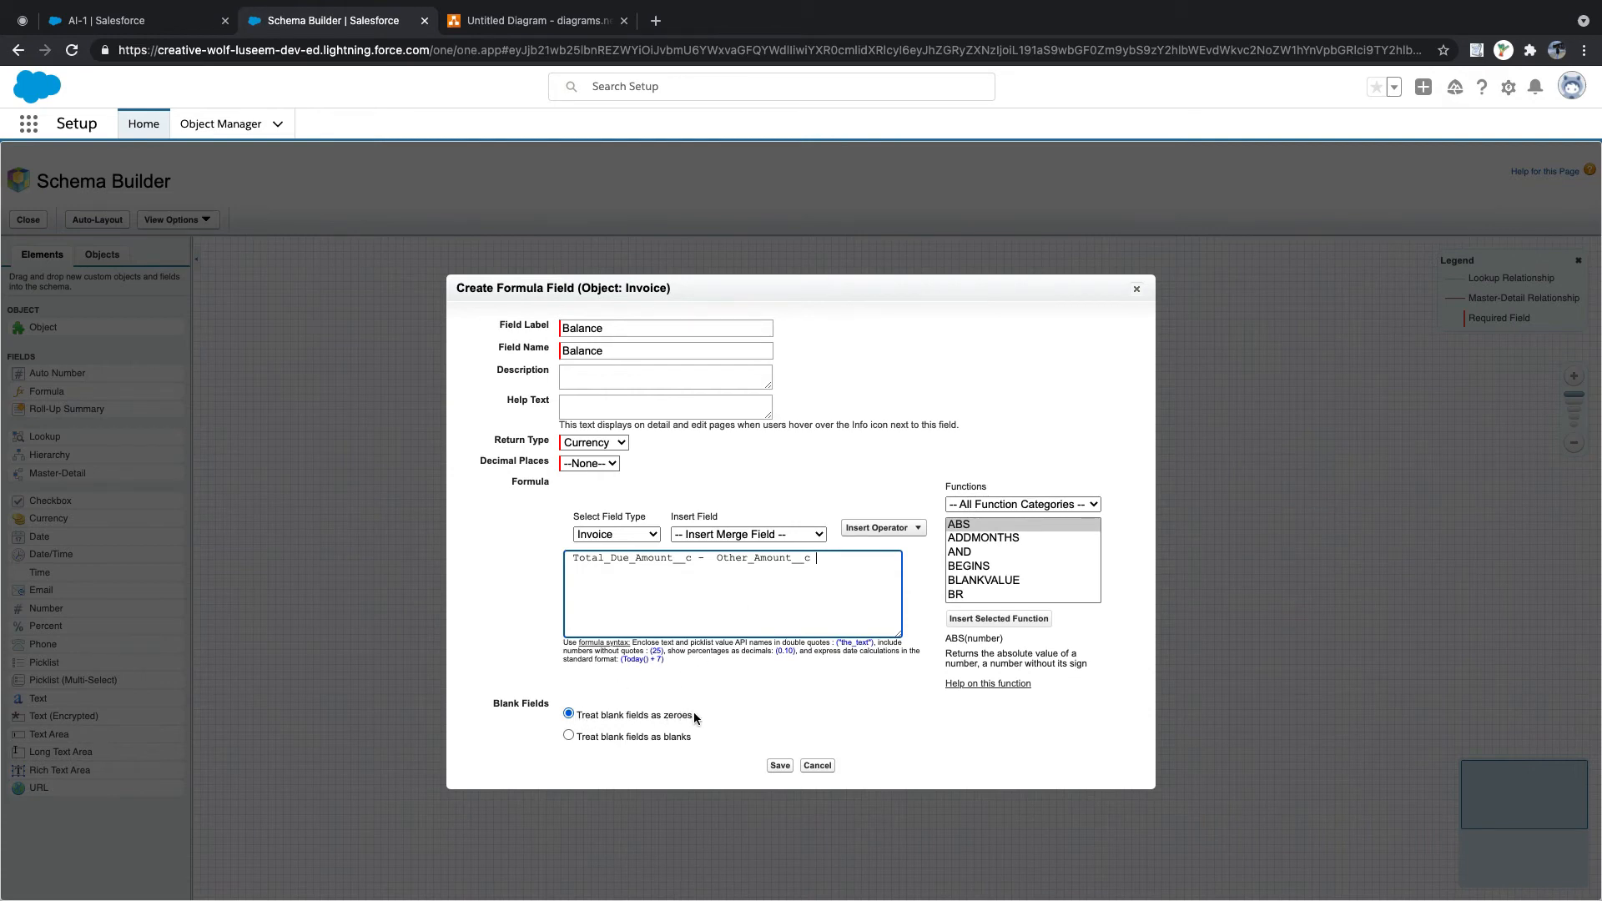
left_click_drag(693, 715, 572, 715)
left_click(781, 765)
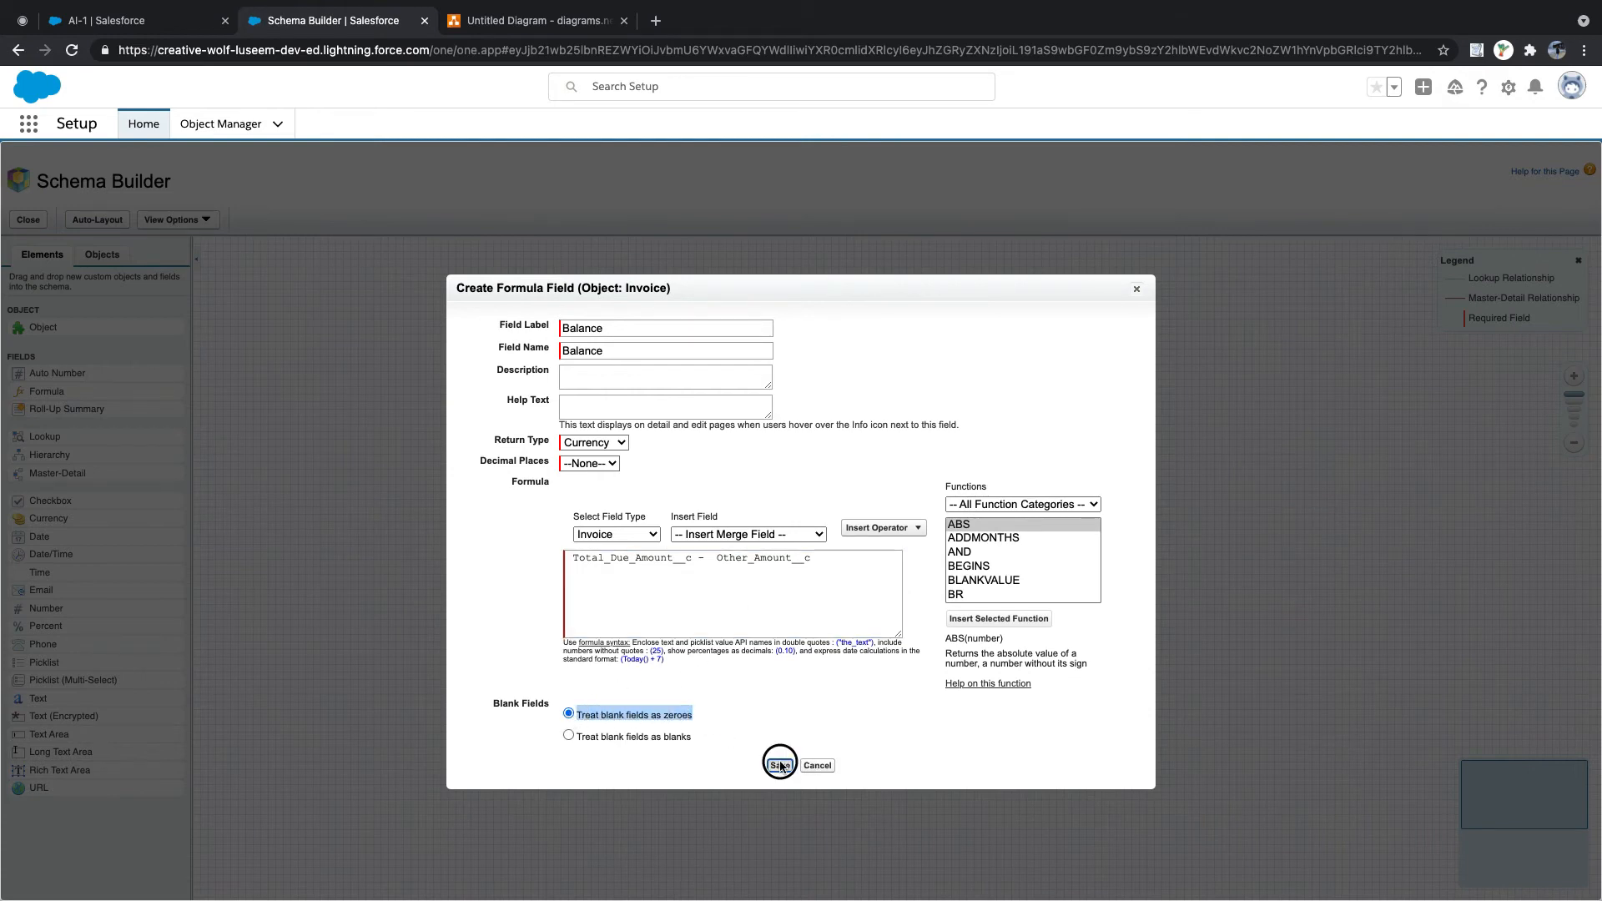
- Set the Balance formula field's decimal places to 2 and save it
left_click(610, 464)
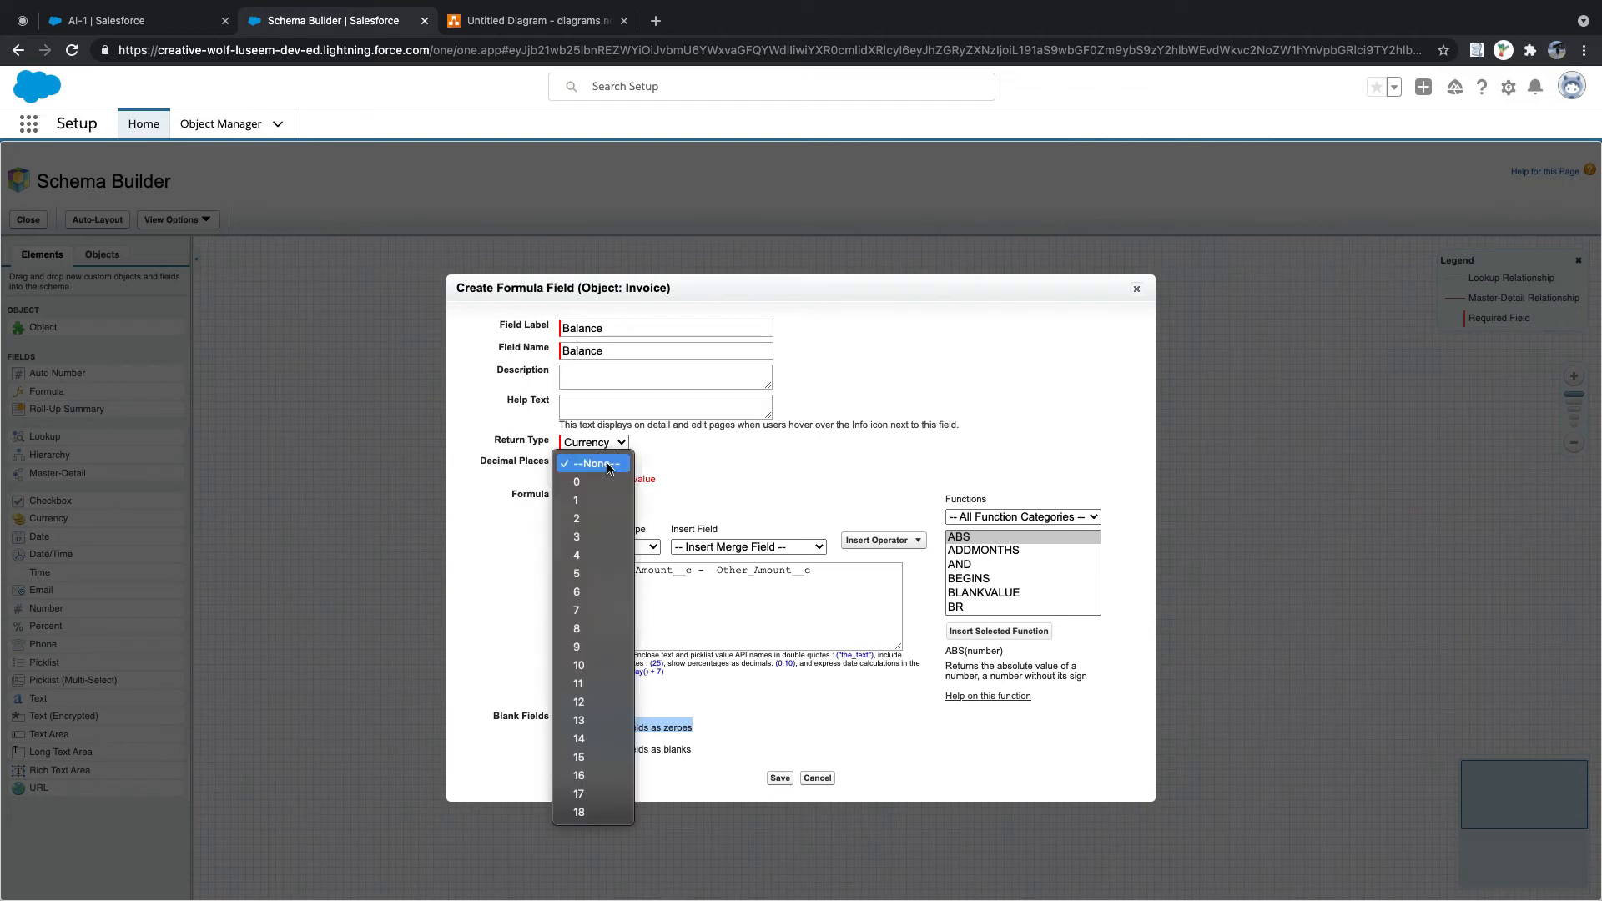
left_click(597, 519)
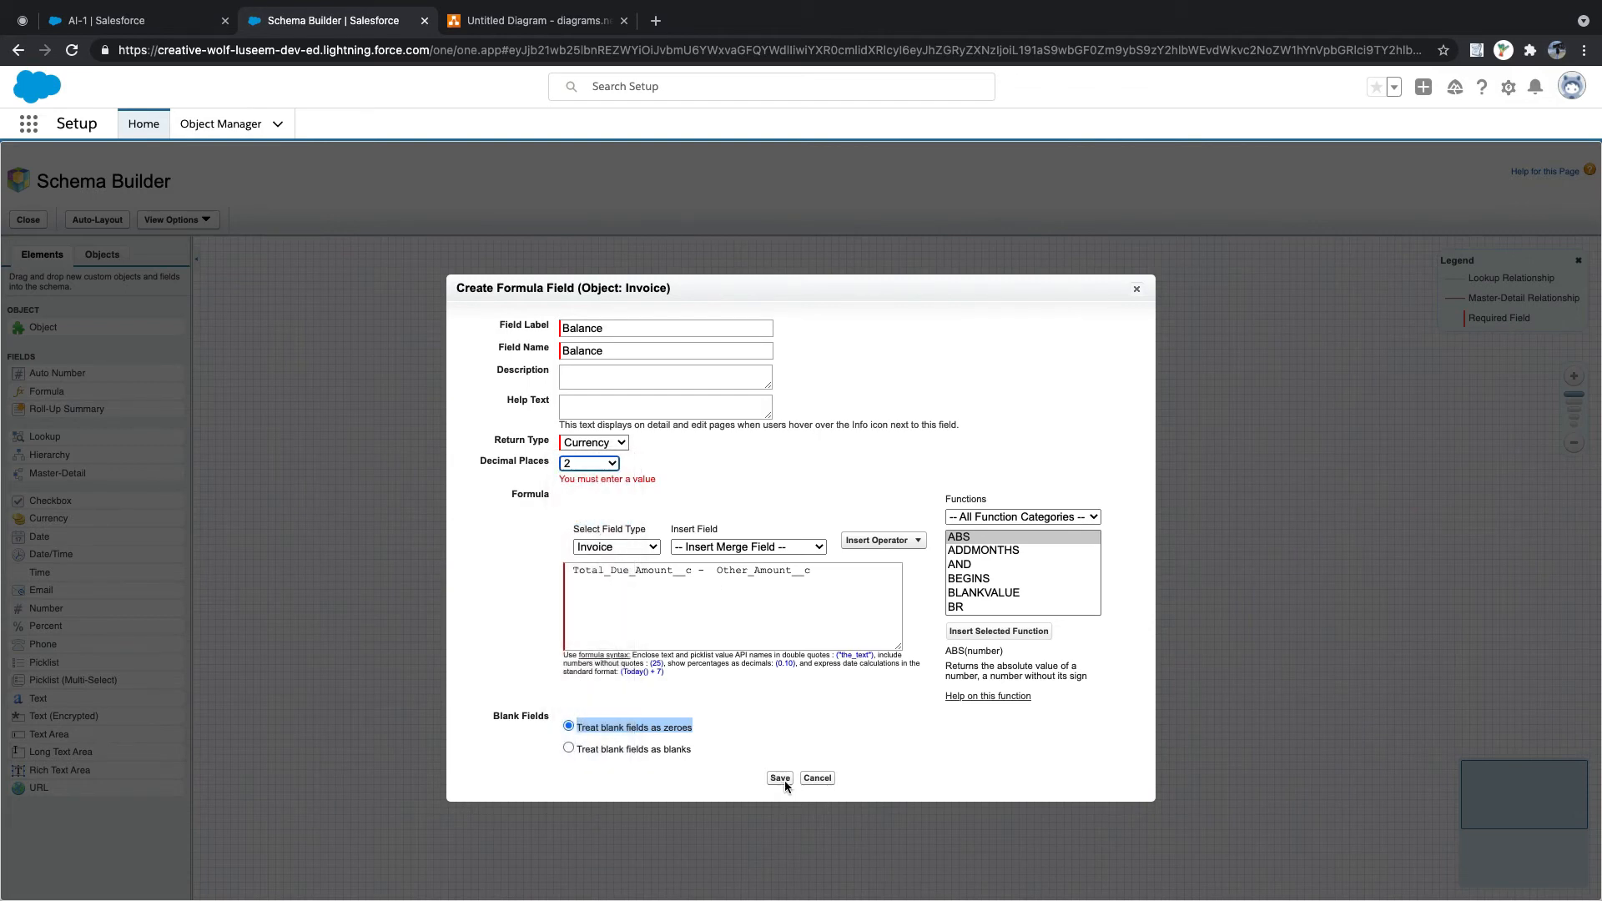
left_click(783, 779)
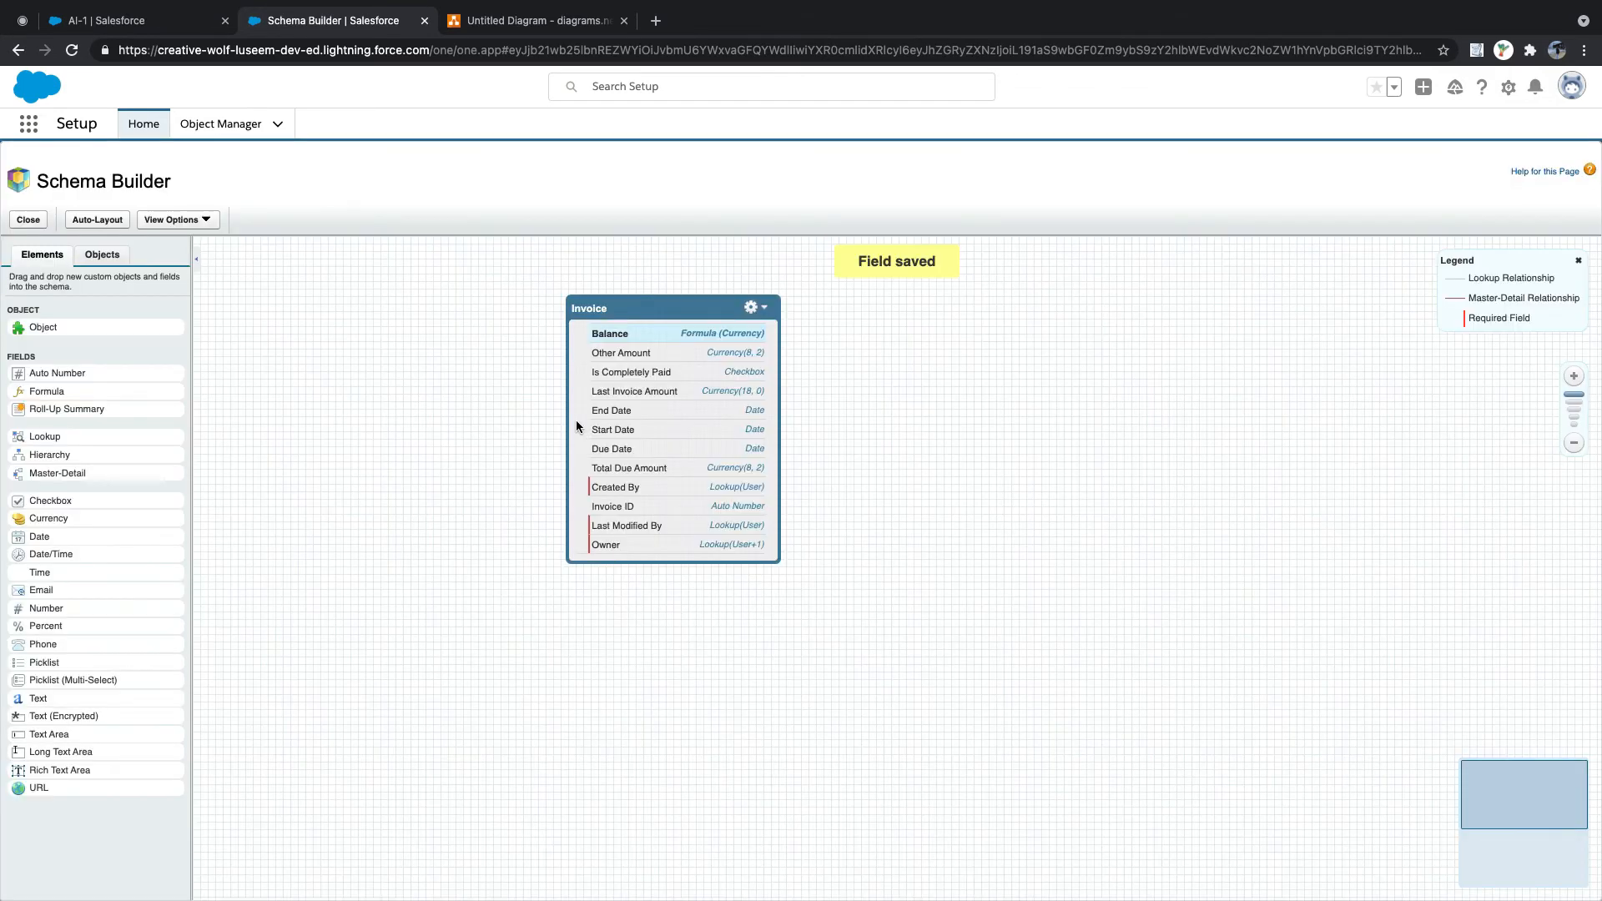
- Open the AI-1 invoice record in the Canada app and reload it to check its detail fields
left_click(121, 20)
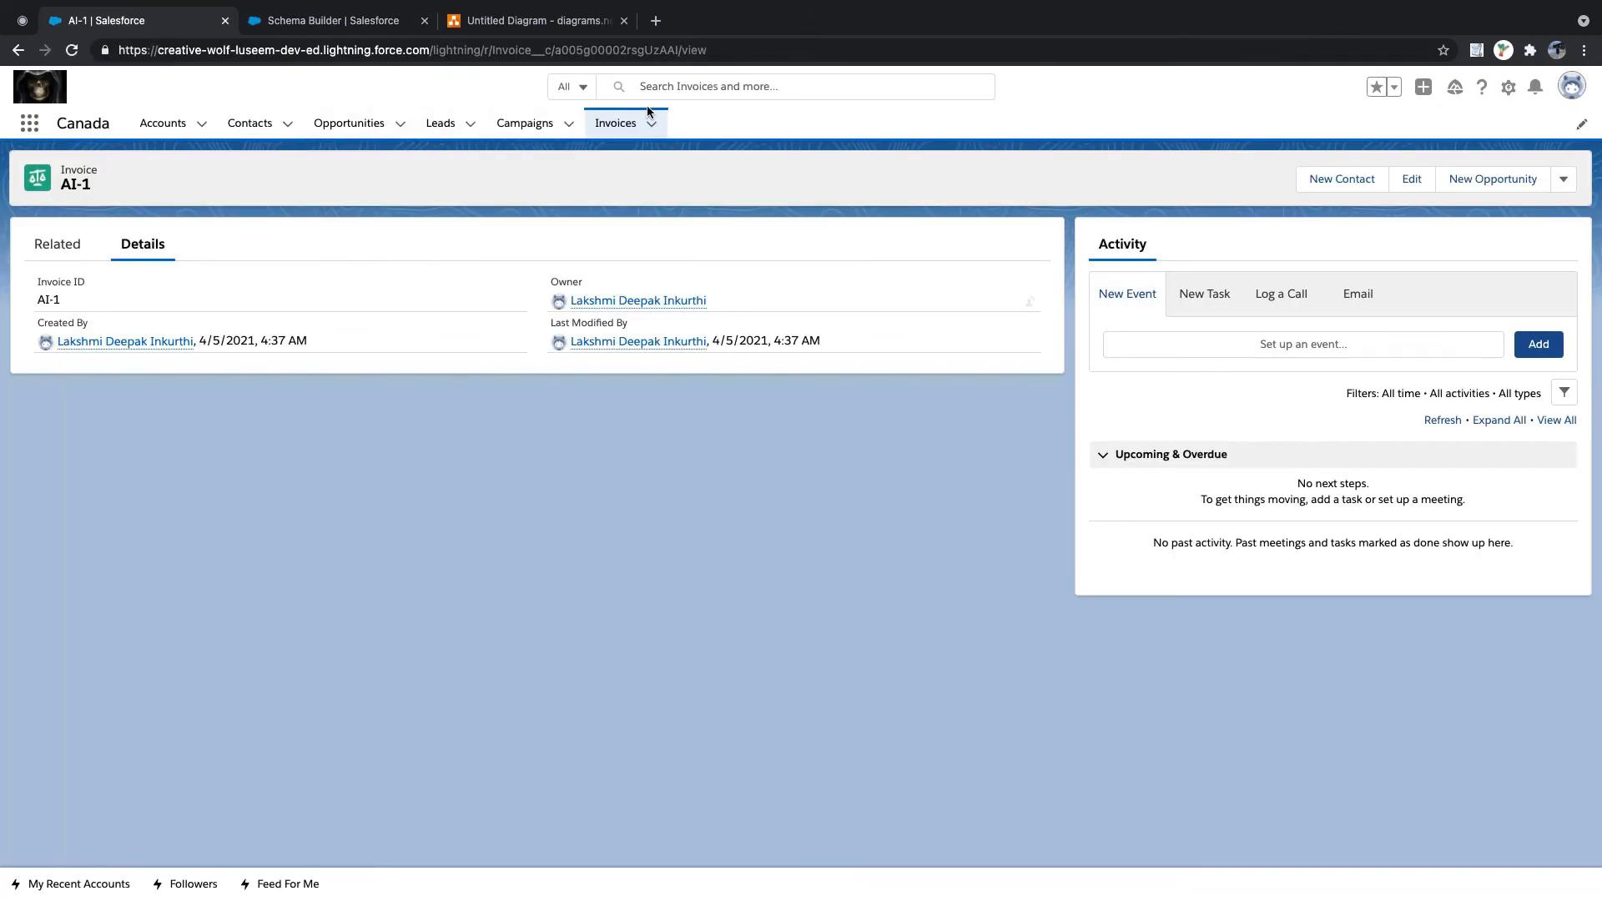
left_click(620, 132)
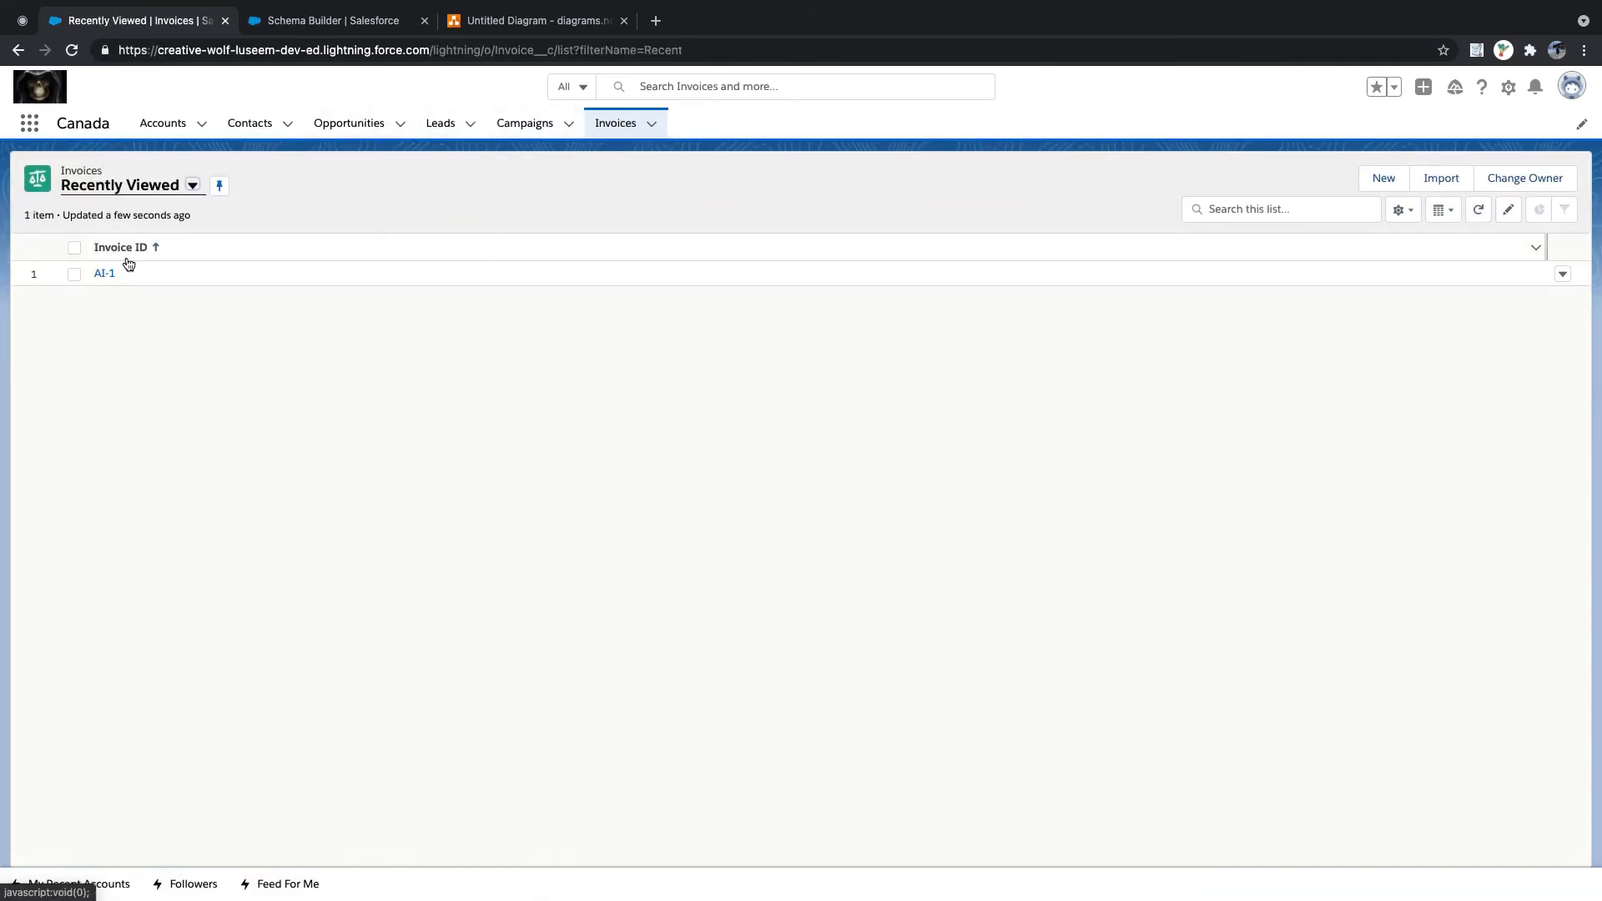
left_click(108, 275)
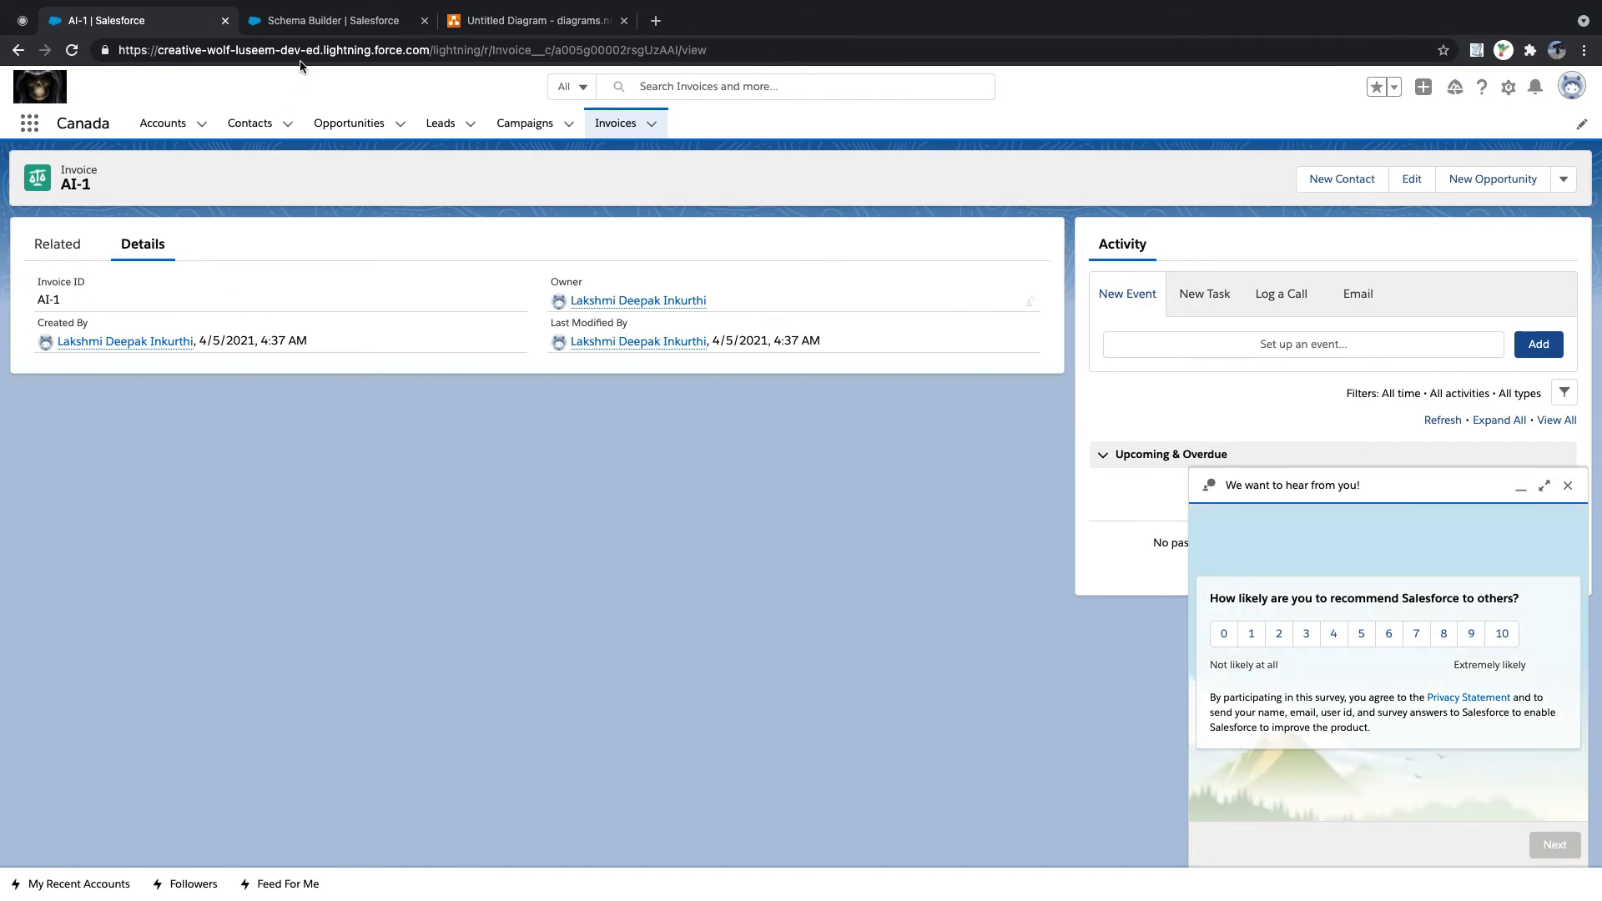
left_click(325, 20)
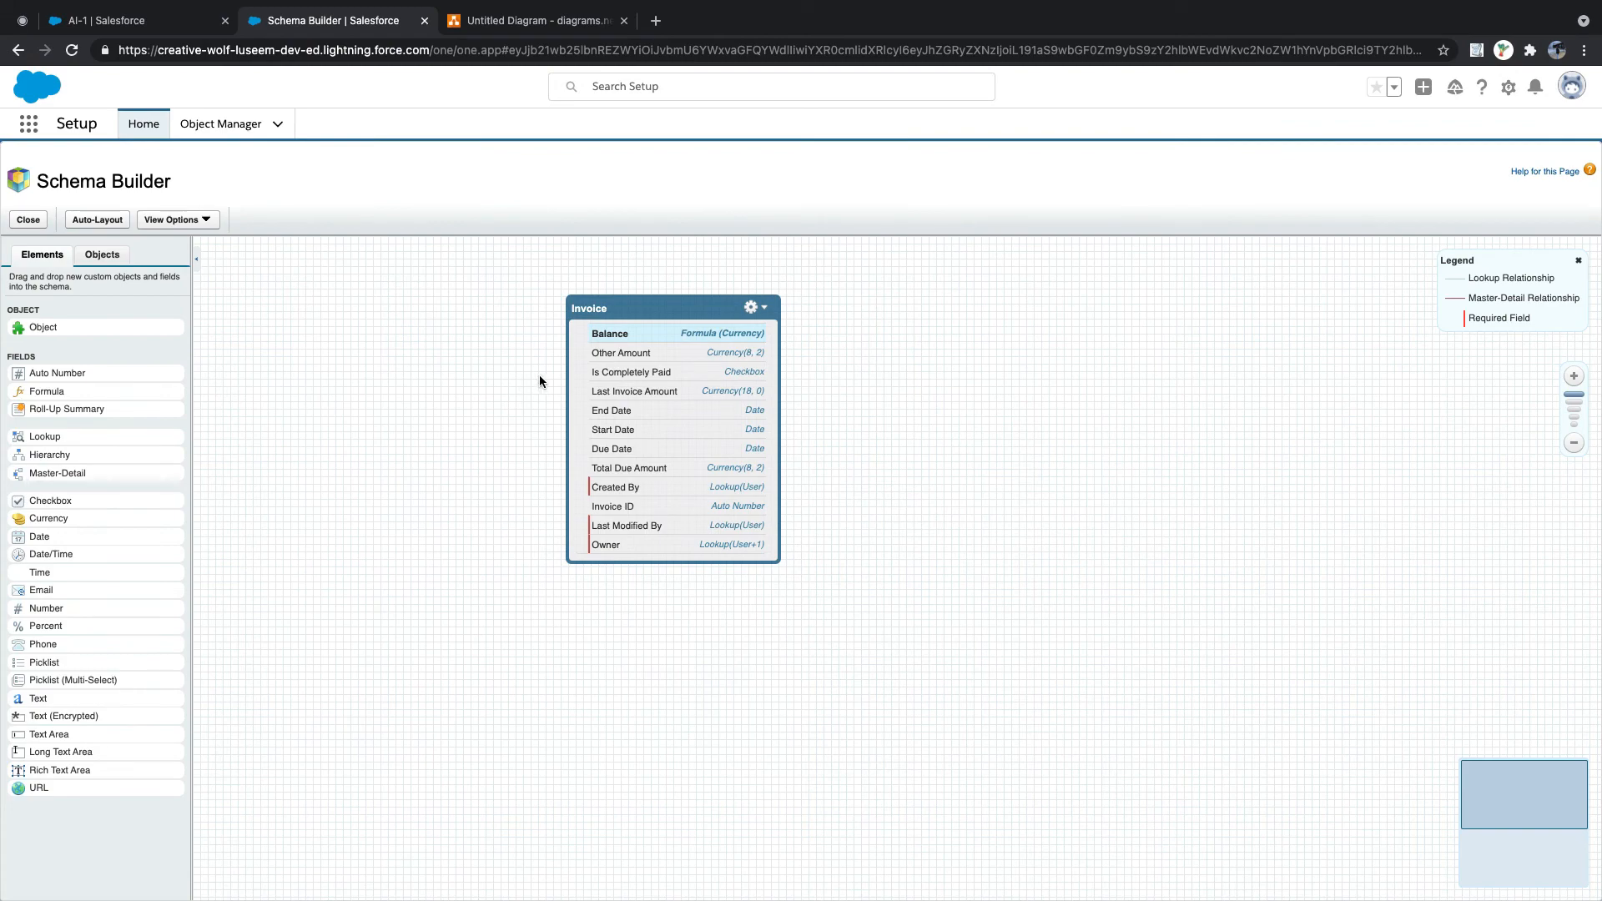
left_click(167, 19)
left_click(71, 51)
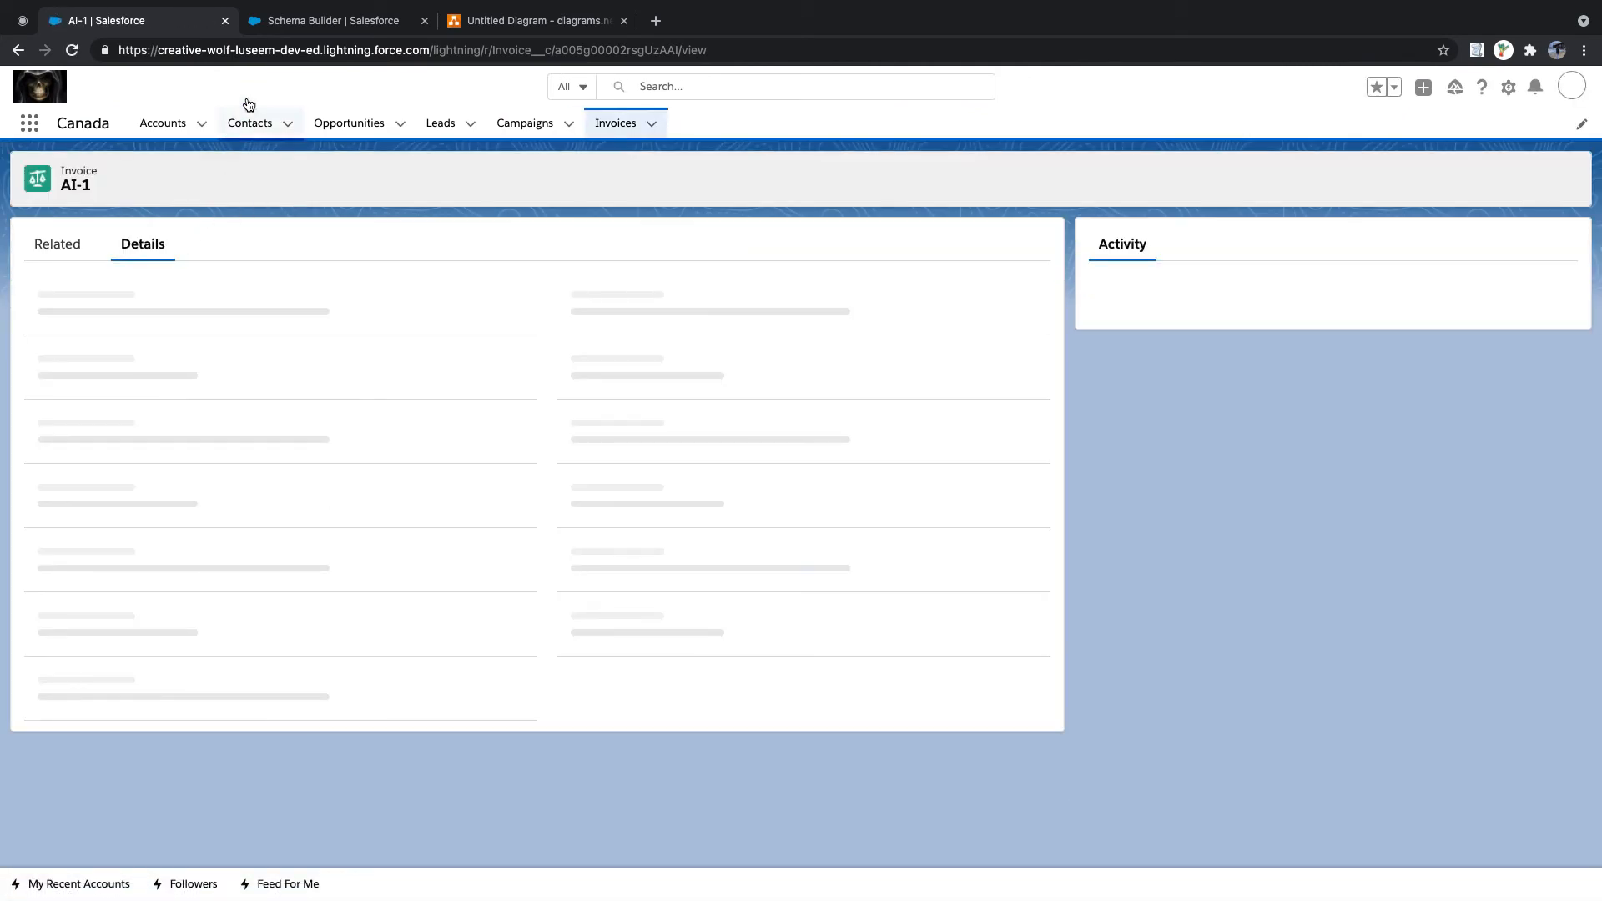
- Search Object Manager for invoice and open the Invoice object's Invoice Layout page layout for editing
left_click(295, 27)
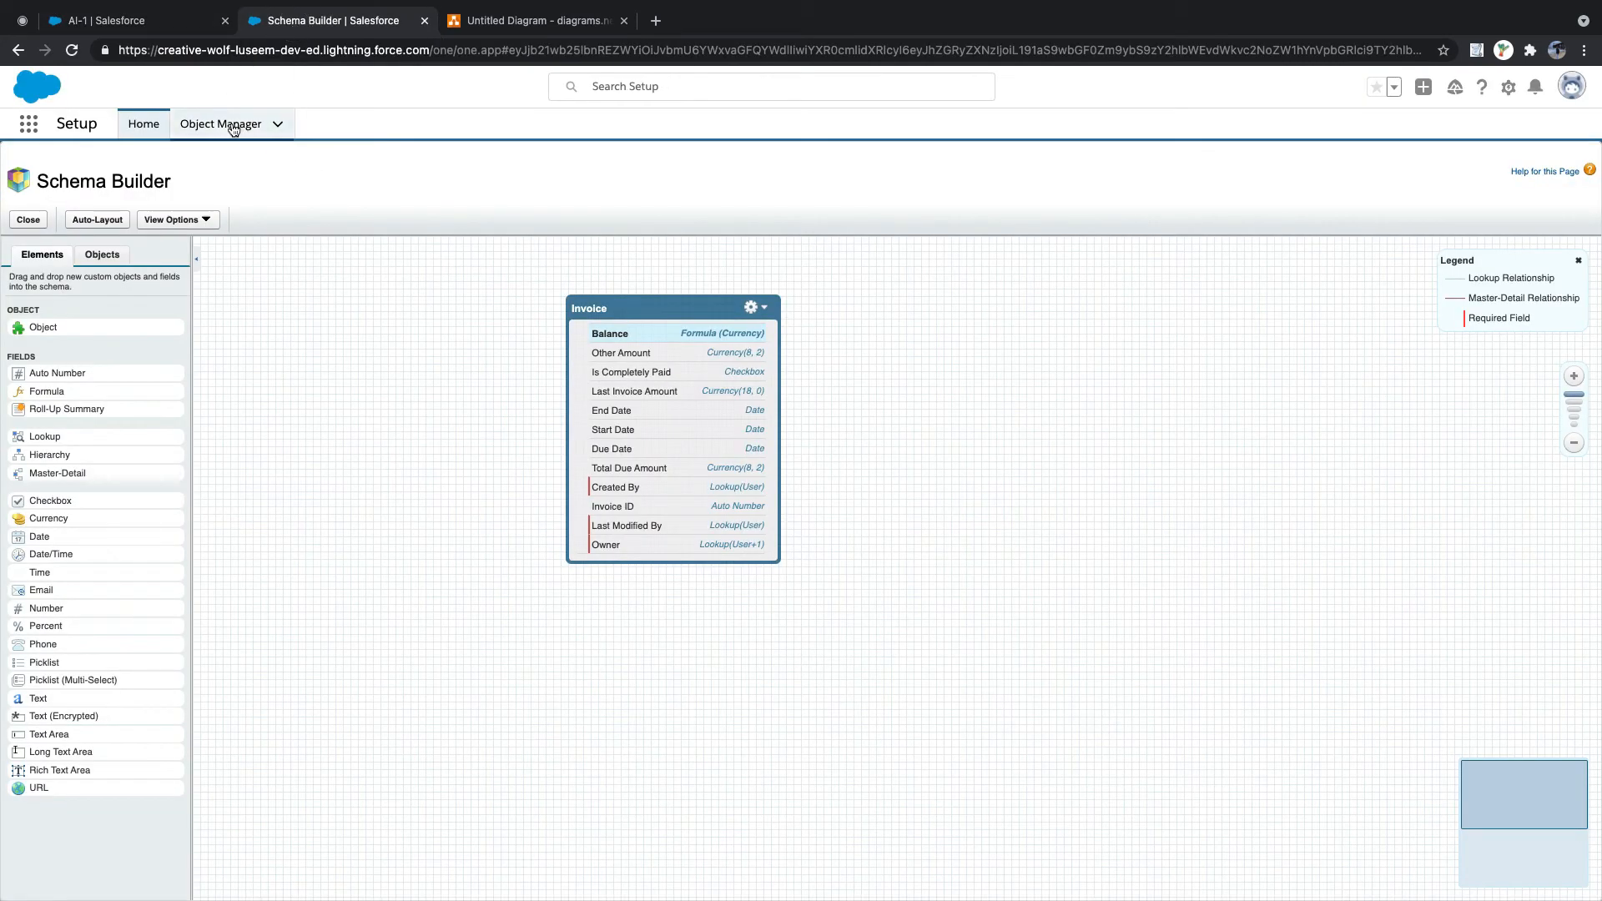
left_click_drag(633, 311, 545, 332)
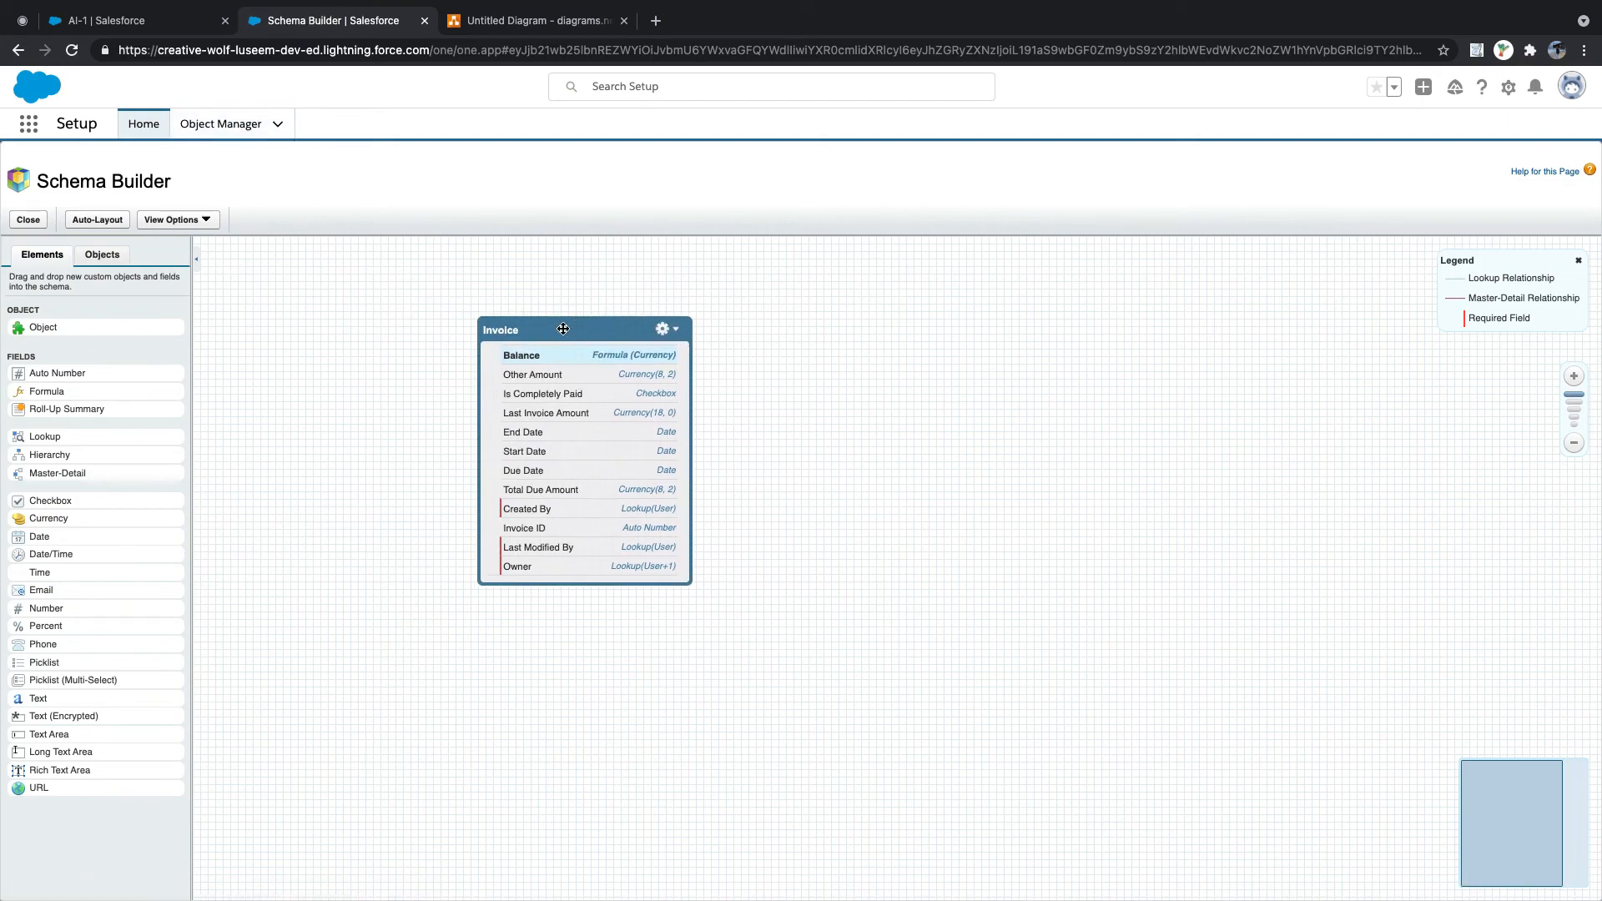
left_click(213, 134)
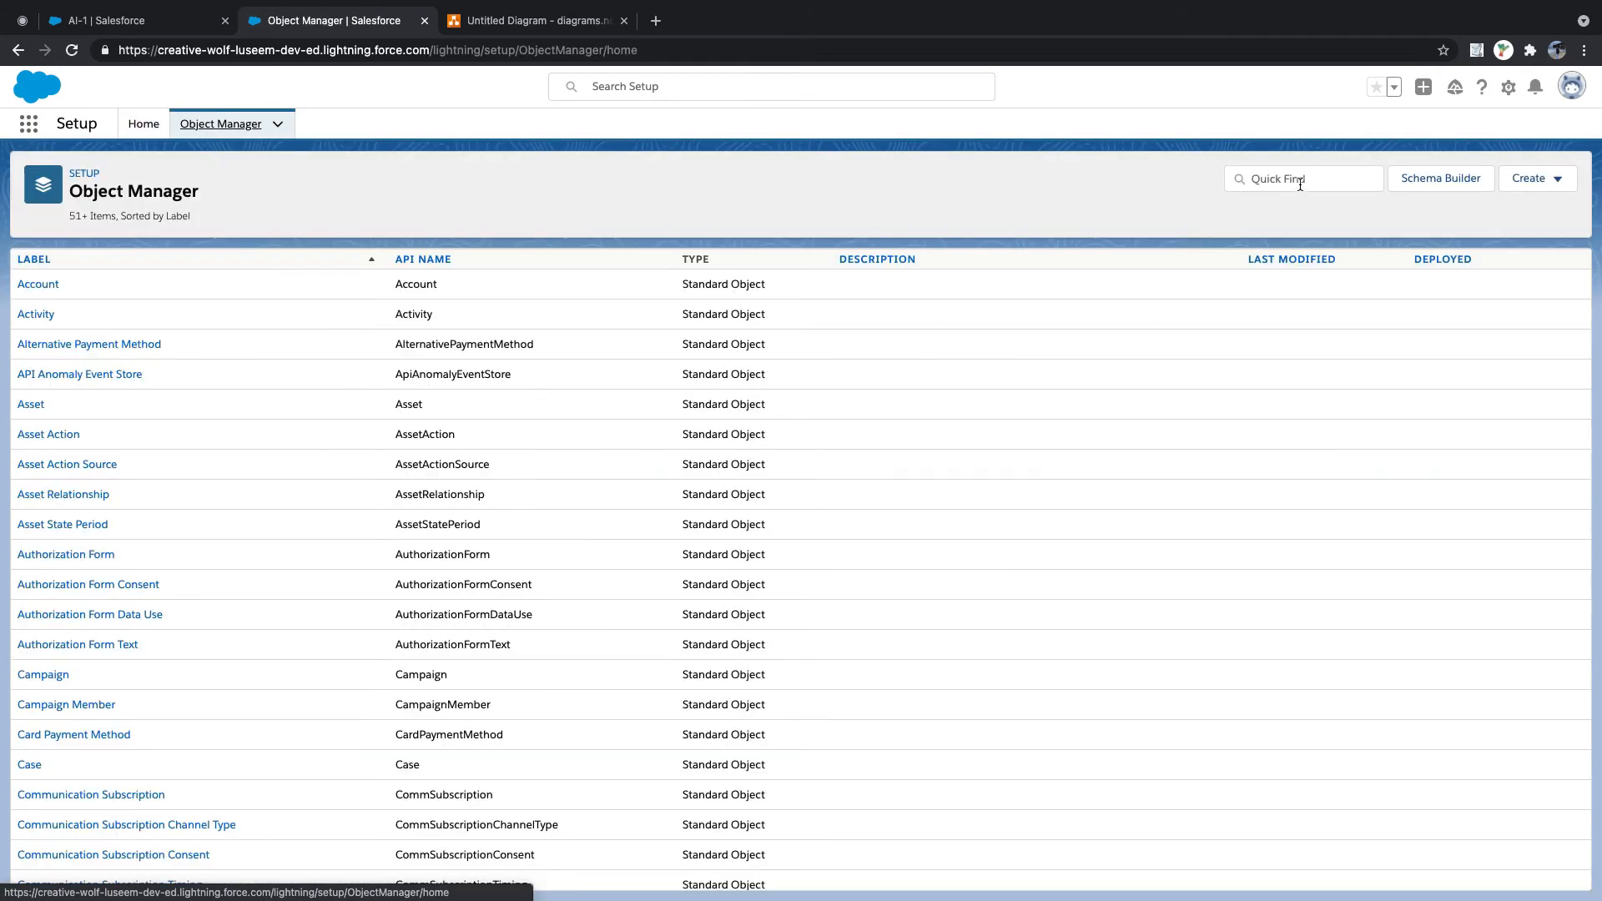
left_click(1300, 184)
type("invoice")
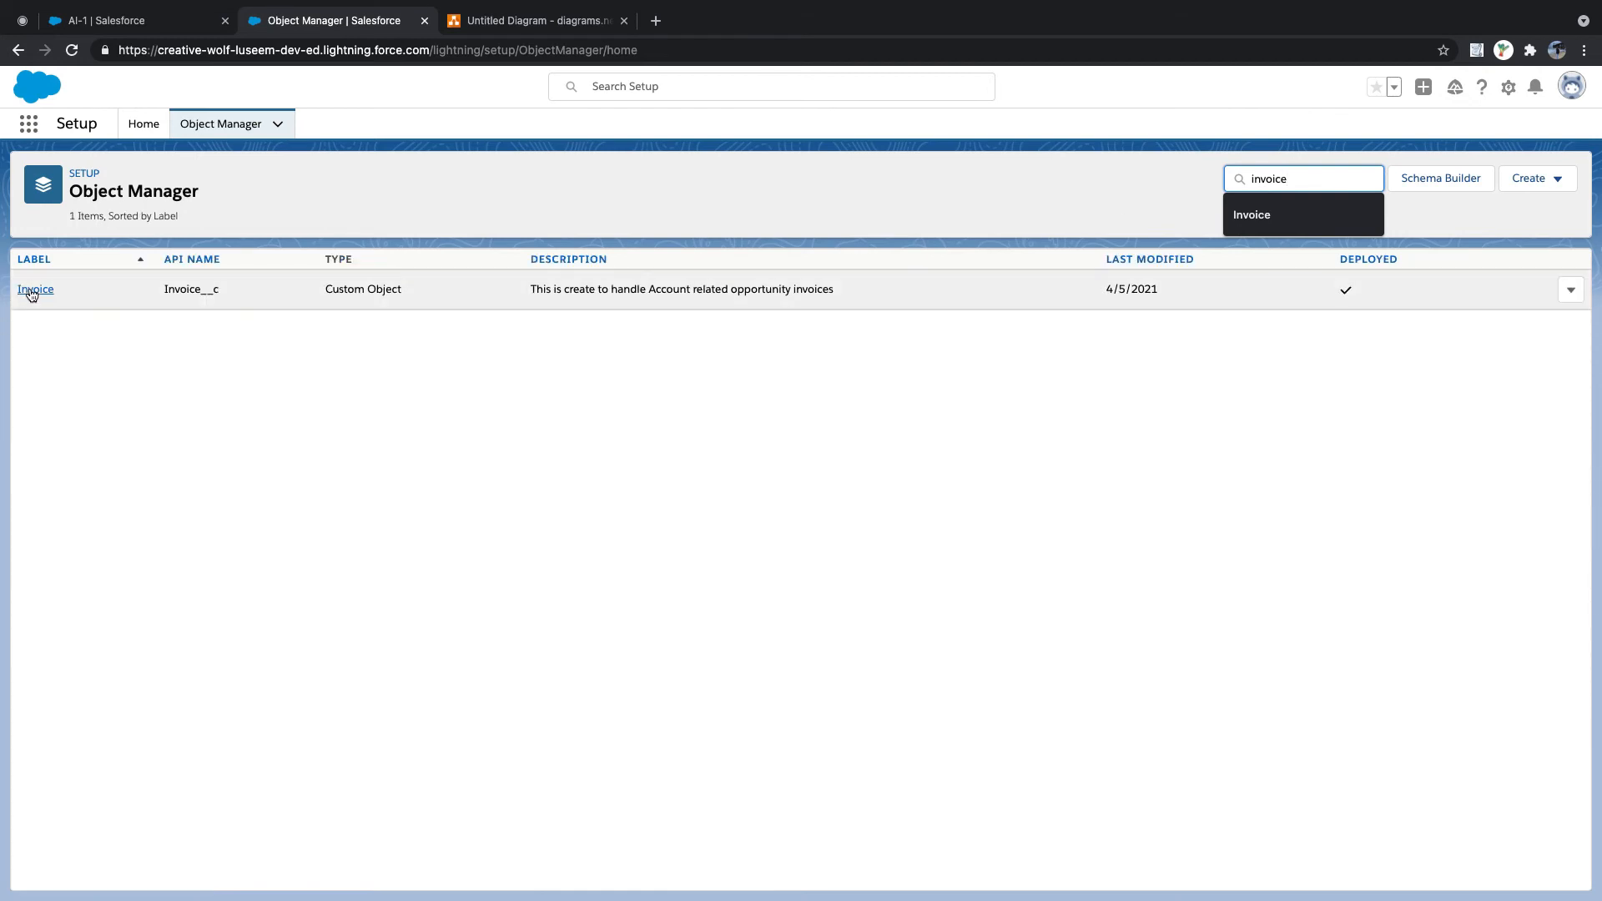
left_click(30, 288)
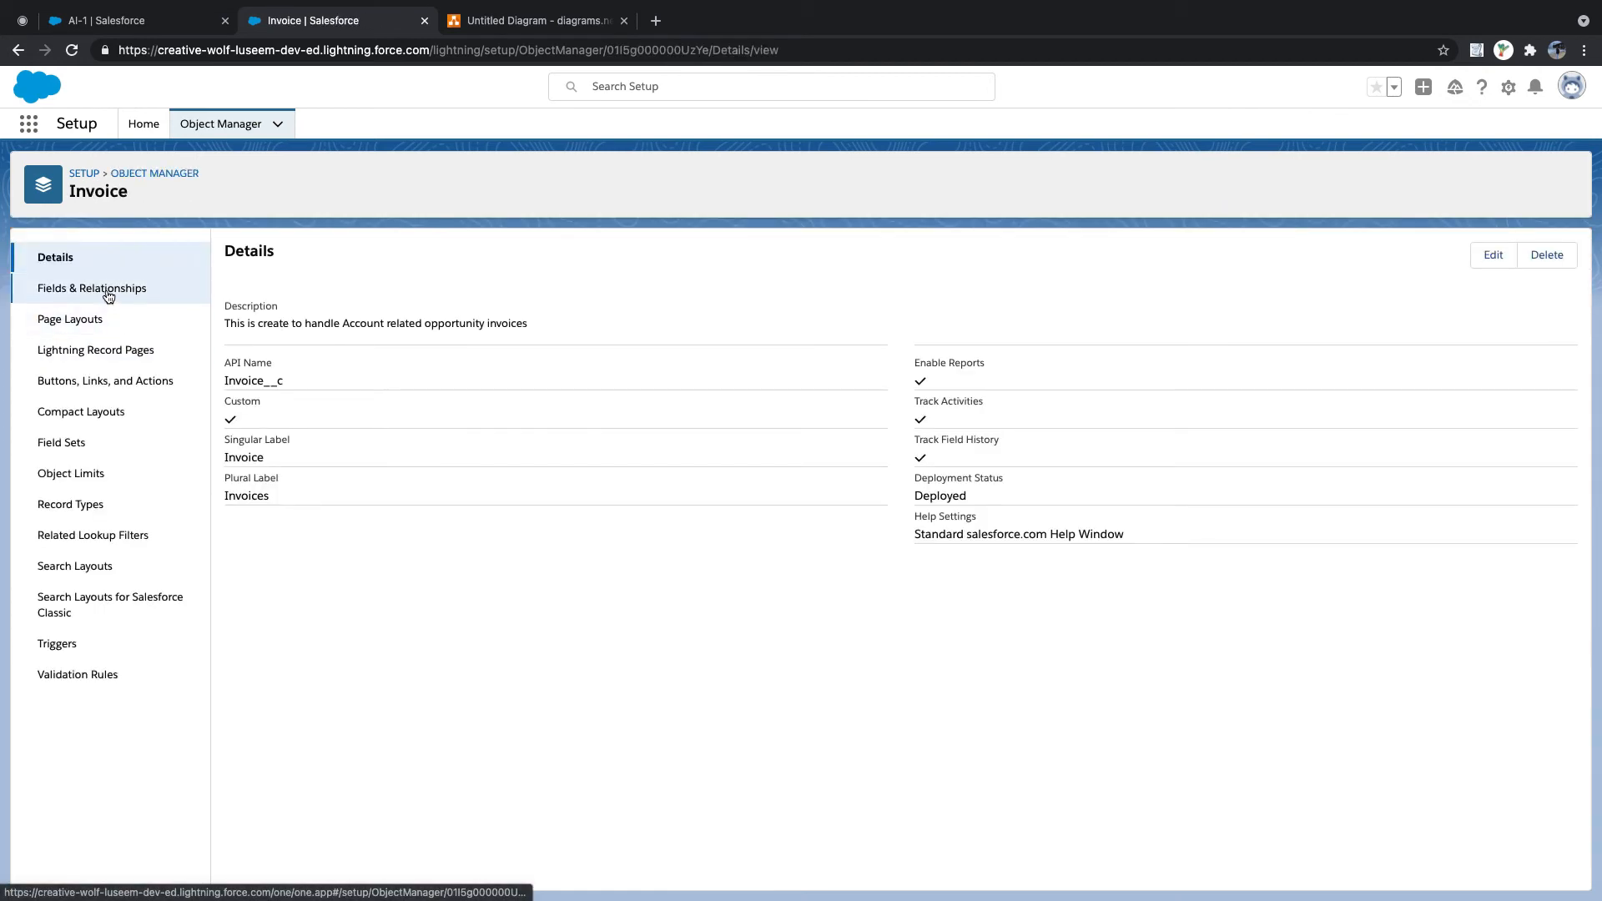
left_click(99, 317)
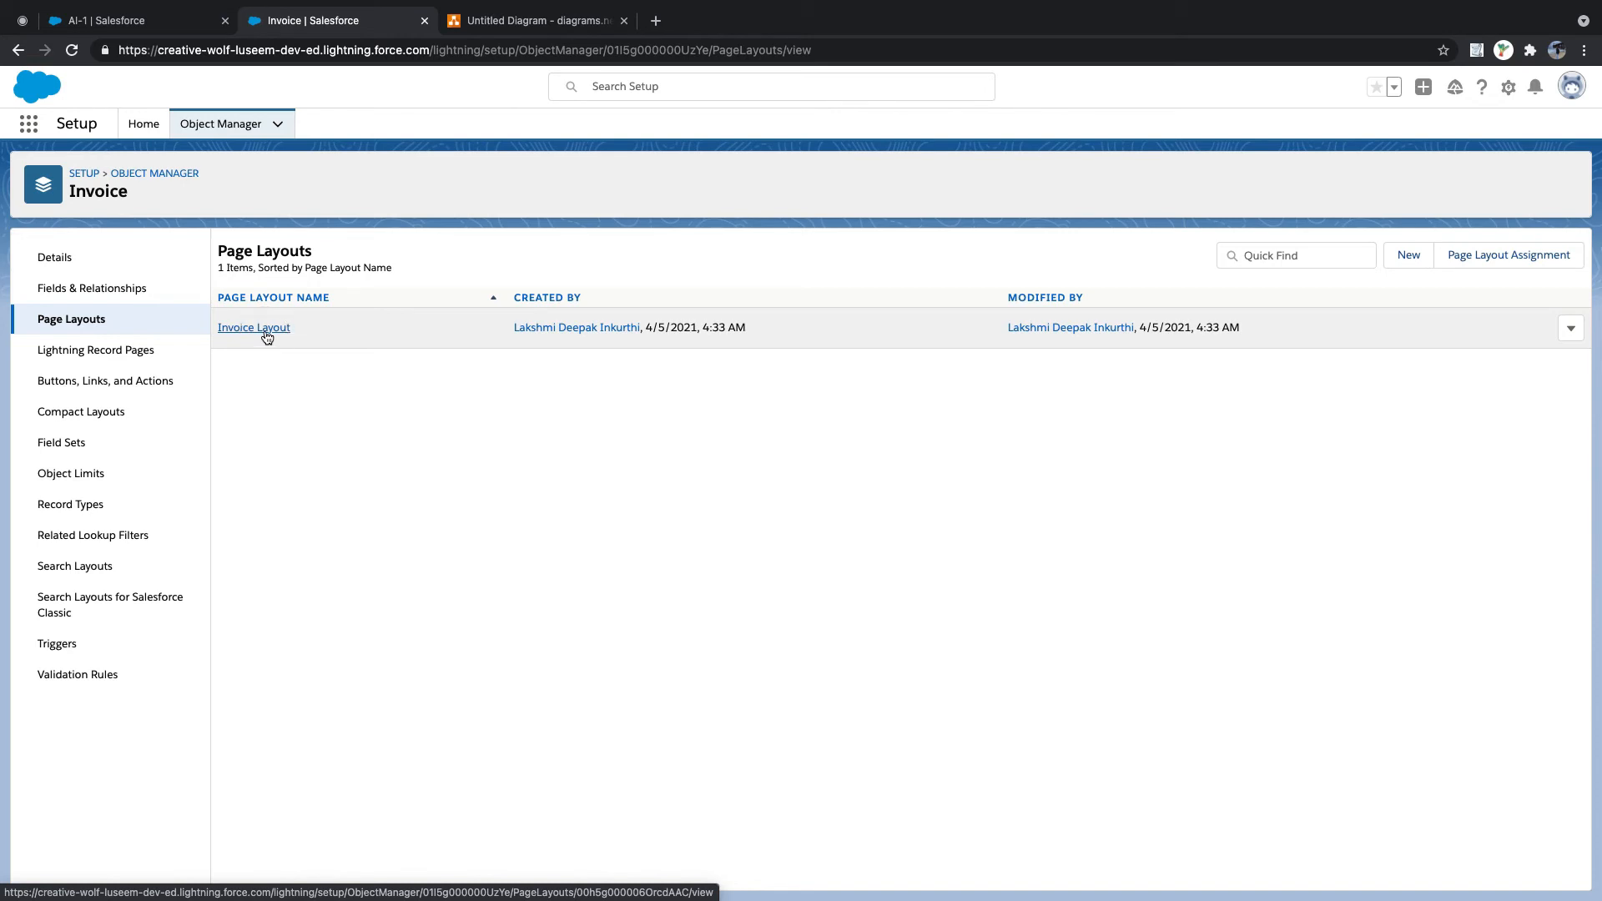
left_click(267, 331)
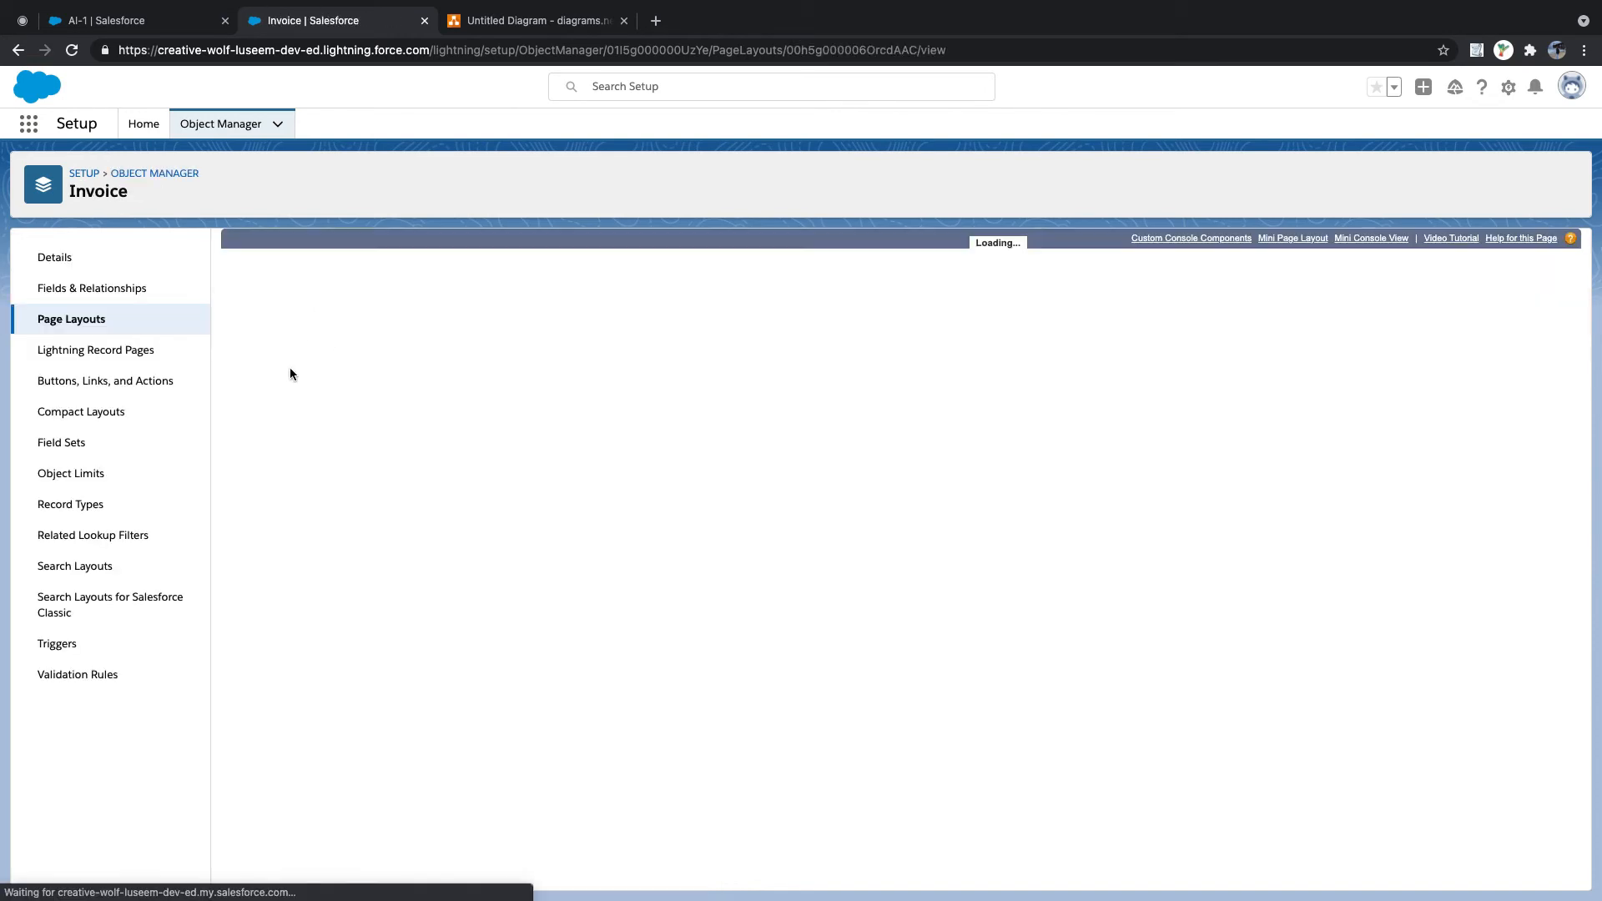
- Add a two-column section named Invoice Amount between the Information and System Information sections of the layout
scroll(492, 376, "down", 2)
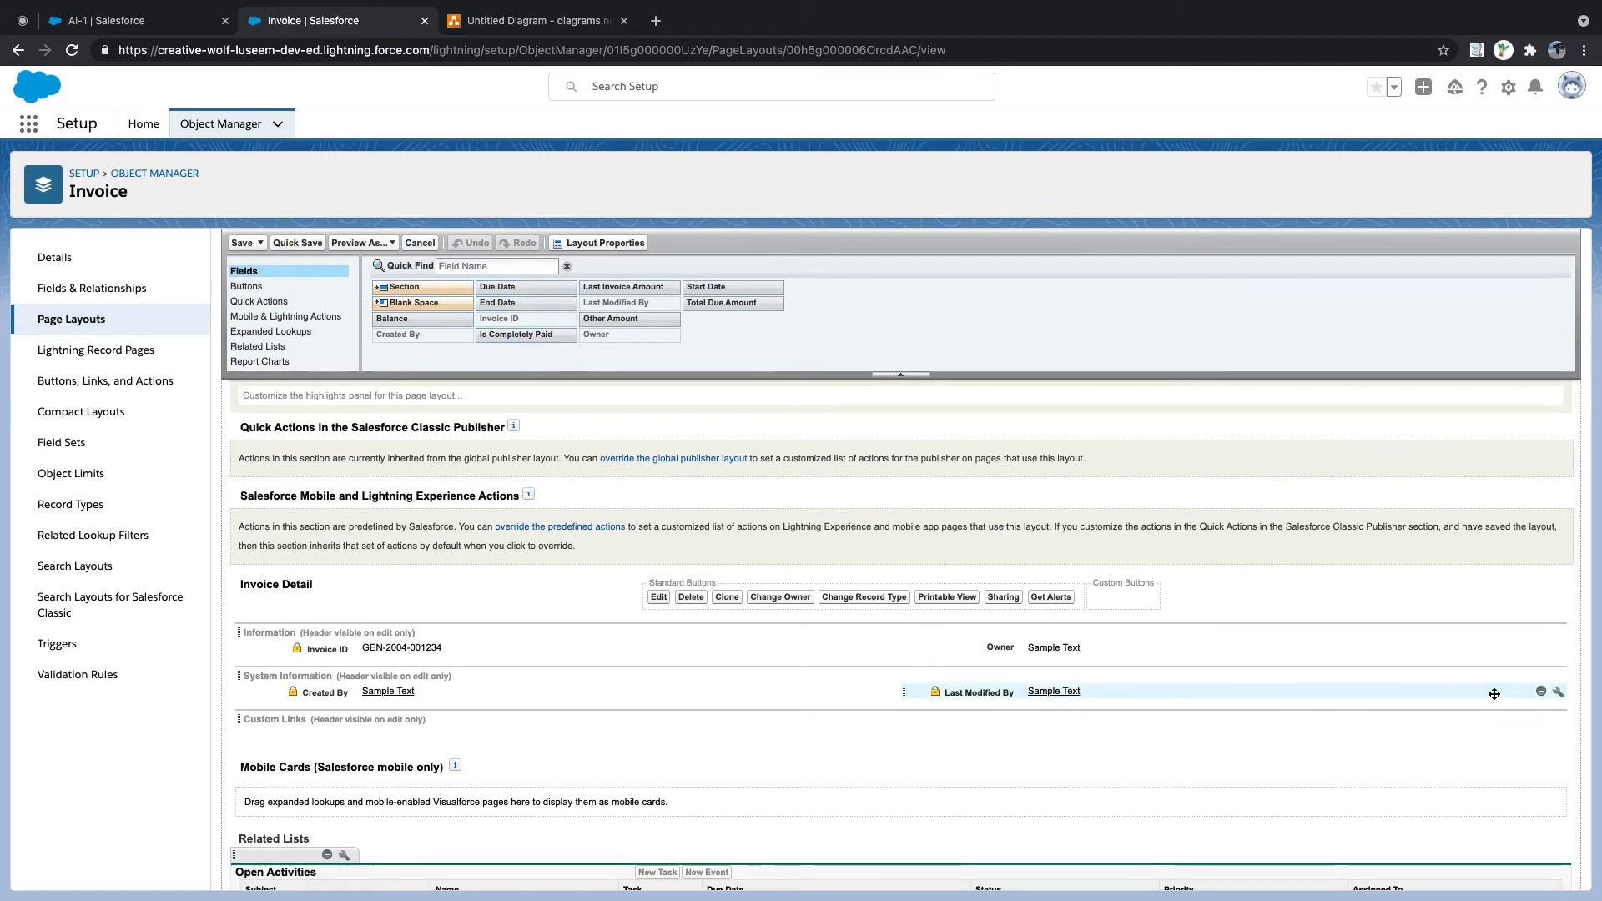
left_click_drag(403, 288, 353, 652)
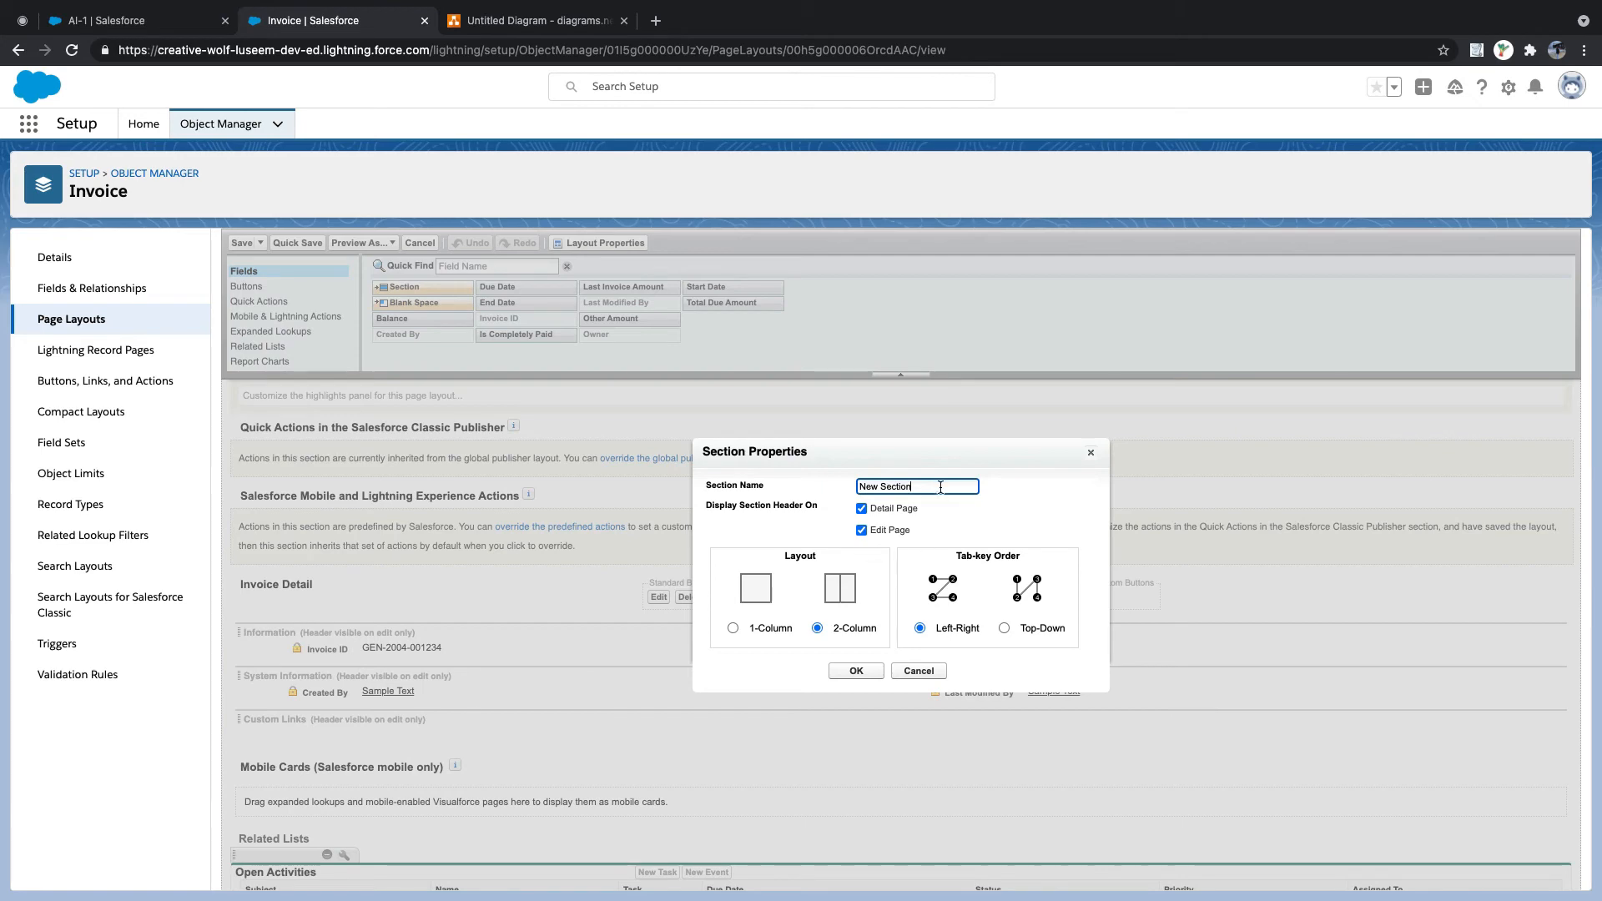
left_click_drag(940, 487, 843, 488)
type("Invoice Amount")
left_click(860, 672)
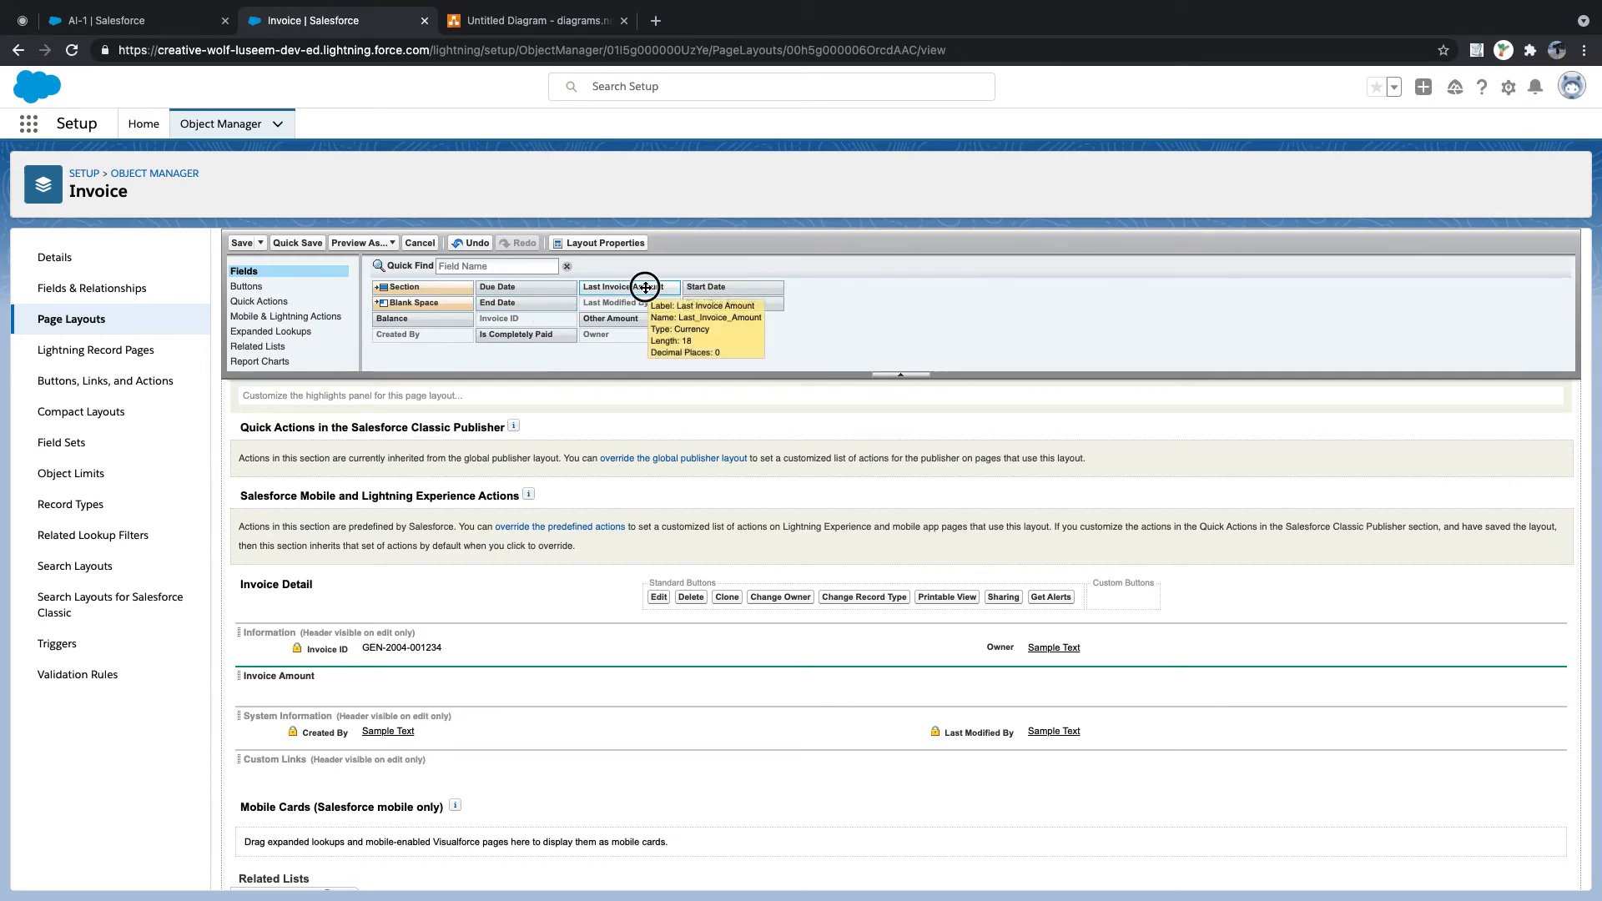
- Fill the Invoice Amount section with Last Invoice Amount and Total Due Amount in one column, Other Amount and Balance in the other
left_click_drag(639, 289, 373, 693)
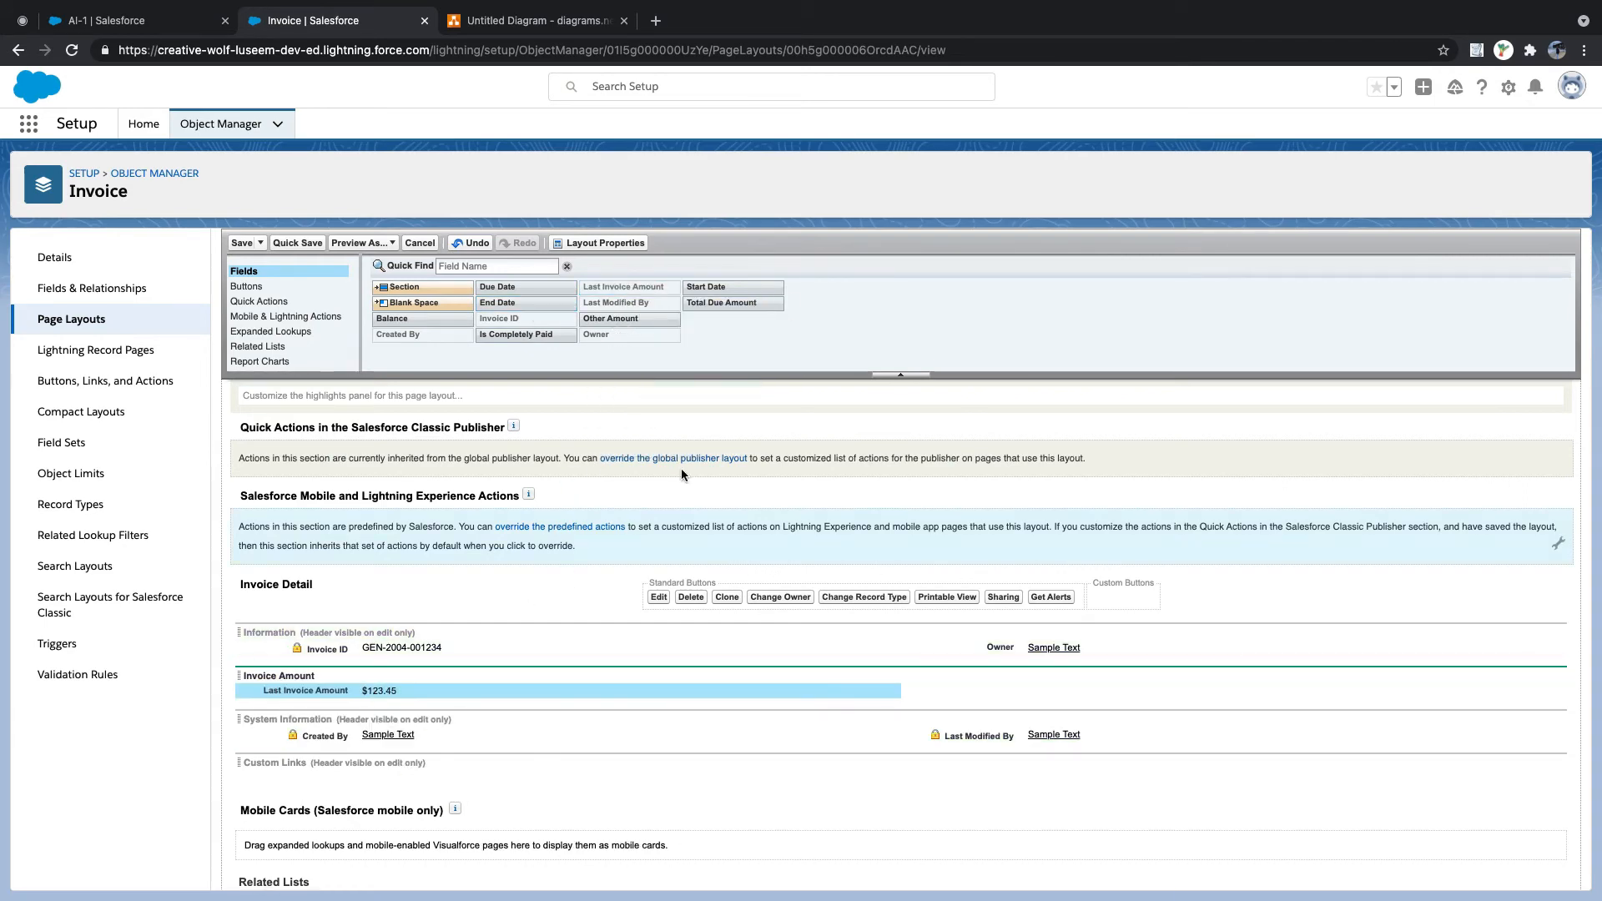
left_click_drag(430, 321, 1068, 695)
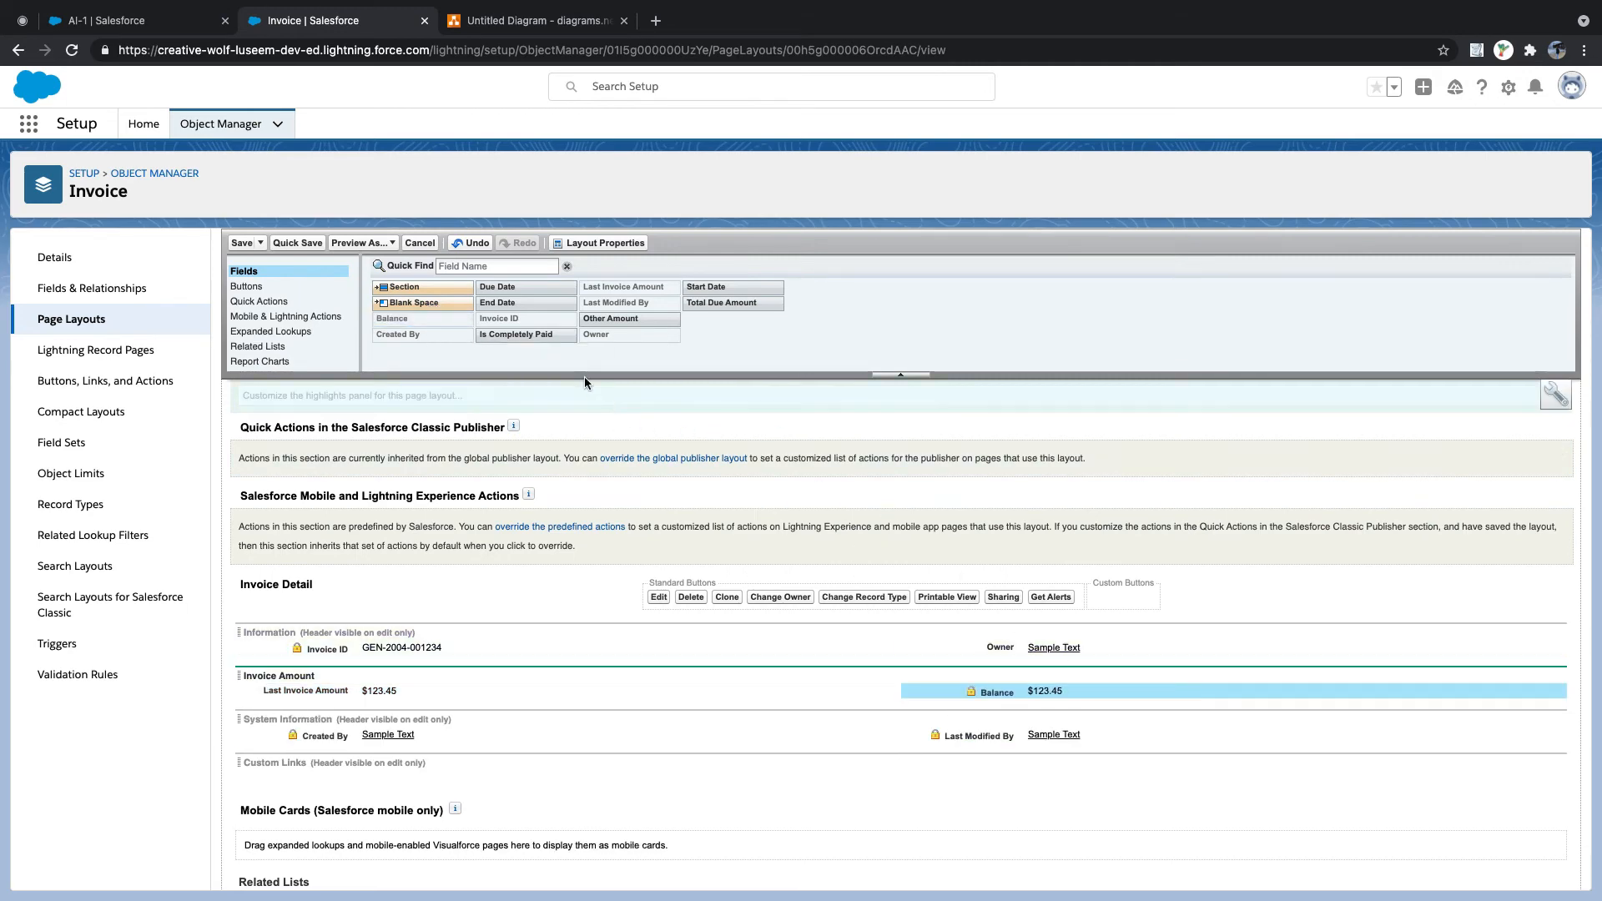
left_click_drag(743, 305, 385, 703)
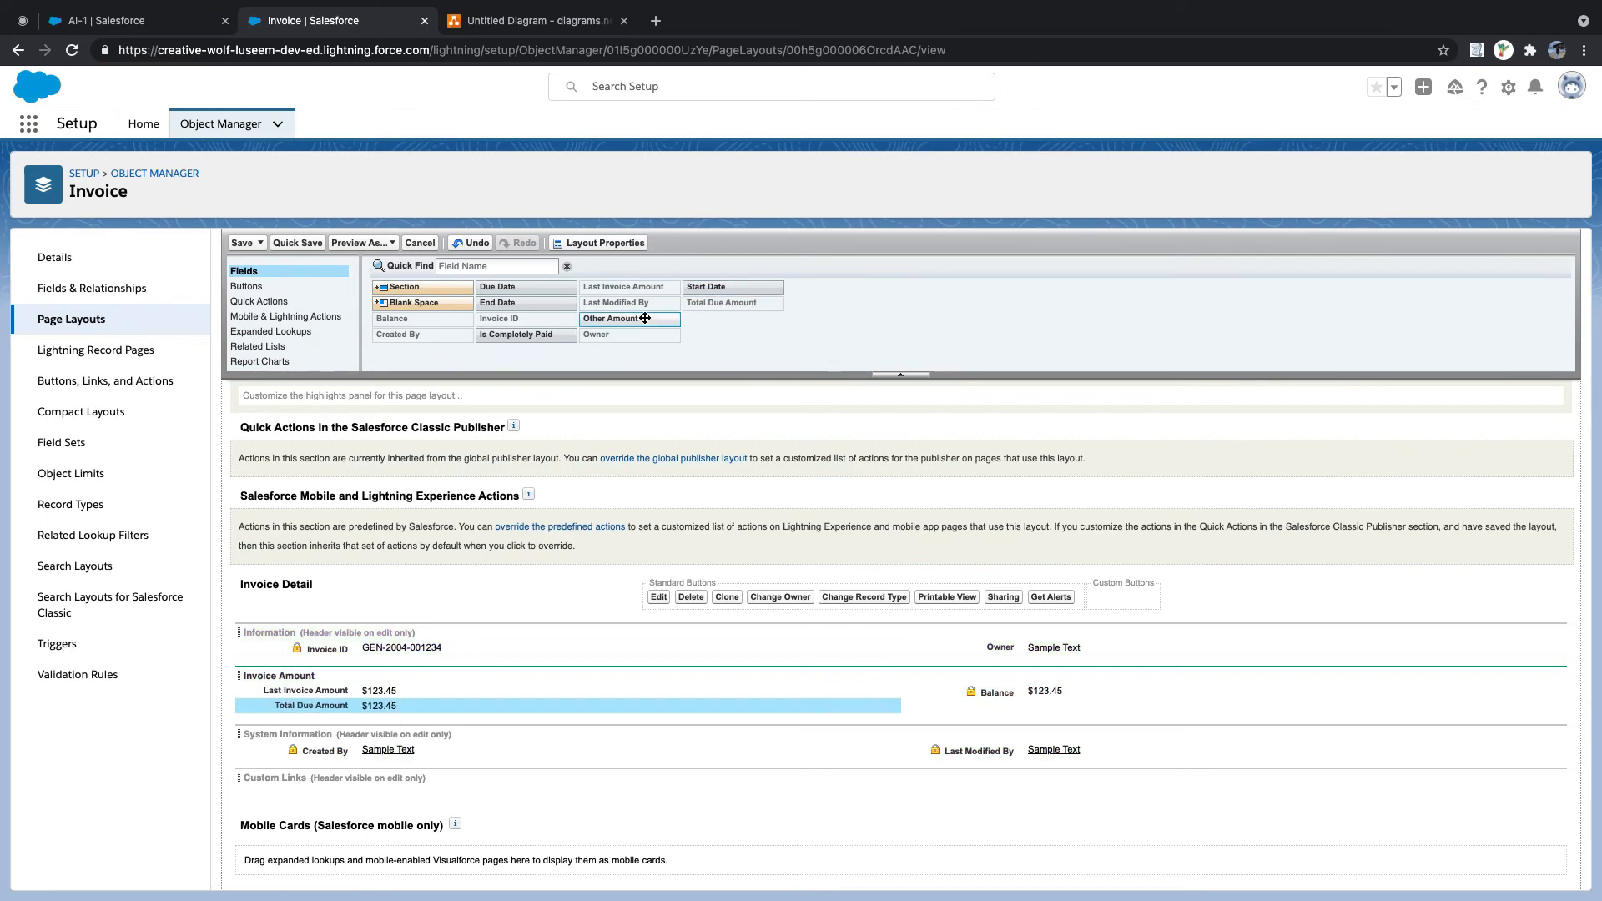
left_click_drag(630, 318, 1007, 691)
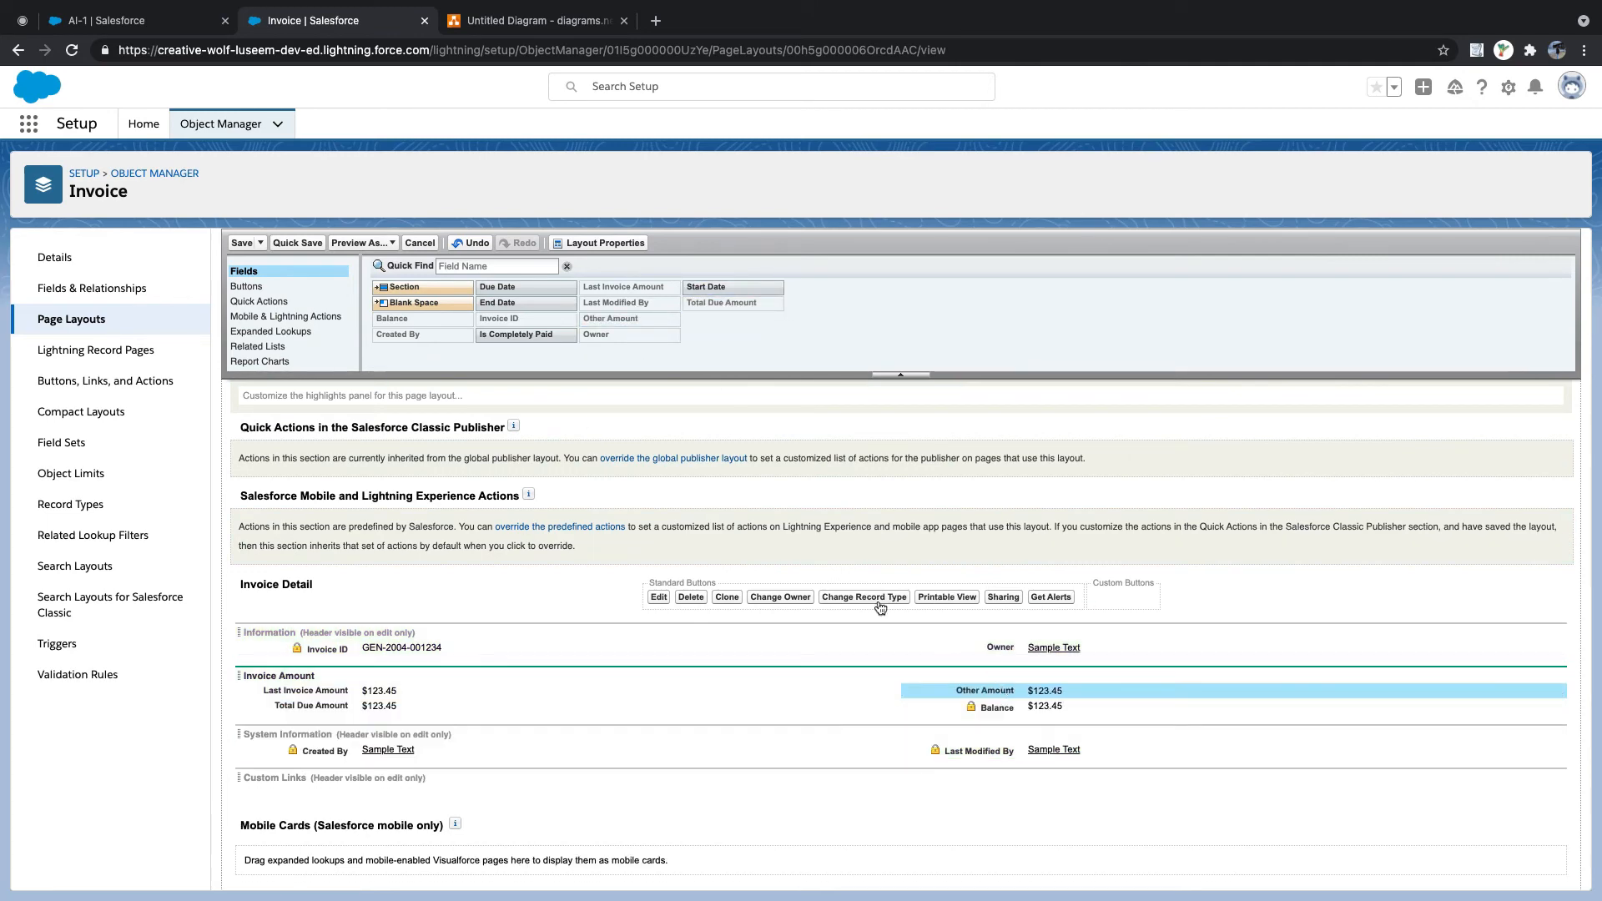
- Add Is Completely Paid, Start Date, End Date and Due Date to the Information section, and move Owner under Created By in System Information
left_click_drag(513, 335, 992, 627)
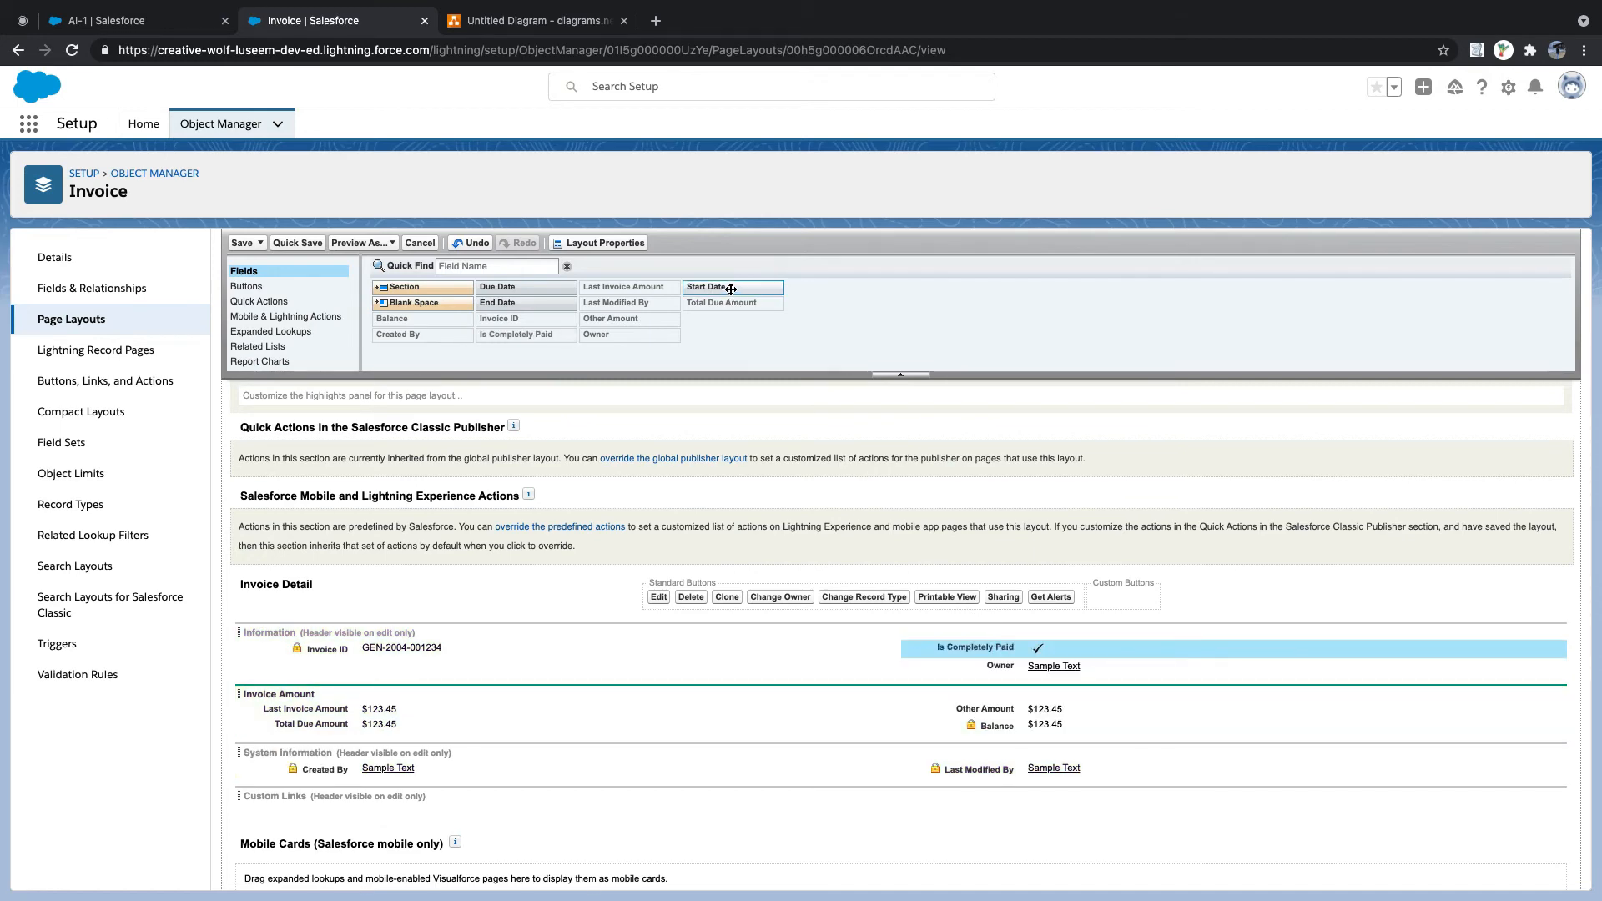
left_click_drag(717, 287, 359, 666)
left_click_drag(501, 303, 674, 791)
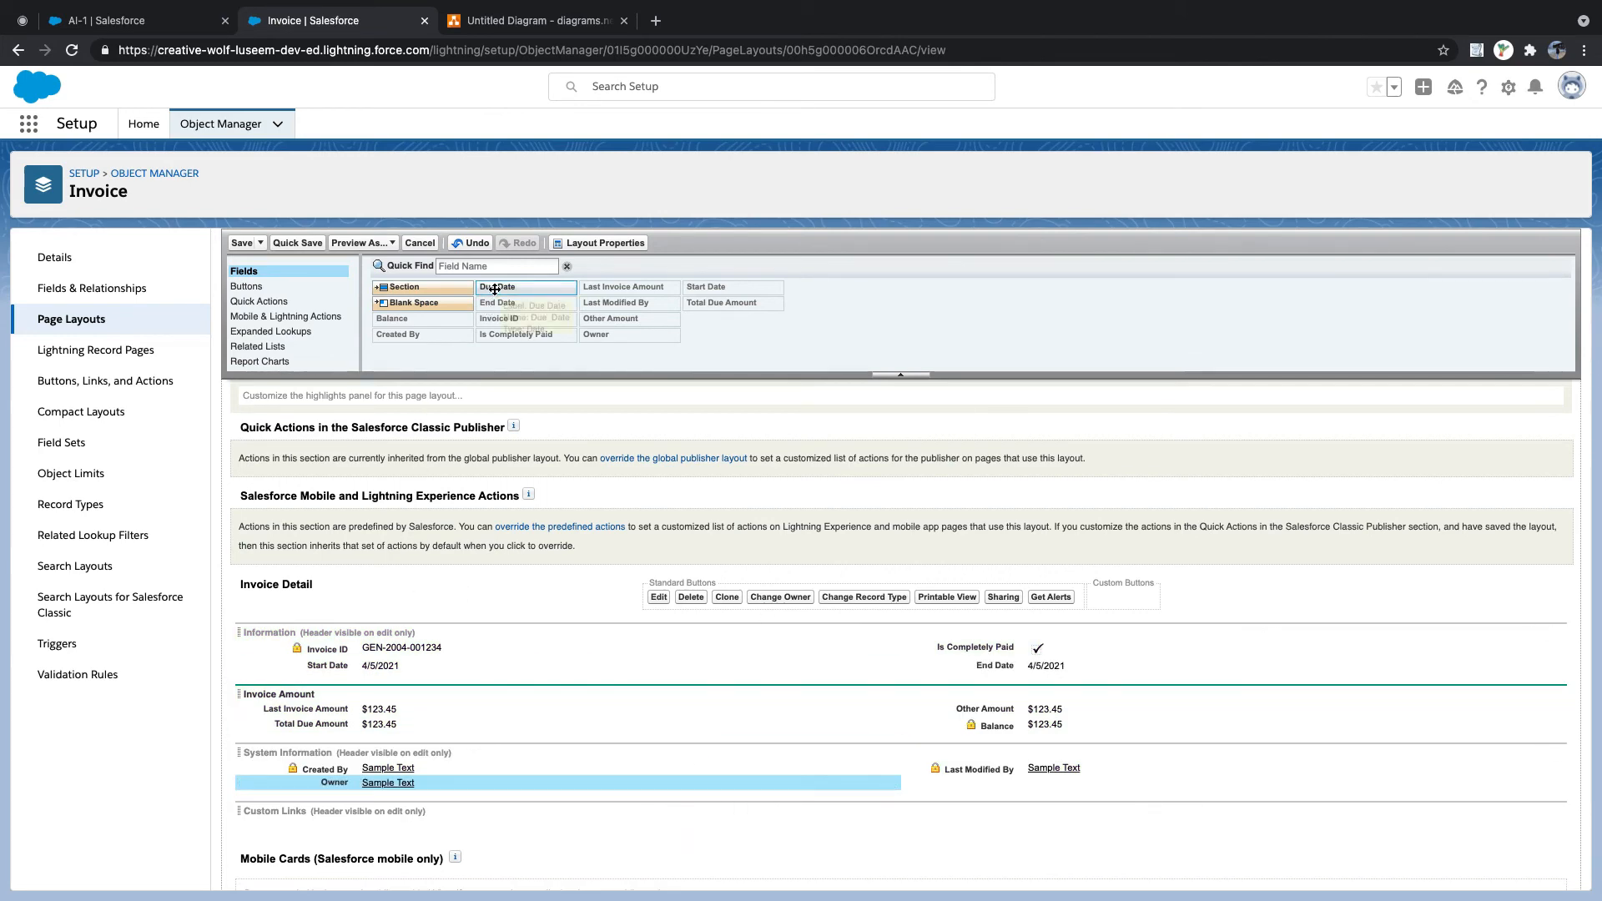
left_click_drag(501, 289, 477, 657)
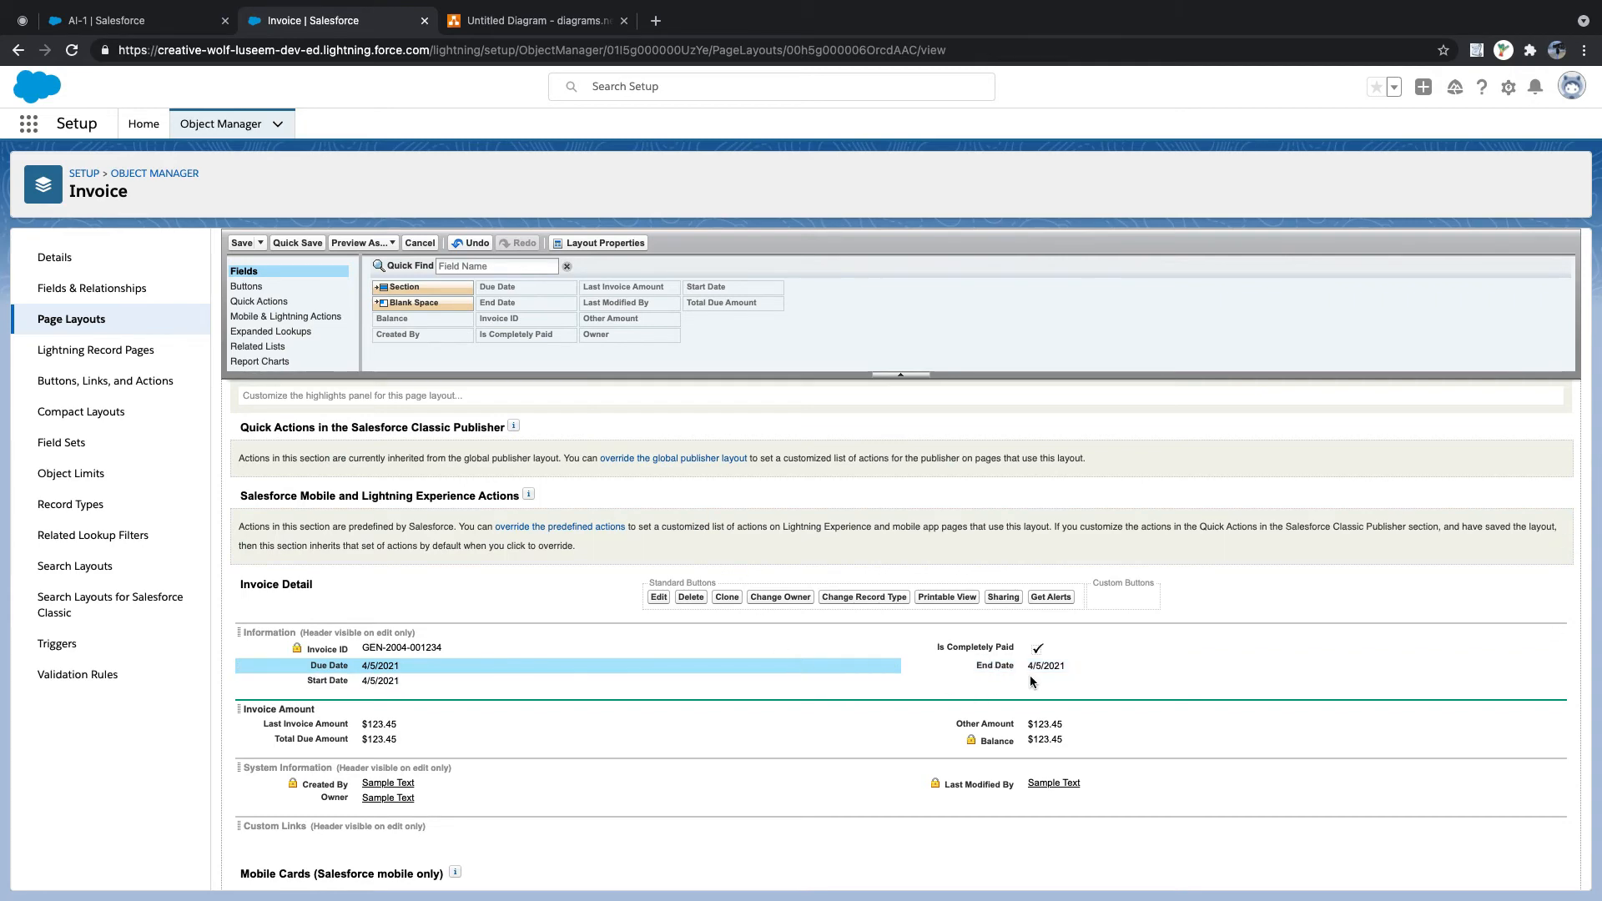
- Insert a blank space above End Date in the Information section and save the page layout
left_click_drag(1039, 667, 1035, 679)
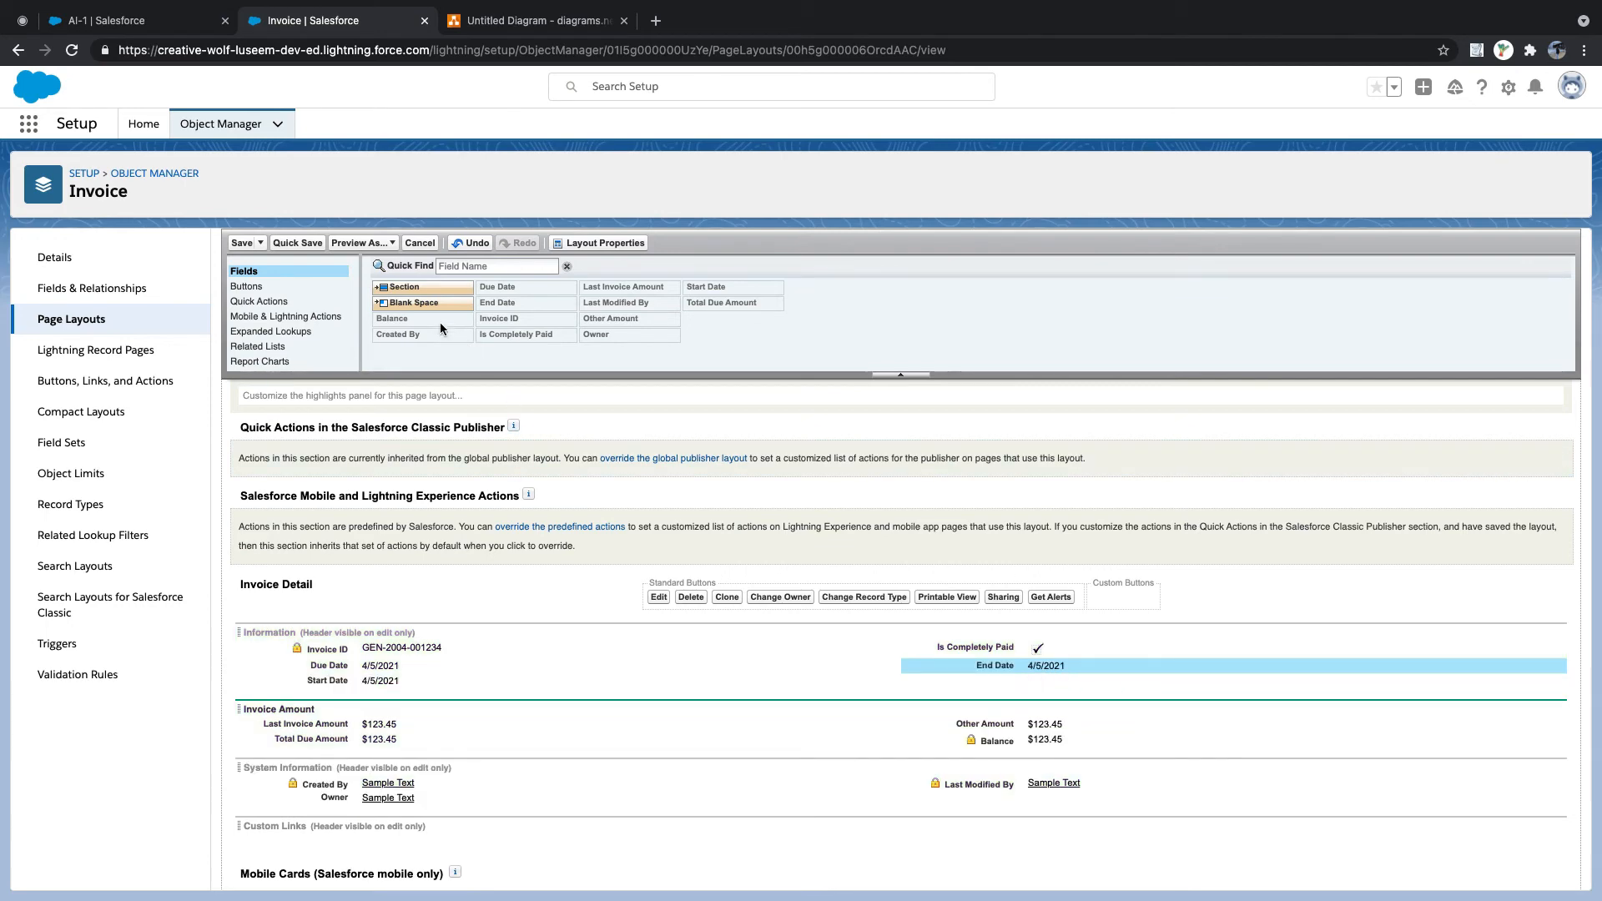
left_click_drag(408, 302, 977, 658)
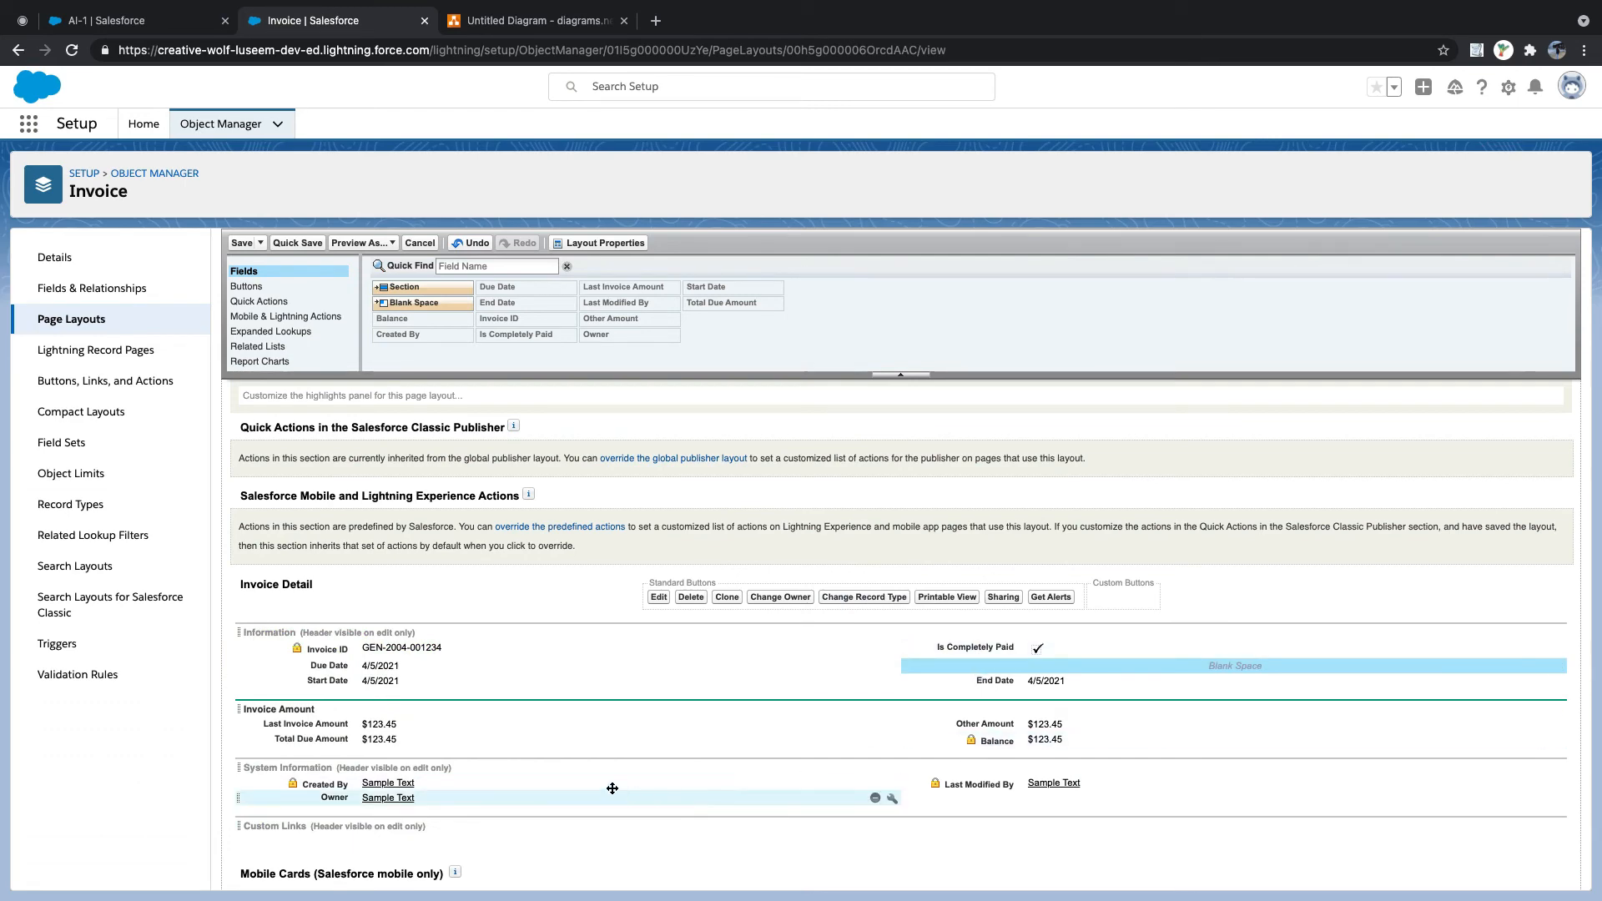
left_click(242, 247)
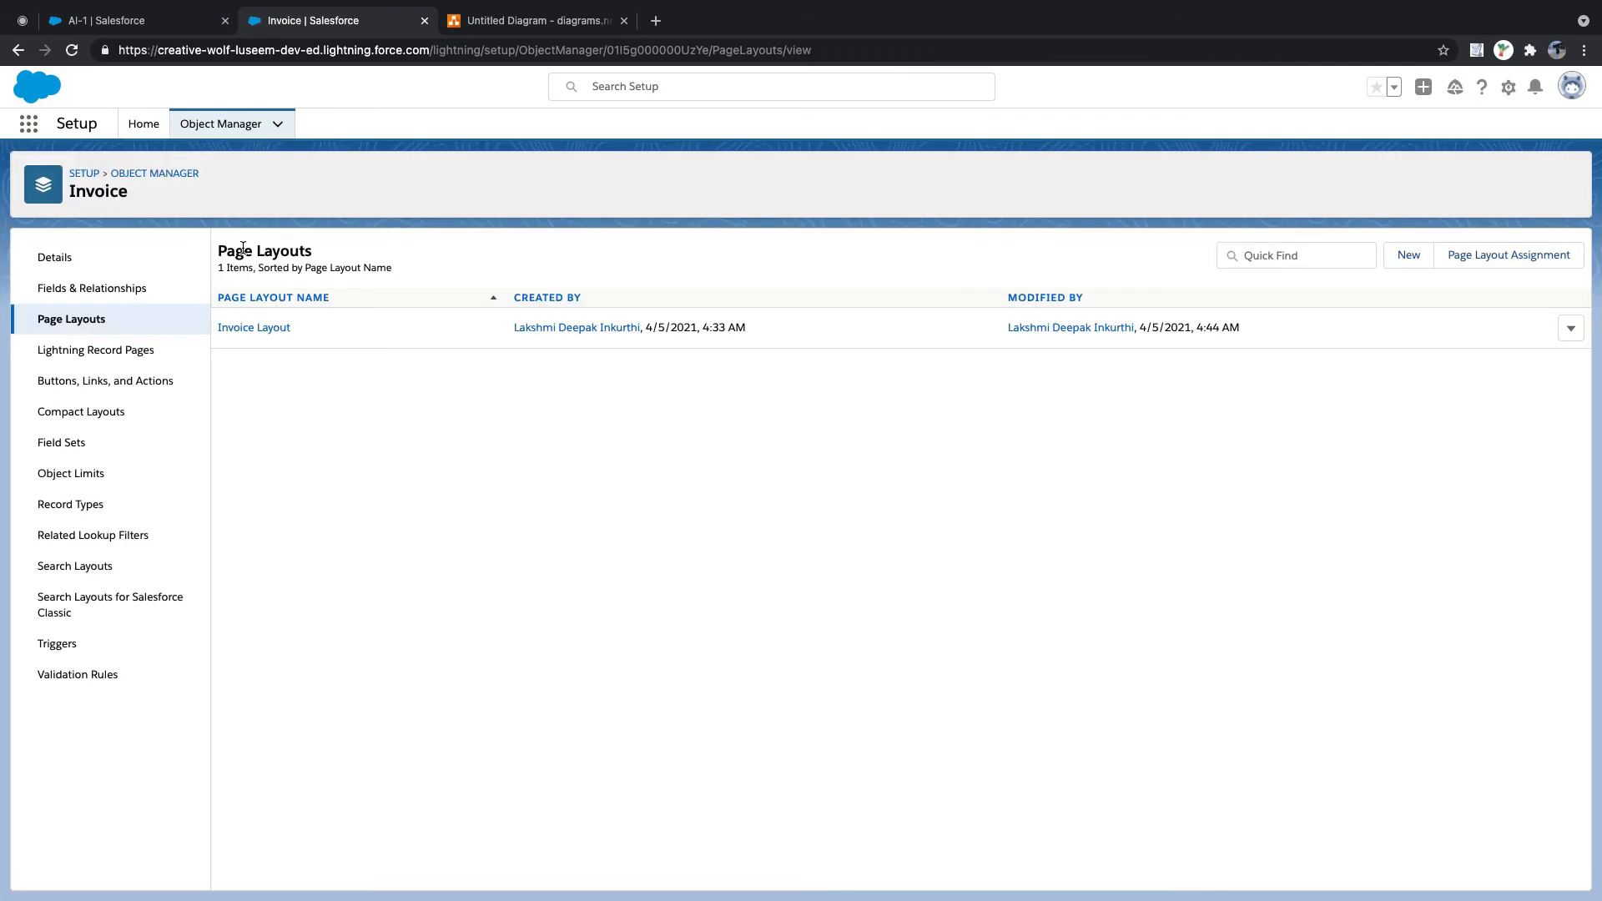
- Open the Invoice object's Fields & Relationships and reload the AI-1 invoice record to check its layout
left_click(98, 287)
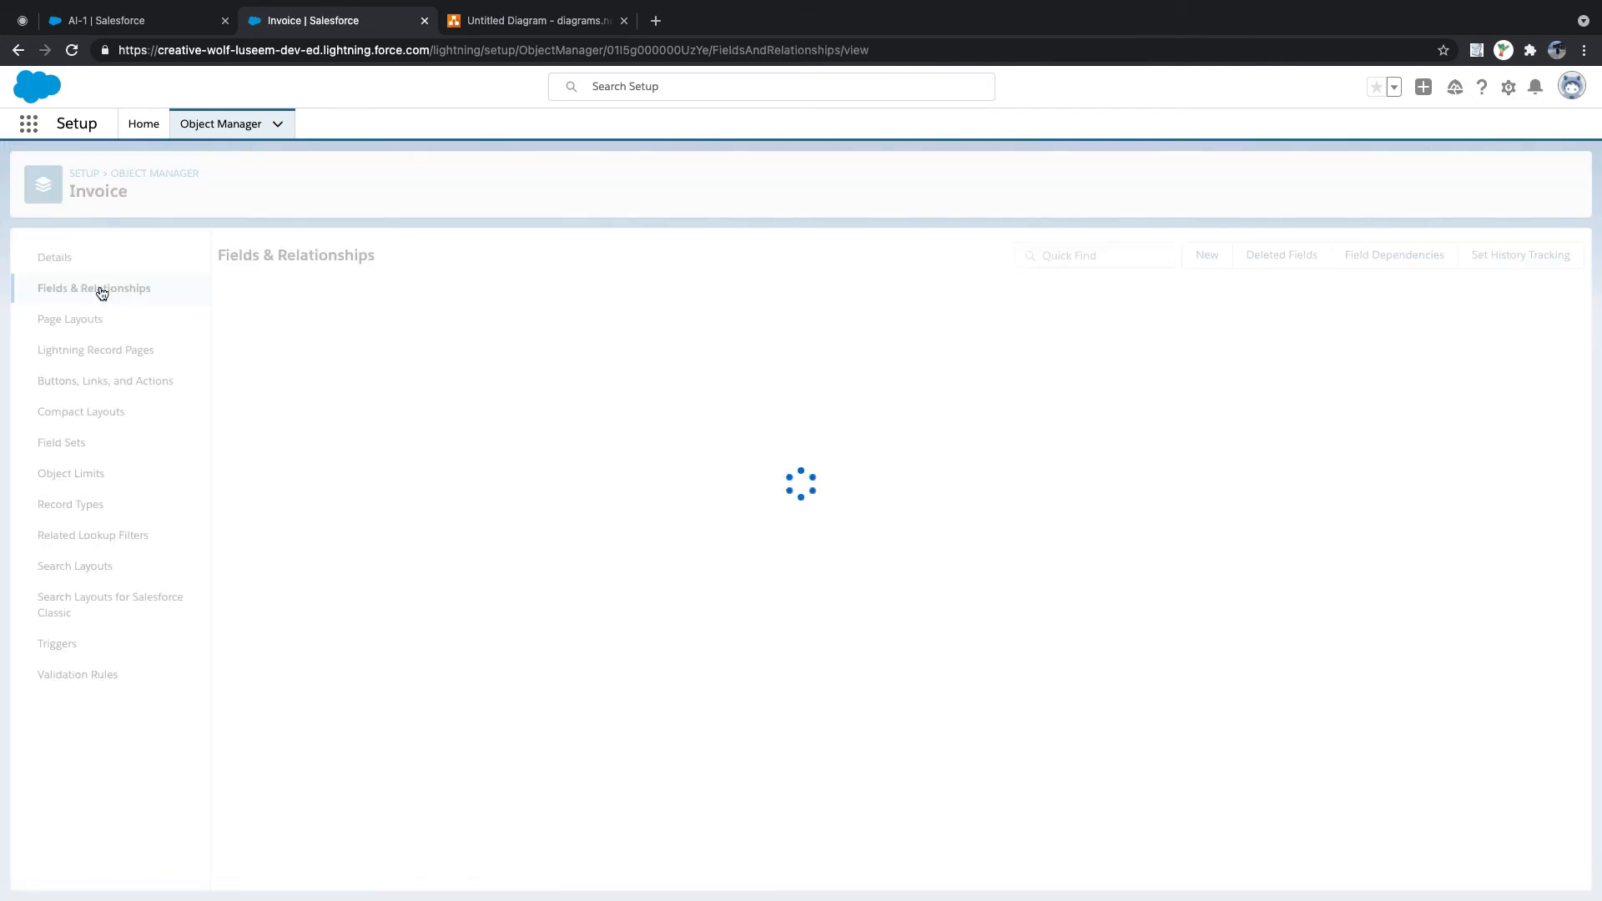
left_click(125, 20)
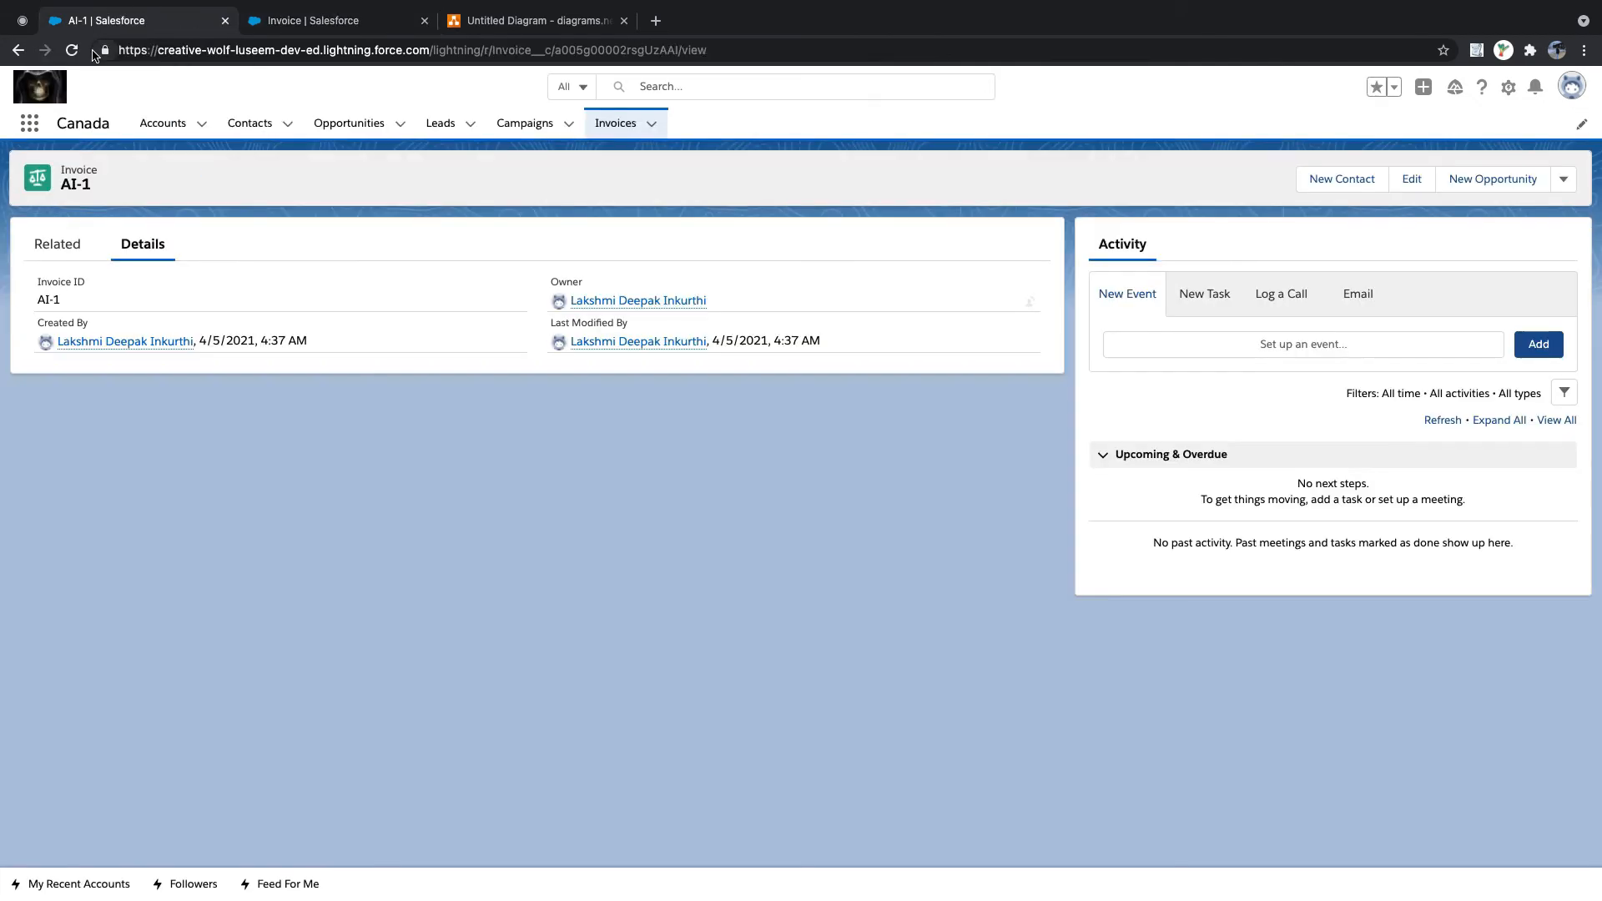
left_click(72, 50)
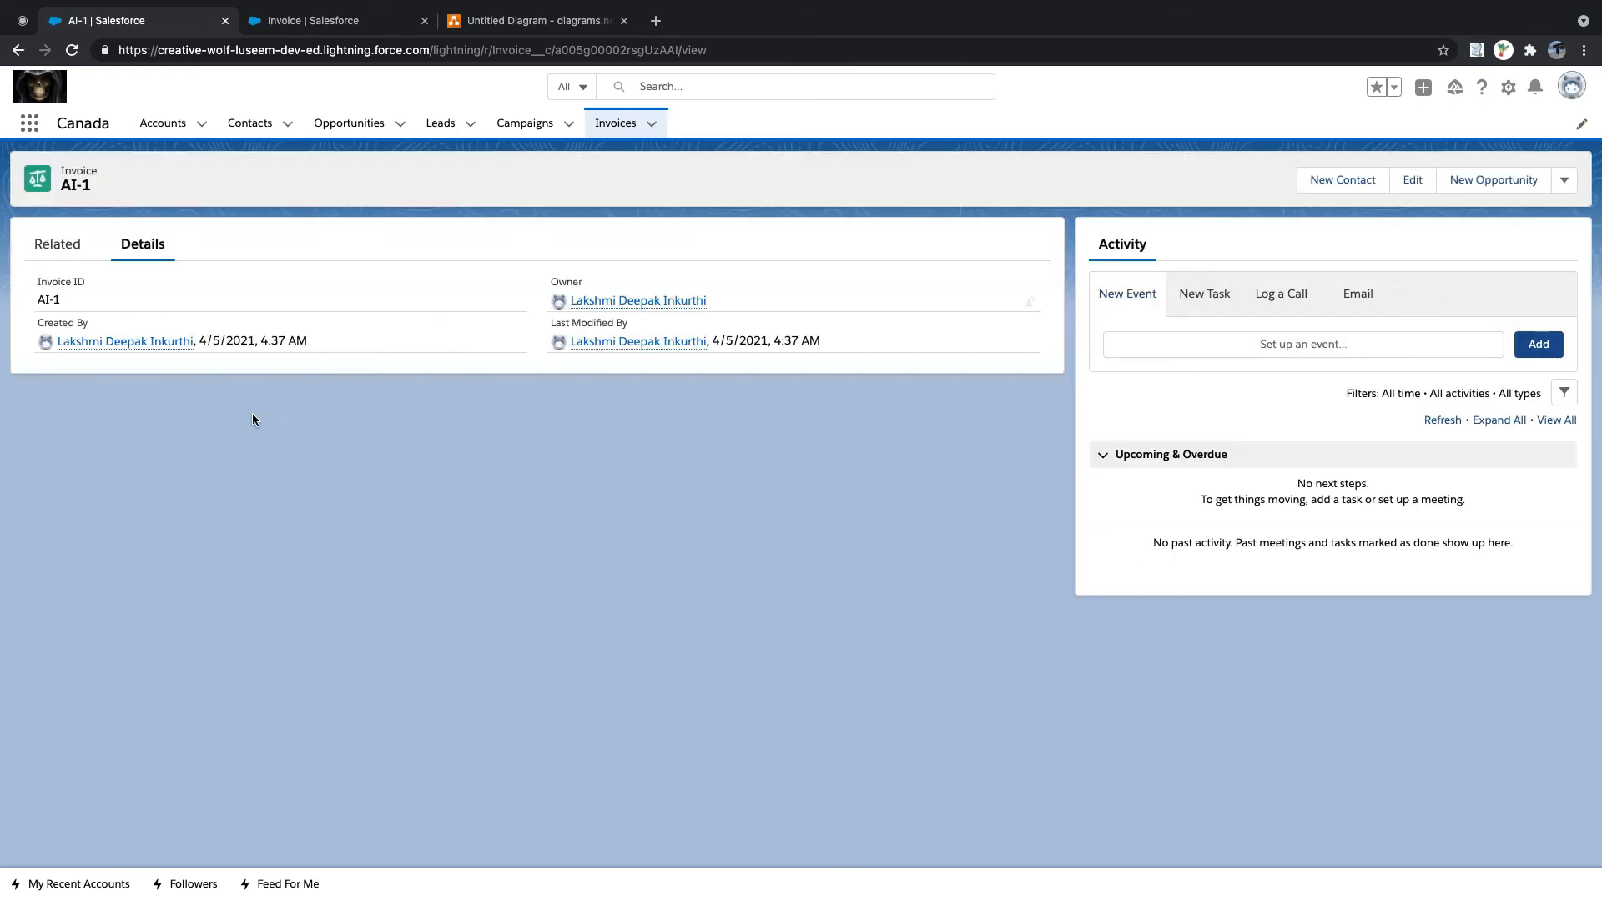
- Find Profiles in Setup, filter the list by the letter S and open the System Administrator profile
left_click(294, 25)
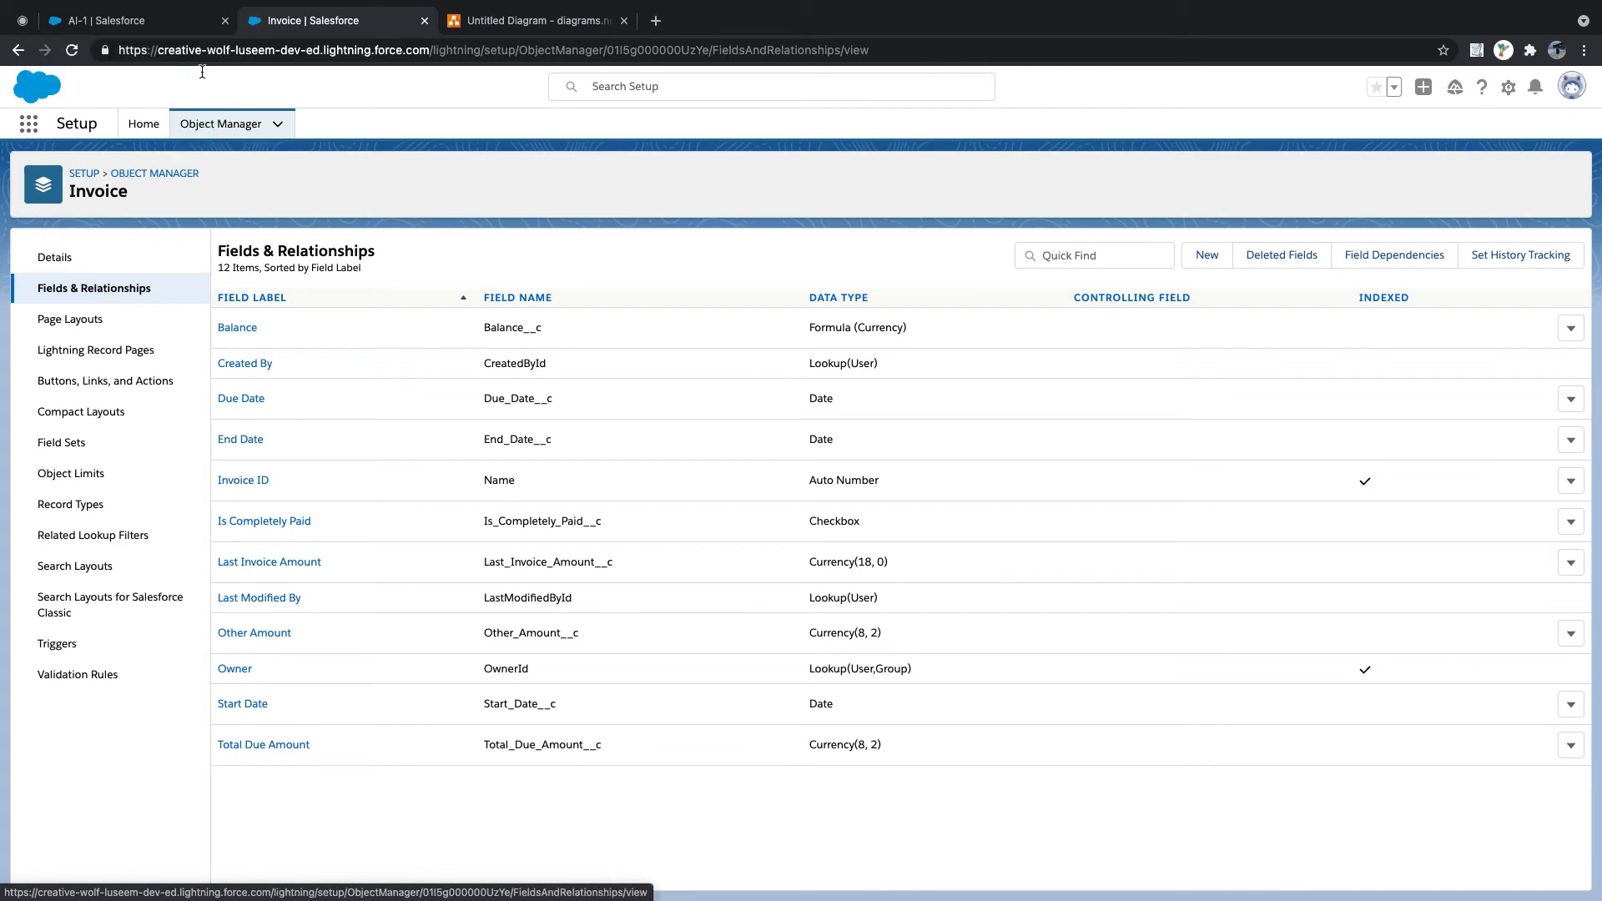
left_click(144, 124)
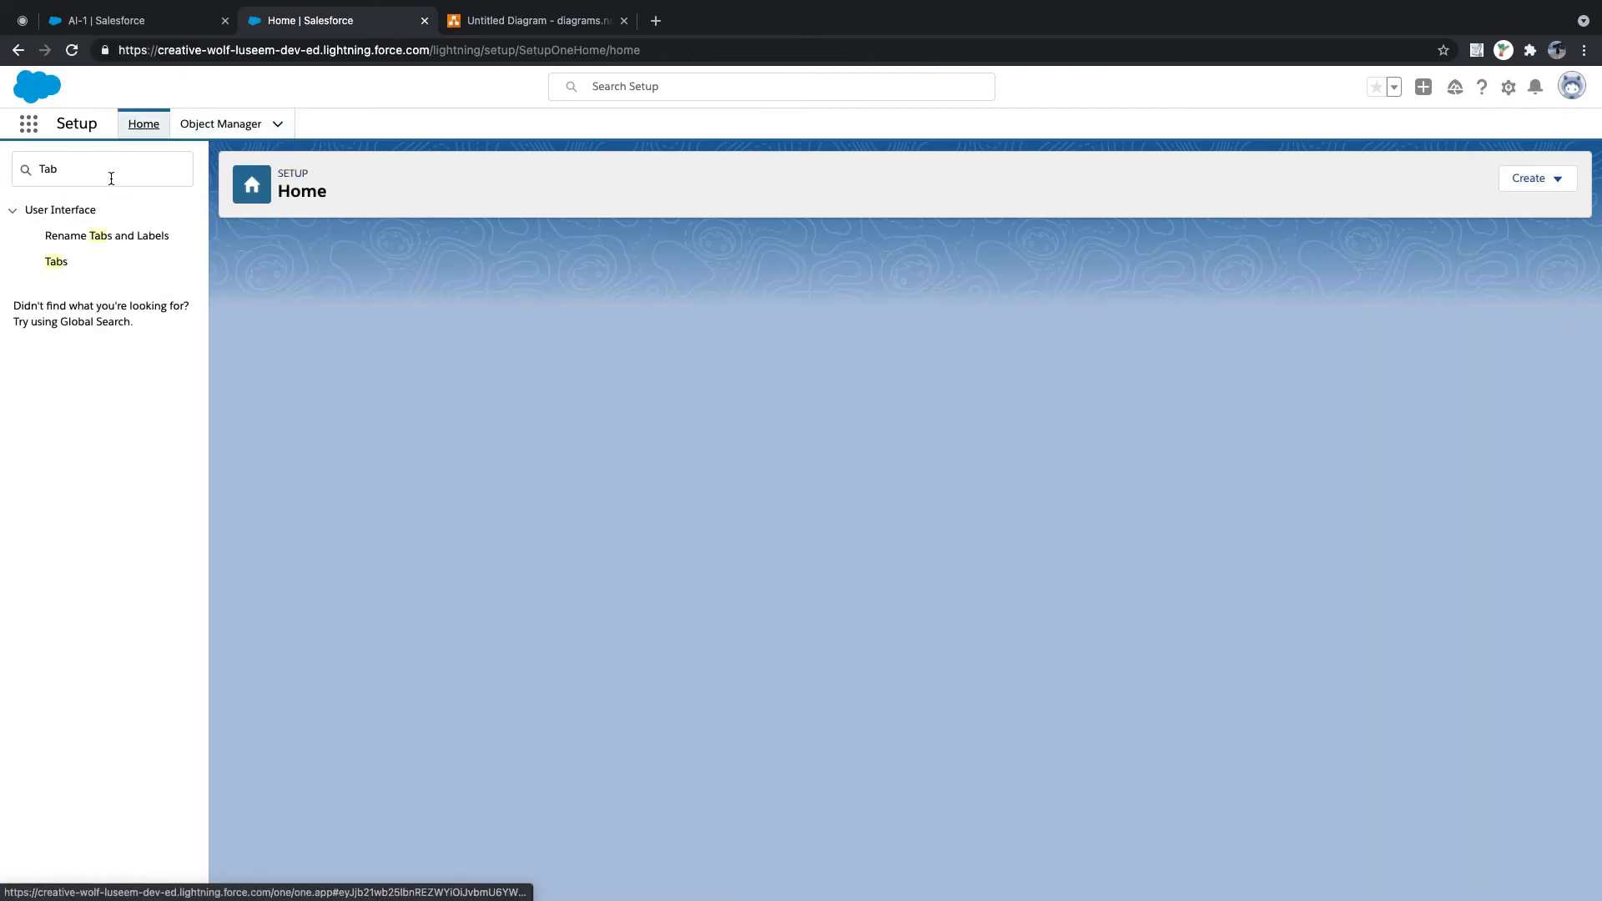
left_click(20, 171)
type("pr")
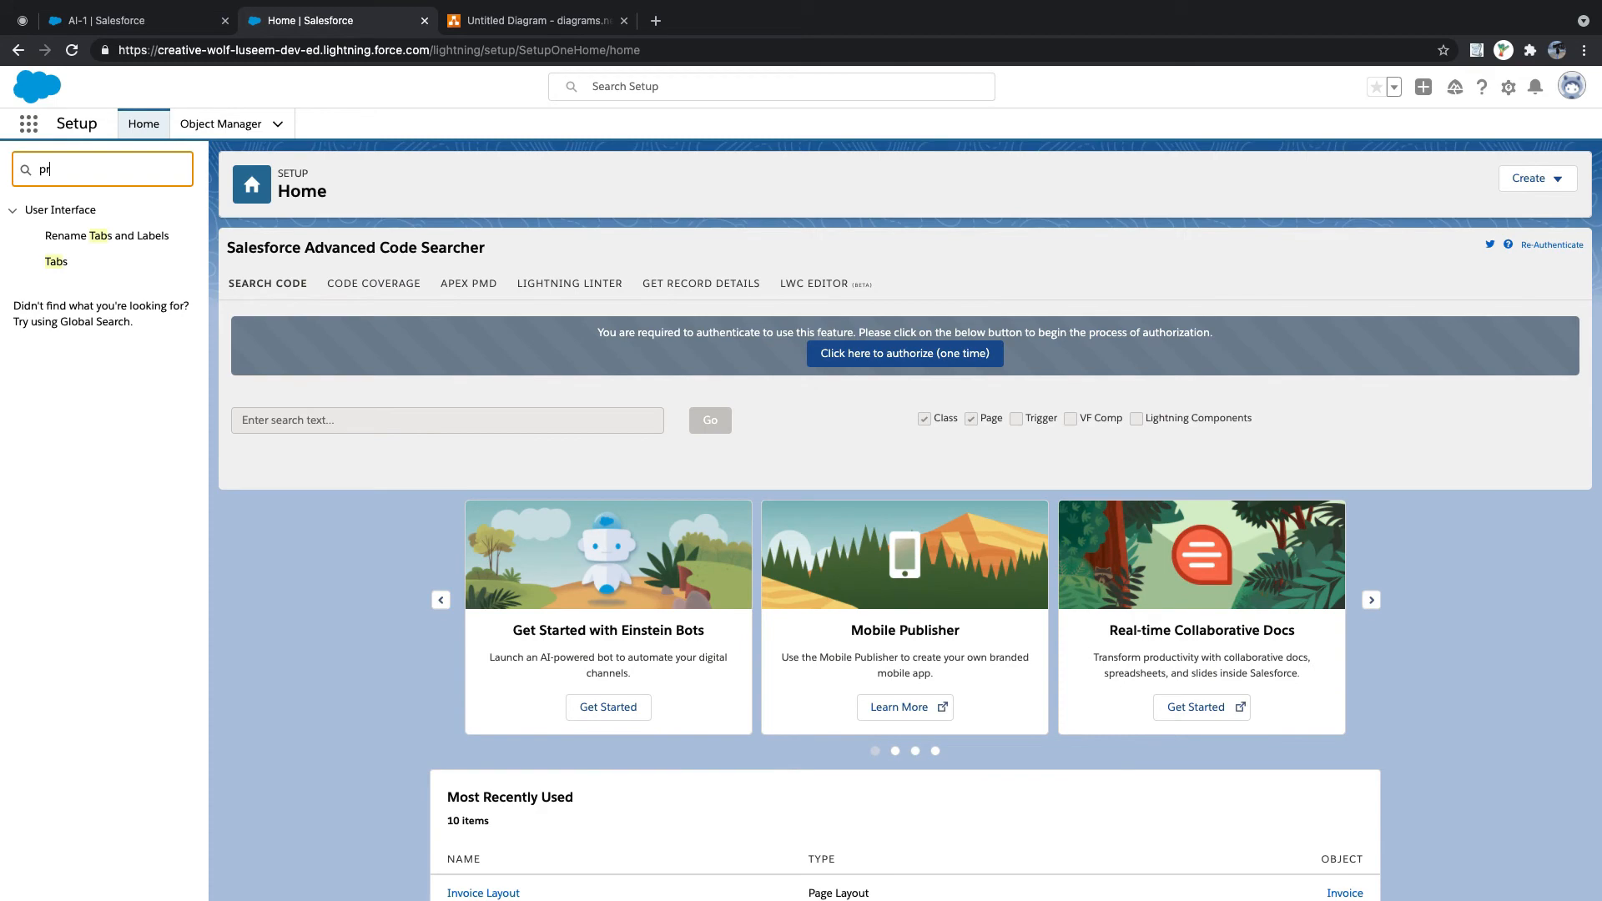
type("ofiles")
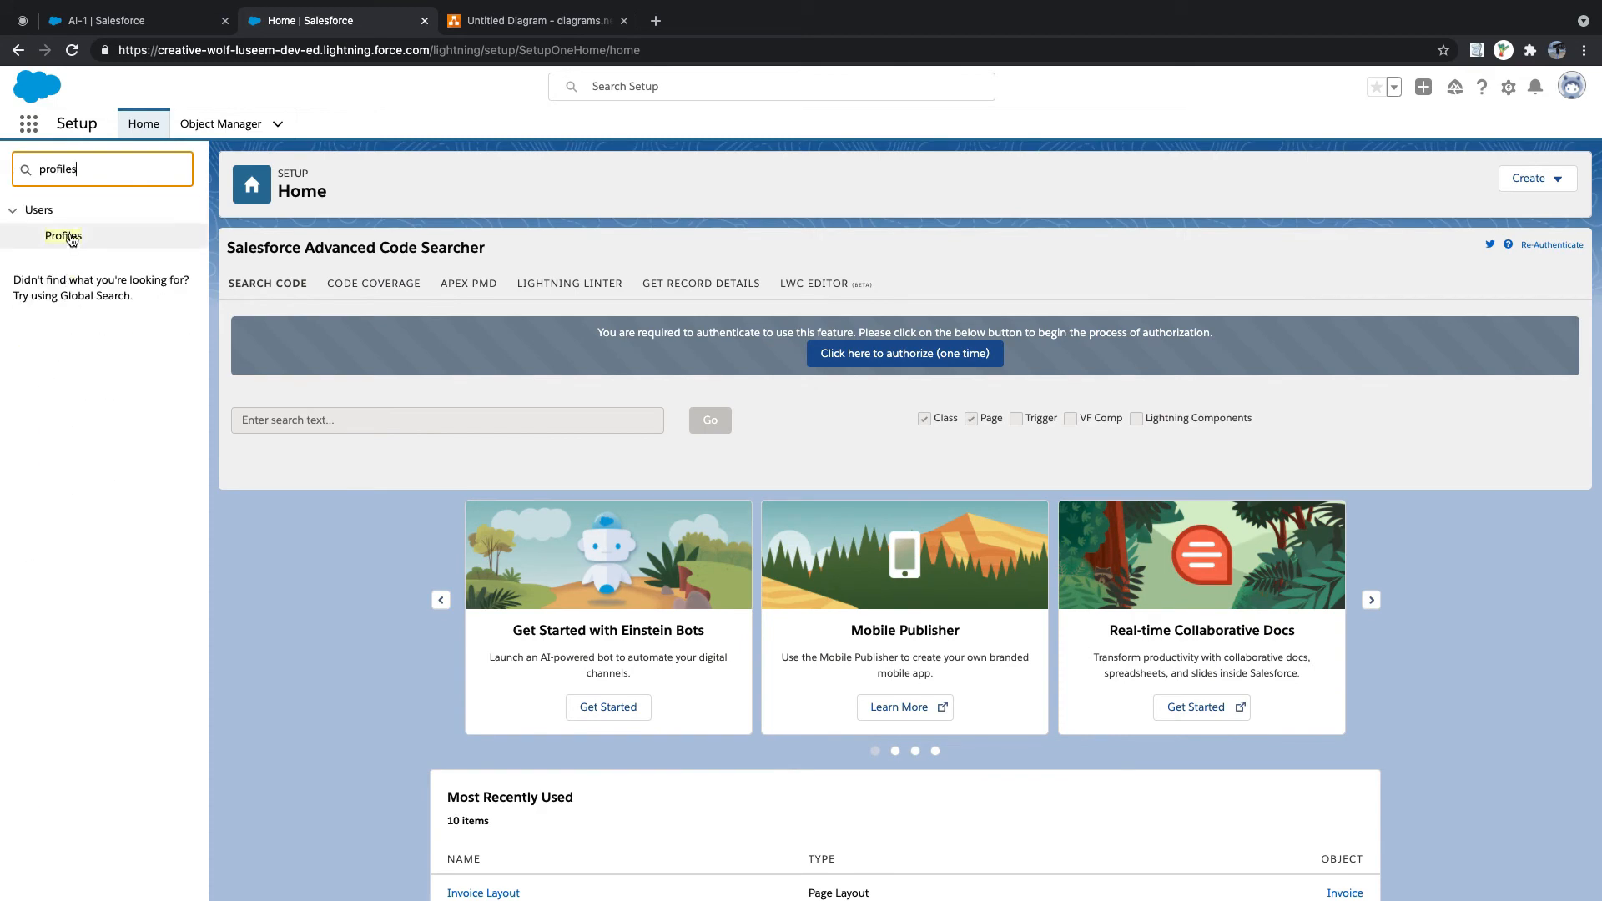
left_click(68, 237)
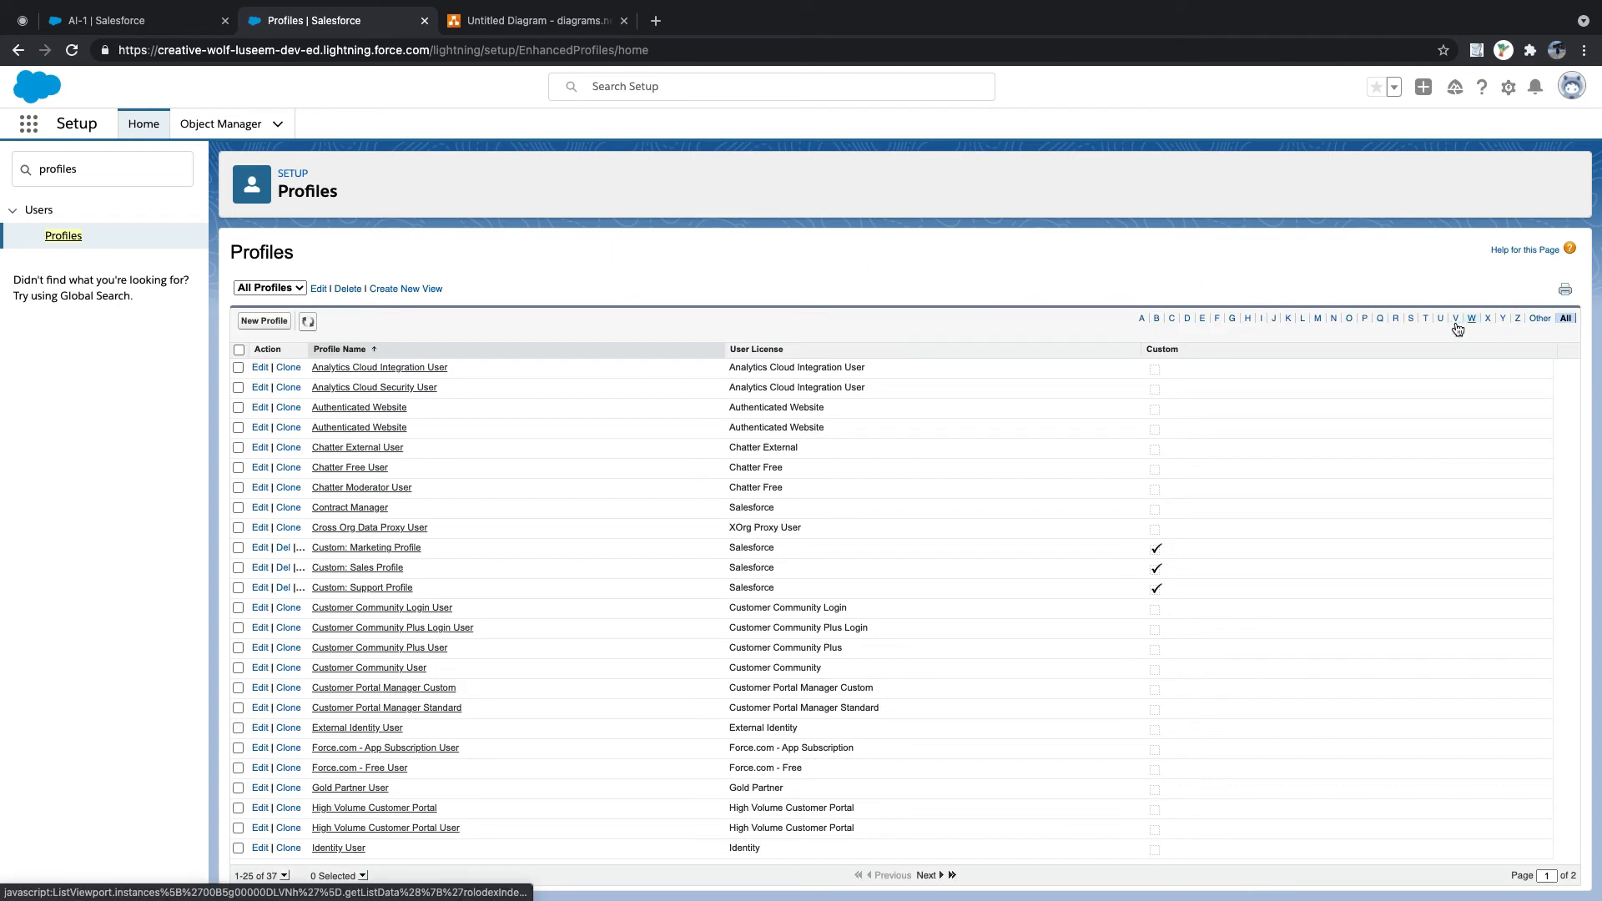
left_click(1411, 320)
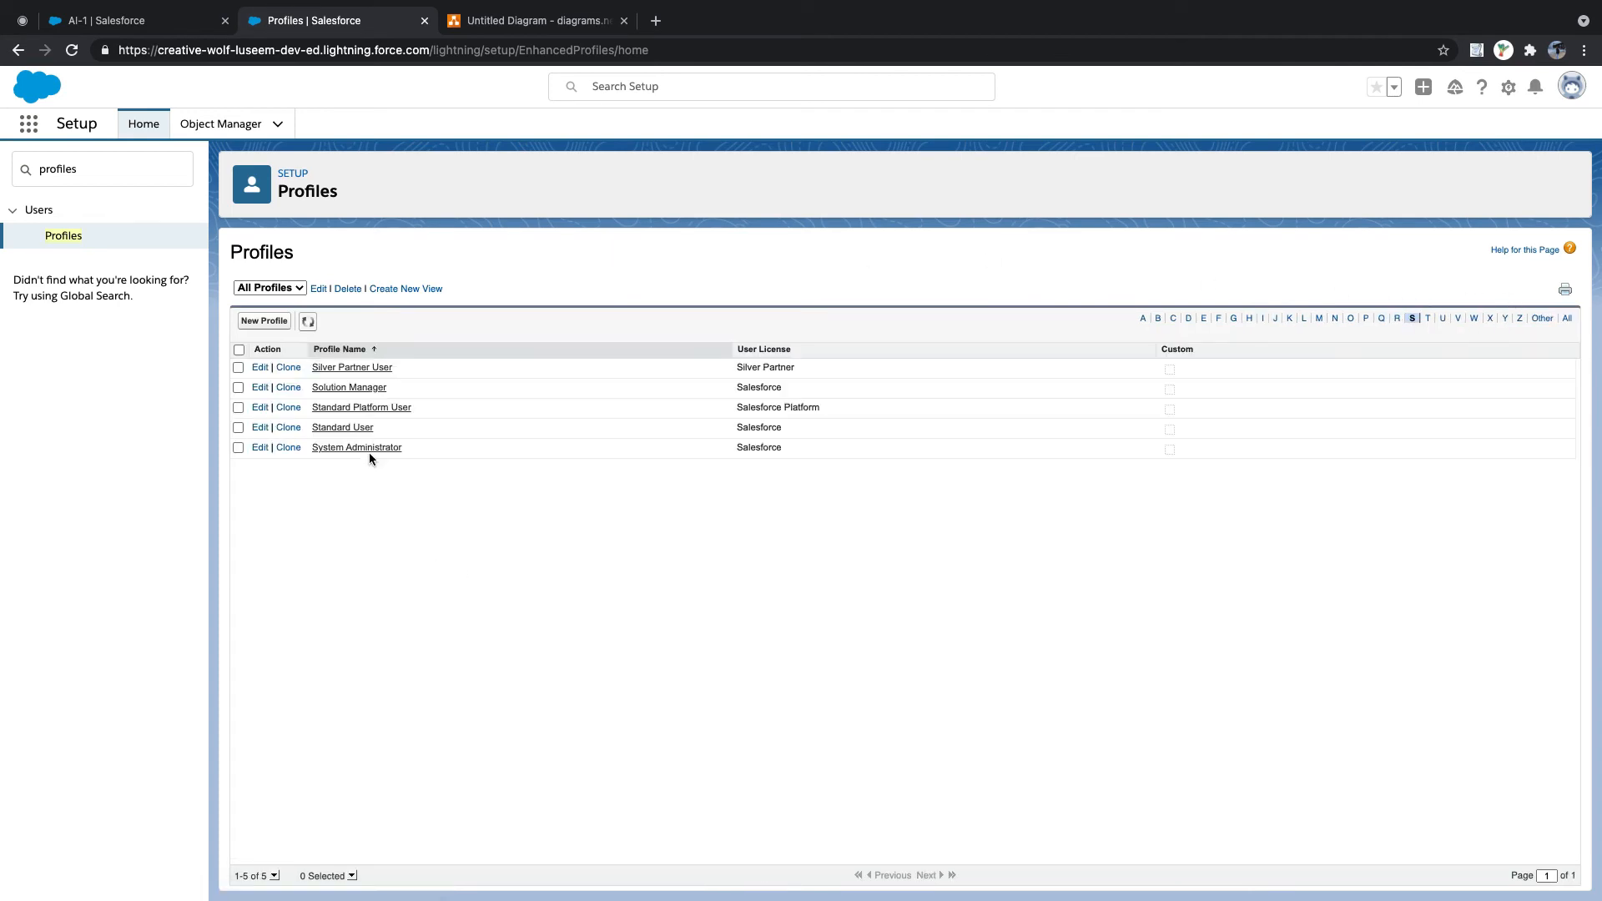
left_click(357, 448)
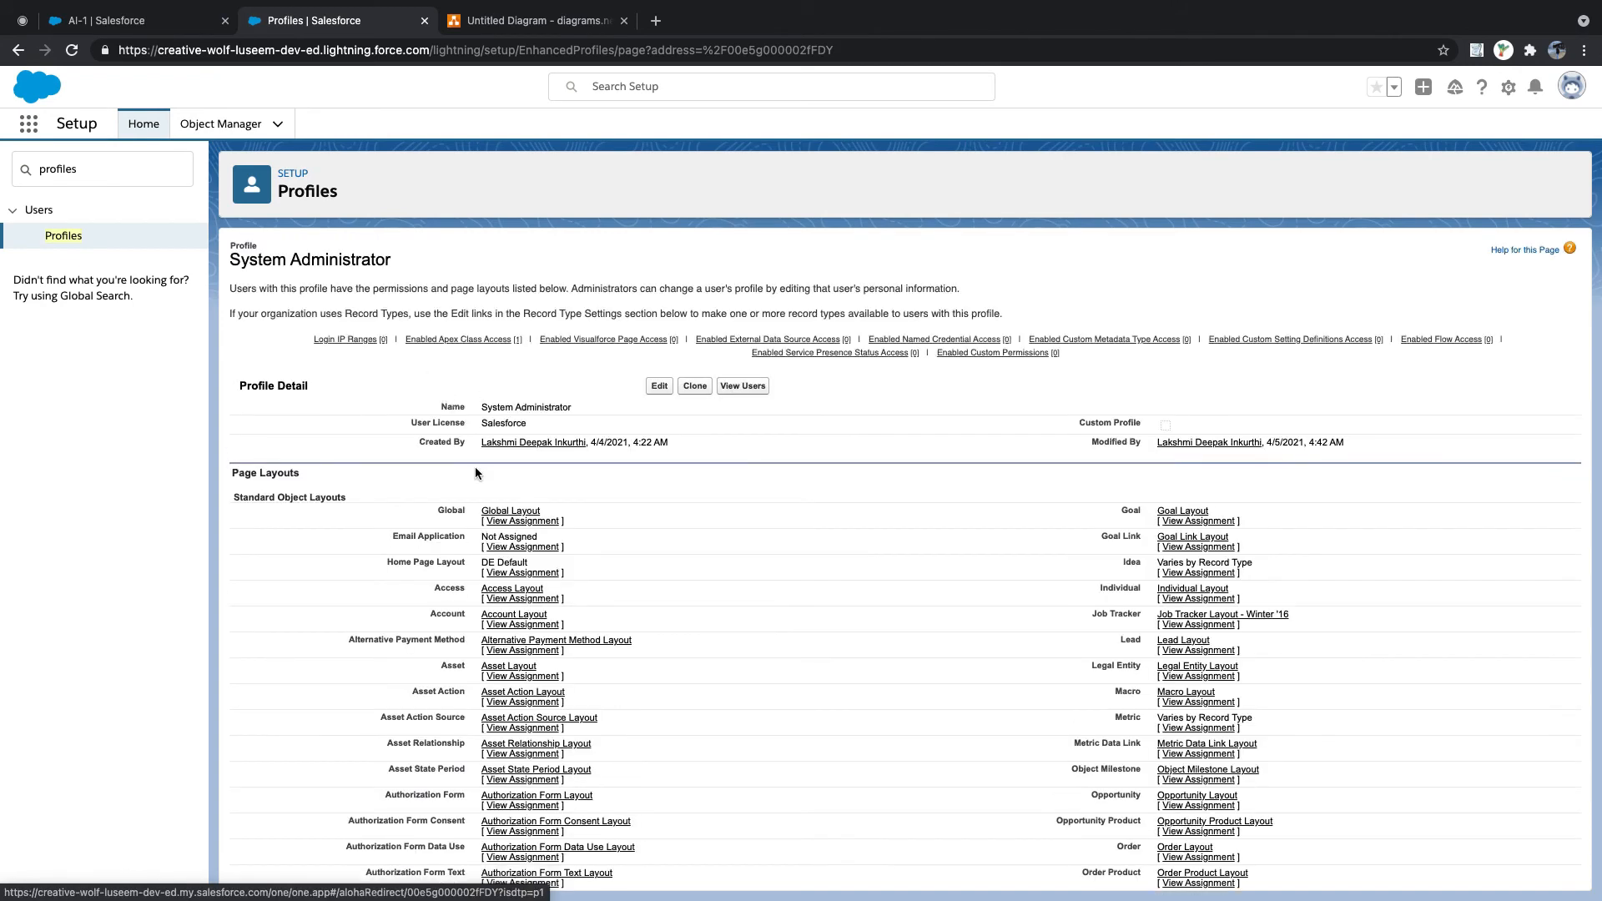
- Open the Invoice custom field-level security of the System Administrator profile in edit mode to check field access
scroll(472, 468, "down", 3)
scroll(468, 471, "down", 15)
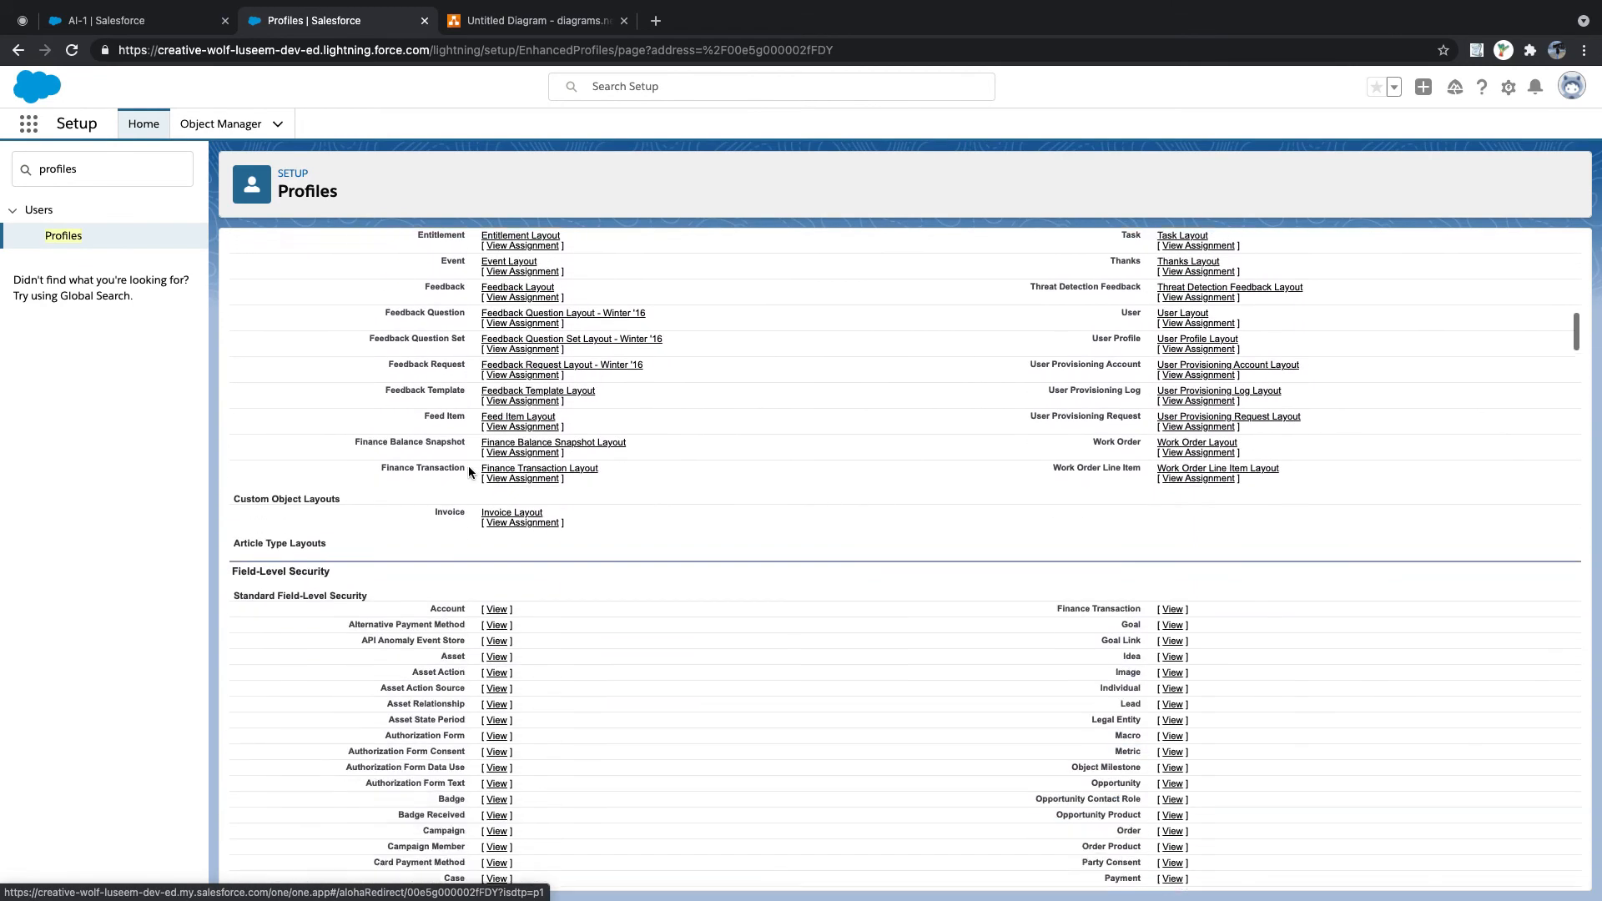
triple_click(291, 432)
scroll(374, 440, "down", 15)
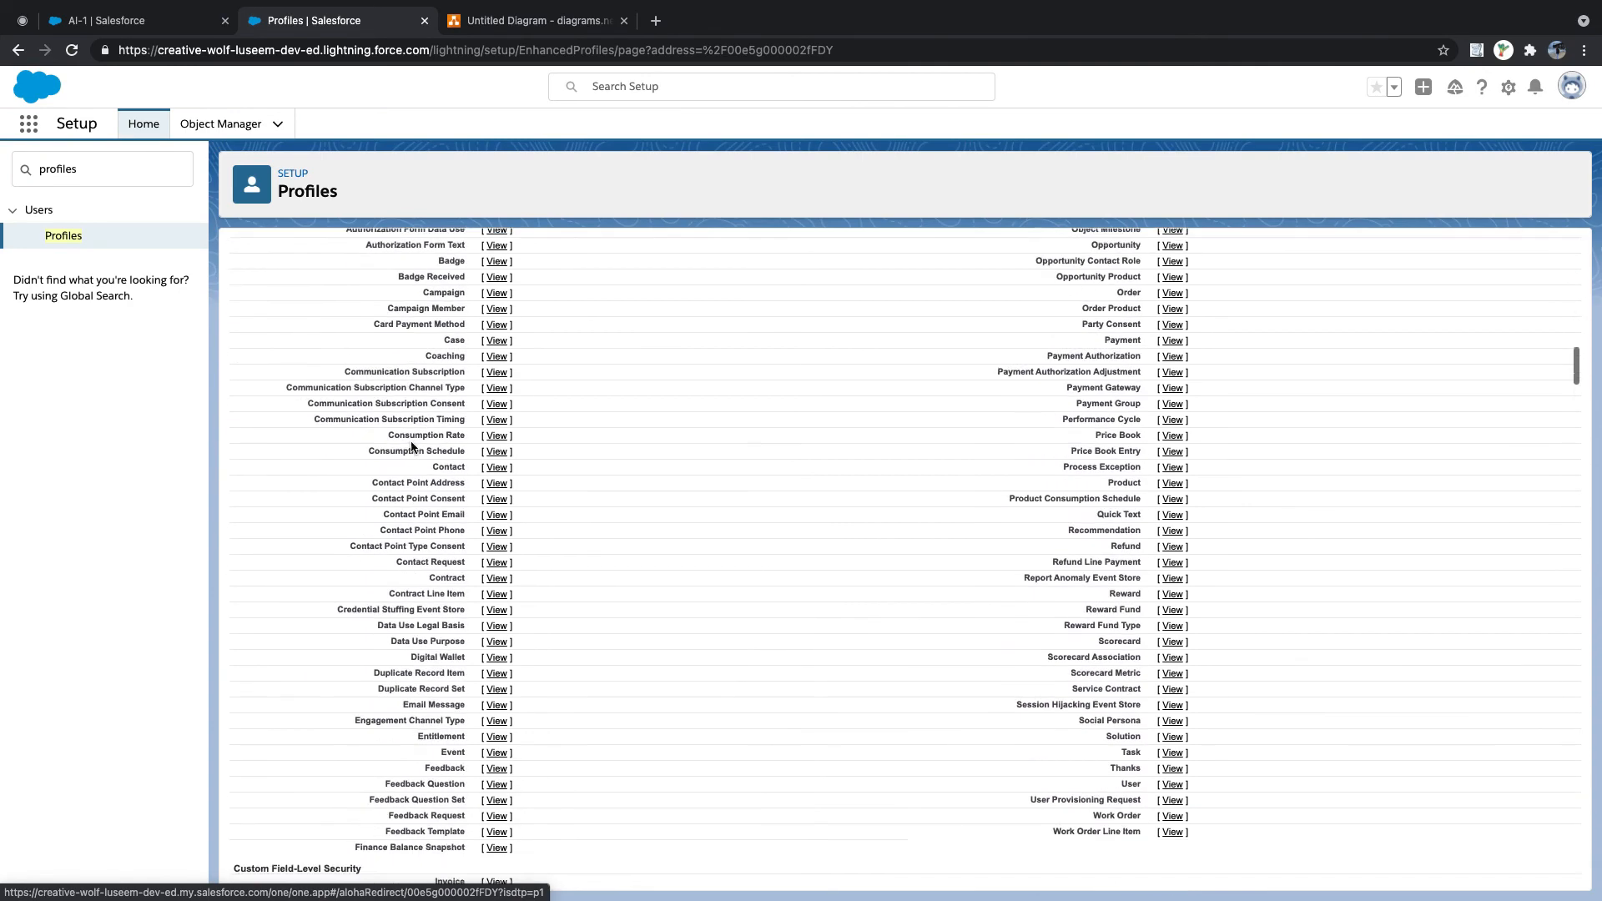
left_click_drag(235, 606, 489, 619)
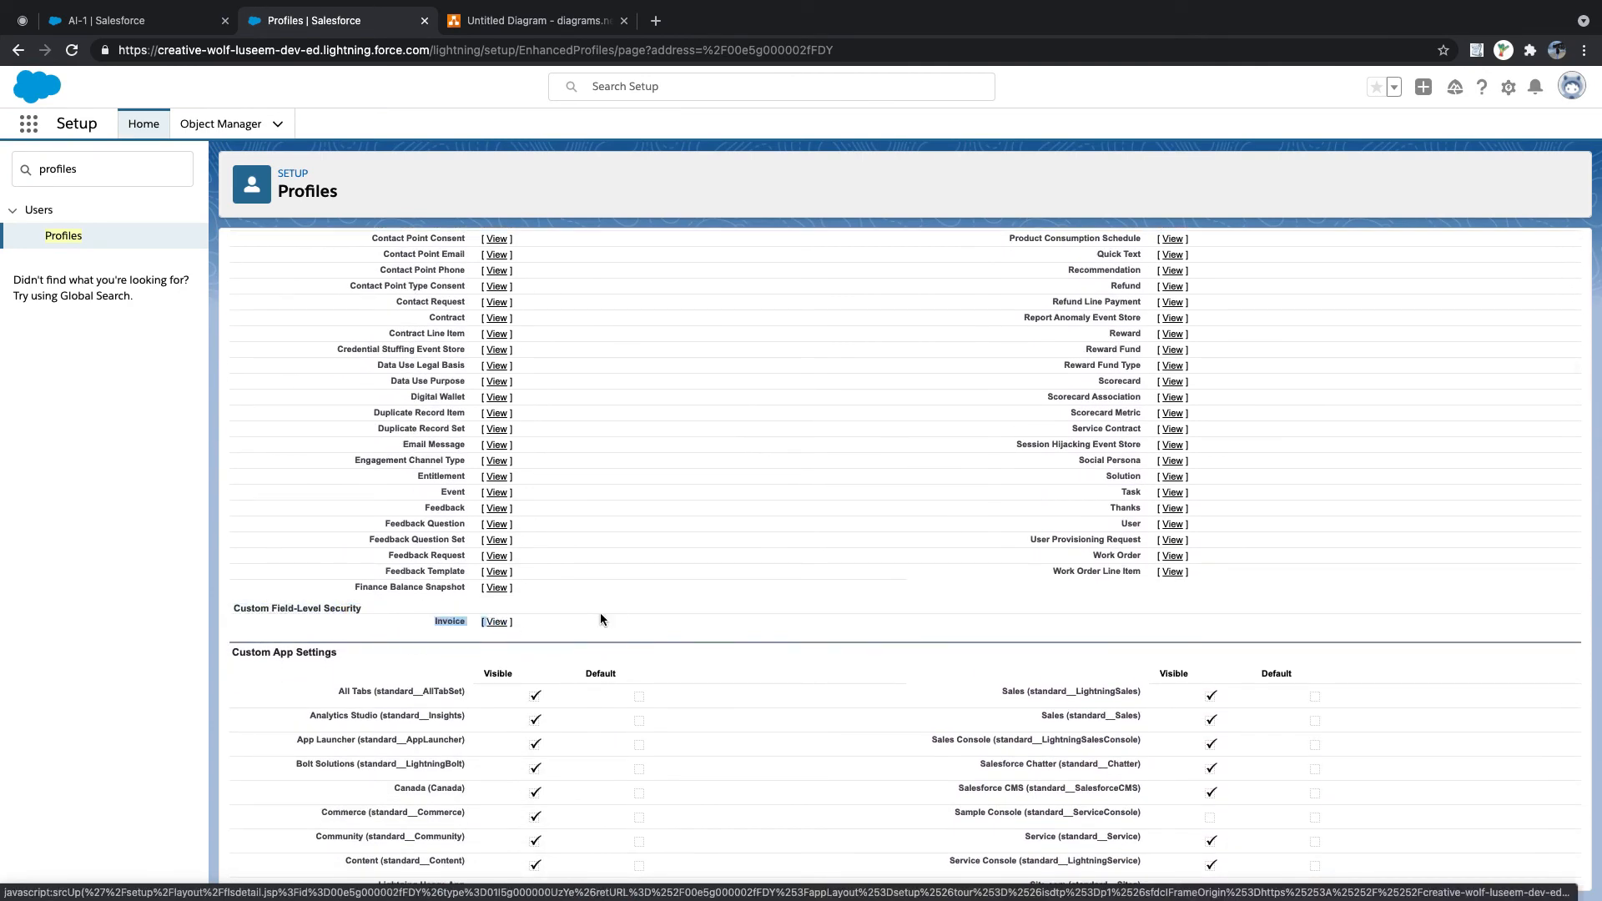
left_click(500, 624)
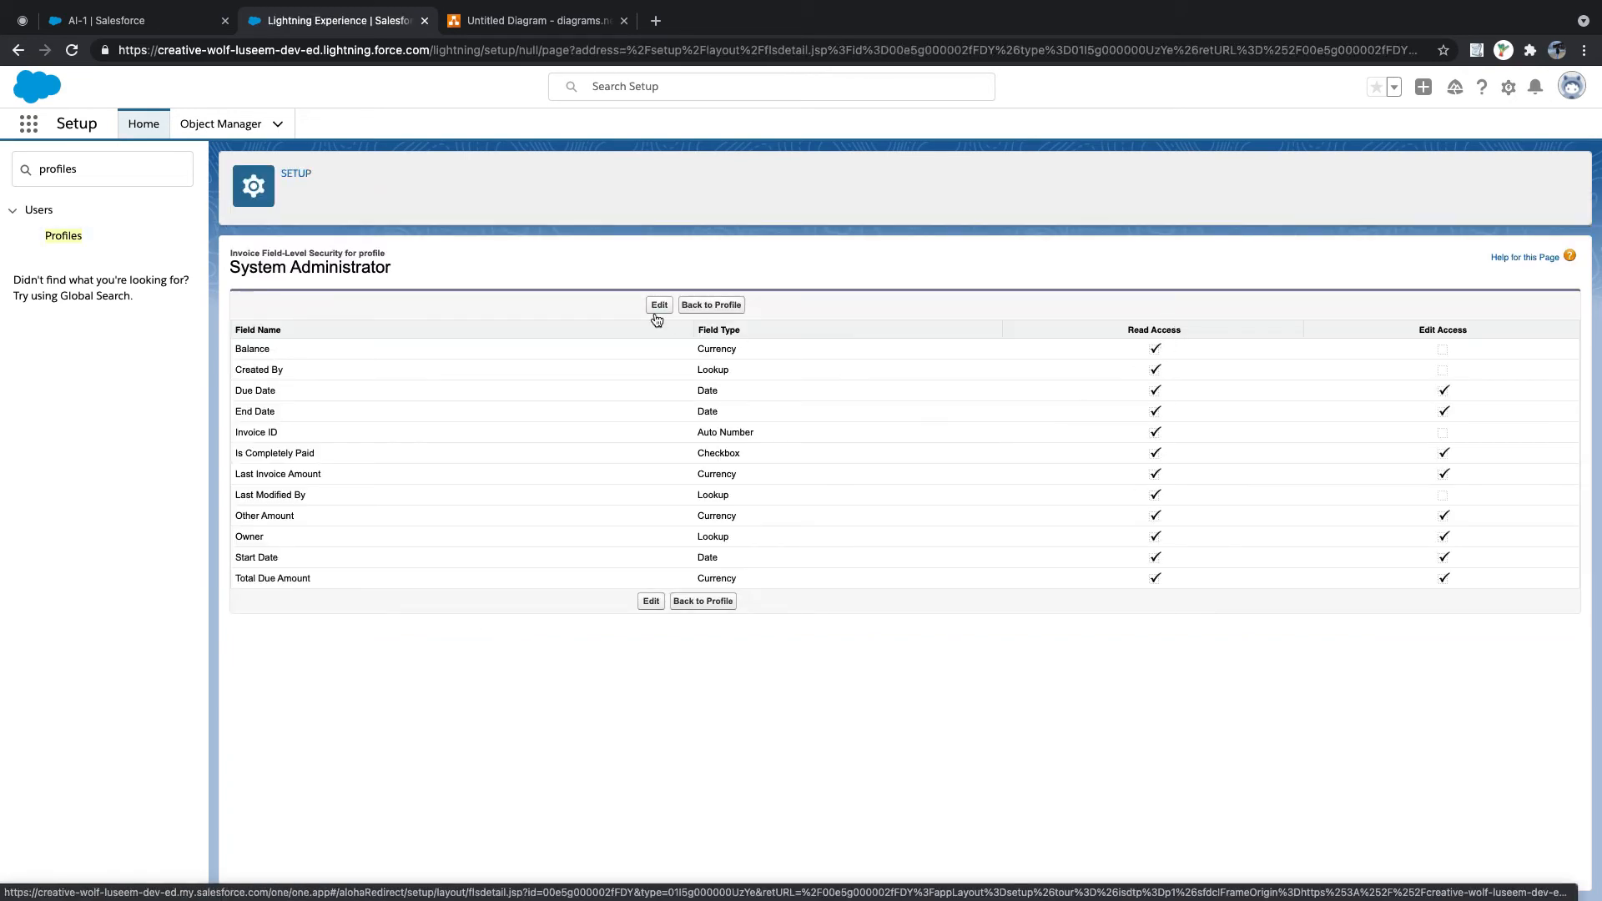
left_click(659, 307)
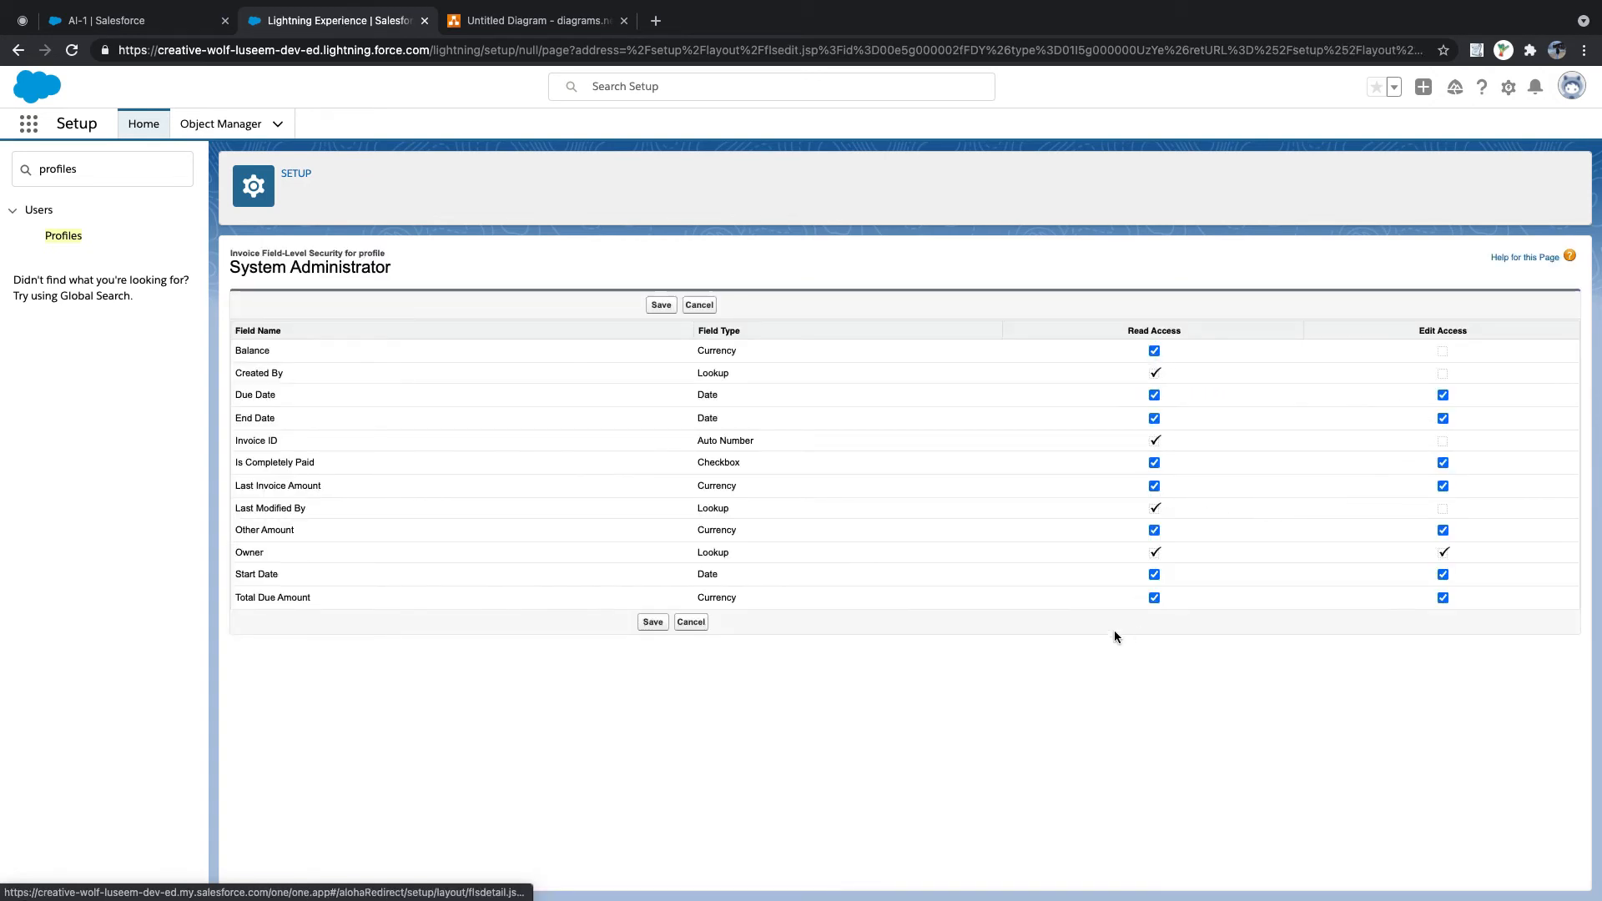
- Empty the cache and hard reload the AI-1 invoice record through the browser's developer tools, shrinking the tools pane
left_click(136, 20)
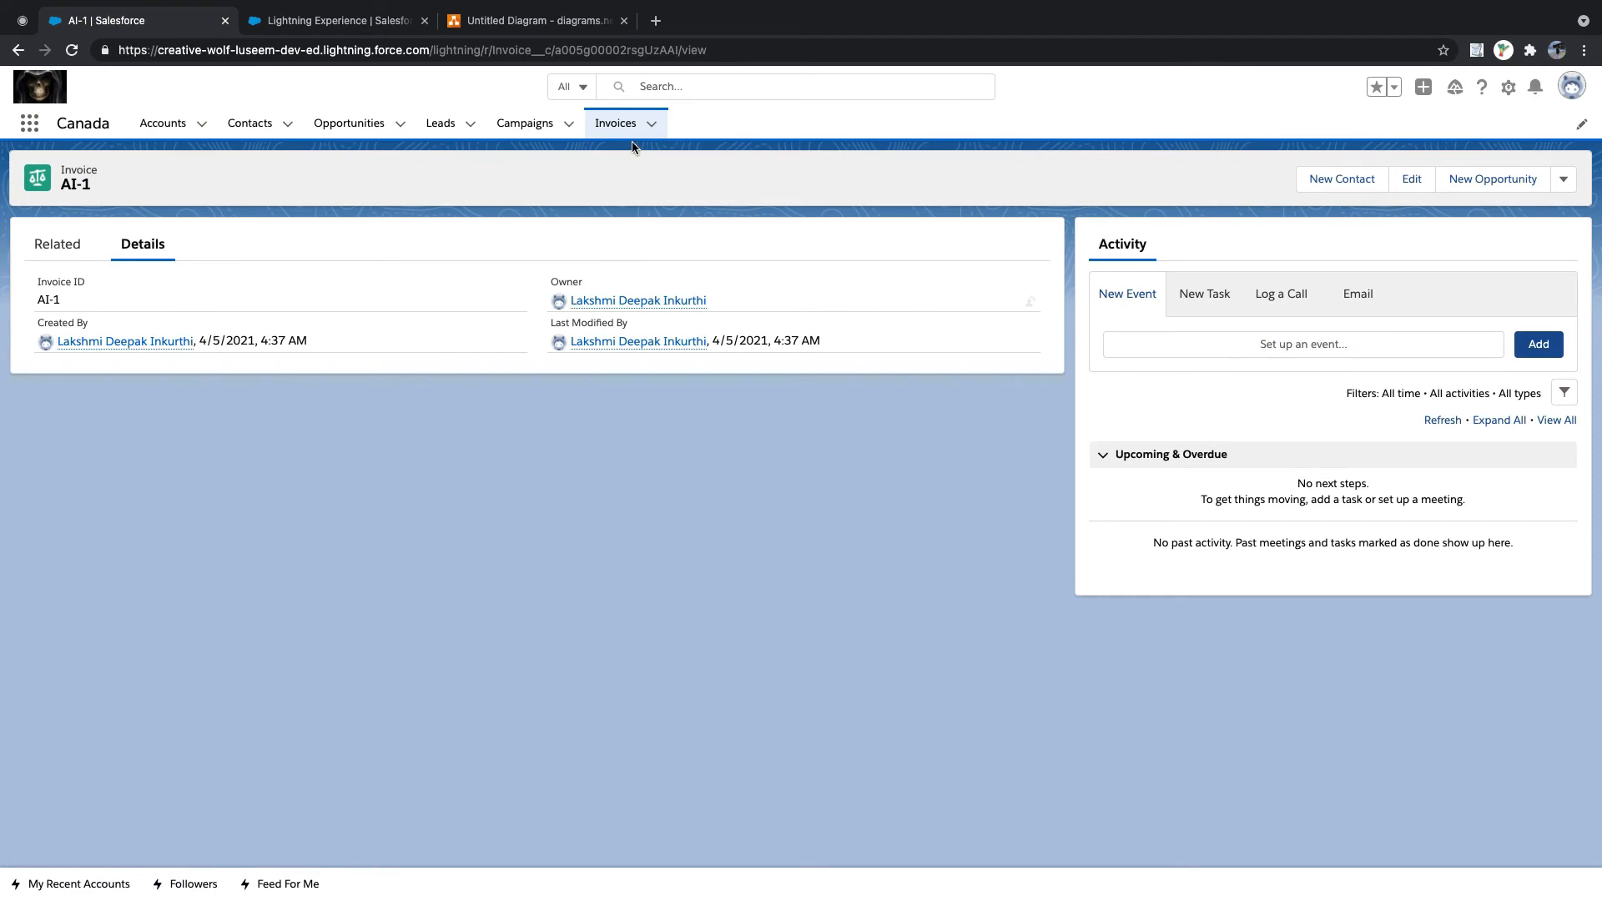
right_click(306, 423)
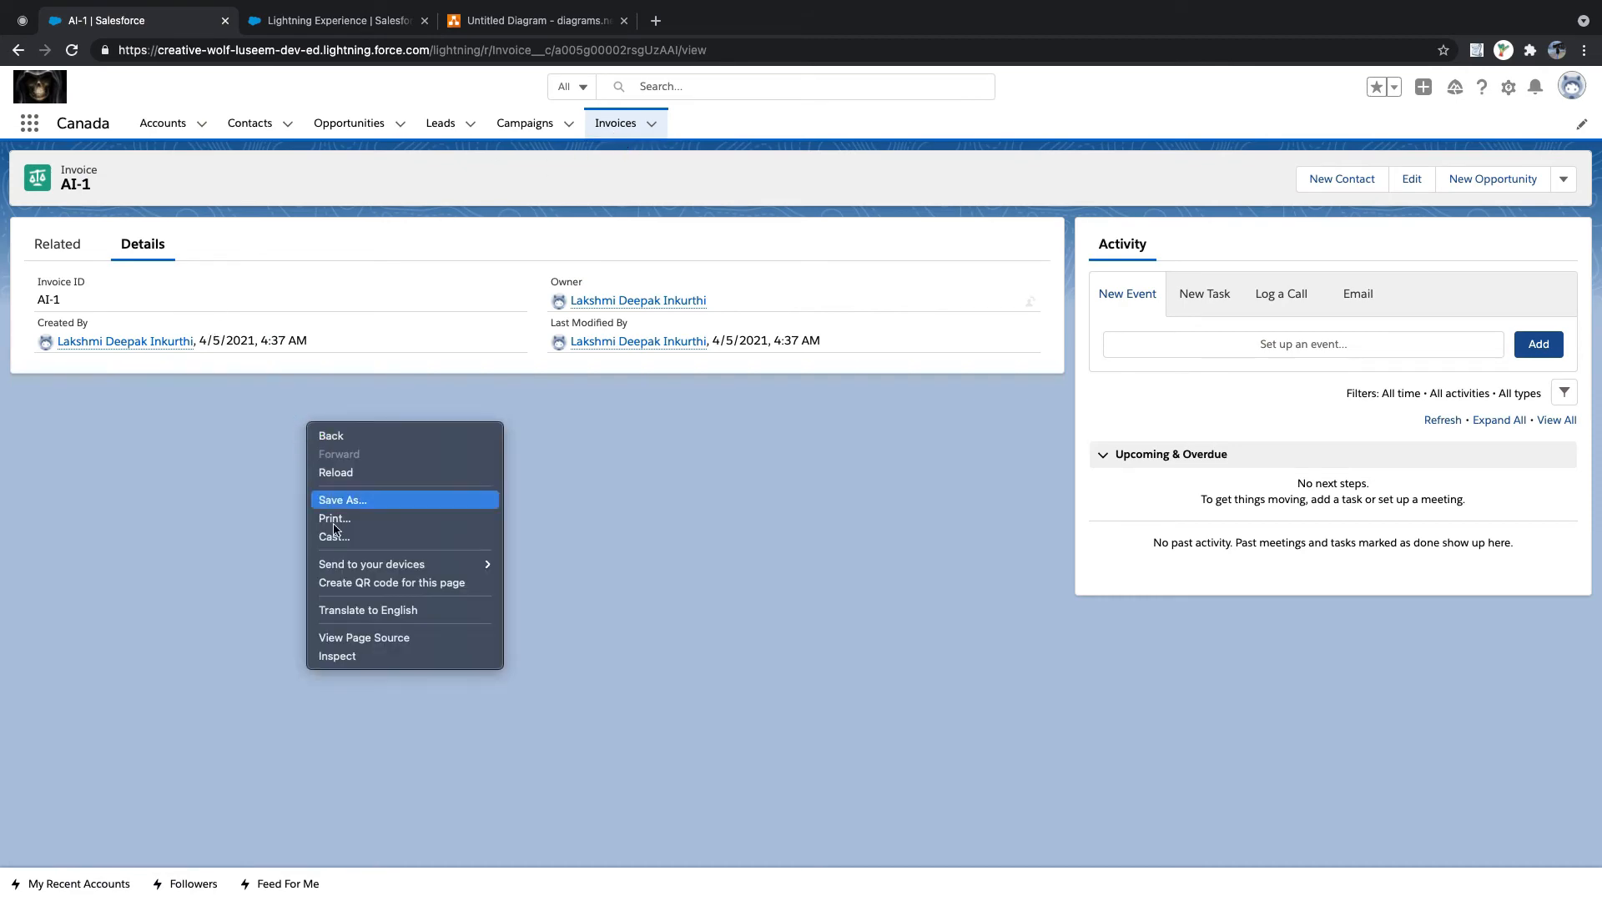
left_click(357, 652)
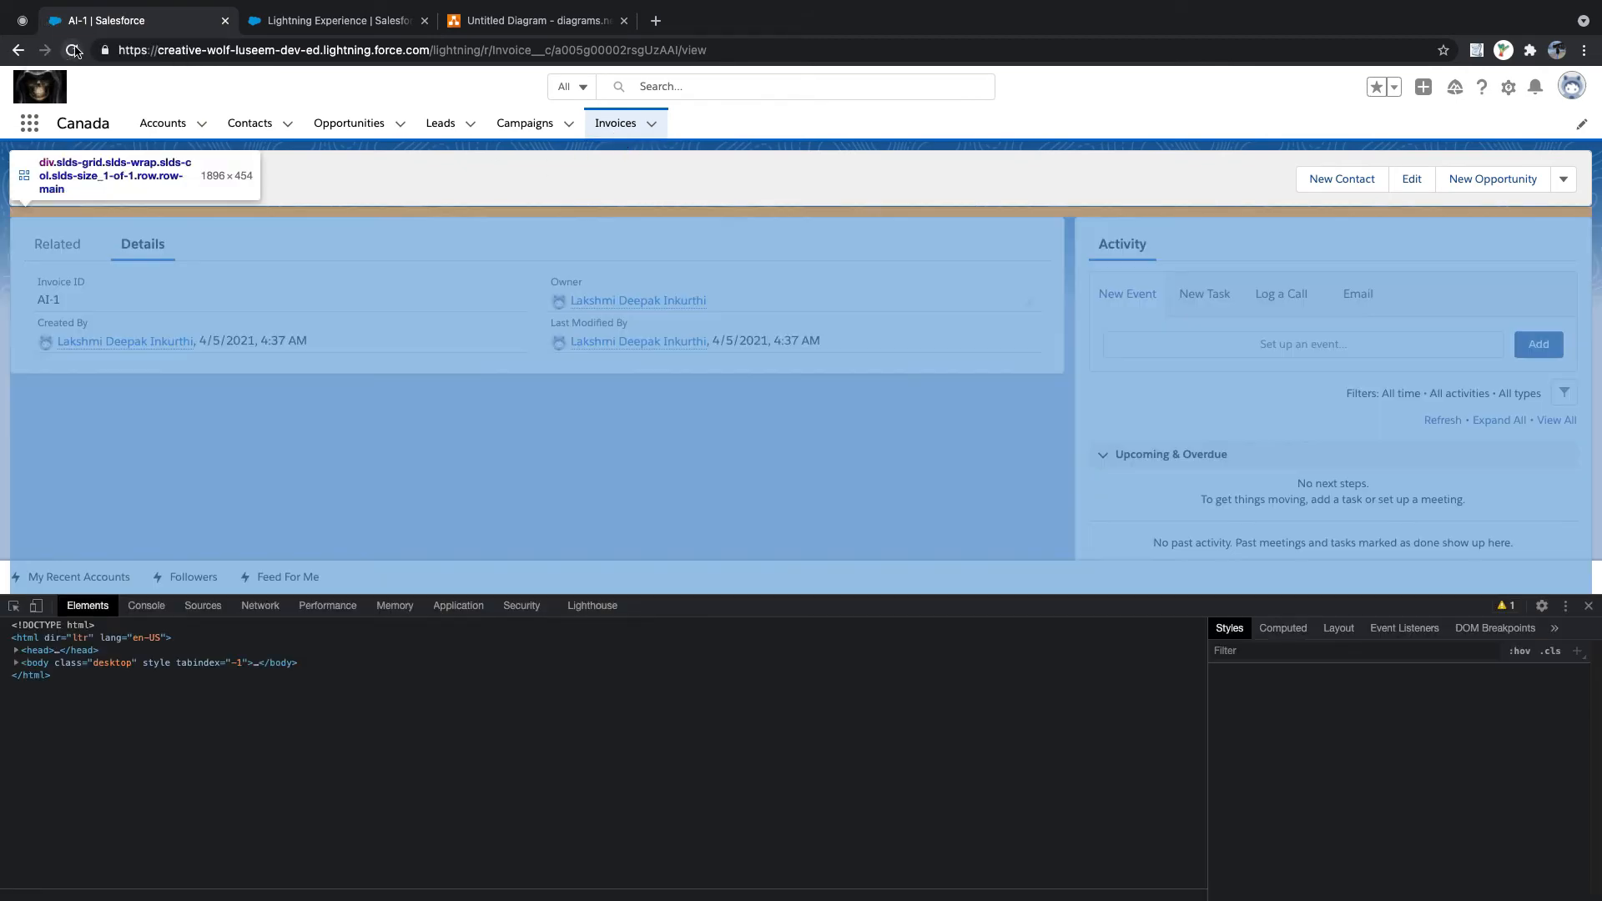
right_click(73, 51)
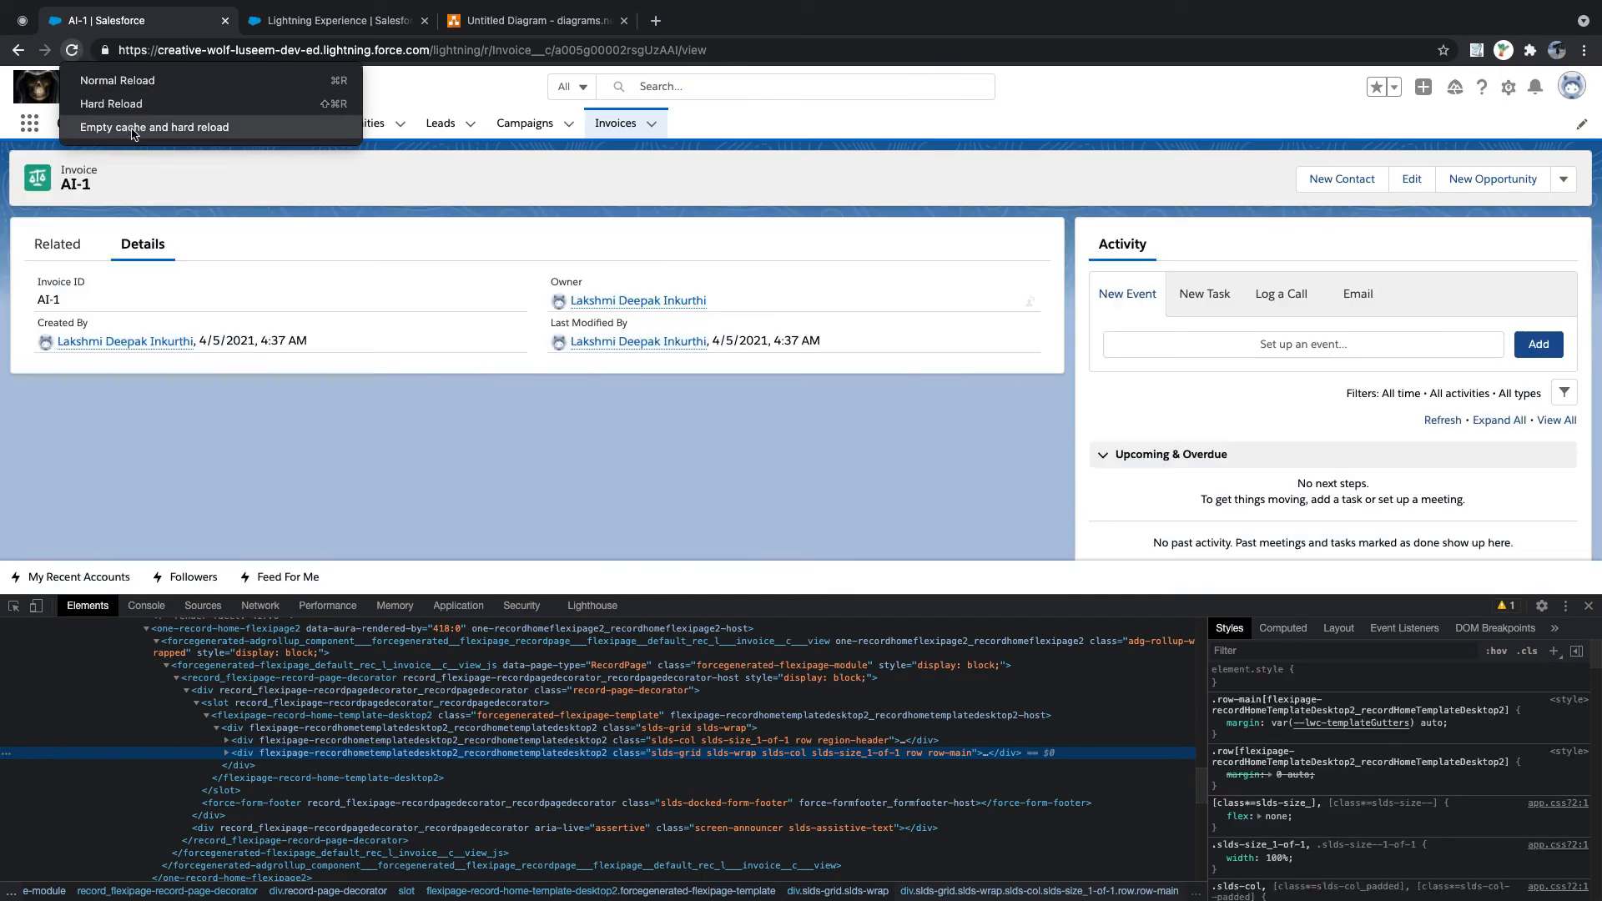
left_click(133, 132)
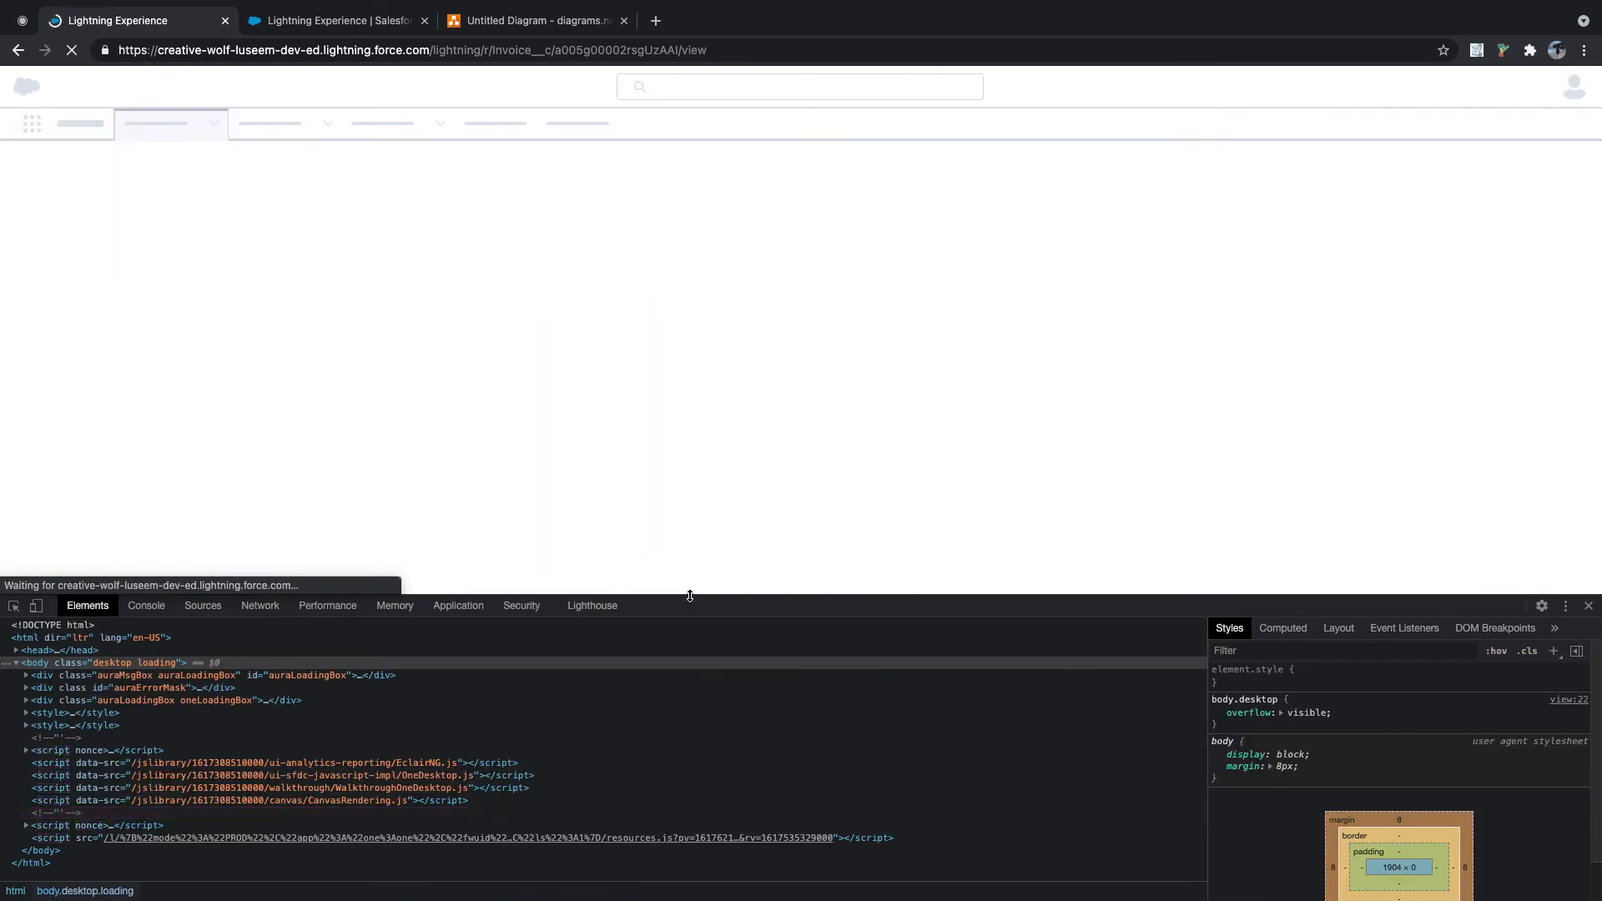
left_click_drag(689, 596, 707, 768)
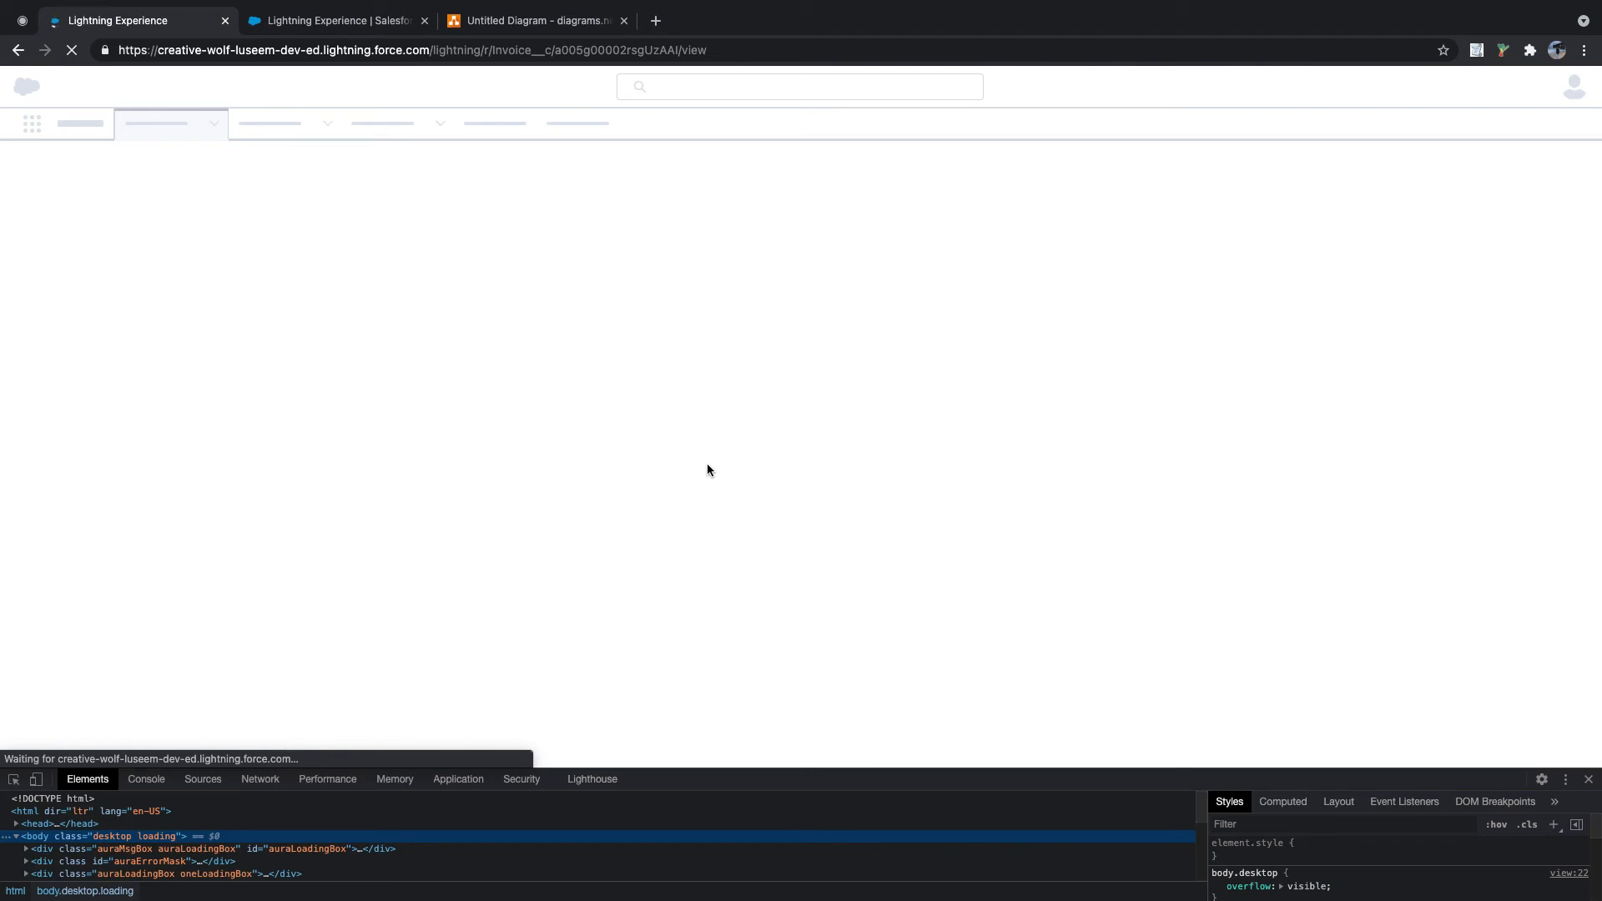
left_click_drag(710, 771, 711, 833)
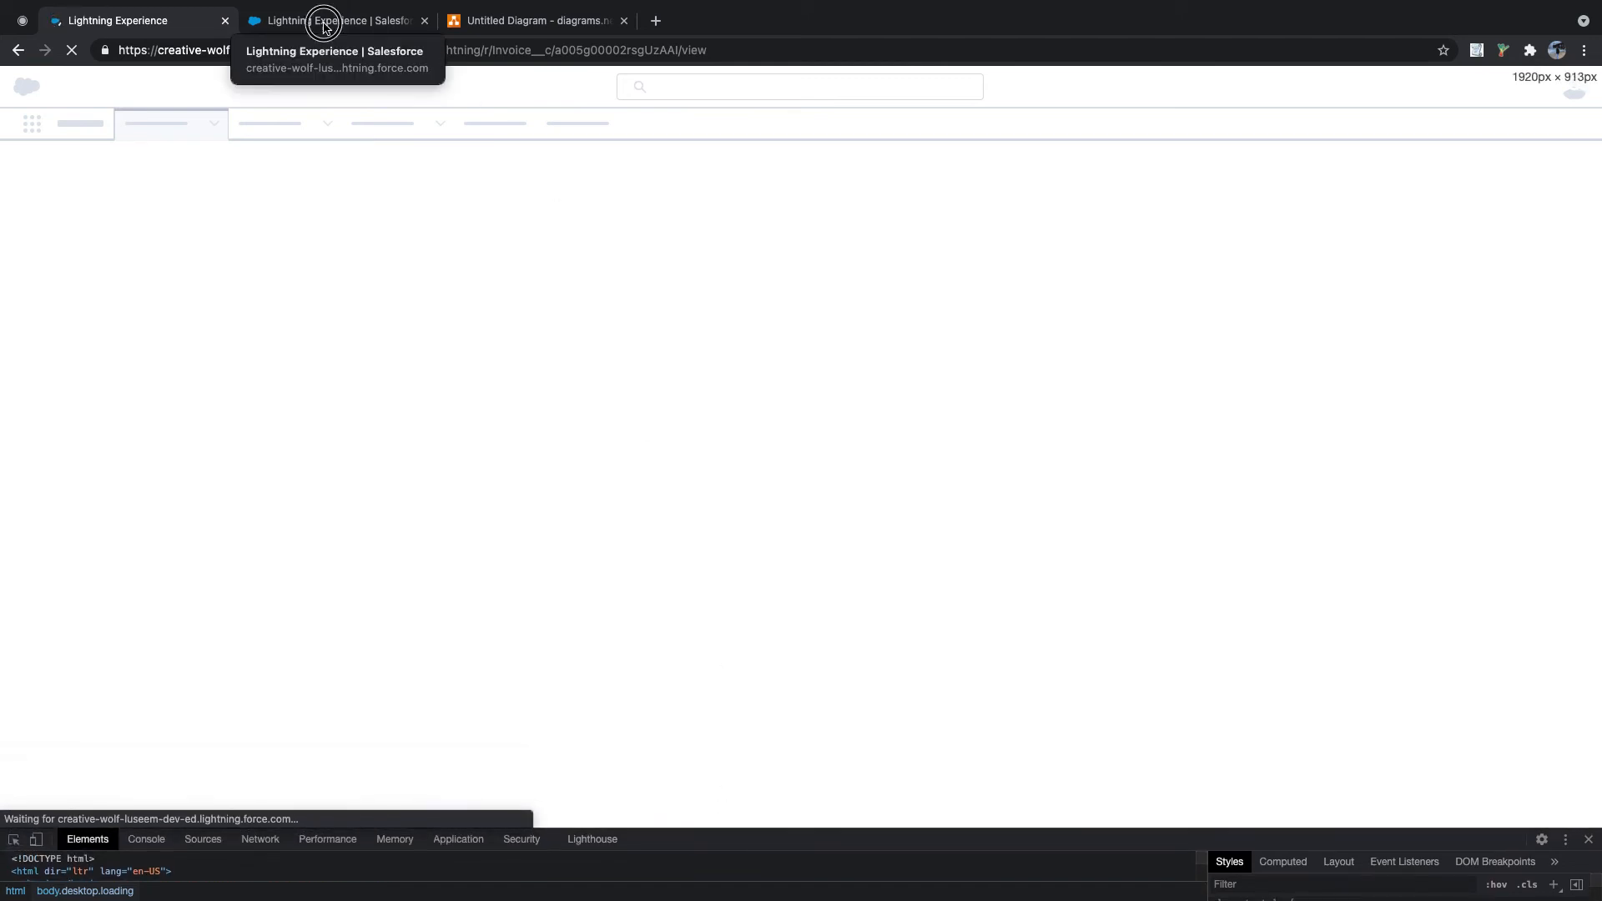
- Inspect the Invoice field-level security page and show the Memory profiler in an enlarged developer tools pane
left_click(323, 23)
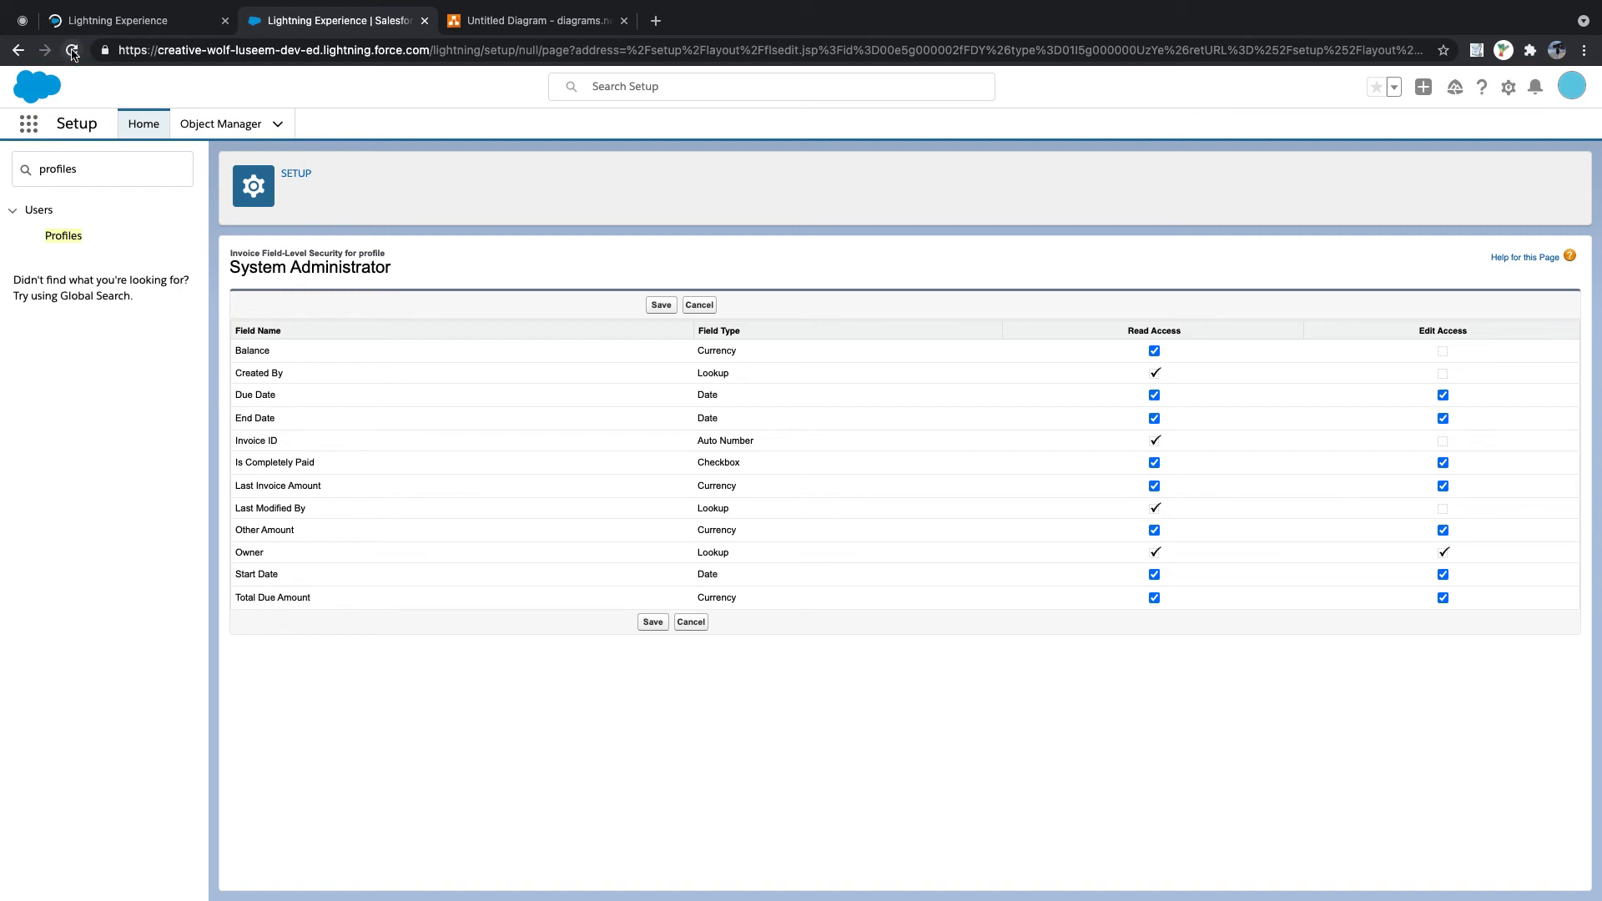
right_click(409, 93)
left_click(478, 333)
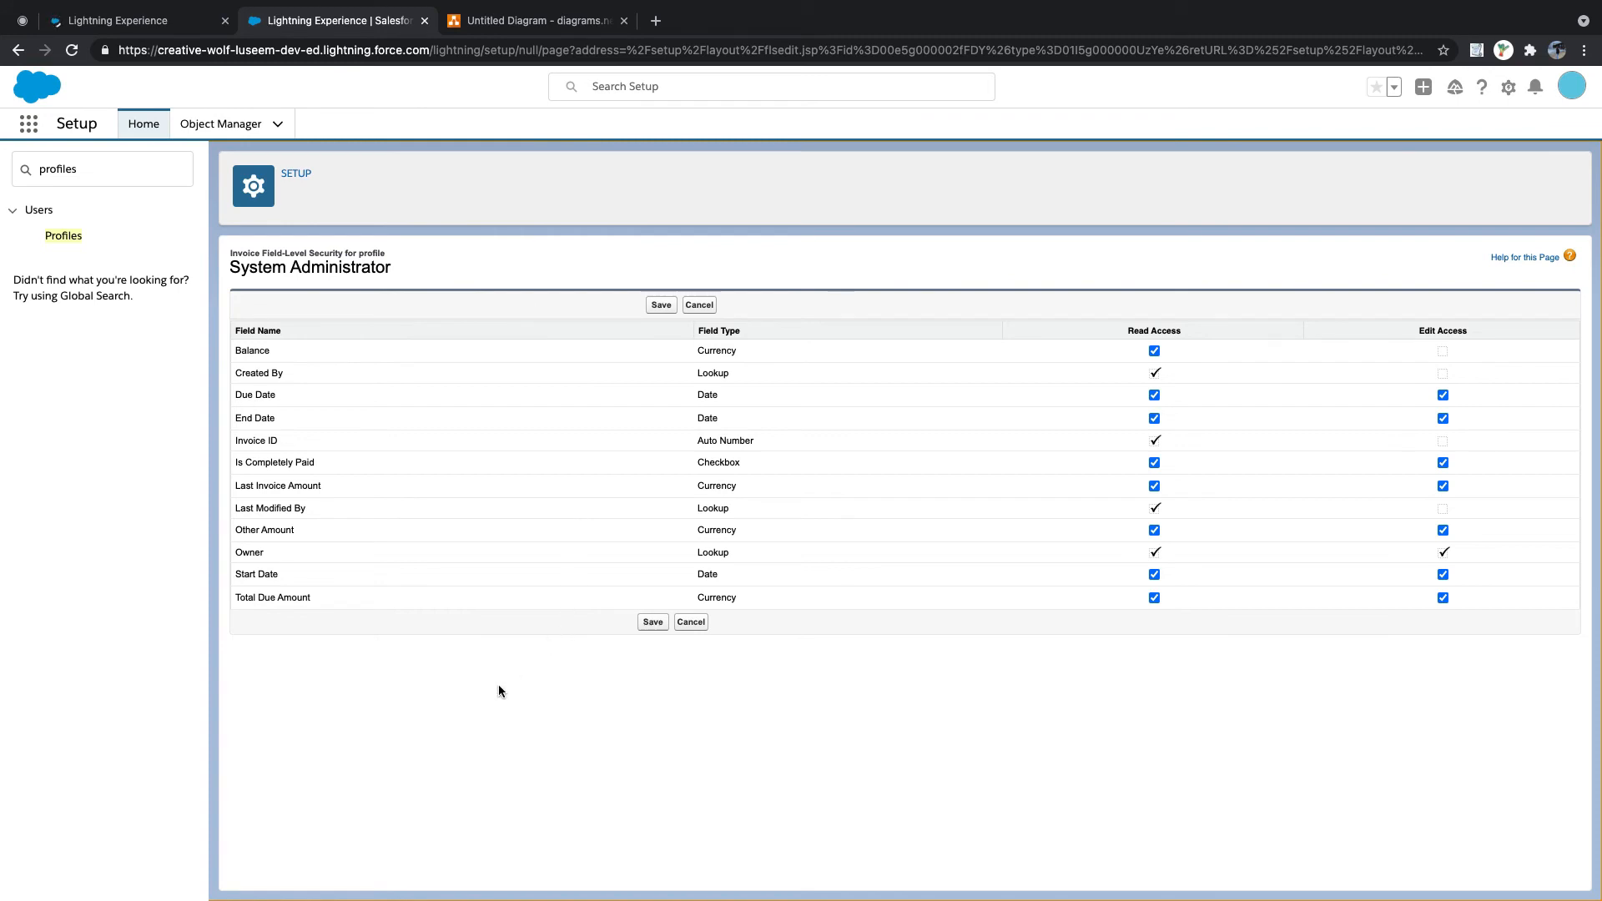
left_click(534, 21)
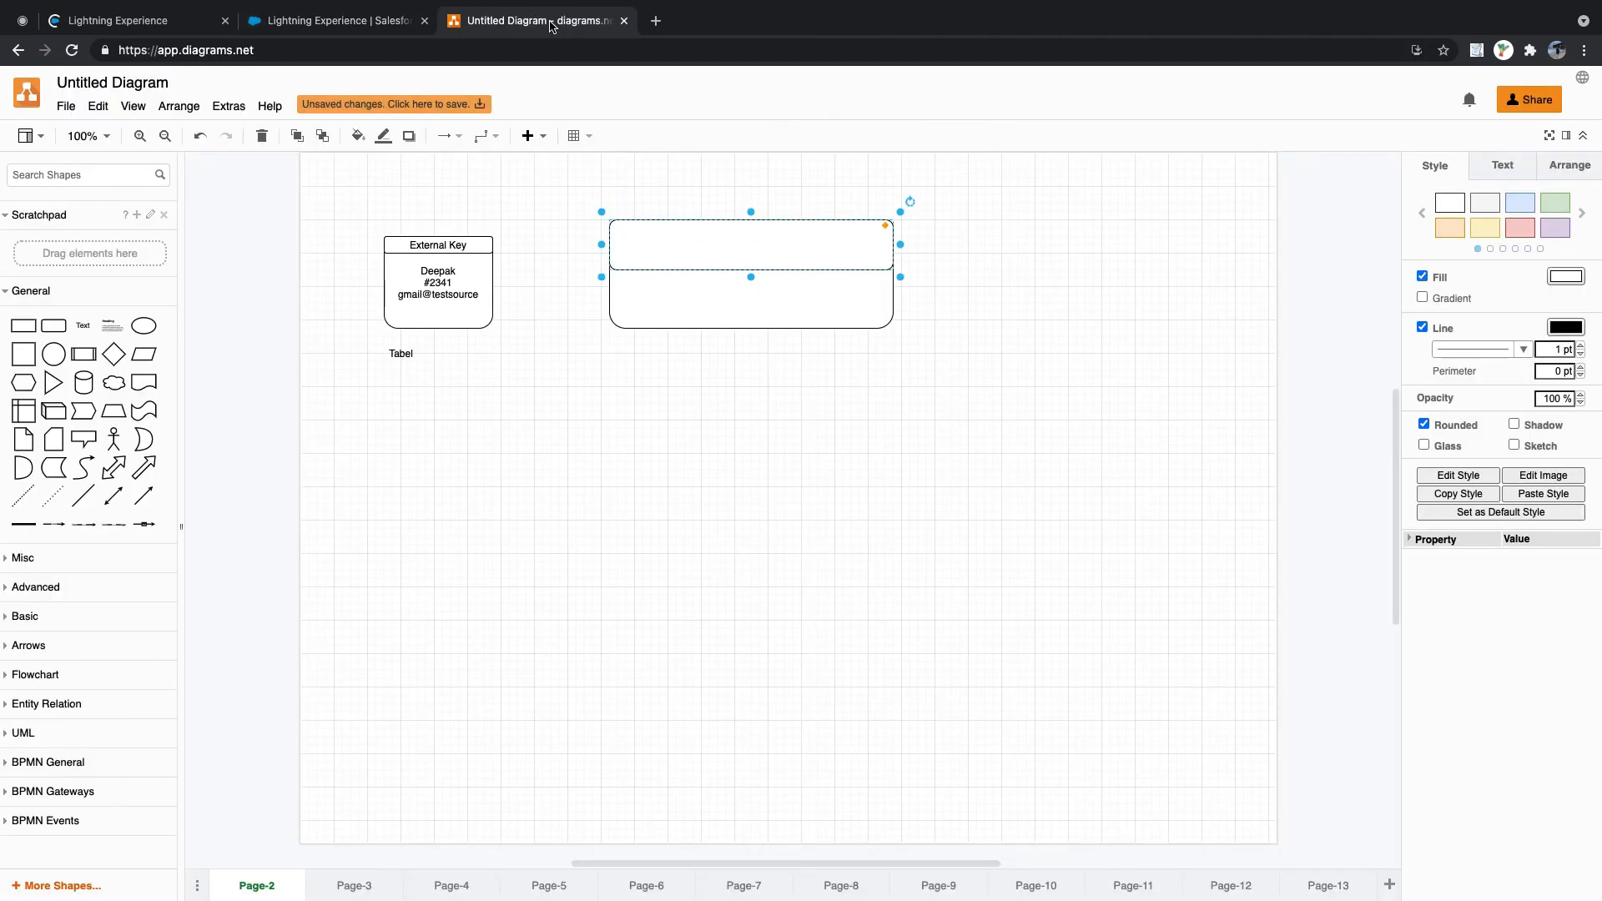
right_click(600, 647)
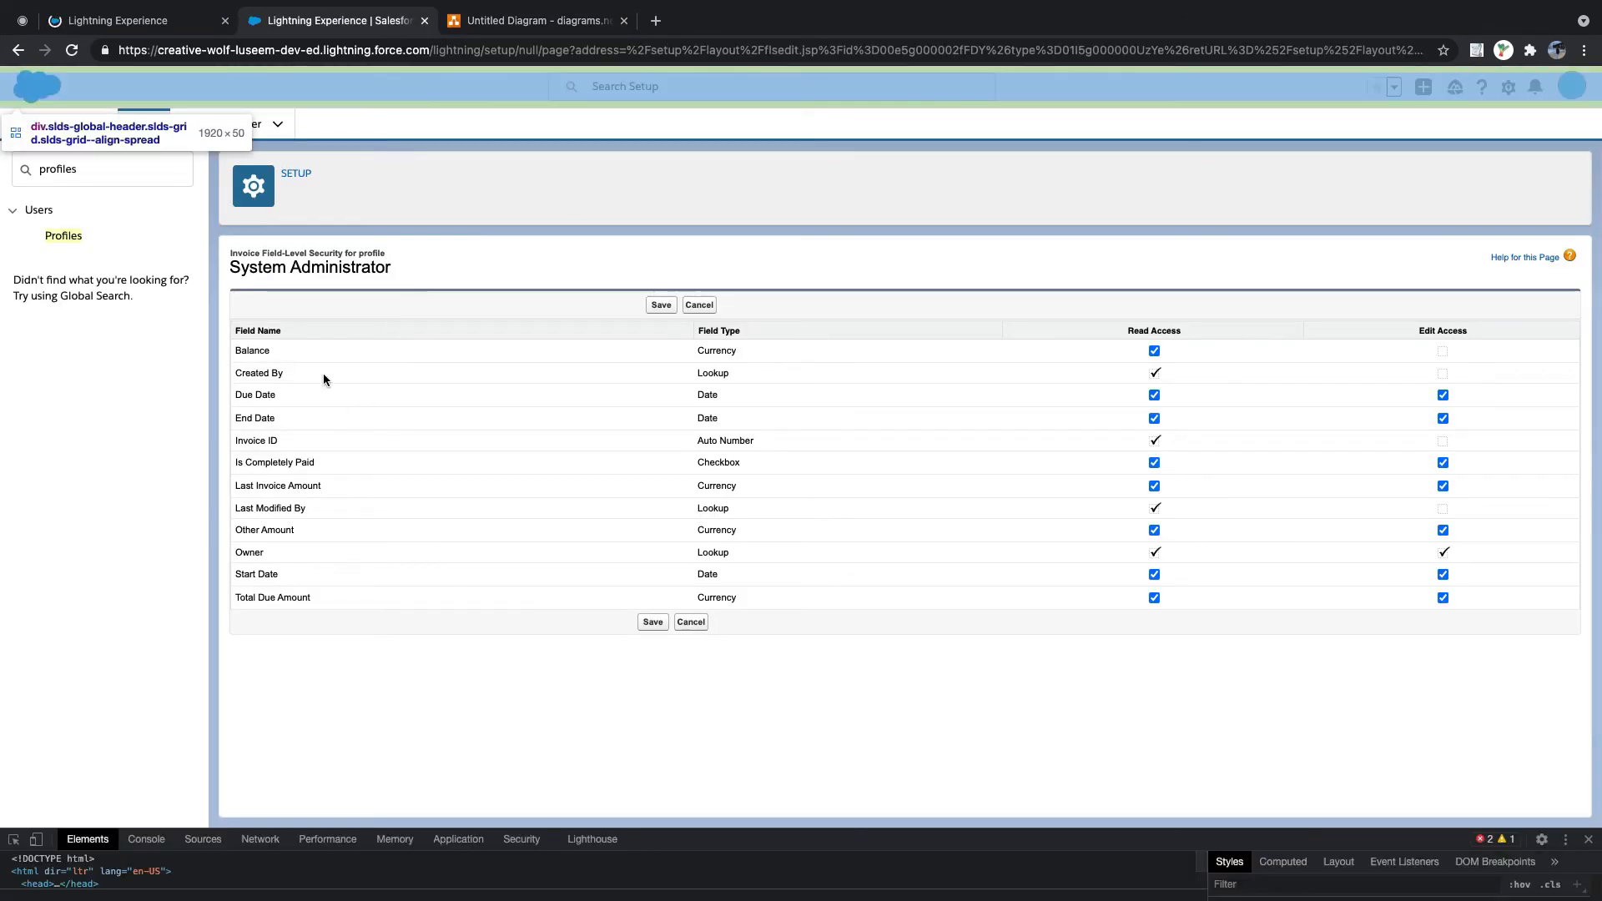
right_click(72, 53)
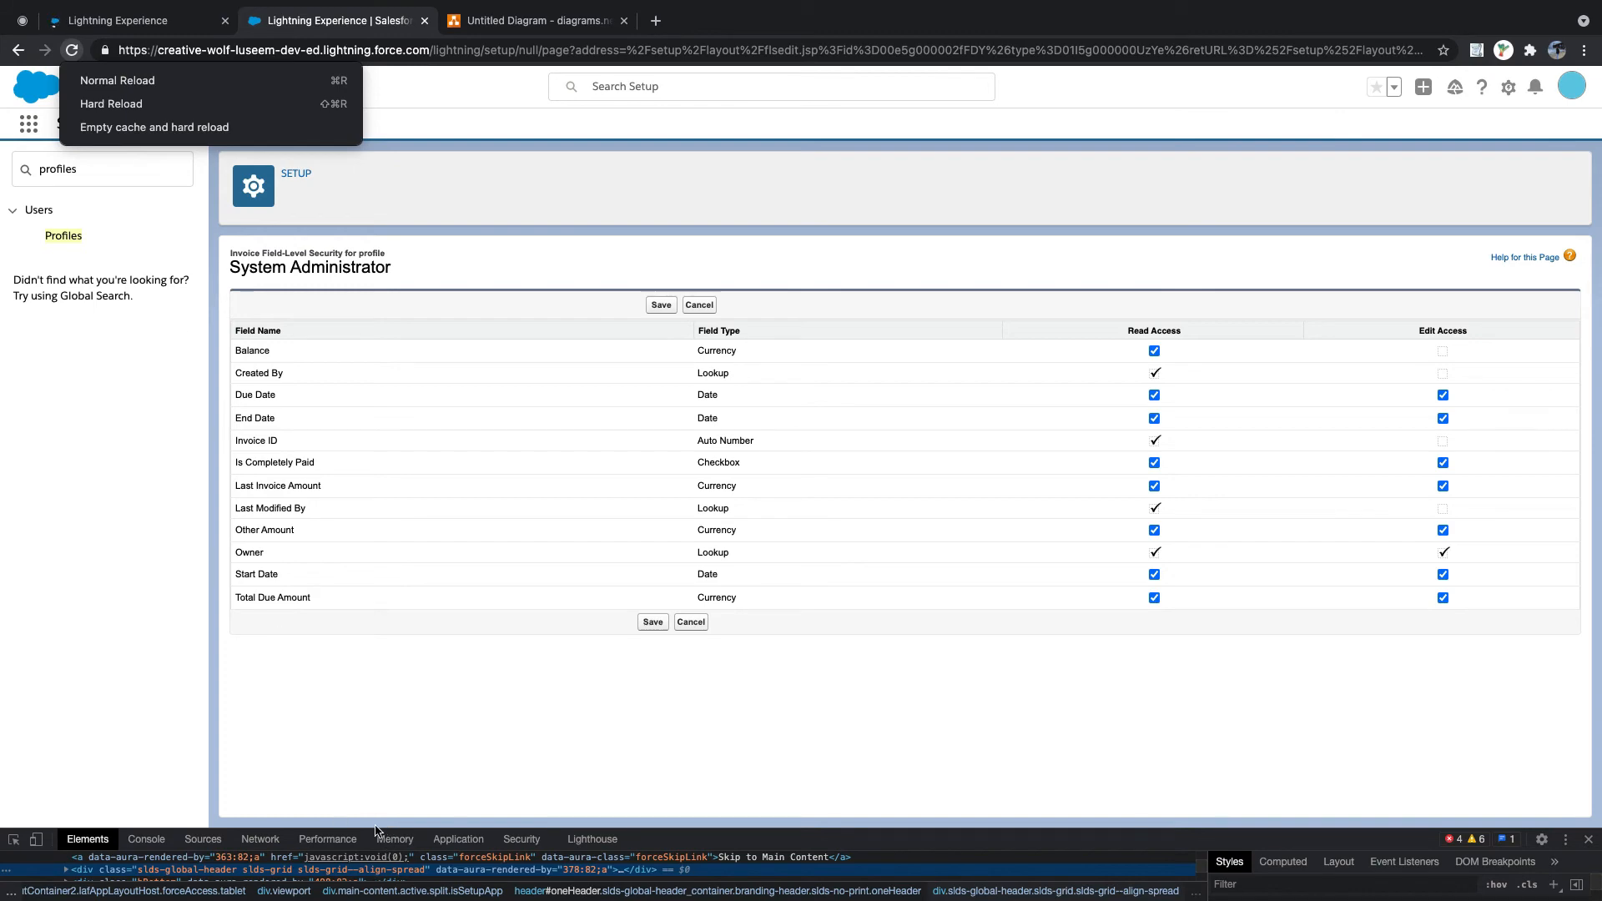
left_click(408, 720)
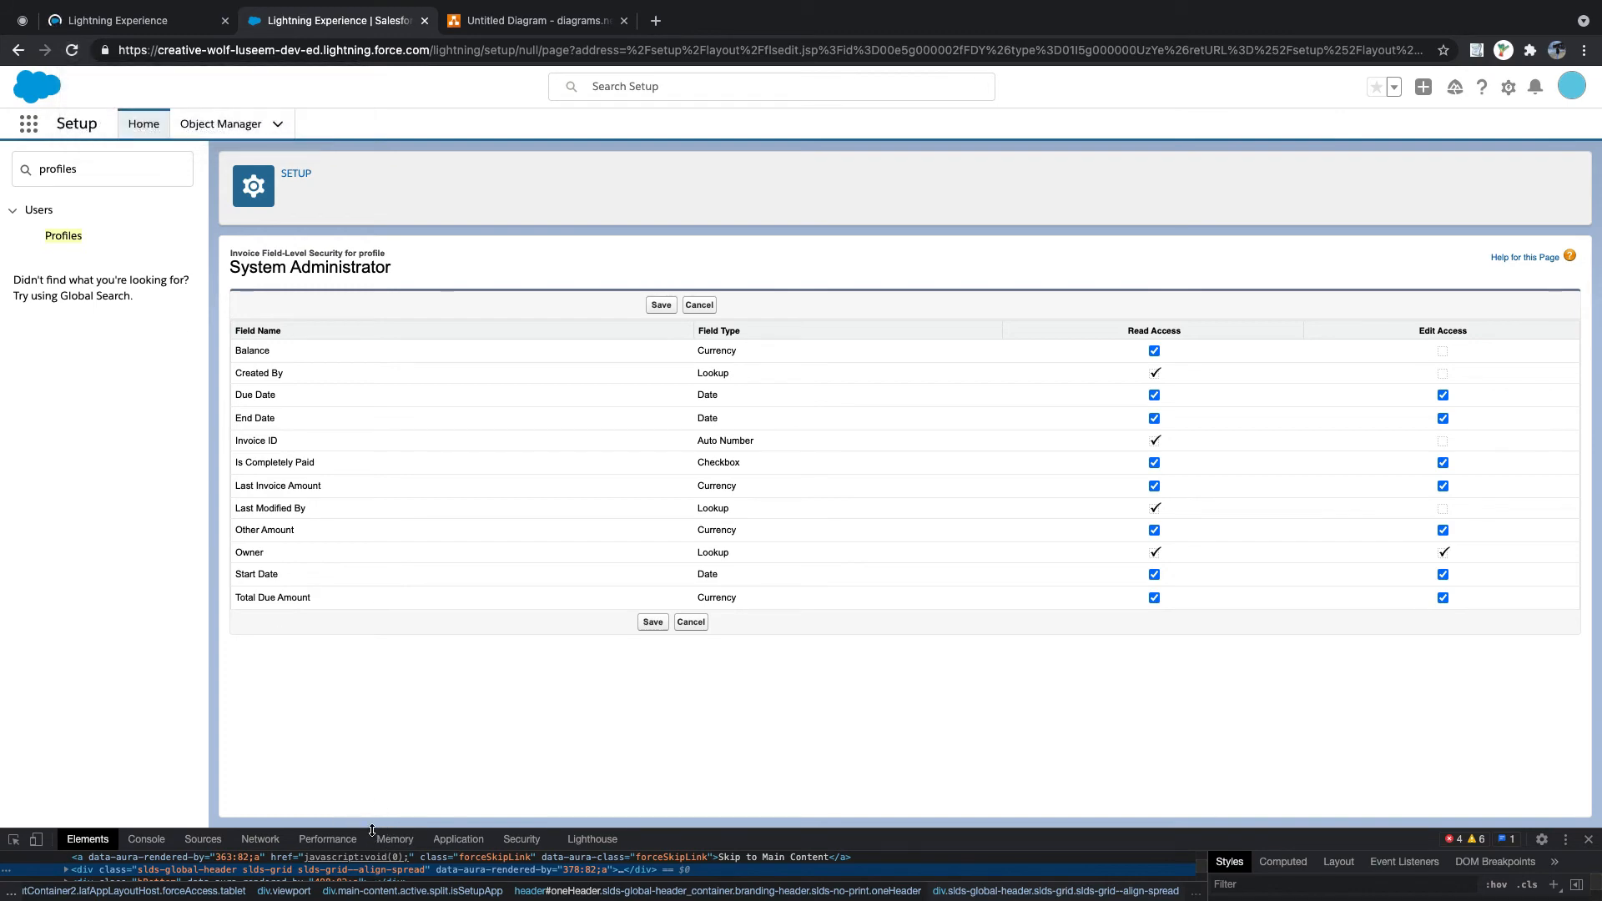
left_click_drag(372, 831, 392, 517)
left_click(404, 526)
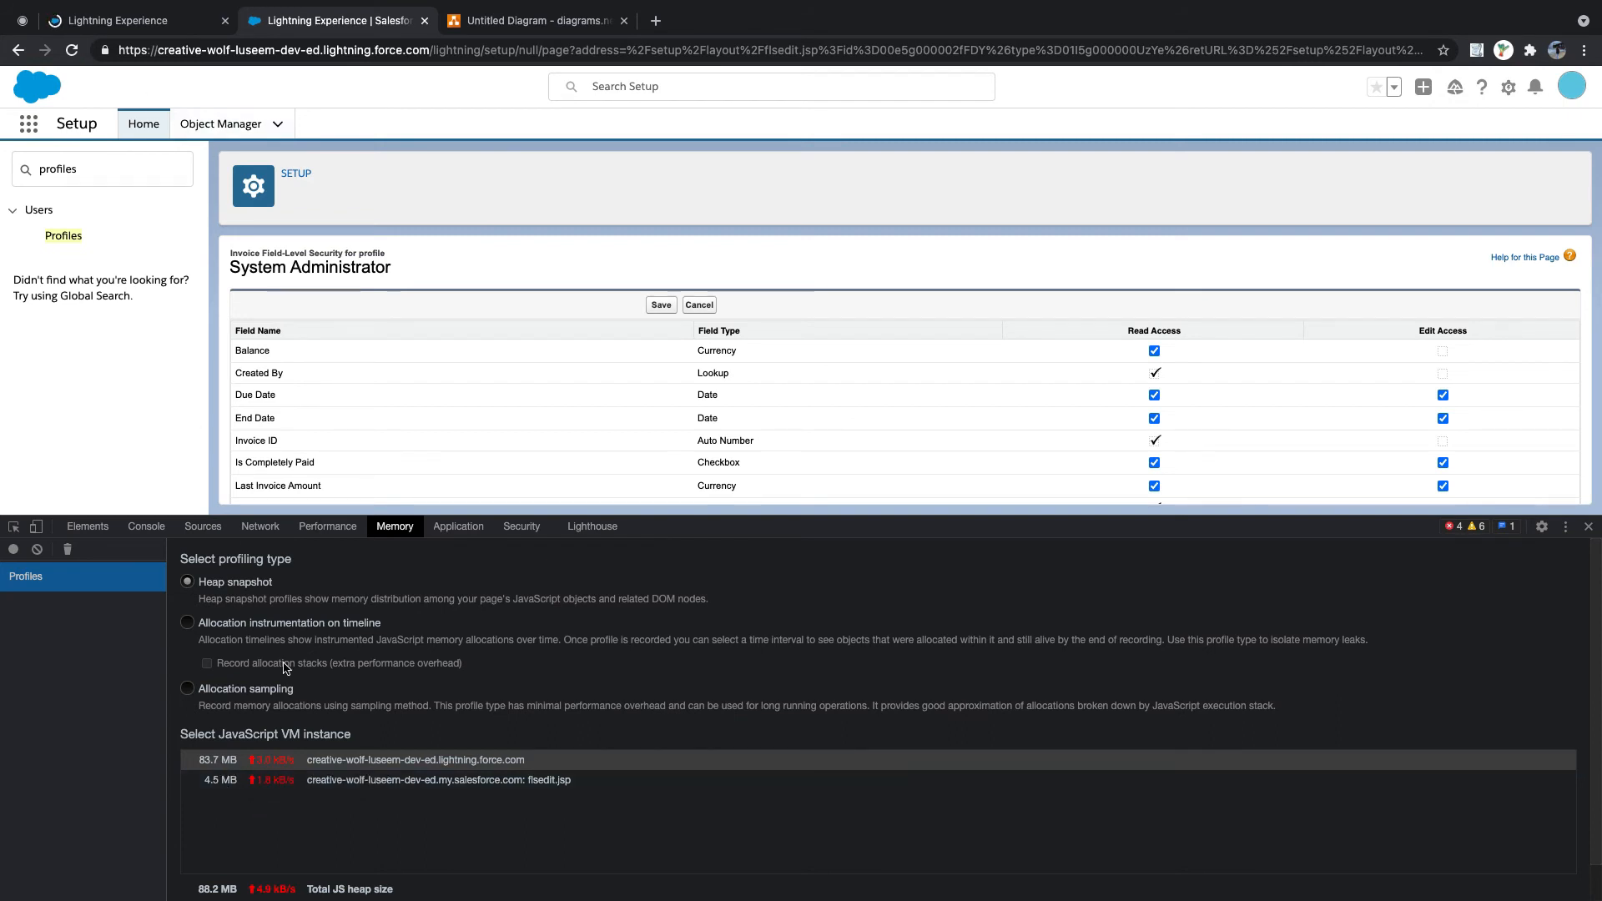
- Duplicate the browser tab holding the Invoice field-level security page and return to the original tab
left_click(126, 21)
left_click(308, 21)
right_click(308, 25)
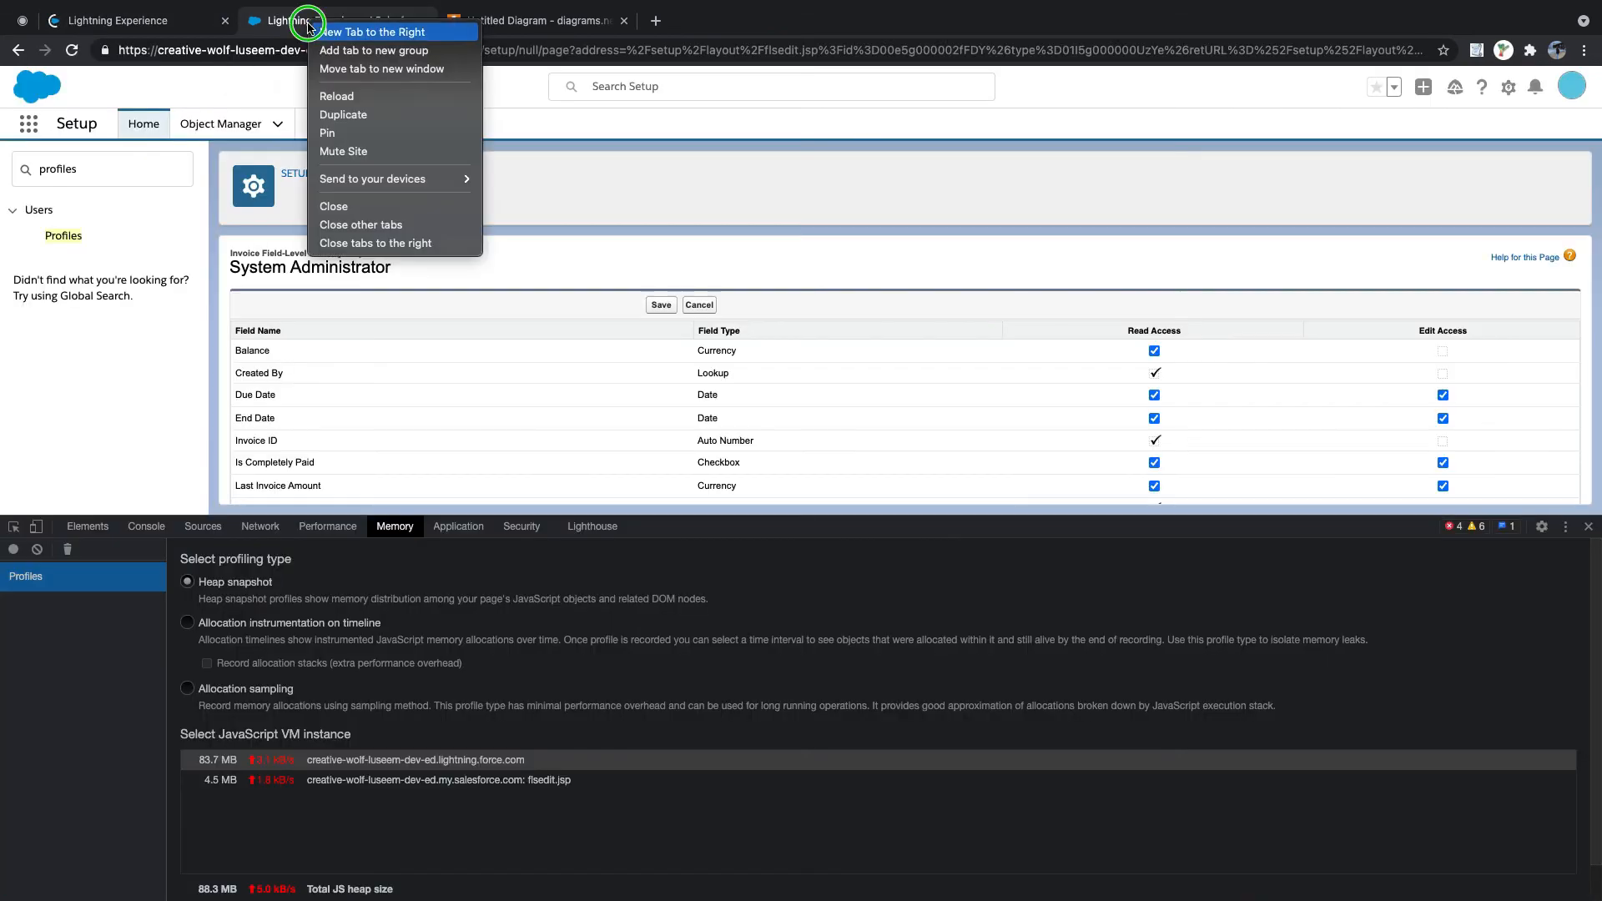
left_click(346, 114)
left_click(349, 23)
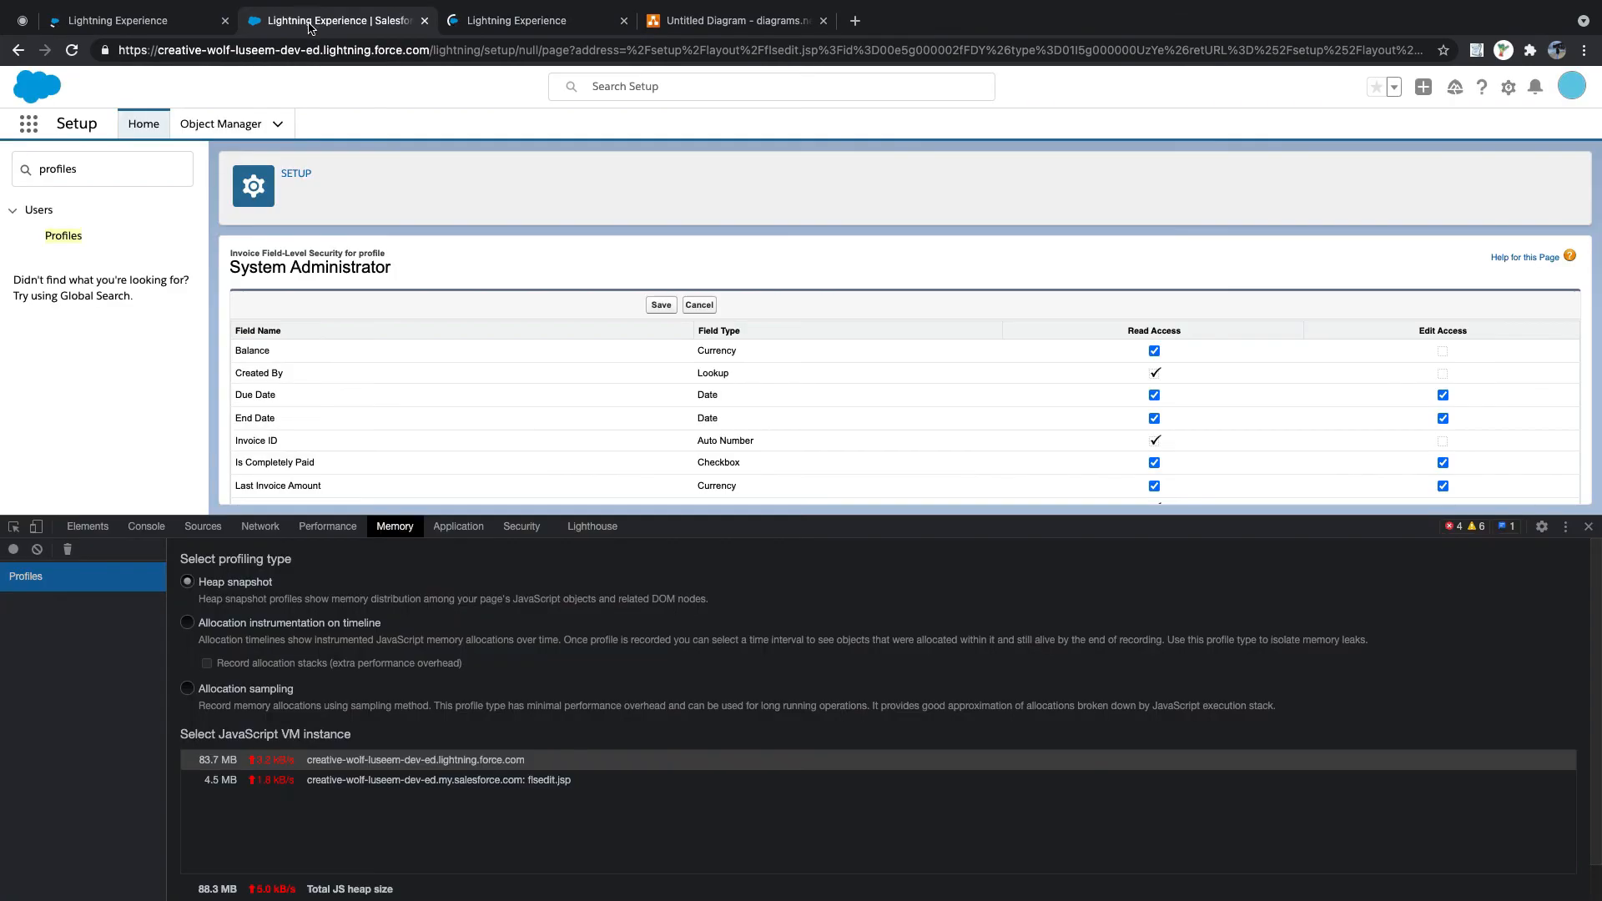
- Collect garbage for the flsedit.jsp and lightning.force.com JavaScript VM instances
left_click(466, 792)
left_click(466, 783)
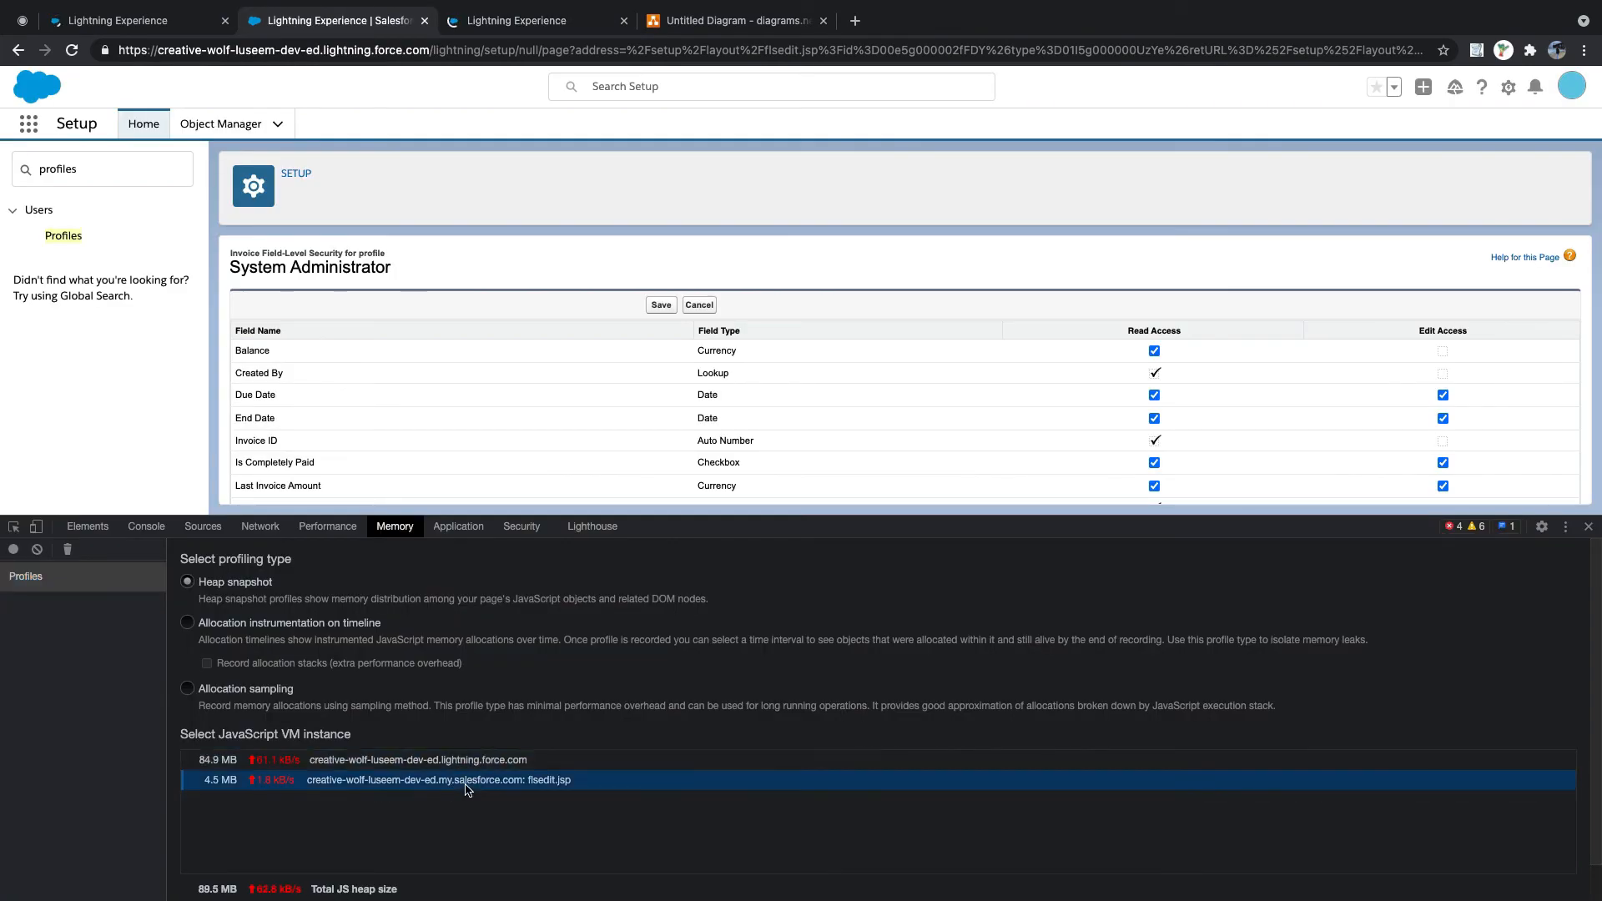
left_click(68, 550)
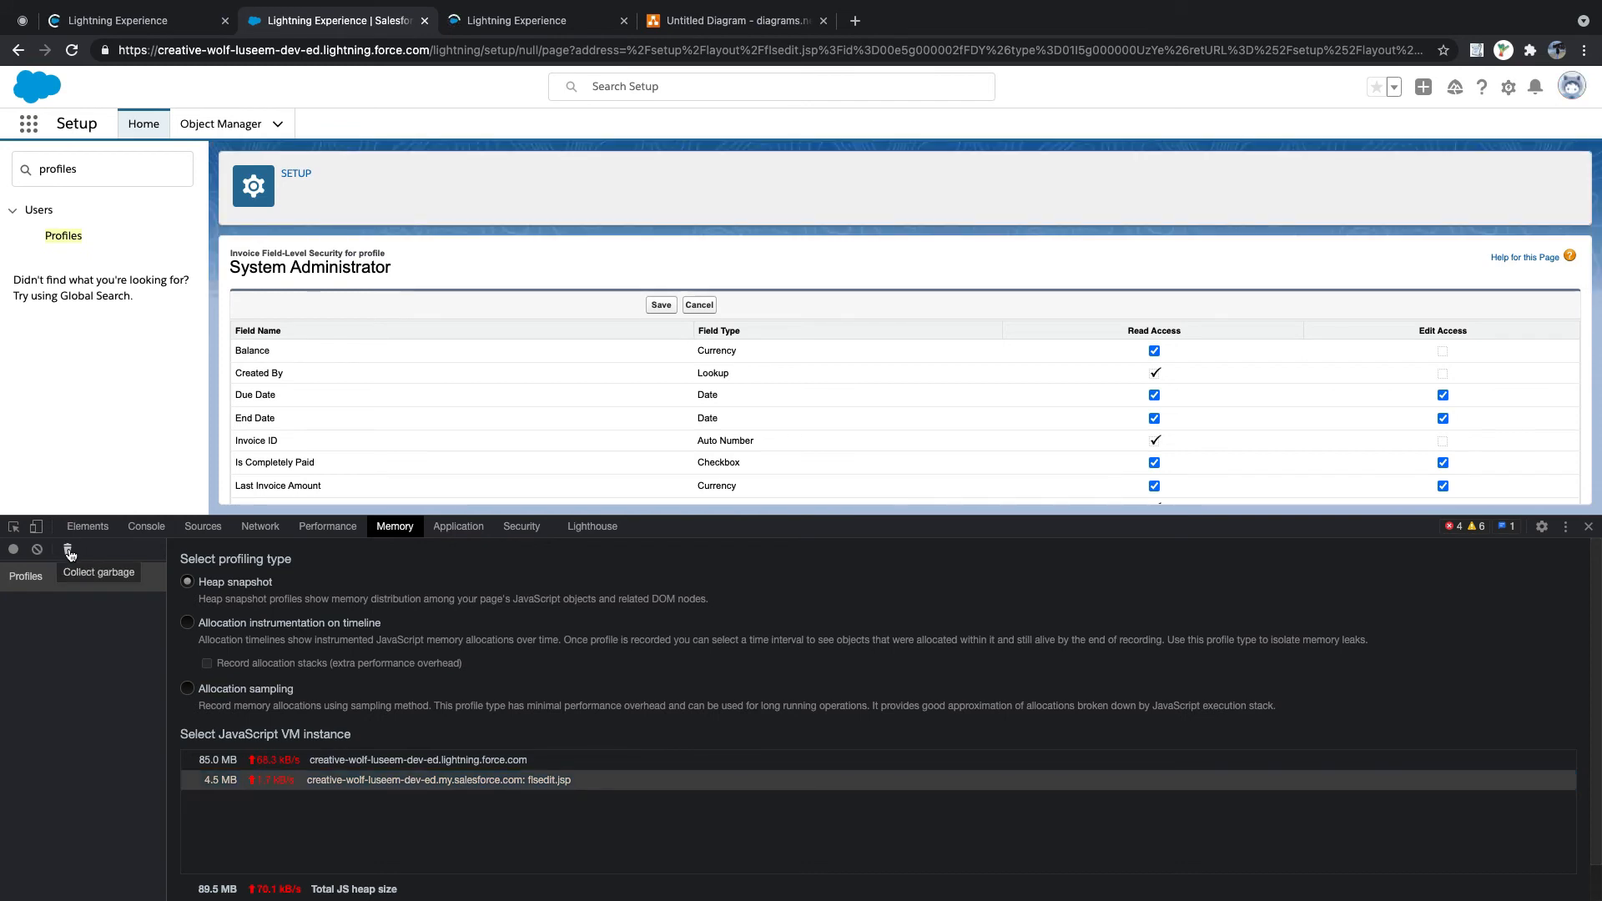
left_click(373, 765)
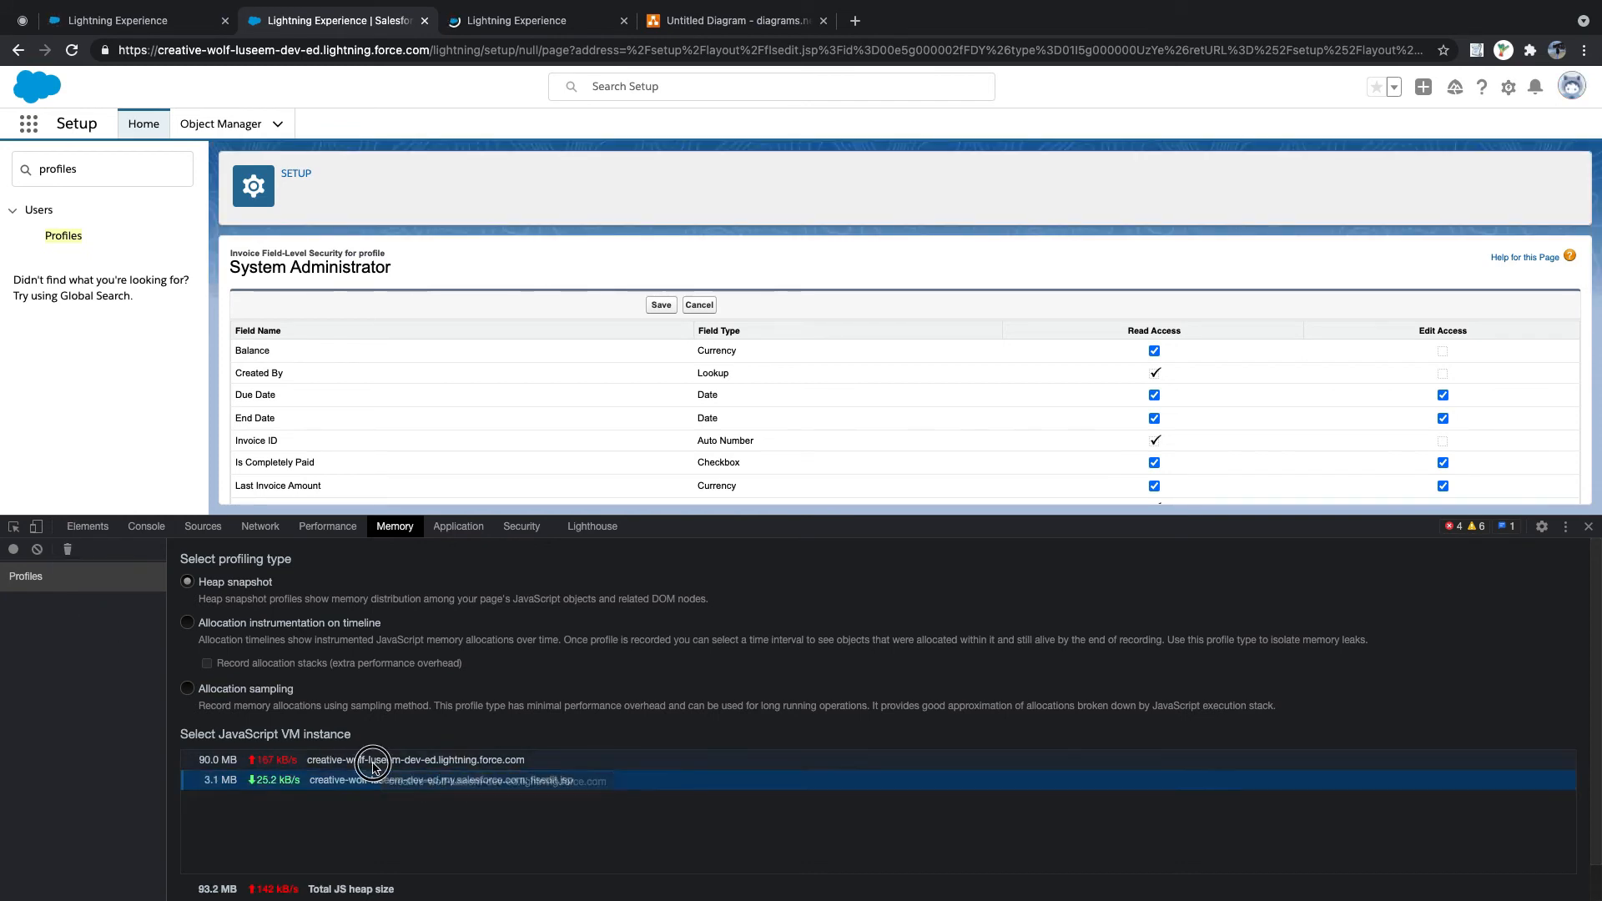
left_click(67, 551)
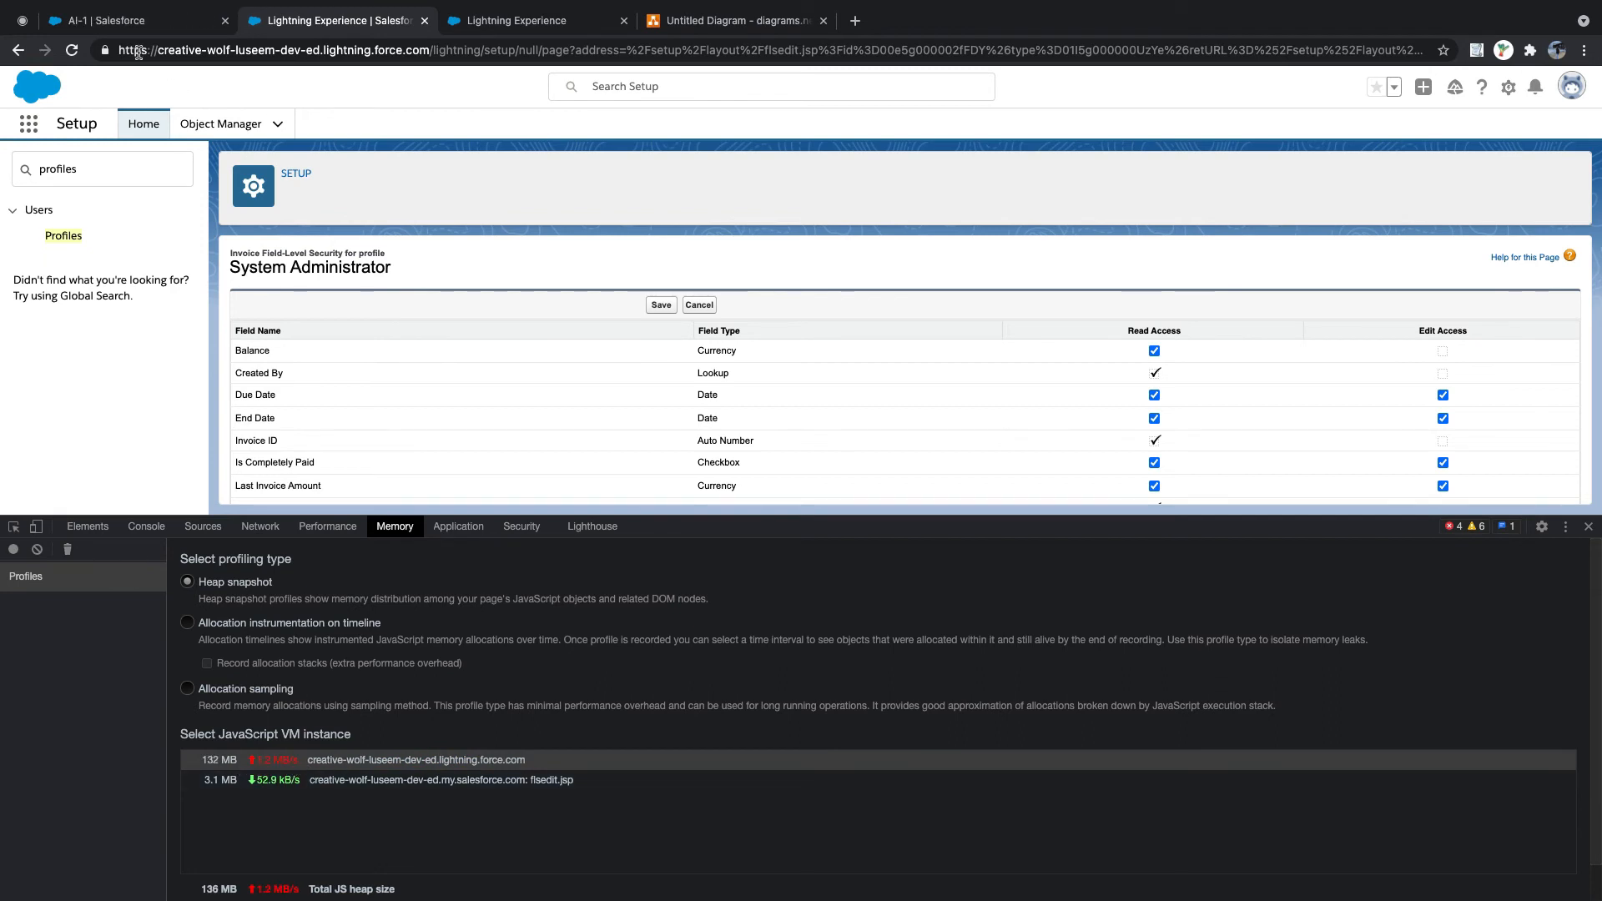
- Reload the AI-1 invoice record's page and reopen AI-1 from the Invoices list
left_click(117, 21)
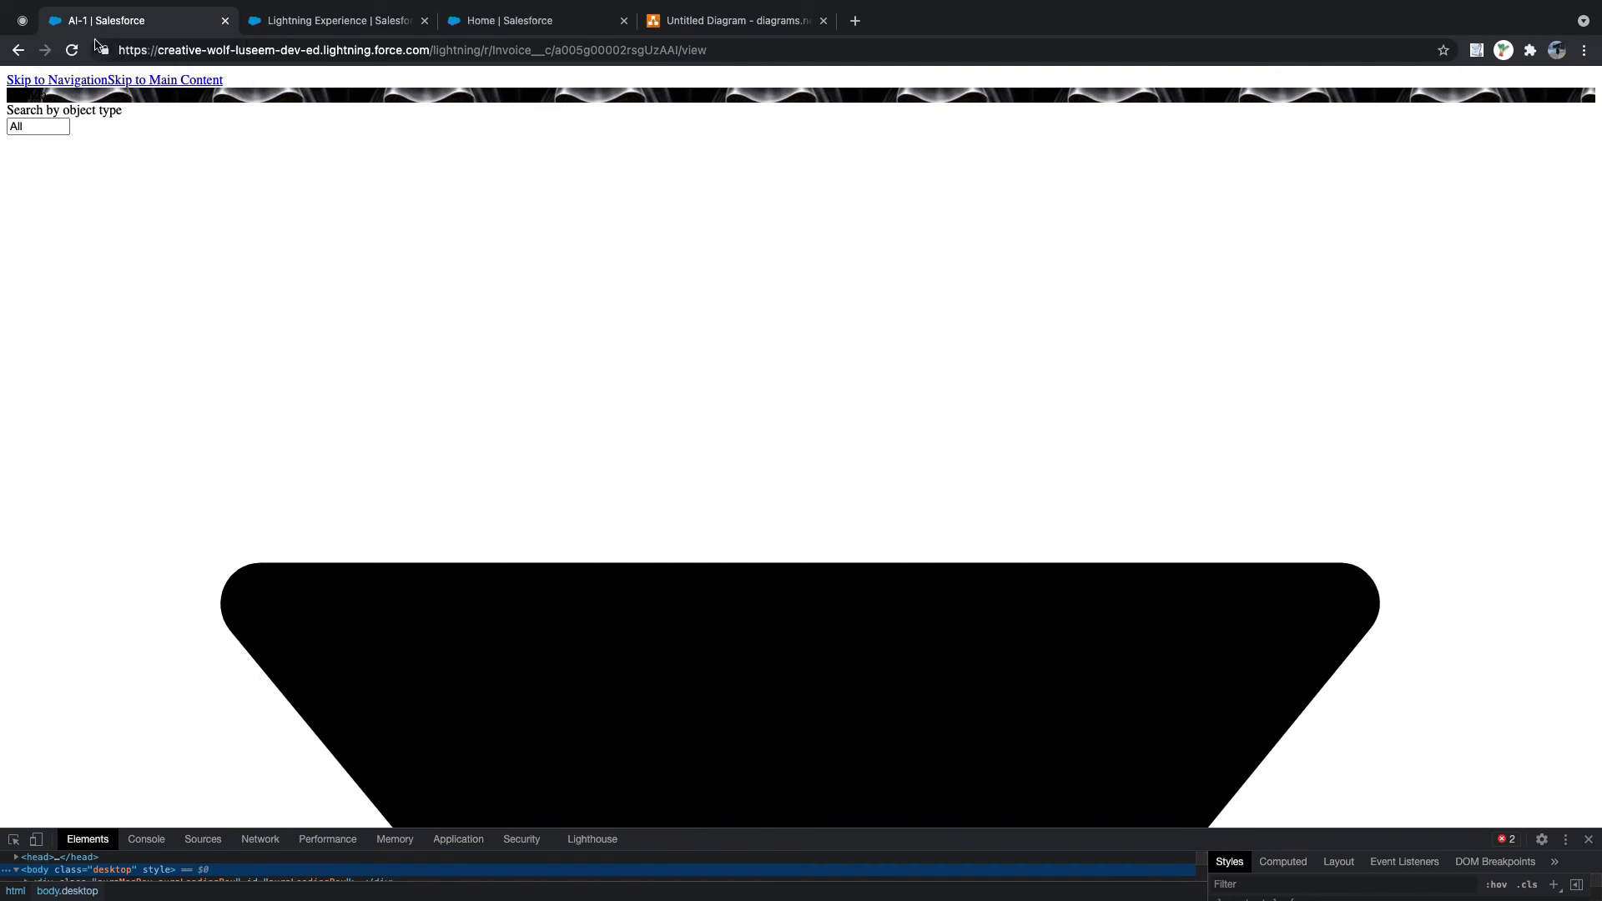
left_click(72, 50)
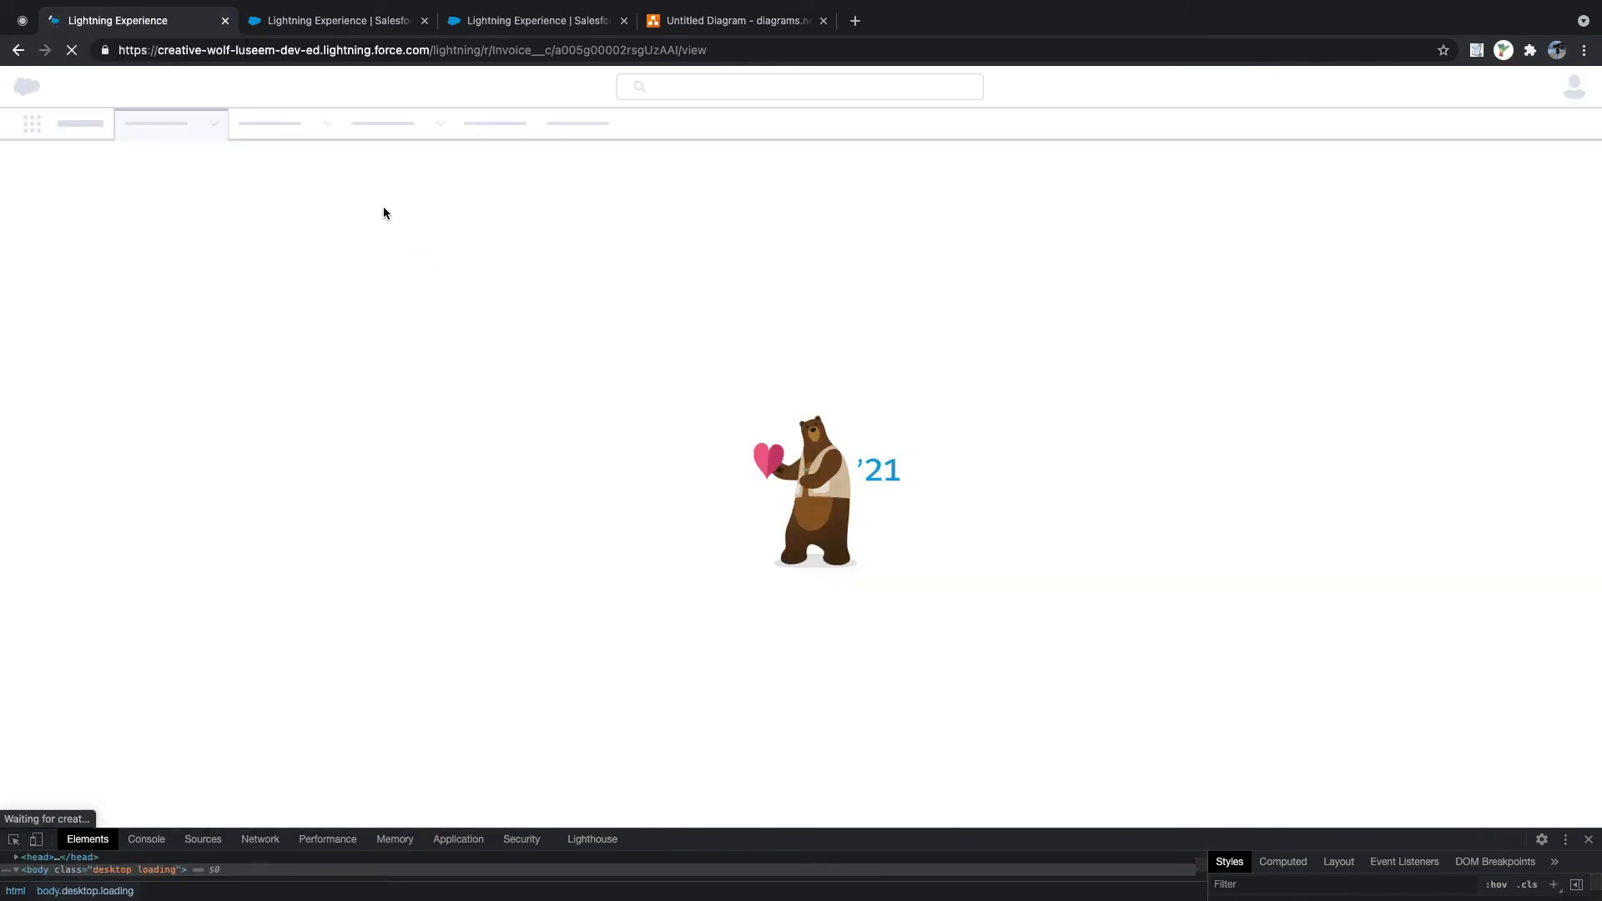
left_click(488, 21)
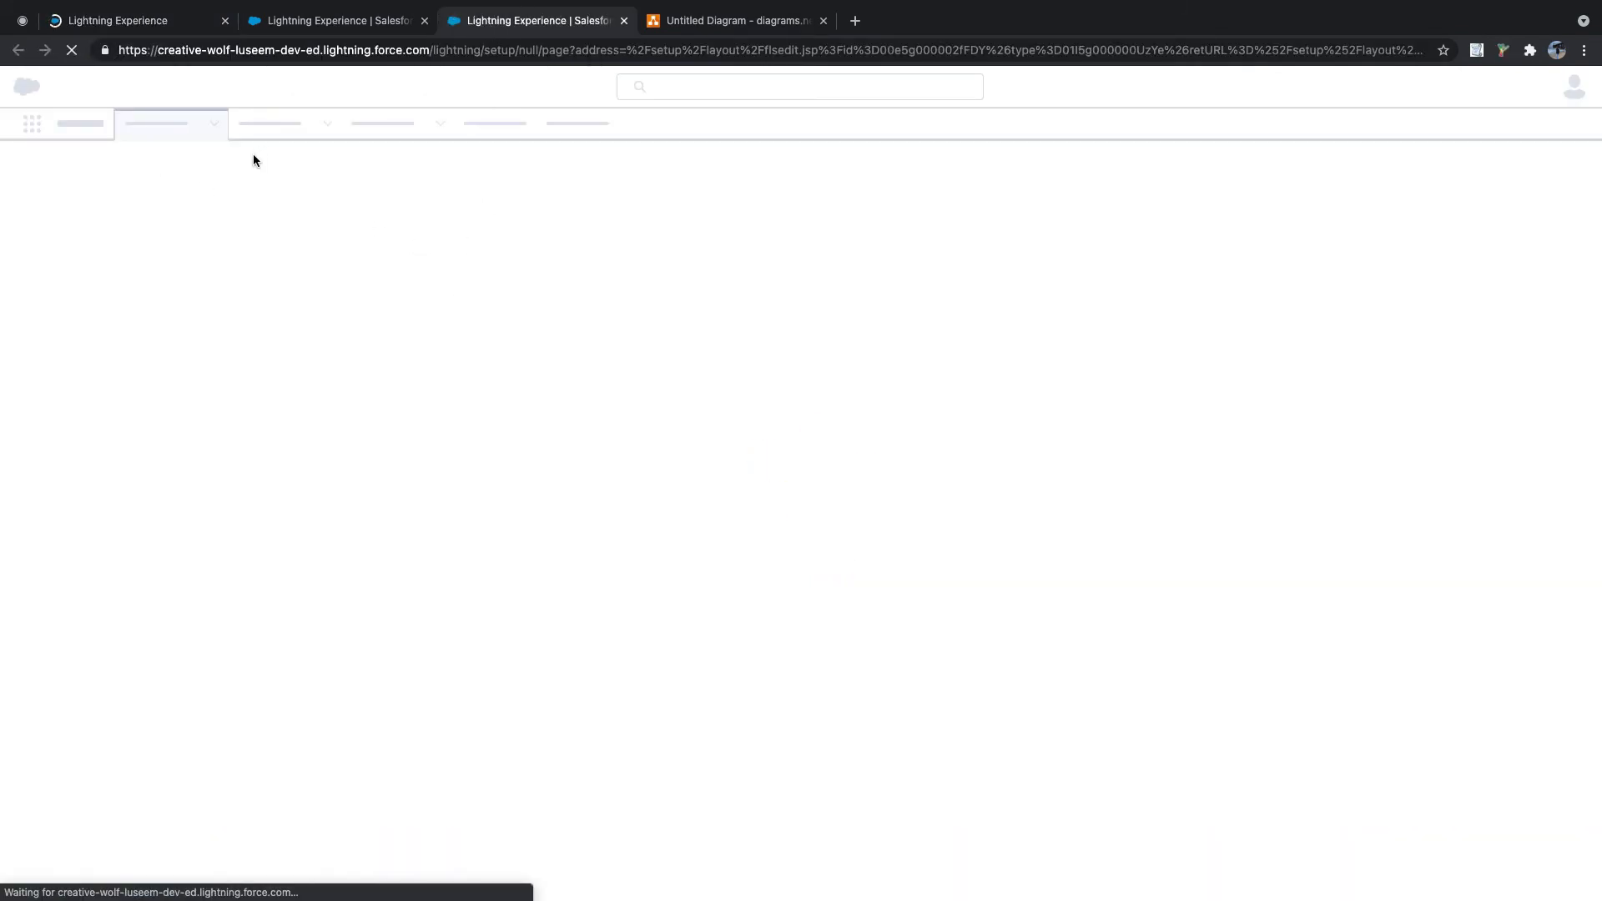
left_click(152, 24)
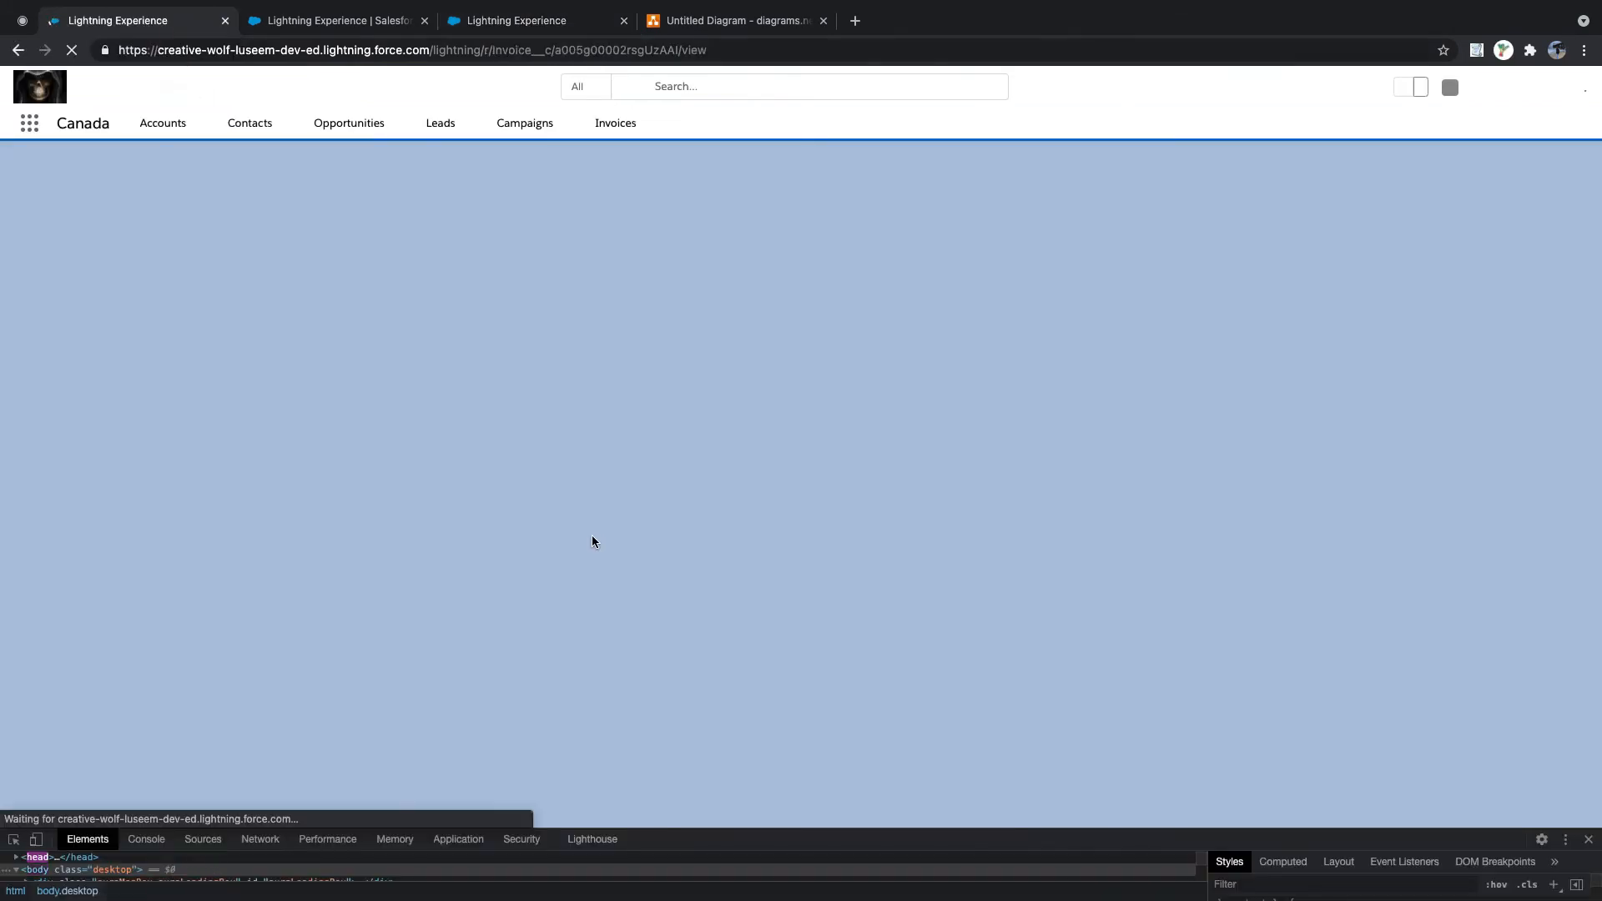
left_click(601, 123)
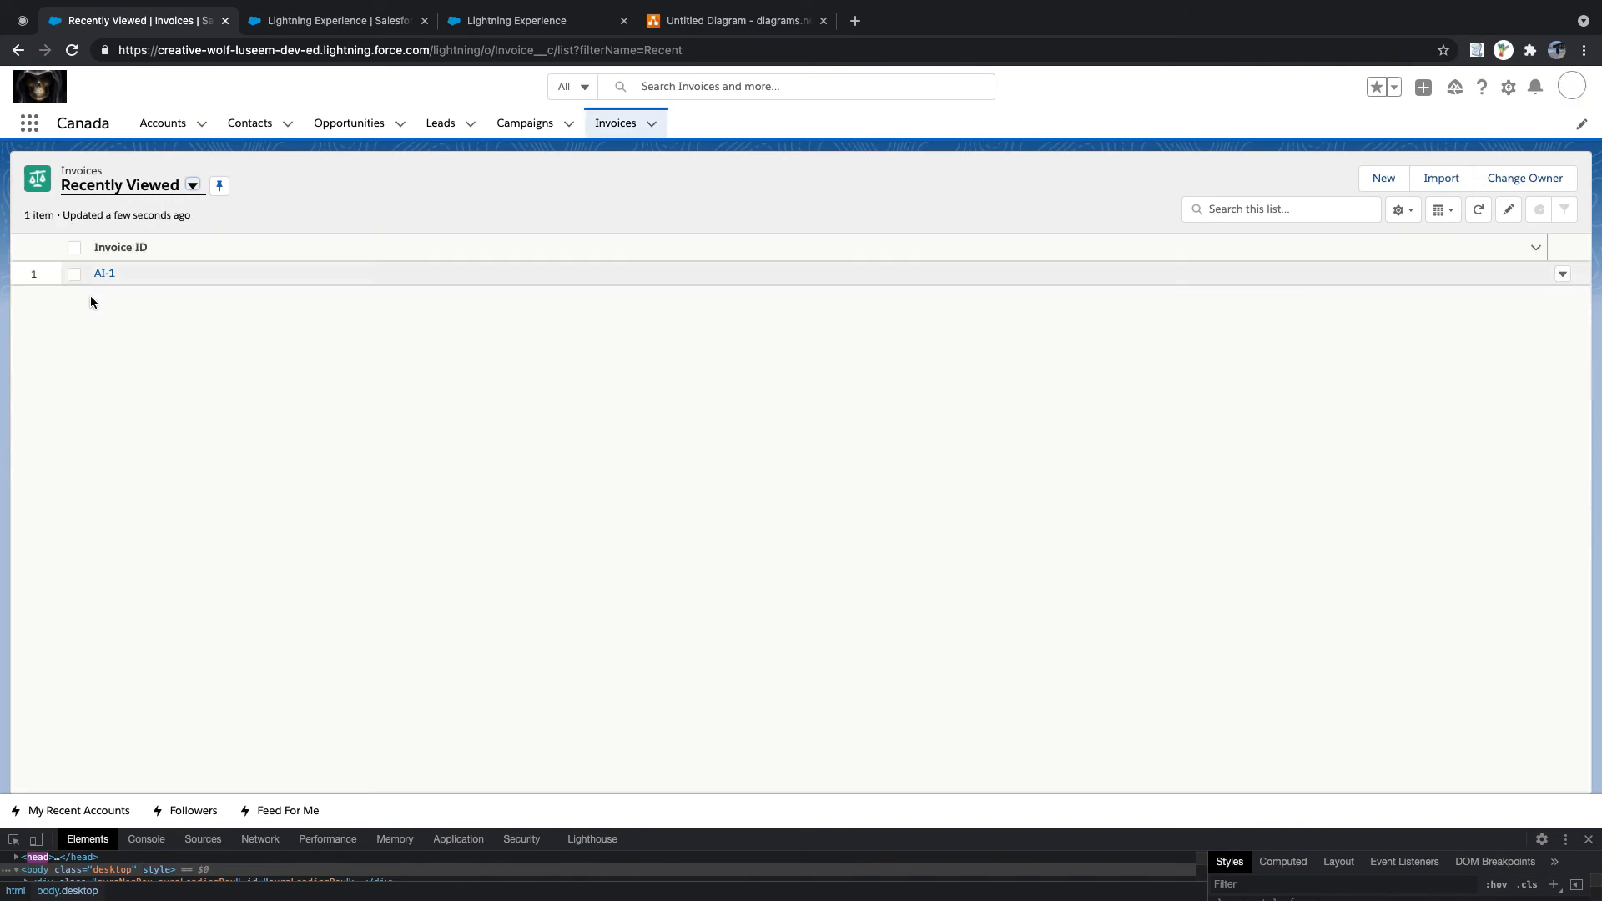
left_click(102, 277)
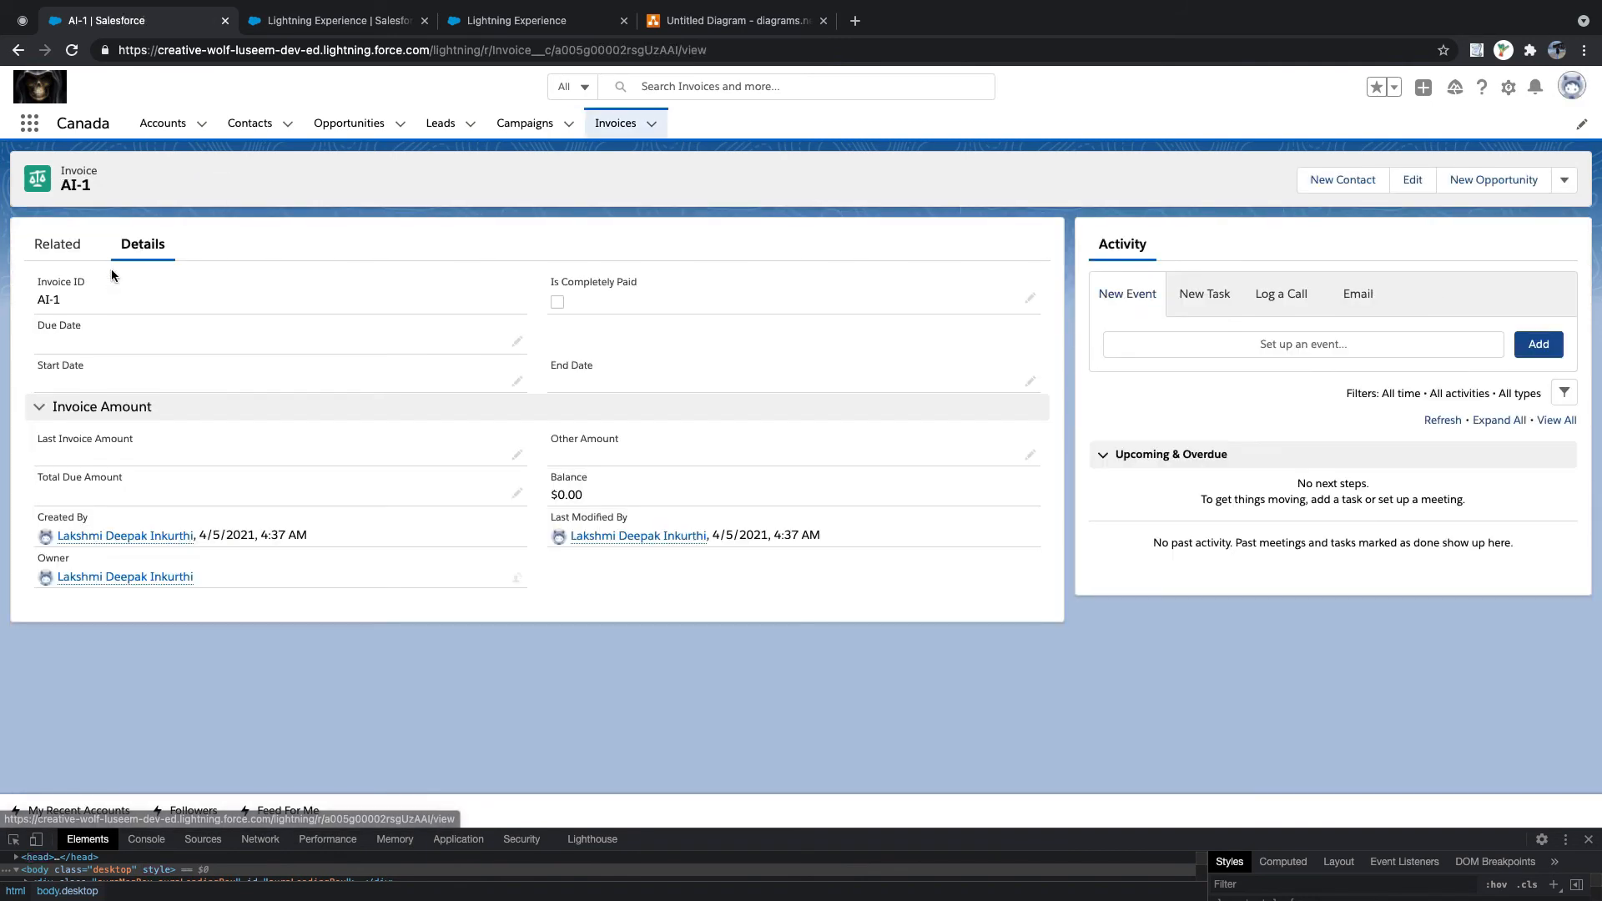
- Close the developer tools on the AI-1 record and collapse, then re-expand, its Invoice Amount section
left_click(1589, 840)
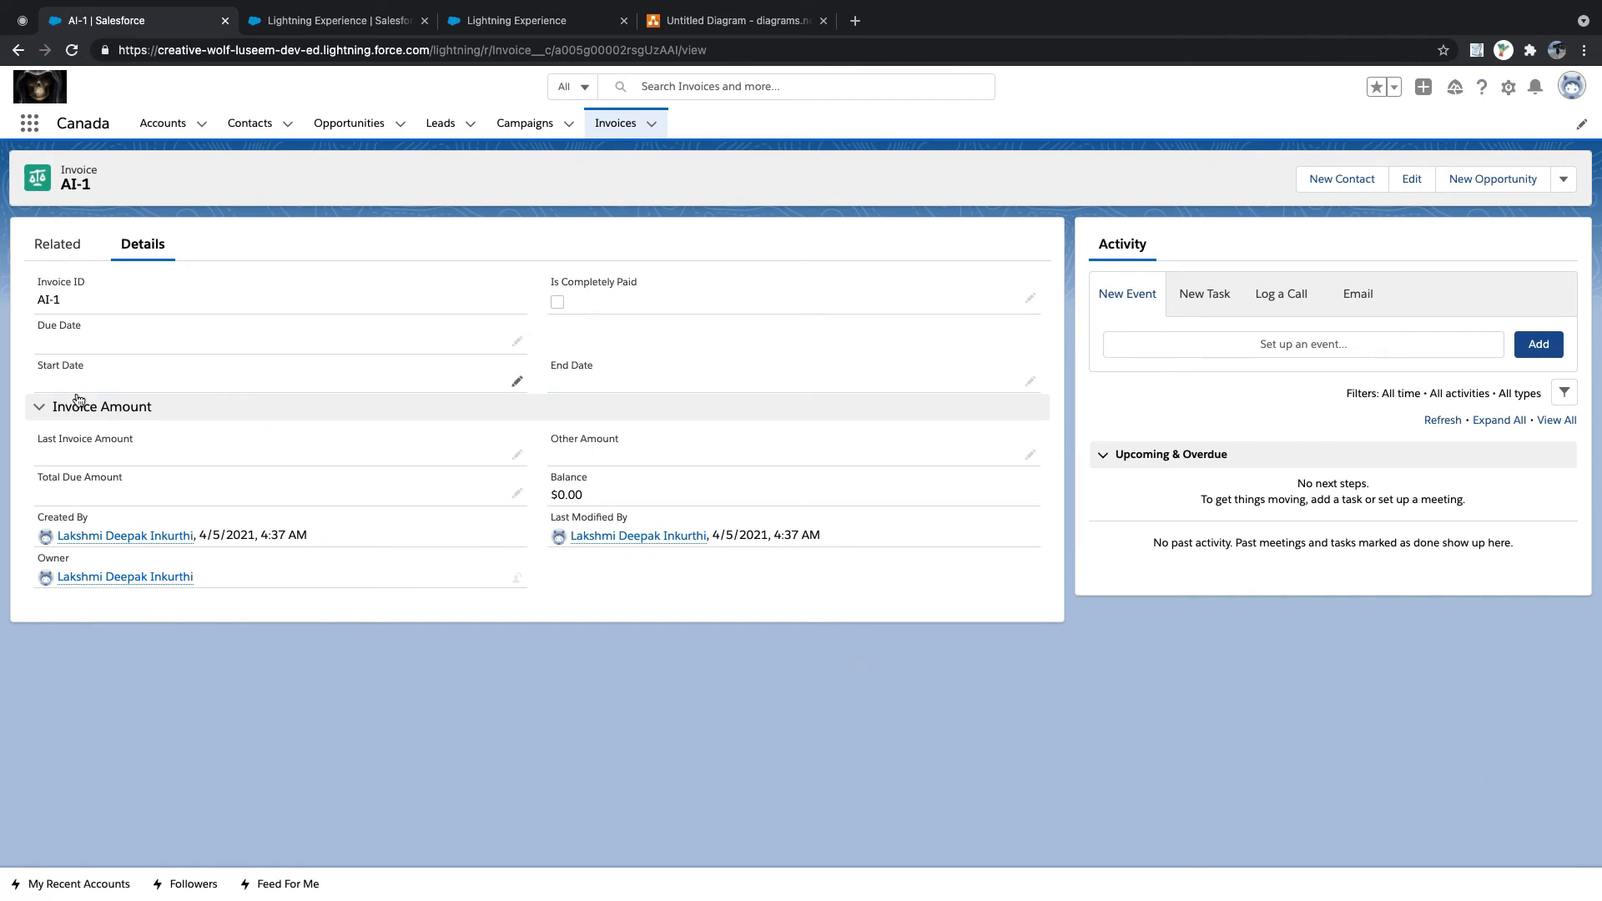
left_click(39, 407)
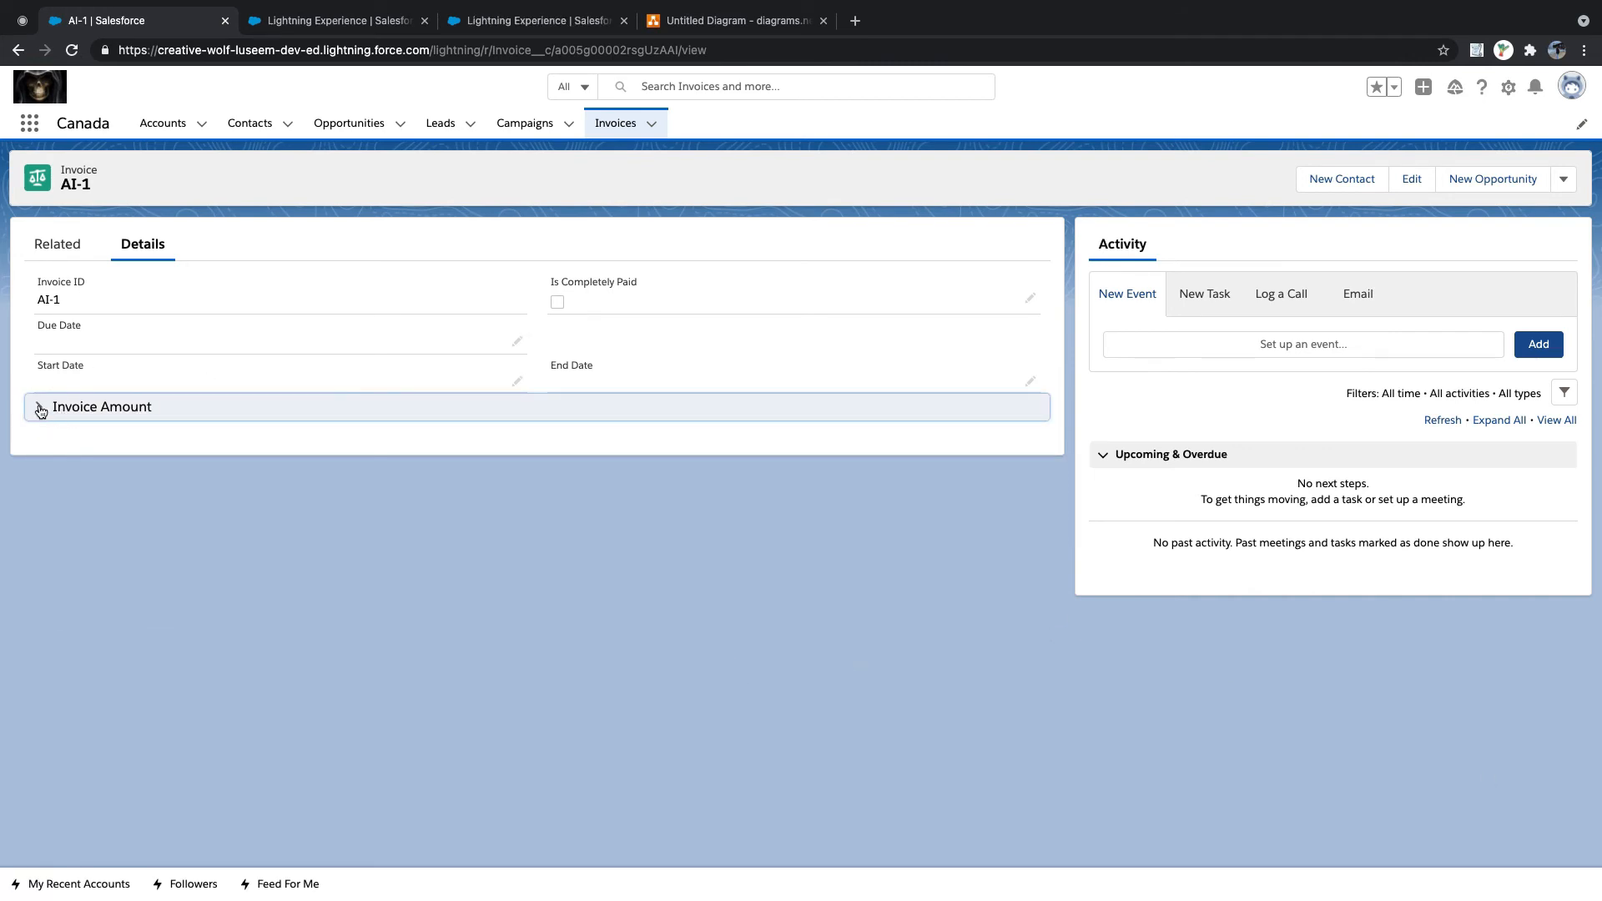
left_click(40, 409)
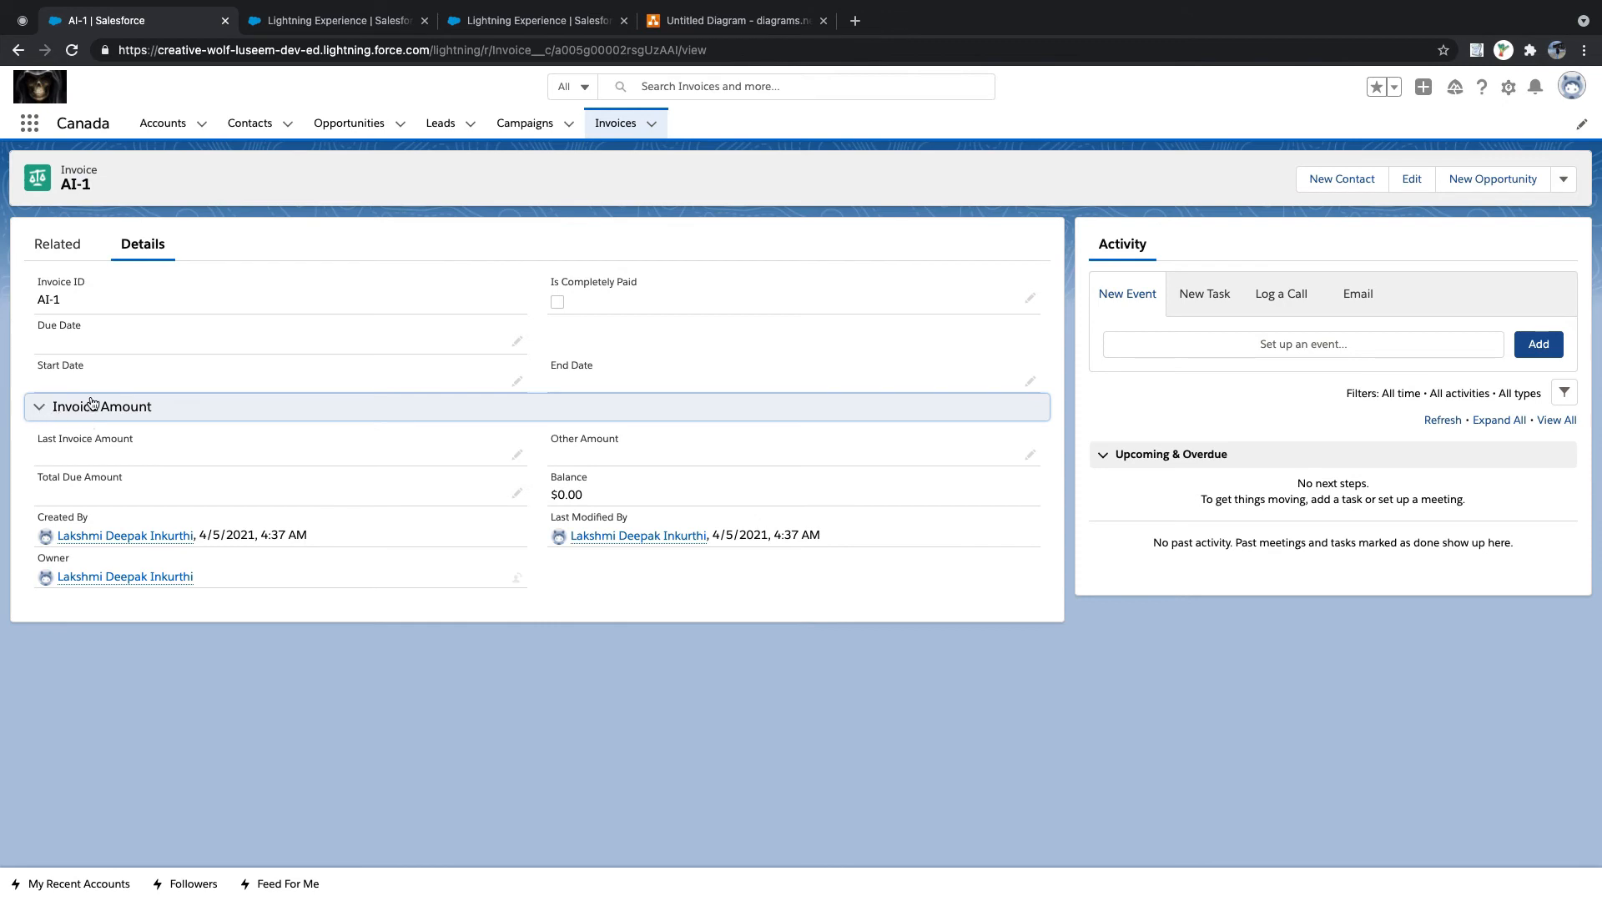
- View the Prime Source account's details and collapse its Address, Additional, System and Account Information sections
left_click(161, 122)
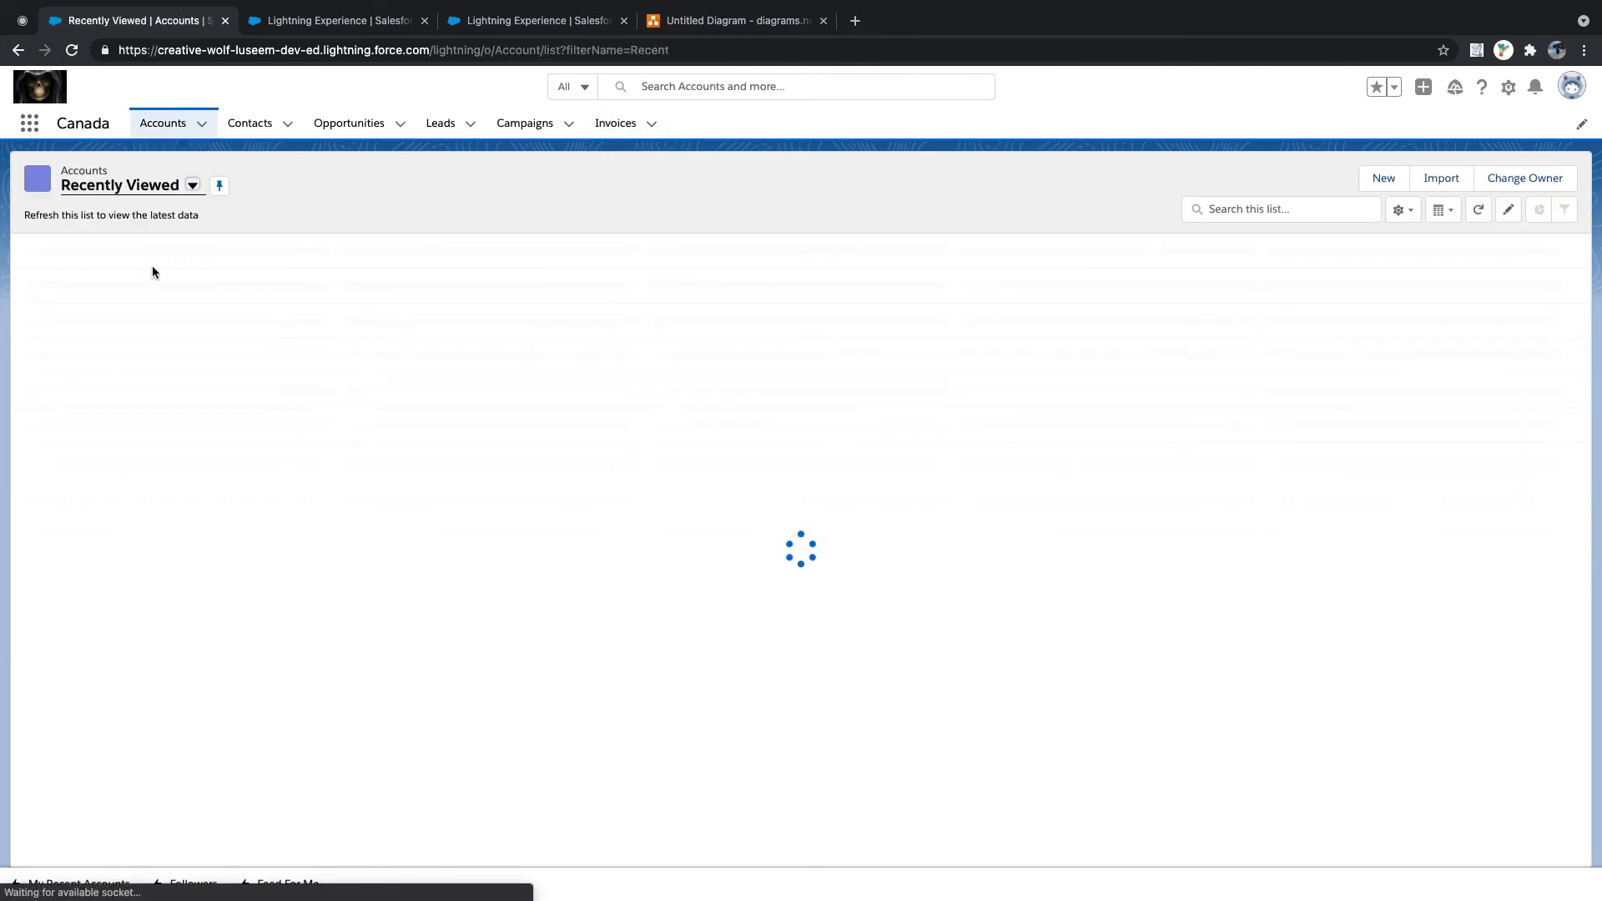
left_click(121, 273)
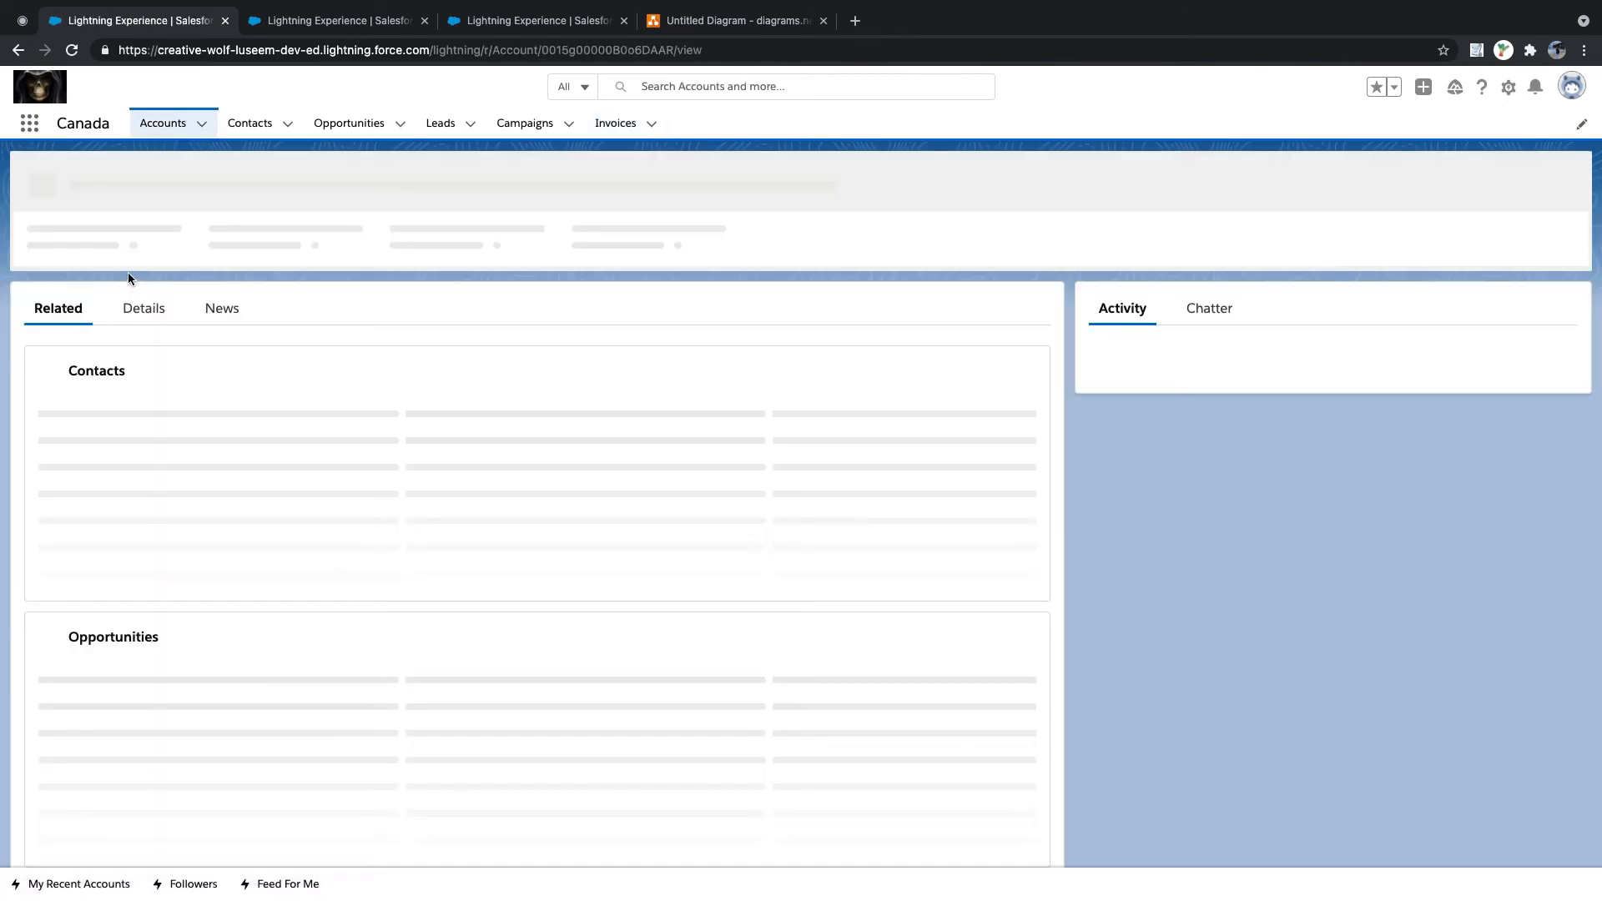
left_click(144, 300)
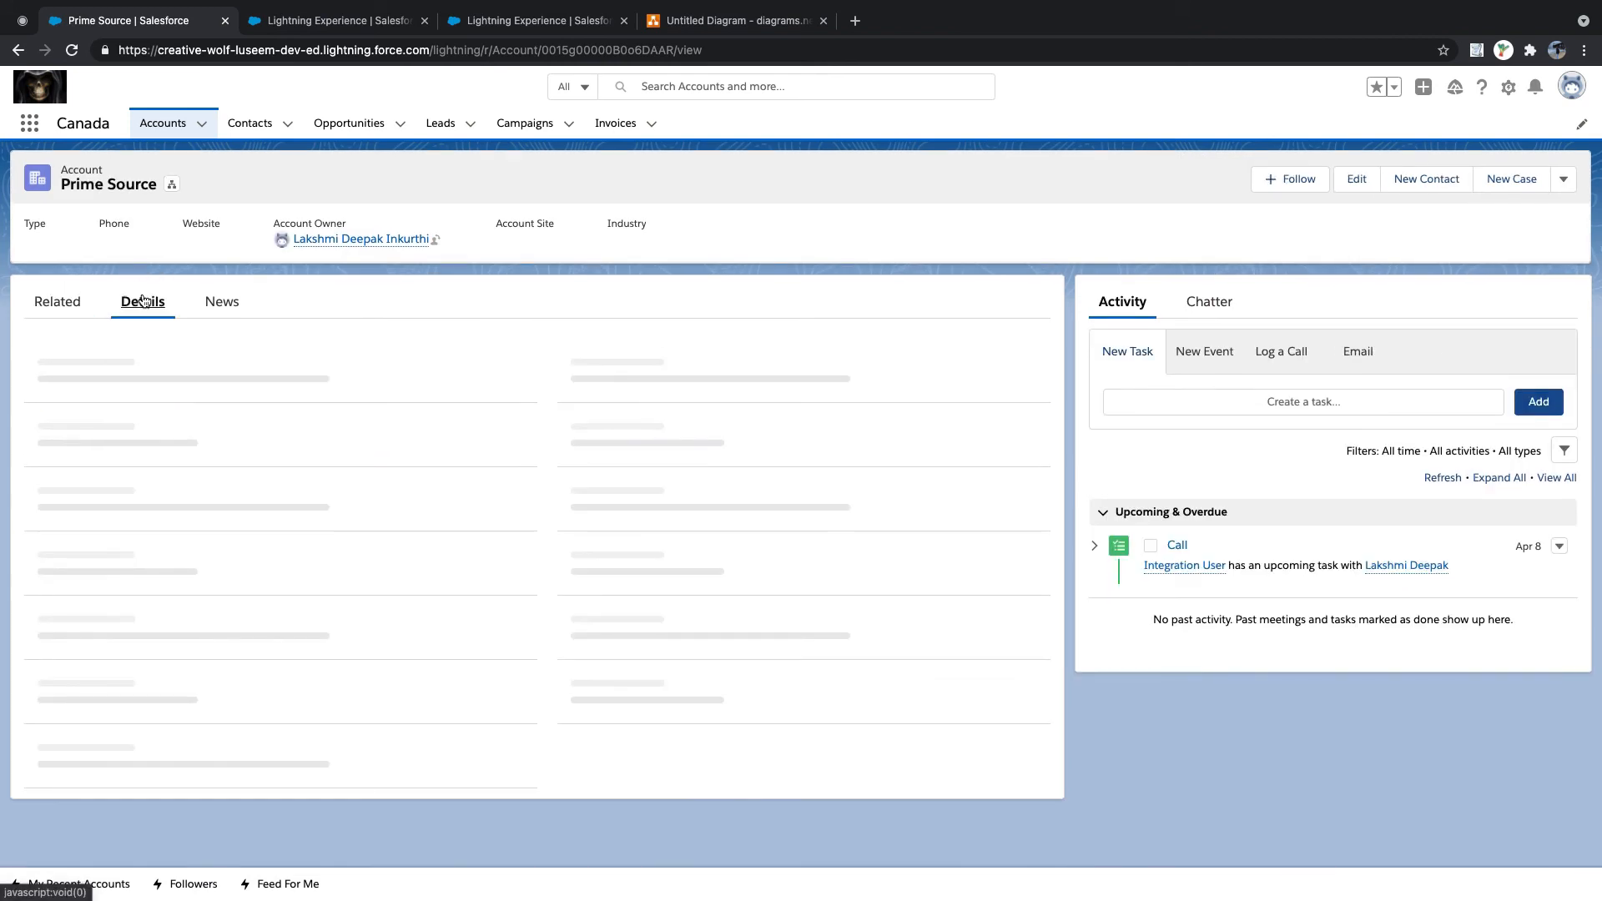
scroll(130, 519, "down", 3)
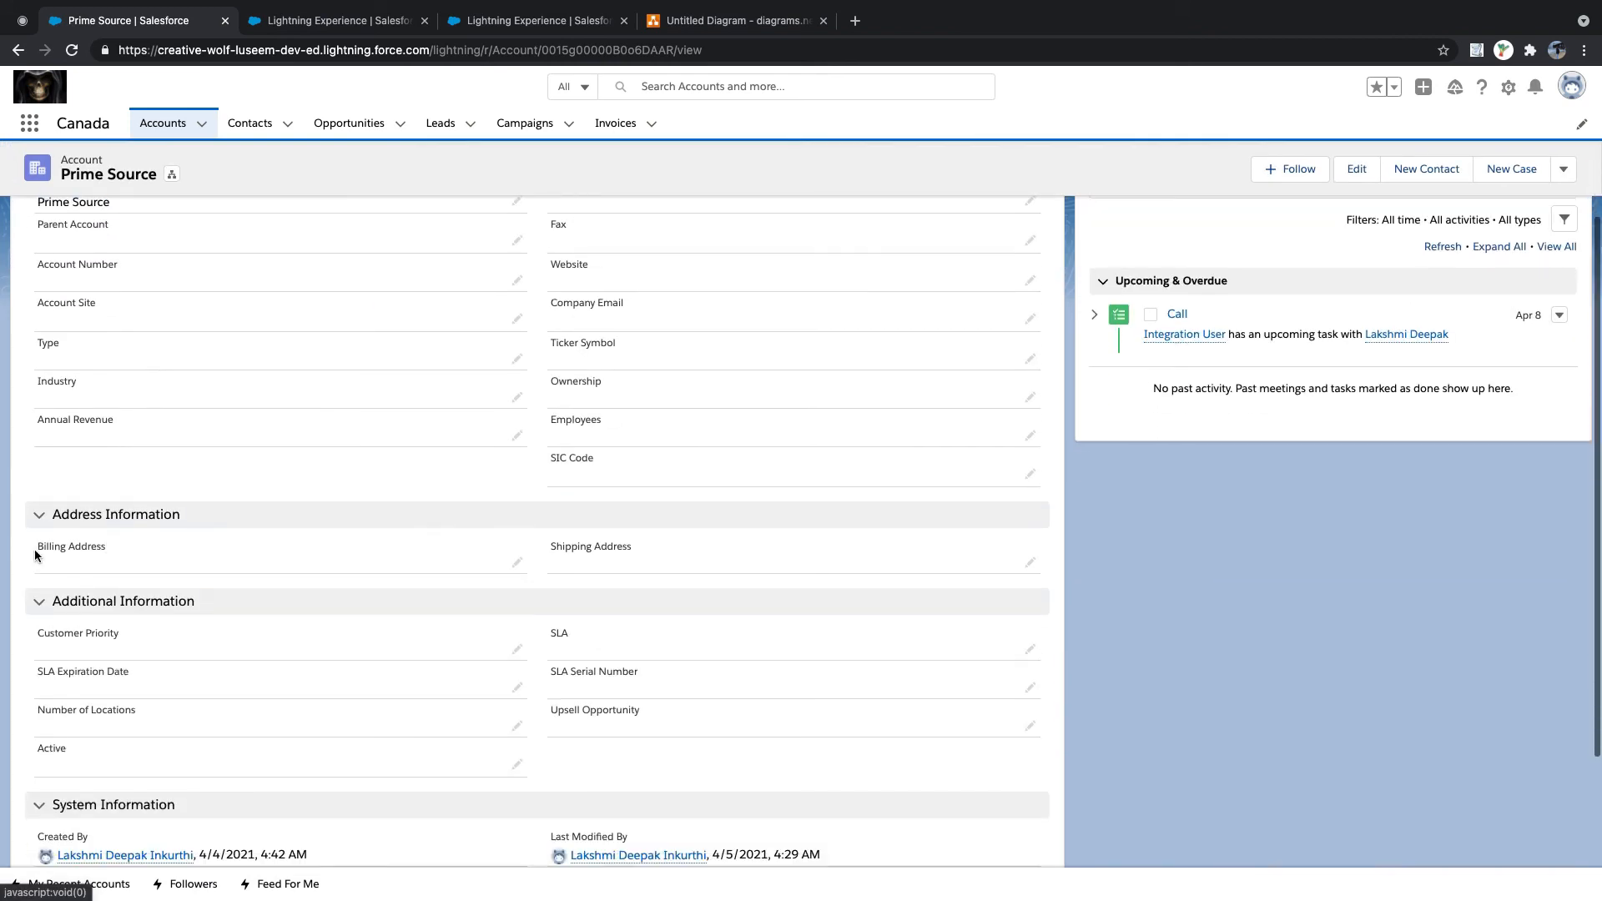
left_click(39, 511)
left_click(40, 554)
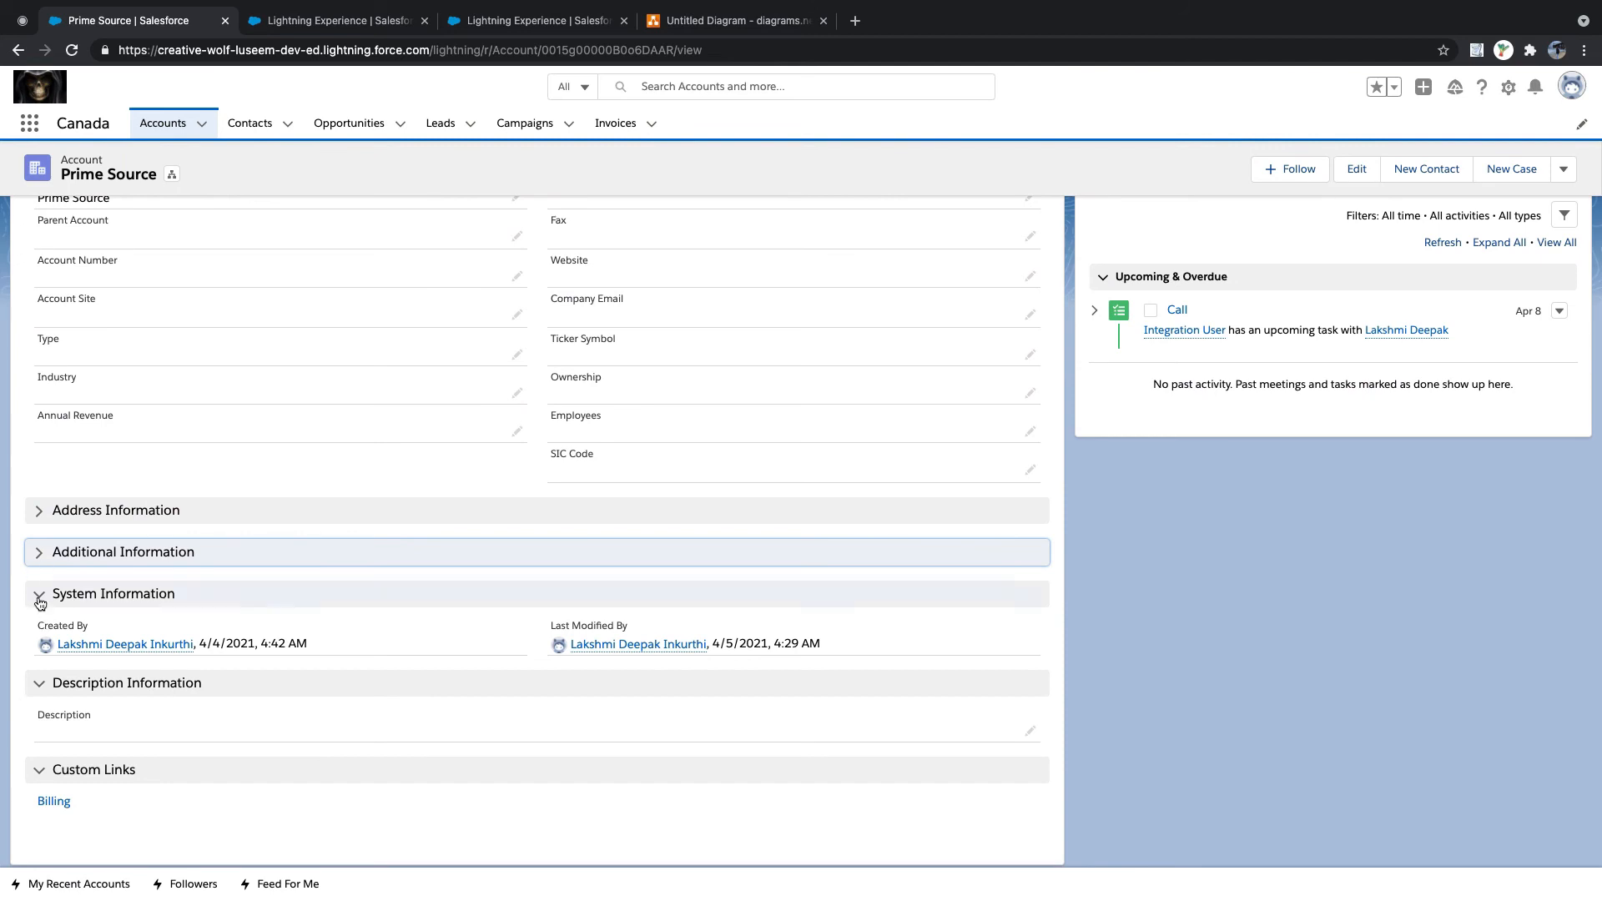
left_click(39, 595)
scroll(42, 500, "up", 3)
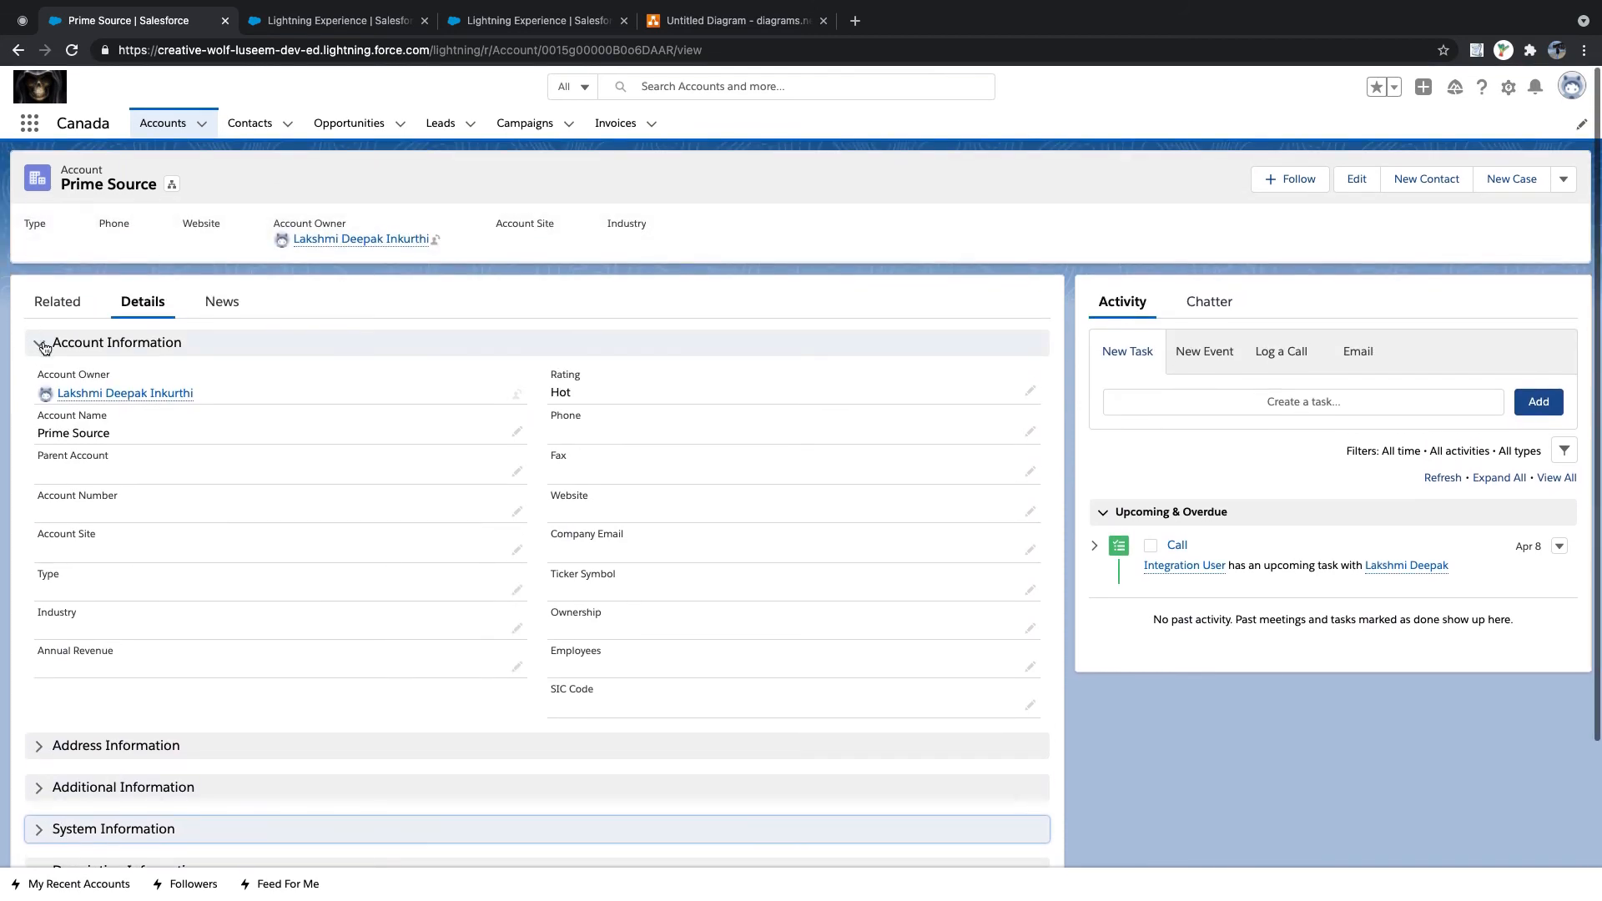
left_click(42, 345)
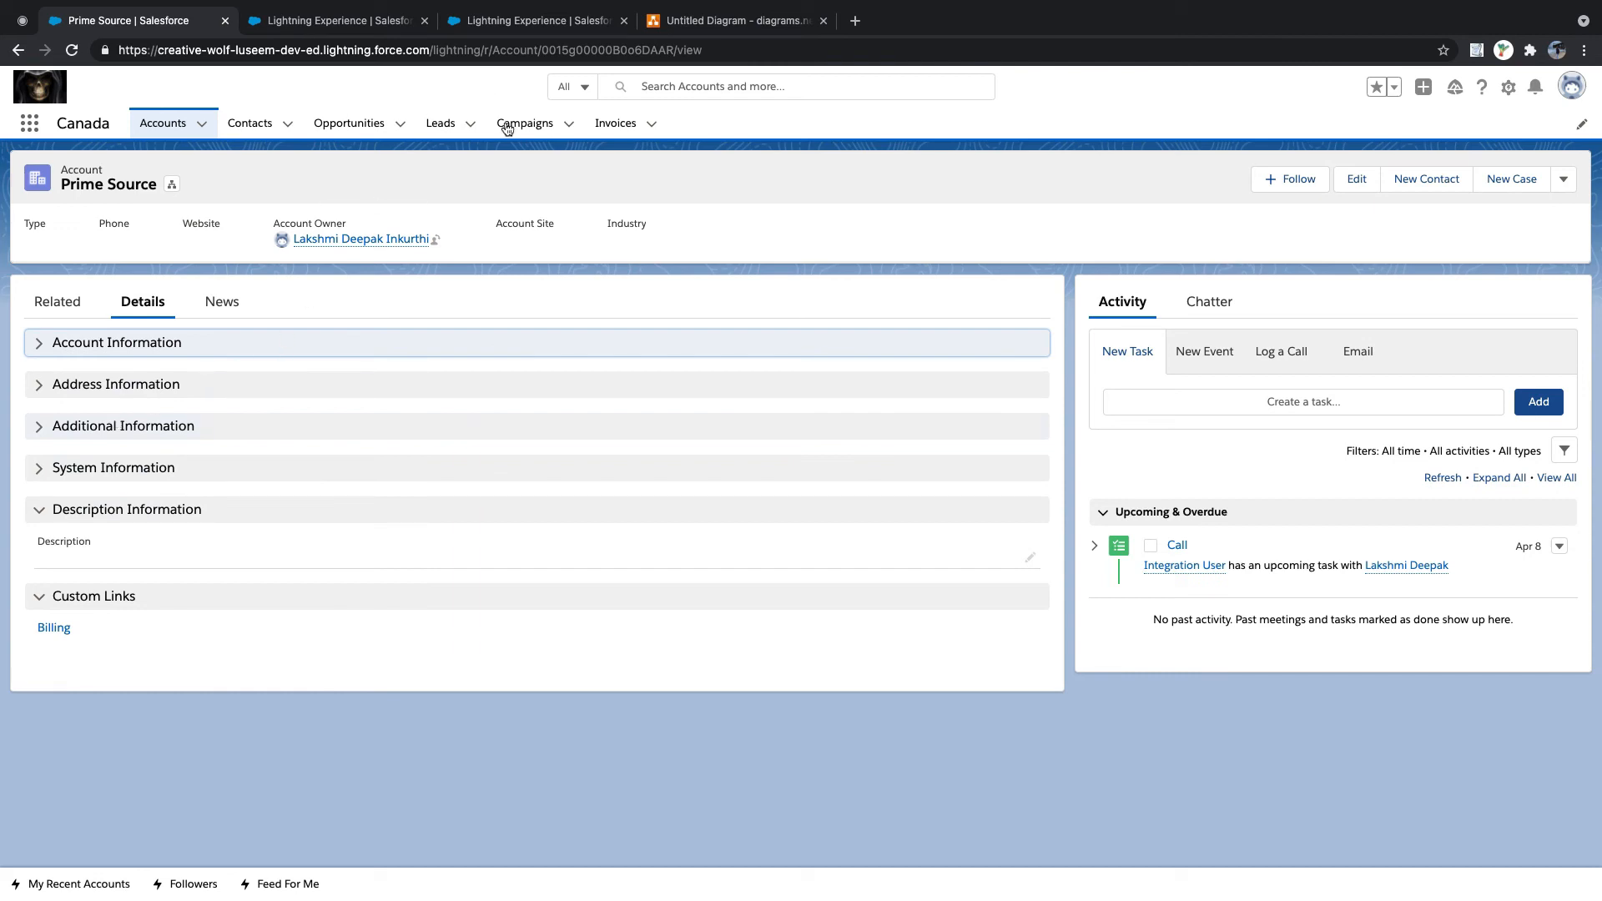
- Examine the AI-1 invoice's Invoice ID field and the Contacts list, returning to the AI-1 record
left_click(625, 133)
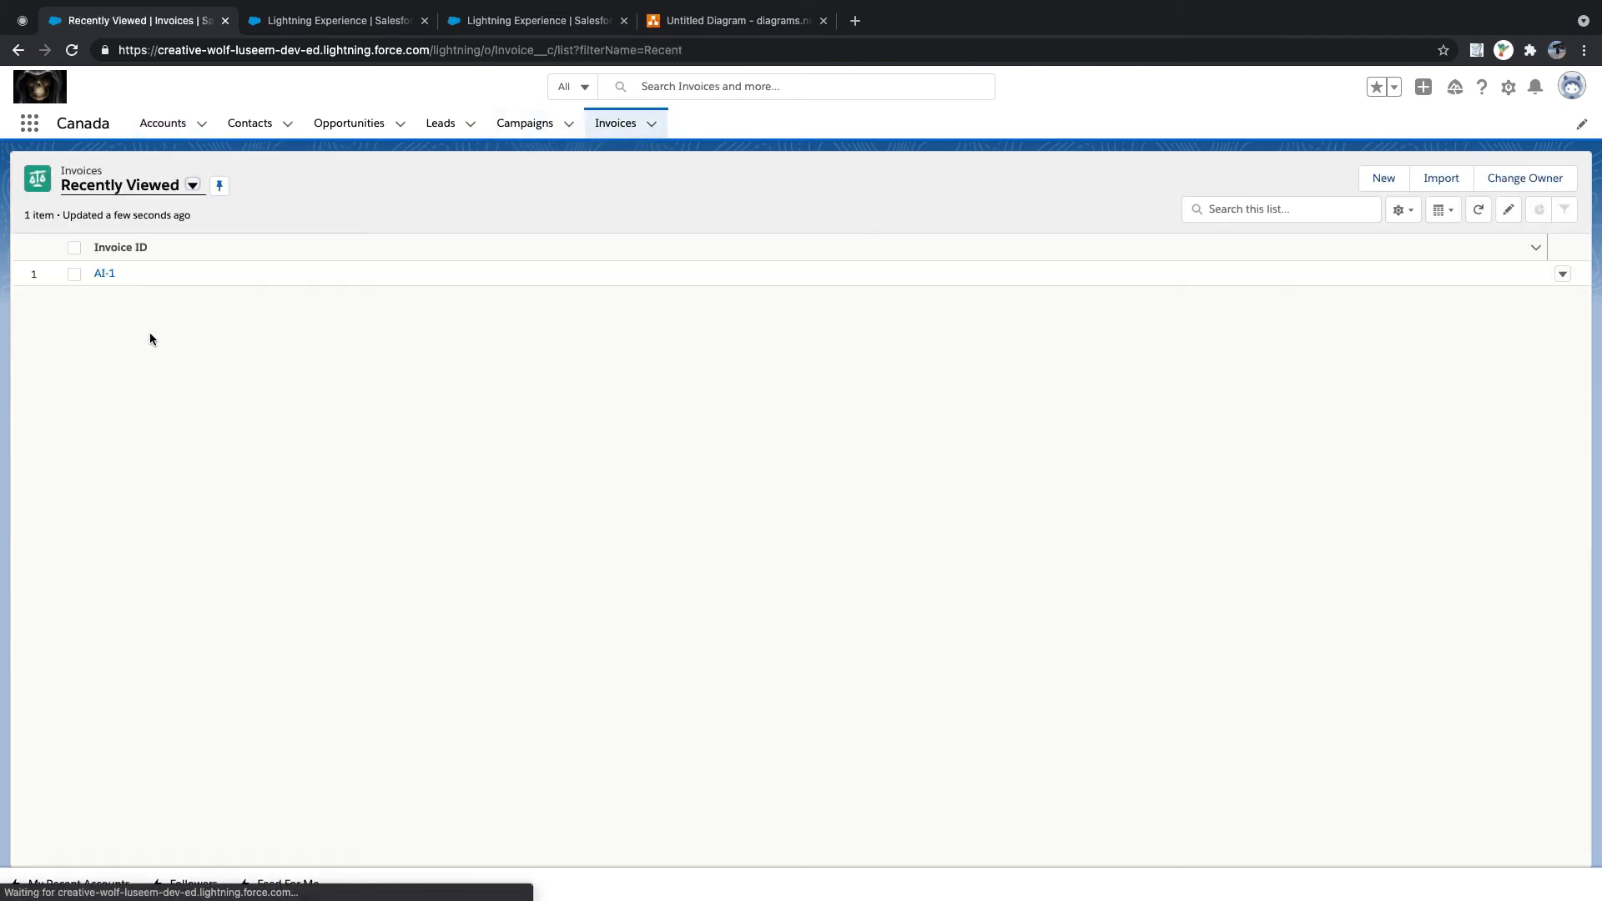
left_click(103, 274)
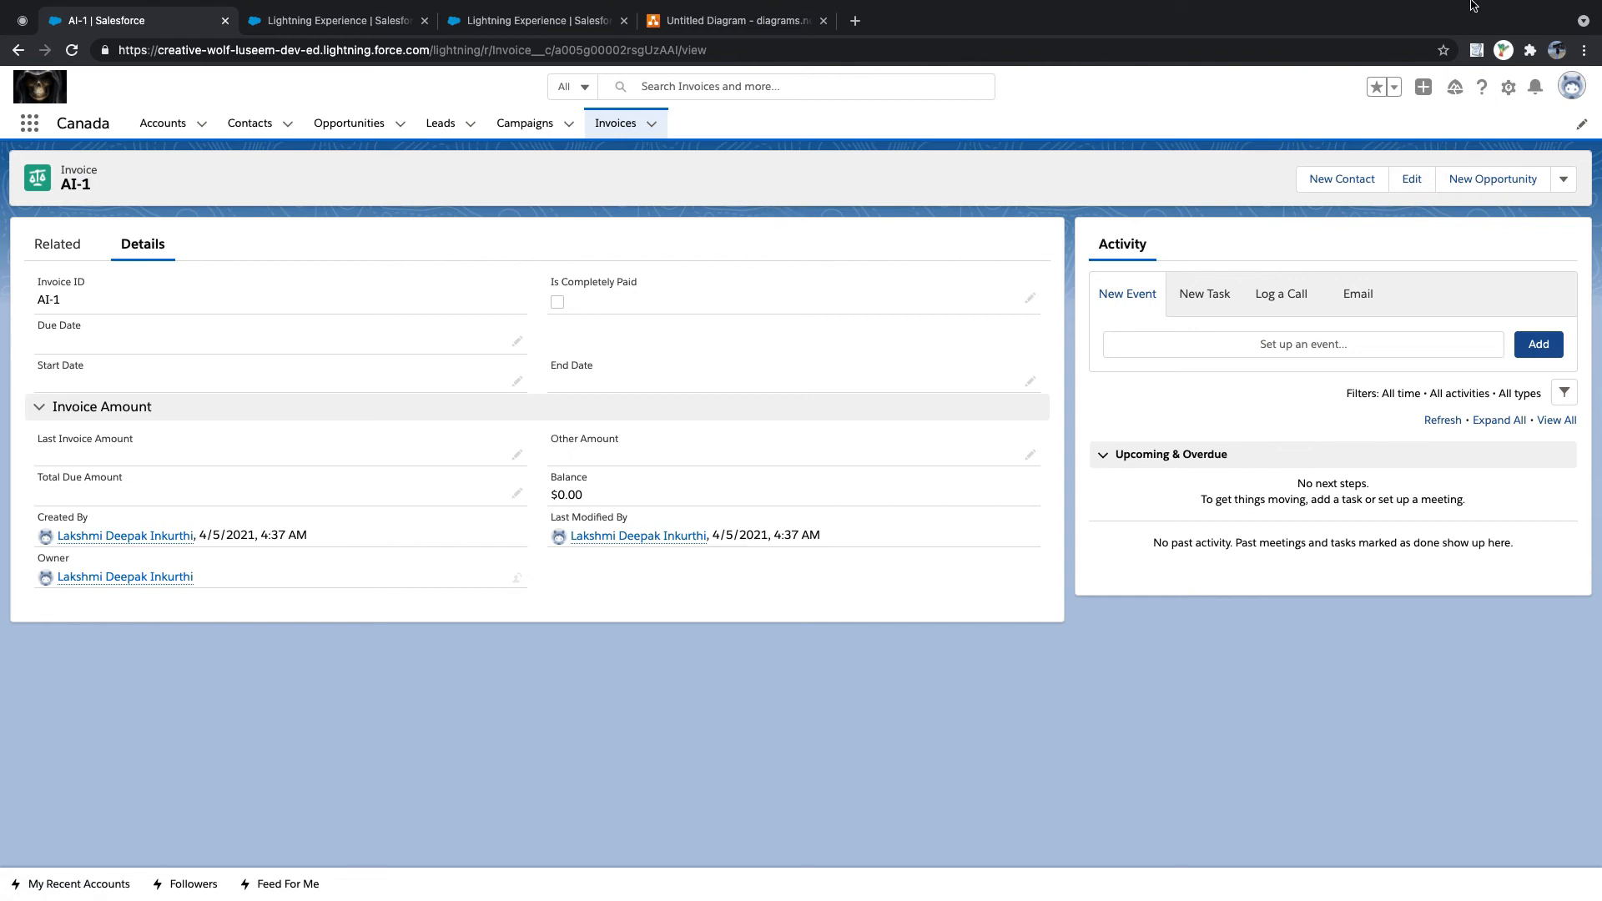
mouse_move(1435, 6)
left_click_drag(35, 282, 117, 289)
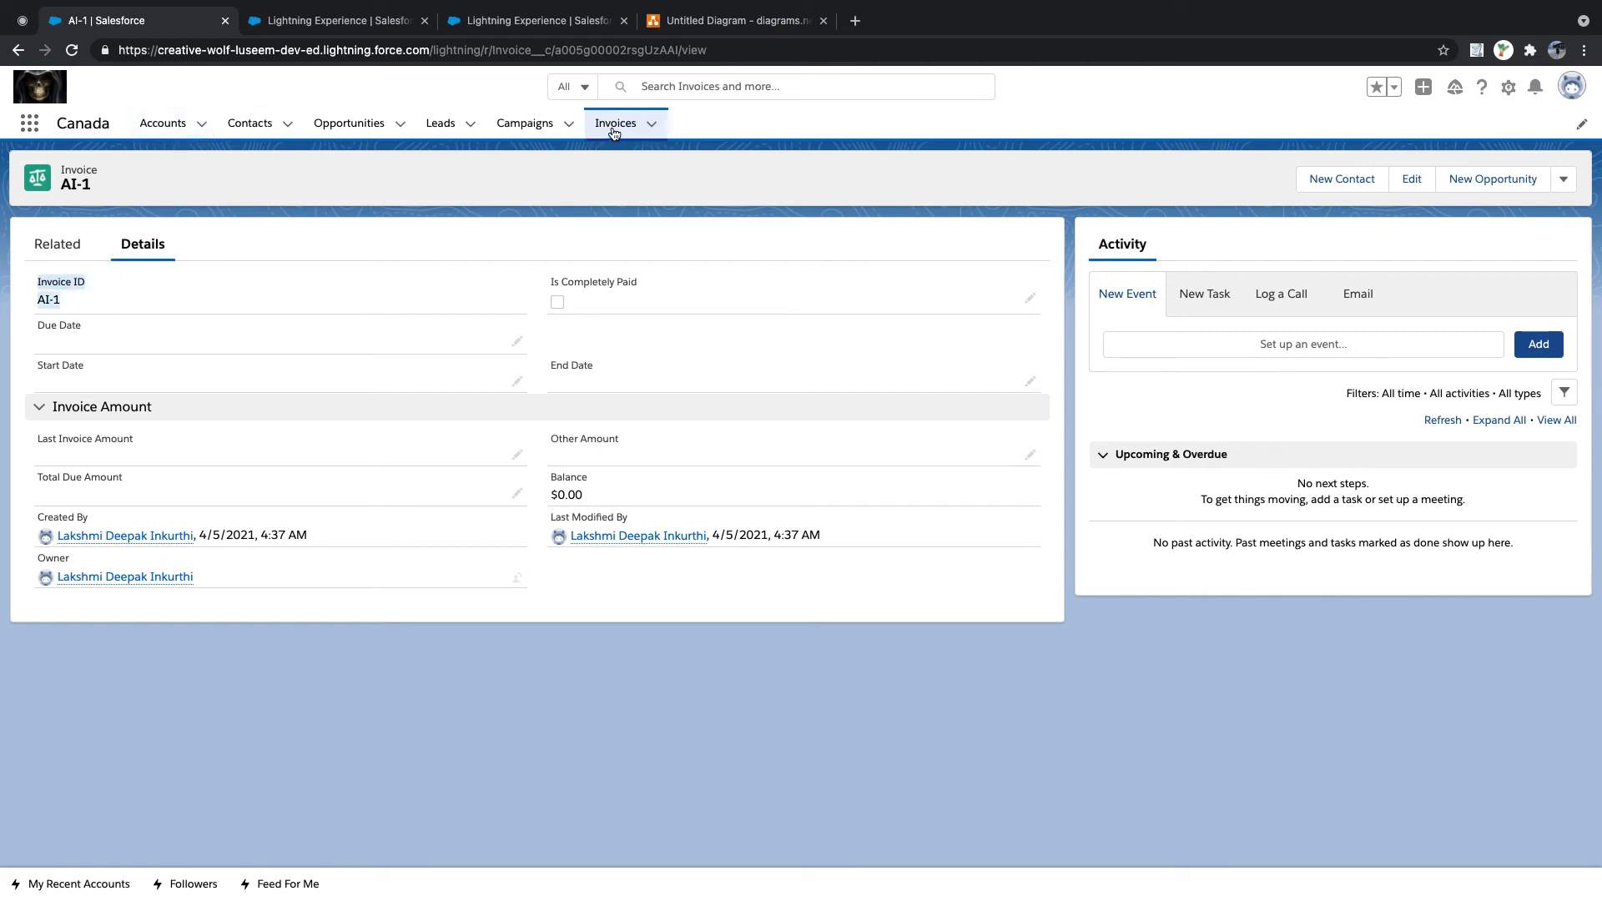
left_click(252, 127)
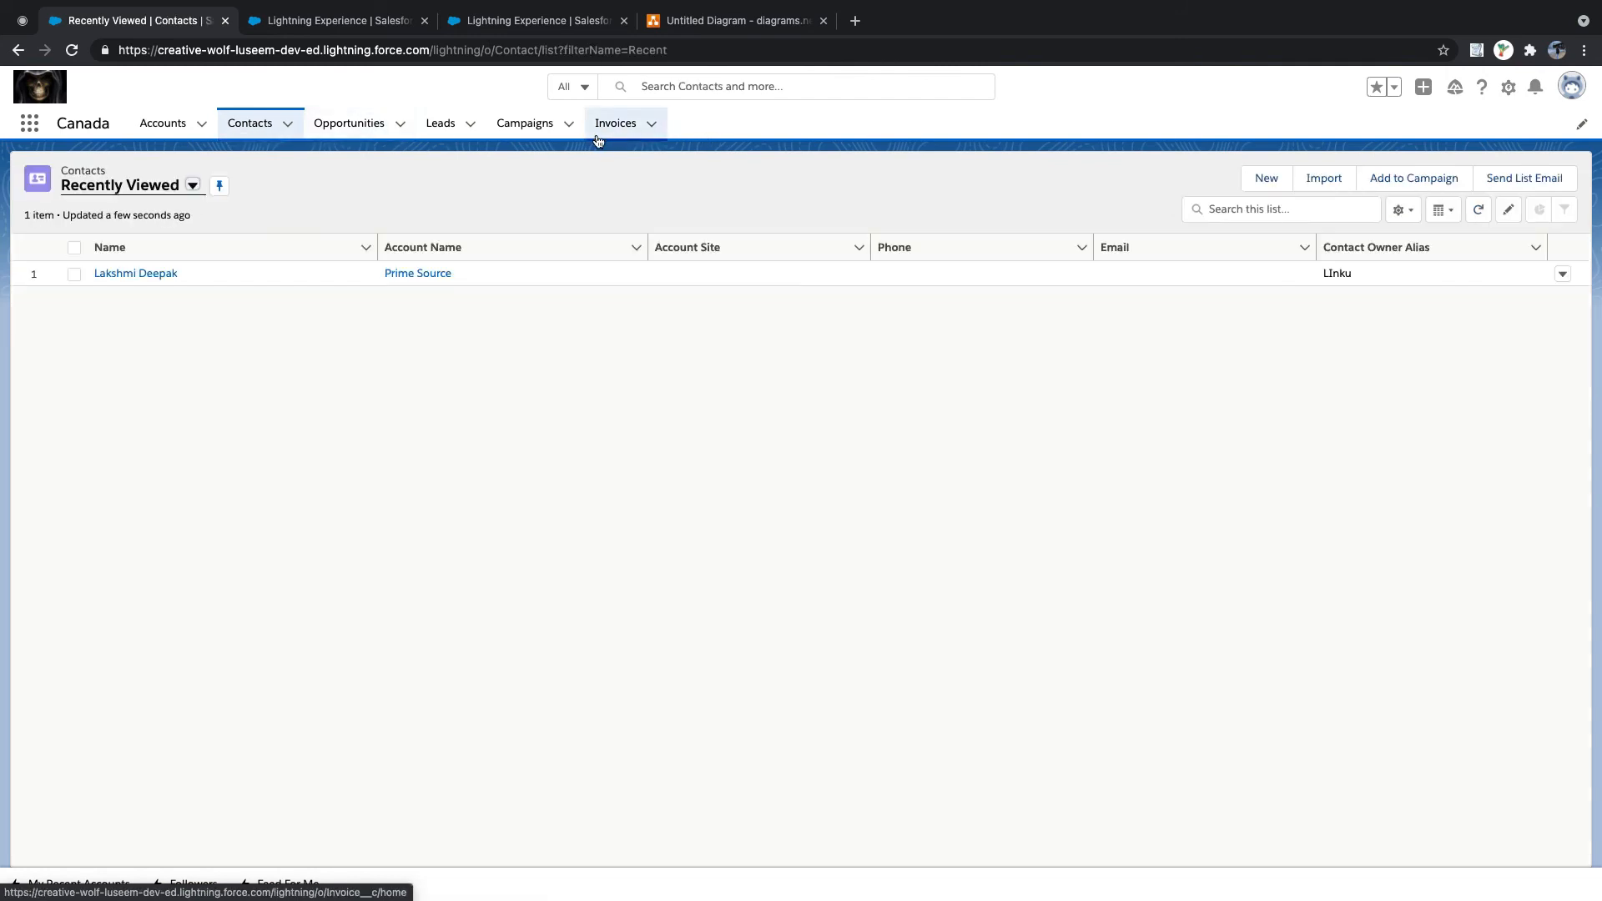
left_click(610, 135)
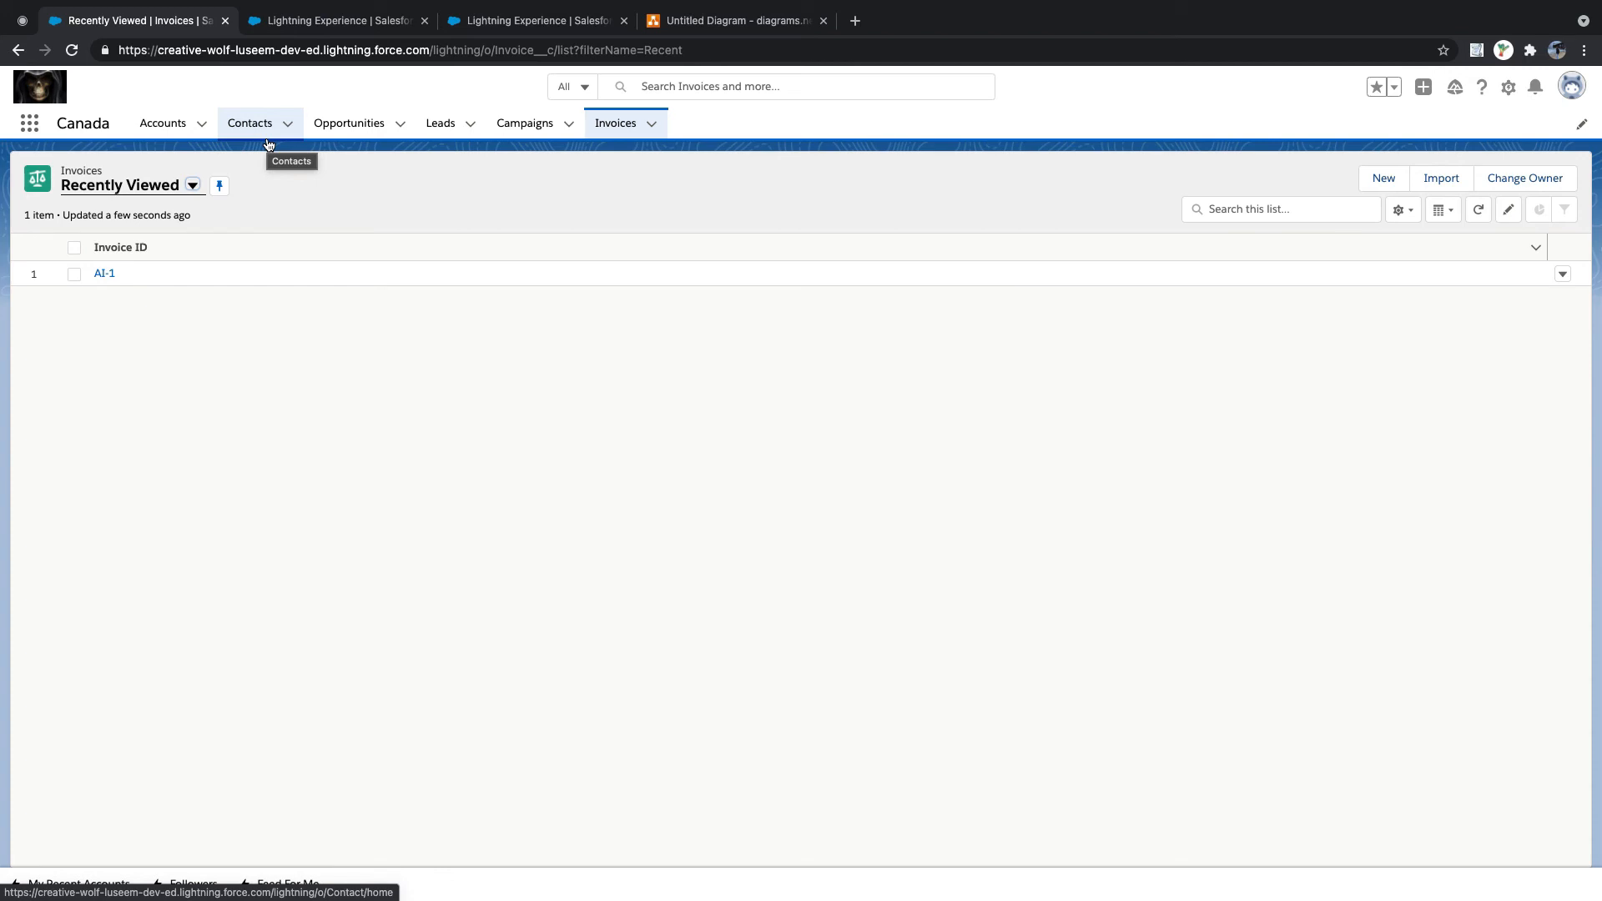
left_click(107, 279)
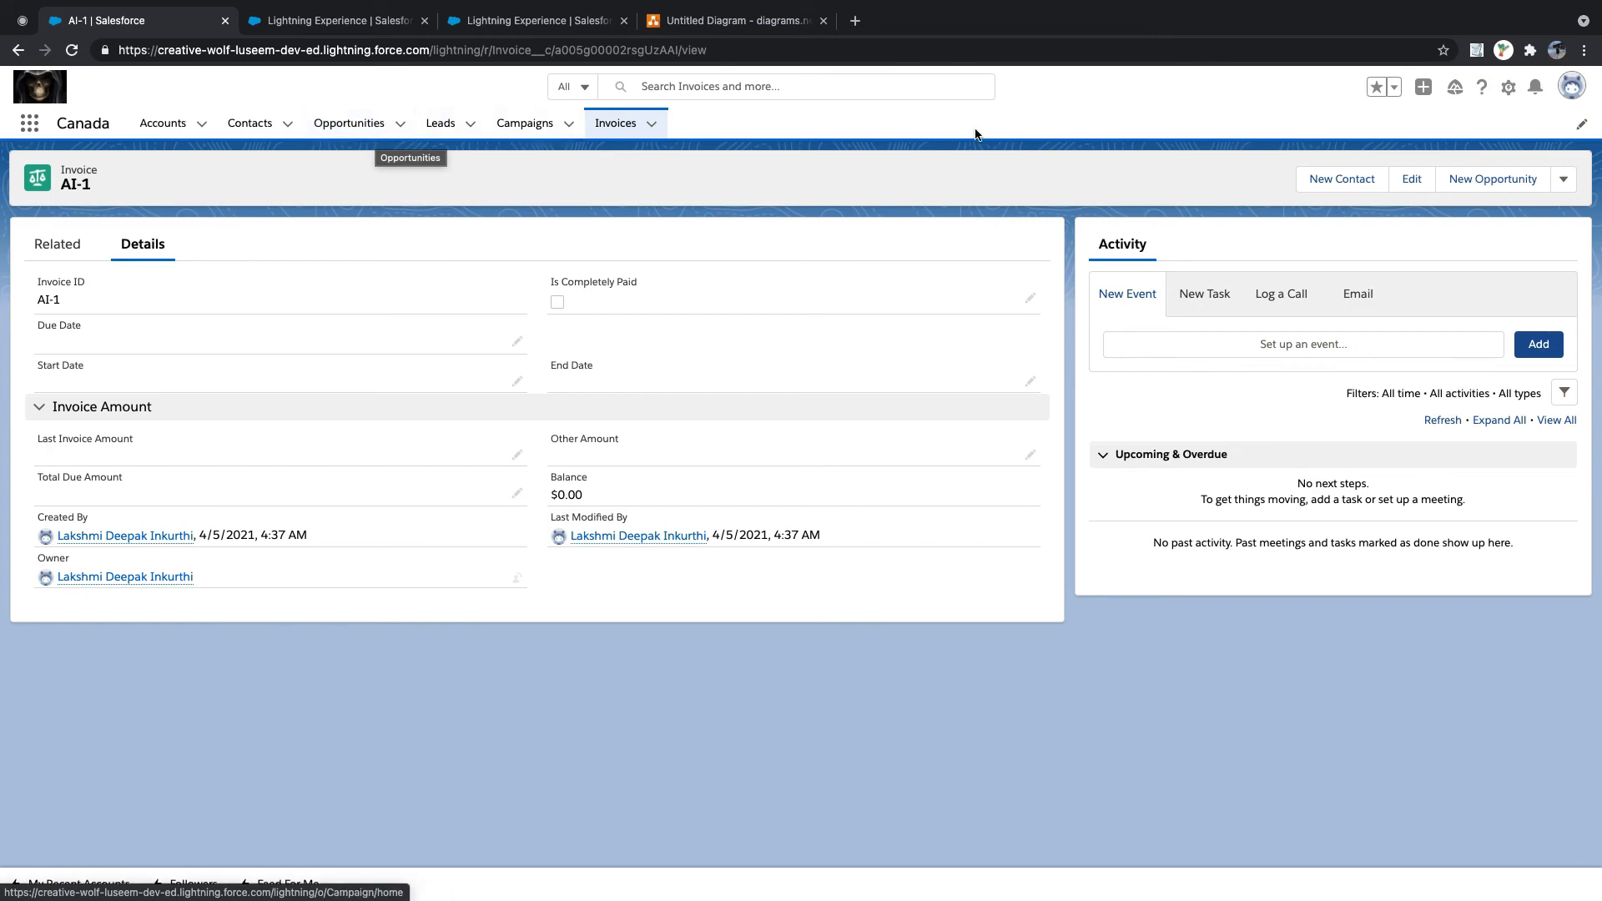
left_click(397, 30)
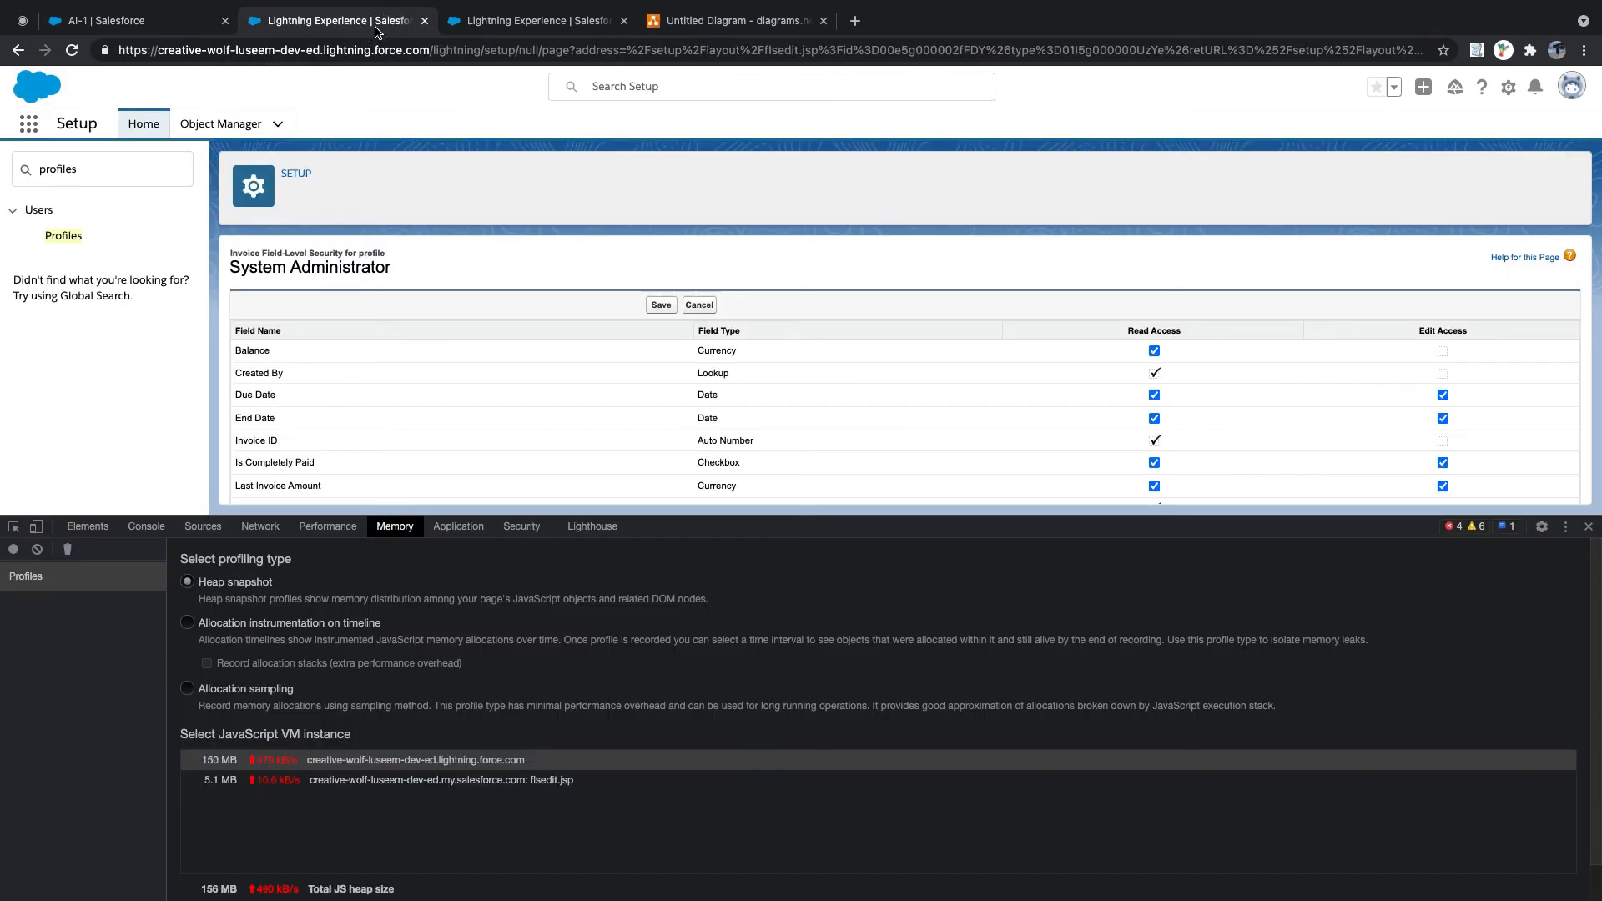
left_click(229, 121)
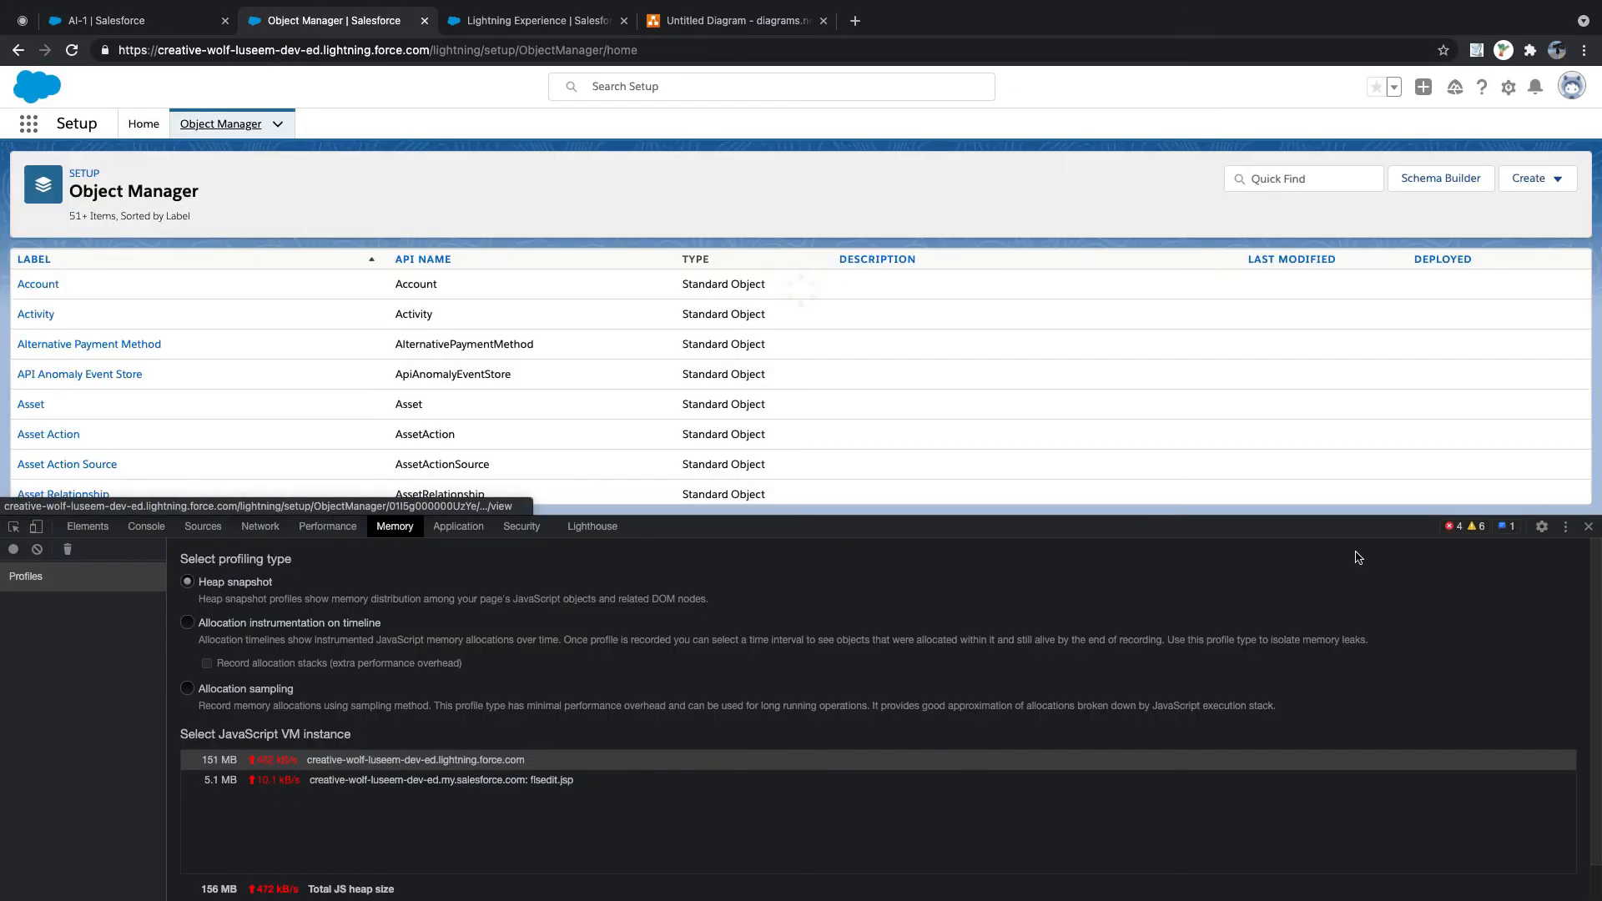
left_click(1587, 529)
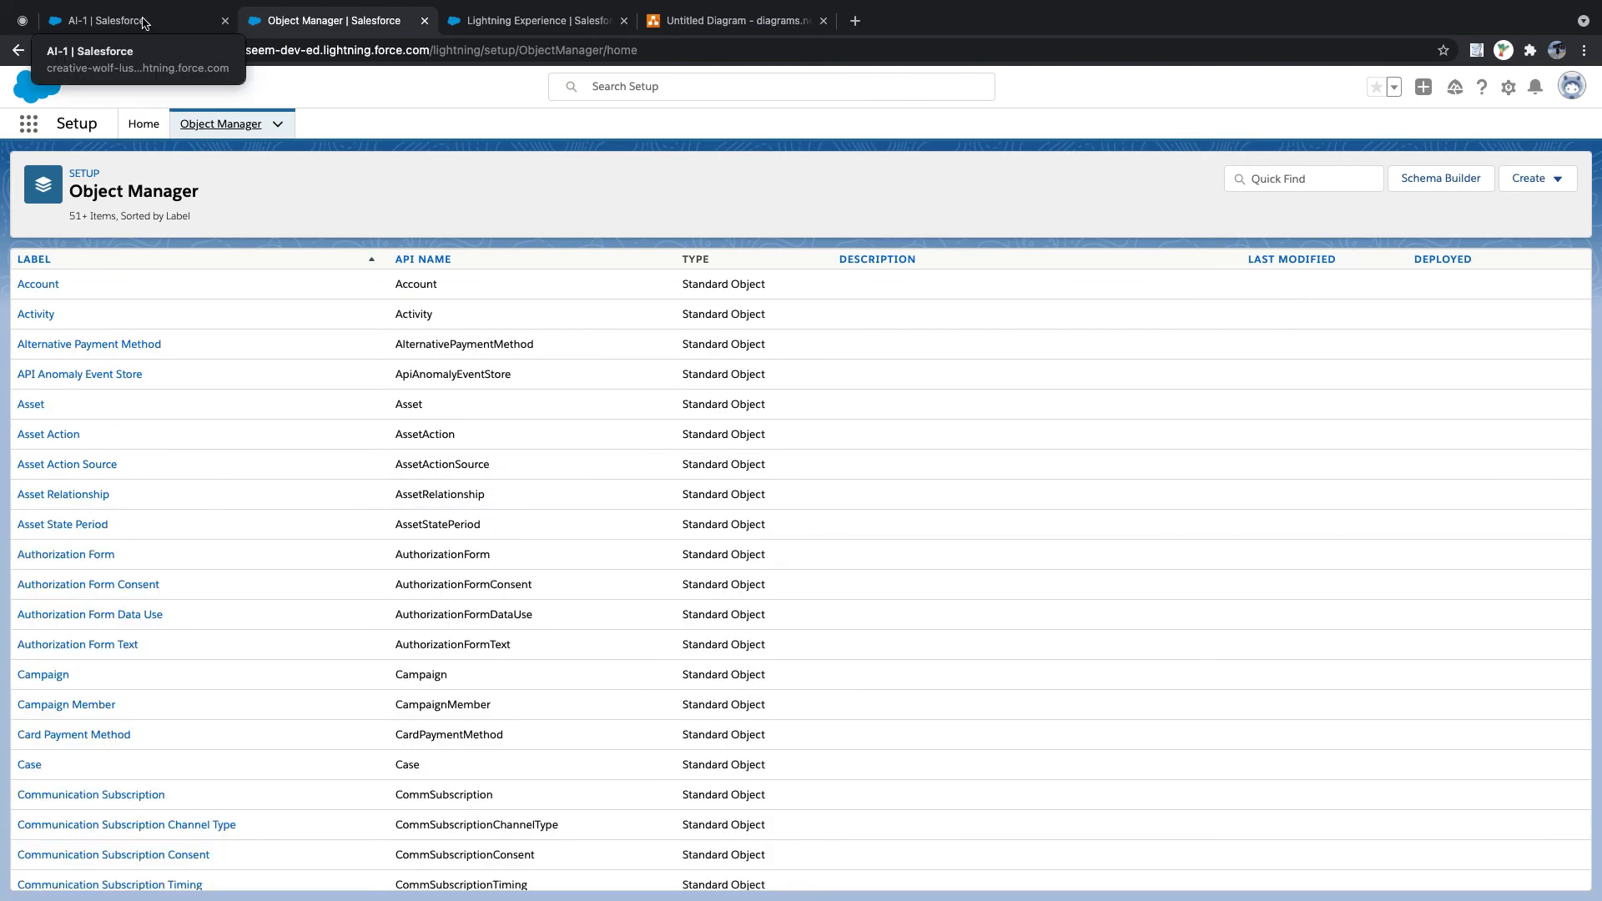
- Open the Invoice object's setup page from the AI-1 record and close the two older Setup browser tabs
left_click(142, 20)
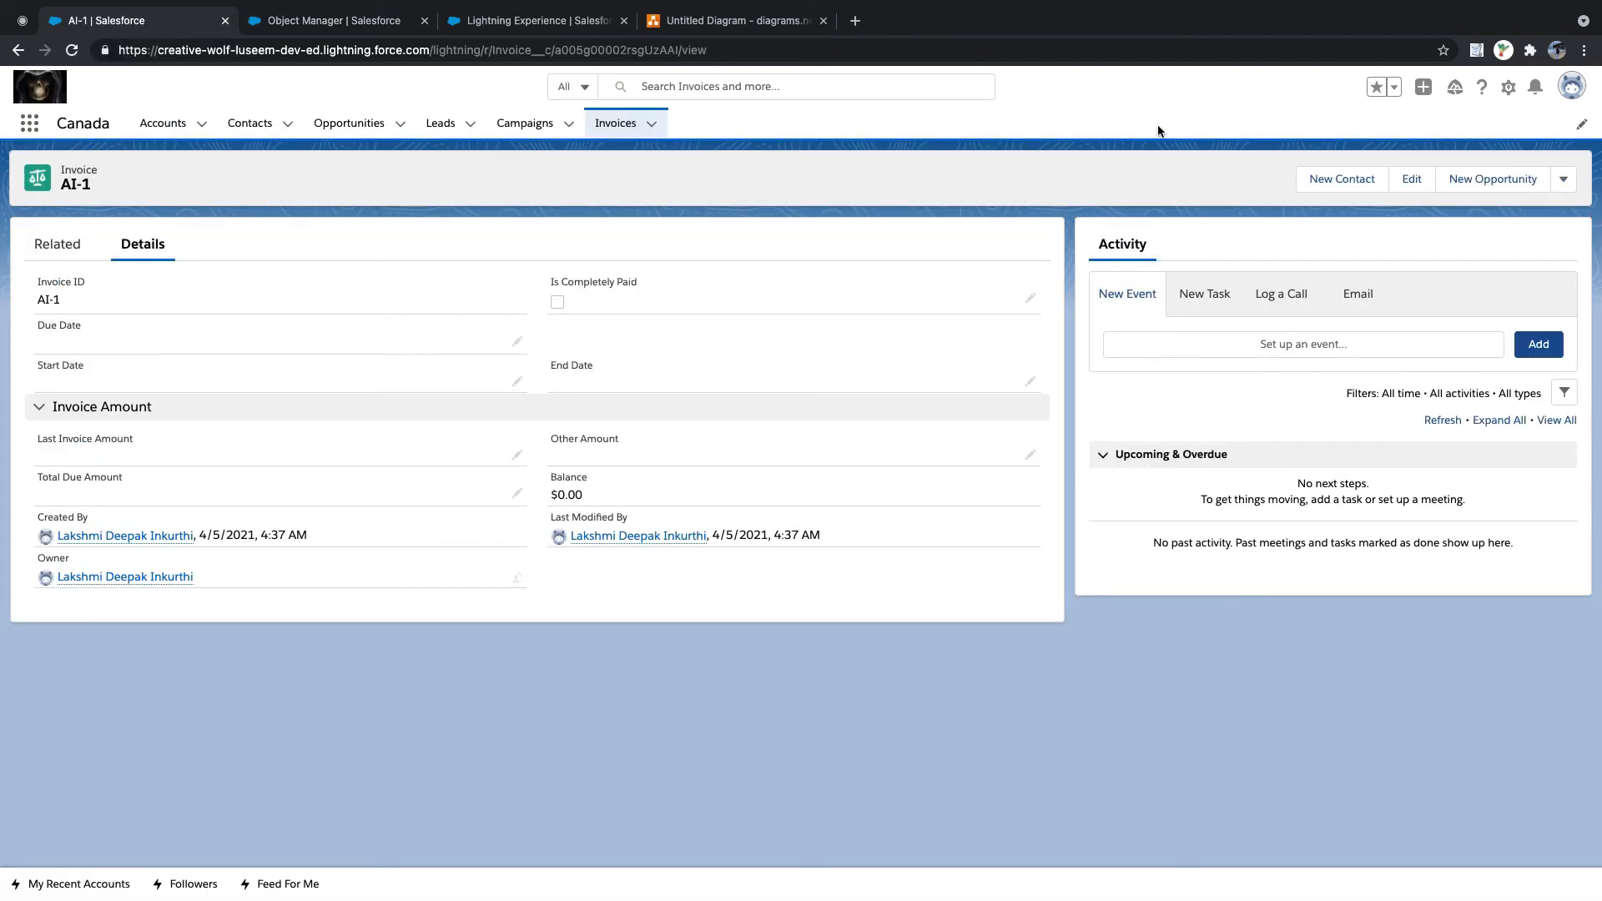
left_click(1508, 88)
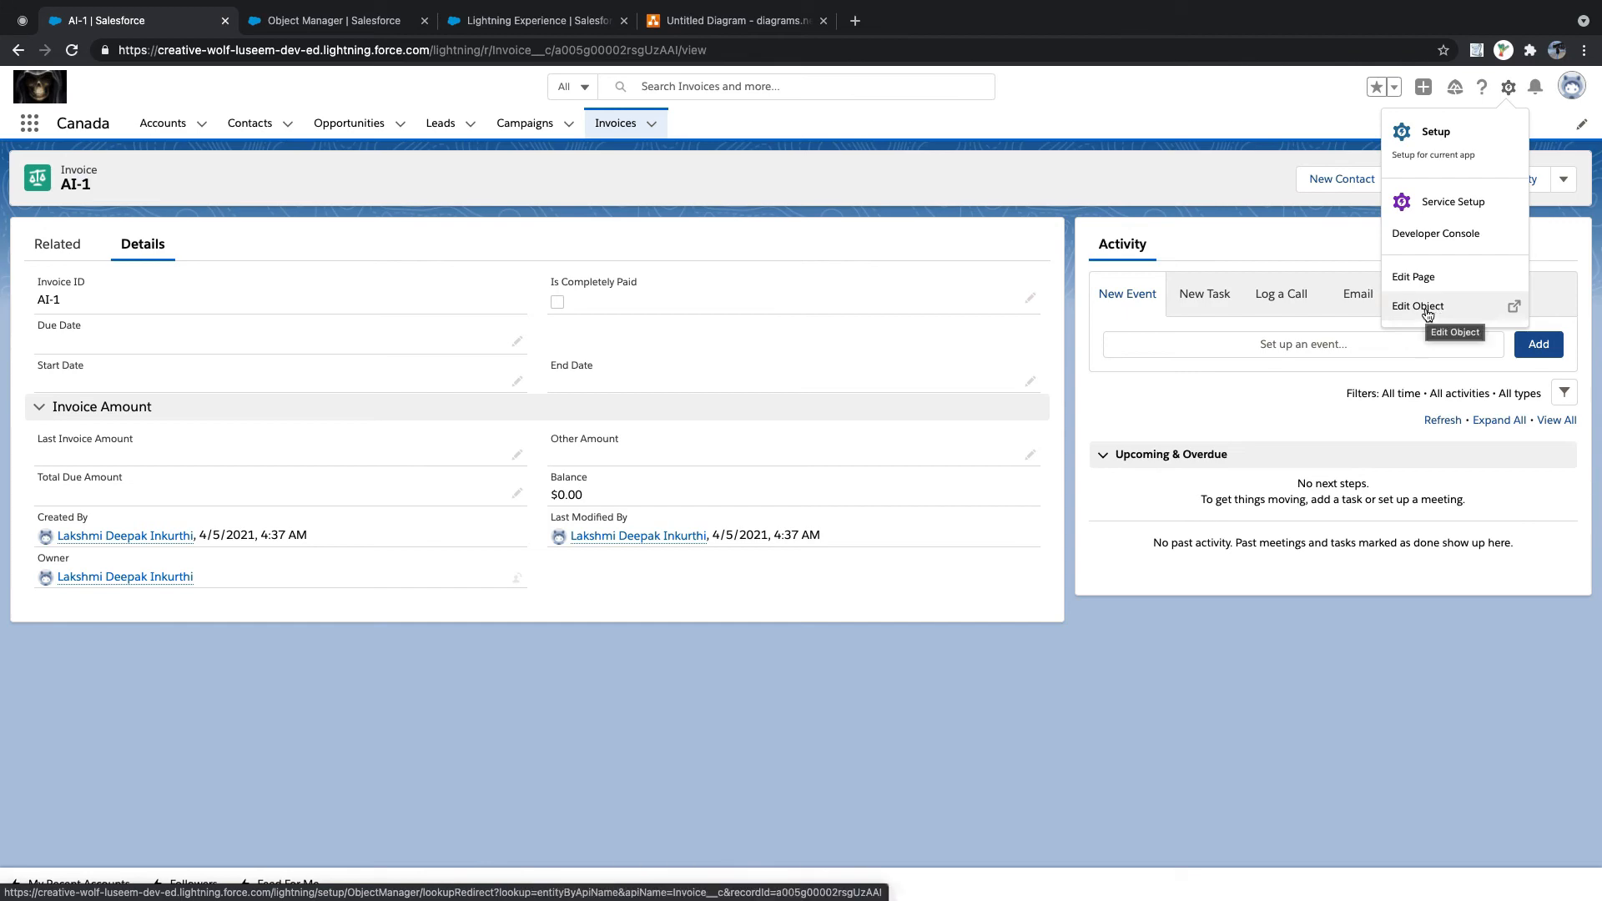
left_click(1427, 310)
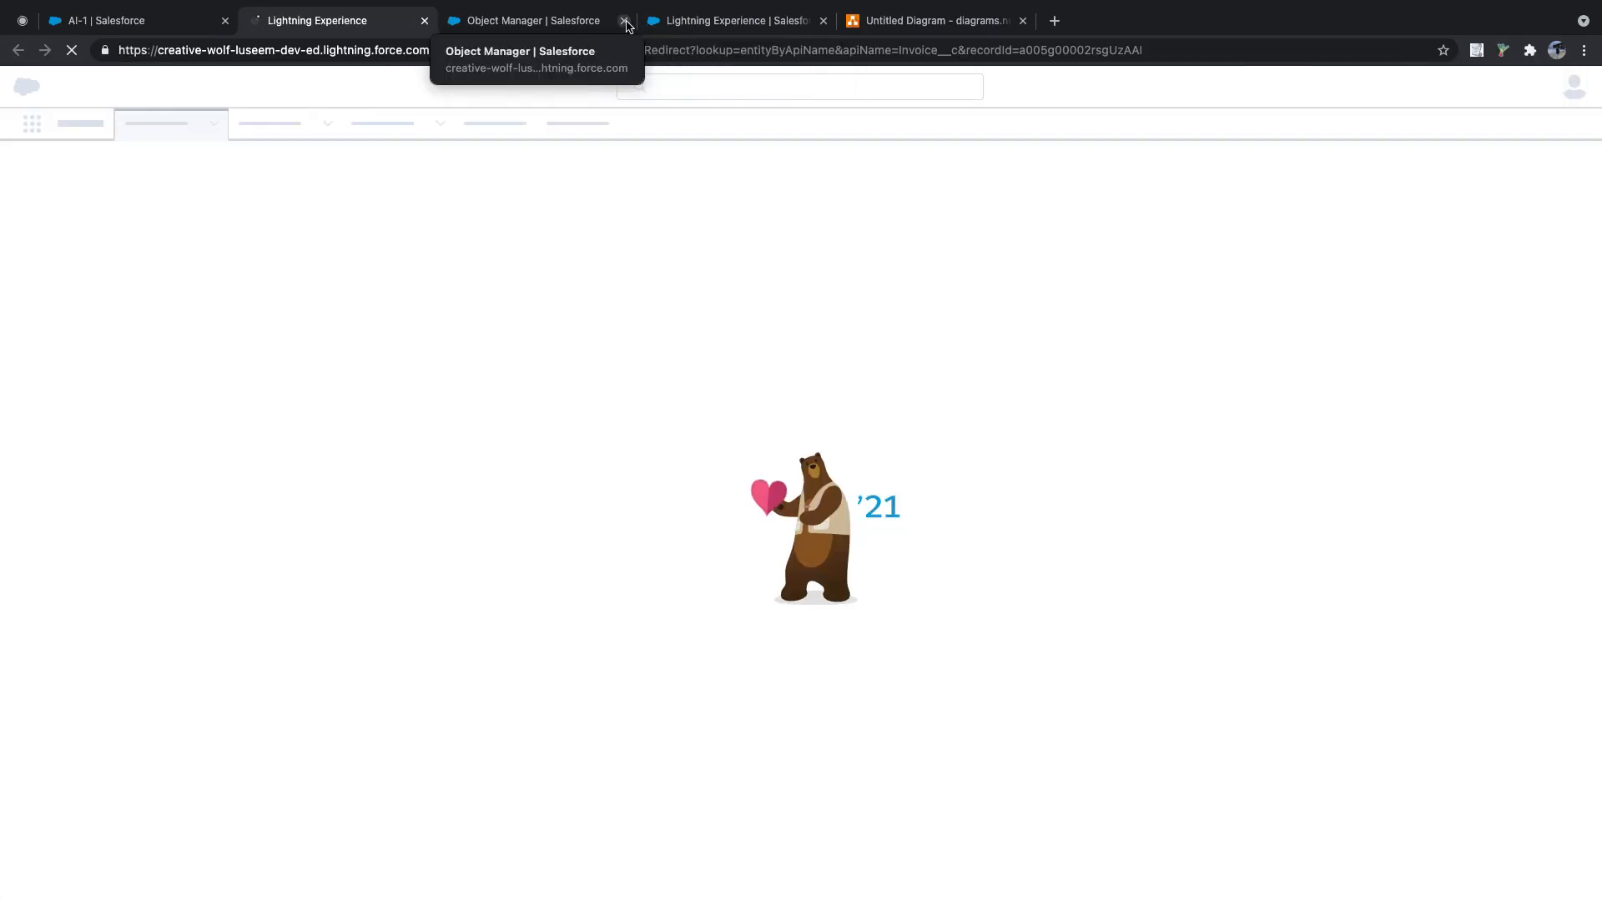
left_click(625, 21)
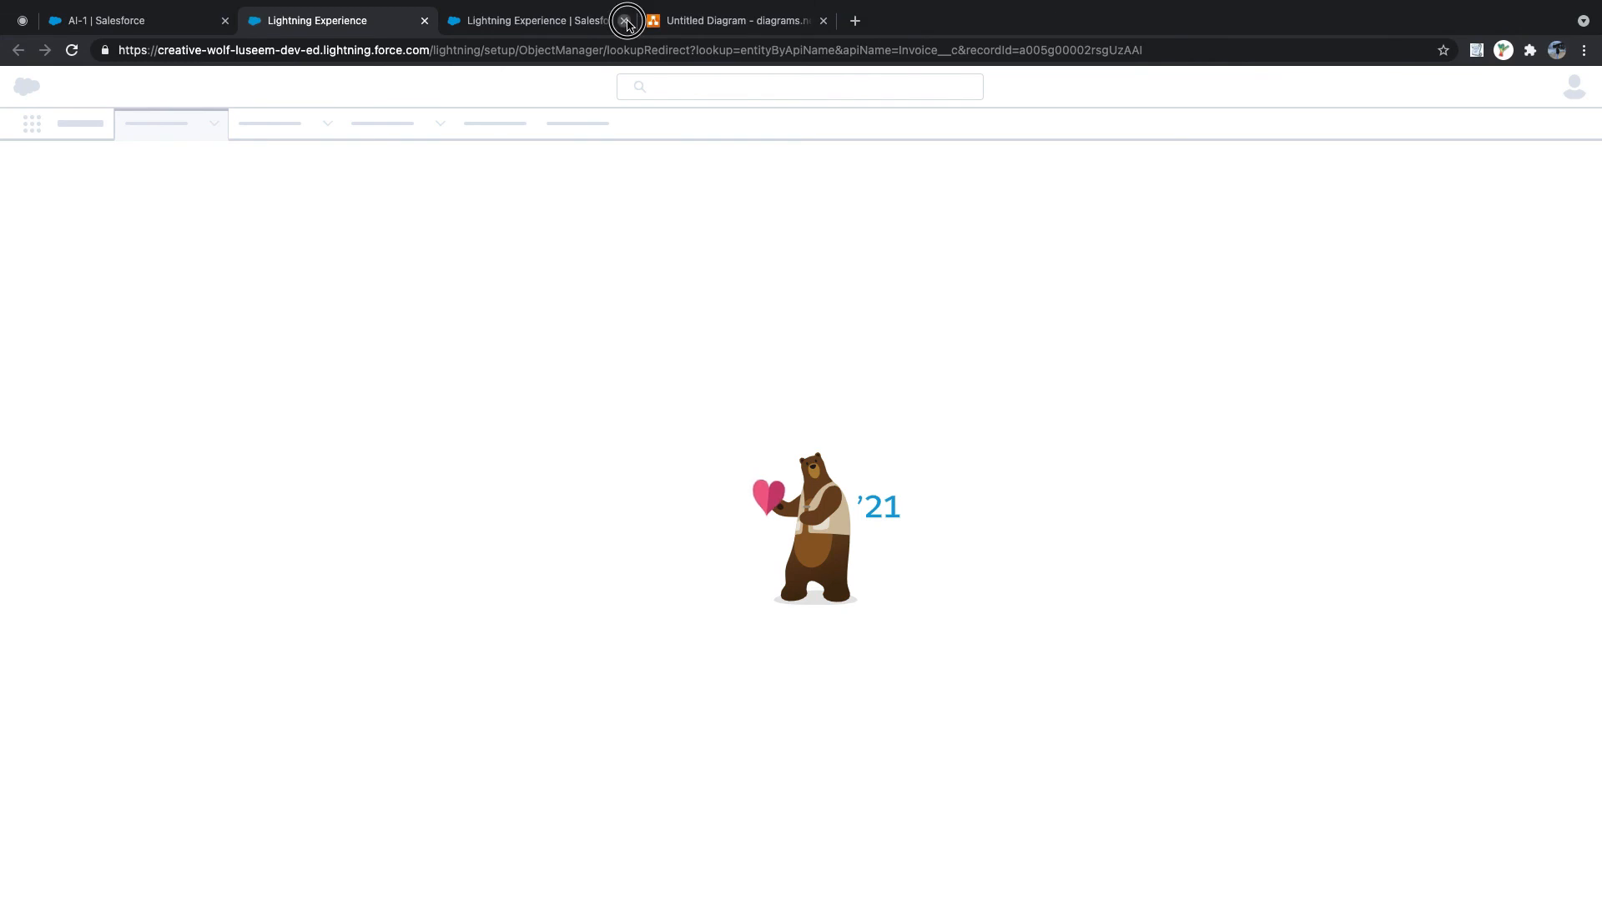
left_click(625, 21)
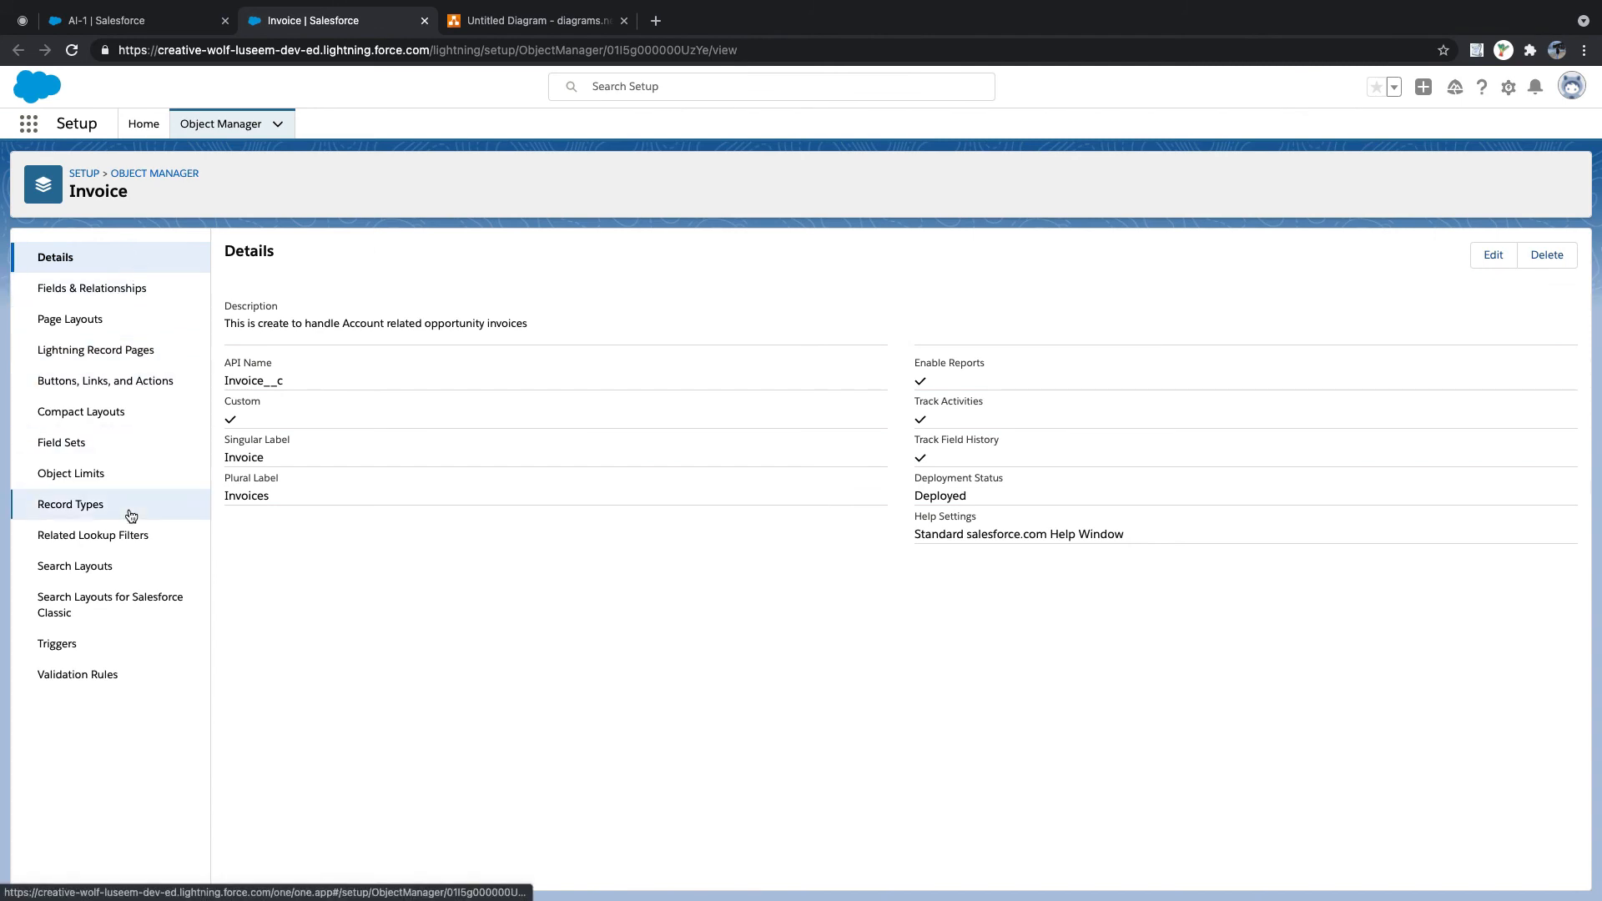
- Start a new custom field on the Invoice object and highlight the Master-Detail and Lookup Relationship data types for review
left_click(119, 294)
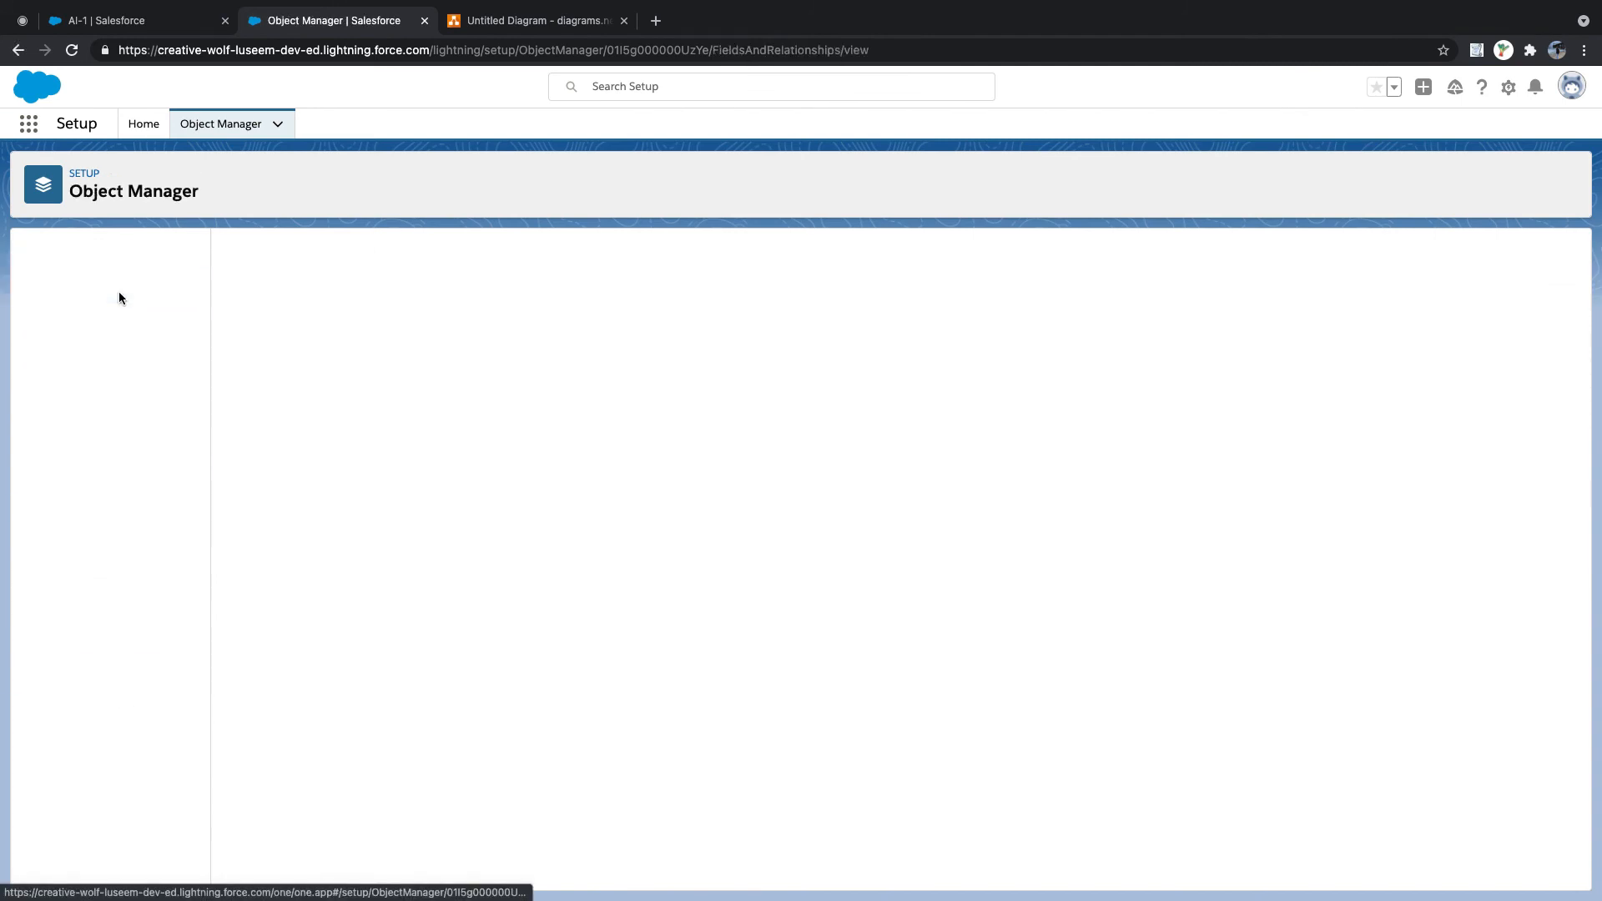
left_click(1209, 259)
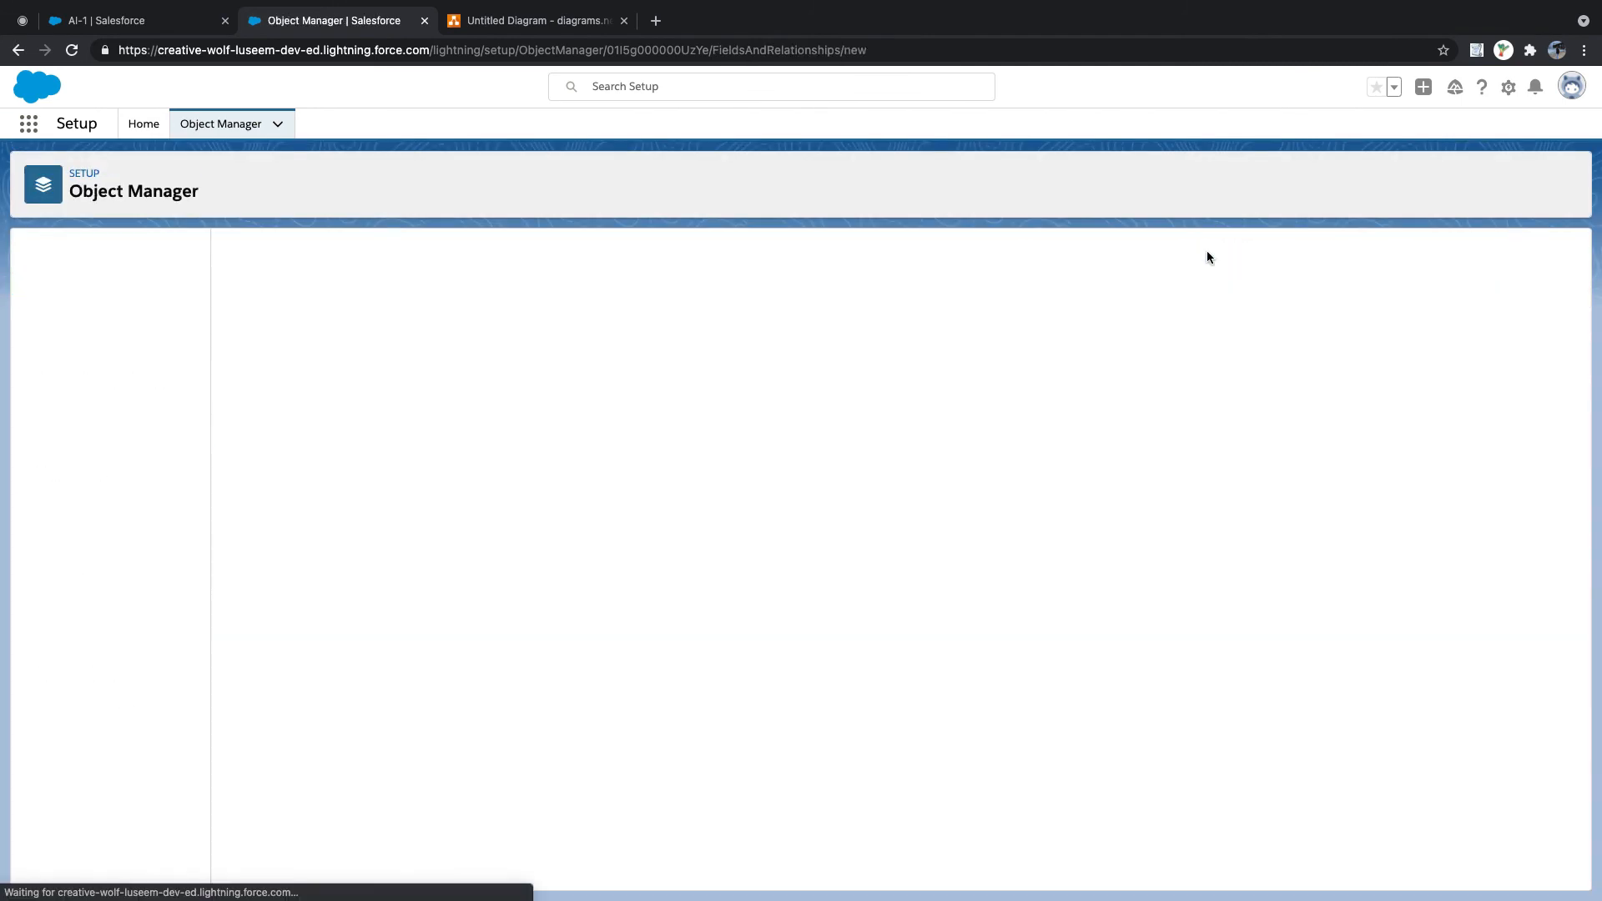
scroll(350, 534, "down", 3)
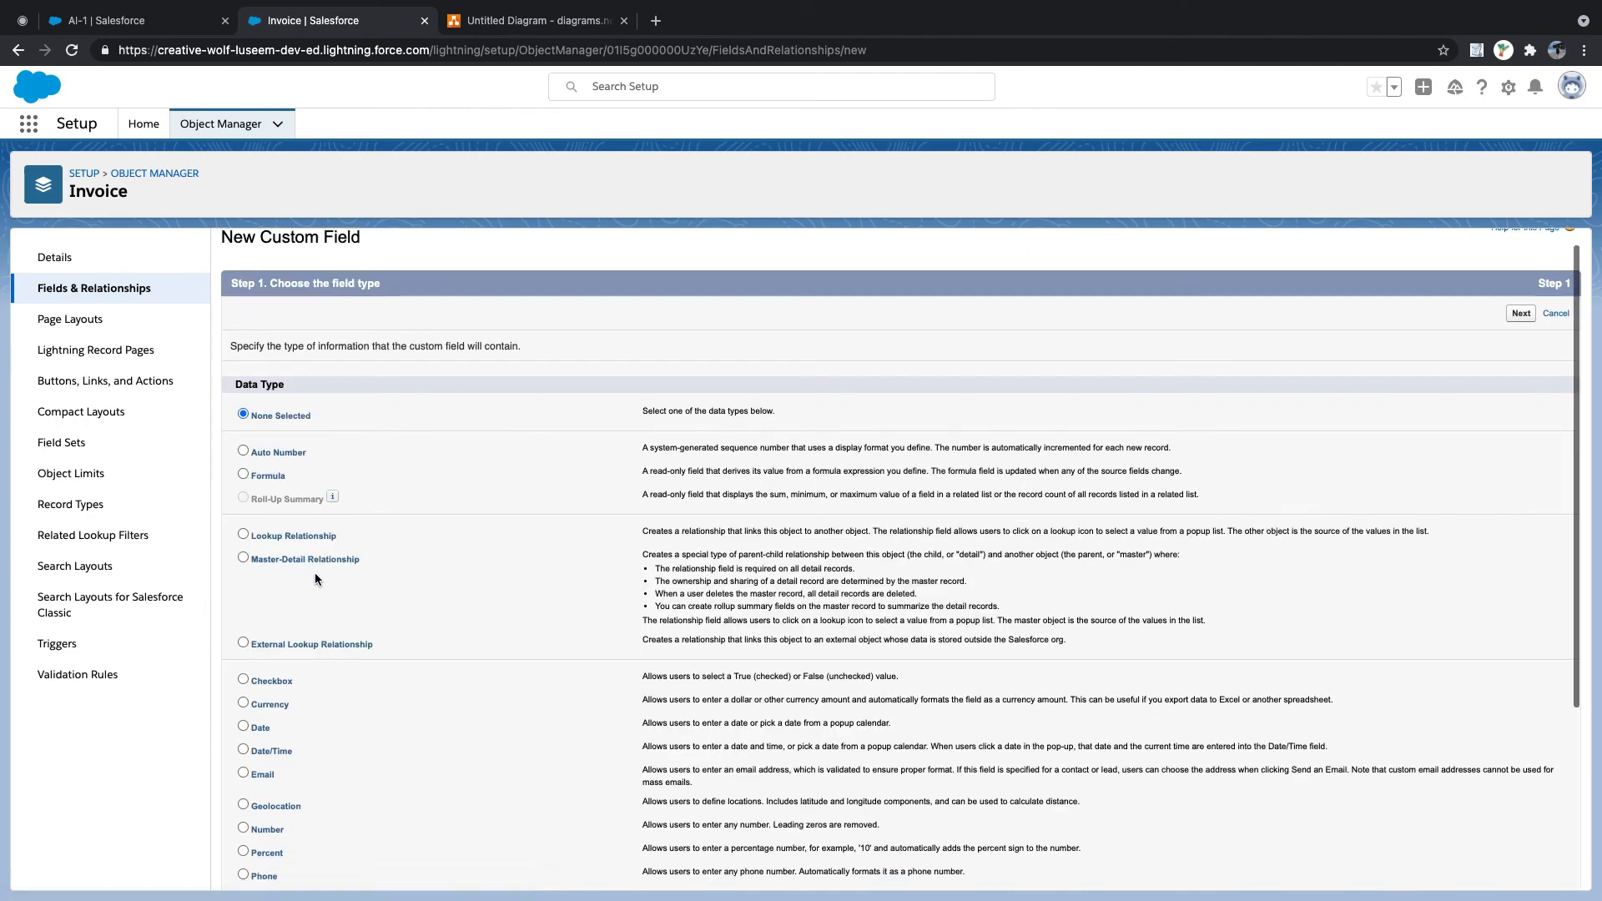
left_click_drag(227, 407, 415, 507)
left_click(414, 508)
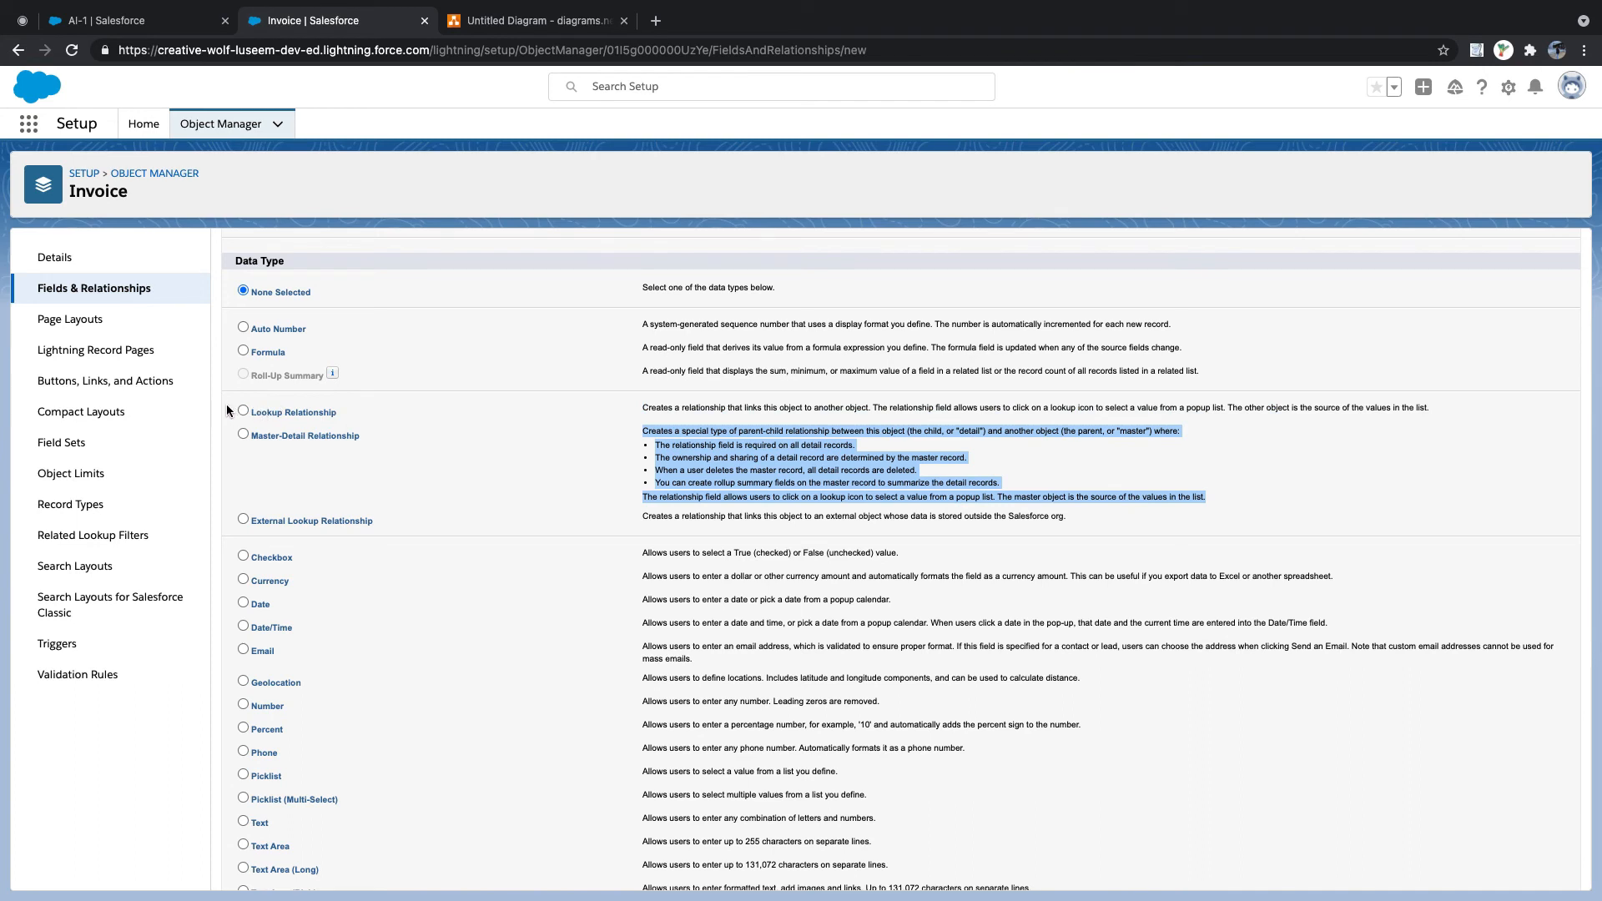
left_click_drag(227, 406, 361, 415)
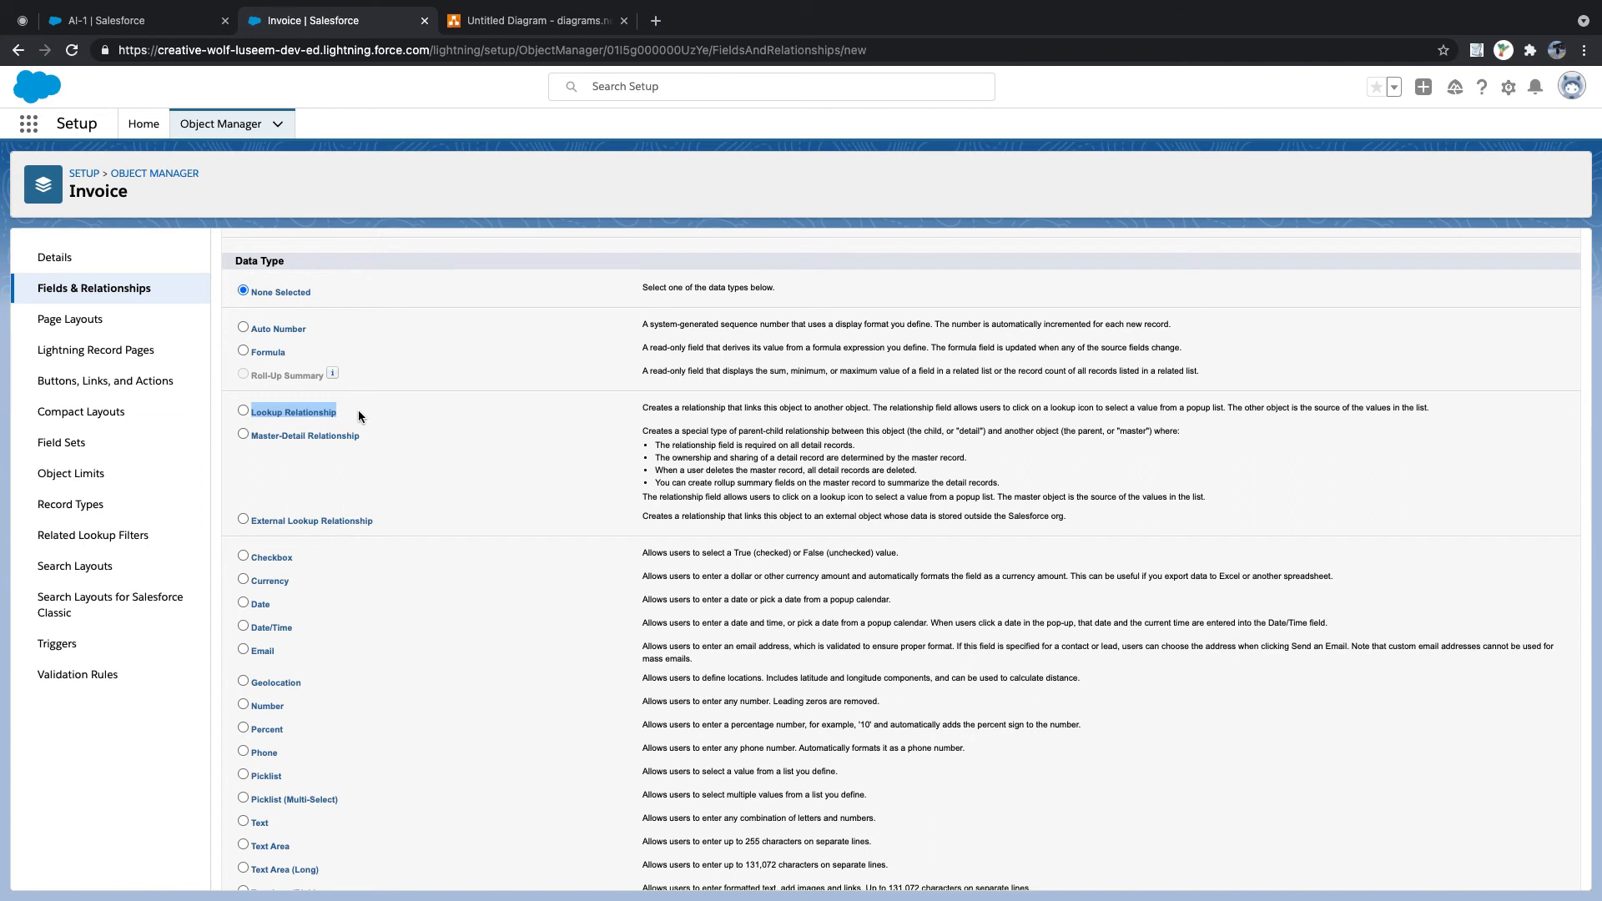
- Choose Lookup Relationship as the new Invoice field's data type and continue to choosing the related object
left_click(244, 412)
scroll(453, 415, "down", 3)
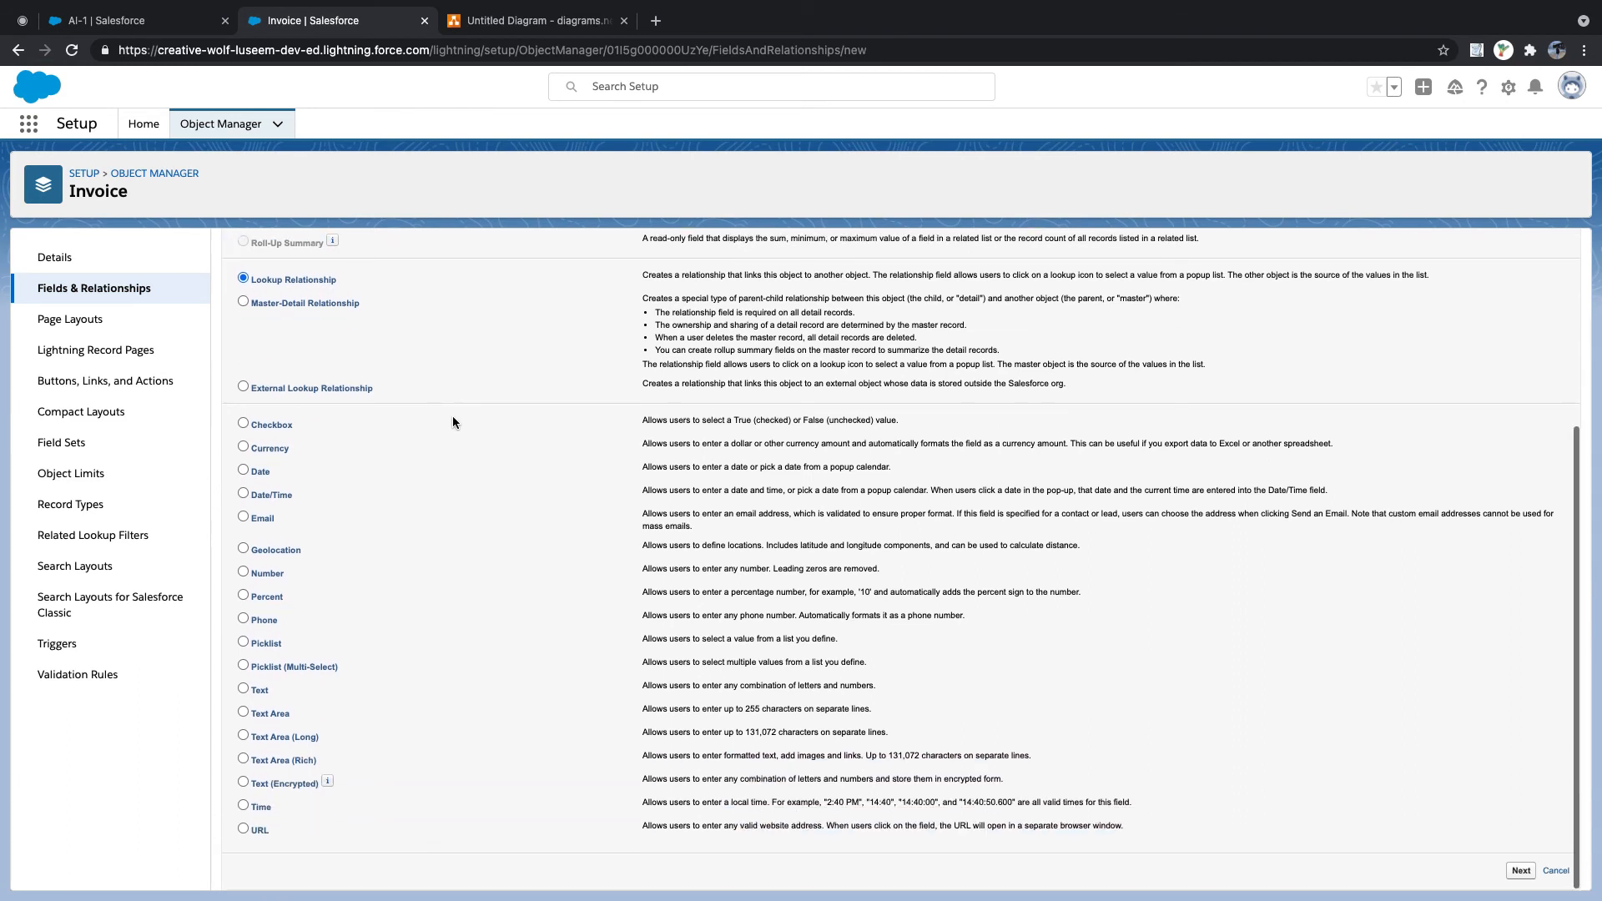
left_click(1521, 870)
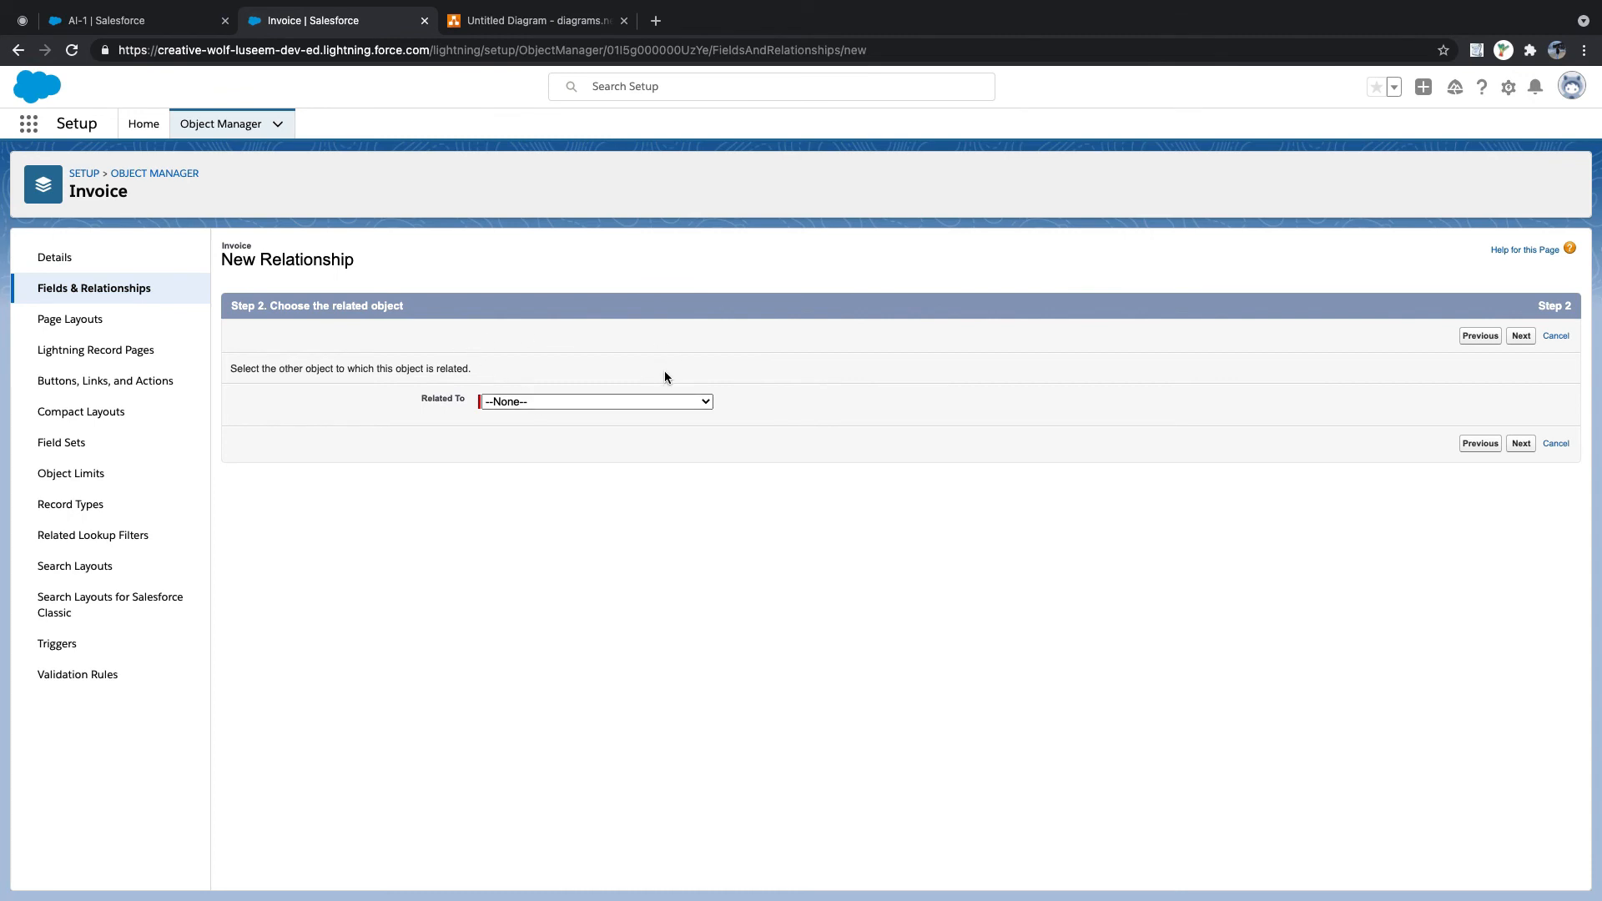
- Relate the lookup field to the Contact object, keeping Contact as its field label and field name
left_click(92, 22)
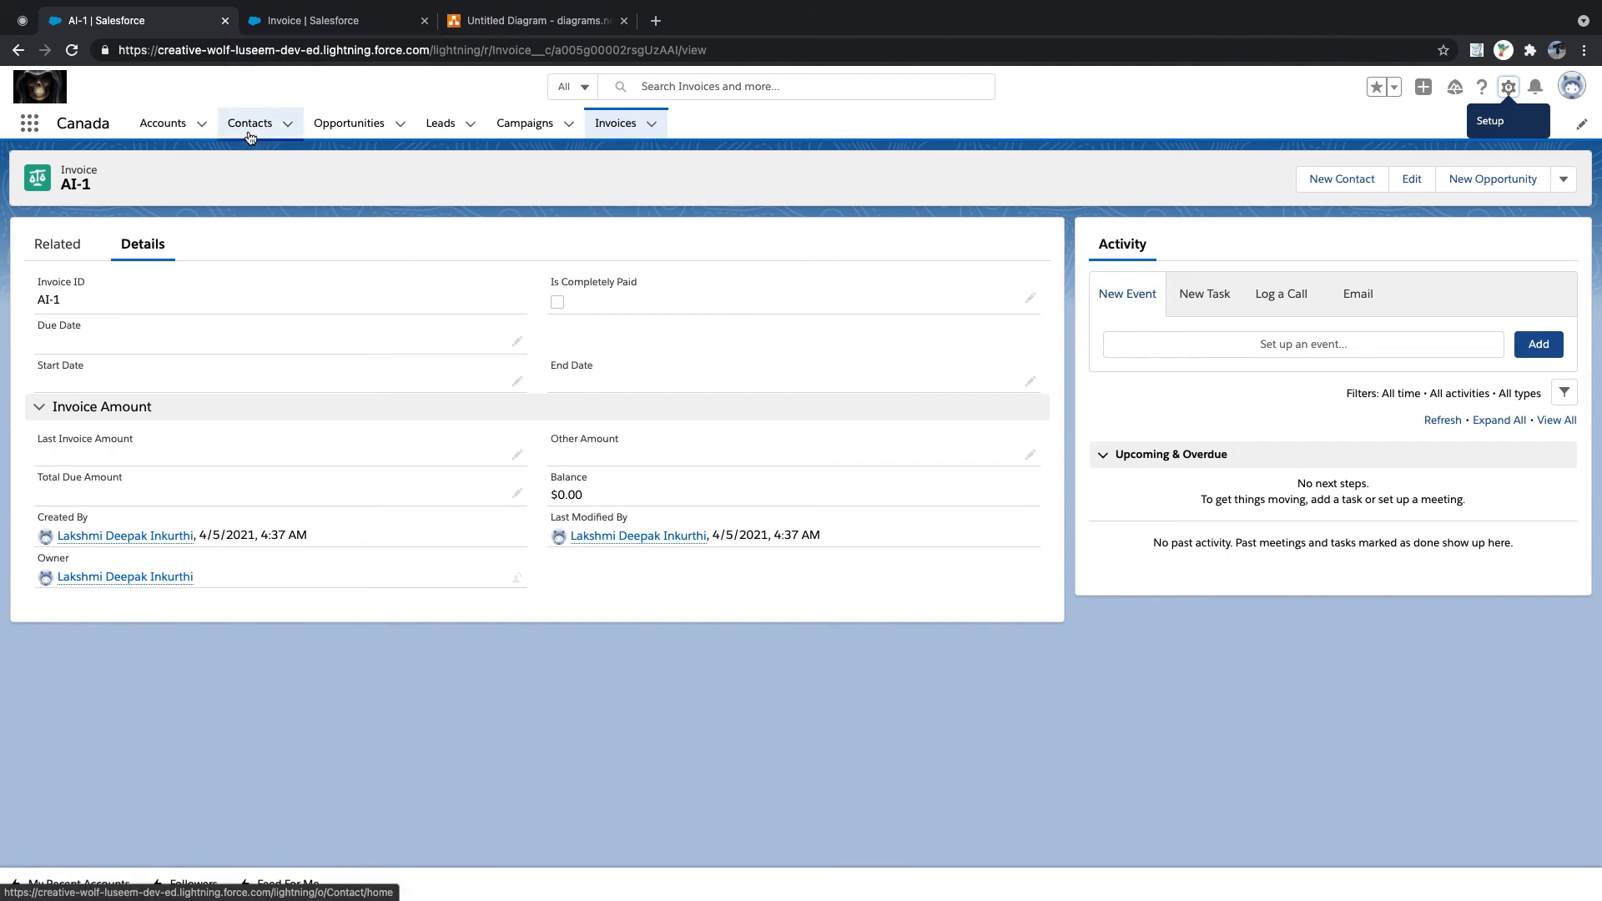
left_click(315, 22)
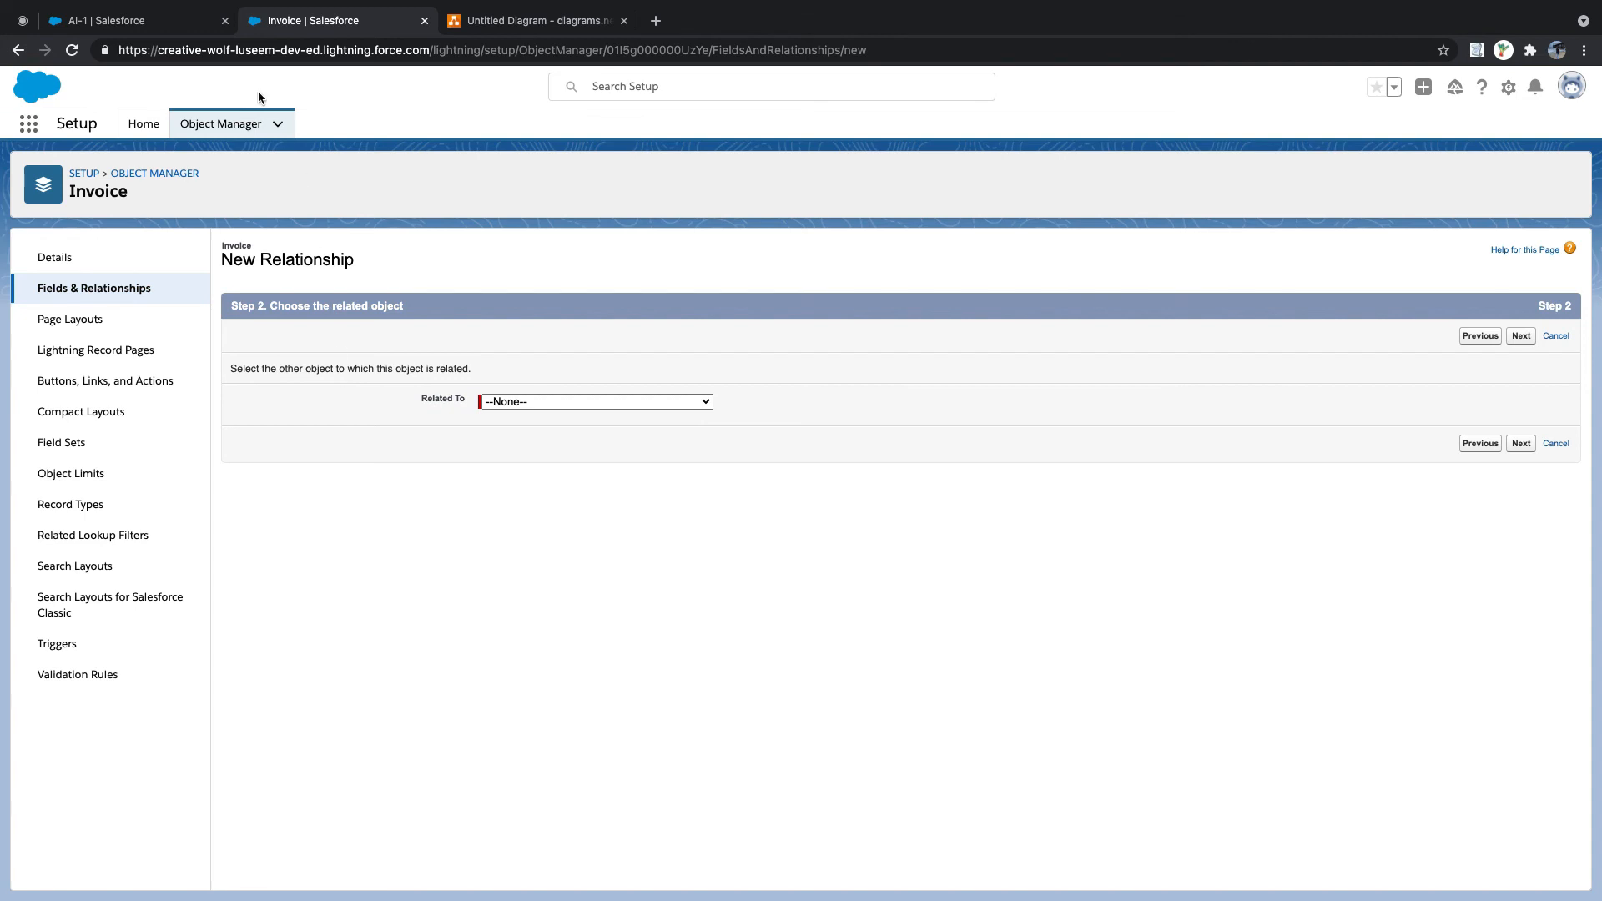
left_click(155, 23)
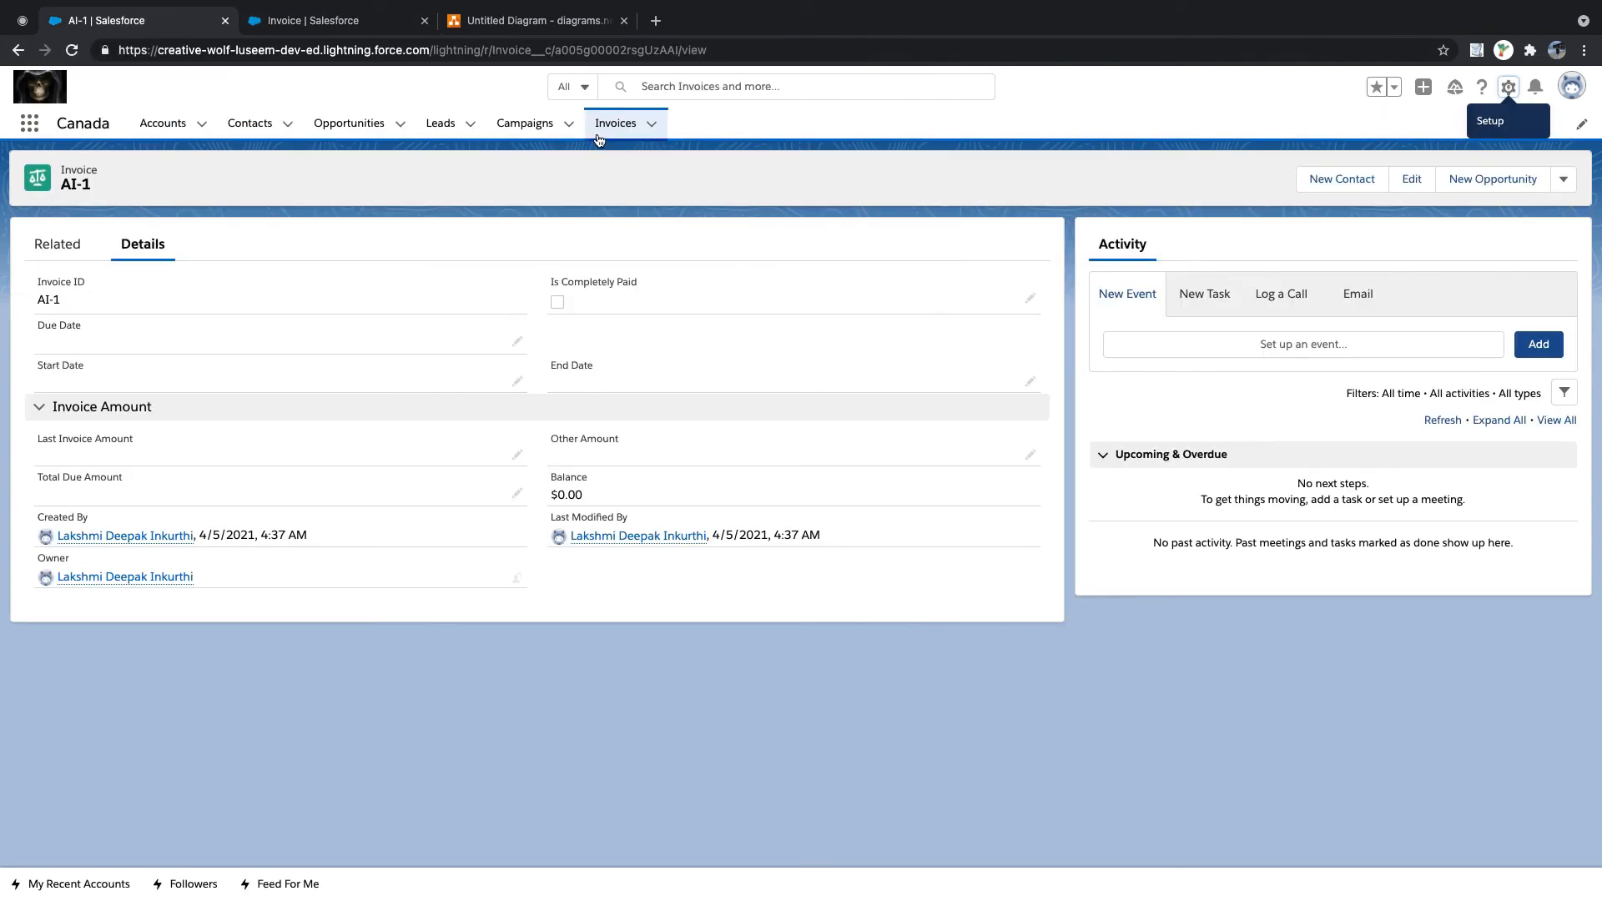
left_click(325, 20)
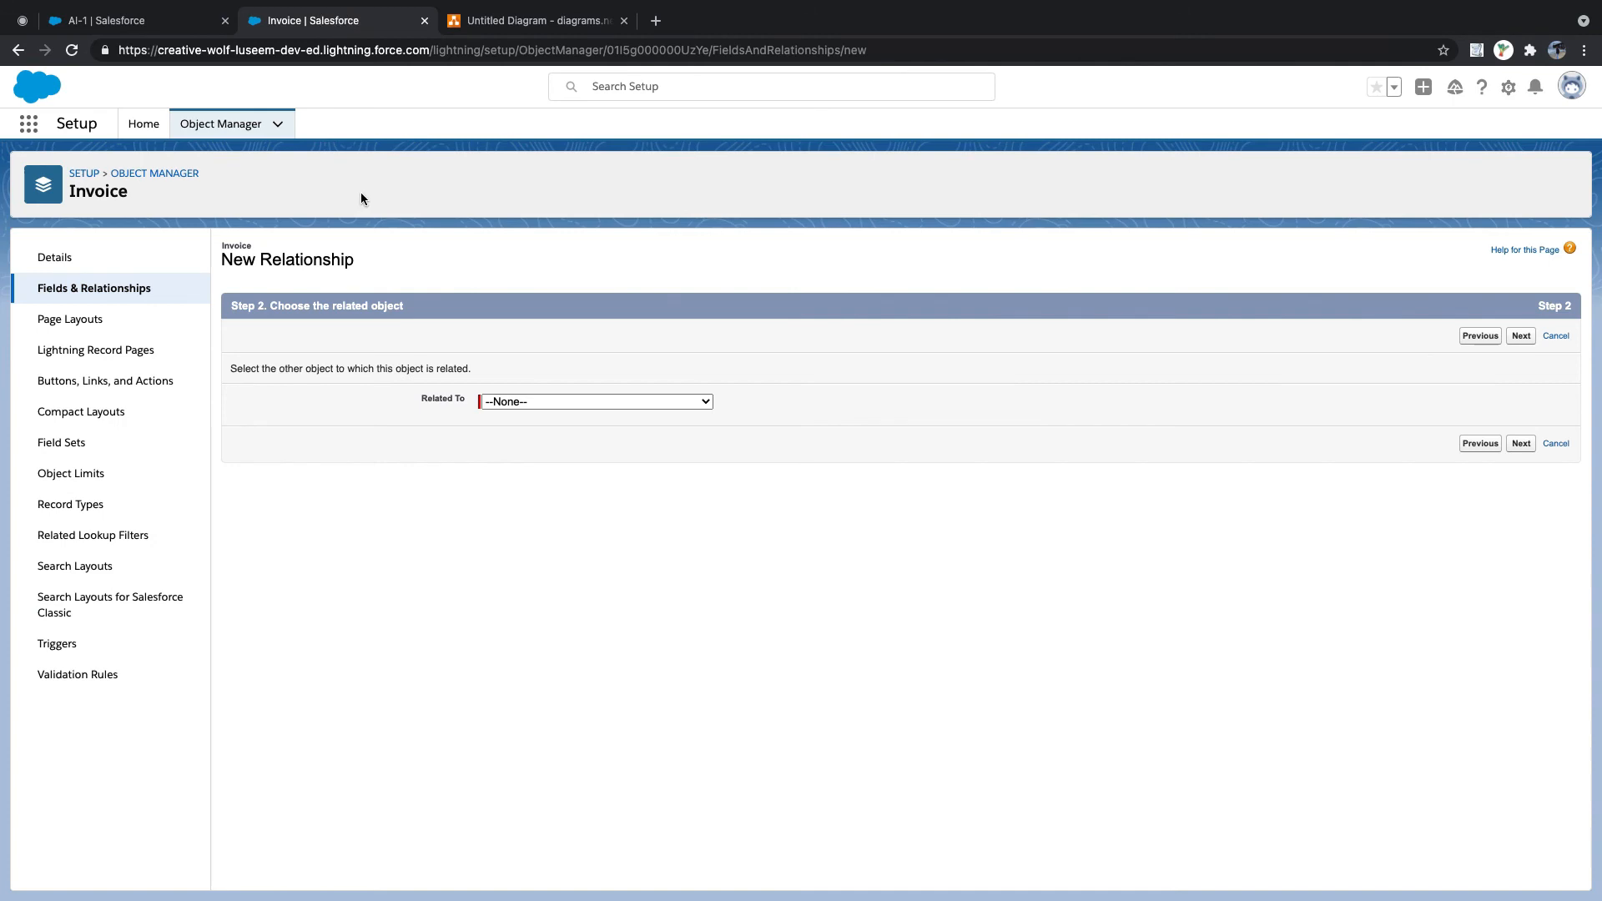
left_click(576, 402)
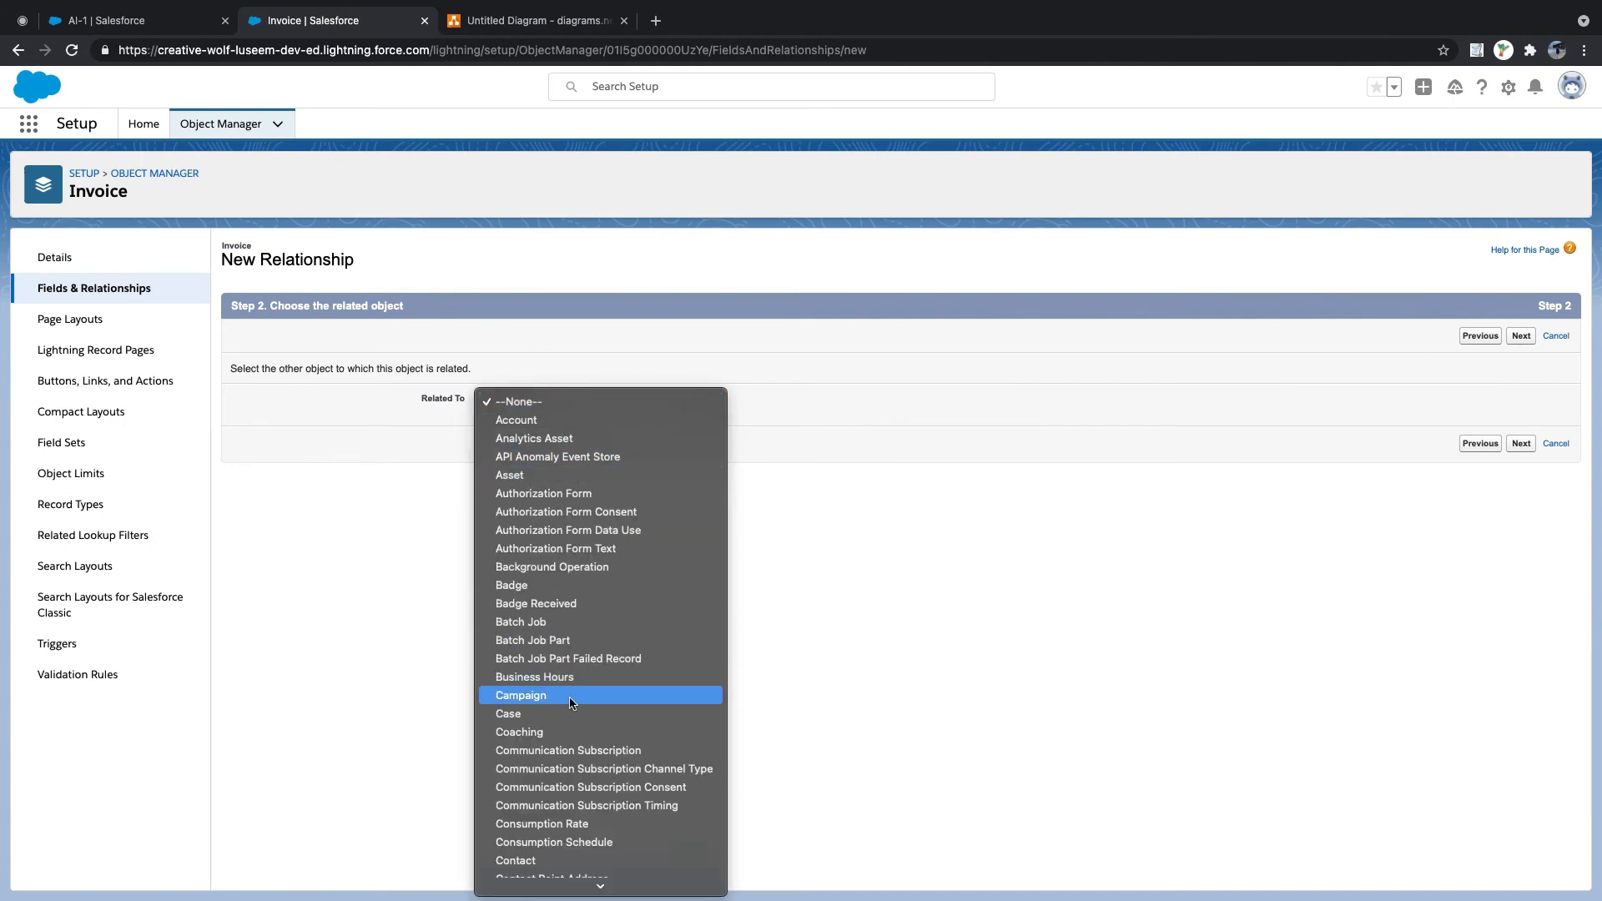
scroll(567, 751, "down", 2)
left_click(557, 769)
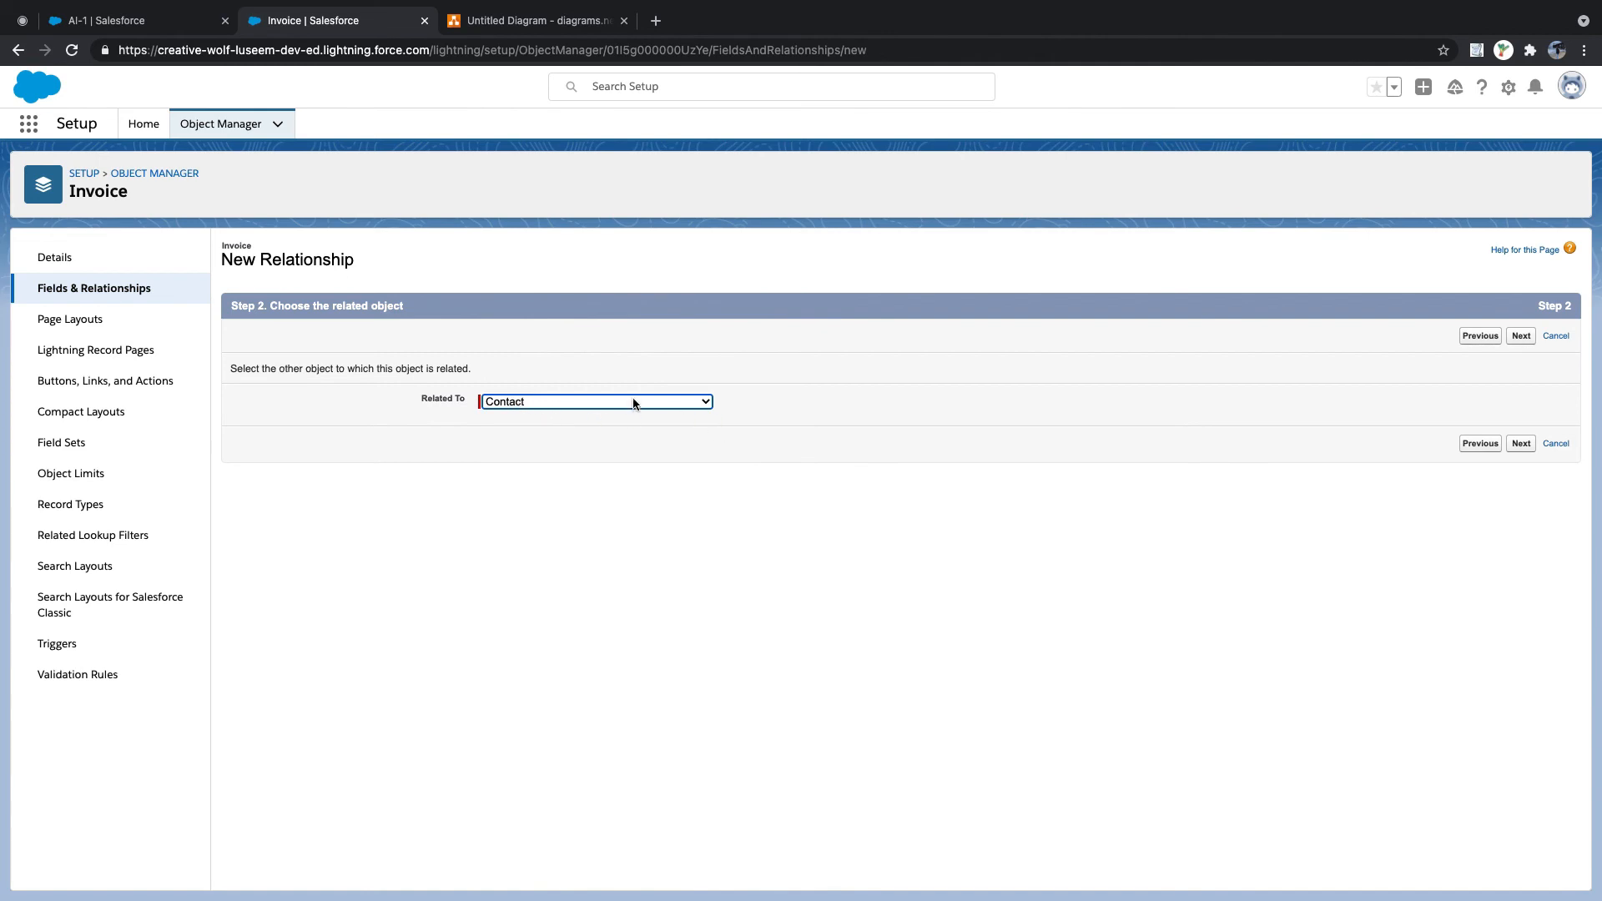
left_click(633, 402)
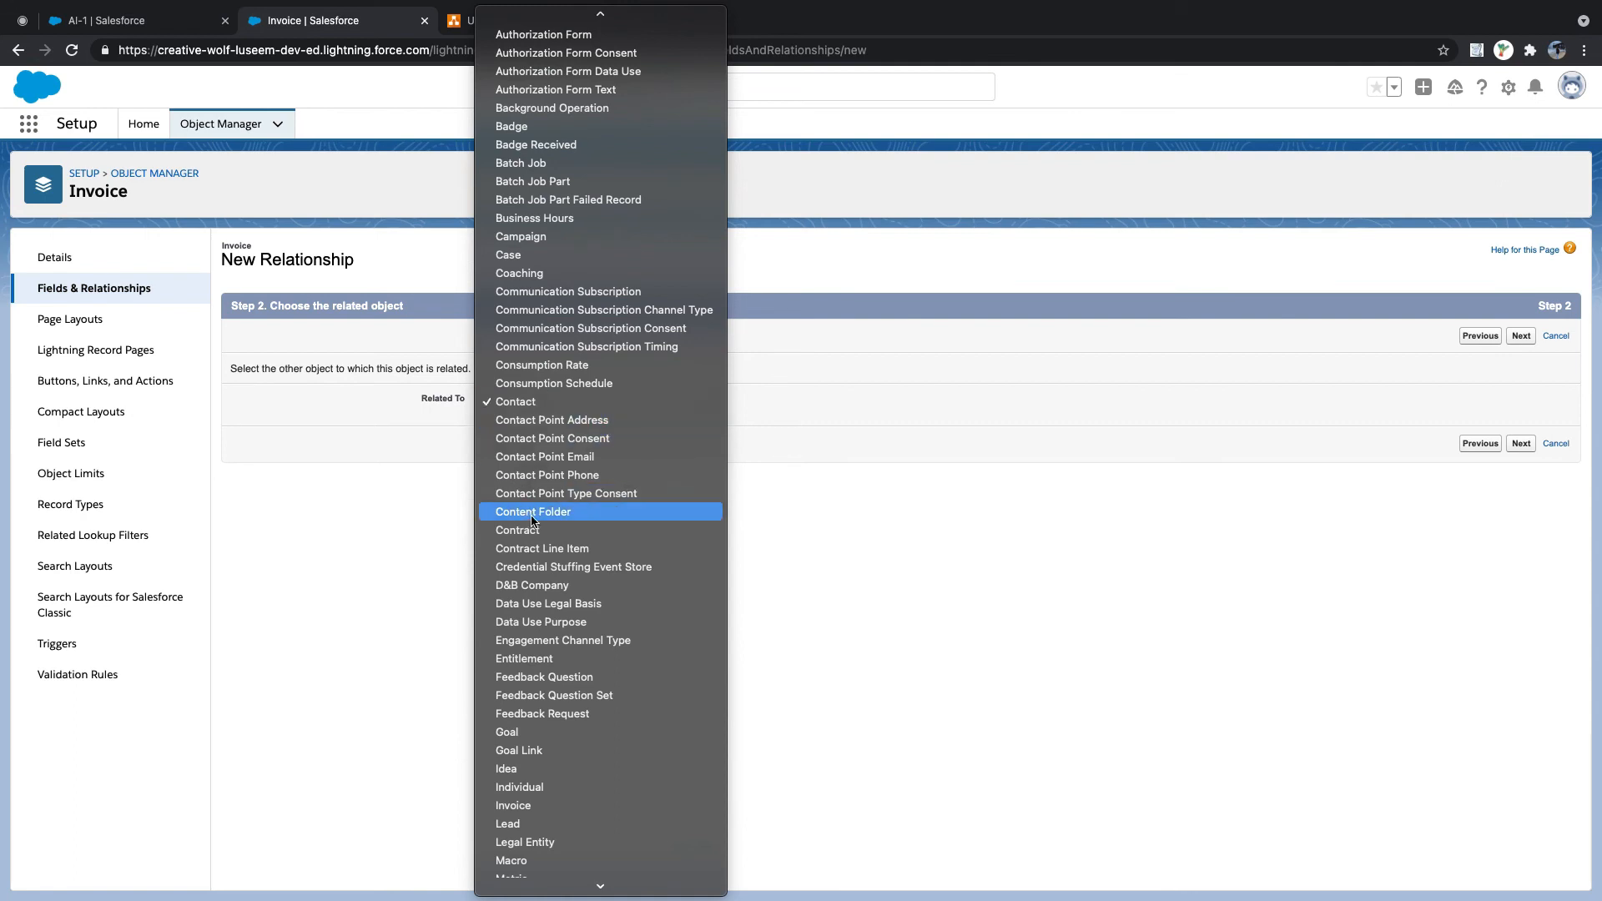
left_click(529, 403)
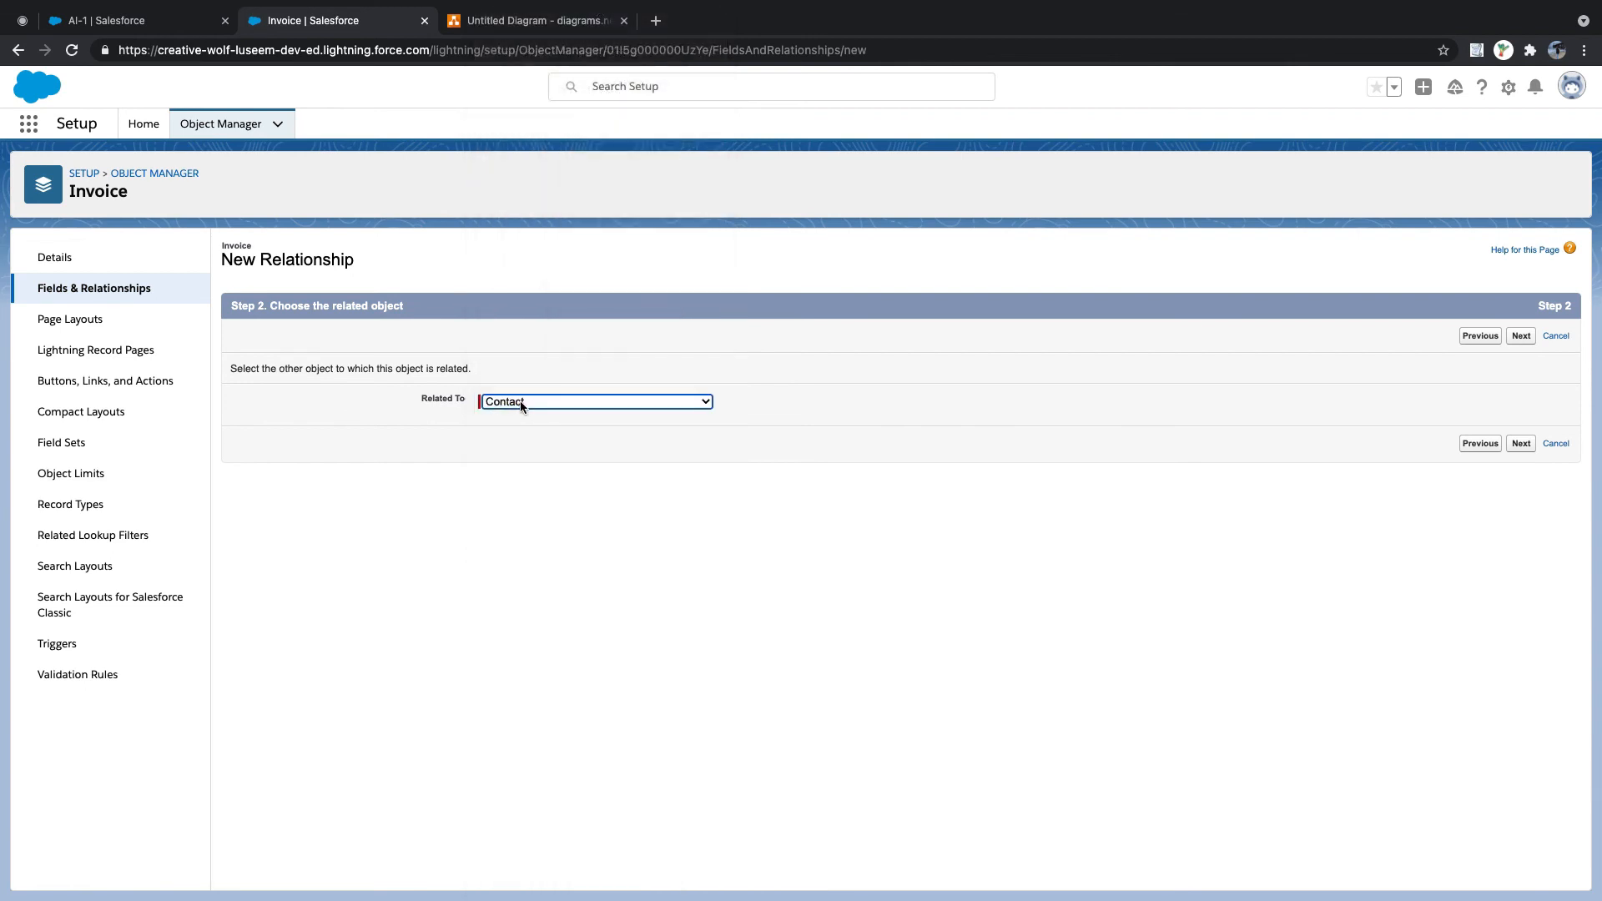
left_click(1522, 445)
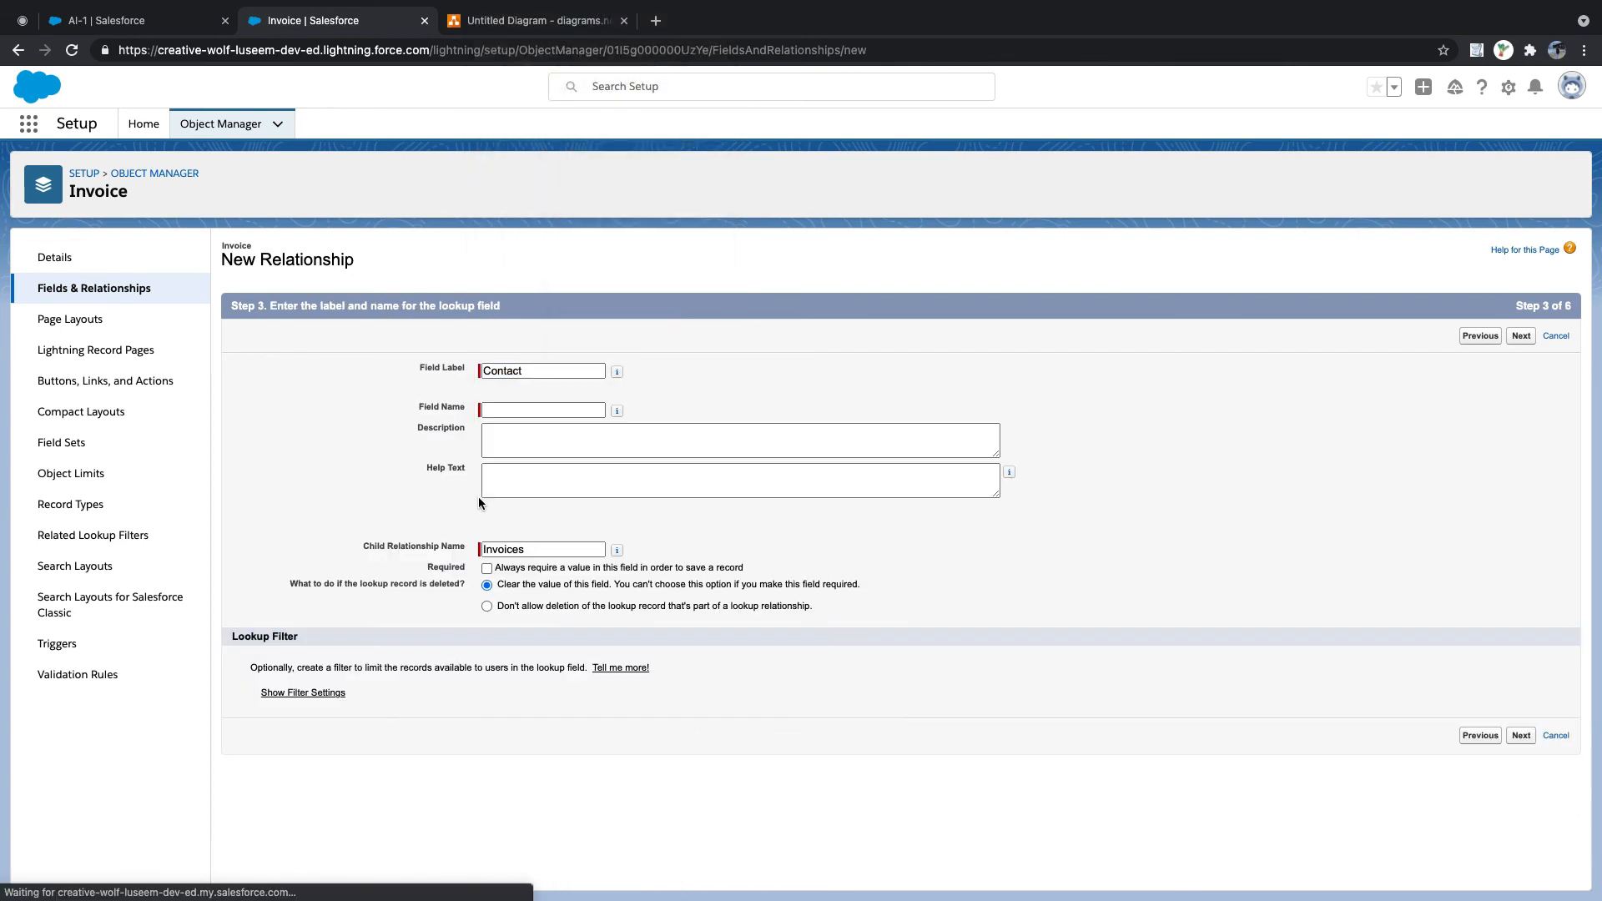
left_click(841, 371)
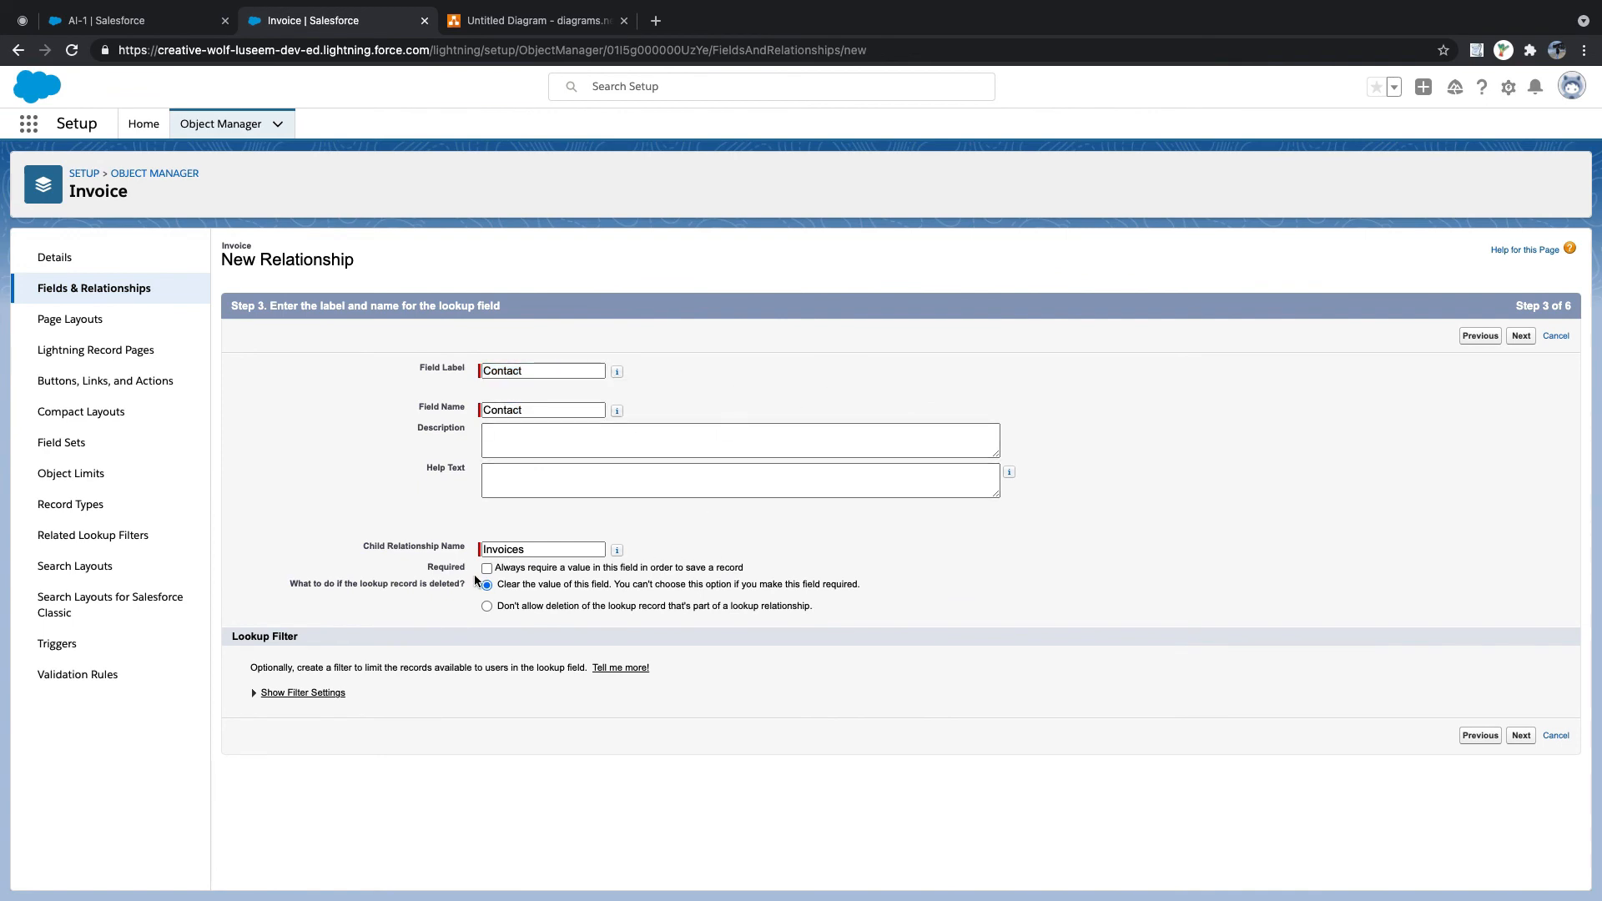
- Highlight the Required setting and the options for a deleted lookup record for review
left_click_drag(419, 562, 596, 568)
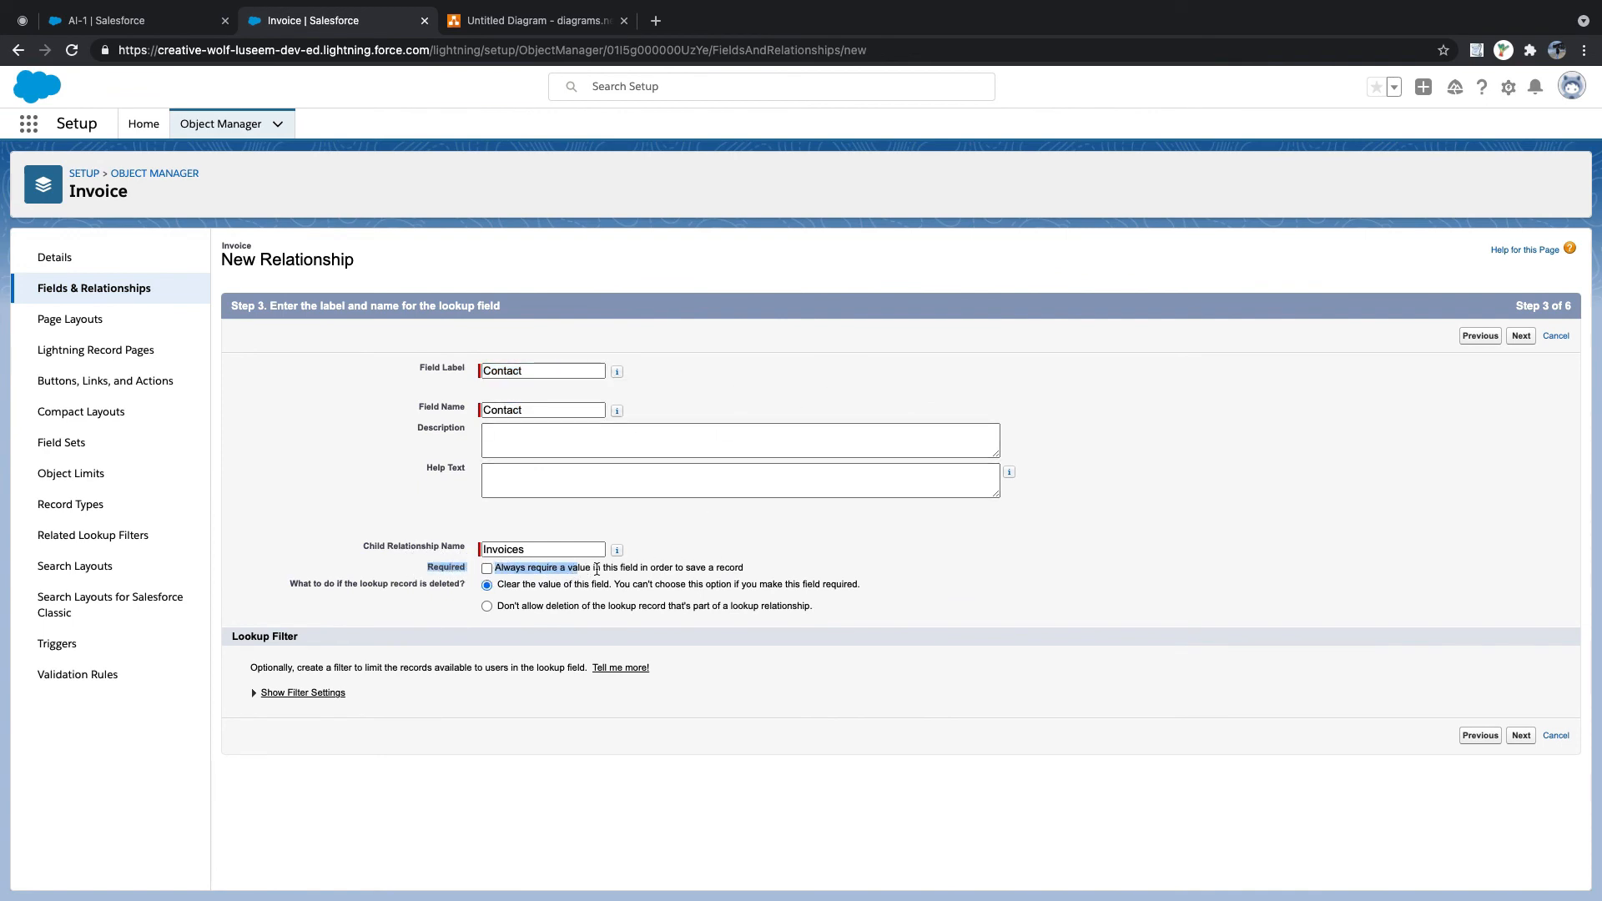
left_click_drag(785, 571, 489, 576)
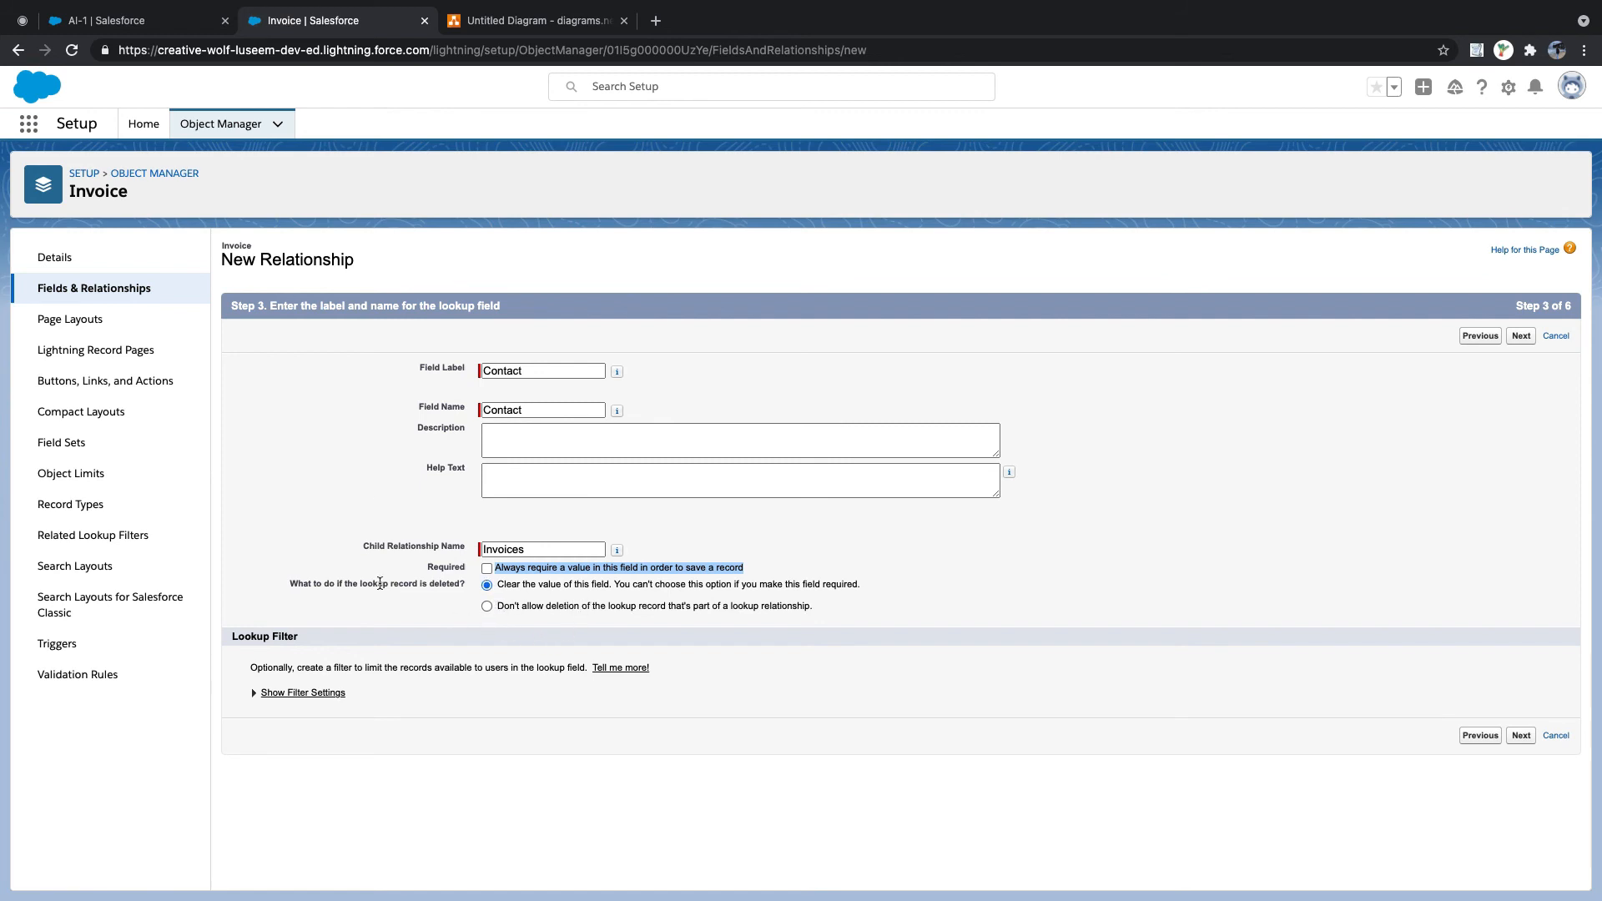
left_click_drag(289, 583, 826, 611)
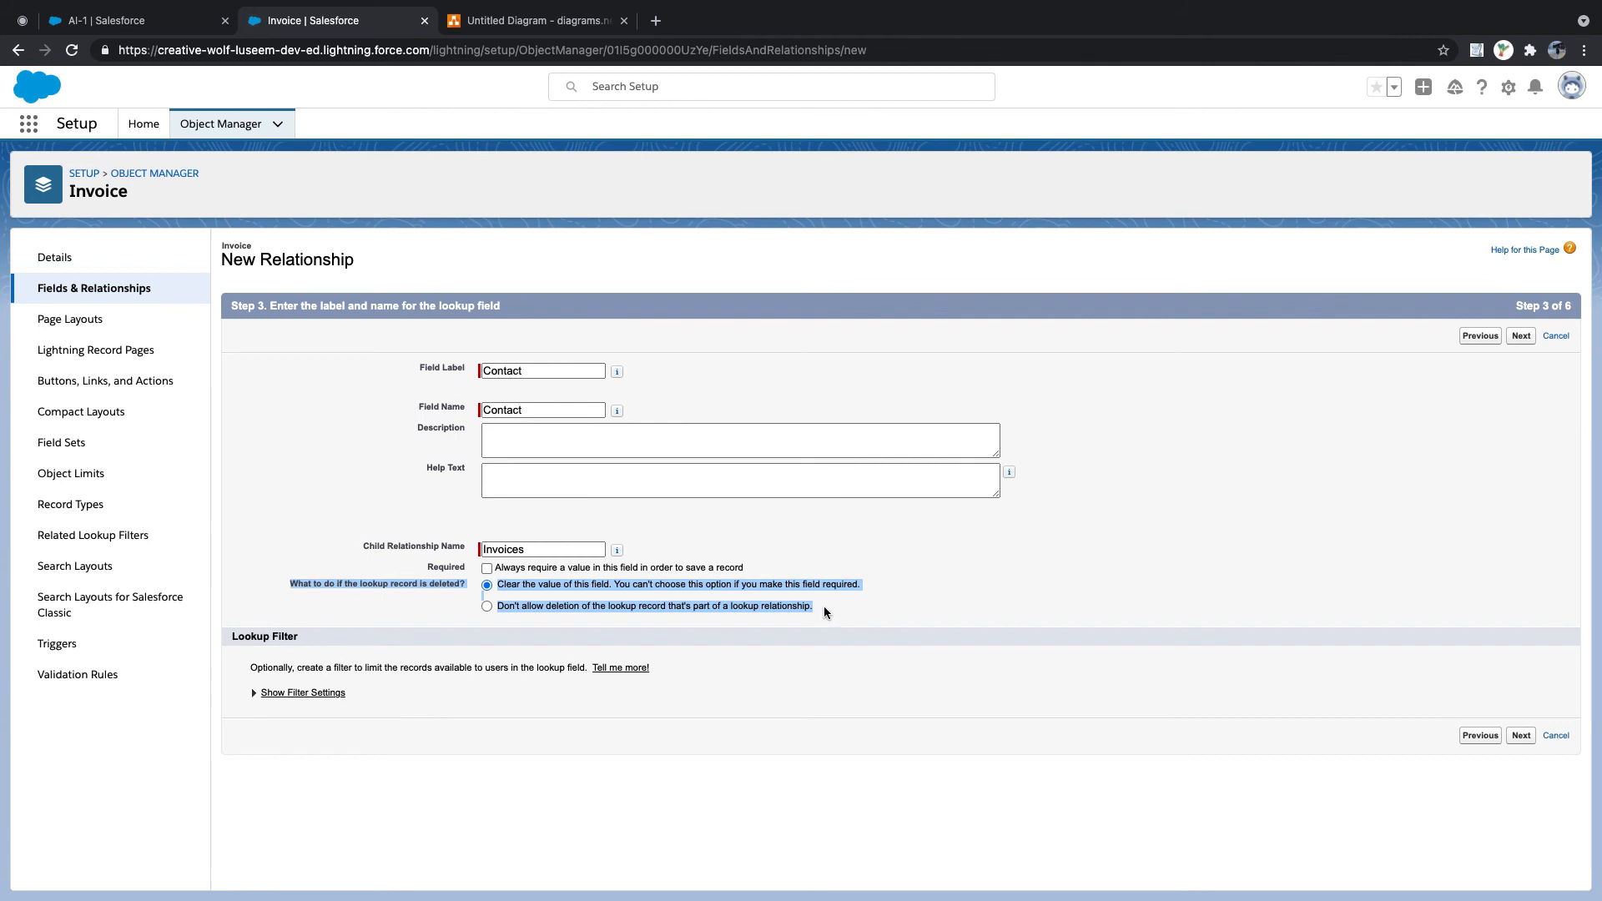
left_click(824, 606)
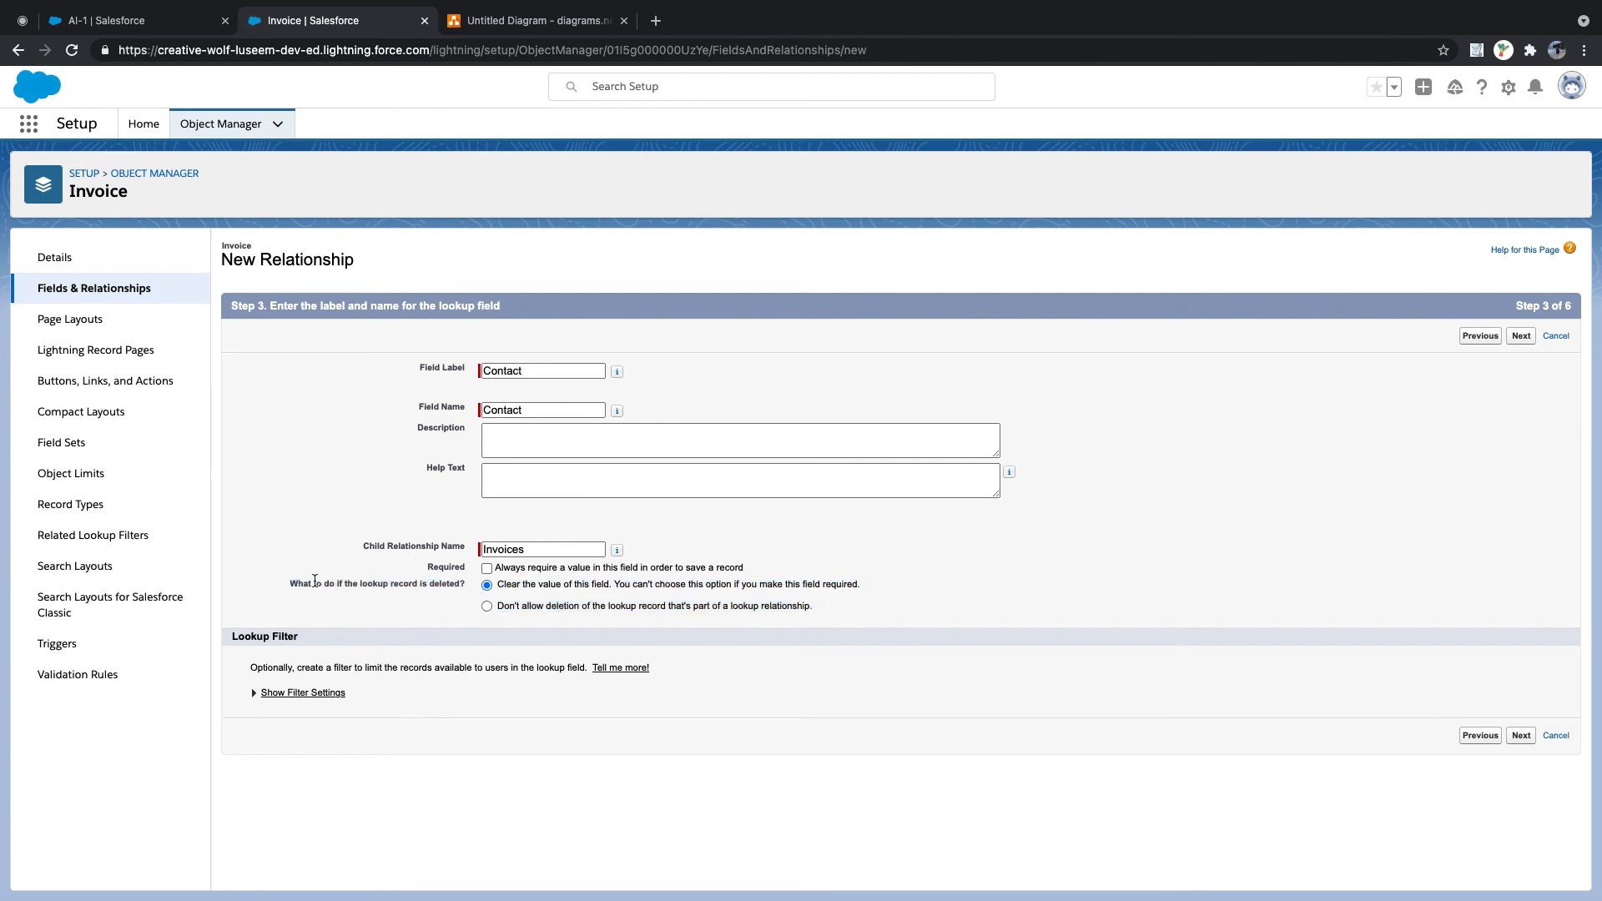
left_click_drag(288, 583, 866, 609)
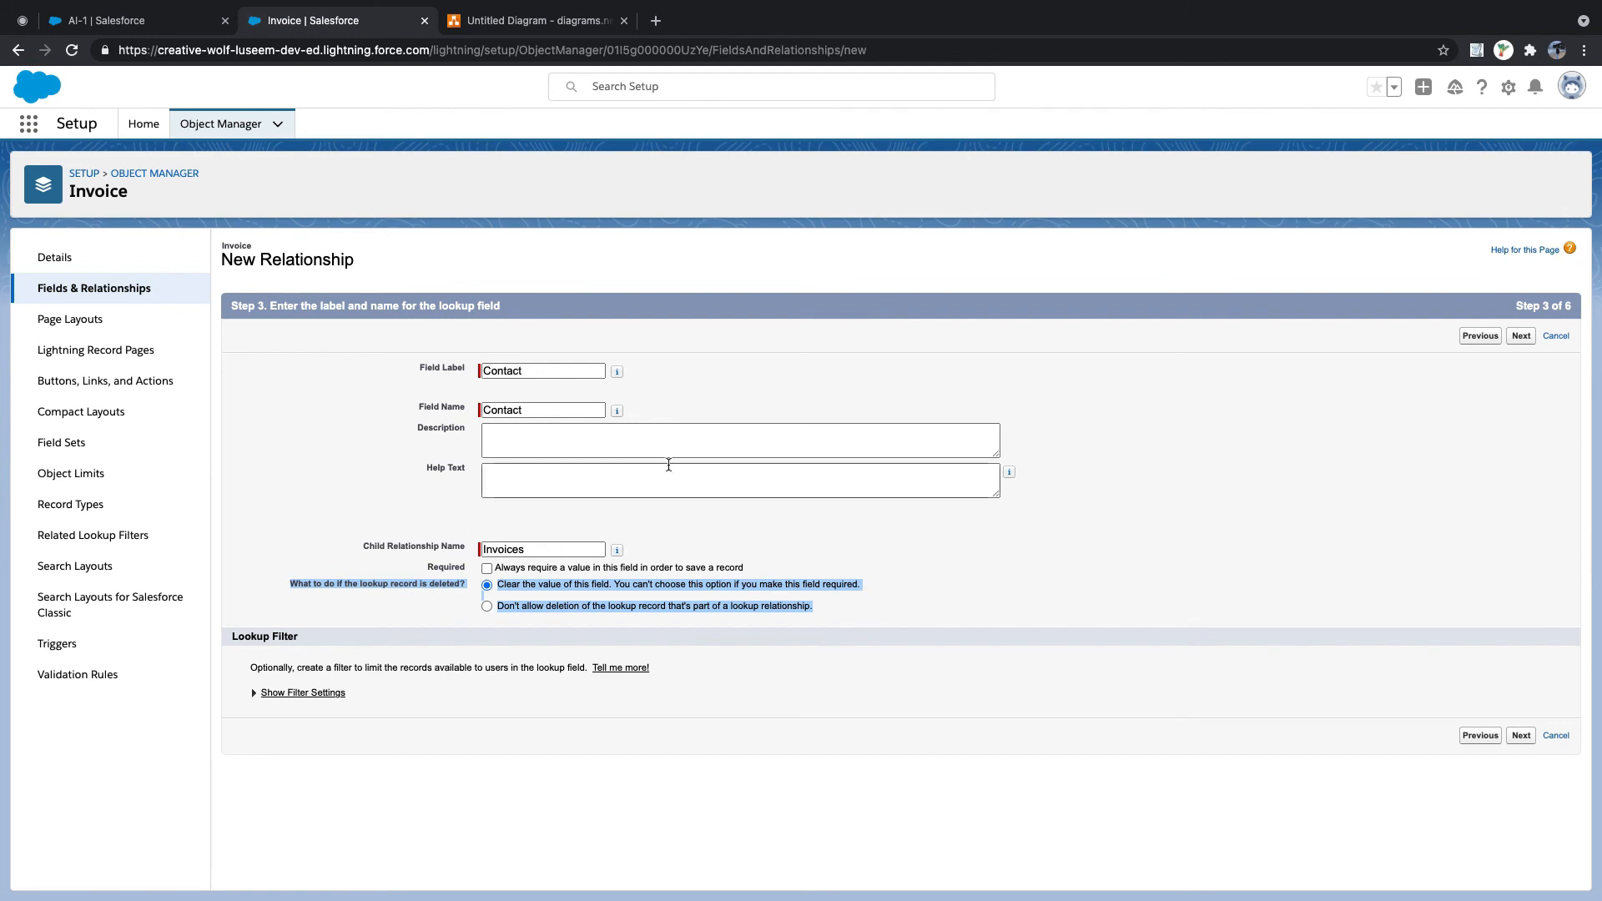
- Compare the Contacts and Invoices lists in the Canada app, returning to the lookup field setup
left_click(158, 20)
left_click(250, 123)
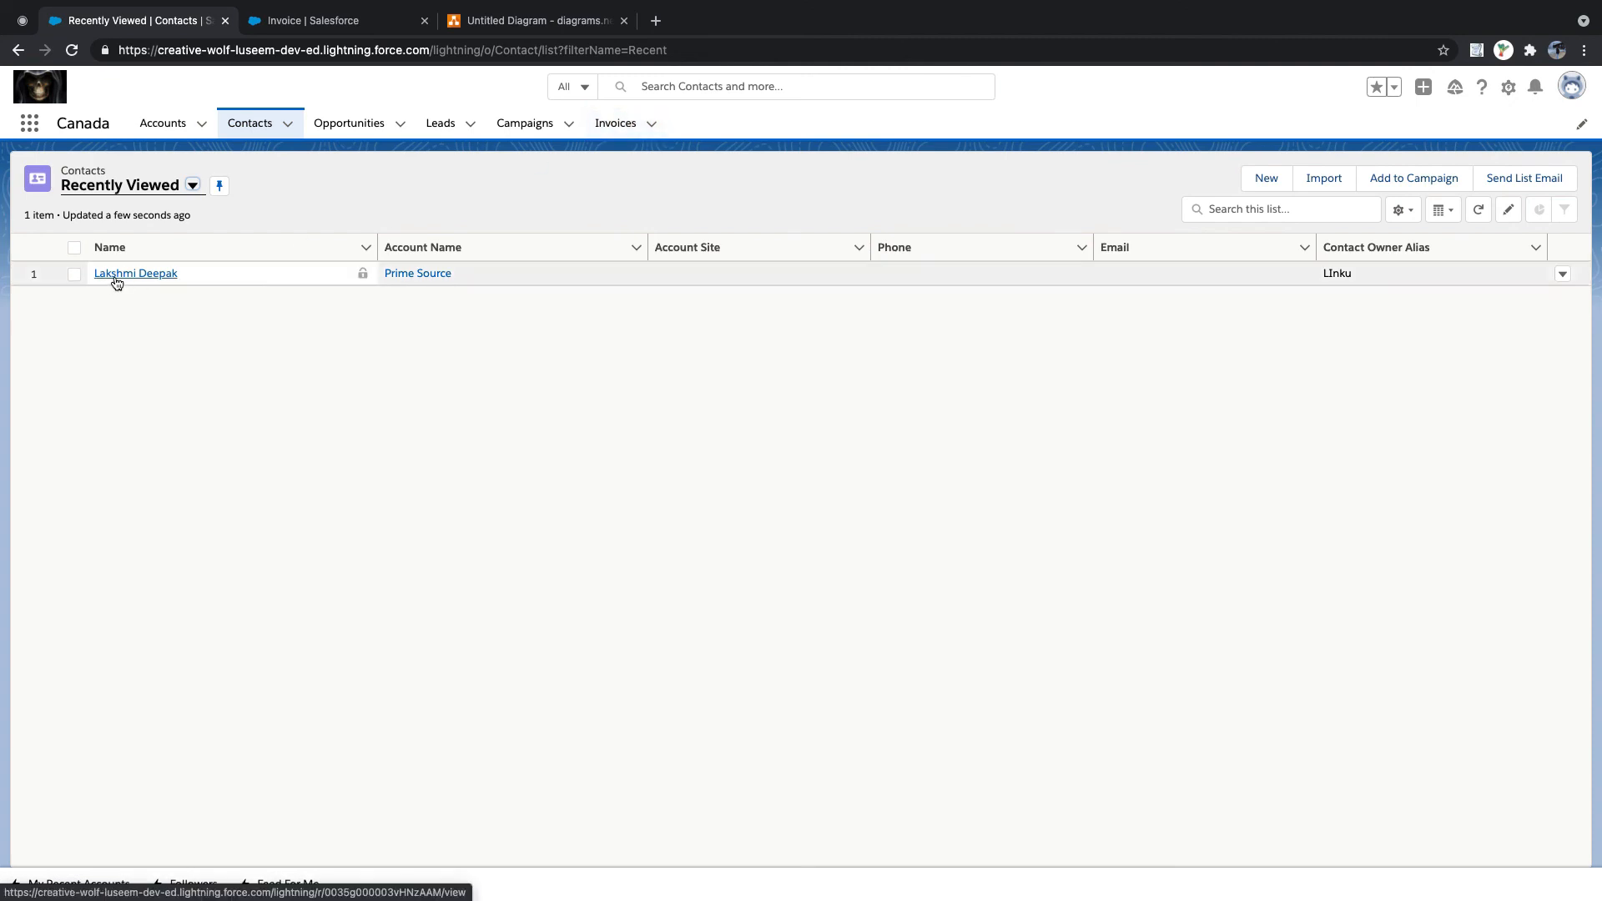
left_click(627, 125)
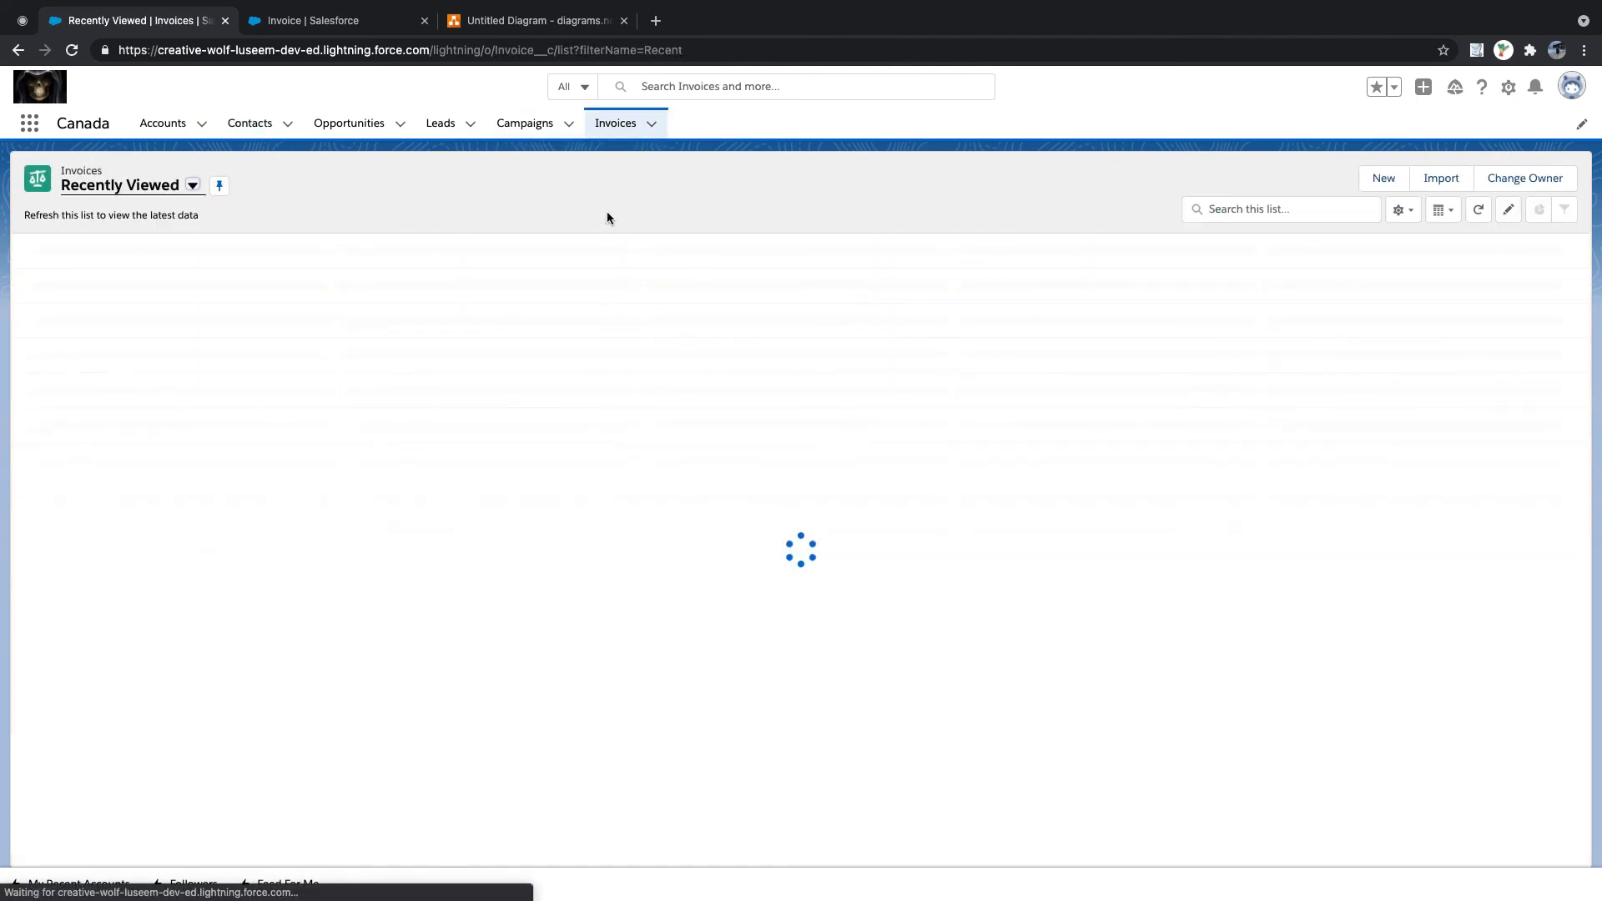
left_click(246, 124)
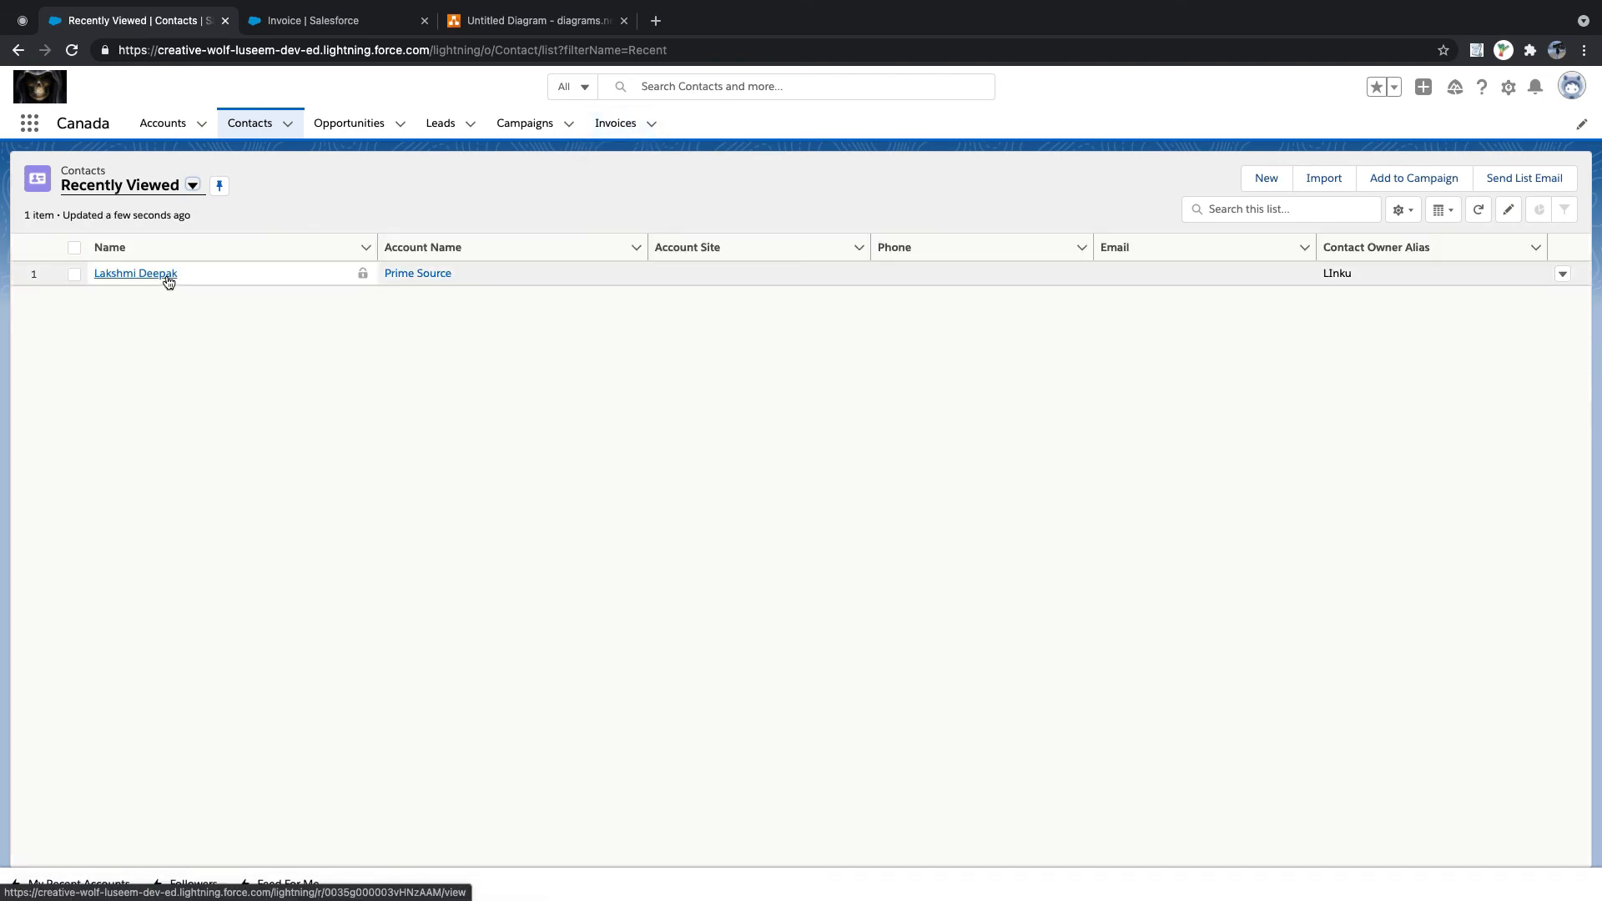
left_click(605, 122)
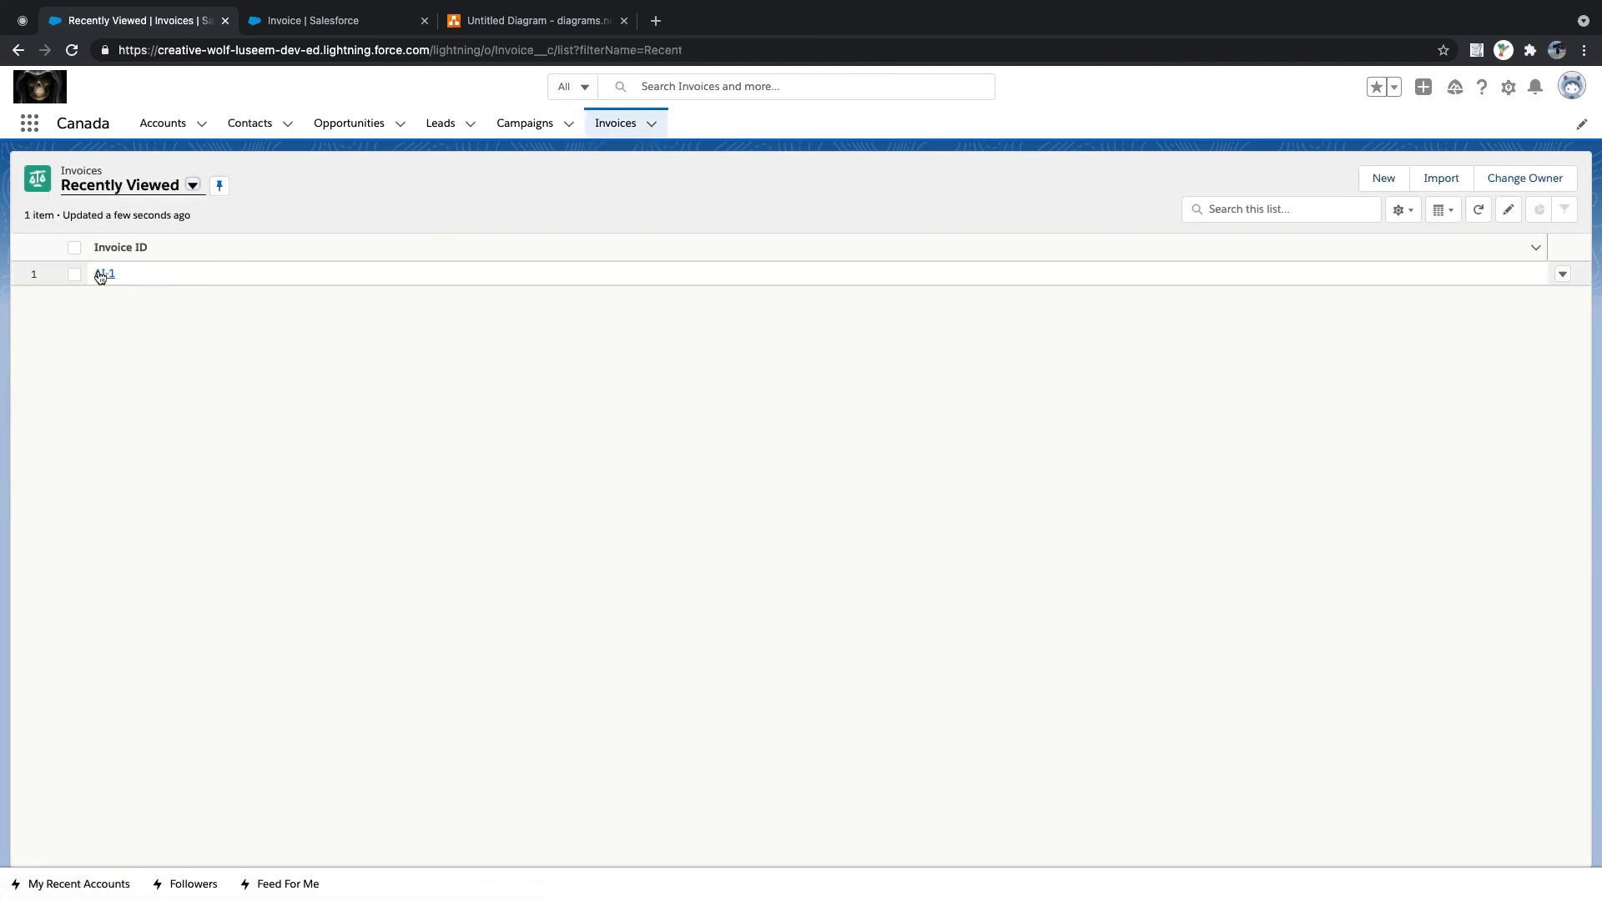
left_click(307, 21)
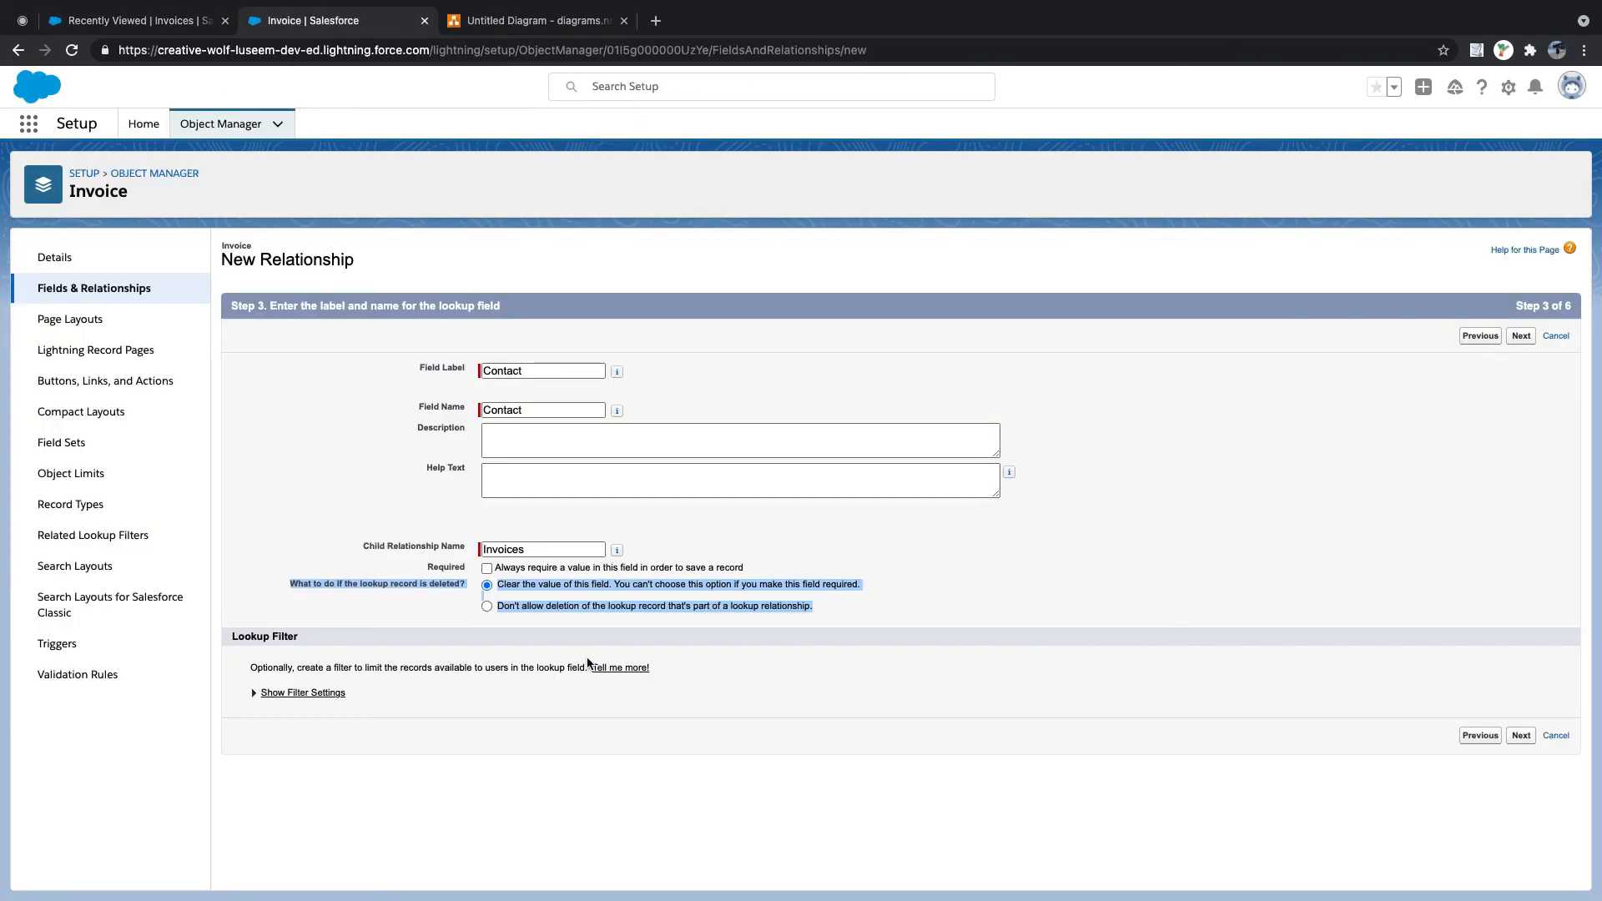
- Try the option that disallows deleting the lookup record, and restore the option that clears the field's value
left_click(643, 606)
left_click_drag(498, 586, 631, 589)
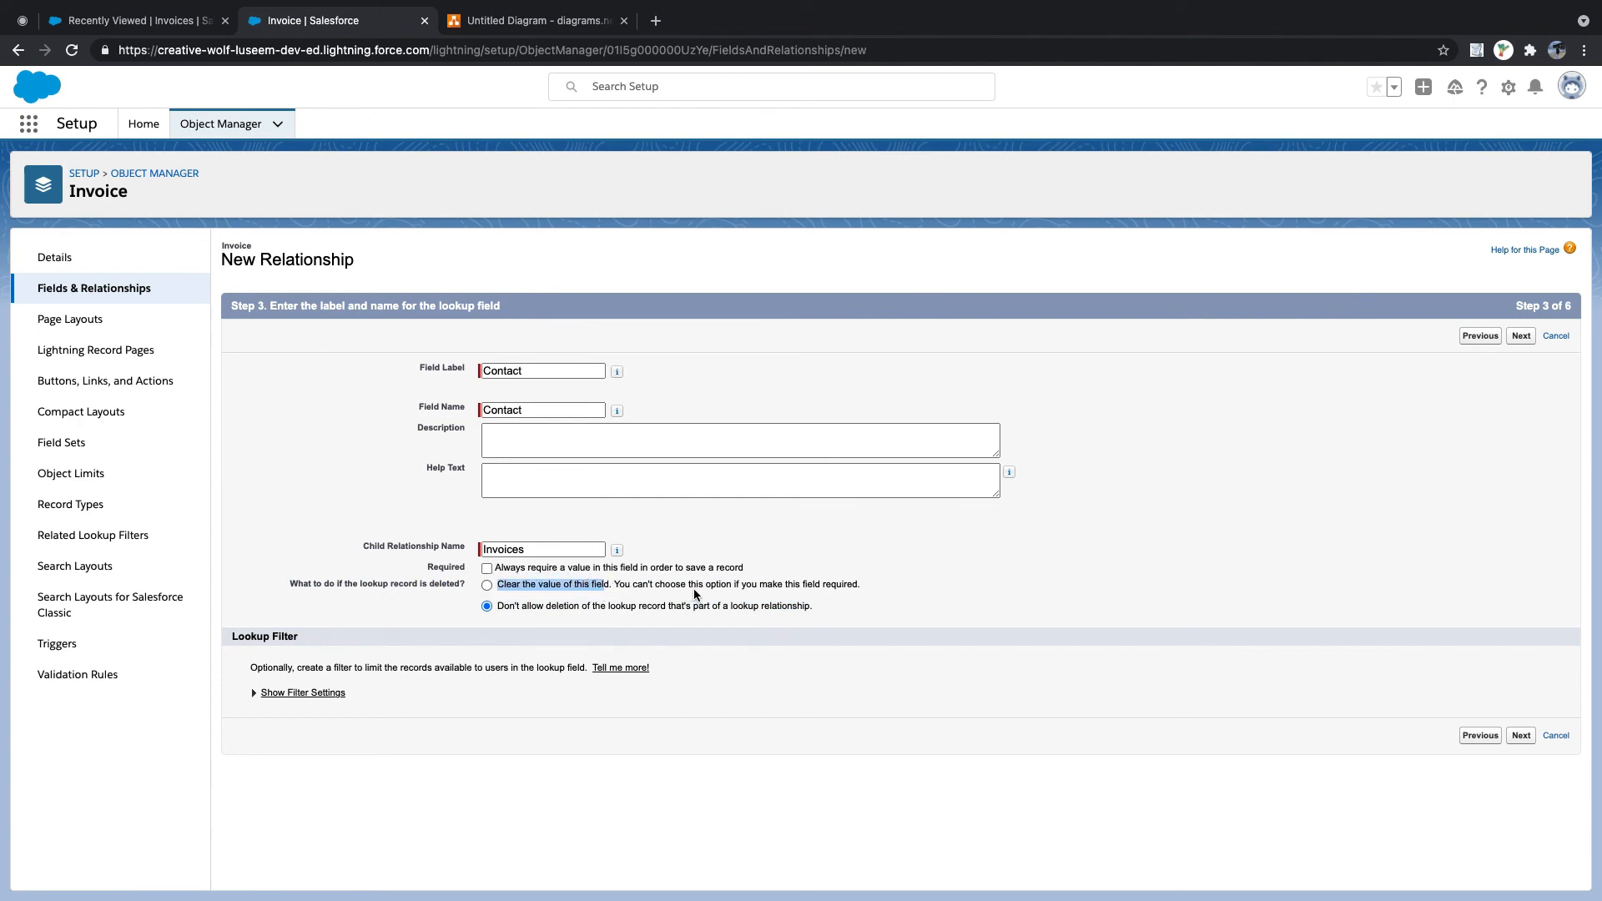
left_click(488, 586)
- Review the Contacts list against both lookup deletion options, highlighting each option's wording
left_click(136, 22)
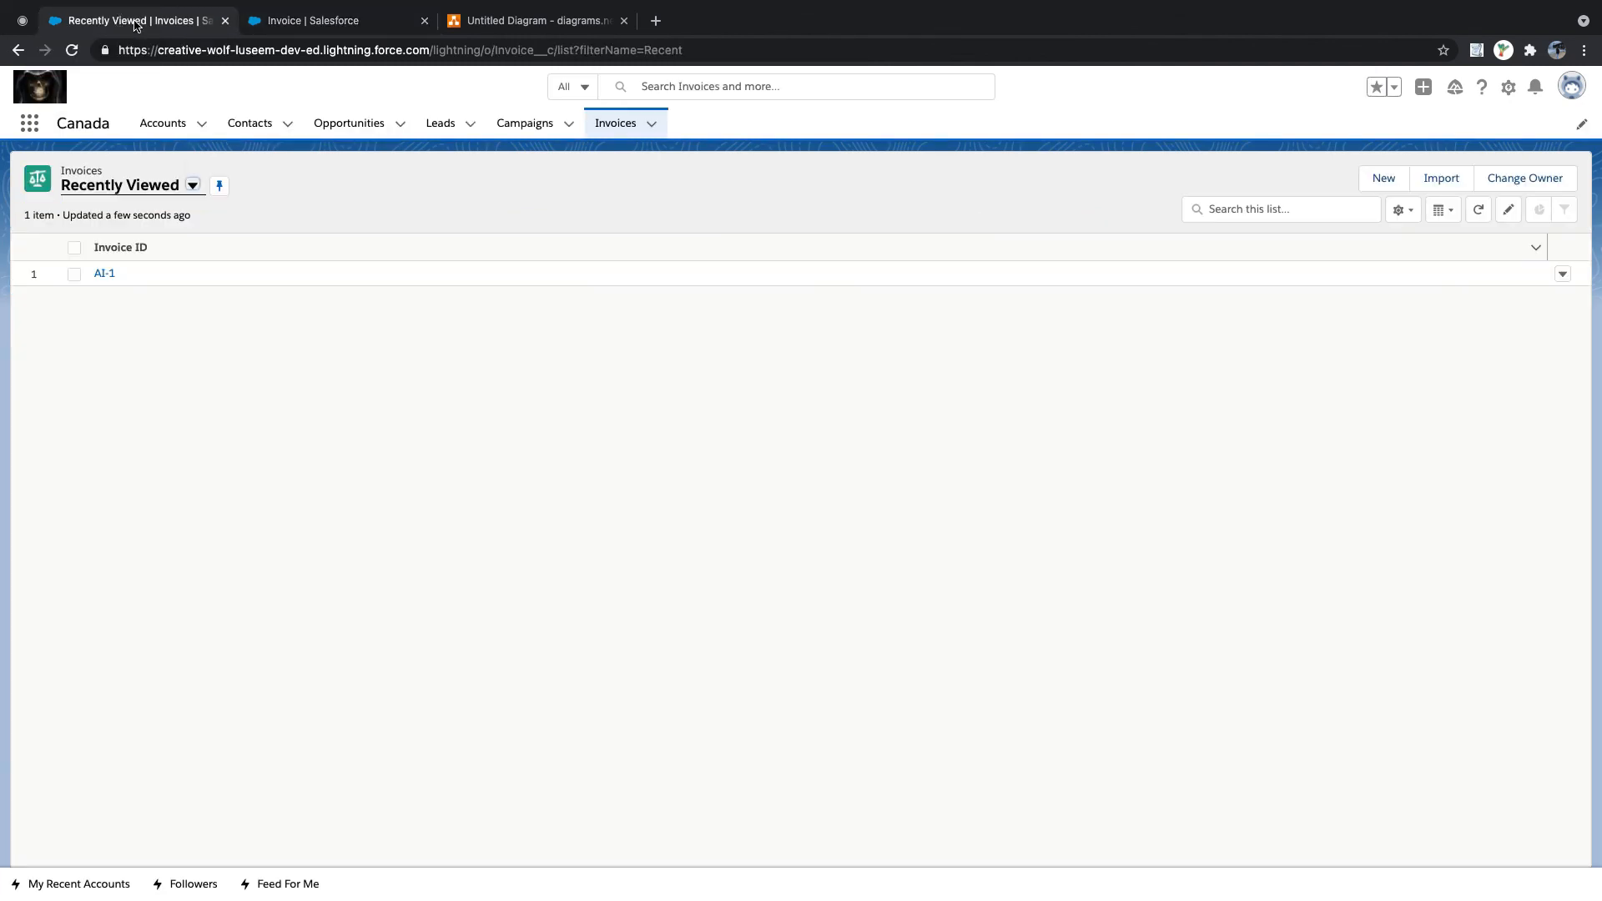
left_click(254, 122)
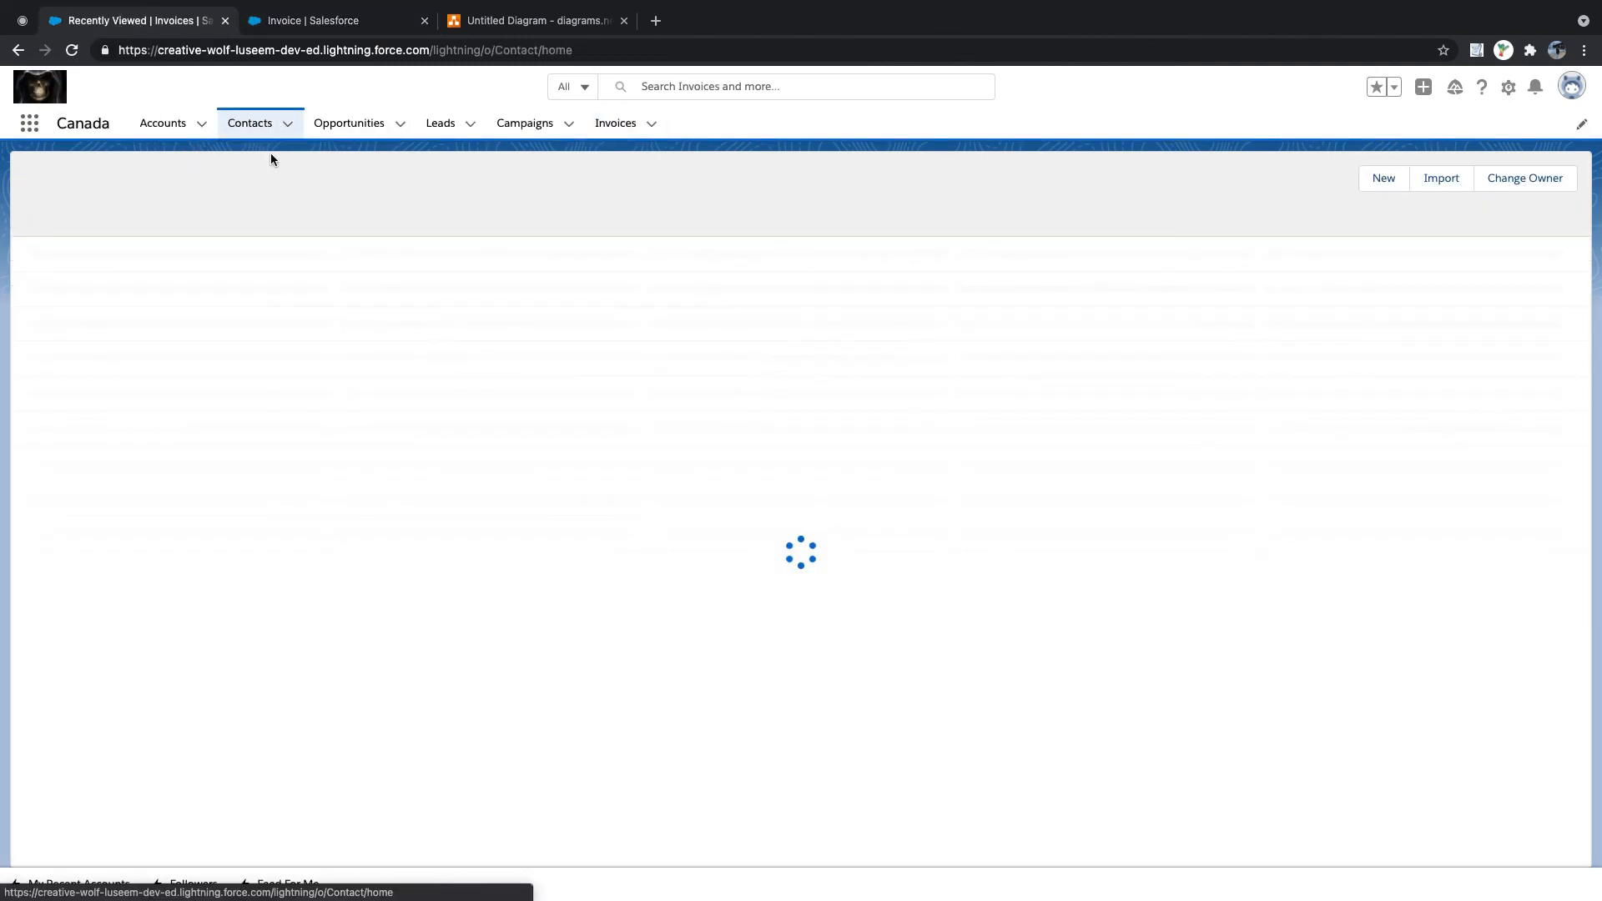
left_click(307, 22)
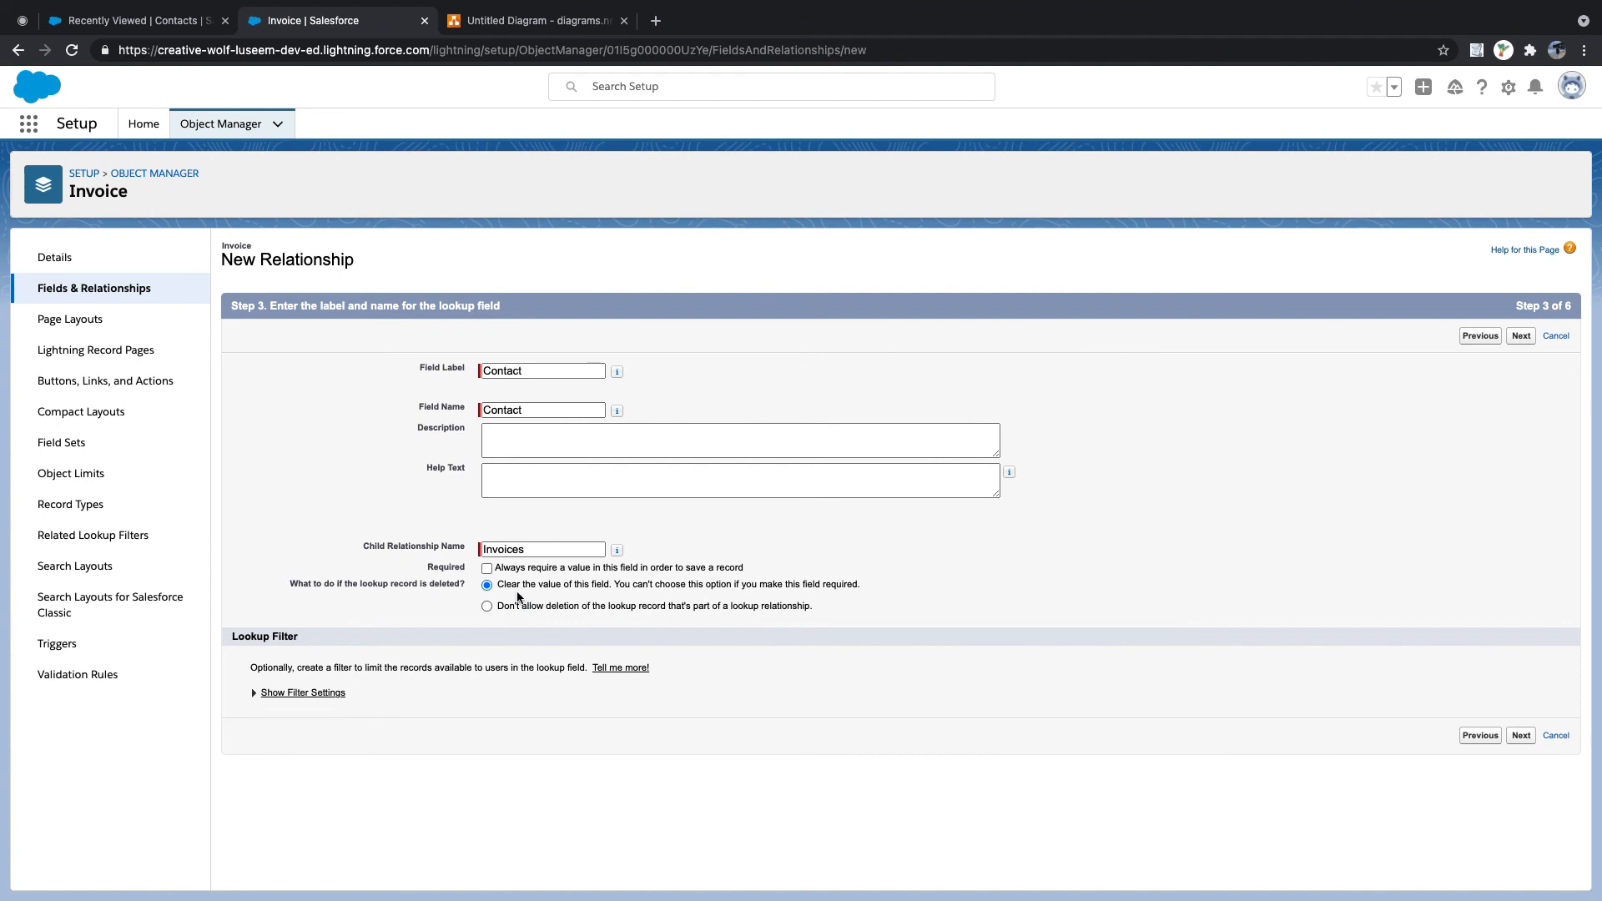
left_click_drag(497, 589, 608, 589)
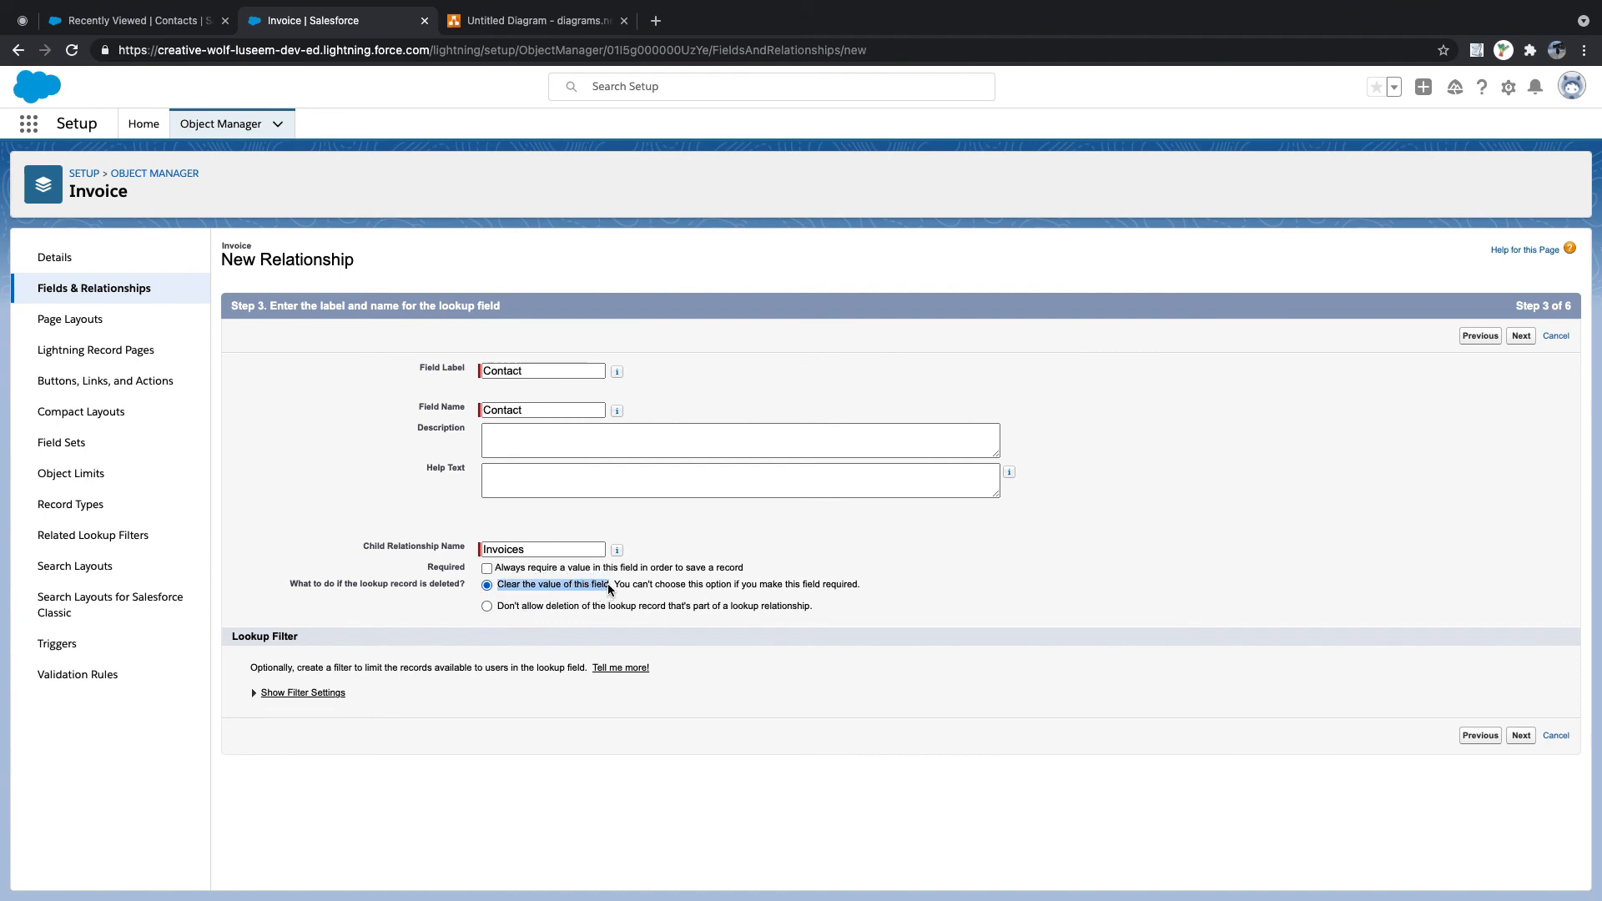
left_click_drag(503, 606, 688, 609)
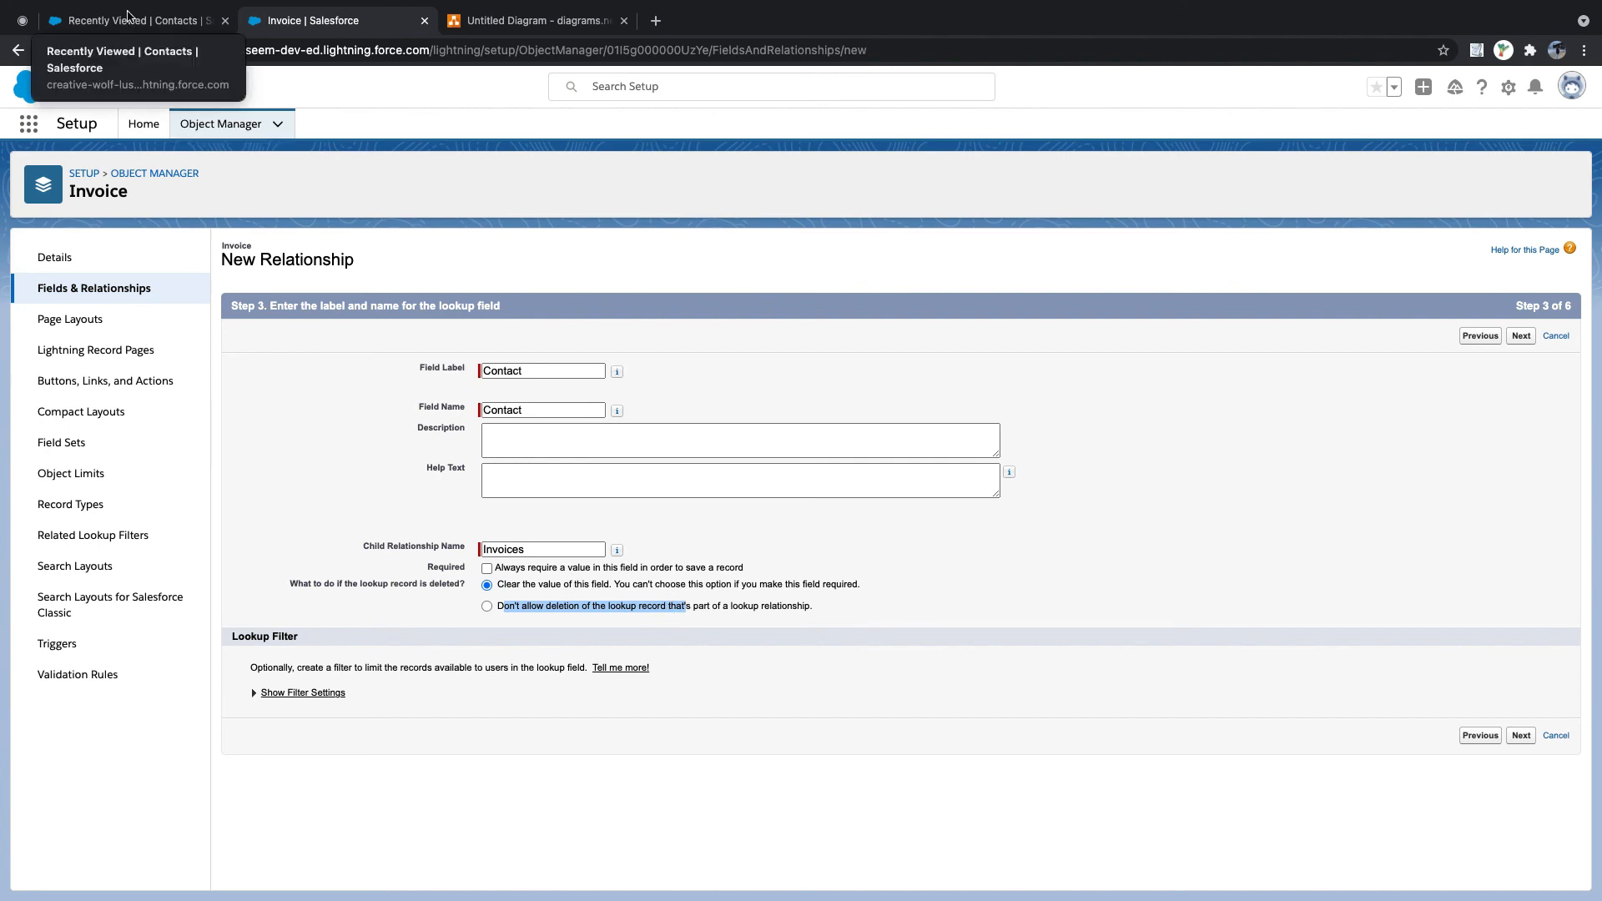
left_click(133, 20)
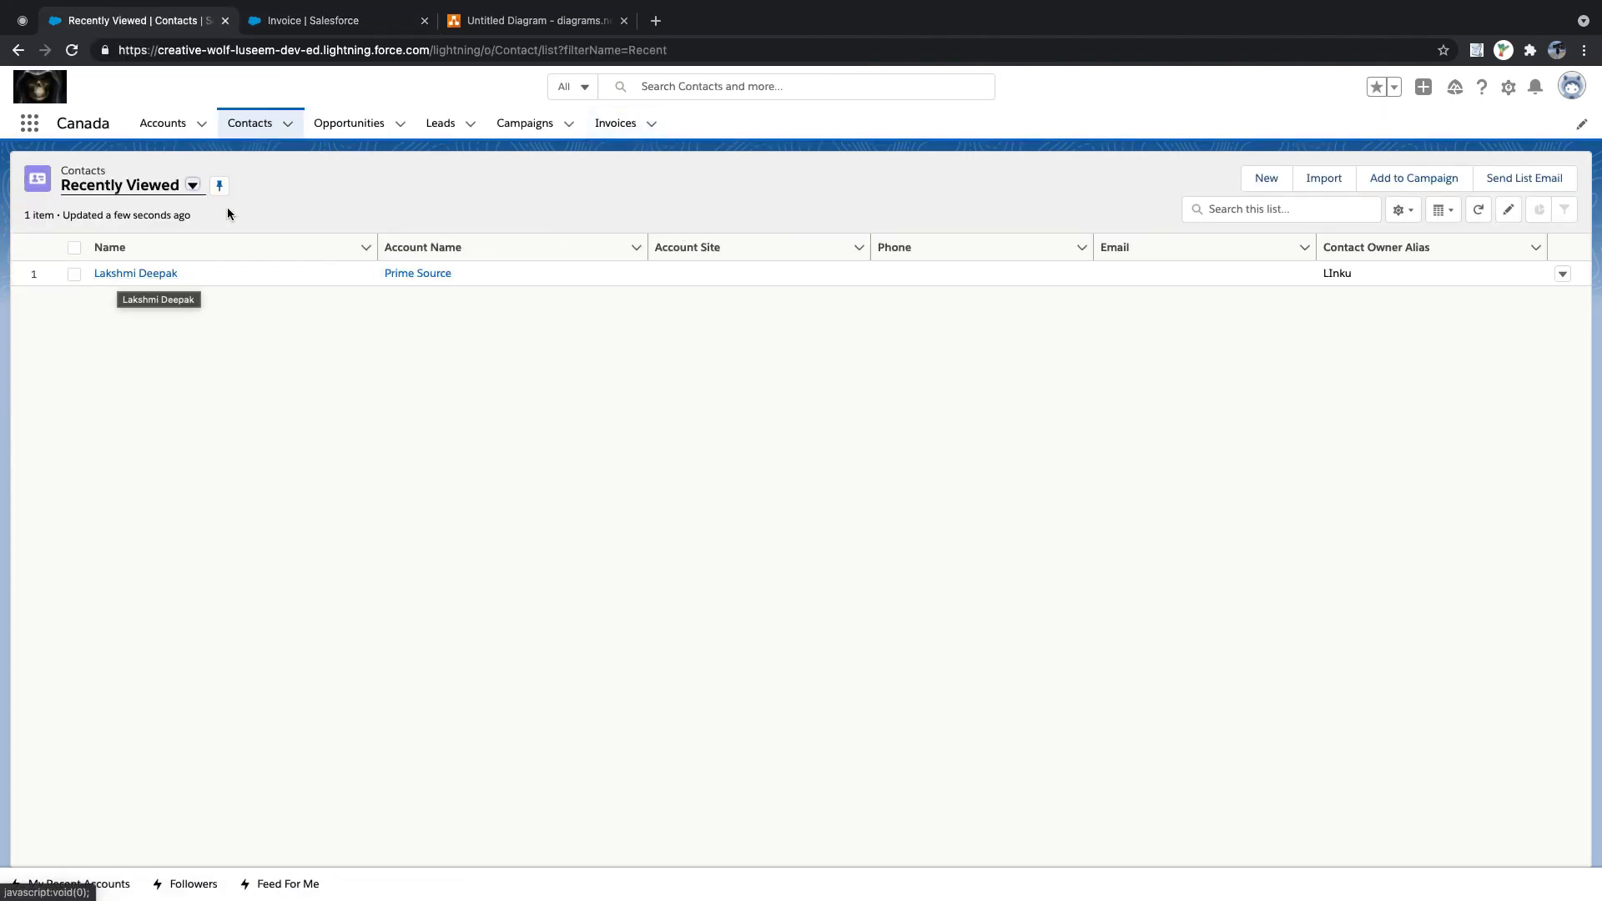
- Set the Contact lookup field to disallow deletion of a lookup record that is part of the relationship
left_click(292, 20)
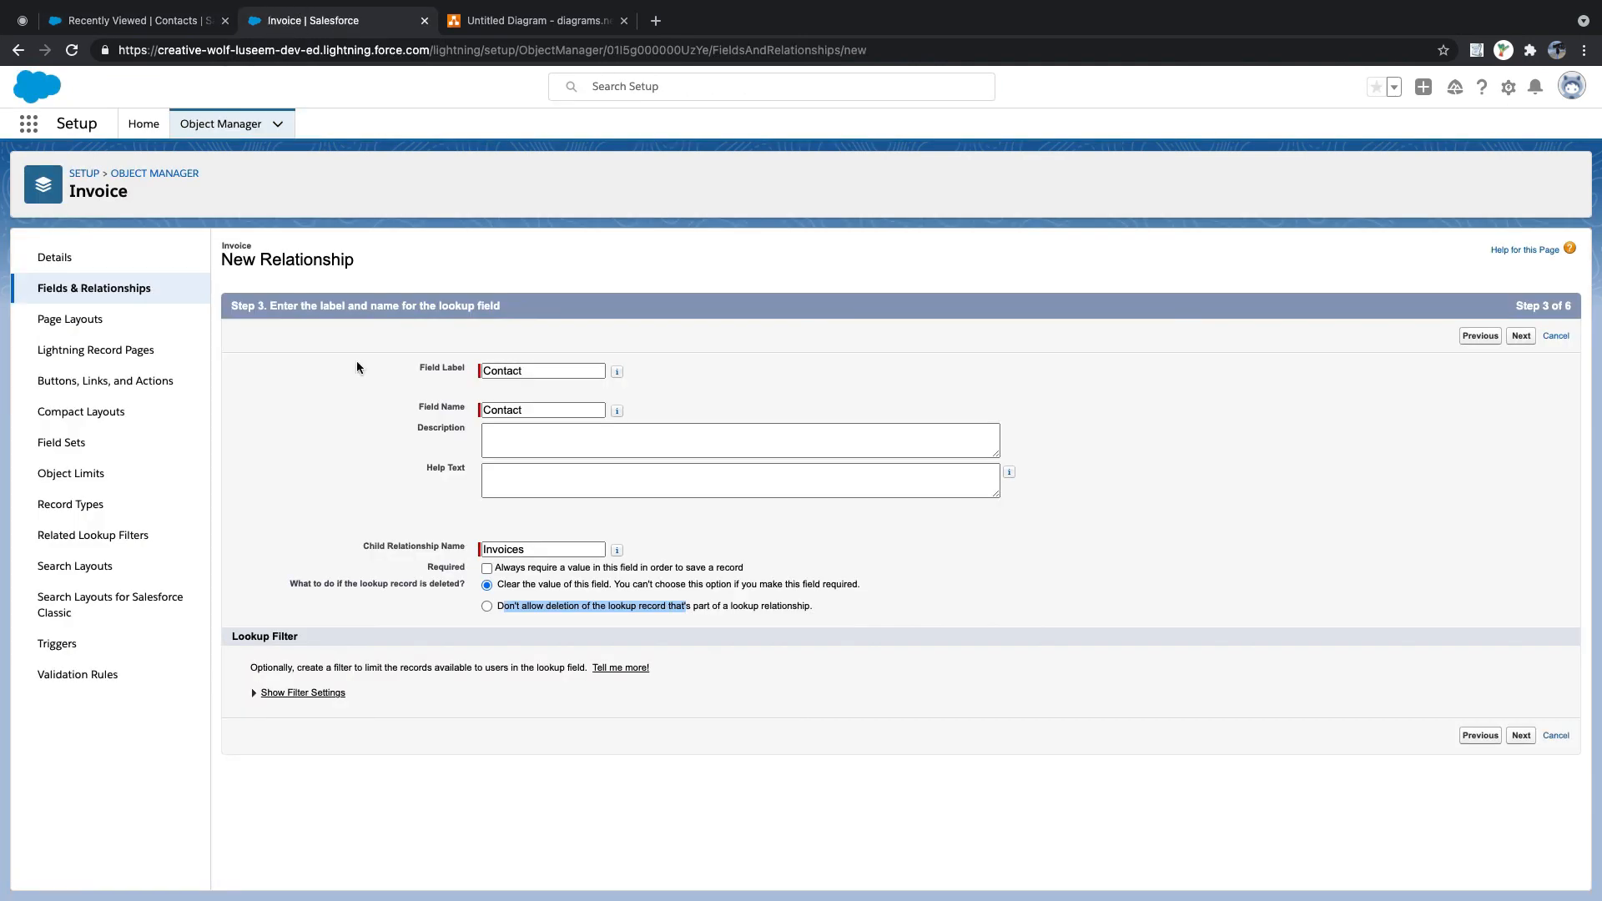
left_click(486, 608)
left_click(1521, 737)
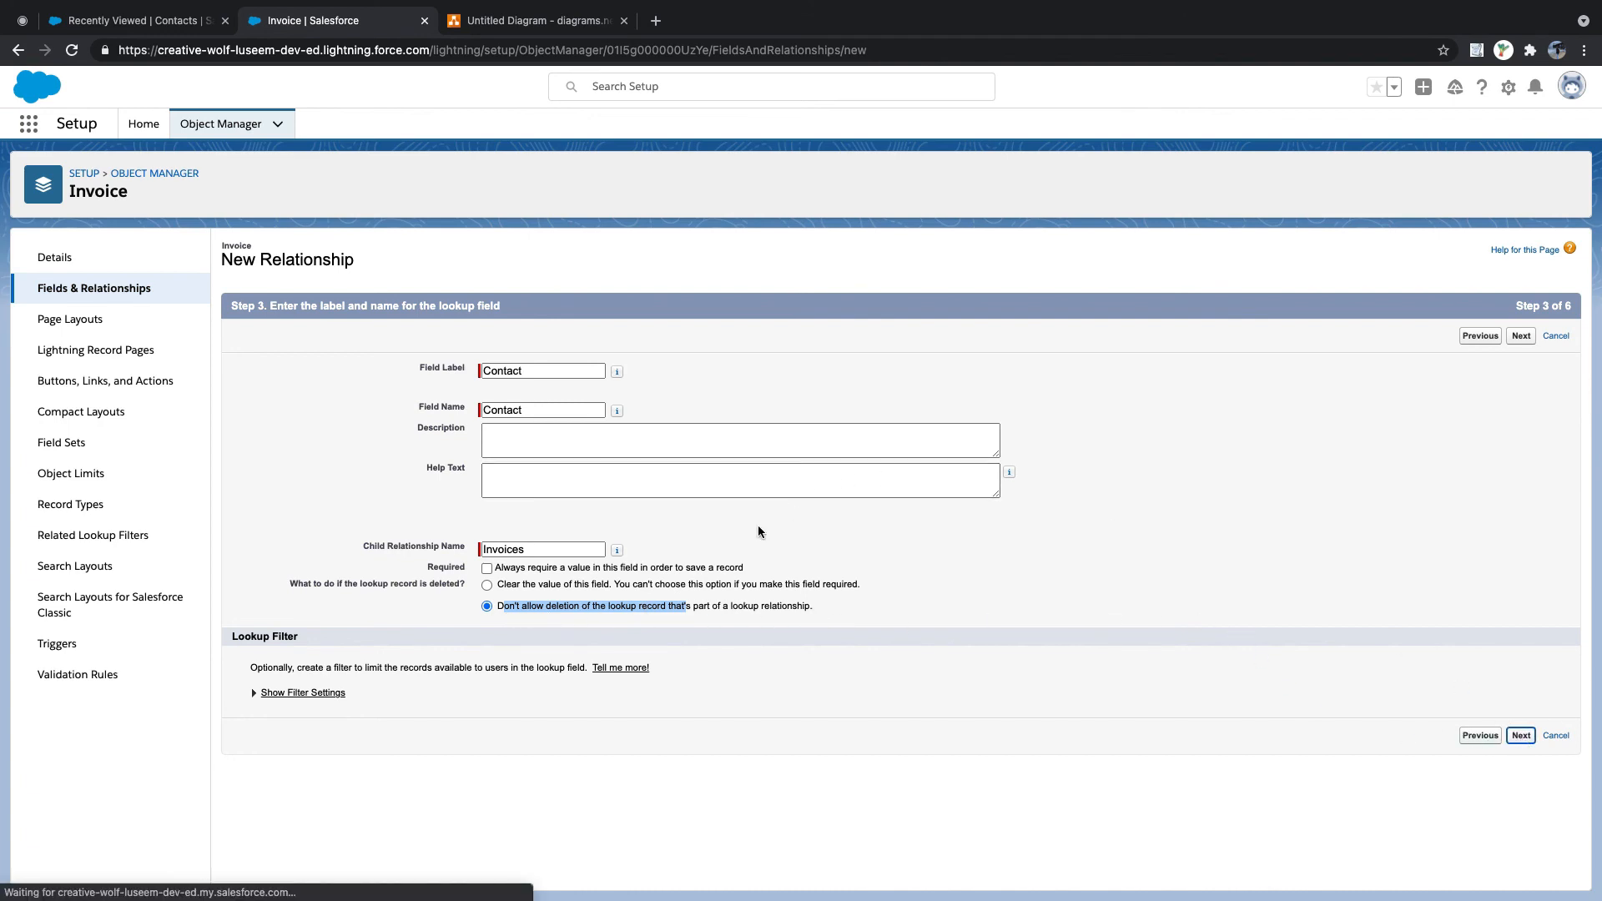
- Make the Contact field visible to all profiles, keep it on Invoice Layout with Invoices related lists on all contact layouts, and save
left_click(1101, 475)
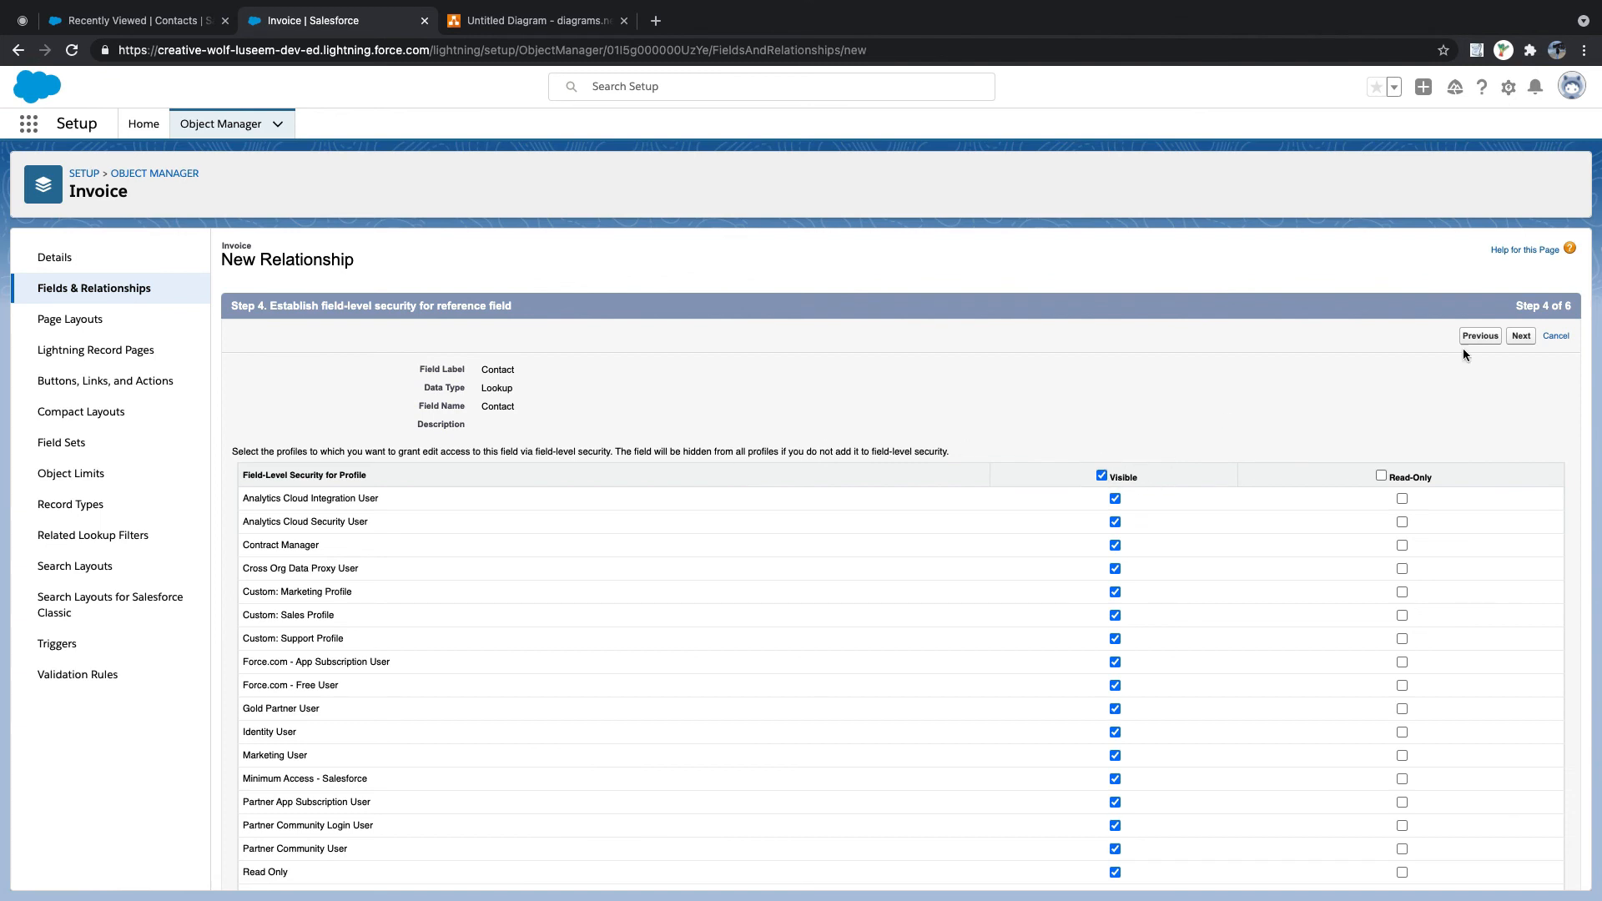
left_click(1521, 336)
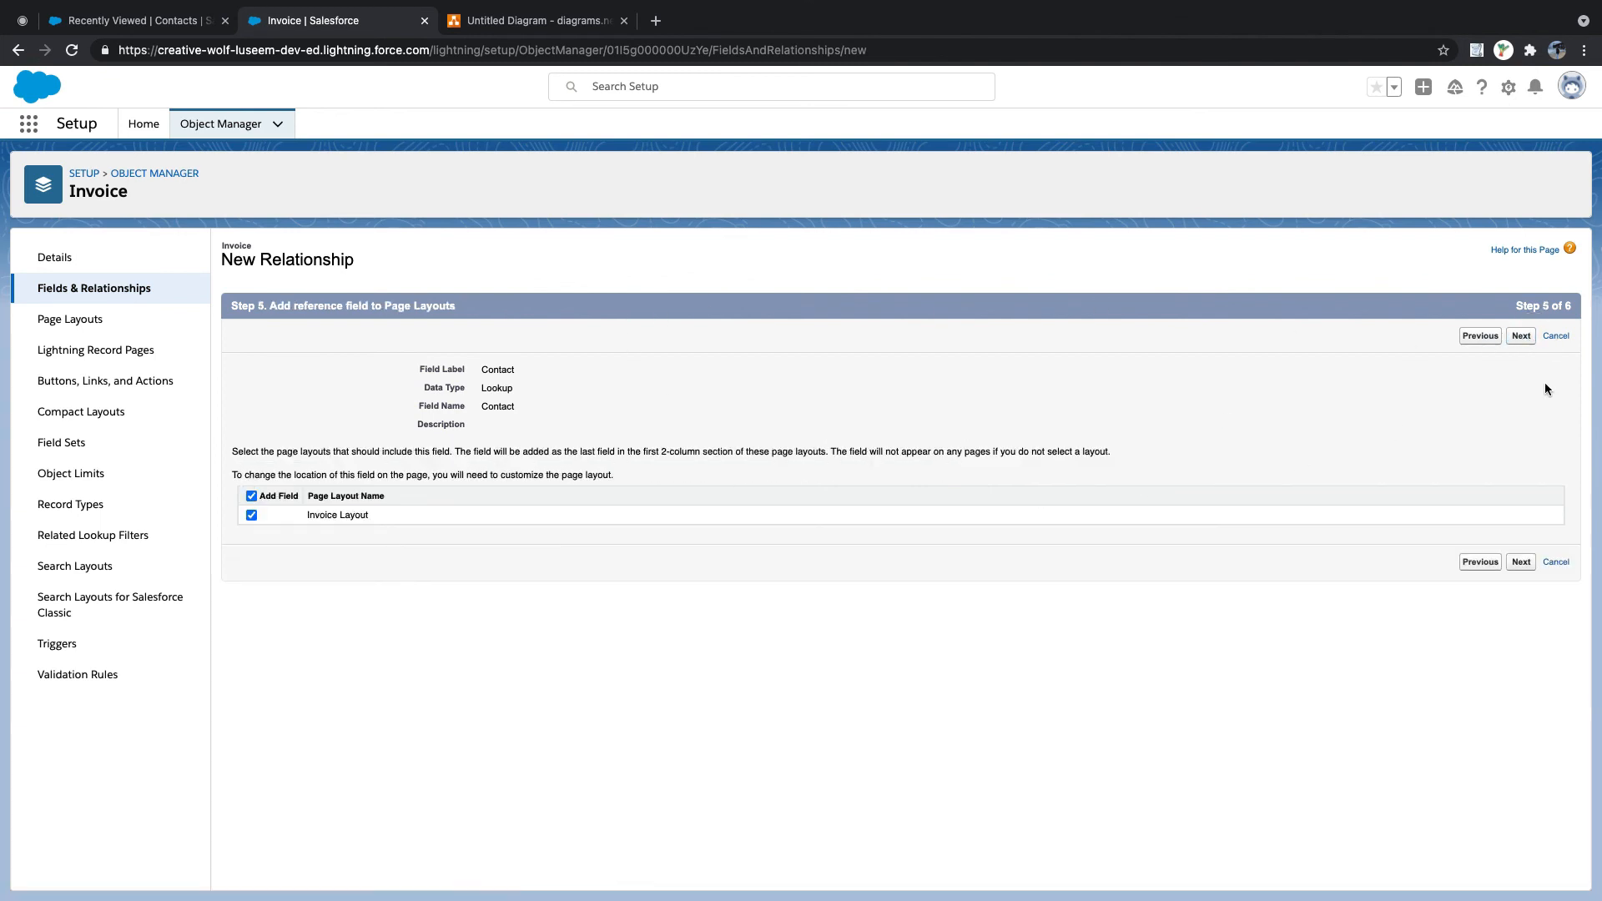
left_click(1525, 338)
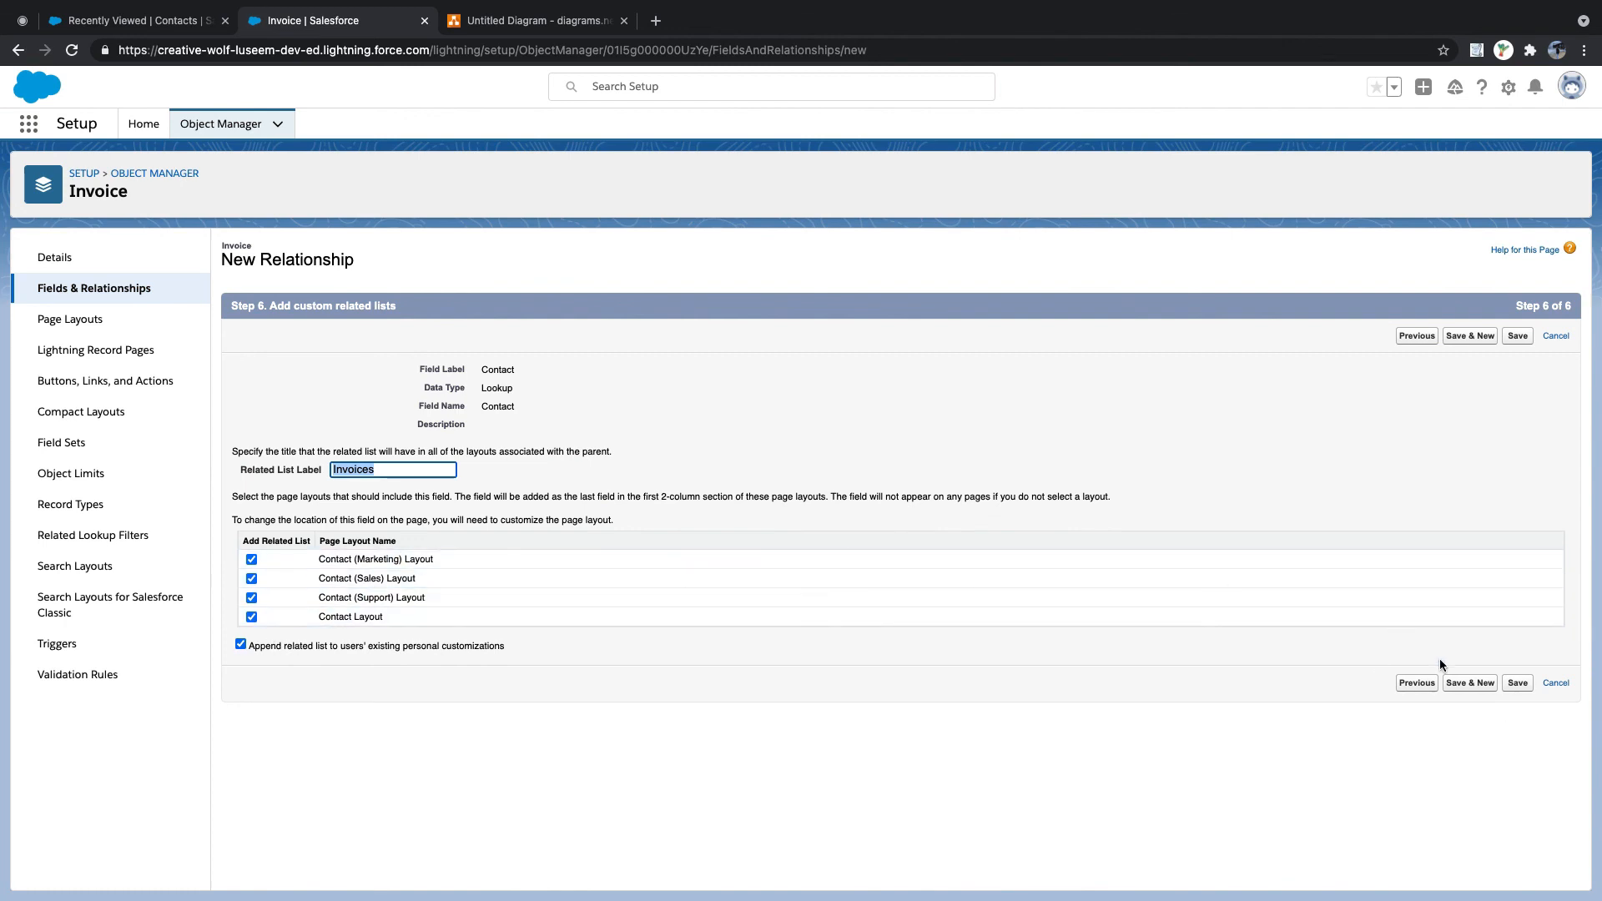
left_click(1518, 684)
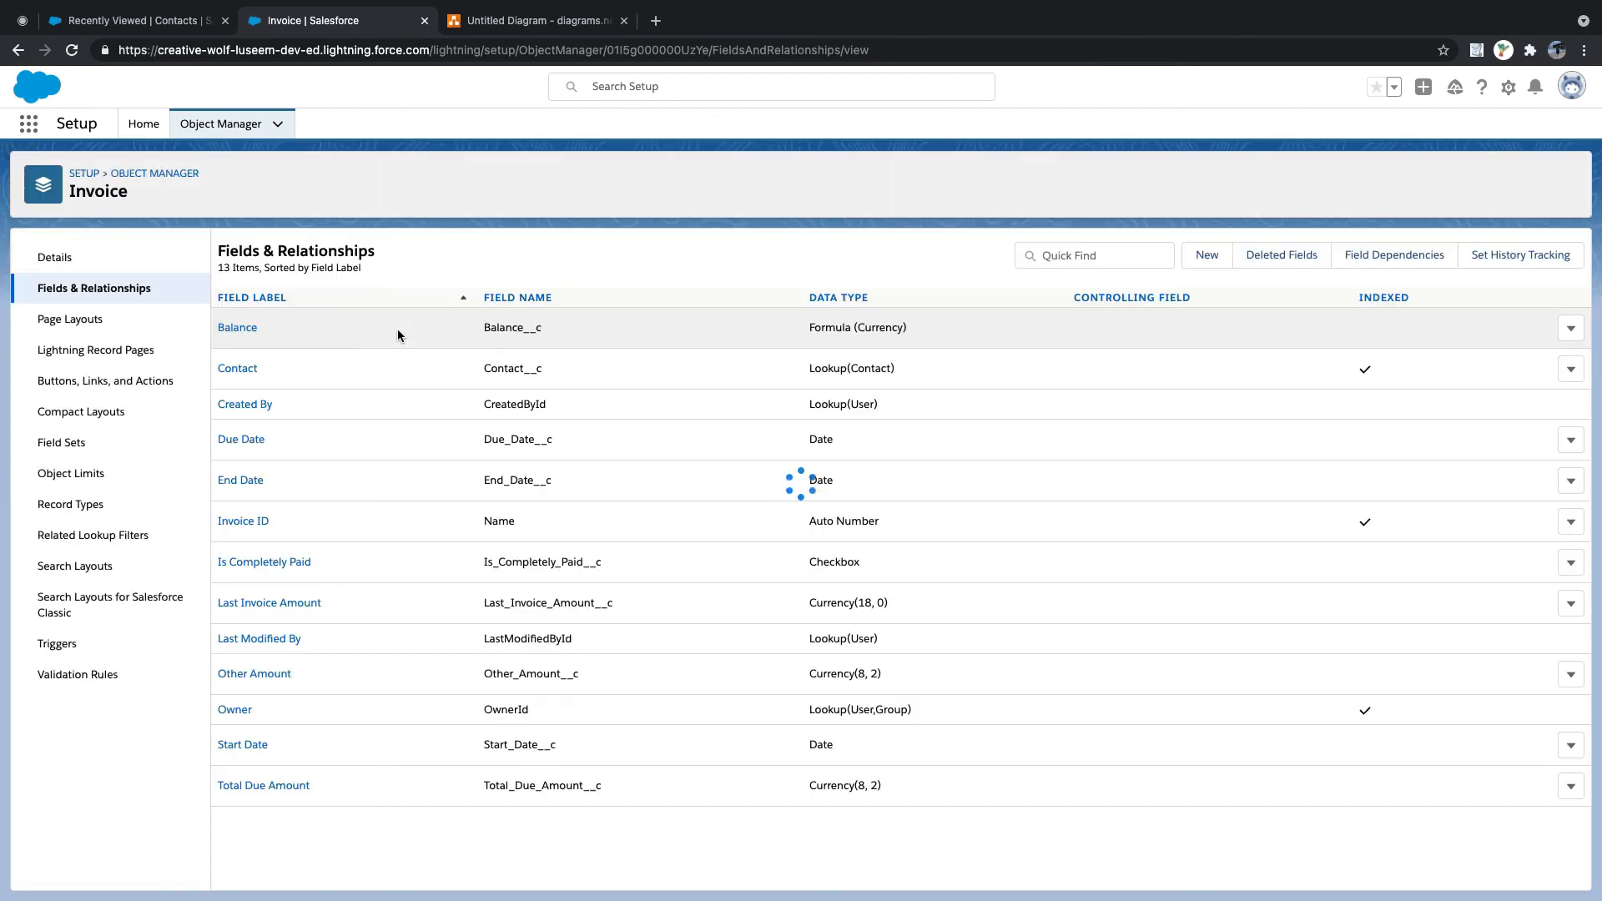
- Return to the Canada app and open the AI-1 record from the Invoices list
left_click(130, 20)
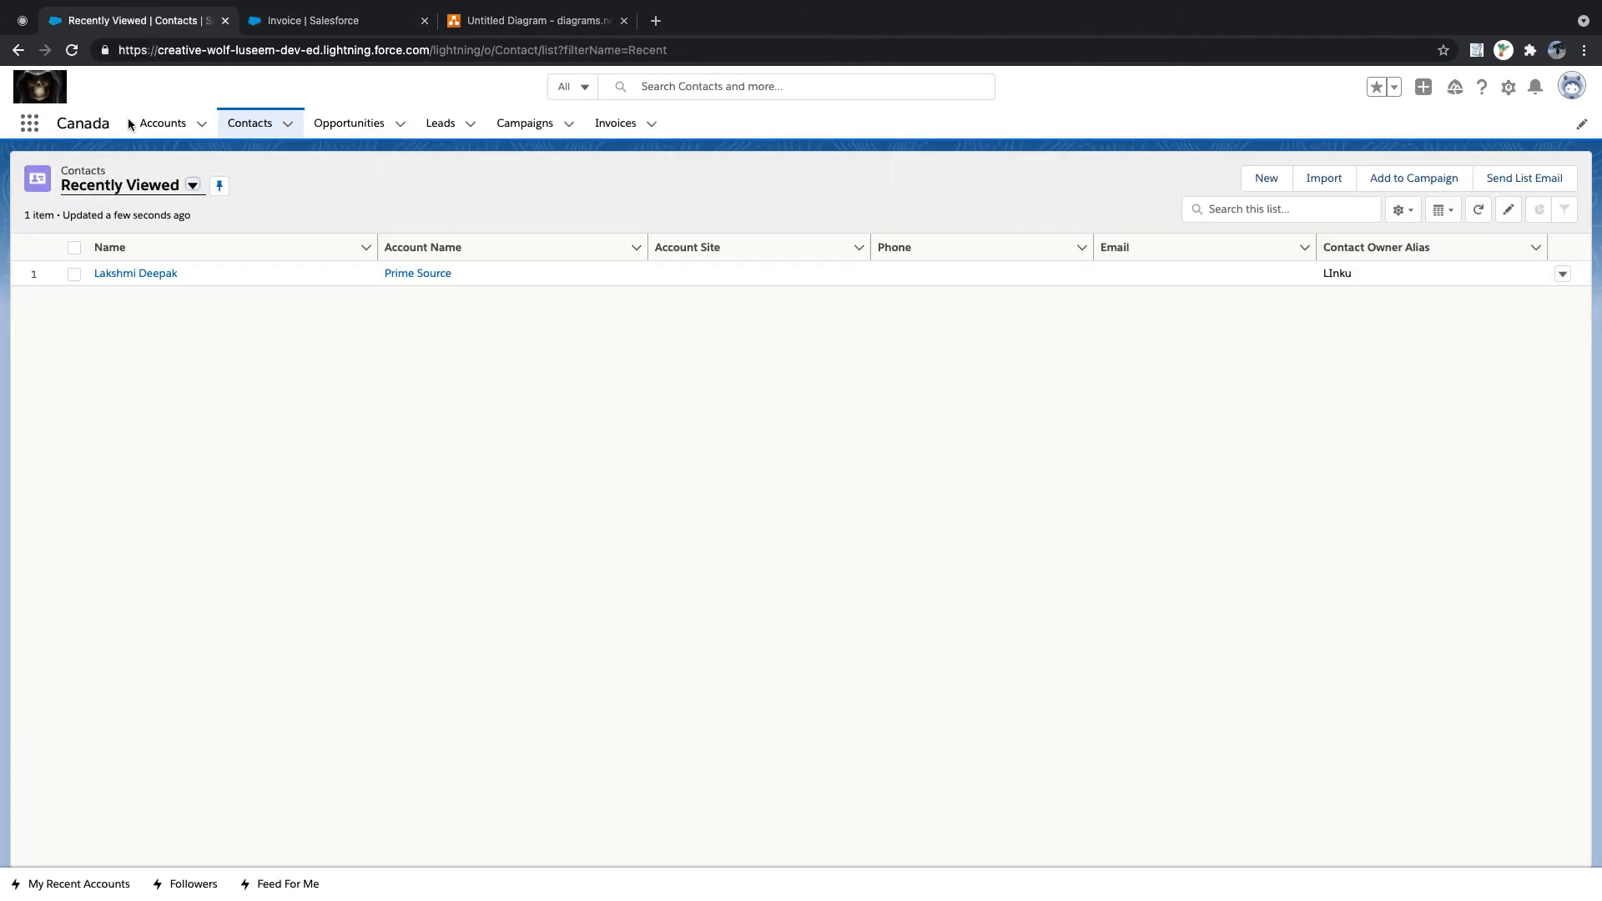
left_click(140, 275)
left_click(619, 123)
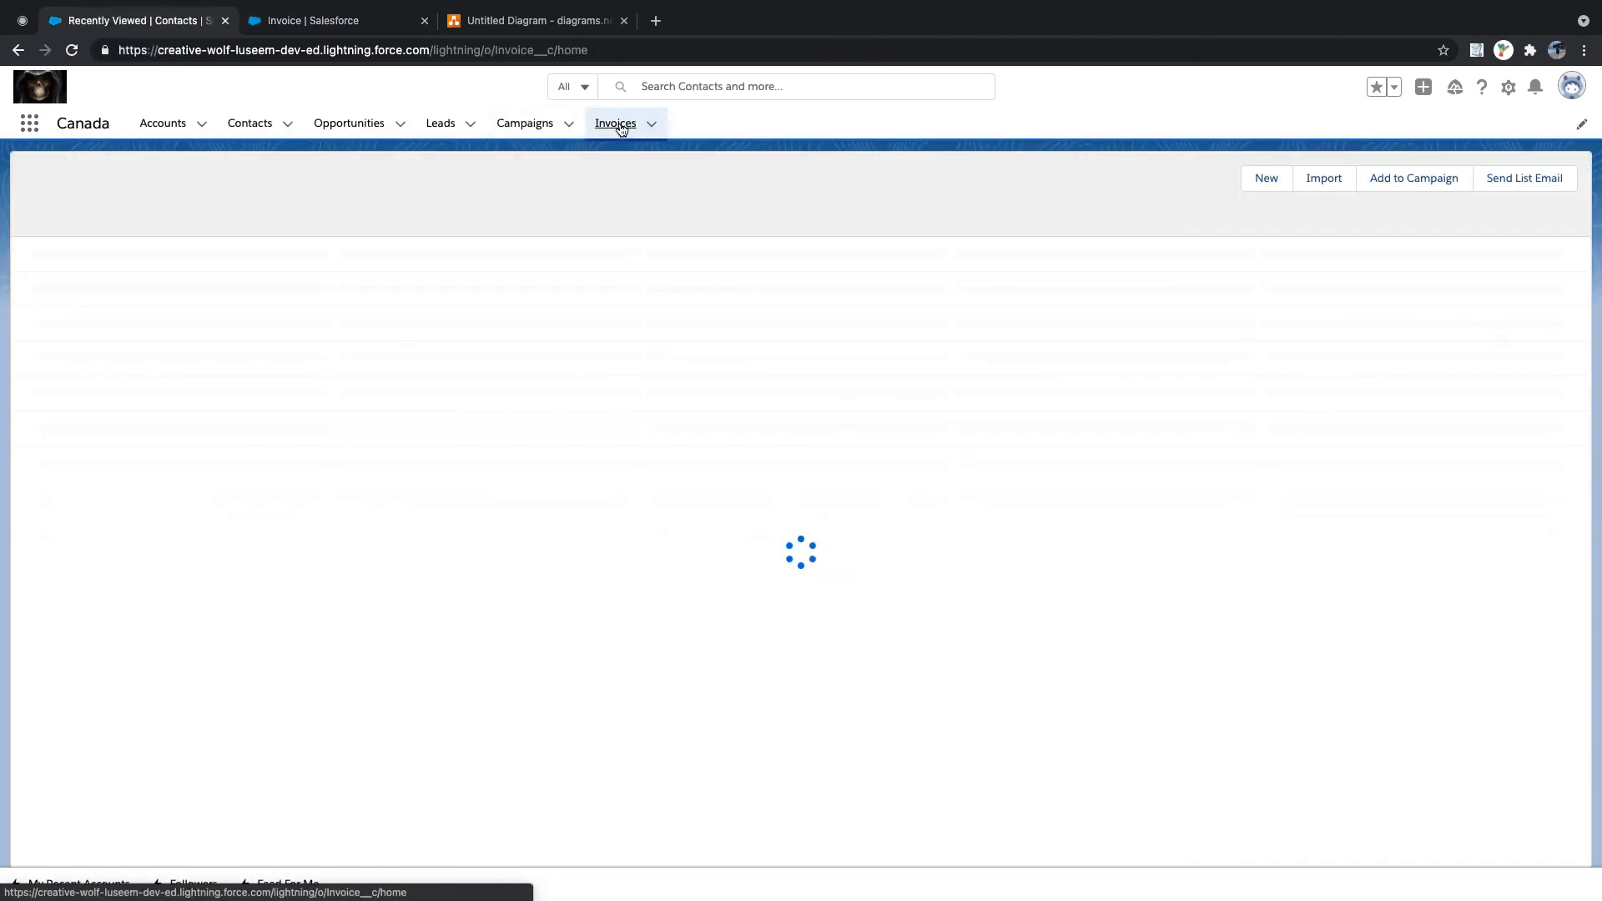
left_click(106, 276)
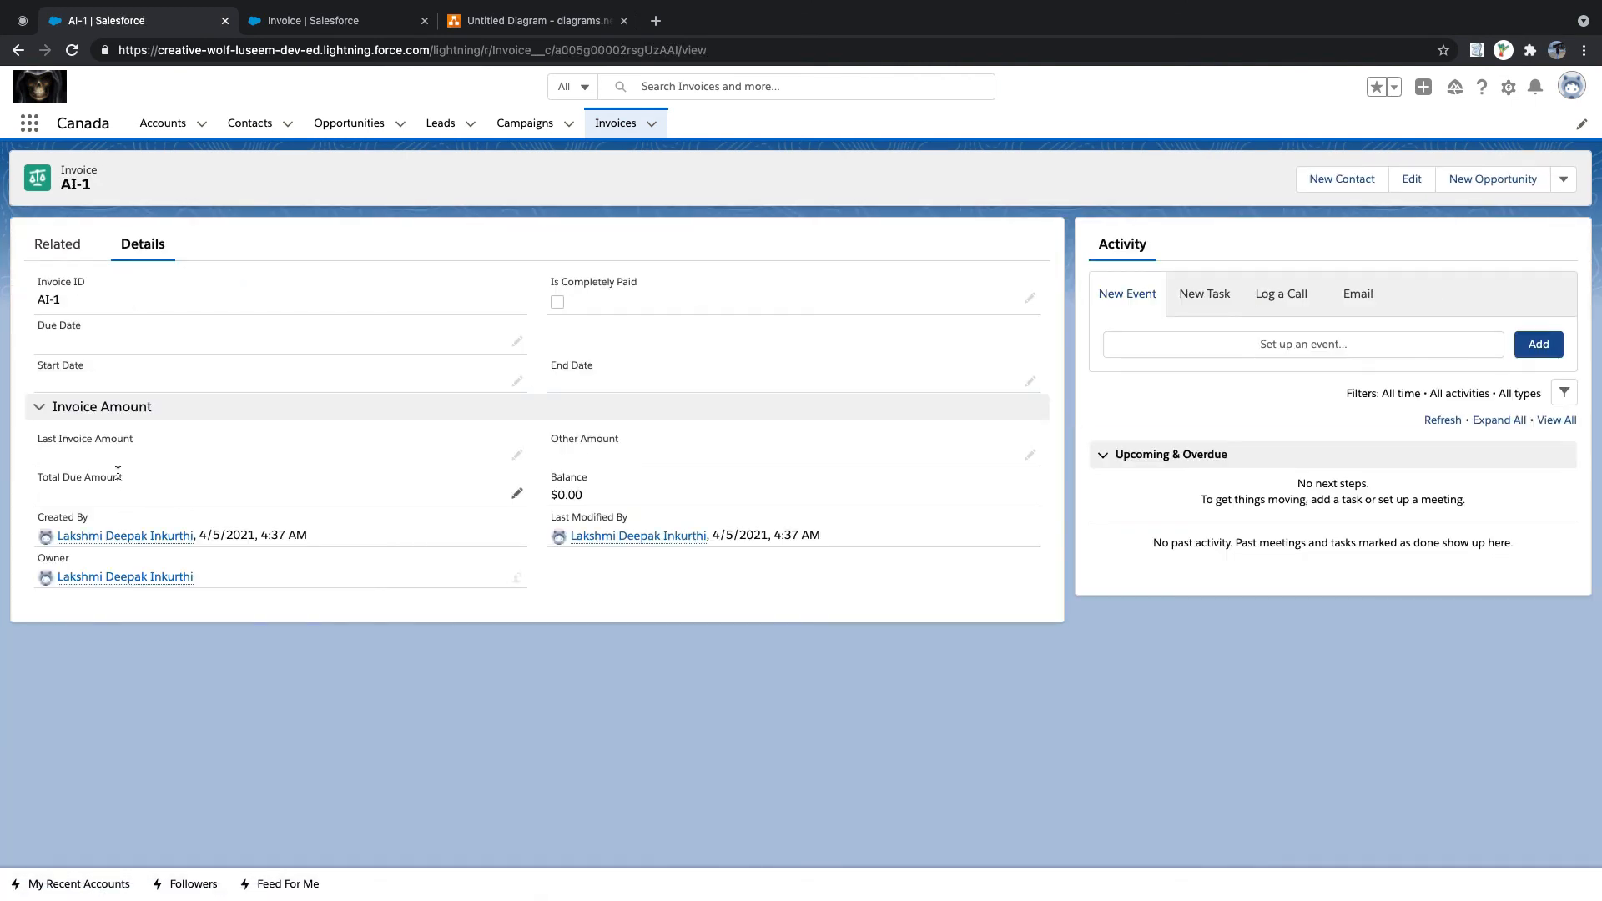
- Empty the browser cache and hard reload the AI-1 page using the developer tools, and close the tools
right_click(406, 645)
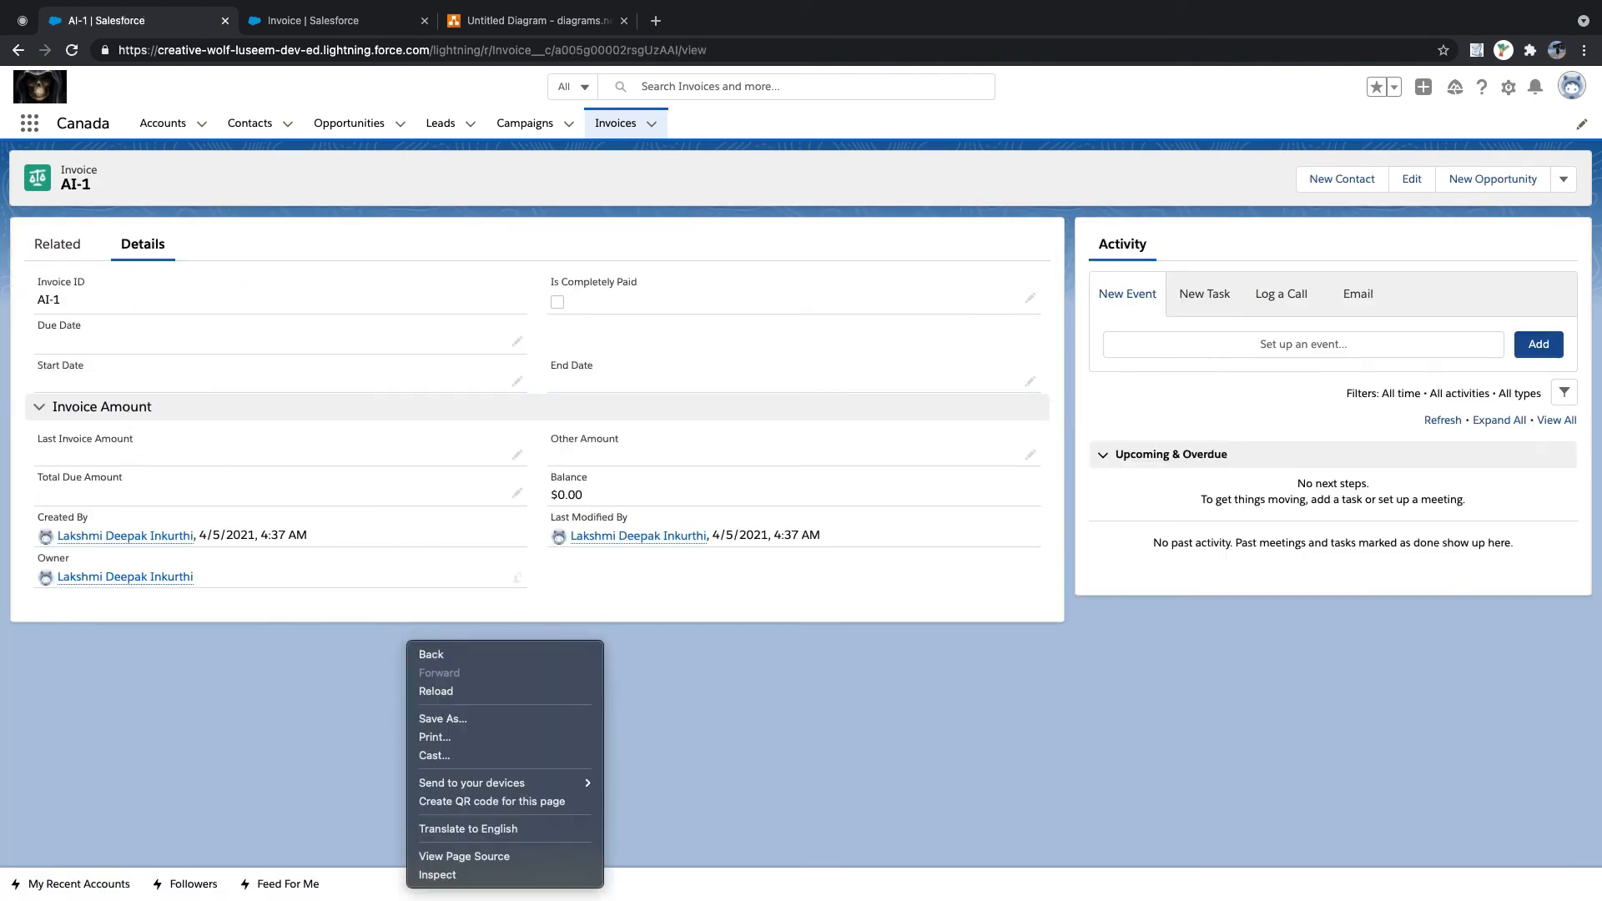
left_click(515, 874)
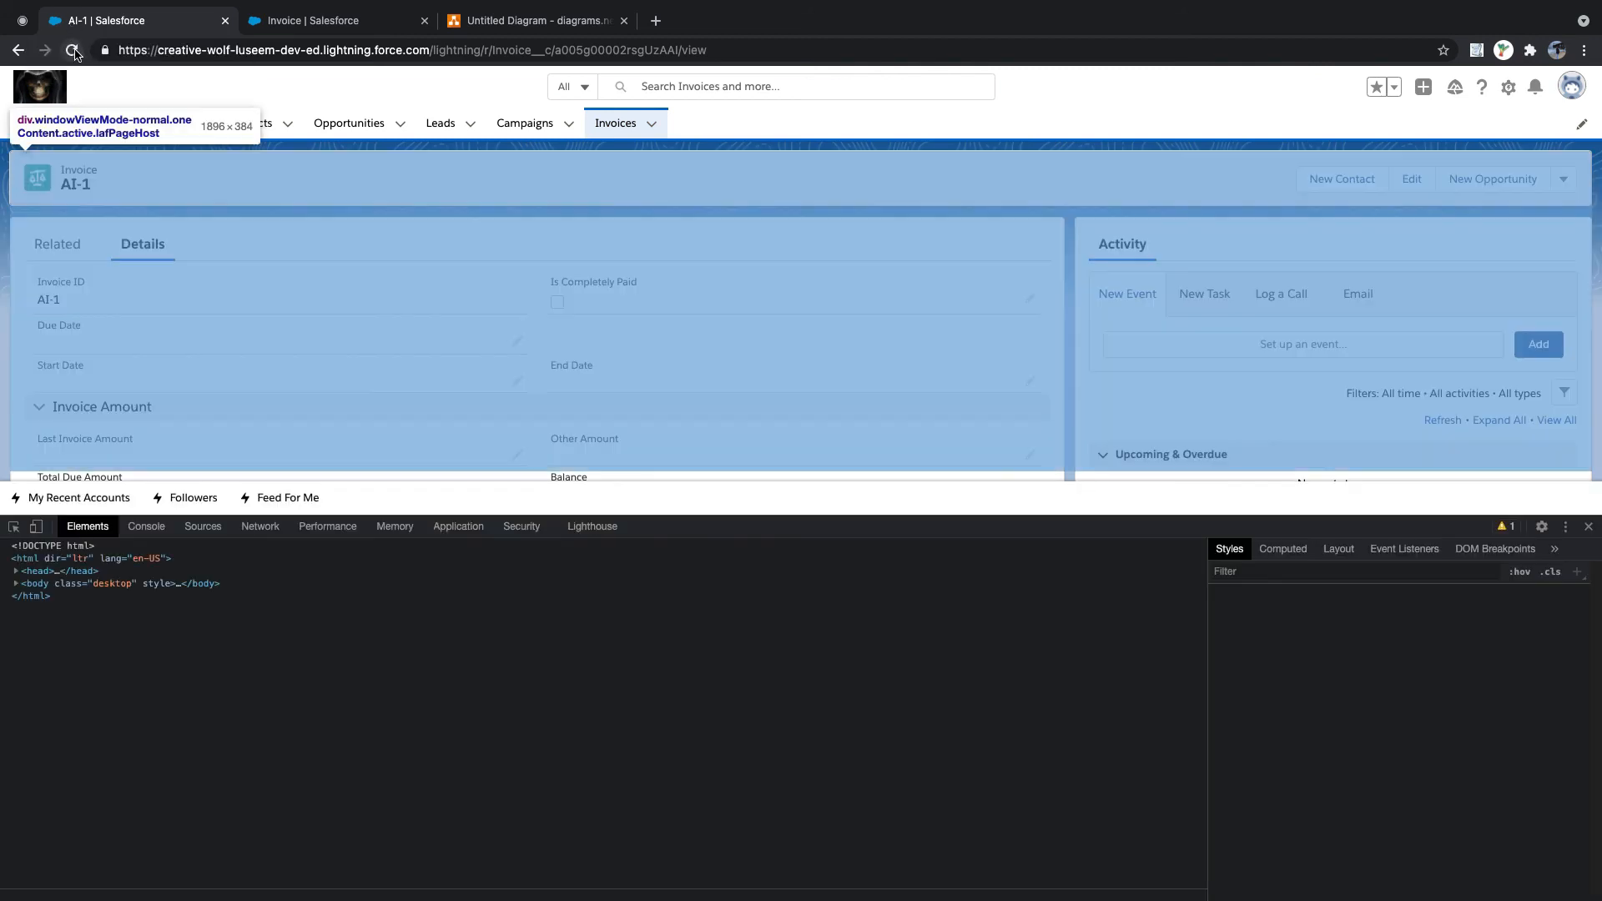
right_click(72, 50)
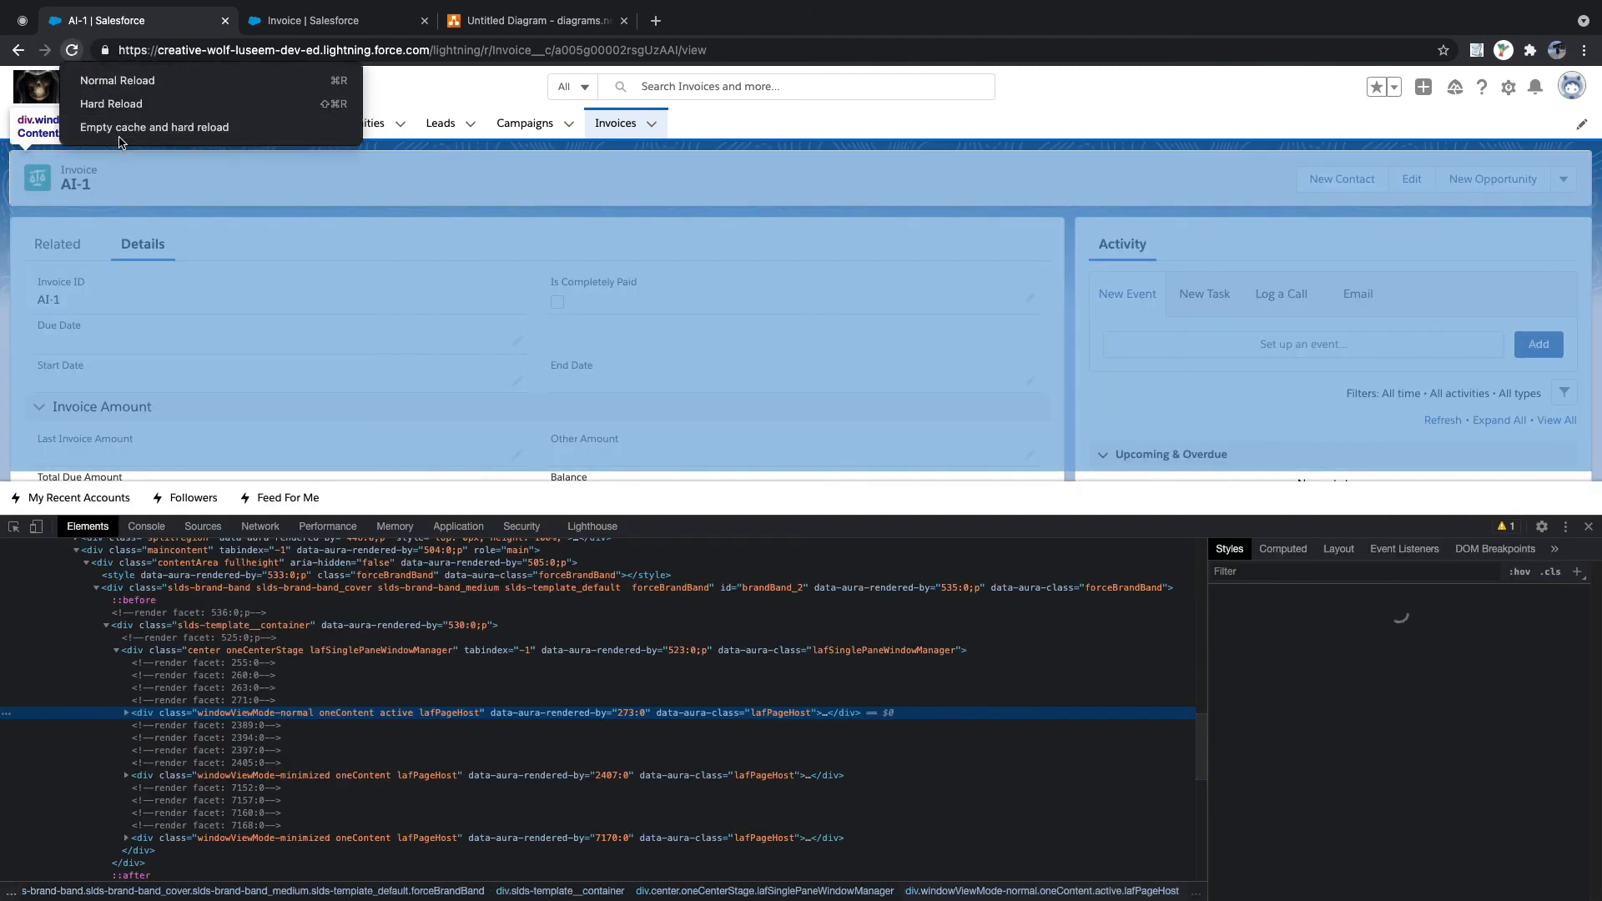
left_click(112, 128)
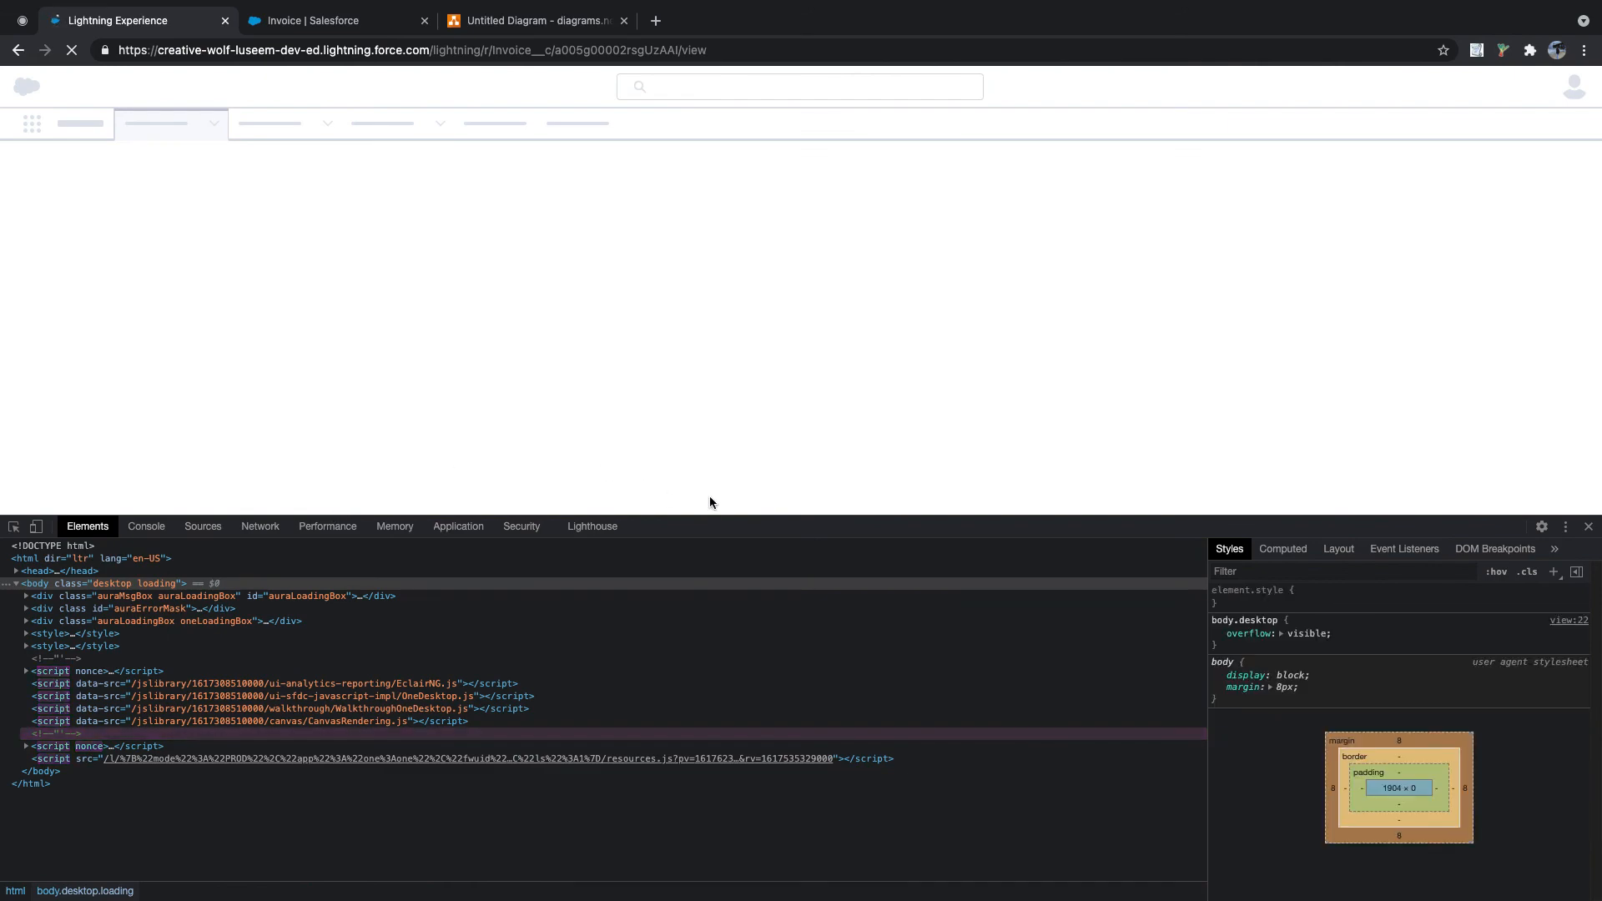
left_click_drag(710, 515, 726, 713)
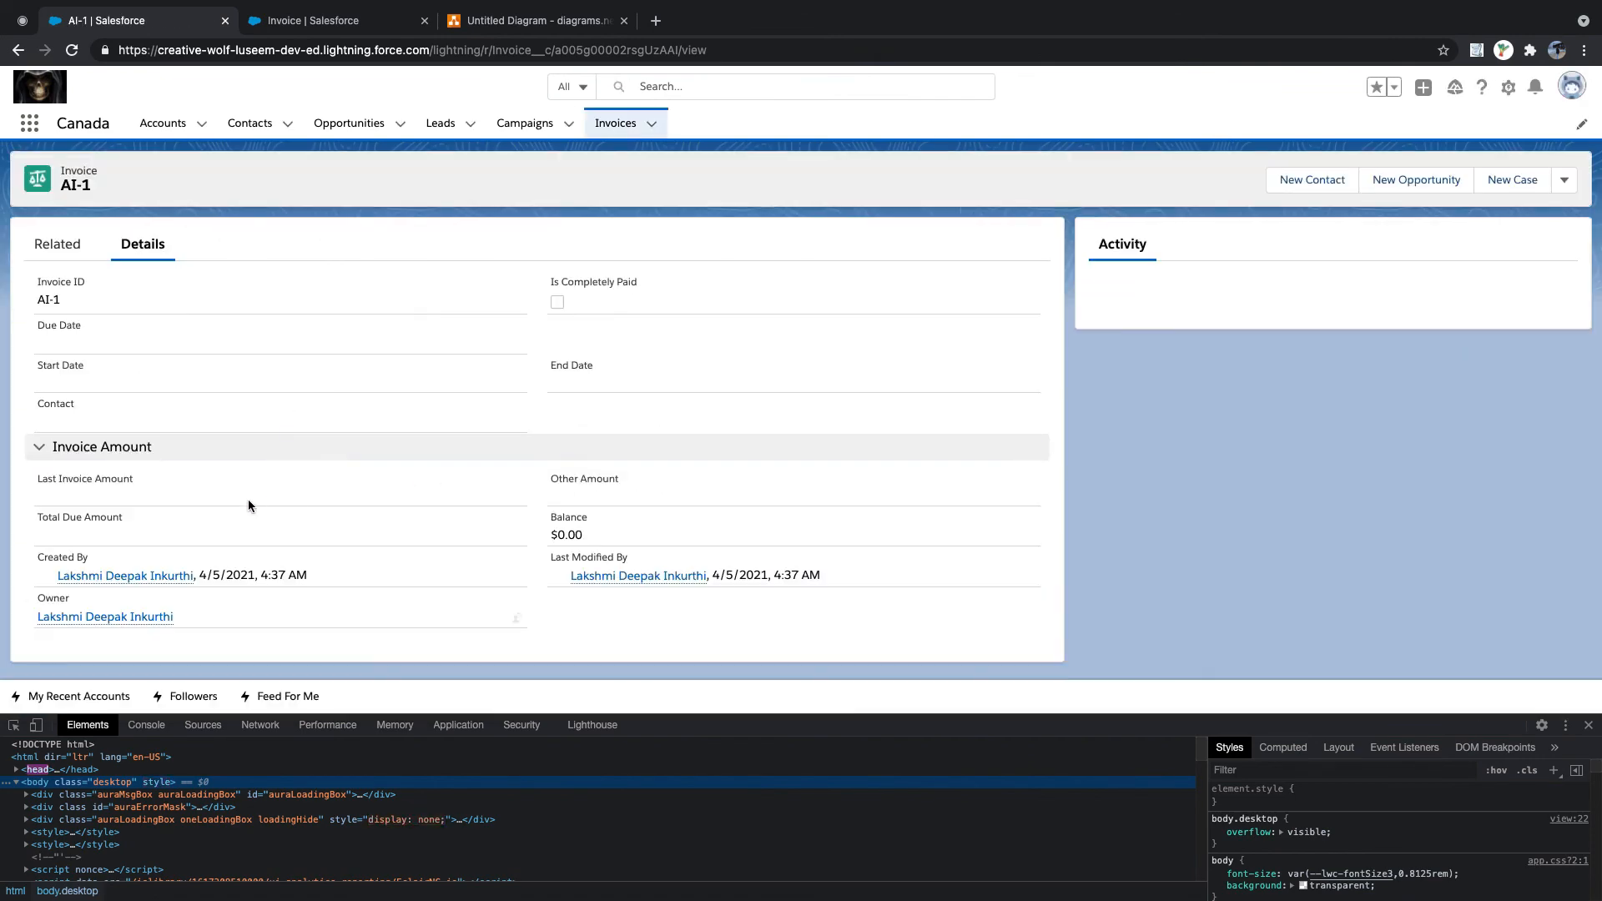
left_click(1589, 726)
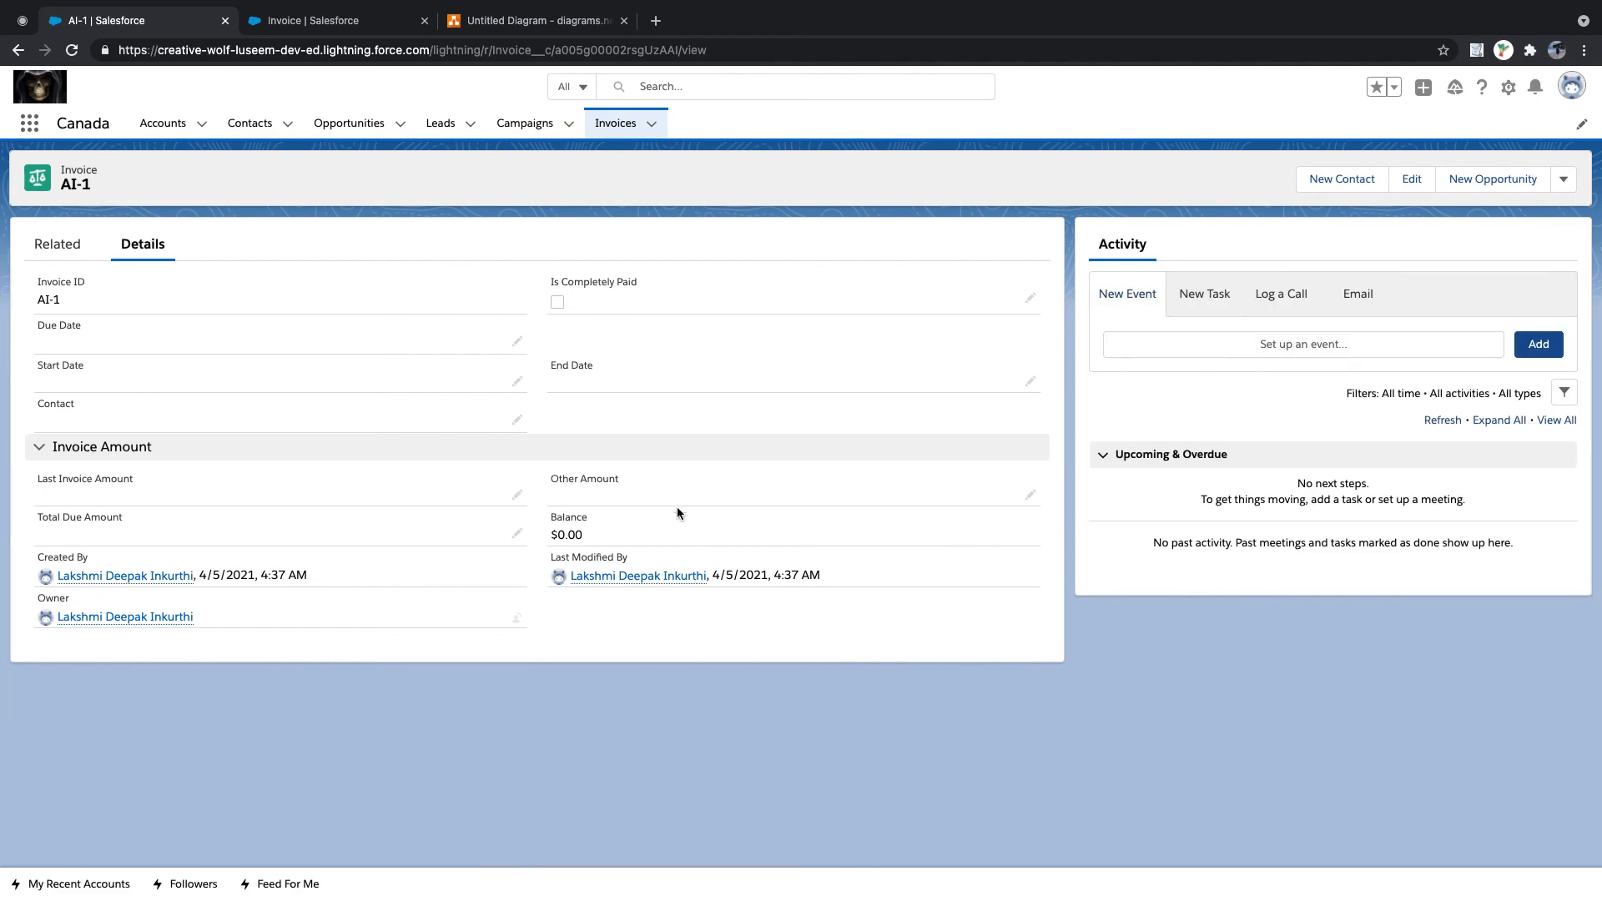
- Assign the existing Prime Source contact to the Contact field of invoice AI-1 and save the record
left_click(517, 422)
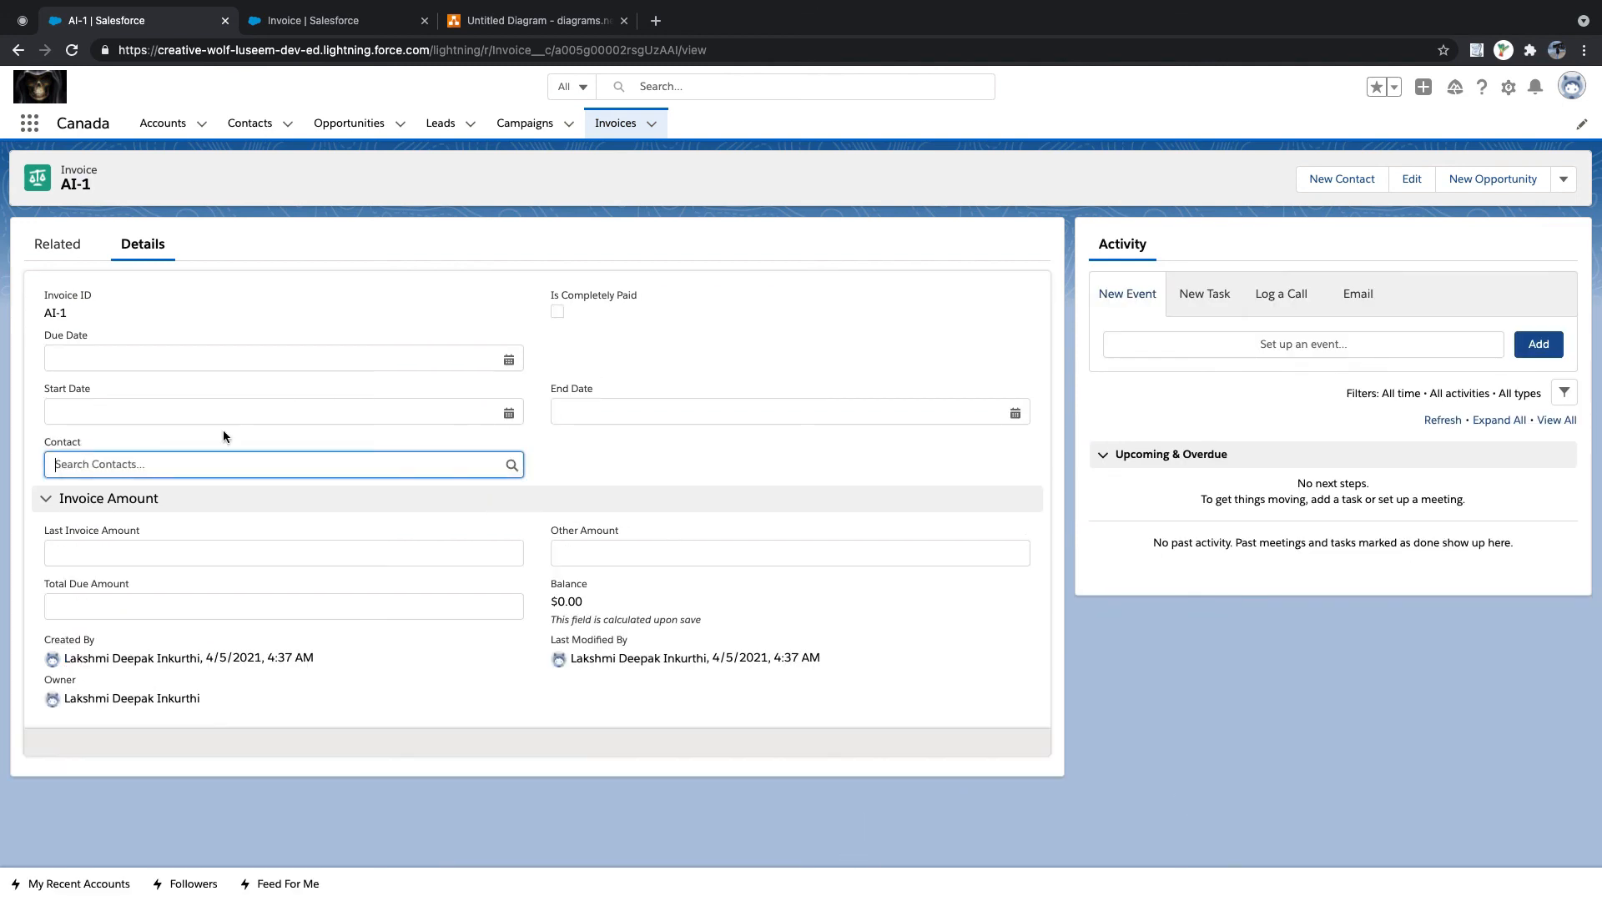
type("lakshmi")
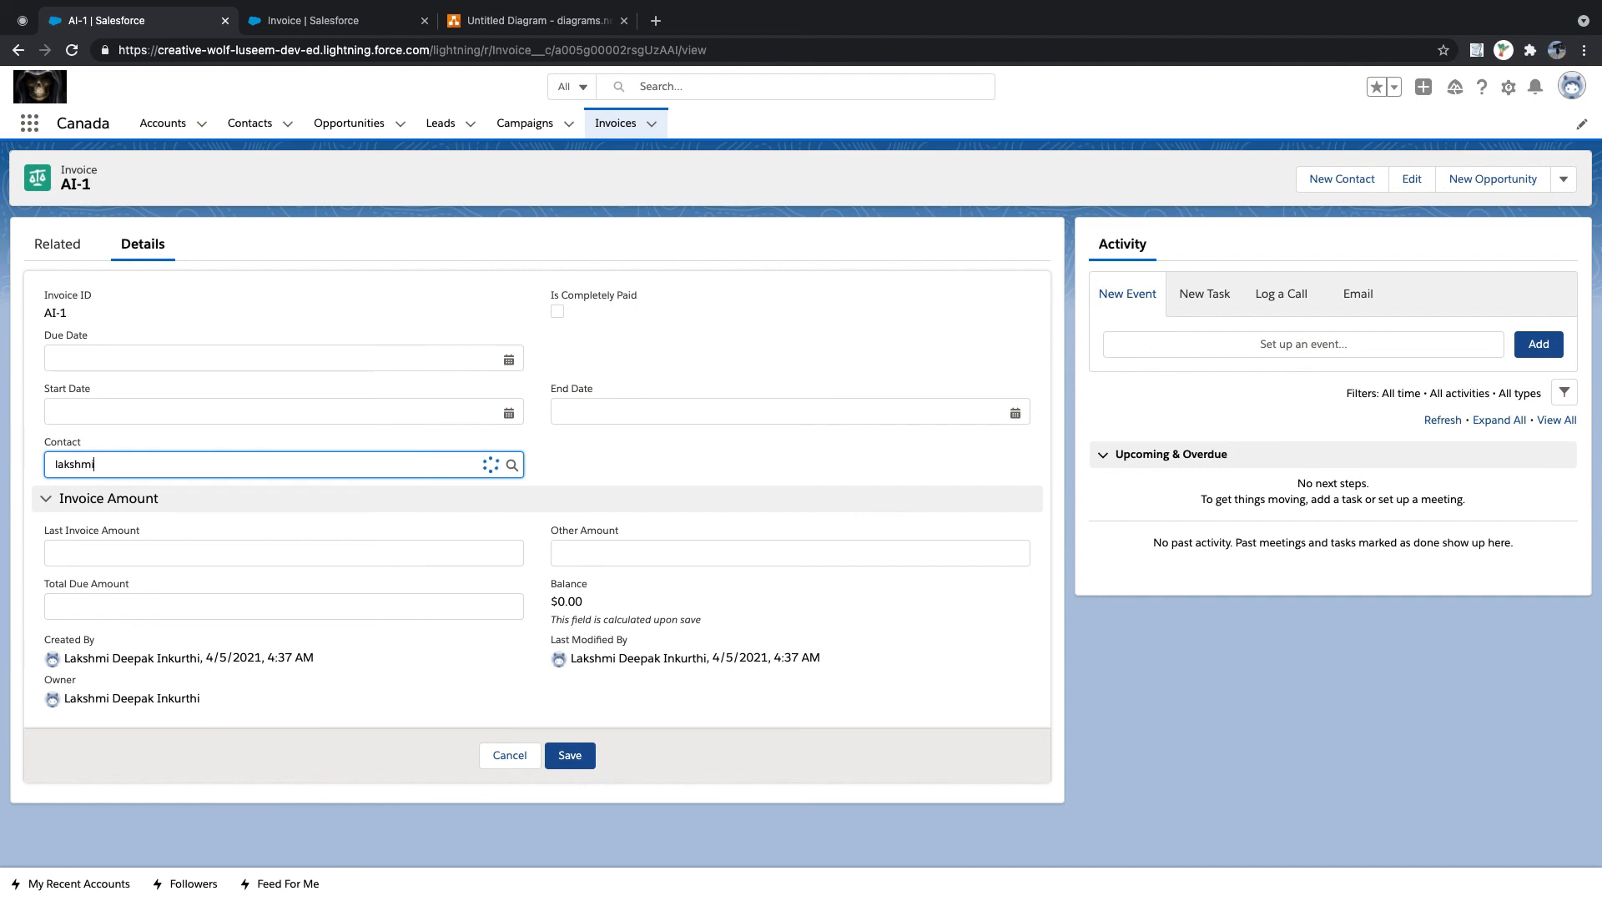
left_click(127, 520)
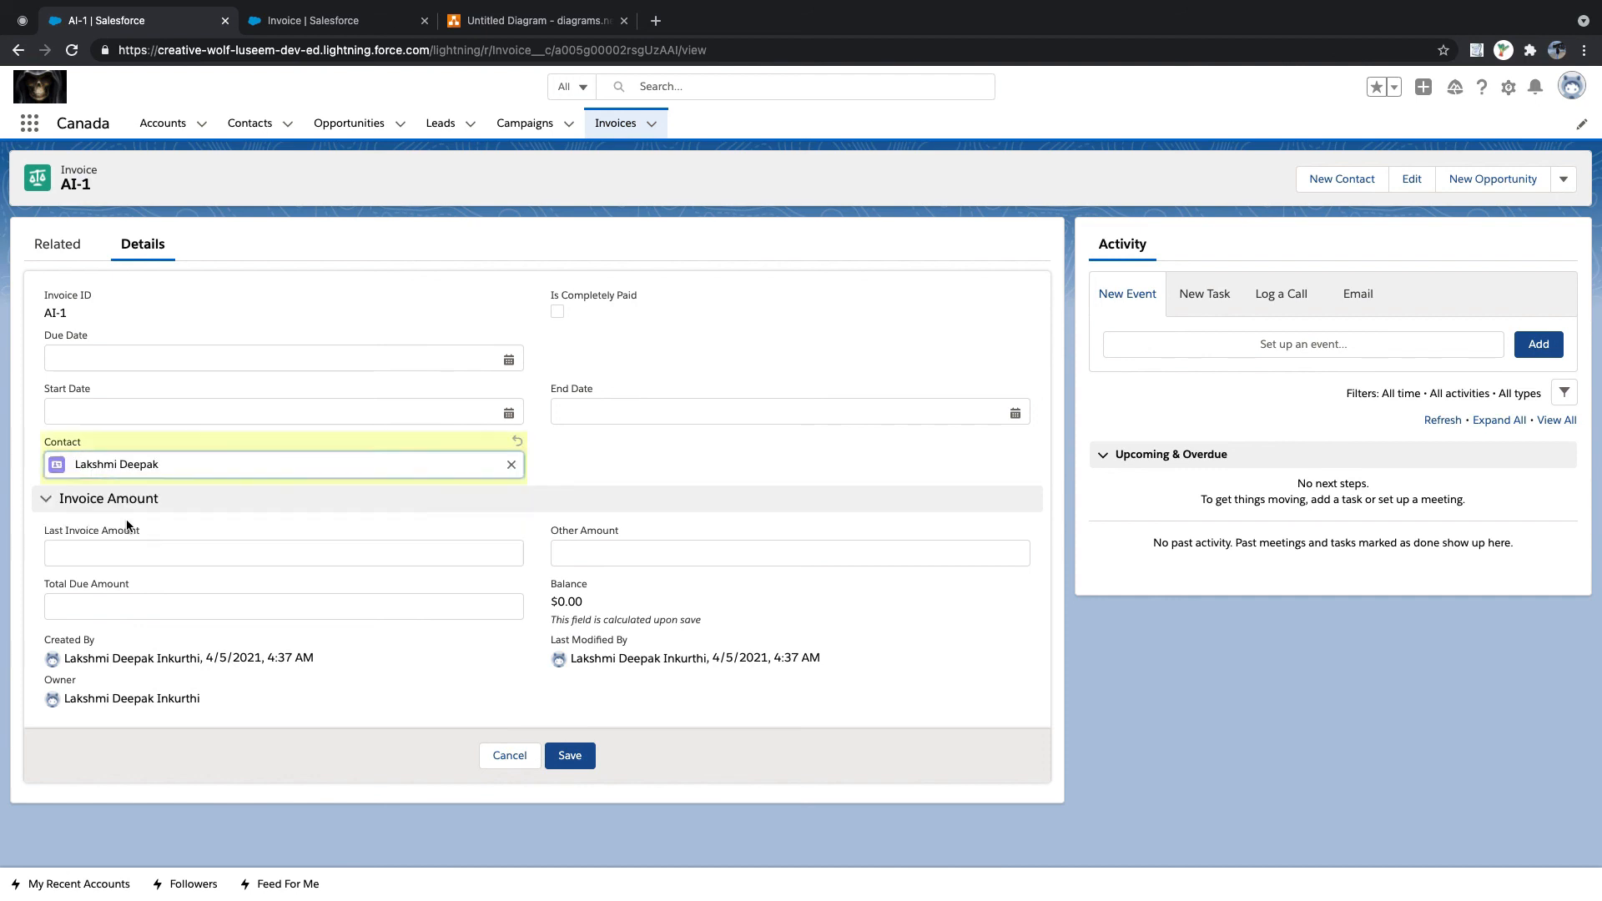
left_click(564, 756)
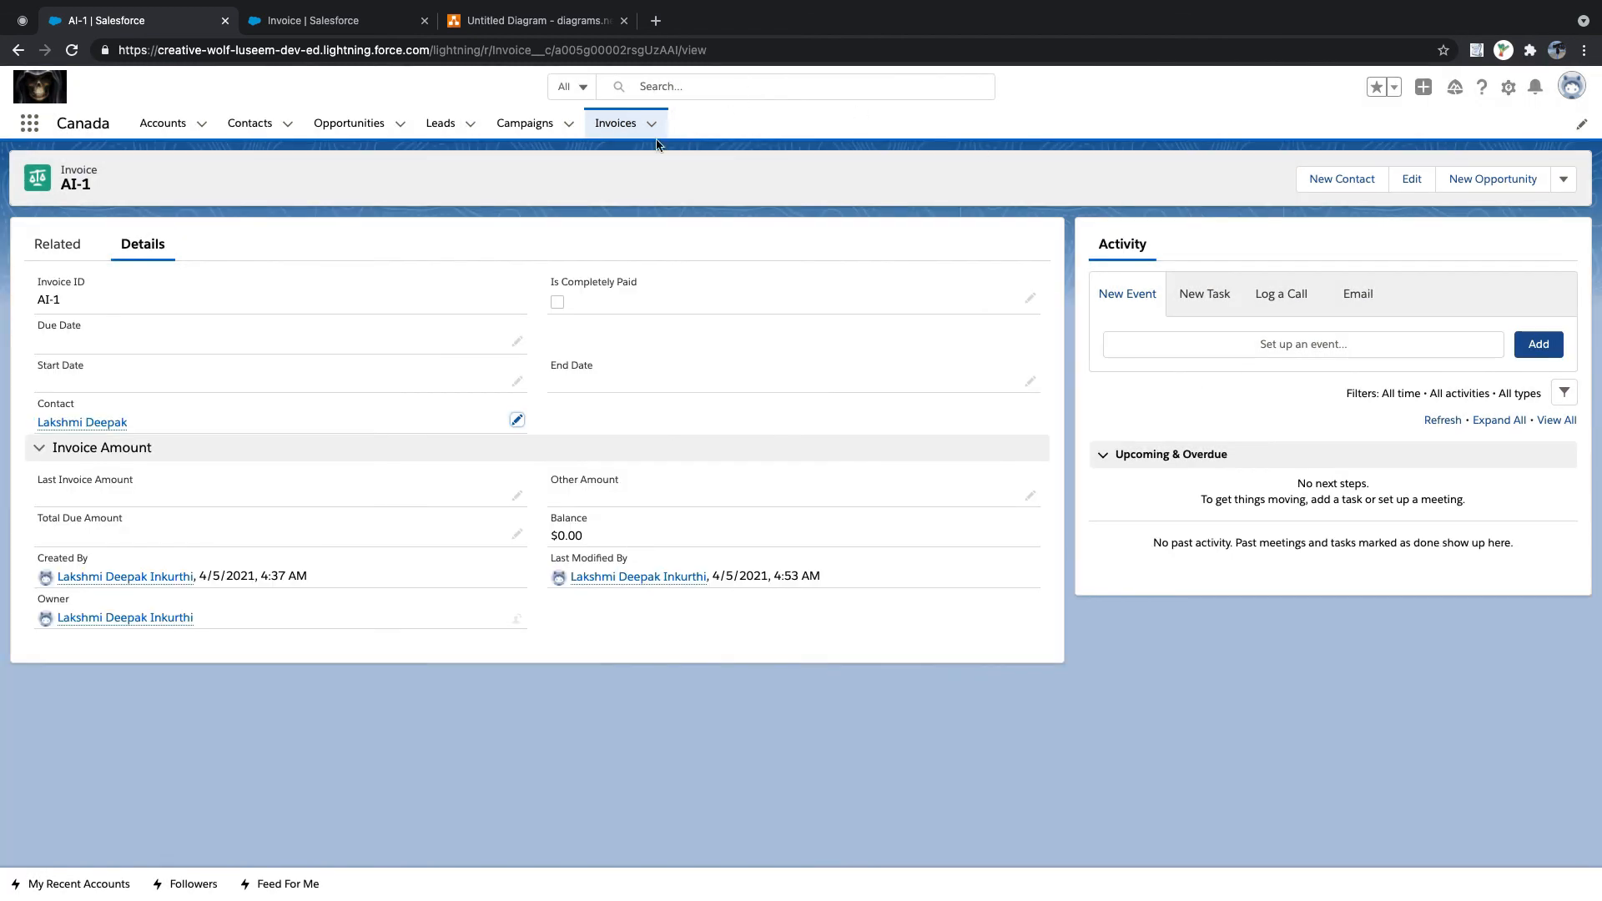
- Create a second invoice with the same Prime Source contact in its Contact field and save it
left_click(635, 125)
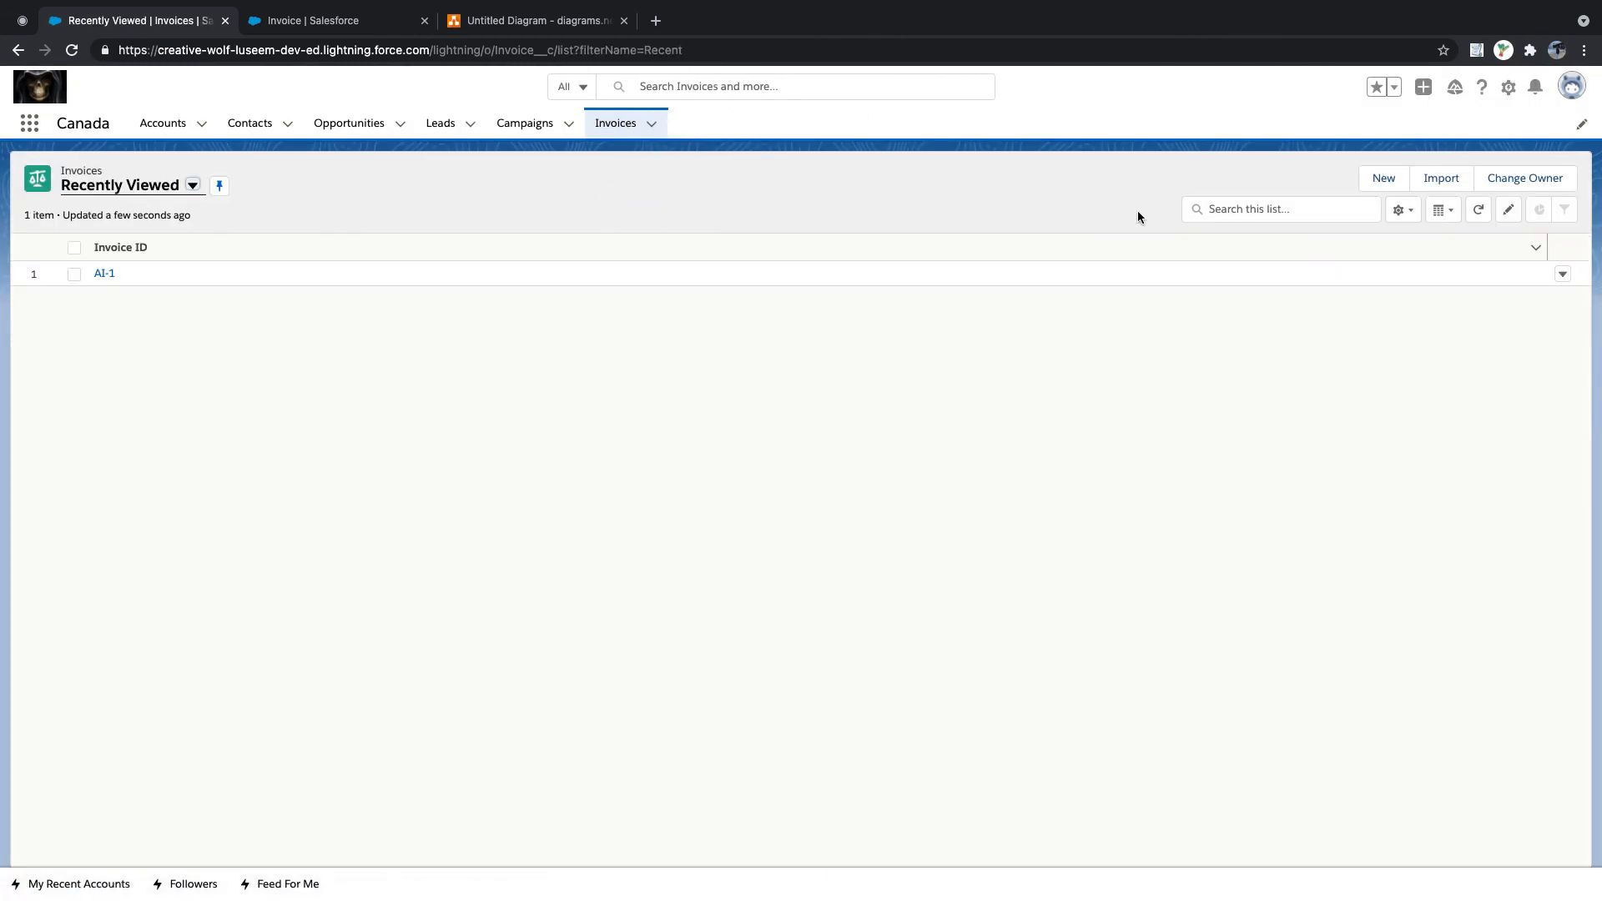
left_click(1384, 179)
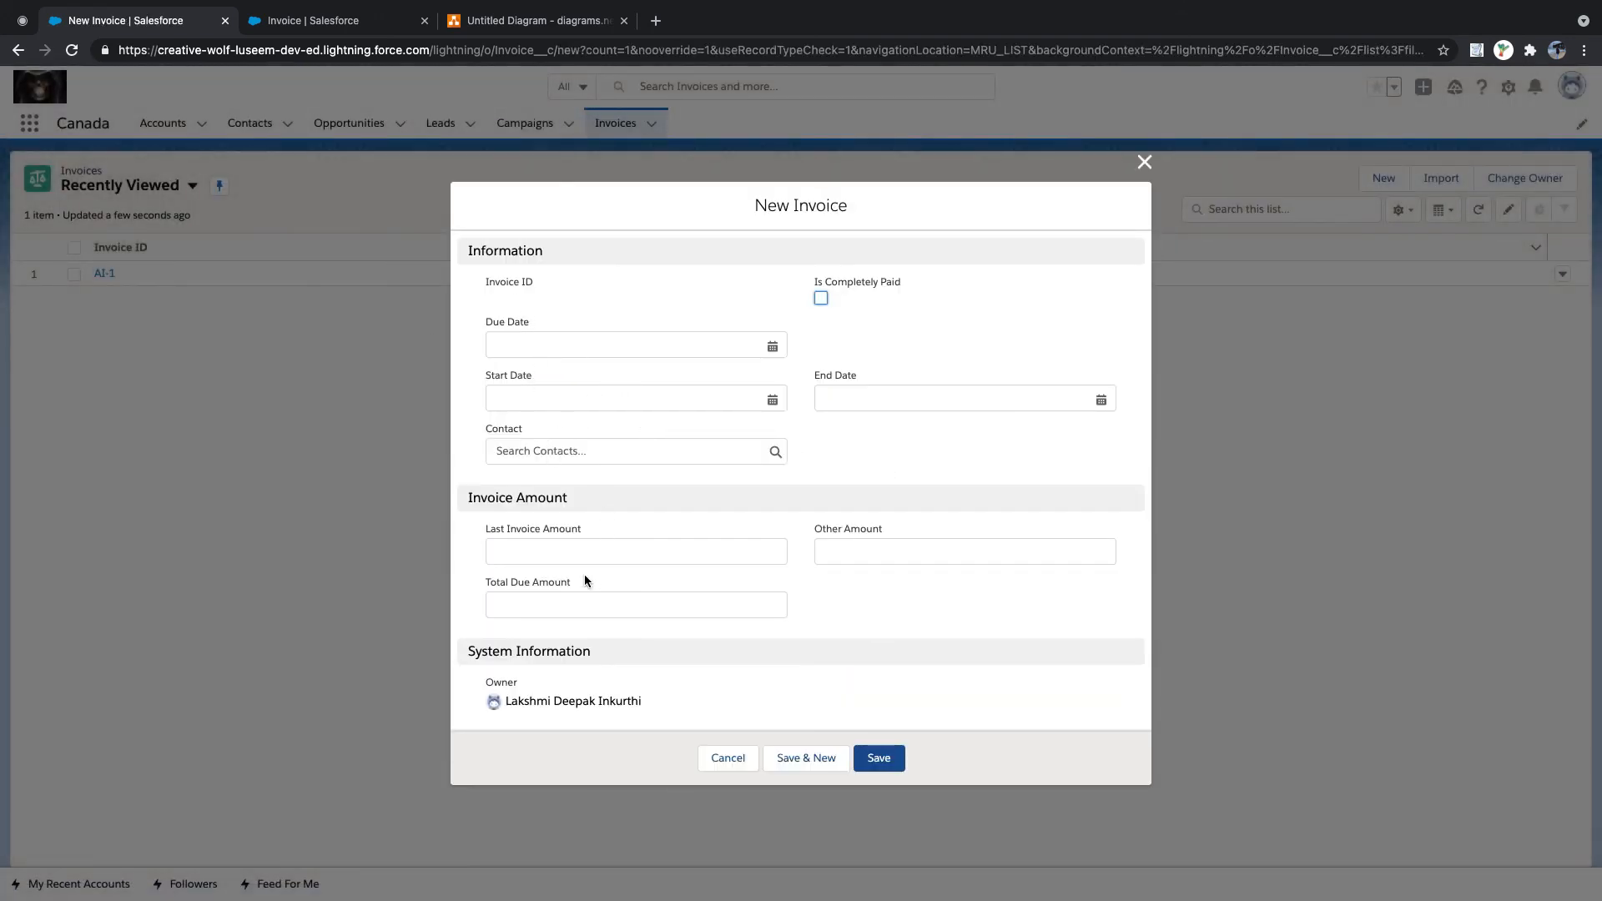
left_click(547, 449)
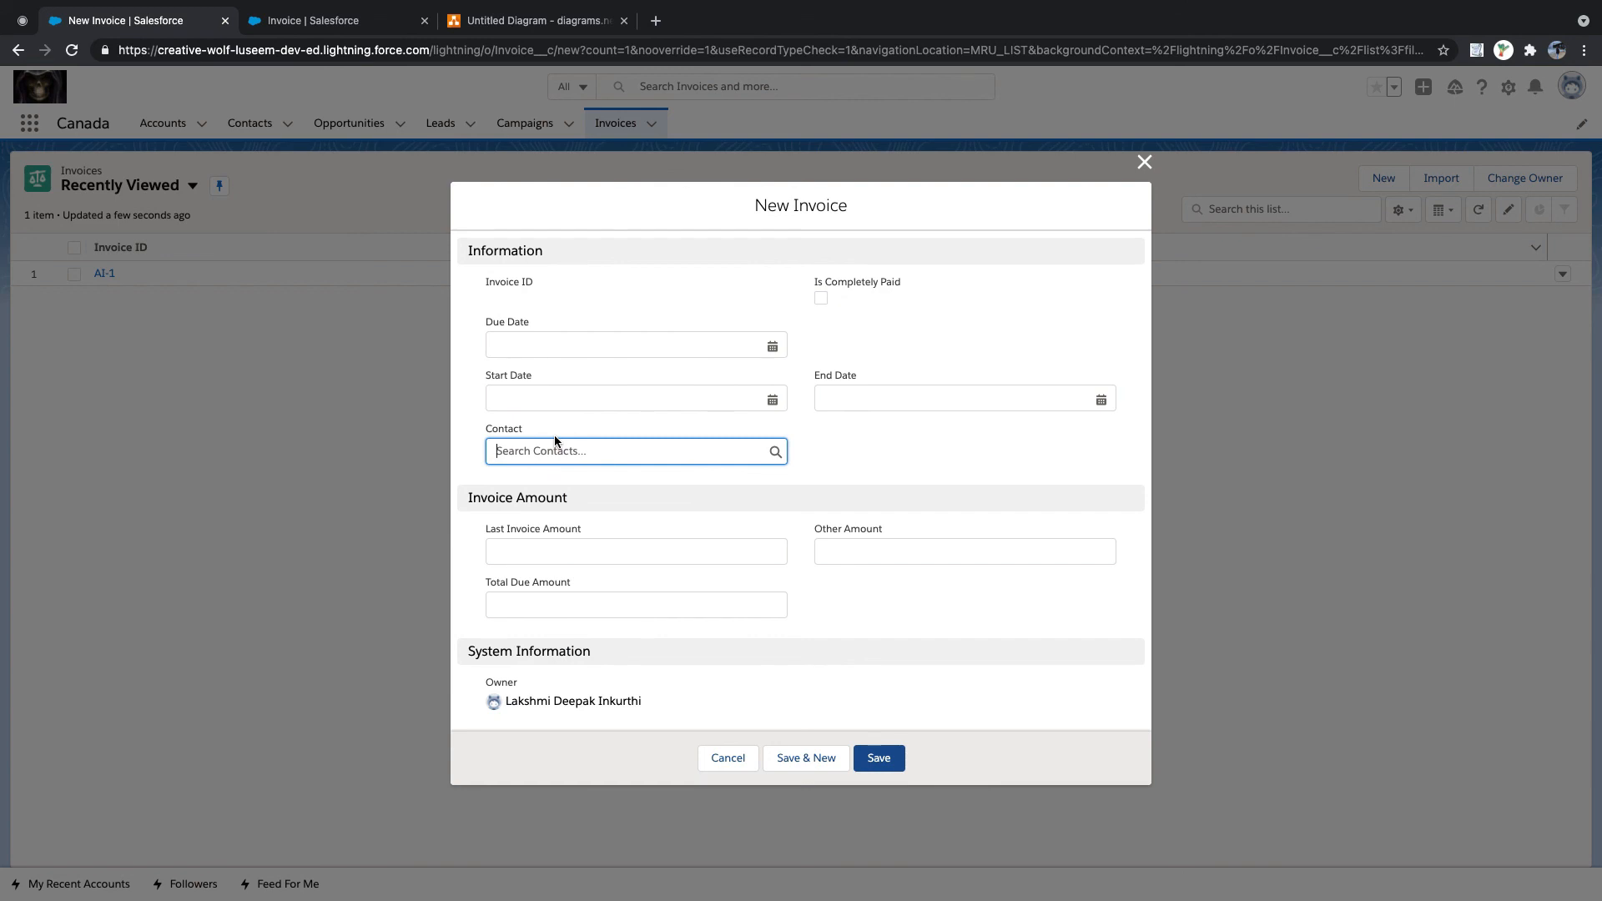
left_click(557, 443)
type("lkashm")
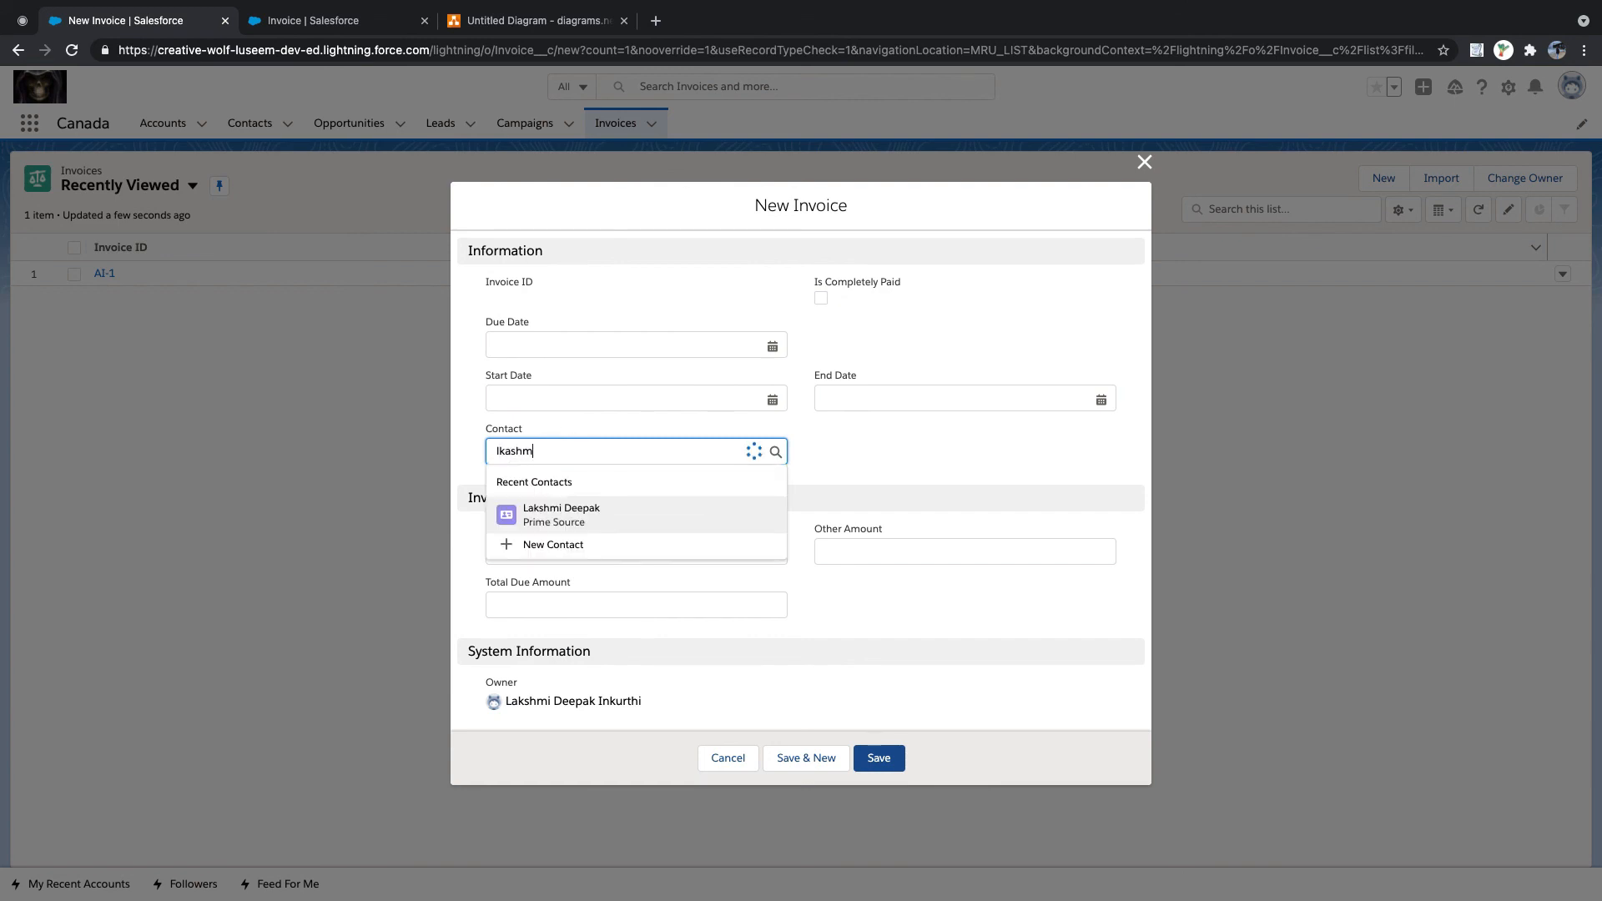
type("i")
left_click(568, 515)
left_click(880, 759)
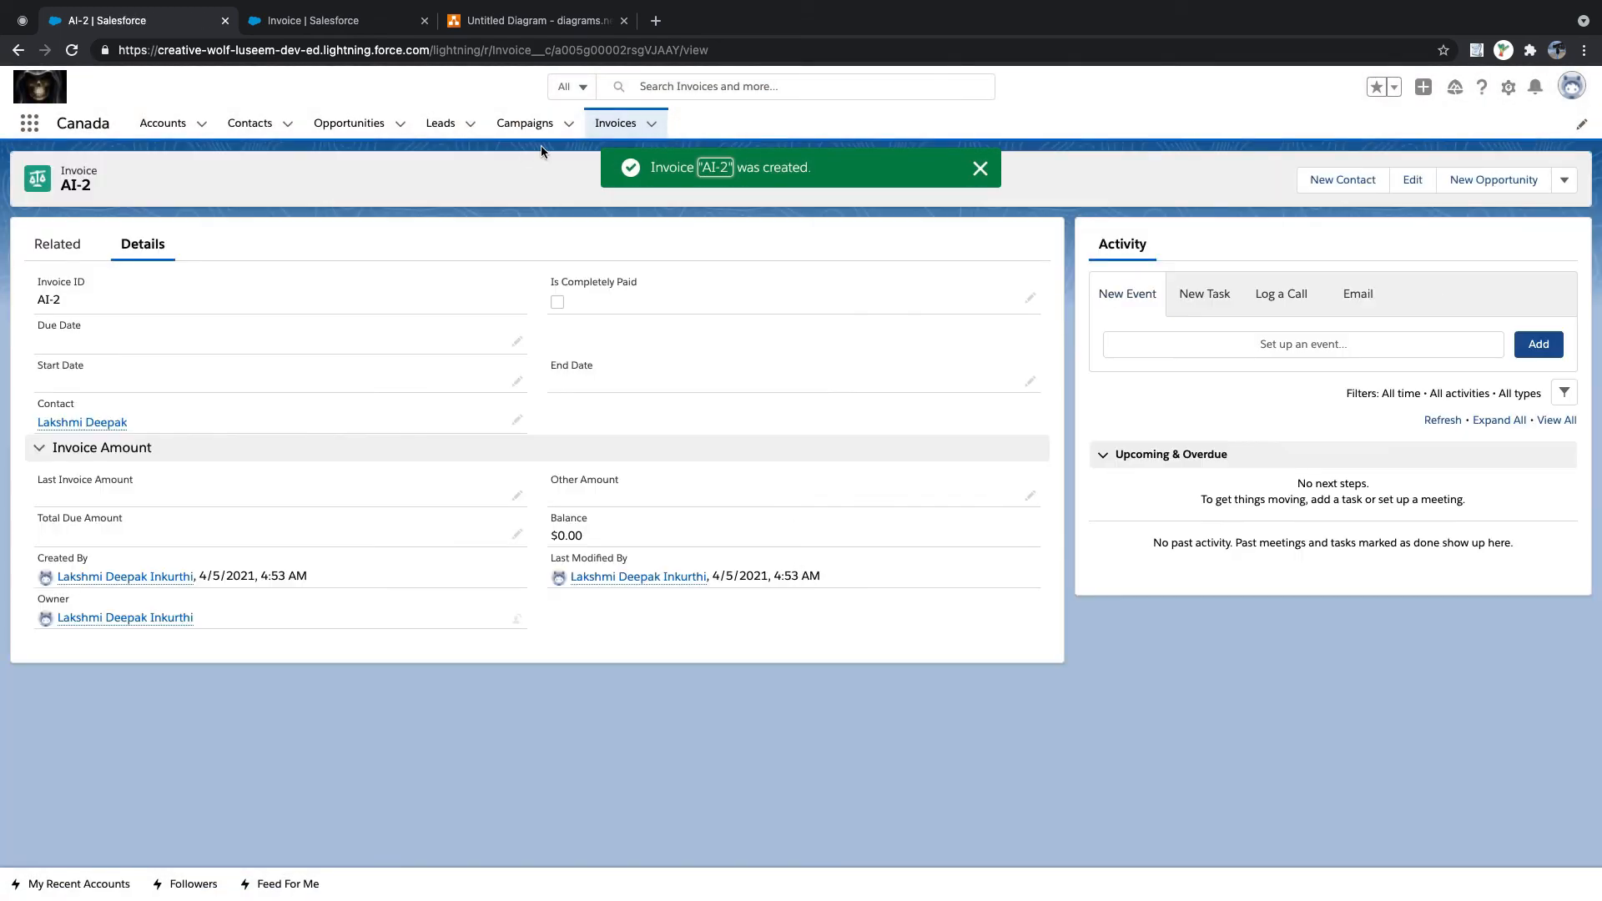
- Open the Prime Source contact's record and check its Invoices related list for the linked invoices
left_click(616, 124)
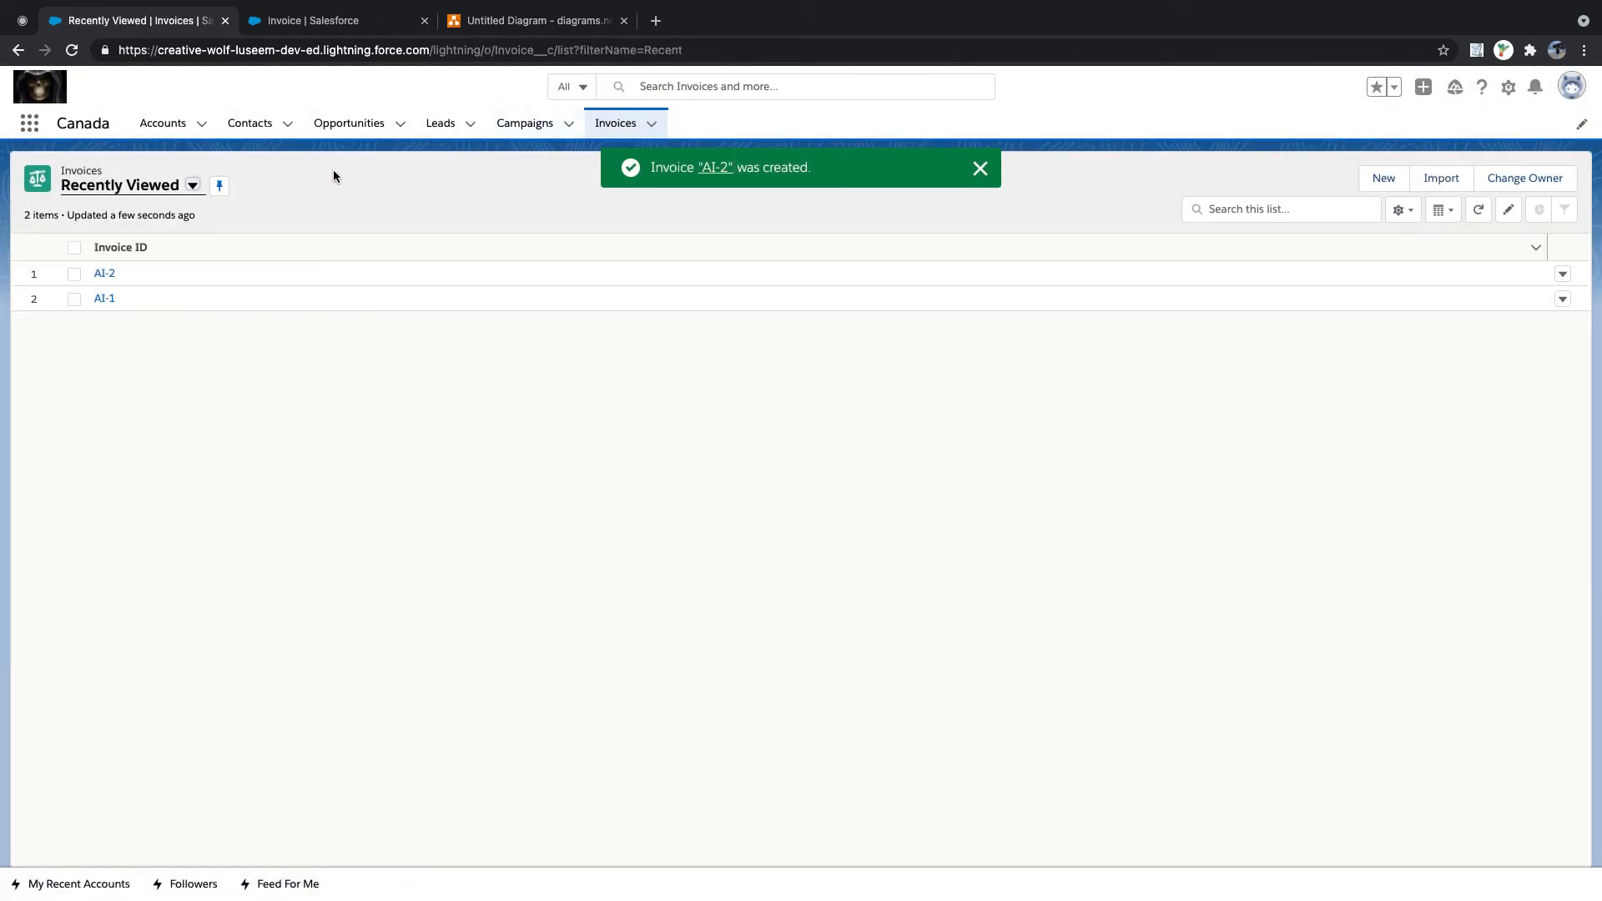
left_click(250, 123)
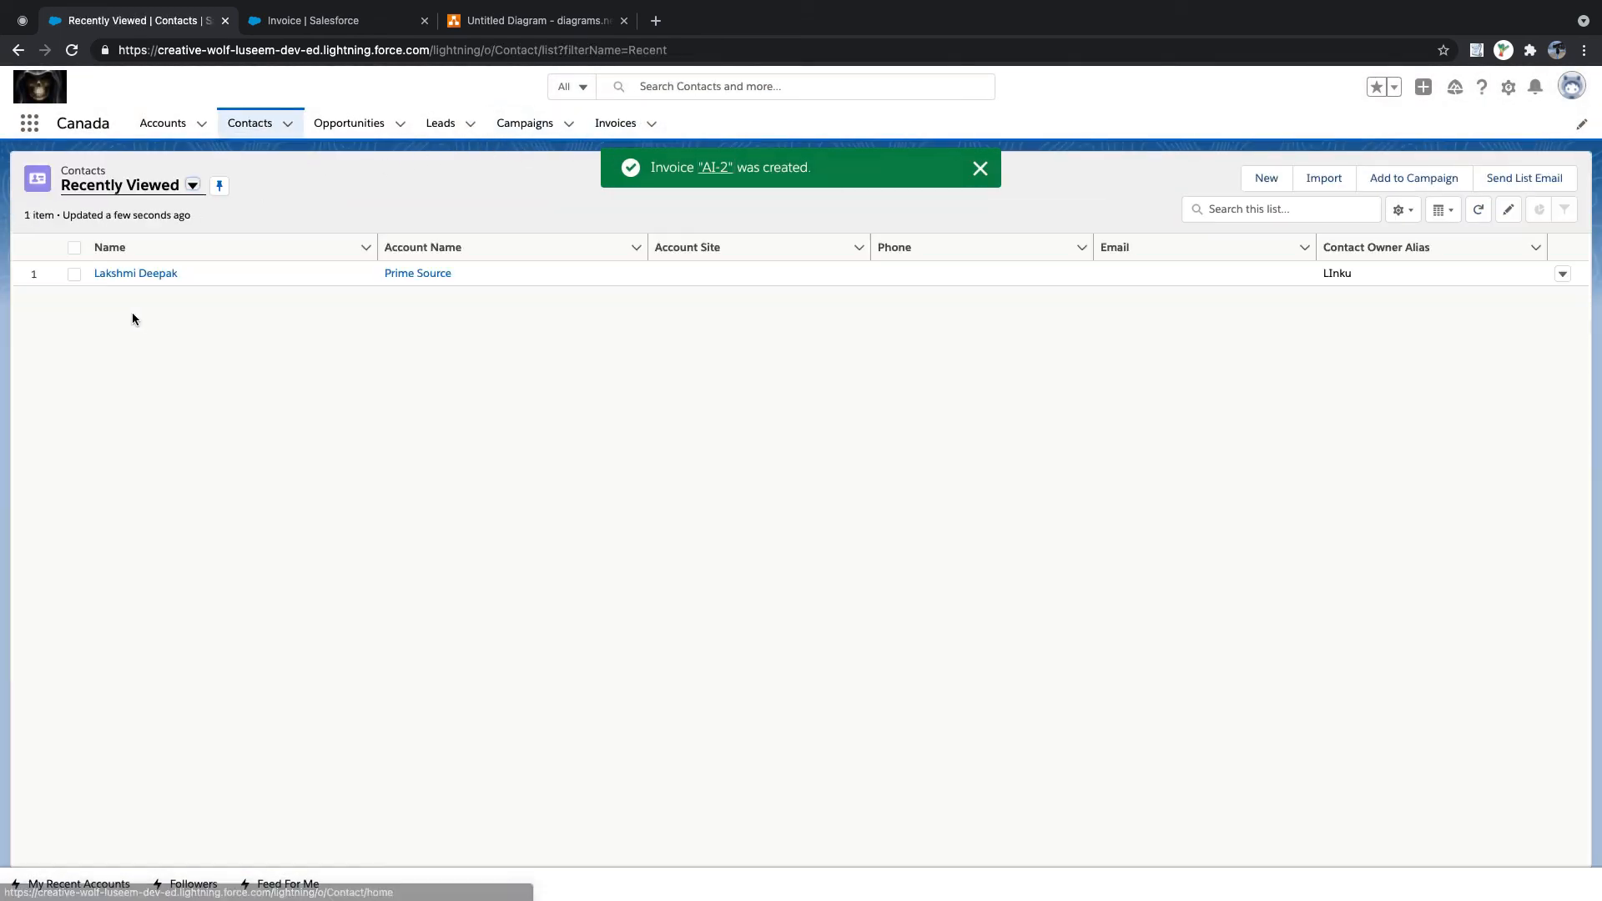
left_click(127, 274)
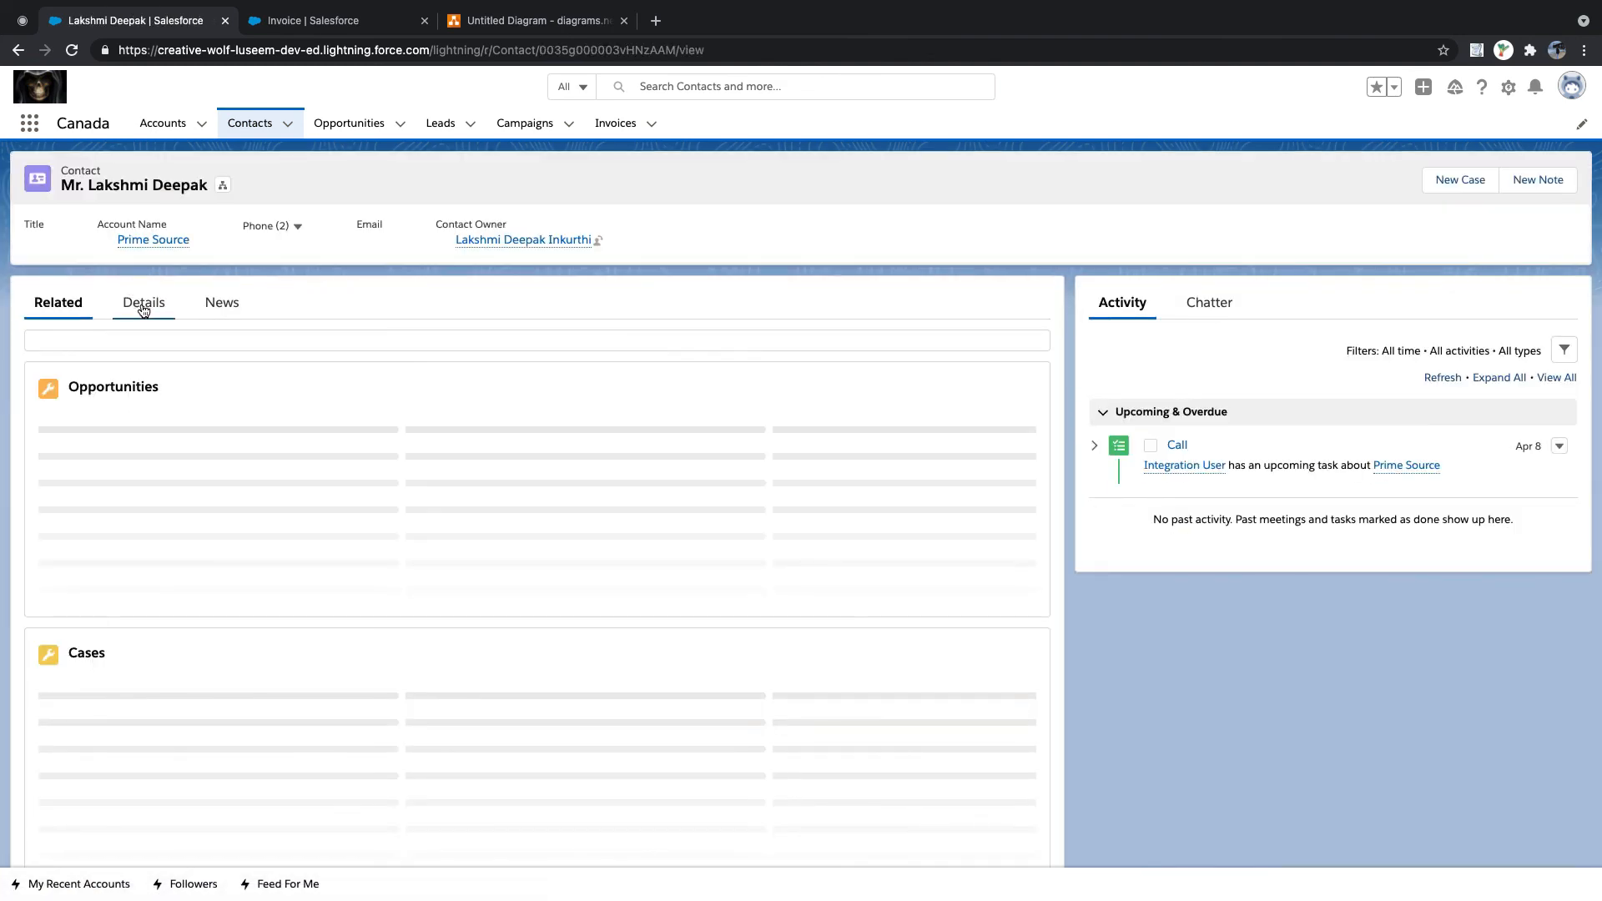
scroll(129, 472, "down", 1)
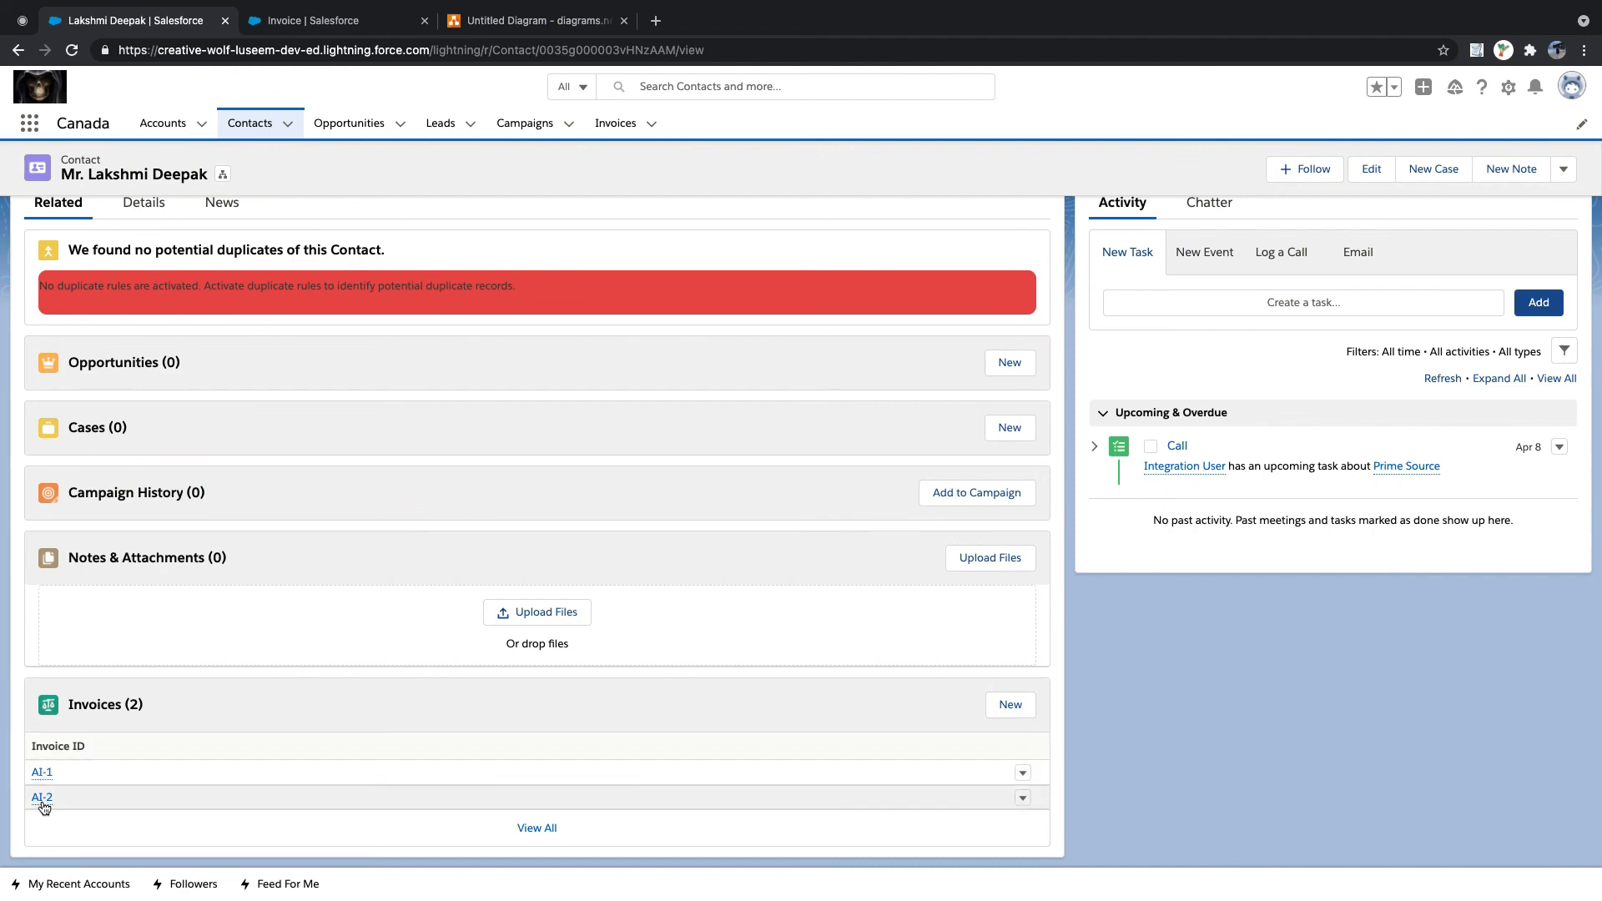
scroll(139, 677, "up", 1)
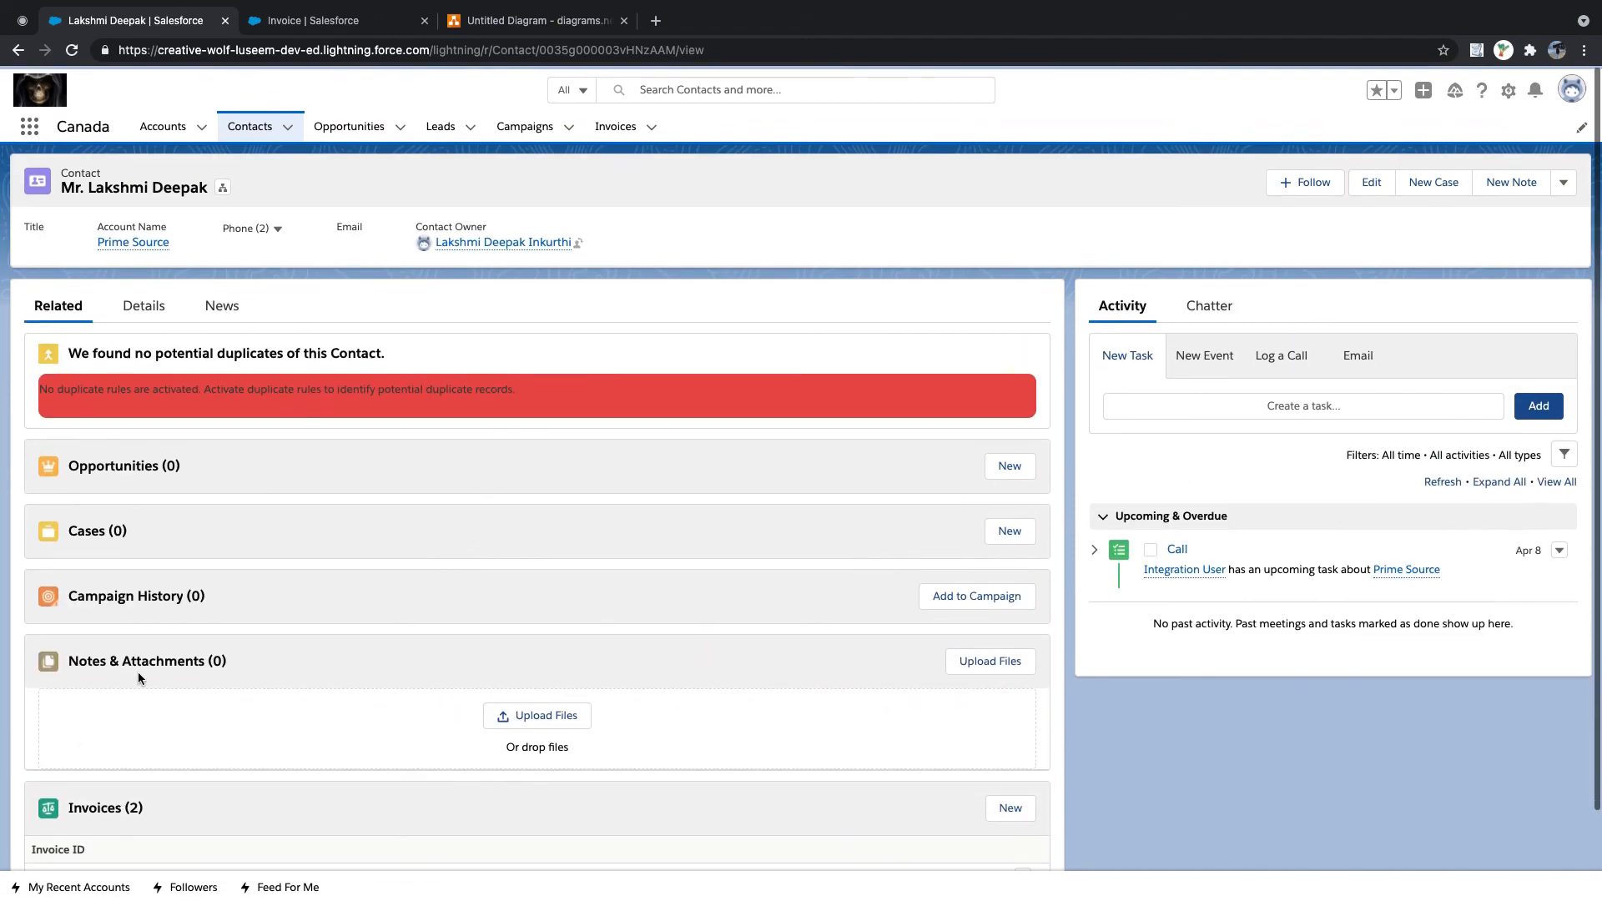
- Review the Invoice object's Contact field definition in Setup, highlighting its rule for deleted lookup records
left_click(334, 20)
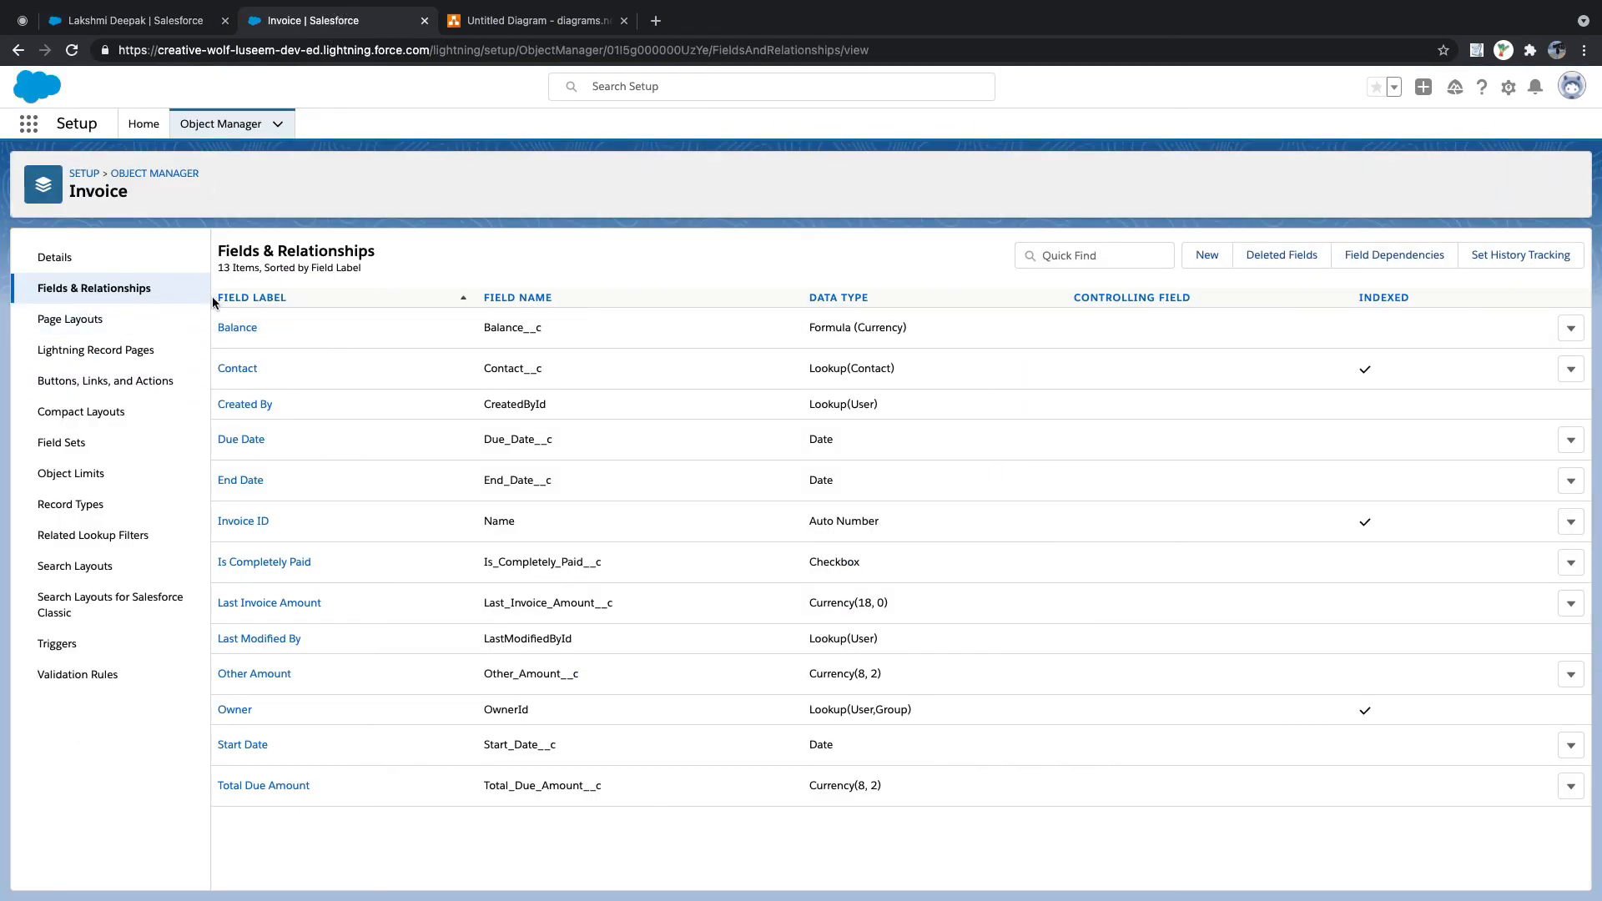
left_click(242, 372)
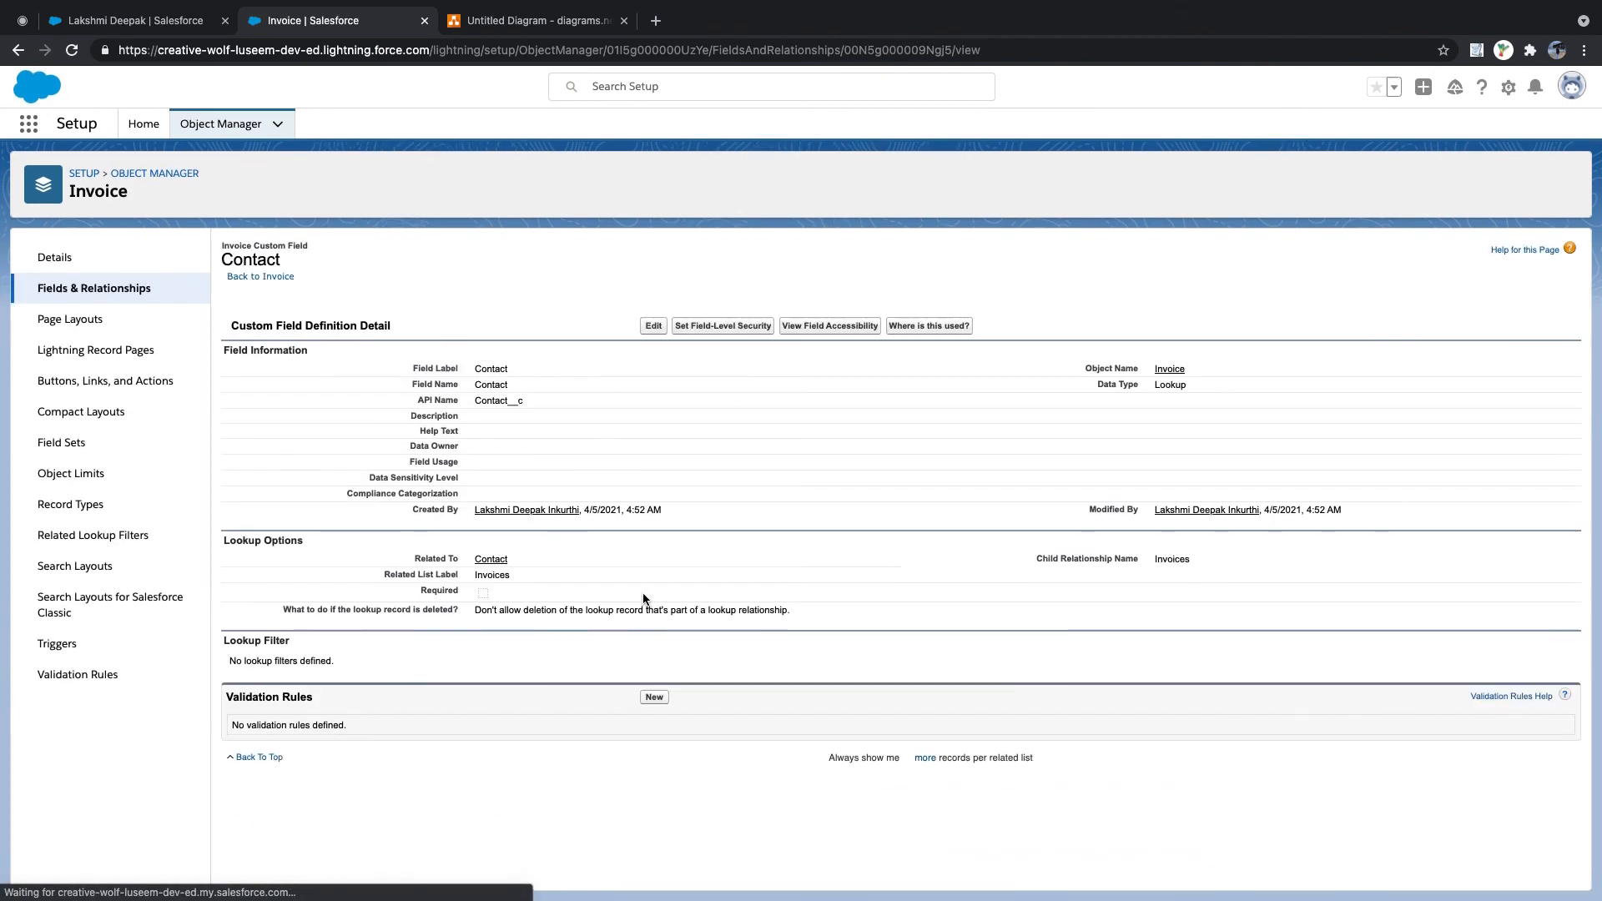
left_click_drag(476, 612, 798, 616)
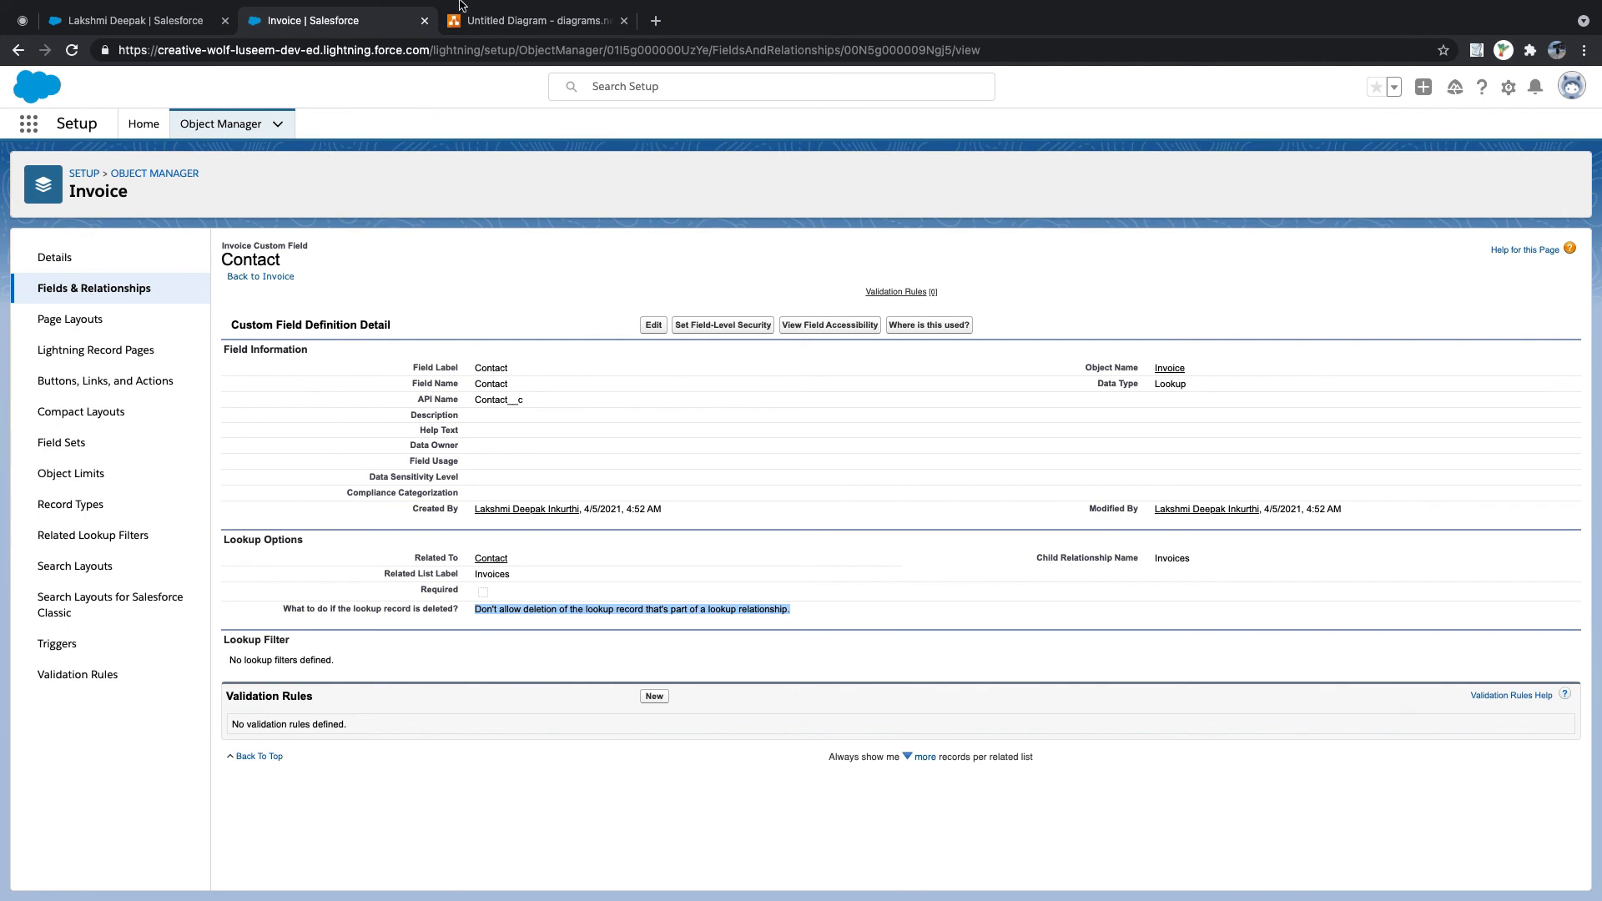
- Try to delete the Prime Source contact that is linked to the invoices, and highlight the invoice IDs in the response
left_click(155, 25)
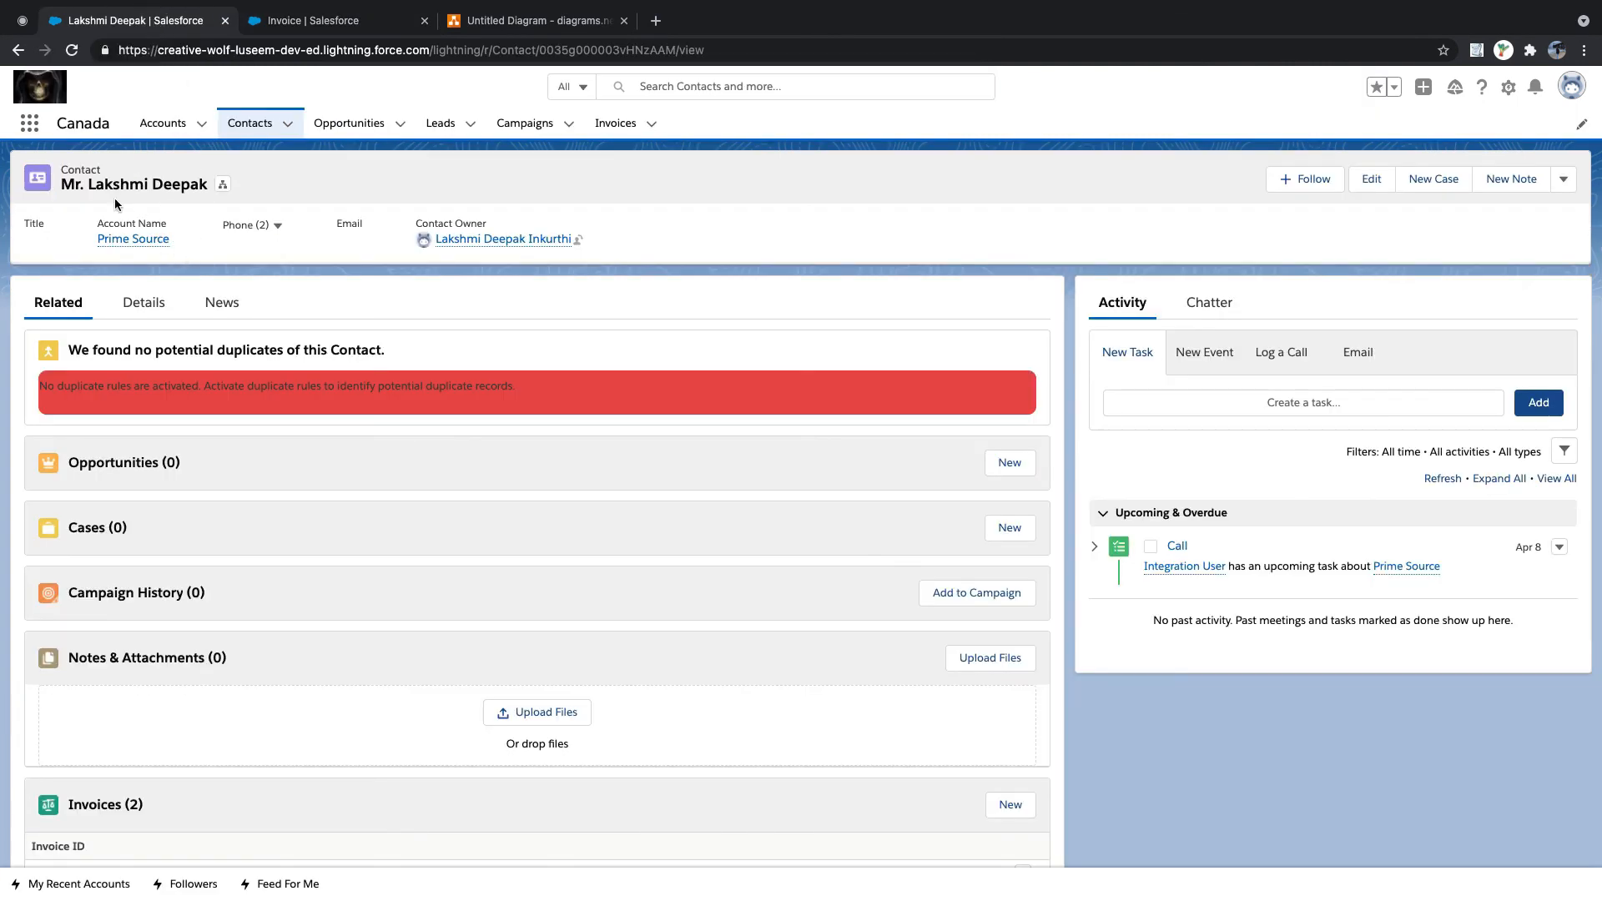
left_click_drag(63, 183, 205, 184)
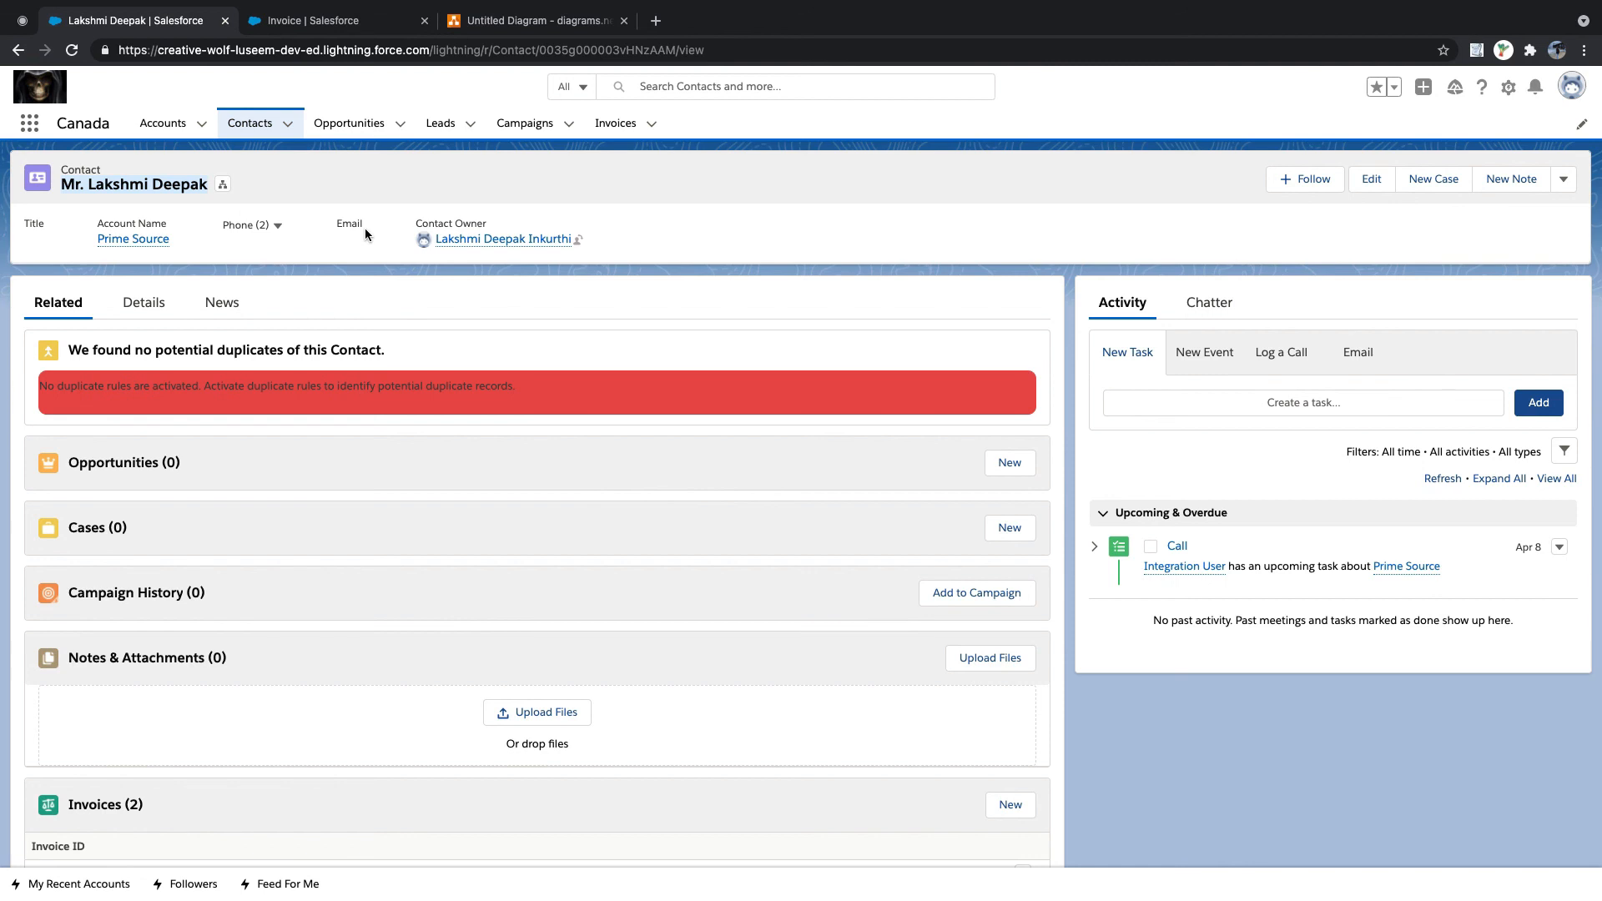
left_click(150, 302)
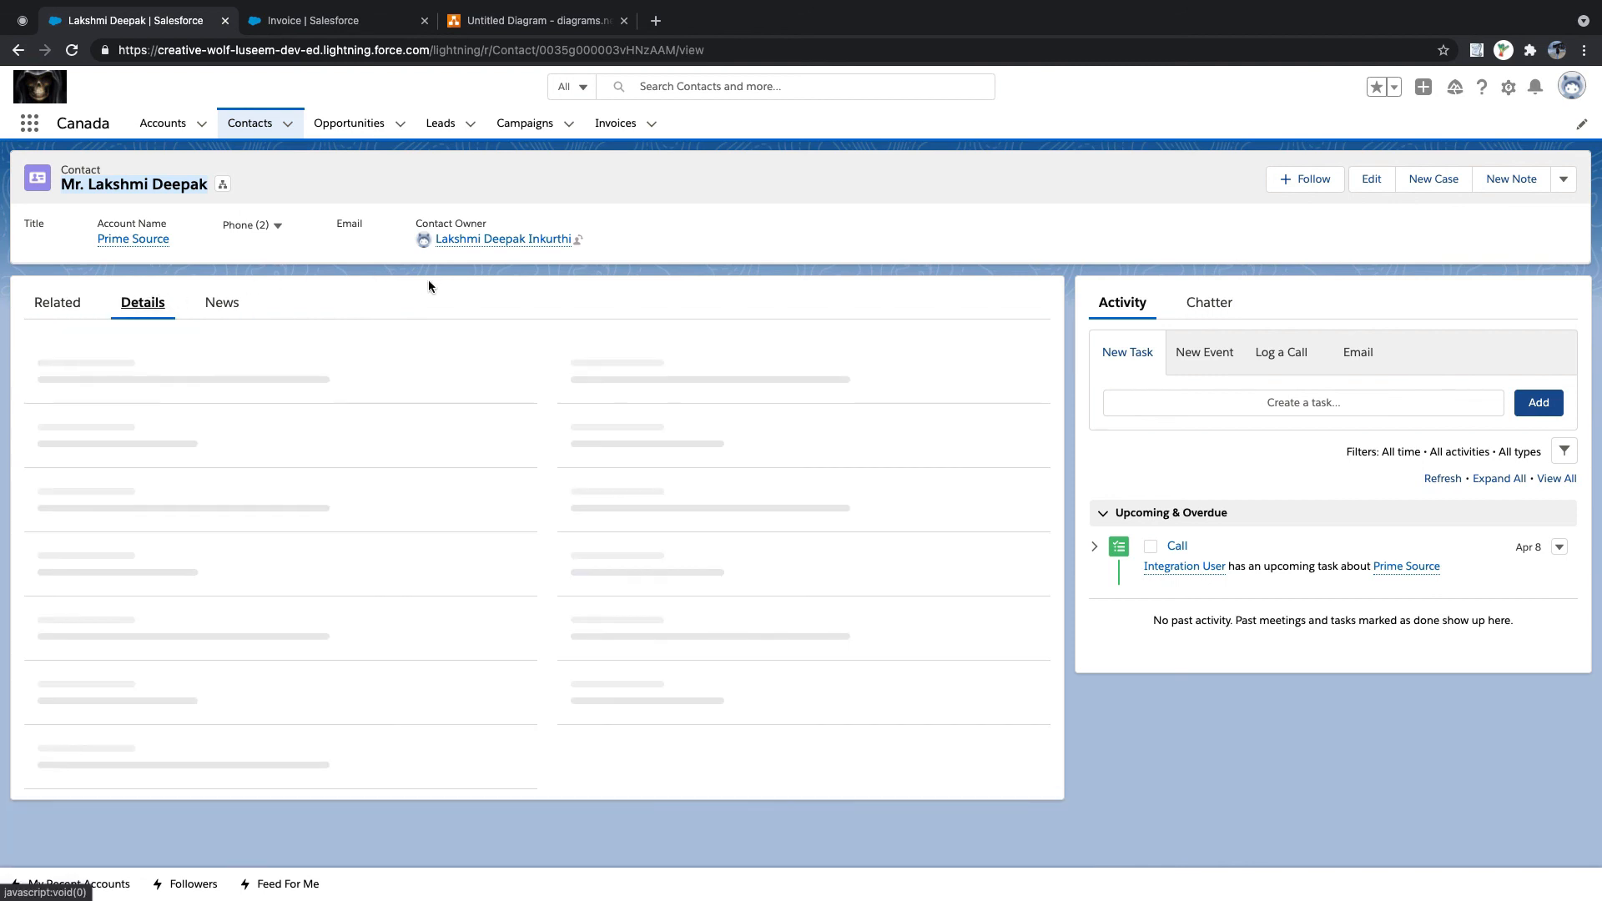
left_click(1563, 179)
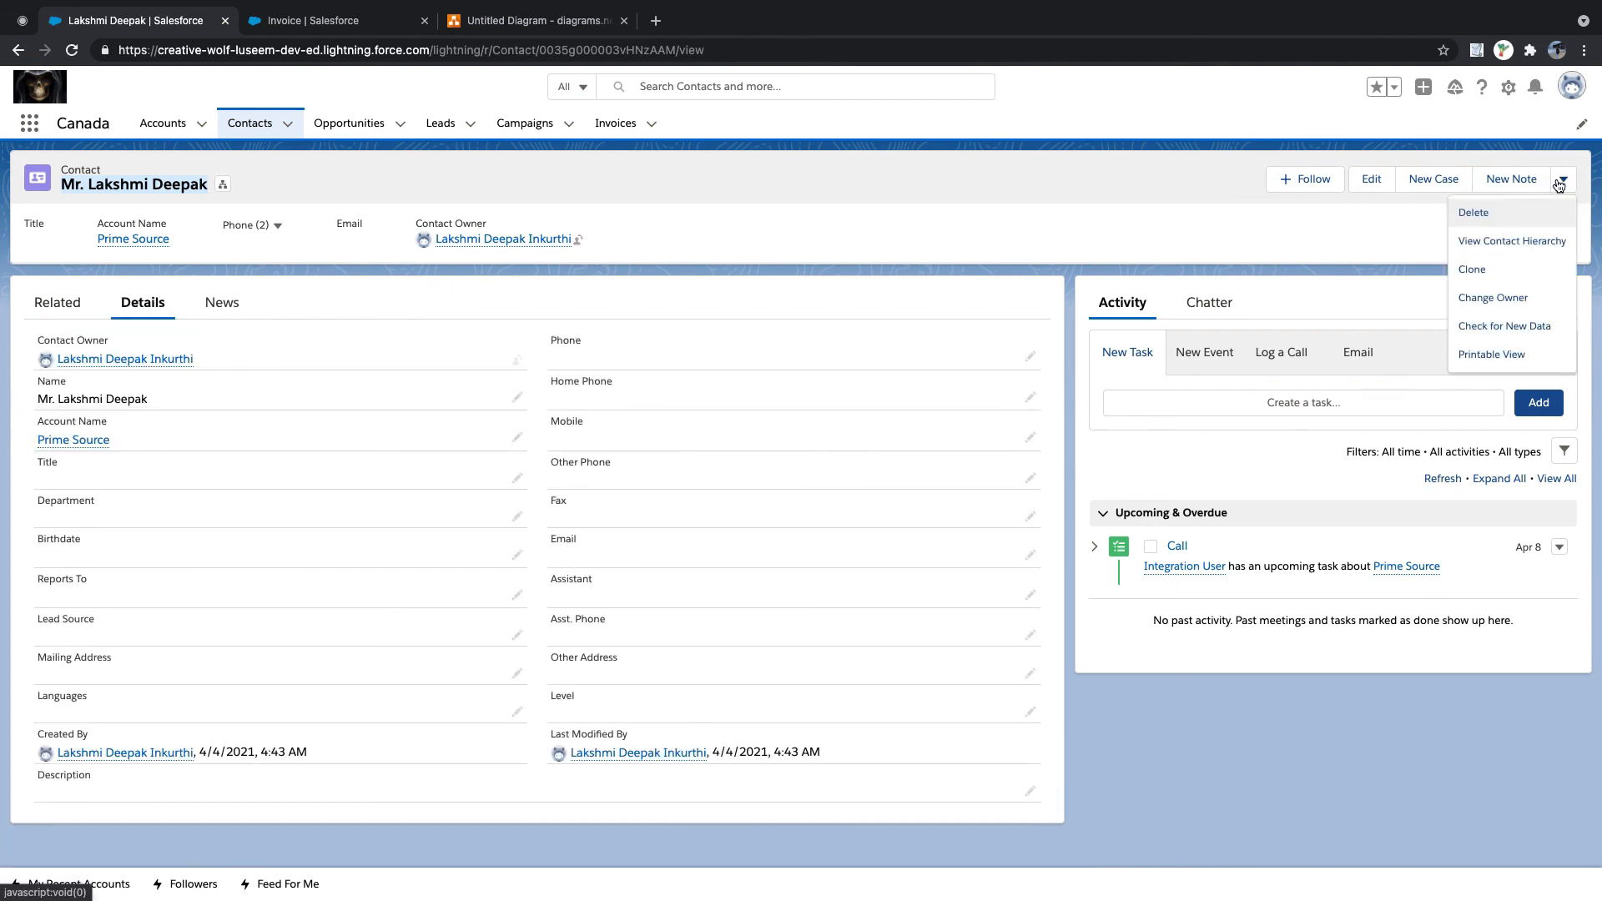
left_click(1476, 214)
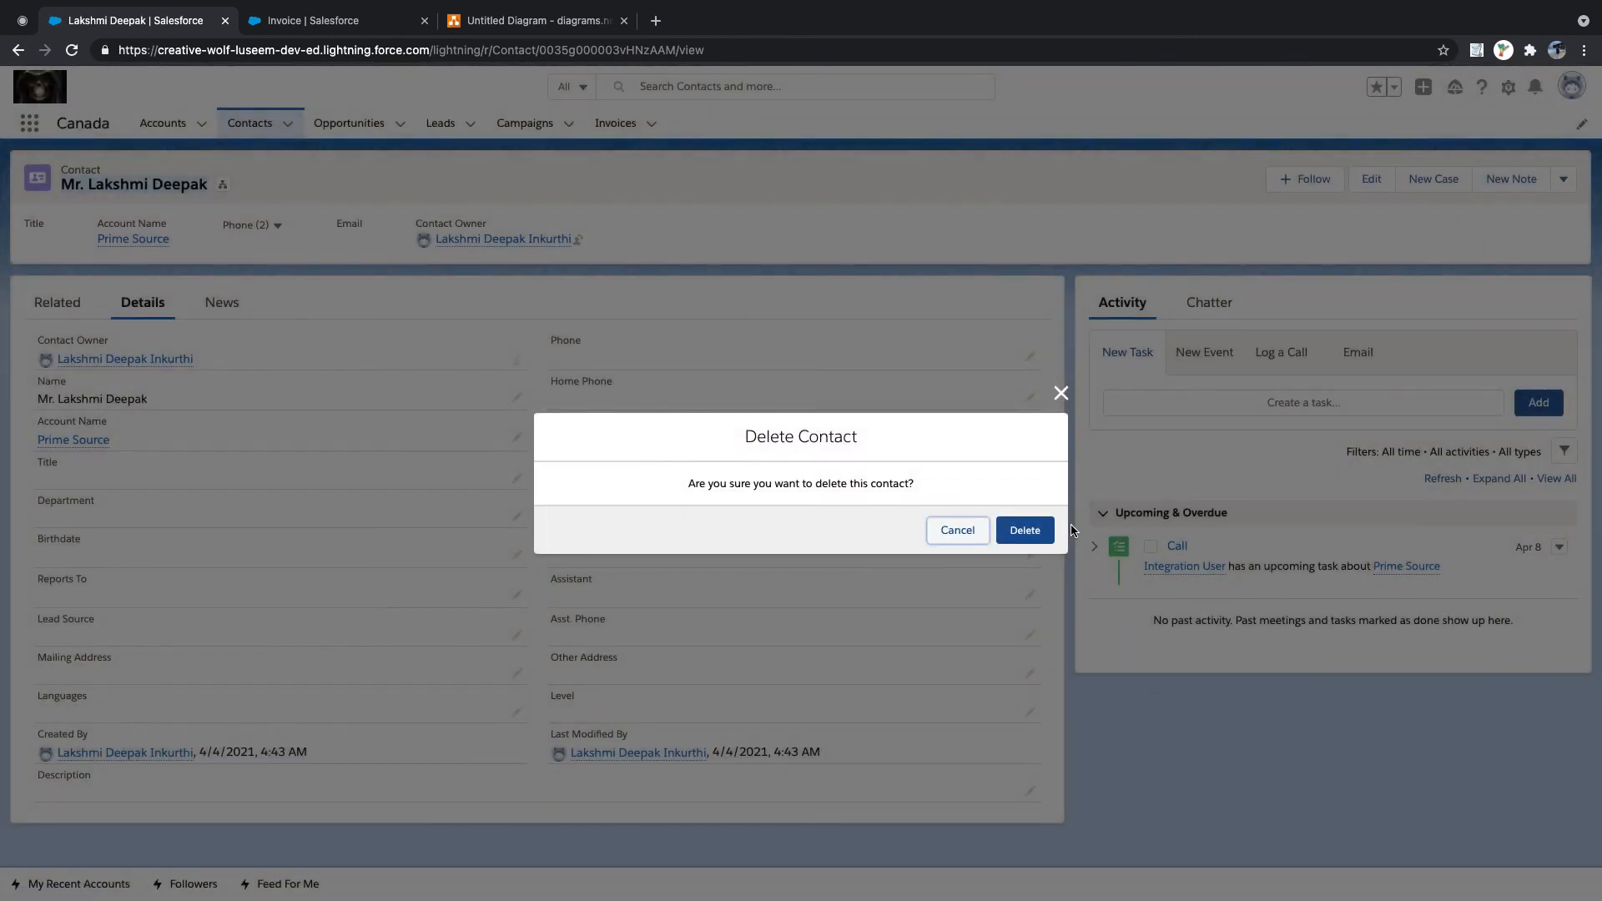
left_click(1027, 531)
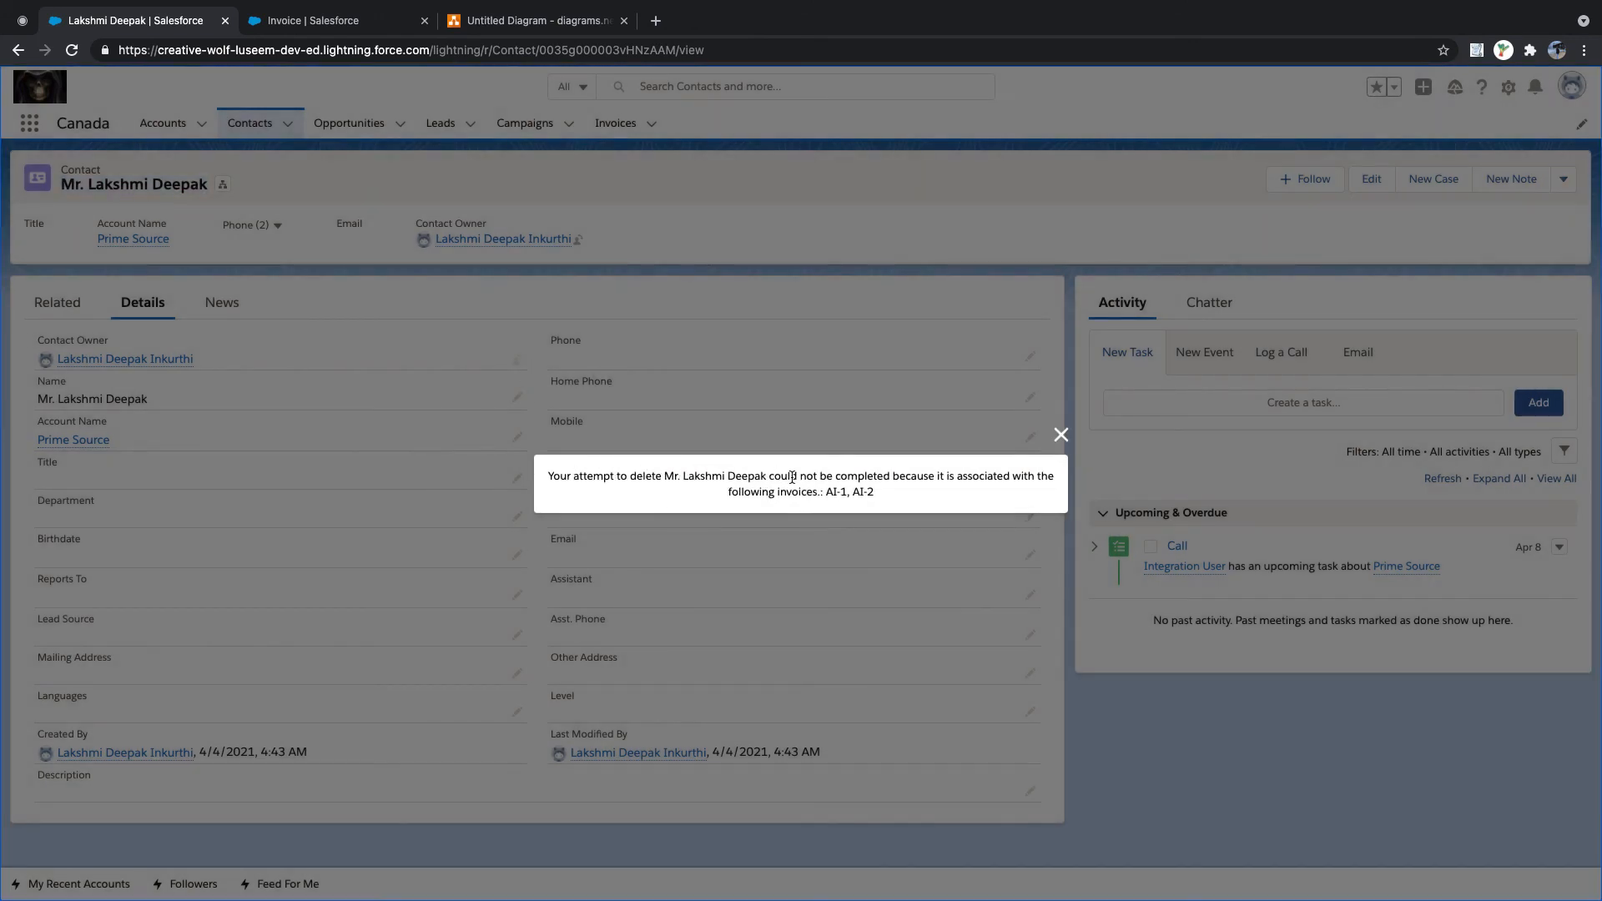
left_click_drag(940, 478, 830, 494)
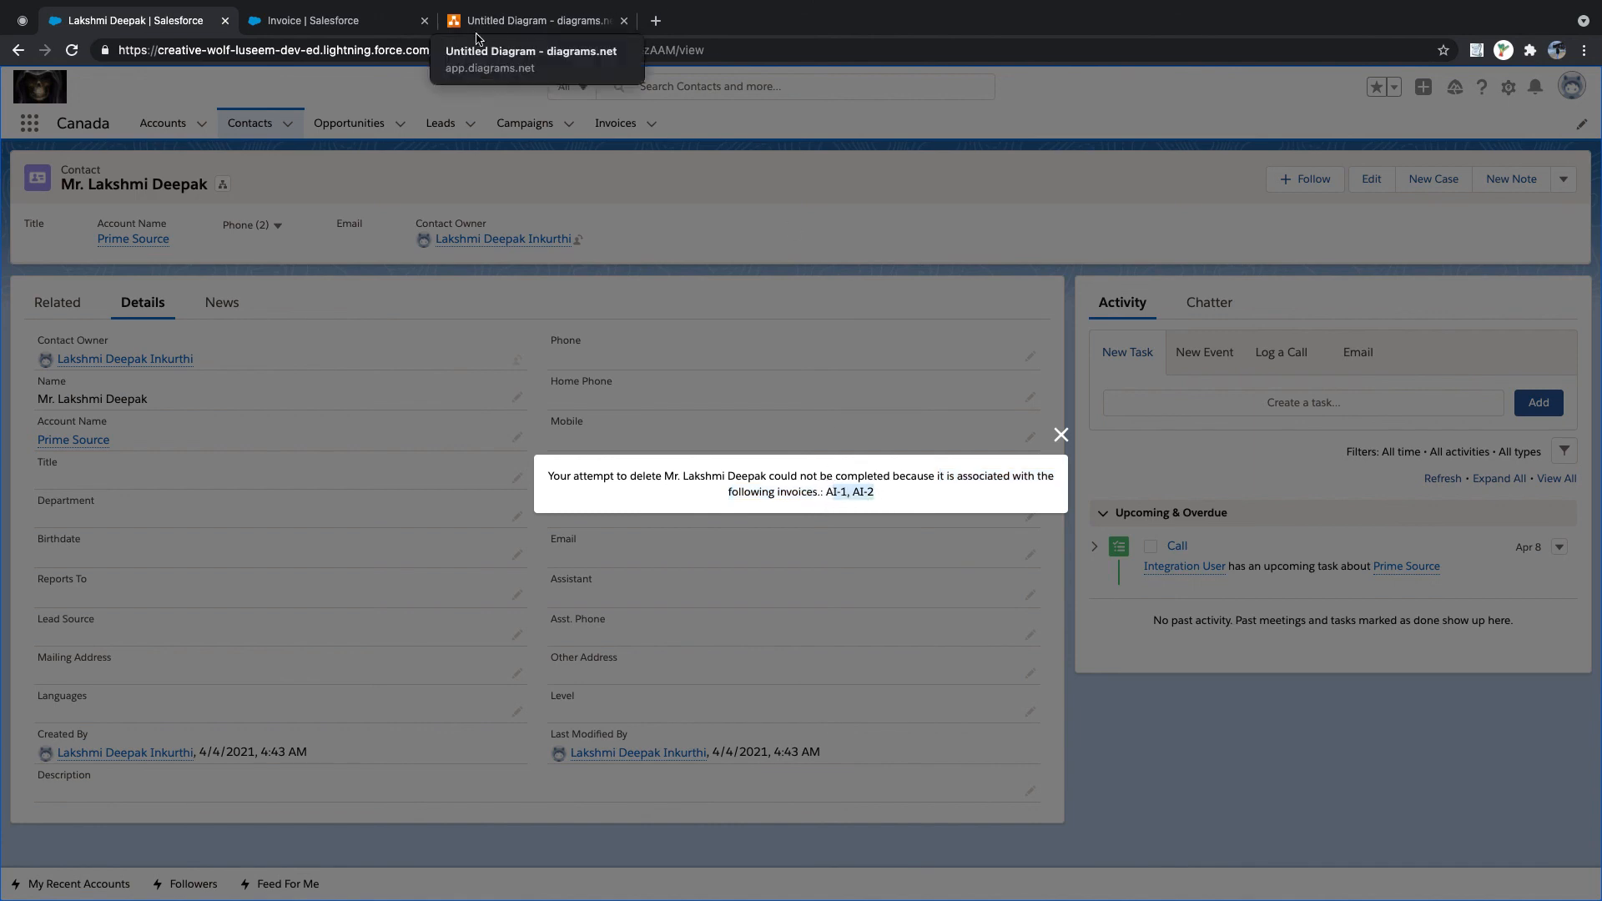
- Change the Invoice object's Contact lookup to clear the field's value when the lookup record is deleted, and save the field
left_click(333, 30)
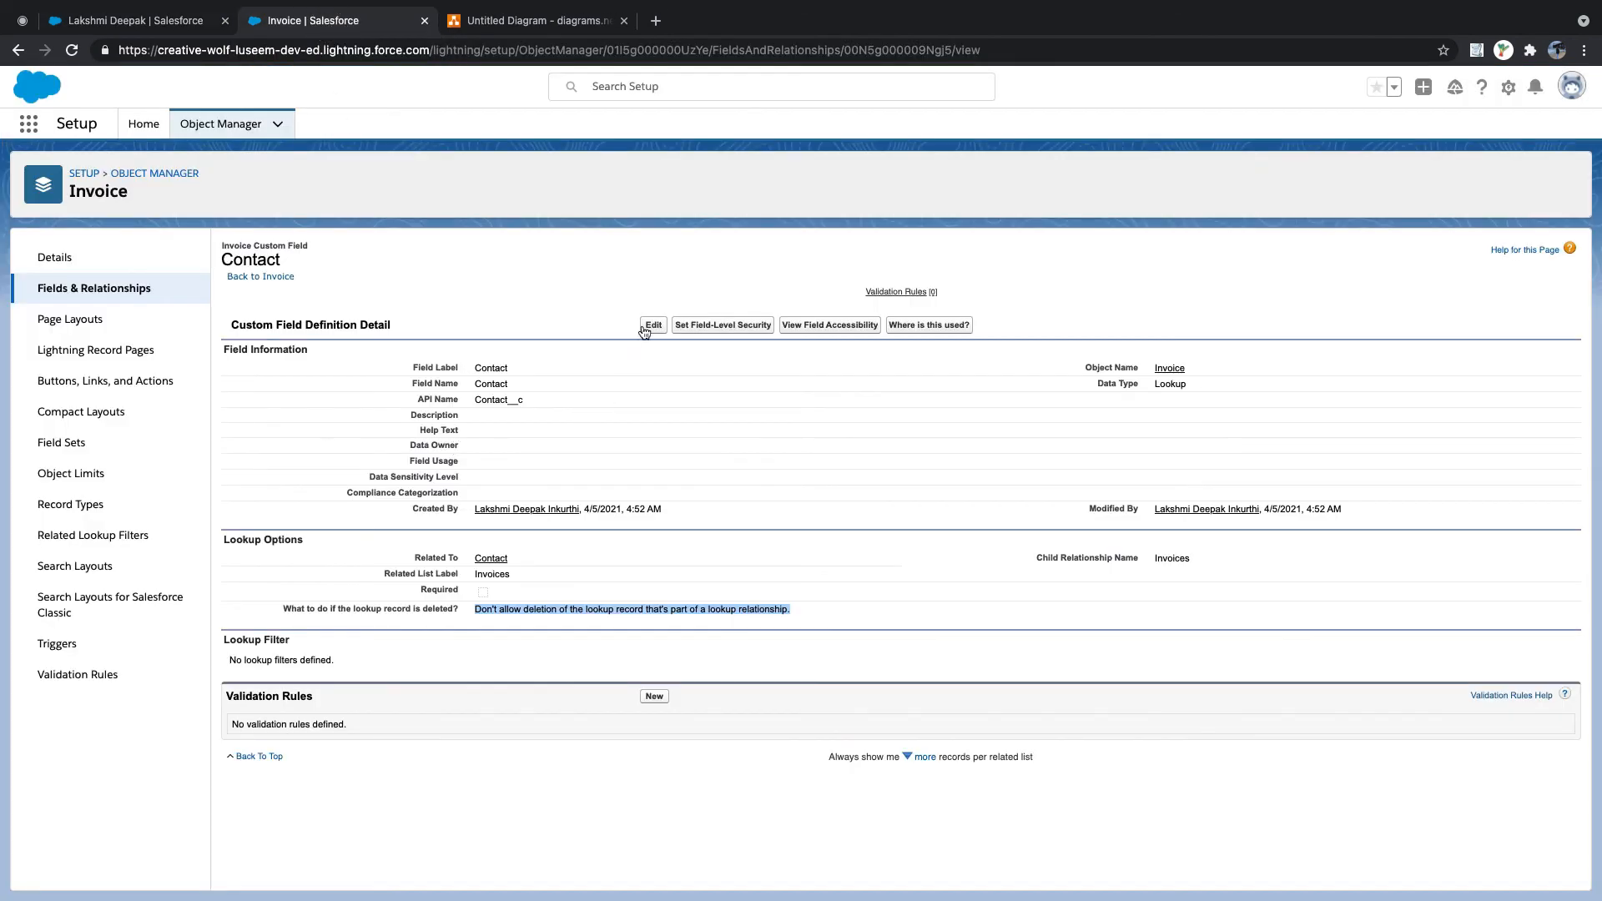
left_click(652, 325)
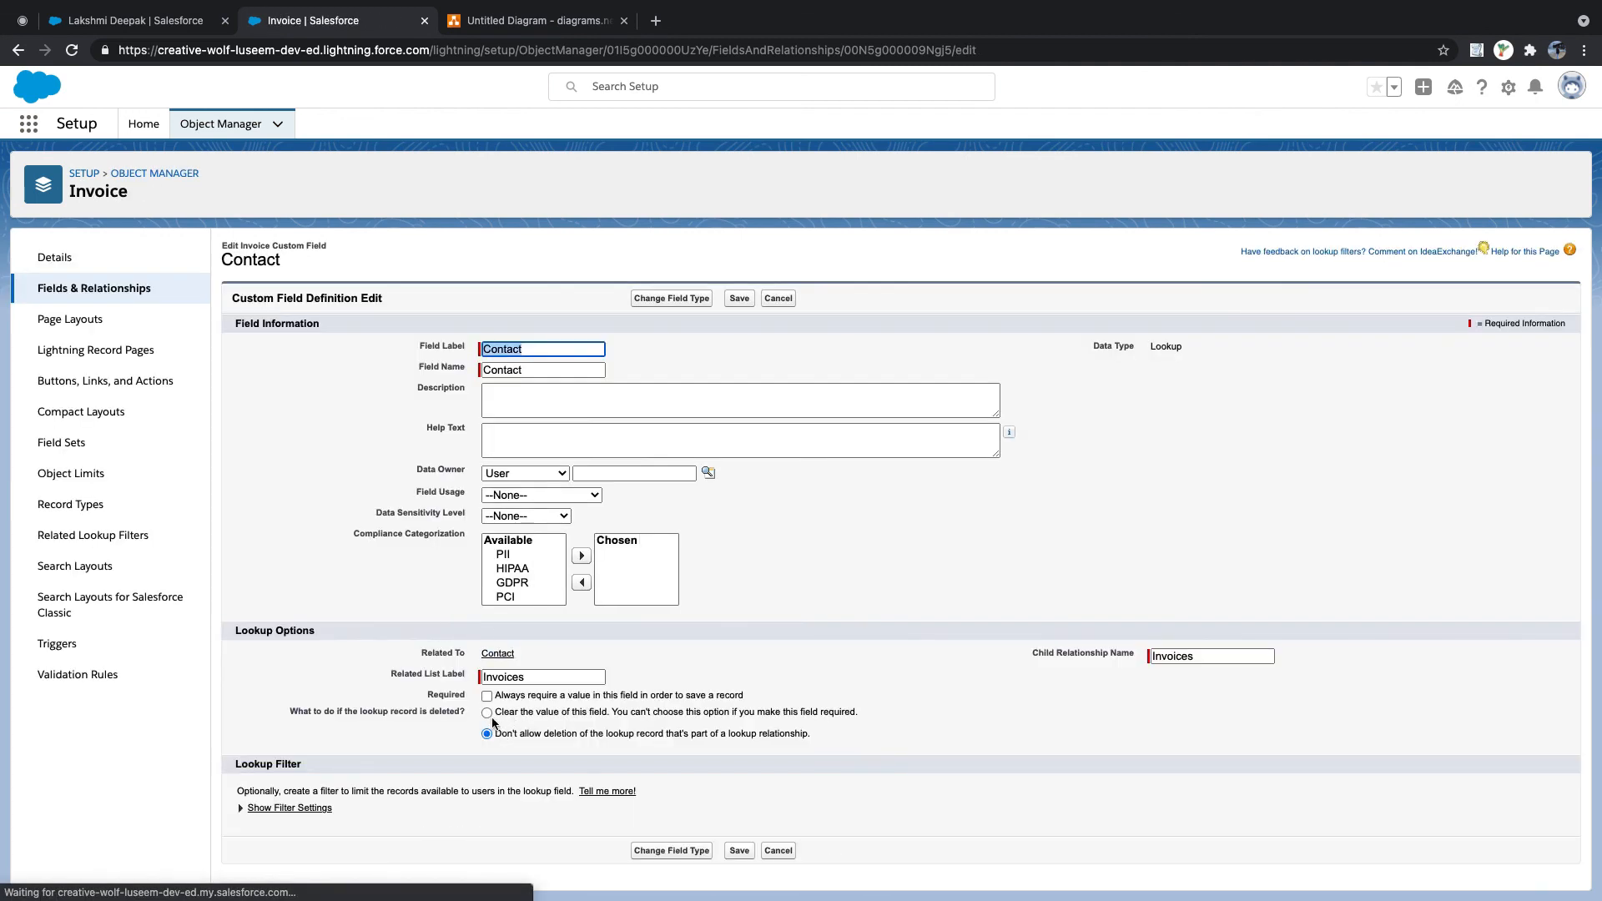
left_click(487, 713)
left_click(733, 851)
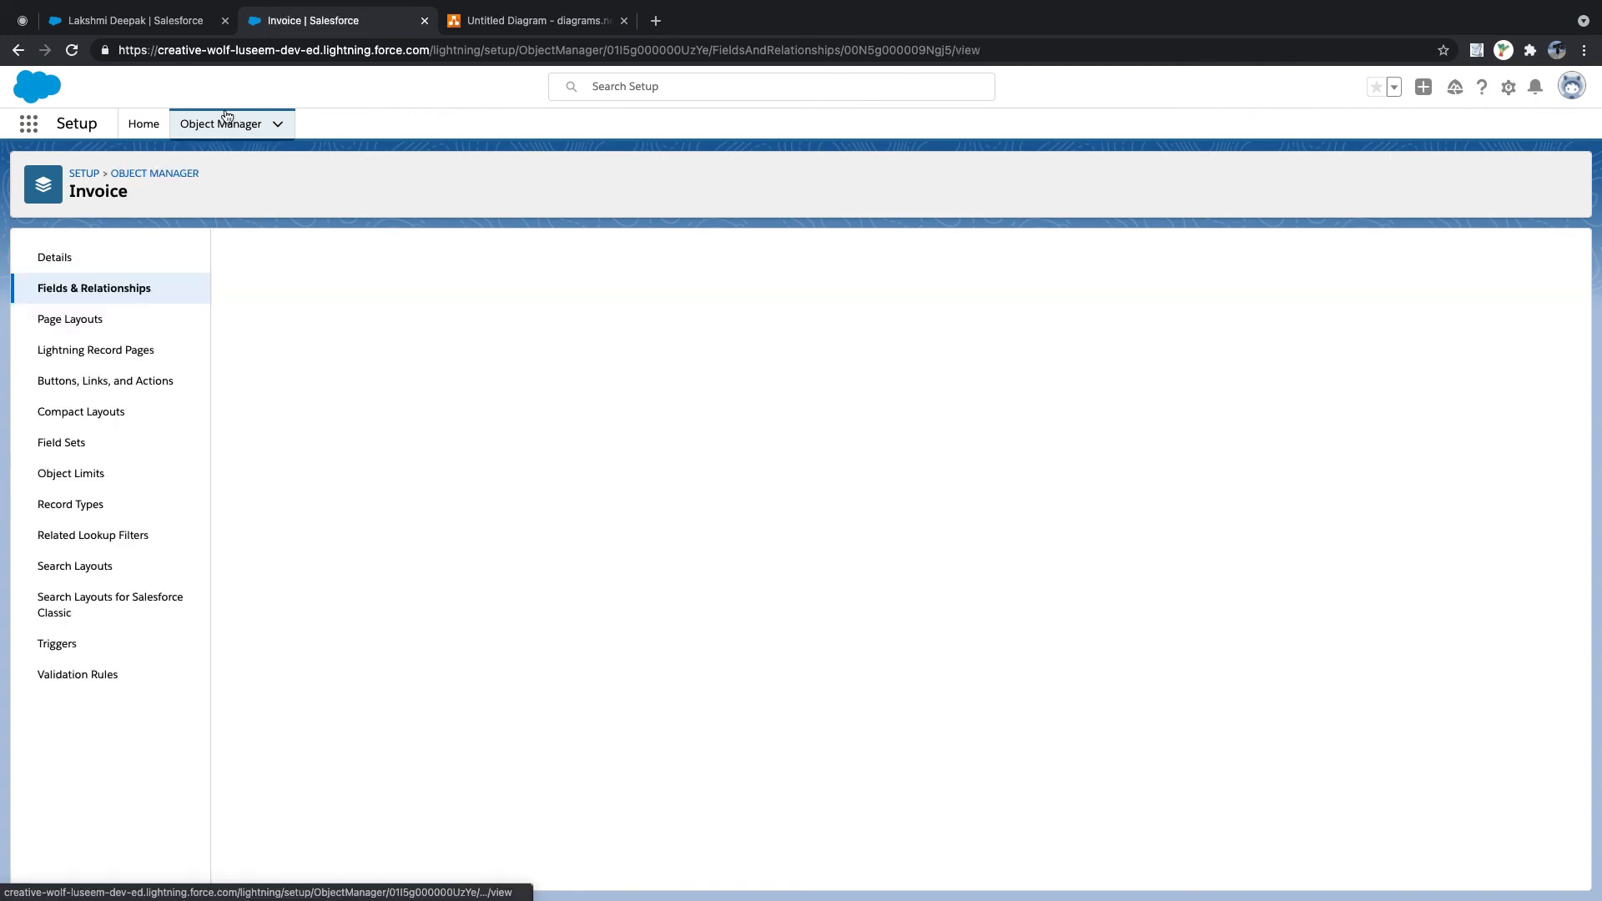
- Dismiss the deletion error and delete the Prime Source contact, confirming the deletion
left_click(134, 20)
left_click(1062, 435)
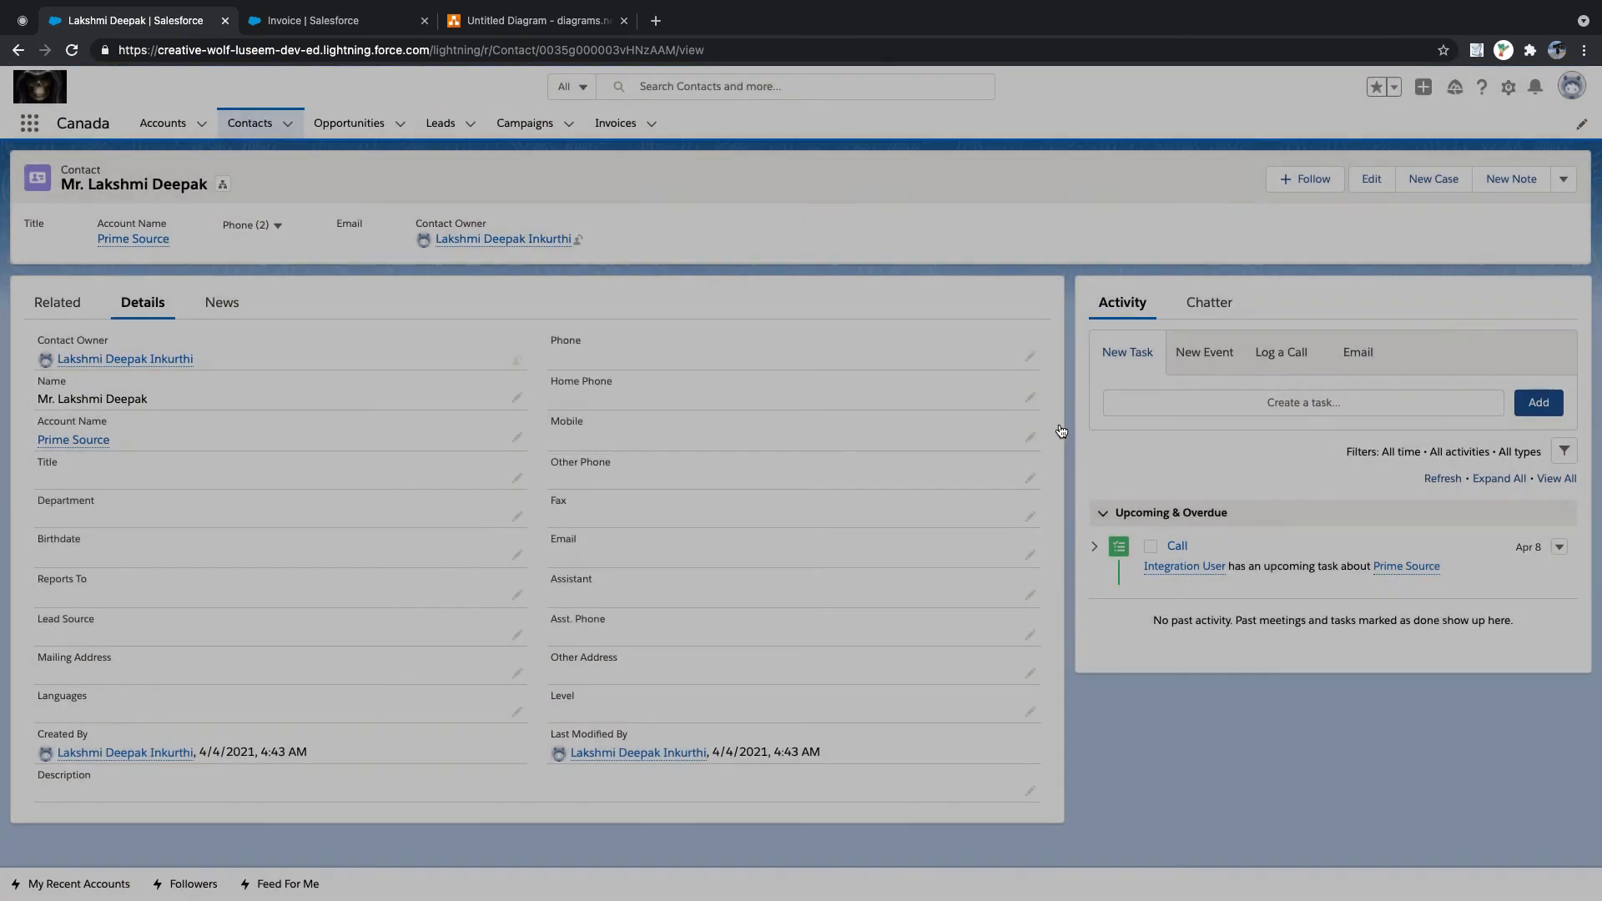
left_click(1564, 179)
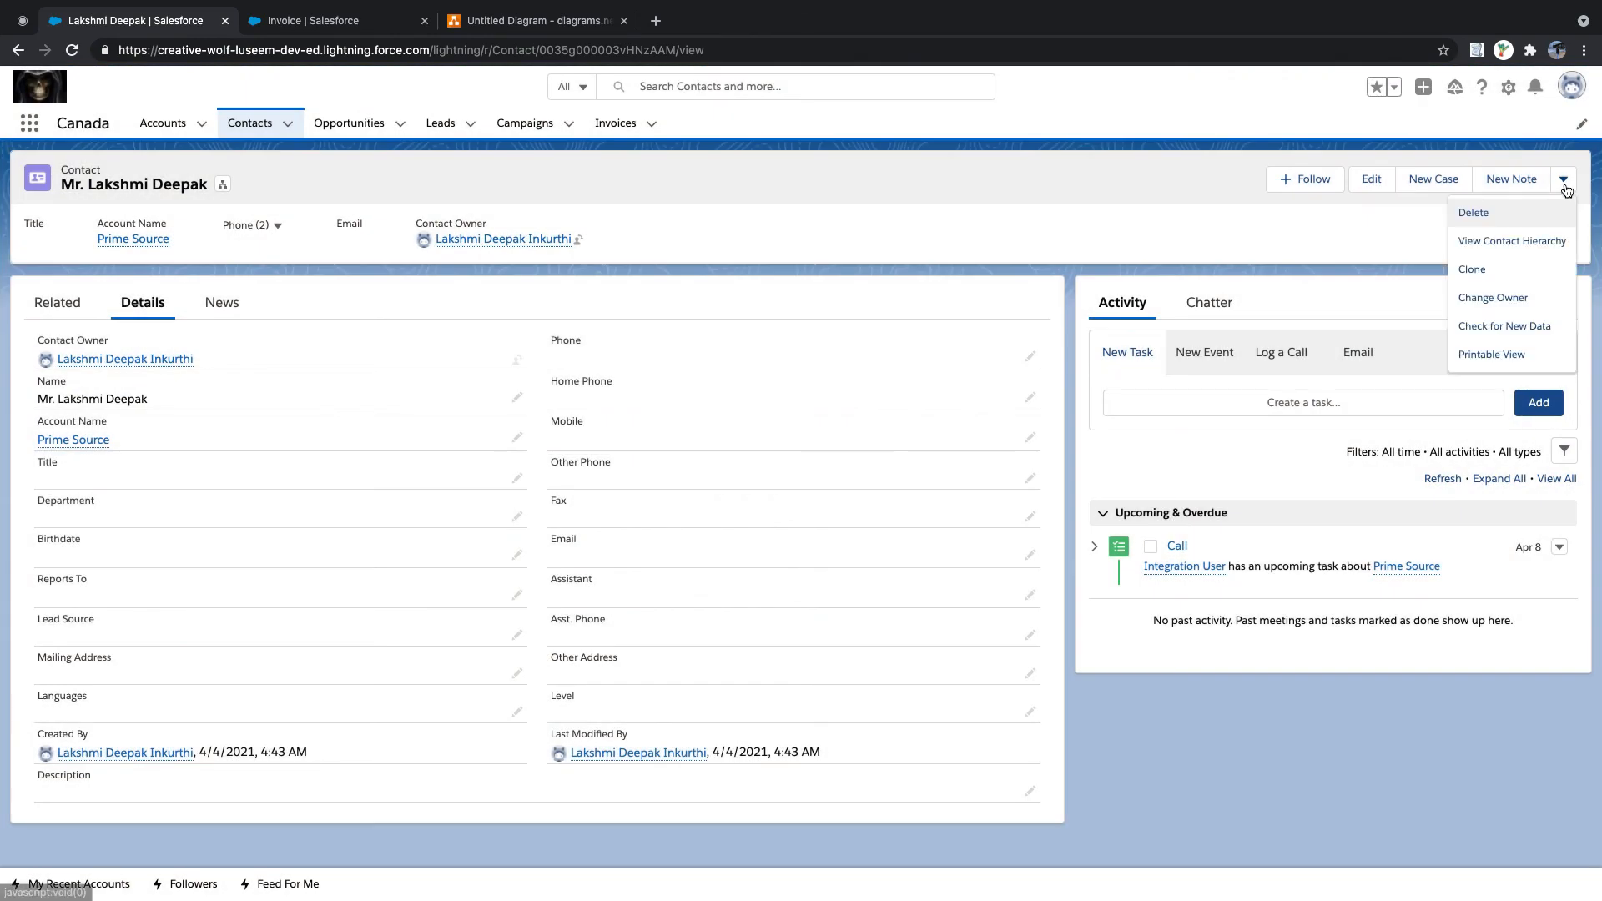
left_click(1493, 215)
left_click(1024, 526)
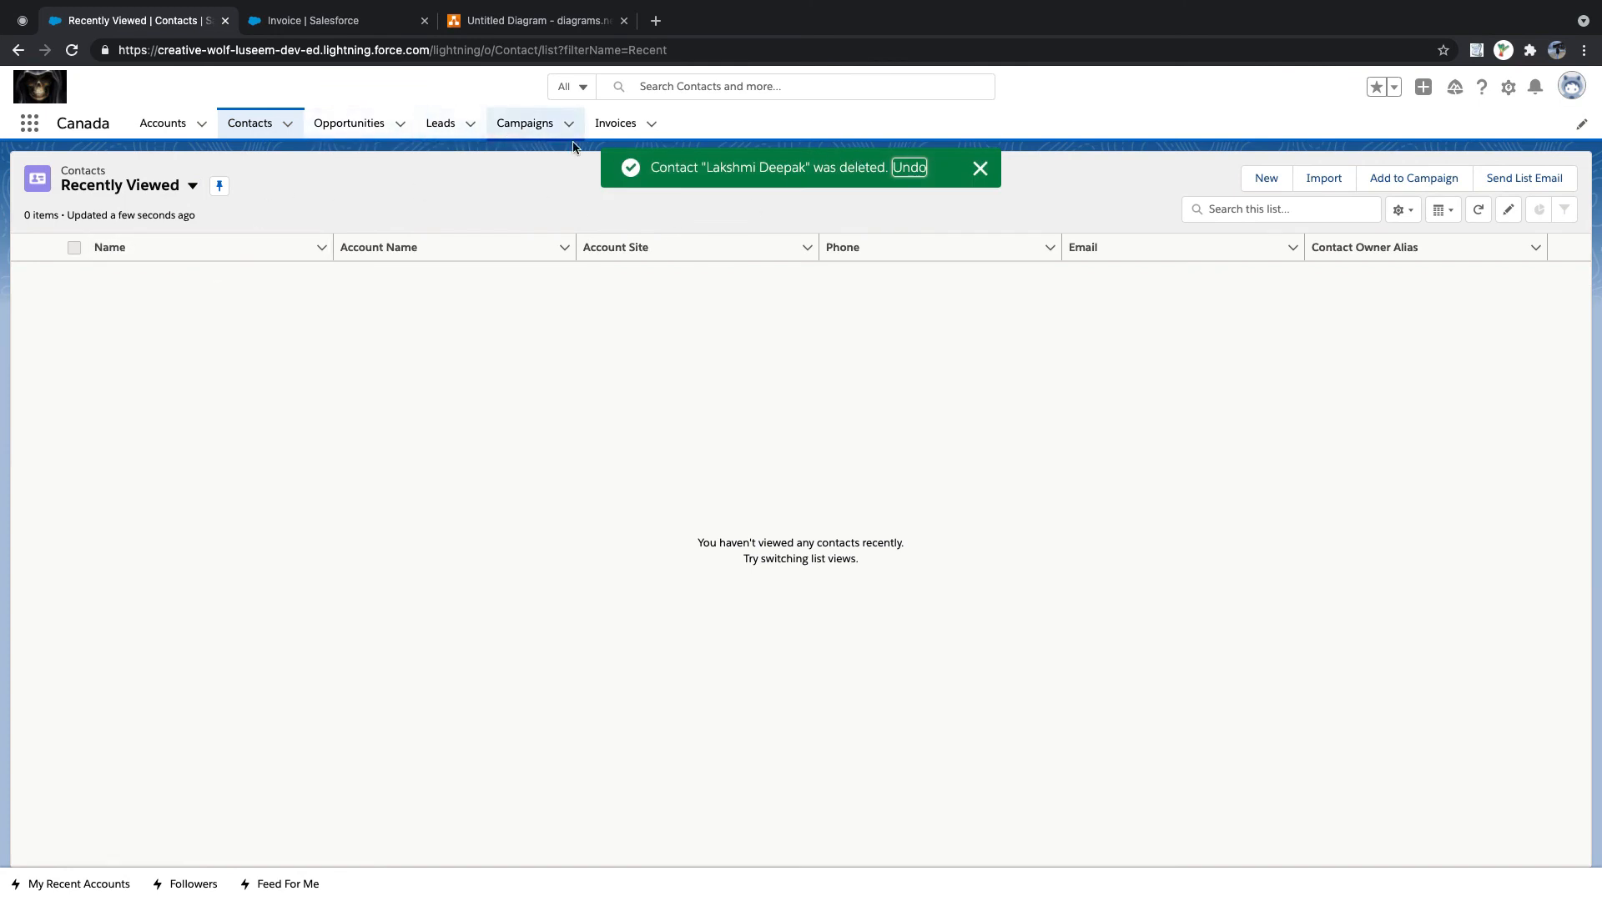
- Open invoice AI-1 and highlight its Contact field, comparing it with the field's lookup deletion rule in Setup
left_click(617, 126)
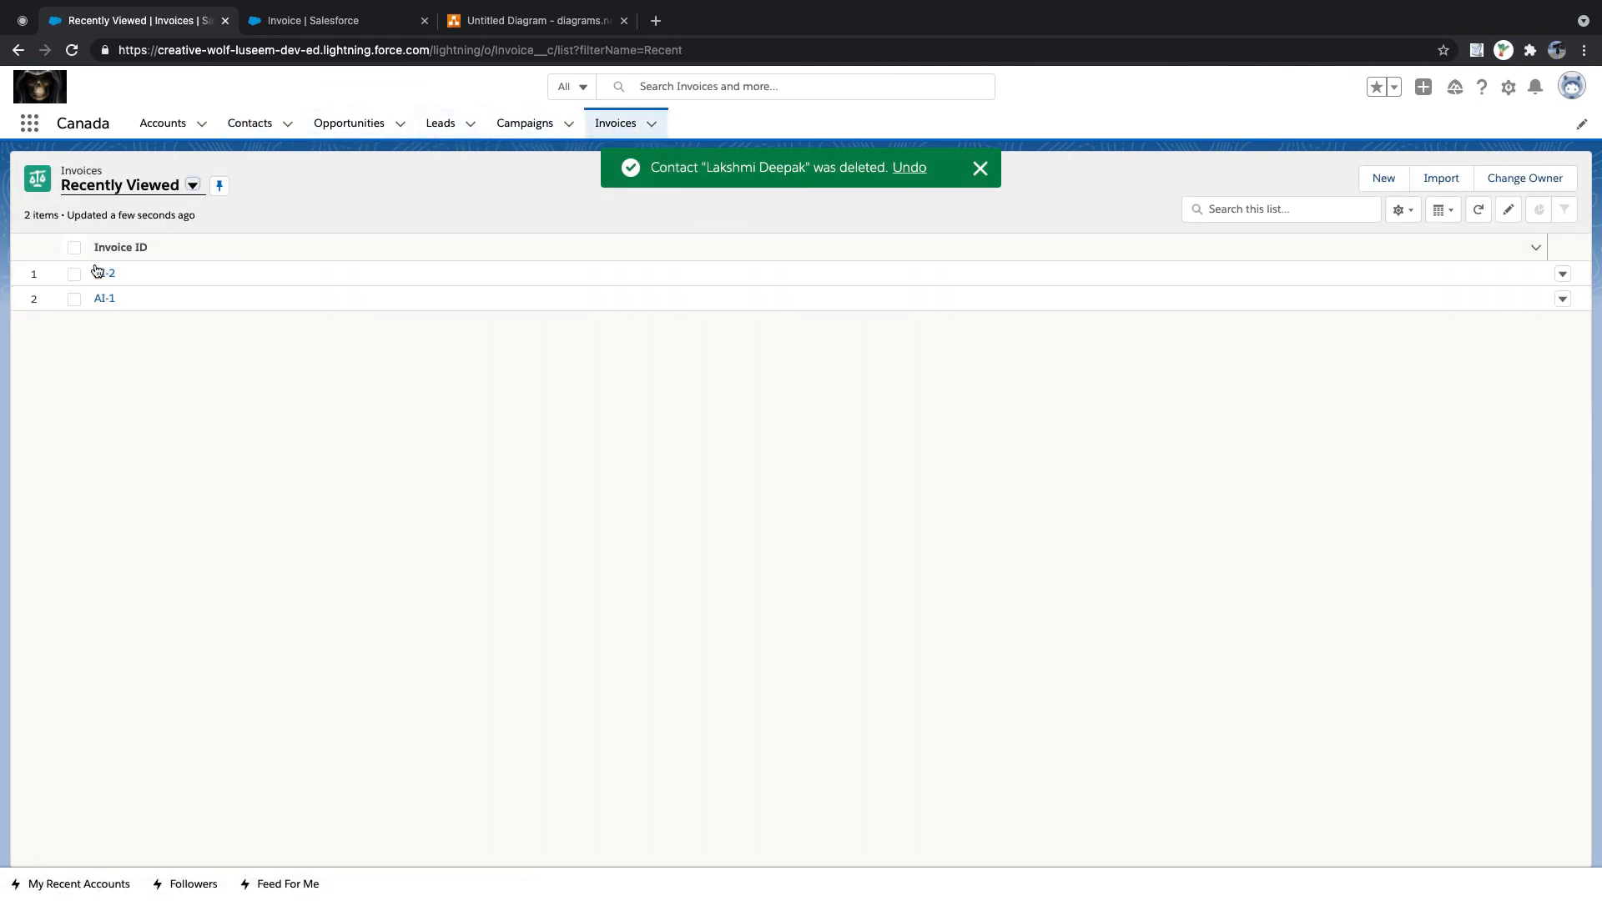
left_click(106, 307)
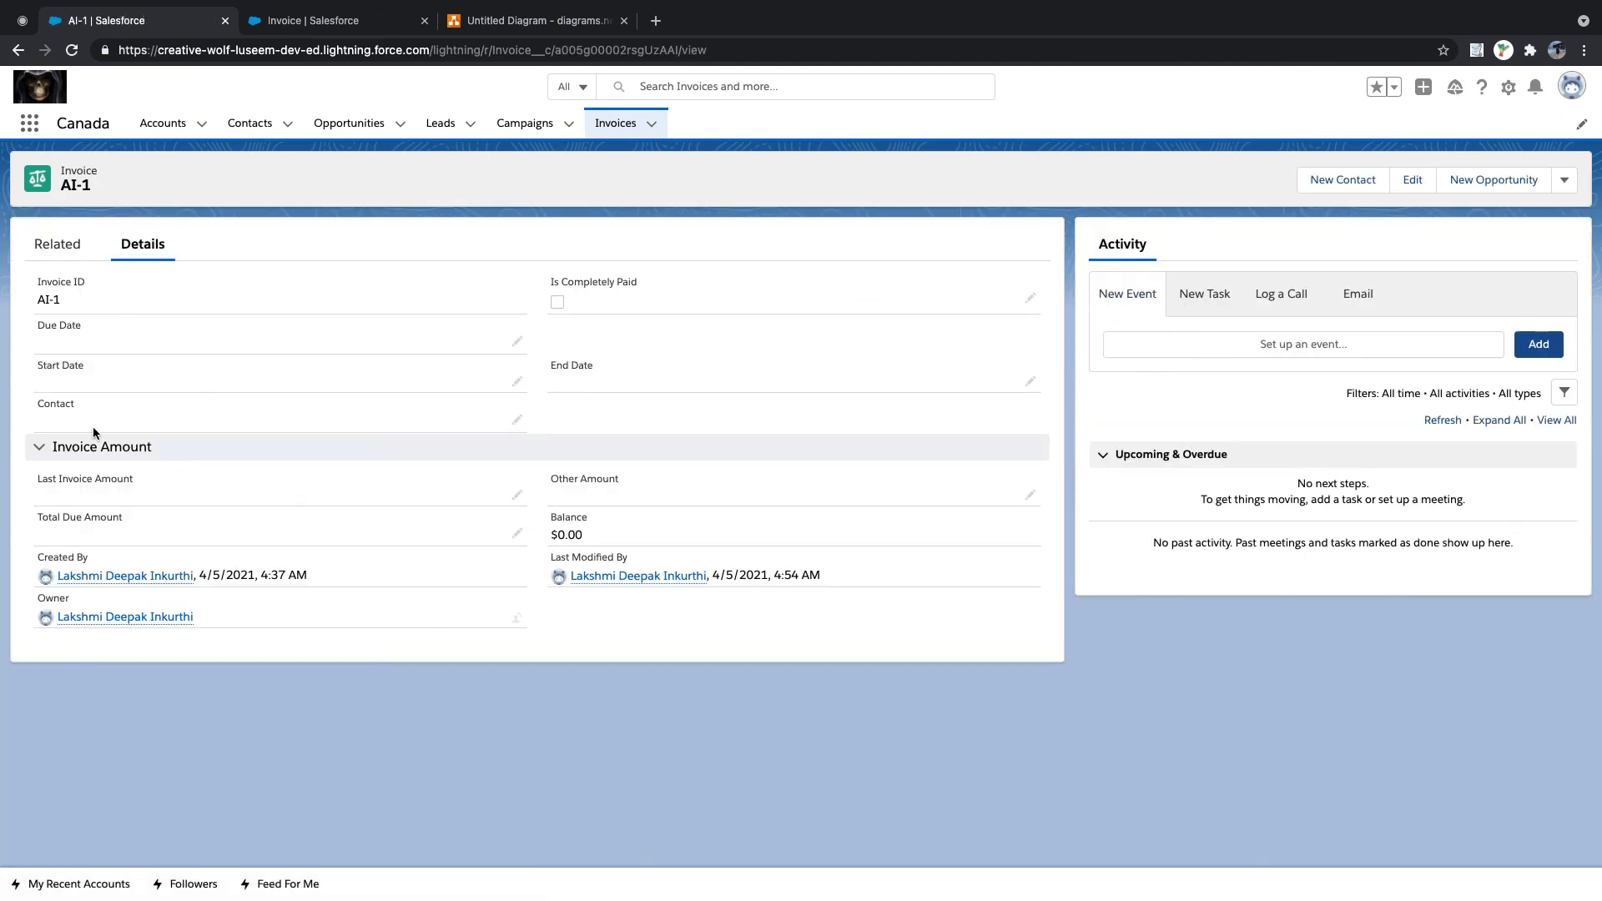
left_click_drag(33, 403, 217, 428)
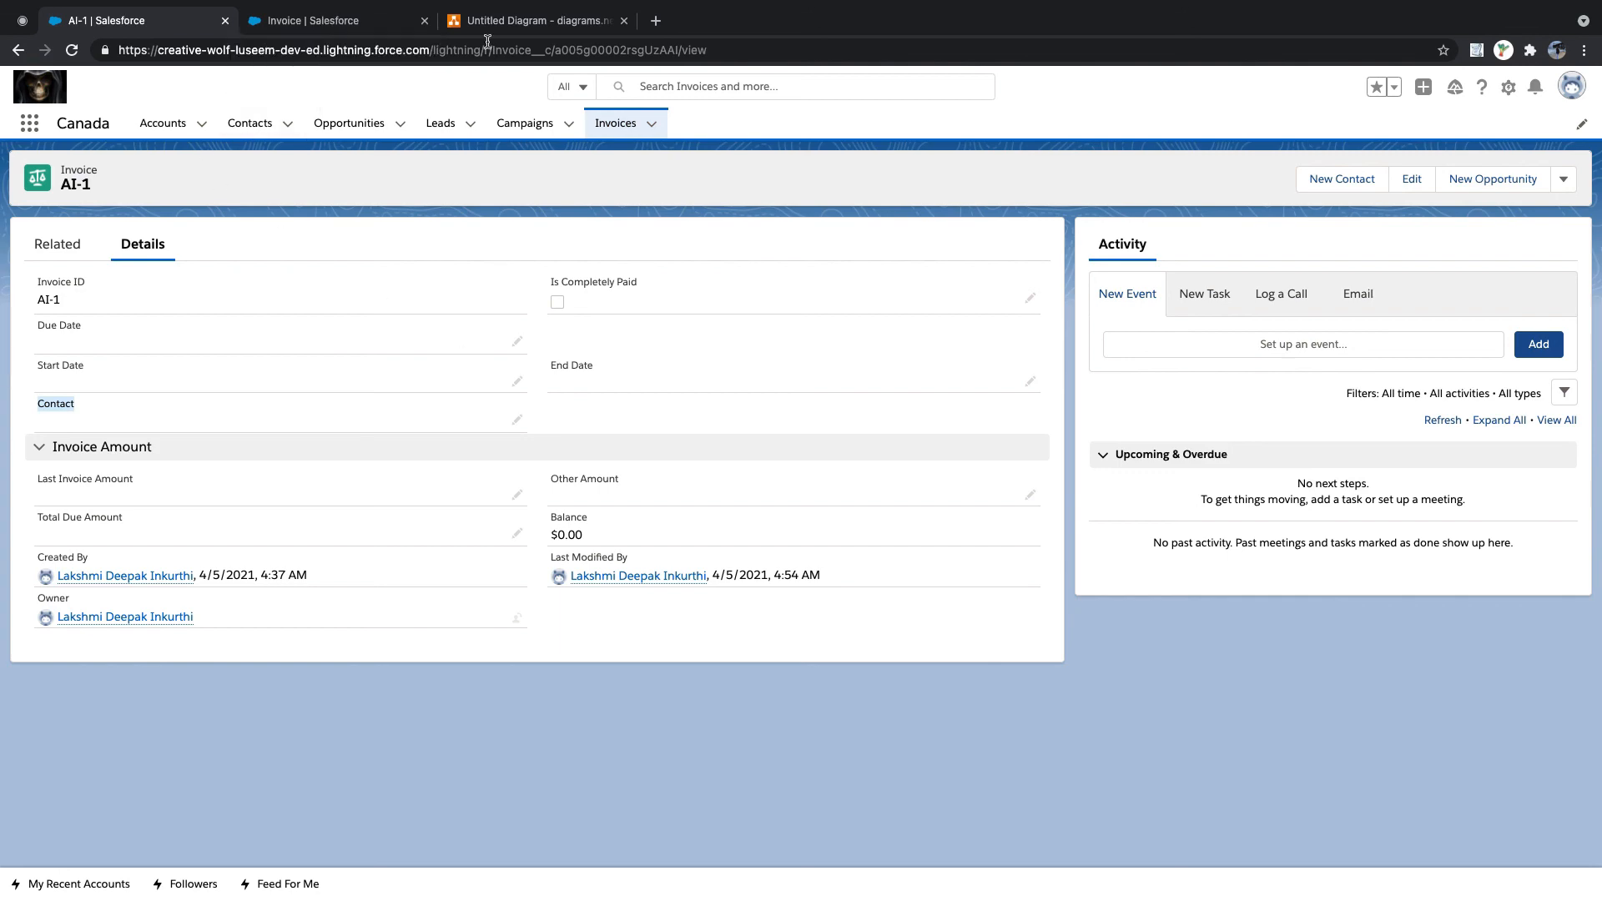
left_click(334, 24)
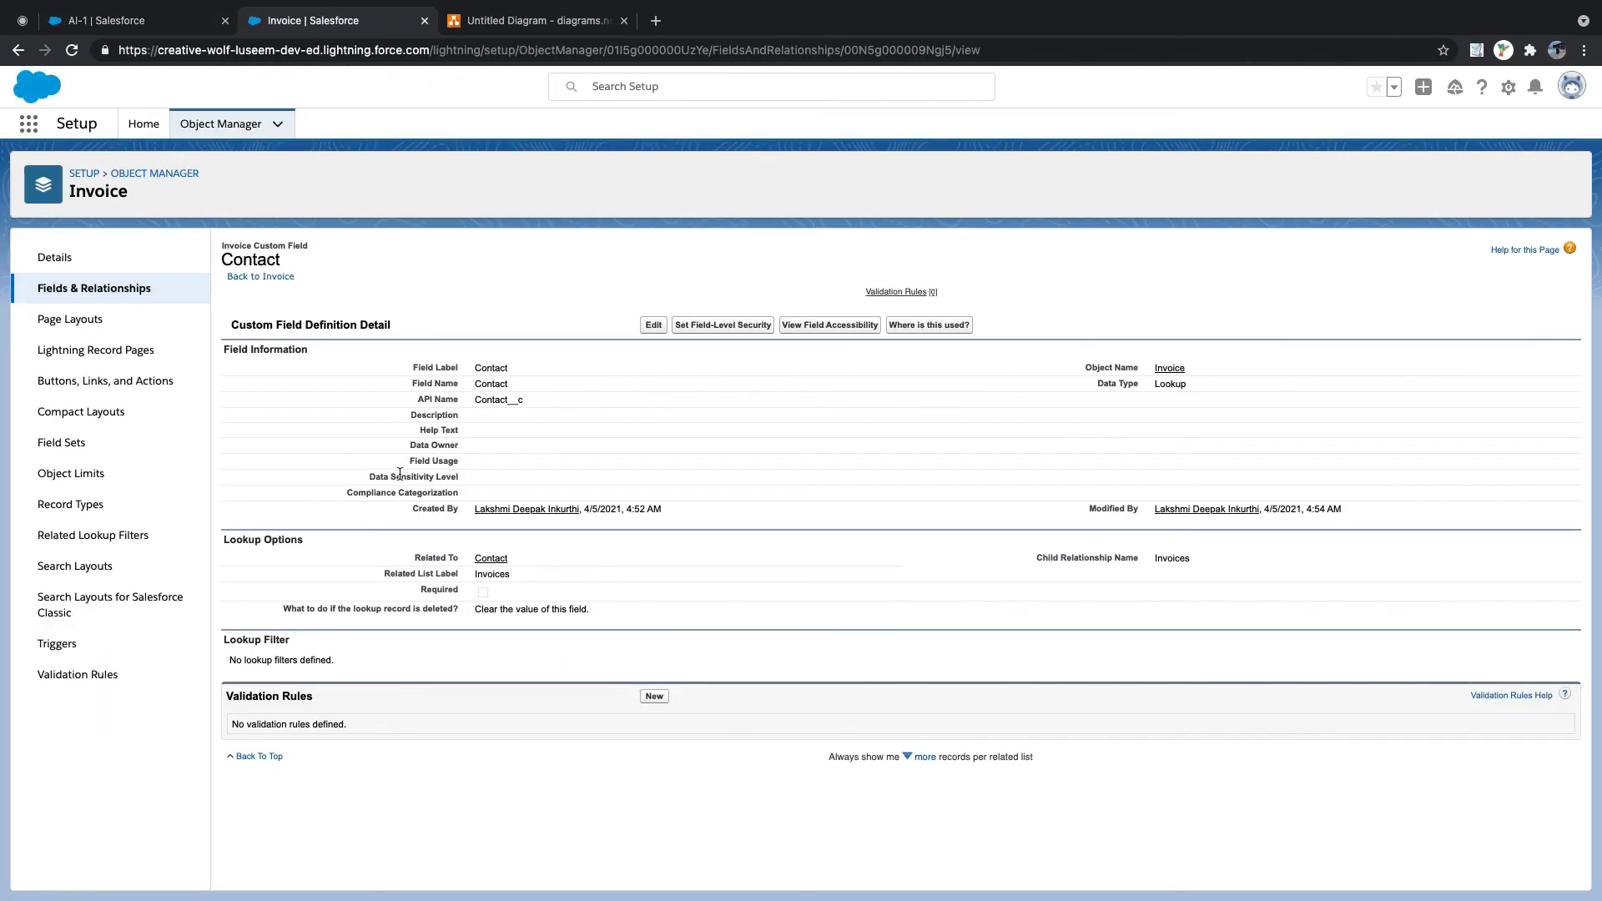
- Find the Recycle Bin through the app search and restore the deleted contact from it
left_click(109, 20)
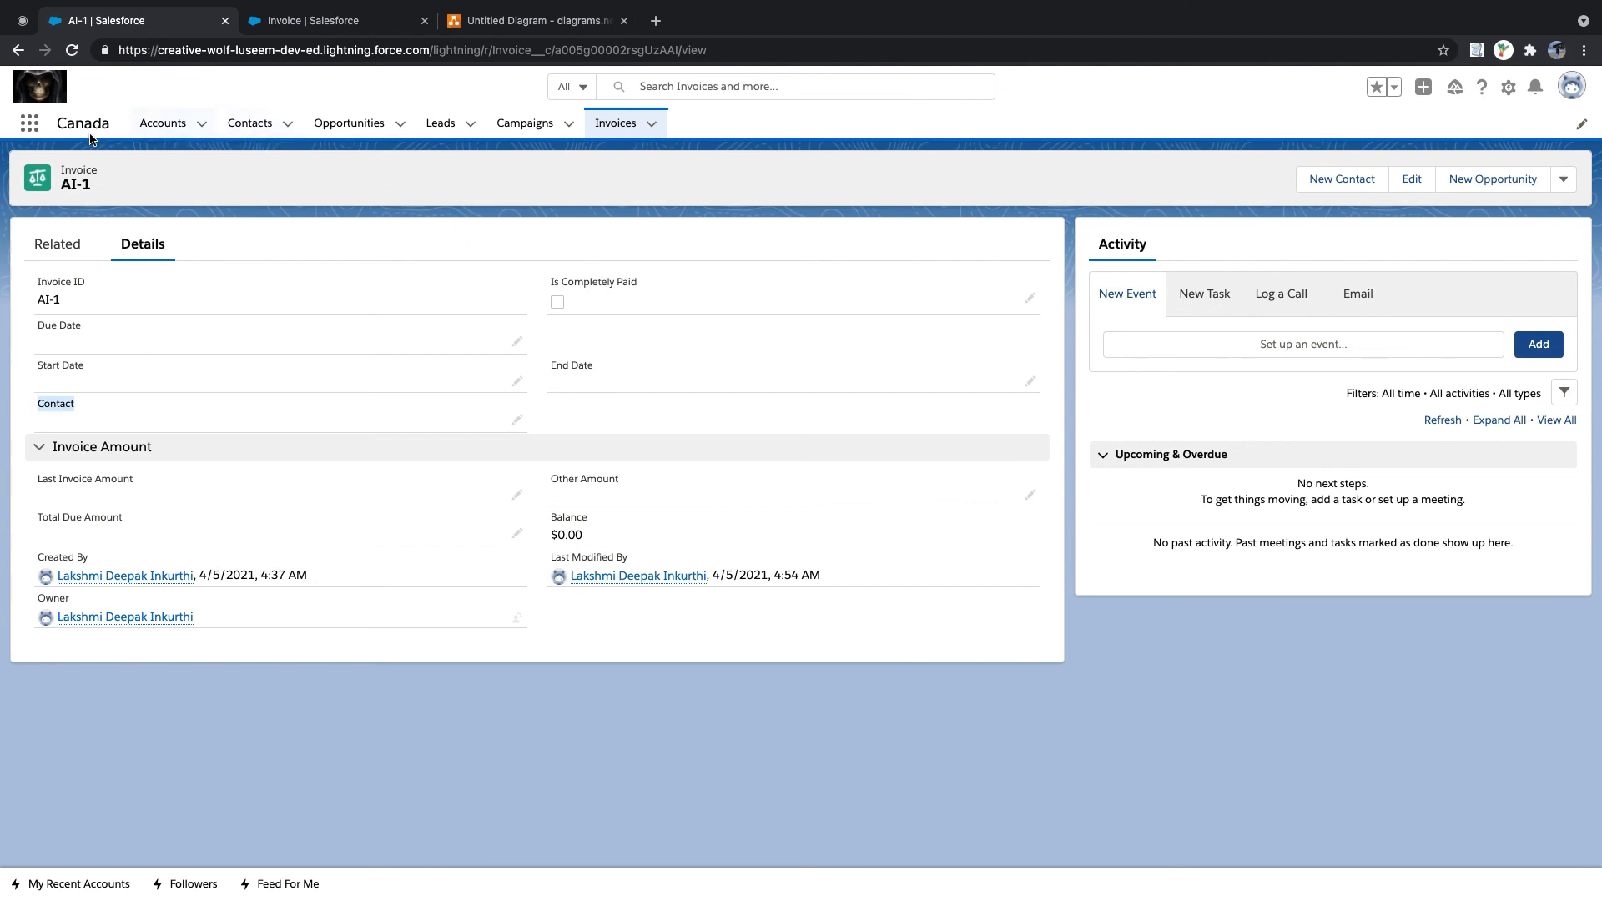
left_click(28, 128)
type("rec")
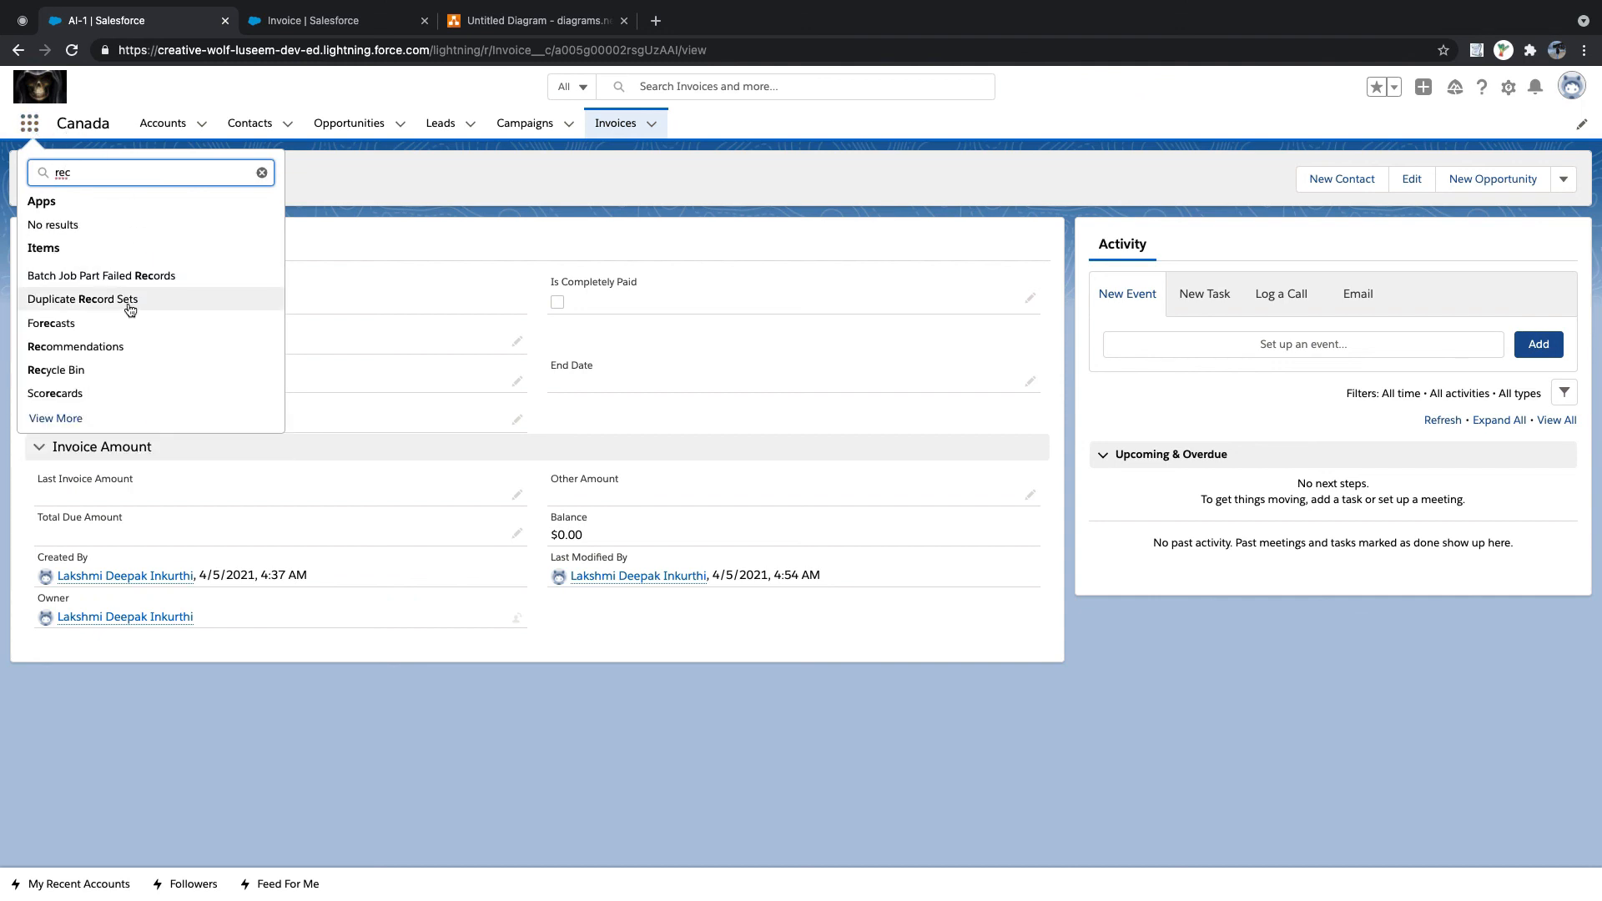
left_click(63, 372)
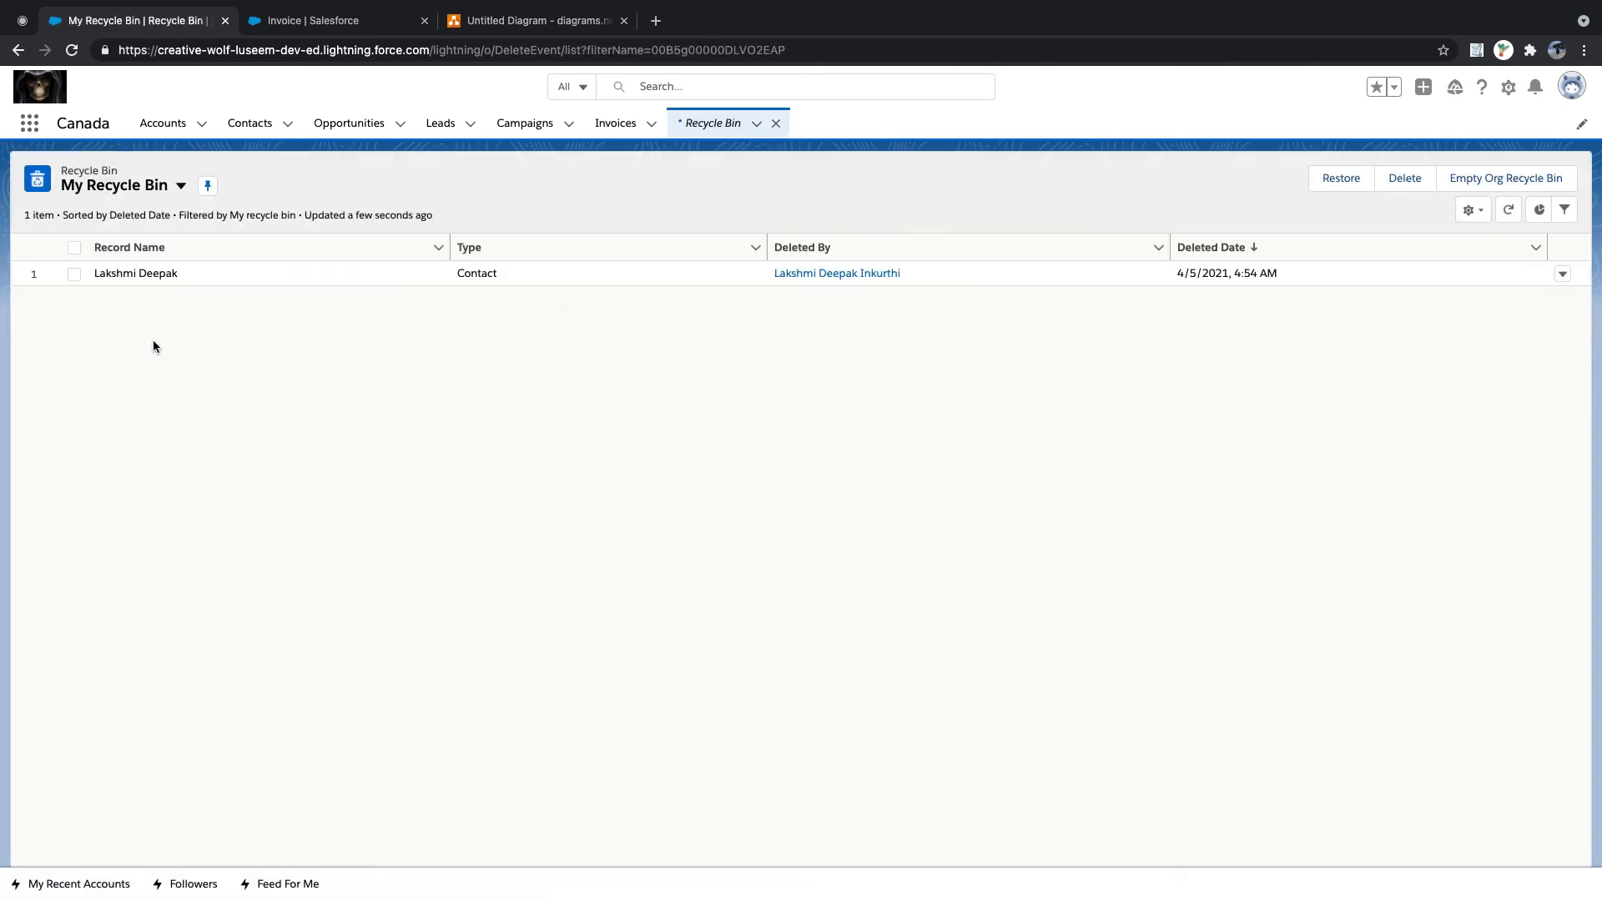
left_click(74, 273)
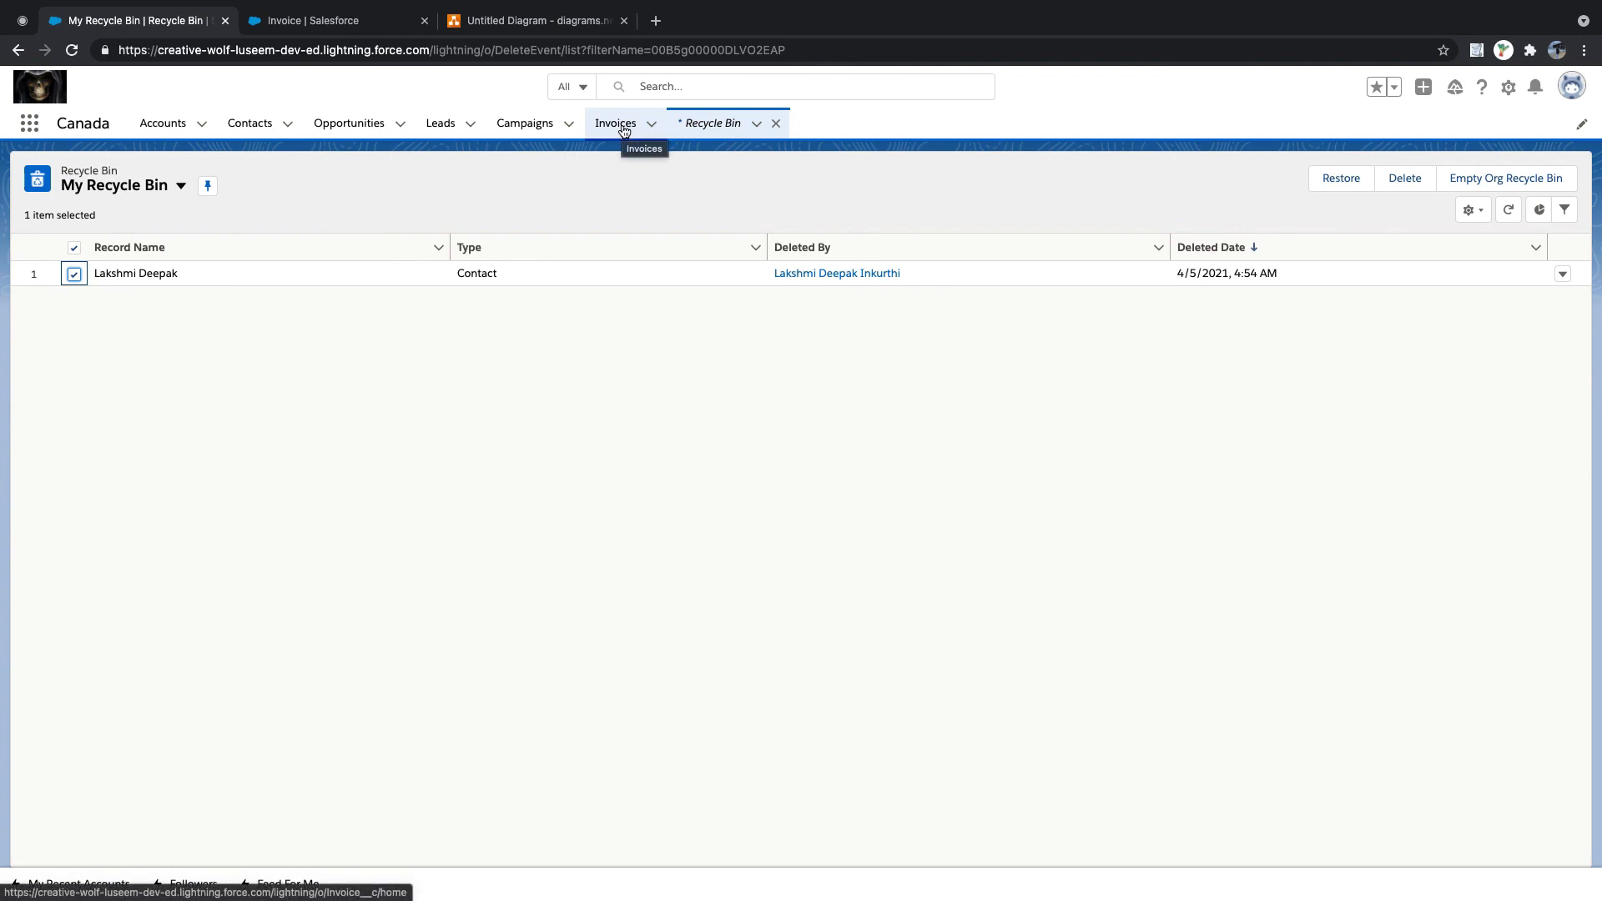
left_click(1316, 178)
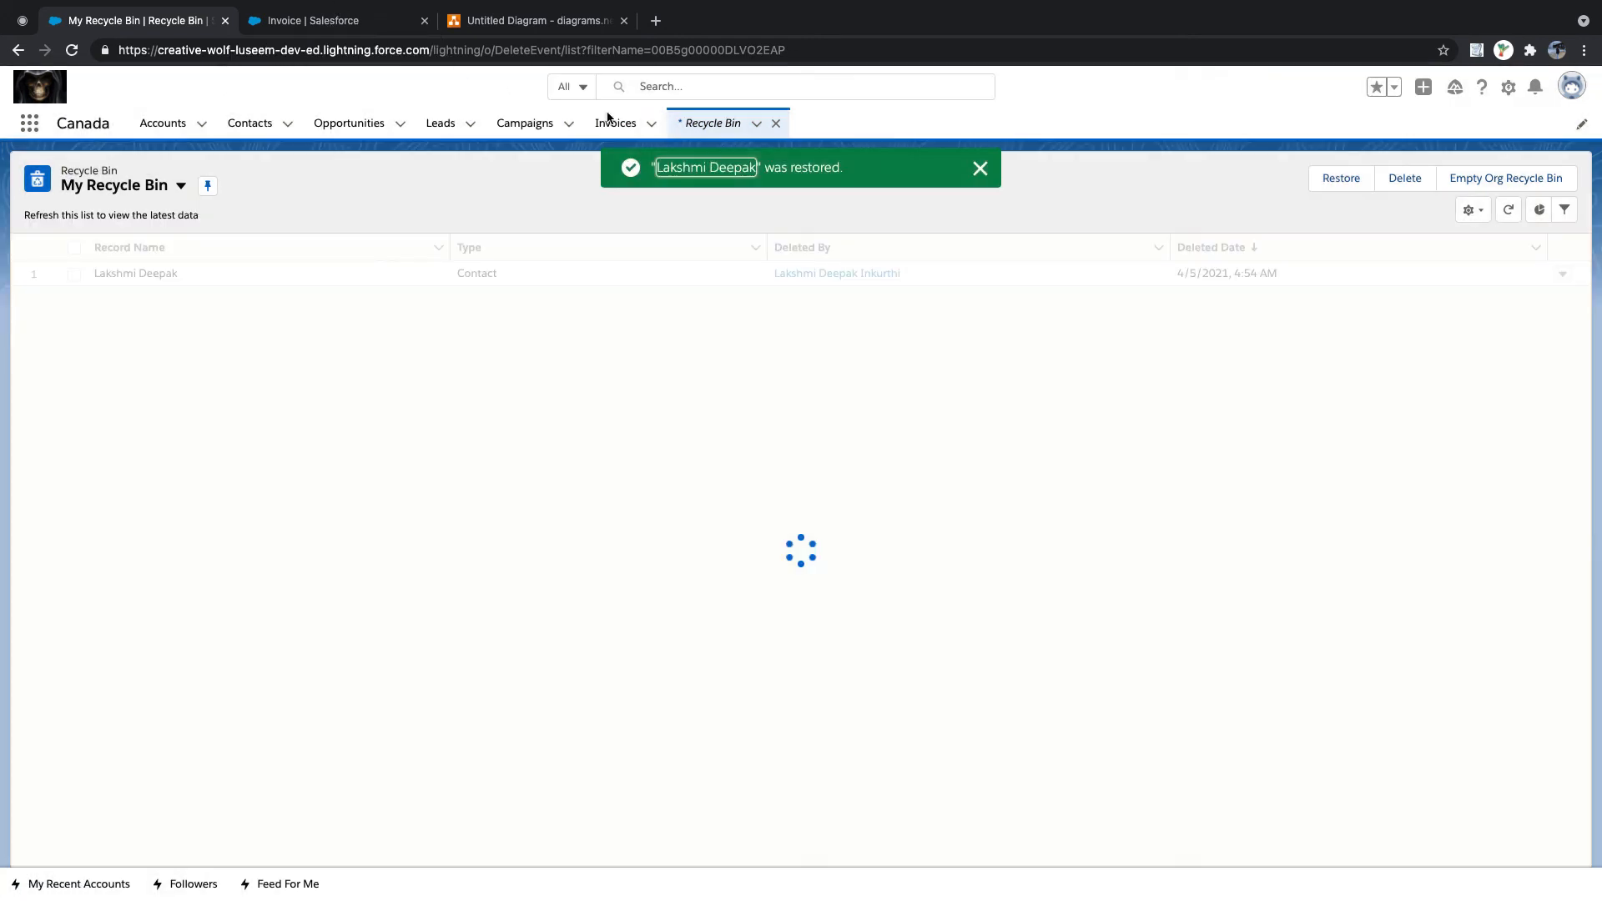
- Reopen invoice AI-1 to check its Contact field following the restore, and return to the invoices
left_click(613, 123)
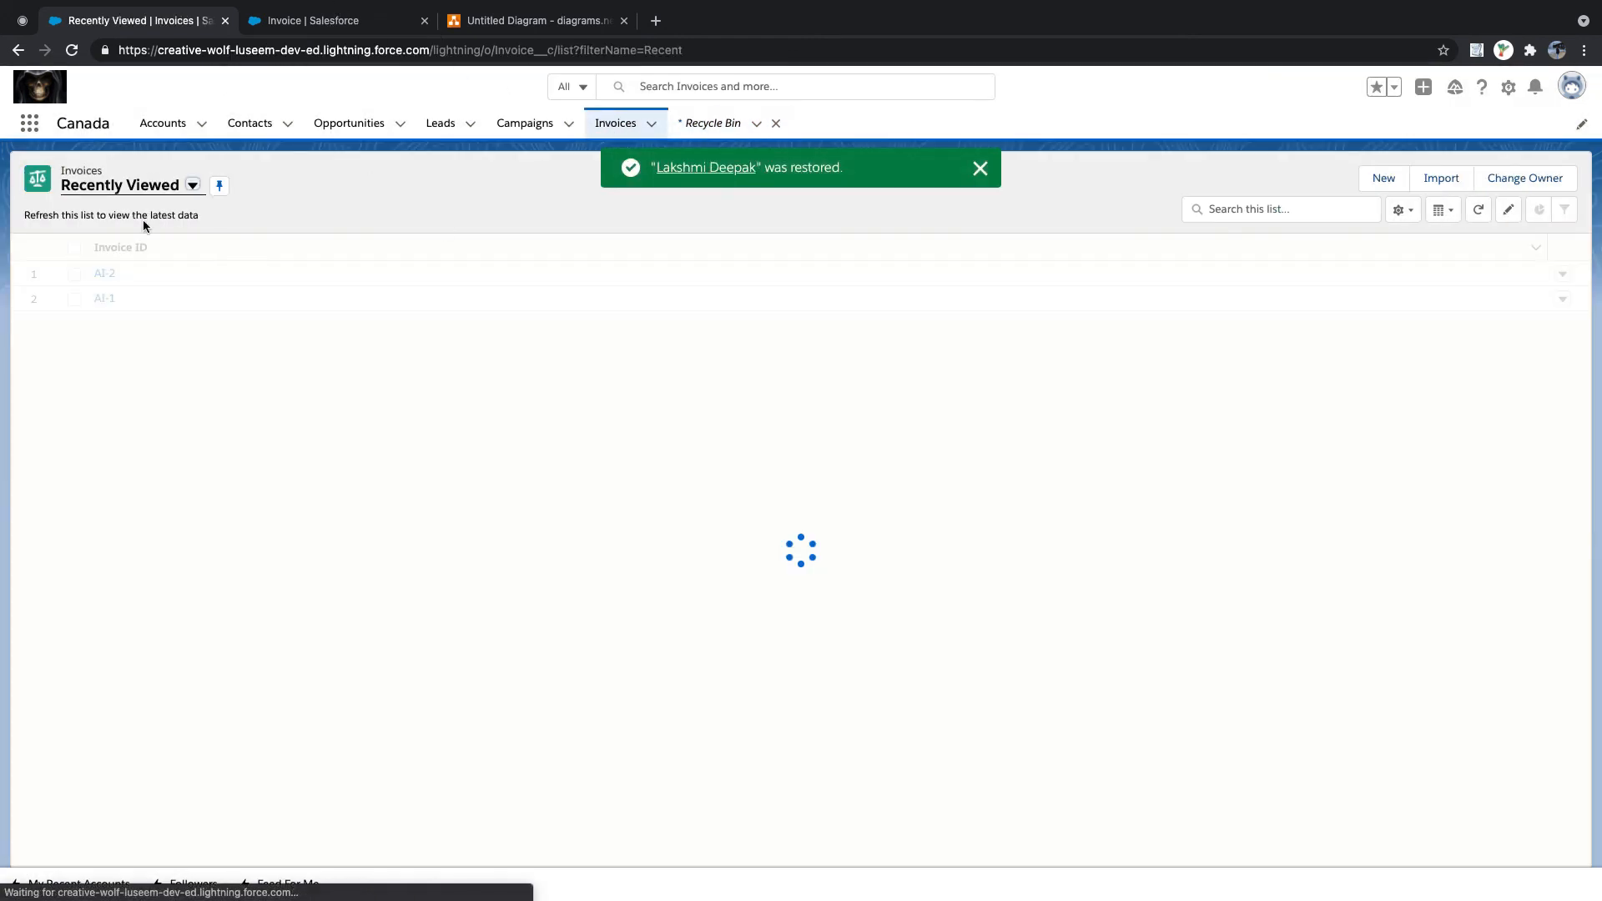
left_click(108, 274)
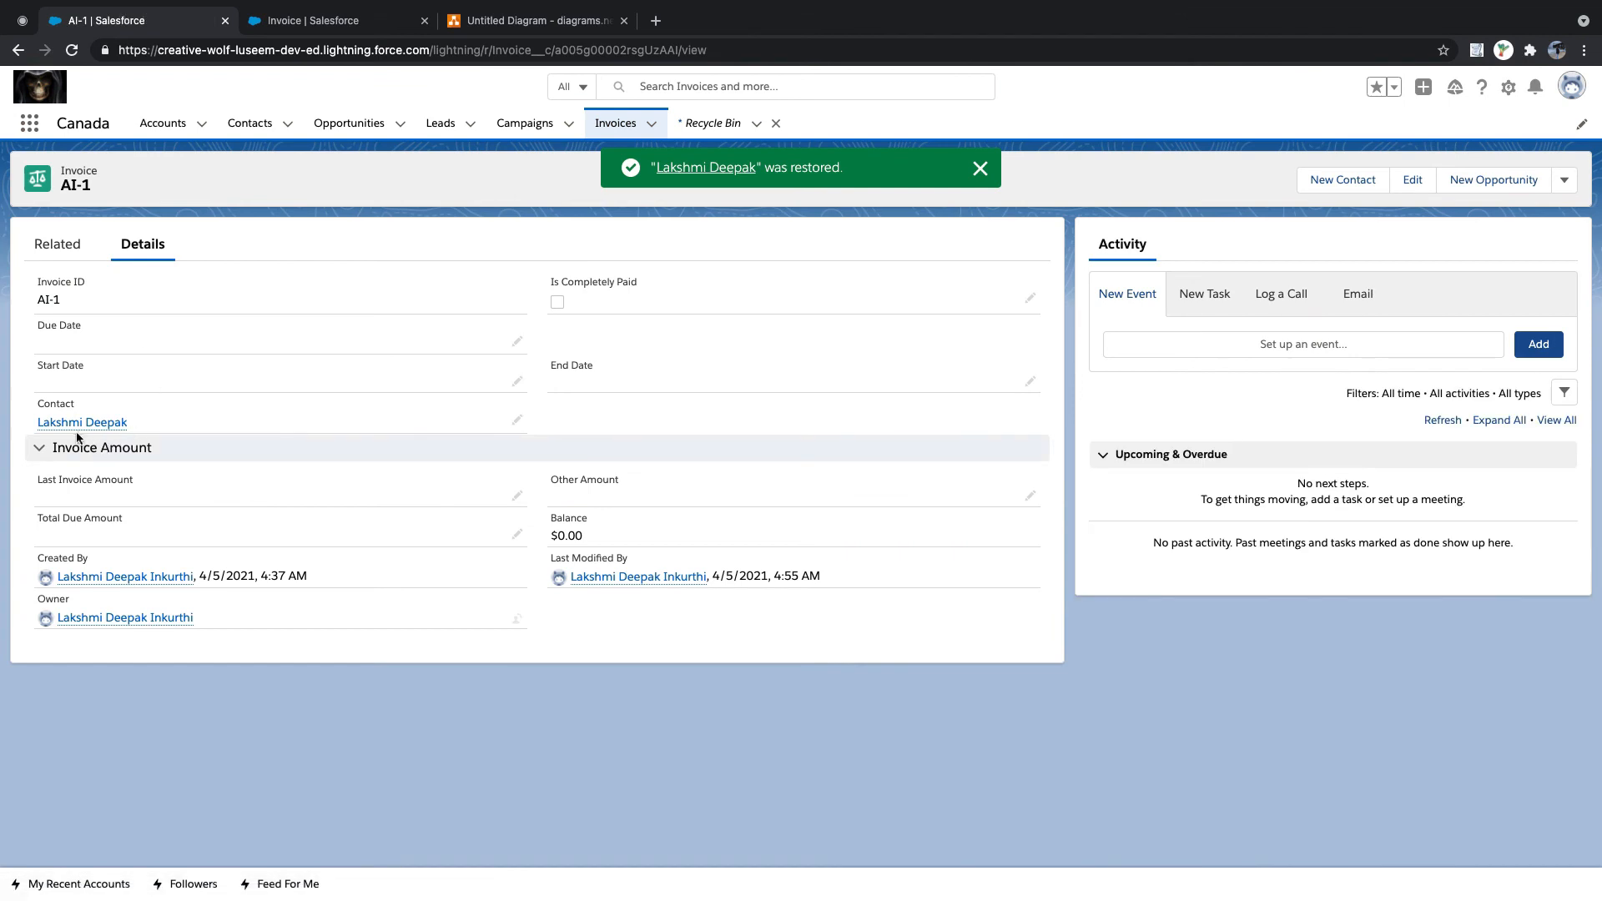
mouse_move(70, 424)
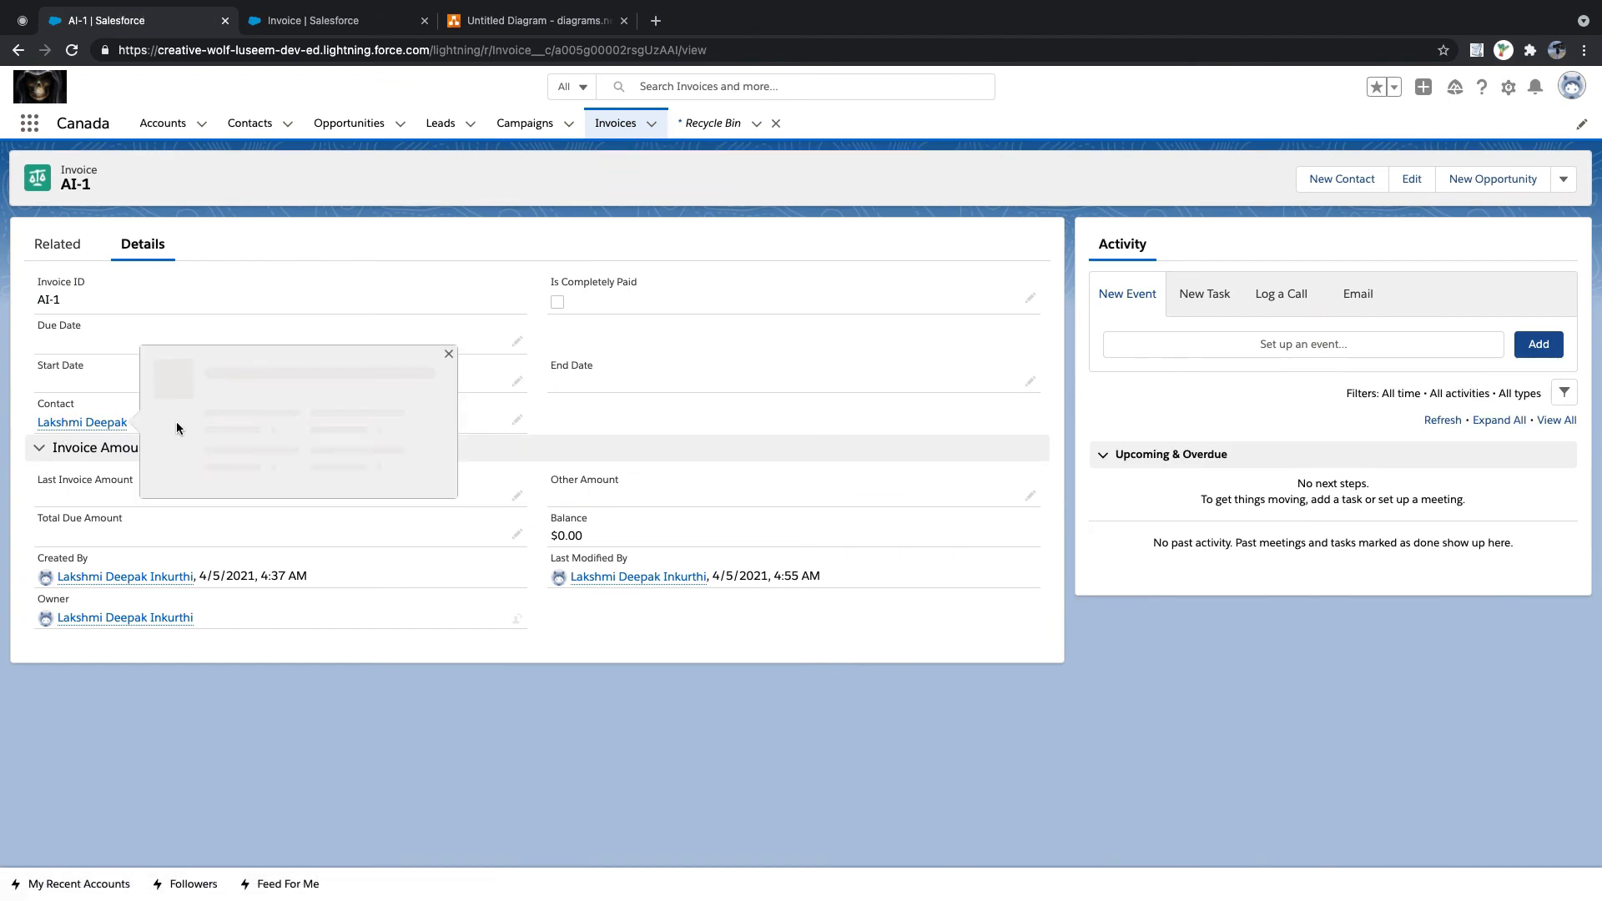
left_click(613, 127)
- Create a new contact with only the last name filled in, and save it
left_click(251, 125)
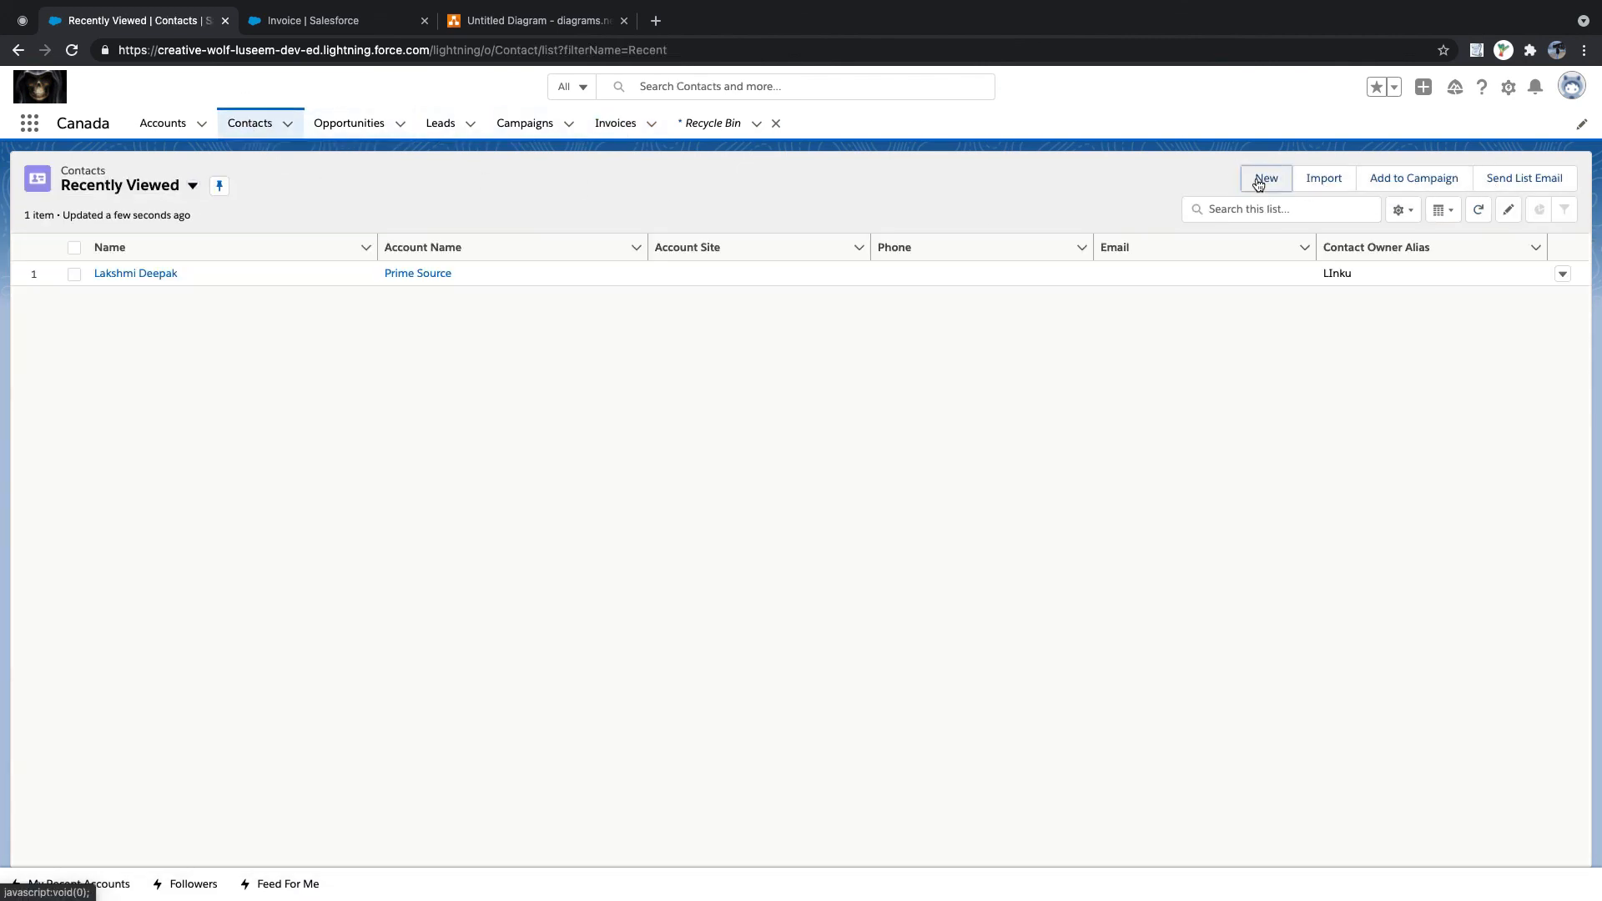
left_click(1261, 176)
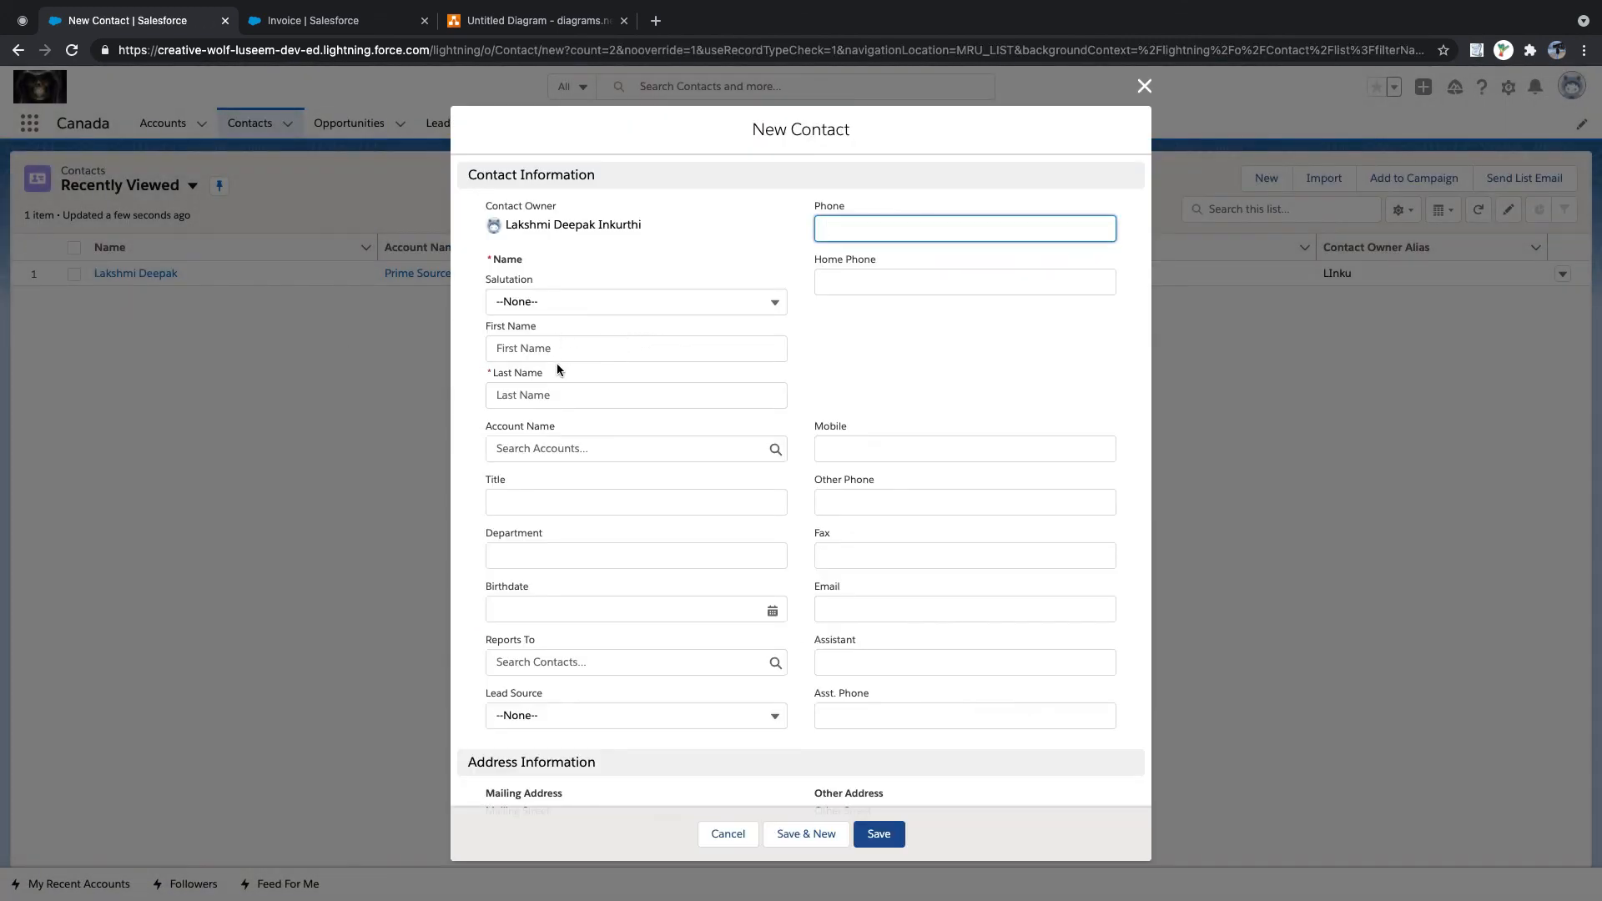
left_click(542, 395)
type("G")
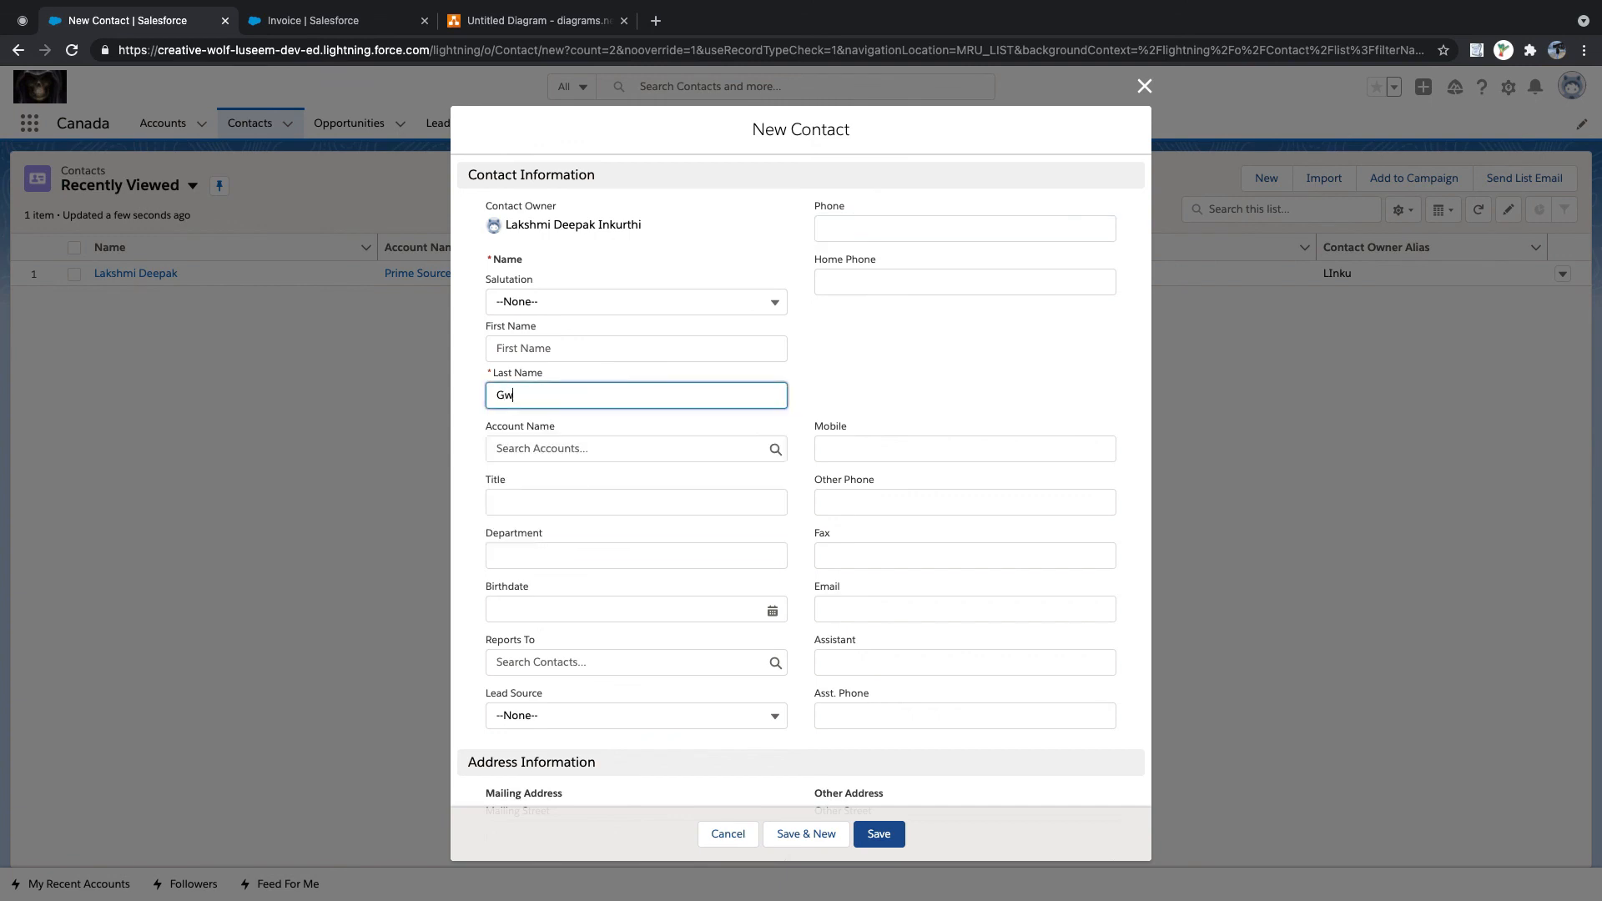
type("owtham")
left_click(880, 835)
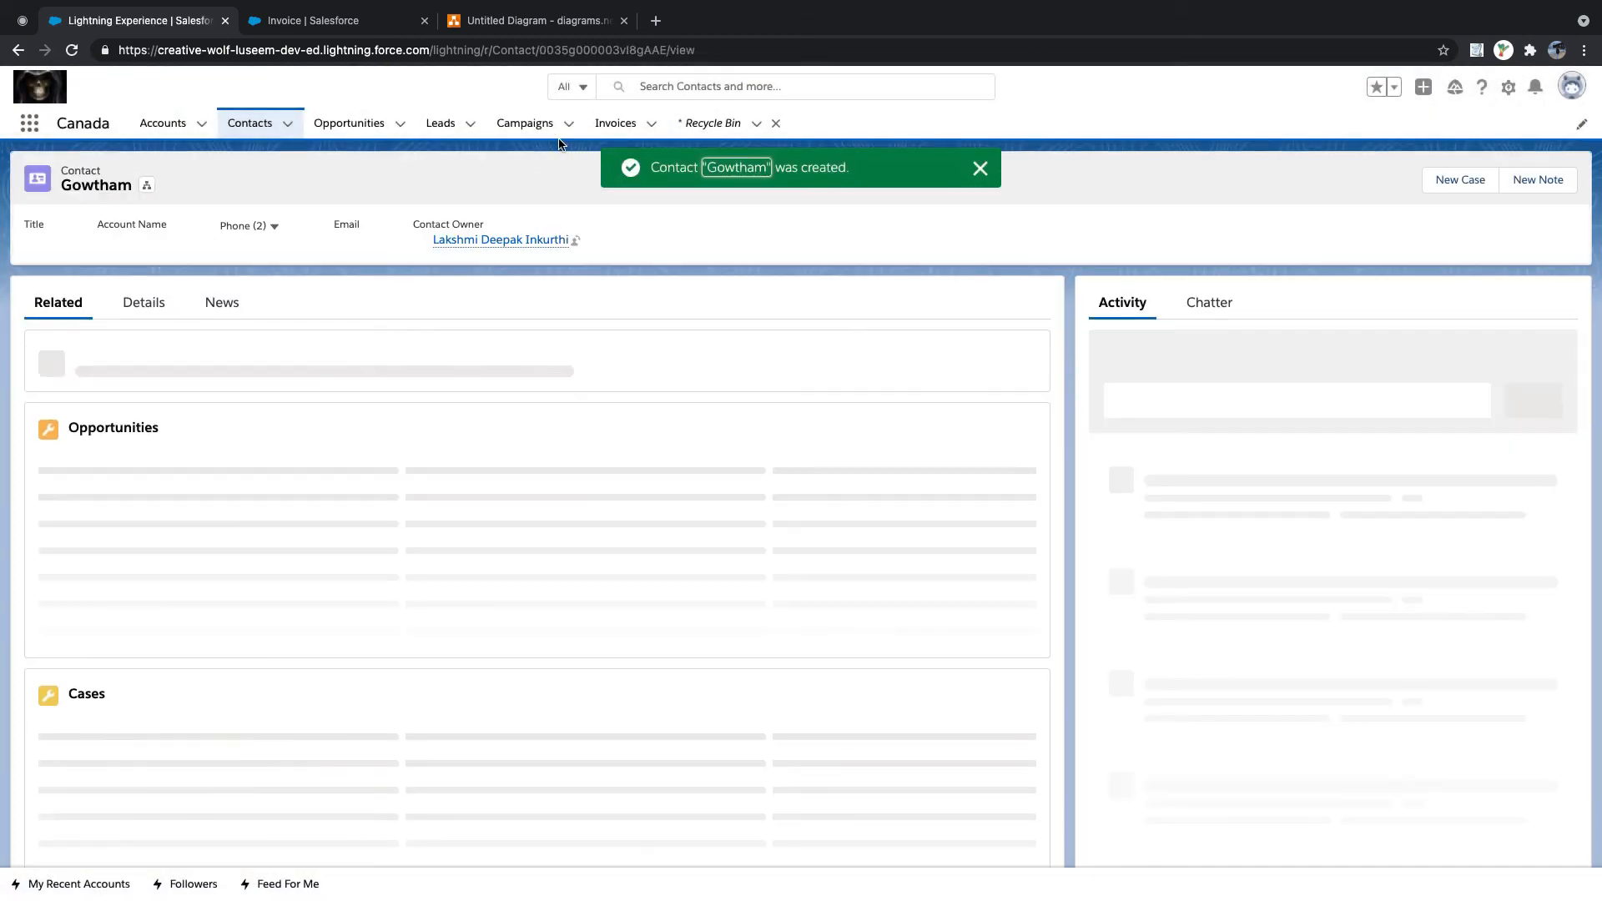
- Open invoice AI-2 from the recently viewed invoices and check which contact it is linked to
left_click(614, 125)
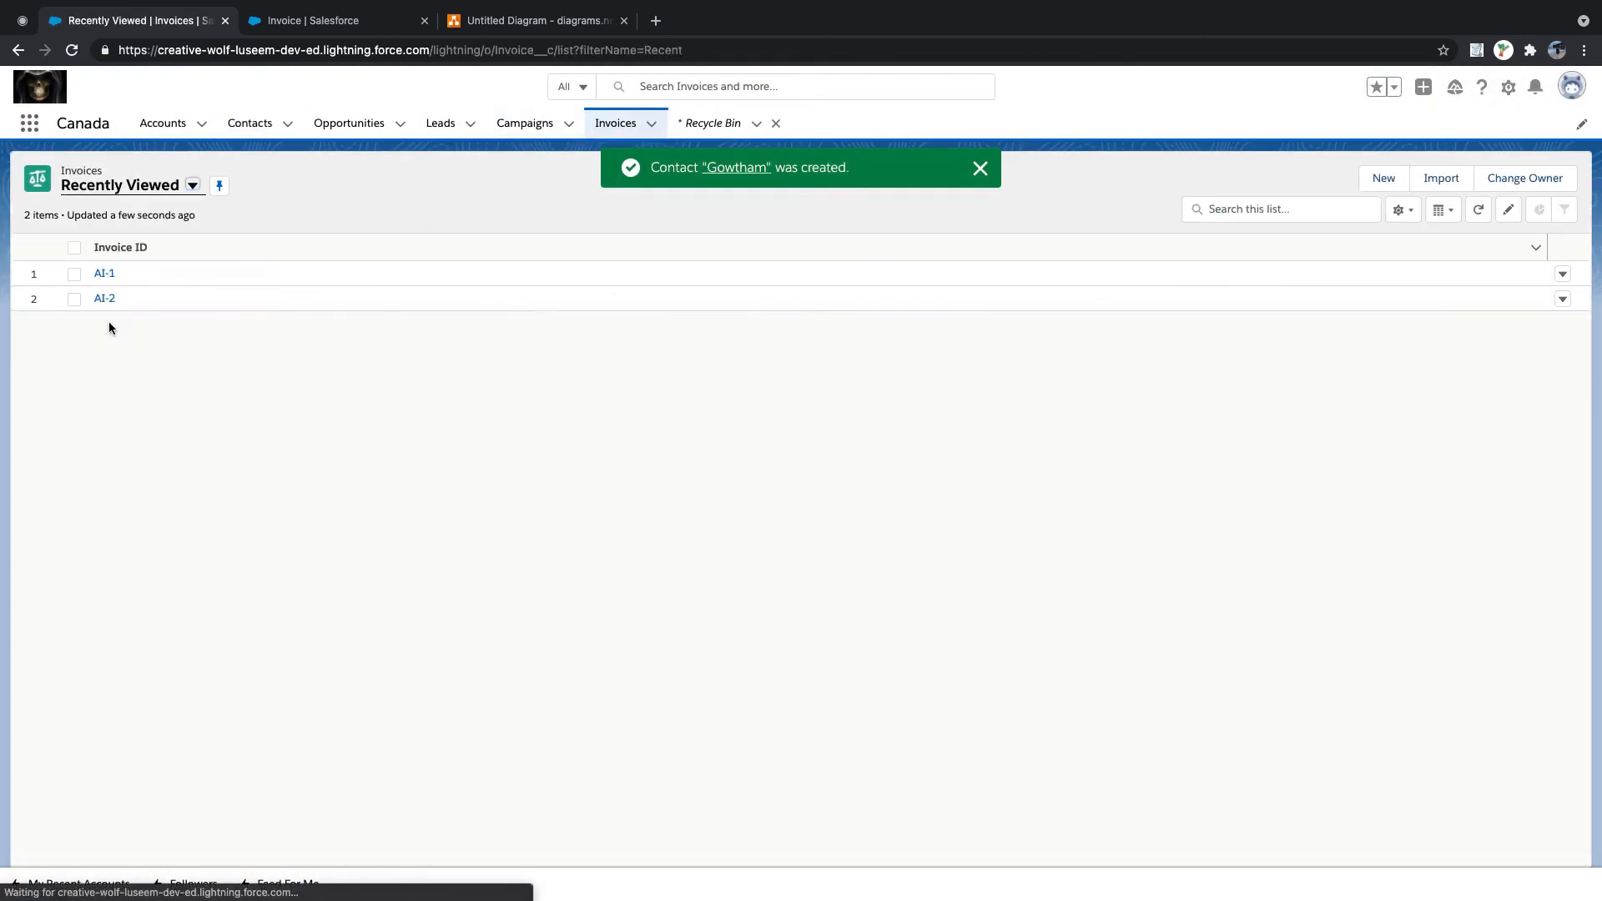
left_click(104, 298)
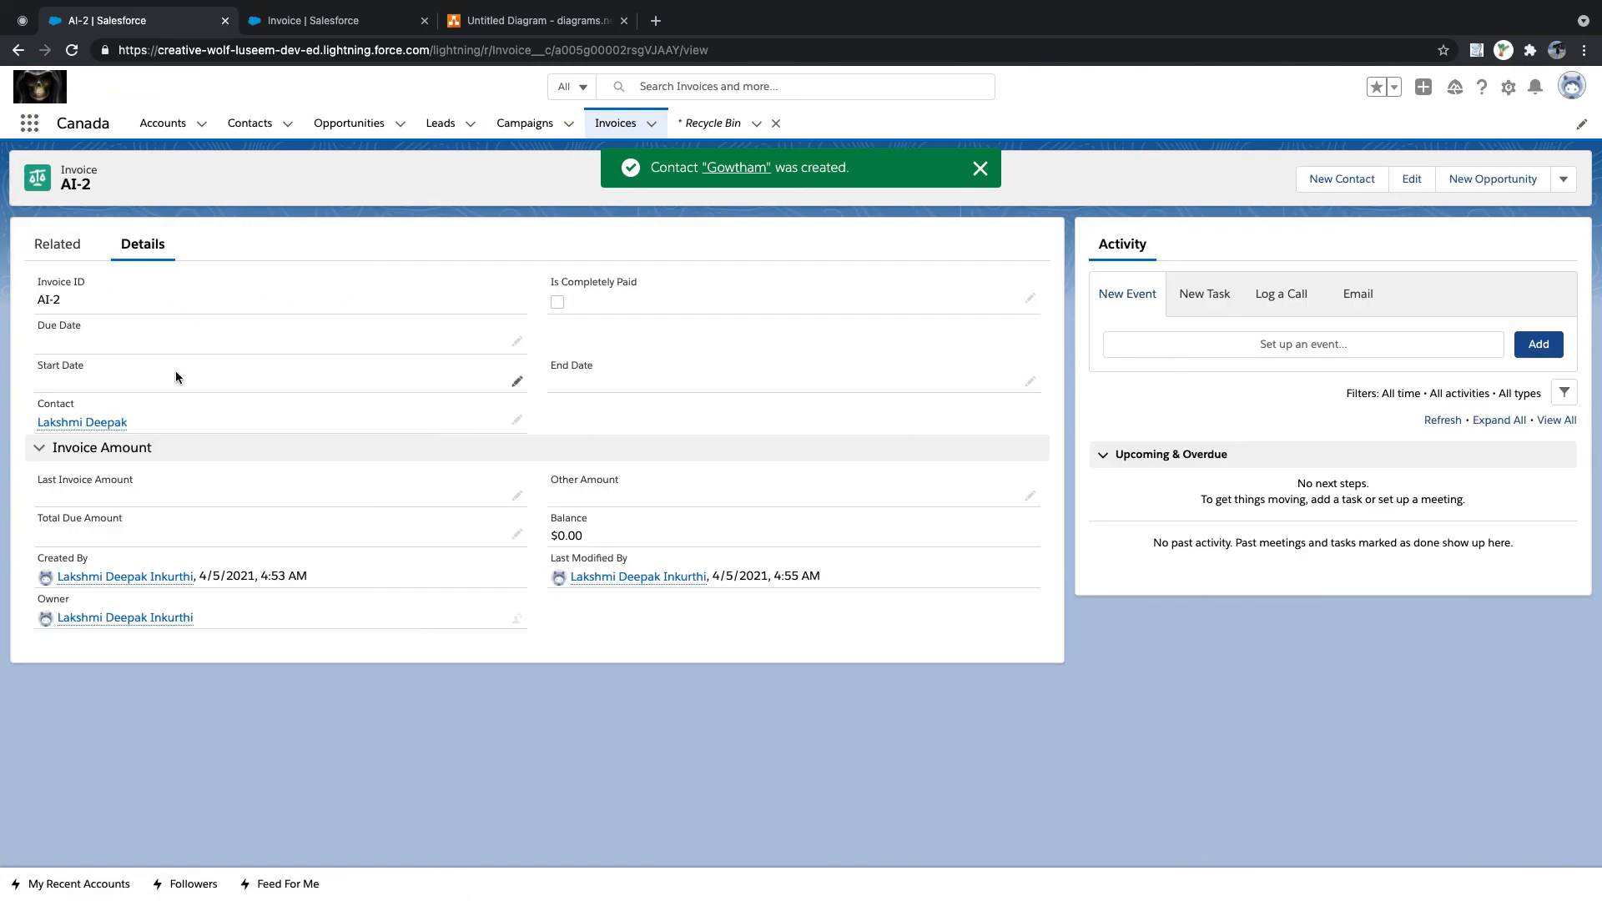
left_click(615, 123)
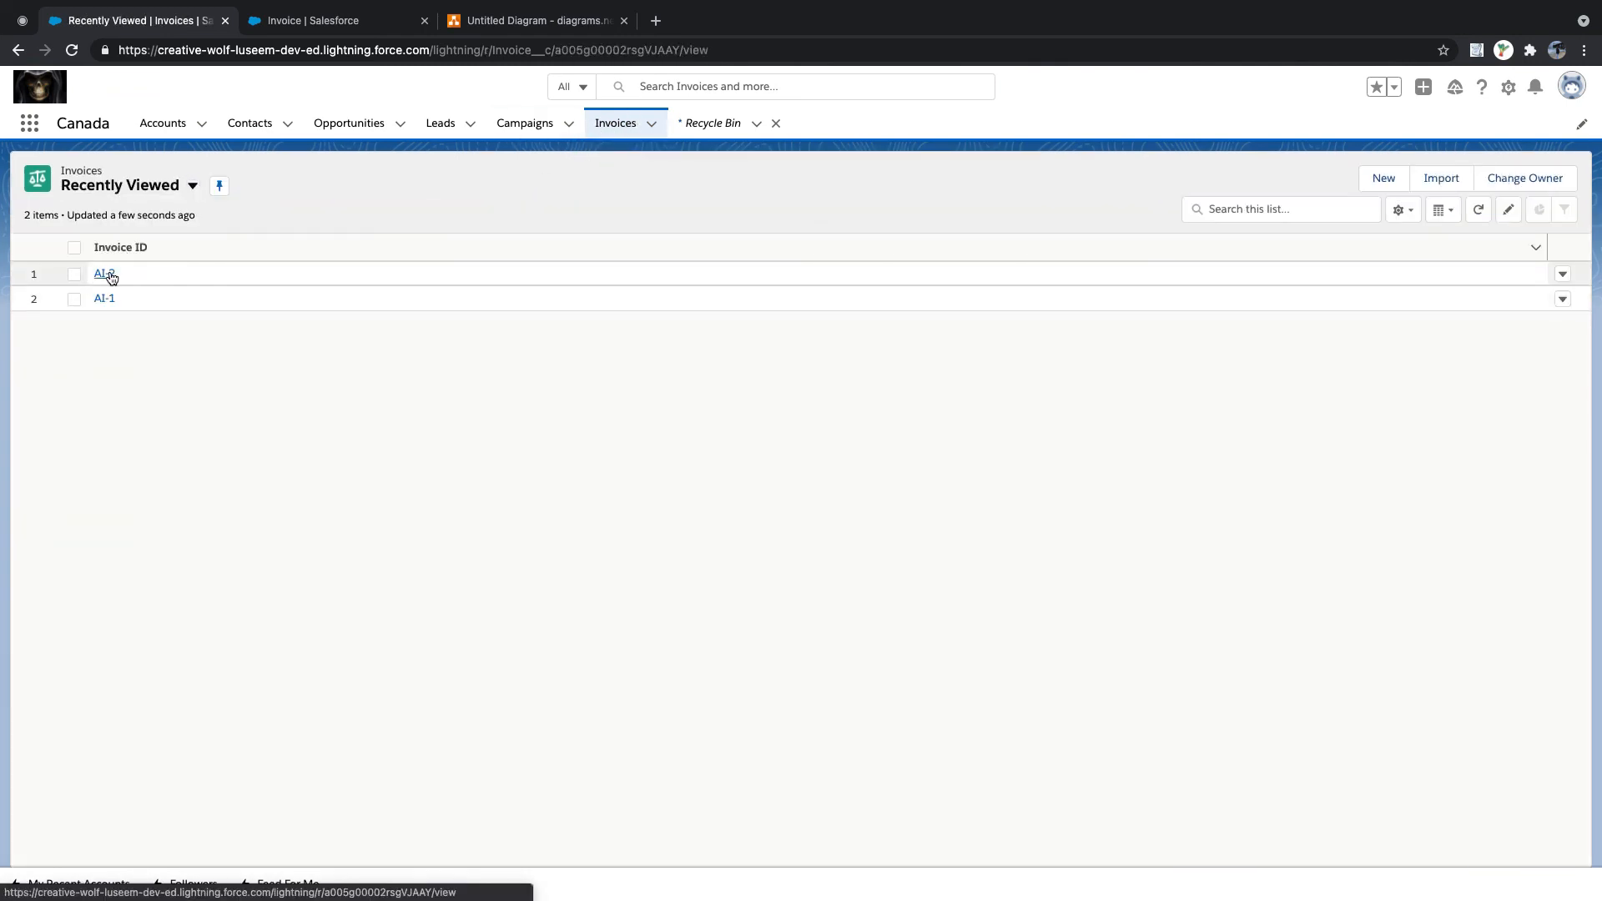
left_click(104, 274)
- Open the restored Prime Source contact's record and delete it again, confirming the deletion
left_click(250, 126)
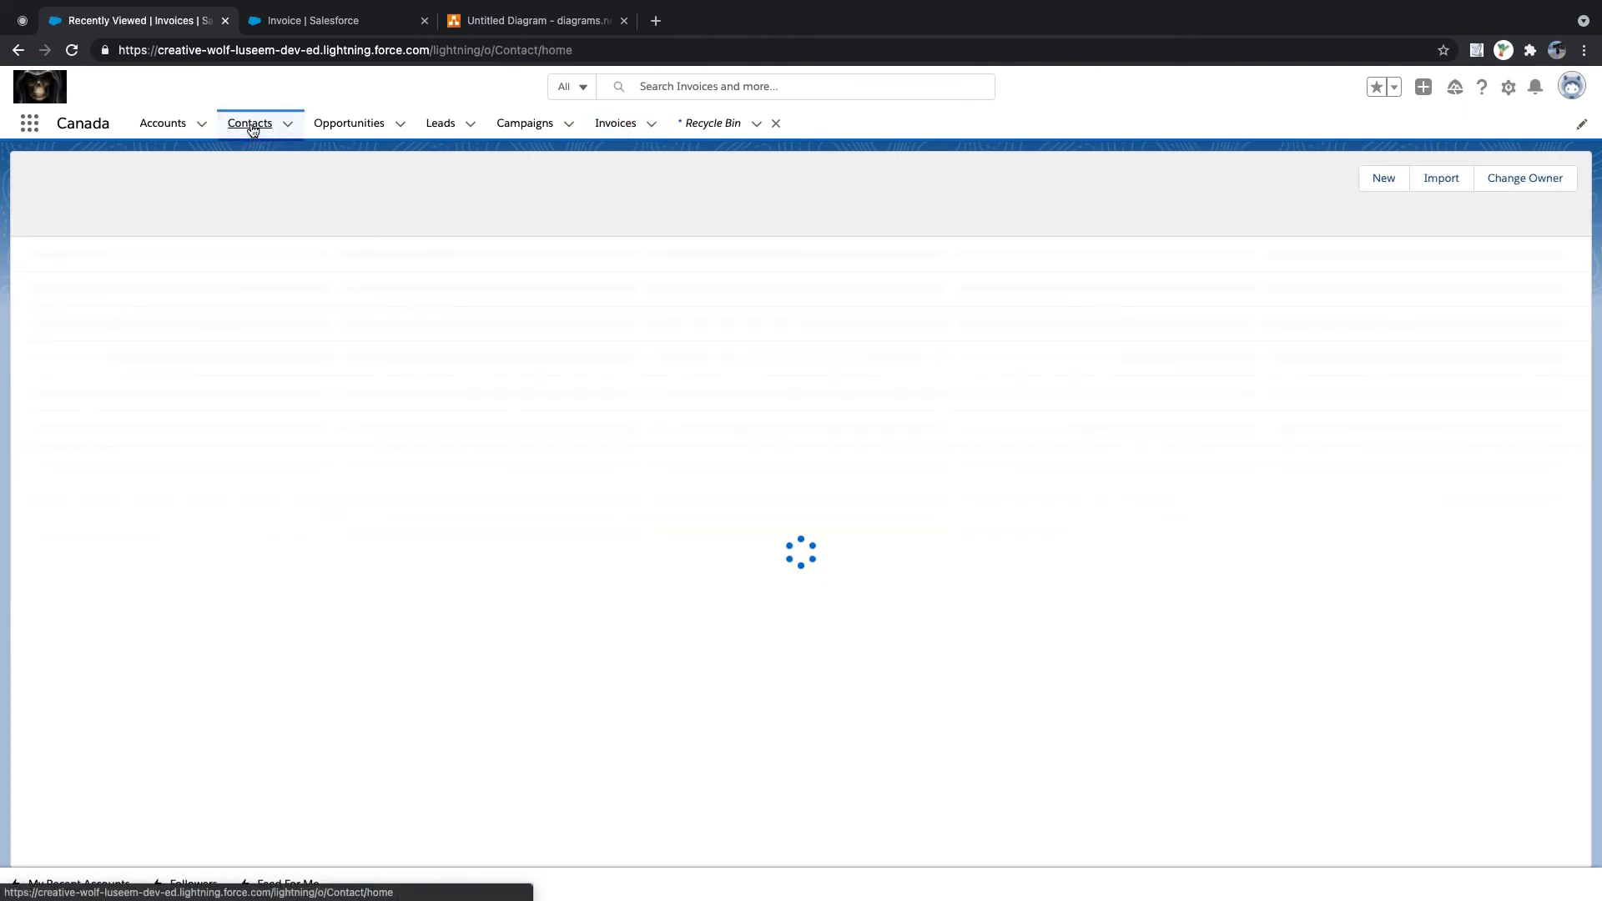
left_click(75, 300)
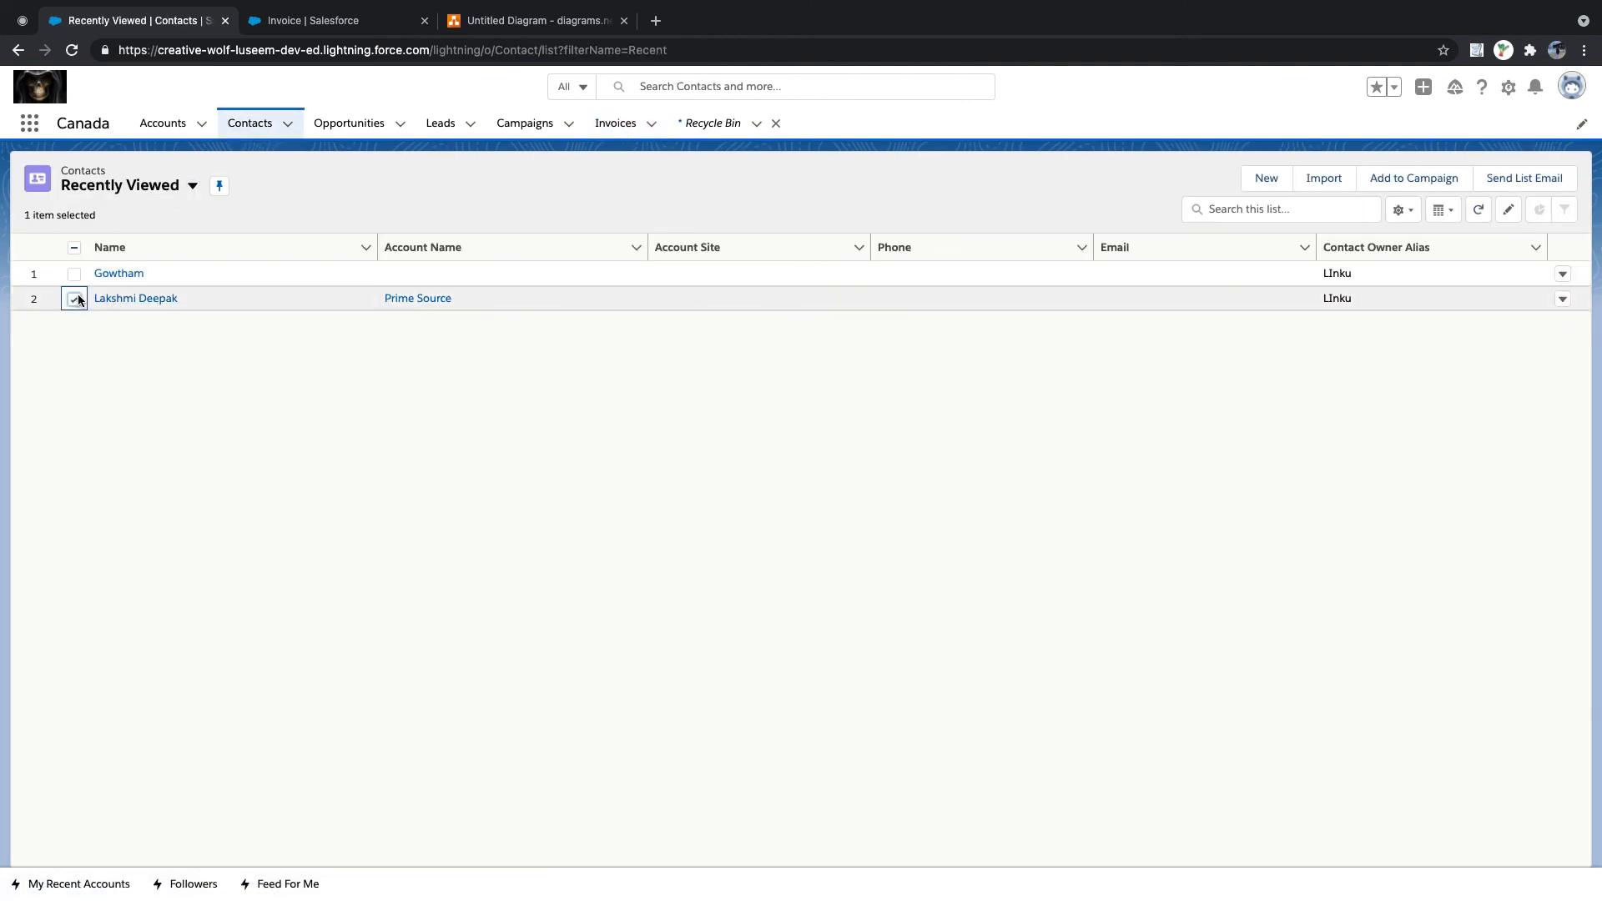
left_click(125, 300)
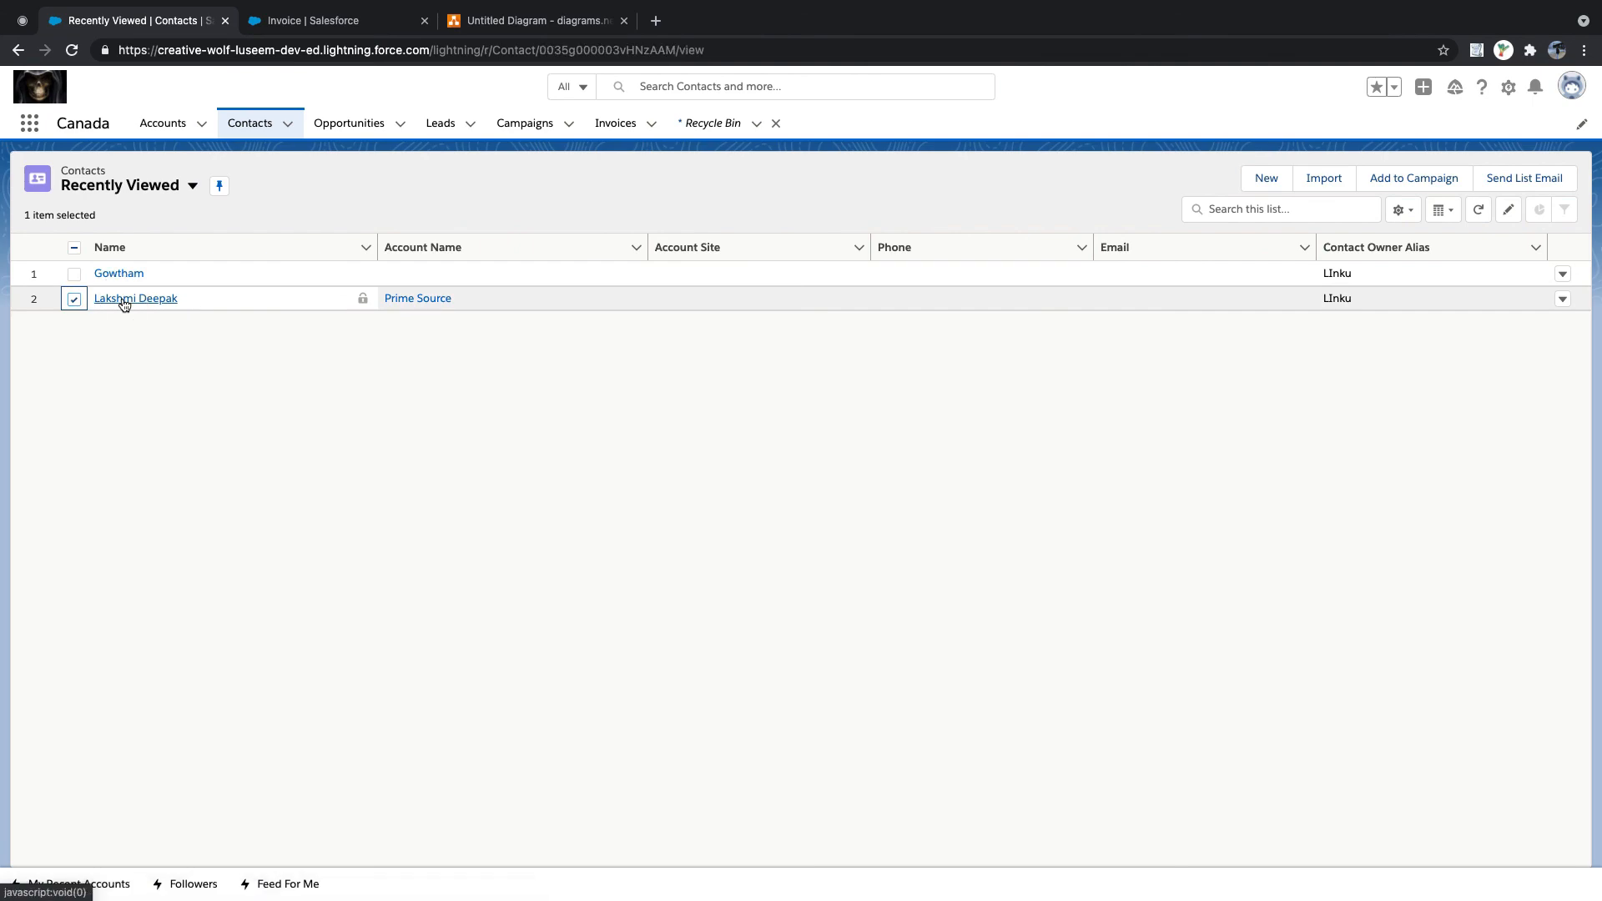
left_click(1573, 183)
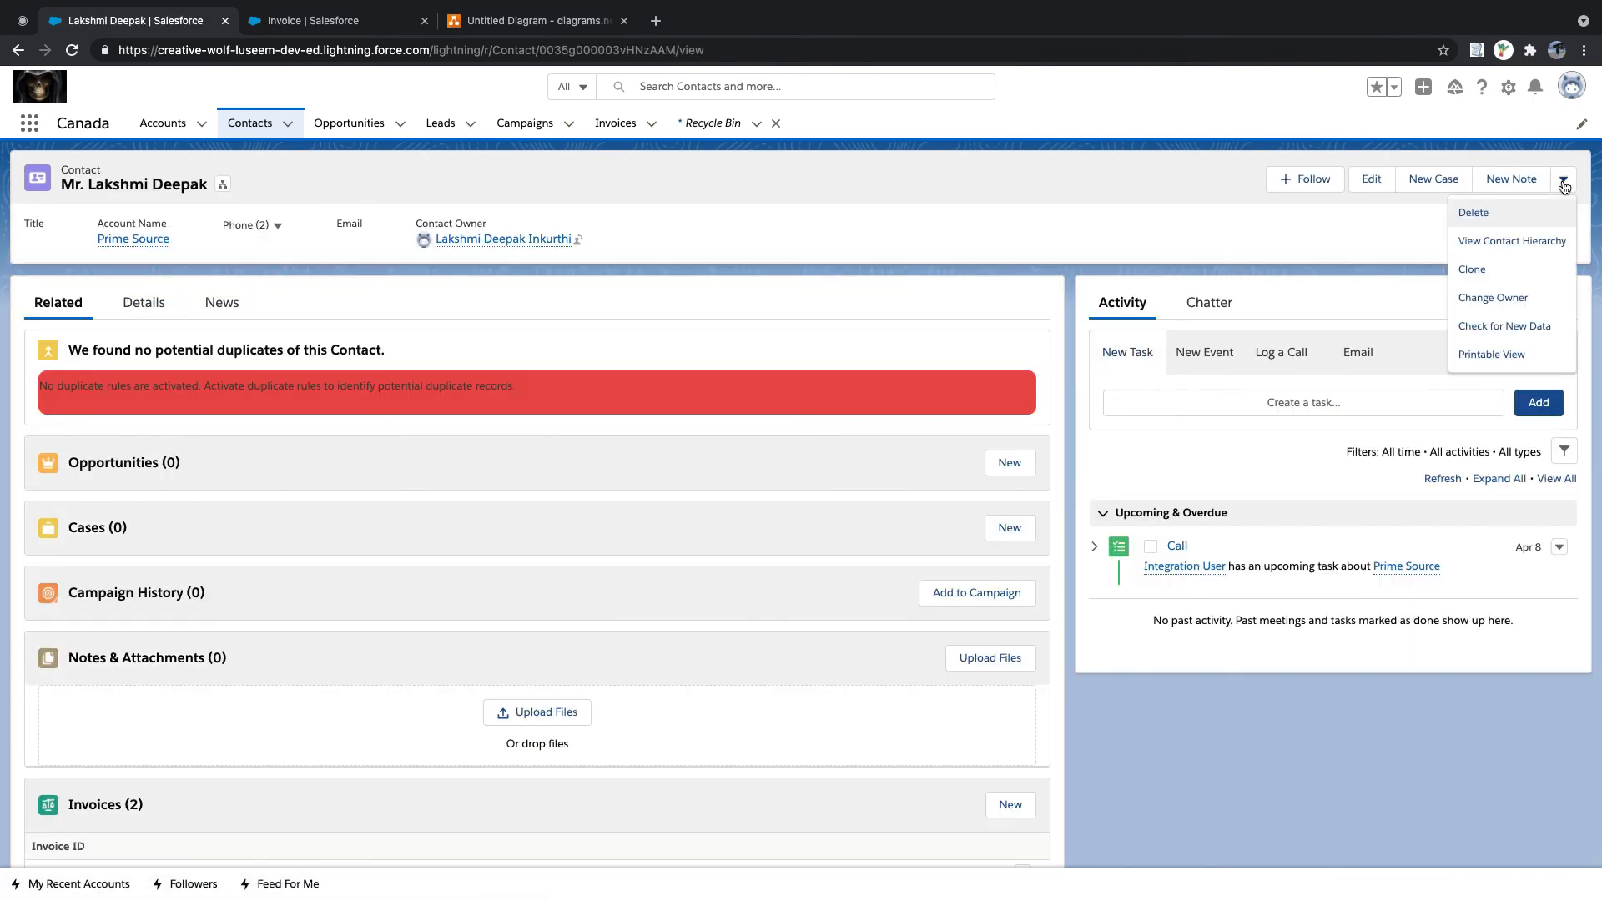
left_click(1481, 215)
left_click(1025, 530)
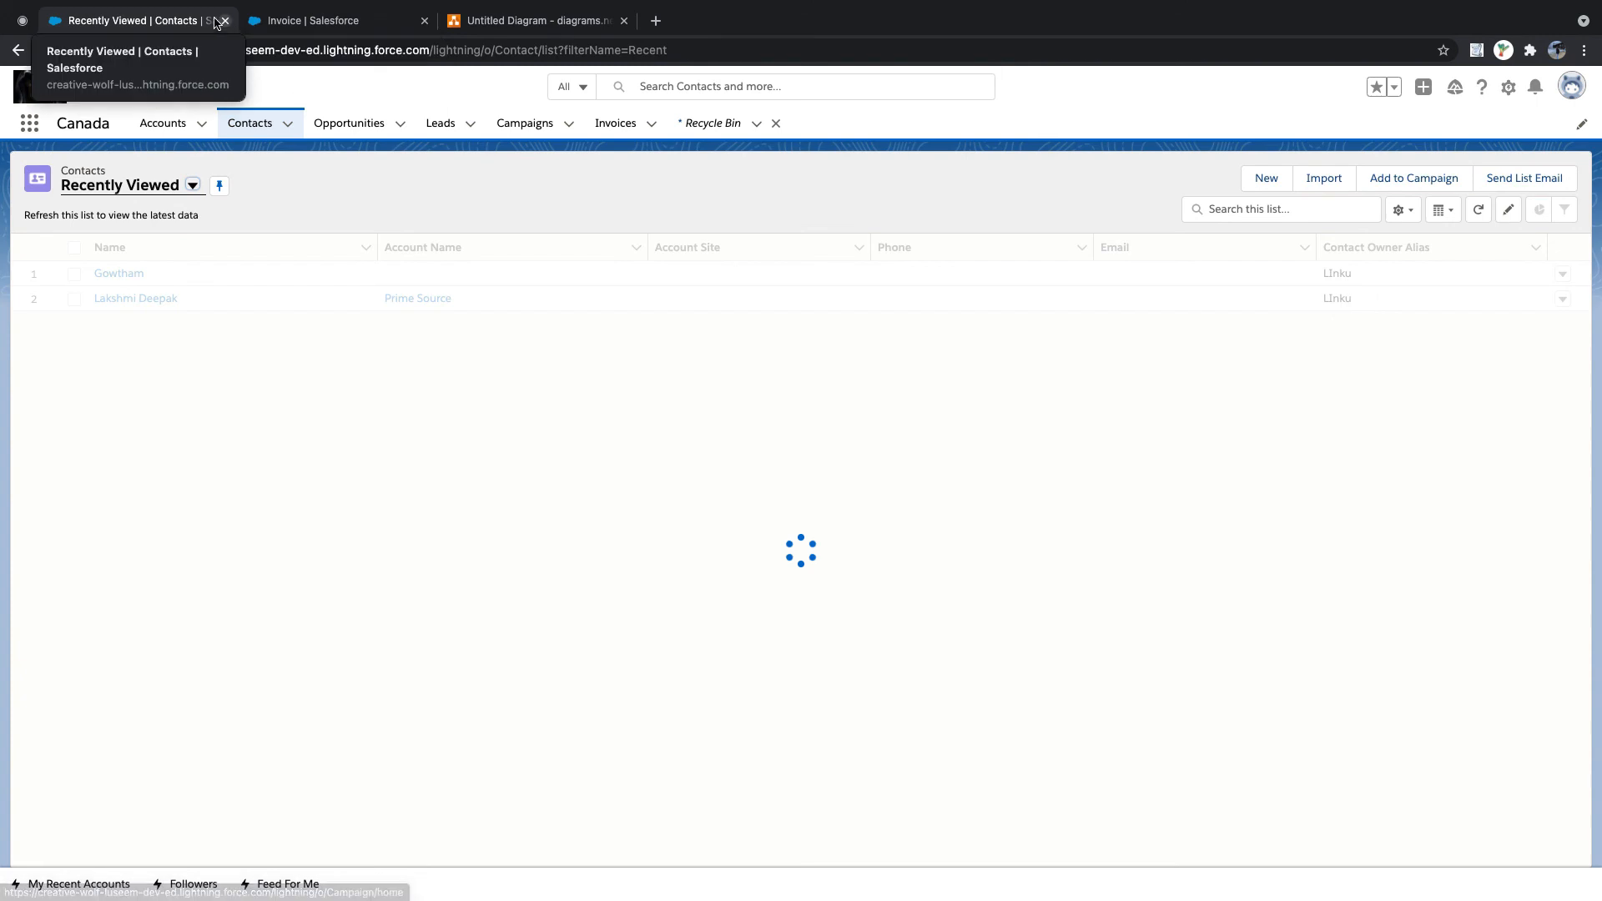
- Duplicate the Contacts browser tab and open invoice AI-2 from the recently viewed invoices in the copy
right_click(176, 20)
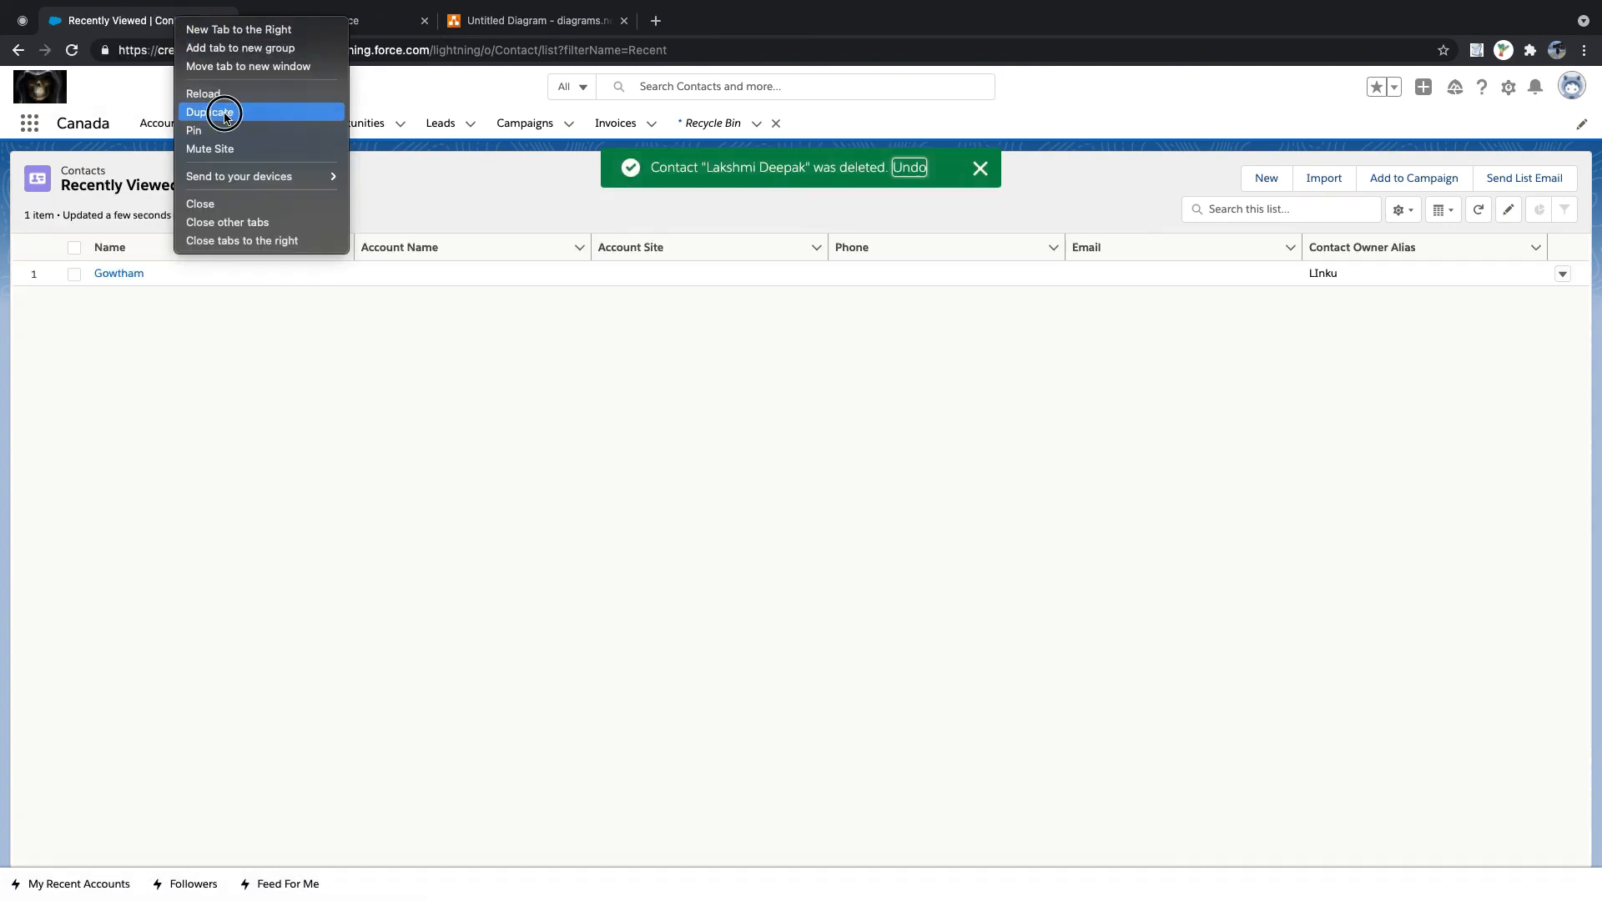
left_click(210, 111)
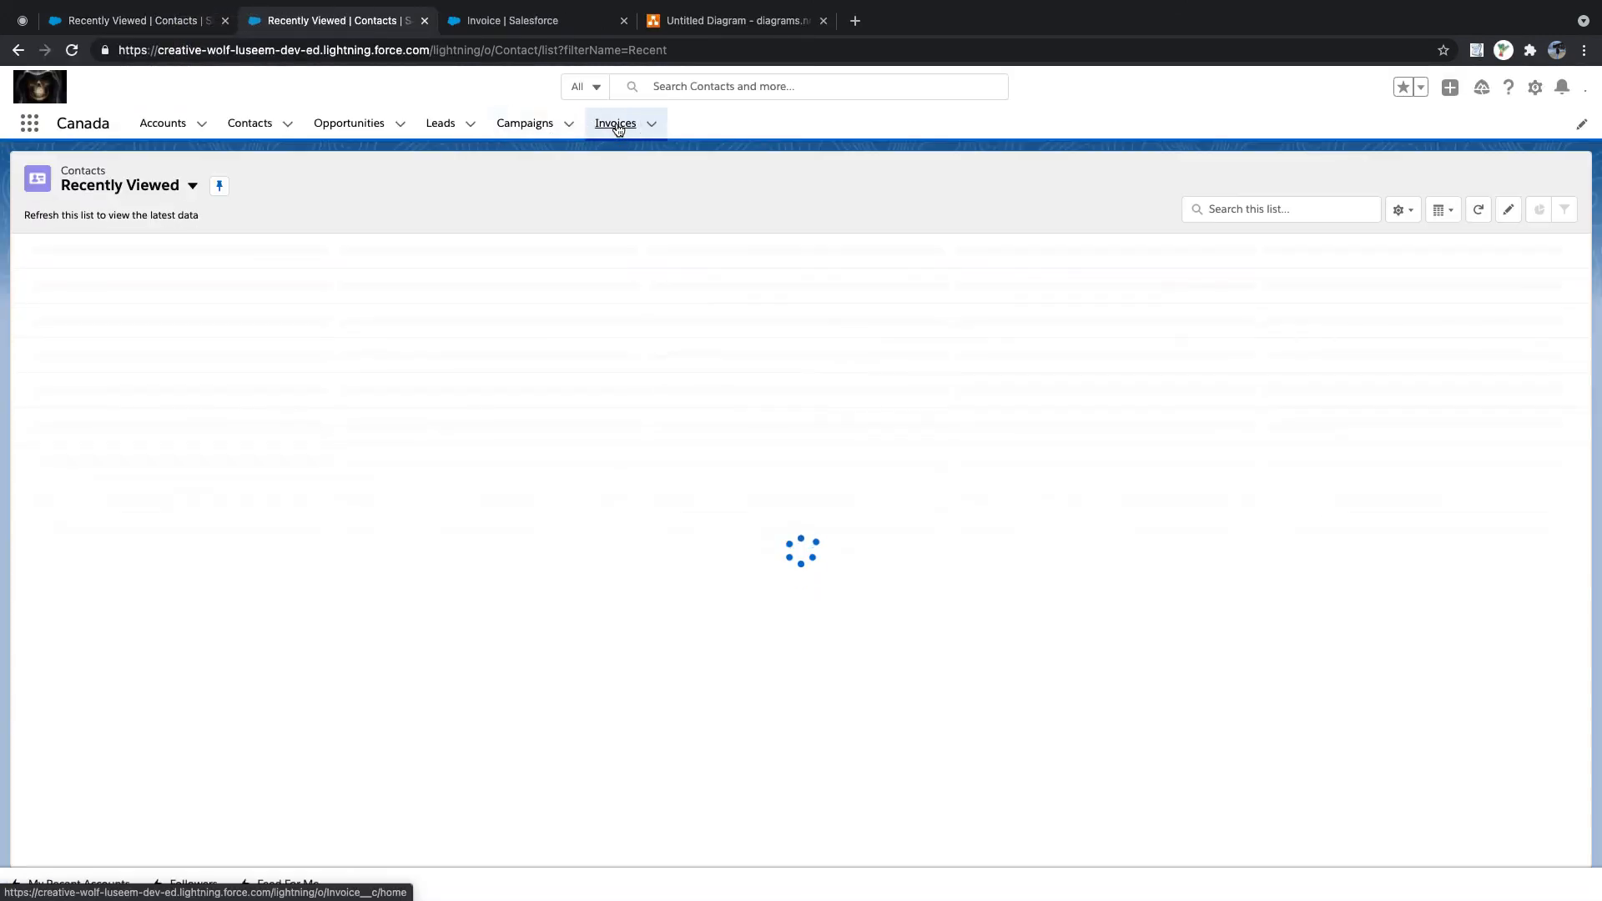
left_click(617, 125)
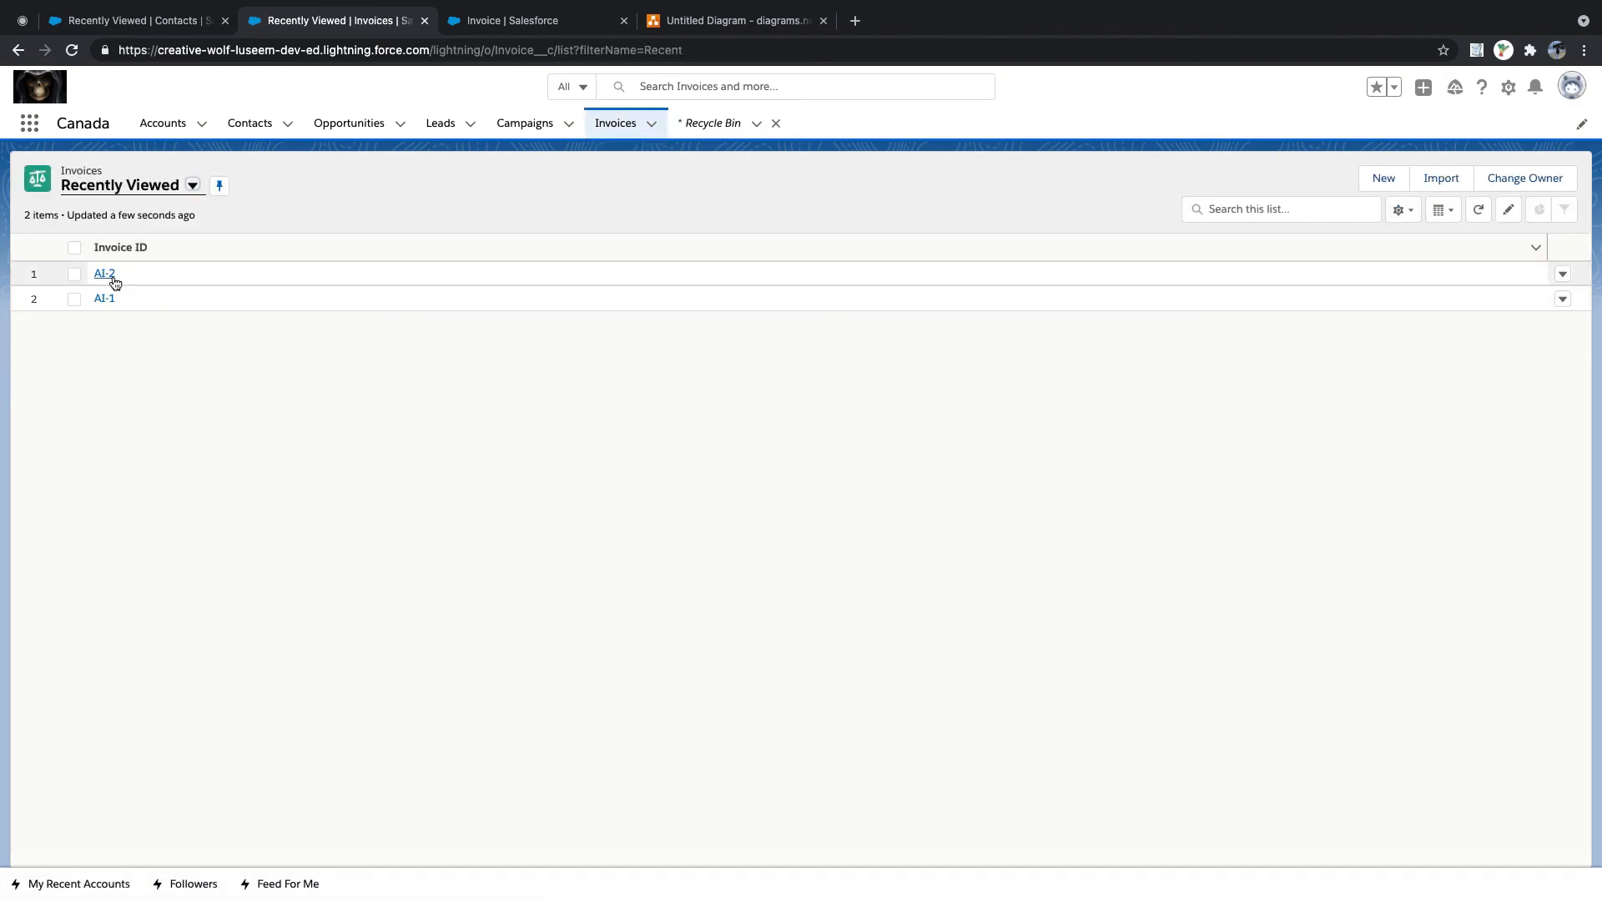
left_click(106, 275)
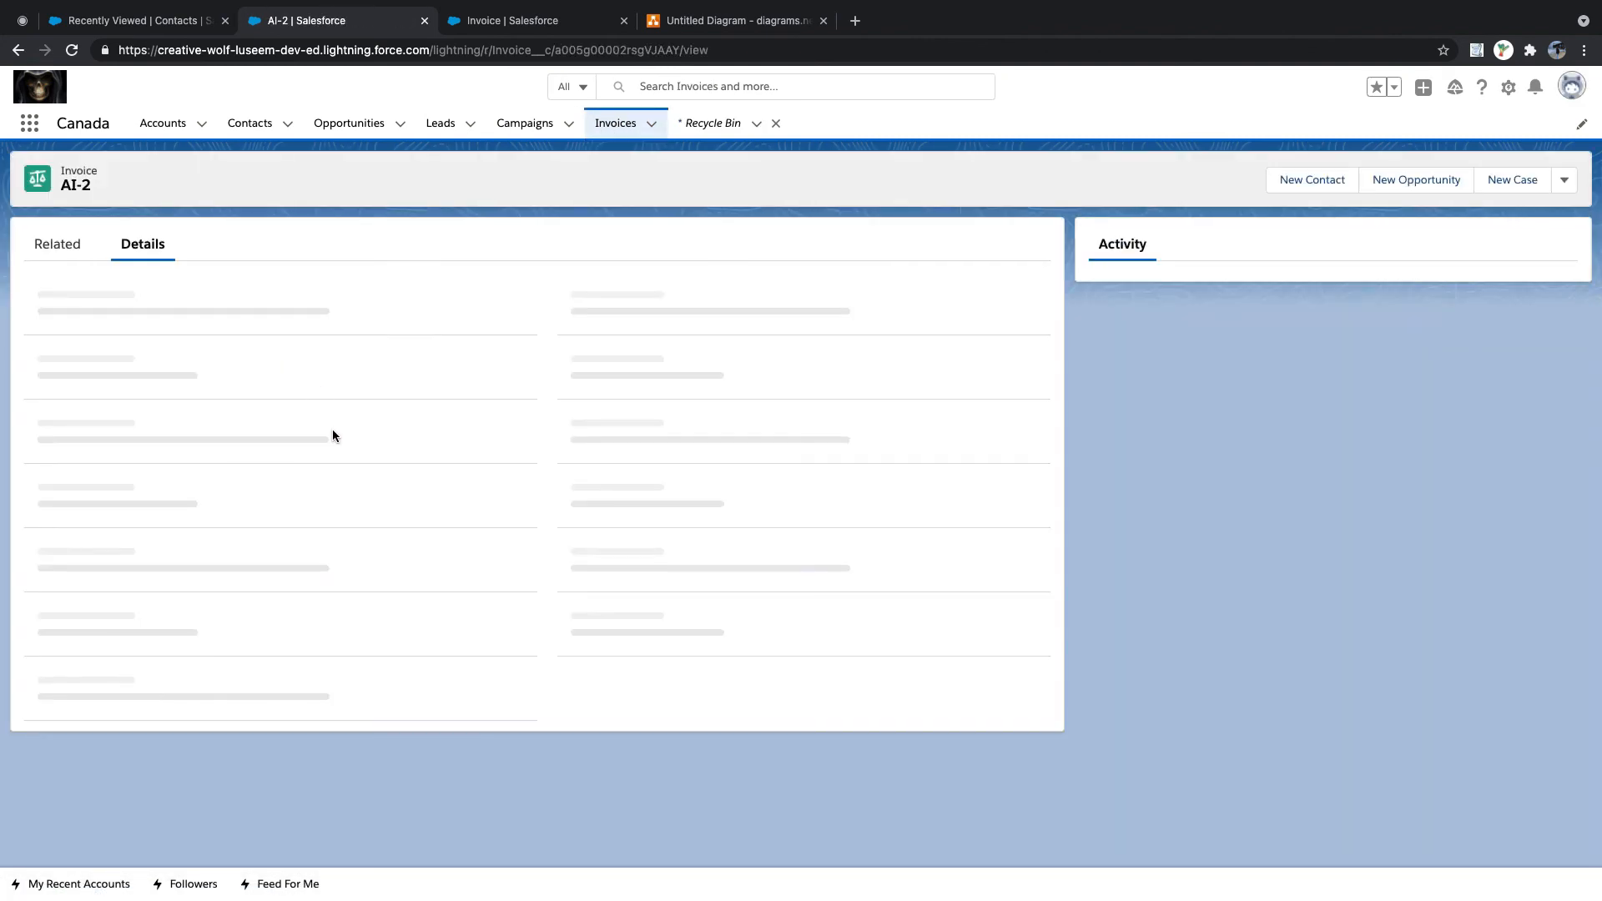
- Set invoice AI-2's Contact to the newly created last-name-only contact and save the record
left_click(517, 421)
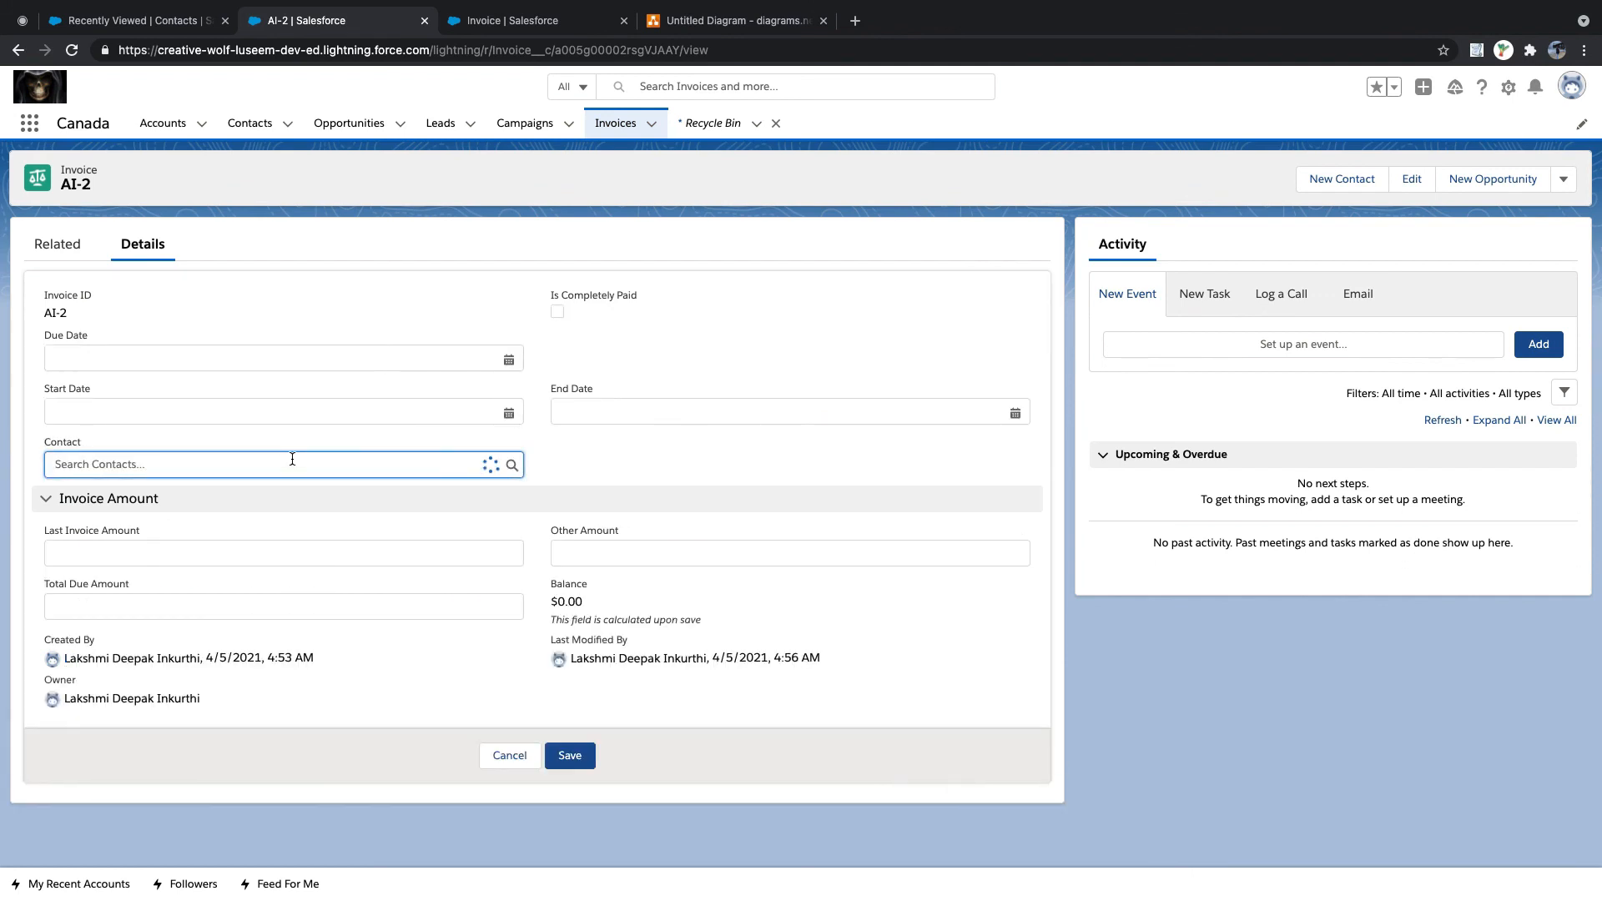
type("gowth")
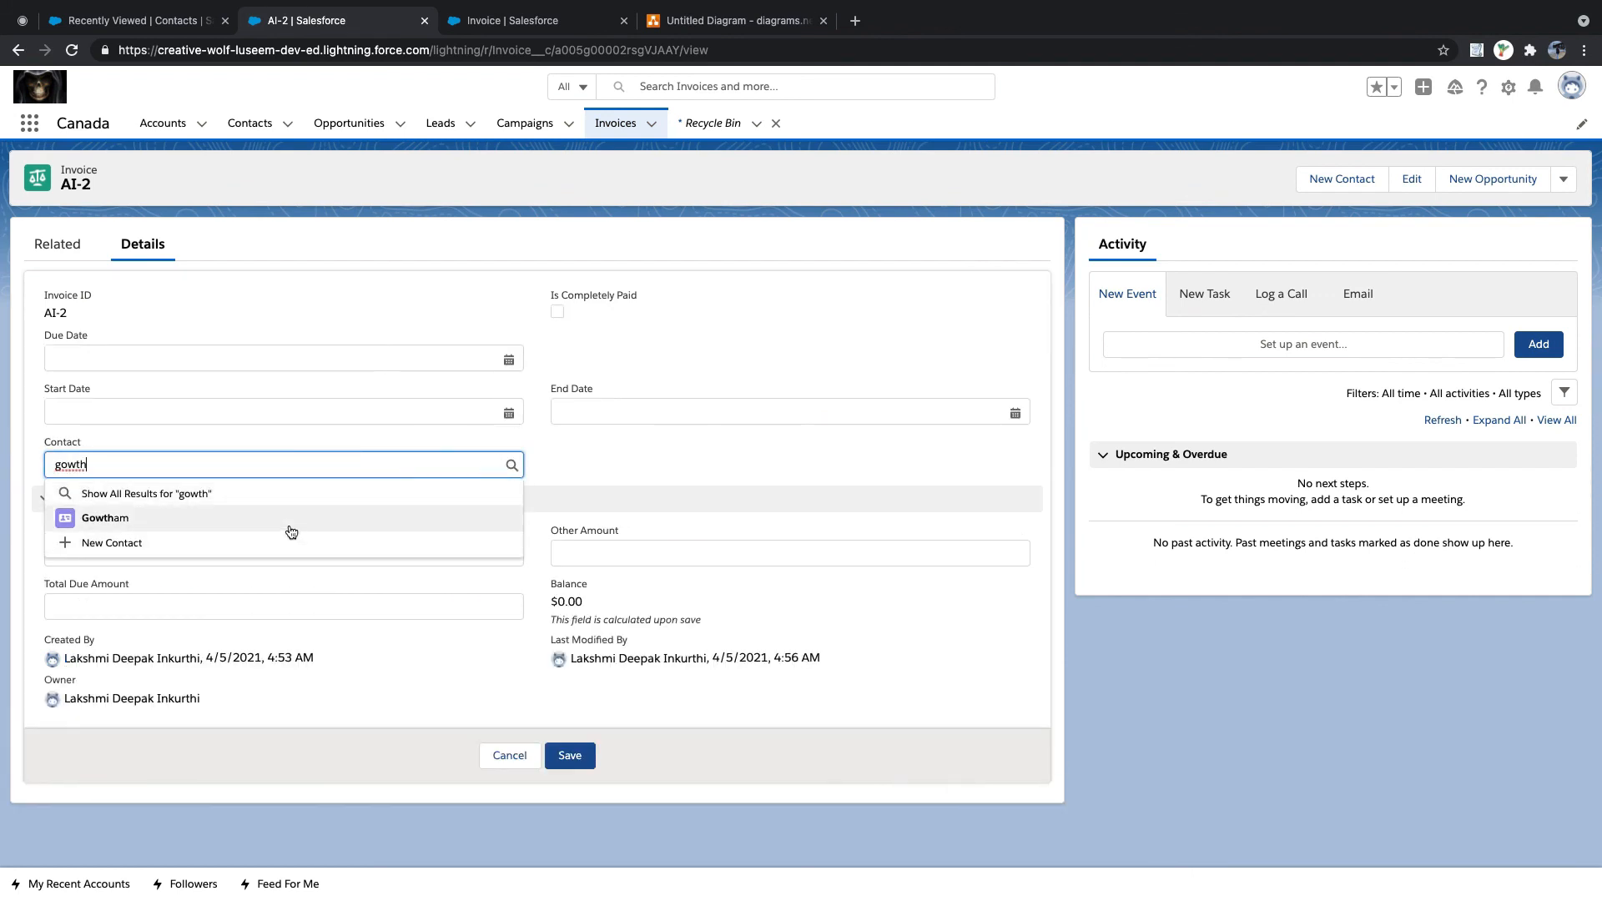
left_click(292, 519)
left_click(568, 755)
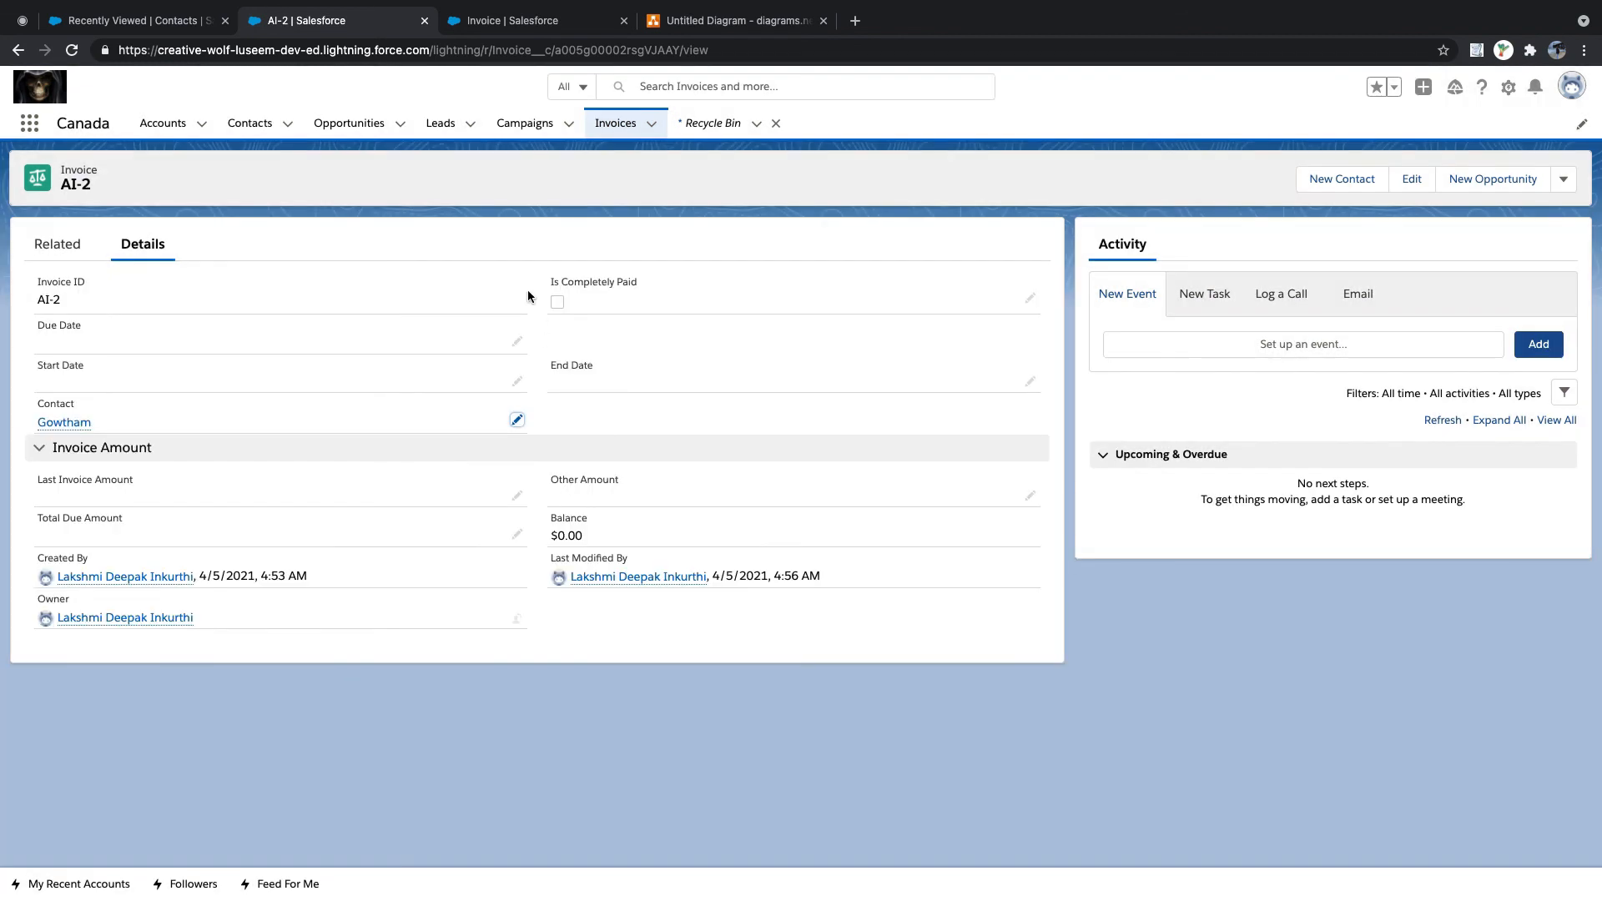
- Restore the deleted Prime Source contact from My Recycle Bin, viewing invoice AI-2's Contact field before the restore
left_click(173, 12)
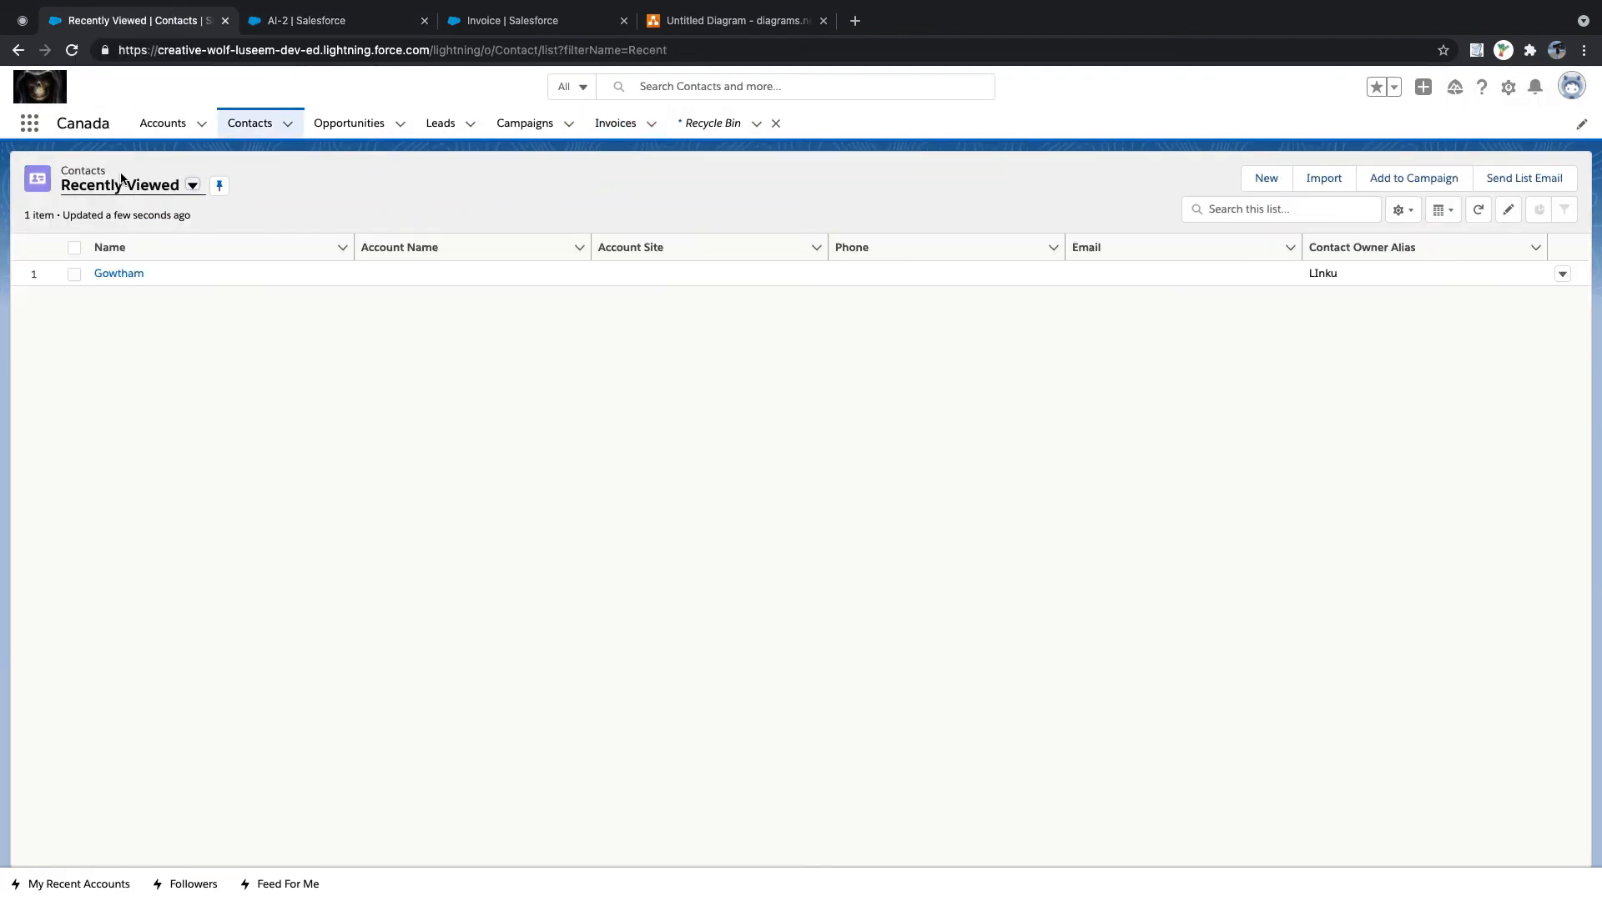
left_click(706, 123)
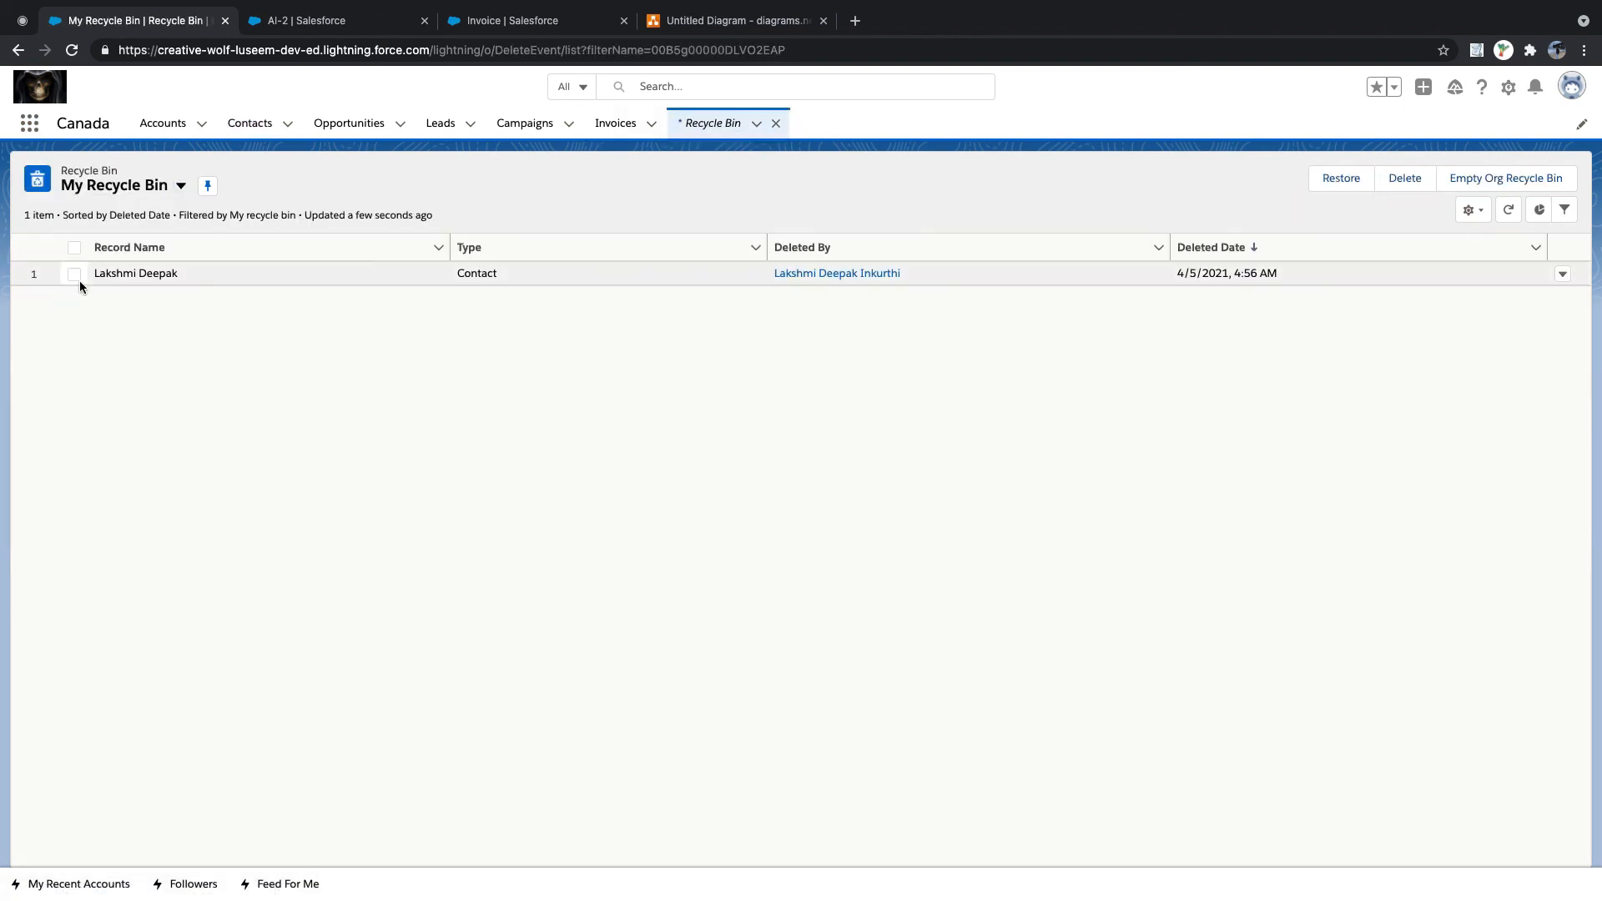
left_click(74, 274)
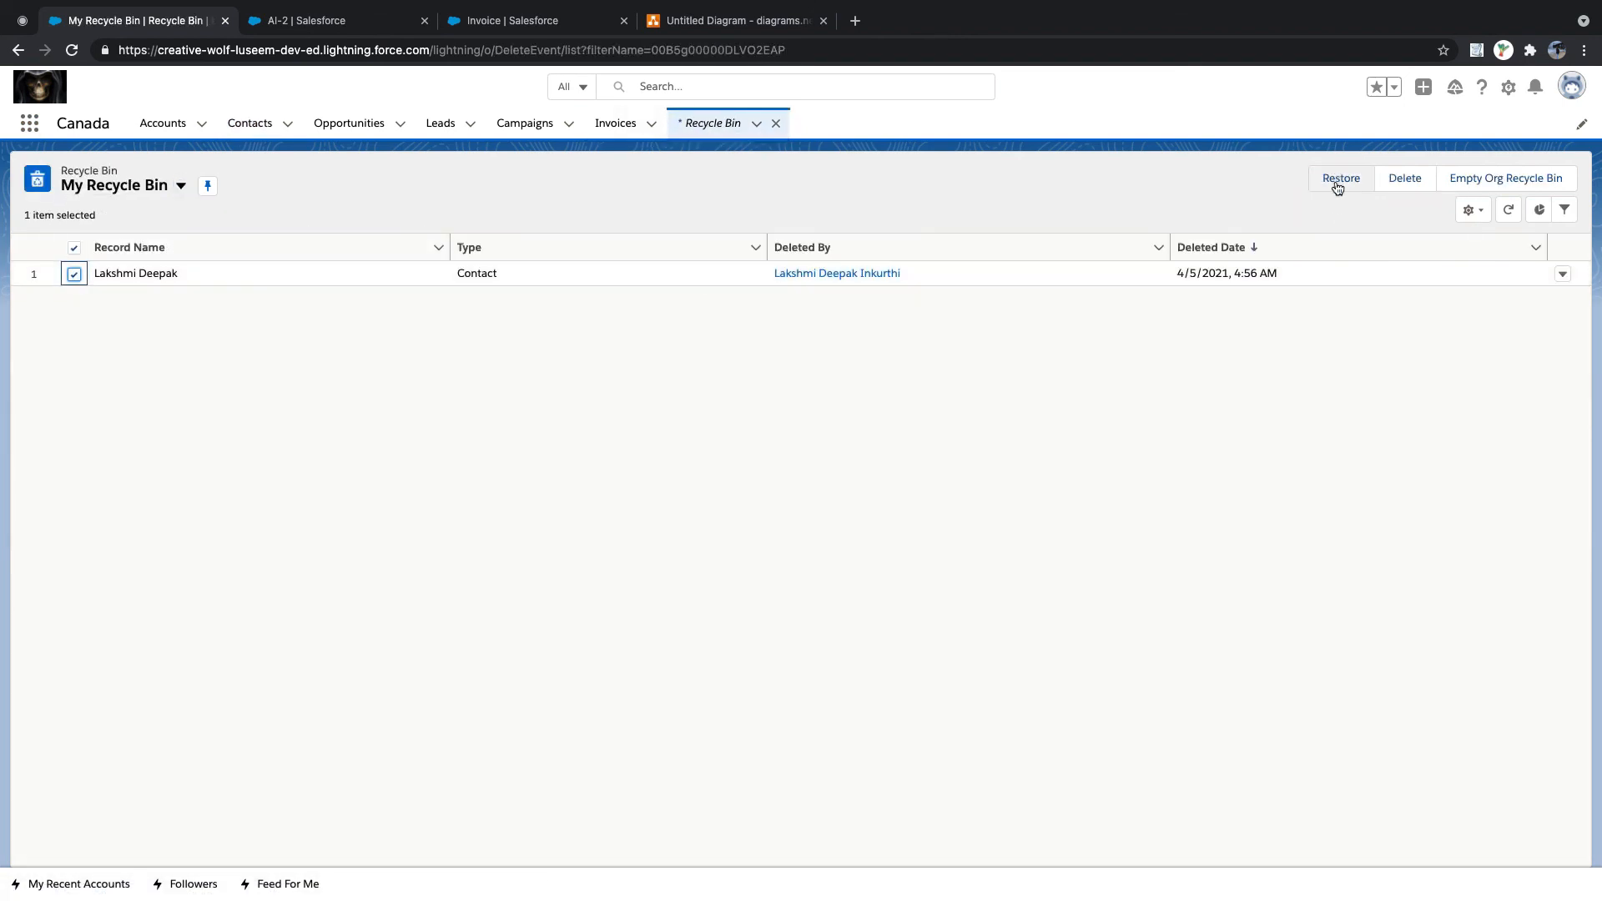
left_click(330, 25)
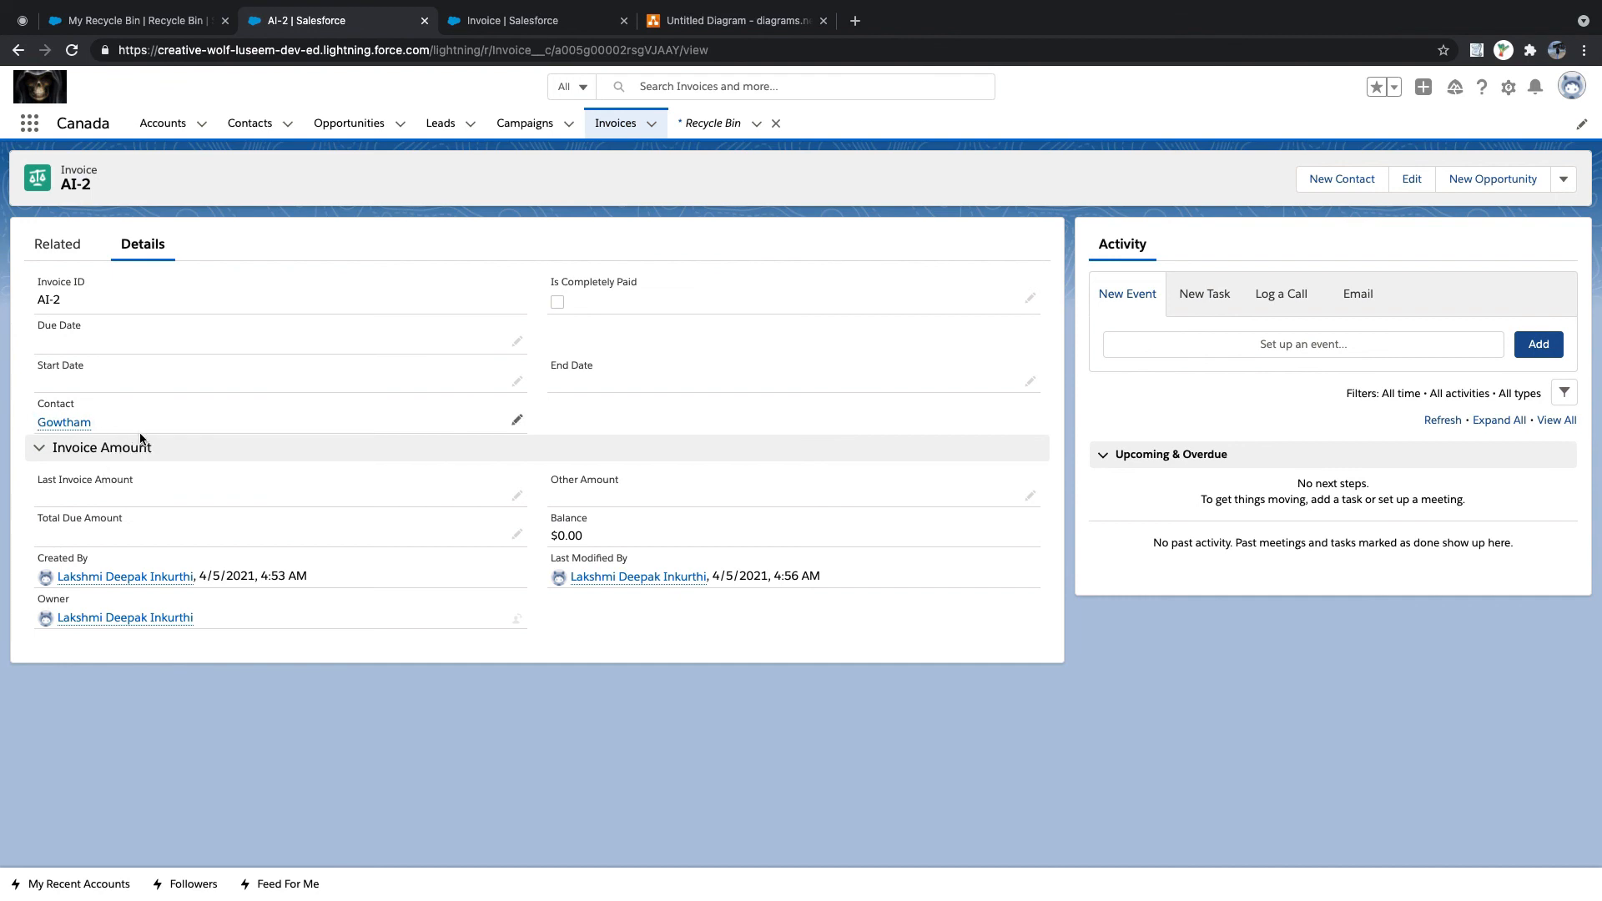
left_click(147, 20)
left_click(302, 20)
left_click(138, 20)
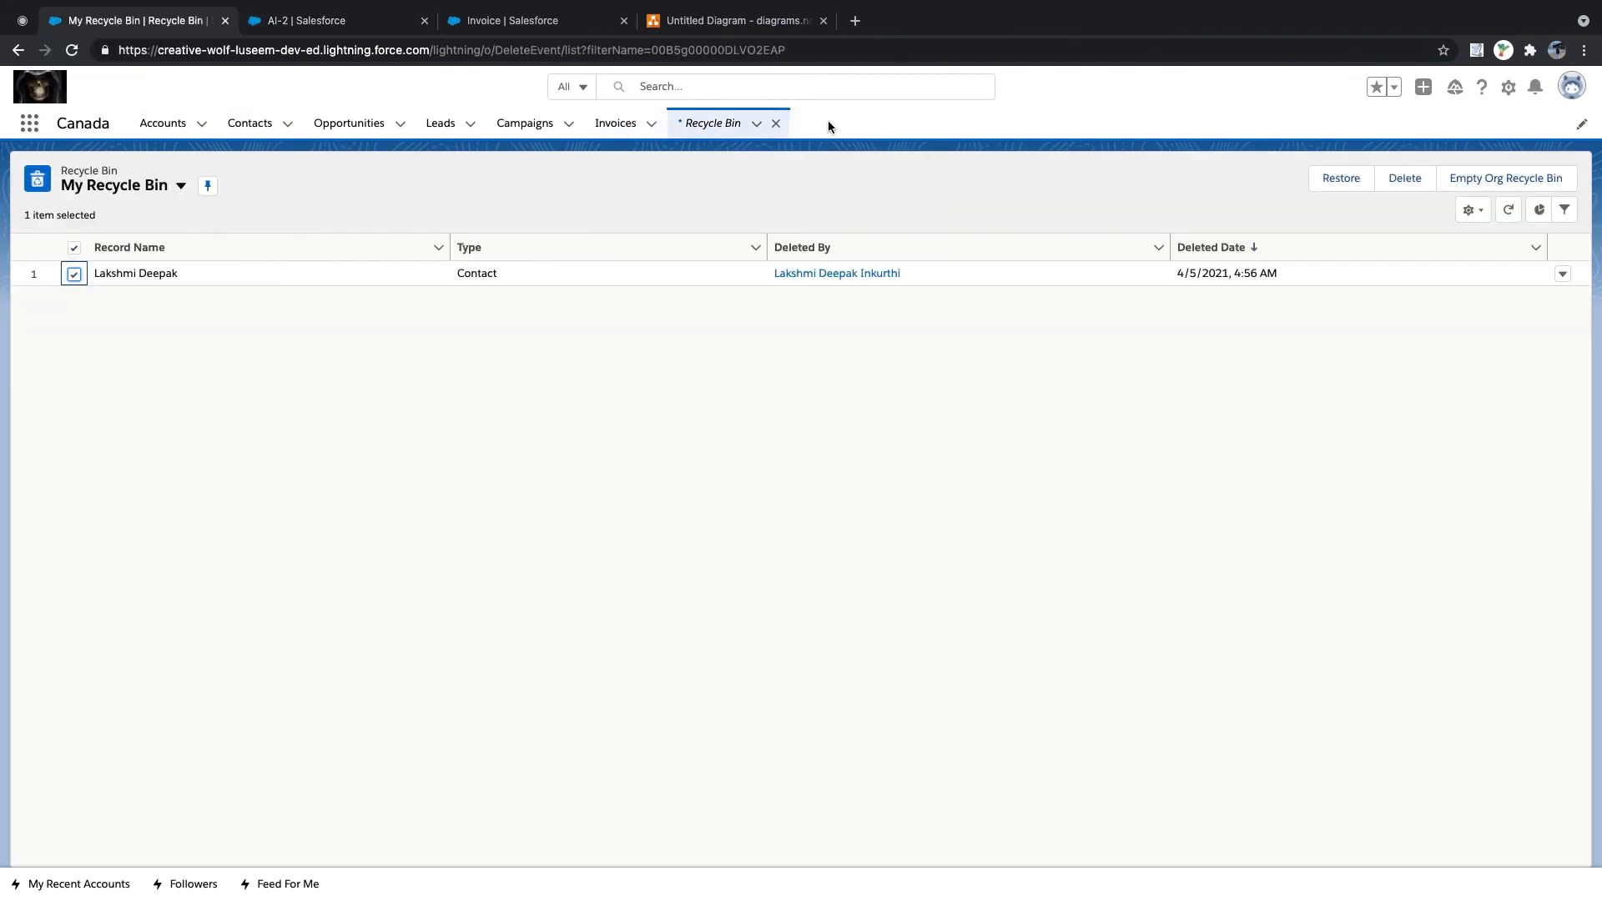
left_click(1339, 180)
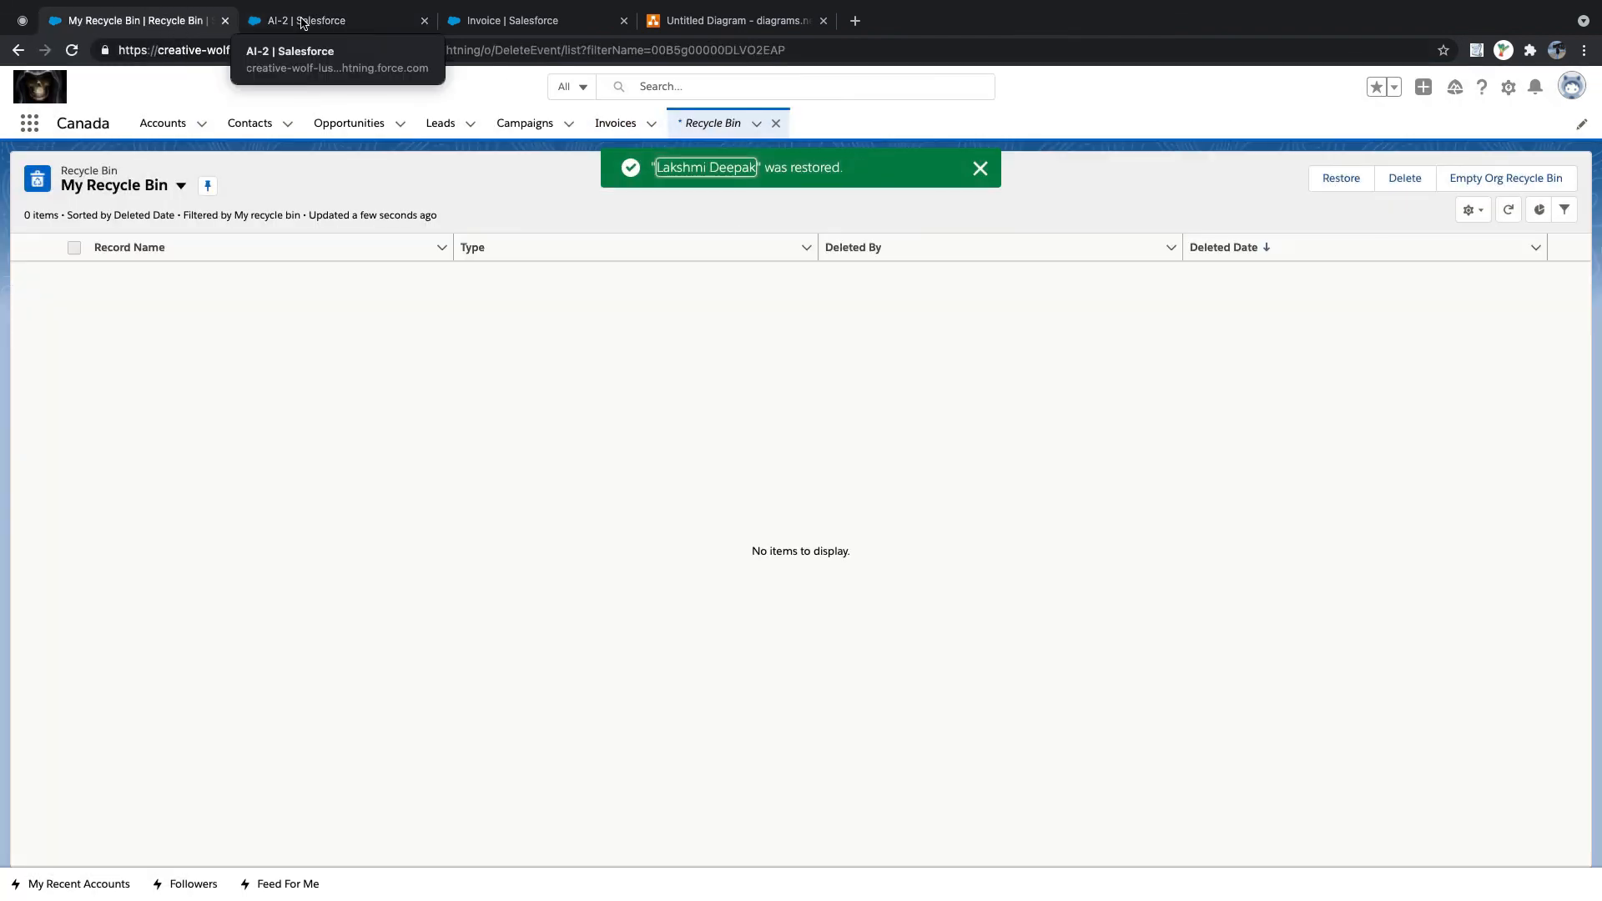
- Return to invoice AI-2, reload the page and check which contact its Contact field holds after the restore
left_click(306, 21)
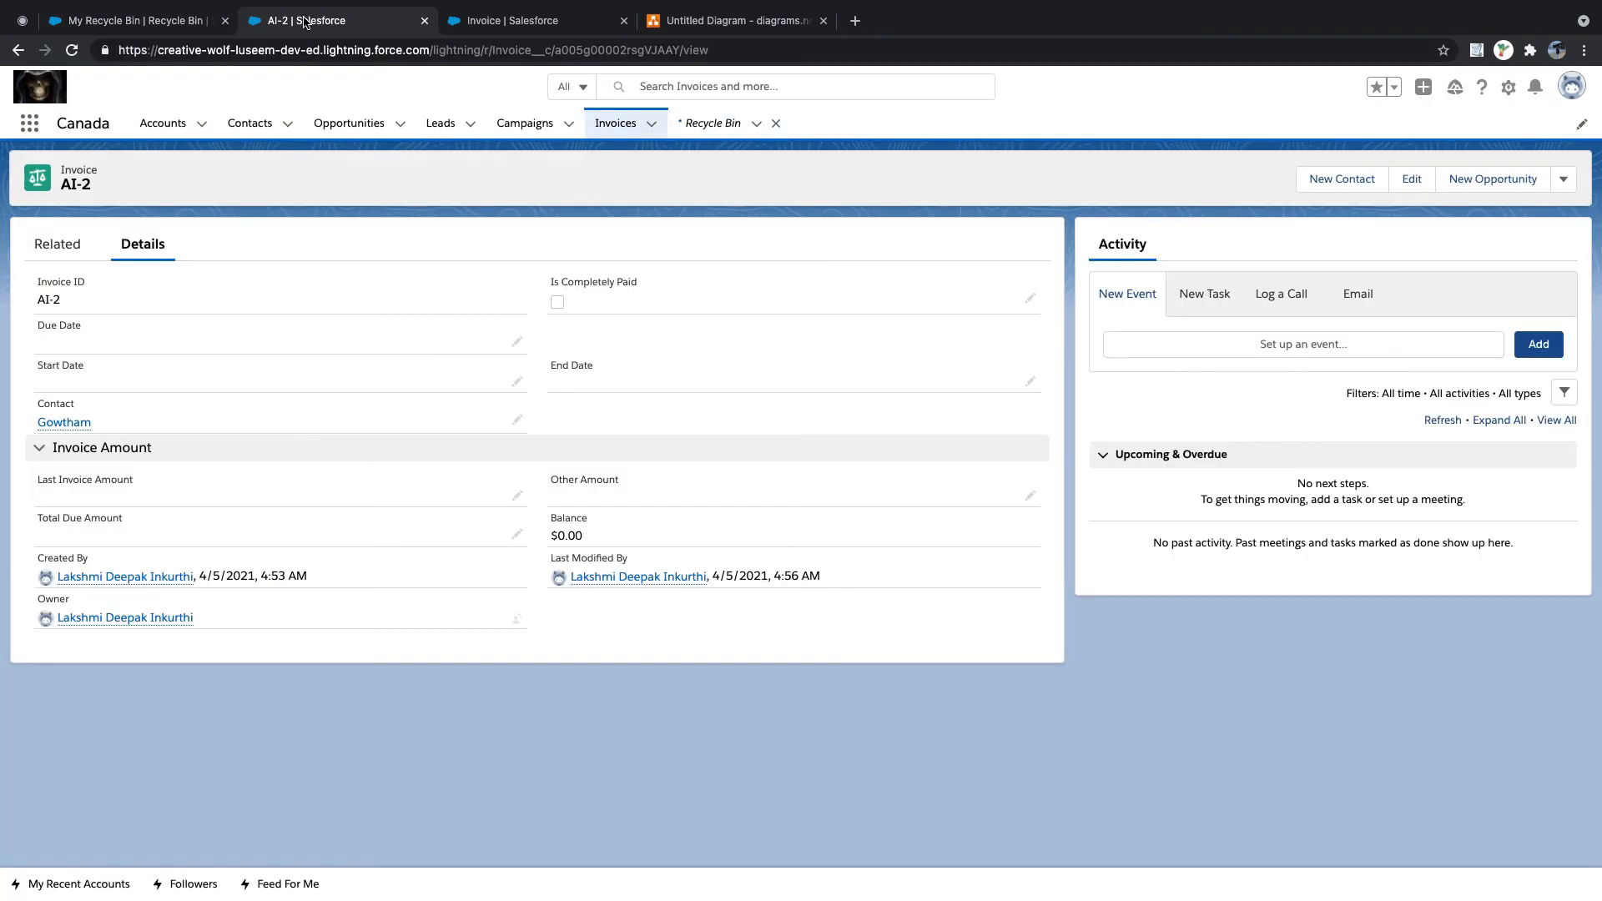
left_click(73, 51)
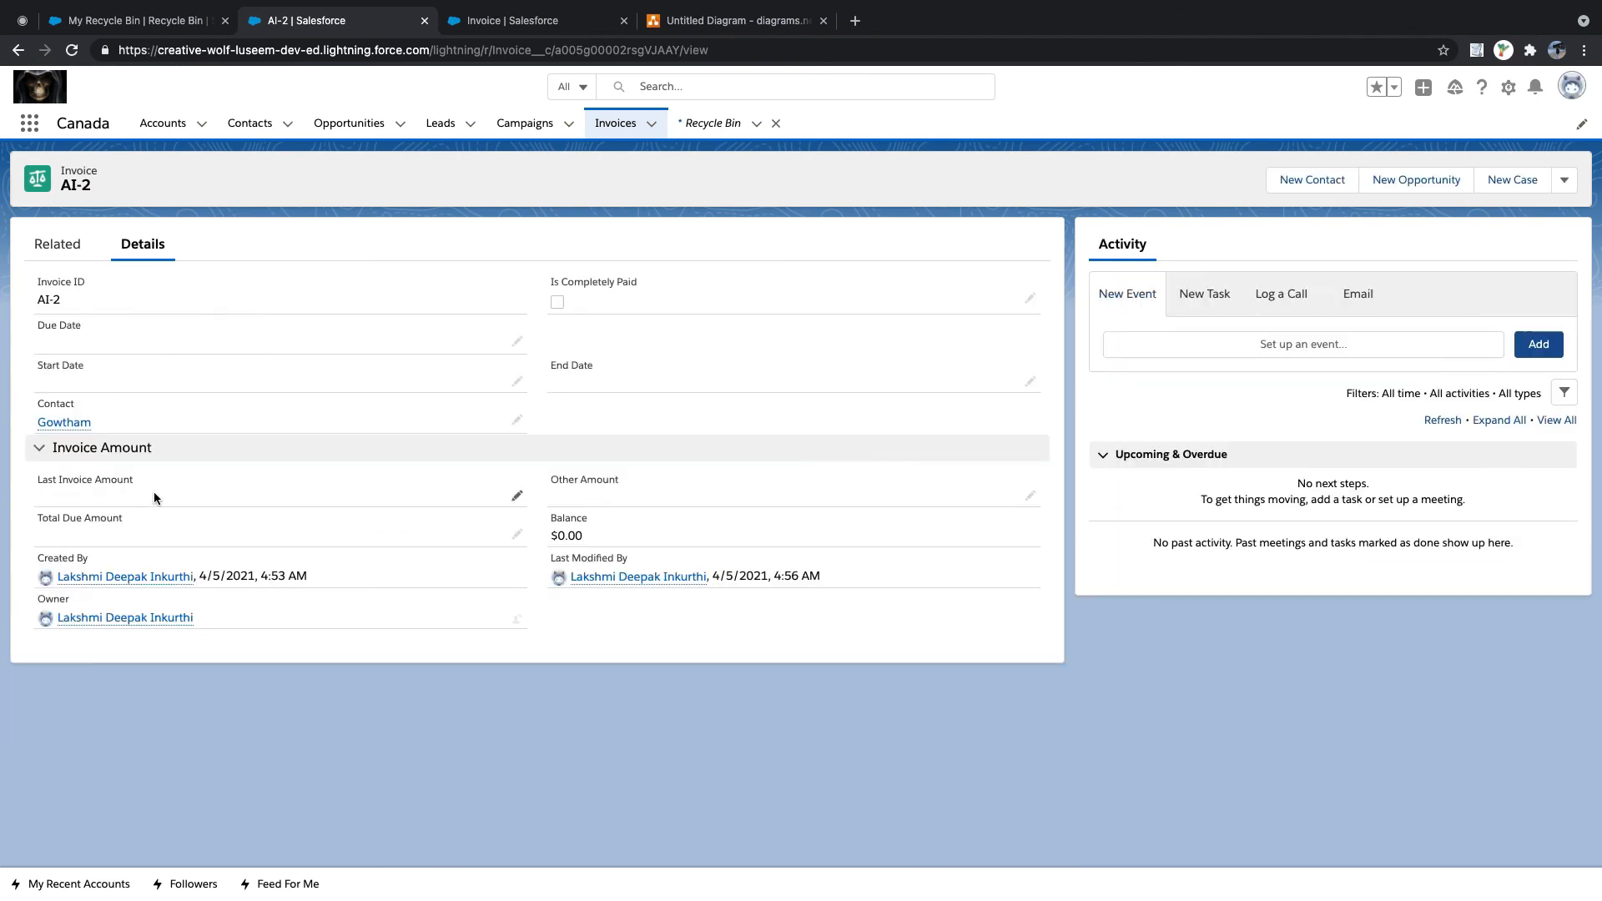
left_click_drag(31, 401, 143, 426)
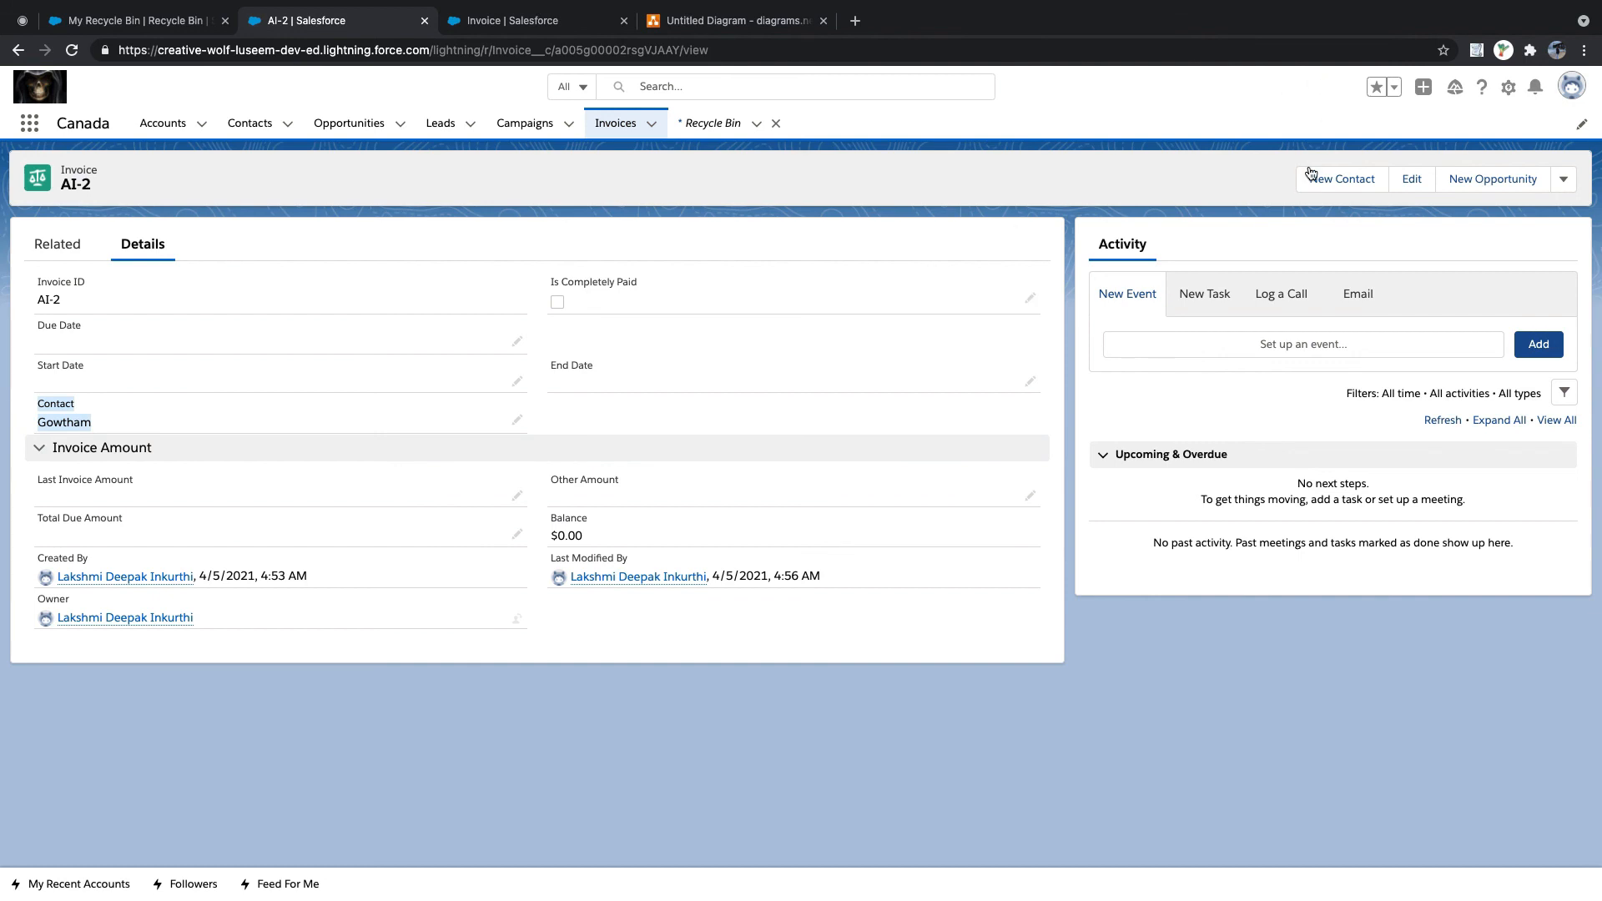
mouse_move(1301, 4)
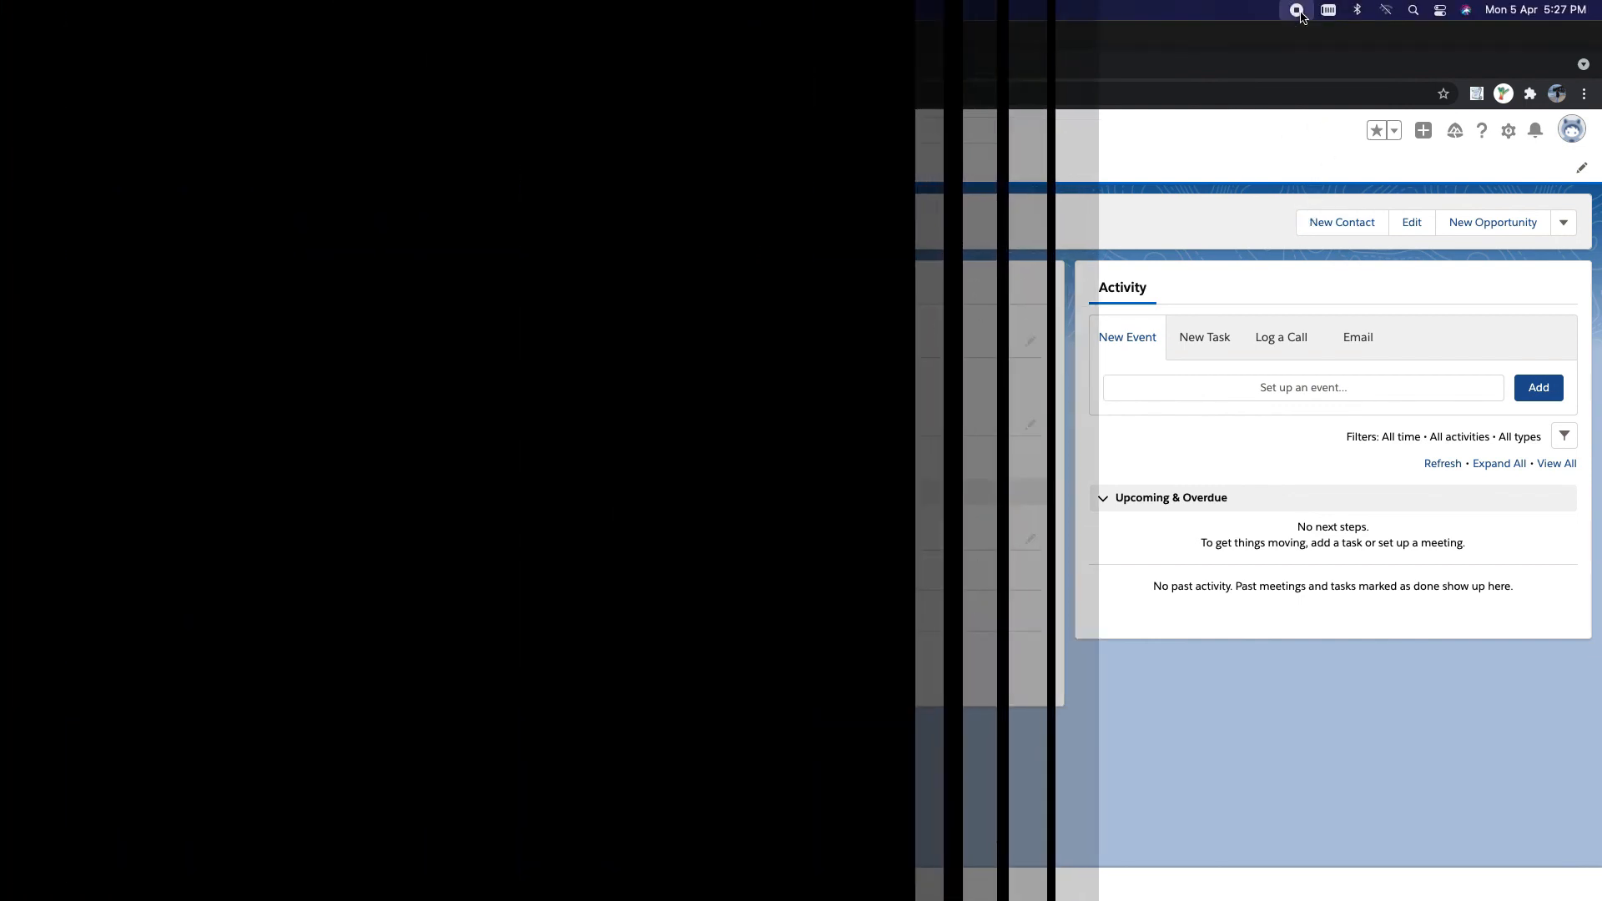